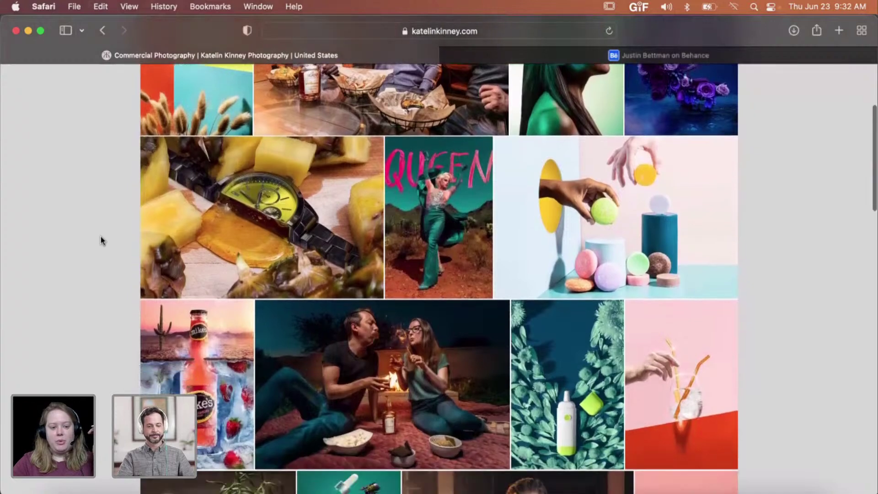
Step: Look over the commercial photography gallery on the portfolio's home page
scroll(101, 240, "down", 5)
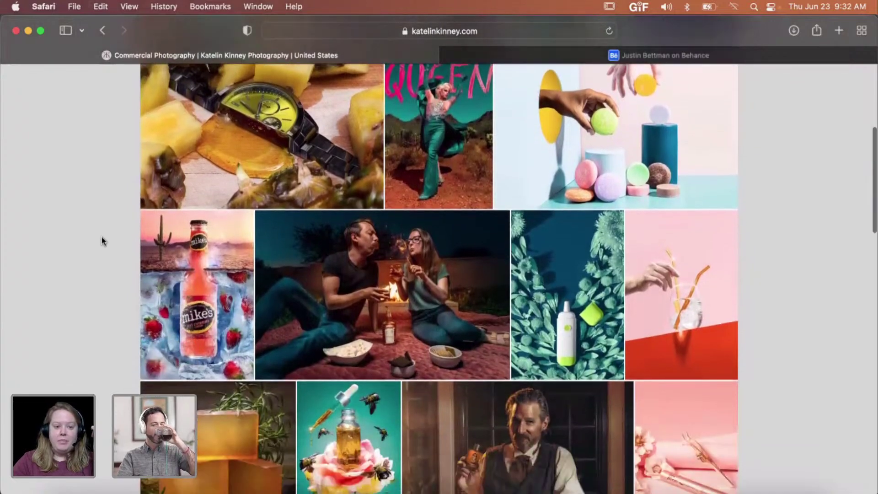
scroll(102, 240, "down", 4)
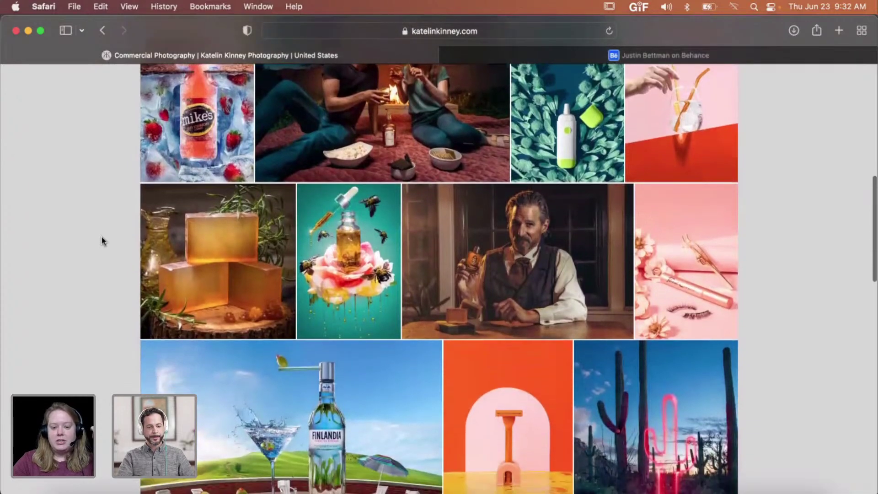
scroll(268, 95, "up", 7)
scroll(268, 95, "up", 10)
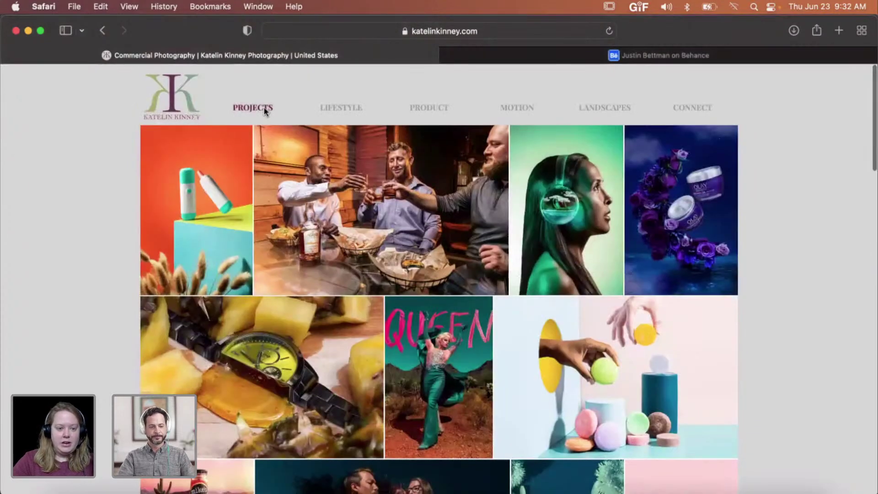
Step: Go to the portfolio's projects page and open the full Olay project
left_click(265, 110)
scroll(200, 262, "down", 7)
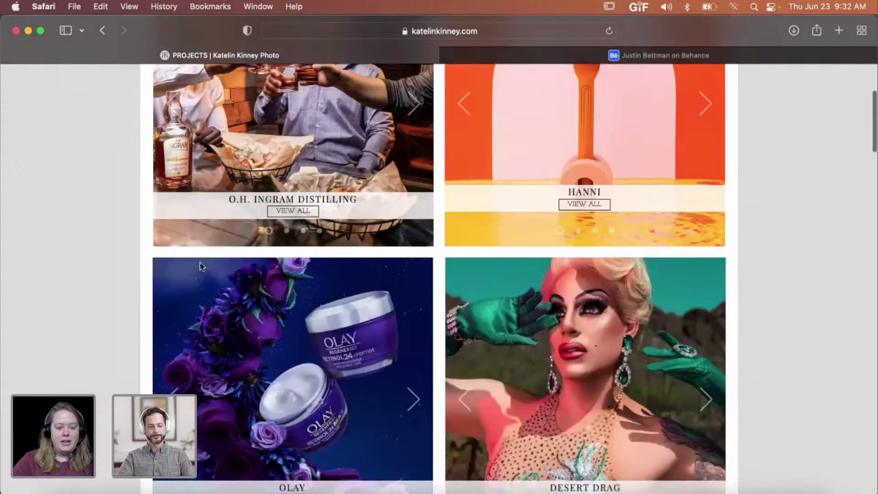
scroll(199, 263, "down", 3)
left_click(292, 426)
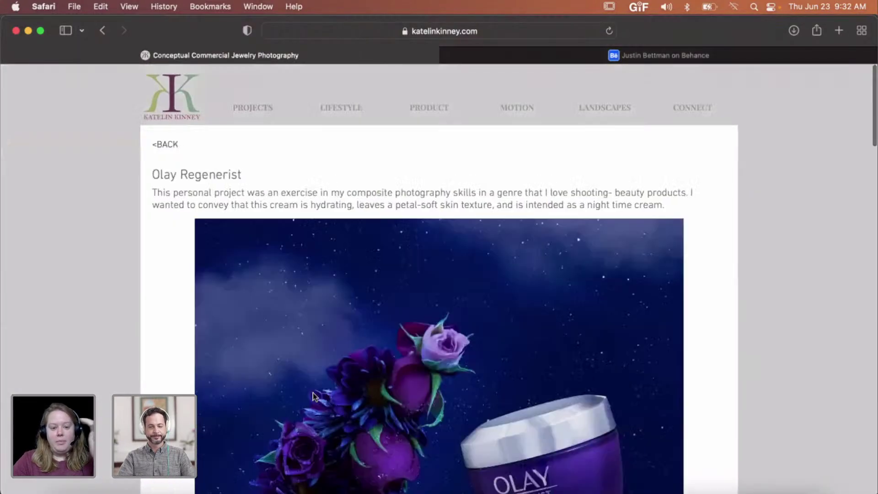
Step: Examine the Olay Regenerist composite image with its two cream jars, purple flowers and water surface
scroll(413, 320, "down", 10)
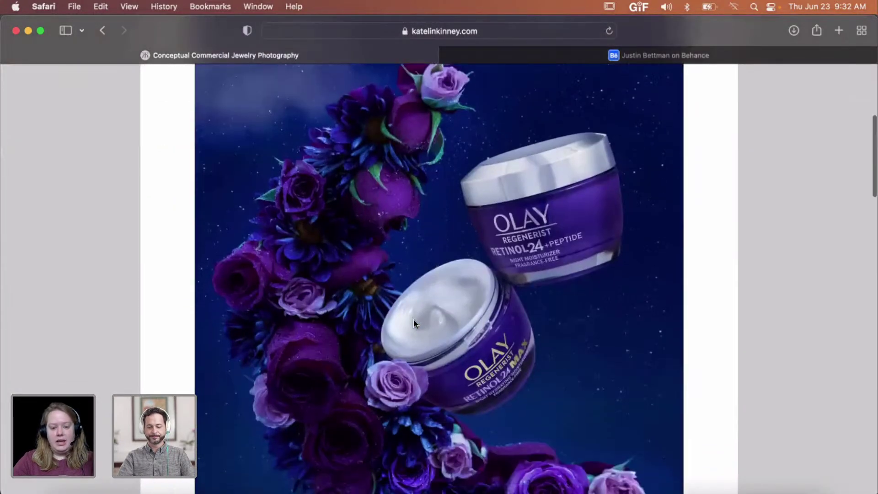
scroll(414, 320, "down", 2)
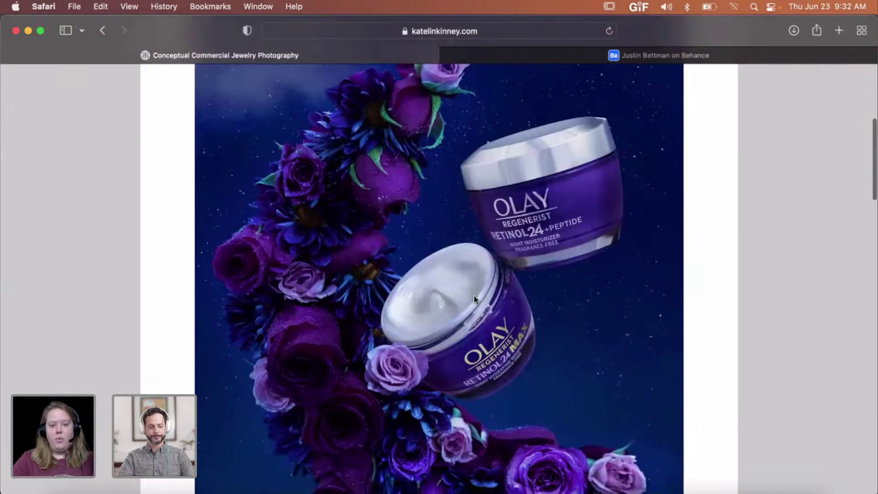
scroll(474, 299, "down", 2)
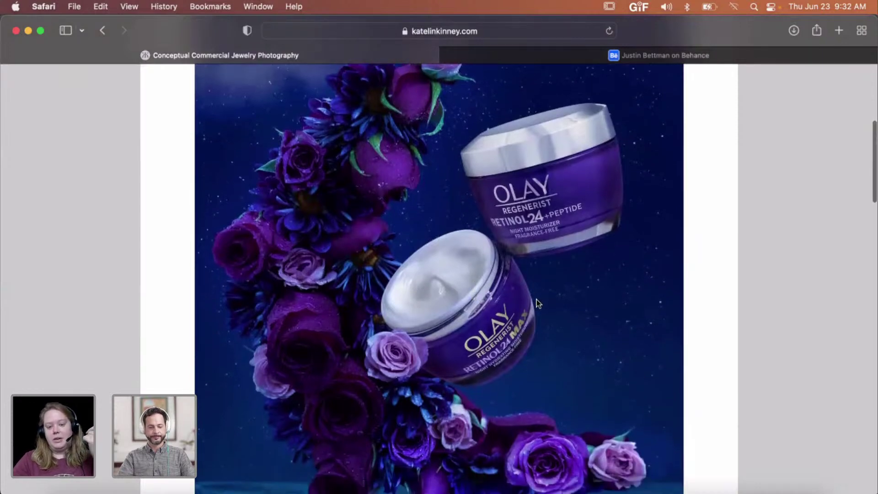
scroll(538, 303, "down", 5)
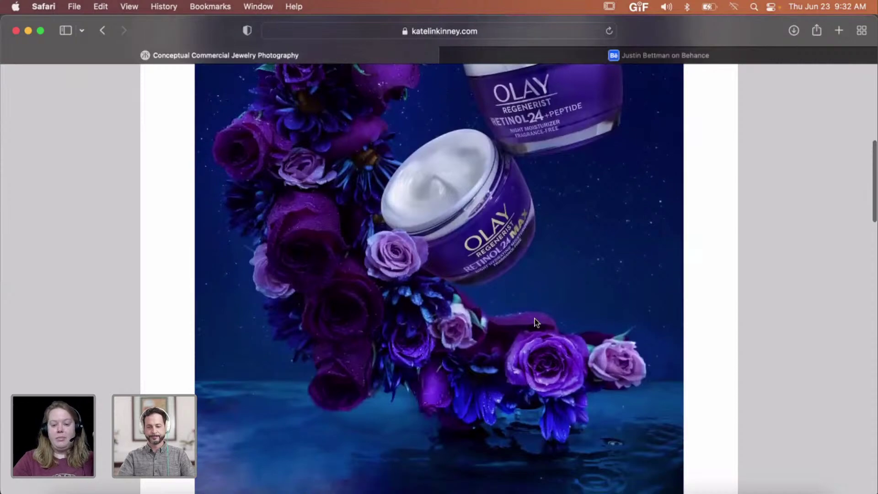
scroll(537, 322, "down", 1)
scroll(537, 322, "up", 4)
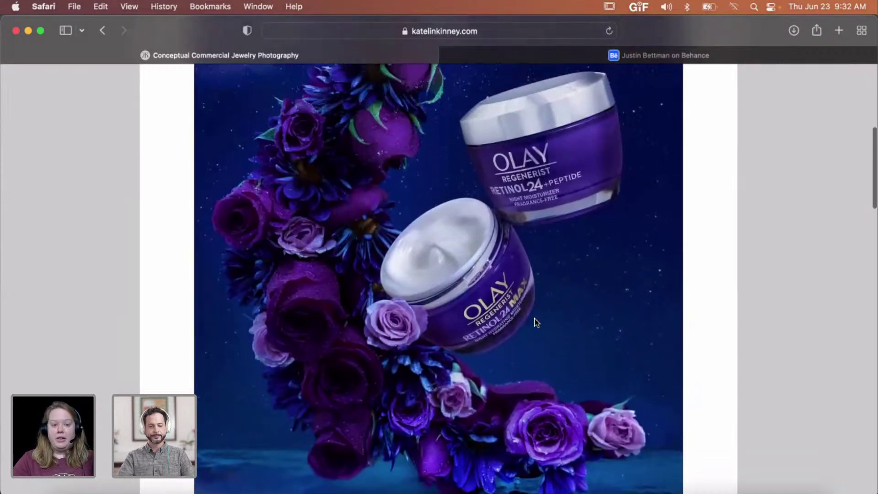
scroll(537, 322, "up", 10)
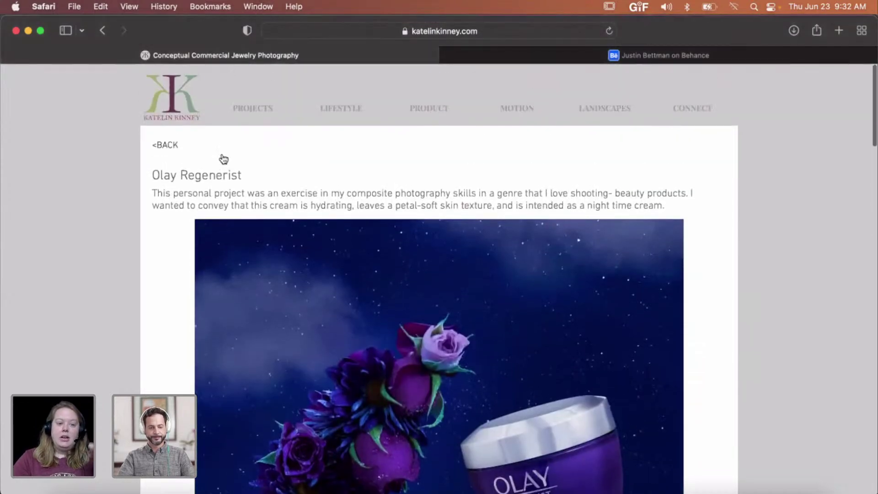
Step: Return to the projects page and open the full Mike's Hard Lemonade project
left_click(245, 109)
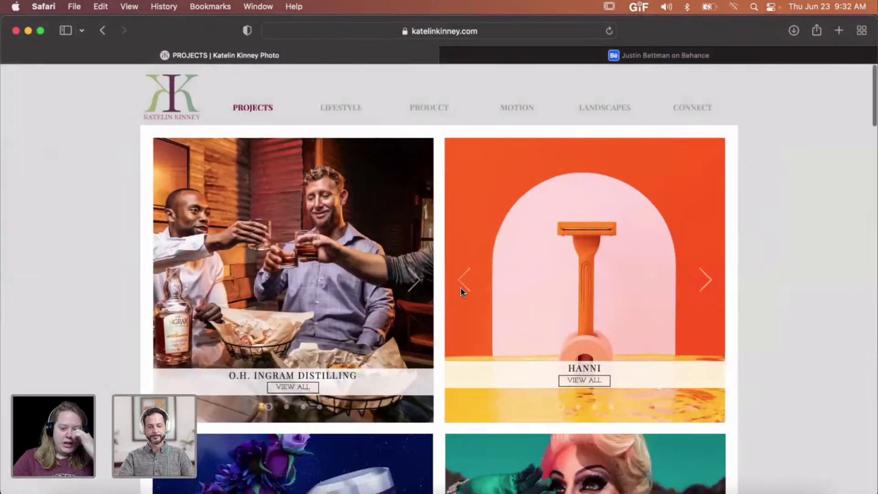
scroll(460, 287, "down", 20)
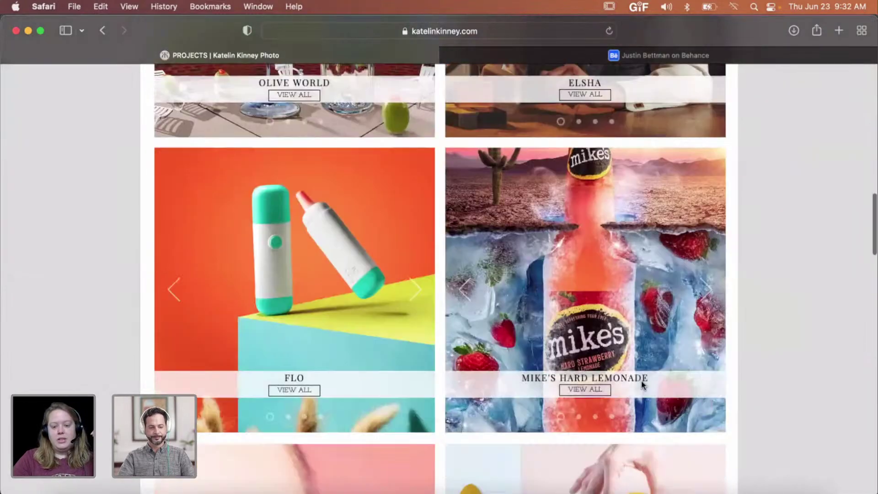
scroll(643, 386, "down", 2)
left_click(598, 371)
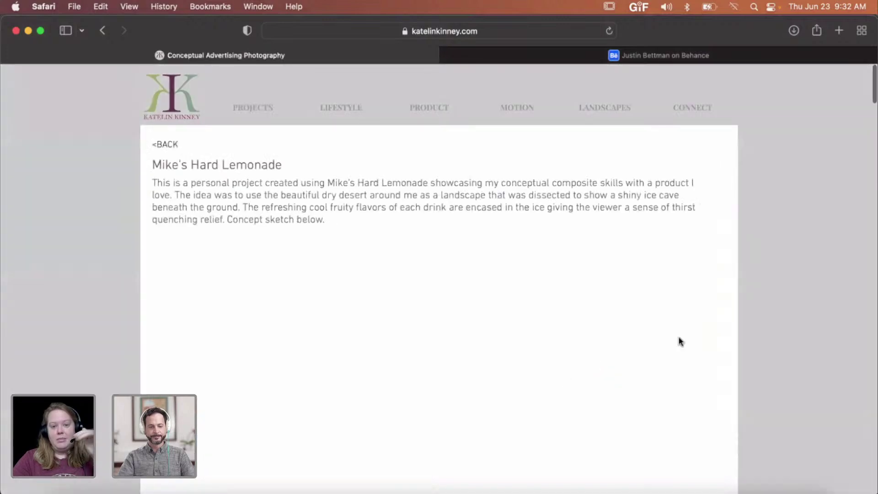
Step: Review the Mike's Hard Lemonade project description and the row of three bottle composites beneath it
scroll(731, 330, "down", 3)
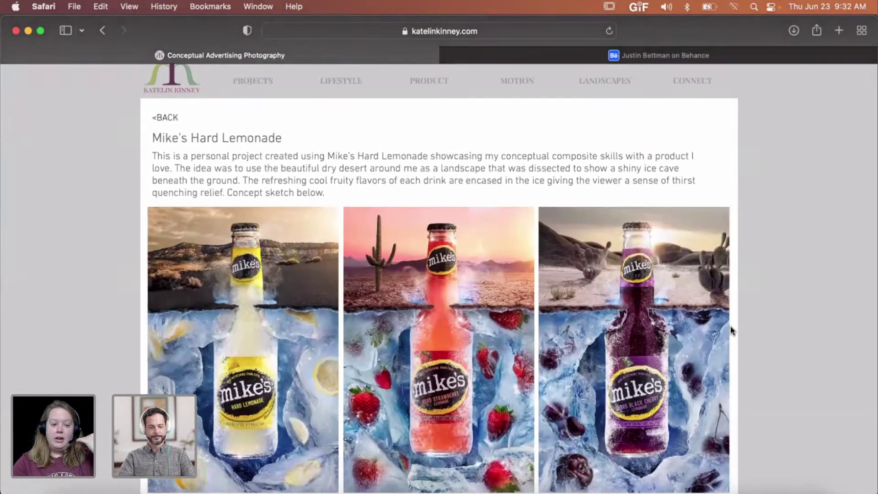
scroll(731, 329, "down", 3)
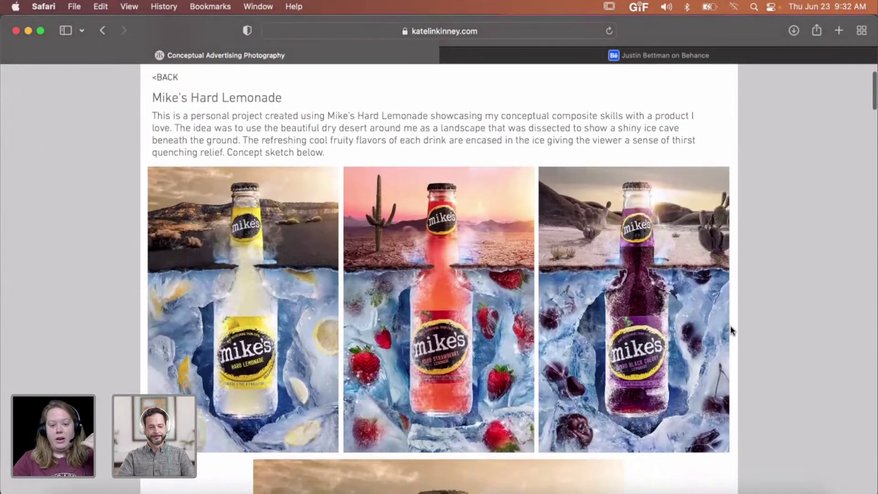
scroll(730, 326, "down", 1)
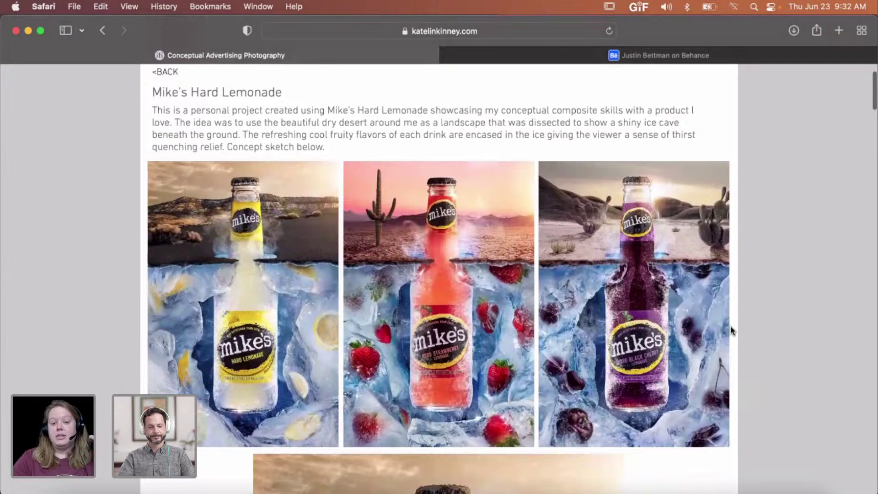
scroll(732, 330, "down", 2)
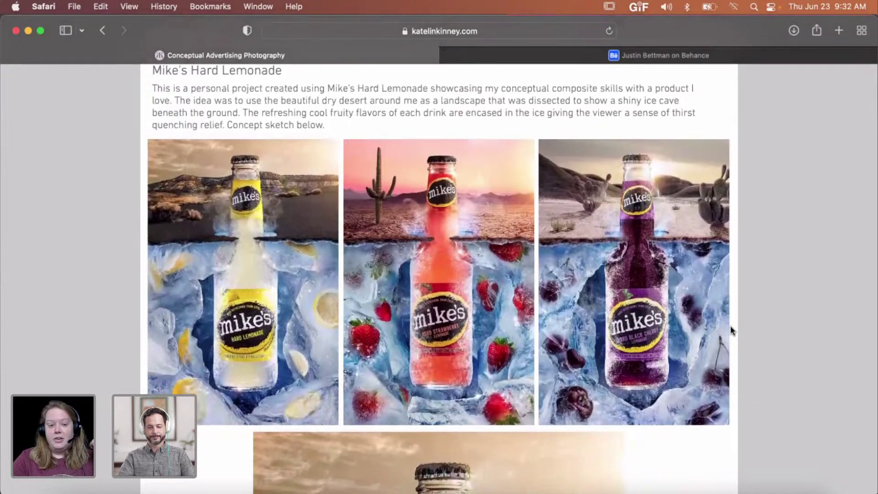
scroll(731, 328, "down", 1)
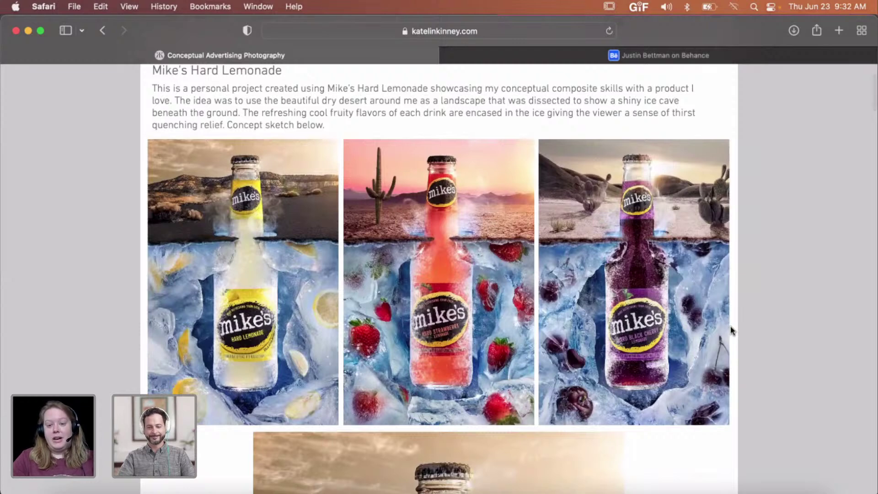
scroll(731, 325, "down", 1)
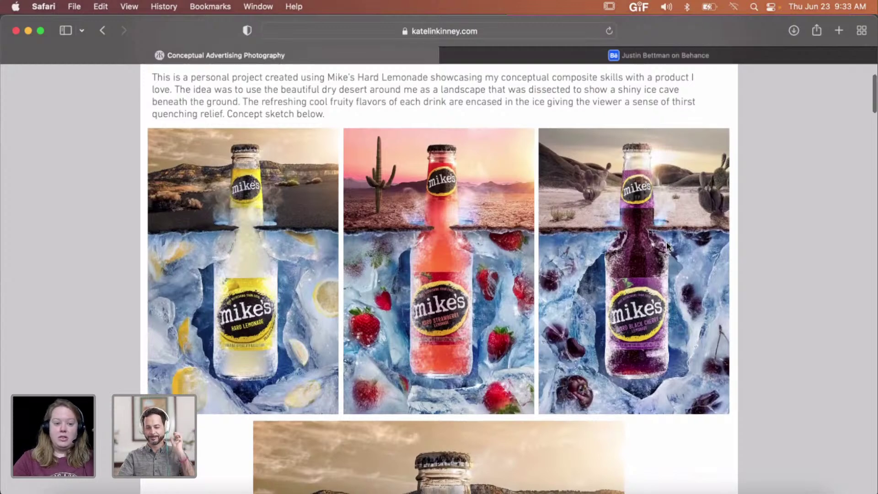
scroll(666, 243, "down", 3)
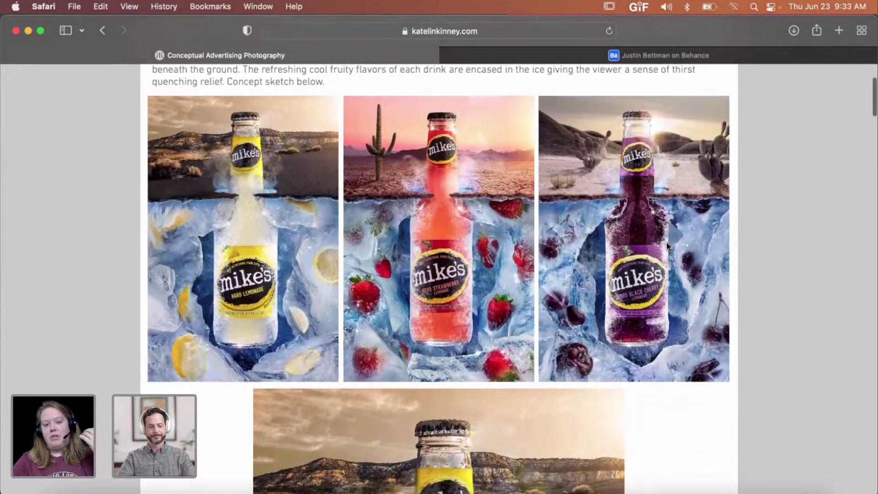
scroll(666, 241, "down", 1)
scroll(666, 241, "down", 2)
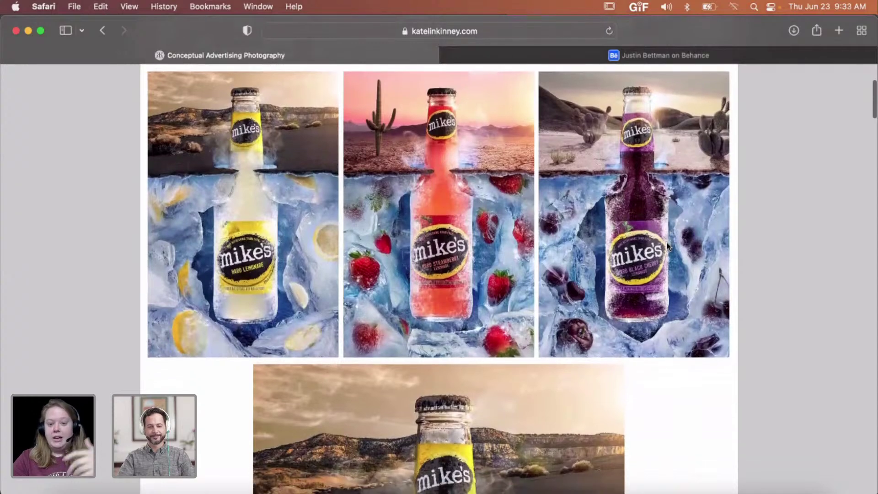
scroll(667, 246, "up", 3)
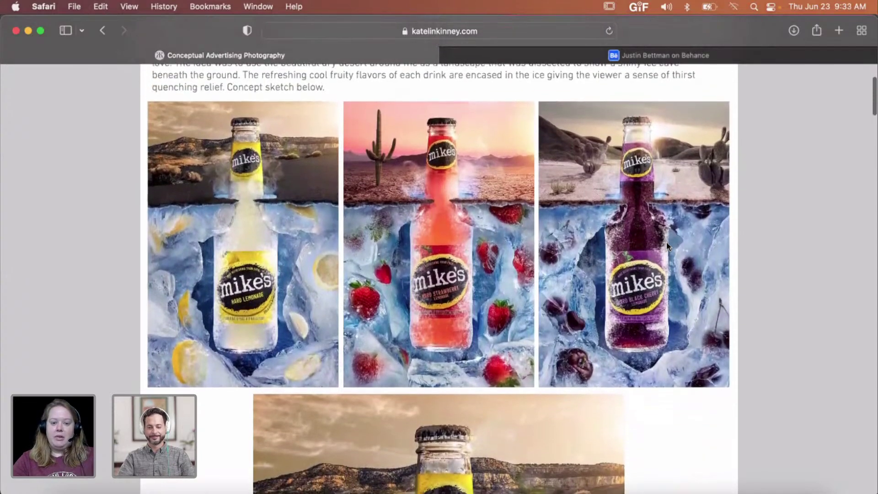
Step: Examine the large lemon-flavour bottle composite and the close-up crops of its ice, lemon slices and desert ground
scroll(667, 246, "down", 8)
scroll(666, 246, "down", 20)
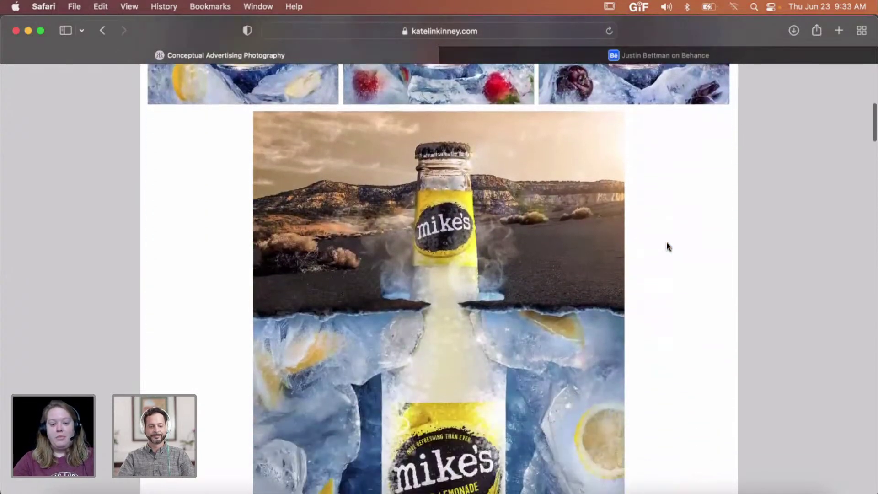
scroll(667, 246, "down", 3)
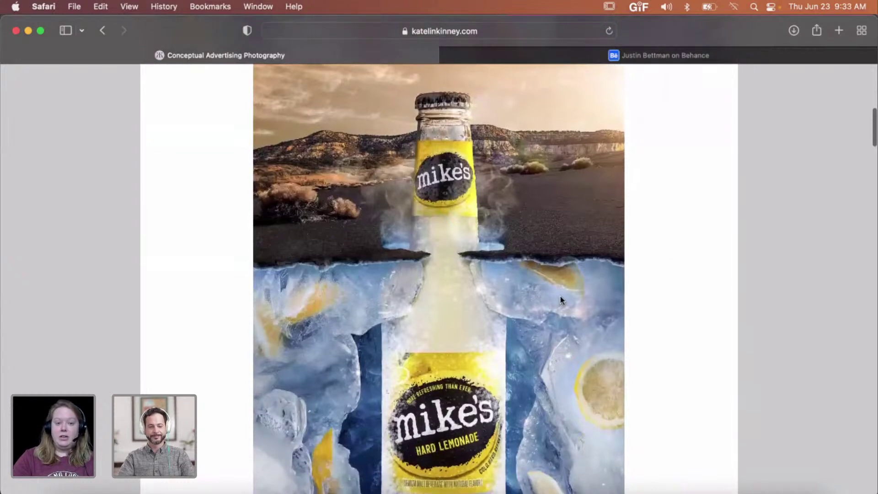
scroll(561, 300, "down", 6)
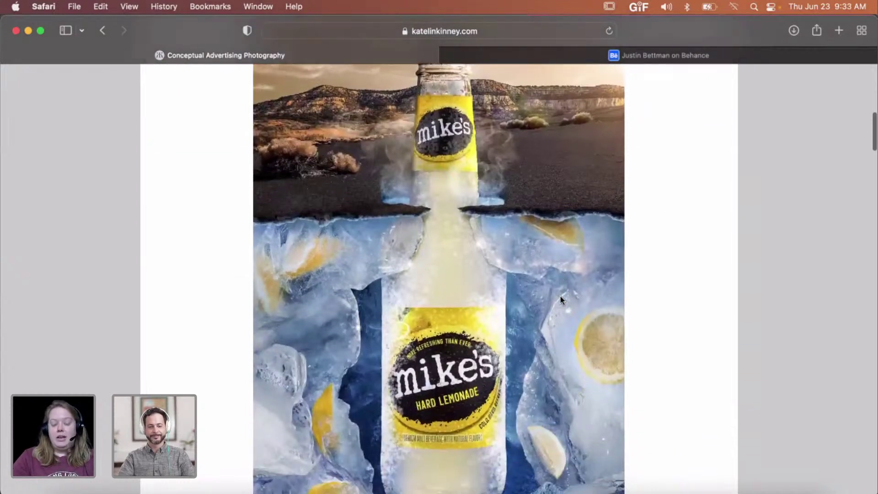
scroll(561, 299, "down", 6)
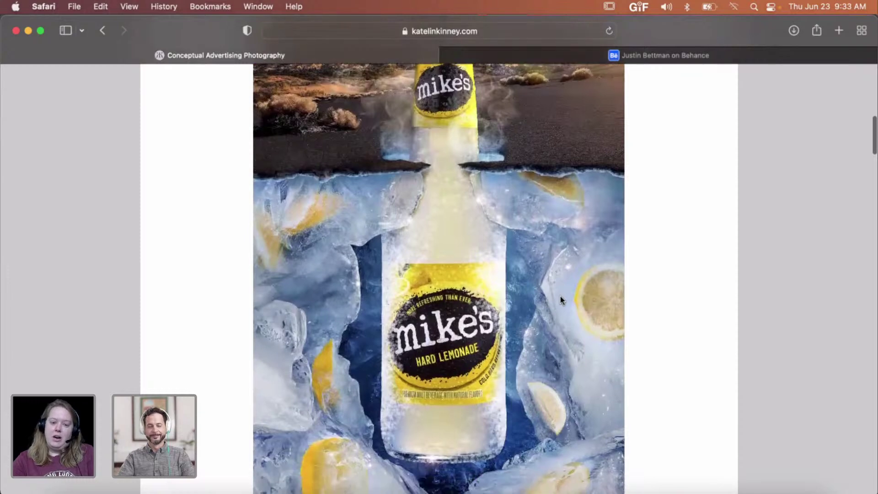
scroll(561, 300, "down", 2)
scroll(561, 298, "down", 10)
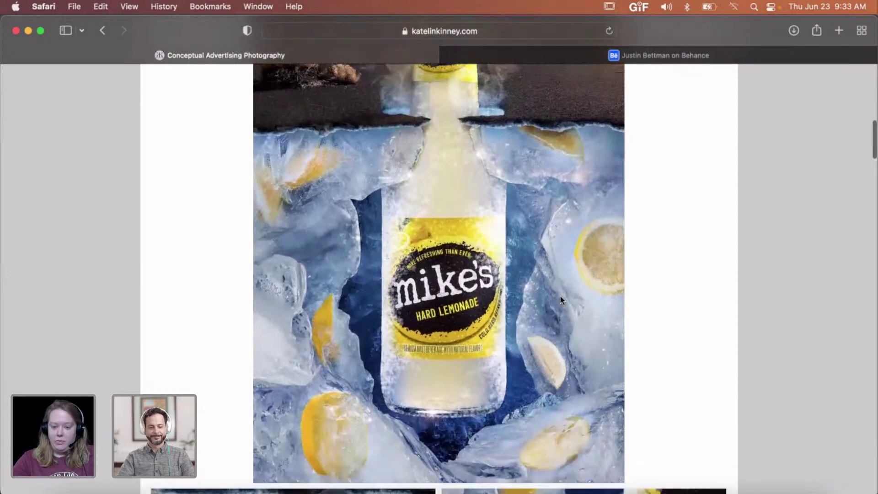
scroll(561, 299, "down", 20)
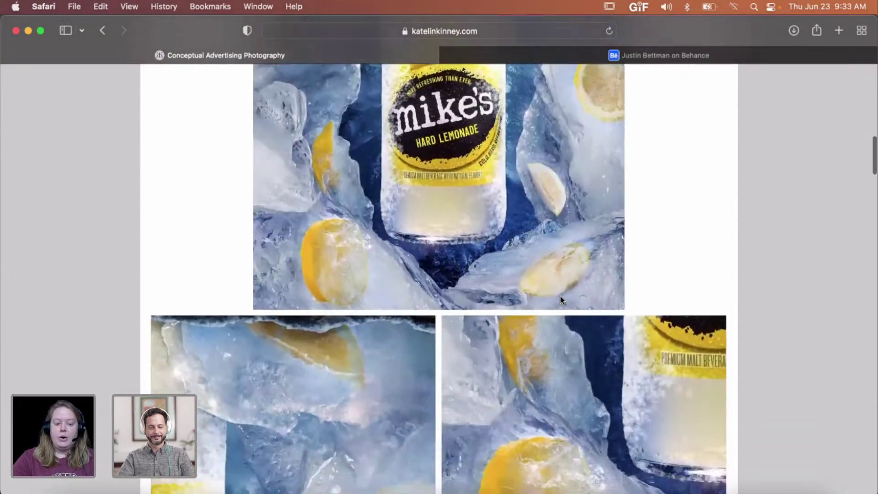
scroll(560, 300, "down", 8)
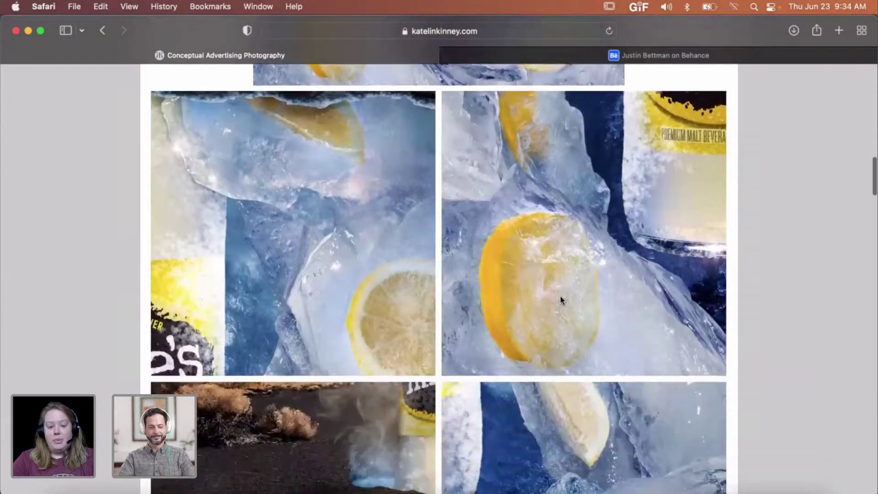
scroll(560, 300, "down", 15)
scroll(560, 300, "down", 10)
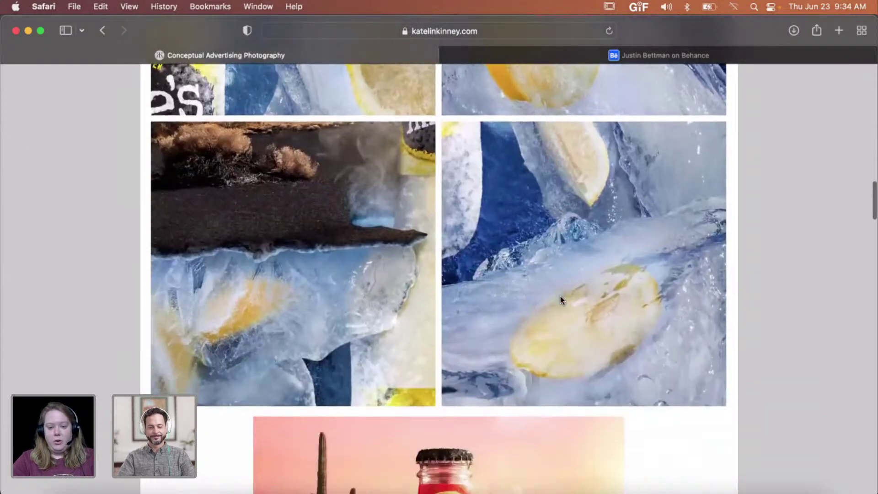
Step: Examine the strawberry bottle composite, its close-up crops of frozen strawberries and cactus, and the black cherry composite beneath them
scroll(560, 300, "down", 13)
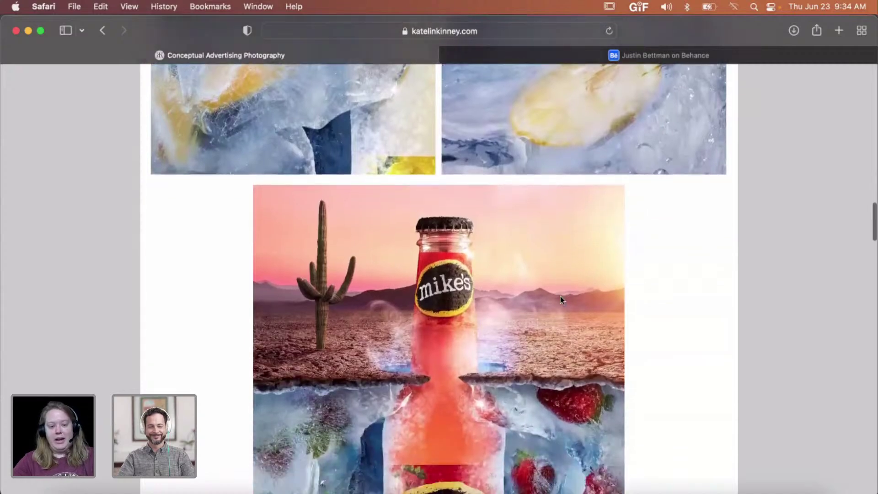
scroll(561, 297, "down", 9)
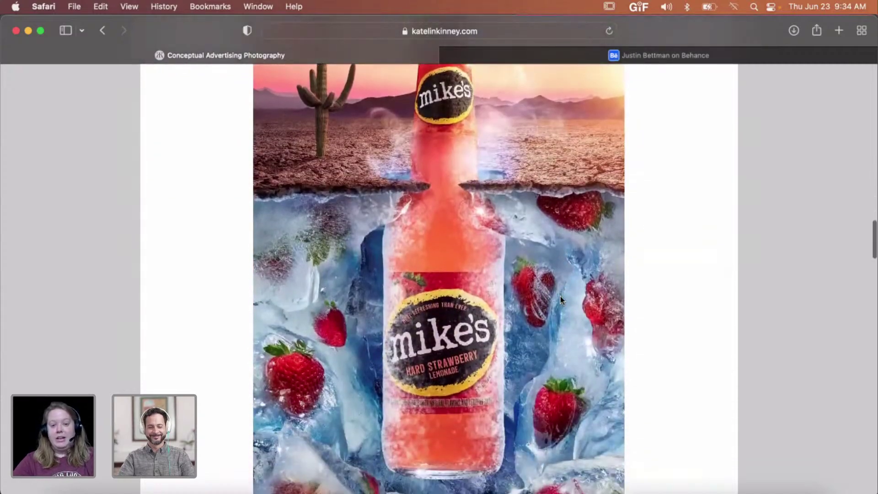
scroll(561, 300, "down", 19)
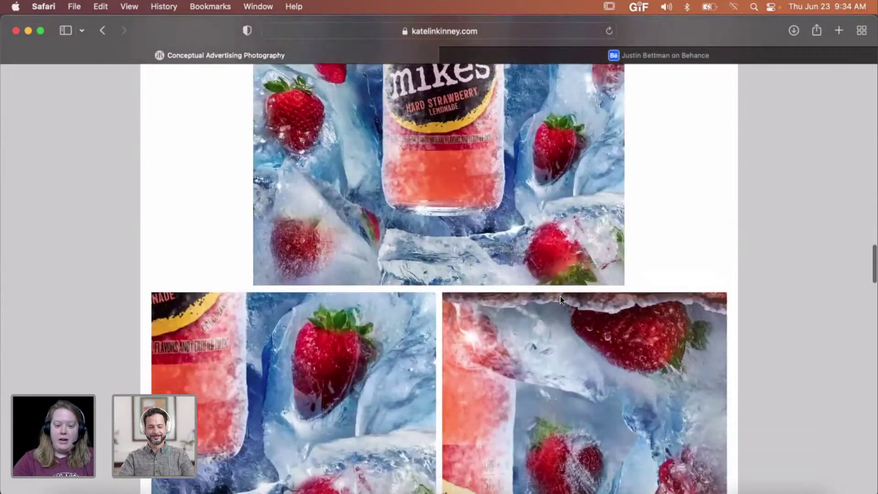
scroll(563, 300, "down", 20)
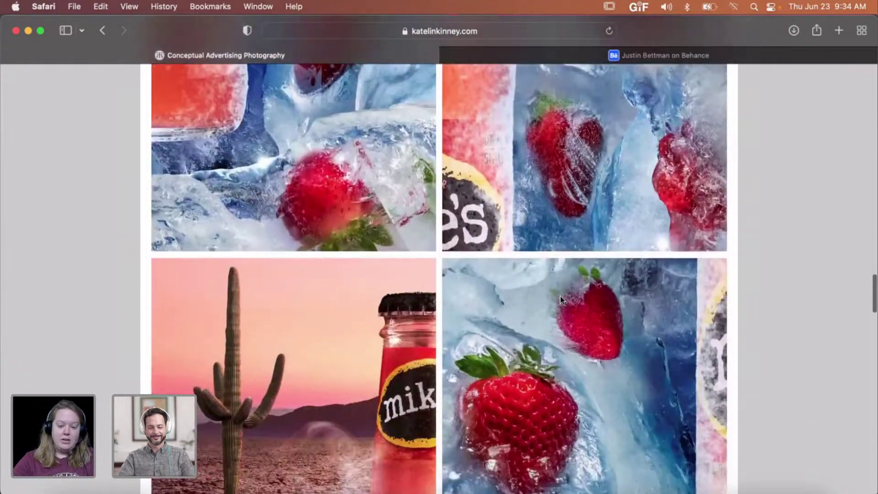
scroll(562, 299, "down", 16)
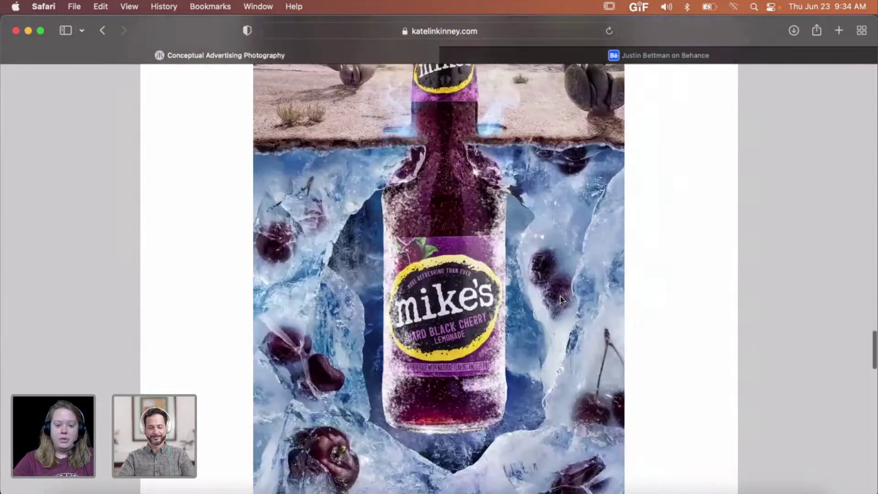
Step: Go back up past the black cherry and lemon composites and review the project description with its three-bottle row
scroll(560, 295, "up", 20)
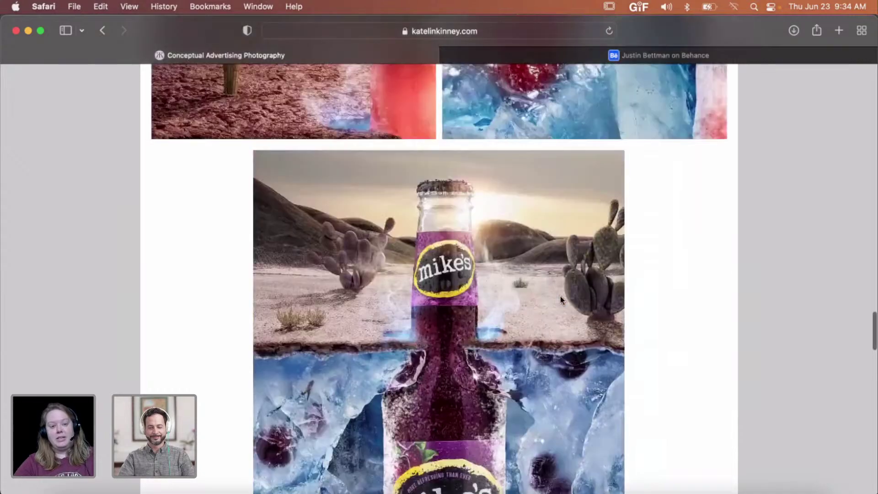
scroll(560, 295, "up", 20)
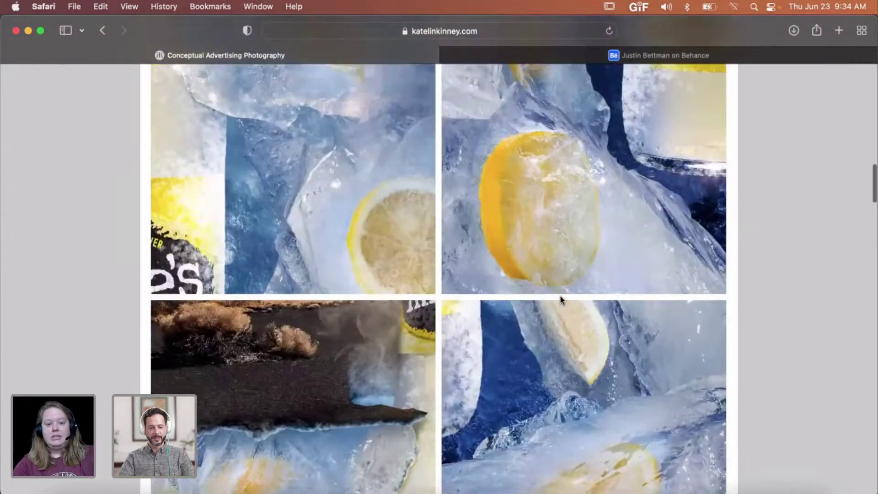
scroll(560, 295, "up", 20)
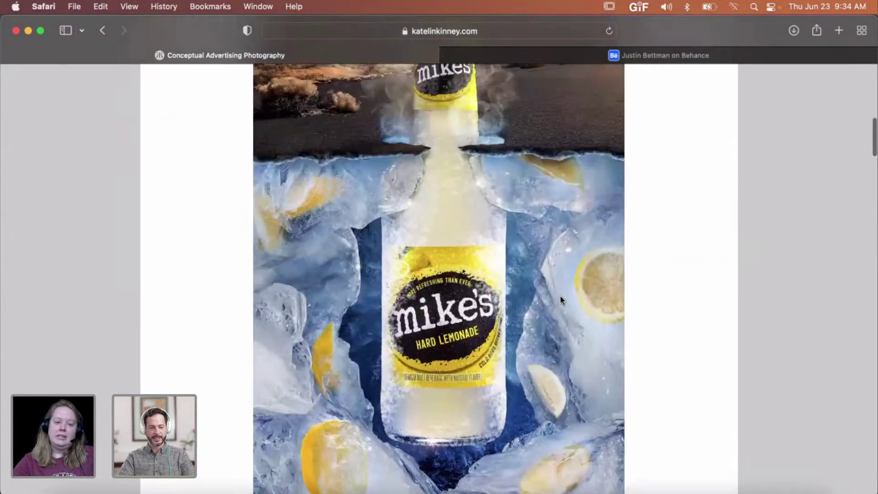
scroll(560, 296, "up", 15)
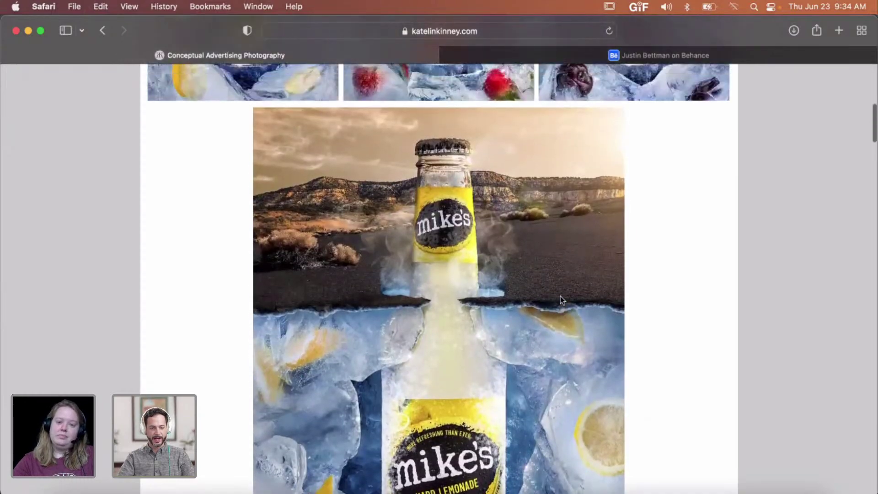
scroll(561, 300, "up", 6)
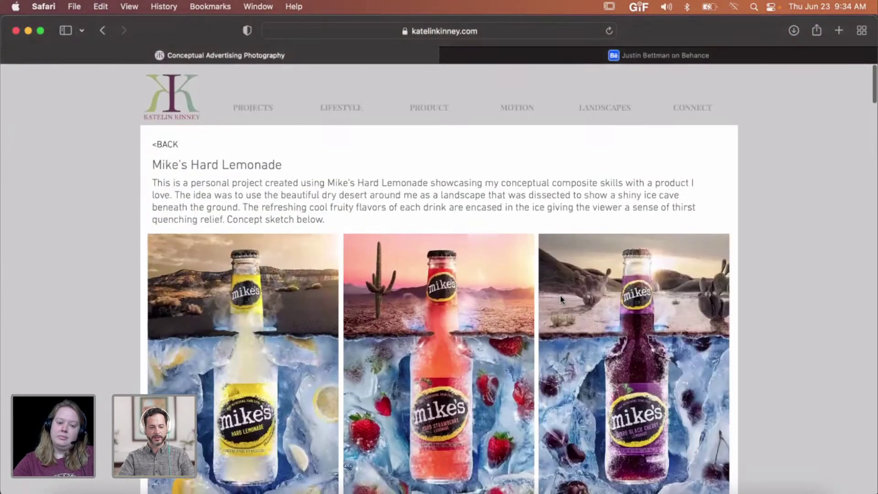
scroll(775, 269, "down", 2)
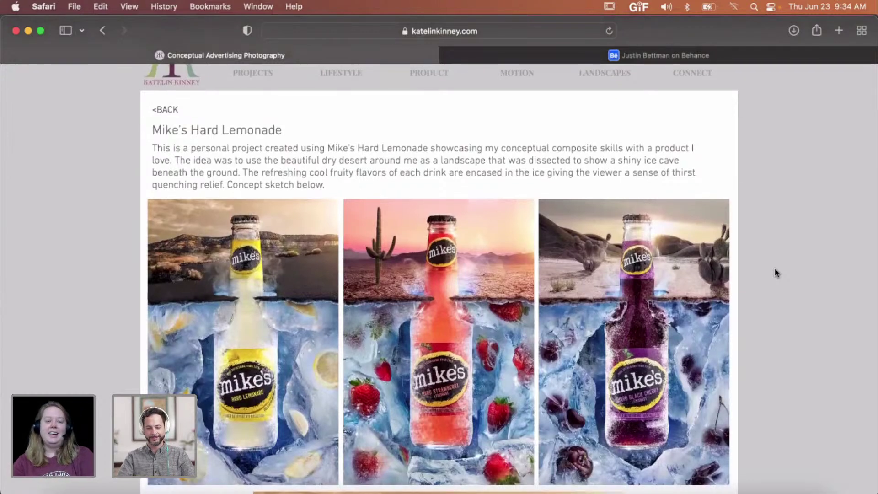
scroll(776, 273, "down", 1)
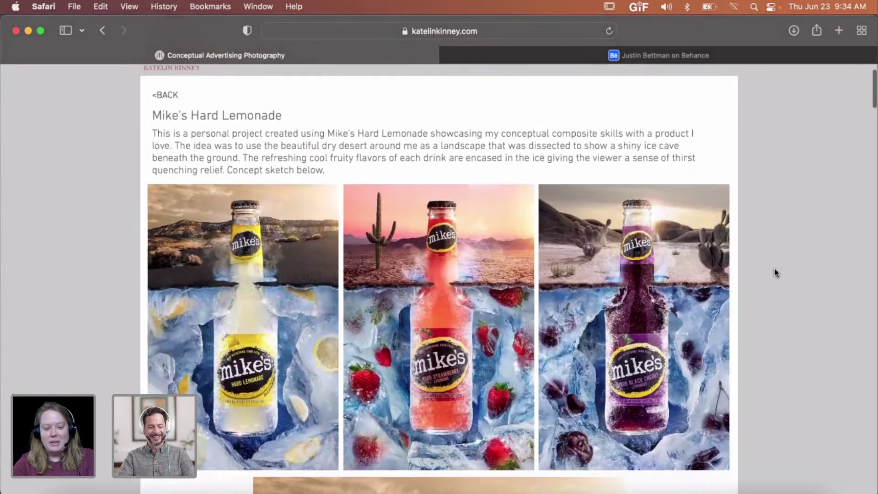
scroll(776, 273, "down", 1)
scroll(775, 268, "up", 4)
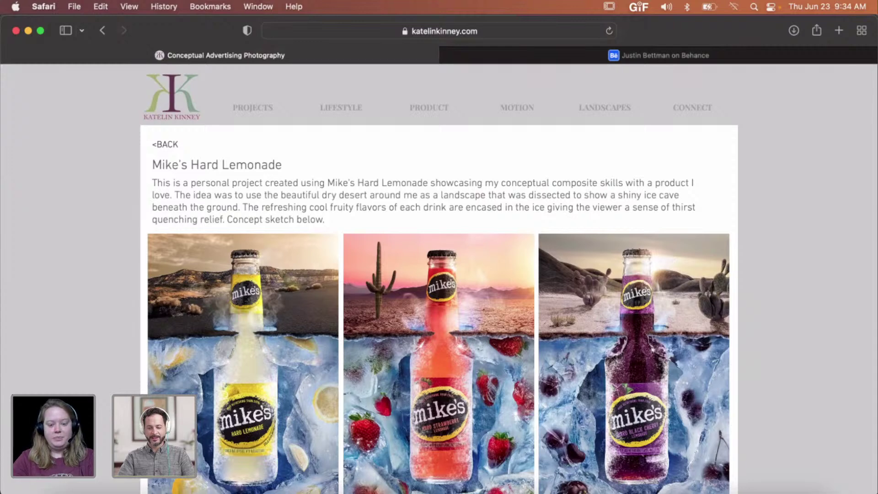
Step: Switch to Photoshop and look through the layer stack of the EOS.psd tentacle composite down to its Background layer
left_click(440, 490)
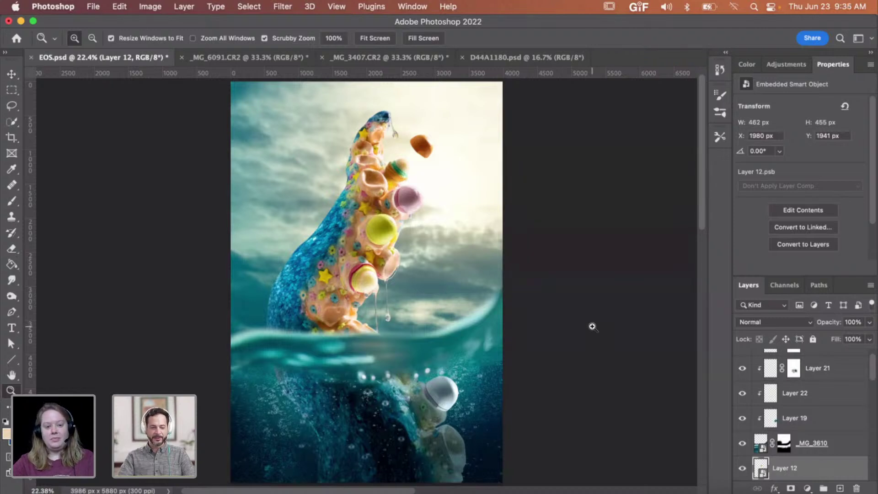
scroll(752, 426, "down", 4)
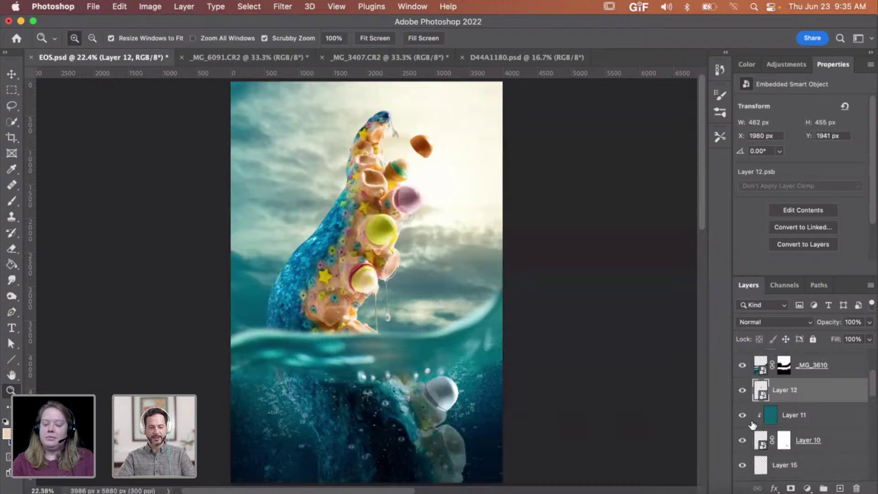
scroll(752, 426, "down", 1)
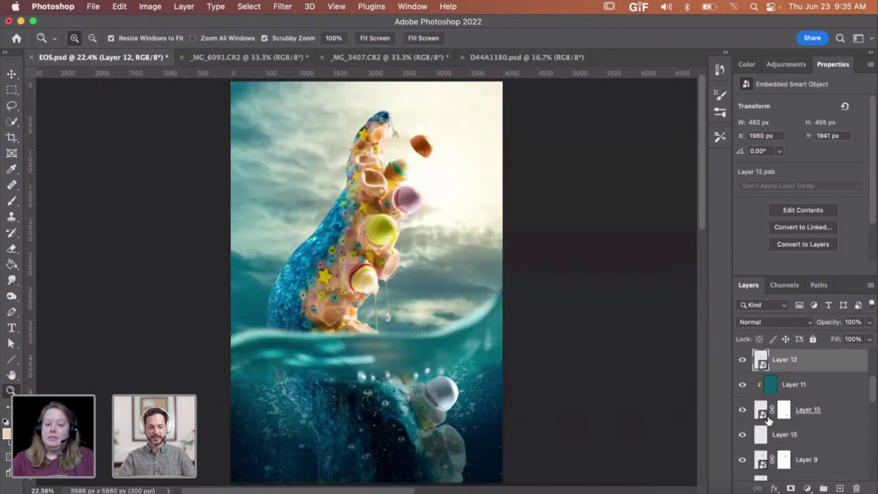
scroll(761, 423, "down", 5)
scroll(769, 420, "down", 5)
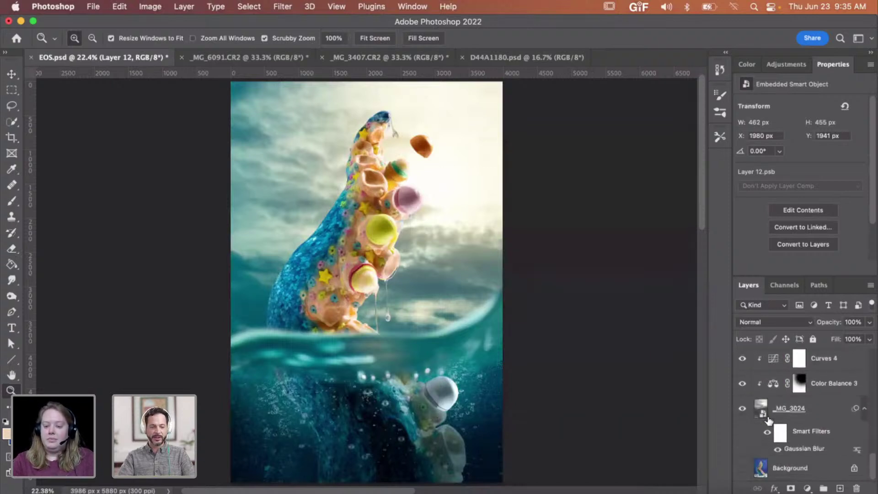
scroll(769, 420, "up", 10)
scroll(769, 420, "down", 3)
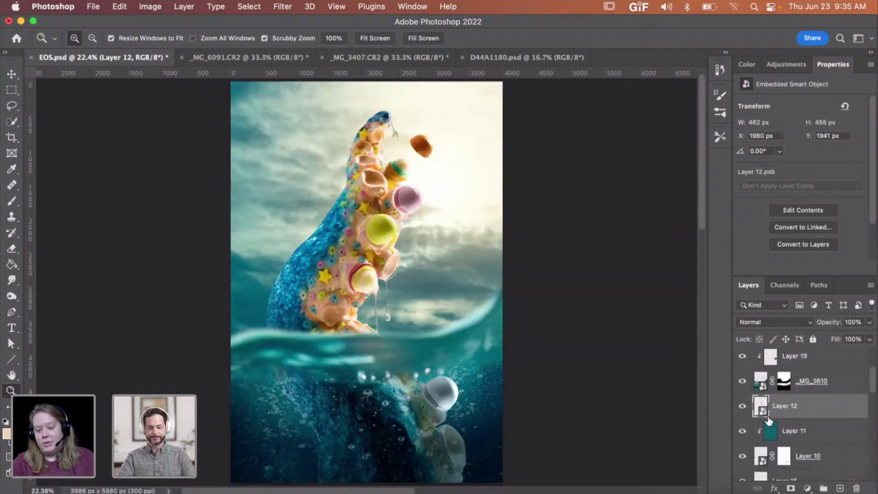
Step: Hide the _MG_3610 foreground water and the lip balm elements: Layers 12, 10, 15, 9 and 8, Group 1 and Layer 6
left_click(742, 382)
scroll(742, 402, "down", 2)
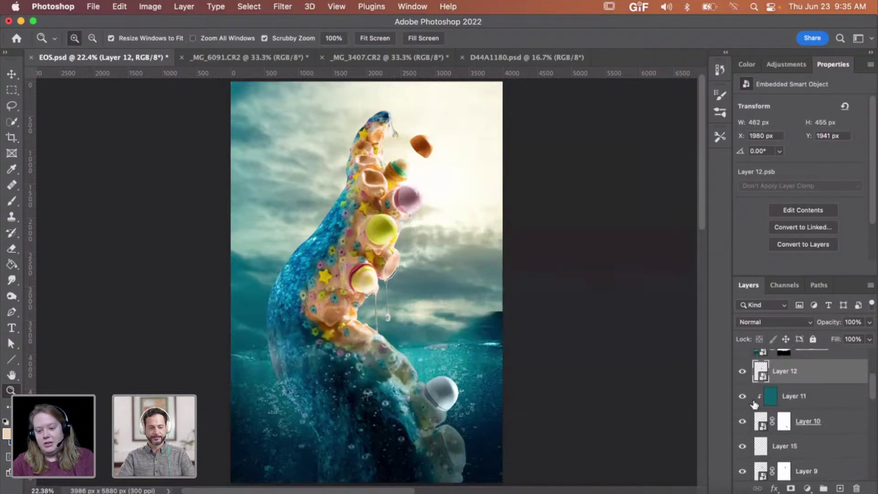
left_click(742, 362)
left_click(742, 437)
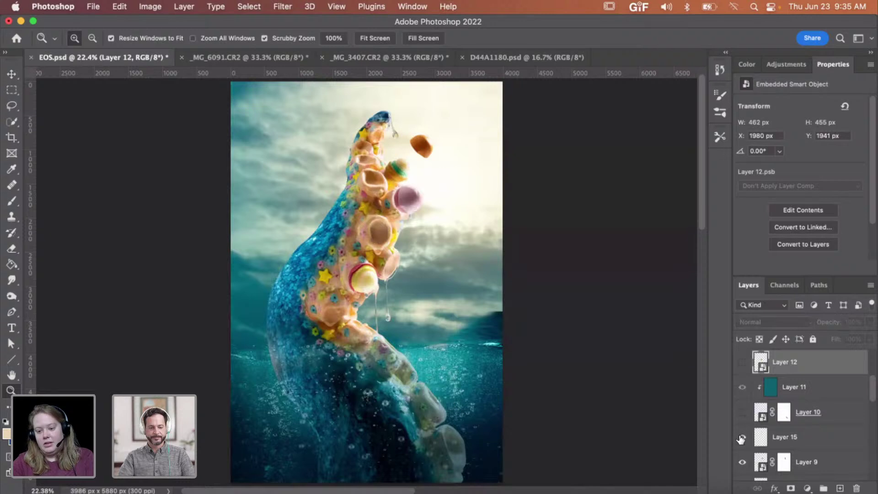
scroll(742, 435, "down", 3)
left_click(742, 424)
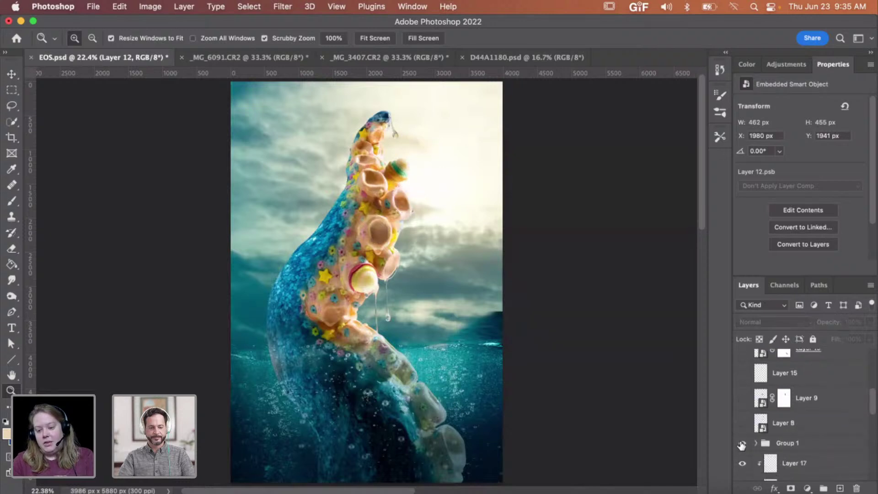
left_click(741, 443)
scroll(744, 434, "down", 5)
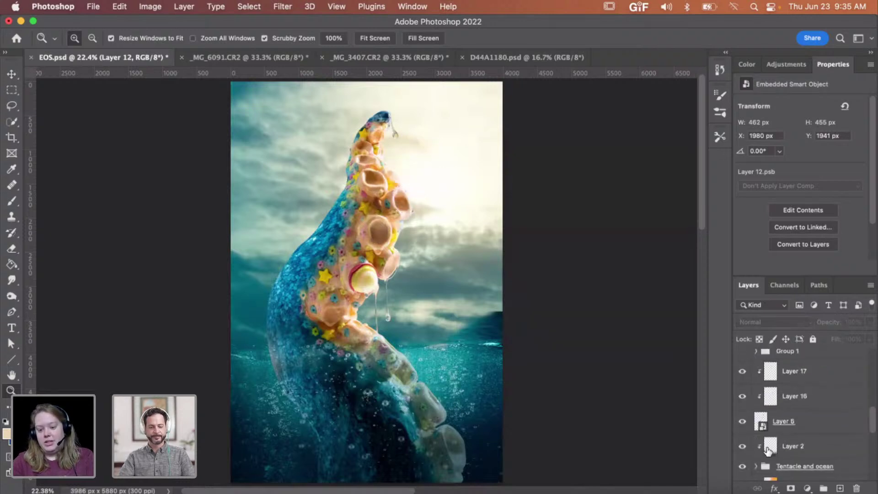
left_click(742, 379)
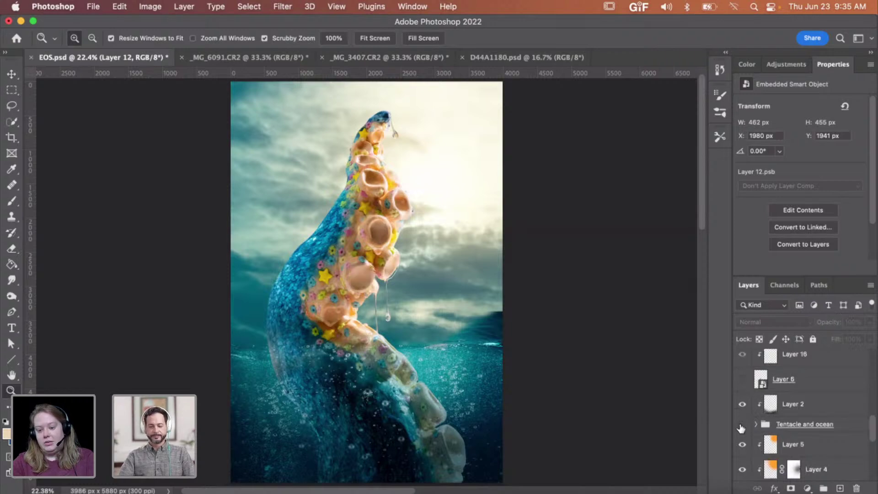
Step: Expand the Tentacle and ocean group and hide its AdobeStock overlay layers down through AdobeStock_298815978
left_click(755, 424)
scroll(760, 423, "down", 3)
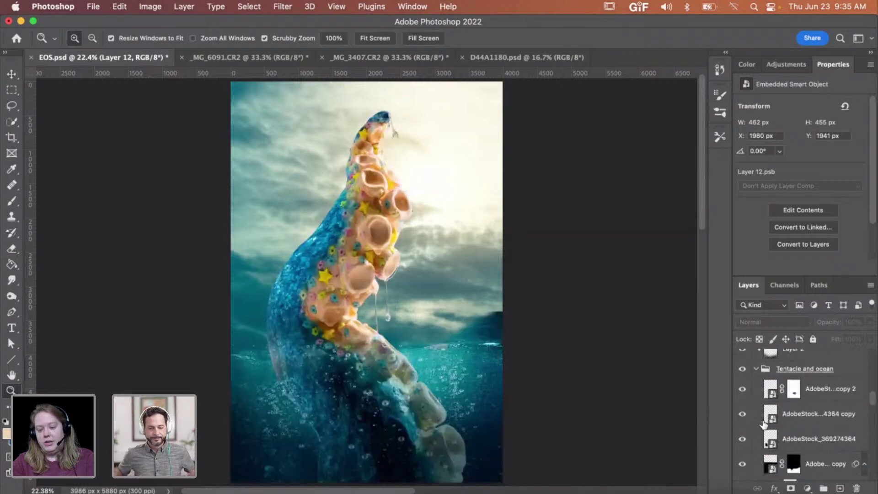
left_click_drag(743, 409, 743, 359)
scroll(758, 418, "up", 2)
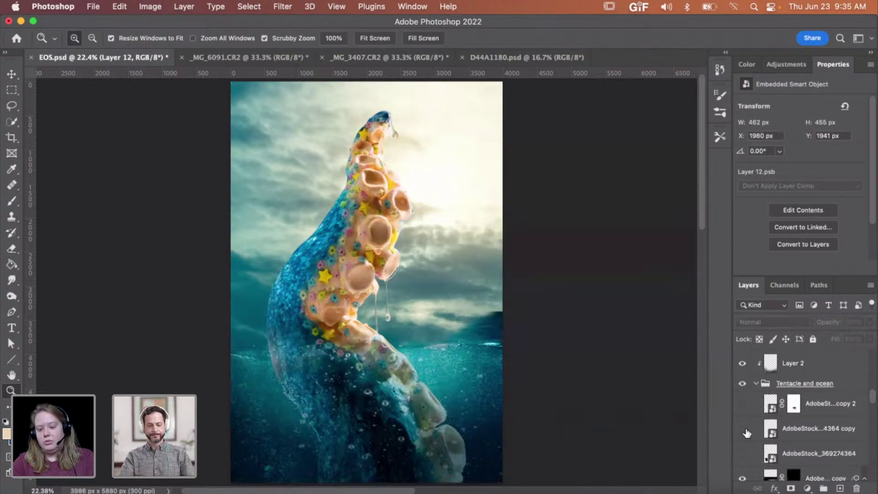
scroll(747, 430, "down", 3)
left_click(743, 409)
scroll(745, 417, "down", 3)
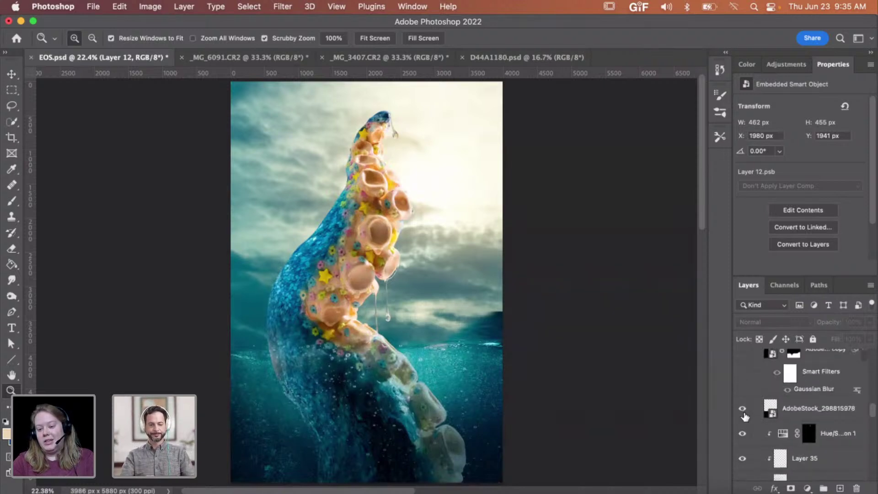
left_click(742, 408)
Step: Hide the AdobeStock ocean layer ending in 499938 and the _MG_3024 sky layer, isolating the tentacle on transparency
scroll(742, 459, "down", 5)
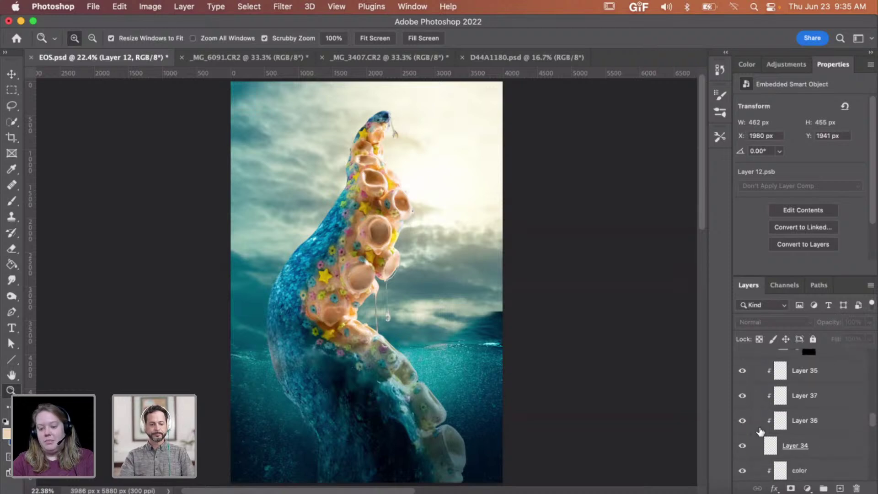
left_click(743, 430)
scroll(749, 436, "down", 5)
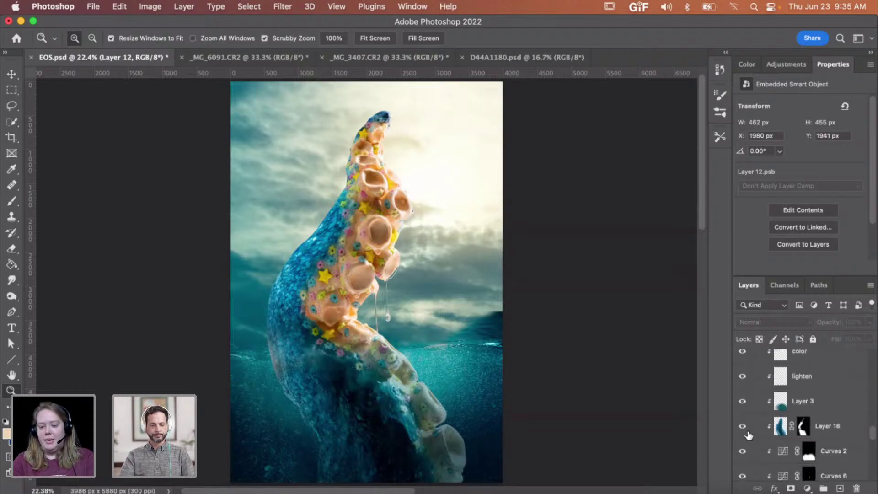
scroll(748, 435, "down", 5)
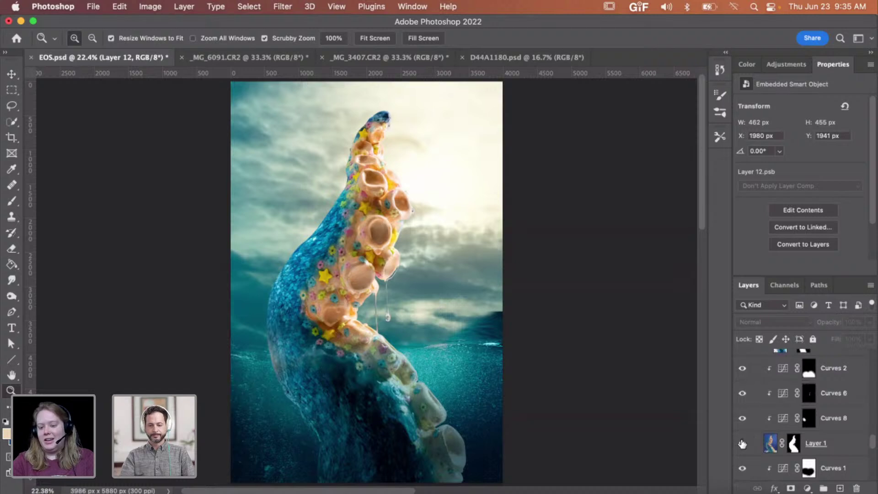
scroll(743, 442, "down", 5)
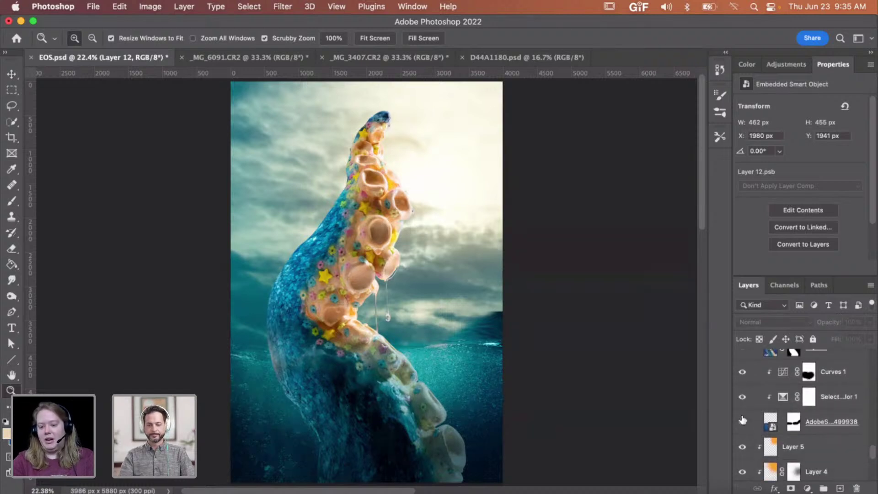
left_click(742, 422)
scroll(760, 429, "down", 10)
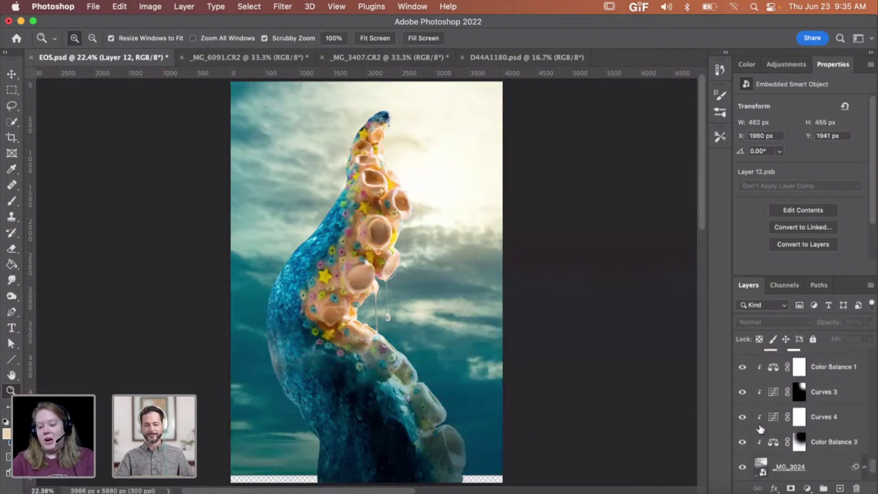
left_click(742, 427)
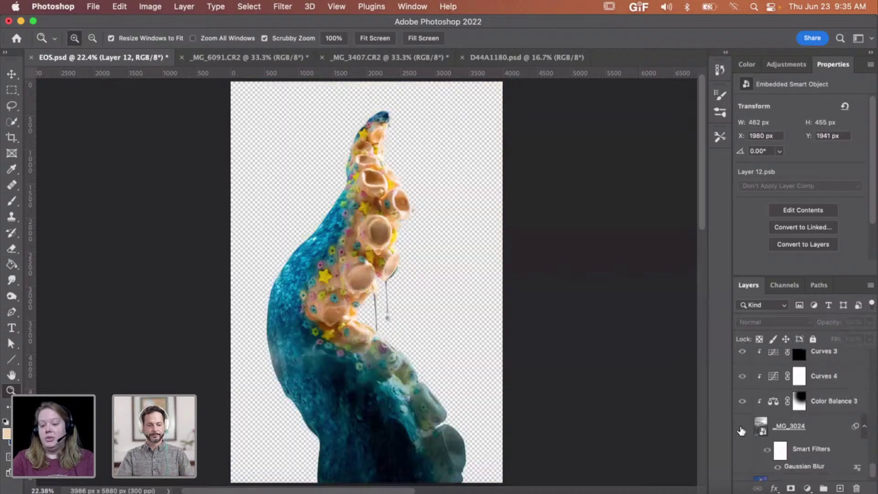
Step: Inspect the isolated tentacle's suckers, sequins and candy decorations up close and view the whole tentacle again
scroll(741, 431, "down", 1)
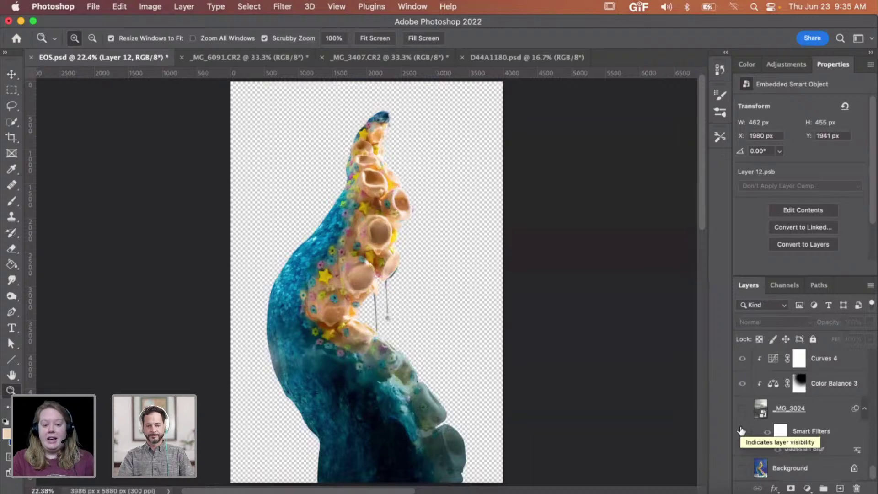
left_click_drag(348, 258, 476, 289)
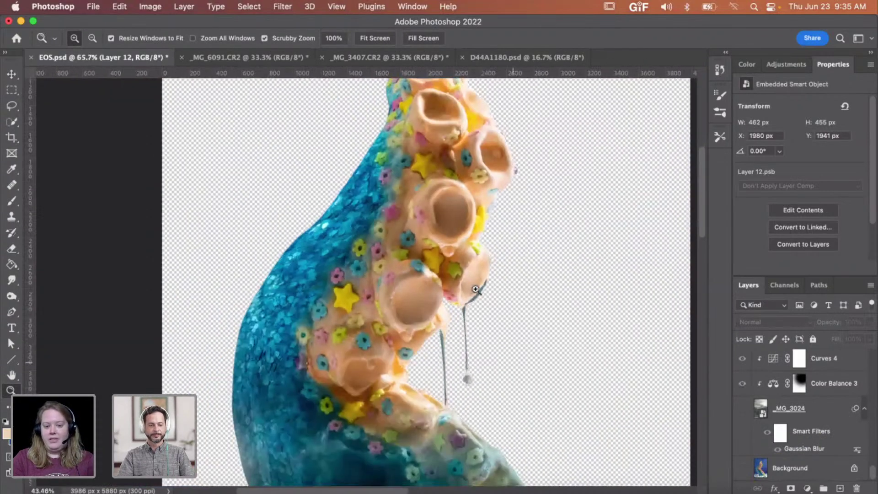
left_click_drag(525, 325, 475, 325)
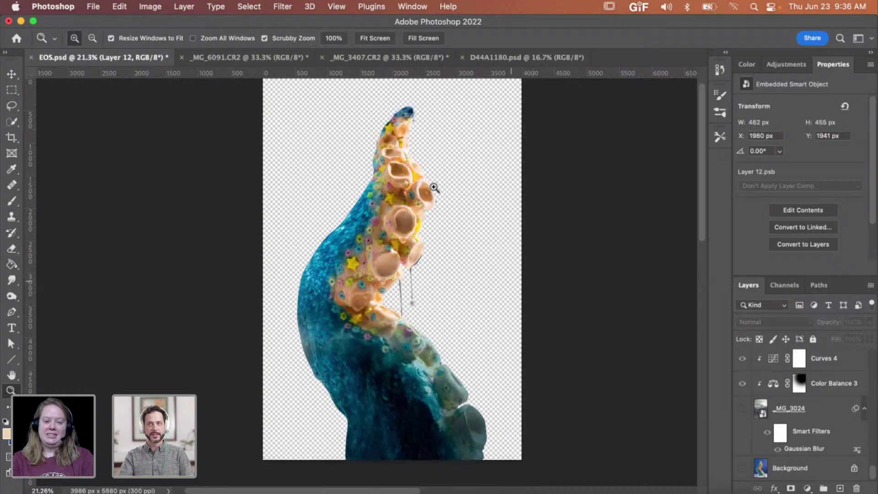
Step: Hide Layer 18, the blue sequin texture on the tentacle's outer side
left_click_drag(438, 179, 472, 181)
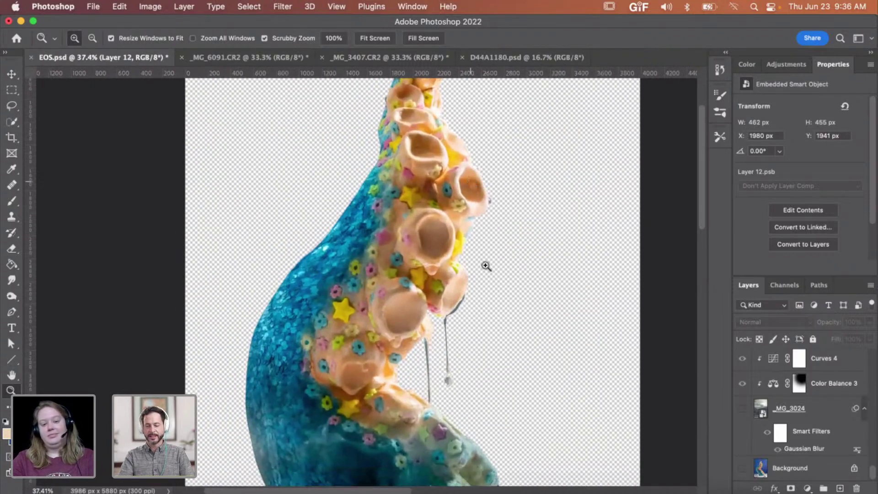
mouse_move(488, 273)
left_mouse_down()
mouse_move(516, 272)
mouse_move(492, 273)
left_mouse_up()
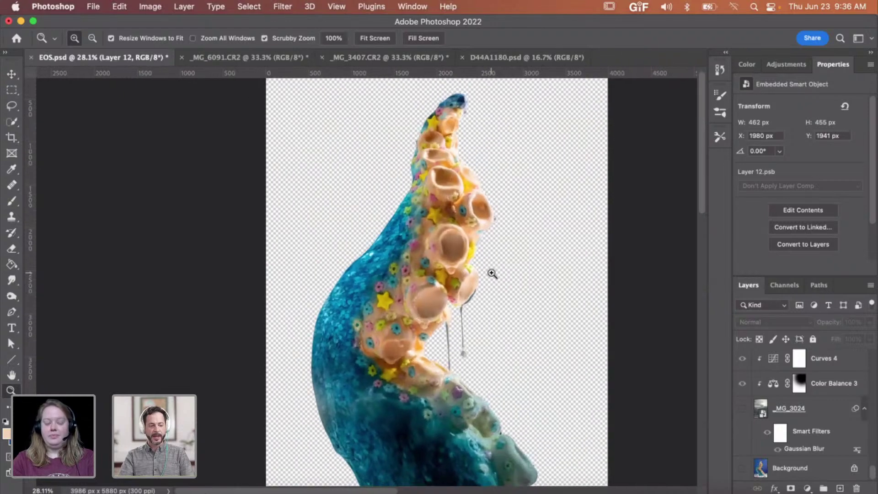
scroll(492, 273, "right", 5)
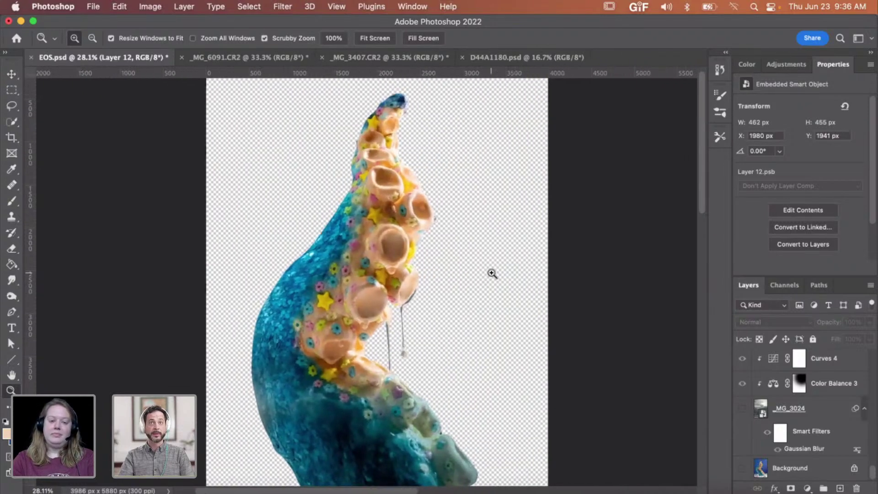
scroll(486, 273, "up", 5)
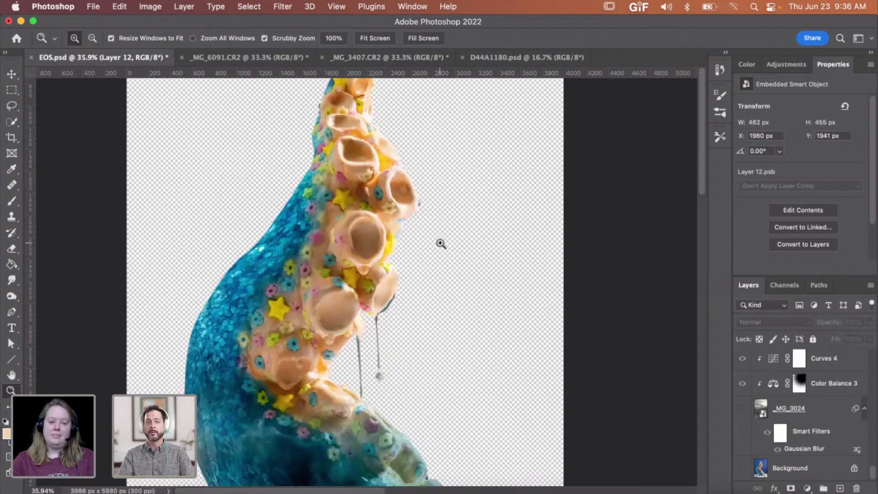
scroll(804, 437, "down", 3)
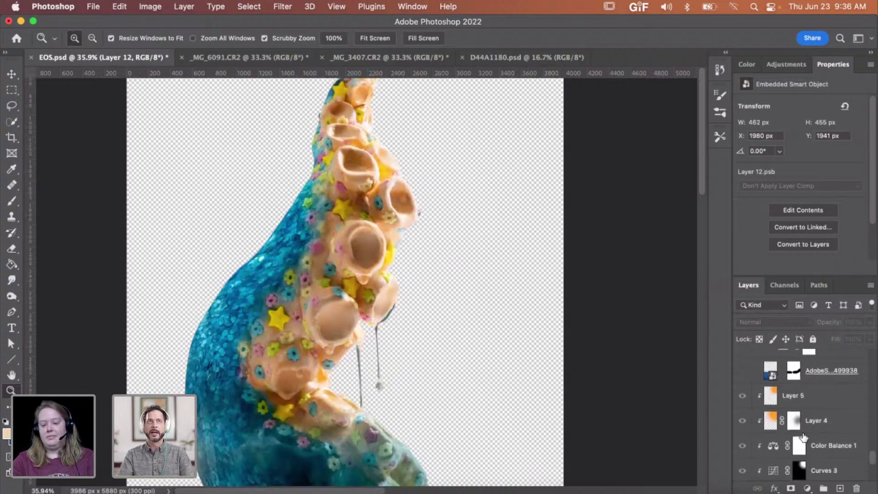
scroll(804, 437, "up", 5)
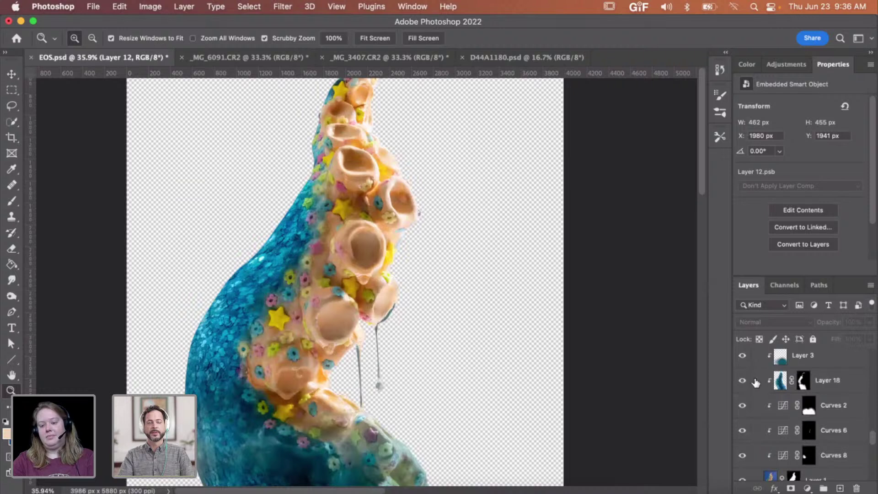
left_click(743, 381)
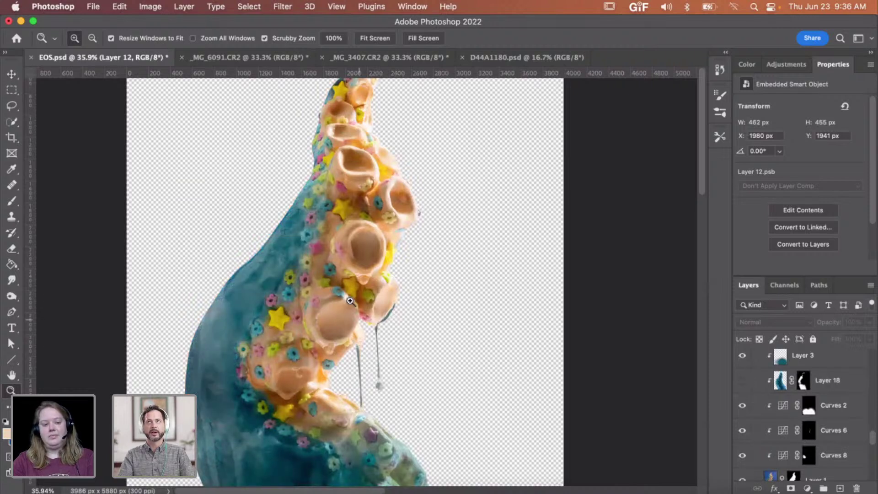
Step: Examine the tentacle without its sequin texture, from the suckers and candy pieces up close to the full shape
left_click_drag(350, 300, 361, 300)
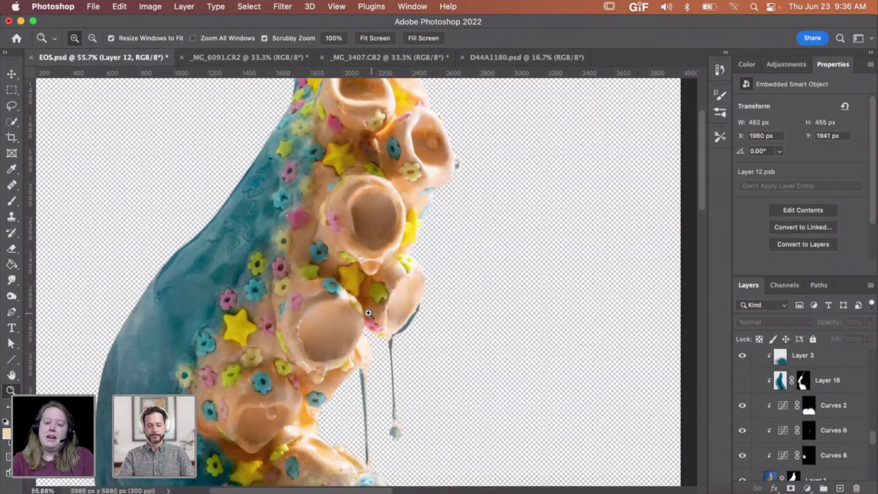
scroll(369, 314, "up", 5)
scroll(368, 314, "left", 2)
scroll(368, 314, "up", 5)
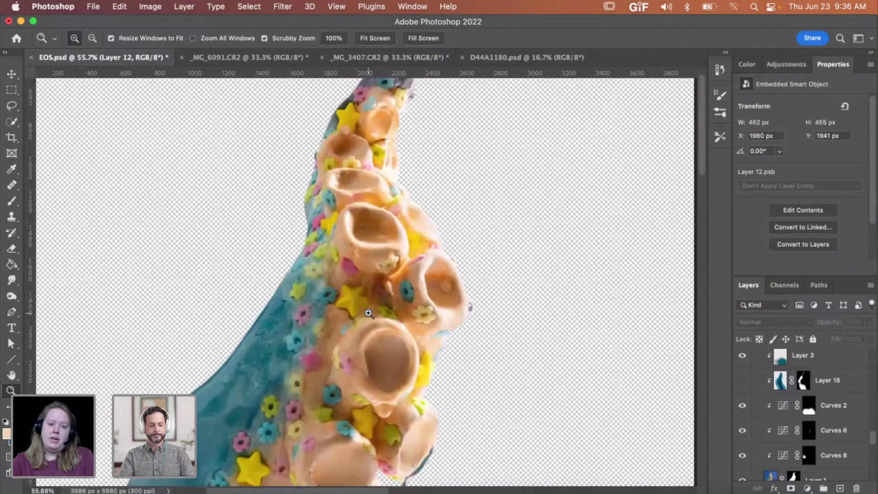
scroll(391, 301, "right", 1)
scroll(391, 300, "down", 4)
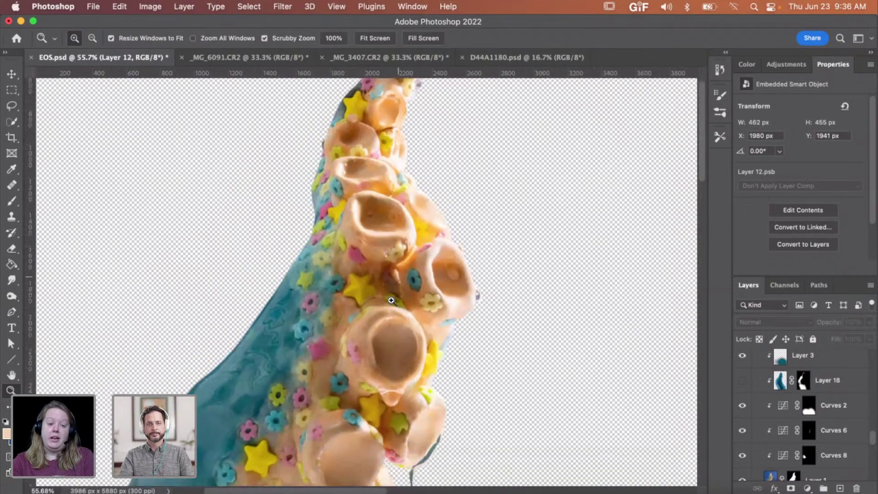
scroll(371, 300, "down", 3)
scroll(371, 301, "down", 2)
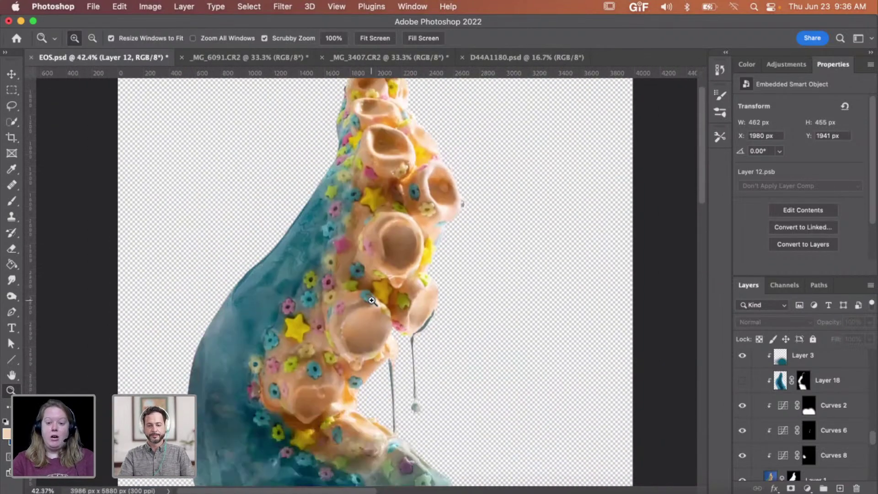
scroll(372, 301, "down", 2)
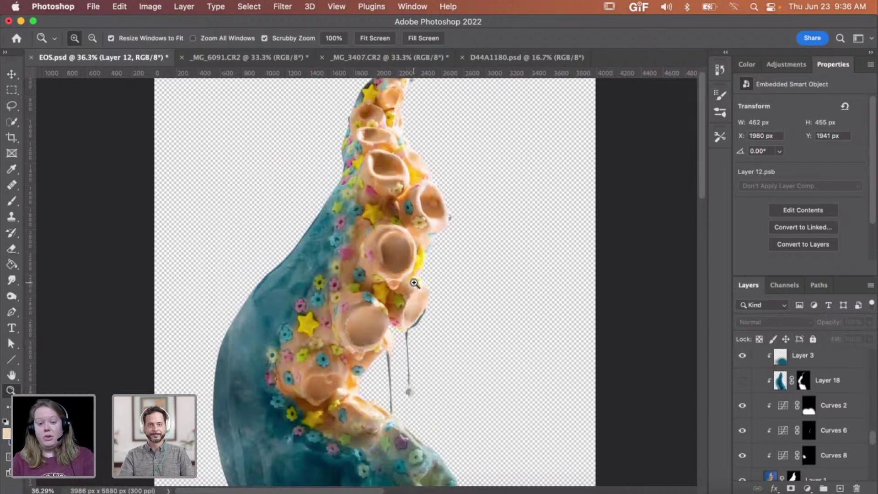
scroll(411, 283, "down", 3)
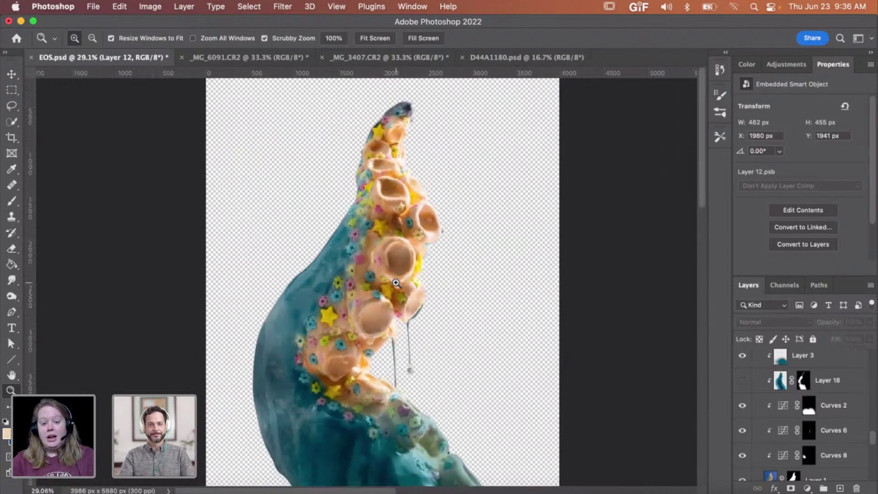
scroll(409, 286, "down", 3)
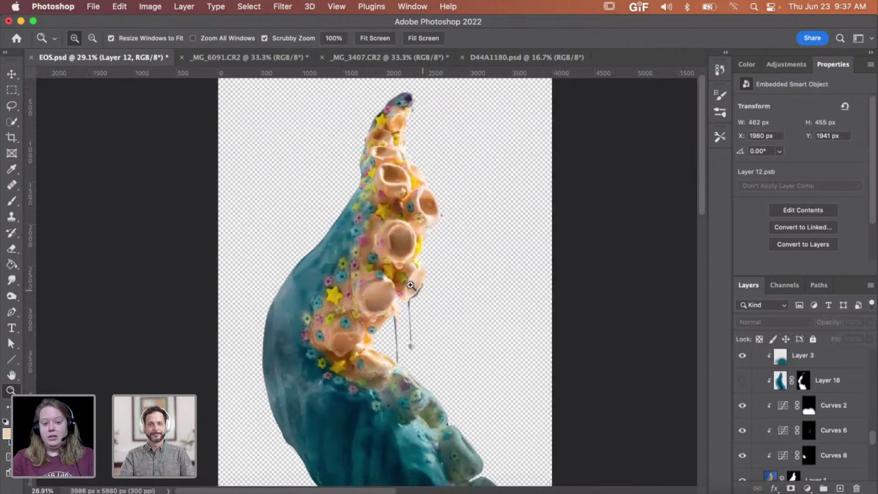
scroll(410, 285, "right", 2)
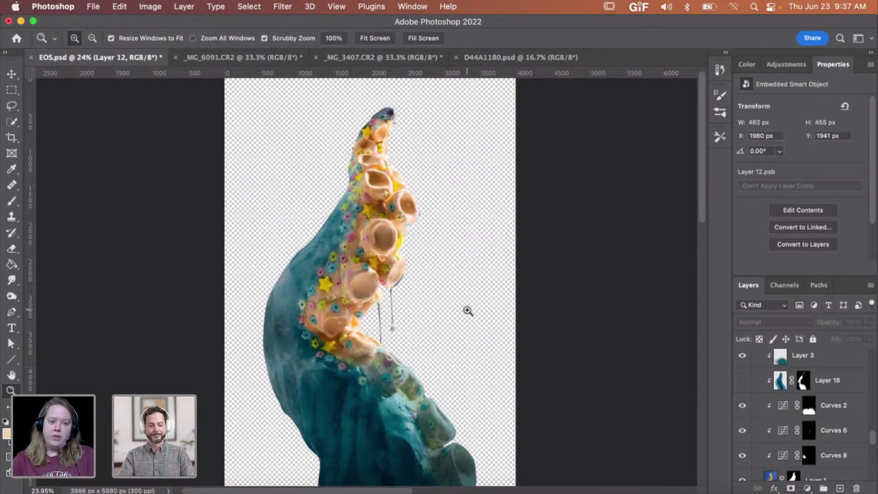
key("super+z")
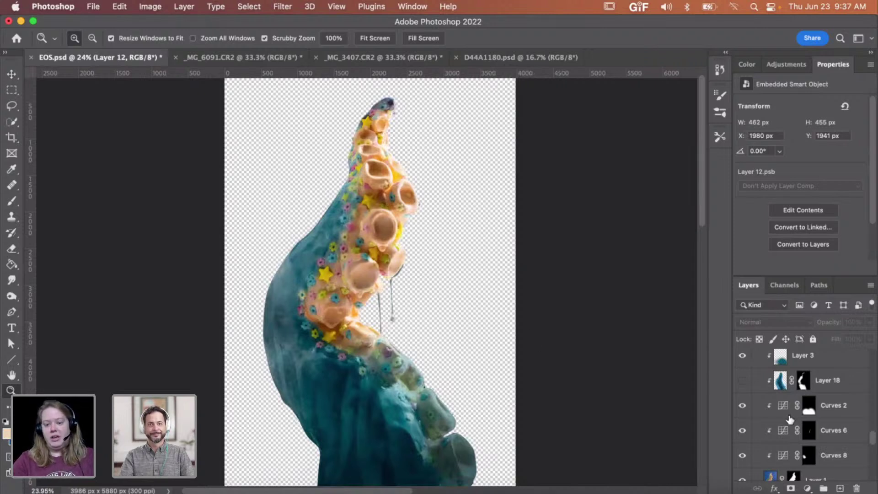
Step: Show the AdobeStock ocean layer ending in 499938 behind the tentacle again
scroll(790, 418, "down", 5)
scroll(789, 419, "down", 5)
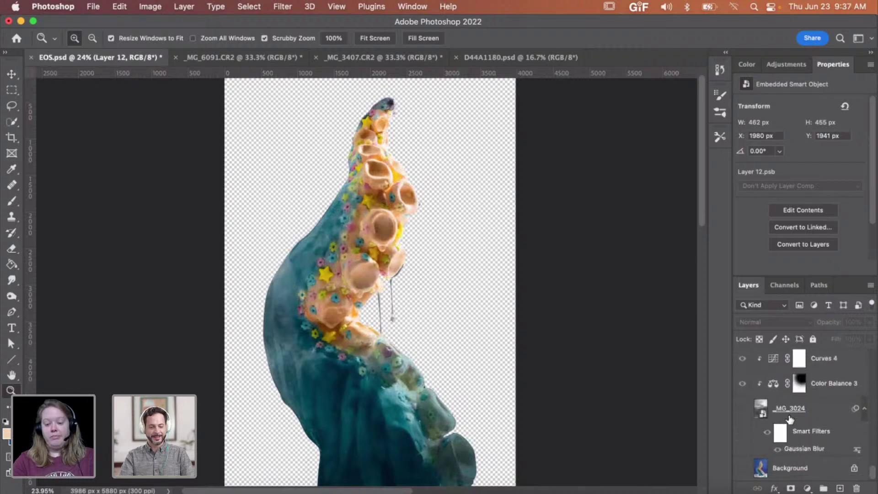
scroll(759, 429, "up", 3)
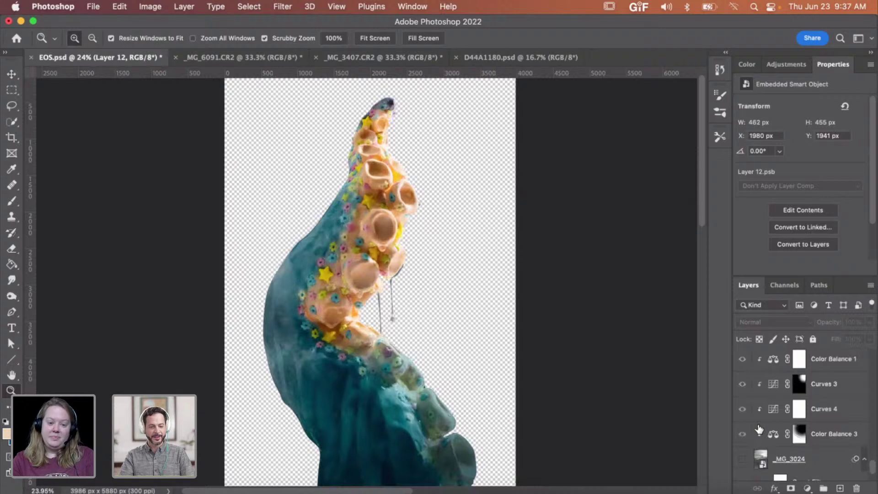
scroll(758, 429, "up", 2)
scroll(759, 429, "down", 3)
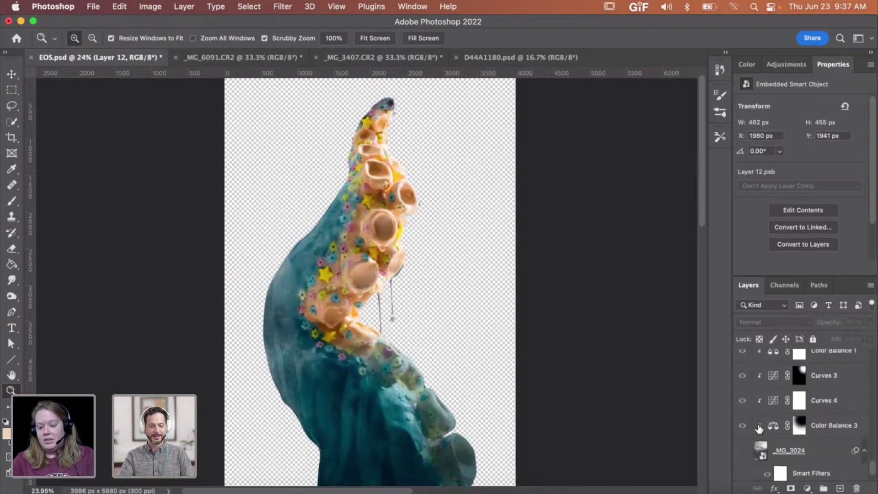
scroll(757, 431, "up", 3)
scroll(757, 431, "up", 8)
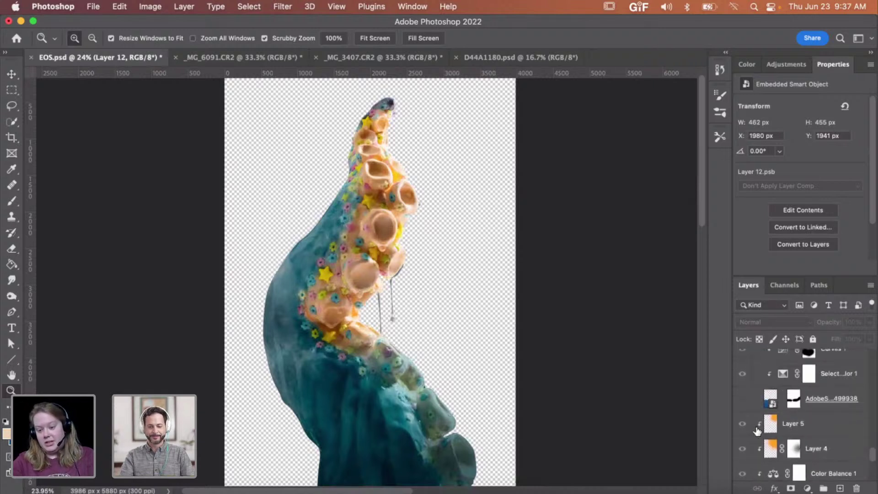
scroll(758, 431, "down", 8)
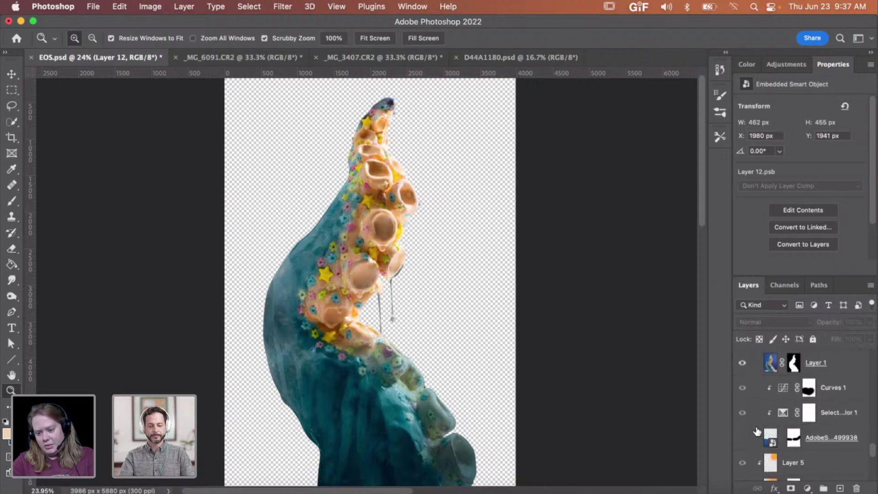
scroll(757, 431, "up", 5)
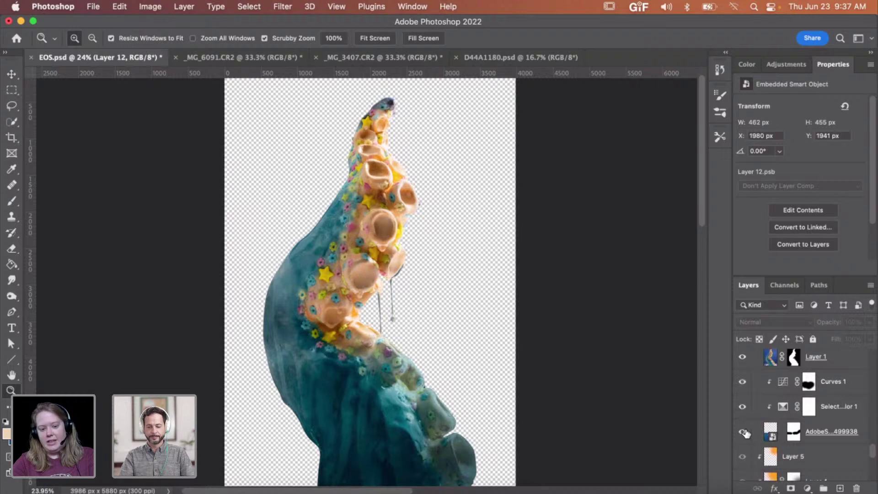
left_click(744, 432)
Step: Show the _MG_3610 foreground water layer above the tentacle again
scroll(752, 432, "up", 10)
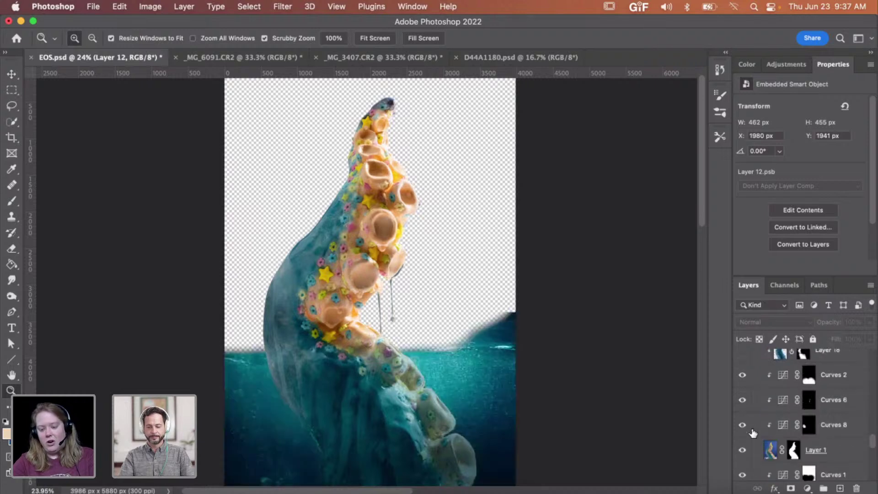
scroll(752, 432, "up", 10)
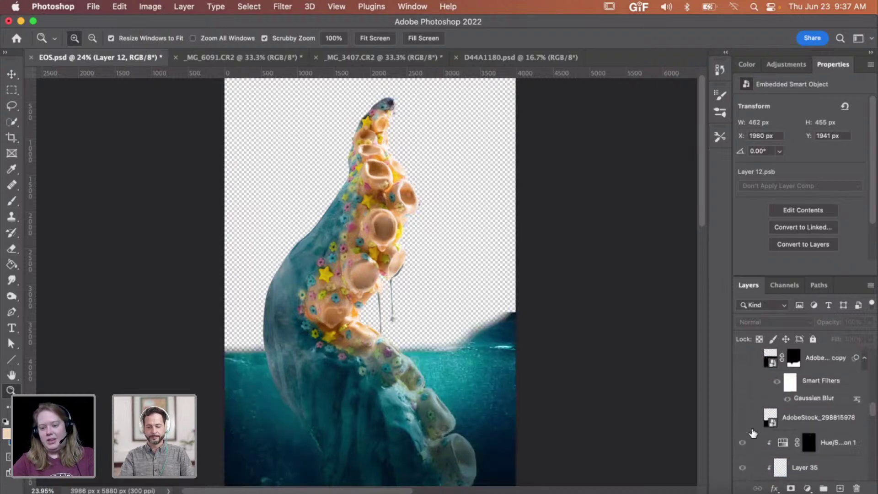
scroll(753, 433, "up", 6)
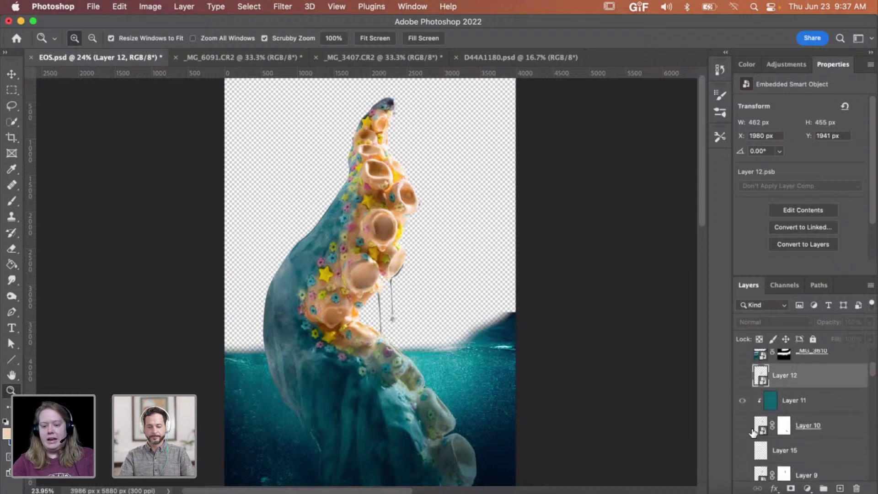
left_click(742, 404)
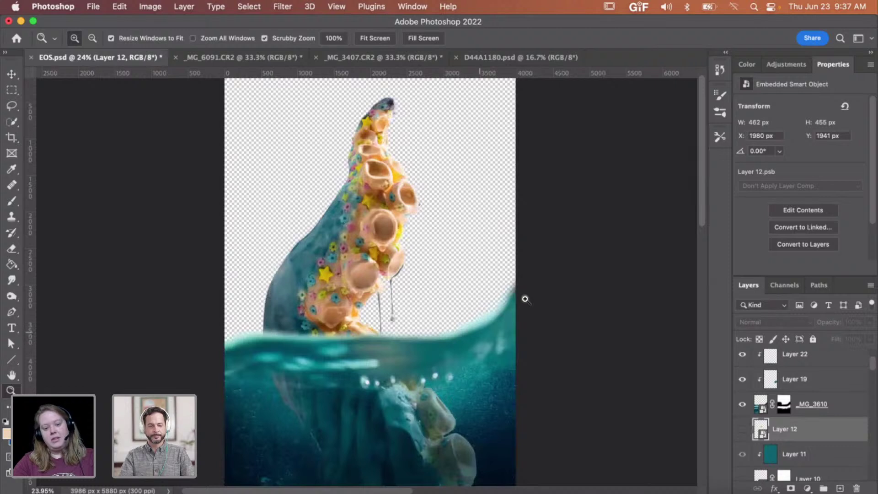
Step: Toggle the visibility of Layers 22 and 21 to compare their effect on the foreground water up close
scroll(744, 403, "up", 3)
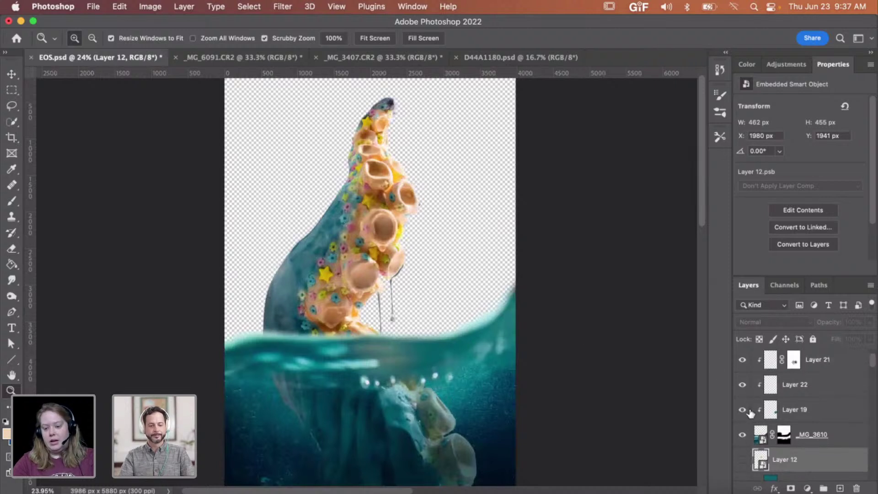
left_click(743, 412)
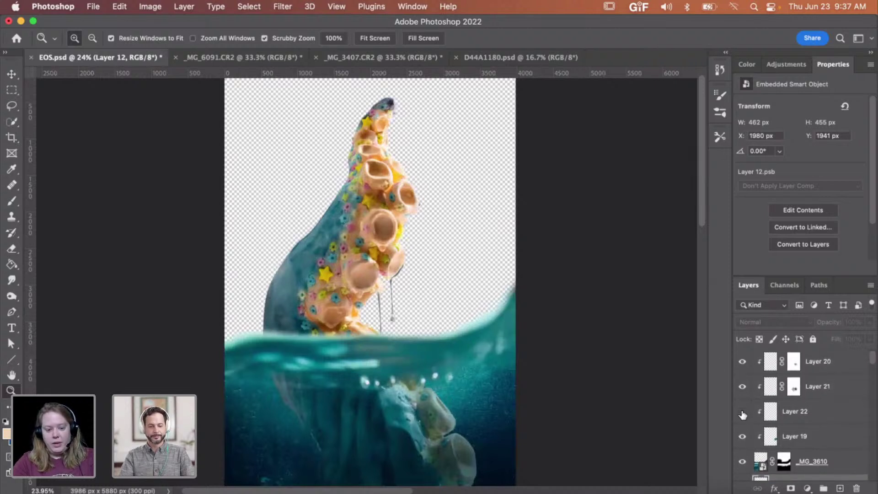
left_click(743, 413)
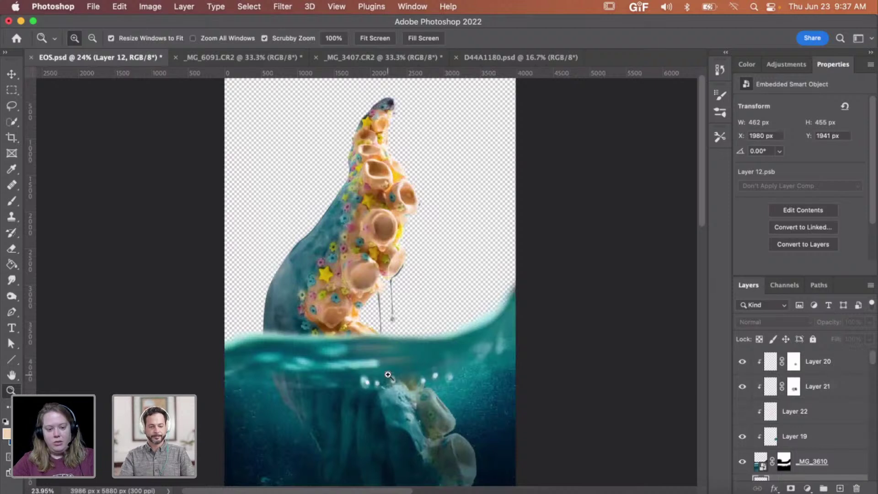
left_click_drag(388, 367, 494, 378)
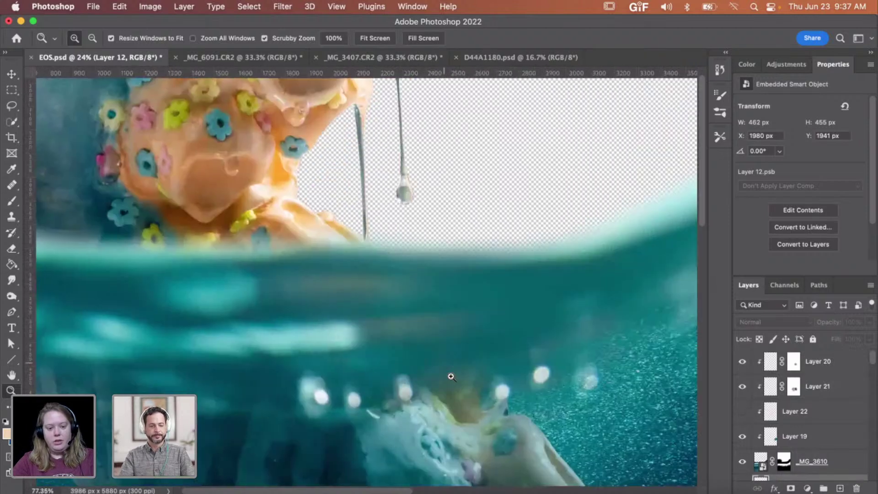
left_click(743, 413)
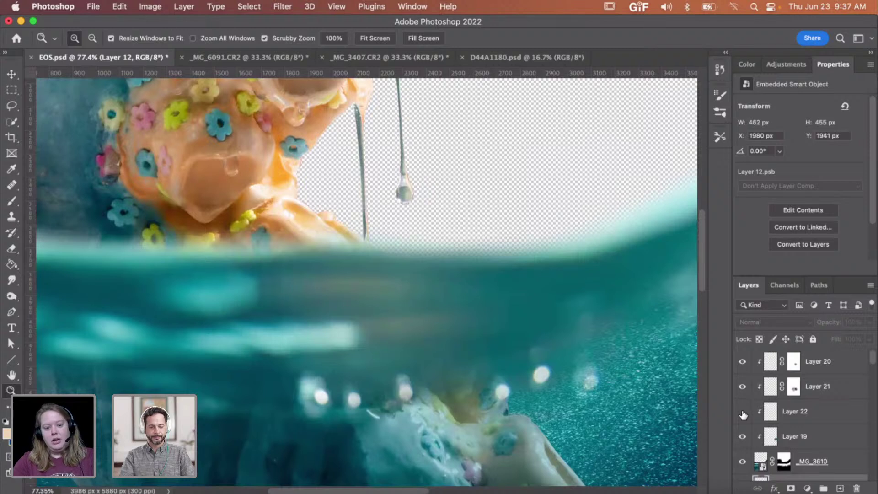
left_click(743, 413)
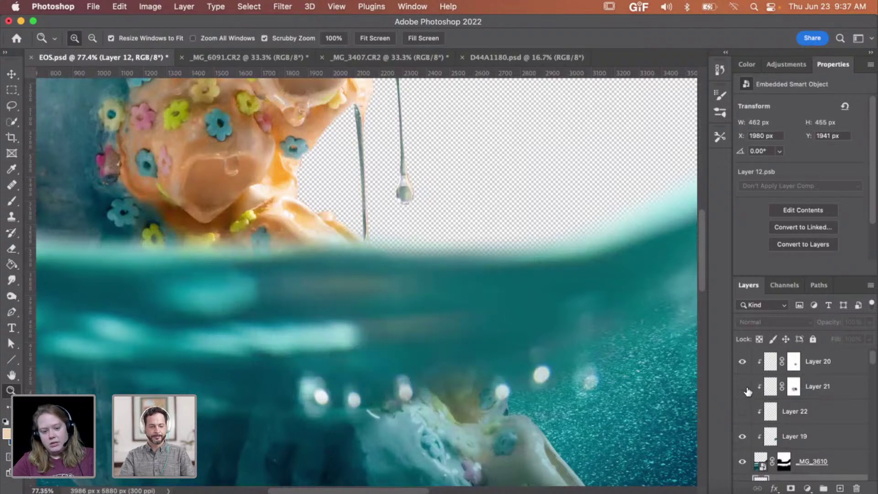
left_click(746, 389)
left_click(744, 413)
Step: Review the whole tentacle with the water in place and the AdobeStock layers of the Tentacle and ocean group
left_click_drag(540, 352, 529, 386)
scroll(745, 439, "down", 5)
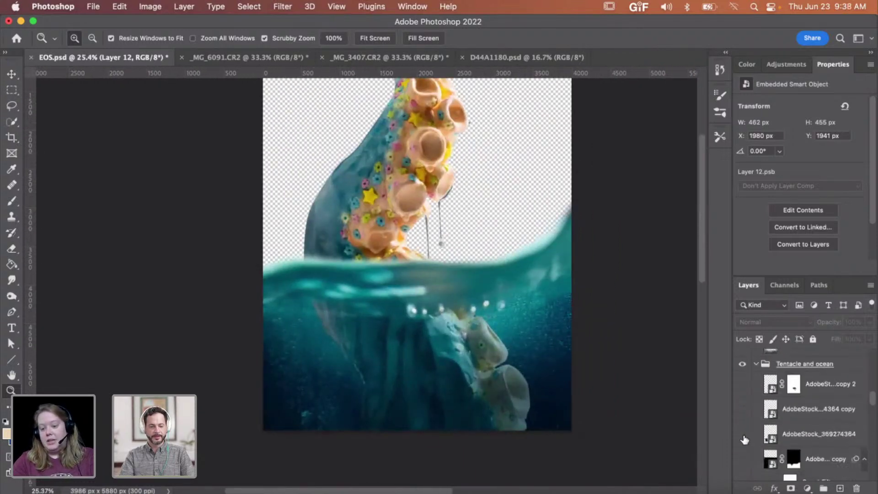
scroll(530, 345, "up", 5)
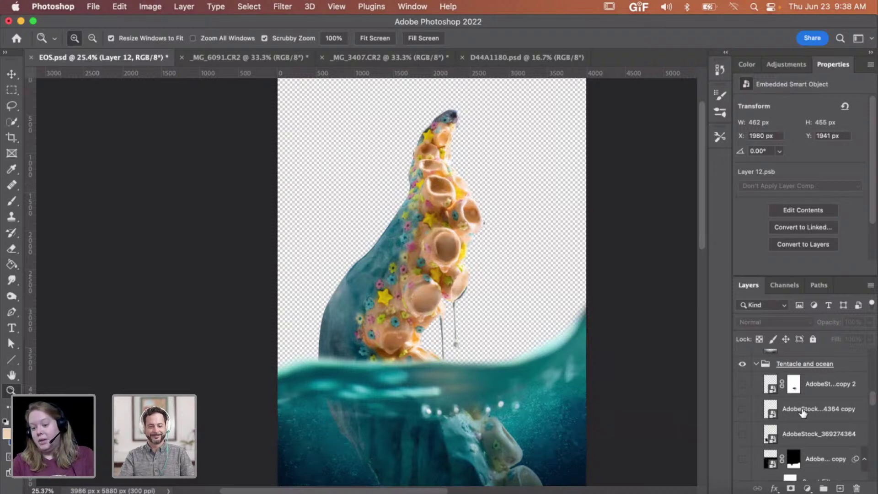
scroll(803, 413, "up", 1)
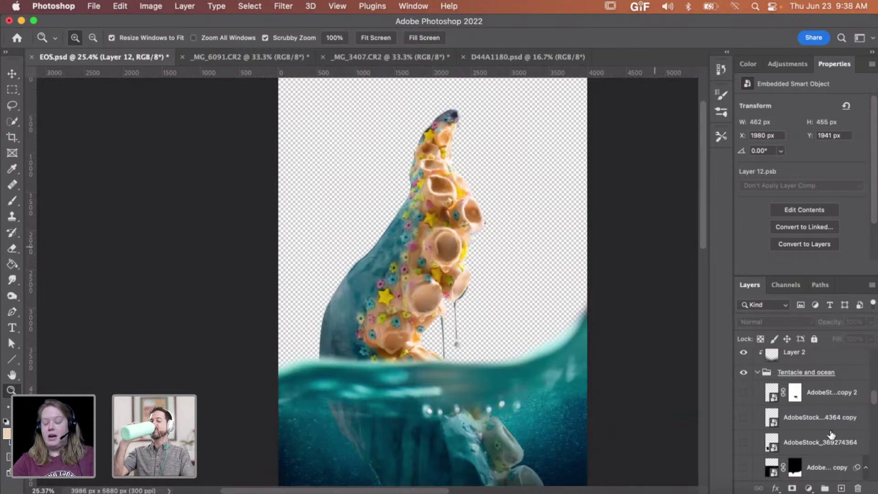
Step: Show the _MG_3024 sky layer behind the tentacle again
scroll(846, 435, "down", 6)
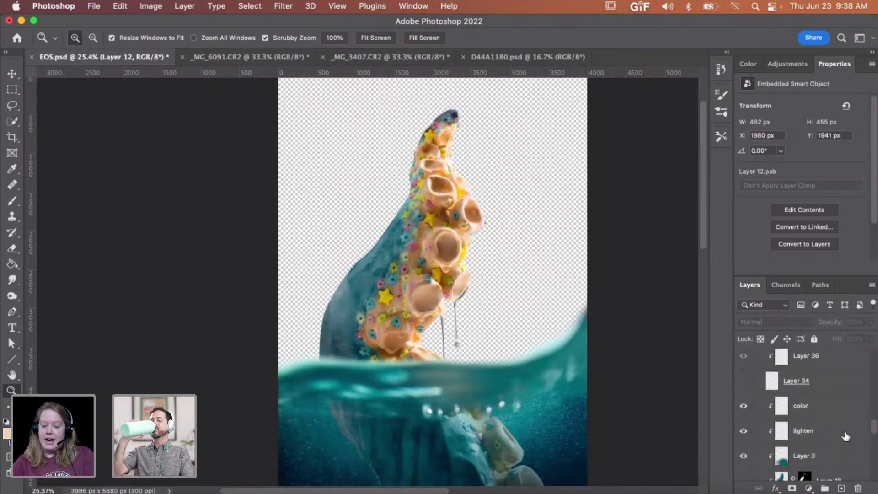
scroll(846, 435, "down", 6)
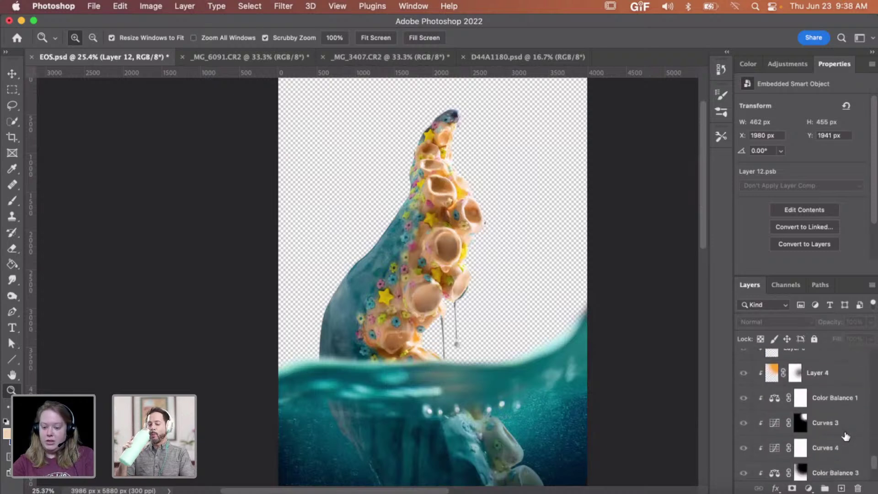
scroll(846, 436, "down", 2)
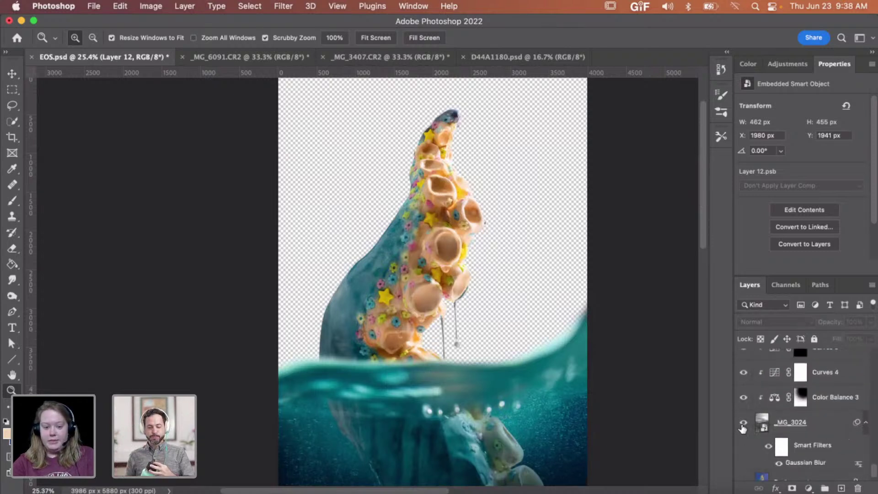
left_click(743, 423)
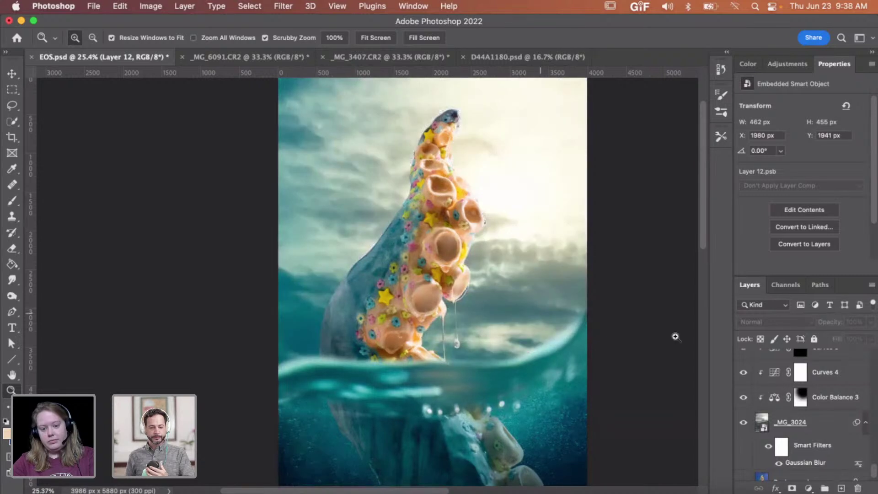
Step: Toggle the visibility of Color Balance 3, Curves 3 and Color Balance 1 to compare their effect on the sky
scroll(750, 403, "up", 2)
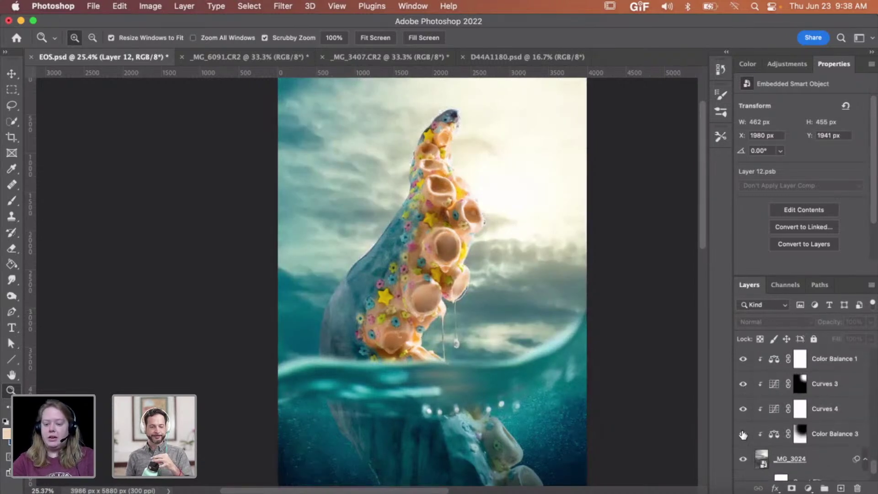
left_click(743, 434)
left_click(743, 434)
left_click(744, 384)
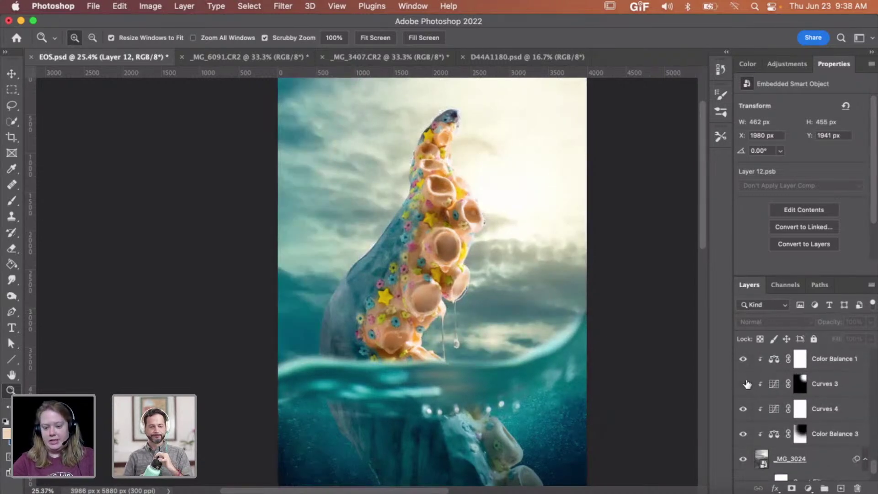
left_click(744, 383)
scroll(747, 389, "up", 2)
left_click(743, 396)
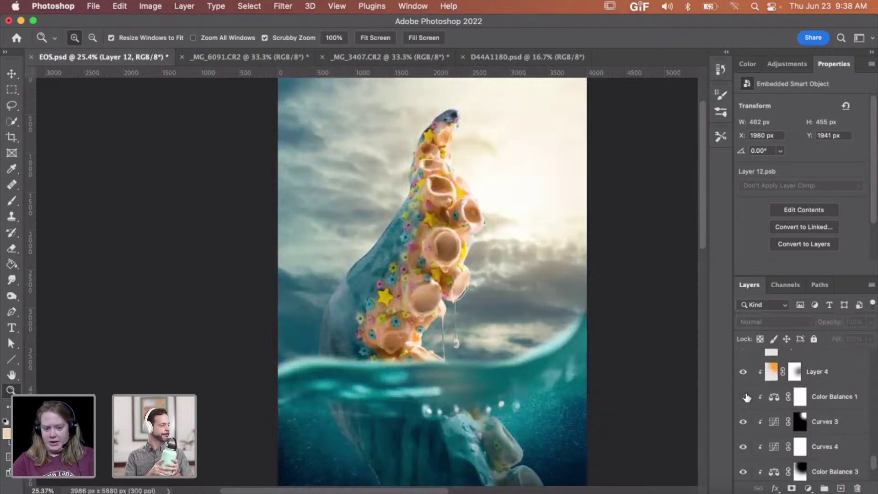
left_click(744, 396)
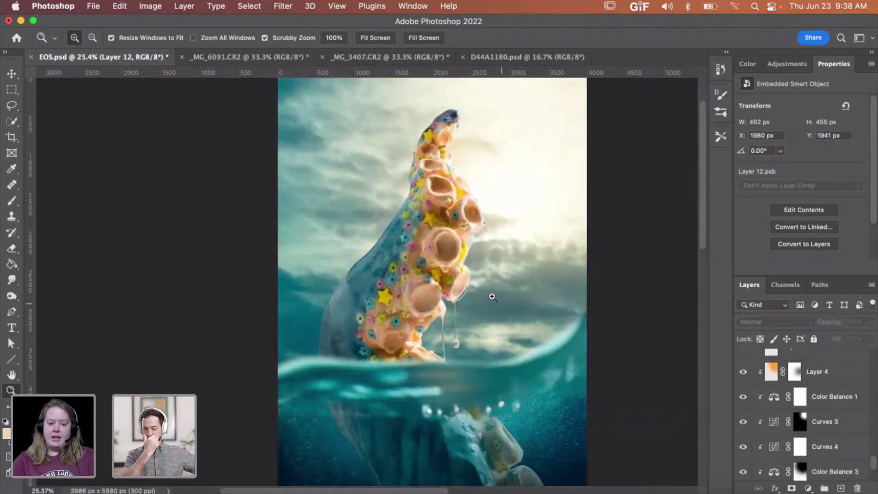
Step: Show Layer 18, the masked blue glitter texture, on the back of the tentacle again
scroll(492, 297, "up", 2)
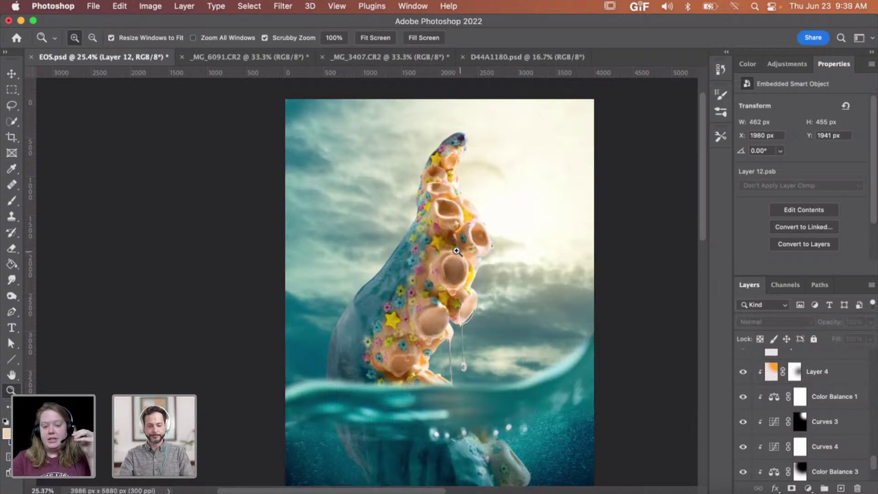
left_click_drag(459, 247, 486, 252)
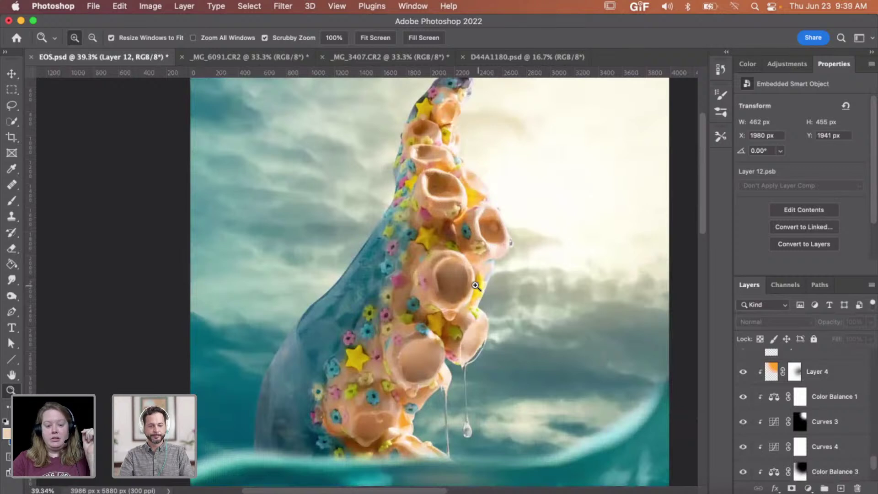
left_click_drag(478, 286, 441, 286)
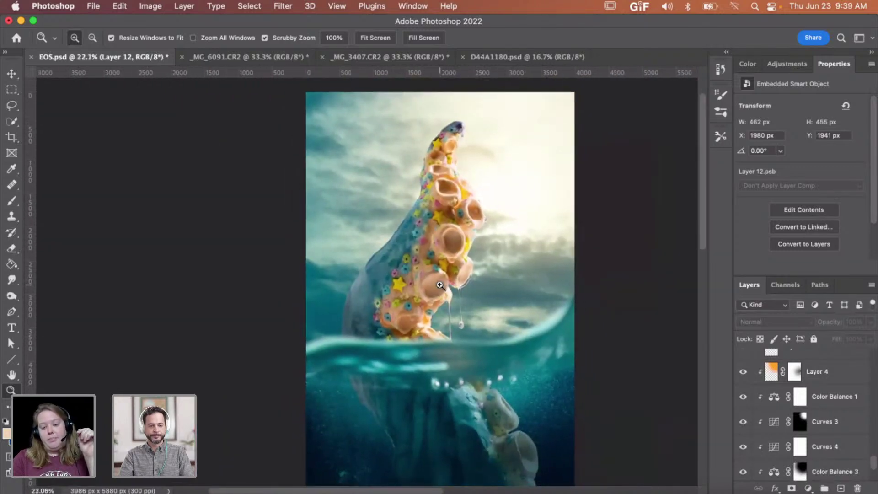
scroll(792, 424, "down", 4)
scroll(792, 424, "up", 10)
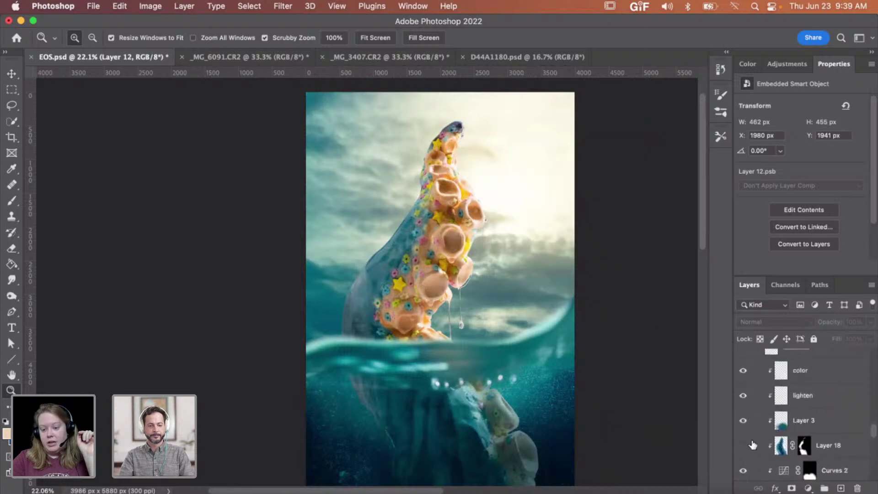
left_click_drag(384, 248, 384, 249)
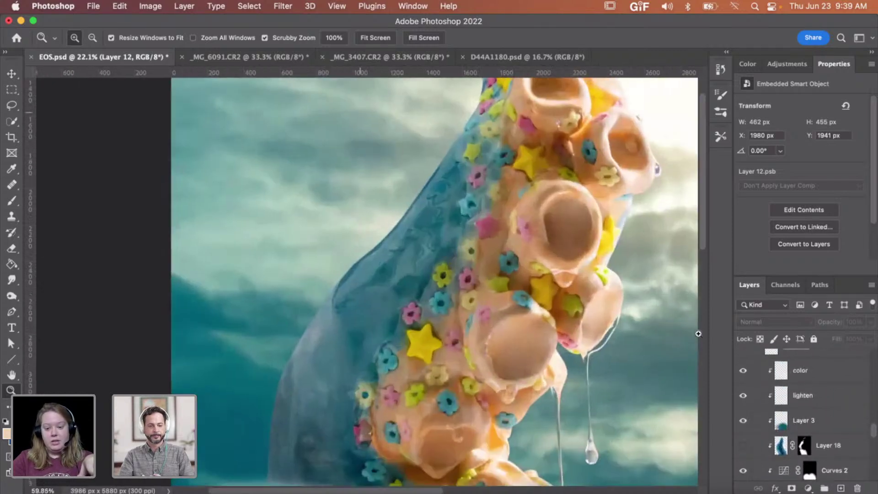
left_click(744, 445)
left_click_drag(490, 286, 441, 284)
scroll(532, 286, "right", 3)
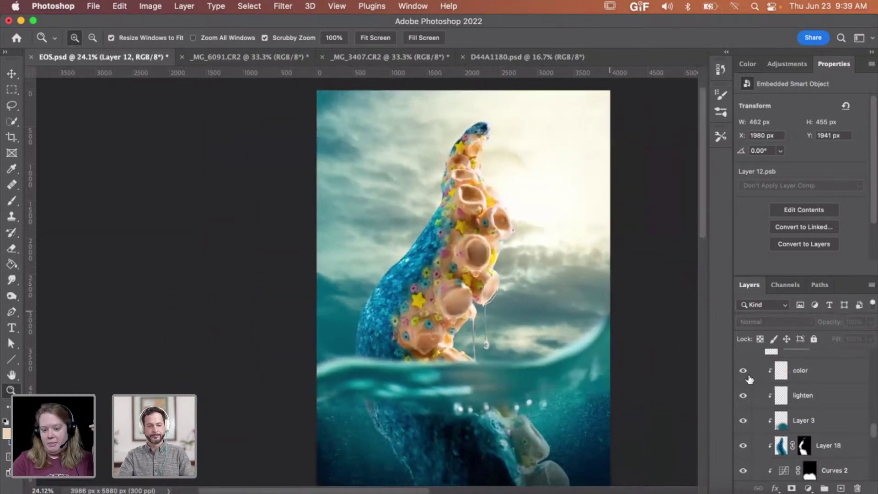
Step: Show Layer 34, the water drip at the tentacle's tip, together with its clipped Layers 35 to 37
scroll(750, 398, "up", 3)
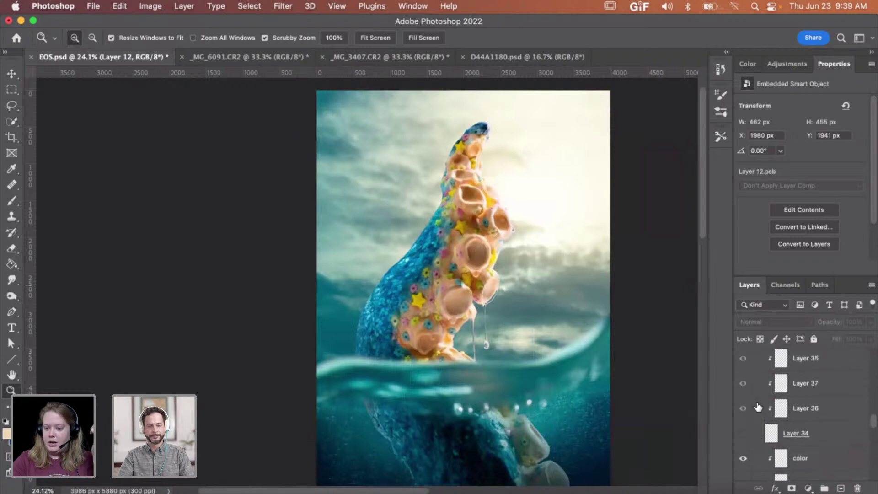
left_click(745, 425)
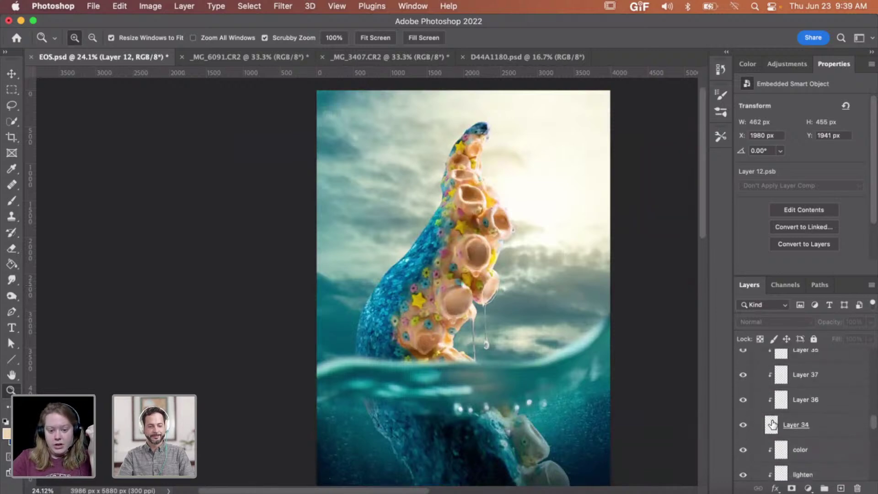
scroll(808, 427, "down", 1)
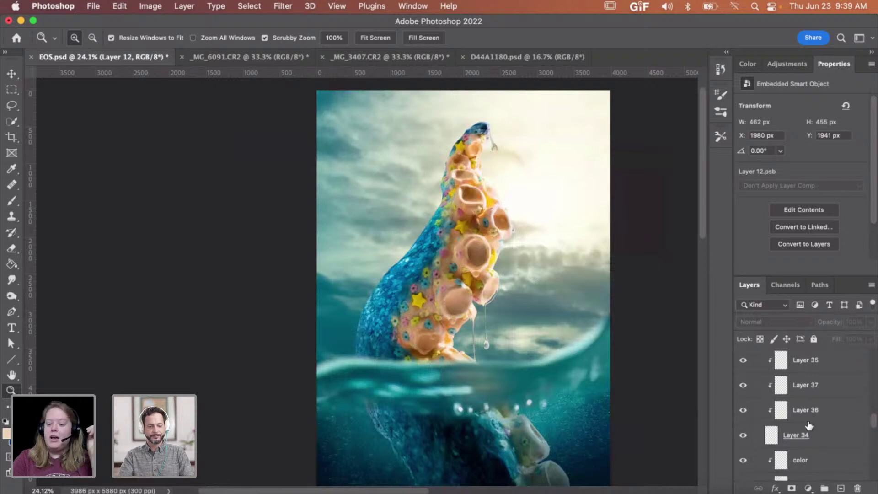
Step: Examine the drip at the tentacle's tip and the water drips hanging from the lower suckers up close
left_click_drag(495, 124, 591, 144)
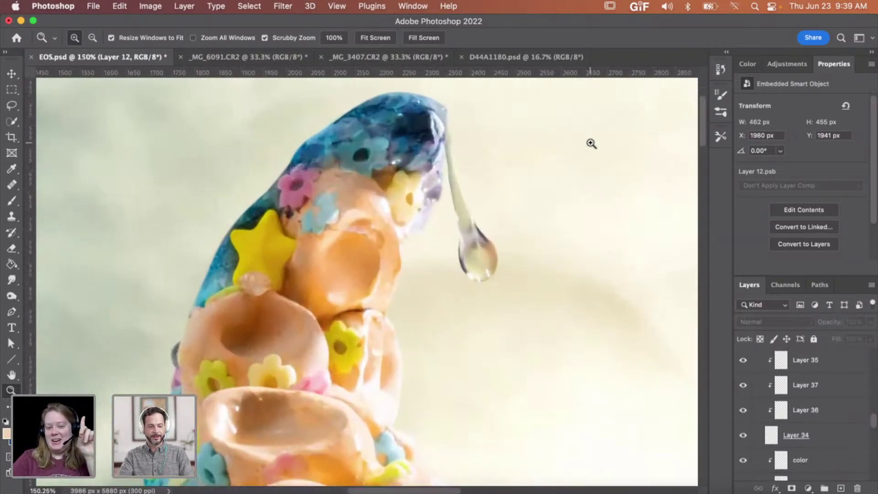
scroll(559, 282, "down", 5)
scroll(559, 282, "right", 2)
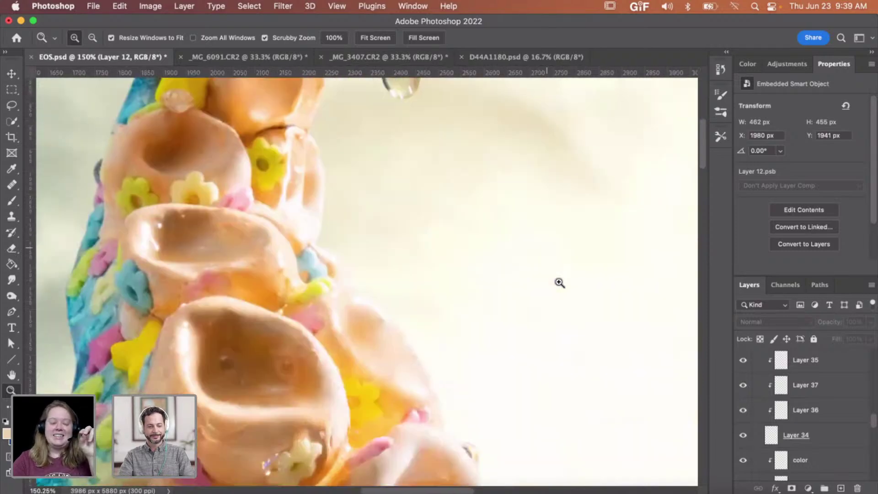
scroll(559, 282, "down", 10)
scroll(559, 282, "left", 1)
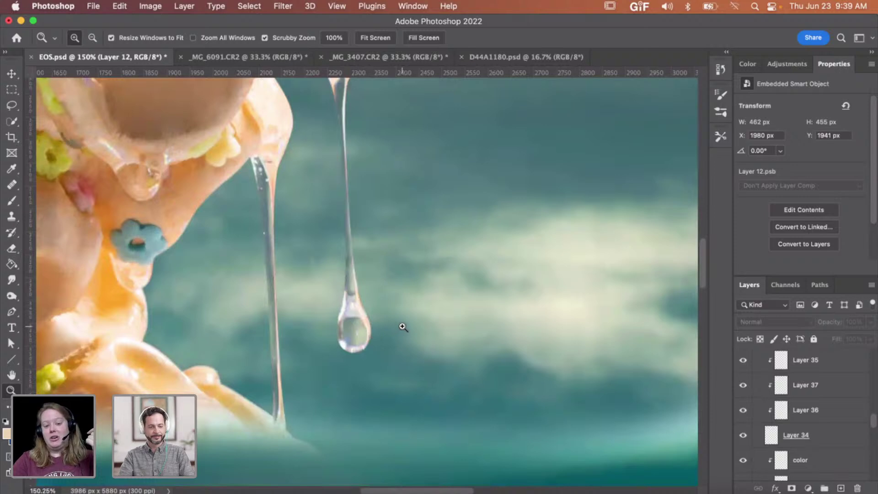
left_click_drag(422, 319, 373, 314)
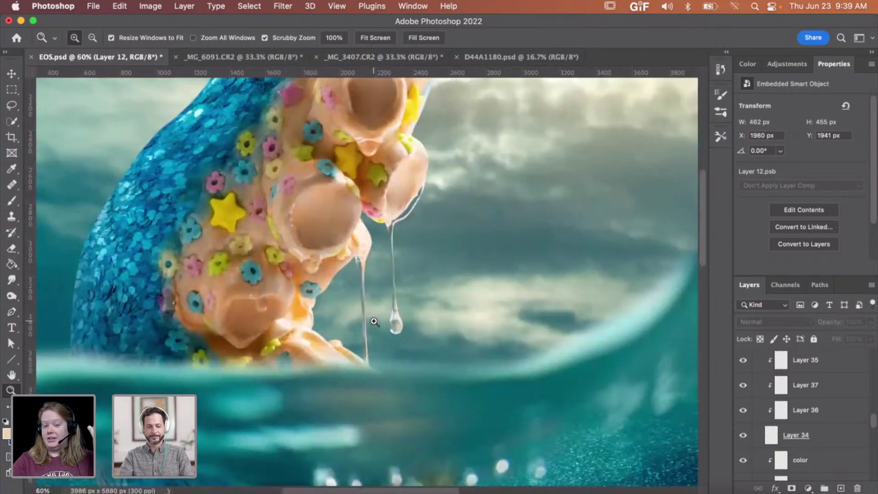
scroll(375, 321, "up", 4)
scroll(374, 322, "right", 1)
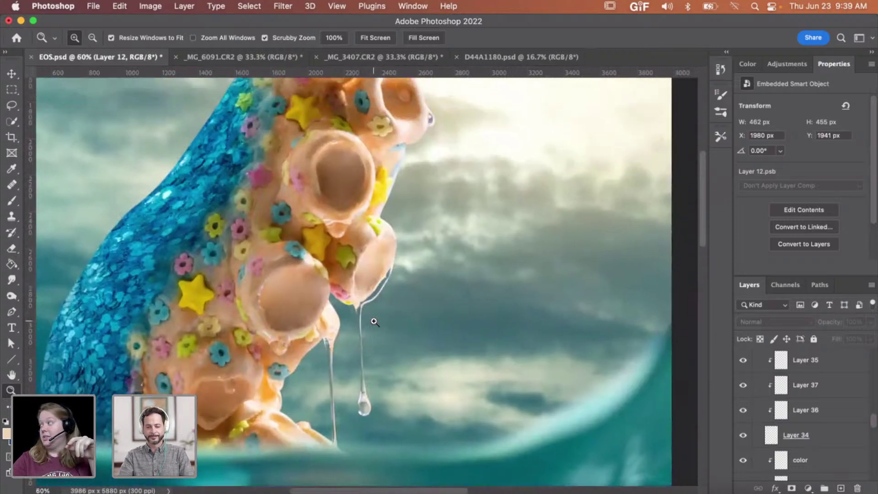
scroll(374, 322, "up", 3)
scroll(375, 321, "right", 1)
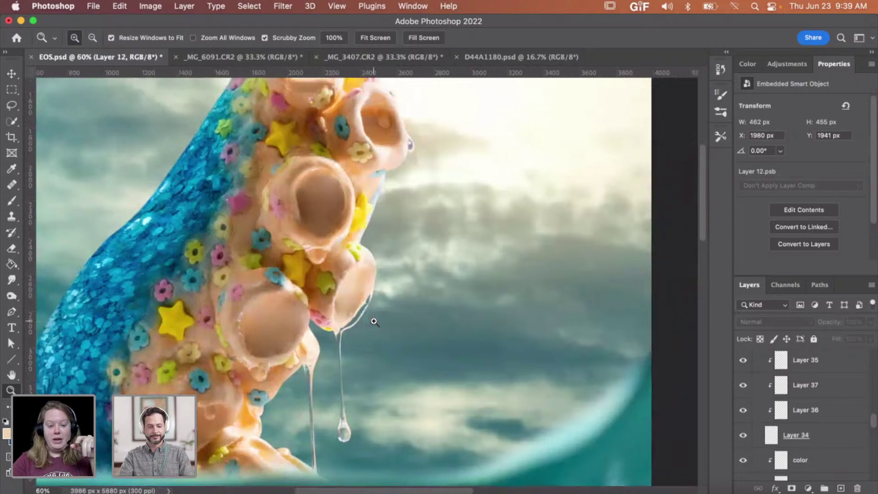
scroll(374, 322, "up", 2)
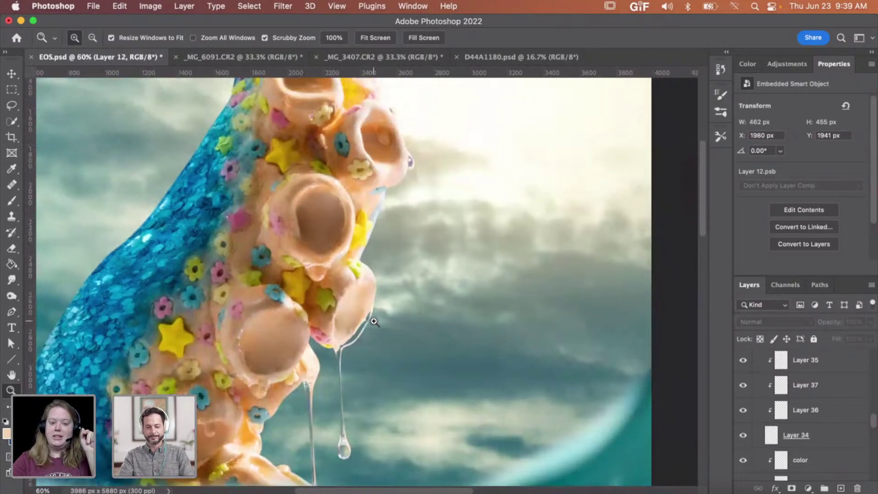
Step: Examine the tip's water drip against the bright sky, both up close and with the upper tentacle in view
left_click_drag(374, 322, 349, 321)
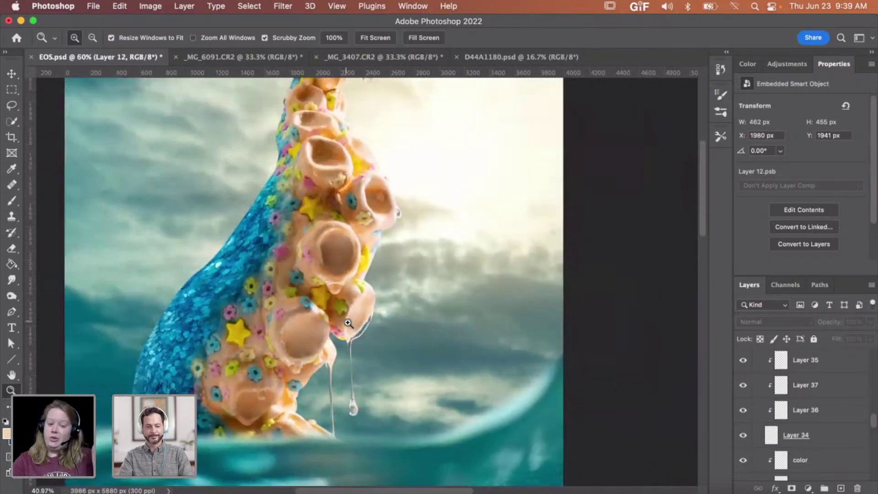
scroll(348, 321, "up", 1)
scroll(359, 248, "up", 8)
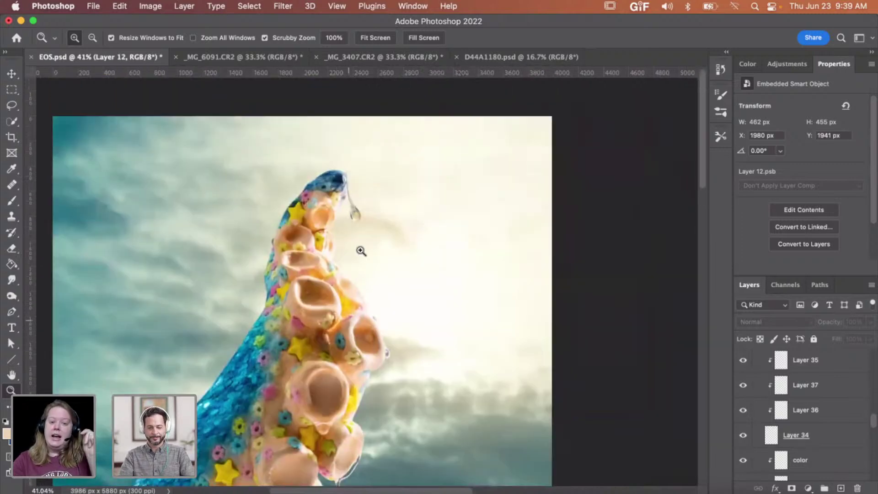
left_click_drag(353, 196, 392, 208)
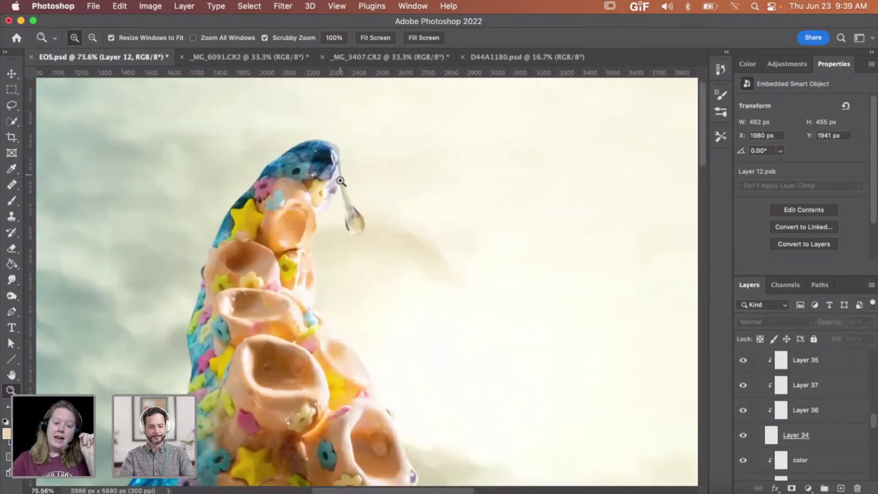
mouse_move(452, 233)
left_mouse_down()
mouse_move(480, 237)
mouse_move(445, 237)
left_mouse_up()
scroll(445, 237, "down", 3)
scroll(446, 238, "right", 3)
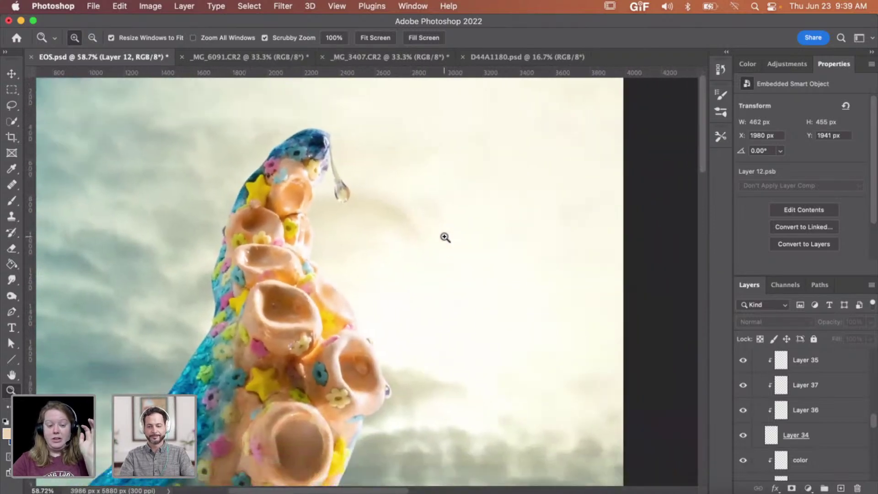
left_click_drag(431, 237, 406, 235)
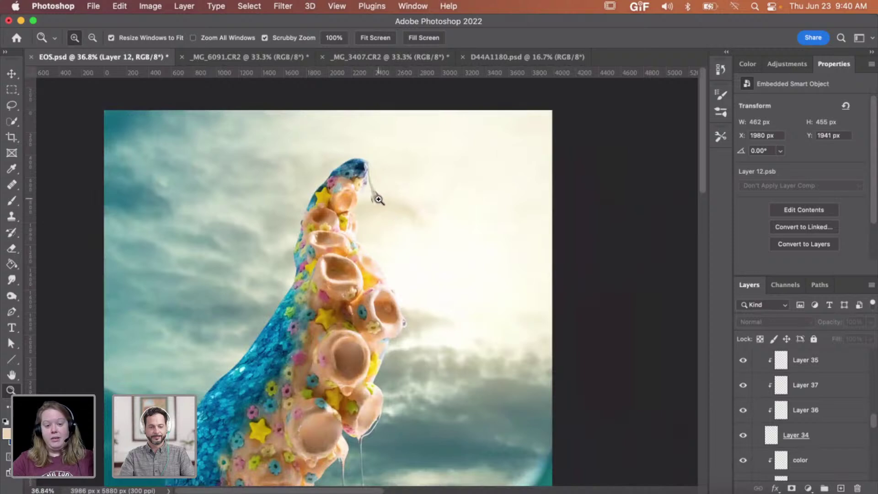
left_click_drag(400, 275, 382, 276)
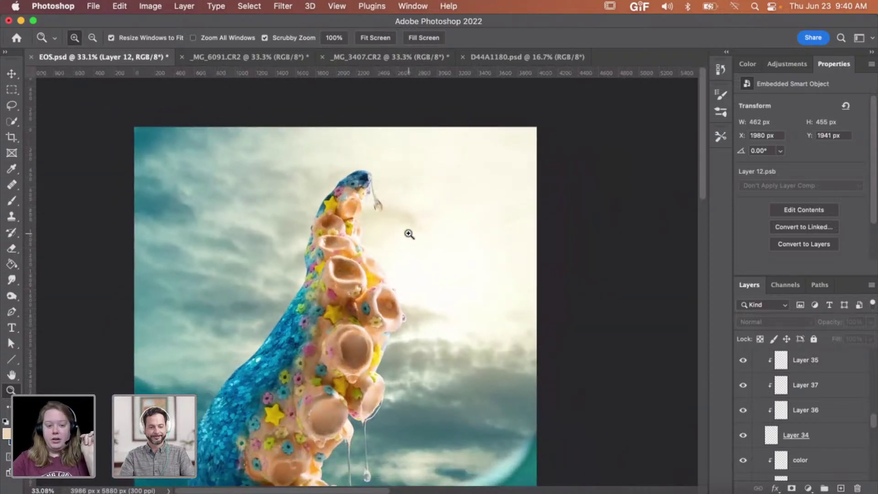
Step: Show the masked Adobe... copy layer with the Gaussian Blur smart filter, directly above AdobeStock_298815978, over the underwater area
scroll(396, 233, "down", 5)
scroll(397, 233, "down", 2)
scroll(402, 261, "down", 3)
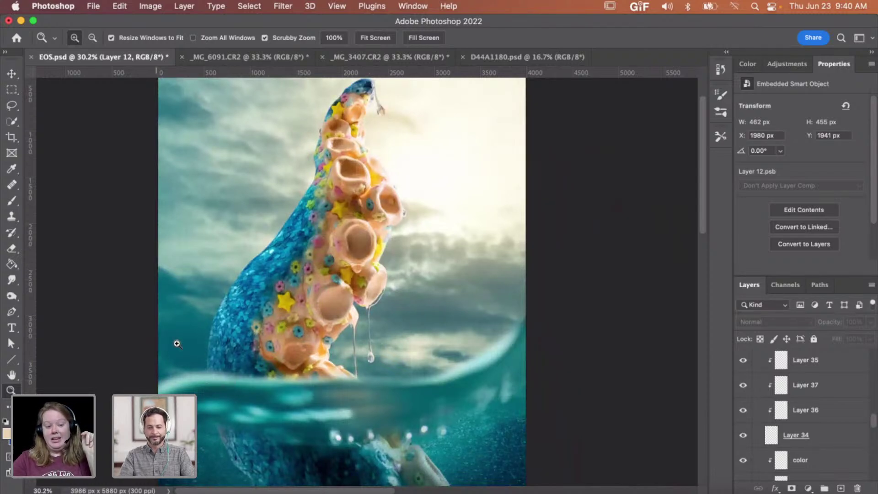
left_click_drag(426, 349, 402, 349)
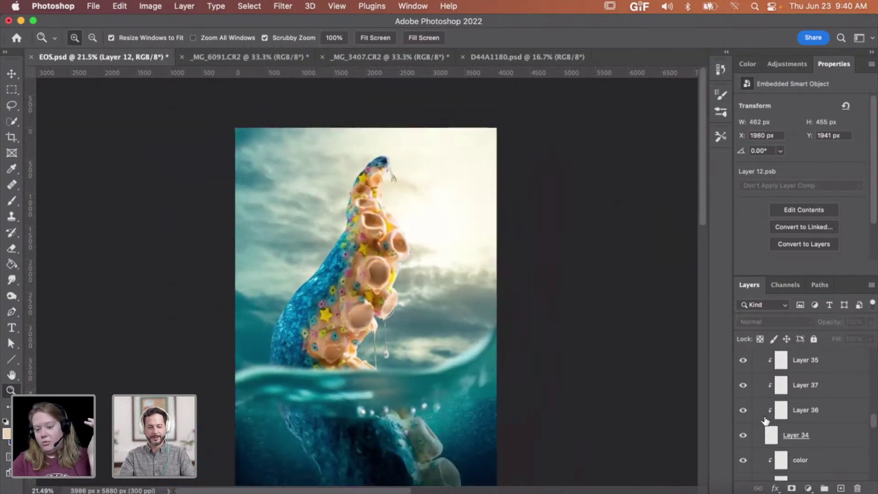
scroll(766, 420, "up", 5)
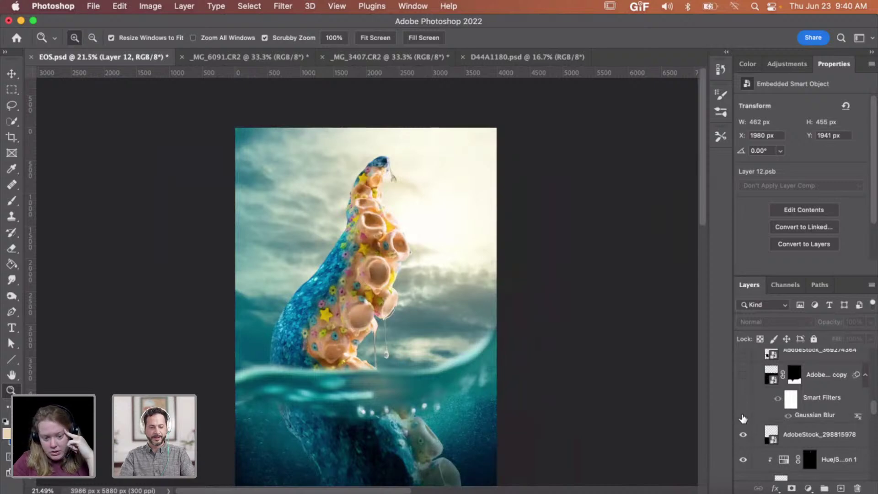
left_click(743, 375)
scroll(769, 401, "up", 3)
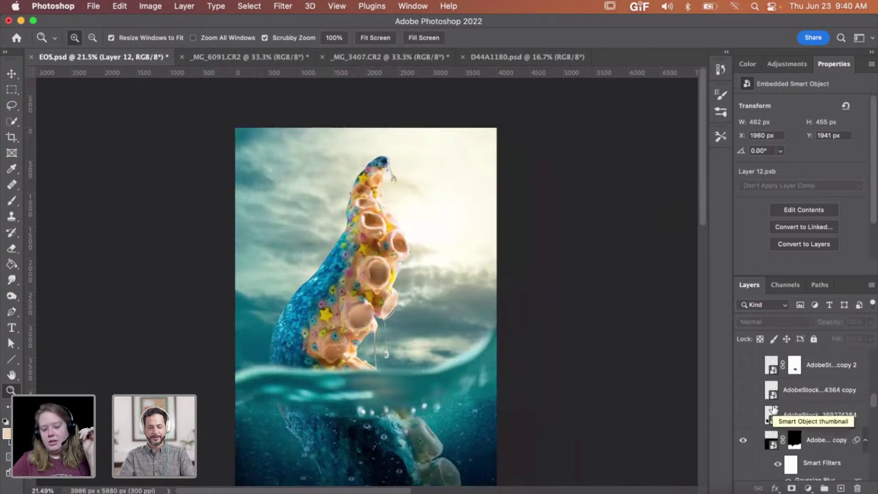
scroll(617, 359, "down", 2)
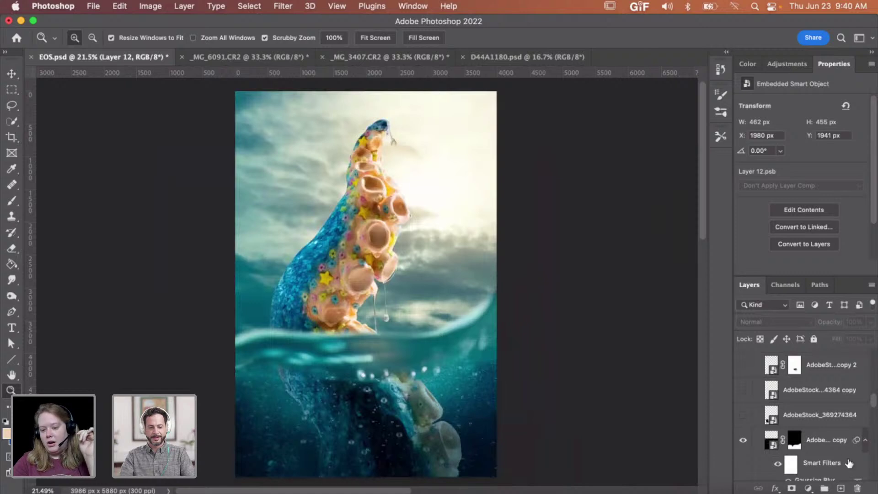
Step: Show the three hidden bubble layers in the Tentacle and ocean group: AdobeStock_369274364 and its two copies
left_click(743, 415)
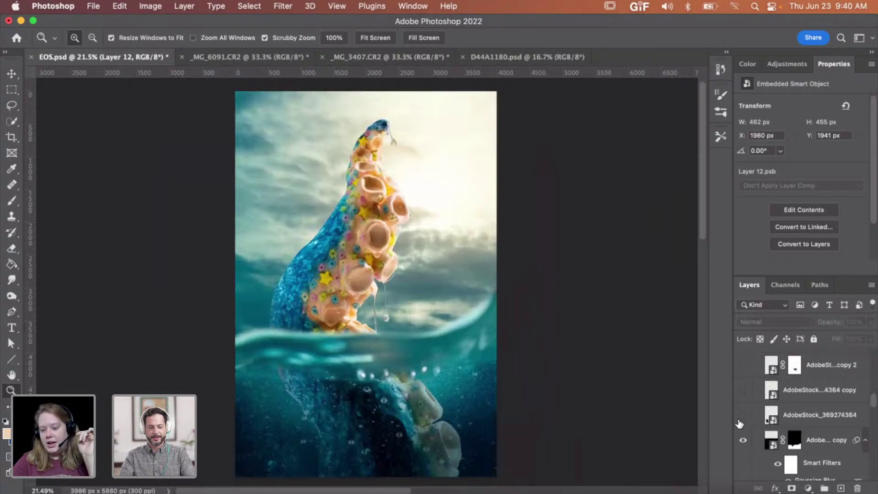
left_click(744, 390)
scroll(747, 394, "up", 2)
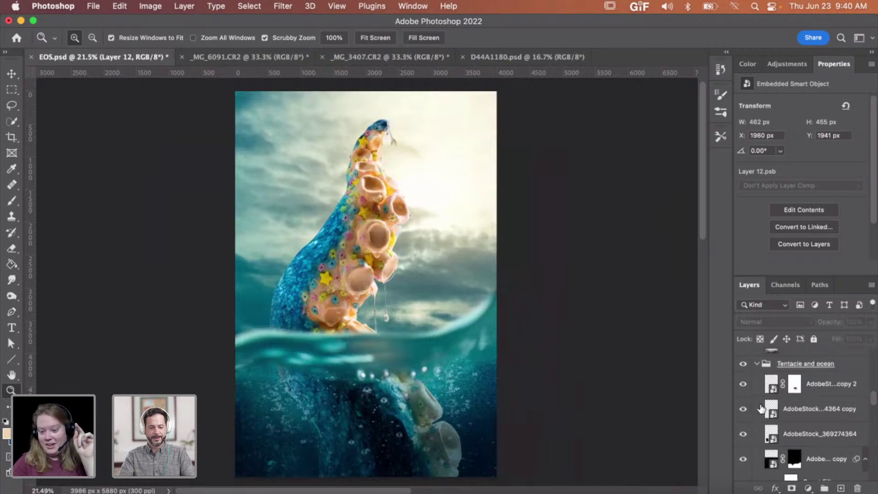
Step: Show Layer 6, the ball in the tentacle's lower sucker, together with its clipped Layers 16 and 17
scroll(747, 393, "up", 8)
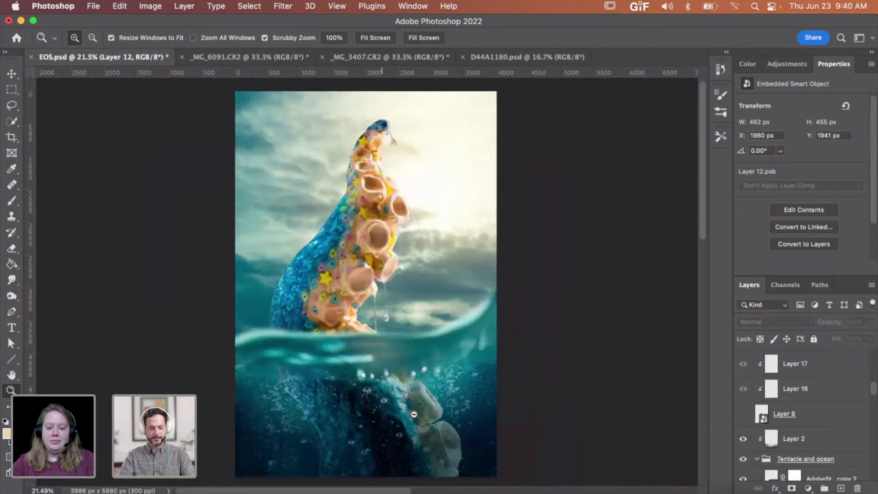
scroll(382, 410, "up", 3)
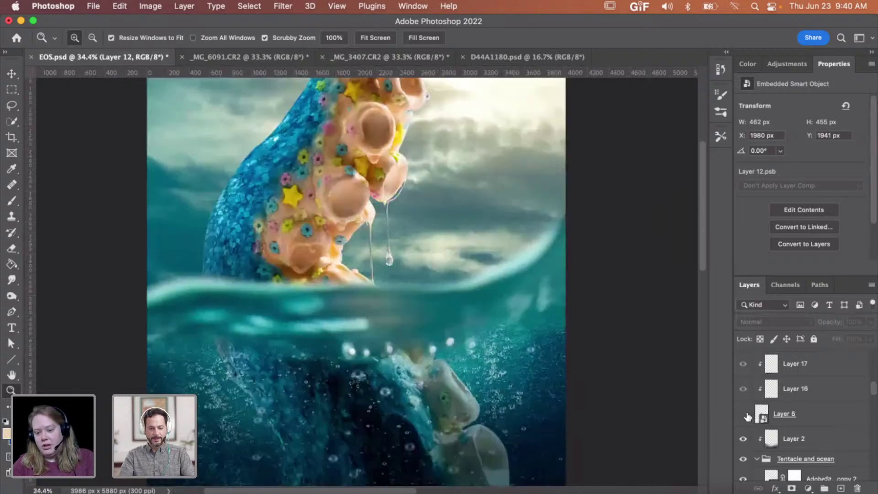
scroll(427, 137, "up", 5)
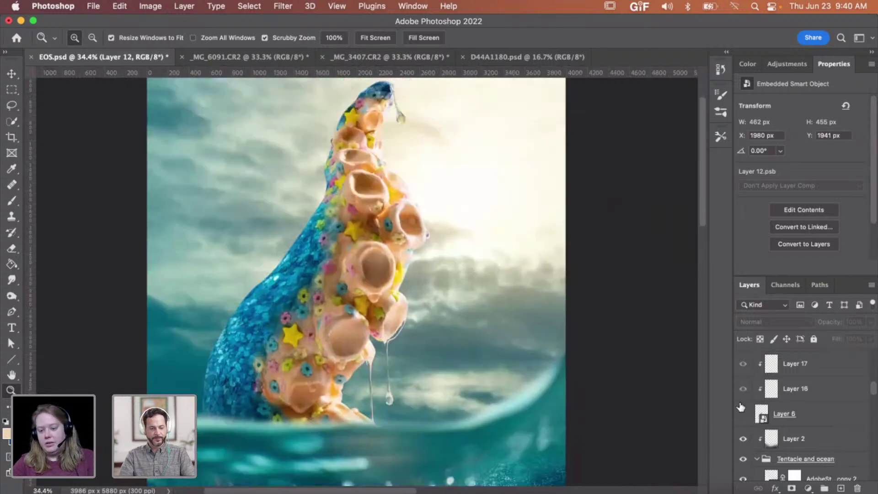
left_click(742, 412)
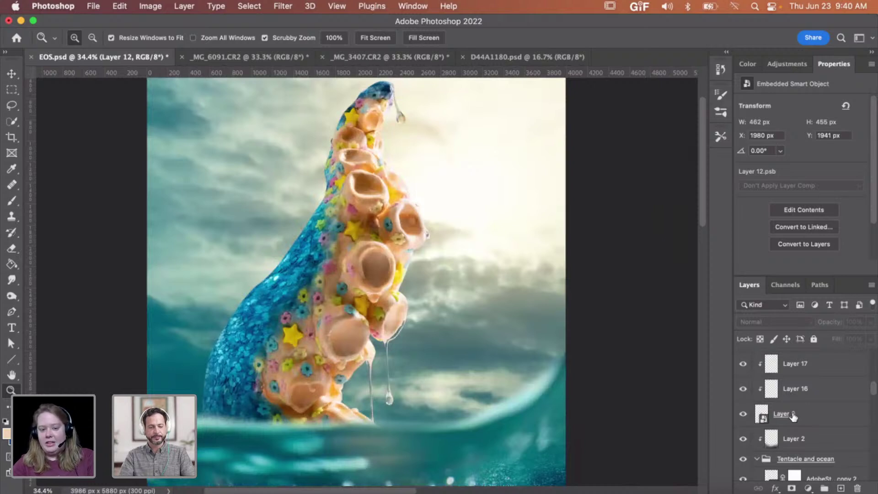
Step: Show Group 1 and Layers 8, 9 and 15 to restore the candy pieces around the tentacle's upper suckers
scroll(794, 414, "up", 3)
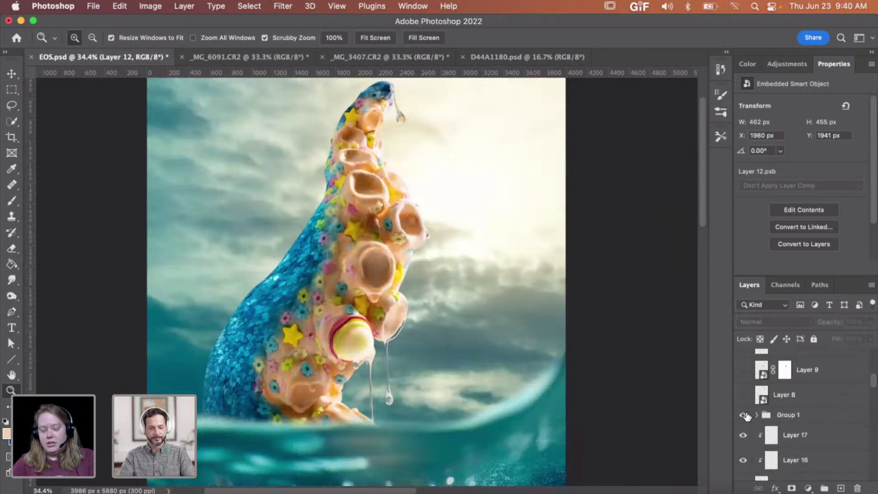
left_click(744, 414)
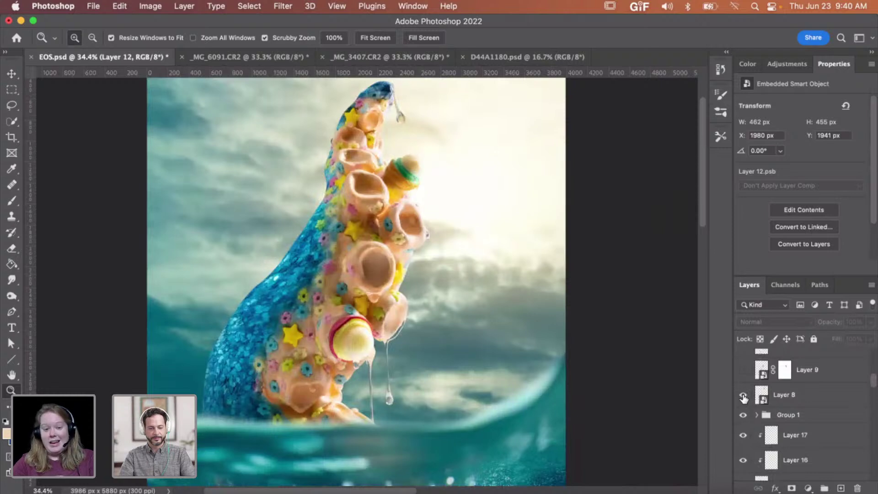
left_click(744, 396)
scroll(767, 401, "up", 1)
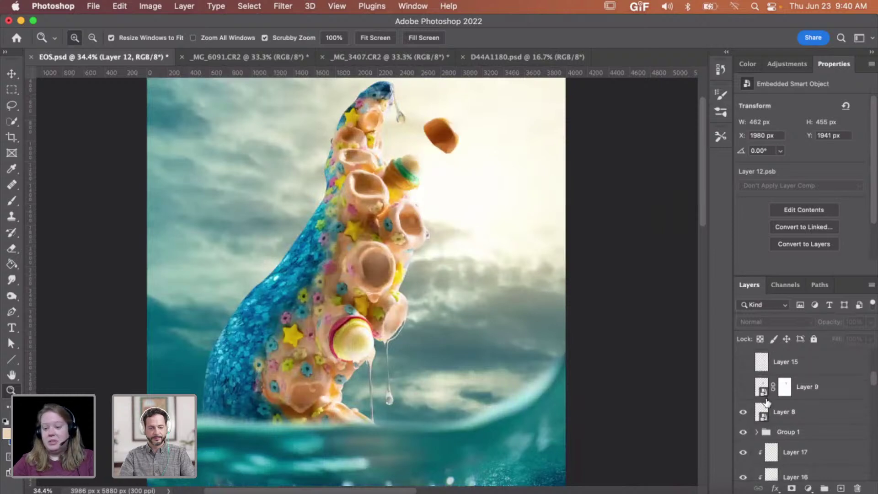
left_click(744, 388)
scroll(744, 389, "up", 1)
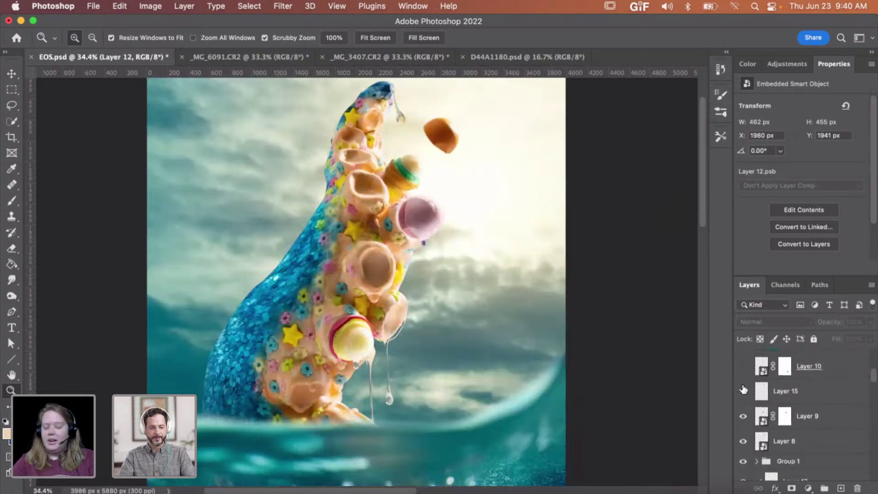
scroll(744, 390, "up", 1)
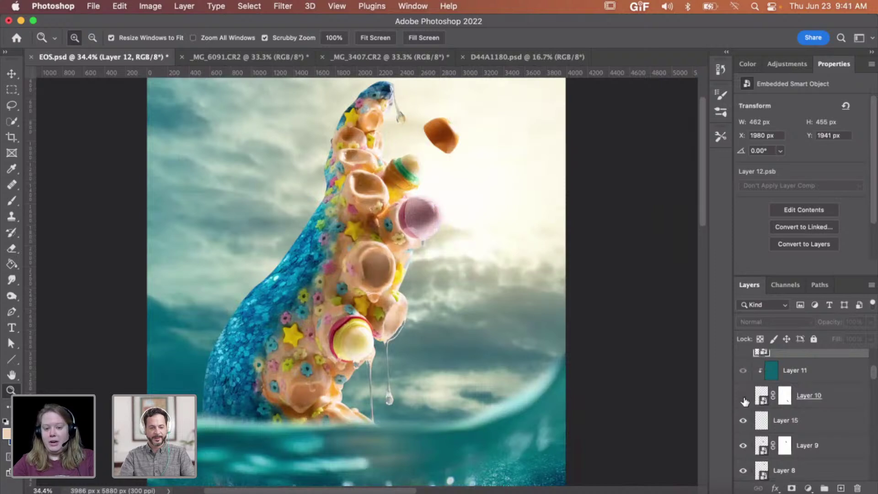
Step: Show Layer 10 with its clipped teal Layer 11, and show Layer 12, the green ball in the middle sucker
left_click(744, 397)
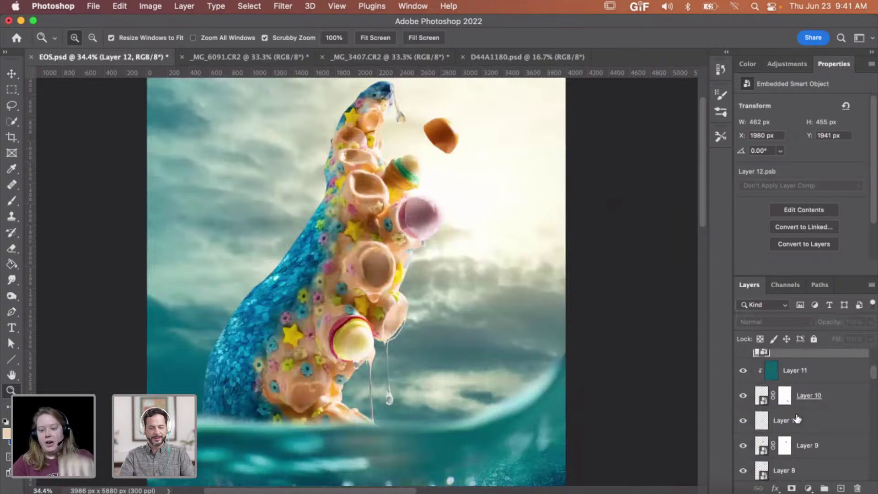
scroll(745, 402, "up", 3)
left_click(746, 414)
scroll(800, 420, "up", 3)
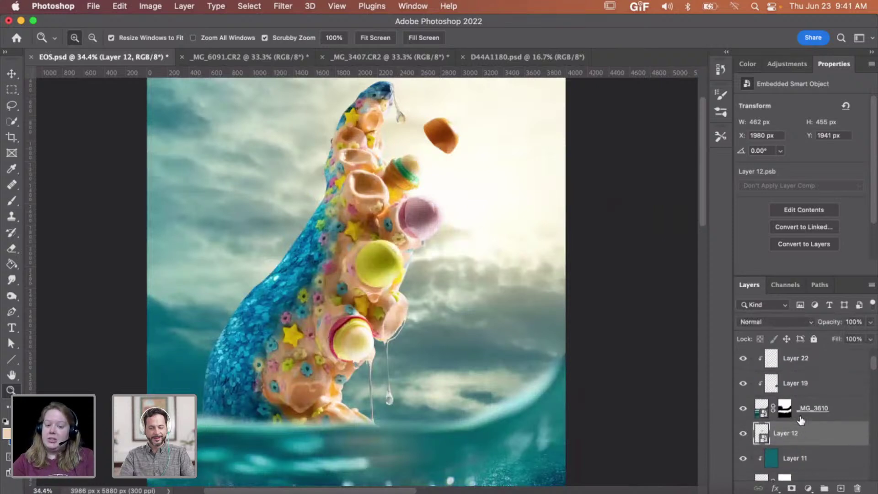
Step: Review the restored layer stack and the complete tentacle composite, both above and below the waterline
scroll(801, 420, "up", 5)
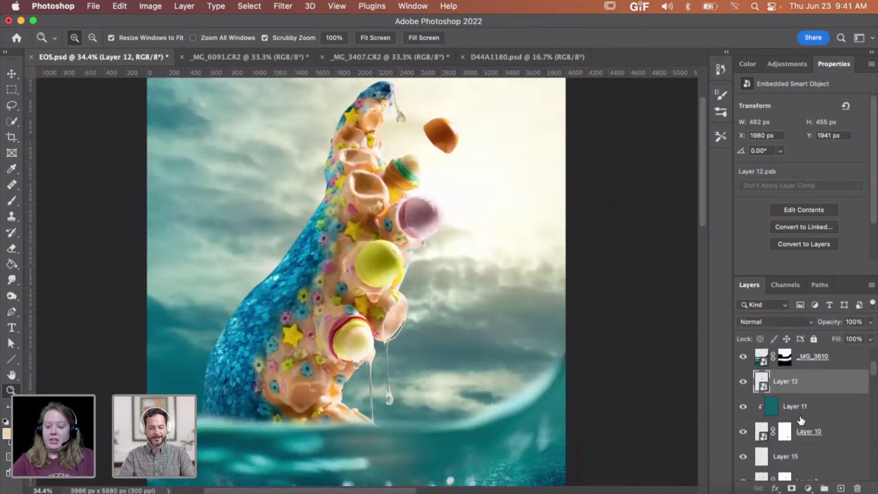
scroll(800, 420, "down", 10)
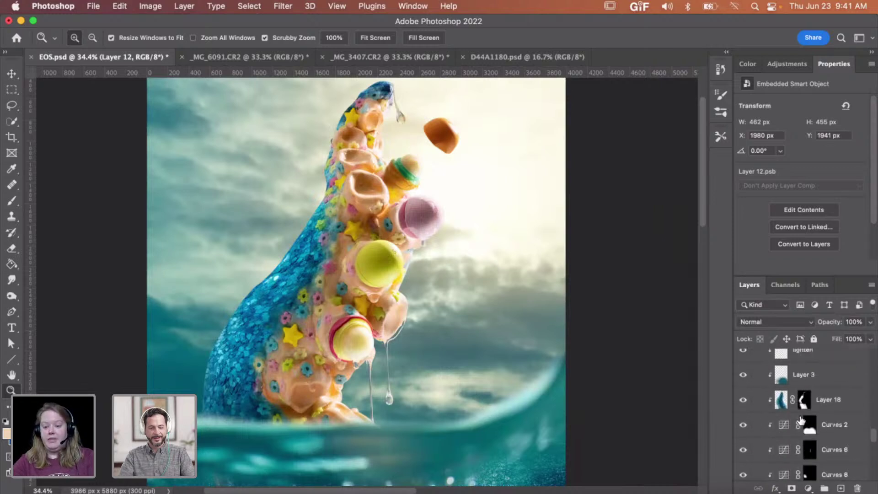
scroll(801, 420, "down", 8)
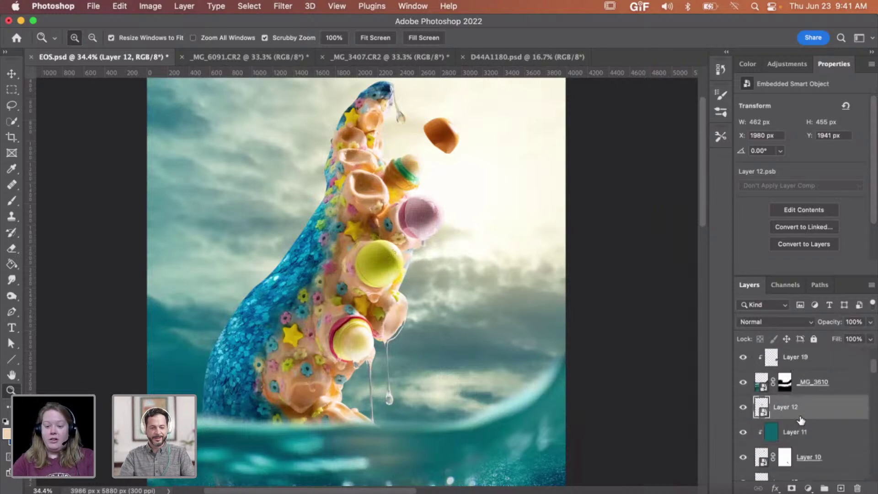
left_click_drag(479, 296, 440, 298)
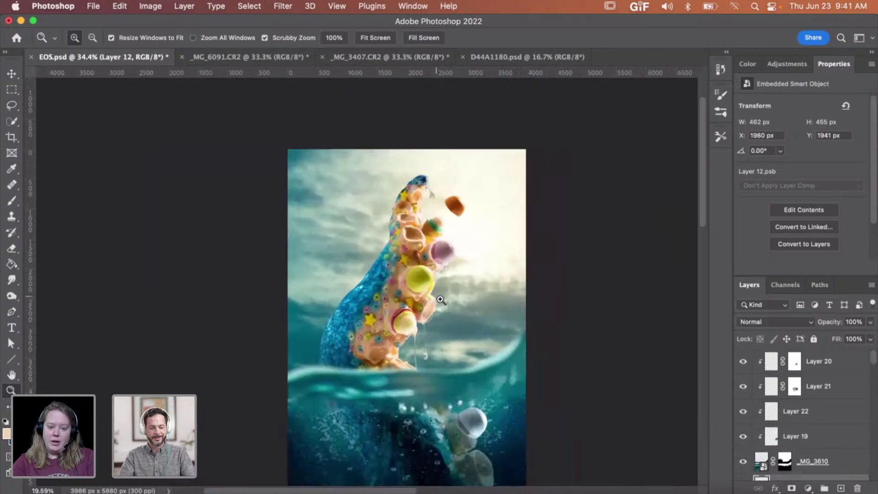
scroll(428, 438, "down", 6)
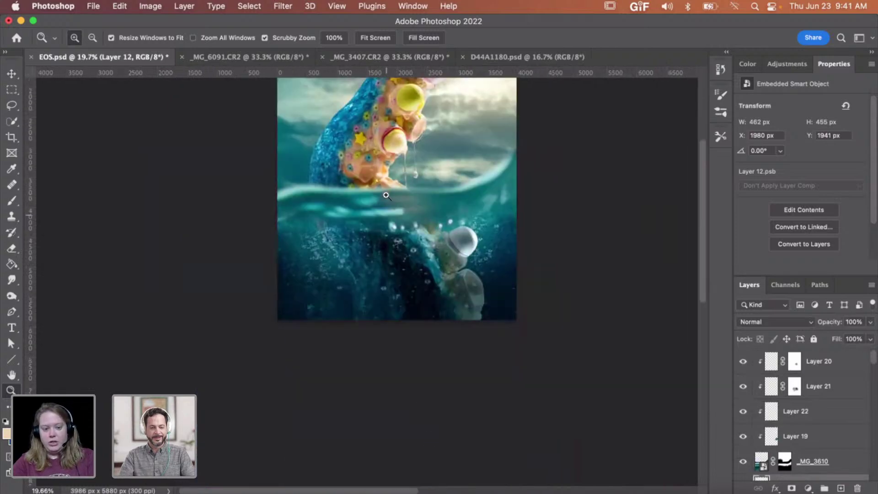
scroll(388, 197, "up", 3)
left_click_drag(371, 174, 397, 197)
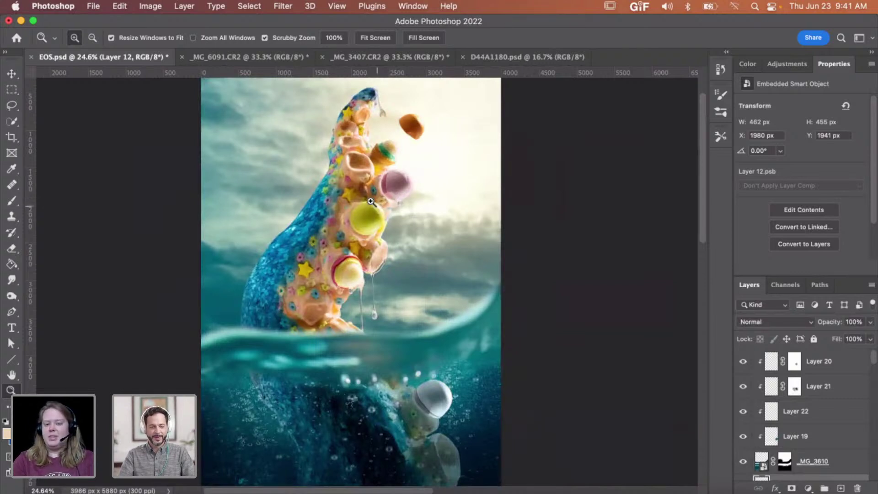
left_click_drag(370, 200, 381, 199)
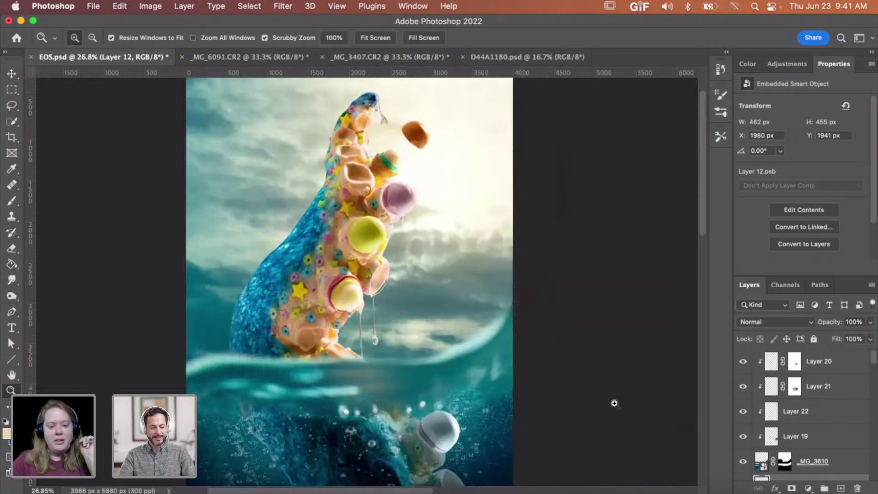
Step: Examine the underwater part of the tentacle and its muted ball and bubbles up close
scroll(478, 401, "down", 3)
scroll(478, 401, "left", 1)
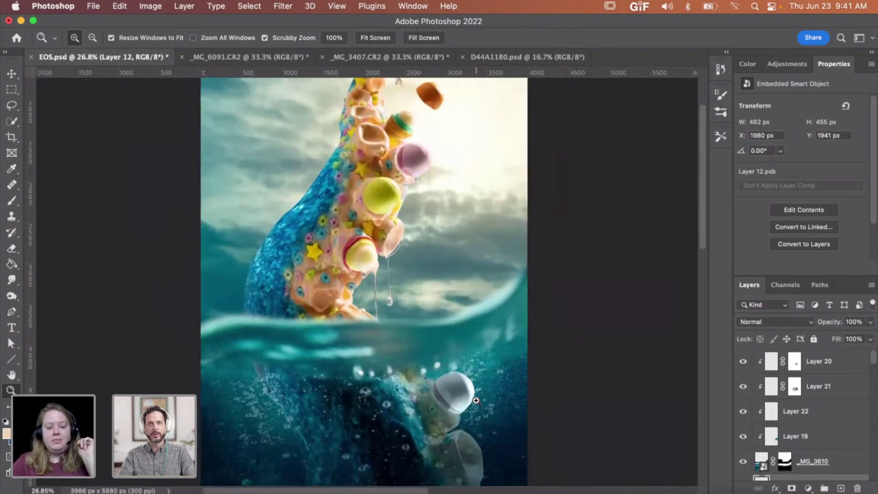
scroll(476, 401, "down", 2)
scroll(476, 401, "left", 1)
scroll(477, 400, "left", 1)
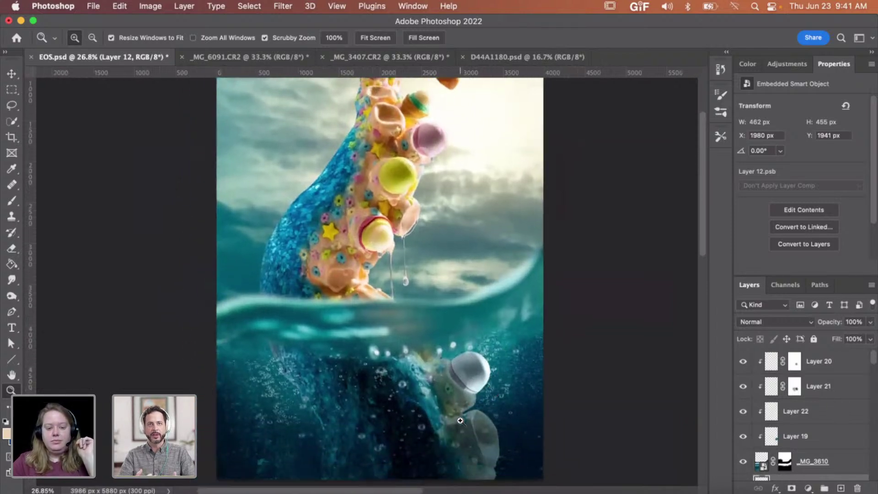
left_click_drag(470, 419, 478, 421)
scroll(478, 420, "down", 3)
scroll(478, 420, "left", 2)
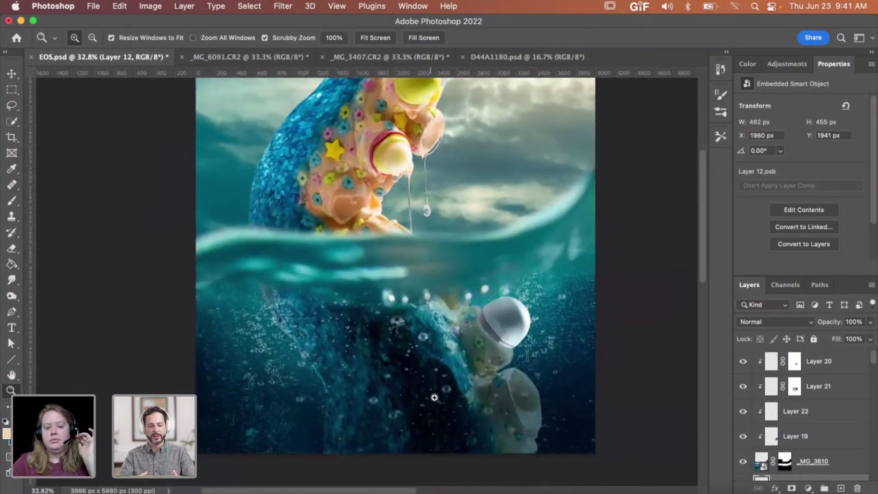
left_click_drag(433, 399, 444, 399)
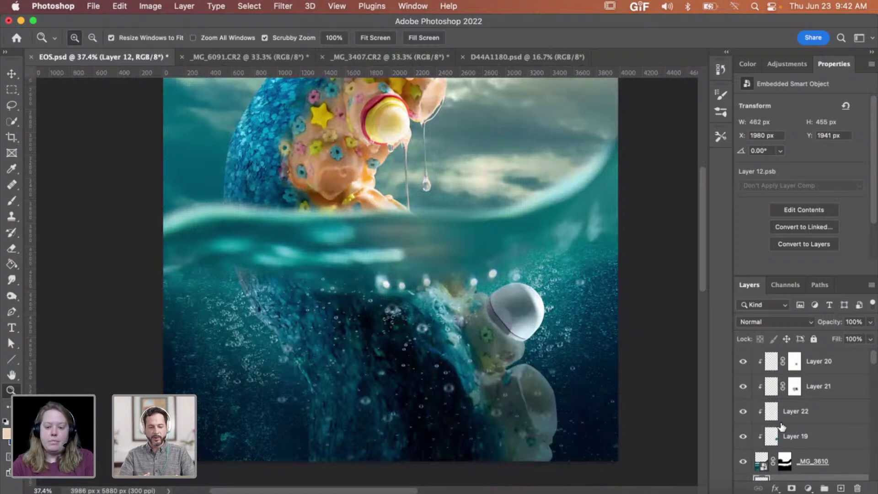
Step: Add a new empty layer directly above Layer 2, outside the Tentacle and ocean group
left_click(843, 368)
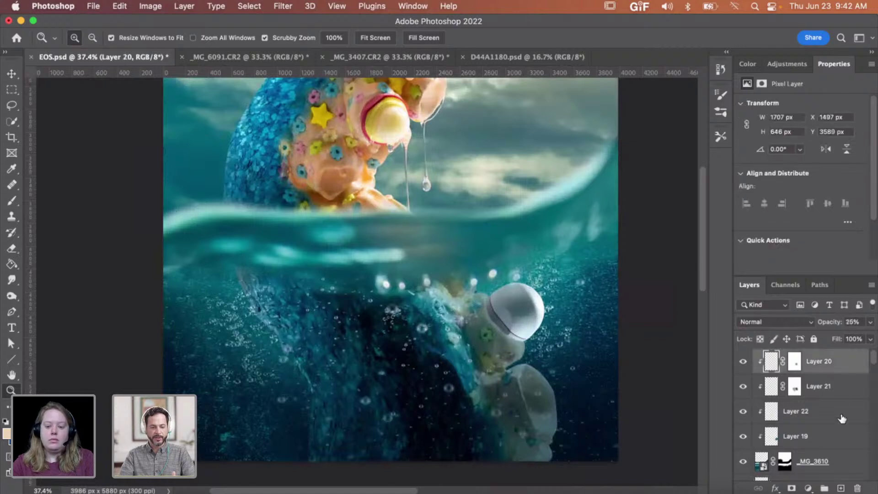
scroll(843, 419, "down", 3)
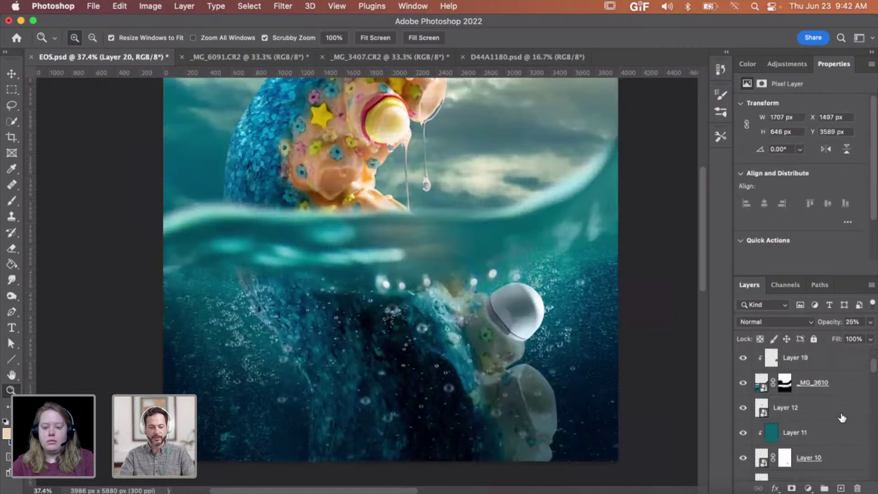
left_click(842, 418)
scroll(843, 419, "down", 5)
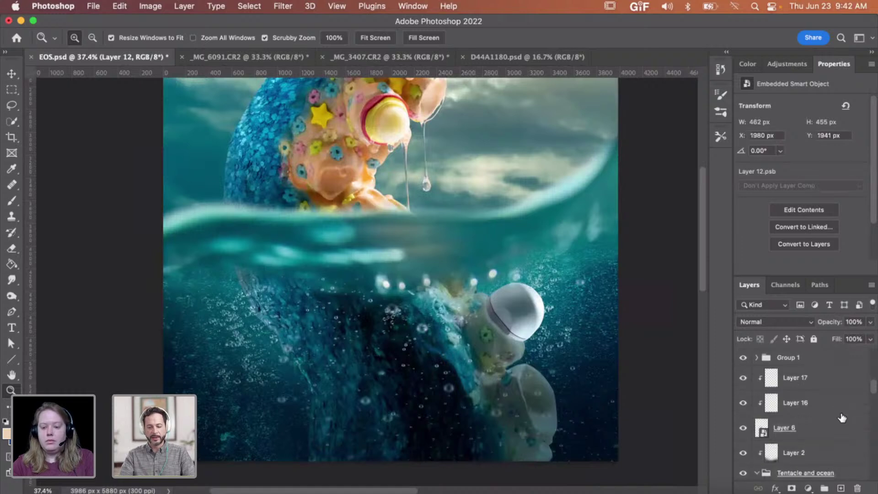
scroll(842, 418, "down", 3)
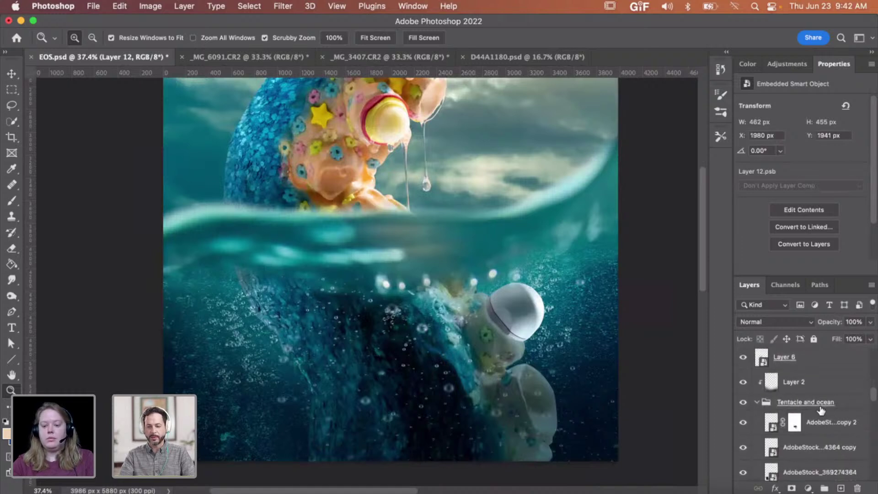
left_click(825, 385)
left_click(842, 488)
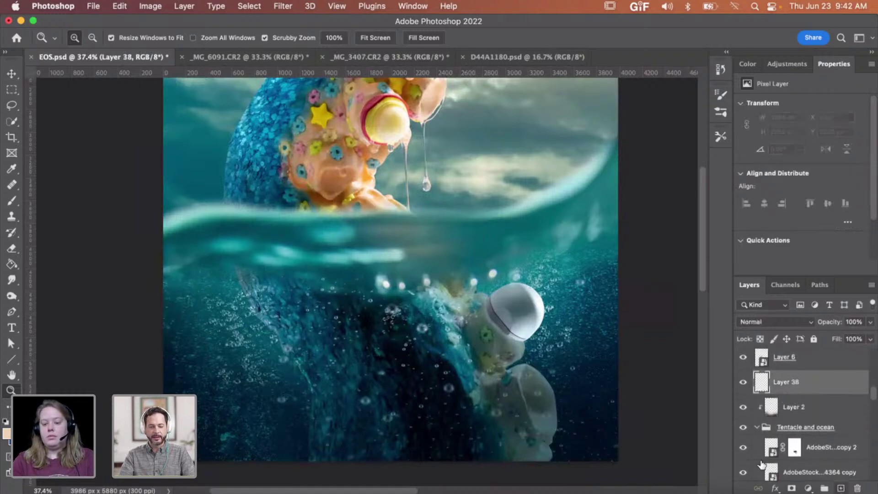
Step: Smudge the left underwater area onto the new layer at 45% strength with Sample All Layers enabled
left_click(13, 279)
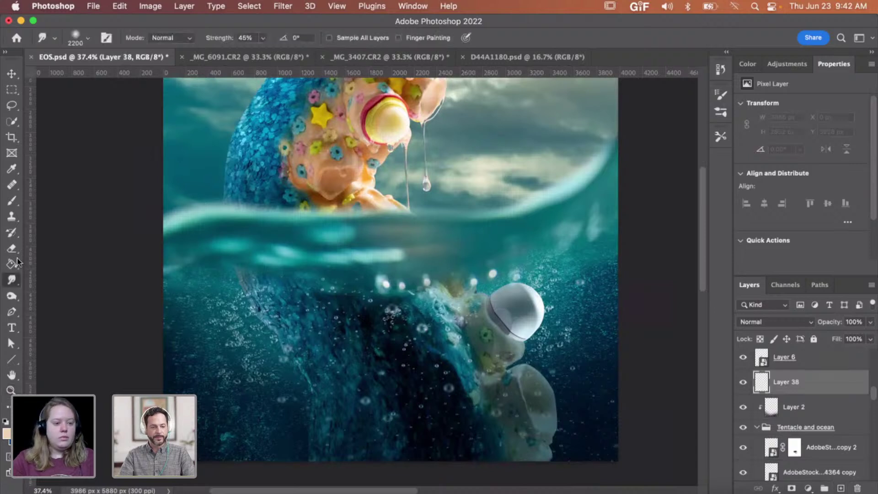
left_click(330, 39)
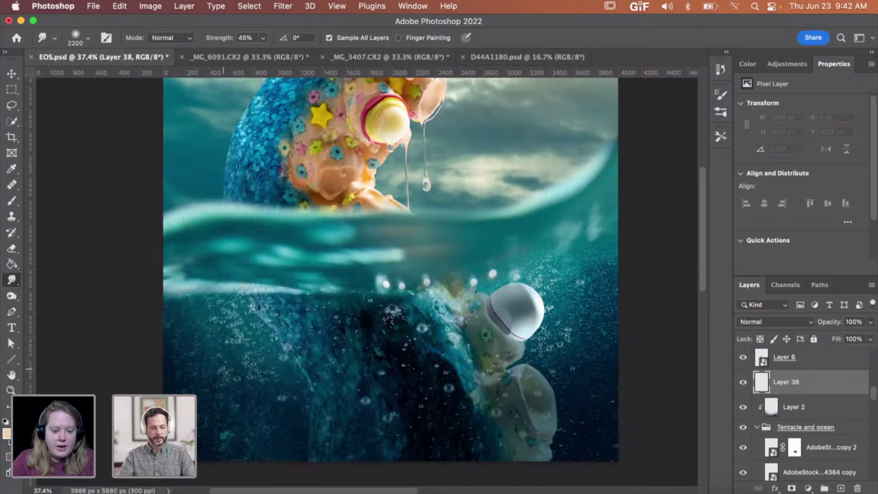
Step: Inspect the smudged underwater area beside the submerged tentacle at 66.67% zoom
key("z")
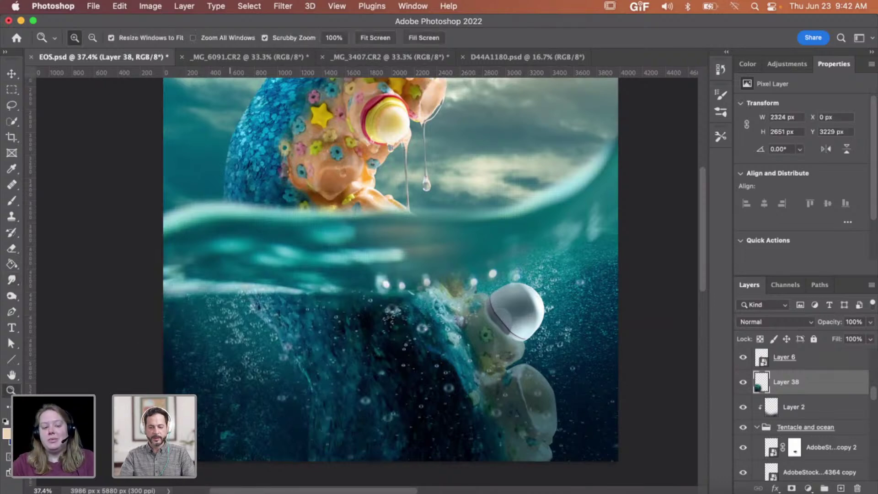
left_click(225, 406)
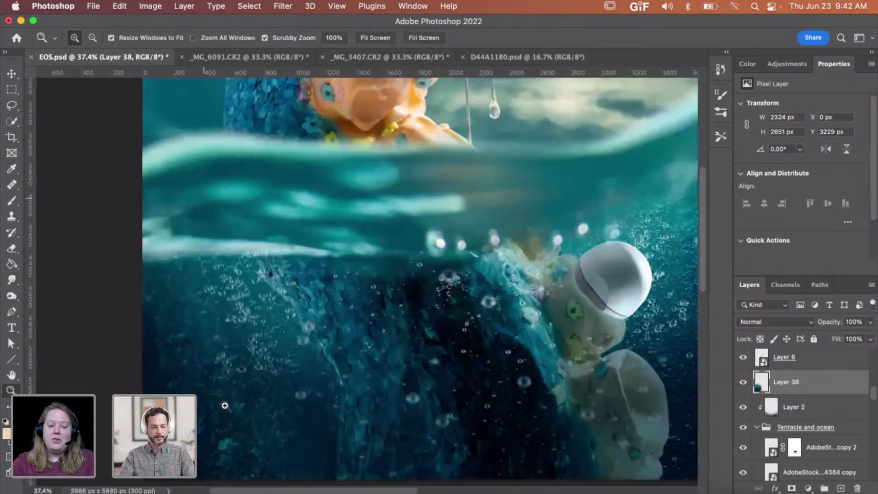
left_click(224, 406)
left_click(267, 385)
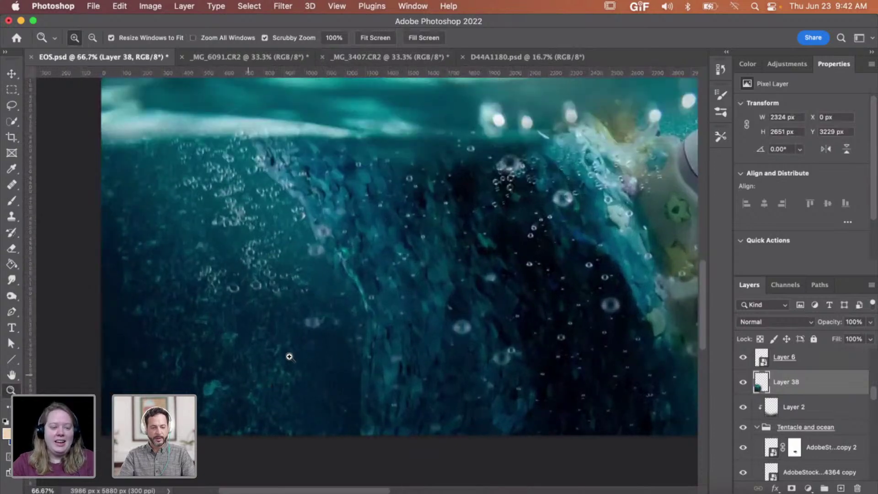
scroll(289, 356, "right", 3)
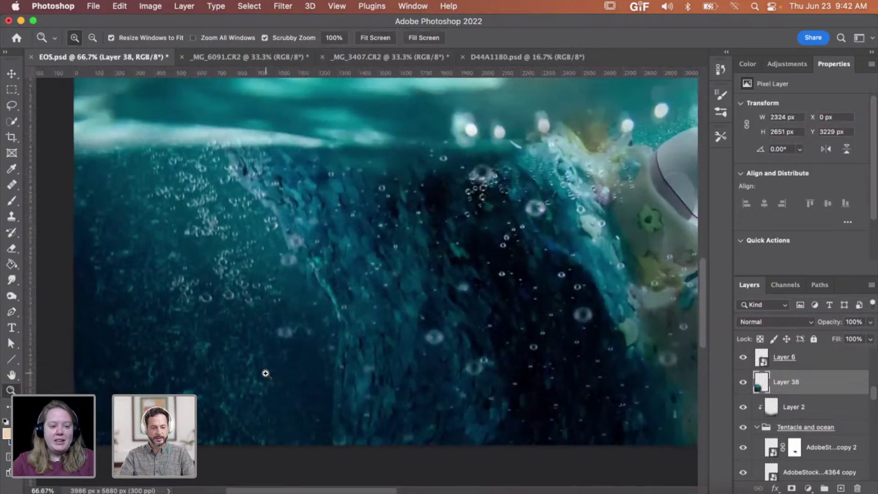
Step: Smudge the left underwater area upward on Layer 38 with a 1100 px brush at 45% strength
scroll(304, 297, "down", 2)
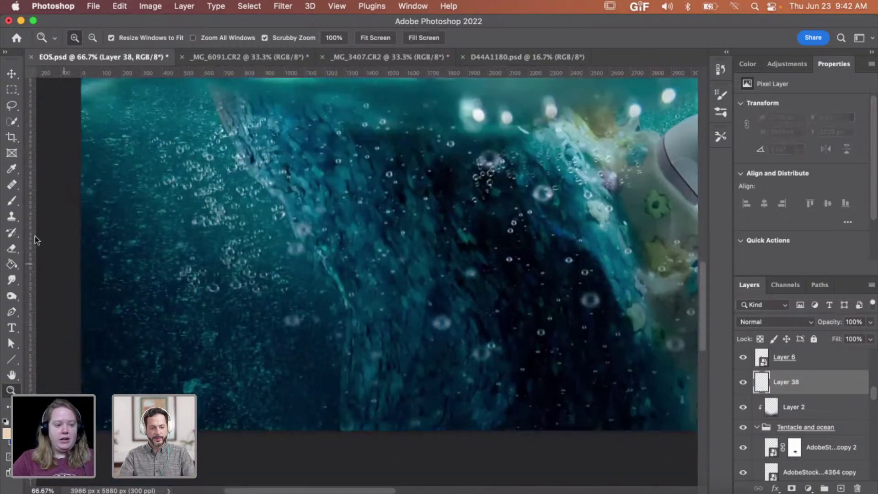
left_click(11, 280)
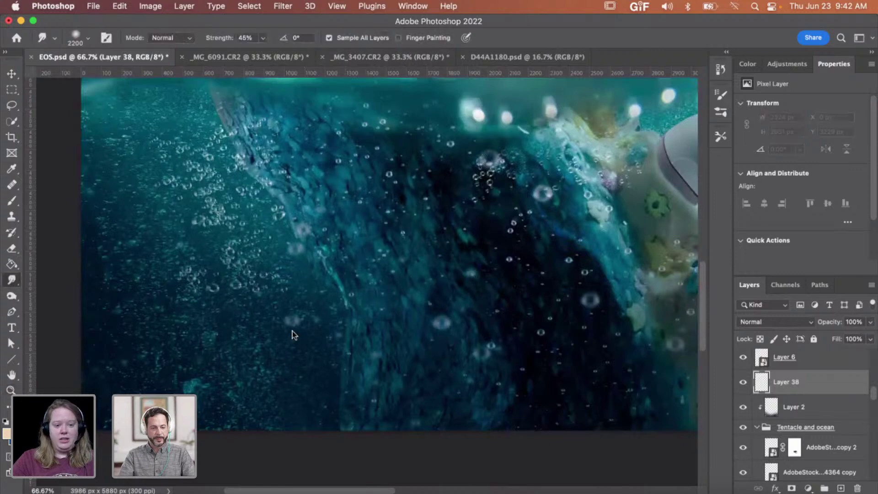
key("bracketleft")
key("bracketleft")
key("bracketleft")
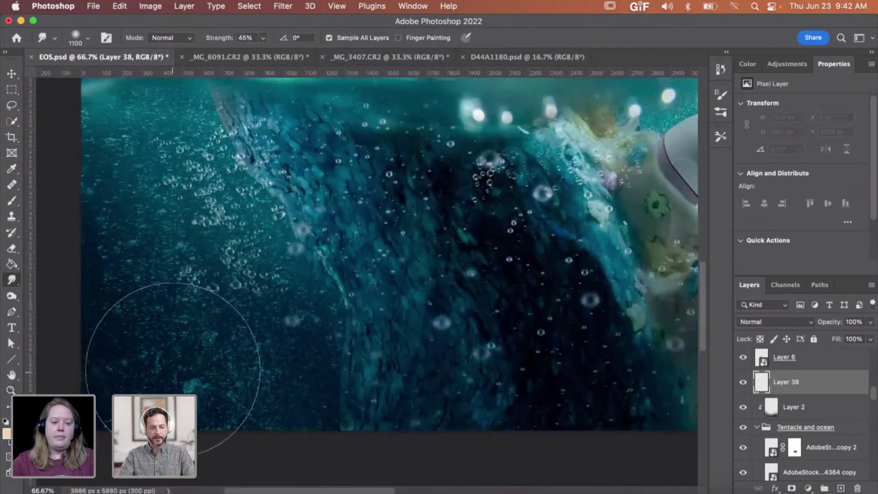
scroll(172, 361, "up", 1)
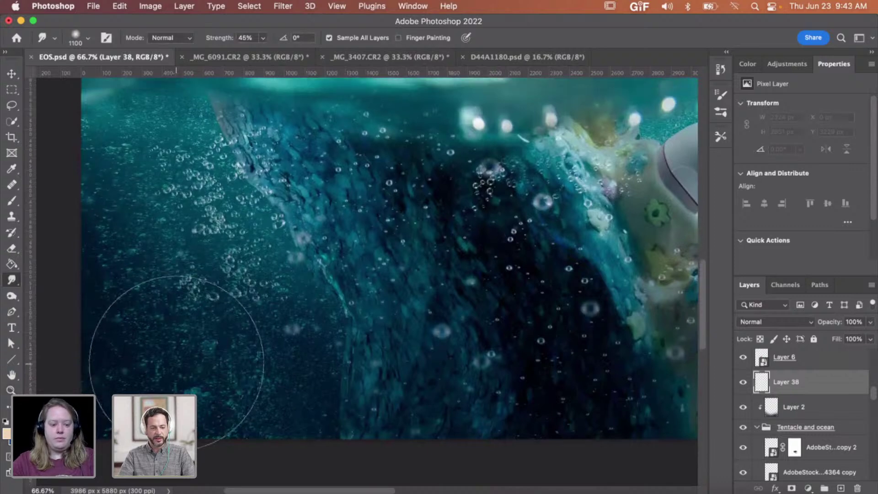
mouse_move(174, 357)
left_mouse_down()
mouse_move(142, 353)
mouse_move(153, 294)
mouse_move(182, 266)
left_mouse_up()
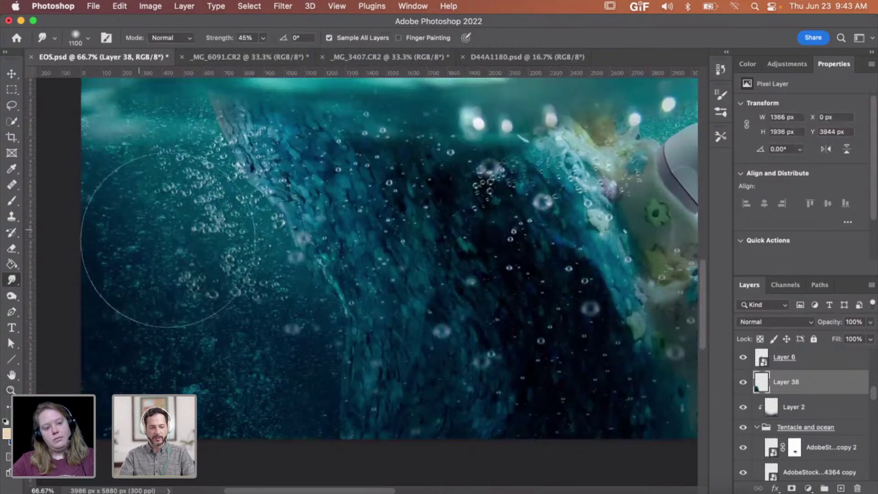
Step: Smudge across the submerged tentacle and along the waterline on Layer 38
left_click_drag(348, 412, 360, 420)
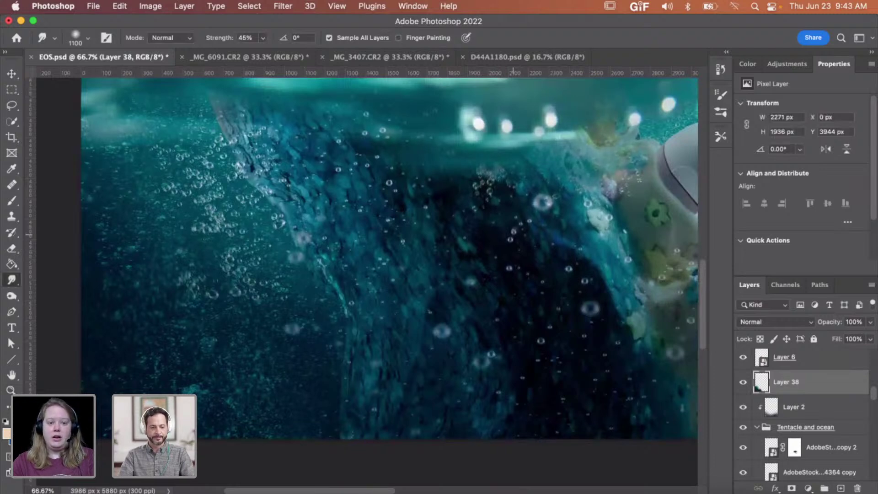
left_click_drag(581, 142, 337, 160)
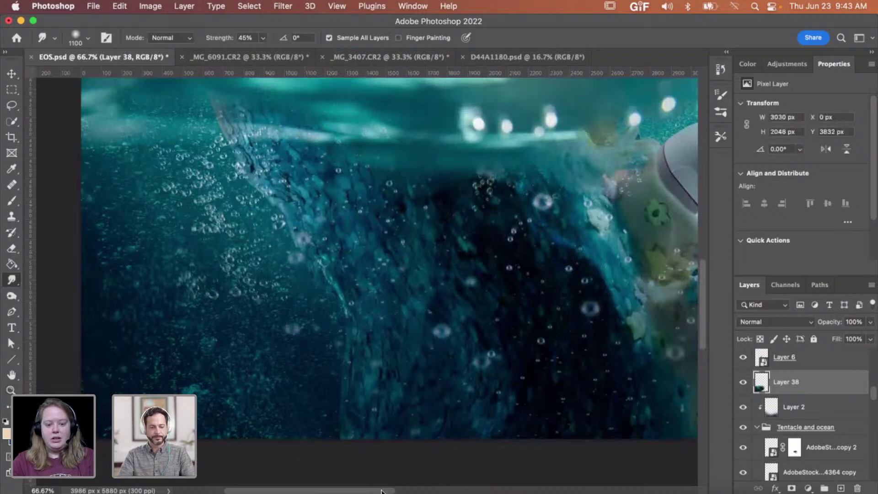
left_click_drag(381, 492, 485, 491)
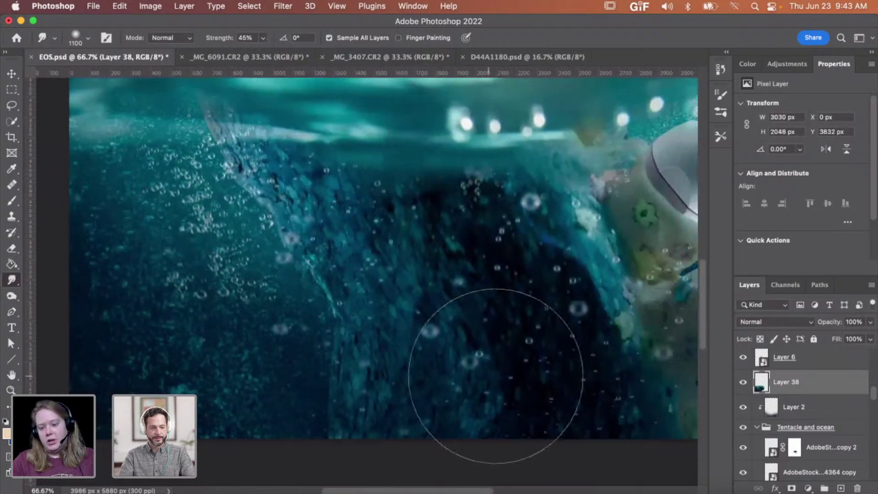
Step: Target the layer mask of _MG_3610 with the Brush tool and reduce the brush size to 250 px
key("v")
scroll(411, 243, "up", 1)
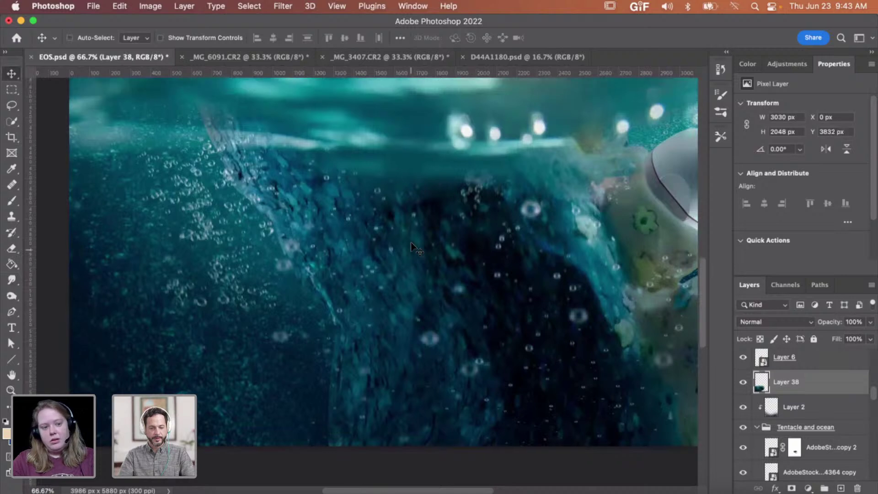
scroll(411, 242, "up", 3)
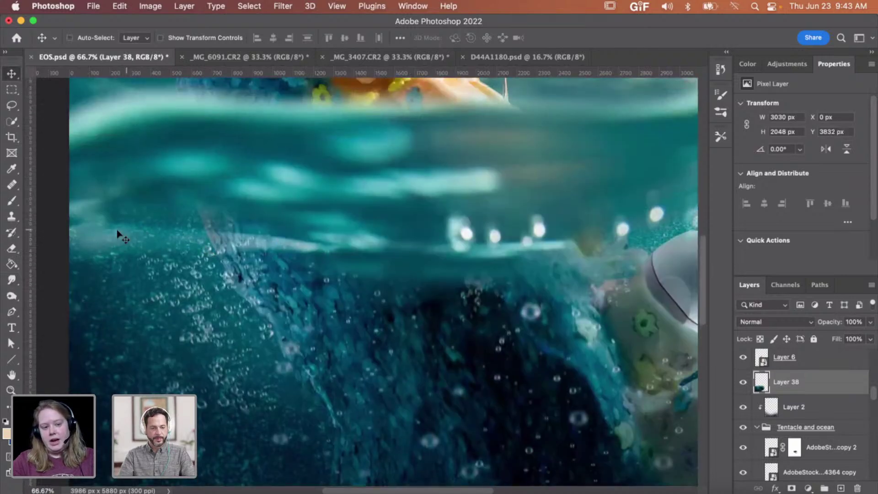
scroll(781, 384, "up", 3)
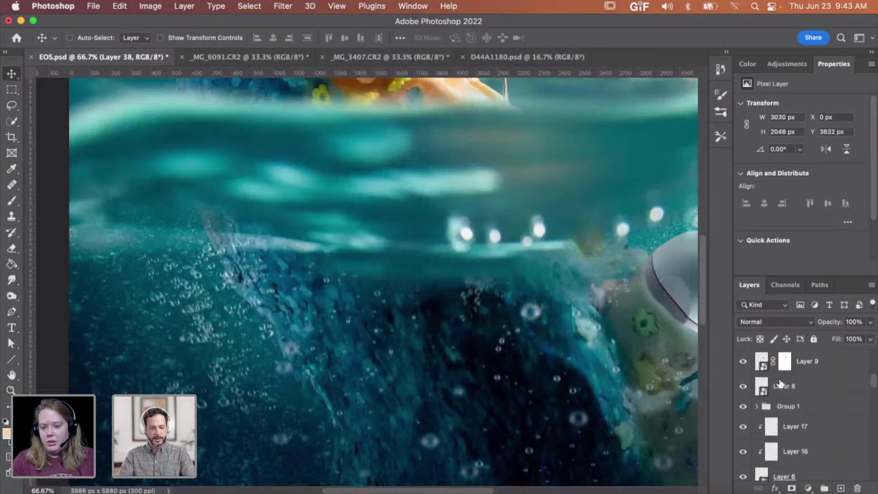
scroll(780, 384, "up", 3)
left_click(786, 434)
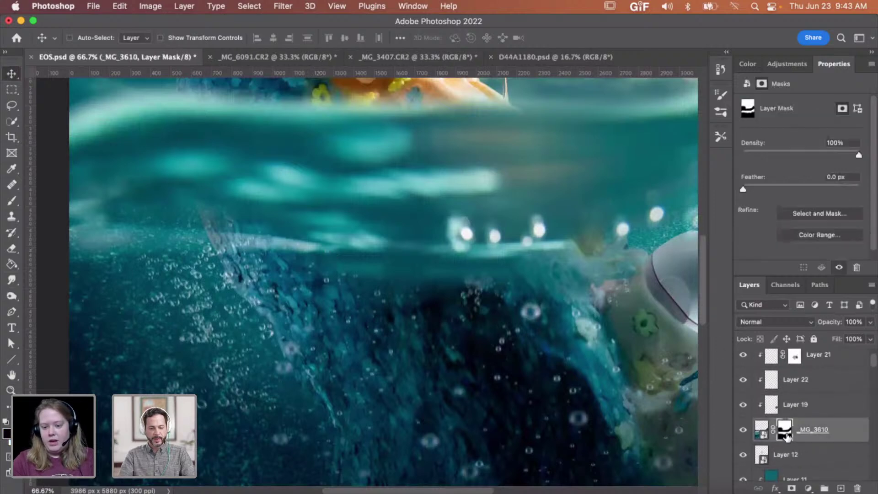
key("b")
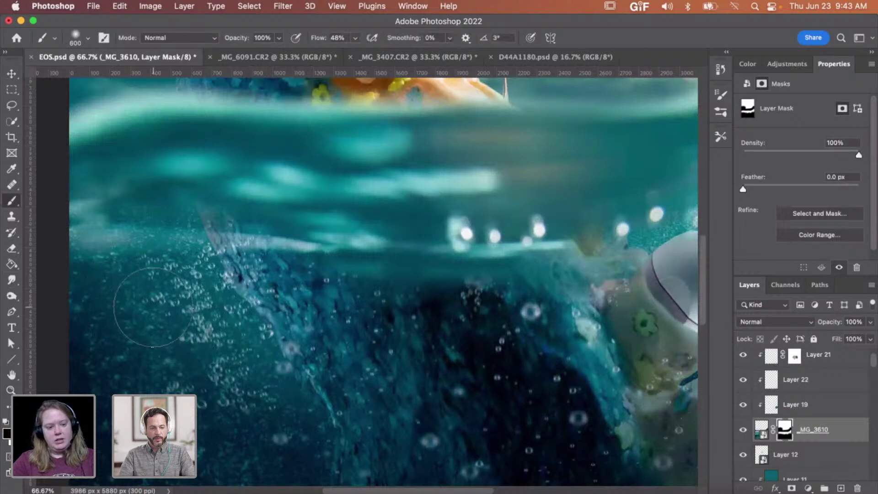
key("bracketleft")
key("bracketleft")
key("bracketleft")
key("bracketleft")
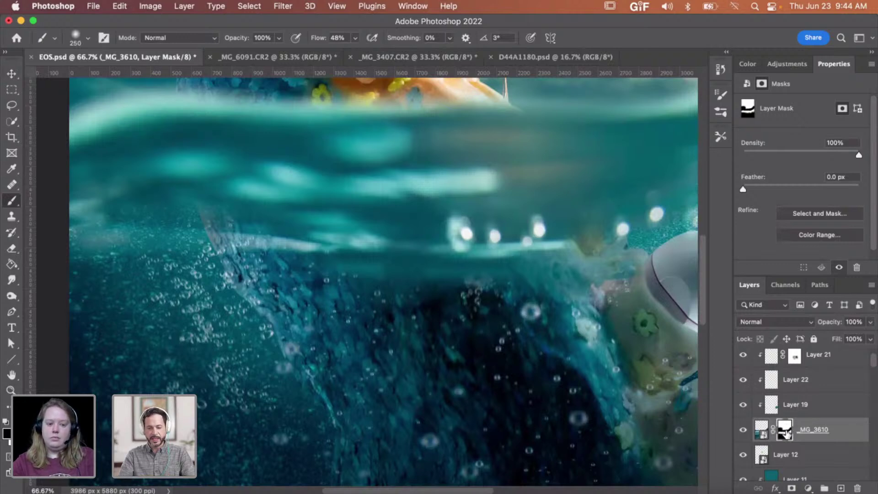
Step: Delete Layer 38, the smudge layer above Layer 2
scroll(796, 432, "down", 5)
scroll(797, 432, "down", 10)
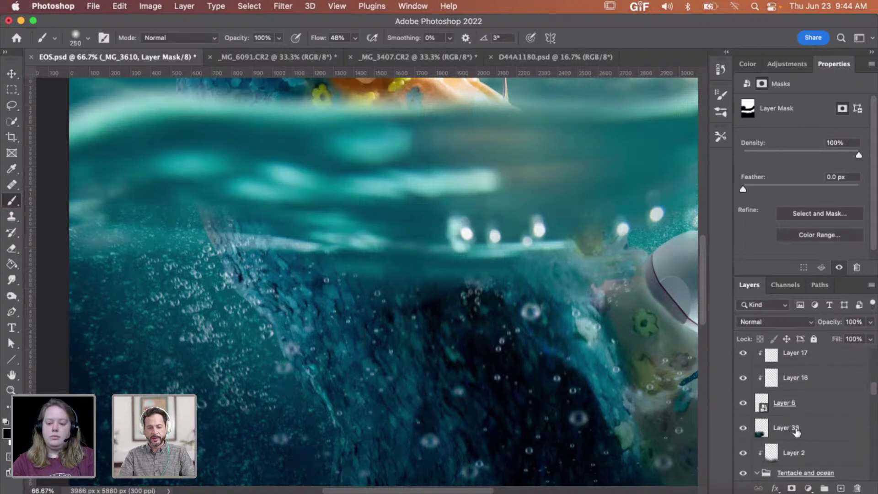
scroll(796, 432, "down", 1)
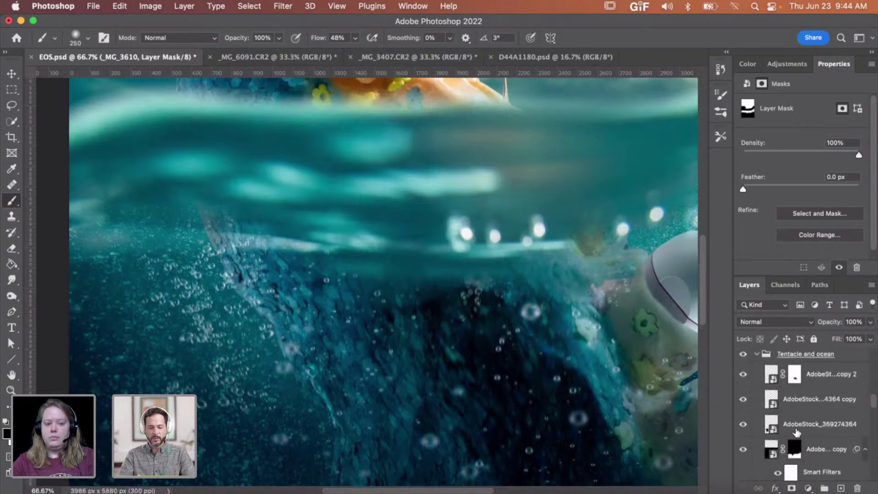
scroll(796, 432, "up", 4)
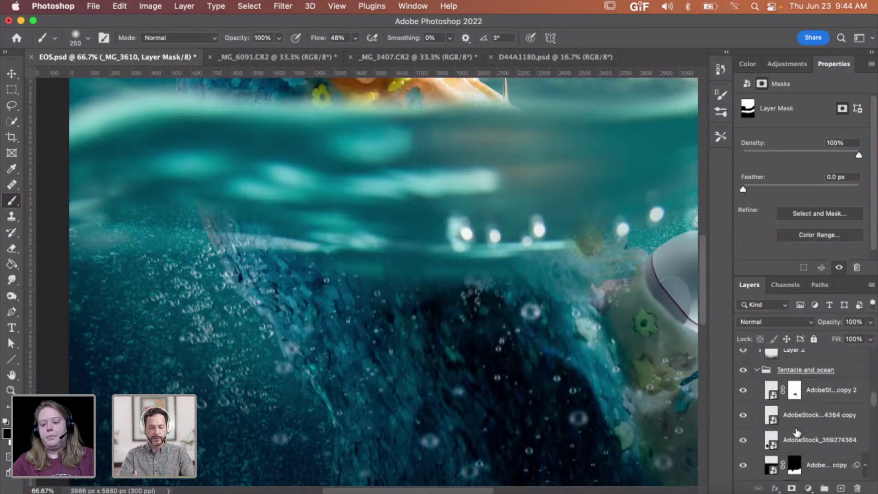
scroll(796, 432, "up", 2)
scroll(797, 432, "up", 4)
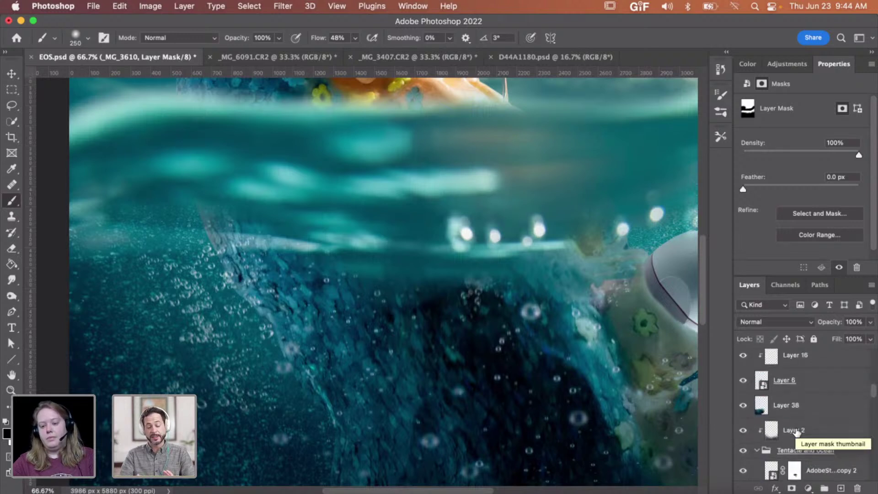
scroll(808, 397, "up", 1)
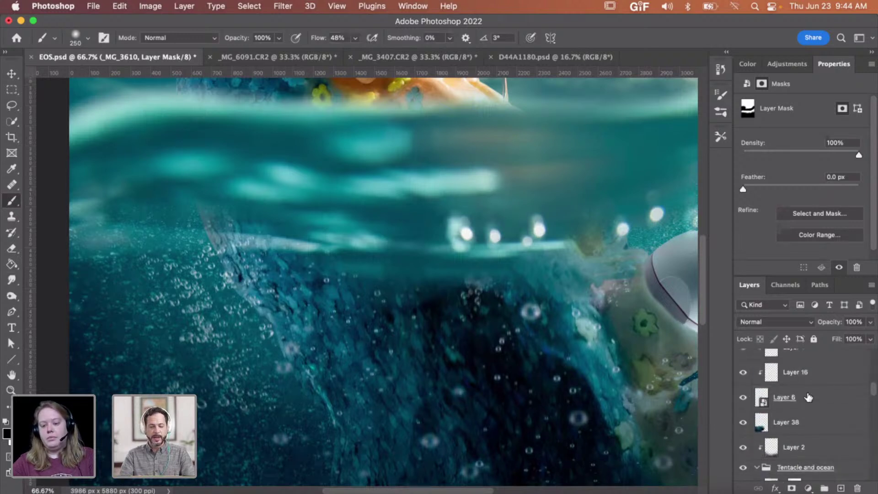
left_click(808, 431)
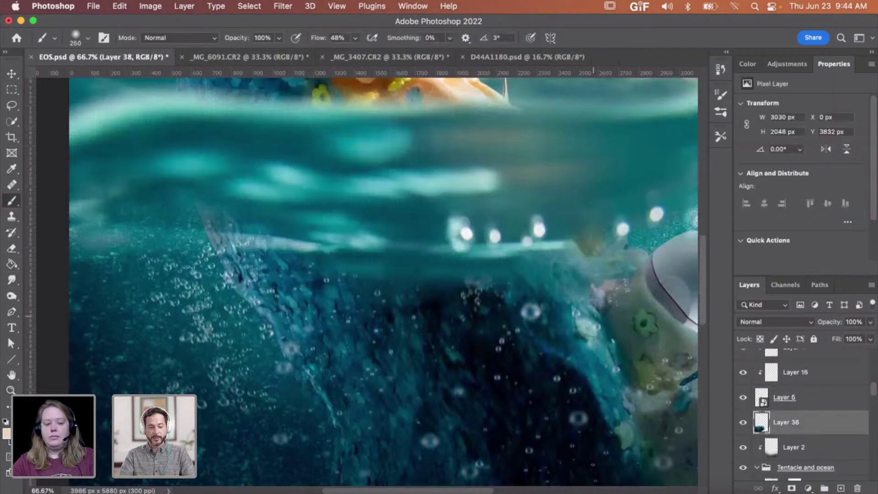
scroll(593, 315, "down", 3)
scroll(594, 315, "down", 1)
scroll(593, 316, "right", 1)
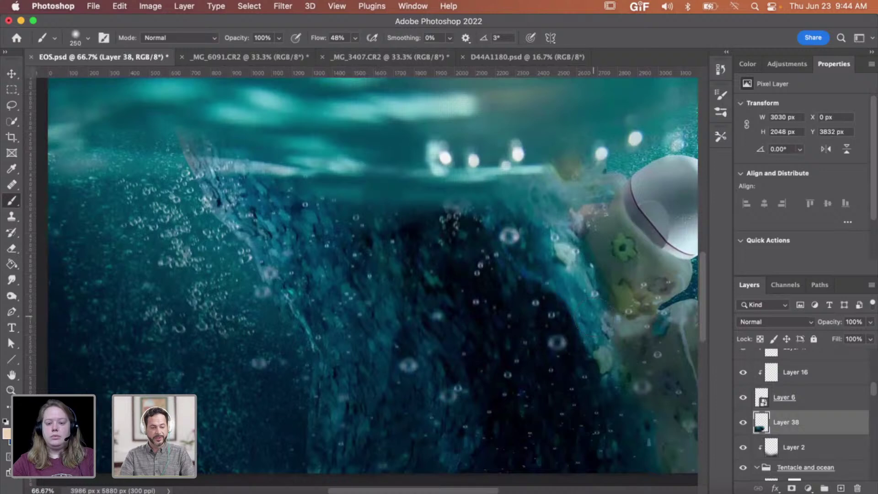
scroll(594, 315, "down", 1)
scroll(593, 316, "right", 2)
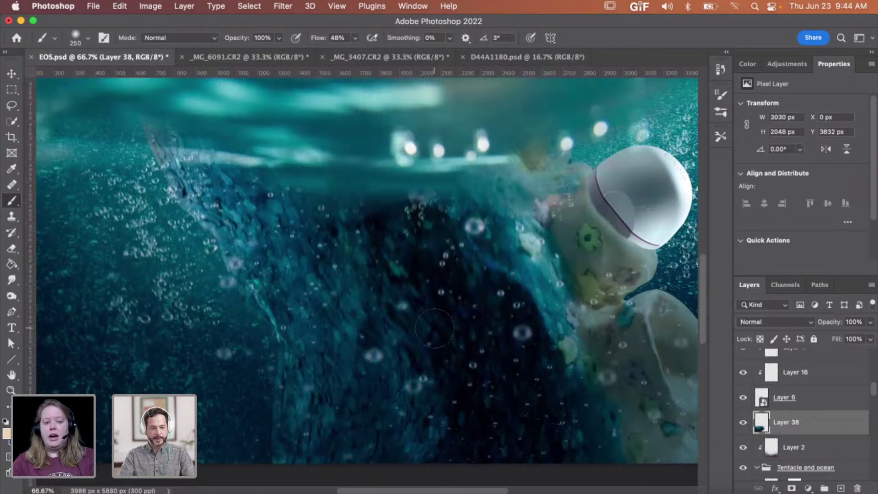
key("BackSpace")
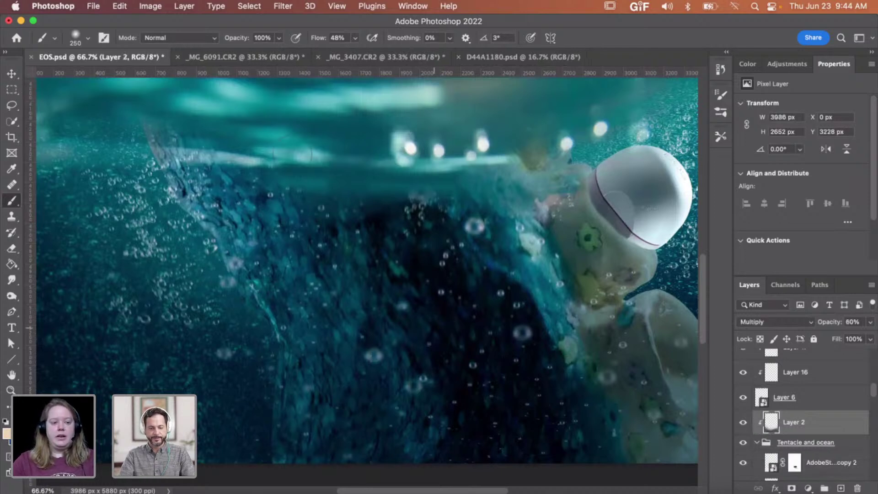
Step: Examine the composite at 50% zoom, from the underwater ball up along the tentacle to its upper part against the sky
key("z")
left_click(367, 231, "alt")
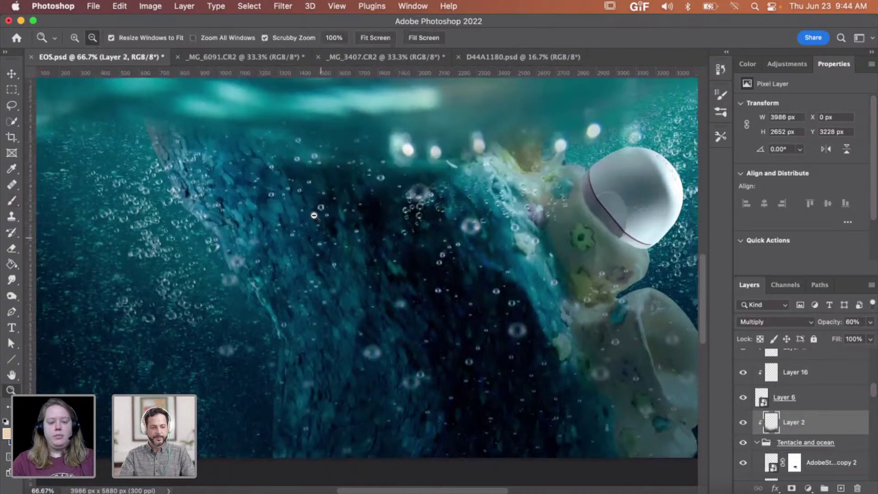
left_click(368, 231, "alt")
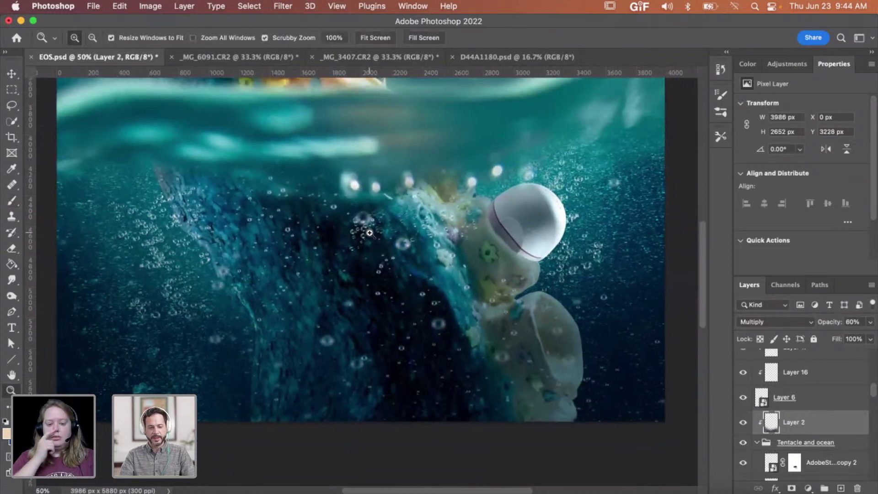
scroll(370, 233, "up", 3)
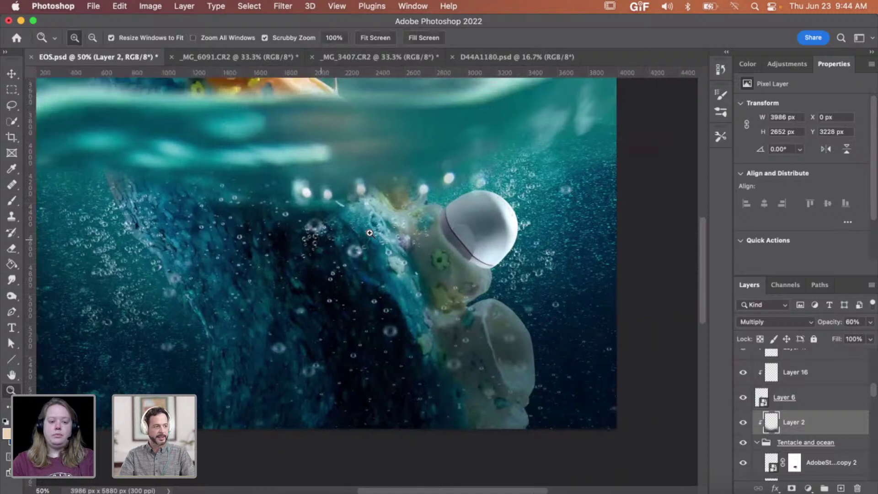
scroll(340, 237, "up", 1)
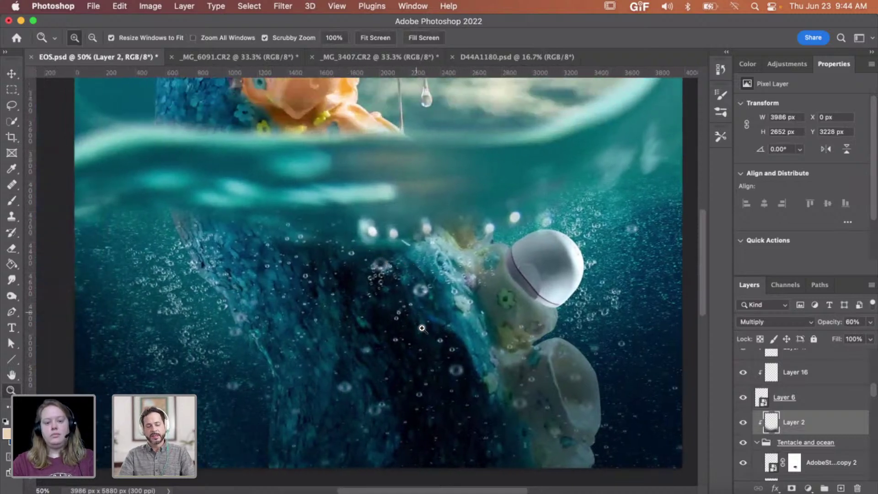
scroll(425, 333, "up", 2)
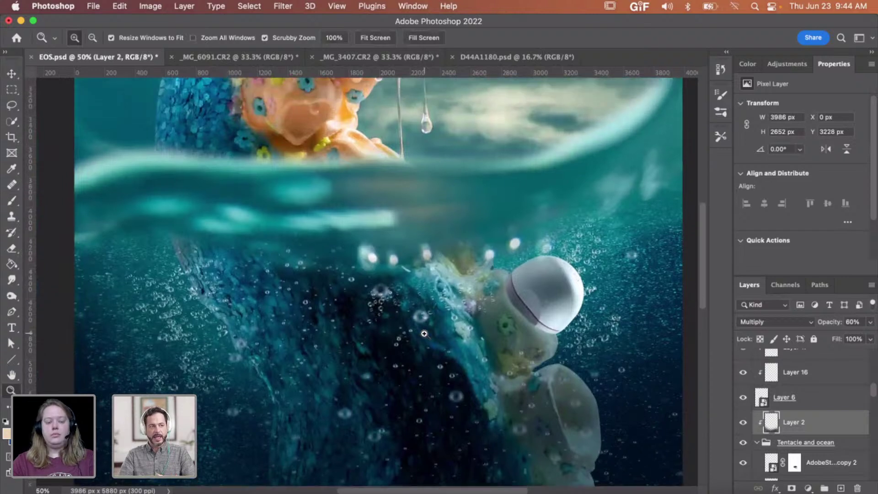
scroll(424, 334, "up", 1)
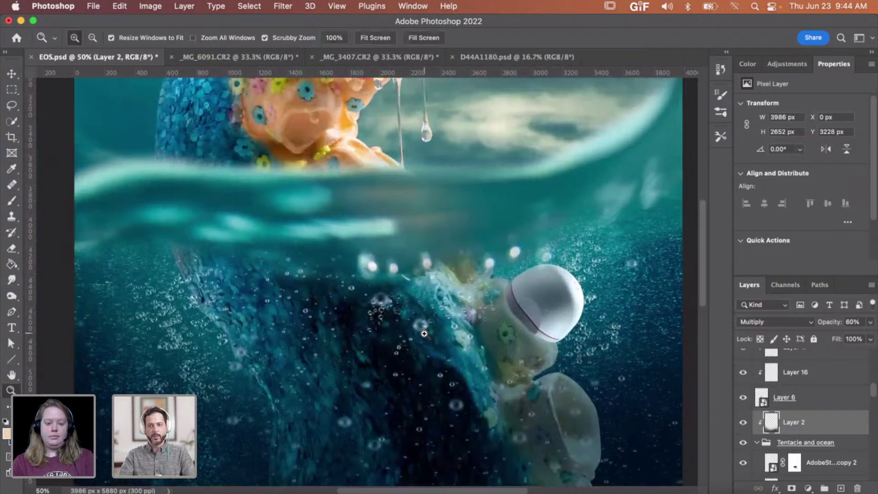
scroll(425, 333, "up", 10)
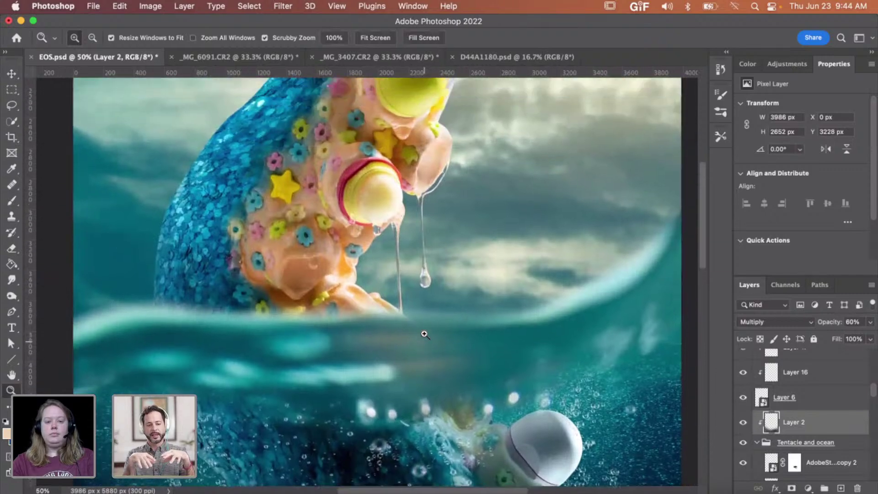
scroll(425, 333, "up", 4)
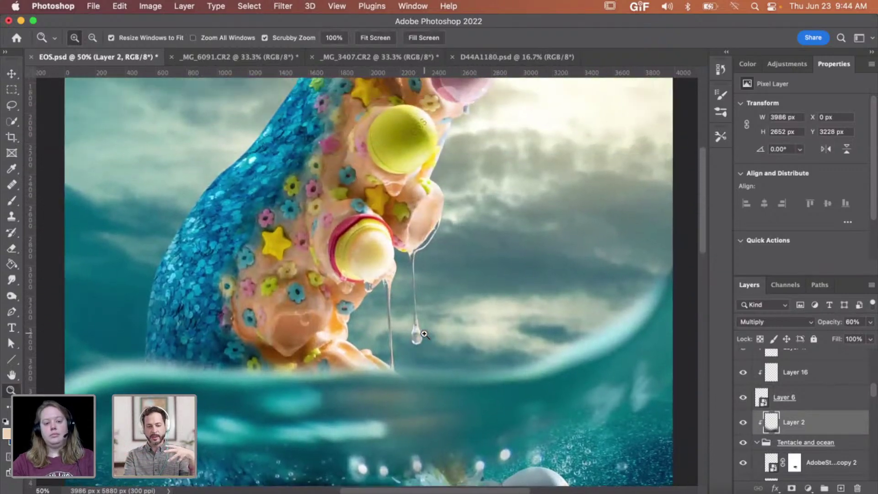
scroll(425, 334, "up", 6)
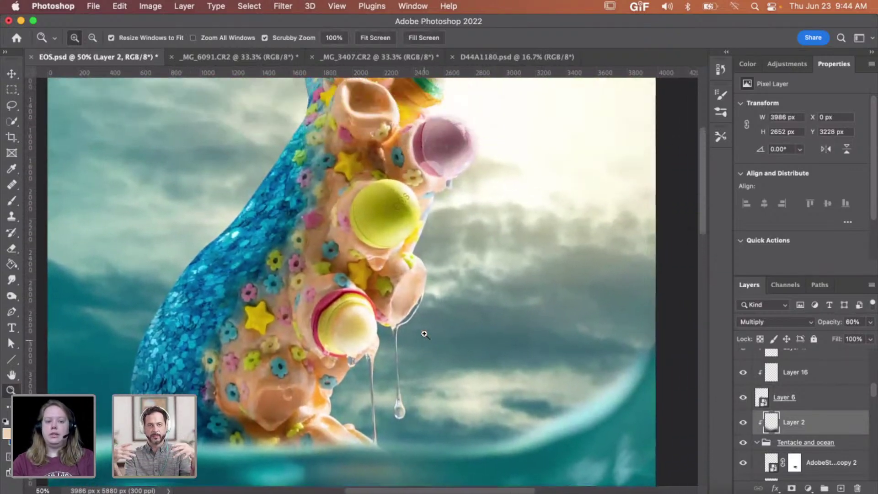
scroll(425, 334, "up", 1)
scroll(426, 335, "up", 2)
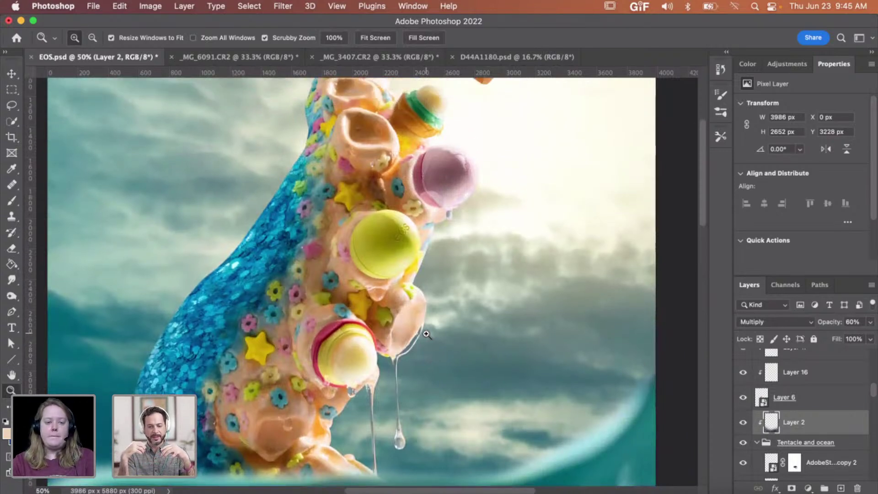
scroll(454, 338, "up", 6)
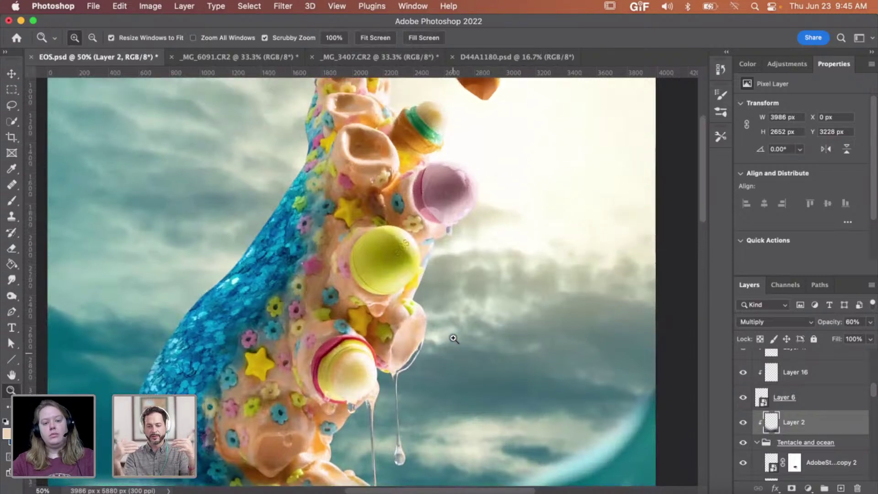
scroll(454, 339, "up", 2)
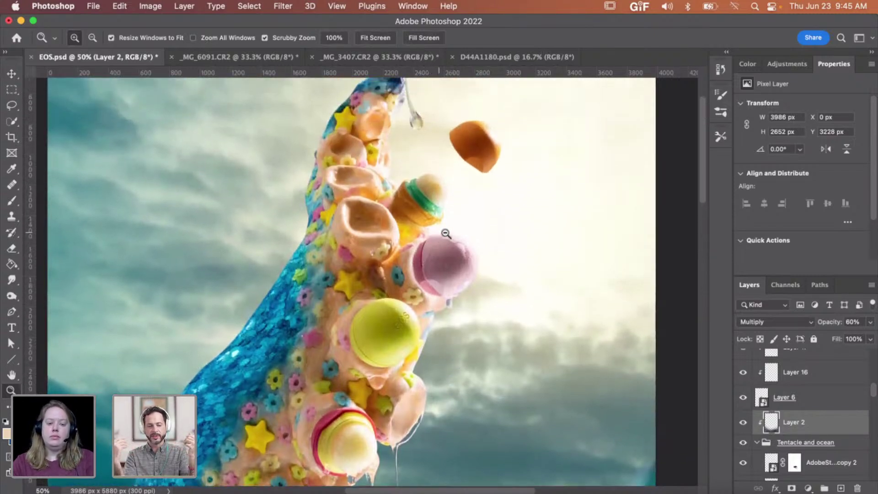
Step: Examine the tentacle in the composite from the pink and green balls down past the drips to the submerged ball
scroll(455, 233, "up", 2)
scroll(456, 233, "up", 2)
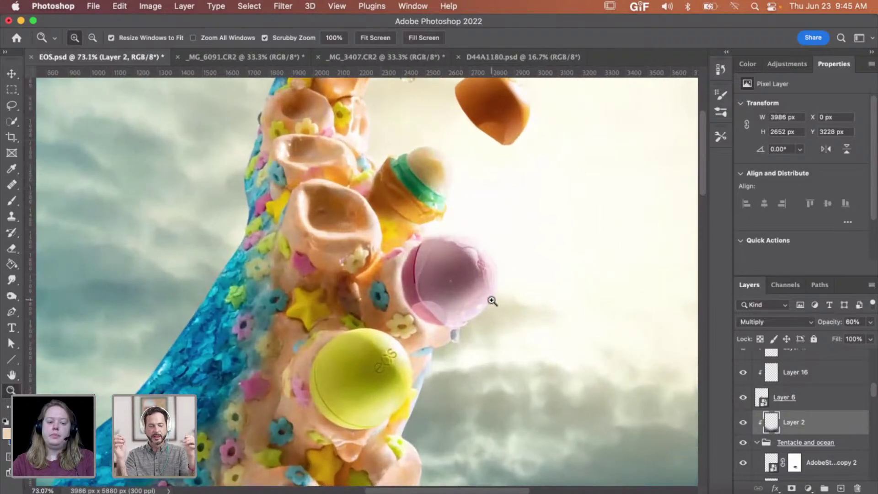
scroll(492, 301, "down", 3)
scroll(492, 300, "down", 2)
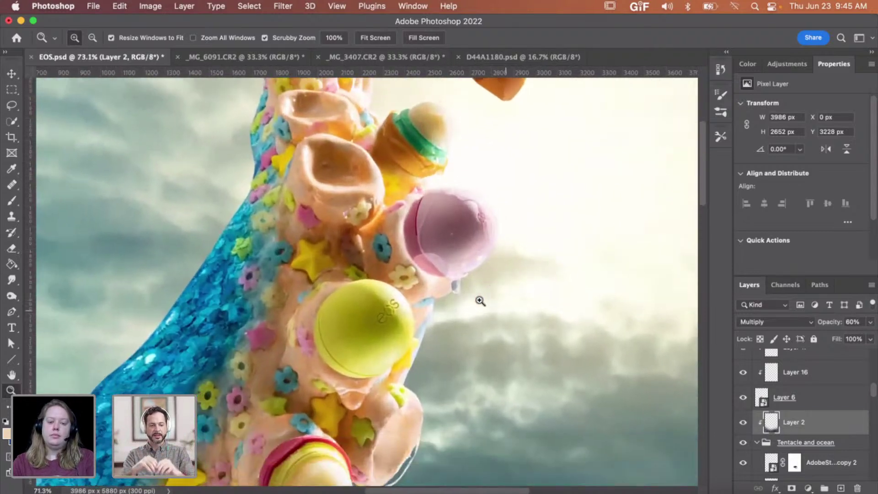
scroll(477, 302, "down", 2)
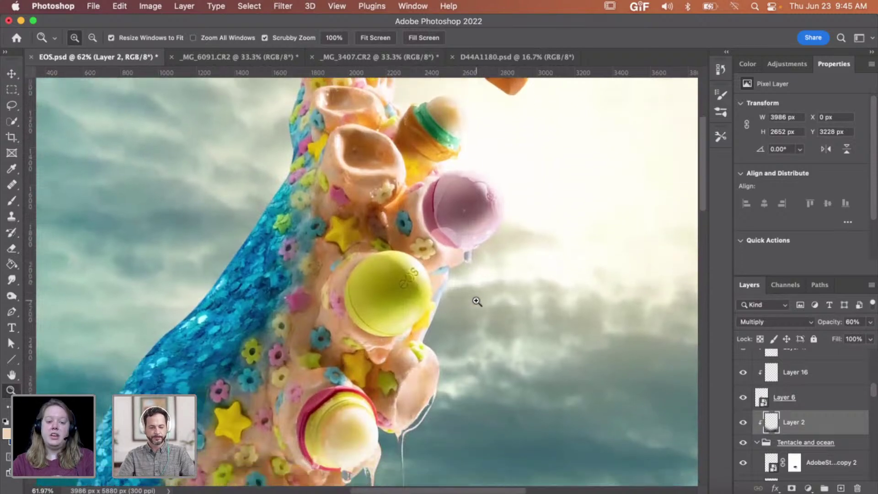
scroll(432, 322, "up", 1)
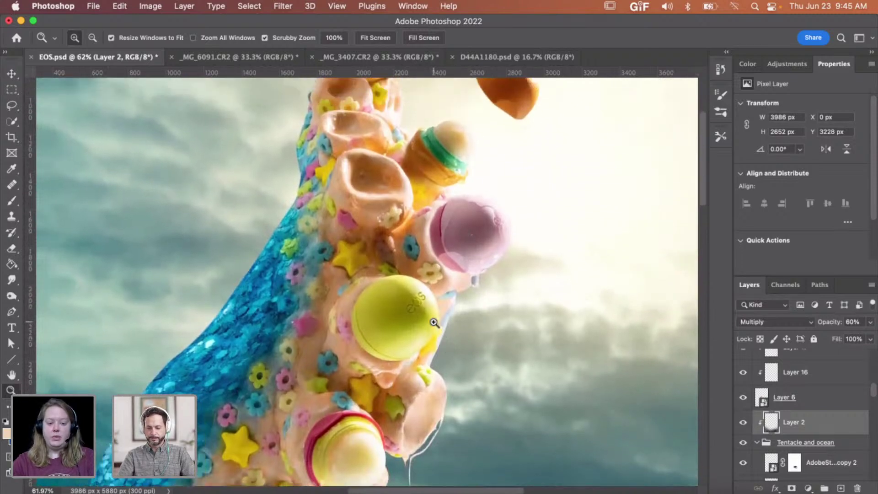
scroll(434, 323, "down", 3)
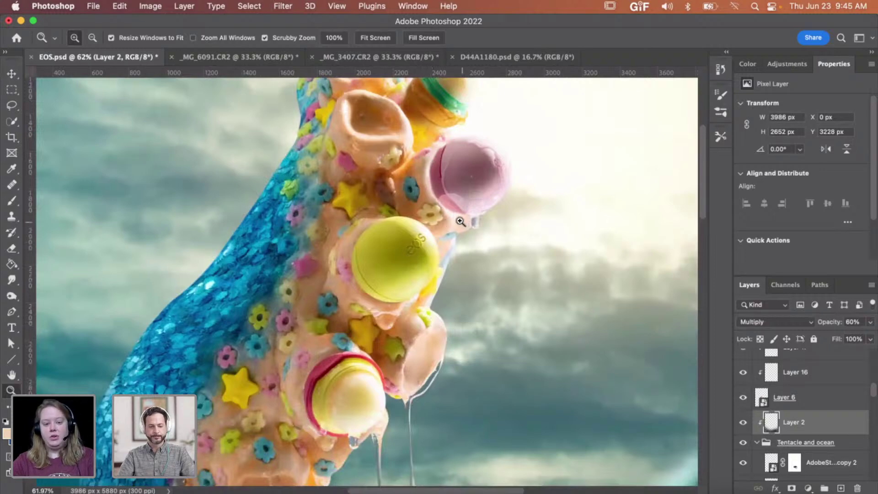
scroll(417, 304, "down", 5)
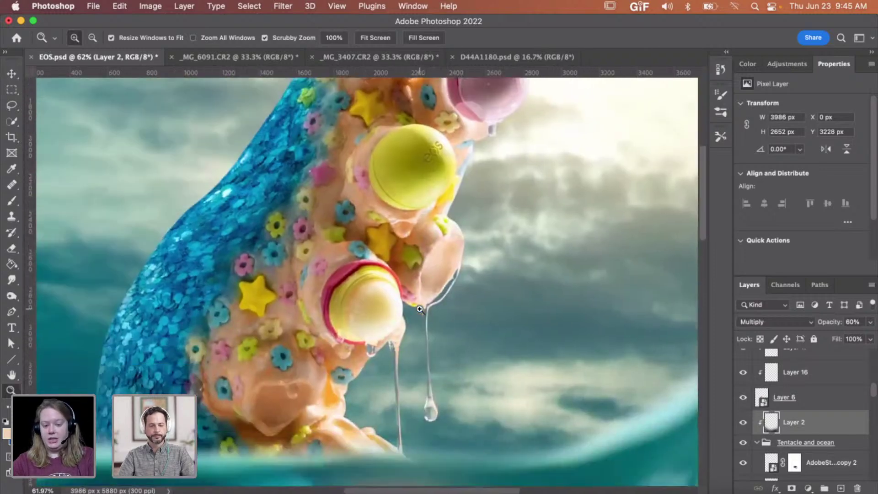
scroll(419, 310, "down", 10)
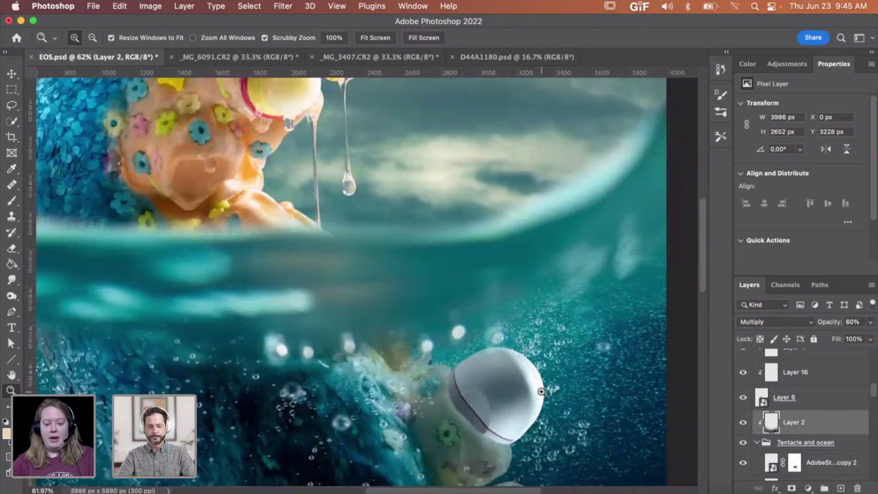
Step: Examine the upper tentacle up close, including its tip, the floating orange cap and the orange and pink balls
scroll(439, 339, "up", 10)
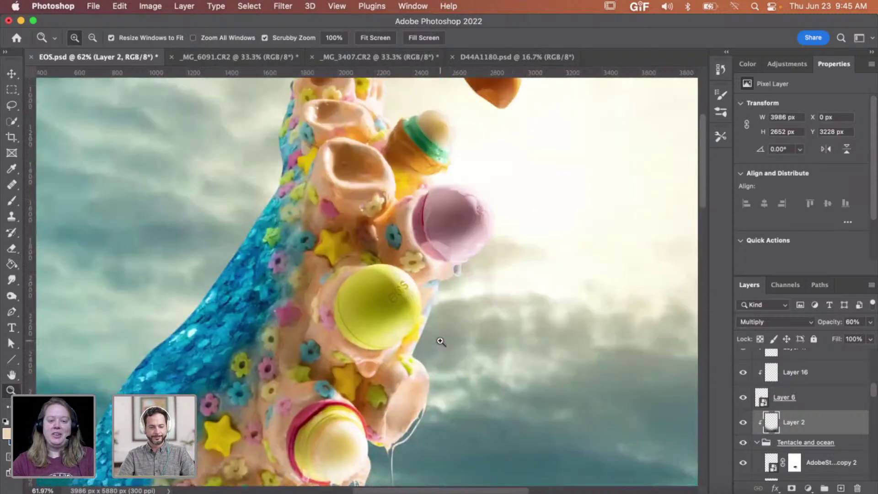
scroll(440, 341, "up", 1)
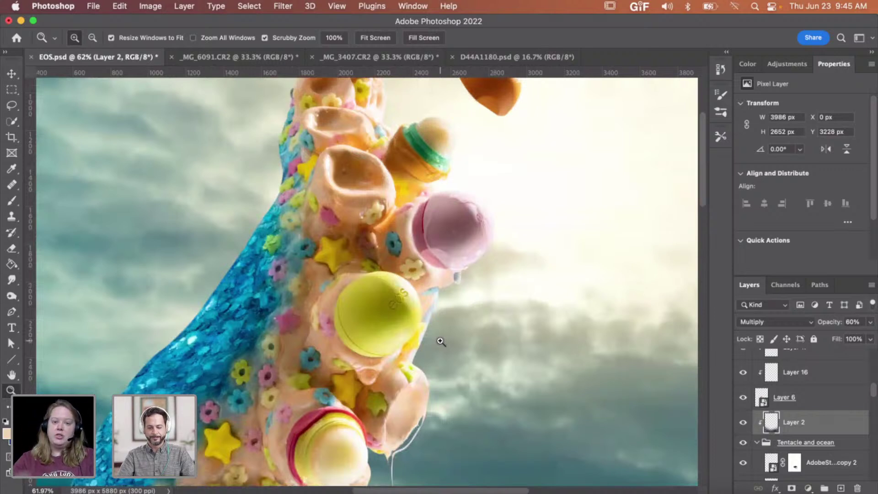
scroll(440, 341, "up", 10)
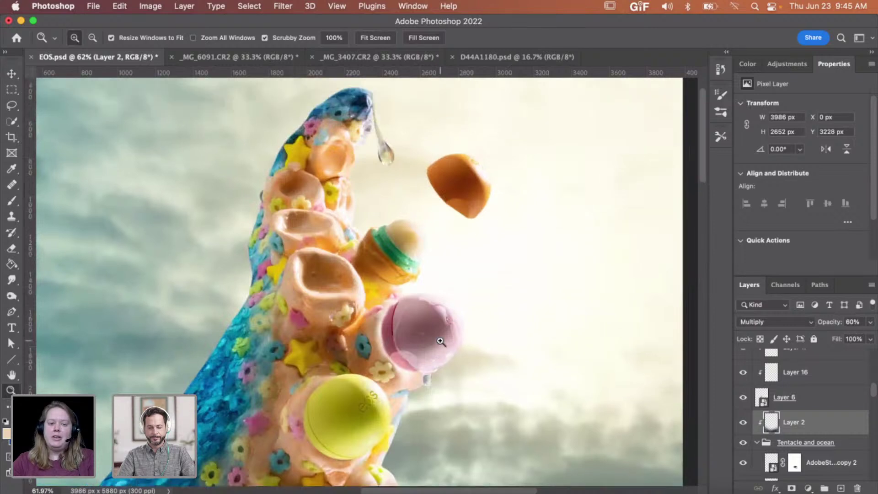
scroll(425, 289, "up", 3)
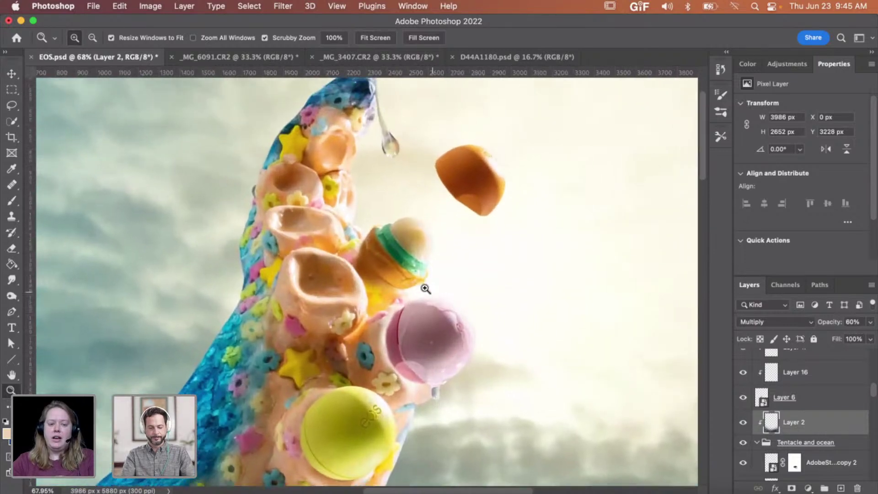
scroll(427, 288, "up", 2)
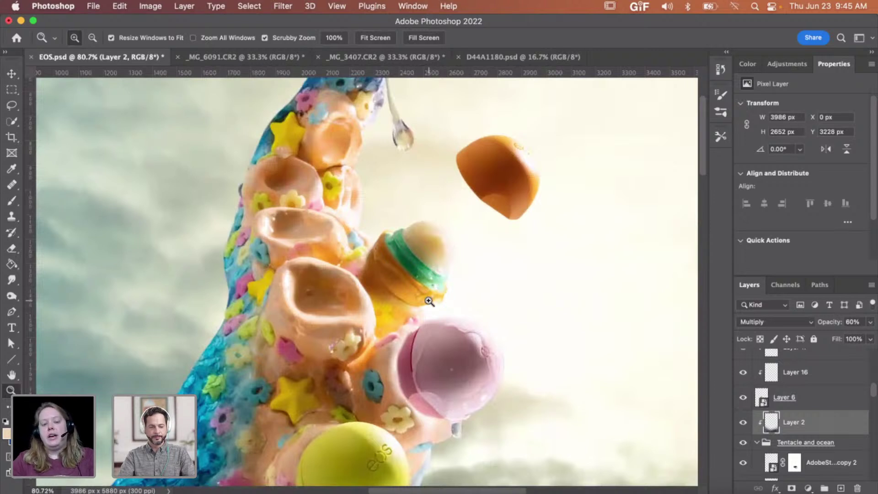
scroll(428, 300, "up", 2)
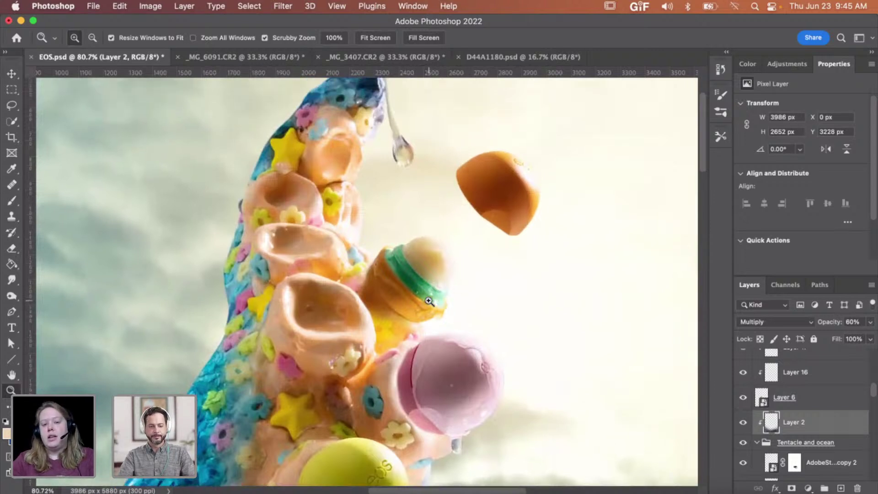
scroll(426, 308, "left", 2)
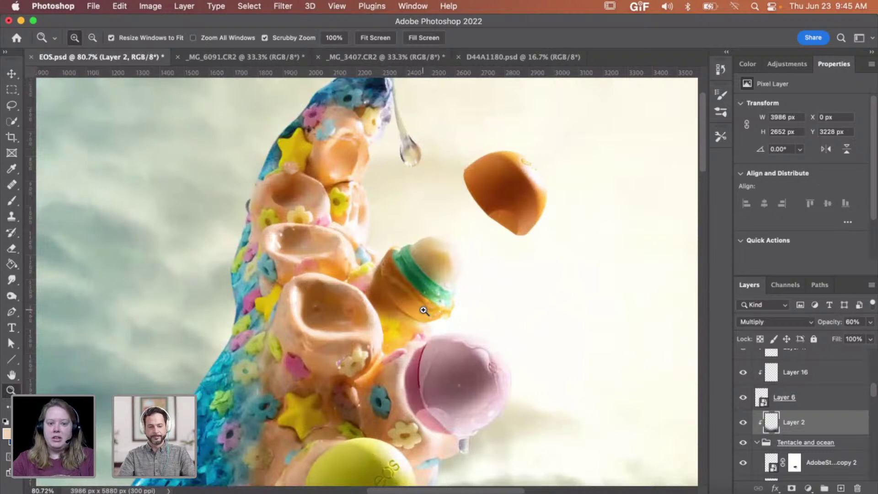
scroll(424, 311, "down", 5)
scroll(424, 311, "left", 2)
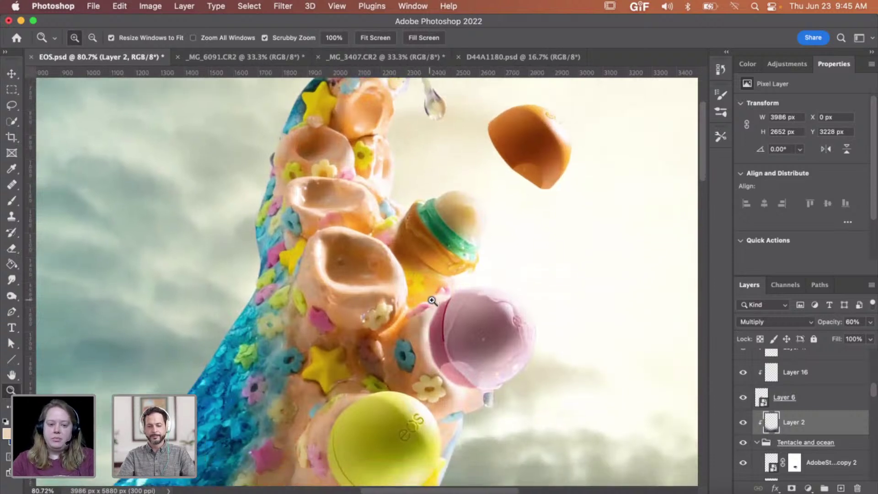
scroll(434, 300, "up", 1)
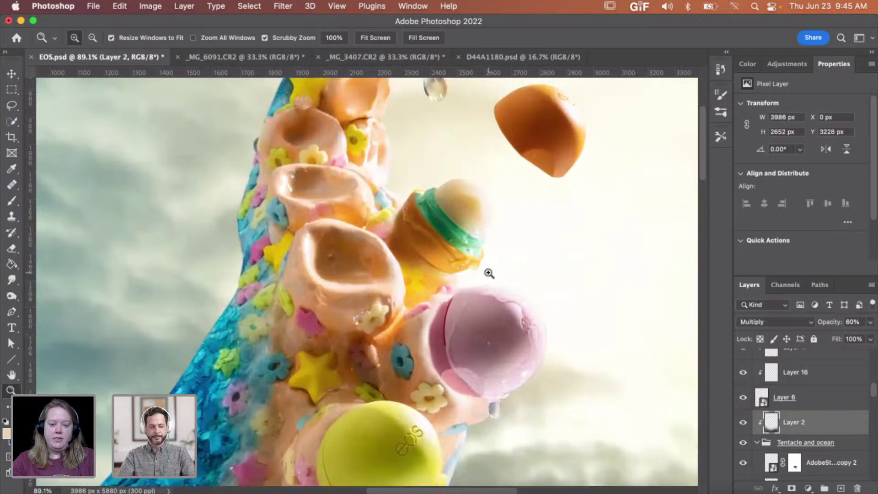
Step: Review the overall composition of the tentacle rising out of the water against the sky
scroll(453, 274, "down", 7)
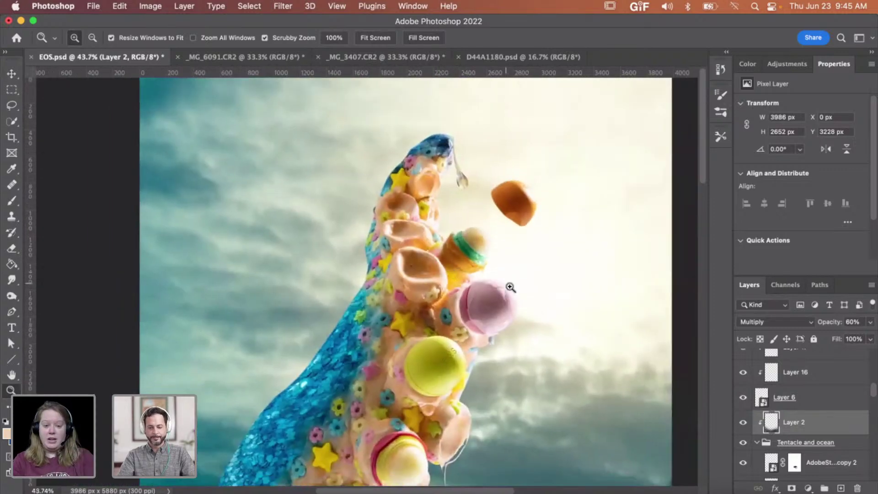
scroll(508, 288, "down", 4)
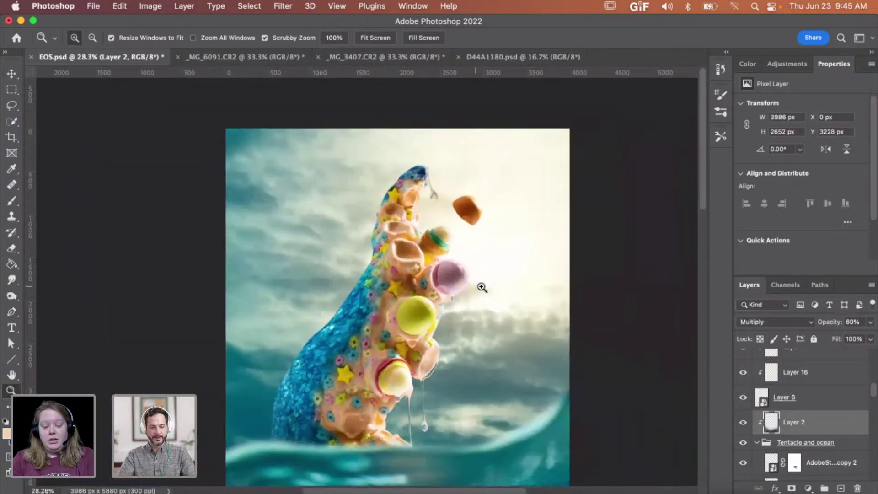
scroll(482, 287, "down", 1)
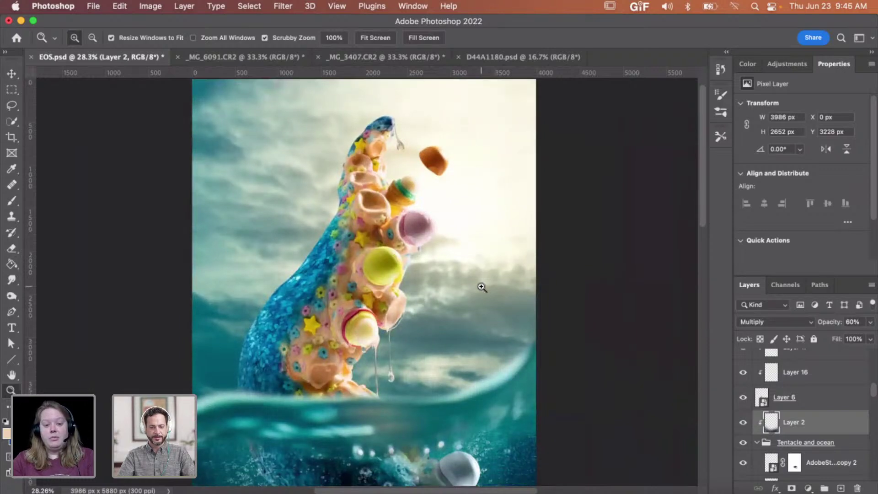
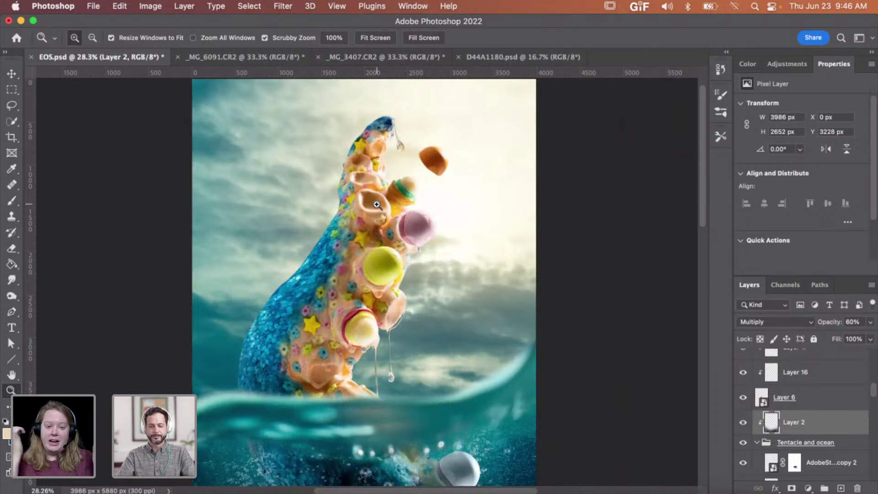
left_click_drag(377, 206, 395, 206)
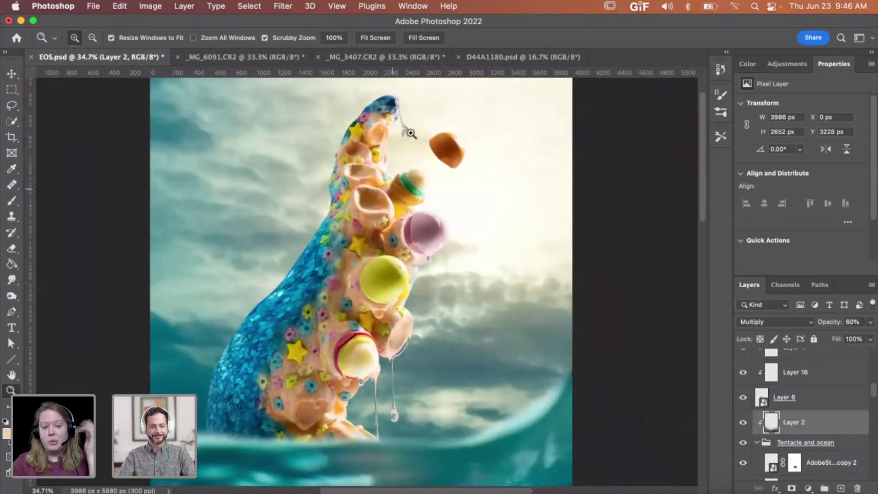
Step: In D44A1180.psd, start a path with the Pen tool along the bottom edge of the pink and white eos ball
left_click(574, 59)
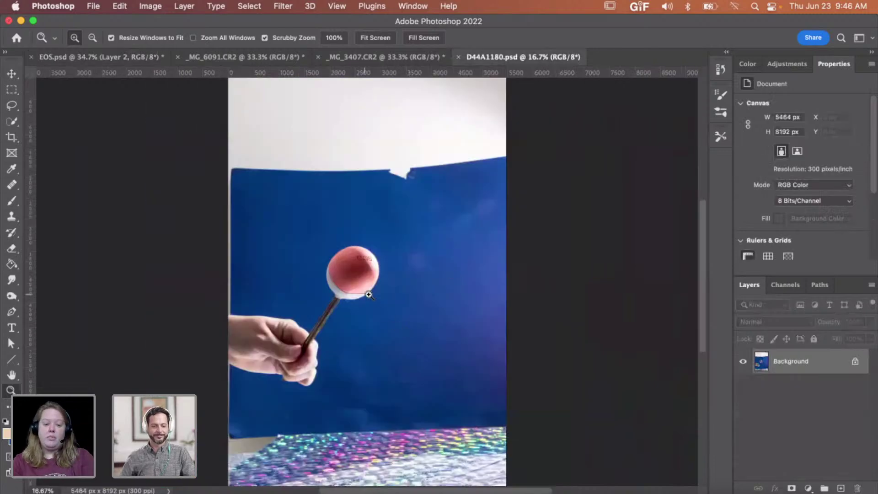
left_click_drag(369, 294, 449, 294)
left_click(350, 305)
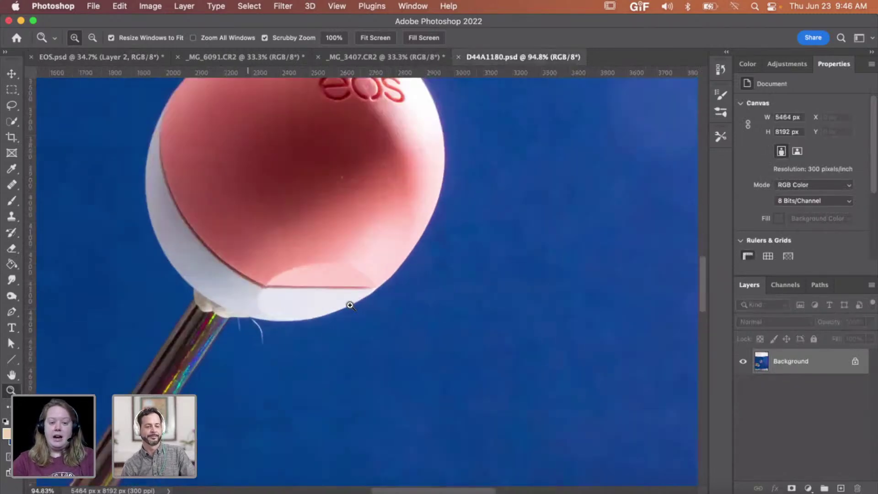
scroll(350, 305, "up", 5)
key("p")
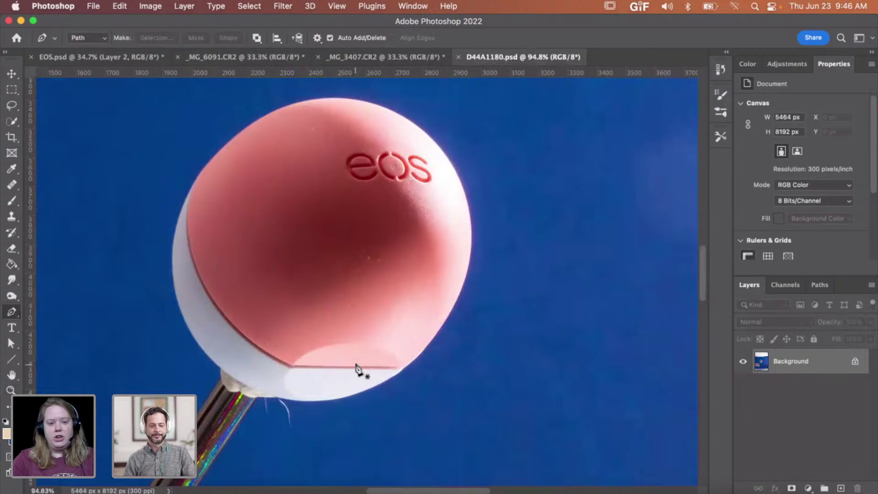
left_click_drag(396, 371, 379, 384)
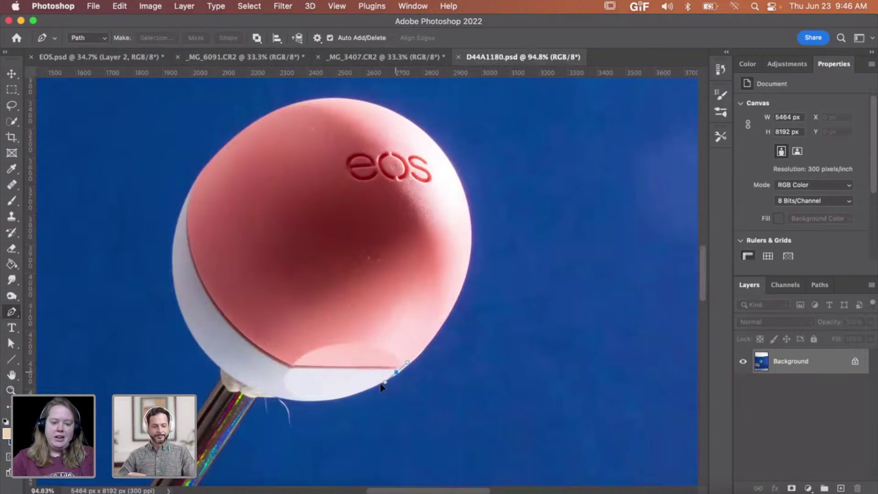
left_click_drag(268, 392, 213, 371)
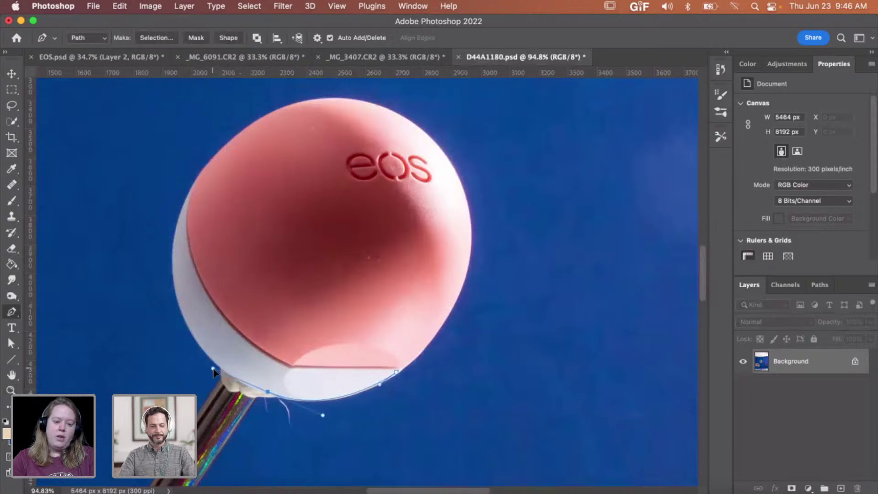
Step: Continue the path up the ball's left edge to its top, fitting the curves to the outline
left_click_drag(190, 195, 234, 96)
key("super+z")
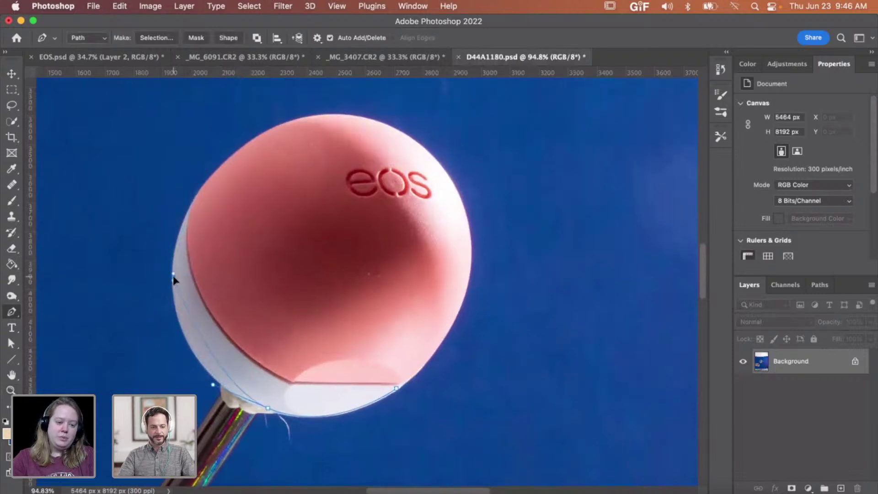
left_click_drag(173, 277, 173, 205)
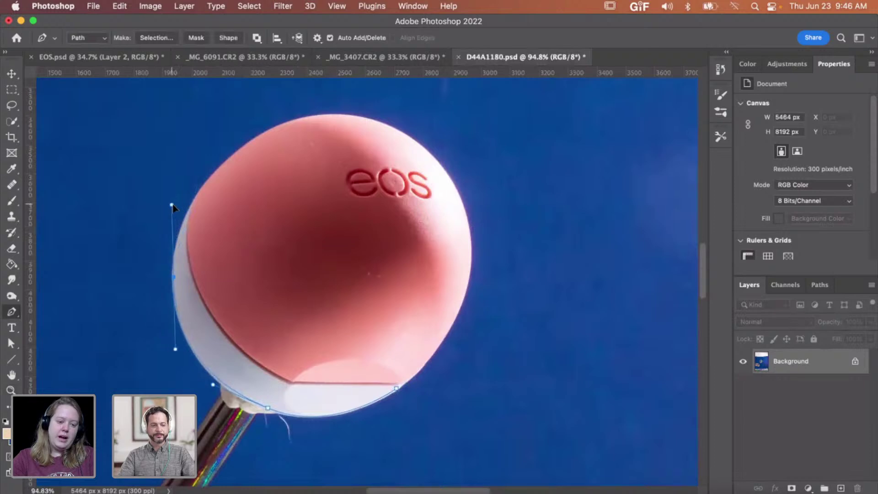
left_click(284, 124)
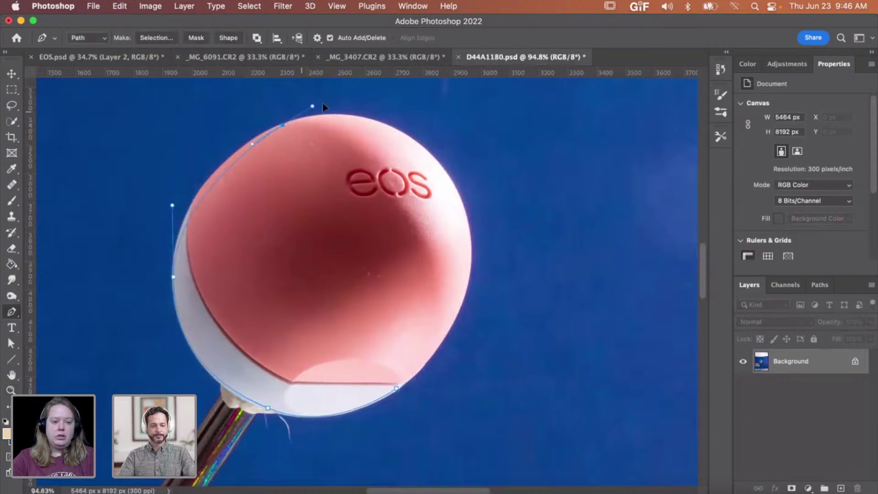
left_click_drag(322, 107, 335, 106)
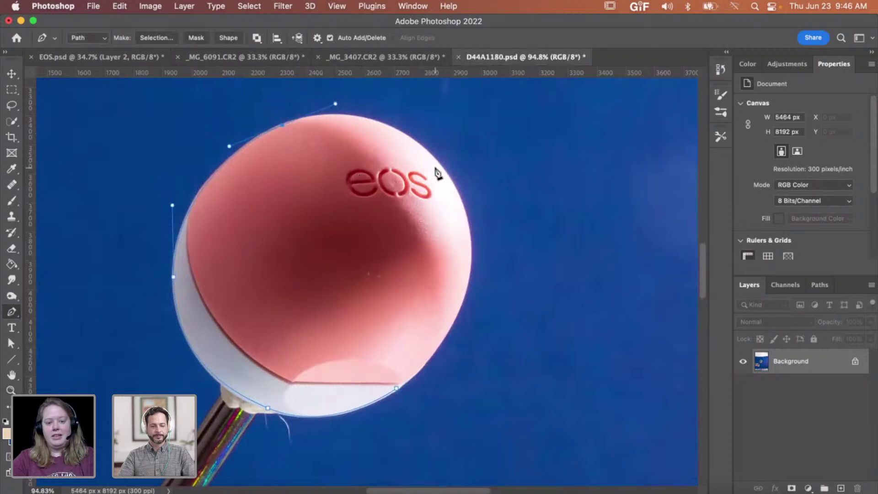
Step: Carry the path down the ball's right edge and close it near the starting point, matching the curve to the outline
left_click_drag(463, 210, 498, 307)
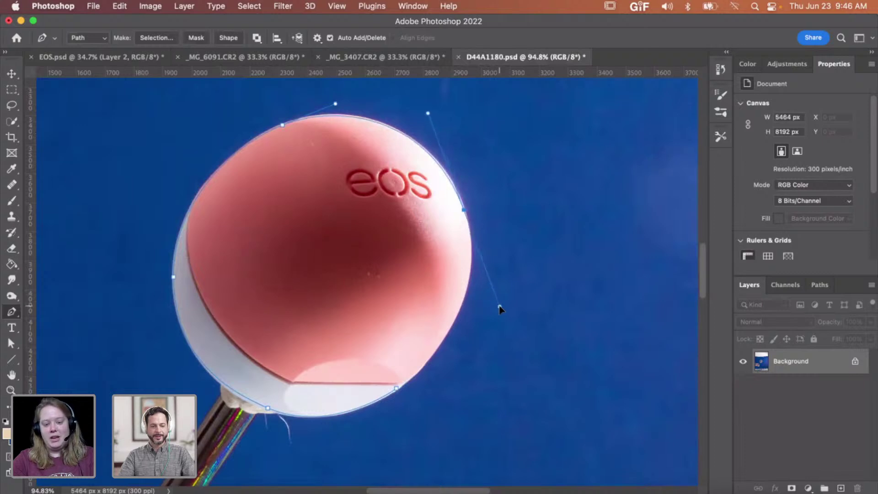
left_click(414, 373)
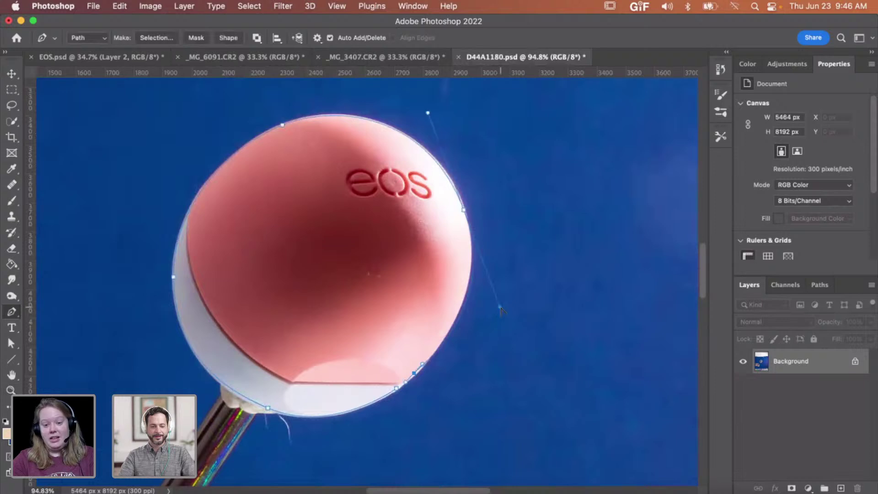
left_click_drag(501, 311, 493, 294)
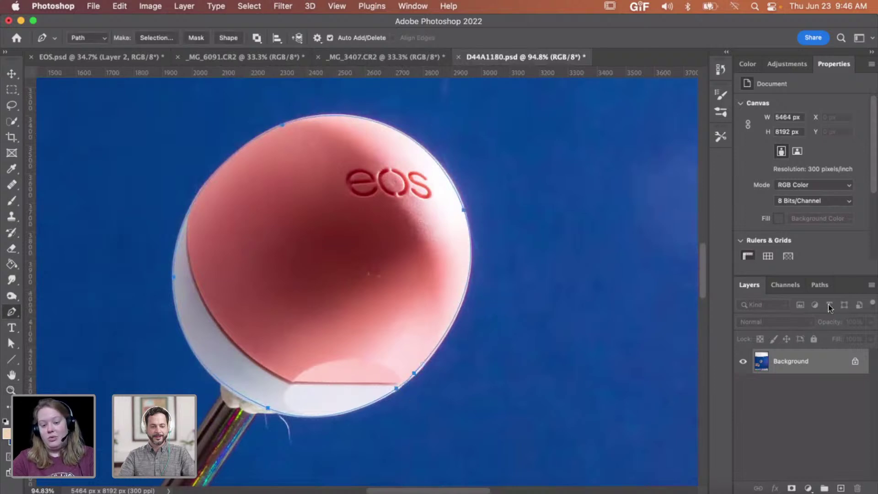
Step: Remove the surplus anchor point on the ball's lower-right edge, refit the bottom curve, and display the document's paths
left_click(396, 393)
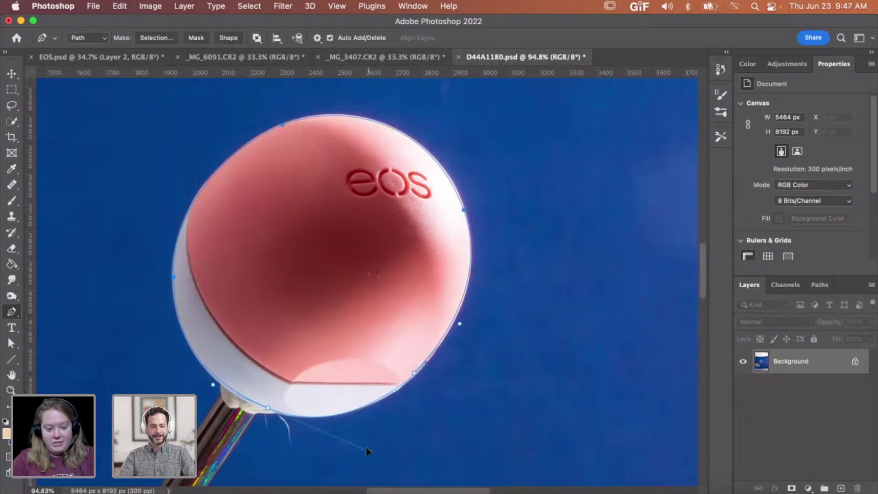
left_click_drag(366, 447, 368, 449)
left_click(816, 286)
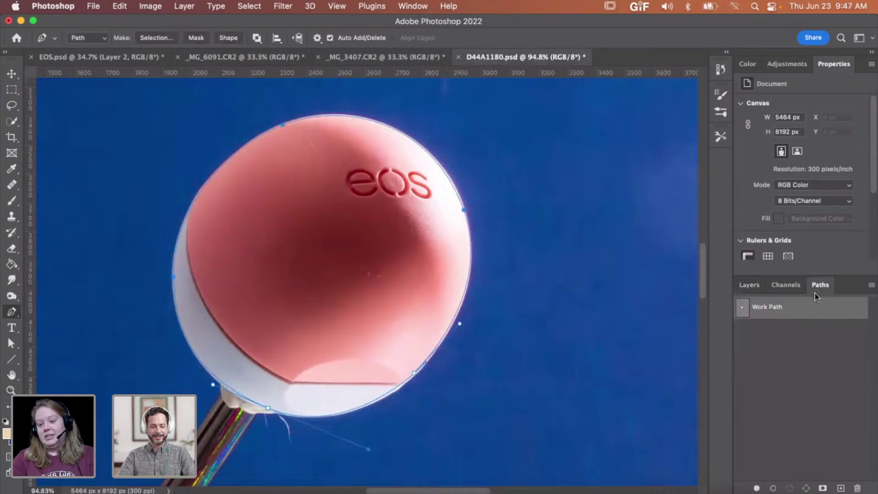
Step: Turn the ball's work path into a selection and copy the selected ball onto its own layer
right_click(811, 312)
left_click(763, 348)
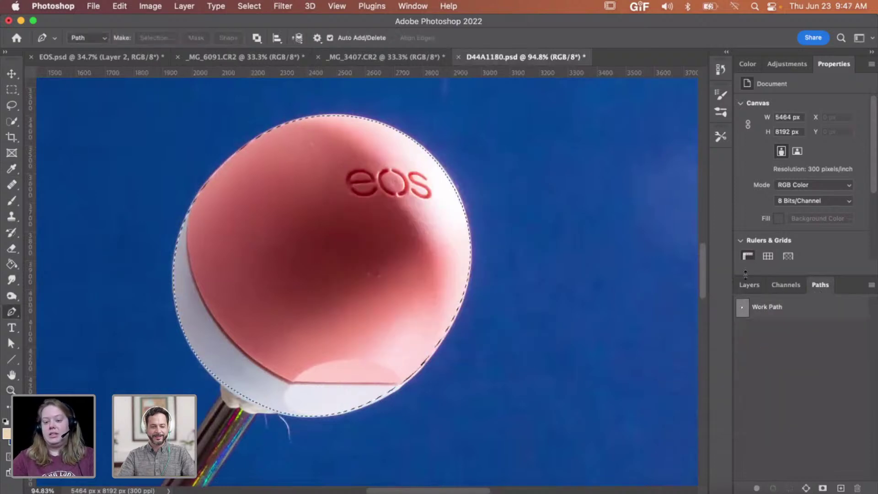
left_click(749, 286)
key("super+j")
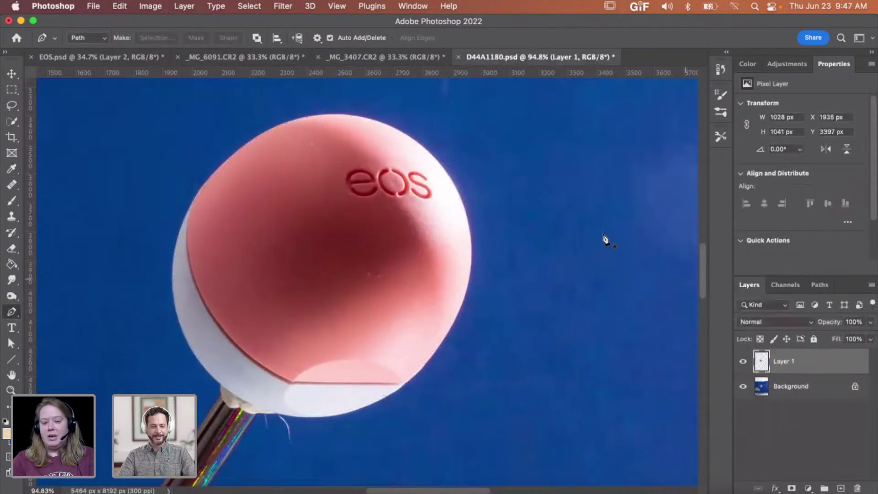
Step: Remove the scratch beside the eos logo and the specks on the ball's lower half with a 45 px Healing Brush
key("z")
left_click(315, 133)
left_click(315, 133)
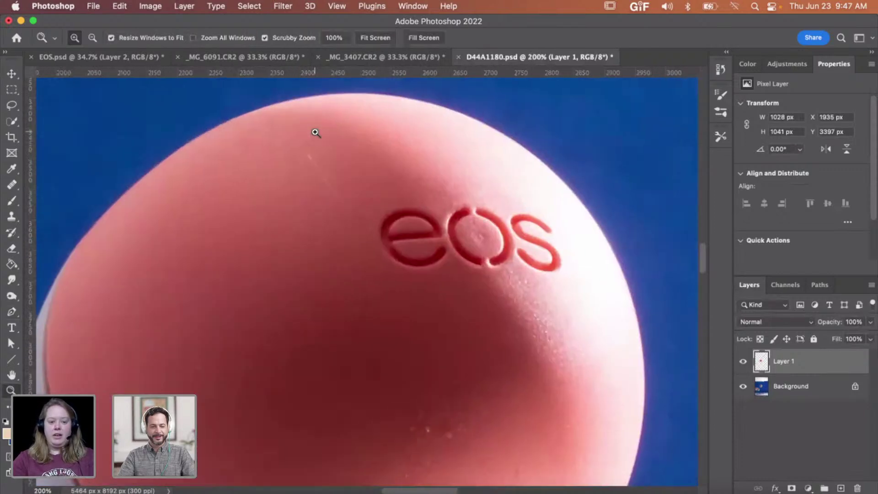
key("j")
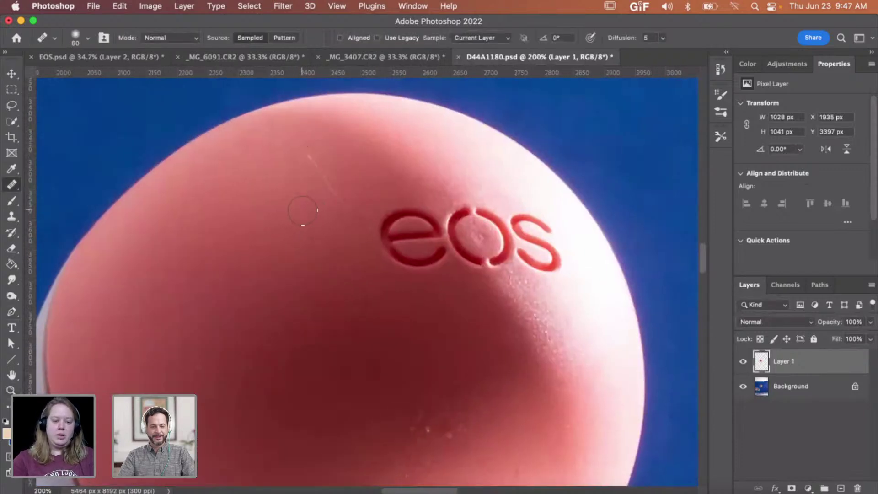
left_click_drag(329, 187, 309, 156)
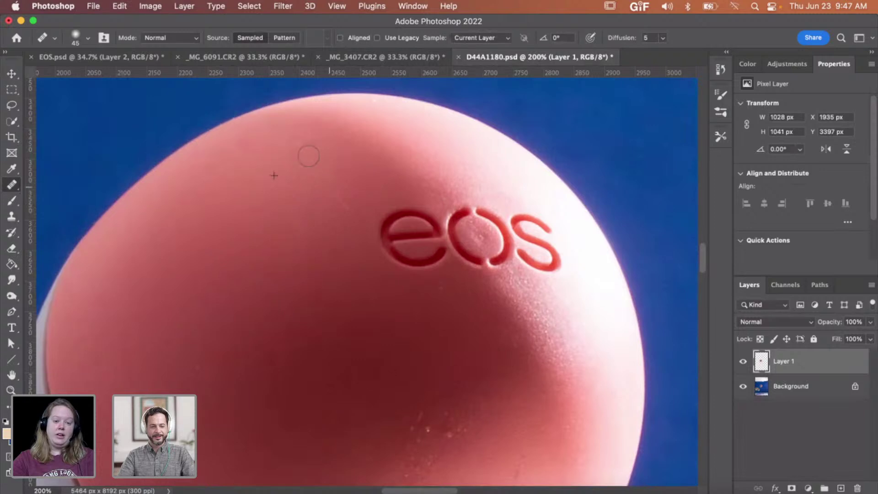
scroll(363, 316, "down", 5)
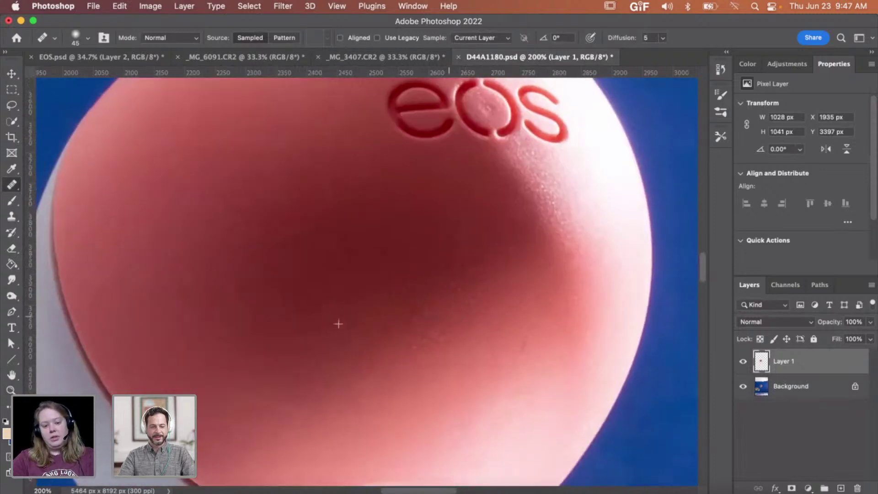
left_click(320, 407)
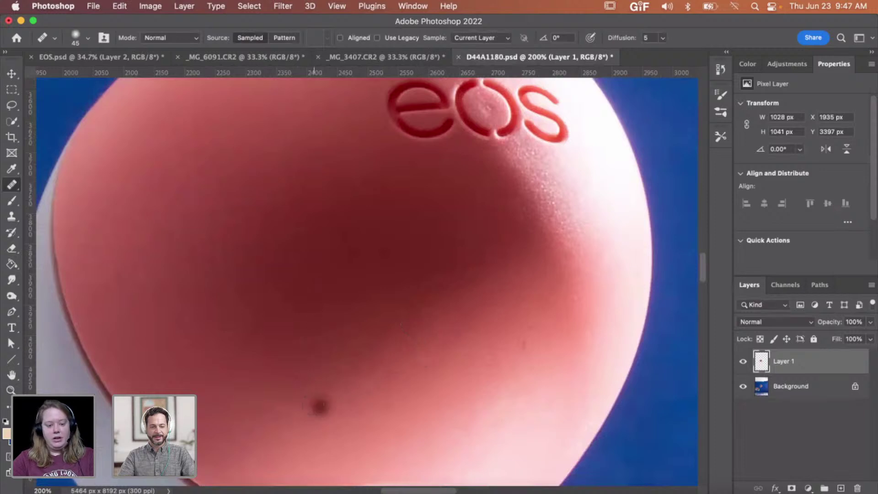
left_click(528, 347)
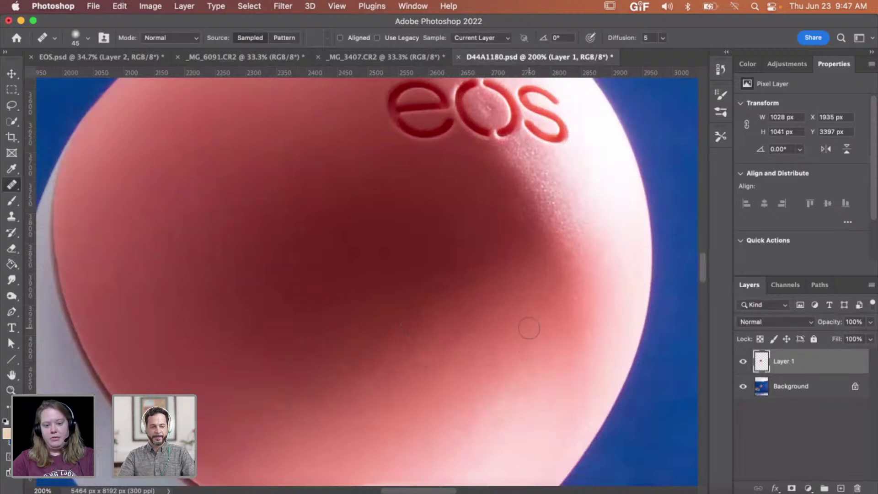
scroll(529, 328, "down", 5)
key("z")
left_click(530, 314, "alt")
left_click(531, 313, "alt")
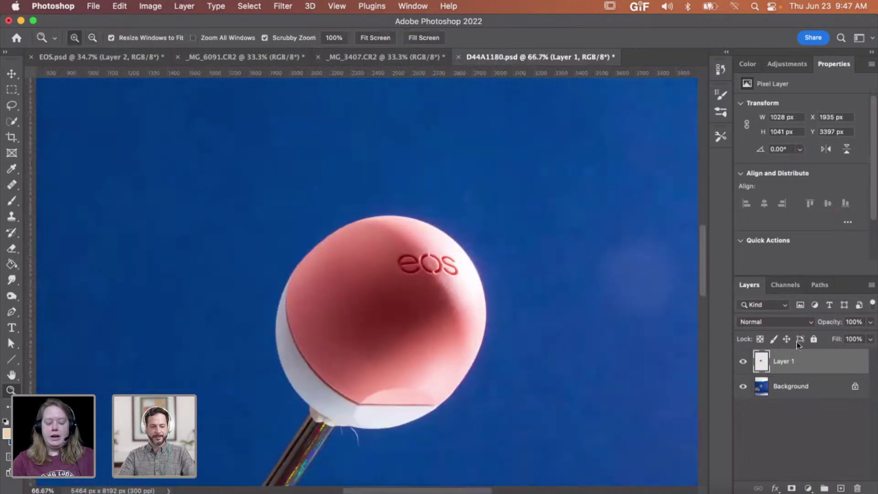
Step: Paste the cut-out pink ball into EOS.psd as a new layer directly above Layer 12
left_click(83, 58)
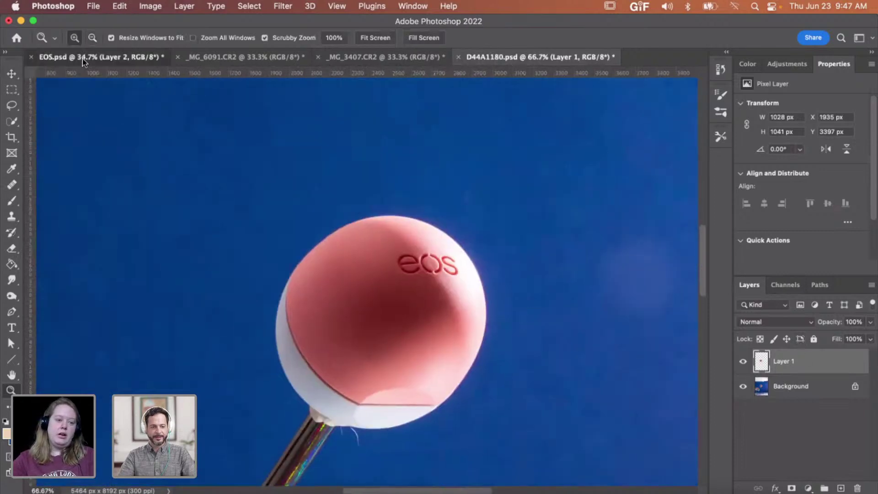
scroll(841, 402, "up", 5)
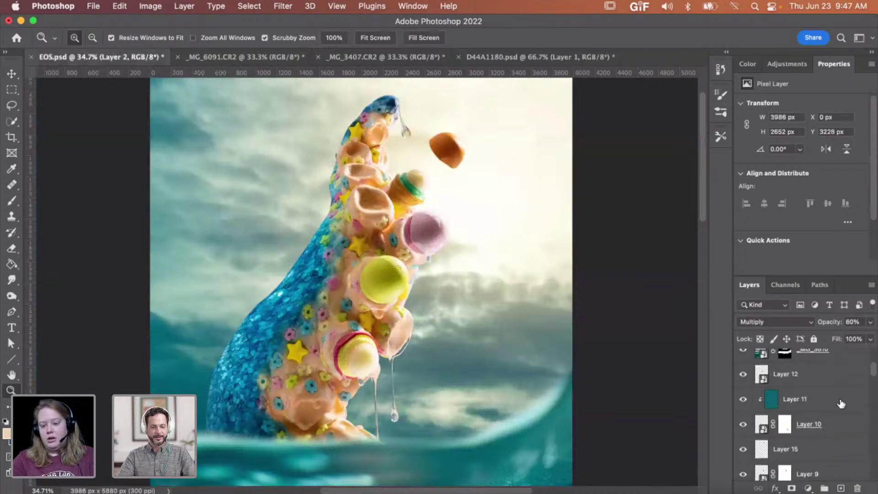
scroll(841, 403, "down", 4)
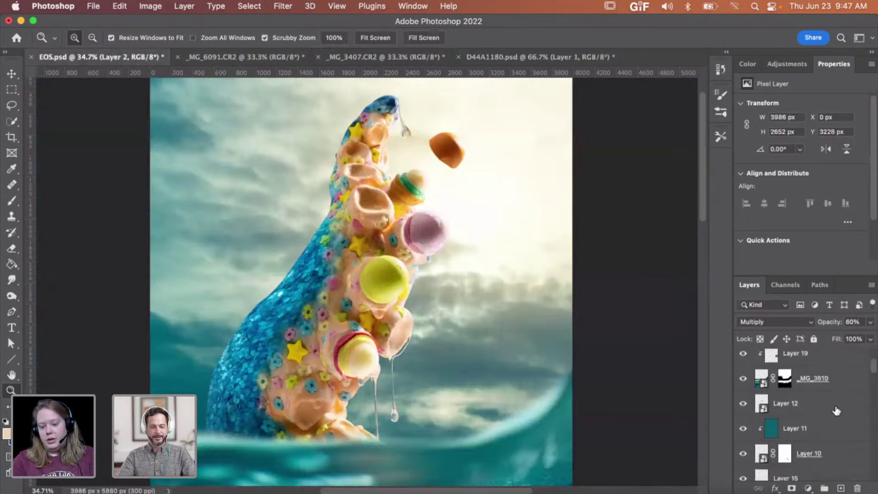
left_click(834, 411)
key("super+v")
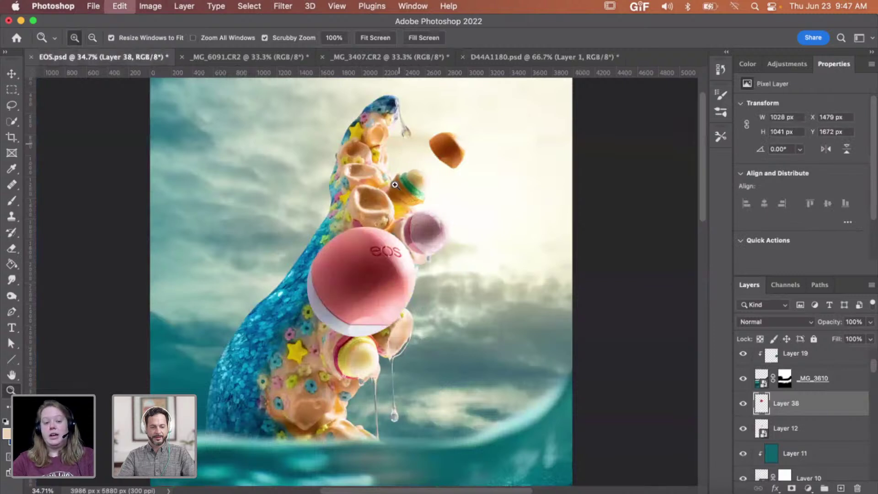
Step: Move the pasted ball up over the tentacle's upper suckers and convert its layer to a smart object
key("v")
left_click_drag(390, 201, 385, 122)
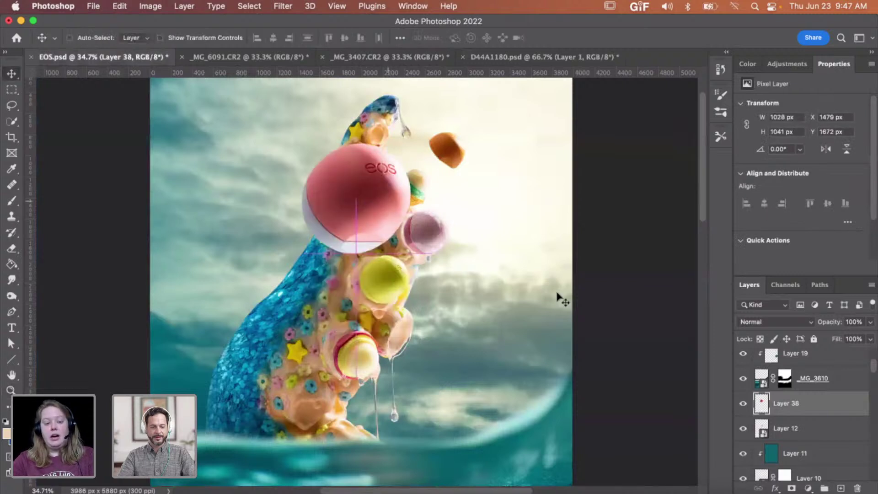
right_click(814, 408)
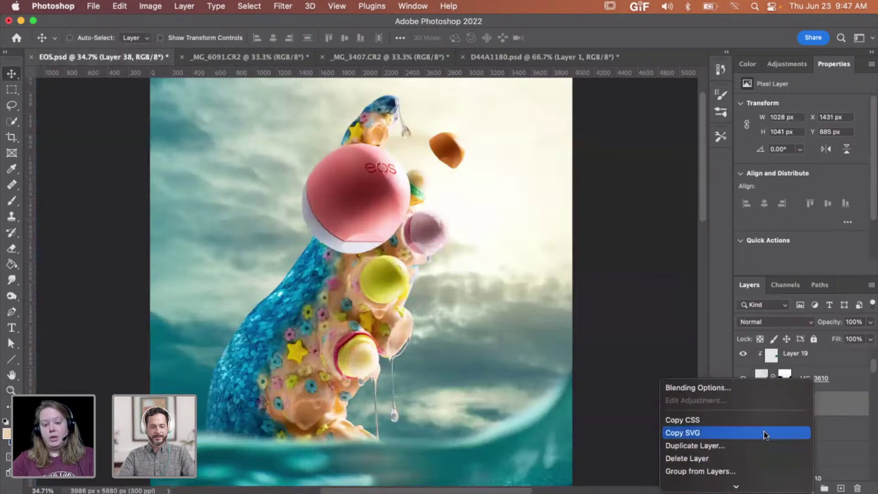
scroll(753, 453, "down", 5)
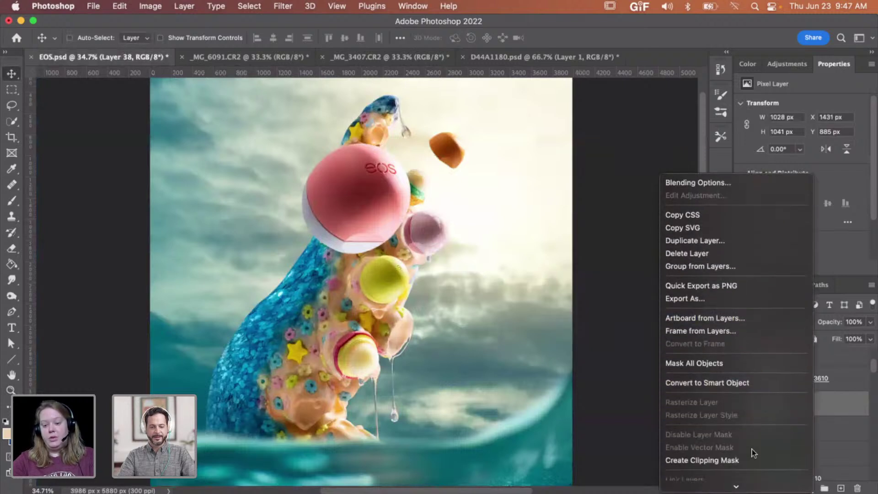
left_click(759, 332)
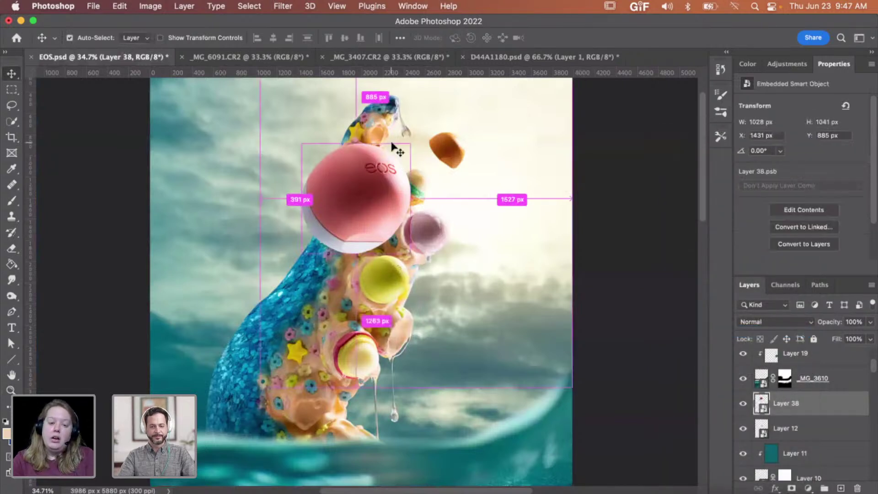
Step: Scale the pink ball down proportionally to about 686 x 694 px with Free Transform
key("super+t")
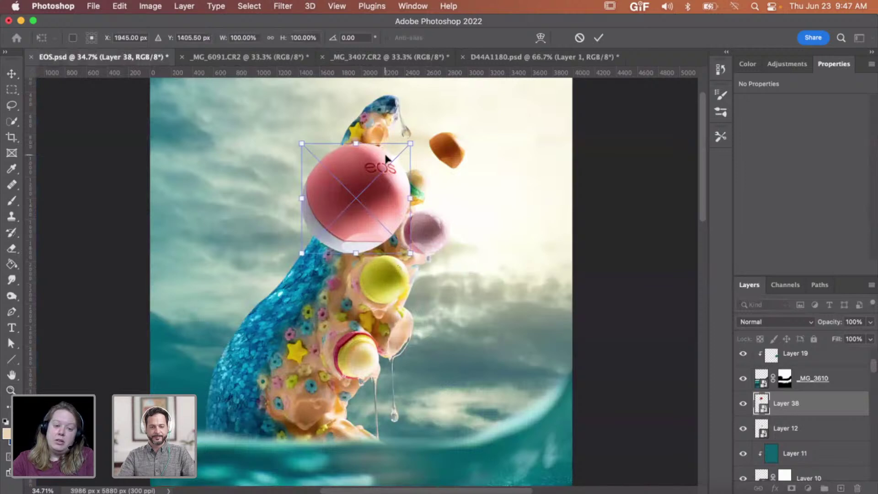
left_click_drag(387, 162, 376, 194)
key("Return")
key("super+t")
key("Return")
Step: Scale the ball to 39.67%, rotate it -4.71°, and seat it in the empty sucker beside the green-ringed ball
left_click(376, 195)
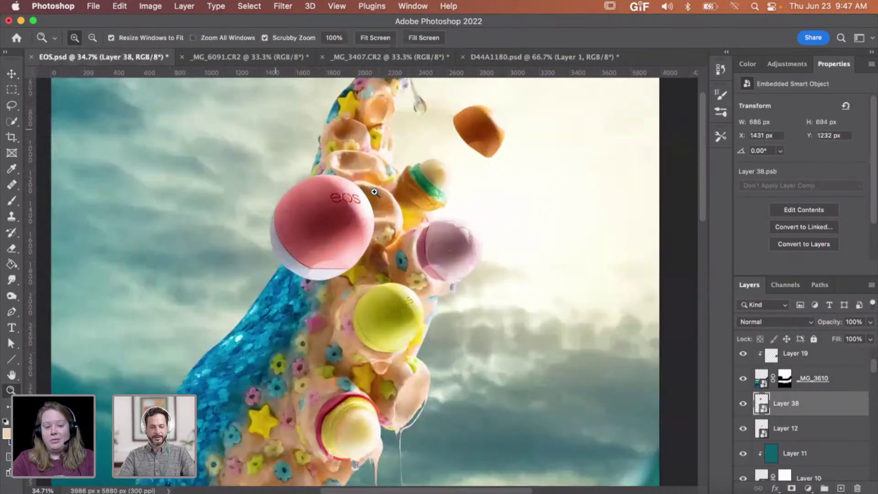
left_click(375, 193)
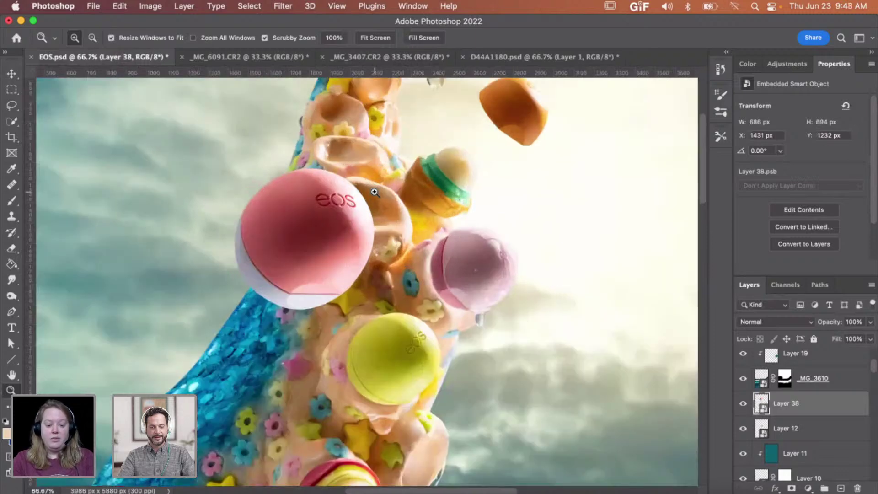
key("super+t")
left_click_drag(373, 168, 465, 157)
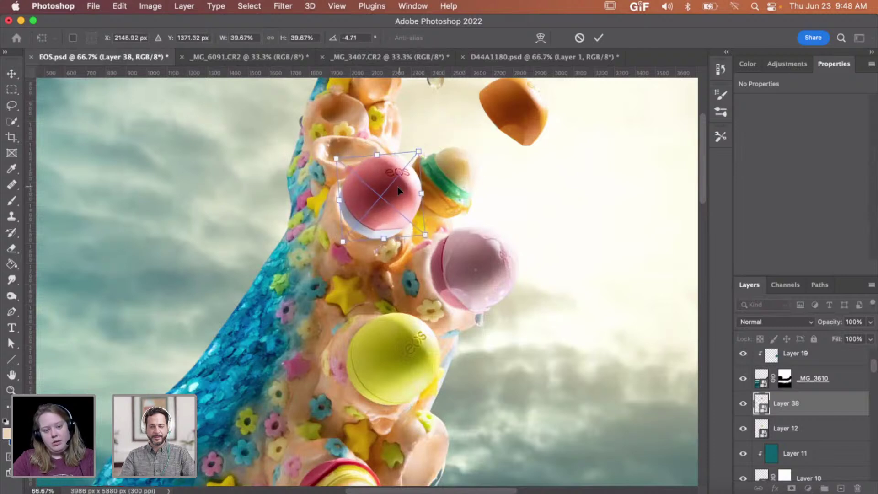
left_click_drag(398, 190, 394, 195)
key("Return")
key("z")
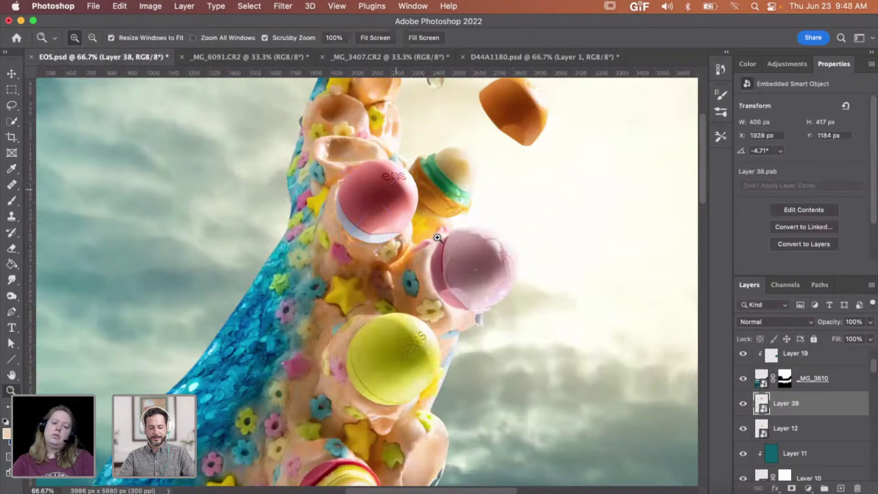
Step: Examine how the placed pink ball sits in its sucker compared with the other balls along the tentacle
left_click(392, 172)
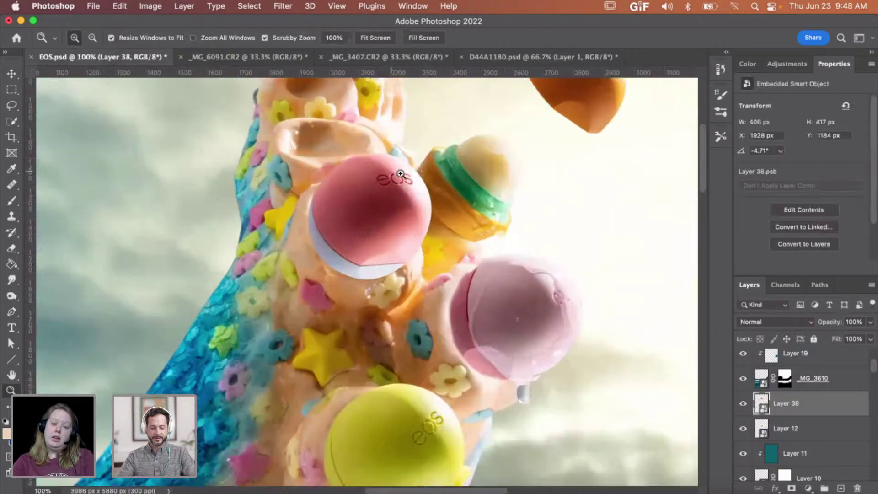
left_click(400, 173)
left_click(420, 233, "alt")
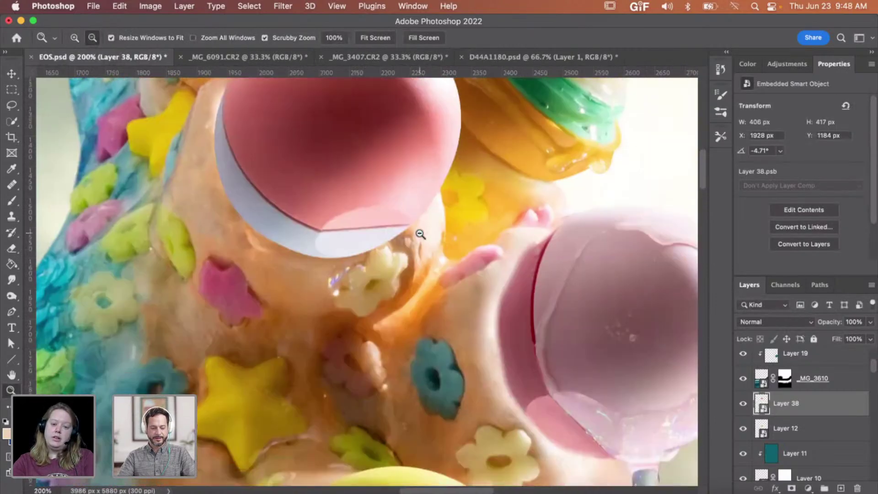
scroll(419, 234, "down", 5)
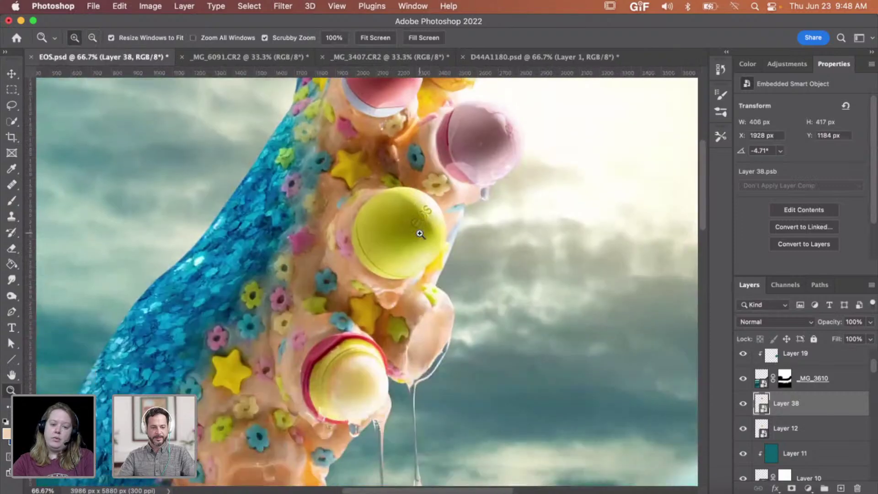
scroll(366, 379, "down", 1)
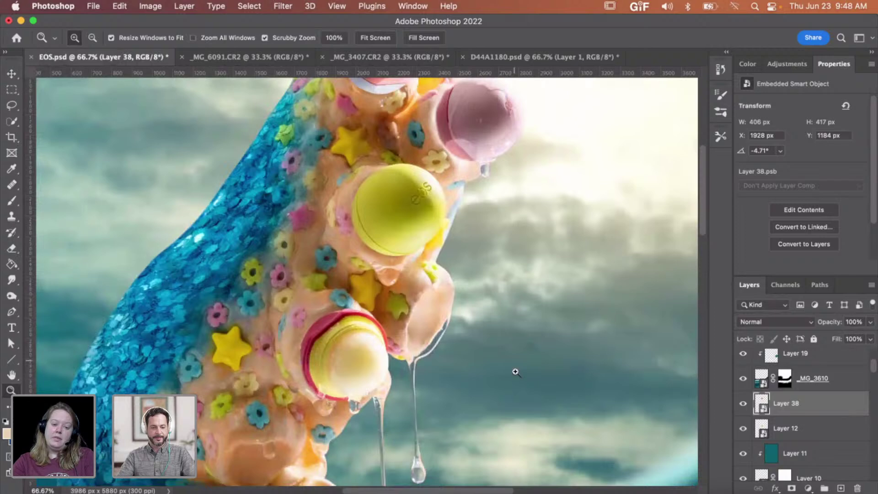
scroll(524, 382, "down", 2)
scroll(524, 382, "up", 10)
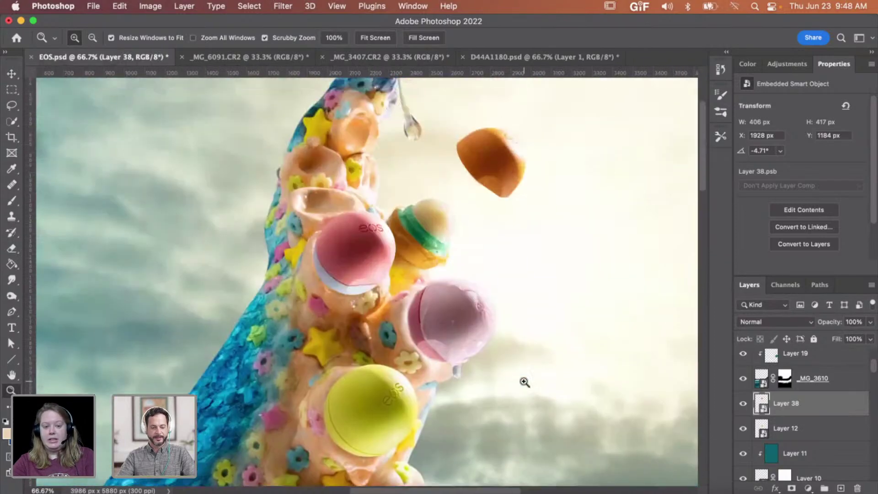
Step: Add a layer mask to the pink ball's layer and paint out its white lower rim in black with a soft 50 px brush
left_click(402, 389)
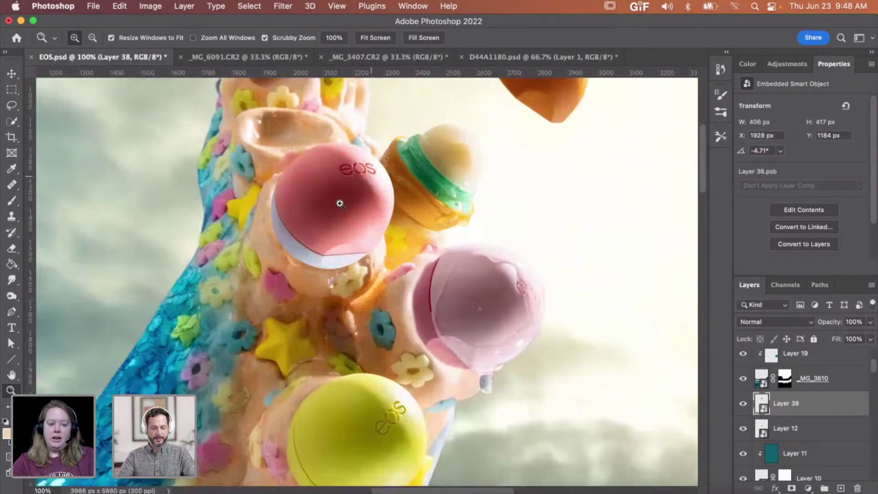
left_click(340, 203)
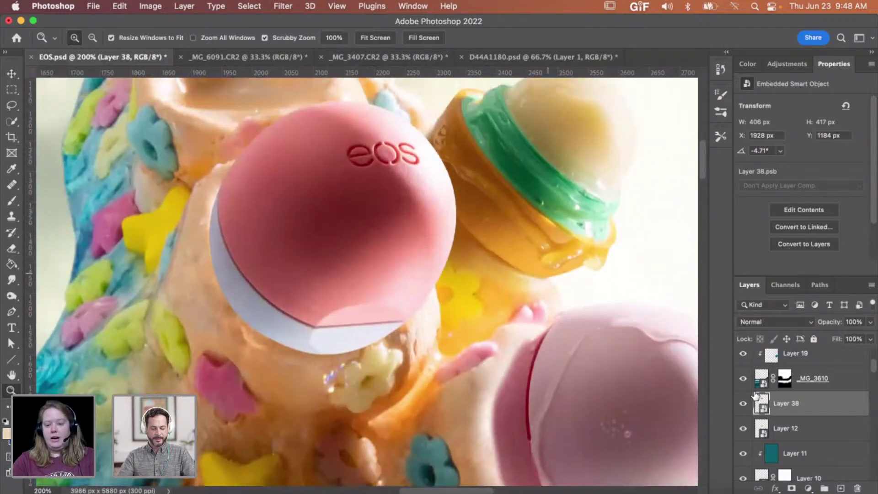
left_click(791, 488)
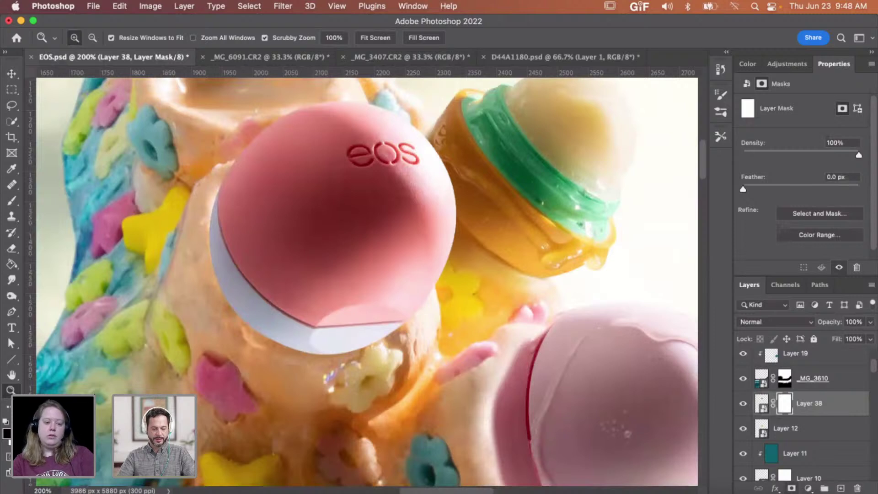
key("b")
key("bracketleft")
key("bracketleft")
key("bracketleft")
key("bracketleft")
key("bracketleft")
key("bracketleft")
key("bracketleft")
key("bracketleft")
key("bracketleft")
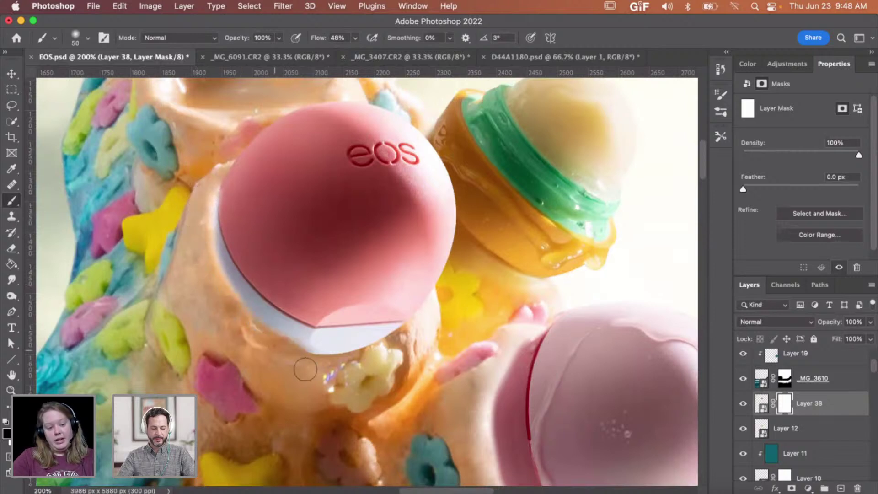
mouse_move(281, 356)
left_mouse_down()
mouse_move(358, 360)
mouse_move(409, 337)
left_mouse_up()
Step: Nudge the masked ball slightly left in its sucker and check its fit against the rest of the tentacle
key("v")
left_click_drag(419, 219, 414, 213)
key("Right")
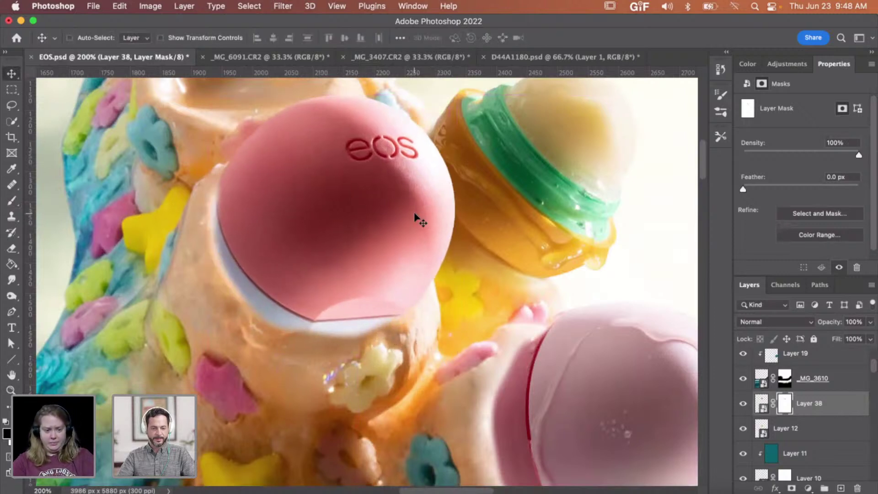
key("Down")
key("Left")
key("Left")
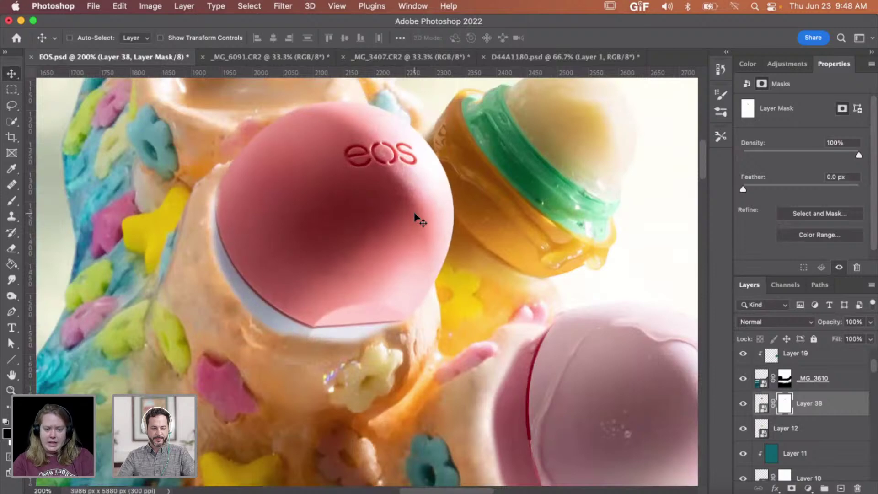
key("z")
left_click(439, 311, "alt")
left_click(438, 311, "alt")
left_click(439, 311, "alt")
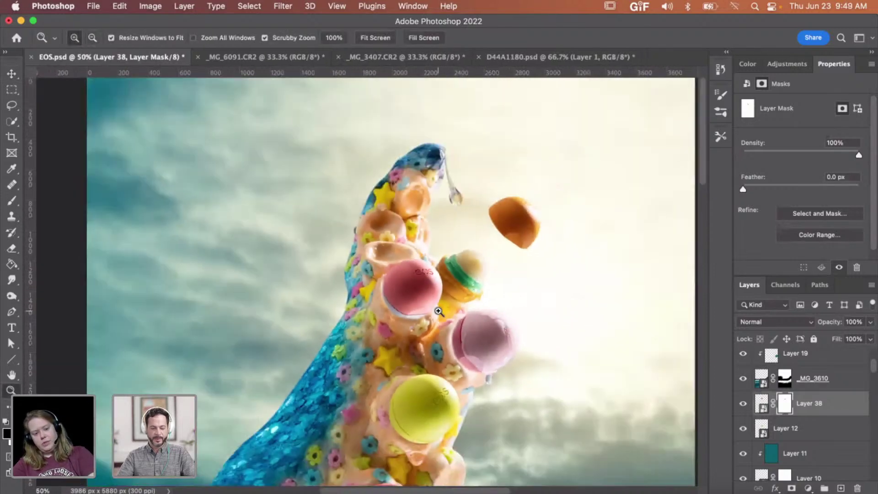
left_click(438, 309)
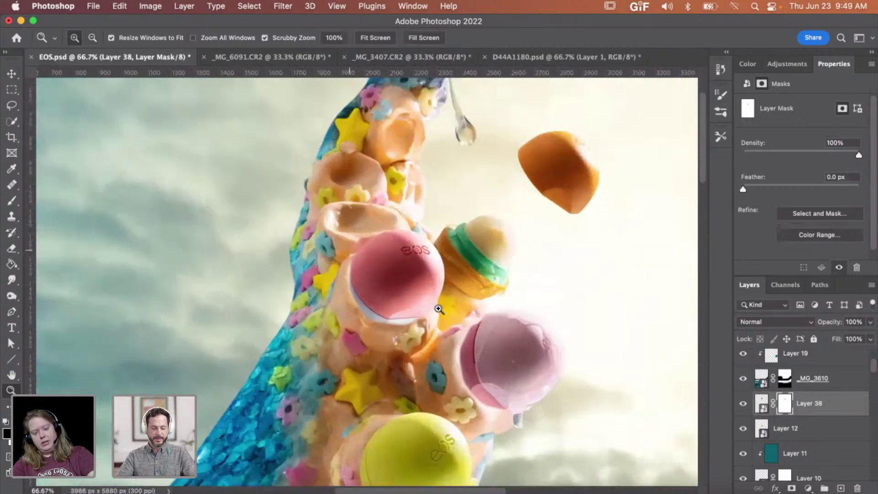
Step: Scale the pink ball down slightly in its sucker and compare its size with the other balls along the tentacle
left_click(438, 309)
key("super+t")
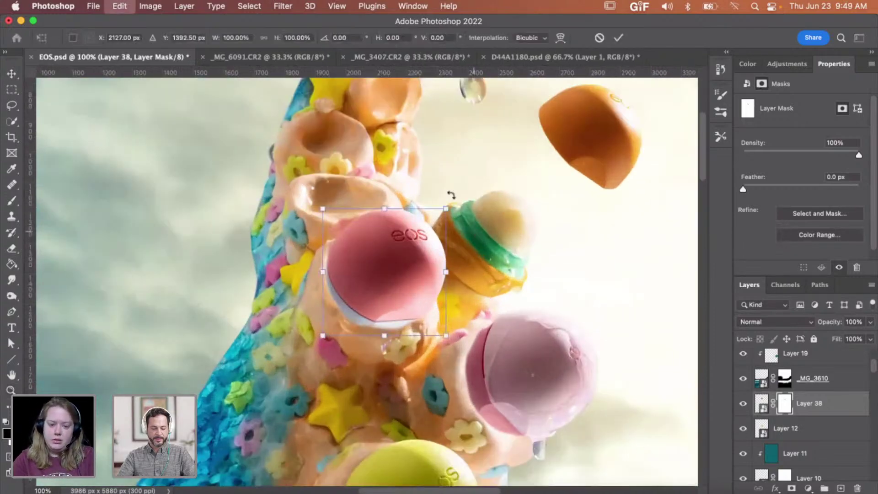
left_click_drag(446, 208, 443, 211)
key("Return")
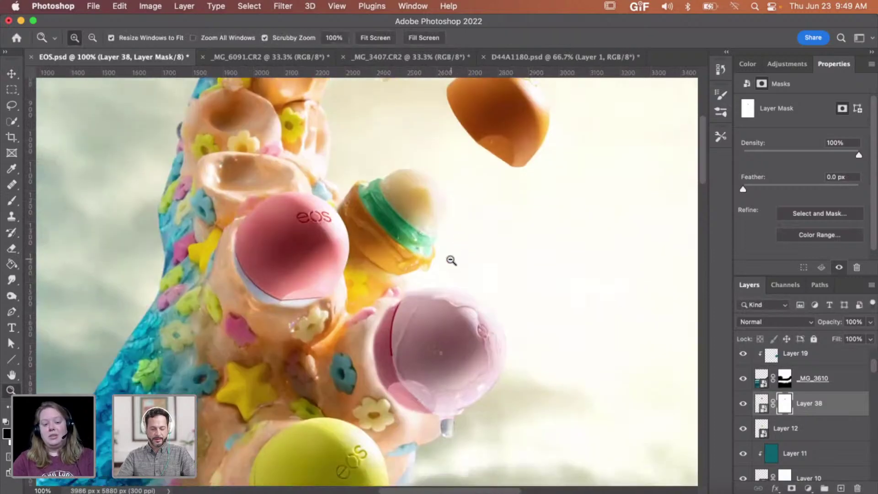
left_click(441, 280, "alt")
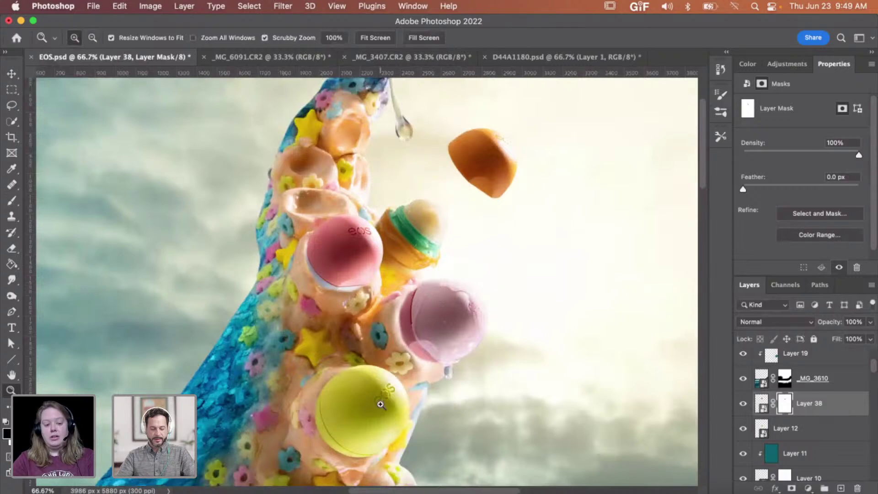
scroll(392, 355, "down", 3)
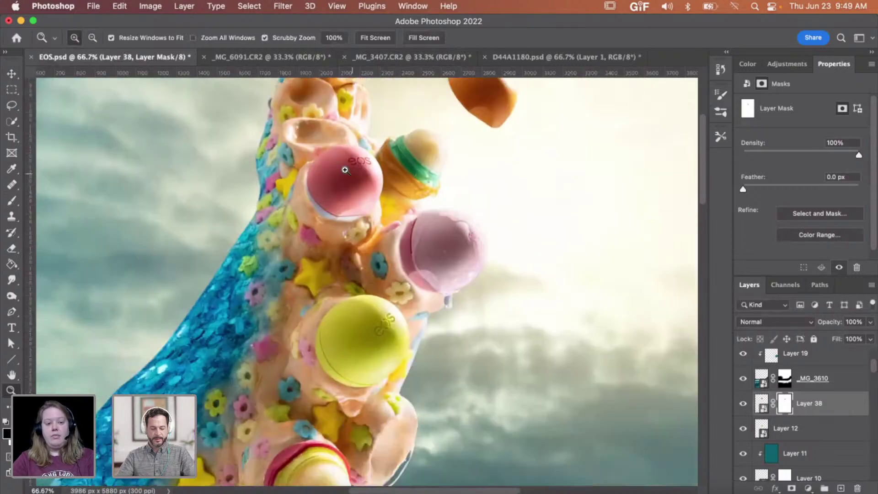
left_click(400, 239, "alt")
scroll(408, 246, "down", 3)
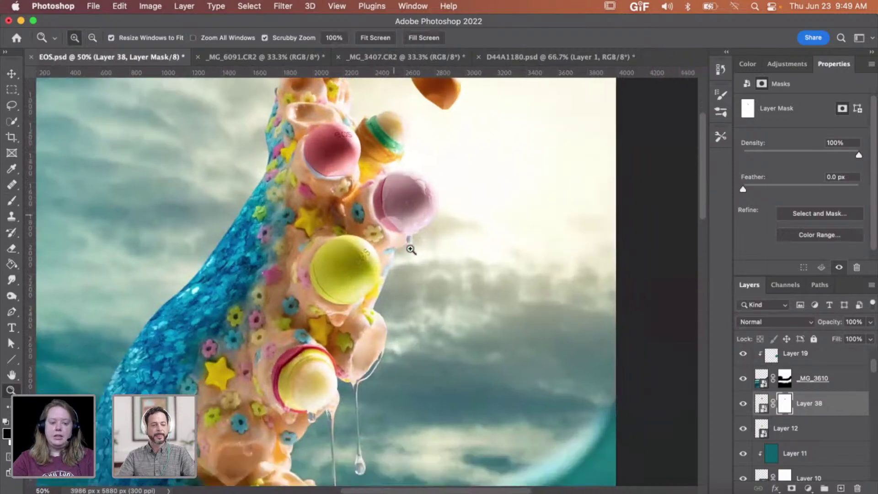
Step: Nudge the pink ball slightly upward within its sucker
left_click(408, 249)
left_click(281, 252)
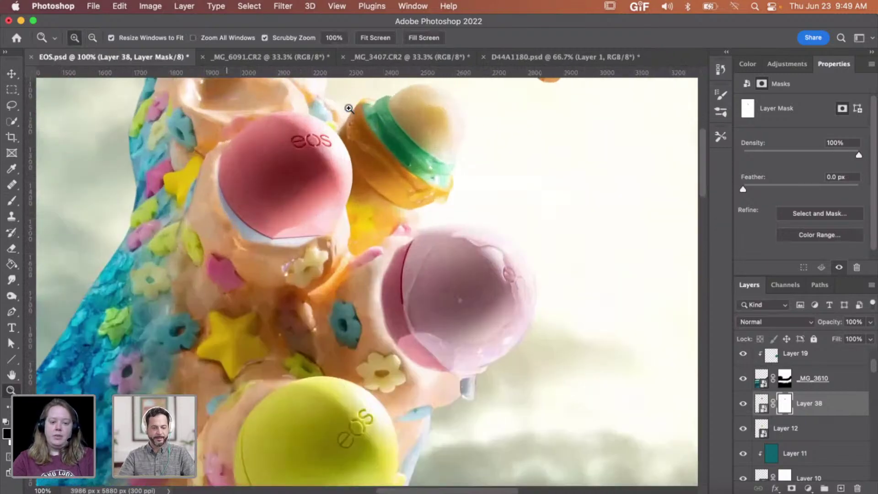
left_click(284, 251)
key("shift+Up")
key("shift+Right")
key("shift+Up")
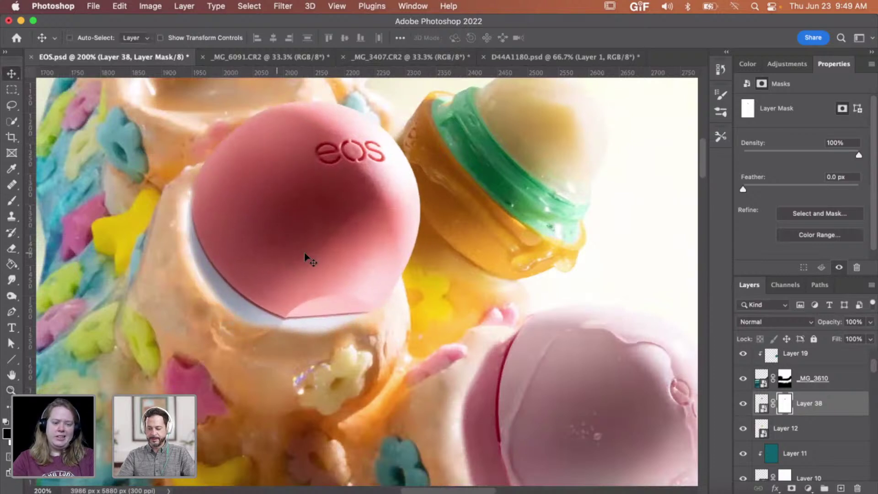
key("Up")
key("Up")
key("Left")
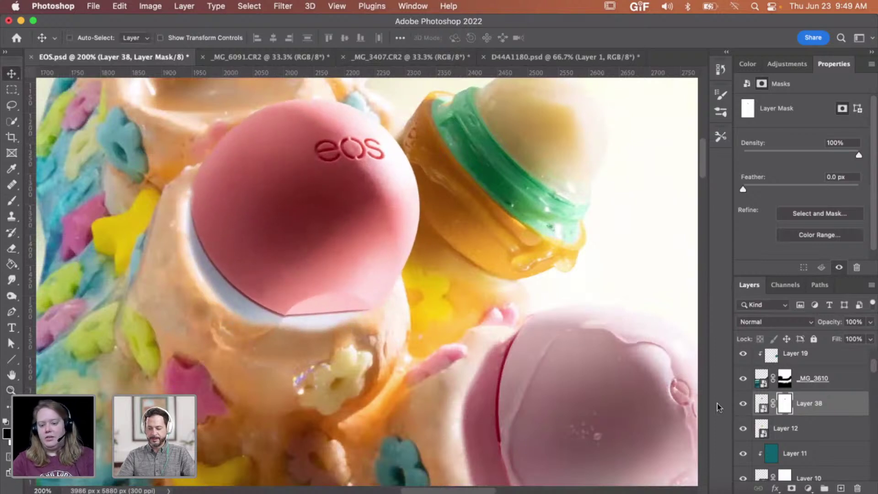
Step: Hide the pink ball's layer to examine the empty sucker's rim, and show the layer again
key("z")
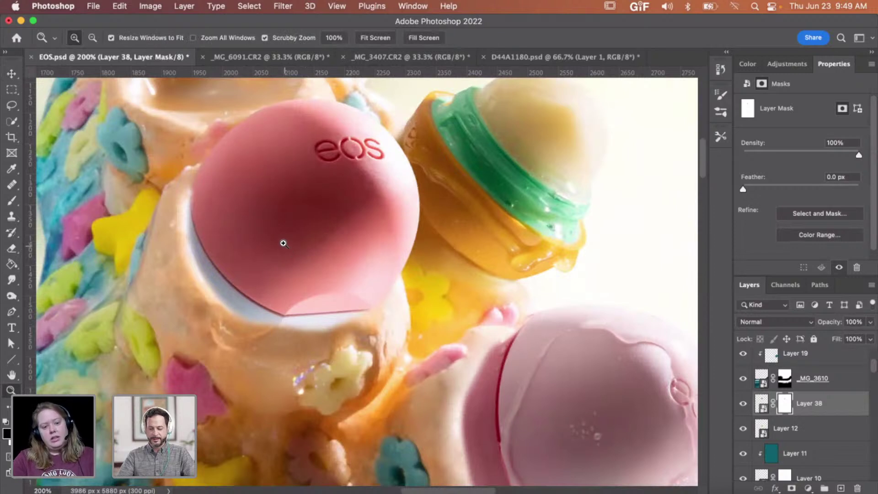
left_click(744, 405)
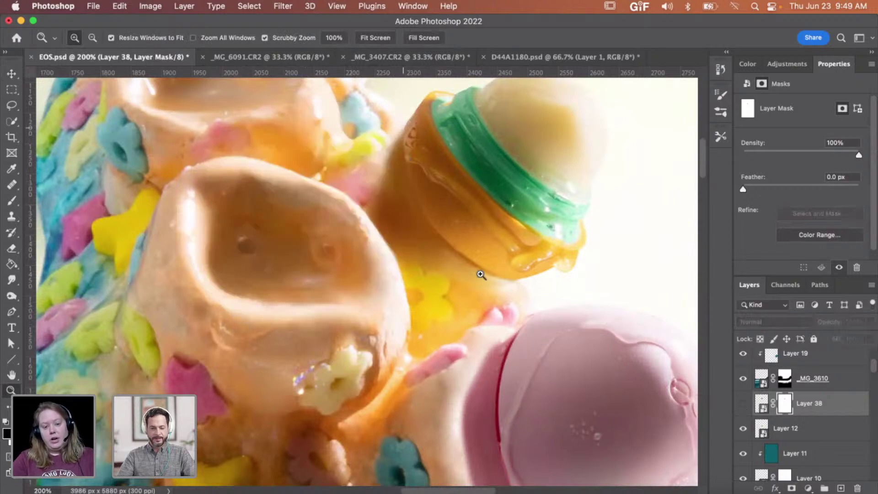
left_click(744, 404)
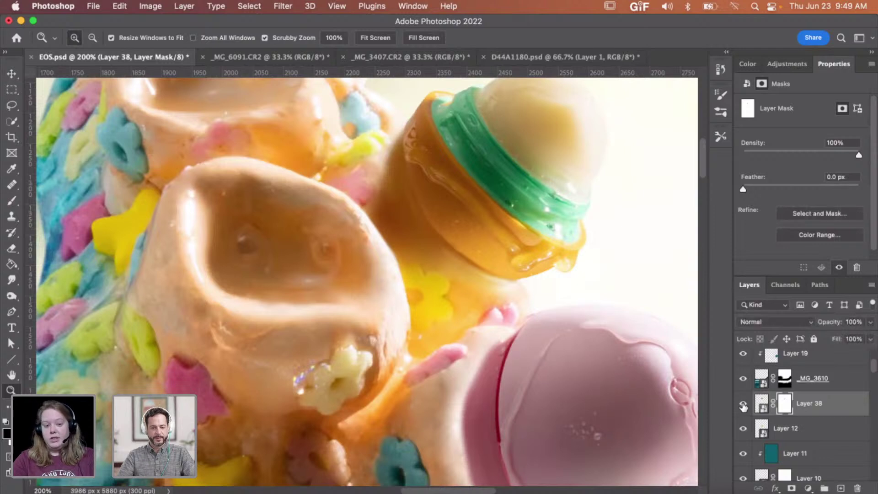
Step: Paint black on the pink ball's mask along the sucker's front rim with a 50 px brush at 85% hardness
left_click(225, 241)
key("b")
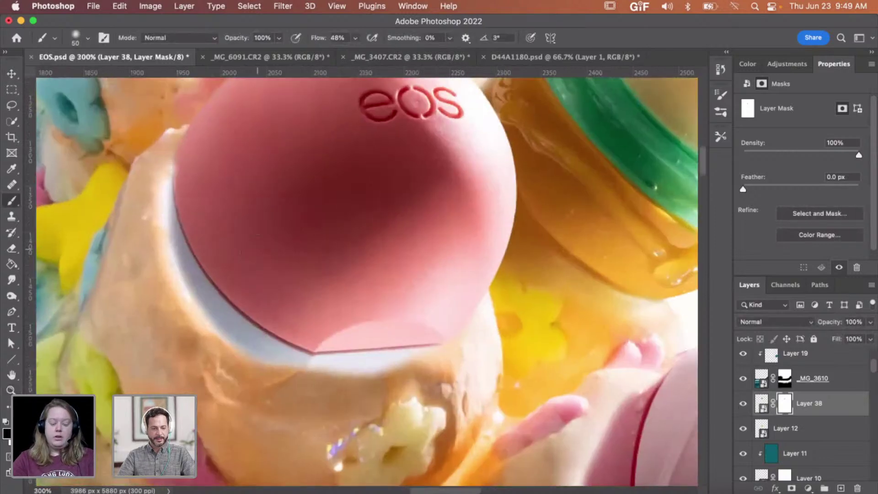
right_click(267, 284)
left_click(382, 330)
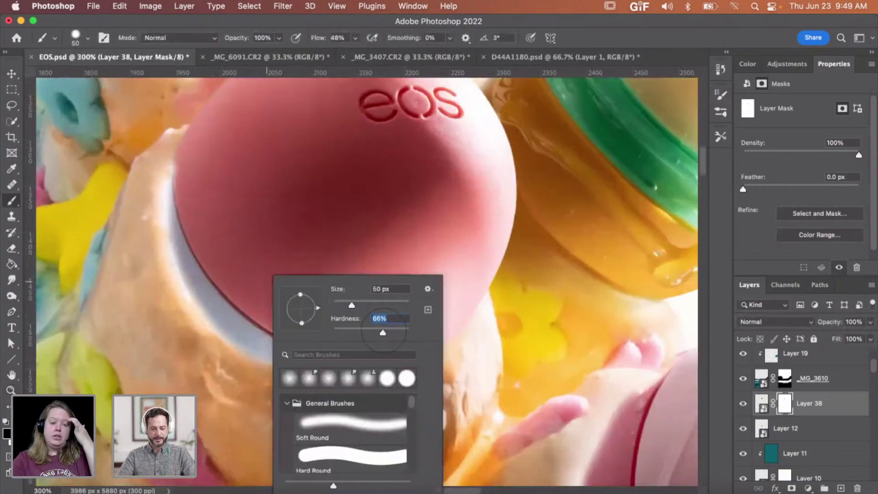
left_click_drag(144, 231, 144, 199)
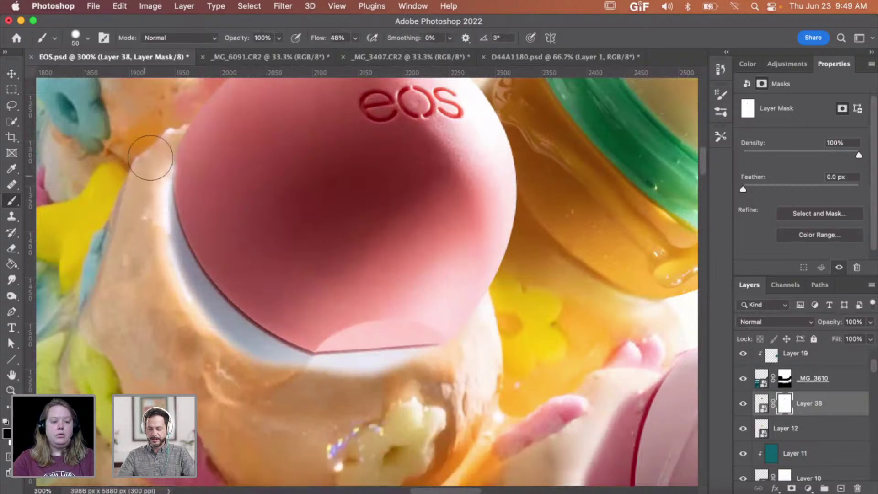
right_click(188, 194)
left_click(317, 245)
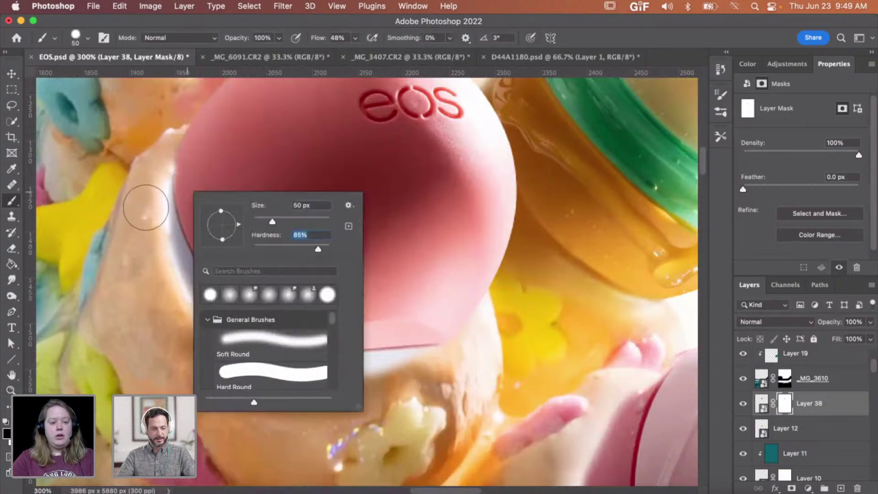
left_click(144, 183)
mouse_move(137, 202)
left_mouse_down()
mouse_move(140, 233)
mouse_move(180, 306)
mouse_move(206, 336)
mouse_move(245, 337)
mouse_move(208, 340)
mouse_move(288, 381)
mouse_move(354, 387)
mouse_move(373, 378)
mouse_move(270, 379)
mouse_move(352, 380)
mouse_move(483, 340)
mouse_move(421, 367)
mouse_move(287, 372)
mouse_move(254, 363)
mouse_move(212, 341)
mouse_move(181, 302)
mouse_move(154, 243)
mouse_move(149, 168)
left_mouse_up()
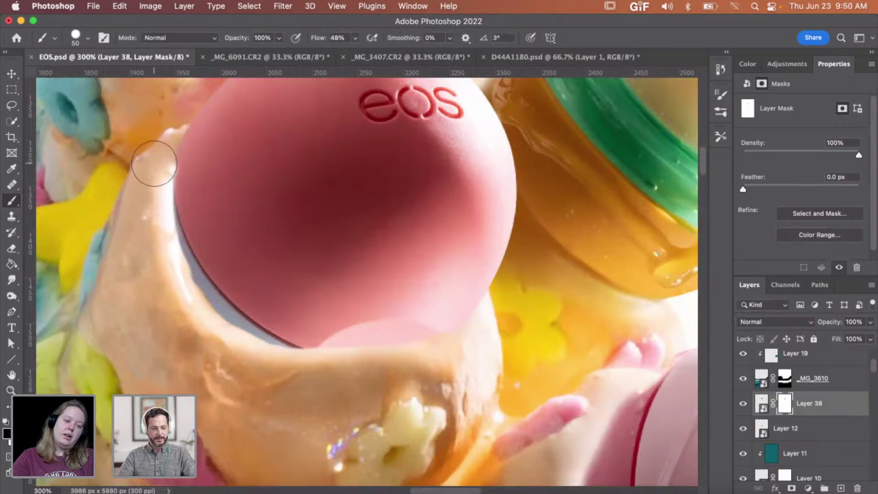
Step: Paint white on the mask to restore the ball's left edge, and check the fit from farther out
key("x")
mouse_move(197, 186)
left_mouse_down()
mouse_move(191, 162)
mouse_move(202, 147)
left_mouse_up()
left_click_drag(190, 181, 200, 163)
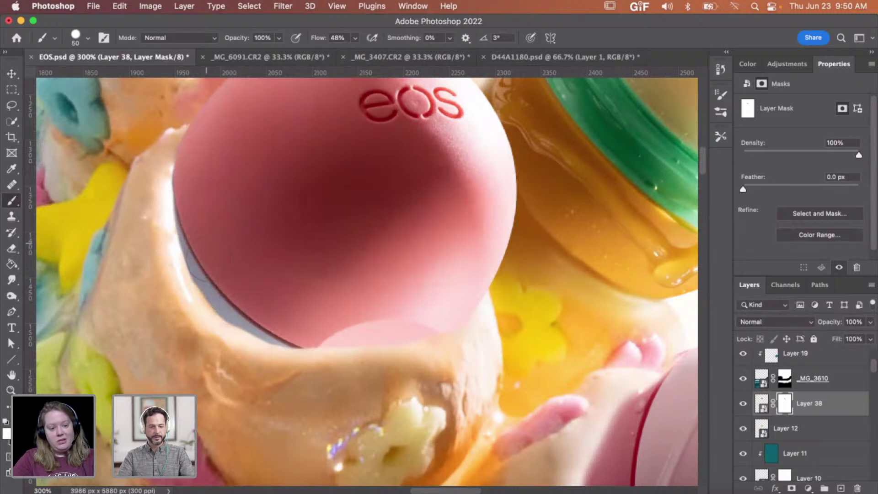
key("z")
left_click(393, 294, "alt")
left_click(394, 295, "alt")
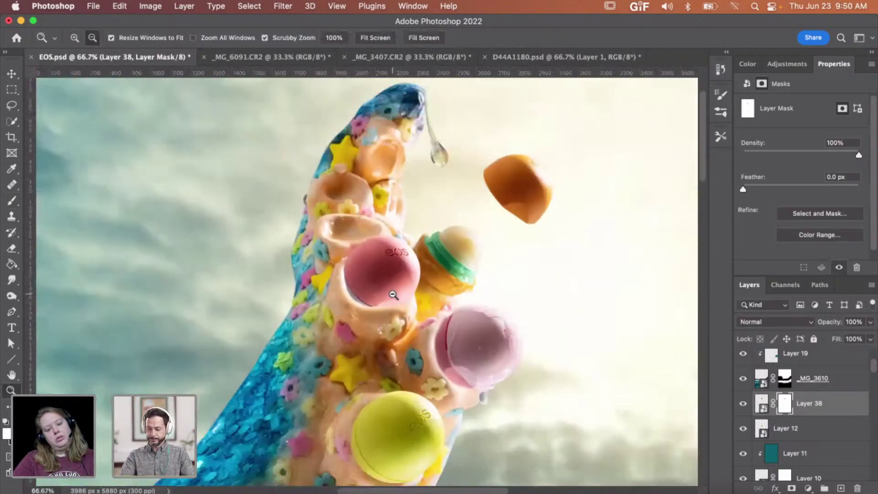
Step: Refine the mask along the ball's lower-left rim and move the ball slightly down and left, deeper into the sucker
left_click(386, 300)
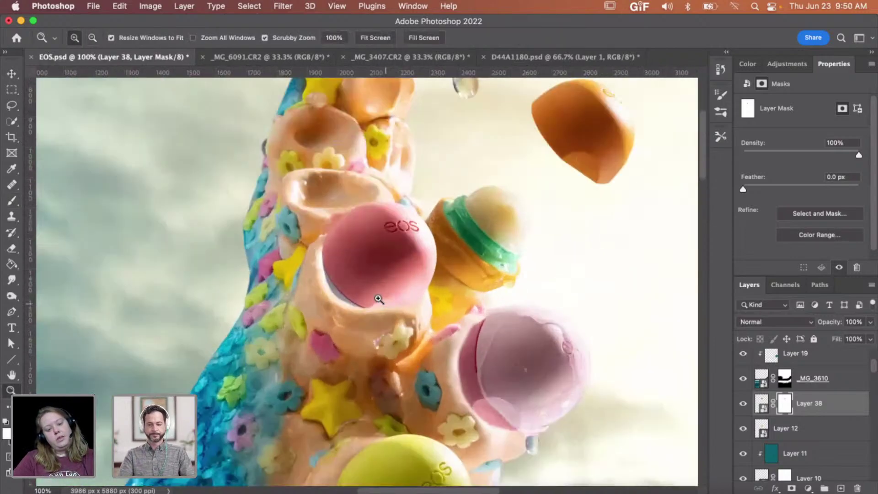
left_click(378, 299)
key("b")
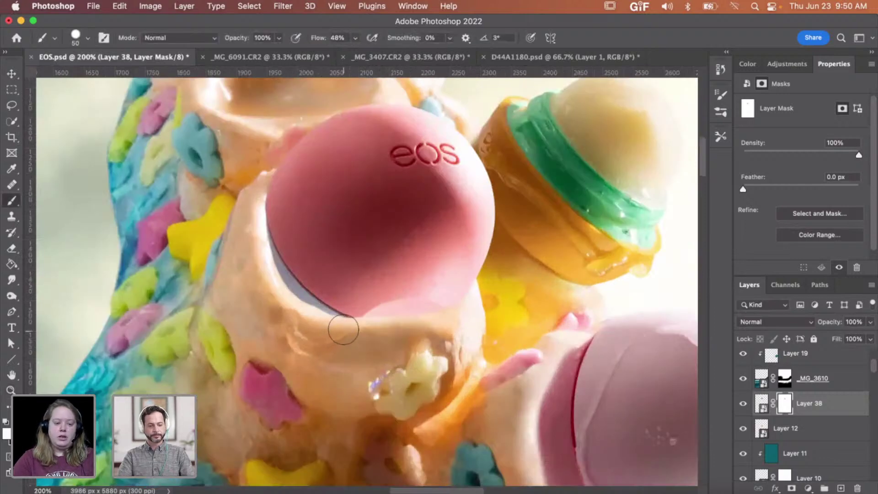
mouse_move(344, 330)
left_mouse_down()
mouse_move(289, 293)
mouse_move(253, 225)
left_mouse_up()
key("v")
left_click_drag(466, 214, 451, 224)
scroll(448, 238, "down", 5)
key("z")
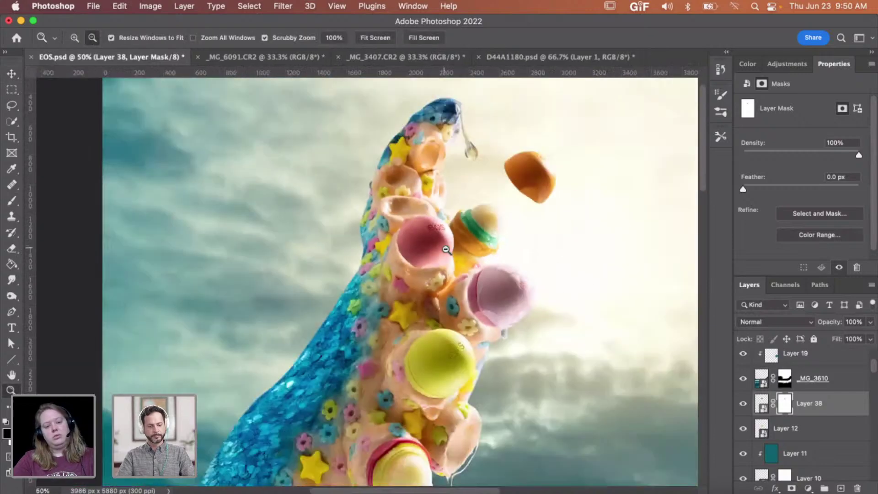
Step: Mask out the remaining dark edge where the ball's left and lower sides meet the sucker's rim
scroll(446, 247, "up", 4)
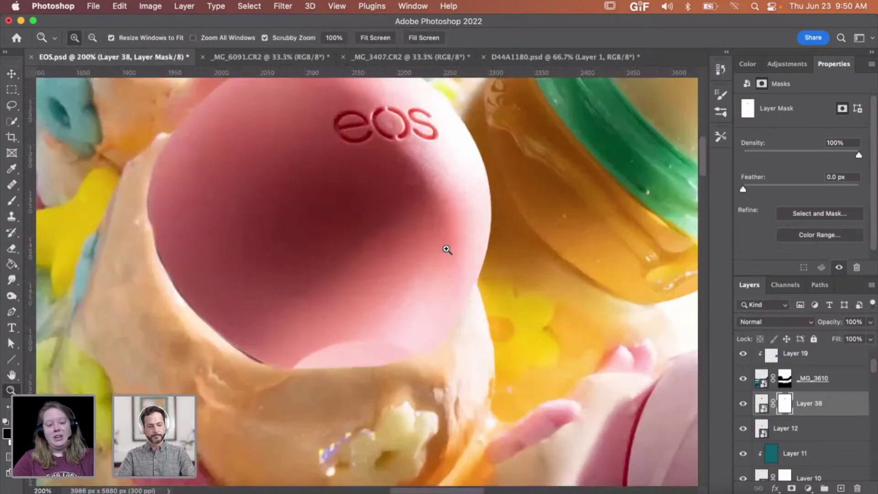
key("b")
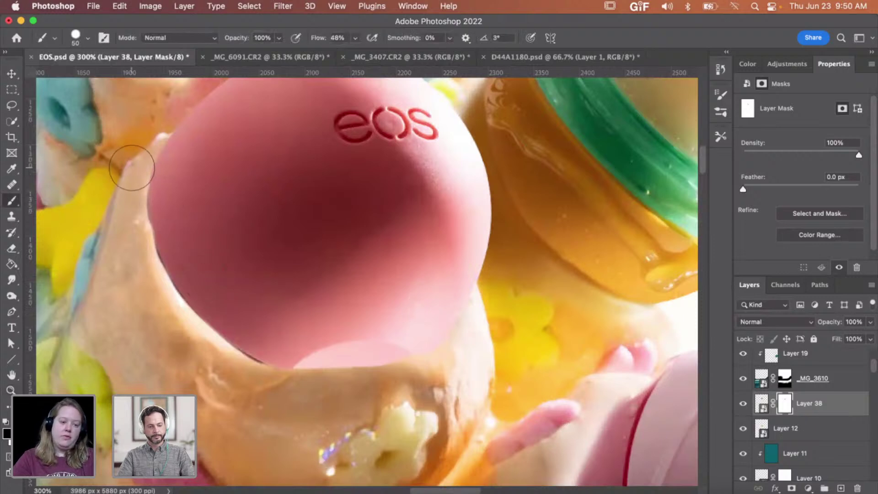
mouse_move(136, 159)
left_mouse_down()
mouse_move(133, 244)
mouse_move(151, 304)
mouse_move(134, 253)
mouse_move(179, 325)
mouse_move(275, 387)
mouse_move(263, 384)
mouse_move(234, 365)
mouse_move(317, 388)
mouse_move(455, 350)
mouse_move(486, 326)
mouse_move(418, 375)
mouse_move(317, 388)
mouse_move(355, 380)
mouse_move(249, 367)
mouse_move(207, 348)
mouse_move(358, 404)
mouse_move(309, 380)
mouse_move(436, 364)
mouse_move(484, 323)
mouse_move(433, 361)
mouse_move(300, 343)
mouse_move(303, 350)
mouse_move(183, 258)
mouse_move(142, 268)
mouse_move(132, 232)
mouse_move(147, 281)
left_mouse_up()
key("z")
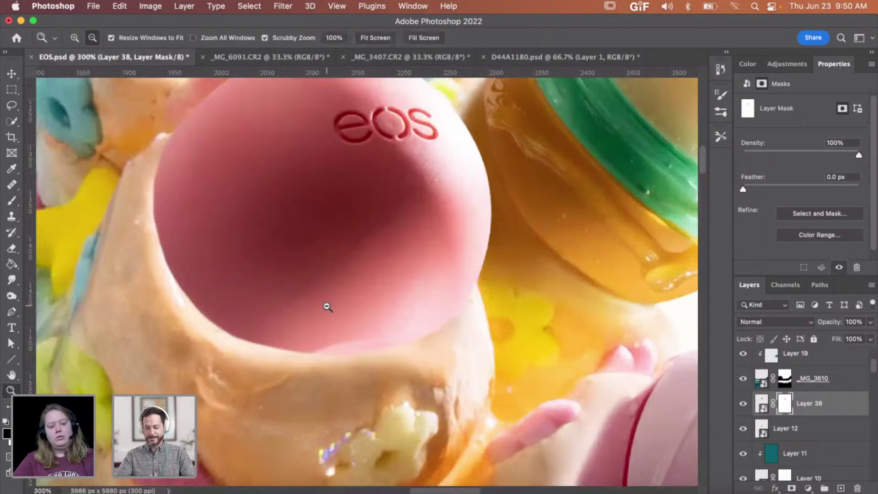
left_click(327, 306, "alt")
left_click(411, 389, "alt")
Step: Unlink the pink ball from its layer mask and rotate the ball alone to -11.83°
left_click(340, 264)
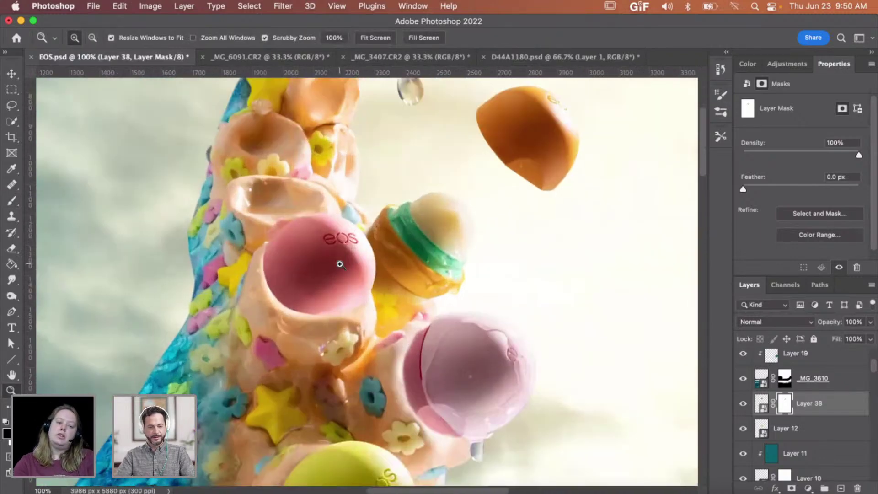
left_click(340, 264)
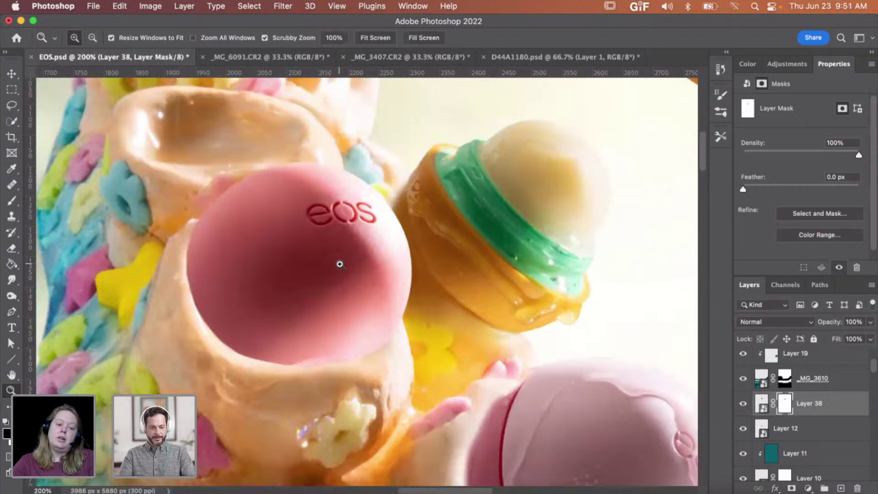
left_click(762, 403)
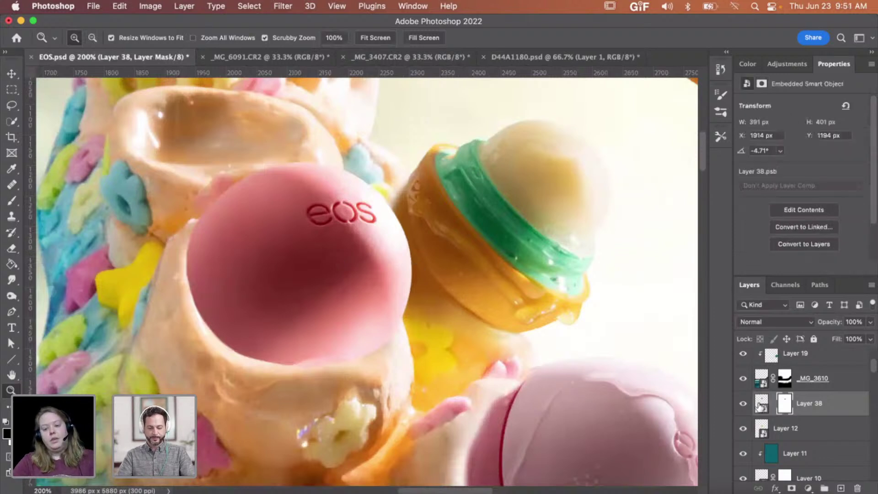
key("super+t")
left_click_drag(517, 252, 509, 226)
key("Return")
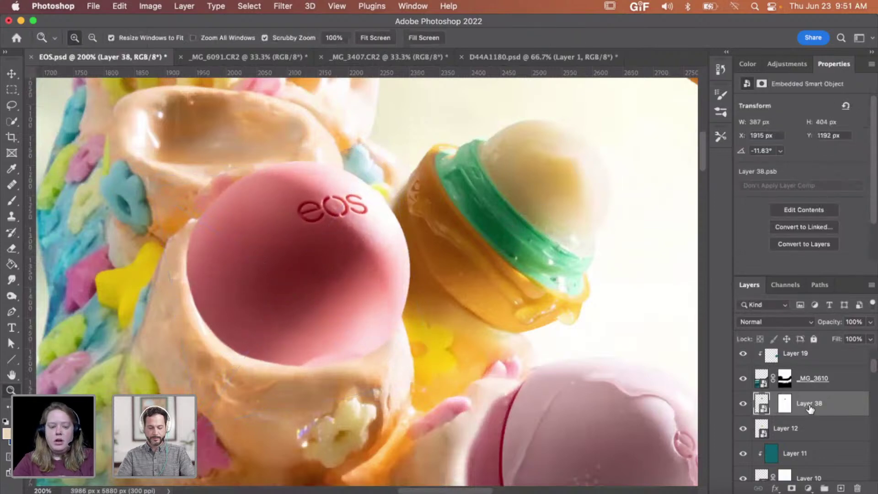
Step: Nudge the unlinked pink ball 2 px right and 3 px down behind its mask
key("v")
key("Right")
key("Right")
key("Down")
key("Down")
key("Down")
key("Down")
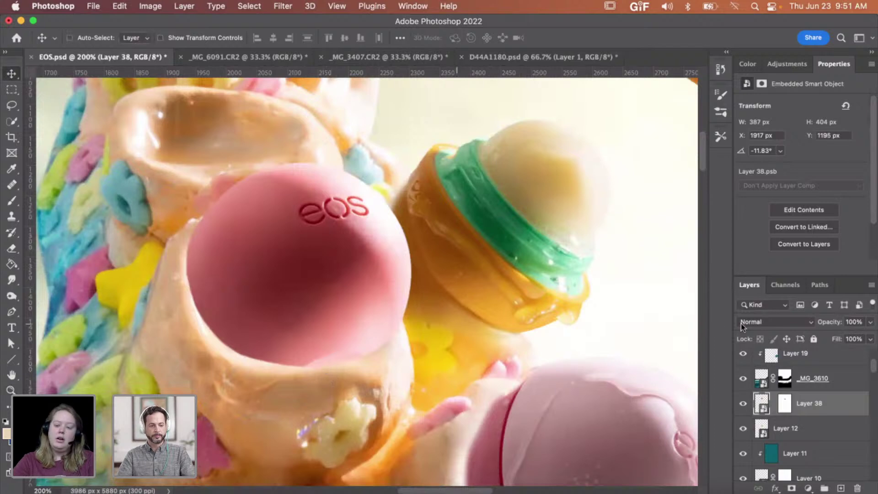
Step: Add a new blank layer above Layer 12, directly beneath the pink ball's layer
left_click(804, 427)
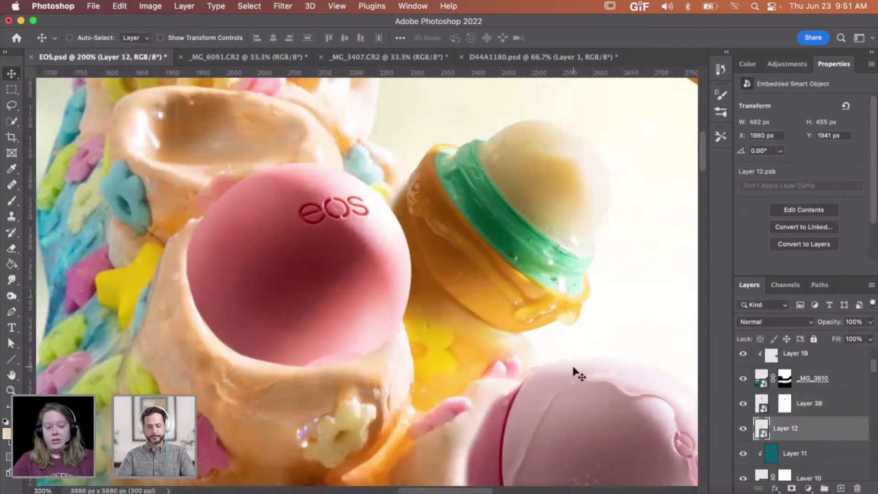
scroll(575, 372, "down", 1)
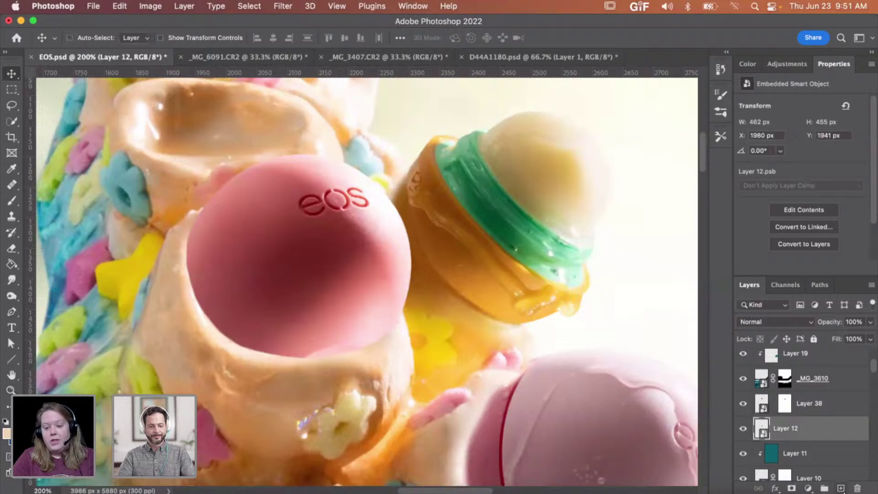
scroll(451, 272, "down", 6)
key("z")
left_click(452, 270, "alt")
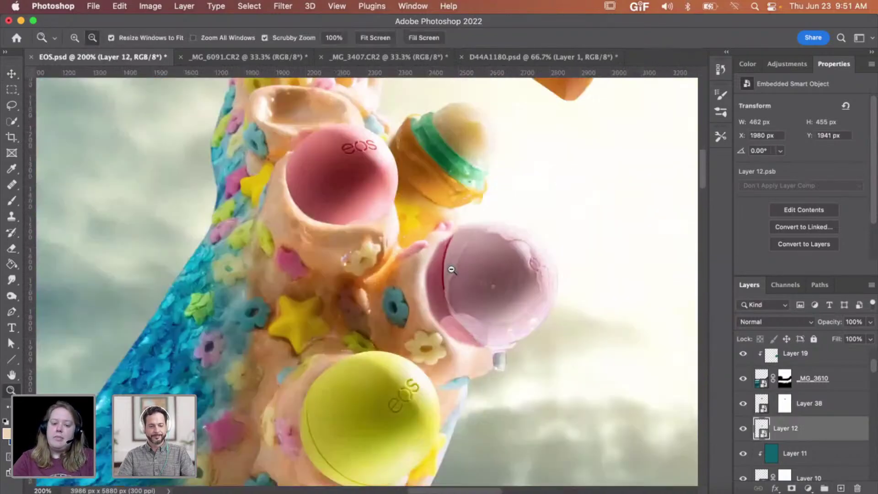
left_click(451, 270, "alt")
left_click(451, 270, "alt")
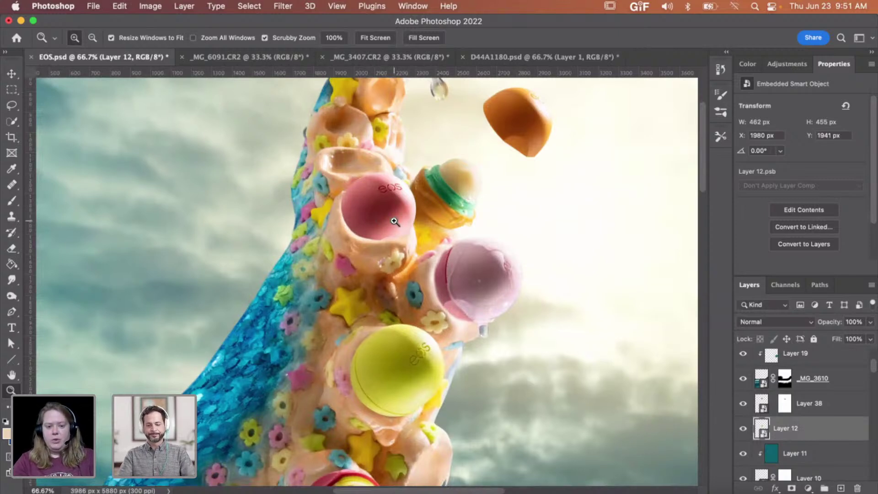
left_click(376, 202)
left_click(366, 193)
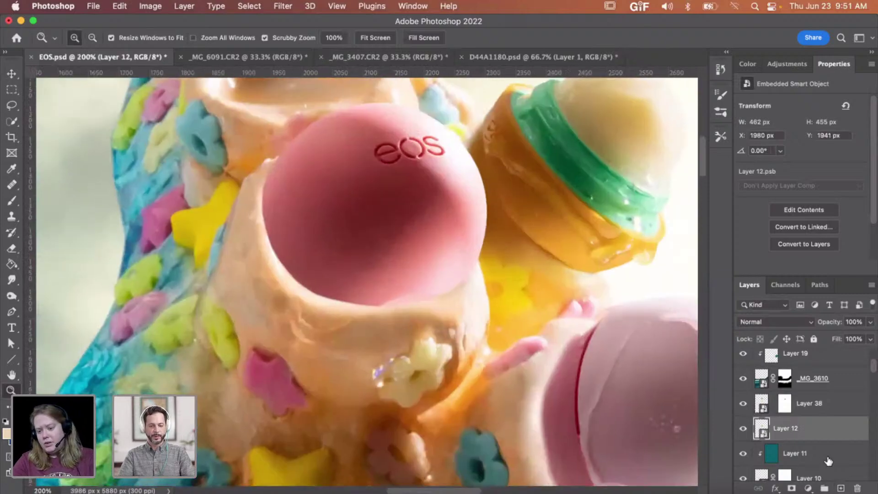
left_click(842, 489)
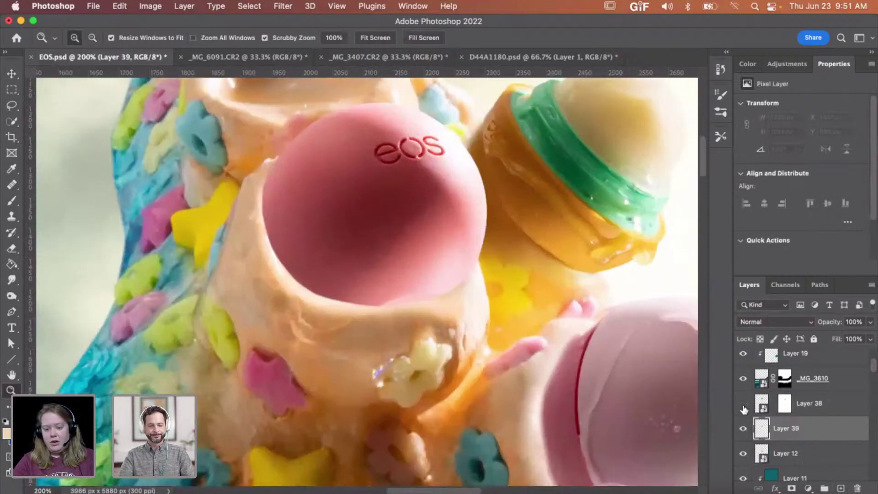
Step: Group the pink ball's layer together with the blank Layer 39 beneath it and expand the group
left_click(743, 405)
left_click(743, 404)
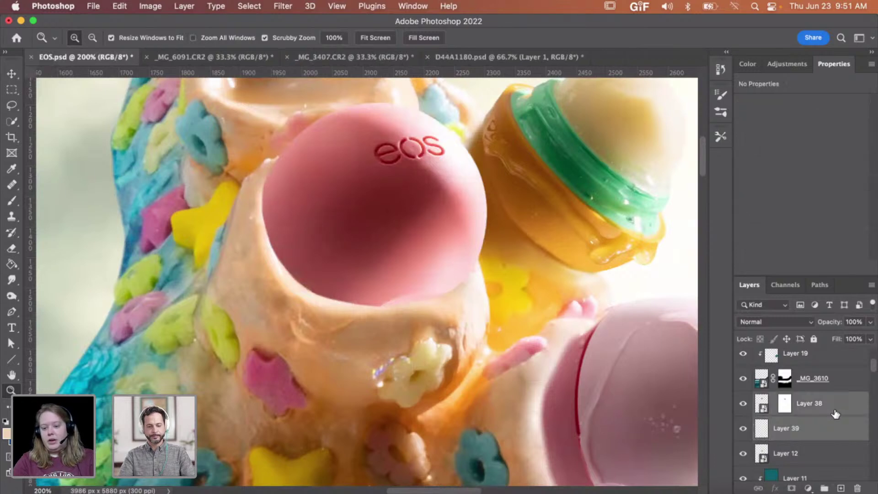
left_click(829, 412, "shift")
key("super+g")
left_click(758, 398)
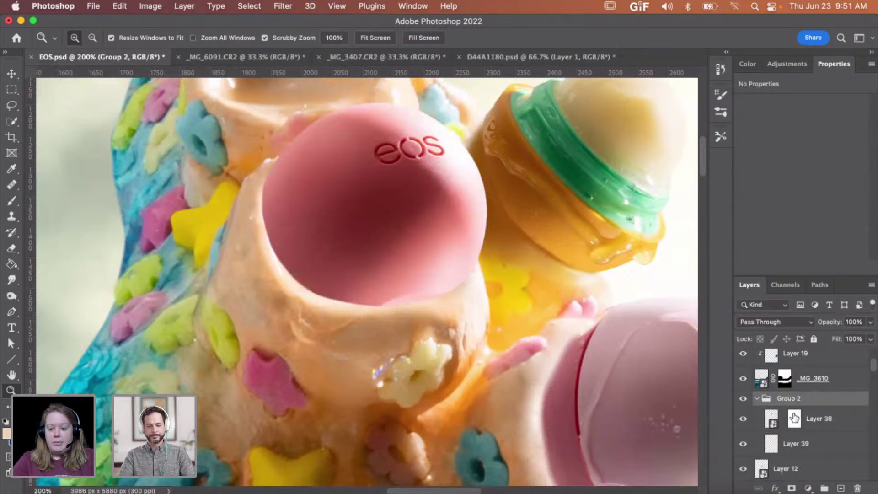
Step: Paint a dark-red shadow sampled from the ball onto Layer 39 around its lower-left side, using a brush with 0% hardness
left_click(775, 443)
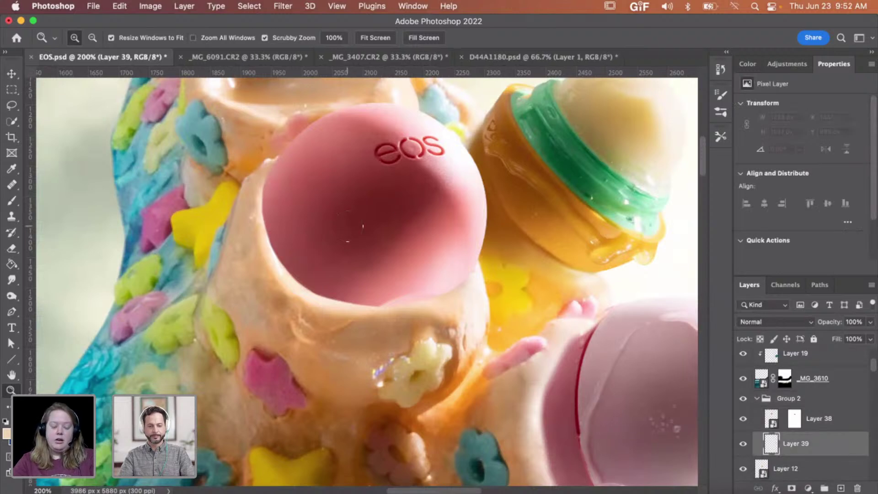
key("b")
right_click(348, 226)
left_click_drag(427, 284, 369, 278)
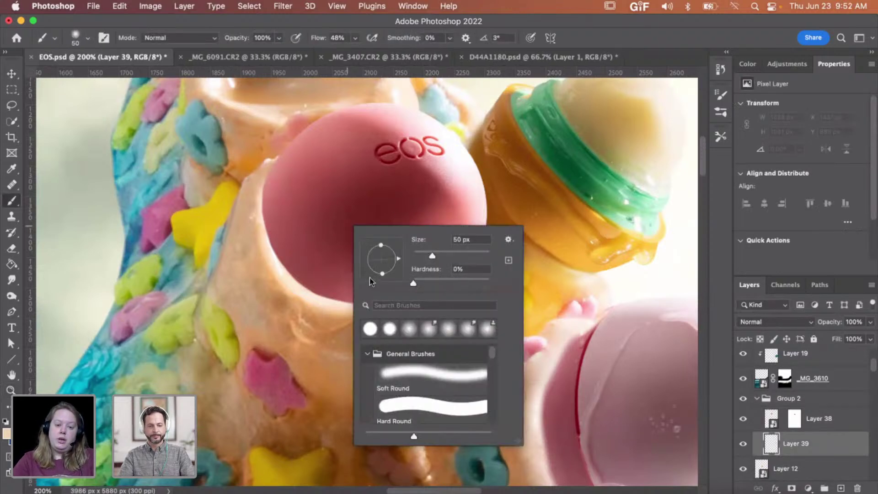
key("Return")
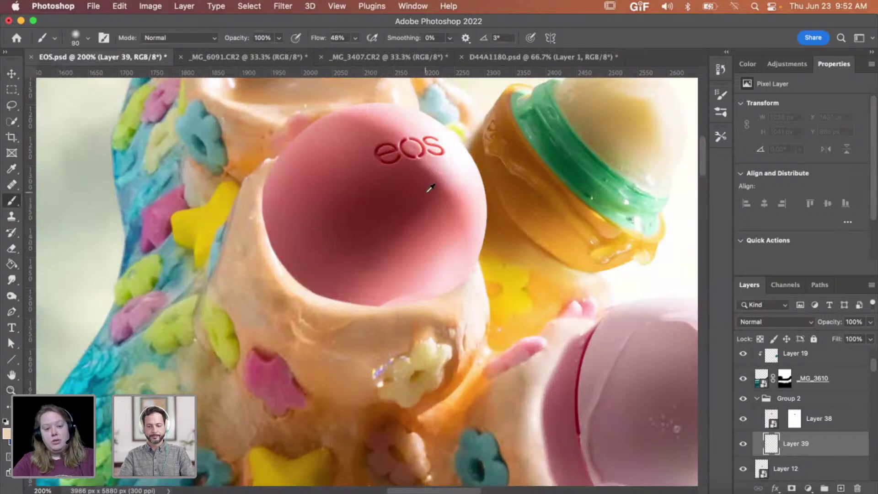
left_click_drag(314, 281, 300, 288)
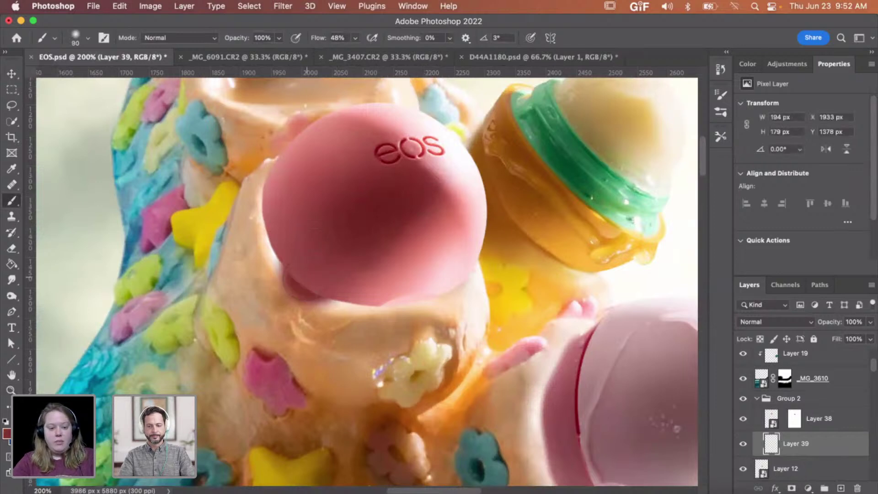
mouse_move(283, 258)
left_mouse_down()
mouse_move(277, 240)
mouse_move(243, 315)
mouse_move(302, 311)
mouse_move(330, 293)
mouse_move(324, 259)
mouse_move(306, 249)
mouse_move(320, 234)
left_mouse_up()
key("bracketright")
key("bracketright")
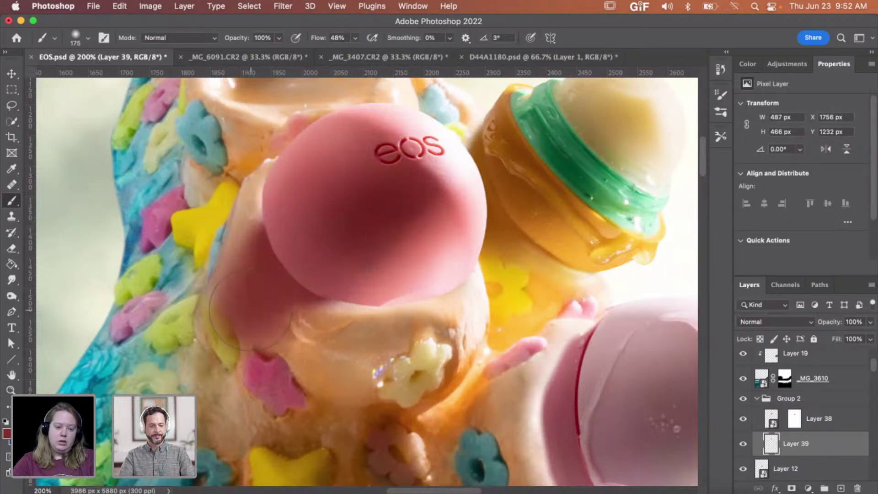
Step: Set the blend mode of the shadow on Layer 39 to Multiply
key("v")
left_click(778, 322)
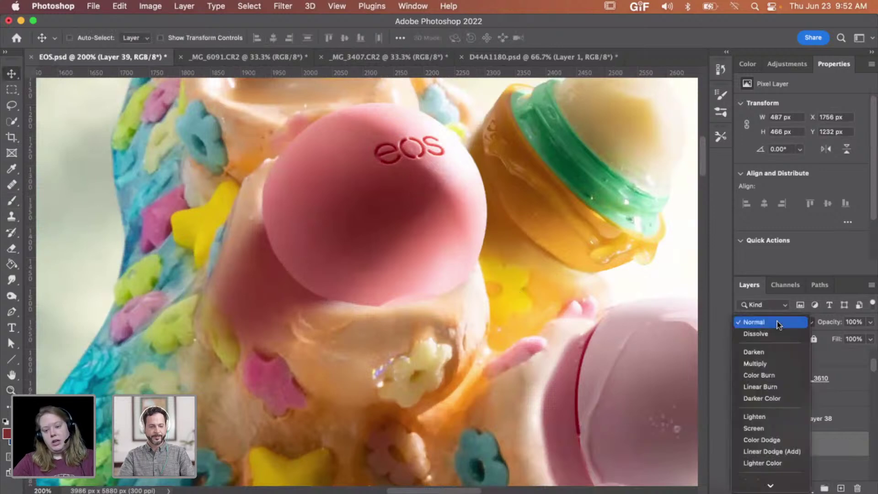
left_click(772, 362)
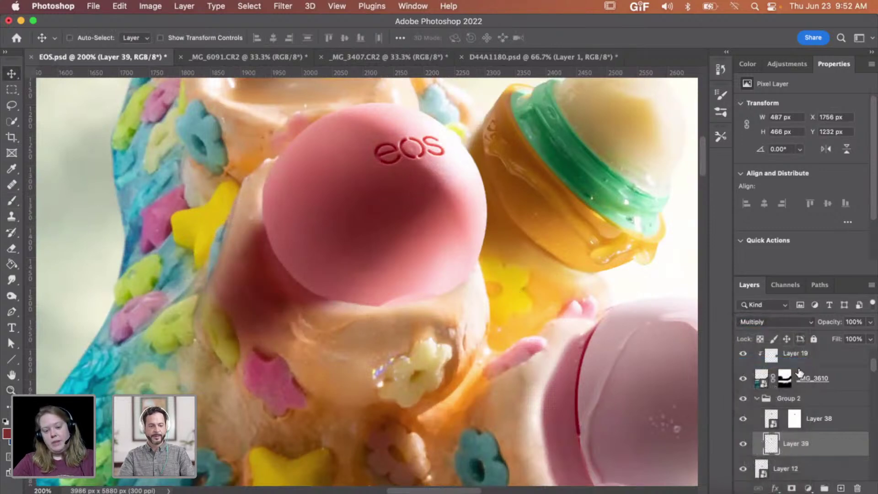
Step: Add a layer mask to Layer 39 and soften the shadow's outer edge with a large soft black brush
left_click(792, 489)
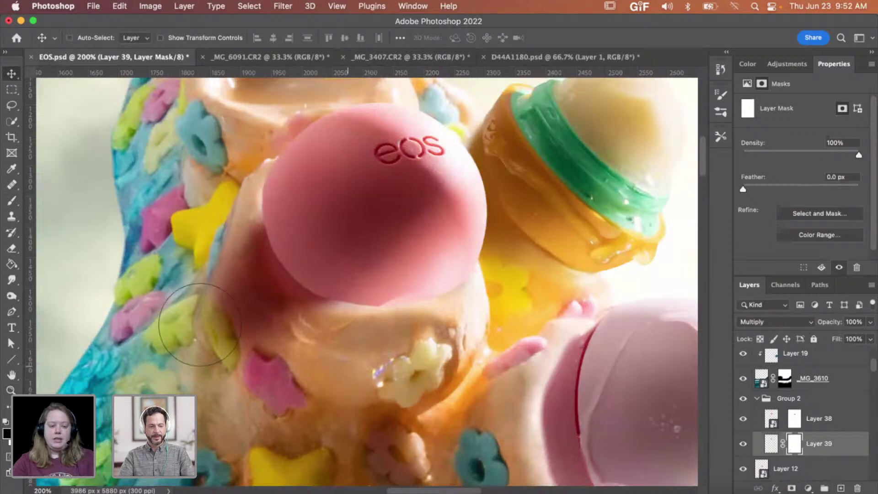
key("b")
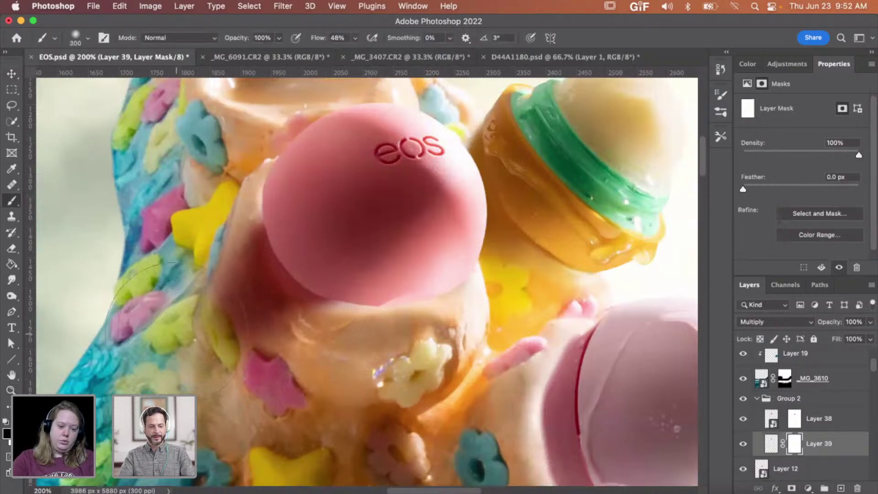
key("bracketright")
key("bracketright")
key("bracketleft")
key("bracketleft")
key("bracketleft")
key("bracketleft")
key("bracketleft")
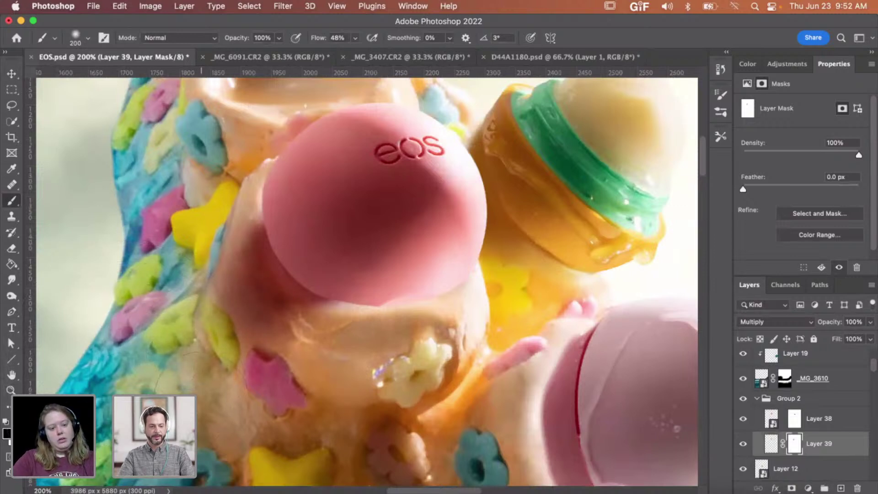
Step: Mask the shadow off the sucker's rim along the ball's lower-left edge with a 50 px soft black brush
key("super+space")
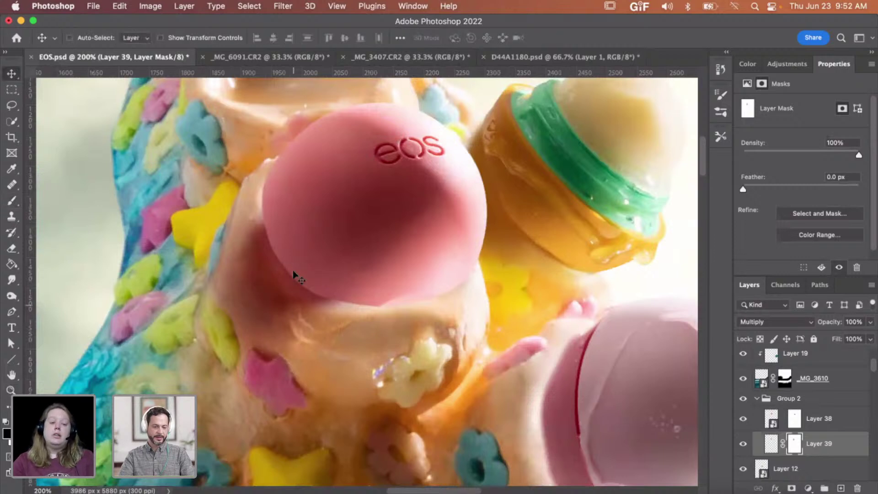
left_click(293, 267)
scroll(299, 270, "up", 2)
scroll(300, 269, "up", 1)
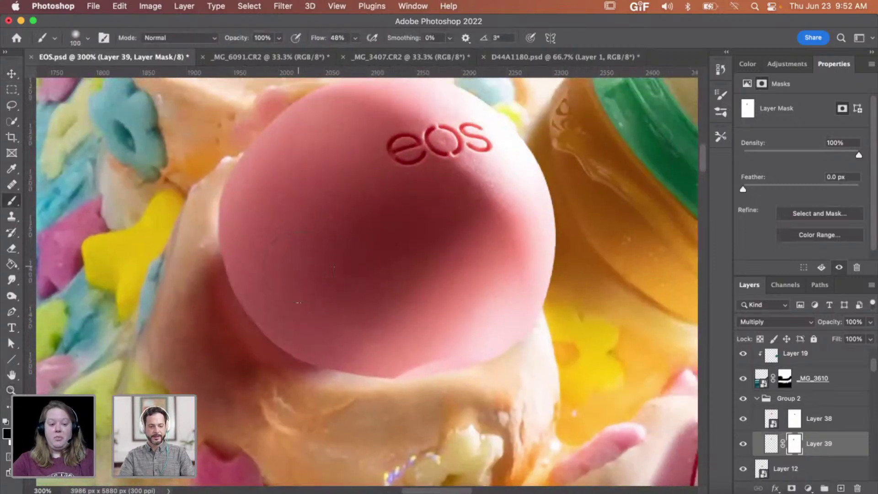
scroll(296, 266, "right", 2)
scroll(296, 267, "up", 1)
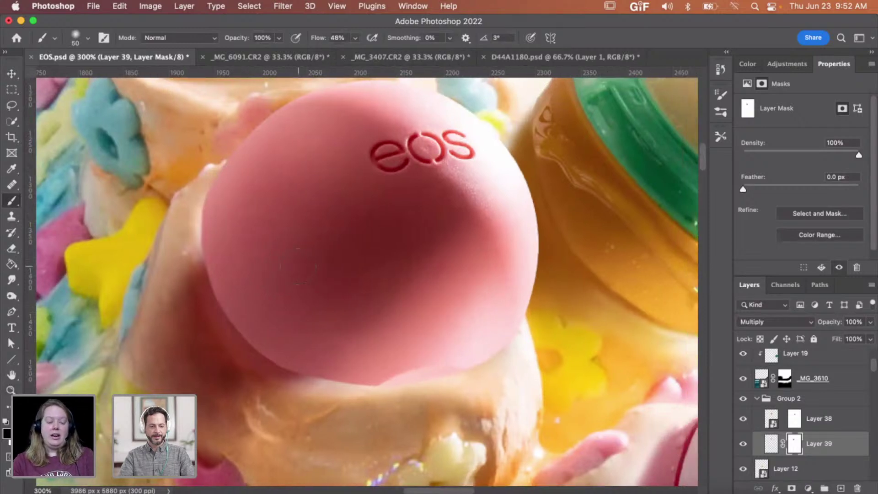
scroll(298, 266, "down", 3)
scroll(297, 265, "right", 1)
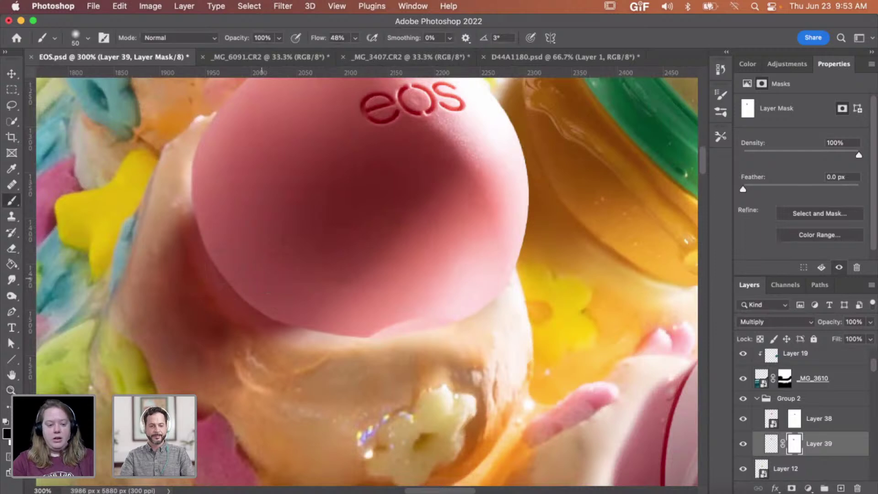
mouse_move(258, 314)
left_mouse_down()
mouse_move(213, 272)
mouse_move(216, 237)
mouse_move(197, 236)
mouse_move(195, 219)
mouse_move(199, 228)
left_mouse_up()
left_click_drag(259, 305, 308, 323)
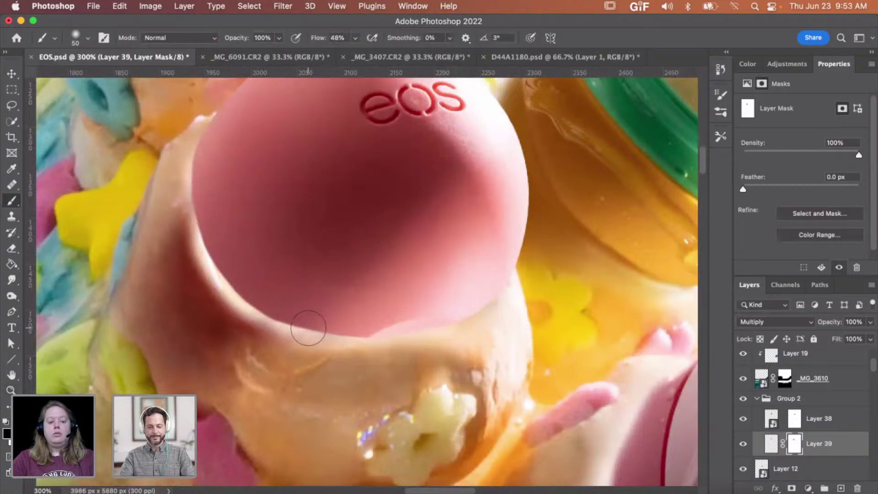
Step: Paint white on Layer 39's mask with a soft brush enlarged to 150 px to restore shadow along the rim beside the ball
key("x")
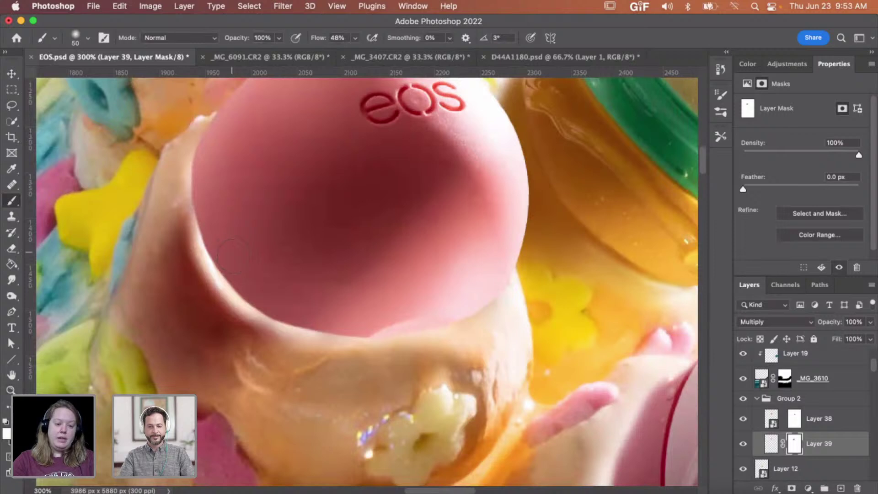
mouse_move(233, 255)
left_mouse_down()
mouse_move(224, 267)
mouse_move(238, 260)
mouse_move(223, 277)
mouse_move(247, 302)
mouse_move(264, 292)
mouse_move(242, 298)
mouse_move(228, 291)
mouse_move(209, 258)
mouse_move(211, 220)
mouse_move(226, 244)
mouse_move(209, 261)
mouse_move(204, 249)
mouse_move(231, 255)
left_mouse_up()
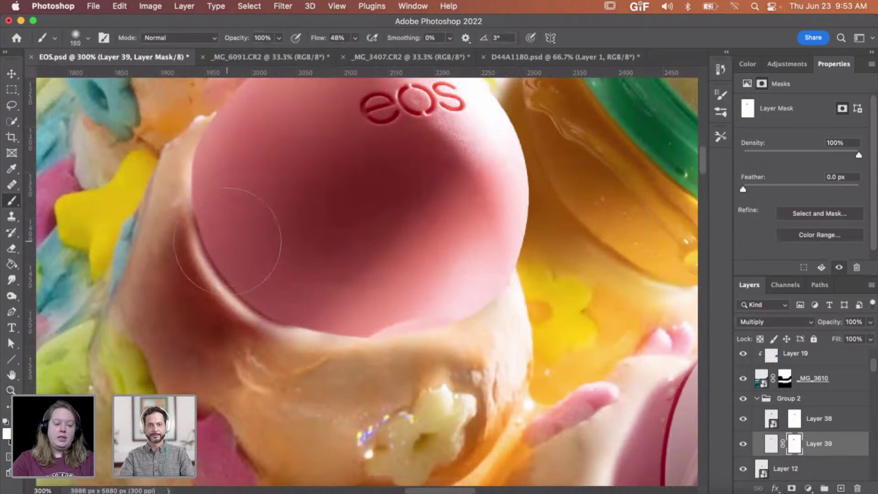
key("bracketright")
key("bracketright")
key("bracketright")
key("bracketright")
key("bracketright")
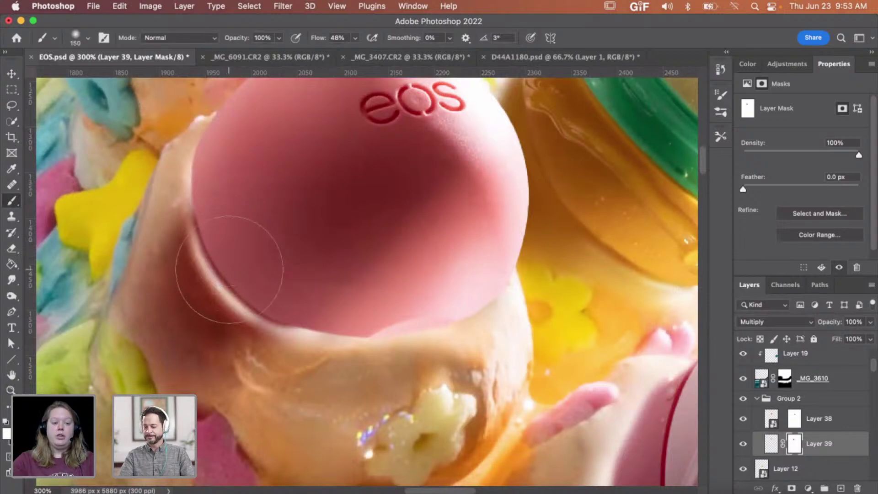
left_click_drag(223, 274, 251, 253)
Step: Try fading the last white mask stroke to about 62% opacity
key("super+shift+f")
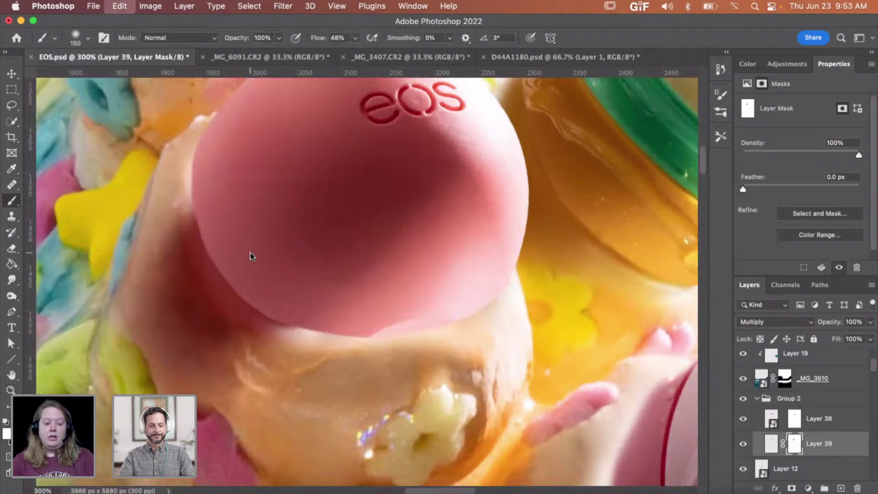
left_click_drag(730, 136, 728, 137)
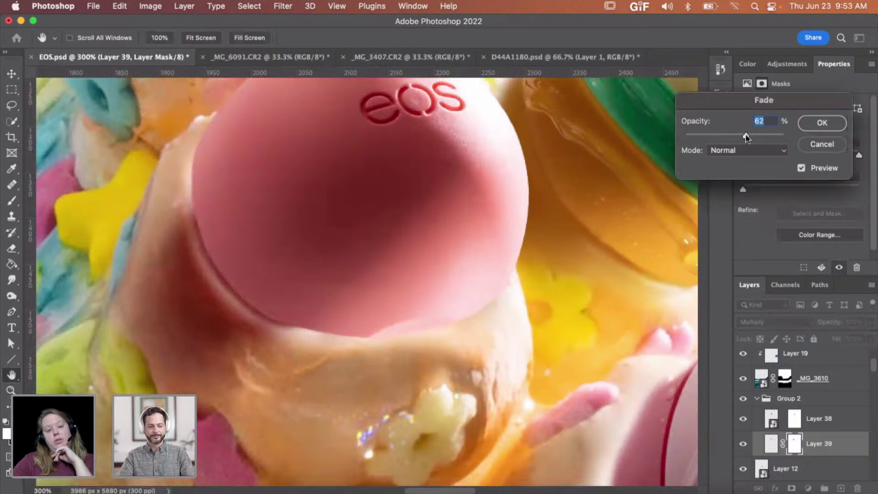
left_click(823, 123)
key("z")
left_click(236, 285, "alt")
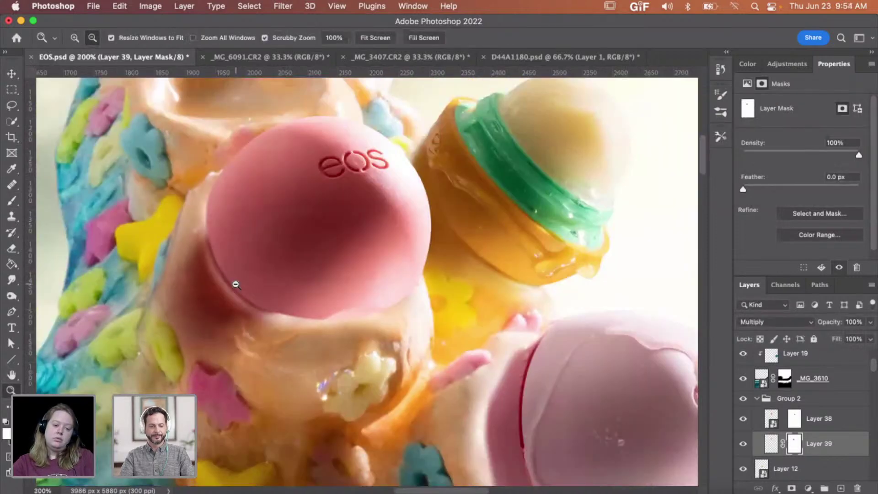
left_click(236, 285, "alt")
left_click(274, 283, "alt")
left_click(212, 295)
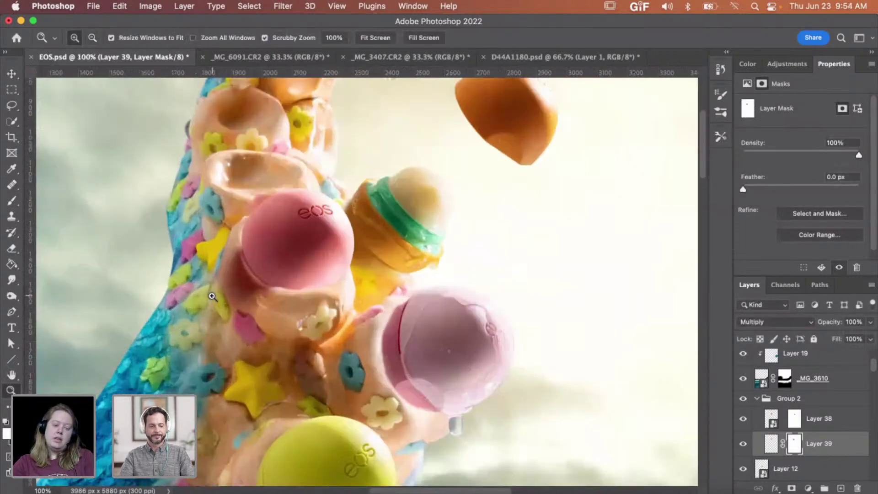
key("super+z")
Step: Fade the last white mask stroke to 78% opacity in Normal mode
key("super+shift+f")
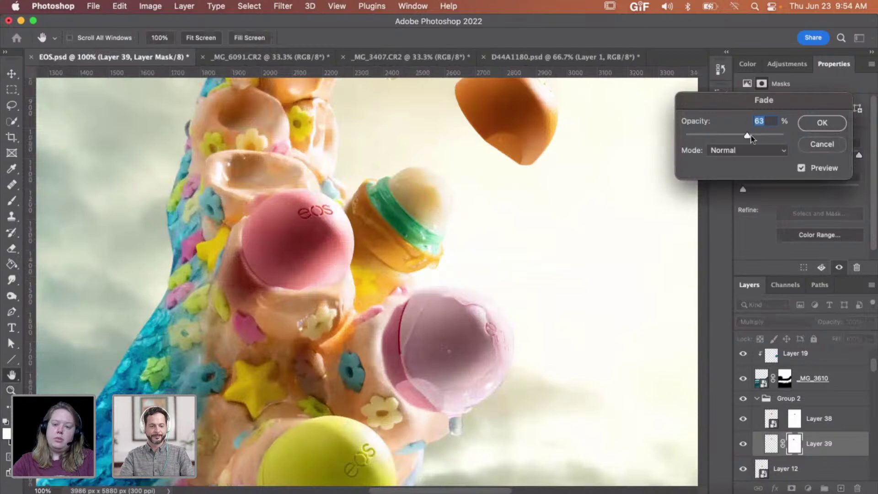
left_click_drag(752, 137, 756, 138)
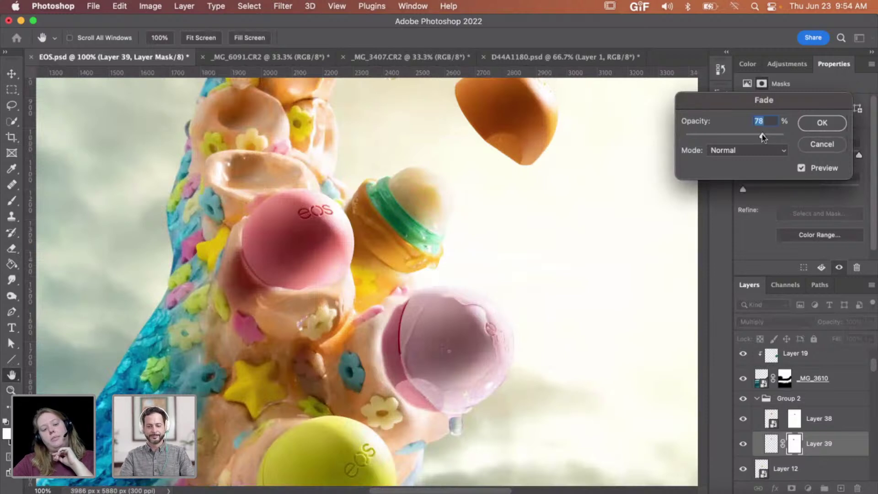
left_click(821, 122)
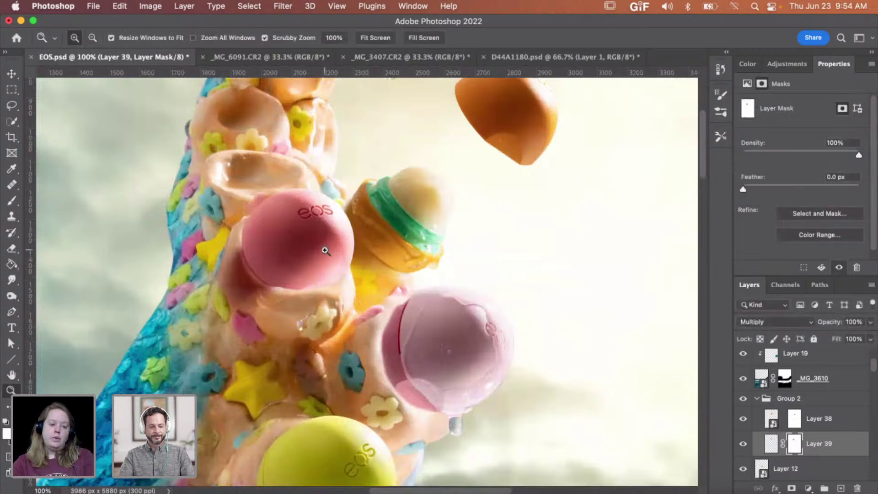
Step: Paint a broader soft dark-red shadow around the ball's lower-left side on a new layer above Layer 39, blended in Multiply
left_click(238, 278)
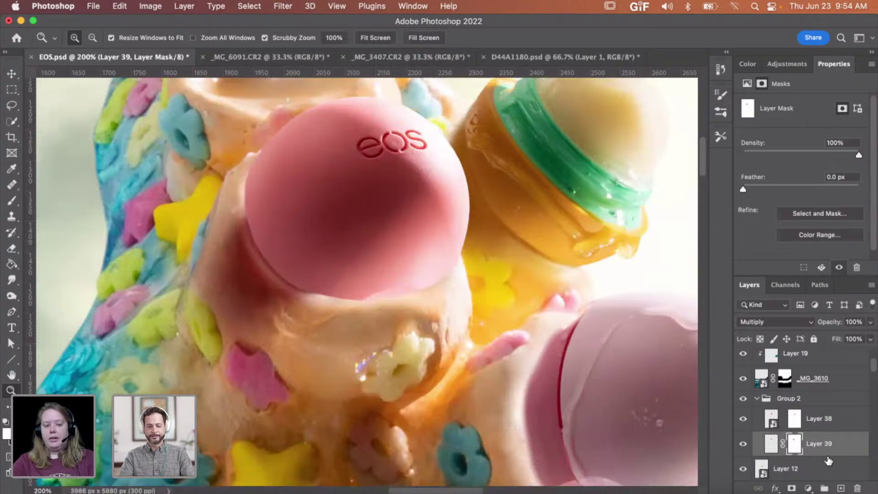
left_click(841, 489)
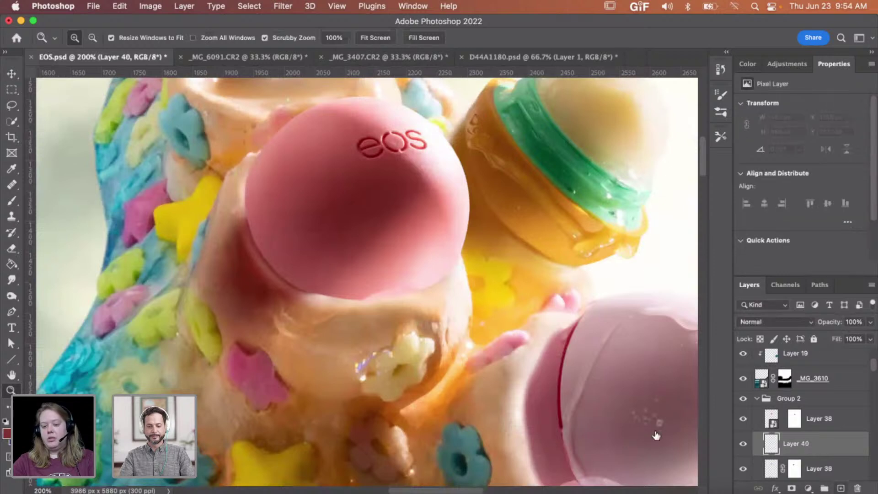
key("b")
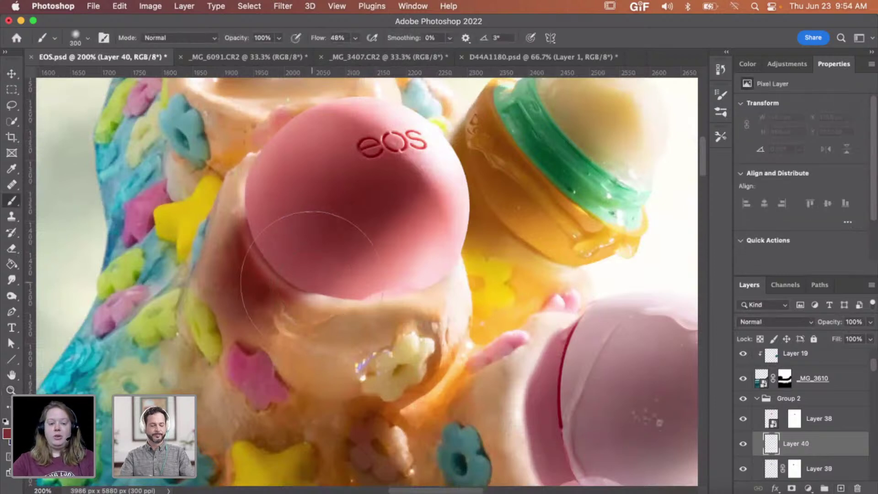
key("bracketright")
key("bracketright")
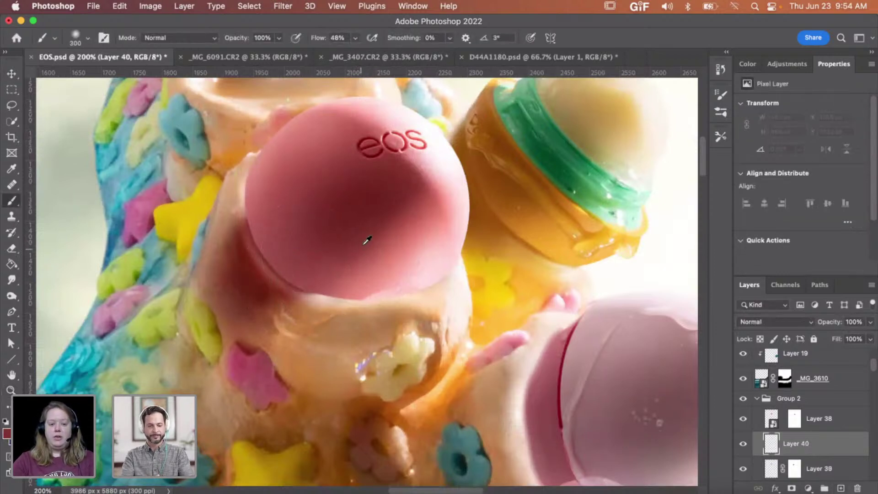
left_click_drag(259, 274, 357, 321)
key("bracketleft")
key("bracketleft")
key("bracketleft")
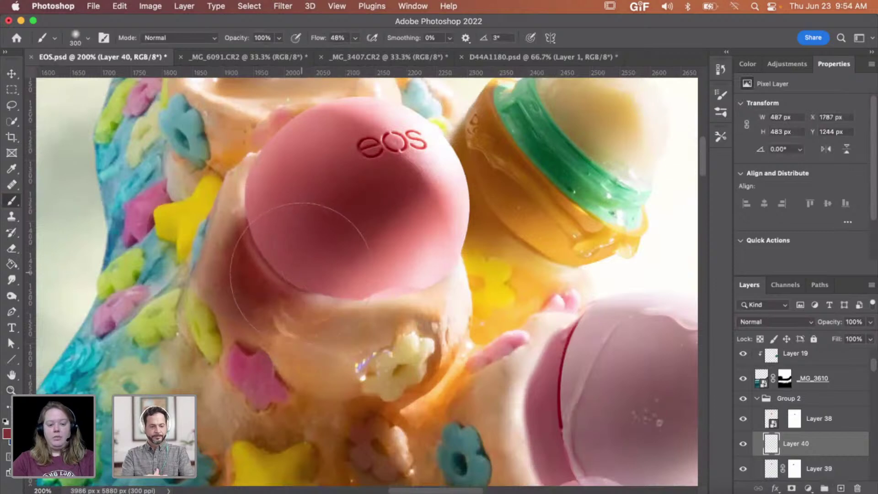
mouse_move(302, 282)
left_mouse_down()
mouse_move(320, 288)
mouse_move(352, 275)
mouse_move(321, 278)
mouse_move(334, 302)
mouse_move(350, 286)
mouse_move(292, 327)
mouse_move(247, 316)
mouse_move(247, 338)
mouse_move(320, 311)
mouse_move(284, 347)
mouse_move(212, 242)
mouse_move(249, 197)
mouse_move(271, 204)
mouse_move(247, 194)
mouse_move(277, 191)
mouse_move(256, 183)
left_mouse_up()
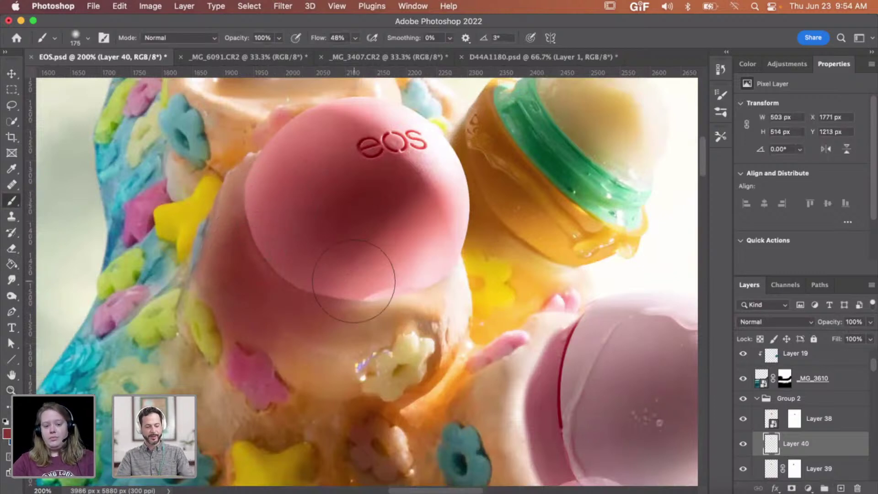
left_click(781, 322)
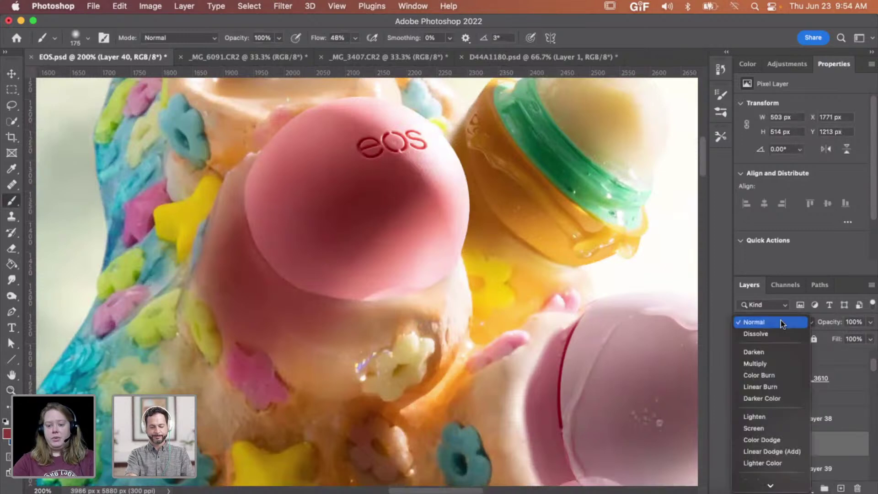
left_click(768, 362)
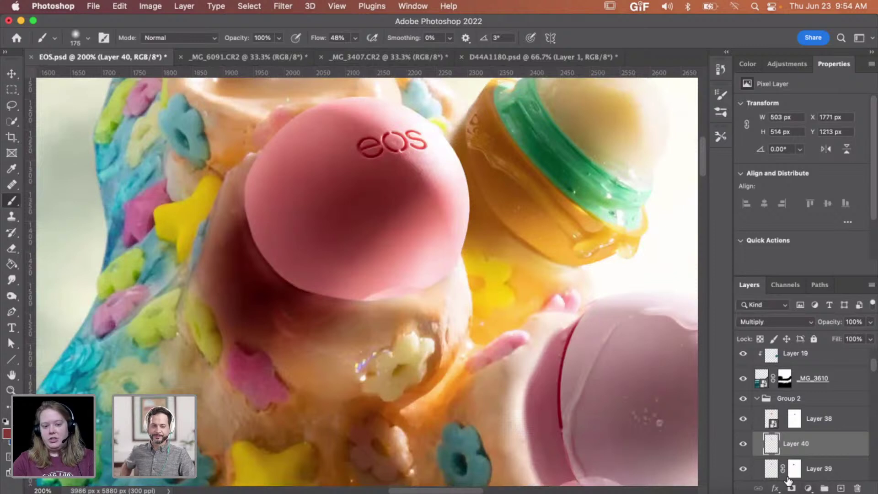
Step: Add a layer mask to Layer 40, keeping the layer at 100% opacity
left_click(870, 322)
mouse_move(872, 337)
left_mouse_down()
mouse_move(842, 337)
mouse_move(871, 337)
left_mouse_up()
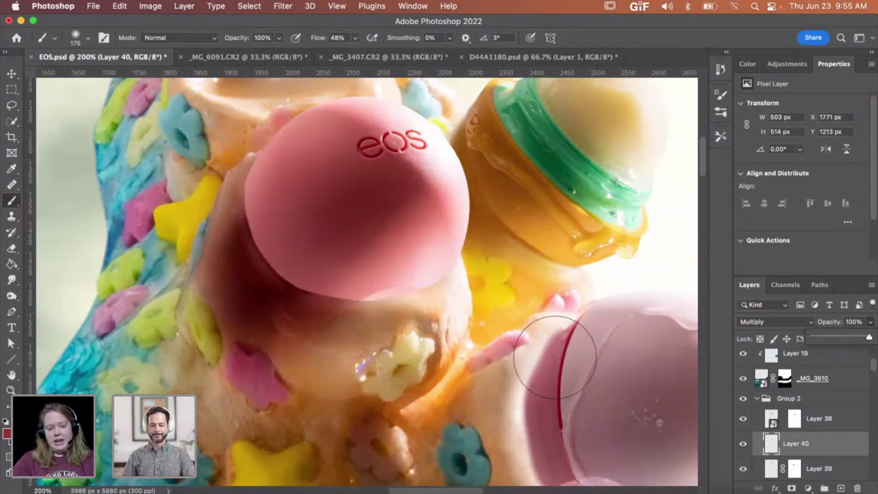
left_click(811, 449)
left_click(792, 488)
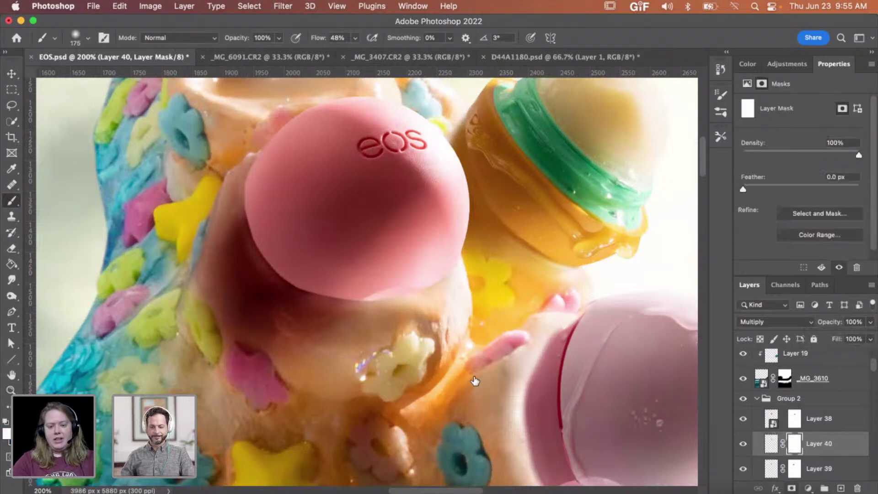
Step: Paint black on Layer 40's mask with a soft 60 px brush to trim the shadow beneath the ball
key("bracketleft")
key("bracketleft")
key("bracketleft")
key("bracketleft")
key("bracketleft")
key("bracketleft")
key("bracketleft")
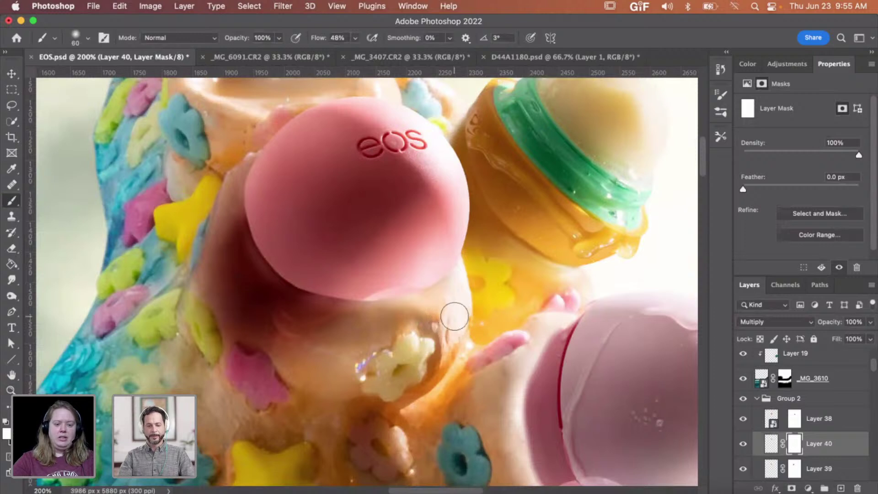
key("x")
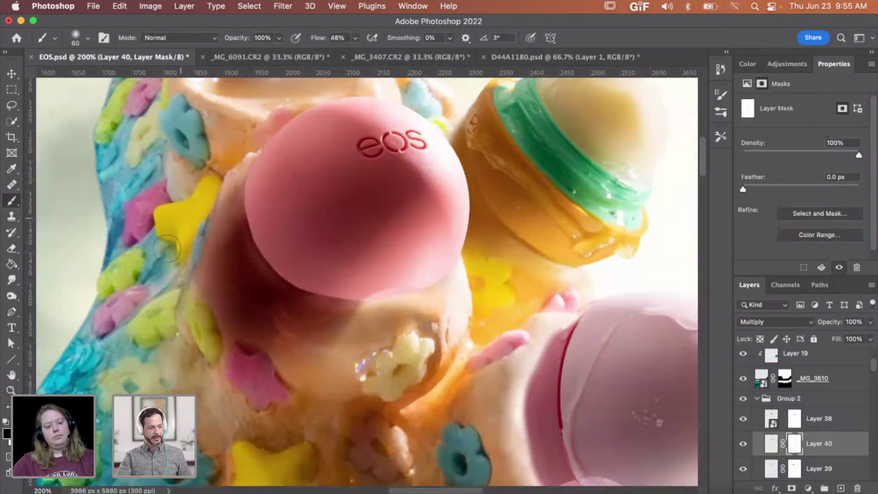
Step: Refine Layer 40's mask in black near the yellow star, using a soft brush at 45 px and 125 px
key("bracketleft")
key("bracketleft")
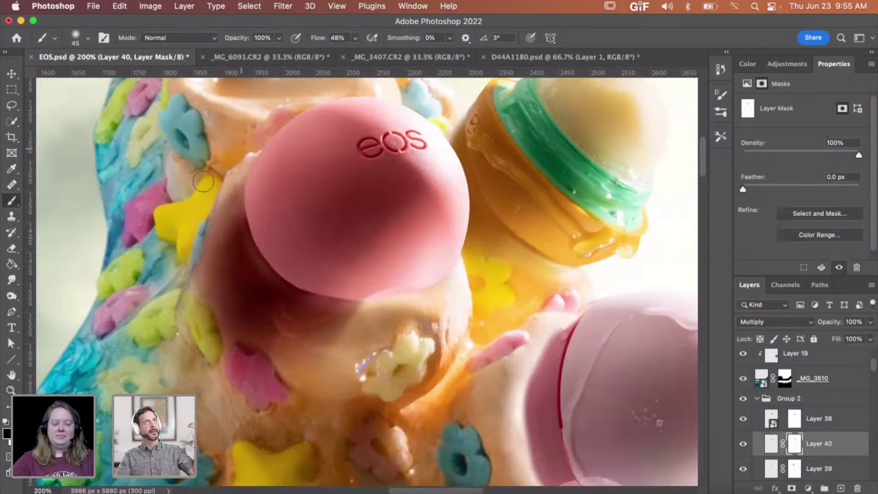
key("bracketright")
key("bracketright")
key("bracketright")
key("bracketright")
key("bracketright")
key("bracketright")
key("bracketright")
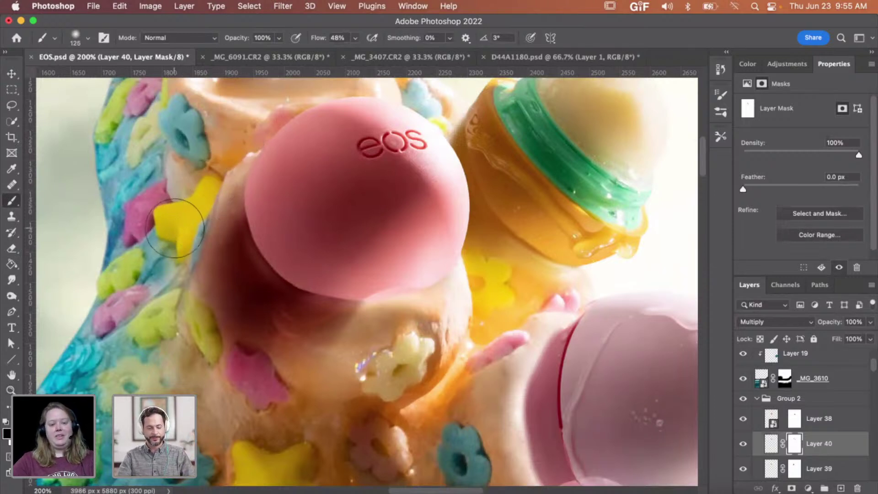
Step: Lower Layer 39's opacity to 64%
left_click(772, 467)
left_click(869, 322)
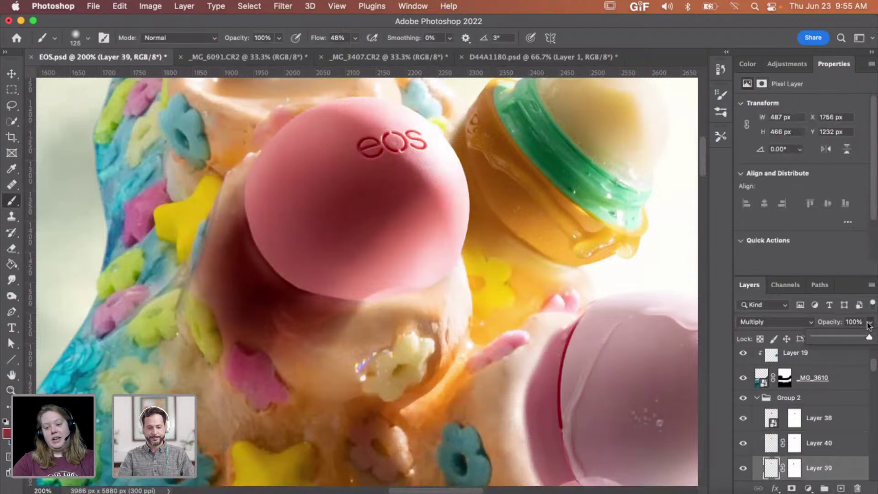
left_click(849, 337)
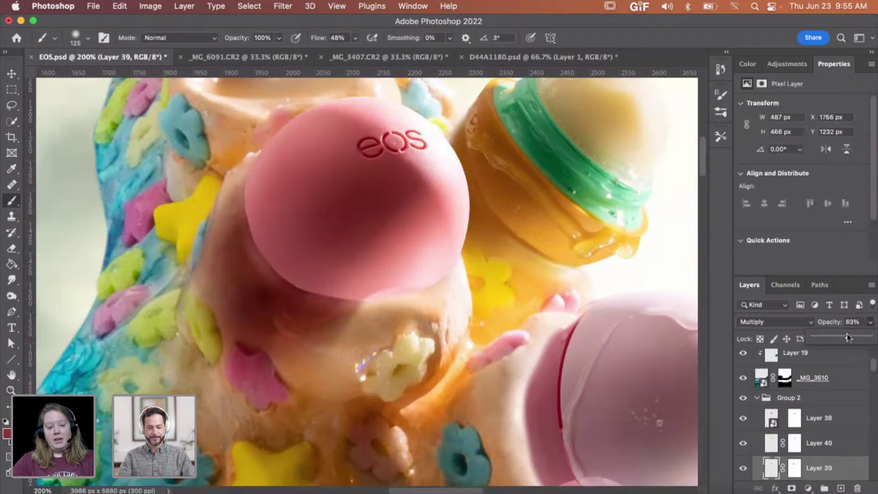
key("z")
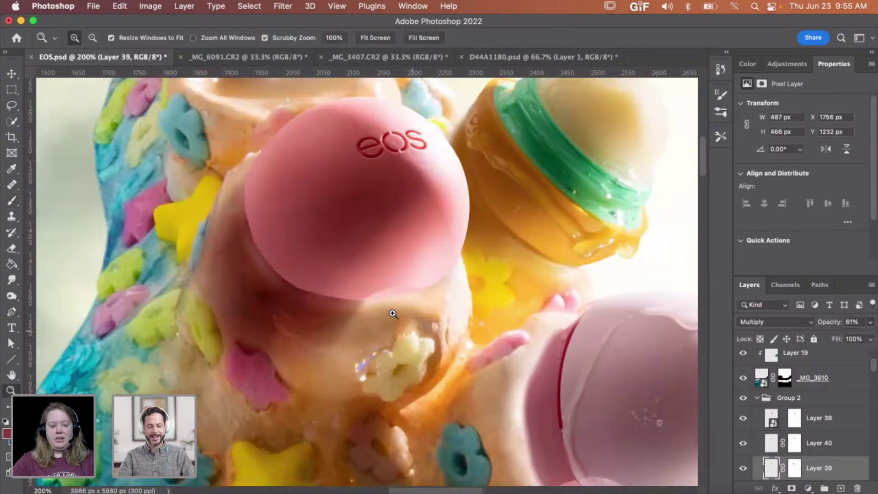
left_click(383, 307, "alt")
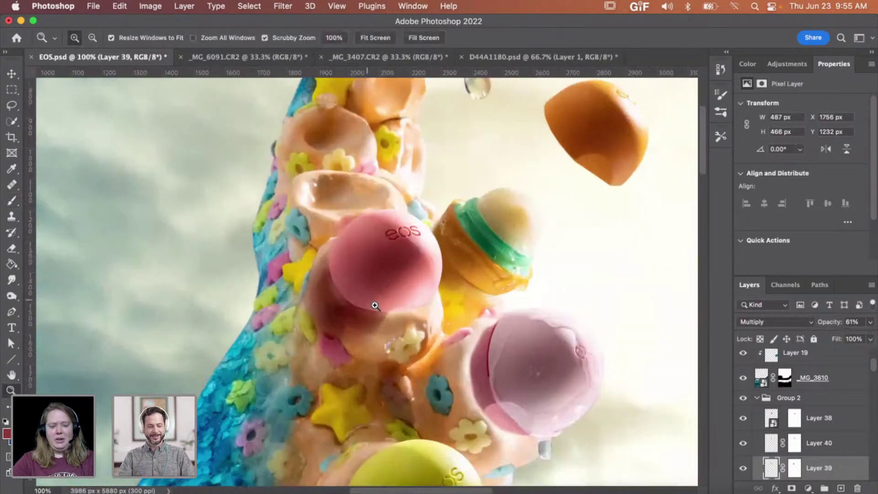
left_click(375, 306)
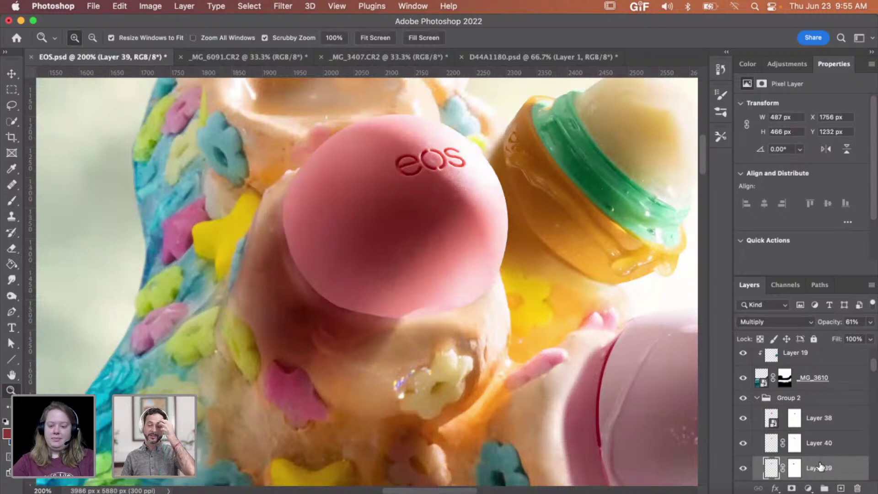
left_click(870, 322)
left_click_drag(848, 338, 837, 339)
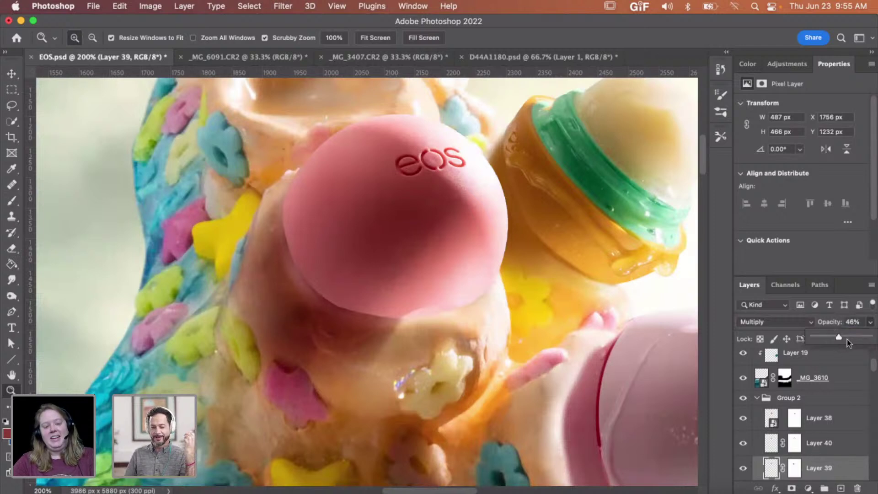
left_click_drag(840, 337, 849, 337)
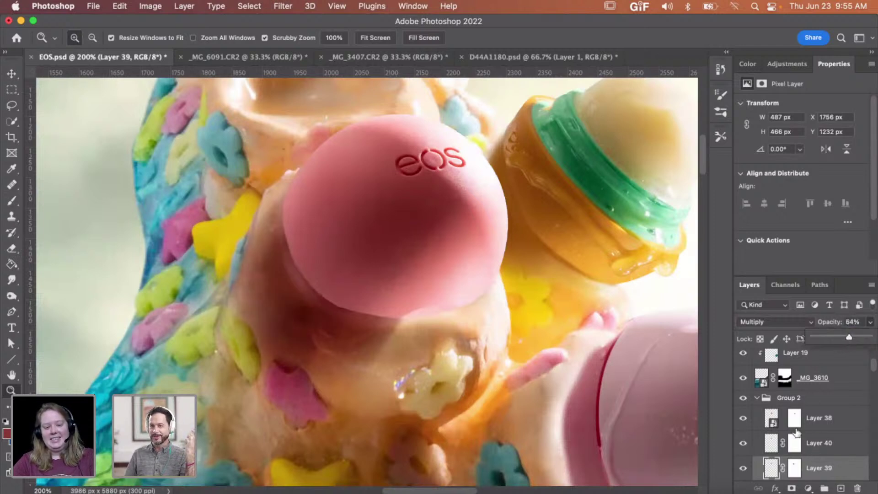
Step: Paint black on Layer 39's mask with a soft 400 px brush to feather the shadow's lower-right edge beneath the ball
left_click(794, 475)
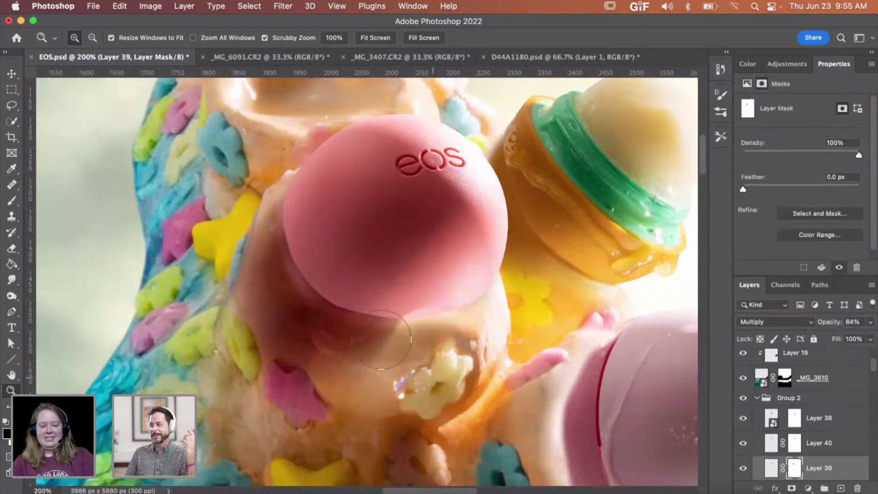
key("b")
key("bracketright")
key("bracketright")
key("bracketright")
key("bracketright")
key("bracketright")
key("bracketright")
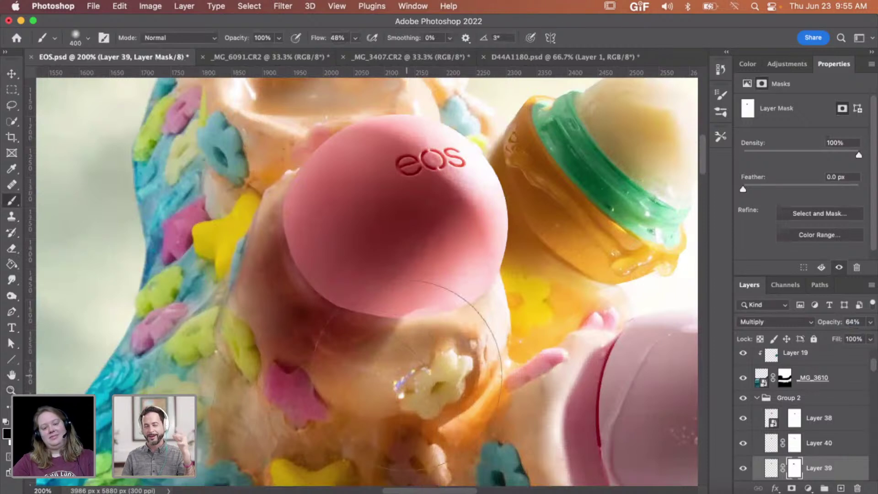
Step: Paint black on Layer 40's mask with a soft 50 px brush to clear shadow spill from the yellow-green flower and the yellow star
left_click(796, 443)
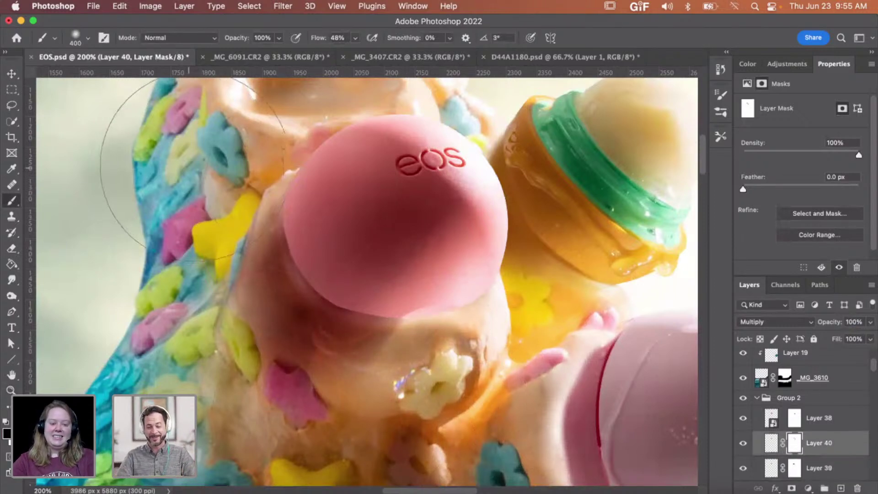
key("bracketleft")
key("bracketleft")
key("bracketleft")
key("bracketleft")
key("bracketleft")
key("bracketleft")
key("bracketleft")
key("bracketleft")
key("bracketleft")
key("bracketleft")
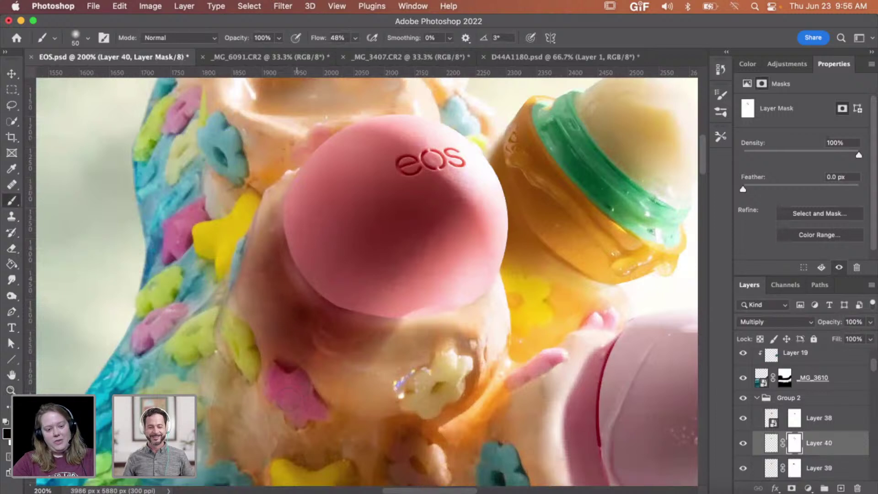
mouse_move(238, 344)
left_mouse_down()
mouse_move(239, 364)
mouse_move(246, 359)
mouse_move(228, 325)
left_mouse_up()
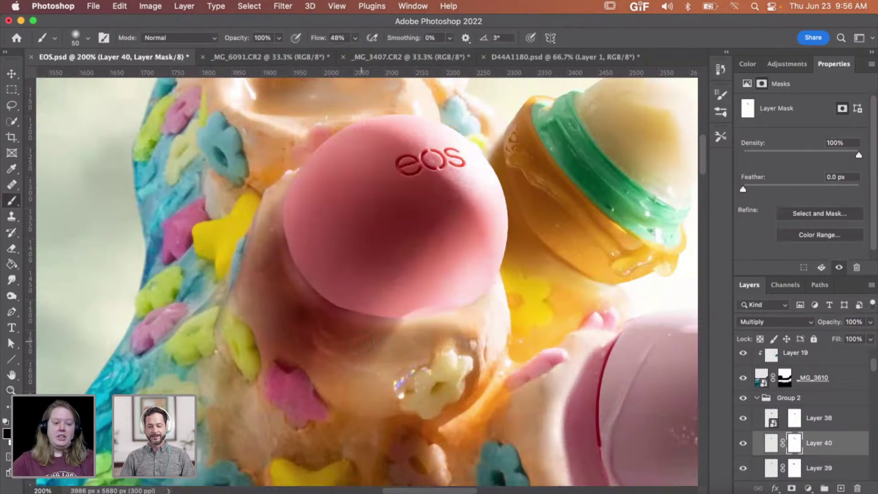
mouse_move(232, 218)
left_mouse_down()
mouse_move(236, 233)
mouse_move(210, 295)
mouse_move(207, 284)
left_mouse_up()
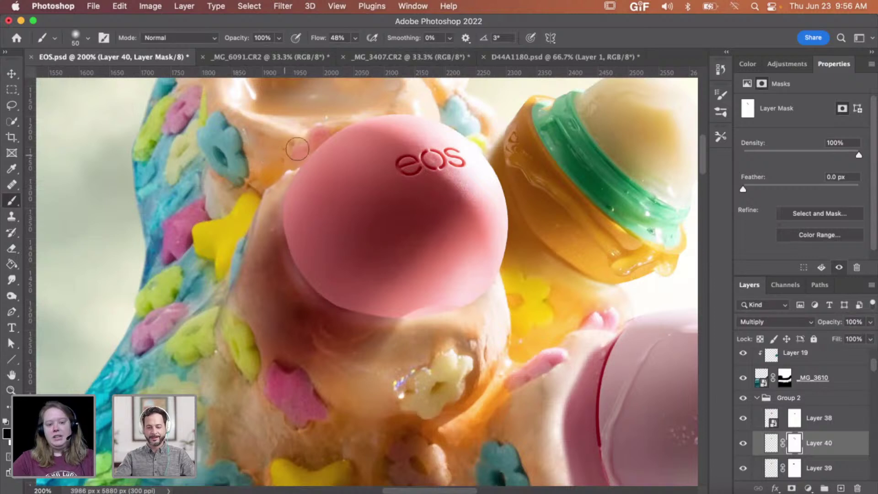
Step: Paint a thin dark-red contact shadow along the ball's lower-right edge on a new layer above Layer 40
key("z")
left_click(529, 313)
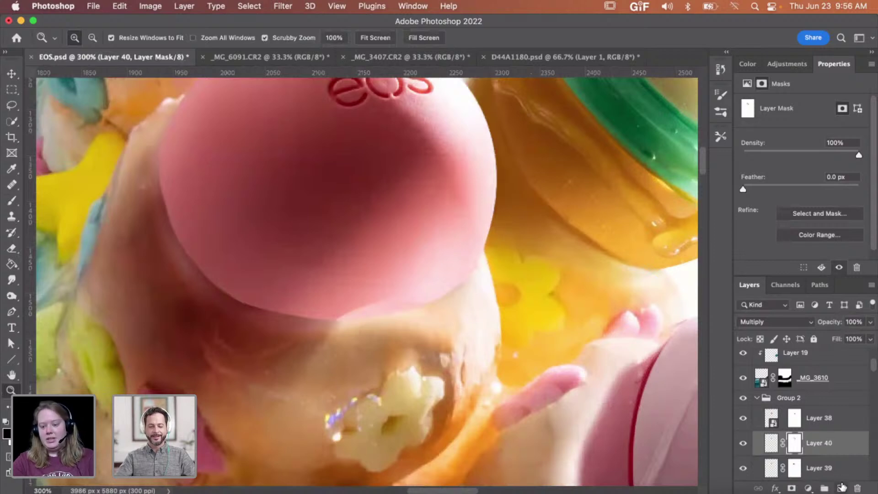
left_click(842, 488)
key("b")
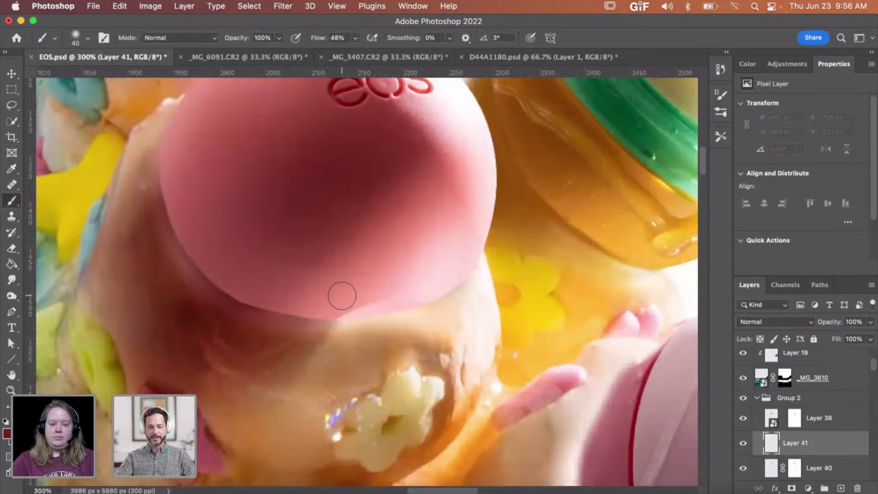
key("bracketleft")
mouse_move(342, 301)
left_mouse_down()
mouse_move(419, 286)
mouse_move(452, 259)
mouse_move(426, 280)
mouse_move(329, 294)
left_mouse_up()
key("bracketright")
key("bracketright")
key("bracketright")
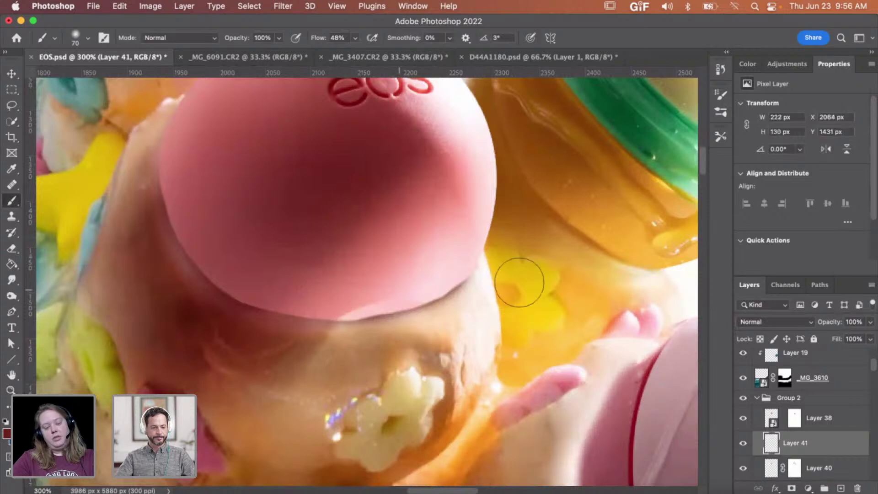
Step: Smudge the right end of Layer 41's contact shadow with a 125 px brush at 45% strength
left_click(11, 279)
key("bracketleft")
key("bracketleft")
key("bracketleft")
key("bracketleft")
key("bracketleft")
key("bracketleft")
key("bracketleft")
key("bracketleft")
key("bracketleft")
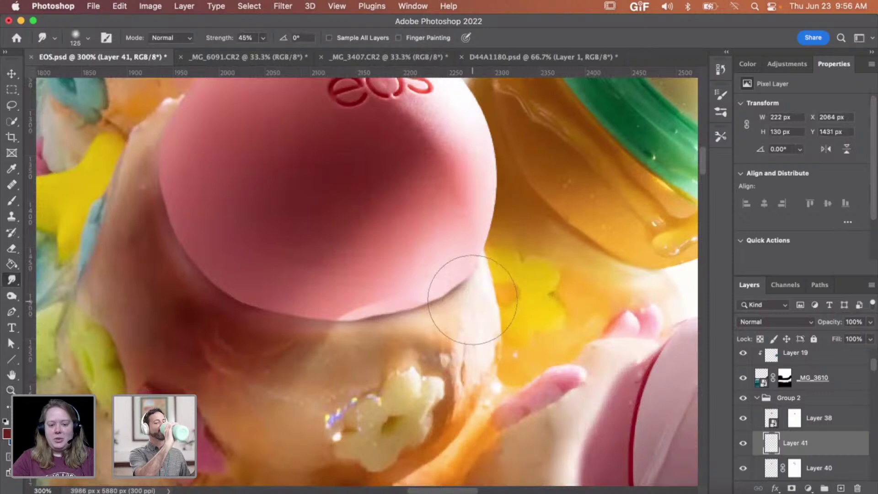
left_click_drag(470, 296, 465, 289)
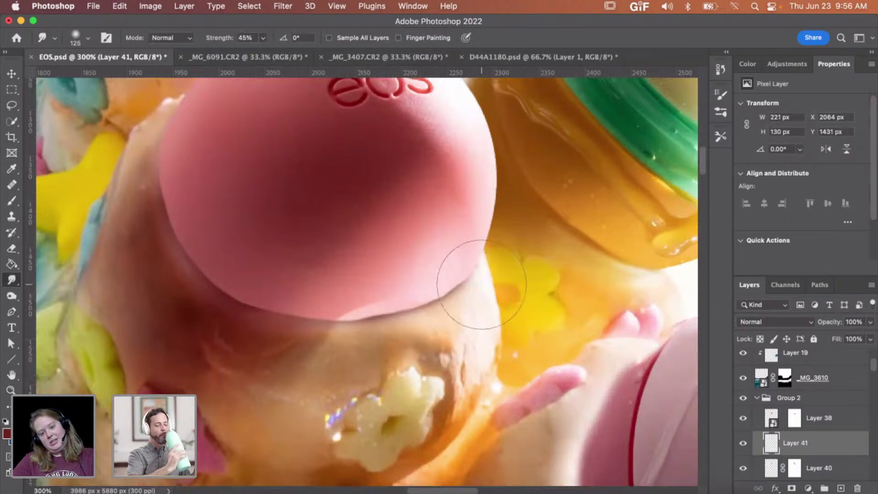
Step: Lower Layer 41's opacity to 63% and check the contact shadow against the surrounding tentacle
key("z")
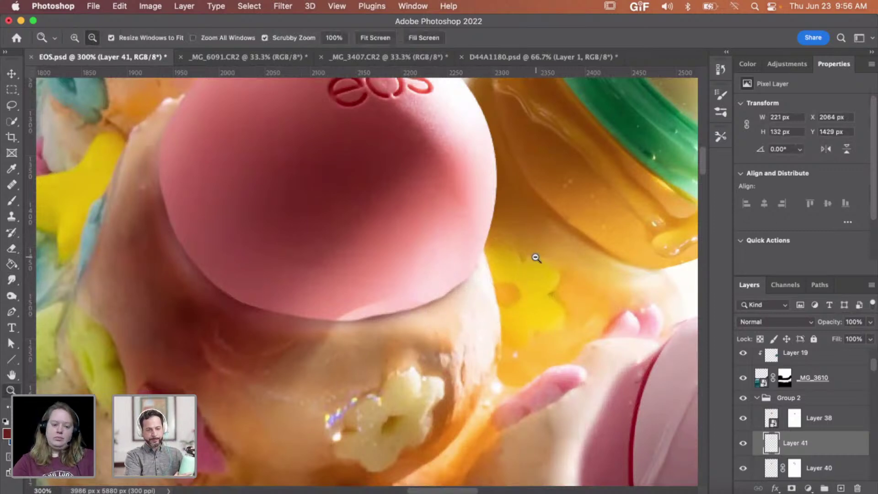
left_click(533, 255, "alt")
left_click_drag(869, 325, 849, 338)
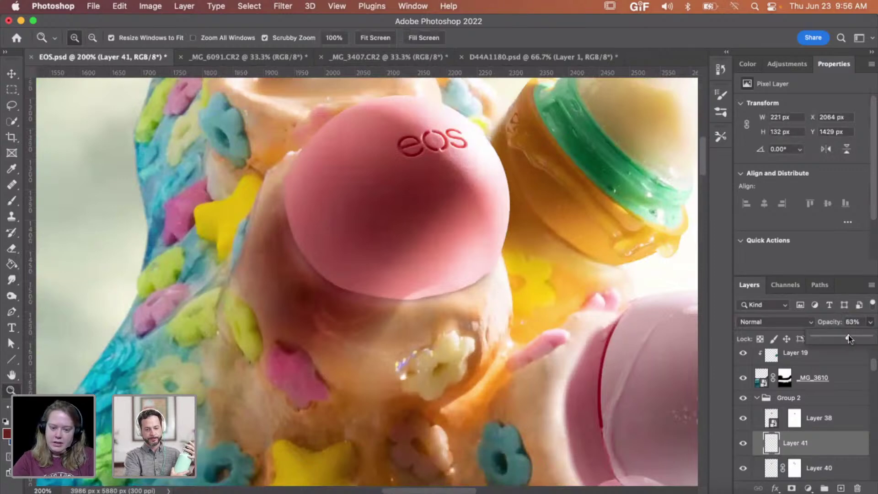
left_click(424, 288)
left_click(426, 287, "alt")
left_click(425, 287, "alt")
left_click(427, 240)
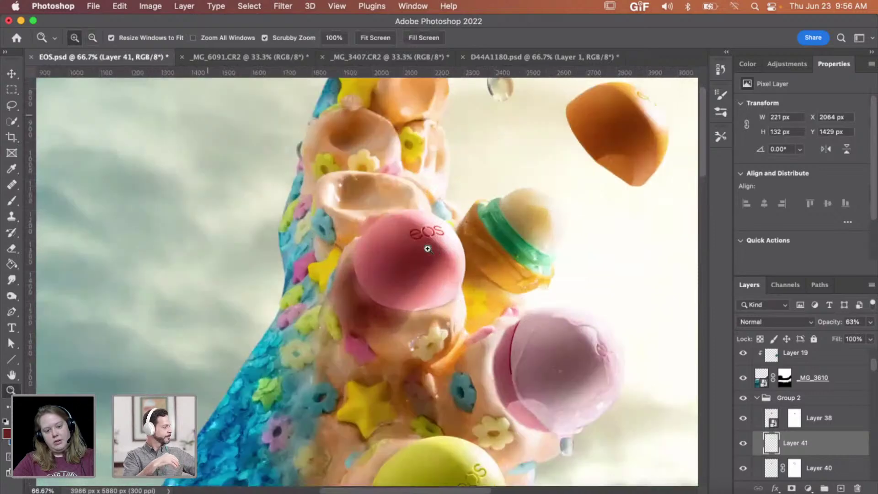
left_click(428, 214)
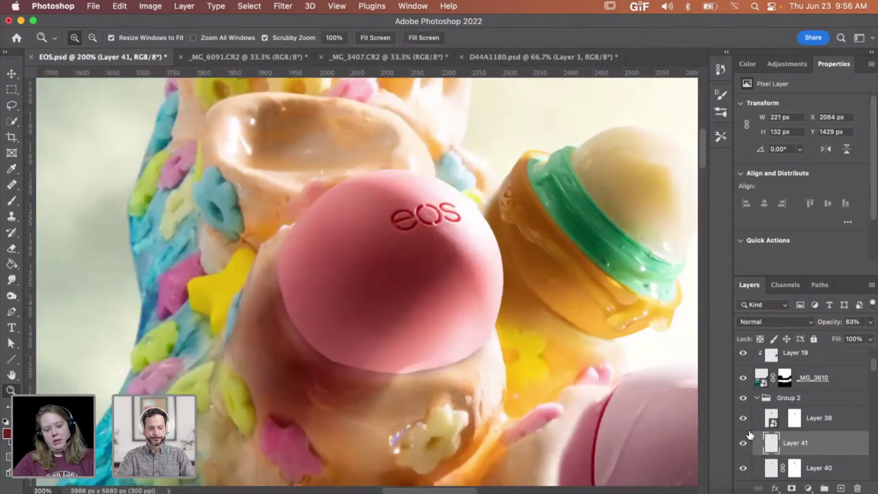
Step: Compare the image without Layer 40, and rework its mask beneath the ball in black and white with a soft 125 px brush
scroll(801, 435, "down", 2)
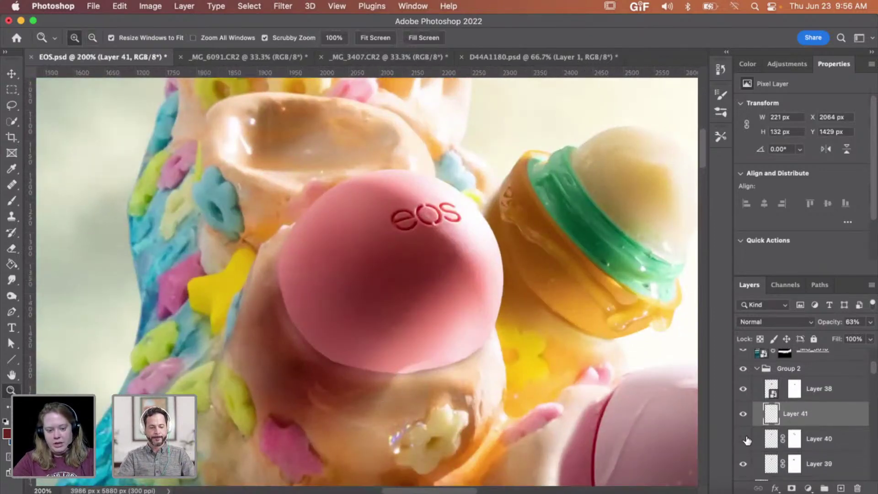
left_click(743, 439)
left_click(743, 439)
left_click(794, 438)
key("b")
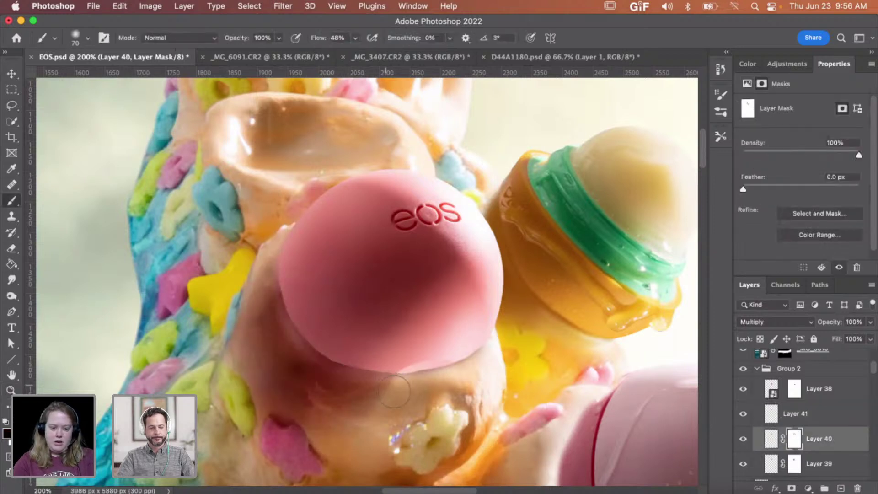
key("bracketright")
key("bracketright")
key("bracketright")
key("bracketright")
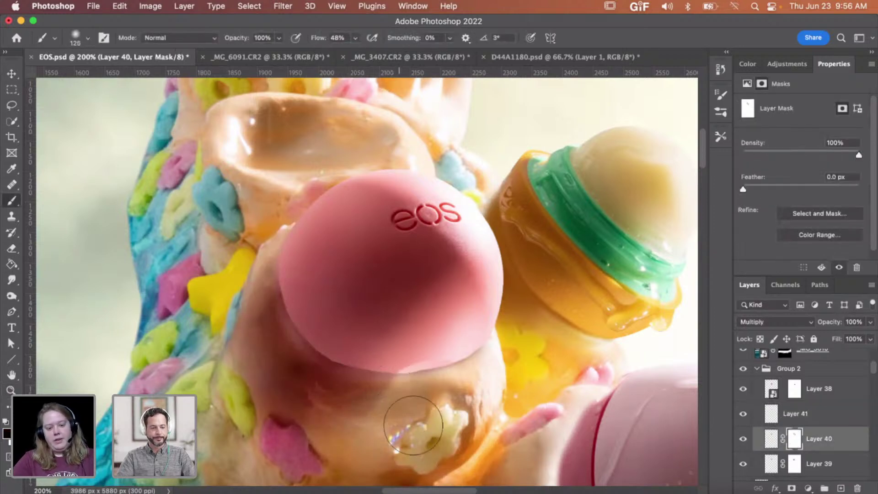
key("x")
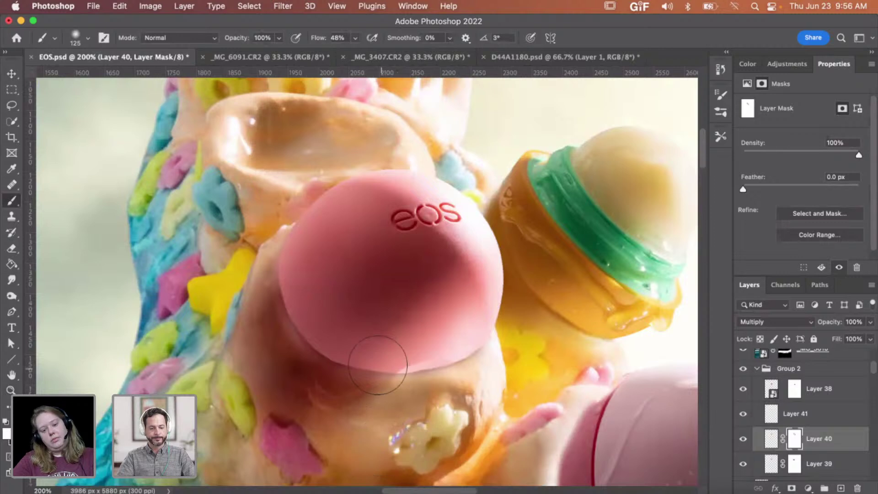
key("x")
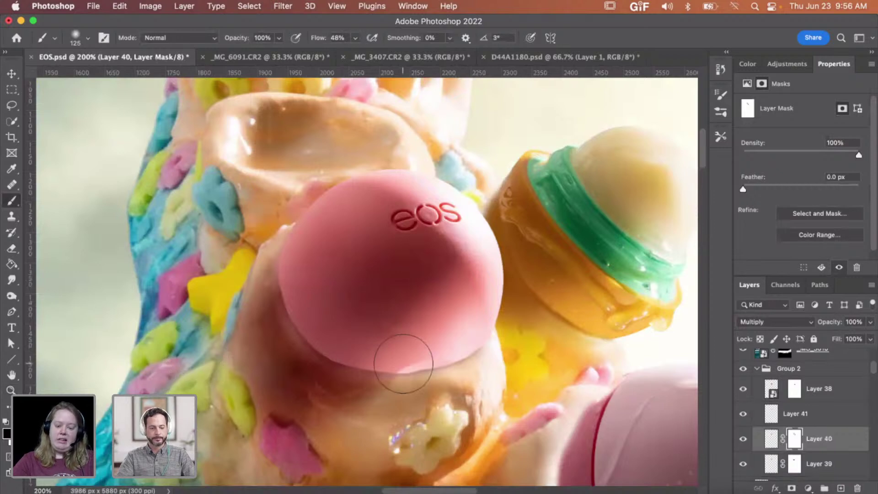
Step: Retouch Layer 40's mask with a soft 45 px brush to leave a thin light rim along the ball's lower-left edge
key("bracketleft")
key("bracketleft")
key("bracketleft")
key("bracketleft")
key("bracketleft")
key("bracketleft")
key("bracketleft")
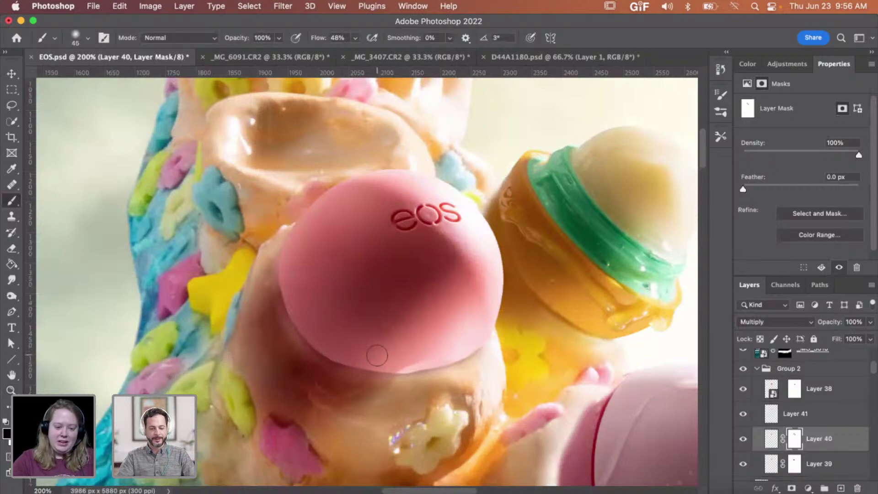
key("x")
mouse_move(377, 356)
left_mouse_down()
mouse_move(312, 342)
mouse_move(294, 318)
mouse_move(291, 281)
mouse_move(302, 253)
mouse_move(287, 277)
mouse_move(286, 311)
mouse_move(312, 339)
mouse_move(383, 366)
mouse_move(414, 353)
left_mouse_up()
key("x")
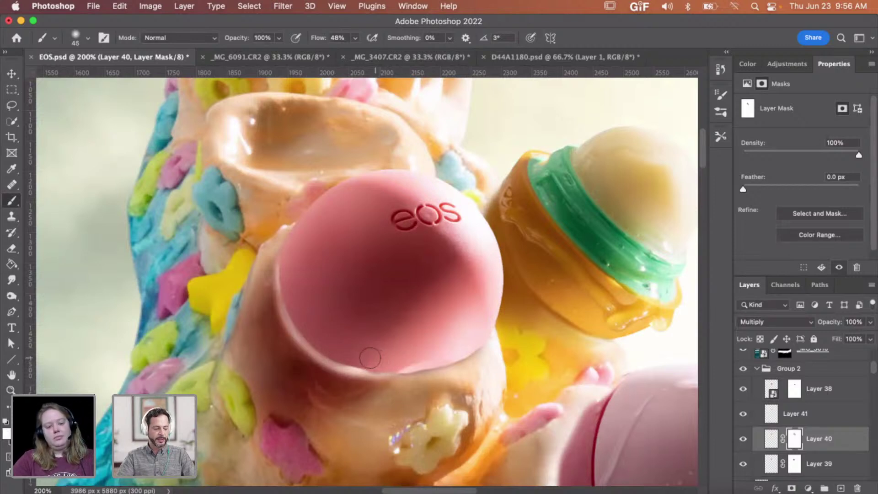
Step: Paint white on Layer 40's mask along the ball's lower-left edge with soft 45 px and 175 px brushes, fading the last stroke to 41%
mouse_move(353, 357)
left_mouse_down()
mouse_move(361, 352)
mouse_move(324, 348)
mouse_move(305, 326)
mouse_move(296, 275)
left_mouse_up()
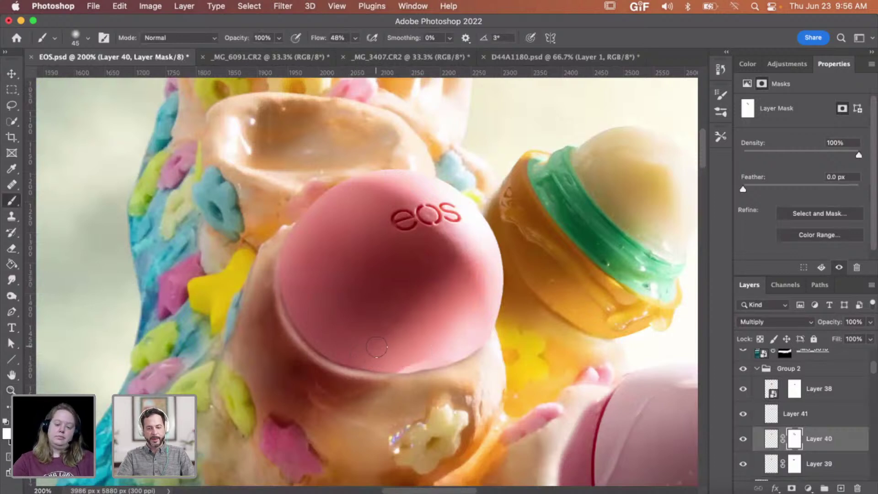
key("bracketright")
key("bracketright")
key("bracketright")
key("bracketright")
key("bracketright")
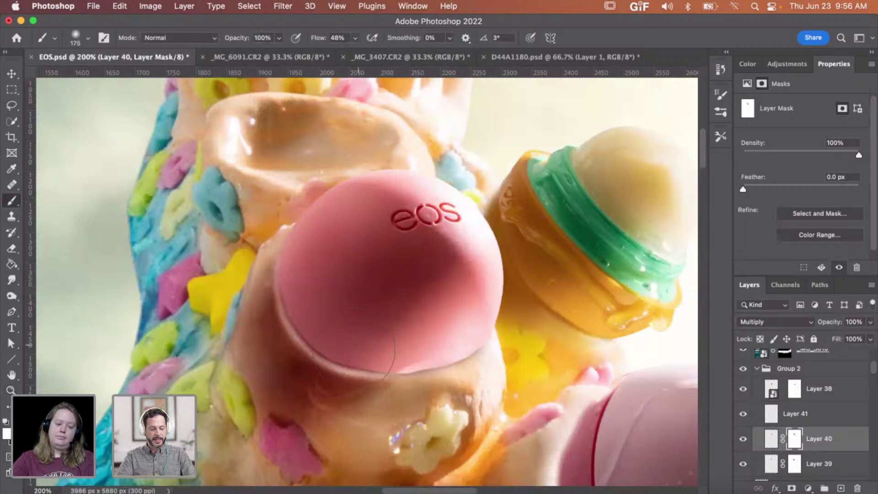
mouse_move(348, 347)
left_mouse_down()
mouse_move(289, 316)
mouse_move(279, 266)
left_mouse_up()
key("shift+super+f")
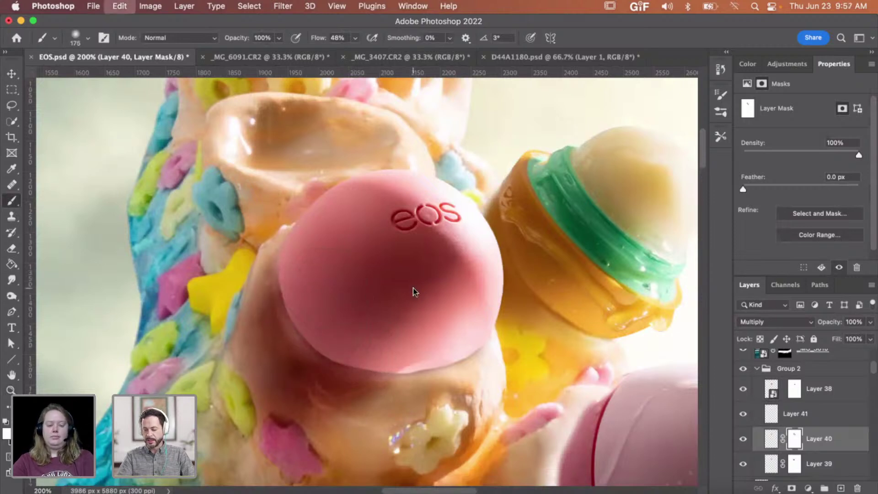
left_click(727, 137)
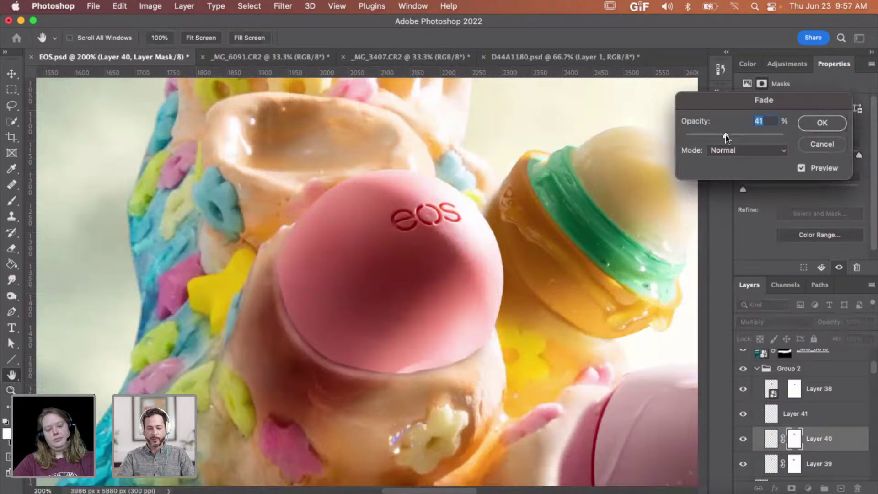
left_click(815, 128)
Step: View the ball at 100% and compare the image with and without Layer 39's shadow
key("z")
left_click(369, 340, "alt")
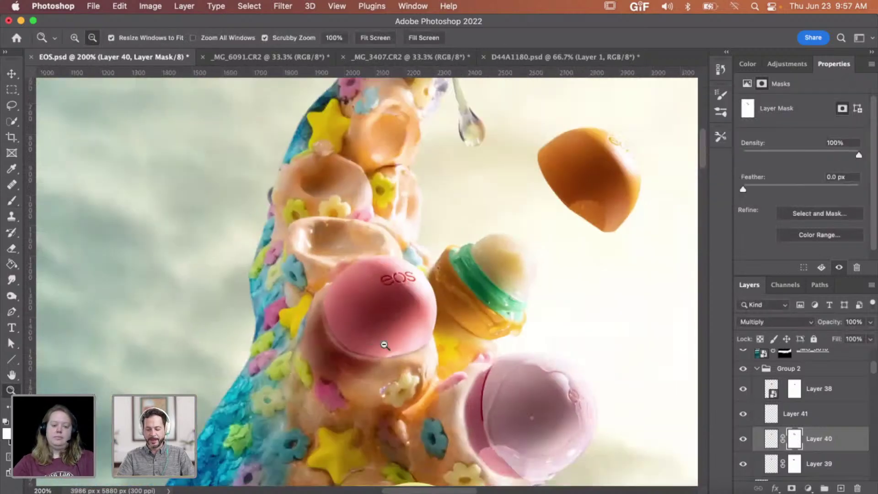
left_click(383, 341, "alt")
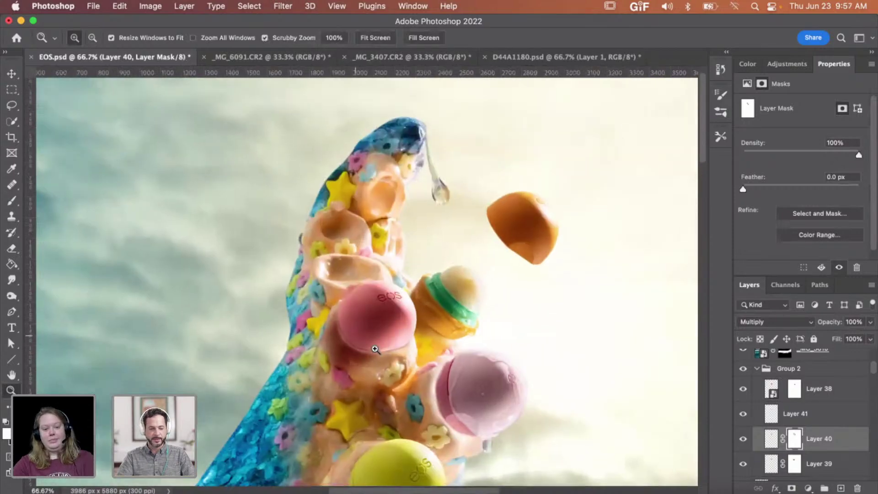
left_click(374, 348)
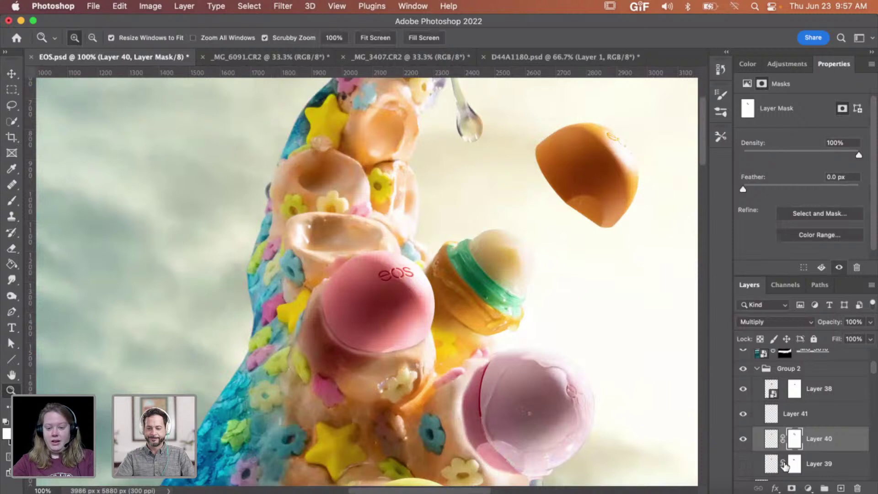
left_click(744, 464)
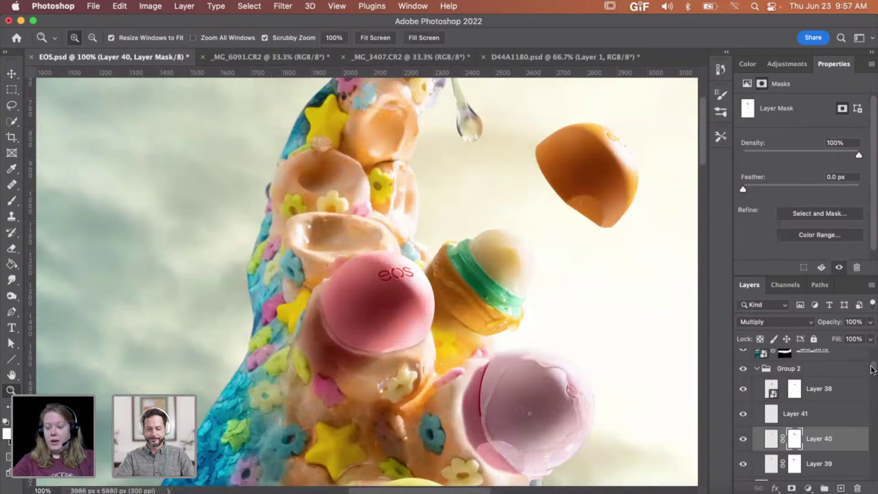
scroll(873, 374, "down", 2)
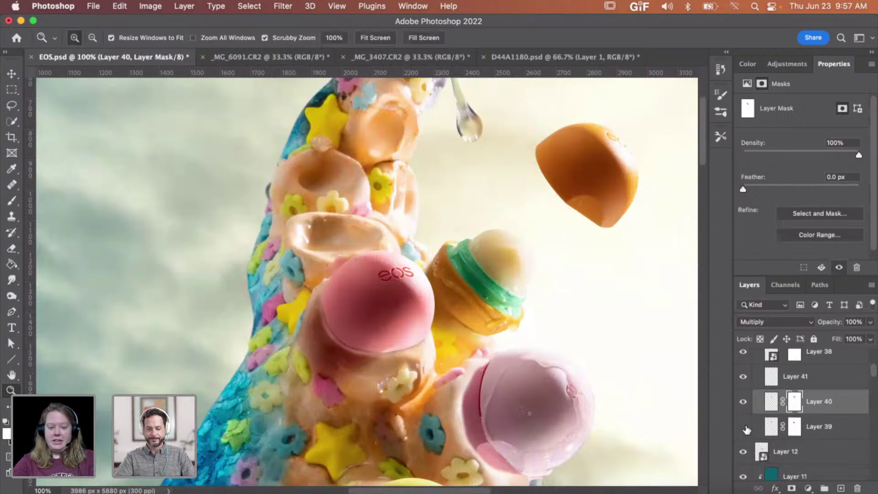
left_click(744, 427)
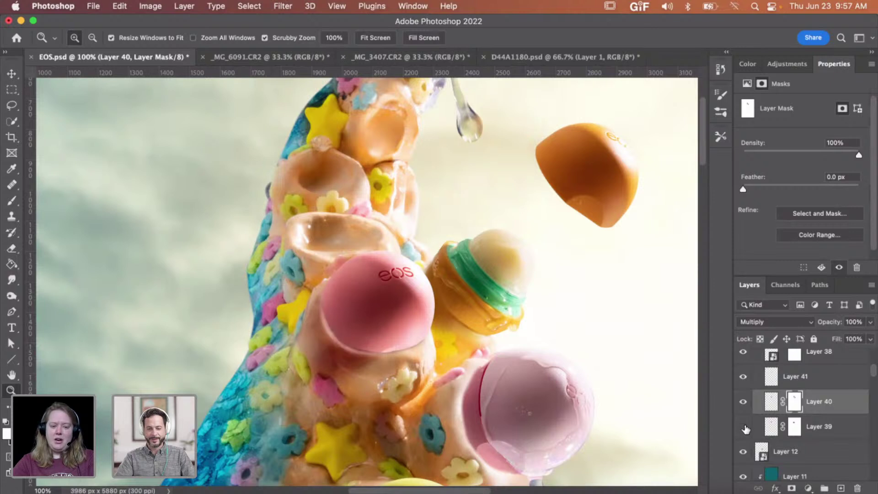
Step: Compare the ball's grounding by toggling the visibility of Layers 41, 40 and 39
left_click(744, 377)
left_click(744, 378)
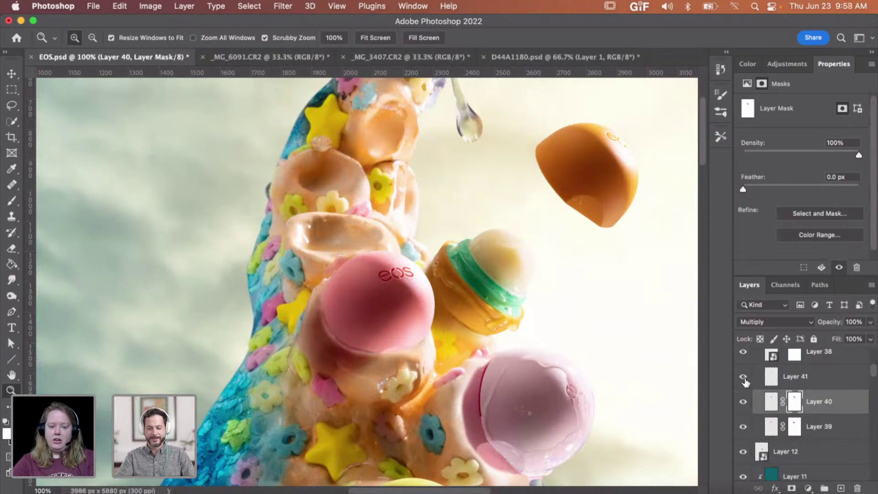
left_click(744, 401)
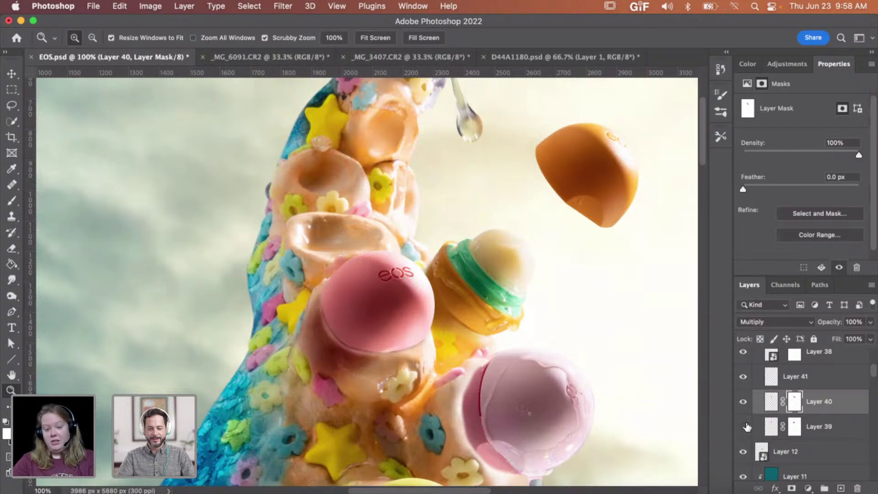
left_click(745, 427)
left_click(744, 402)
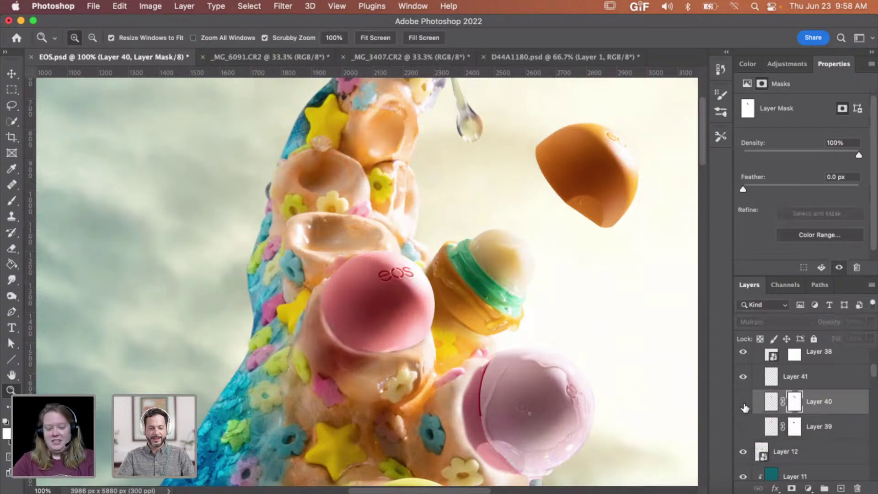
left_click(744, 405)
left_click(744, 403)
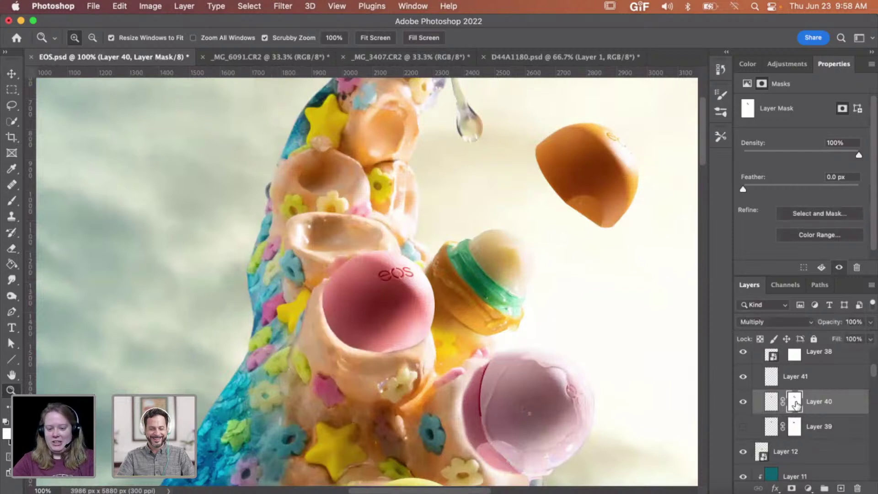
Step: Show Layer 39 again and set up a black 600 px brush for Layer 40's mask
key("b")
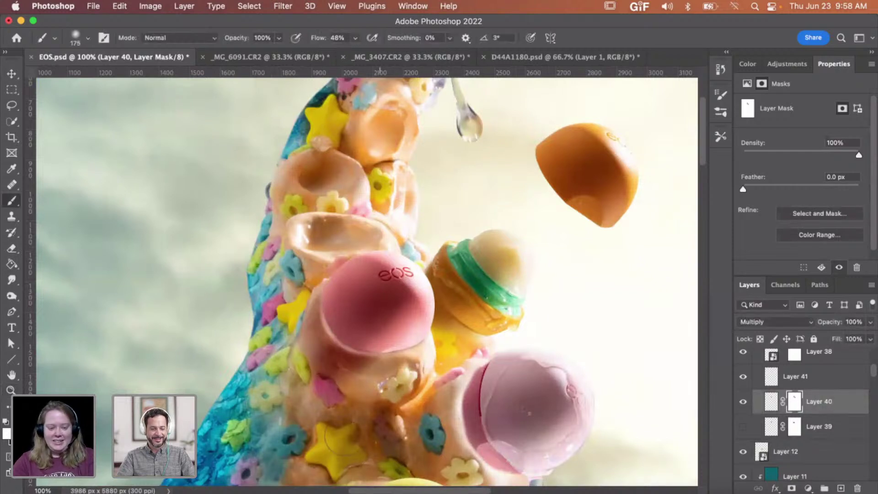
key("x")
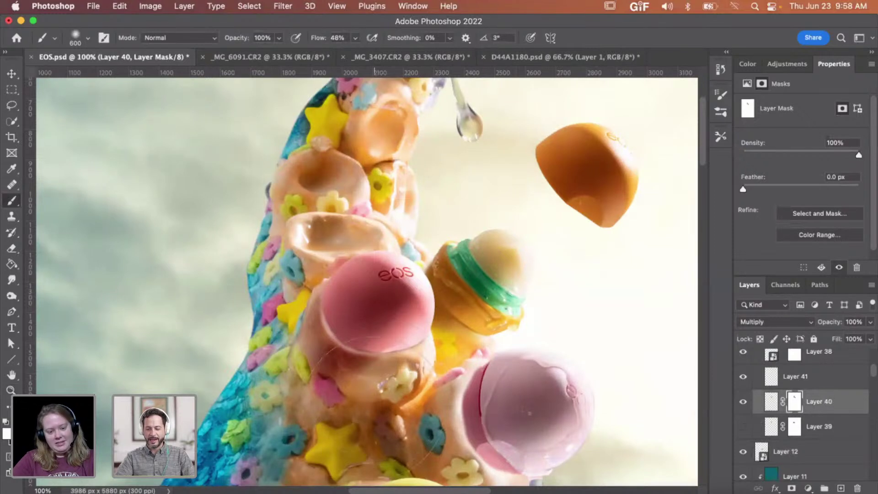
left_click(744, 427)
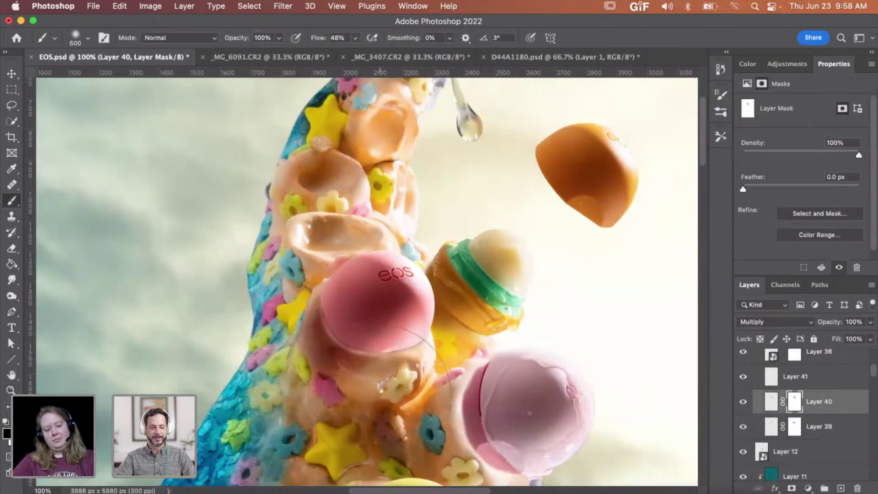
Step: Add a new layer above Layer 38 and make it a clipping mask on the pink sphere
key("z")
left_click(465, 392, "alt")
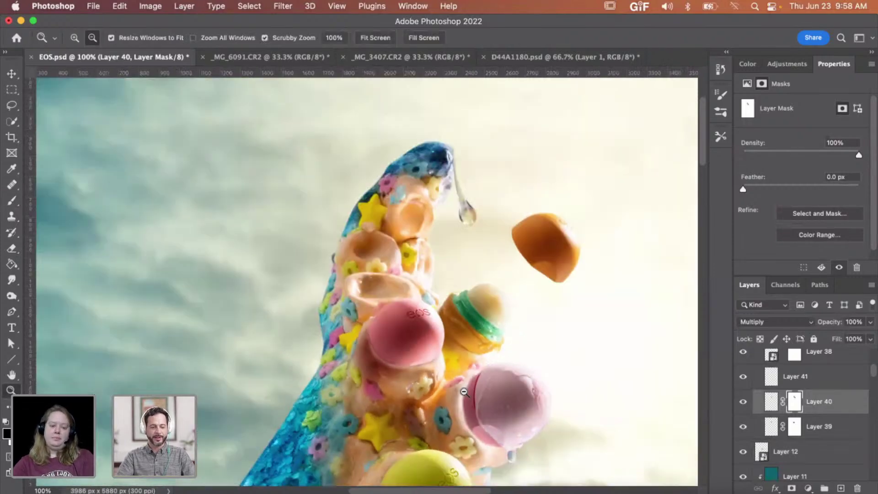
left_click(464, 392, "alt")
scroll(439, 320, "down", 3)
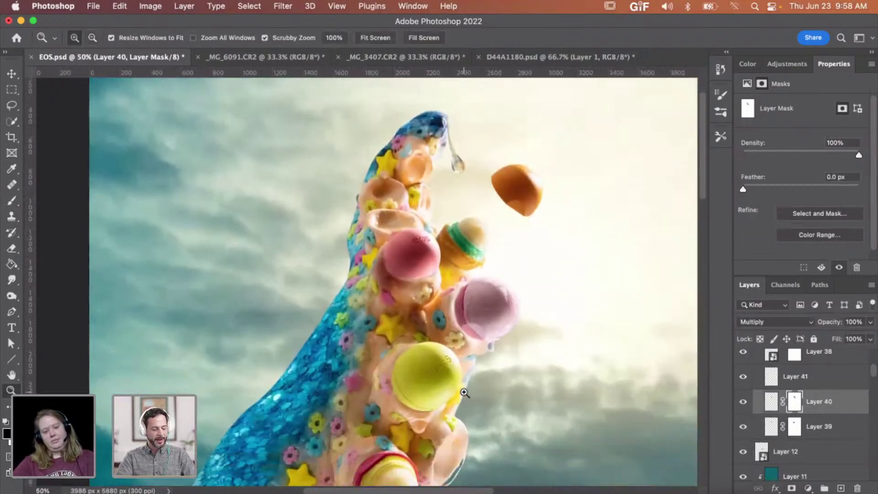
left_click_drag(412, 277, 722, 372)
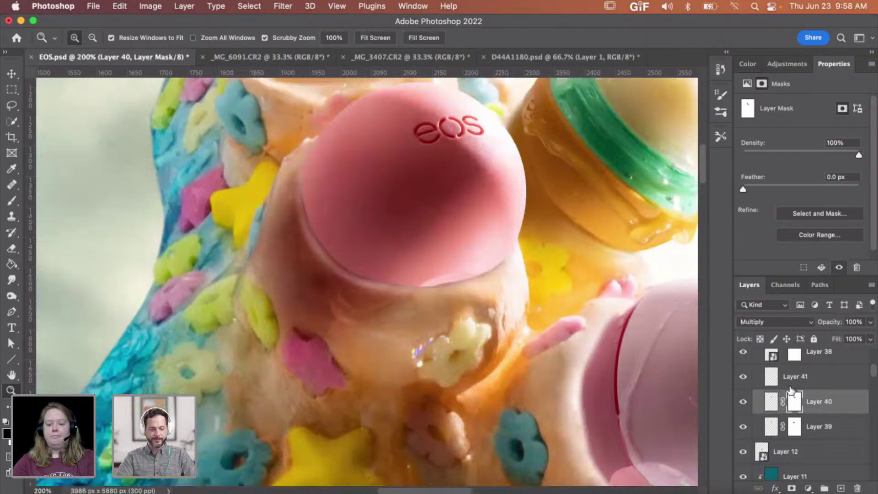
scroll(791, 390, "up", 2)
left_click(831, 395)
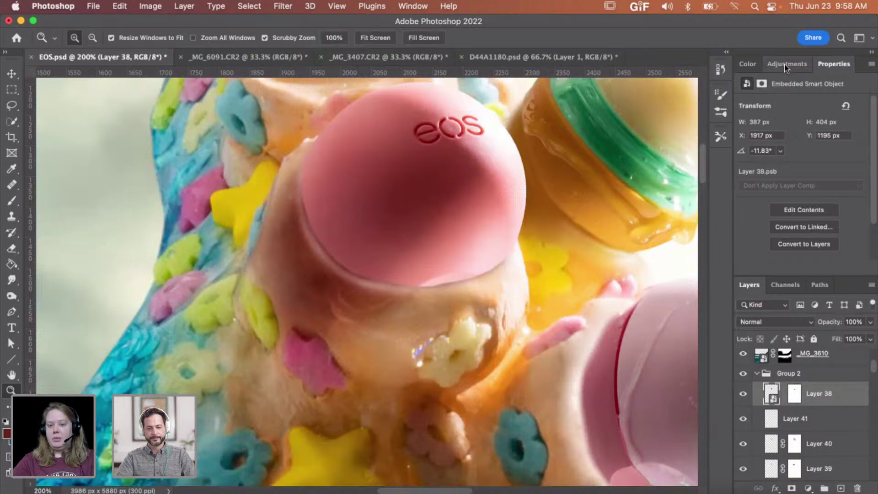
left_click(841, 489)
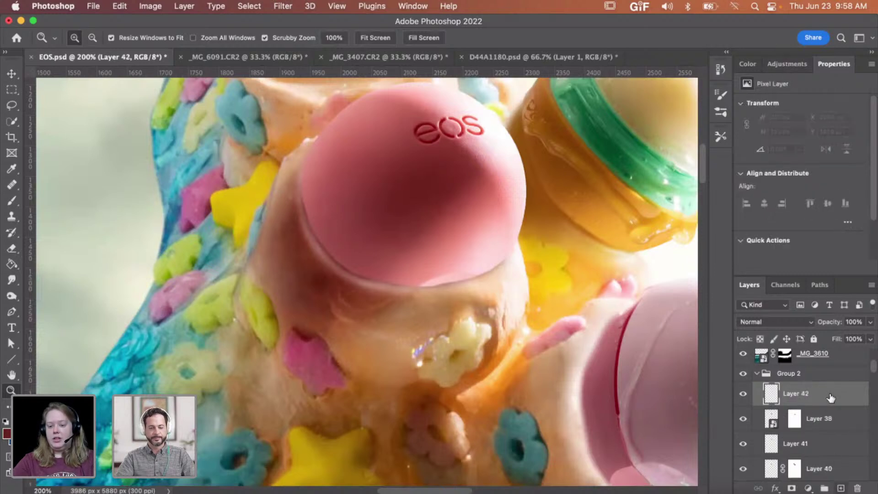
right_click(831, 397)
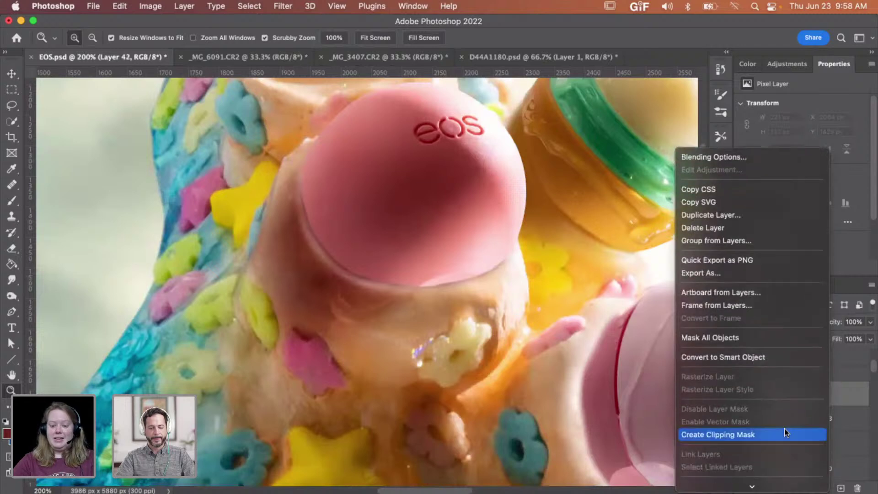
left_click(784, 432)
Step: Paint soft dark red shading along the pink sphere's lower-left edge with a 150 px brush at 48% flow
key("b")
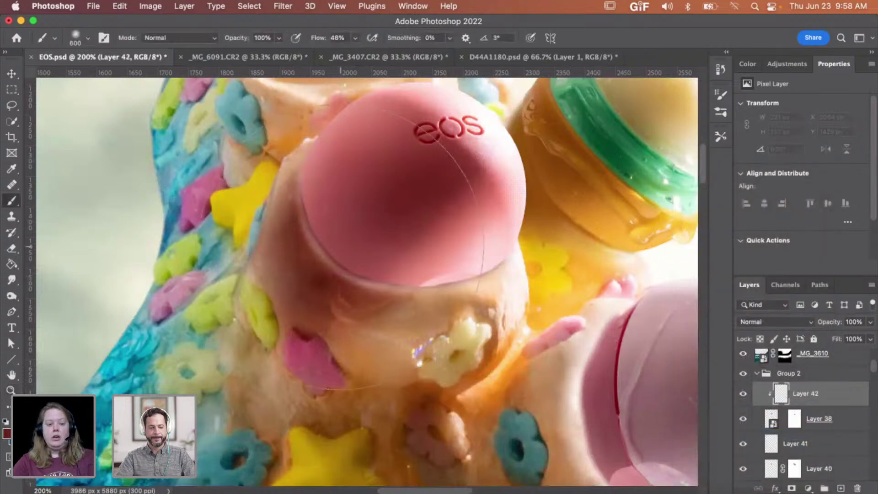
key("bracketleft")
key("bracketleft")
key("bracketleft")
key("bracketleft")
key("bracketleft")
key("bracketleft")
key("bracketleft")
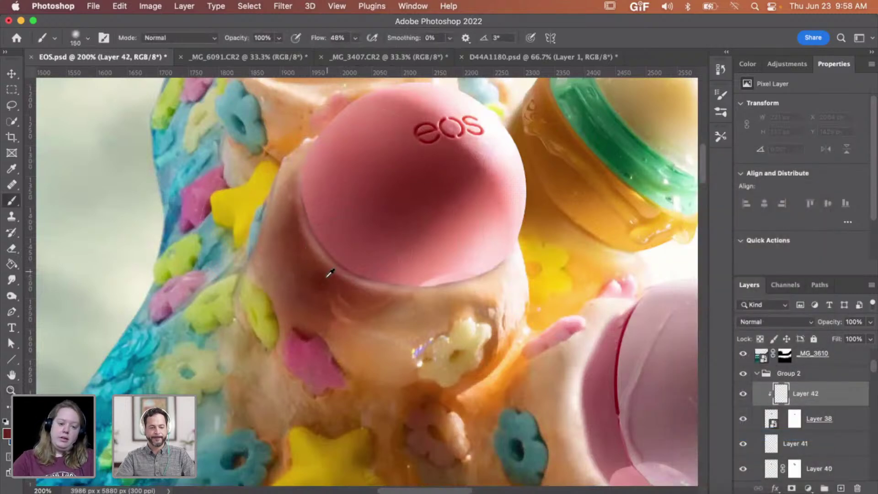
mouse_move(329, 262)
left_mouse_down()
mouse_move(341, 253)
mouse_move(398, 284)
mouse_move(384, 275)
left_mouse_up()
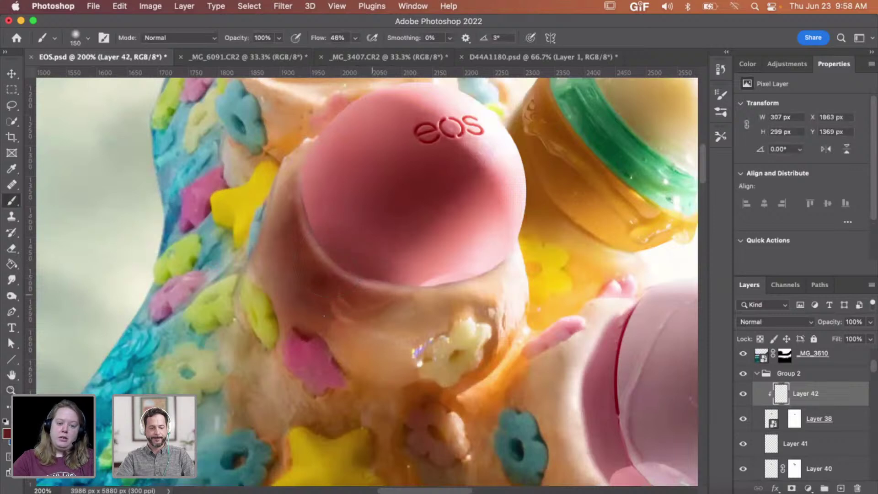
mouse_move(280, 224)
left_mouse_down()
mouse_move(274, 192)
mouse_move(292, 160)
mouse_move(480, 183)
mouse_move(406, 303)
mouse_move(339, 316)
mouse_move(345, 330)
mouse_move(258, 201)
mouse_move(274, 146)
mouse_move(249, 183)
mouse_move(254, 174)
left_mouse_up()
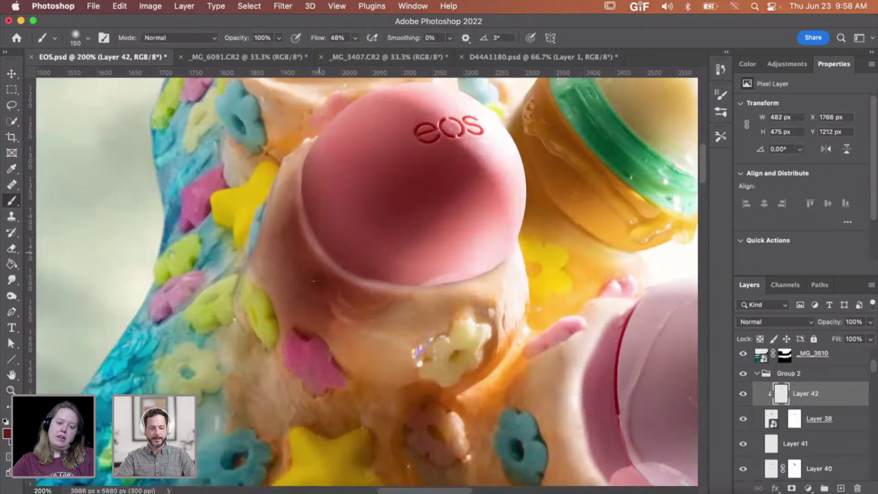
Step: Lower the clipped shading layer's opacity to 74% and check the sphere against the whole composite
left_click(869, 323)
left_click_drag(852, 338, 853, 338)
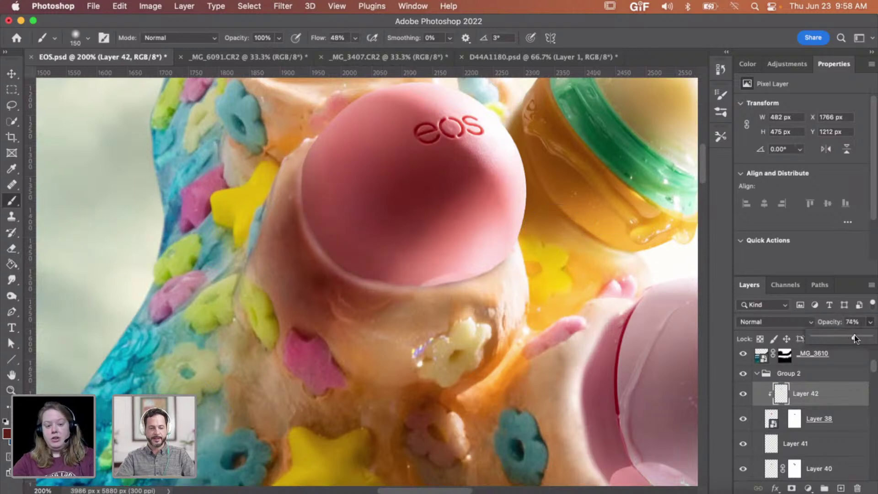
key("z")
left_click(418, 255, "alt")
left_click(417, 255, "alt")
left_click(417, 254, "alt")
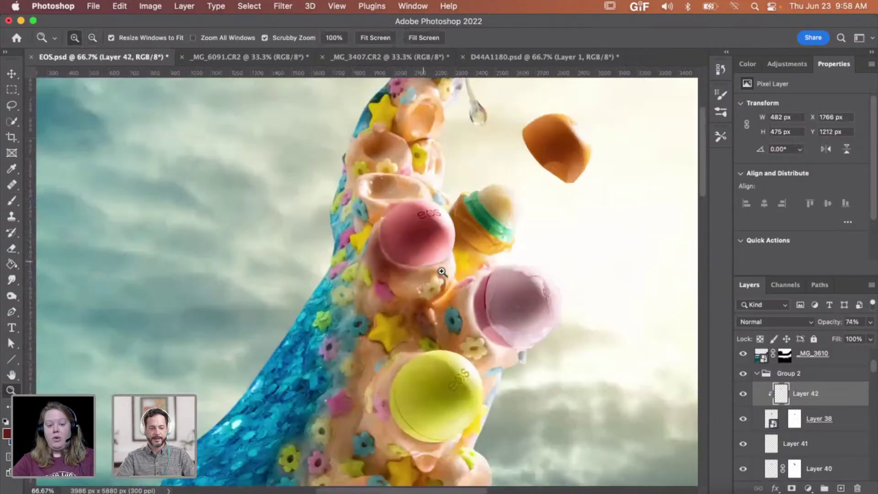
left_click(418, 270)
left_click(403, 246)
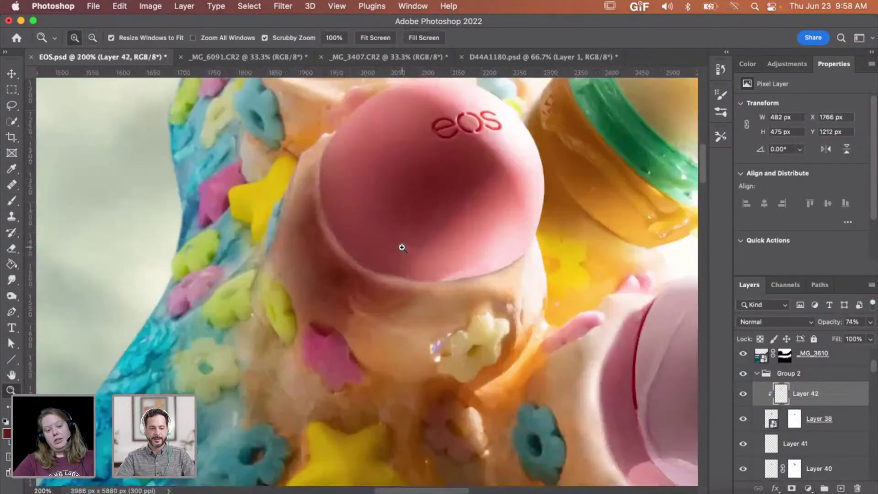
left_click(402, 246)
Step: Return from Layer 38's mask to the clipped shading on Layer 42 and set the brush size to 80 px
left_click(795, 418)
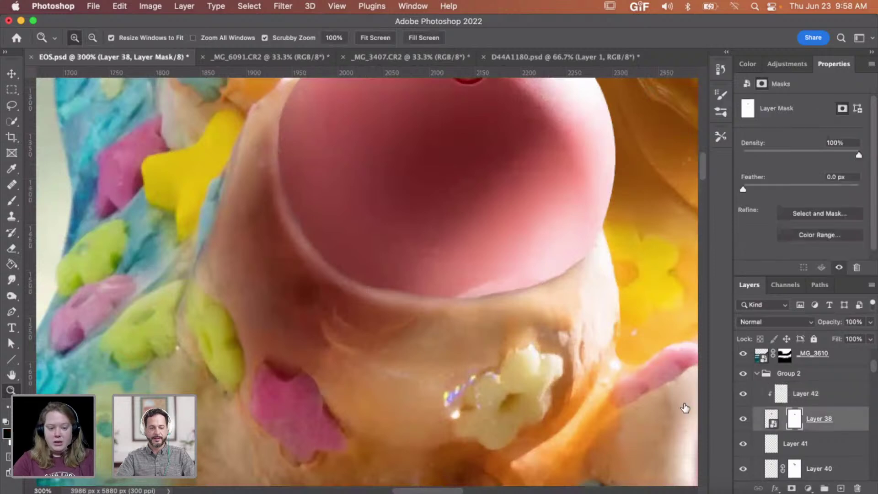
key("b")
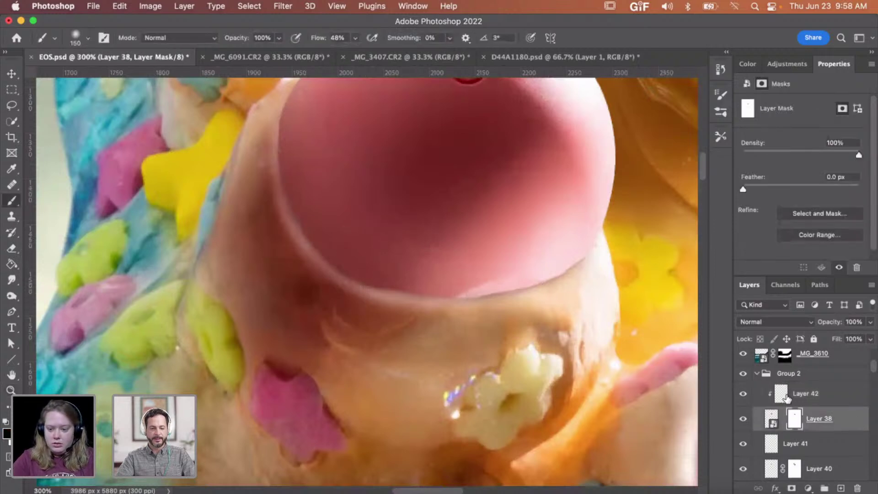
key("alt+bracketright")
key("bracketleft")
key("bracketleft")
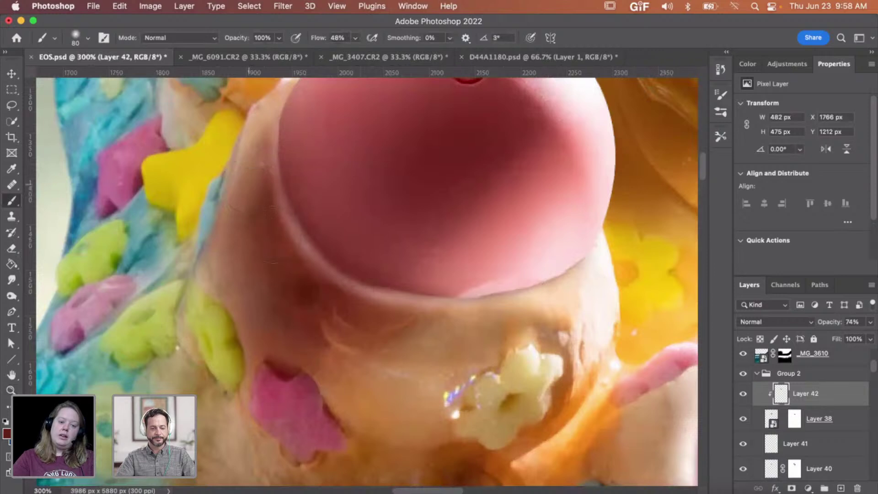
Step: Examine the pink sphere's shading and lower rim both close up and within the whole tentacle
key("v")
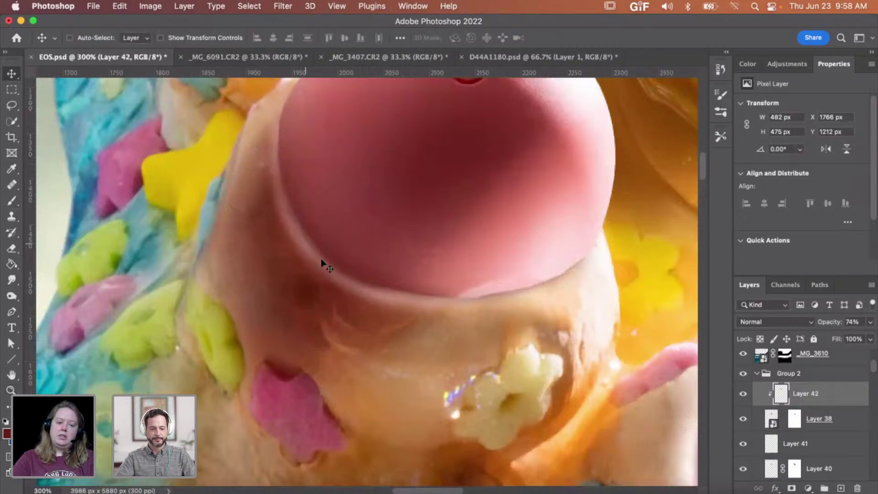
key("z")
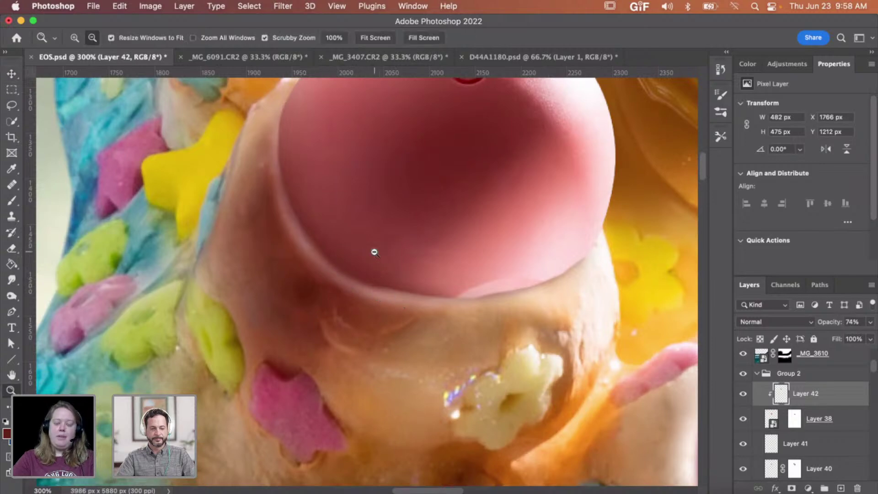
left_click(374, 252, "alt")
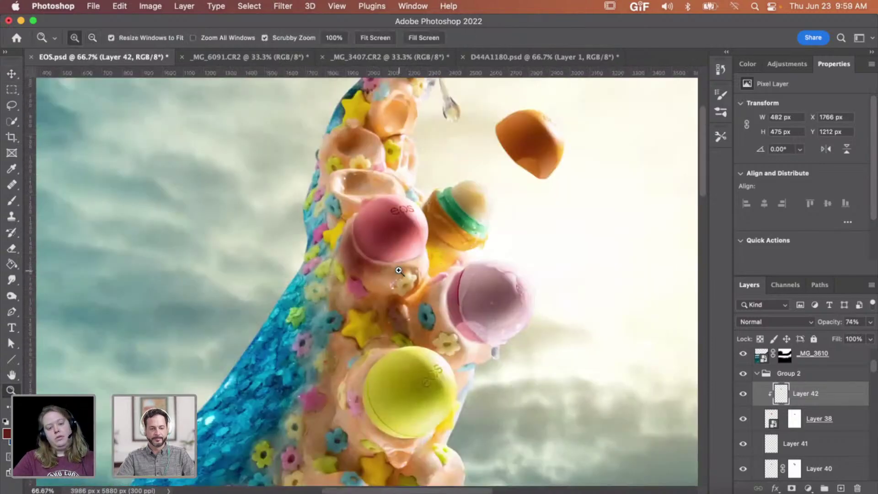
left_click(398, 267)
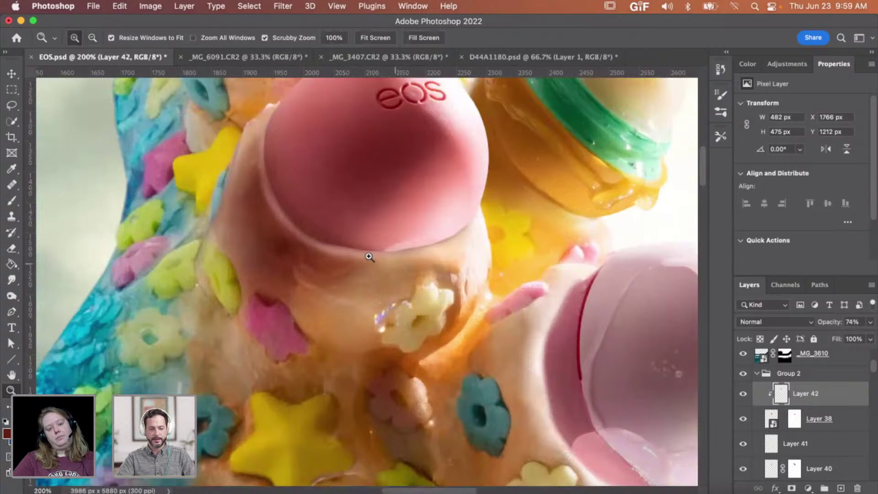
left_click(370, 256, "alt")
left_click(369, 256, "alt")
left_click(369, 255, "alt")
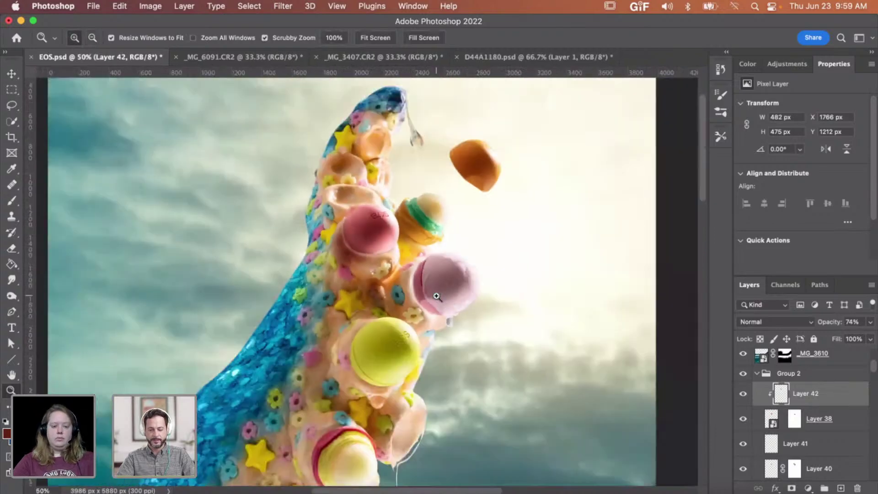
scroll(437, 297, "down", 1)
left_click(368, 214)
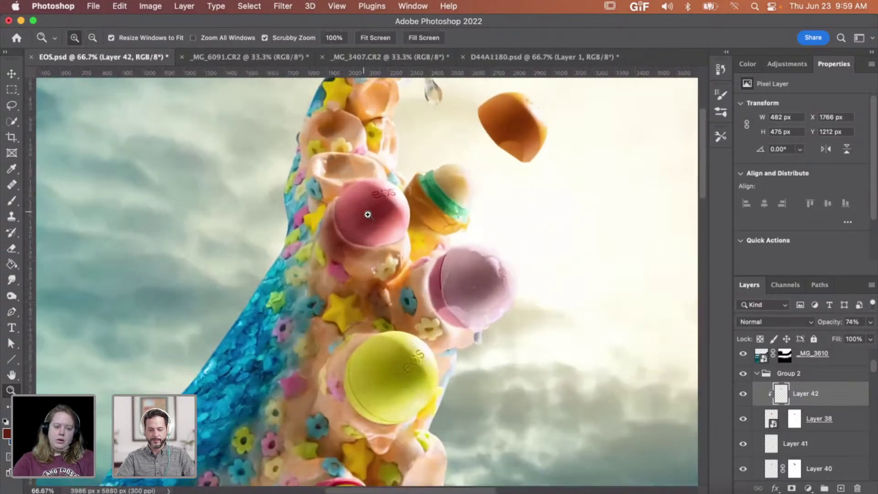
left_click(369, 215)
left_click(369, 215)
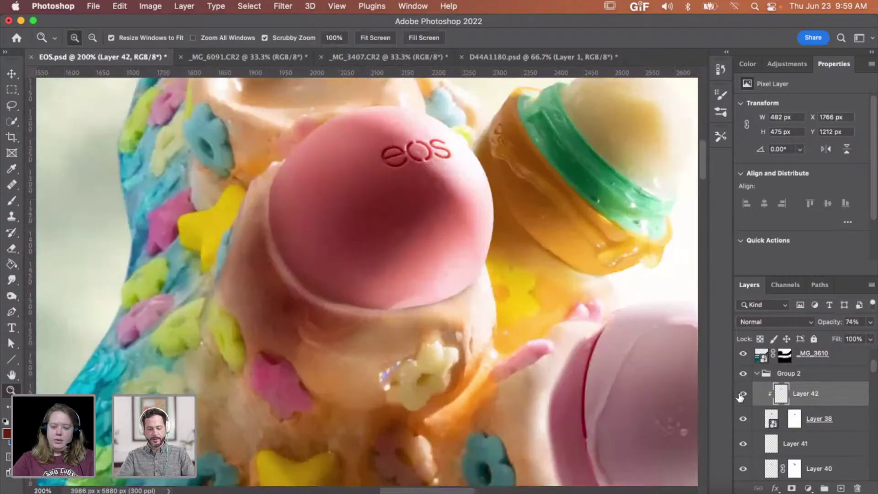
Step: Toggle the visibility of Layer 41 in Group 2 to check its effect beneath the pink sphere
left_click(757, 374)
scroll(514, 319, "down", 2)
scroll(514, 319, "right", 2)
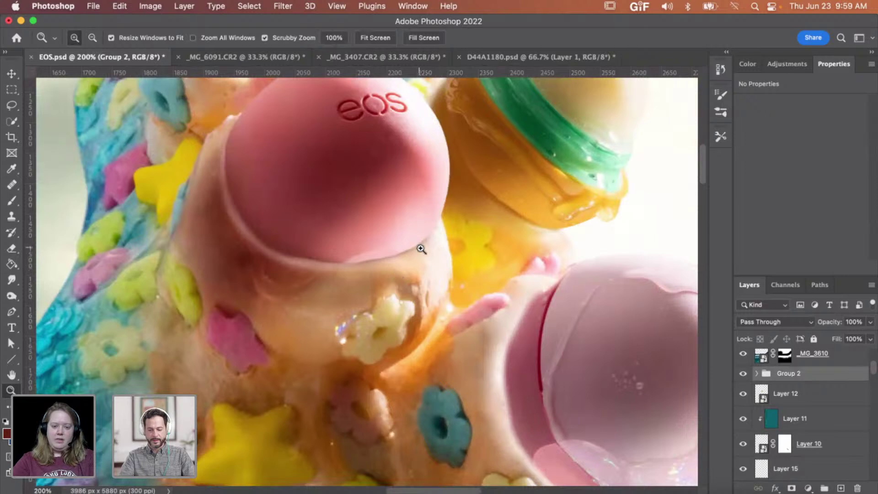
left_click(757, 375)
scroll(773, 423, "down", 1)
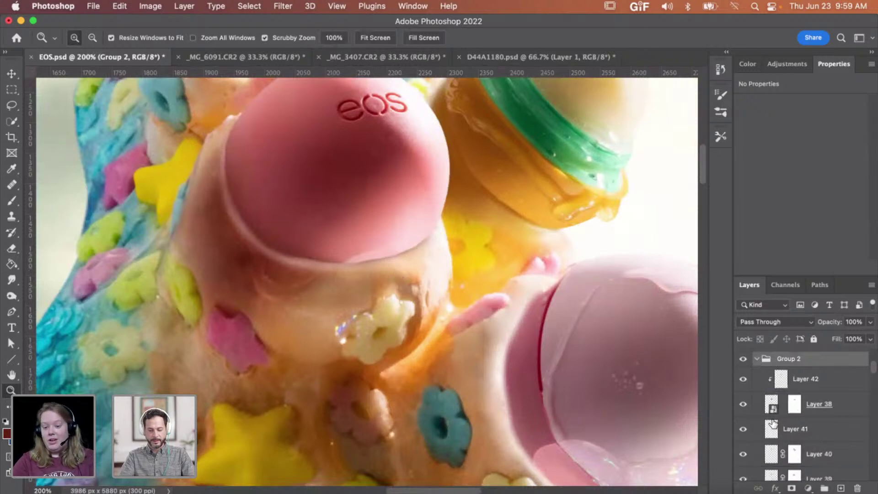
scroll(741, 411, "down", 2)
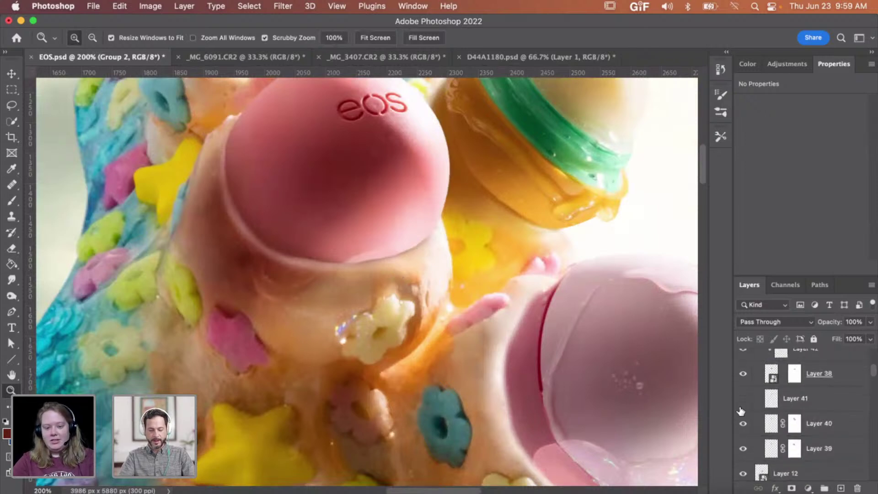
left_click(742, 403)
Step: Erase on Layer 41 just outside the pink sphere's lower-right edge with a soft 156 px eraser
left_click(791, 404)
key("e")
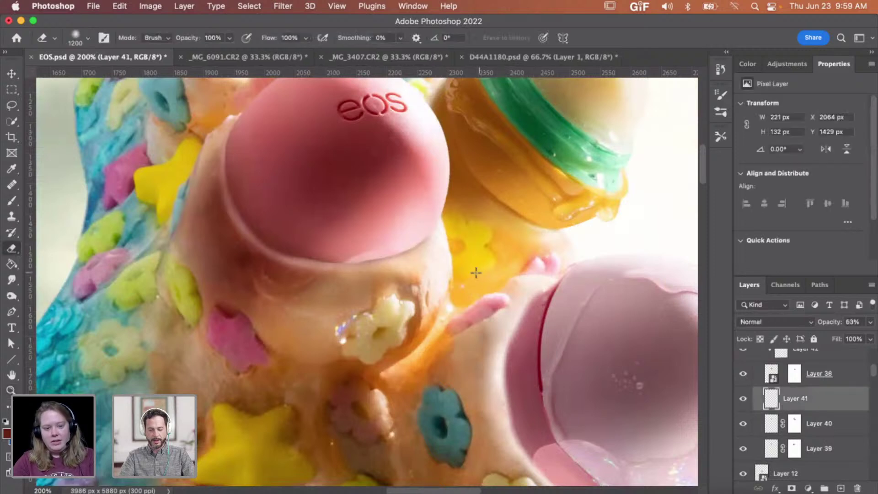
right_click(433, 253)
double_click(551, 266)
type("156")
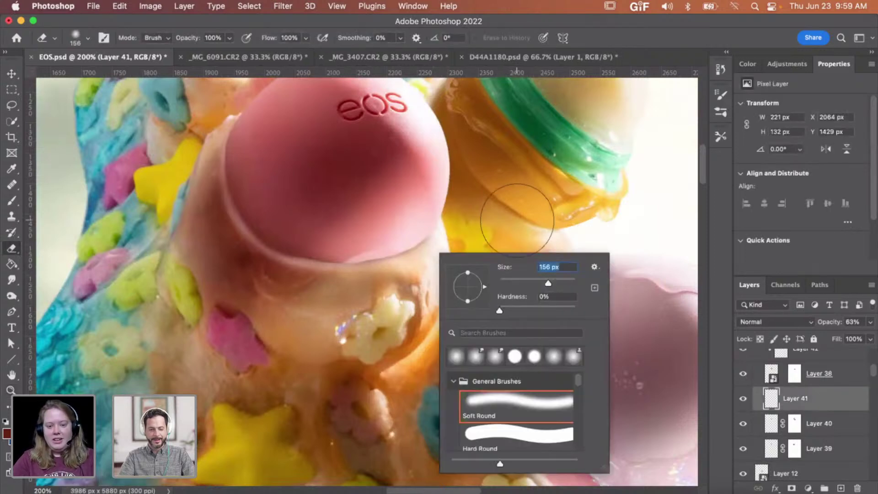
key("Return")
mouse_move(464, 259)
left_mouse_down()
mouse_move(446, 263)
mouse_move(438, 274)
mouse_move(440, 264)
mouse_move(456, 276)
mouse_move(446, 274)
mouse_move(452, 245)
mouse_move(460, 261)
mouse_move(460, 242)
left_mouse_up()
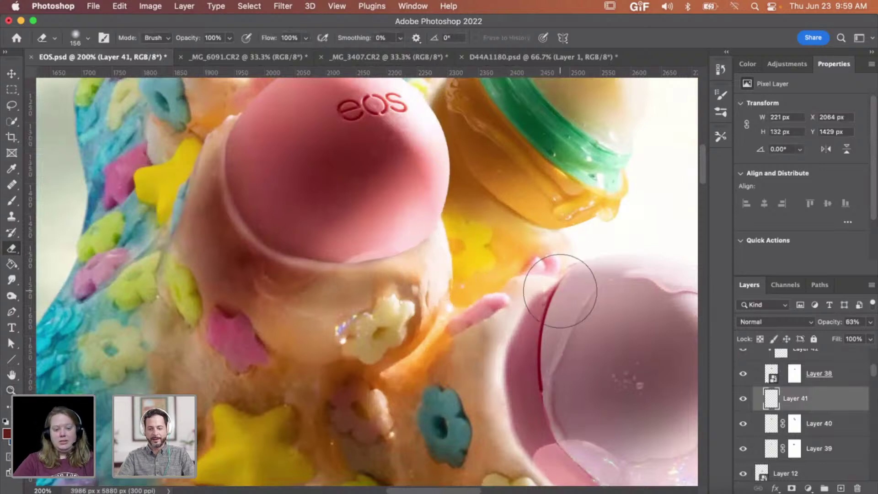
Step: Add another layer clipped to Layer 38 and brush dark red shading along the sphere's lower-right edge
left_click(825, 372)
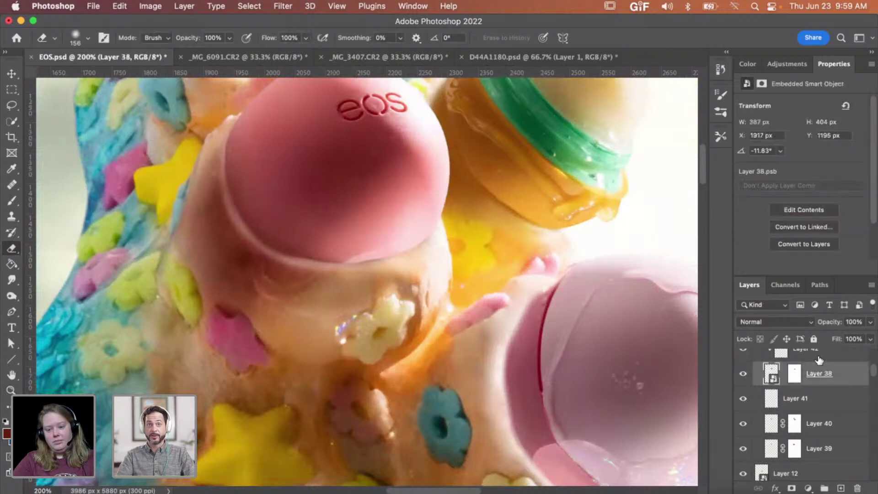
left_click(841, 488)
key("b")
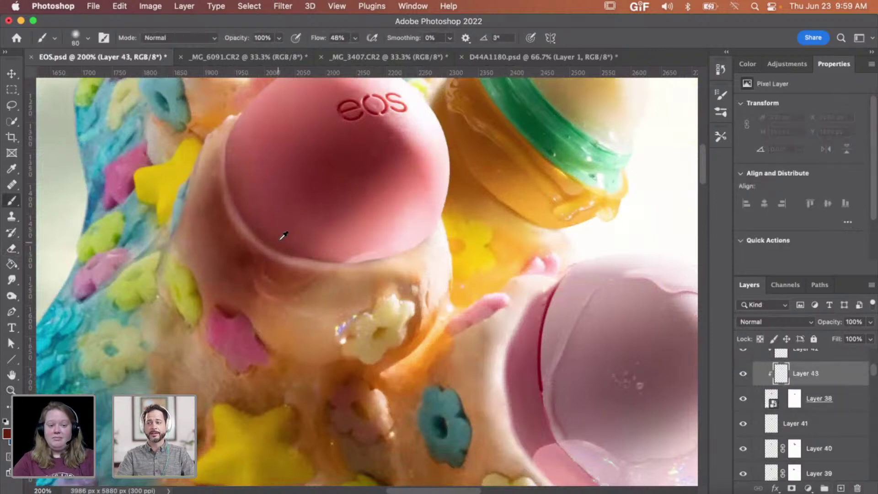
mouse_move(343, 295)
left_mouse_down()
mouse_move(373, 311)
mouse_move(380, 288)
mouse_move(357, 290)
mouse_move(424, 286)
mouse_move(441, 273)
mouse_move(416, 283)
mouse_move(456, 256)
left_mouse_up()
Step: Extend the shading leftward along the sphere's bottom edge with a 150 px brush and review it in the wider composite
key("bracketright")
key("bracketright")
key("bracketright")
key("bracketright")
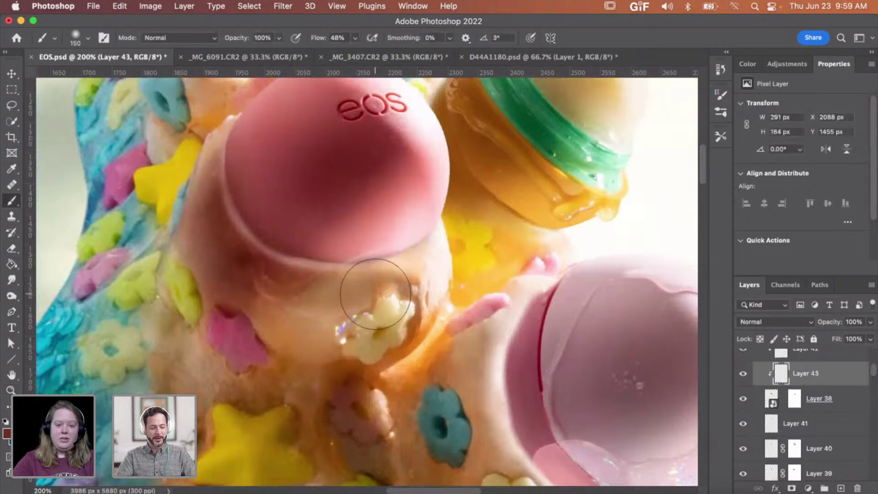
mouse_move(358, 296)
left_mouse_down()
mouse_move(343, 295)
mouse_move(343, 304)
mouse_move(405, 284)
mouse_move(344, 297)
mouse_move(270, 292)
left_mouse_up()
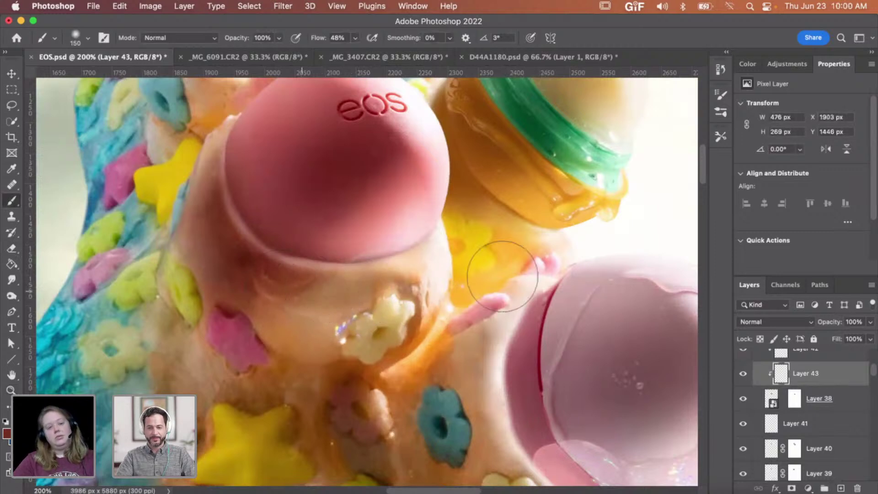
key("z")
left_click(494, 254, "alt")
left_click(494, 255, "alt")
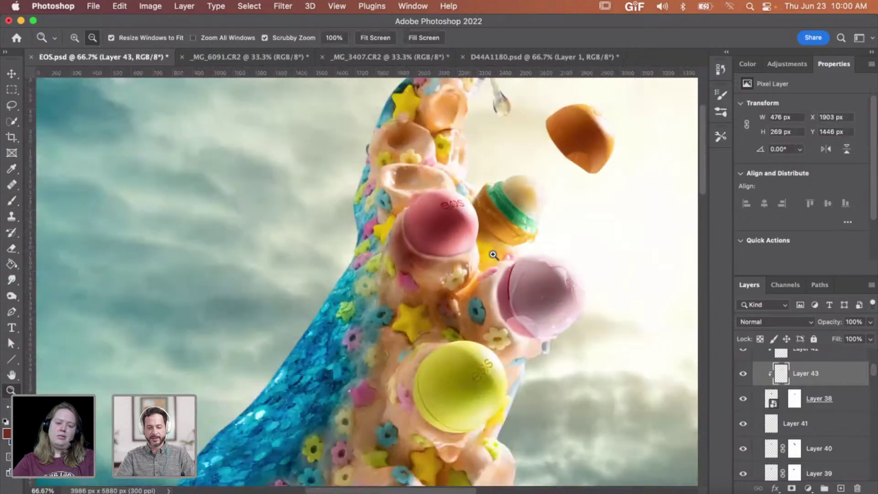
left_click(493, 255, "alt")
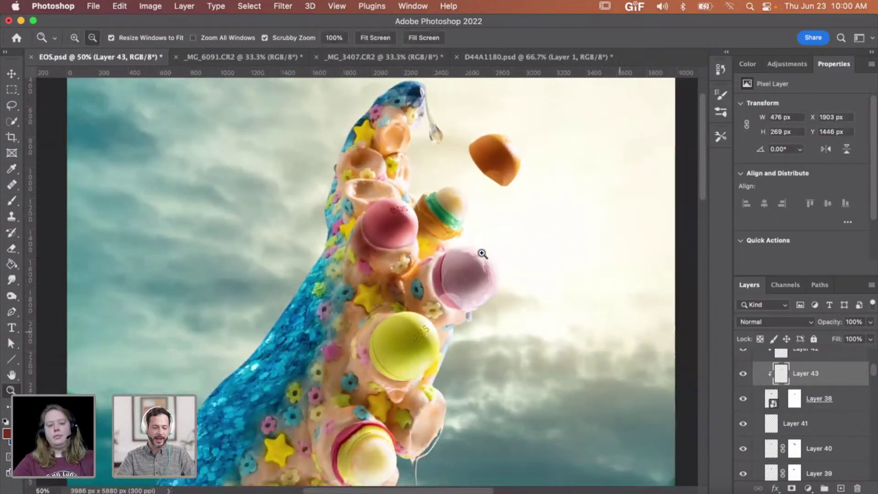
Step: Collapse Group 2 in the layer stack
left_click(474, 254)
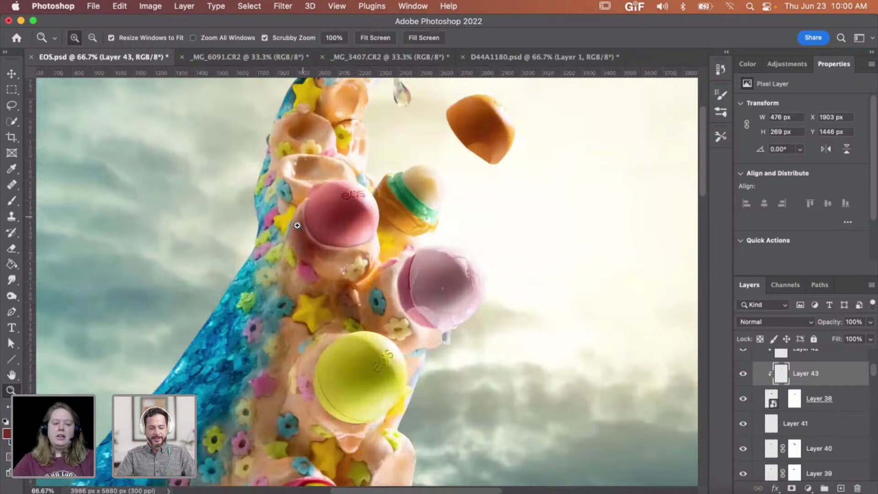
left_click(419, 293)
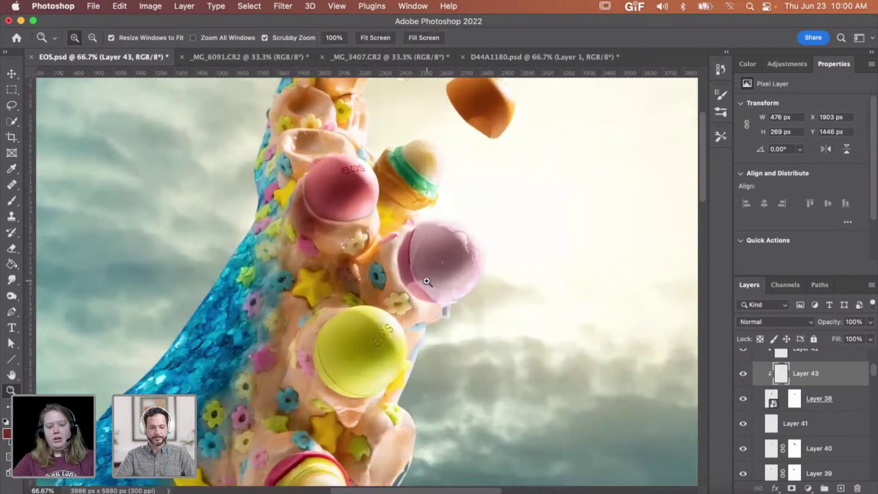
left_click(427, 282)
scroll(427, 282, "right", 3)
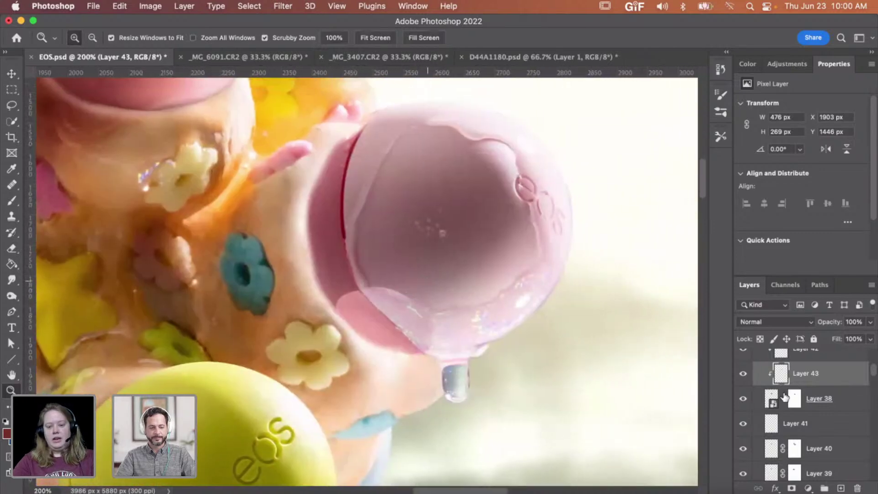
scroll(799, 401, "up", 1)
scroll(800, 401, "up", 2)
left_click(757, 403)
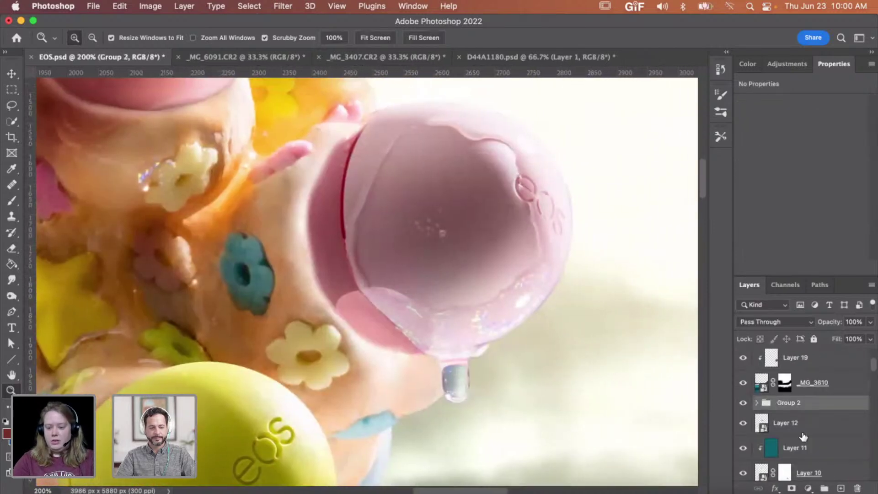
Step: Toggle the visibility of Layers 12, 10, 15 and 9 in turn to identify which ones form the pale pink sphere and its drip
scroll(758, 407, "down", 1)
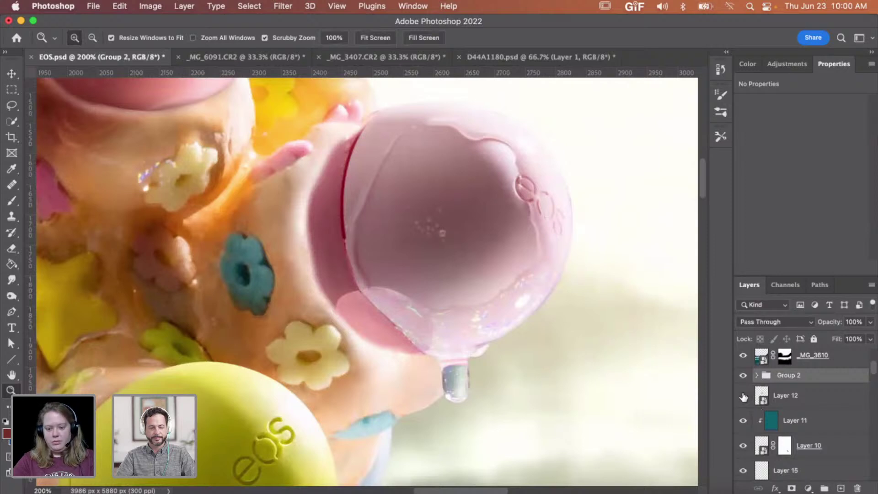
left_click(743, 398)
left_click(743, 446)
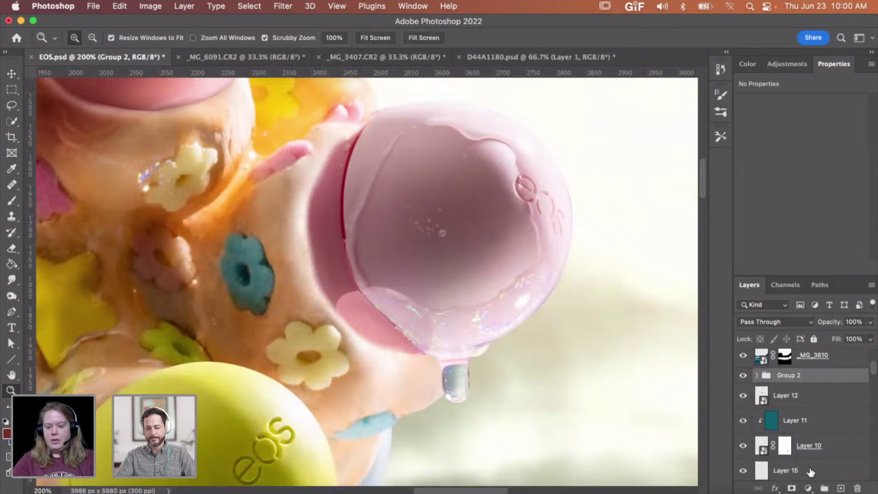
left_click(810, 472)
scroll(810, 471, "down", 1)
left_click(744, 436)
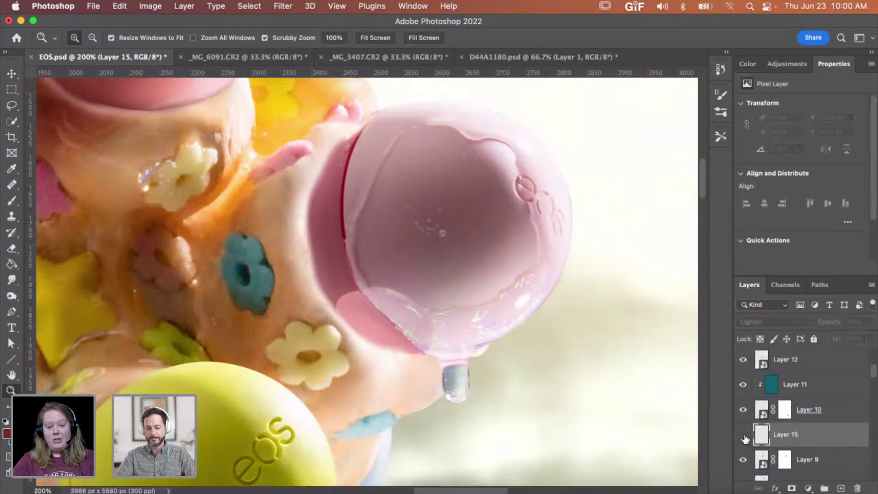
left_click(744, 436)
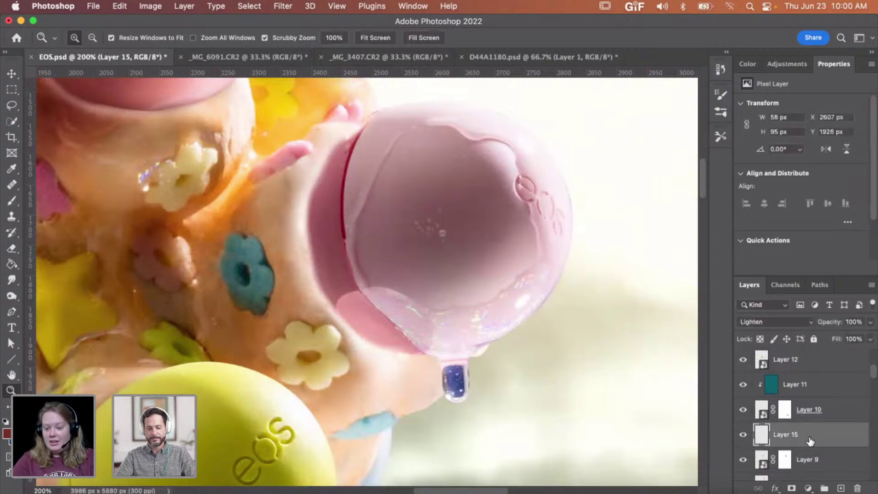
scroll(810, 440, "down", 1)
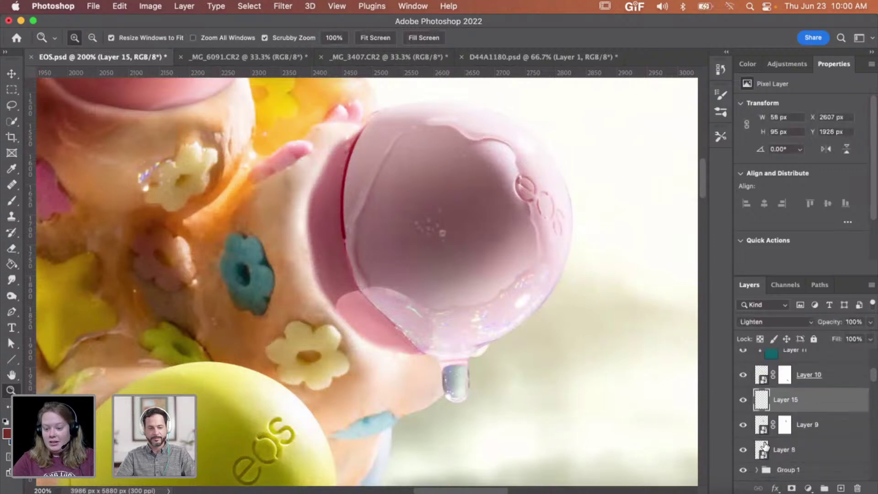
left_click(744, 426)
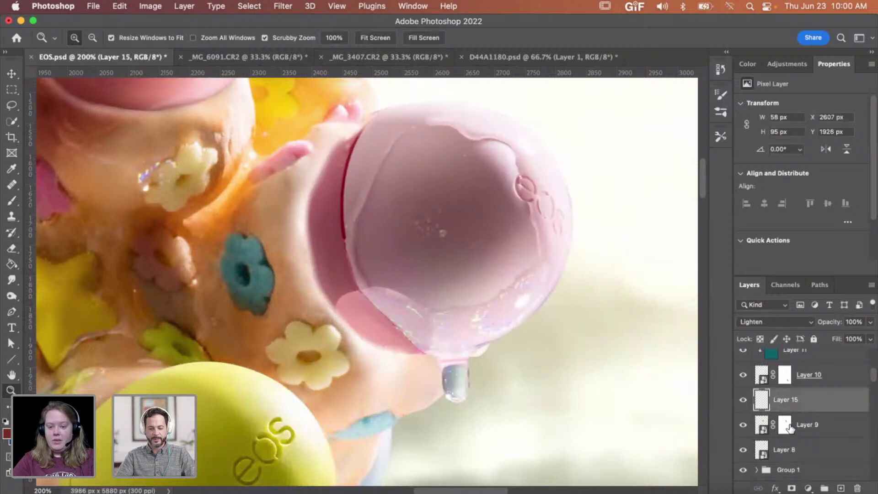
Step: Group Layer 9 and Layer 15, the pale pink sphere and its drip highlight
left_click(809, 429)
left_click(744, 401)
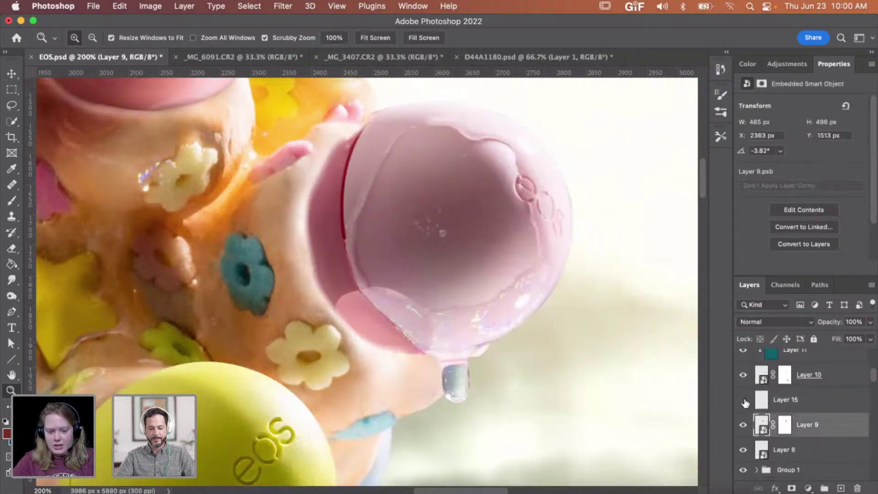
left_click(839, 407, "shift")
key("super+g")
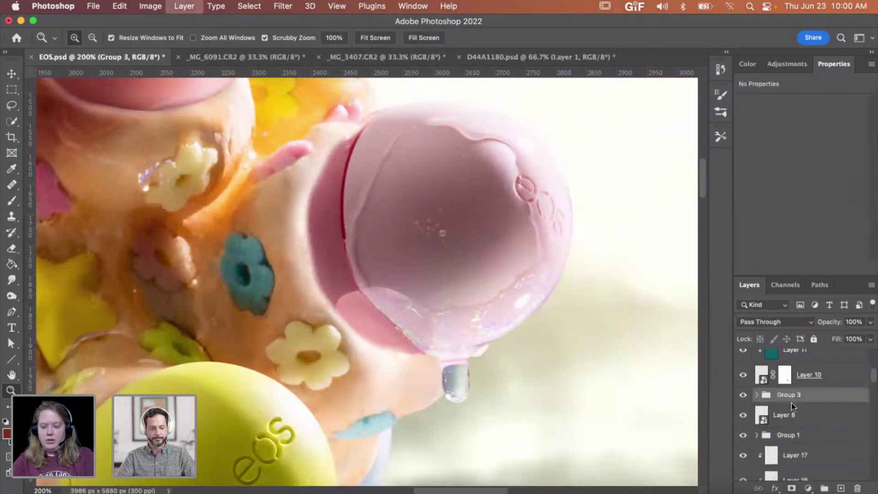
Step: Move Layer 9 in the new group so the pale pink sphere sits slightly lower and farther right in its sucker
left_click(757, 395)
left_click(796, 441)
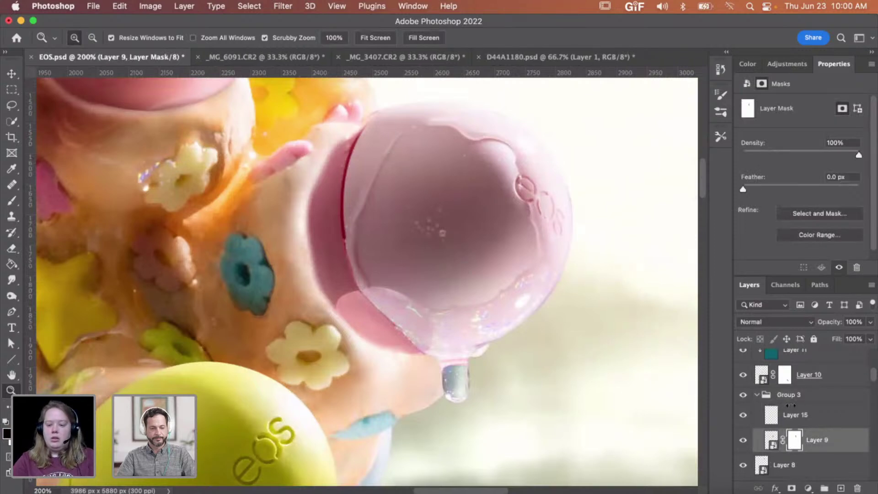
key("v")
left_click_drag(458, 185, 468, 194)
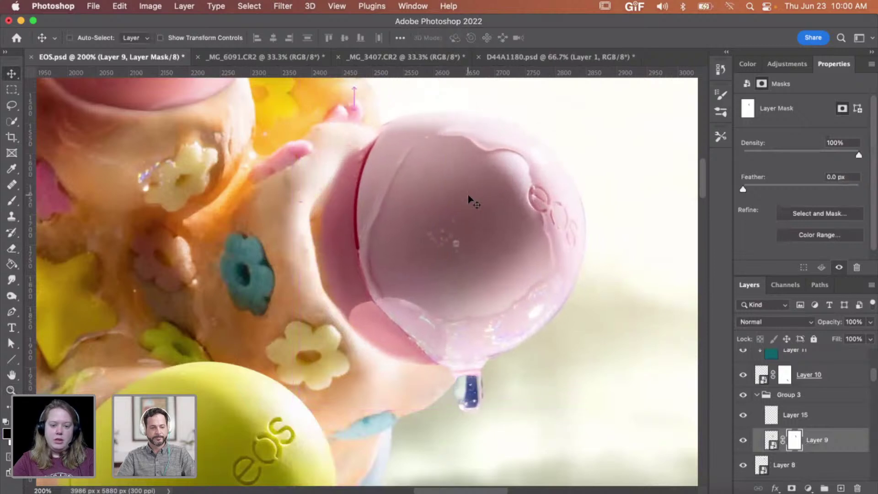
left_click_drag(386, 161, 386, 167)
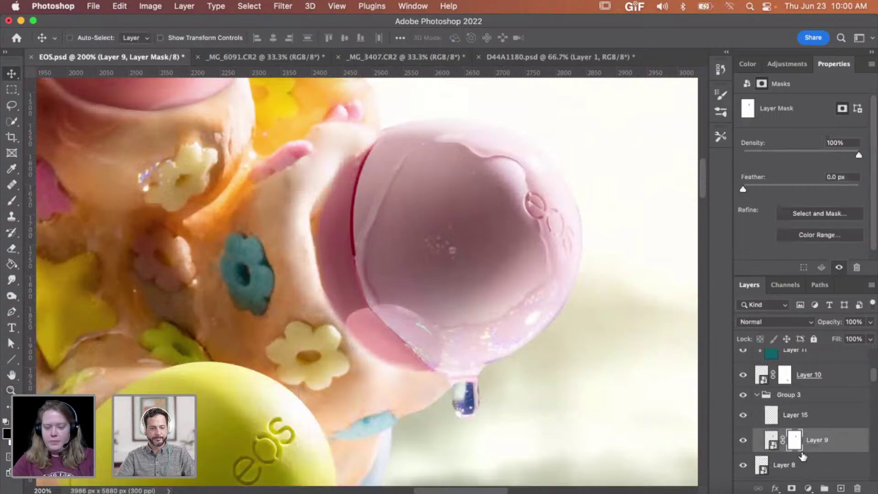
Step: Paint white on Layer 9's mask with a 60 px brush to reveal the pale pink sphere's left rim
key("z")
left_click(284, 172)
key("b")
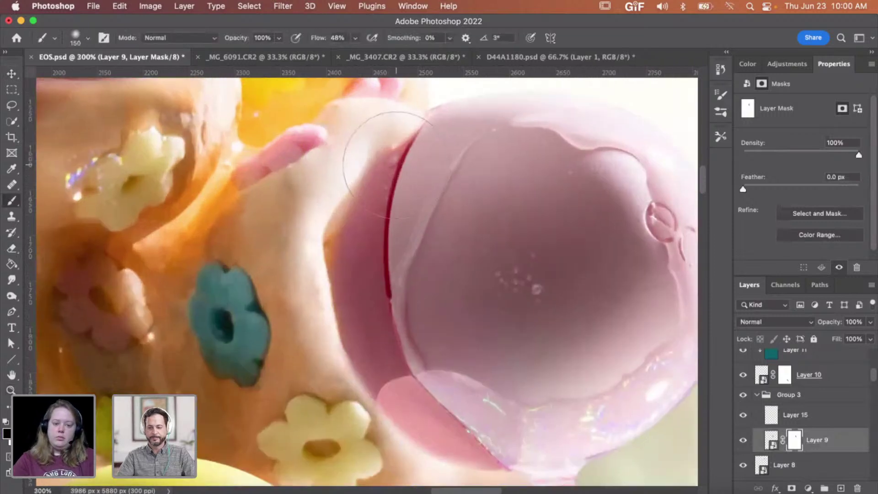
right_click(397, 168)
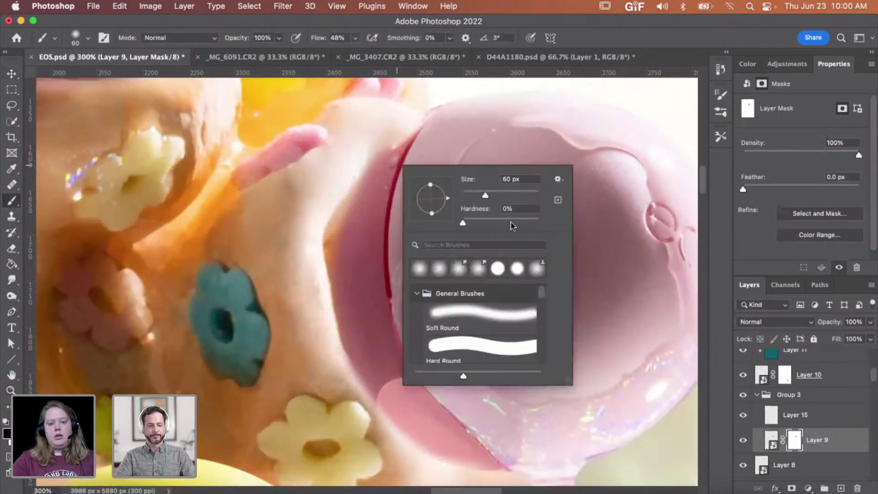
key("Tab")
key("Return")
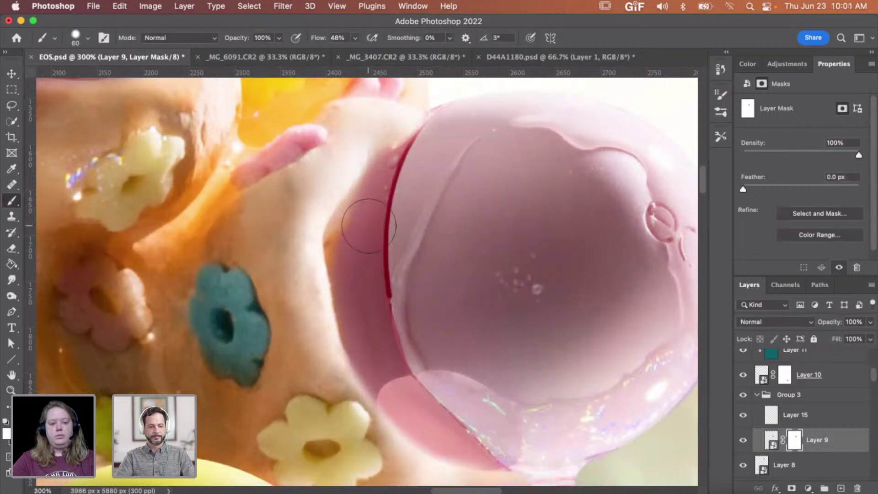
mouse_move(366, 210)
left_mouse_down()
mouse_move(398, 162)
mouse_move(442, 139)
mouse_move(387, 167)
mouse_move(368, 192)
mouse_move(354, 249)
mouse_move(364, 322)
left_mouse_up()
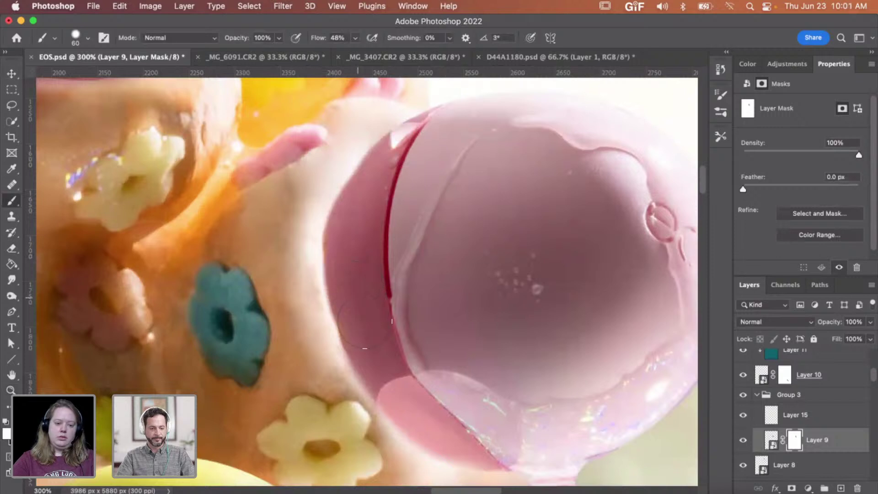
right_click(376, 293)
key("Return")
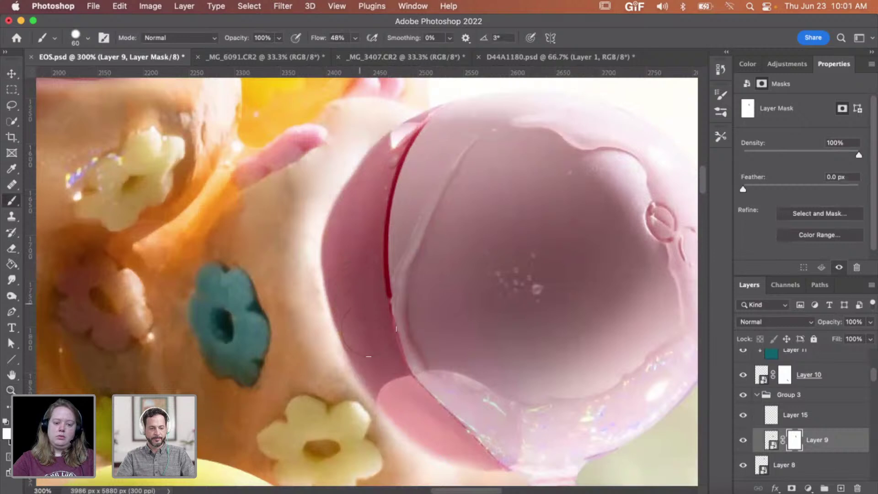
Step: Refine Layer 9's mask along the pale pink sphere's lower-left edge with the 60 px brush
mouse_move(381, 358)
left_mouse_down()
mouse_move(411, 402)
mouse_move(437, 411)
left_mouse_up()
scroll(438, 412, "down", 3)
scroll(437, 411, "right", 3)
mouse_move(309, 323)
left_mouse_down()
mouse_move(337, 349)
mouse_move(380, 366)
mouse_move(410, 426)
left_mouse_up()
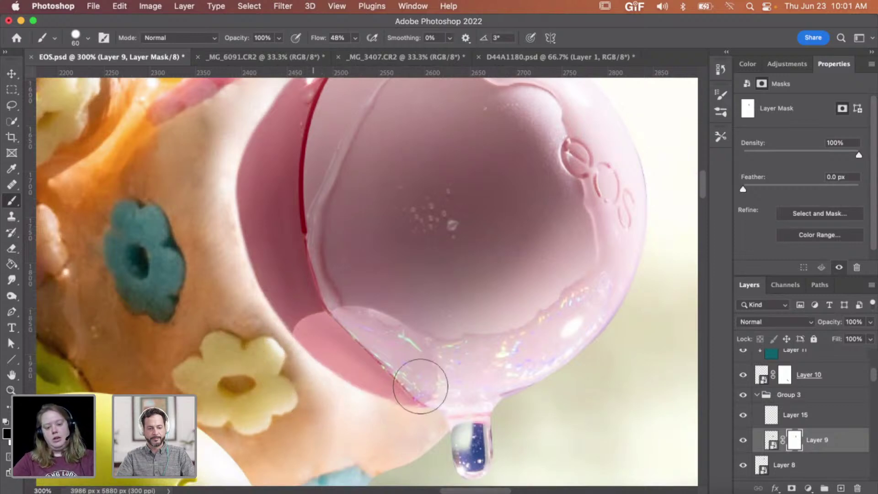
Step: Nudge Layer 9 slightly upward to seat the pale pink sphere in its sucker
key("z")
left_click(435, 386, "alt")
left_click(437, 386, "alt")
left_click(437, 386, "alt")
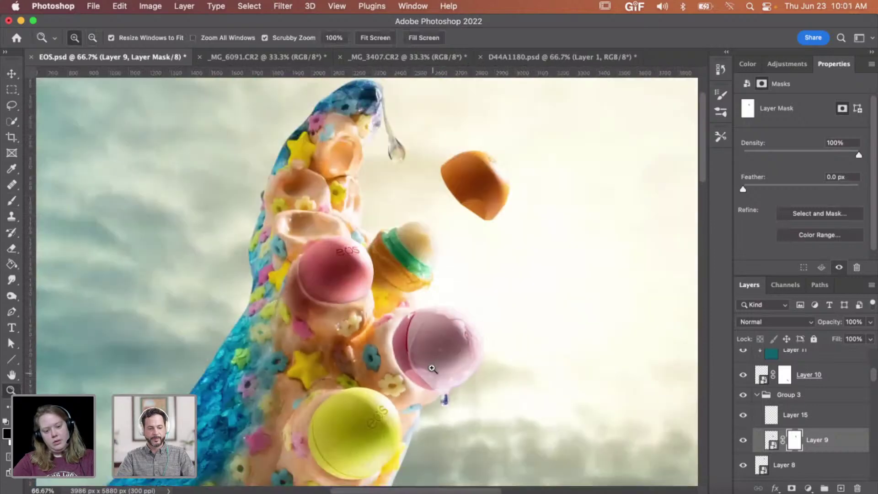
left_click(432, 369)
left_click(432, 369)
key("v")
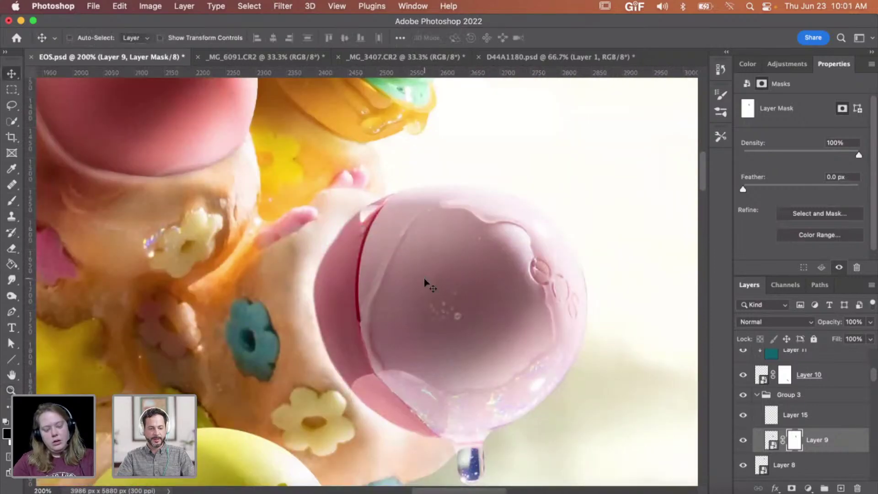
key("shift+Up")
key("Down")
key("Down")
key("Down")
key("Down")
key("Down")
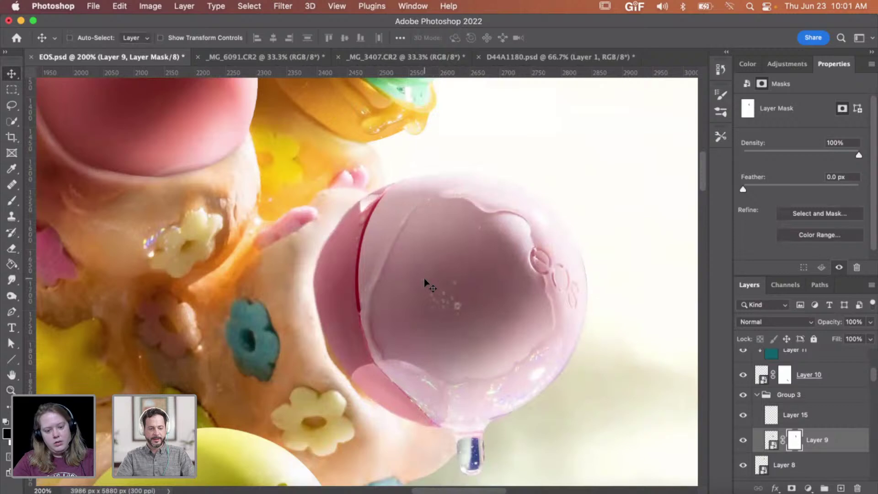
key("Down")
key("Down")
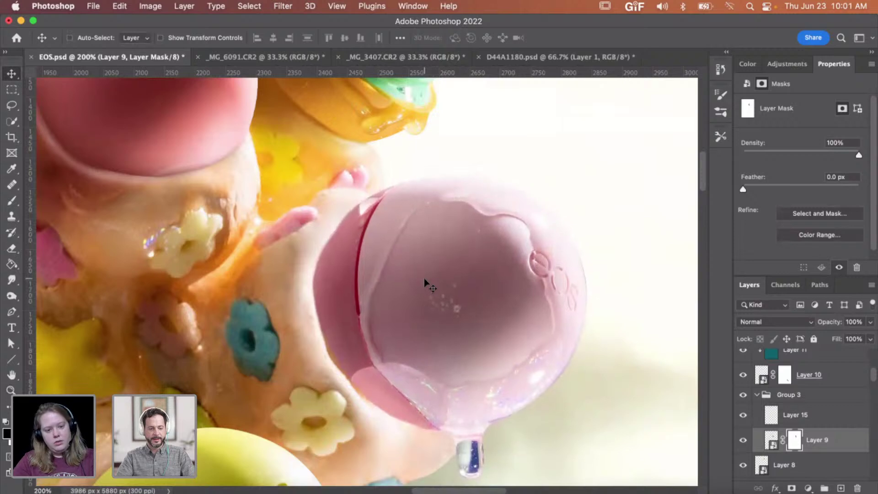
Step: Touch up Layer 9's mask along the repositioned sphere's left edge with a 60 px brush and review it in the wider composite
key("b")
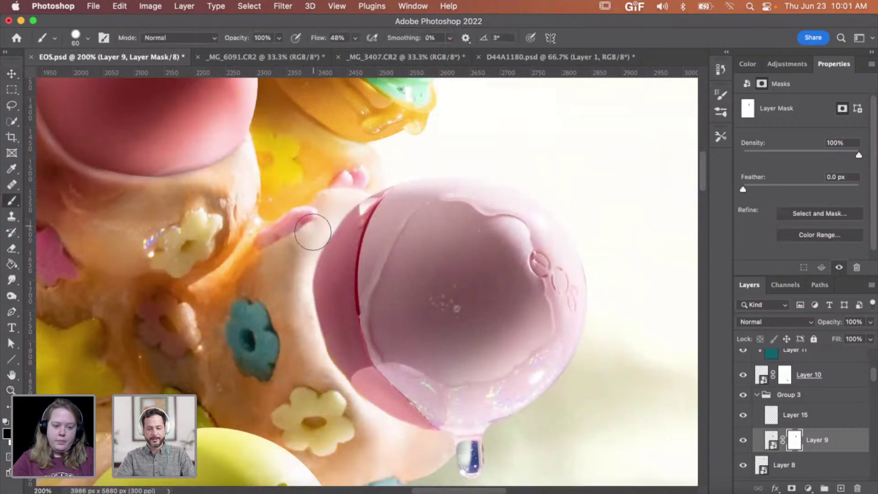
key("x")
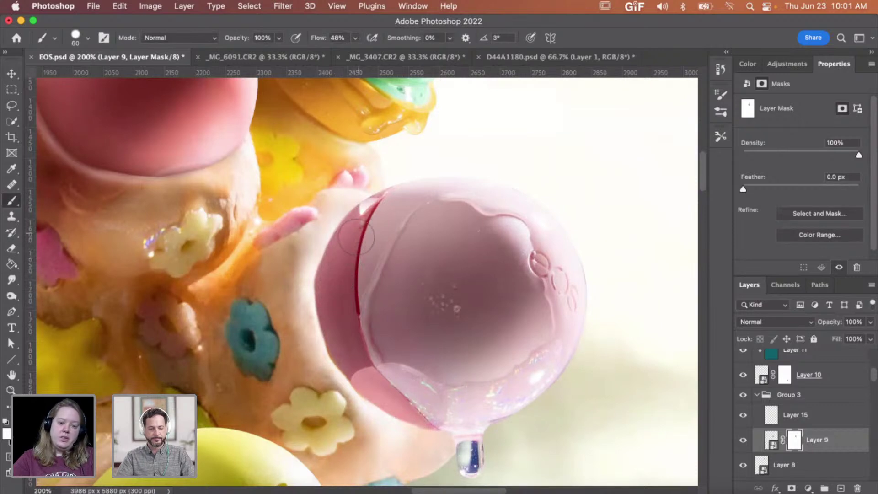
scroll(336, 279, "down", 2)
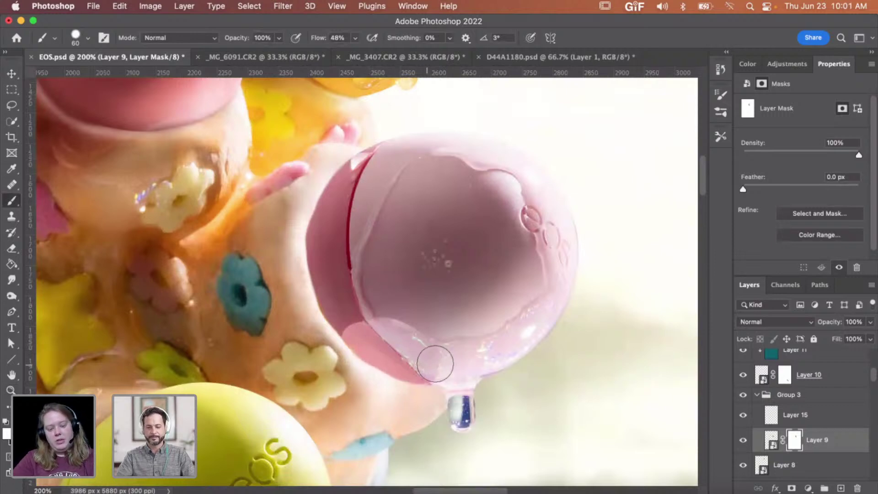
key("z")
left_click(413, 350, "alt")
left_click(413, 350, "alt")
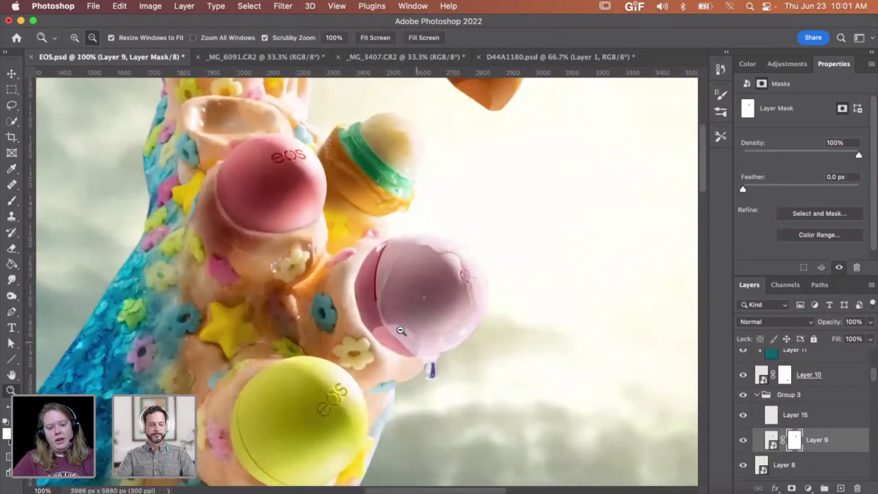
left_click(404, 354)
left_click(406, 353)
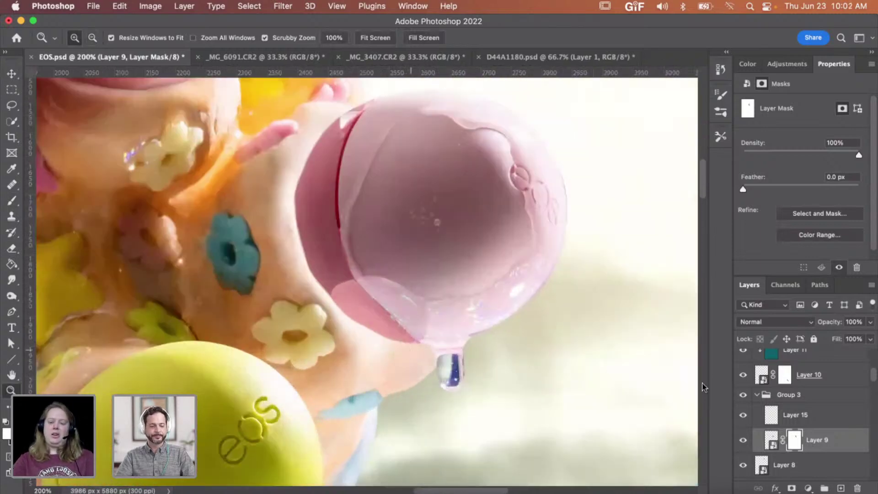
Step: Move Layer 15 to X 2621 px, Y 1943 px so it covers the blue part of the drip below the sphere
left_click(794, 420)
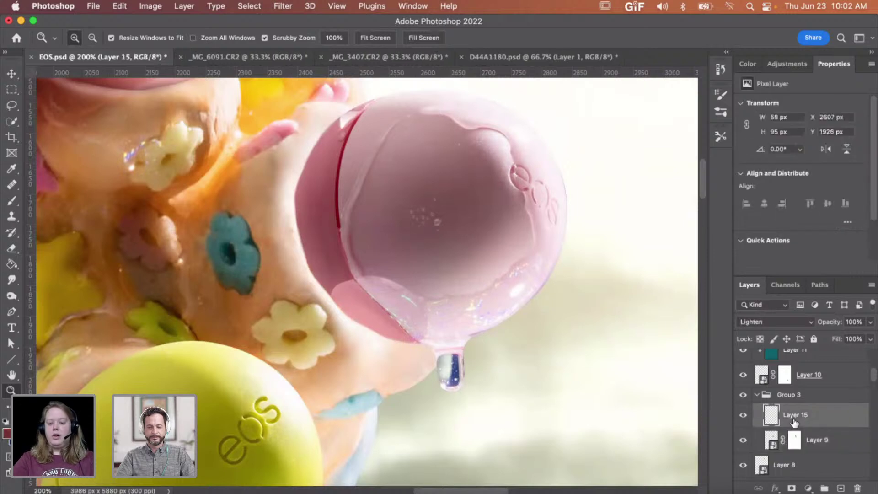
key("v")
mouse_move(457, 398)
left_mouse_down()
mouse_move(470, 394)
mouse_move(466, 399)
left_mouse_up()
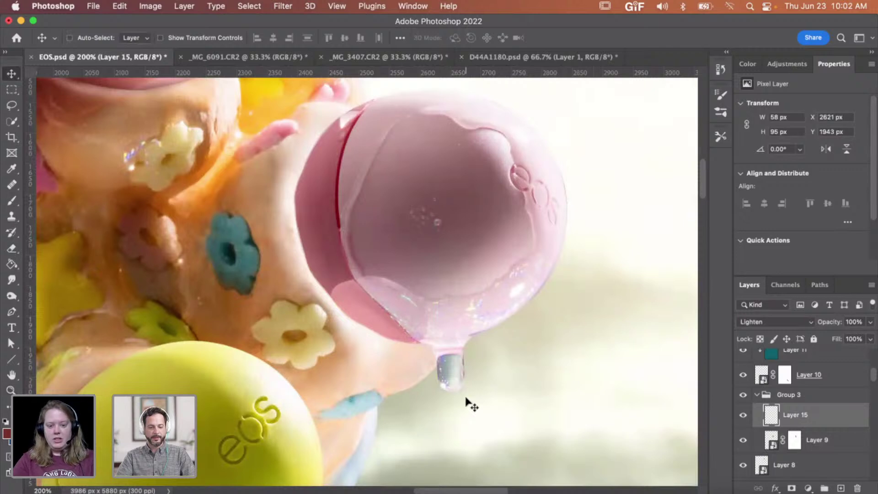
Step: Clip Layer 15 to Layer 9
key("z")
left_click(465, 271, "alt")
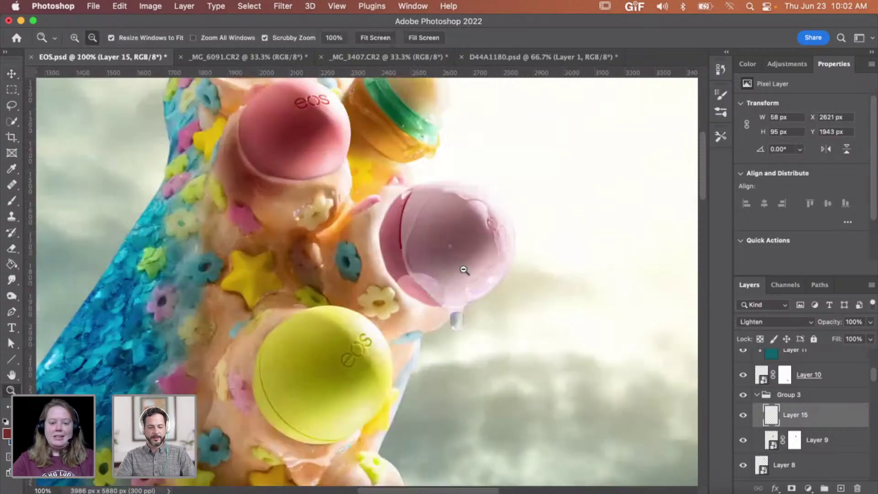
right_click(840, 421)
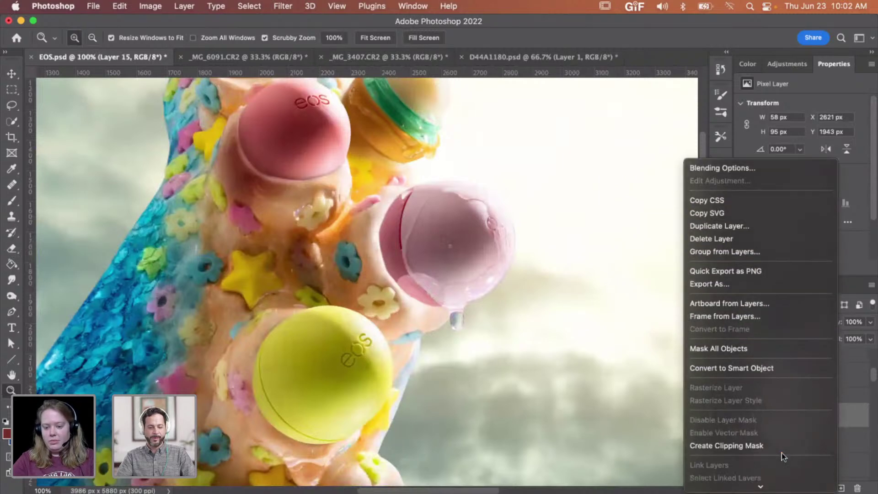
left_click(784, 444)
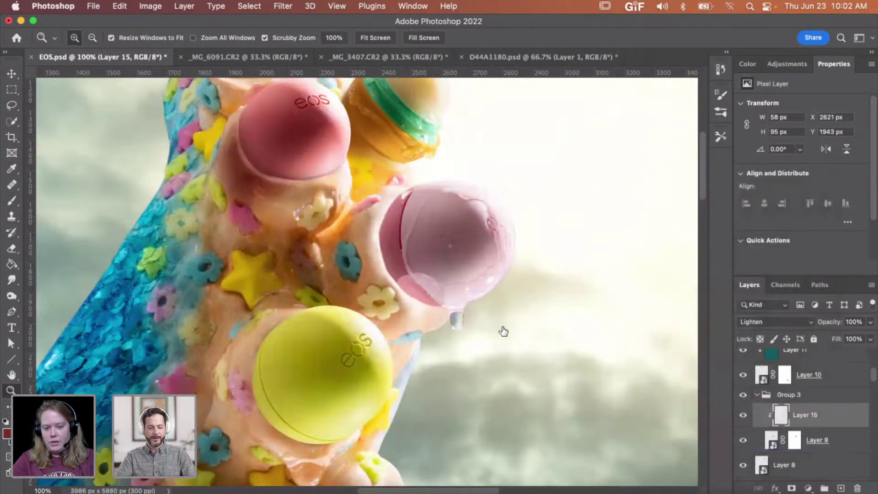
Step: Open the contents of the Layer 9 smart object and bring up the sphere's lower right edge
left_click(474, 247)
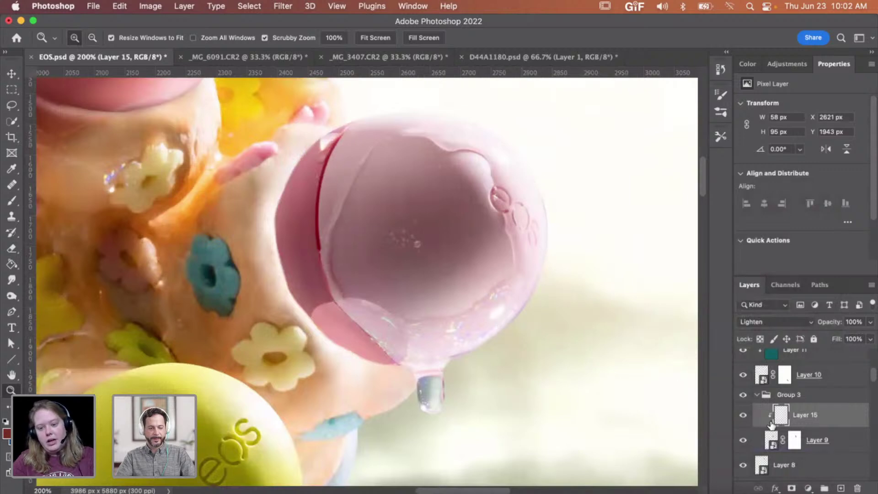
left_click(567, 207)
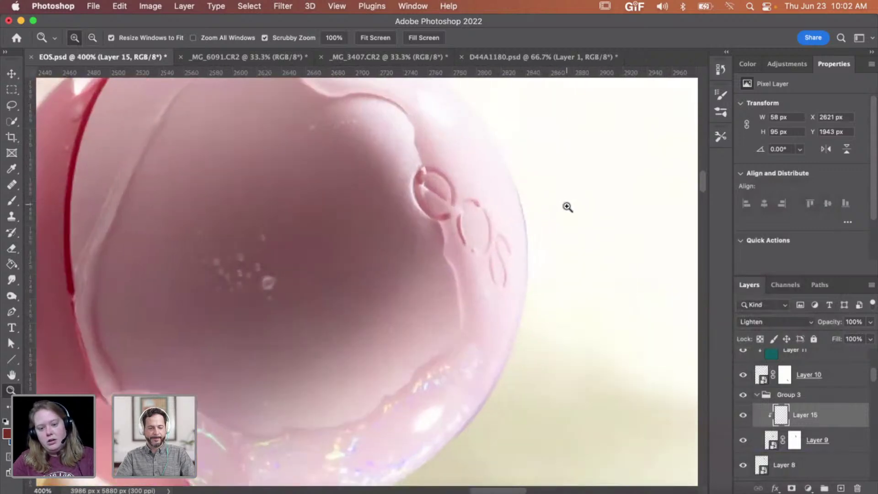
scroll(567, 206, "down", 3)
left_click(772, 441)
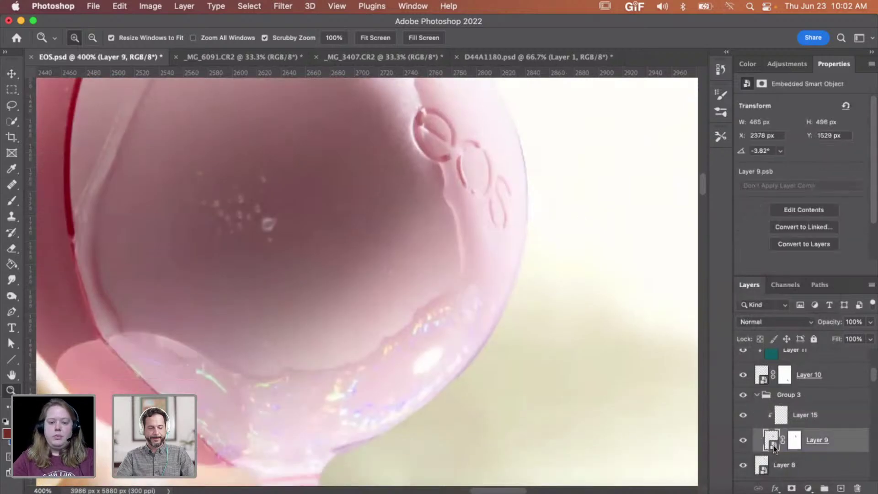
double_click(773, 446)
left_click(537, 210)
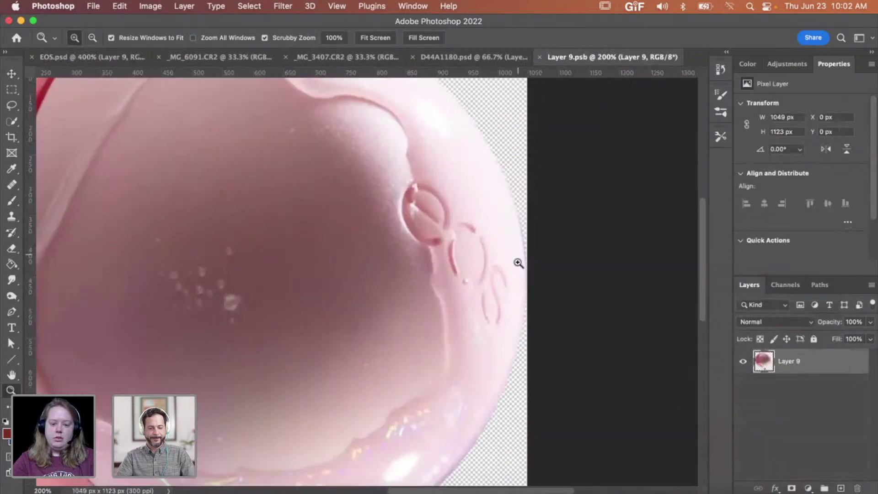
scroll(519, 263, "down", 5)
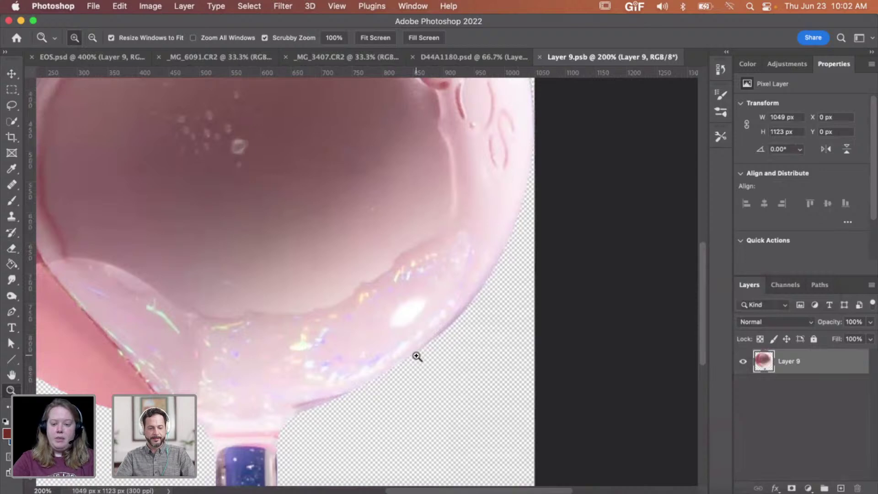
Step: Add a new blank layer beneath Layer 9 in the smart object
key("p")
left_click(841, 488)
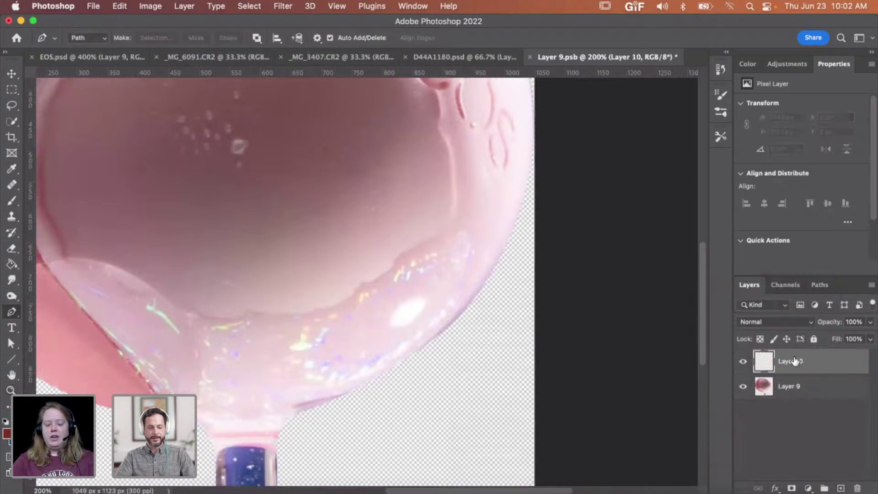
left_click_drag(794, 361, 795, 394)
Step: Fill the new layer beneath the sphere with bright green
key("g")
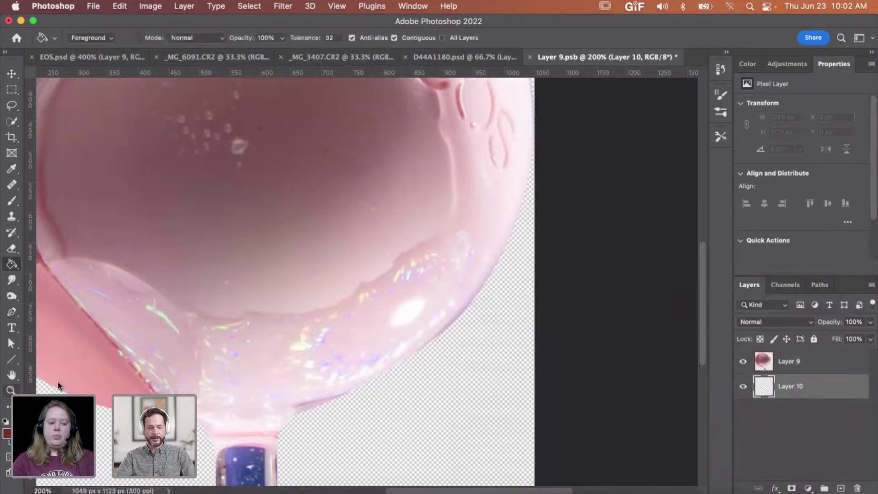
left_click(6, 432)
type("26662c")
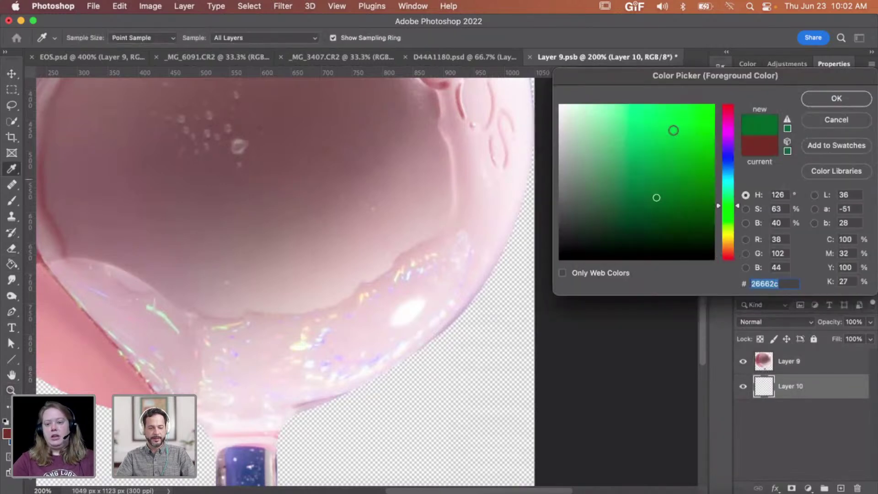
left_click_drag(673, 130, 724, 111)
left_click(472, 291)
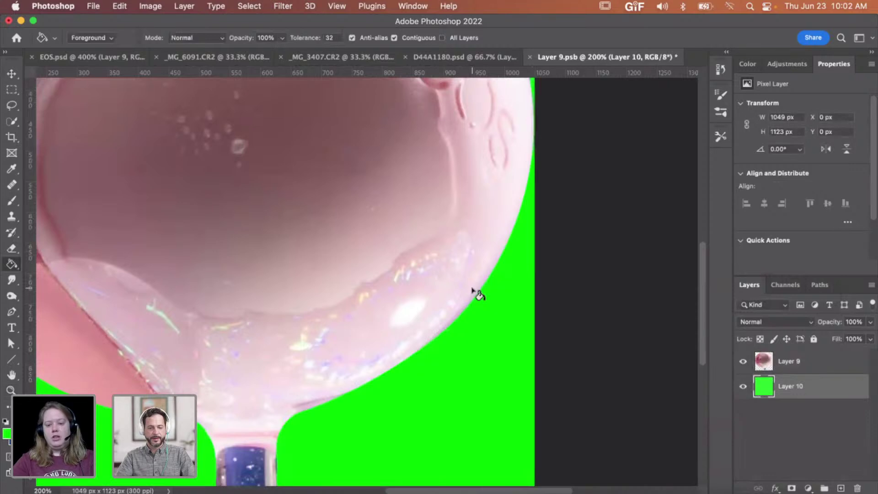
Step: Turn the green backing layer magenta with a Hue/Saturation hue shift of -180 and check the sphere's edge against it
key("super+u")
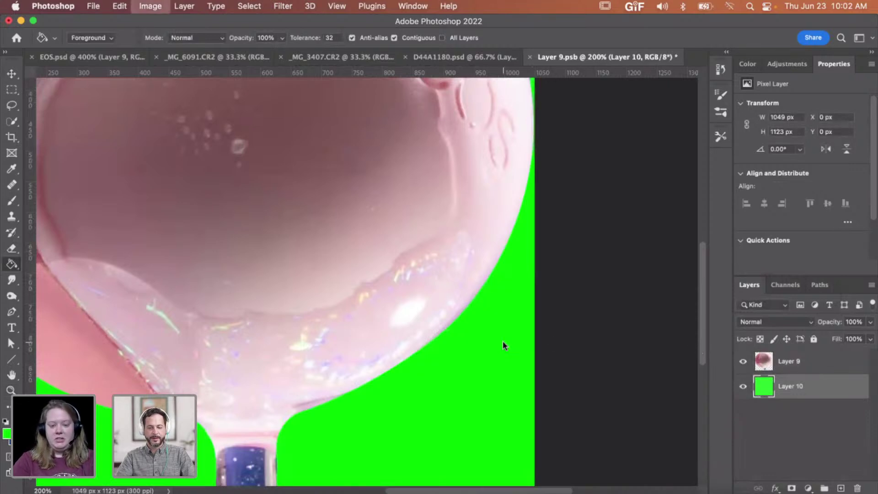
left_click_drag(628, 152, 592, 151)
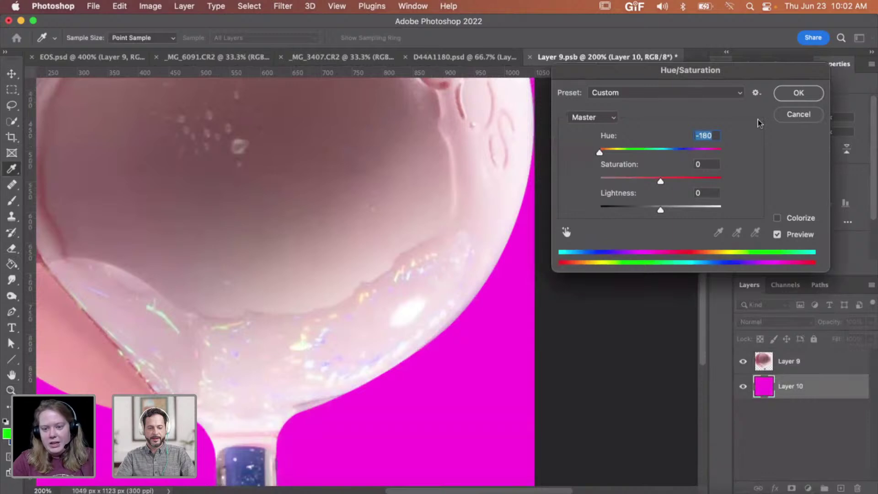
left_click(799, 93)
key("z")
left_click(454, 334)
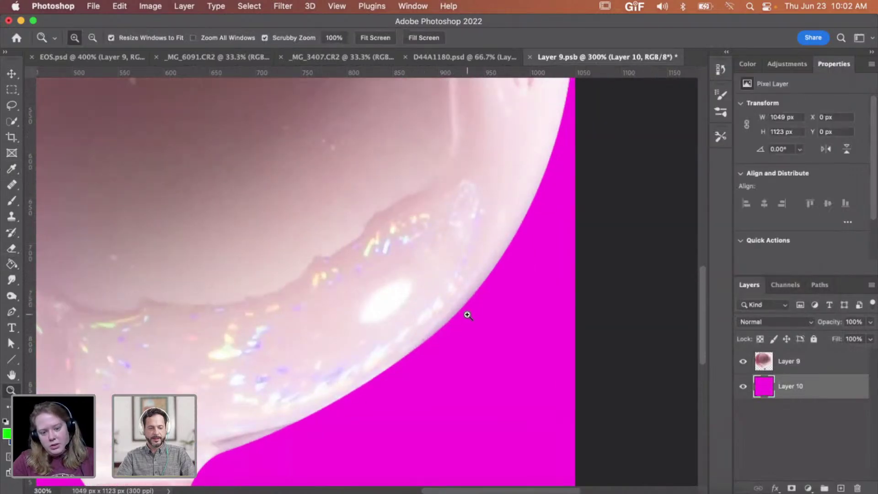
Step: Refill the backing layer beneath the sphere with white (ffffff)
key("g")
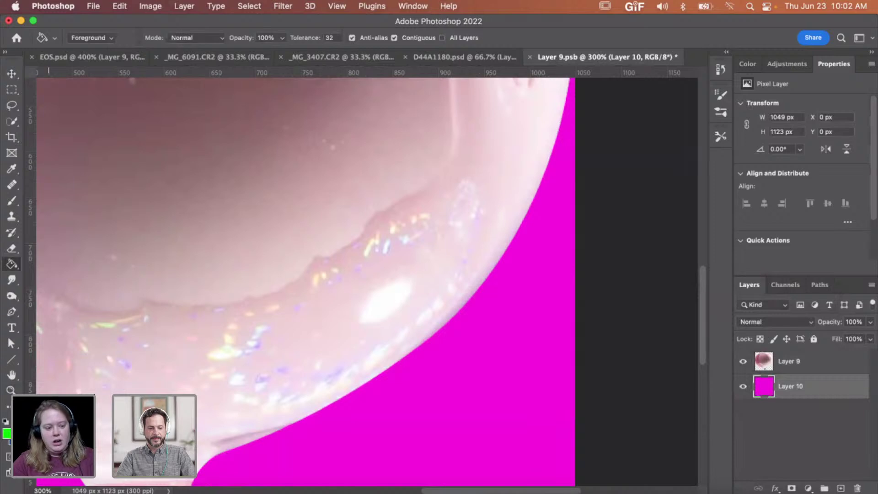
left_click(7, 434)
left_click_drag(568, 120, 552, 94)
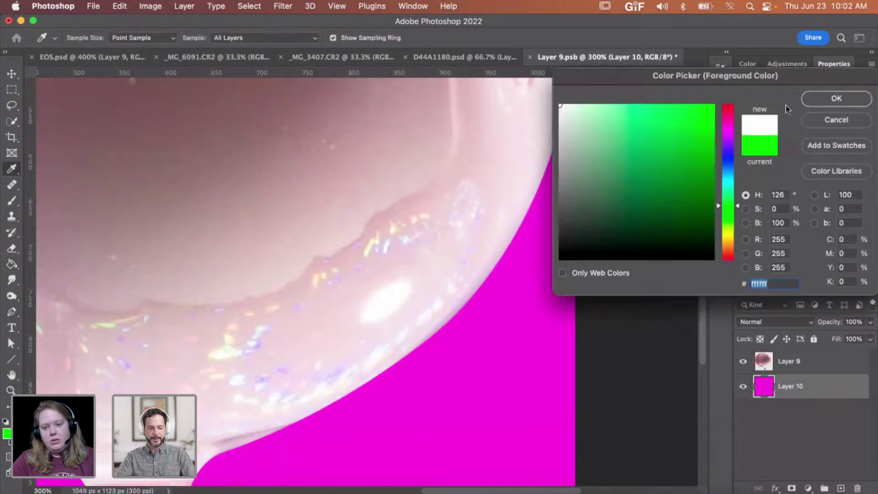
left_click(809, 103)
left_click(555, 327)
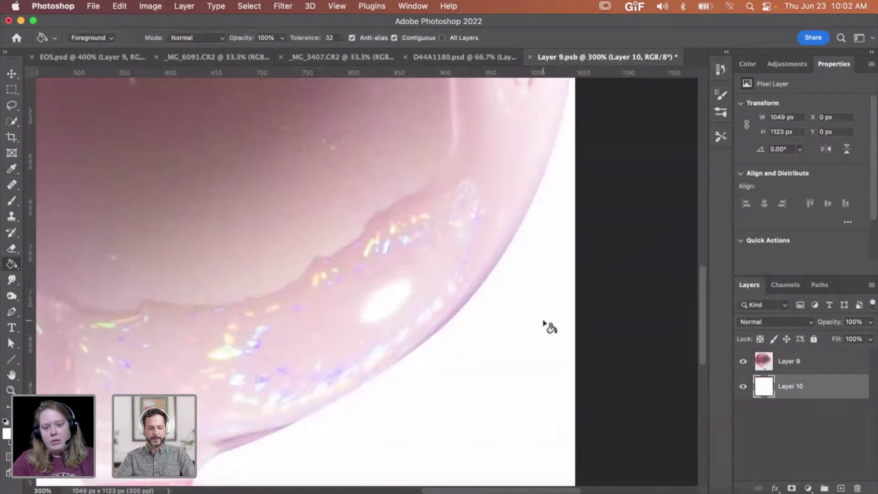
Step: With Layer 9 active, start a Pen path at the drip's neck and trace the sphere's lower right edge, just inside the dark fringe
key("z")
left_click(475, 305)
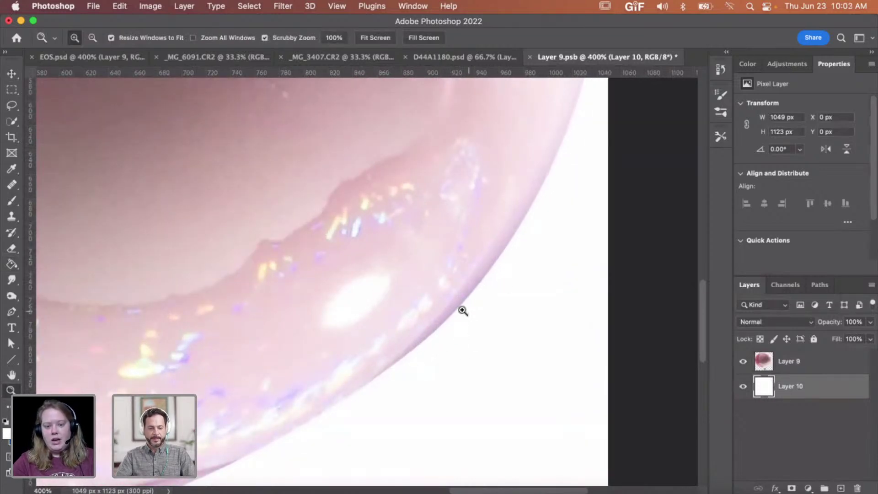
left_click(843, 361)
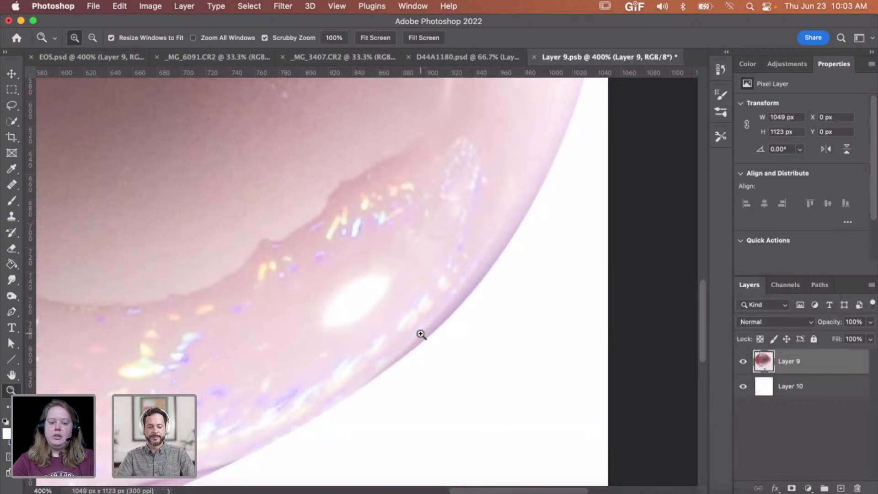
scroll(421, 337, "down", 5)
scroll(422, 335, "down", 3)
scroll(421, 334, "left", 2)
key("p")
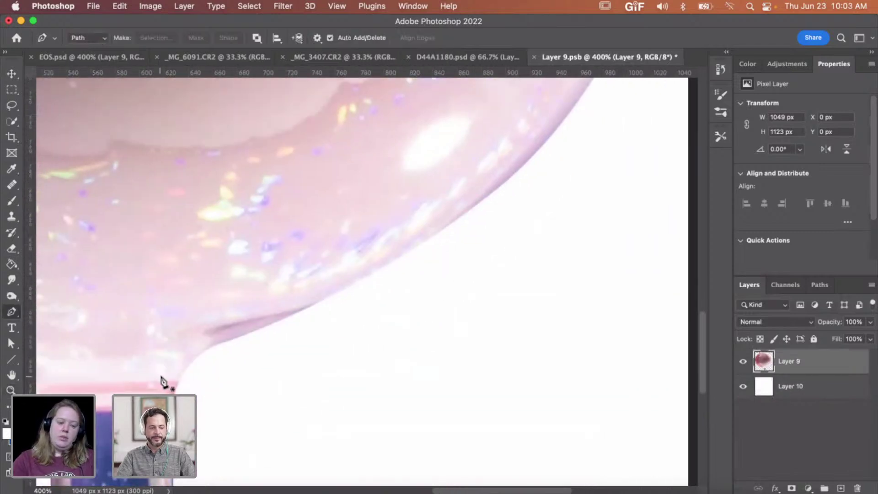
left_click_drag(182, 378, 195, 357)
left_click(220, 341)
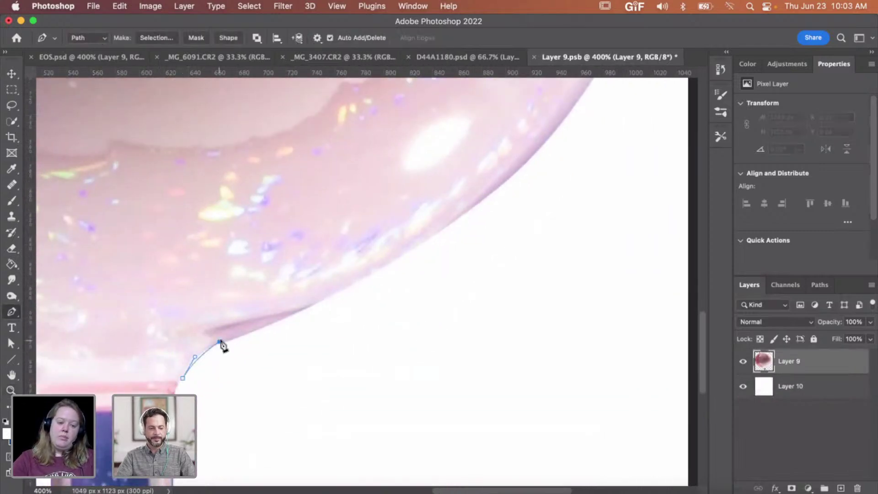
left_click_drag(244, 337, 245, 333)
left_click_drag(437, 227, 517, 177)
Step: Continue the Pen path up the sphere's right side to its widest point beside the embossed logo
scroll(508, 177, "up", 5)
scroll(508, 177, "right", 5)
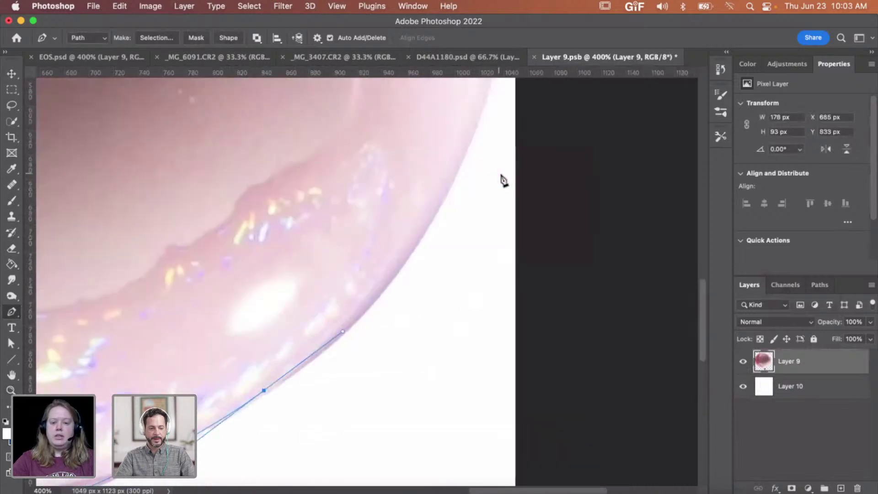
left_click_drag(448, 188, 509, 92)
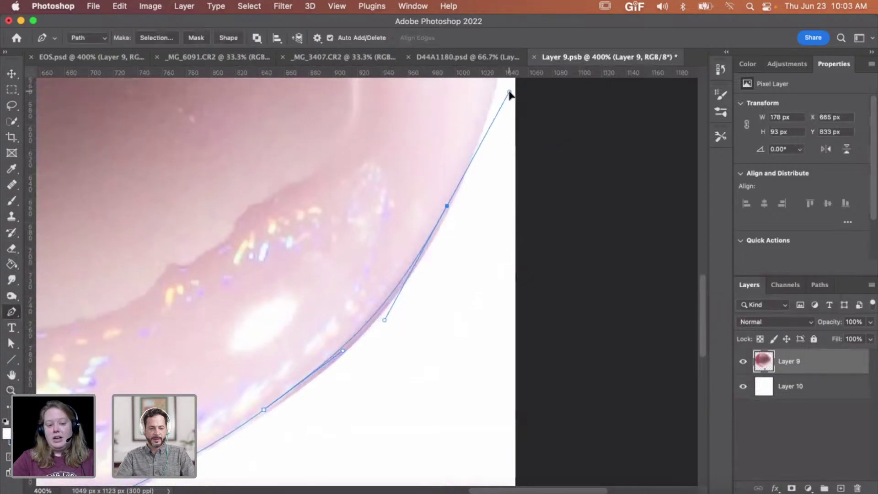
scroll(504, 133, "up", 10)
scroll(505, 132, "right", 1)
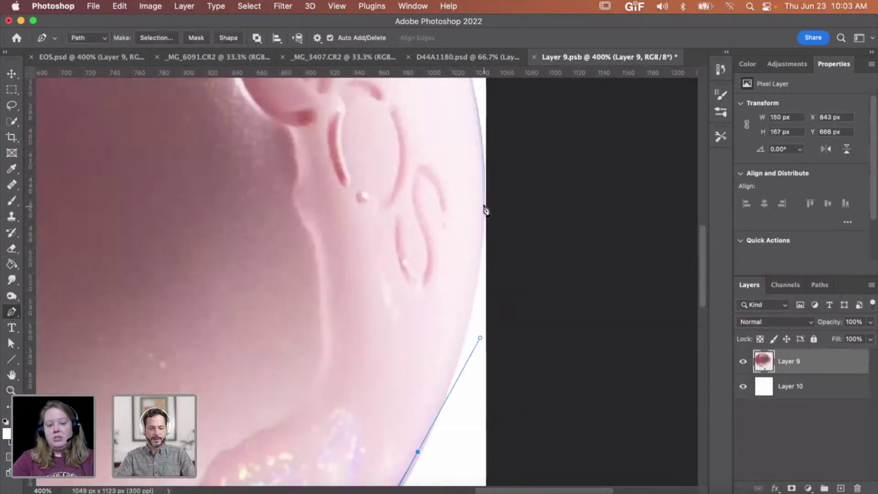
left_click_drag(484, 206, 483, 185)
scroll(483, 186, "up", 7)
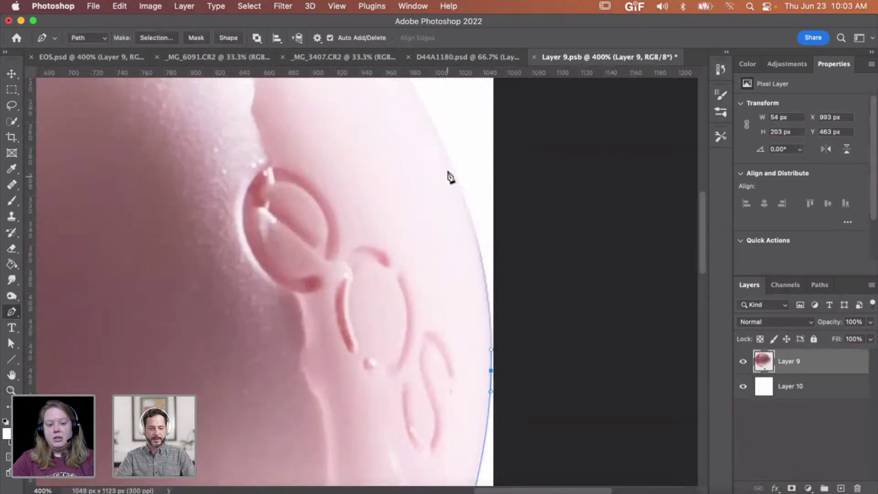
Step: Carry the Pen path around the sphere's upper right curve toward its top, redoing the first anchor placed there
left_click_drag(449, 162, 413, 97)
scroll(414, 99, "up", 2)
key("super+z")
left_click_drag(449, 196, 400, 102)
scroll(400, 103, "up", 8)
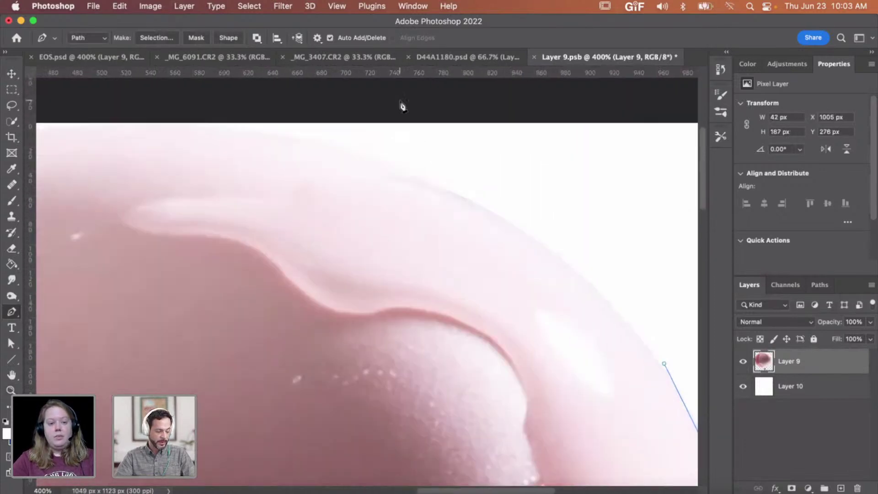
left_click_drag(438, 186, 283, 122)
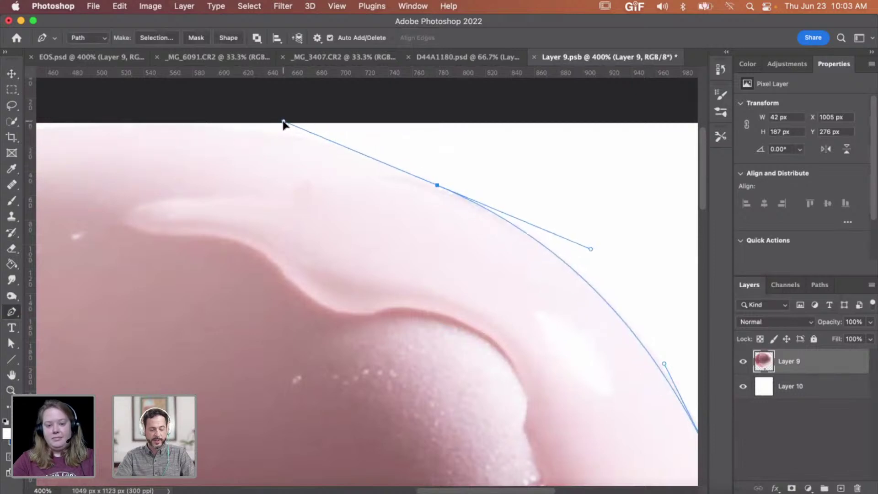
Step: Run the path over the sphere's top and around outside the canvas, closing it at the starting anchor by the drip's neck
left_click(184, 118)
left_click_drag(183, 118, 514, 115)
scroll(557, 125, "right", 5)
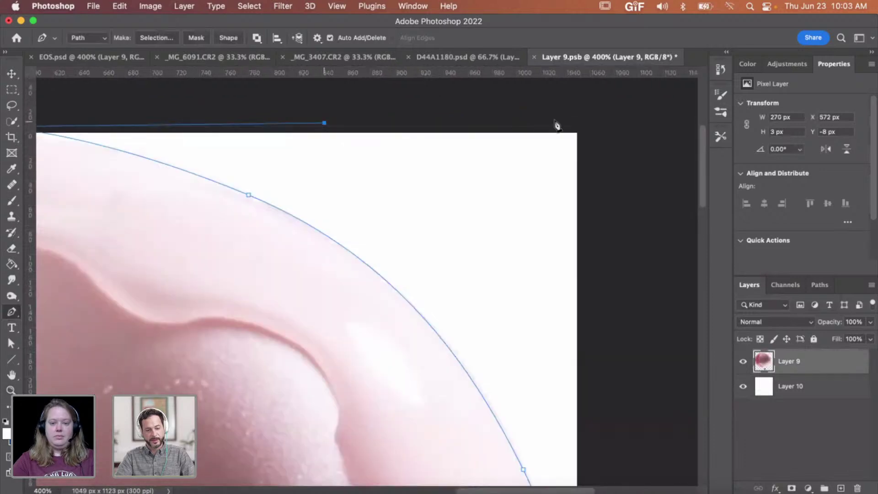
scroll(556, 125, "down", 20)
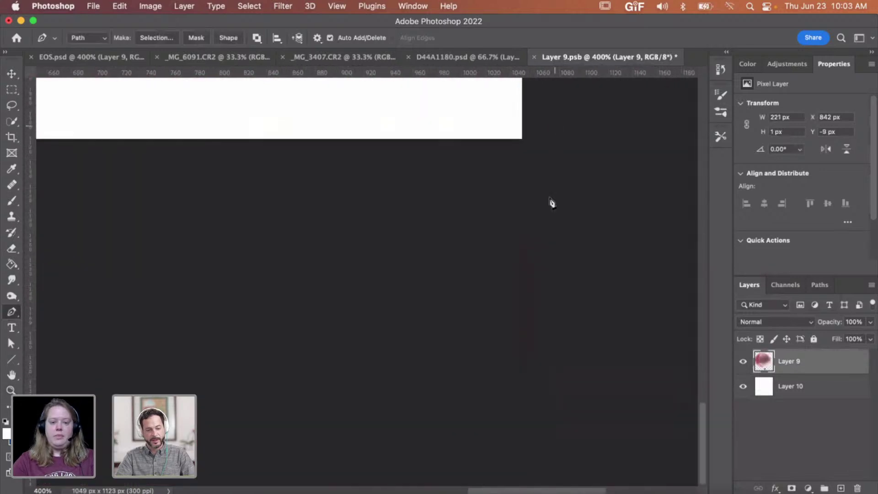
left_click(550, 197)
scroll(549, 198, "left", 1)
scroll(549, 198, "left", 10)
left_click(506, 197)
scroll(505, 196, "up", 10)
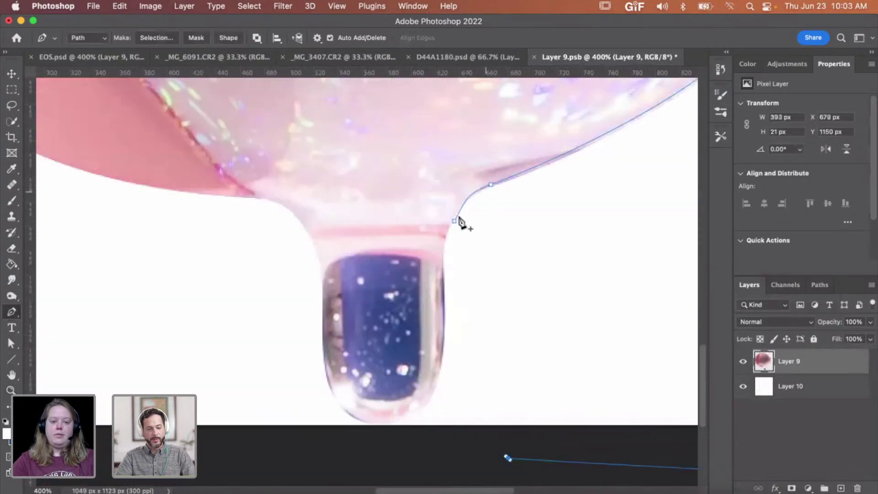
left_click(456, 224)
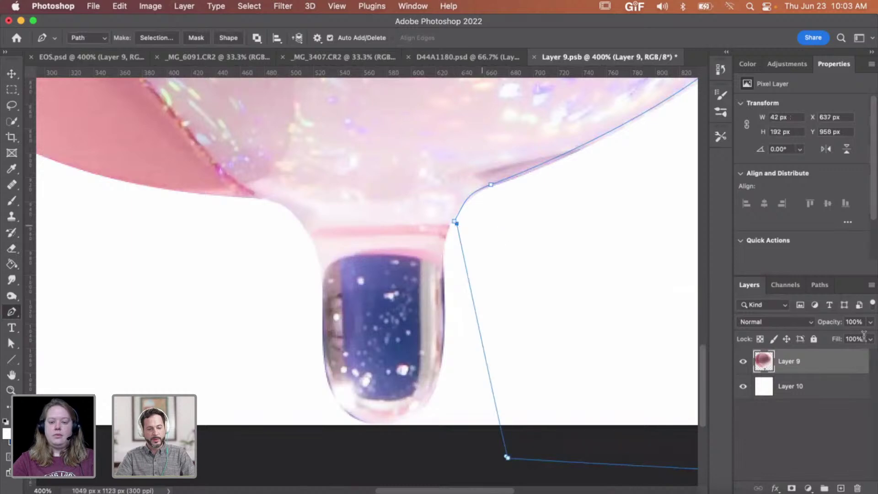
left_click(454, 223)
Step: Convert the Work Path into a new anti-aliased selection with a feather radius of 0 pixels
left_click(828, 288)
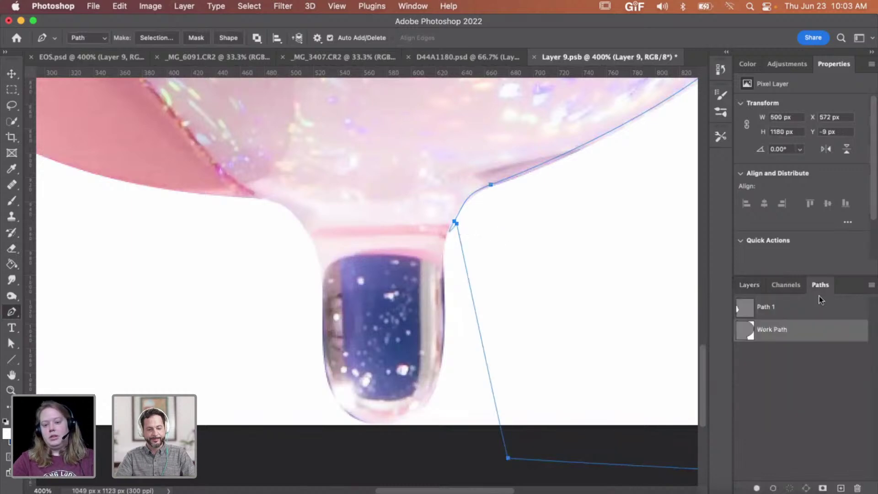
right_click(801, 328)
left_click(693, 364)
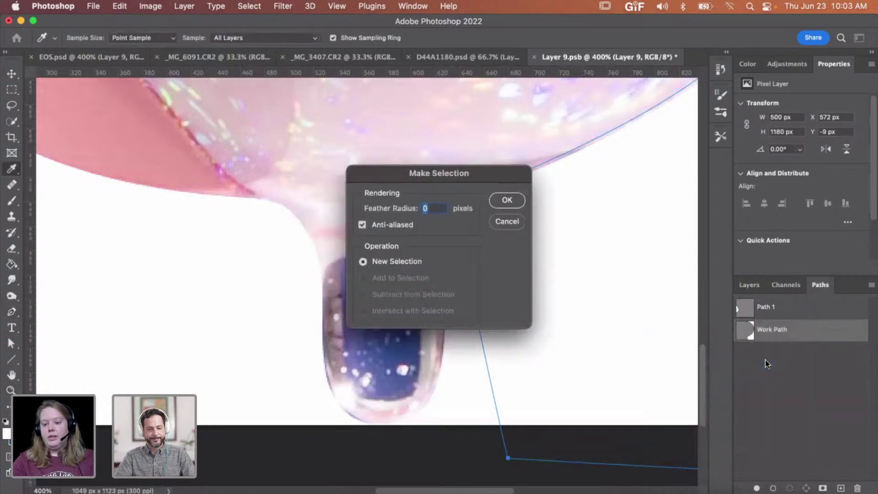
key("Return")
Step: Delete the selected fringe outside the sphere's right edge from Layer 9 and deselect
left_click(750, 284)
scroll(557, 281, "up", 5)
scroll(557, 281, "right", 5)
key("Delete")
scroll(638, 238, "up", 2)
scroll(638, 238, "right", 2)
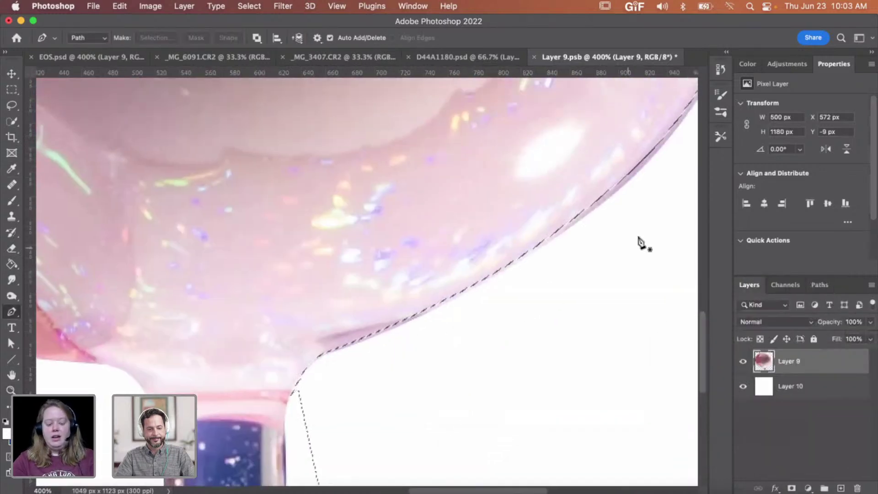
key("super+d")
Step: Examine the trimmed right edge of the sphere up close, then the whole sphere at 100% against the white backing
scroll(561, 226, "up", 6)
scroll(561, 226, "right", 5)
scroll(561, 230, "up", 5)
scroll(561, 229, "right", 5)
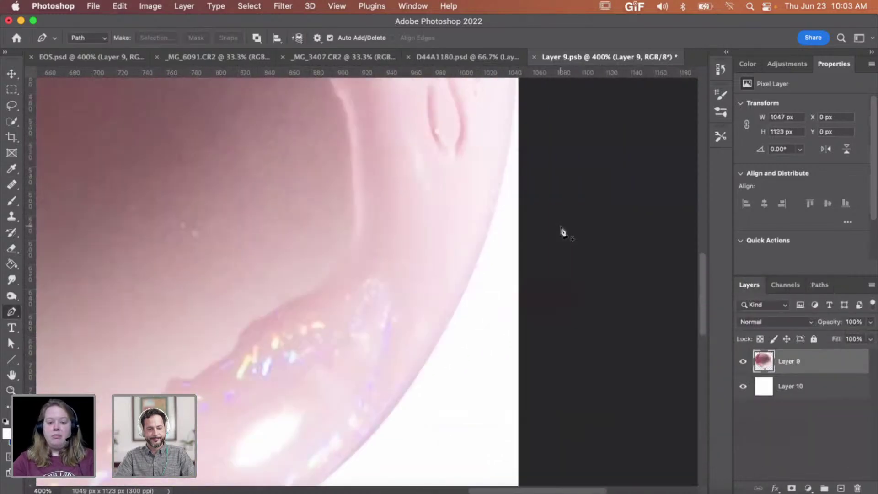
scroll(562, 231, "left", 4)
scroll(561, 231, "down", 2)
key("z")
left_click(541, 234, "alt")
left_click(541, 234, "alt")
left_click(541, 235, "alt")
scroll(541, 234, "up", 3)
scroll(541, 234, "right", 1)
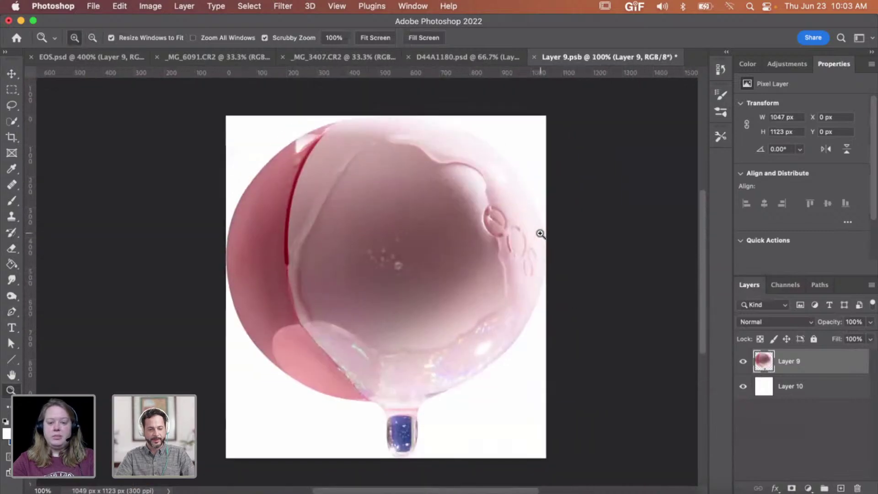
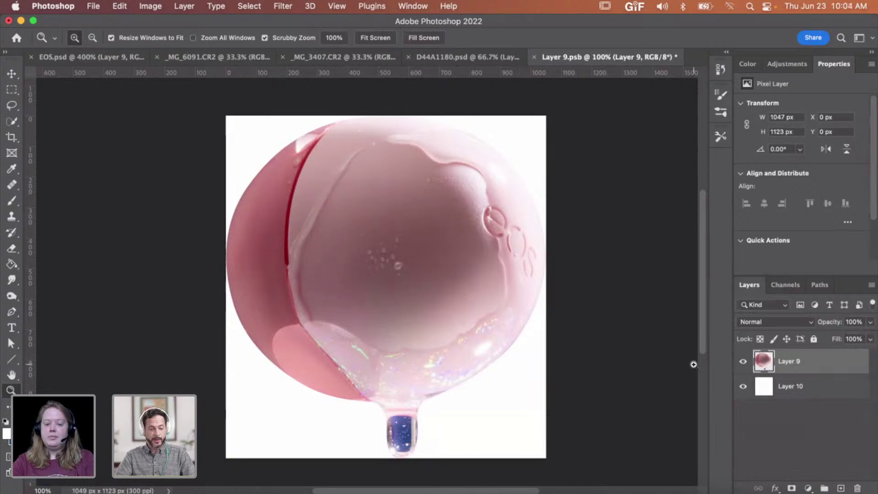
Step: Save the trimmed sphere in Layer 9.psb and close it to return to the EOS.psd composite
key("super+s")
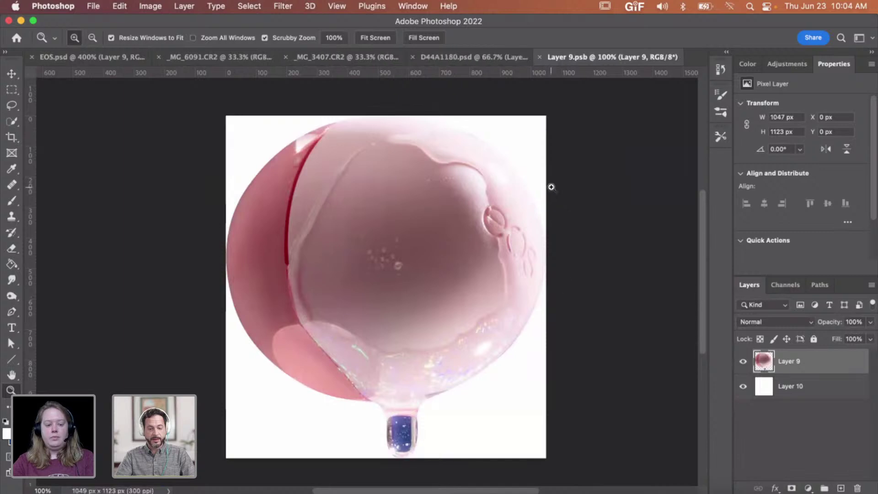
key("super+w")
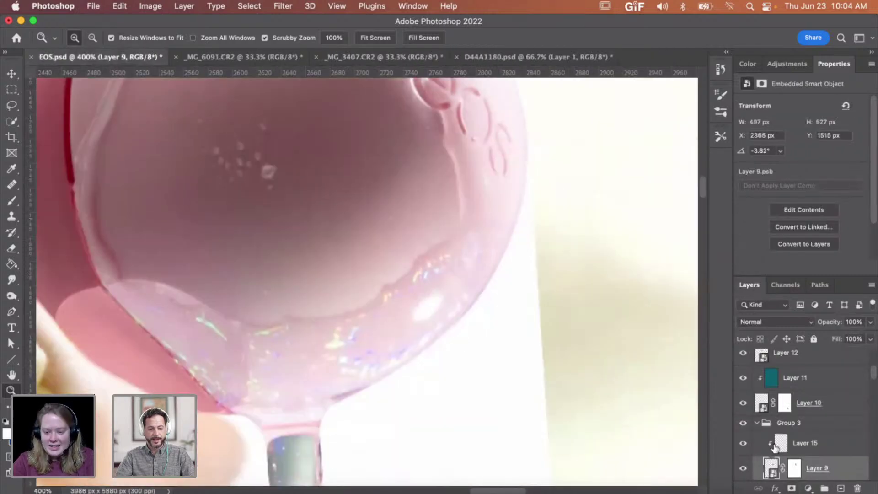
Step: Reopen the contents of smart object Layer 9, delete the white backing Layer 10, and save and close the contents
scroll(774, 460, "down", 1)
double_click(773, 458)
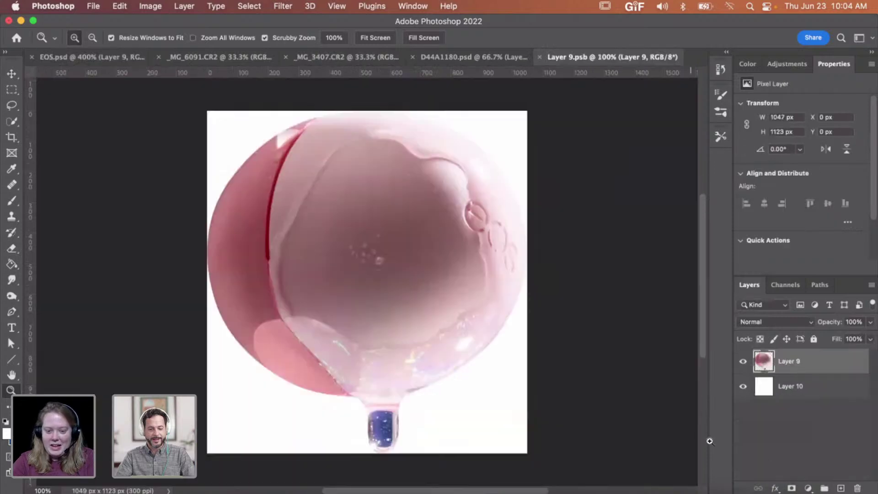
left_click(780, 392)
key("Delete")
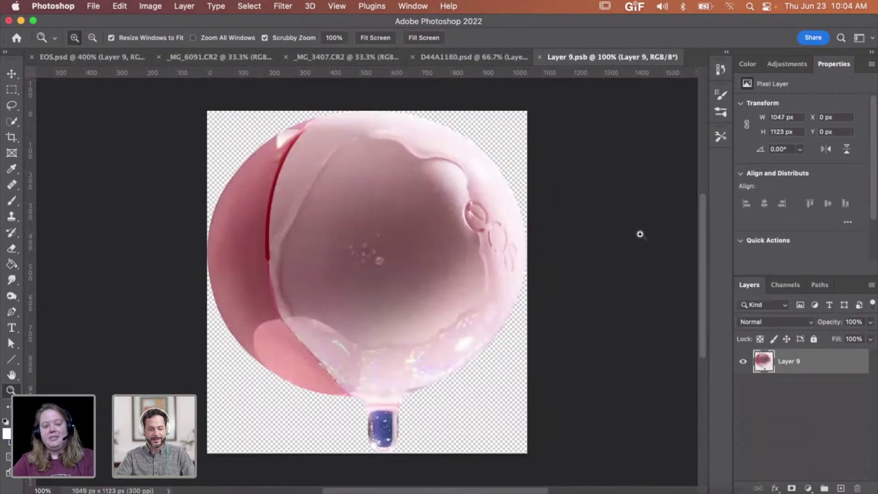
key("super+s")
key("super+w")
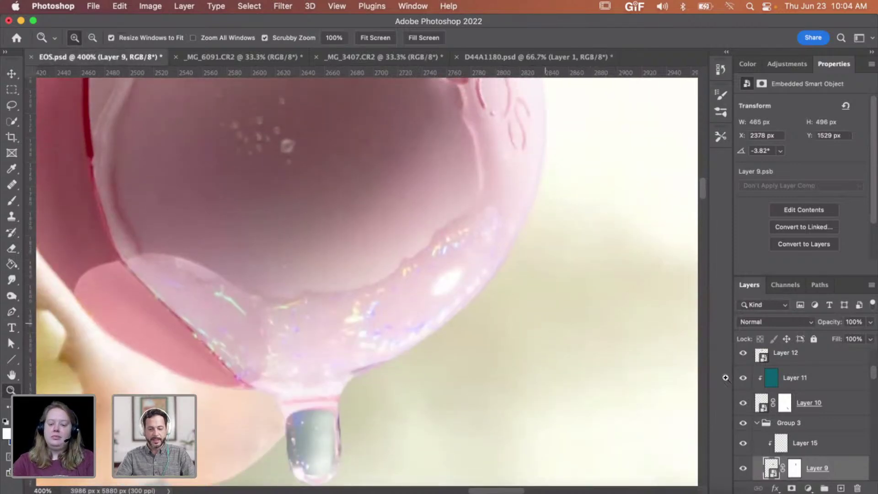
Step: Try painting soft pale pink over the sphere's lower-right edge on a new layer clipped to Layer 9, using a 40 px brush with 0% hardness
left_click(842, 488)
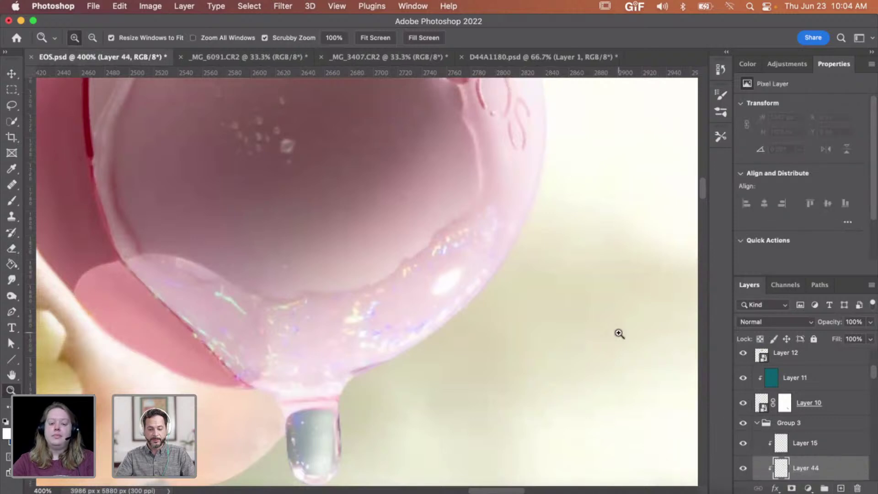
scroll(619, 334, "down", 2)
scroll(620, 334, "right", 2)
key("b")
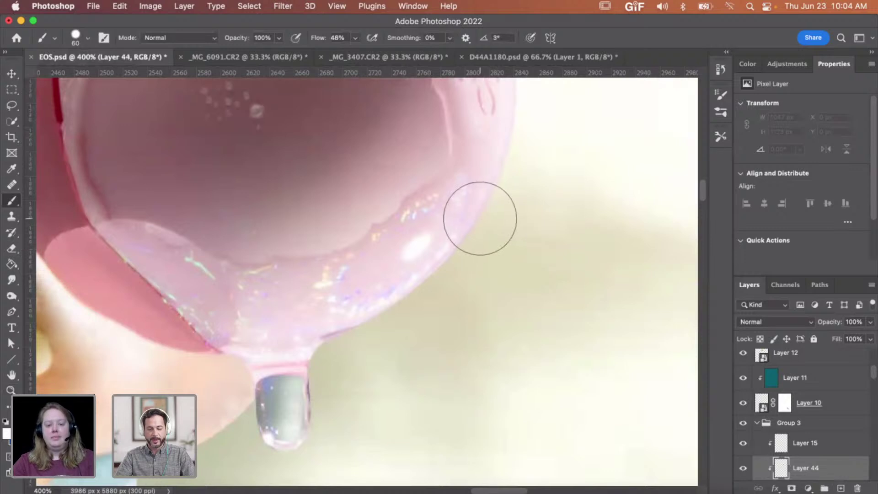
key("bracketleft")
key("bracketleft")
key("bracketleft")
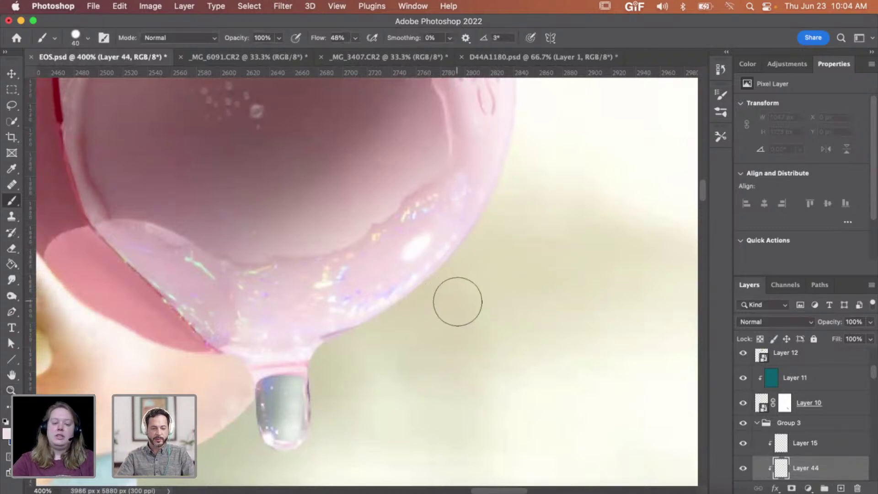
right_click(506, 211)
left_click(586, 268)
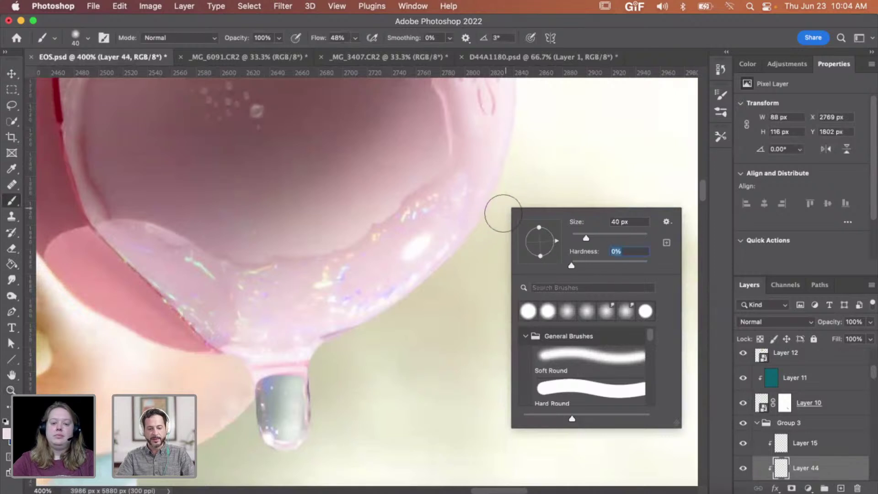
left_click(512, 201)
mouse_move(512, 202)
left_mouse_down()
mouse_move(529, 162)
mouse_move(533, 188)
left_mouse_up()
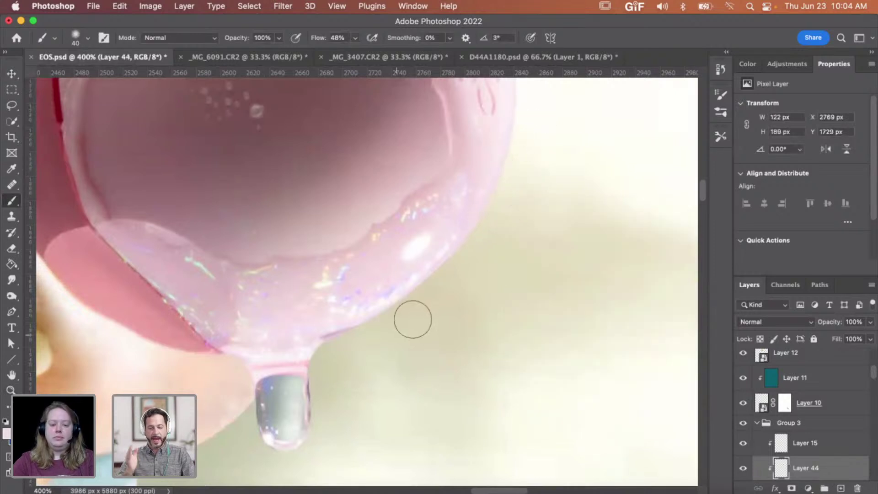
left_click_drag(336, 353, 390, 337)
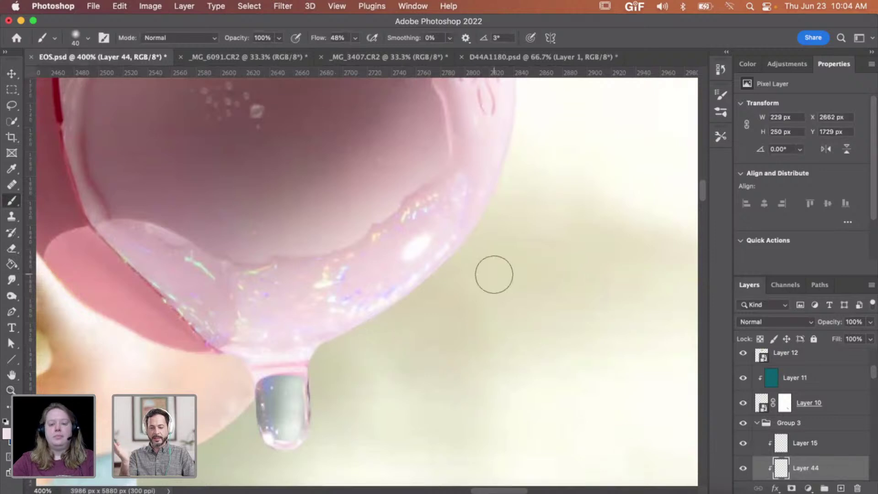
Step: Enlarge the soft brush to 80 px and brush light tone along the sphere's right edge beside the embossed logo on the clipped layer
scroll(494, 275, "up", 6)
scroll(515, 365, "down", 1)
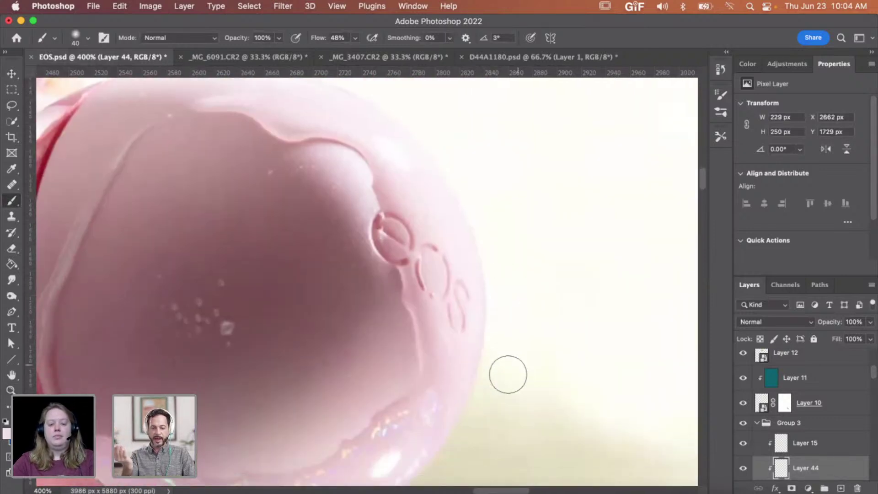
key("bracketright")
key("bracketright")
key("bracketright")
key("bracketright")
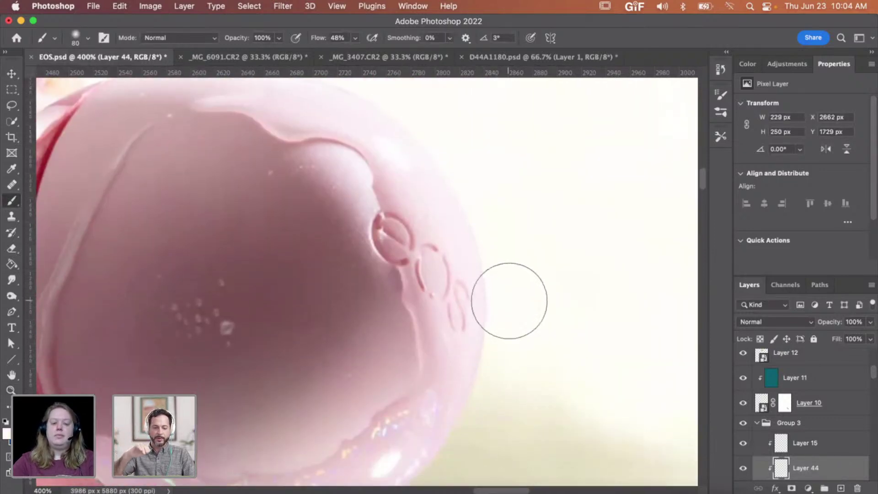
mouse_move(494, 375)
left_mouse_down()
mouse_move(508, 315)
mouse_move(506, 372)
mouse_move(530, 323)
left_mouse_up()
Step: Examine how the pale pink sphere's edge blends with the bright sky, from the wider composite down to a close-up of the drip
scroll(521, 302, "up", 3)
key("z")
left_click(519, 292, "alt")
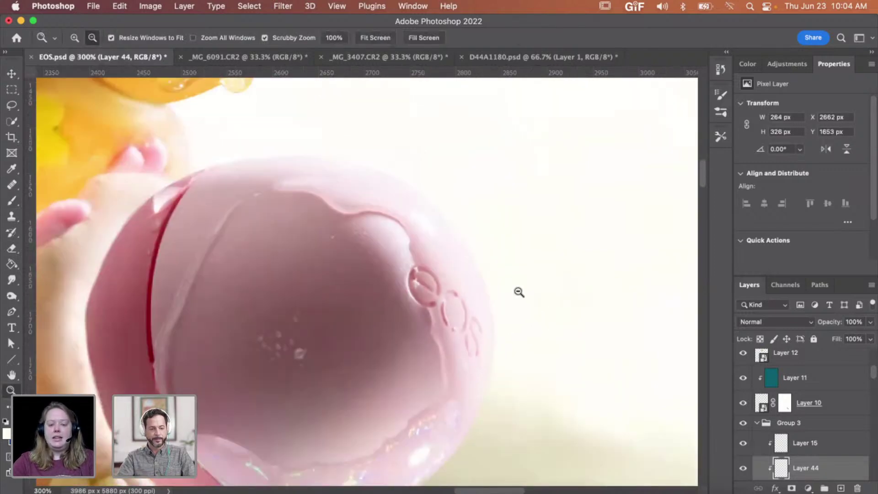
left_click(519, 292, "alt")
left_click(518, 292, "alt")
scroll(519, 292, "down", 1)
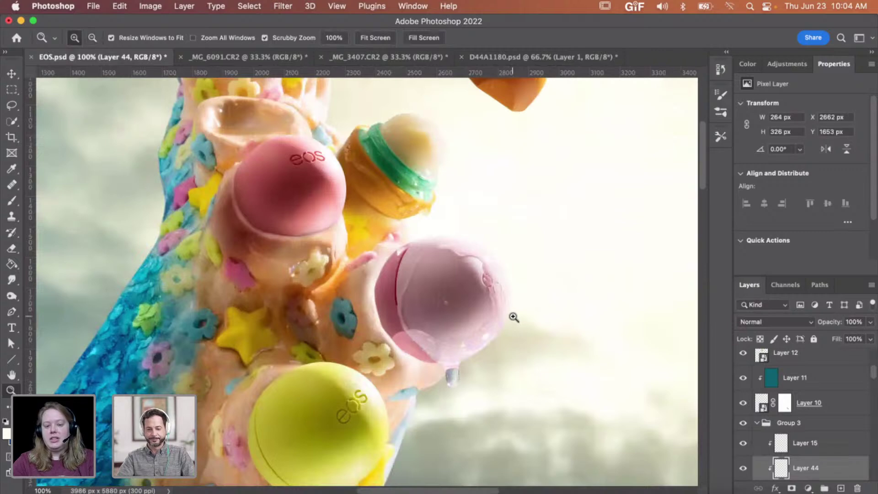
left_click(514, 317)
left_click(514, 317, "alt")
left_click(514, 316, "alt")
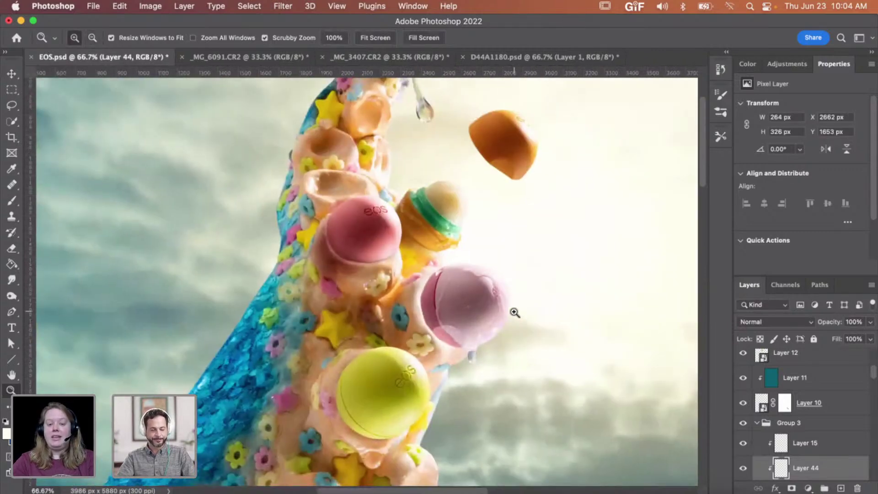
scroll(514, 312, "down", 5)
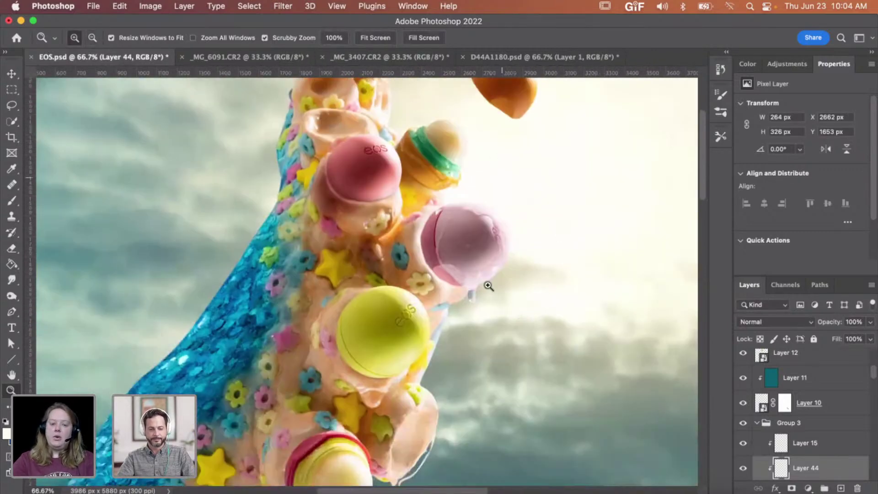
left_click(225, 322)
left_click(232, 362, "alt")
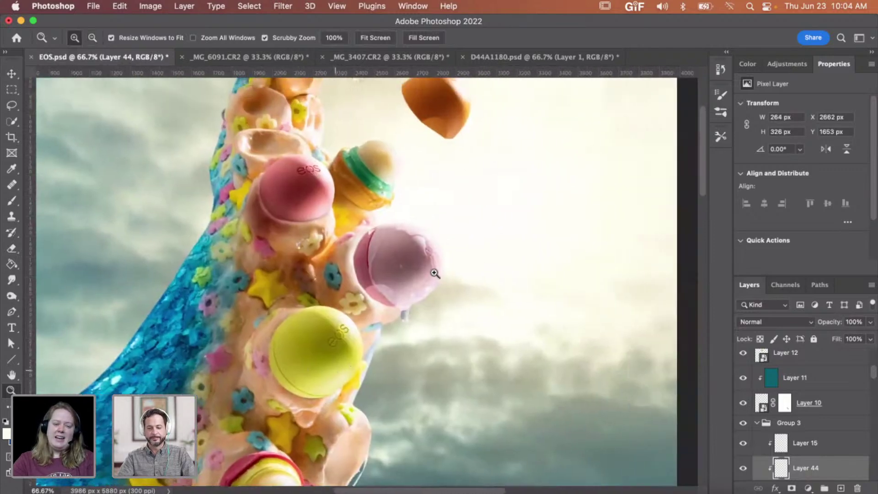
left_click(436, 269)
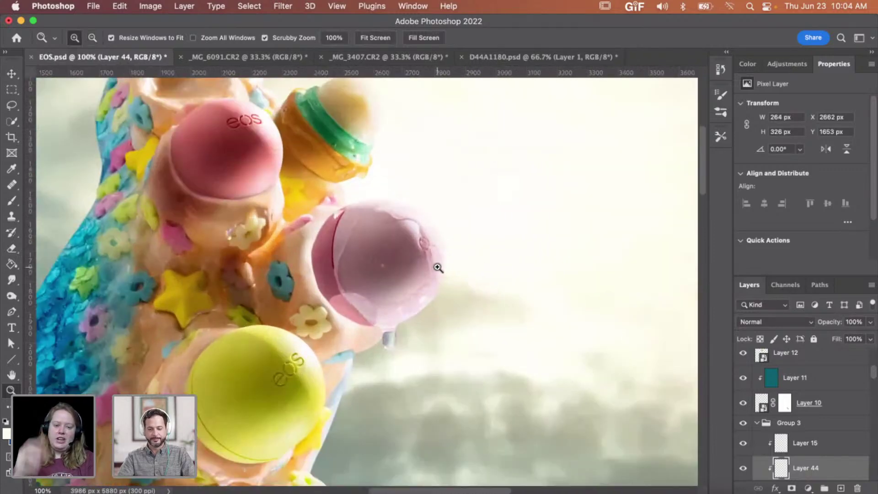
left_click(438, 267)
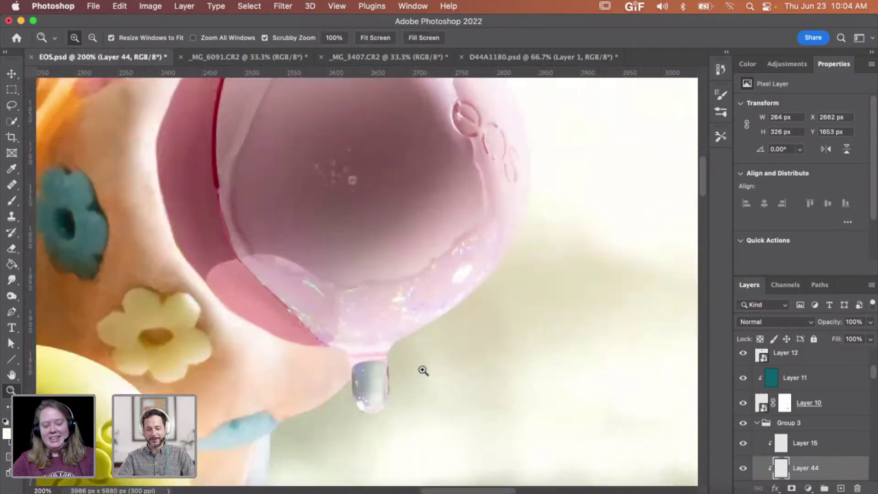
left_click(423, 370)
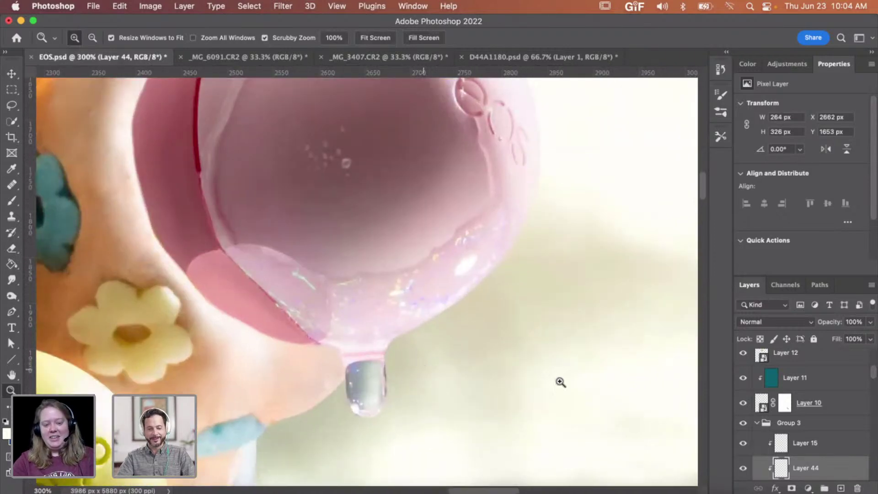
Step: Delete the clipped paint layer above Layer 9 and select Layer 15 to inspect the sphere's existing layers
key("BackSpace")
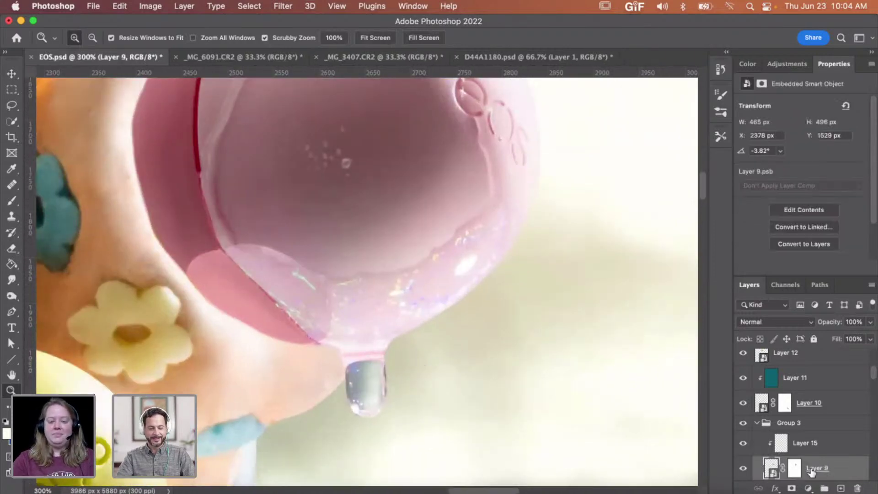
scroll(479, 269, "left", 3)
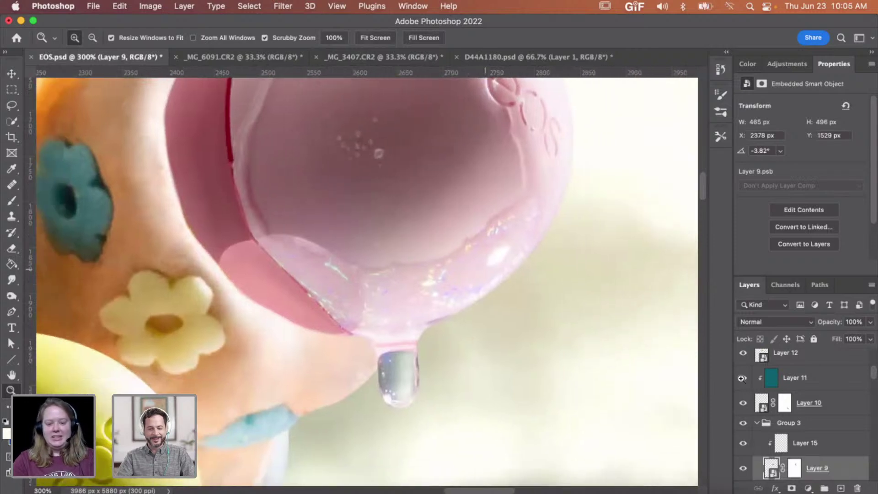
left_click(782, 449)
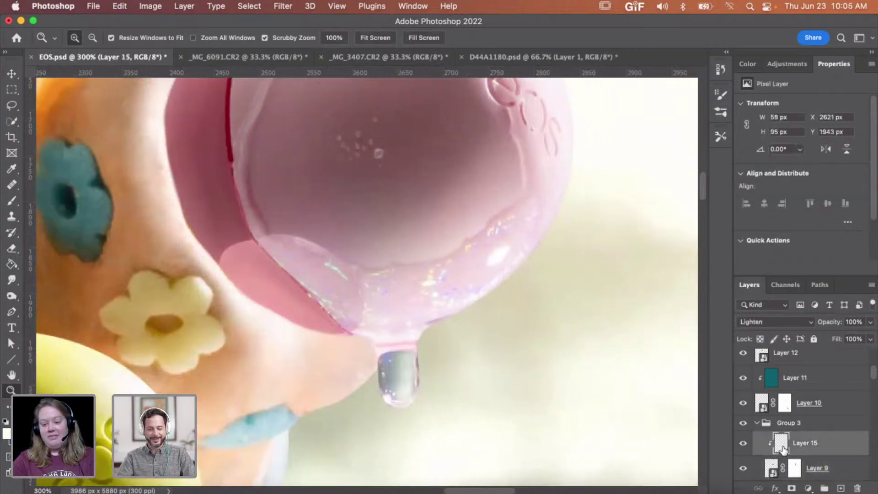
scroll(506, 384, "left", 3)
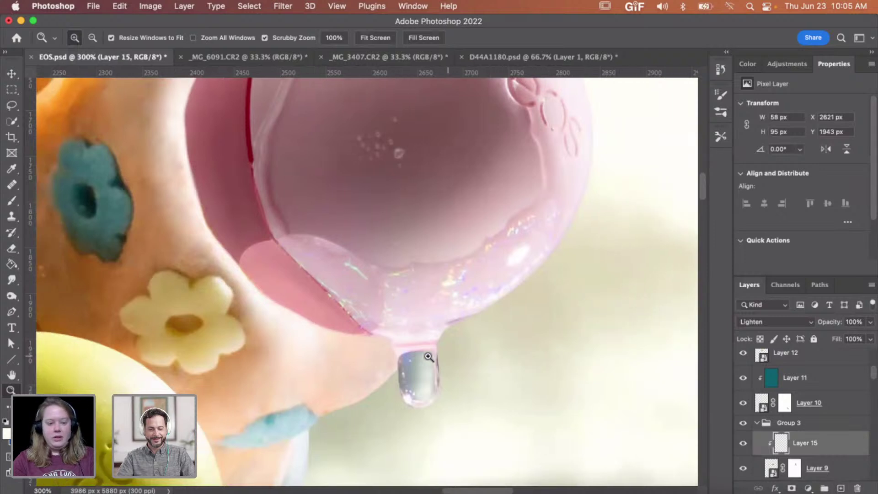
scroll(390, 335, "up", 3)
scroll(381, 332, "up", 4)
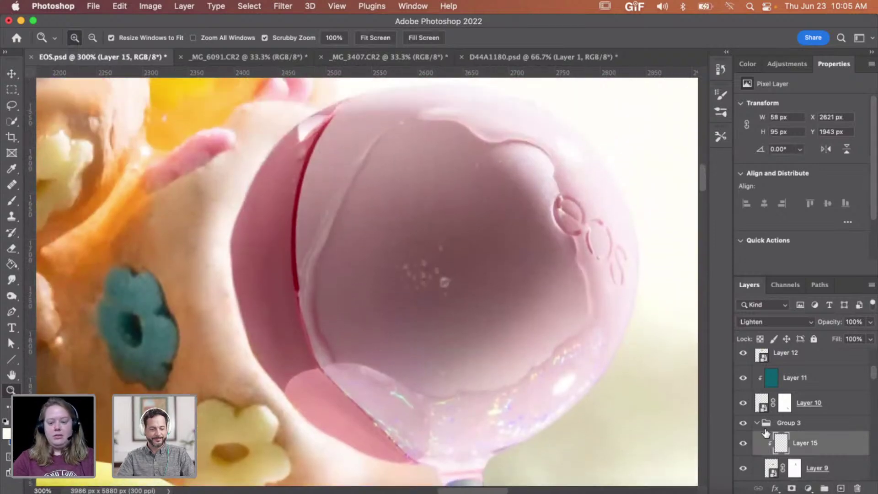
Step: Add a new empty layer inside Group 3 and place it directly beneath the sphere's Layer 9
left_click(777, 422)
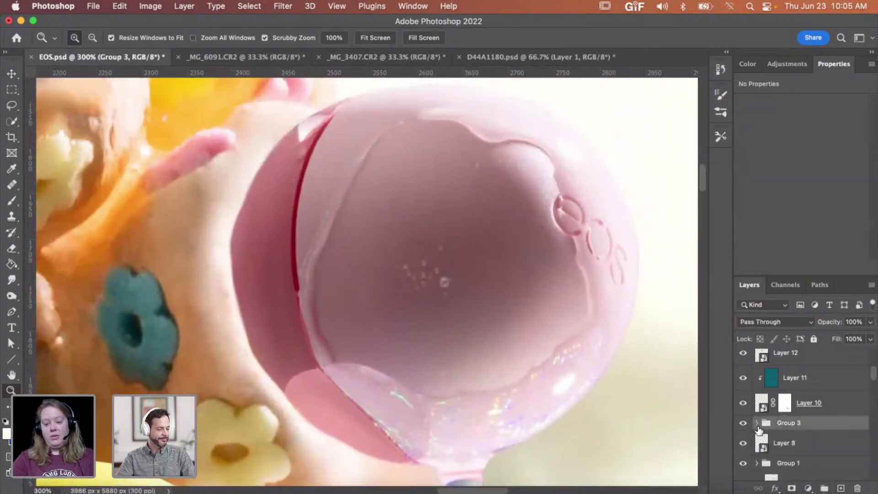
scroll(819, 430, "down", 2)
left_click(820, 427)
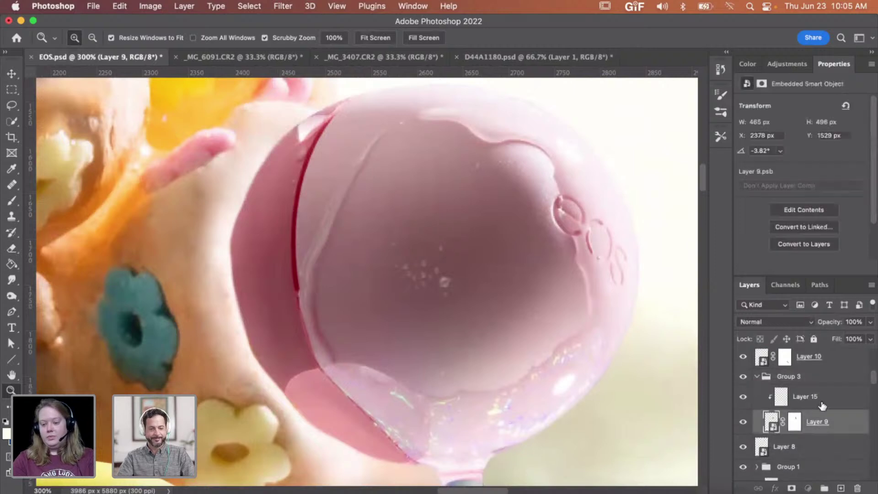
left_click(822, 402)
left_click(840, 488)
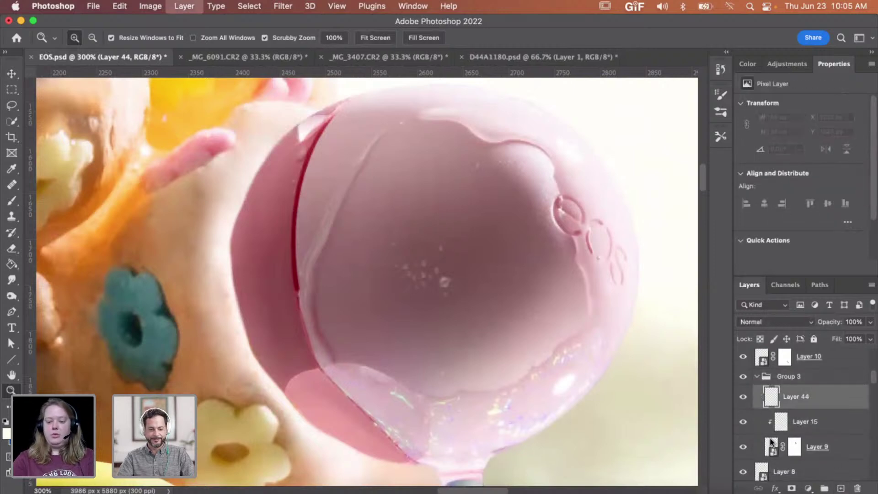
key("super+bracketleft")
key("super+bracketleft")
Step: Paint a soft mauve contact shadow on Layer 44 beside the sphere's left edge, setting the 0% hardness brush to 200 px
left_click(322, 291, "alt")
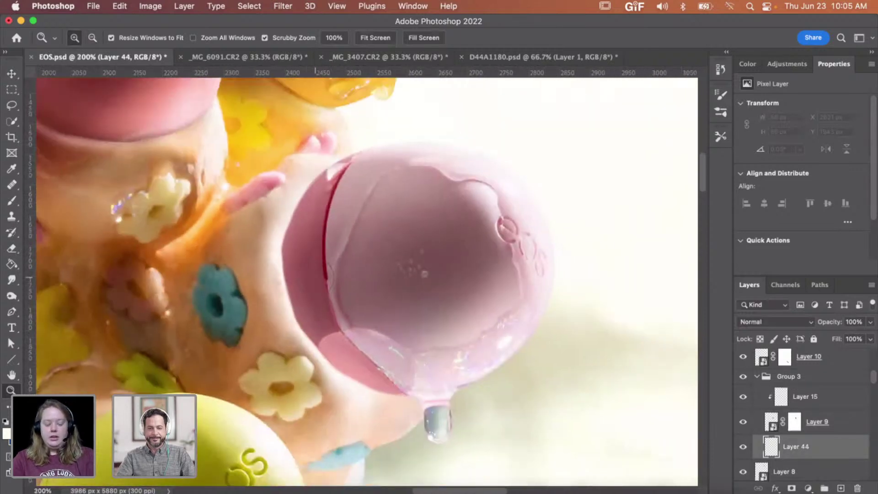
key("b")
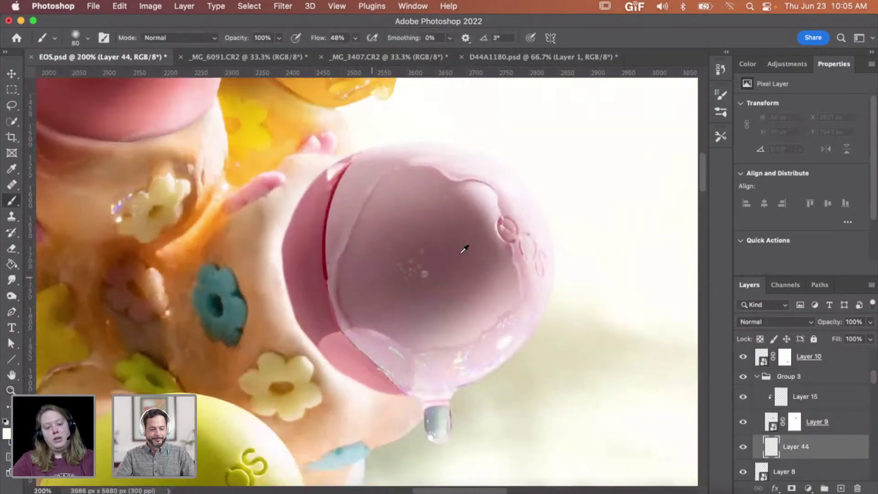
right_click(437, 266)
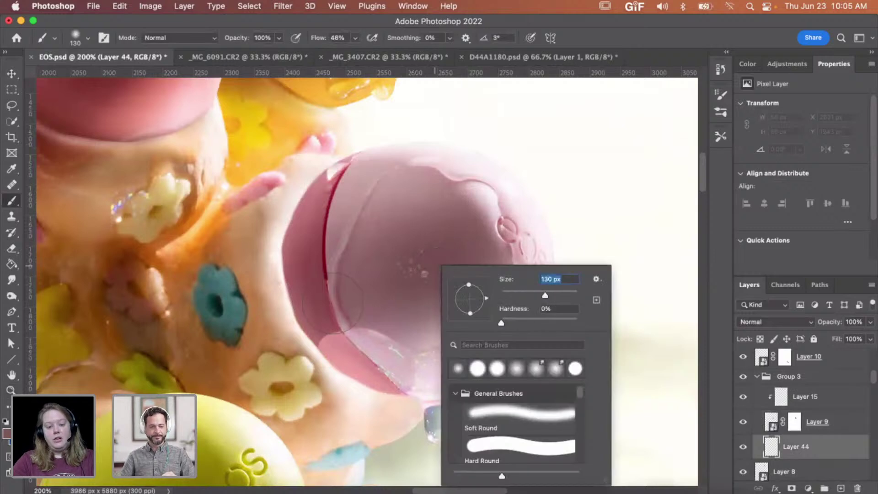
type("200")
key("Return")
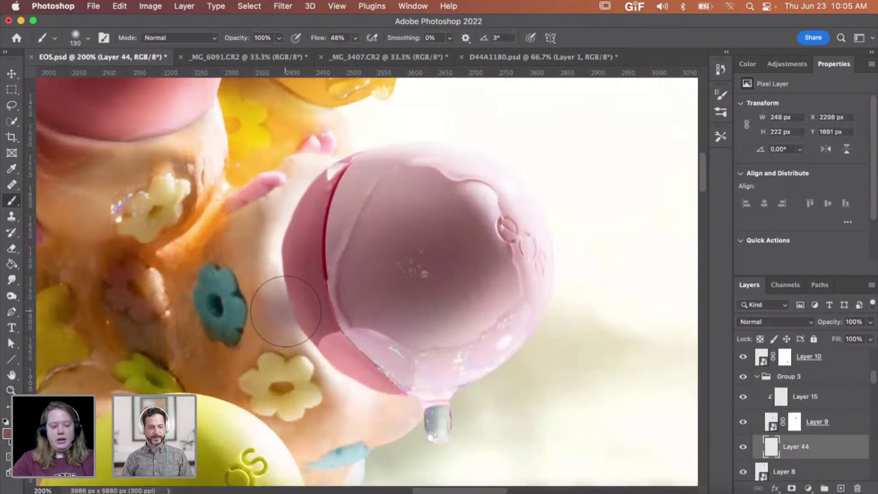
mouse_move(257, 348)
left_mouse_down()
mouse_move(316, 260)
mouse_move(275, 311)
left_mouse_up()
Step: Sample the dark red of the sphere's seam and paint a soft red glow on the tentacle along the sphere's left and lower-left edge
left_click(329, 246, "alt")
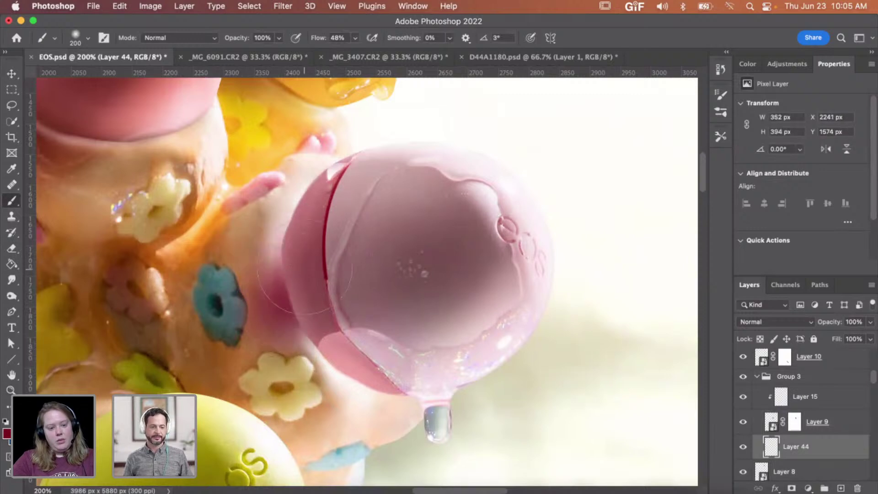
mouse_move(274, 274)
left_mouse_down()
mouse_move(316, 255)
mouse_move(283, 228)
left_mouse_up()
left_click_drag(274, 315, 357, 393)
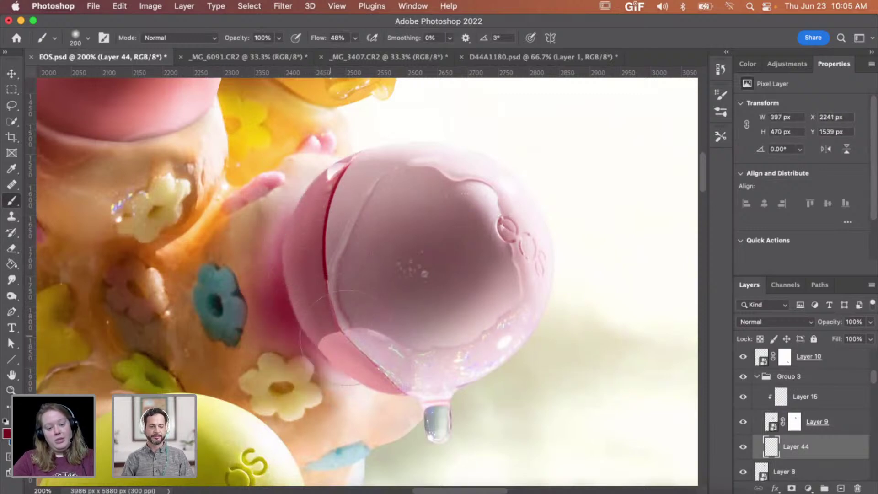
Step: Extend the soft red glow on Layer 44 over the tentacle, from beside the sphere down under its lower-left edge
mouse_move(320, 352)
left_mouse_down()
mouse_move(363, 342)
mouse_move(311, 338)
mouse_move(257, 265)
left_mouse_up()
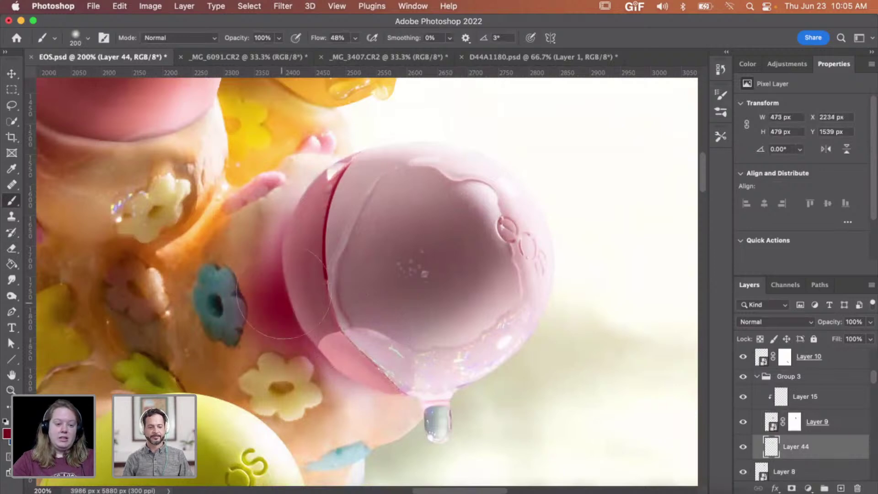
left_click_drag(284, 311, 263, 211)
mouse_move(288, 293)
left_mouse_down()
mouse_move(297, 188)
mouse_move(215, 375)
mouse_move(290, 335)
left_mouse_up()
left_click_drag(348, 362, 366, 366)
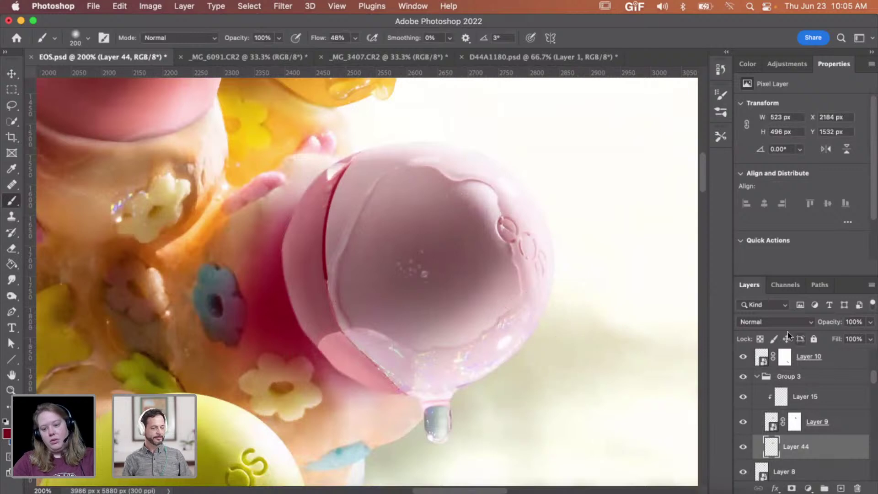
Step: Set Layer 44's blend mode to Multiply and reduce its saturation to -50 with Hue/Saturation
left_click(773, 321)
left_click(774, 364)
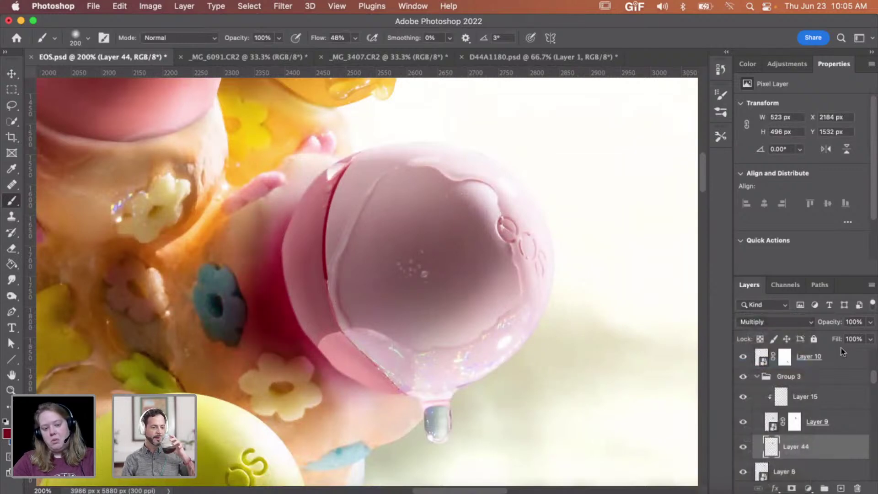
key("super+u")
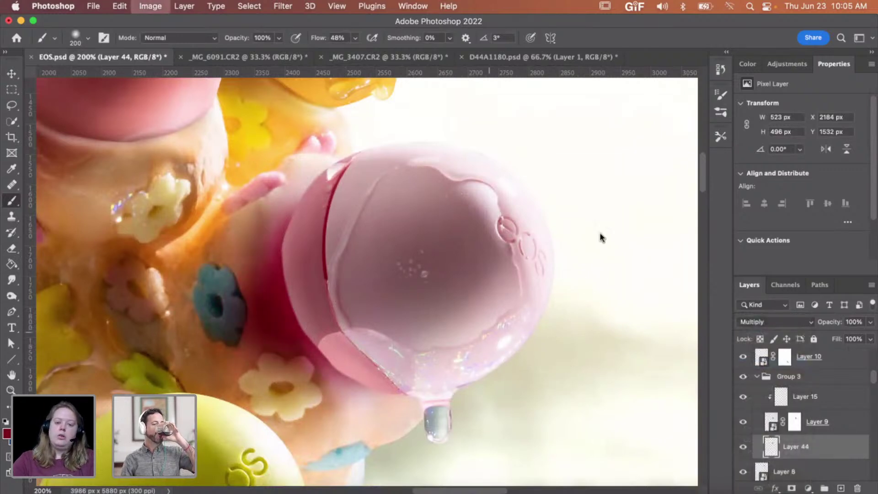
left_click(630, 178)
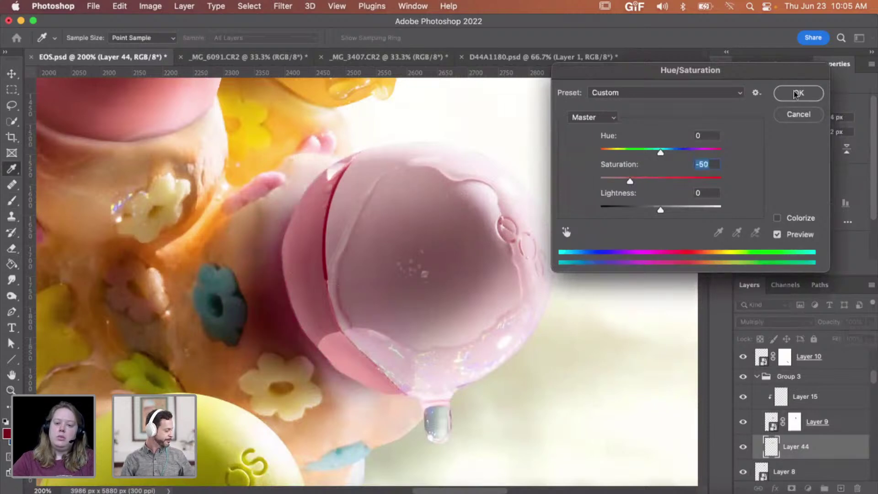
left_click(798, 93)
Step: Lighten the shadow on Layer 44 with Hue/Saturation at Lightness +13
key("super+u")
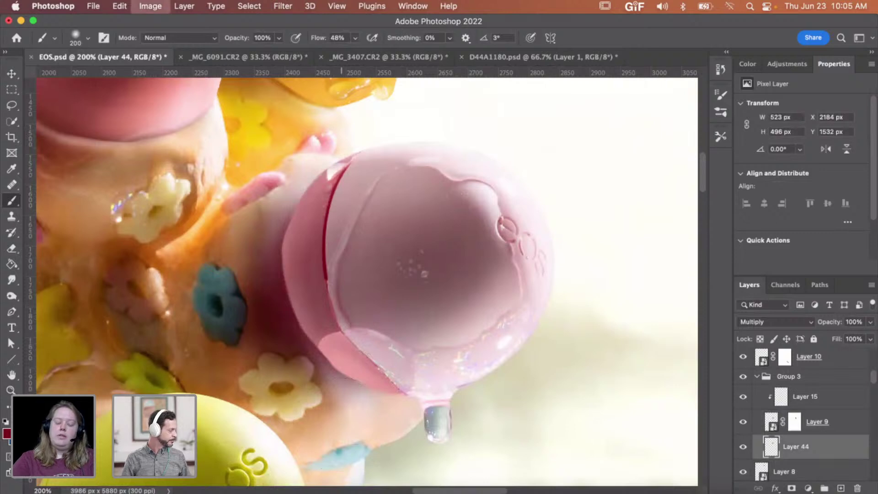
left_click(679, 207)
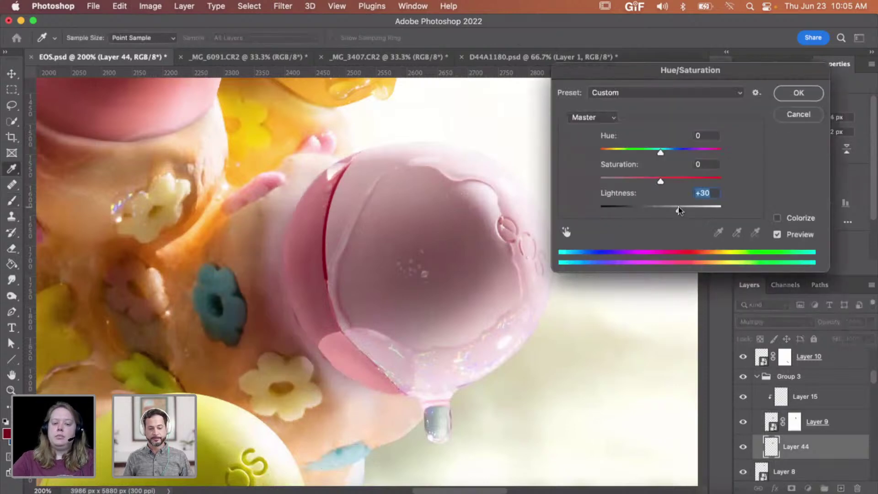
left_click_drag(679, 207, 668, 207)
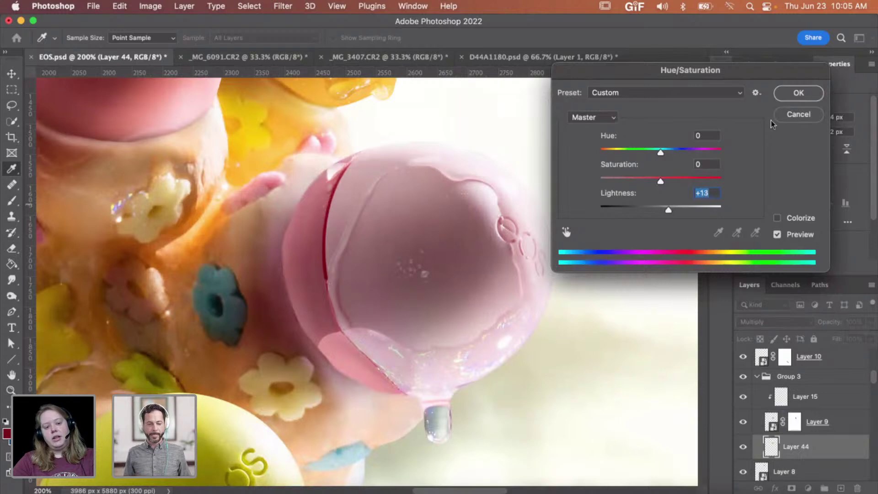
left_click(799, 93)
Step: Add a layer mask to Layer 44 and set the brush to 28 px with 14% hardness
key("b")
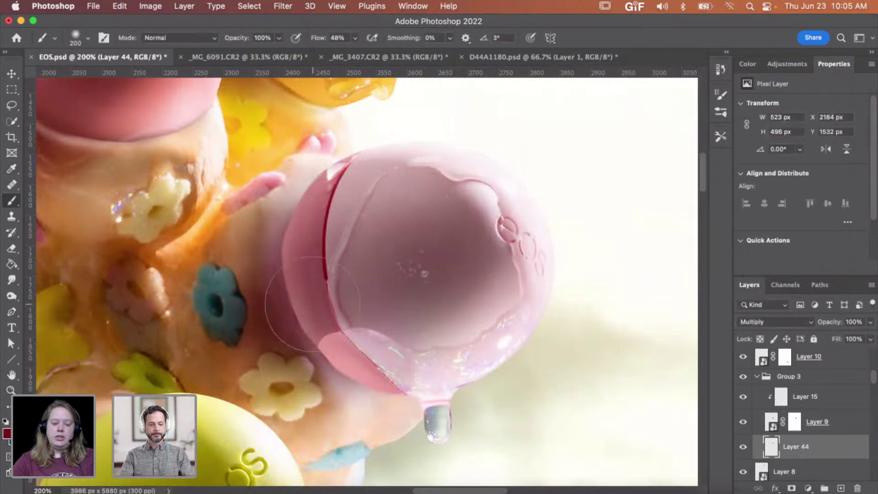
scroll(339, 289, "up", 1)
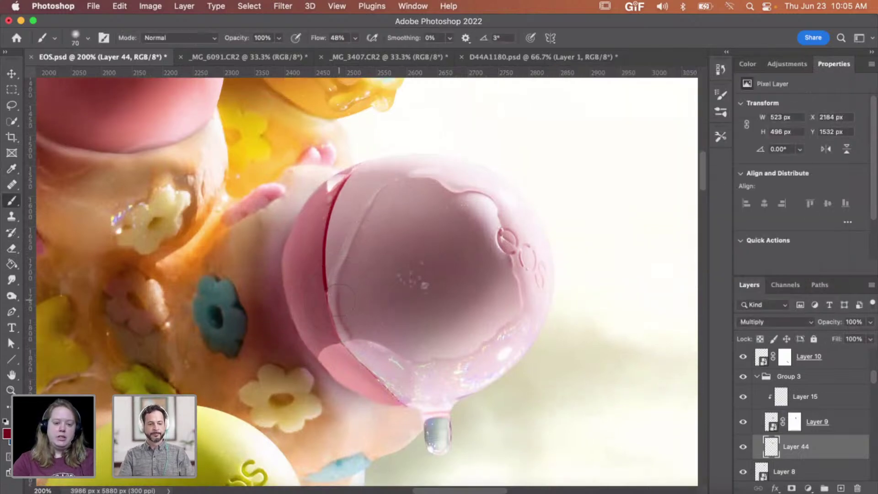
left_click(791, 489)
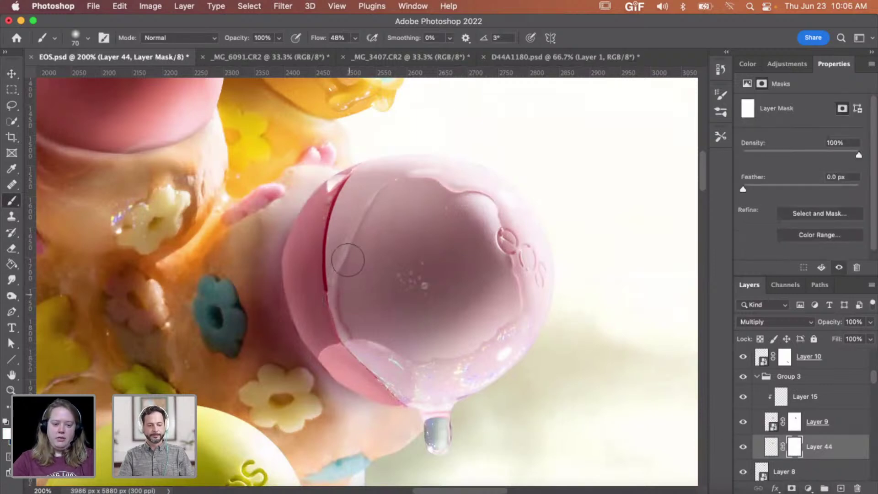
right_click(348, 264)
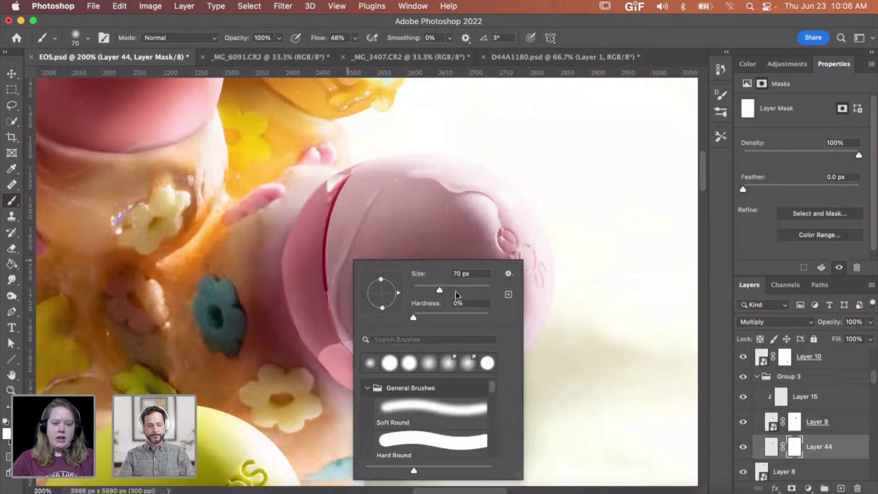
left_click_drag(414, 317, 423, 318)
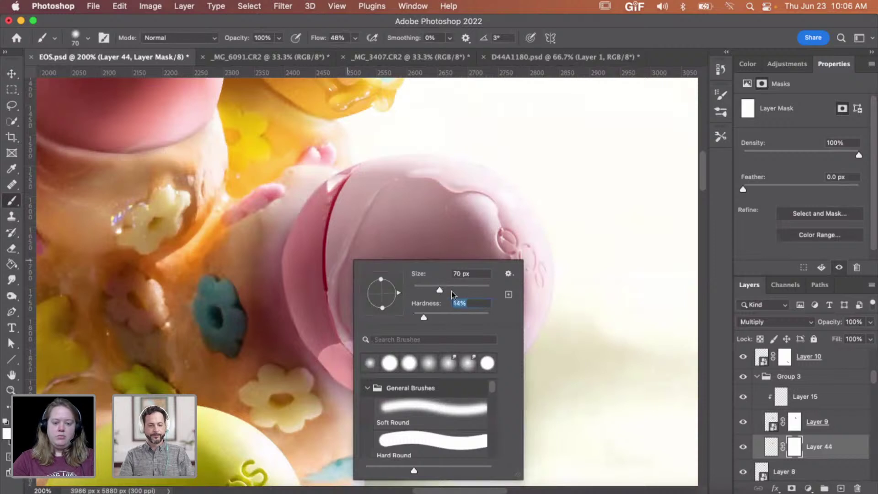
left_click_drag(439, 290, 424, 290)
left_click(306, 263)
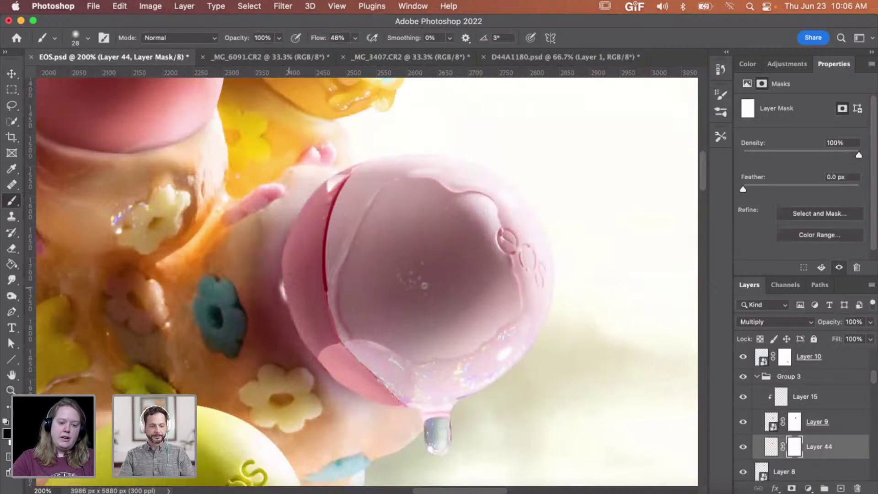
Step: Paint black on Layer 44's mask to clear a thin light rim along the sphere's left edge, enlarging the brush to 50 px
mouse_move(284, 280)
left_mouse_down()
mouse_move(288, 236)
mouse_move(318, 199)
left_mouse_up()
key("bracketright")
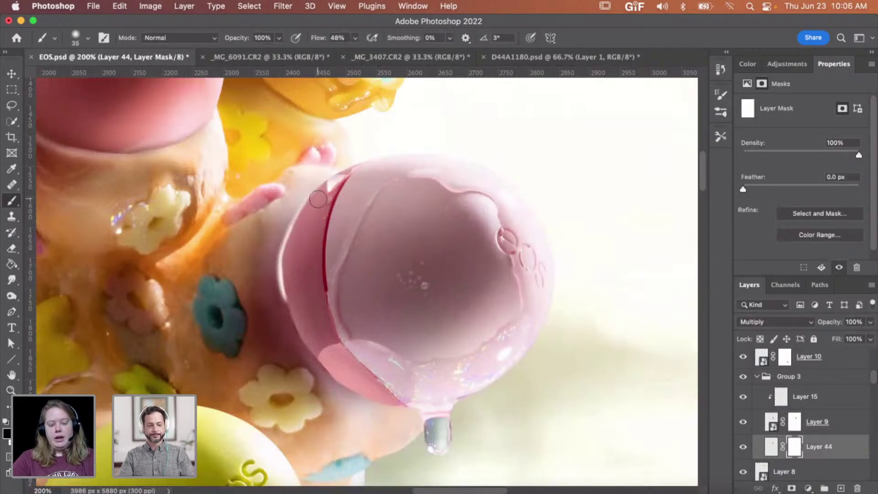
key("bracketright")
key("bracketright")
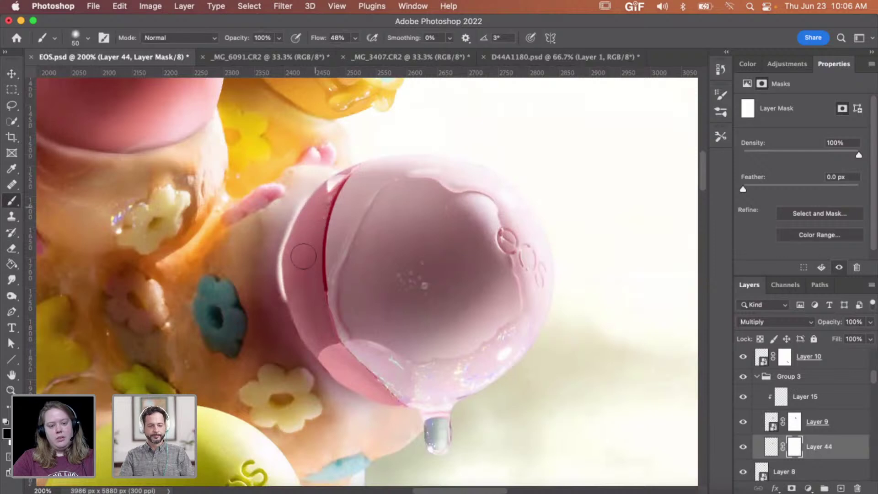
mouse_move(303, 257)
left_mouse_down()
mouse_move(297, 299)
mouse_move(317, 344)
mouse_move(356, 375)
mouse_move(396, 389)
mouse_move(374, 388)
mouse_move(336, 363)
mouse_move(289, 286)
mouse_move(314, 220)
mouse_move(335, 321)
left_mouse_up()
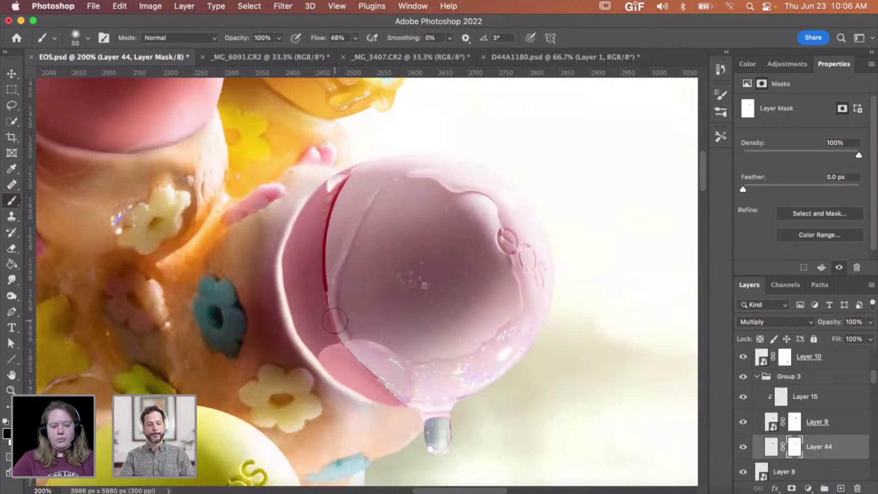
Step: Narrow the light rim along the sphere's lower-left edge by painting white on the mask with a 35 px brush
key("bracketleft")
key("bracketleft")
key("bracketleft")
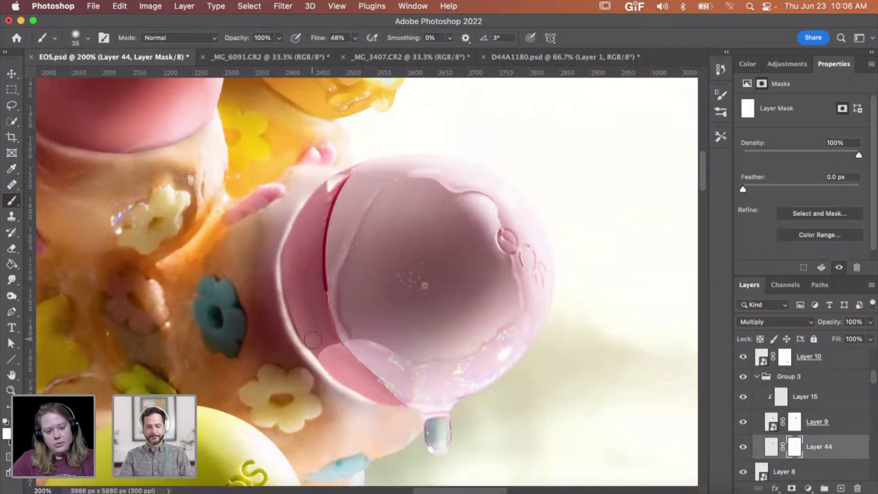
mouse_move(313, 340)
left_mouse_down()
mouse_move(350, 377)
mouse_move(340, 372)
mouse_move(387, 389)
left_mouse_up()
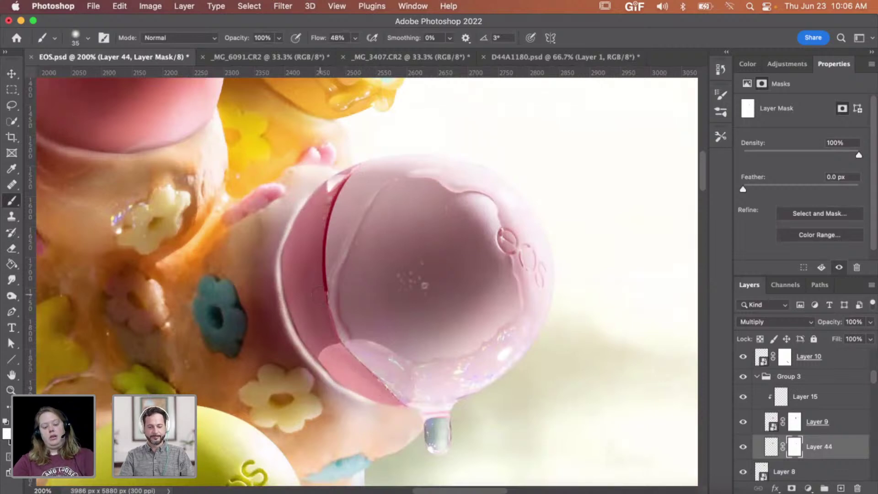
Step: Paint white over the light rim on the mask with a 125 px brush and fade the stroke to 72% opacity
mouse_move(320, 295)
left_mouse_down()
mouse_move(294, 318)
mouse_move(315, 215)
mouse_move(313, 286)
mouse_move(340, 371)
mouse_move(406, 404)
left_mouse_up()
key("super+z")
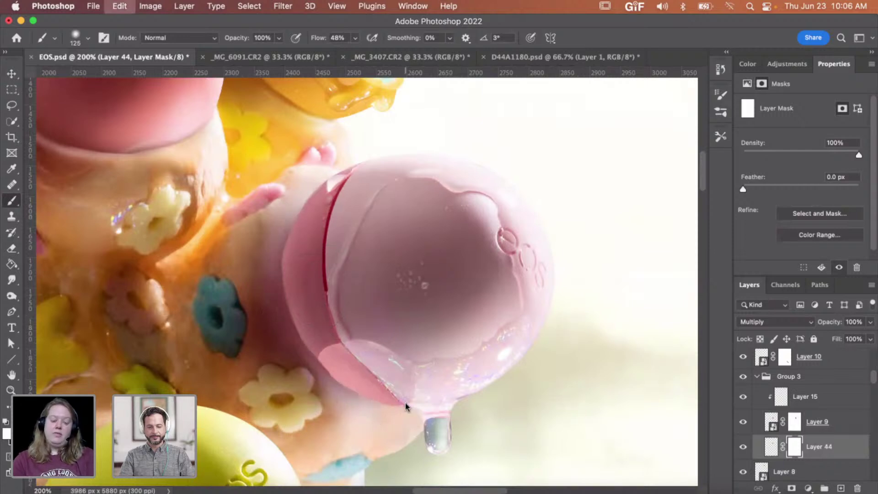
key("super+shift+f")
left_click(755, 135)
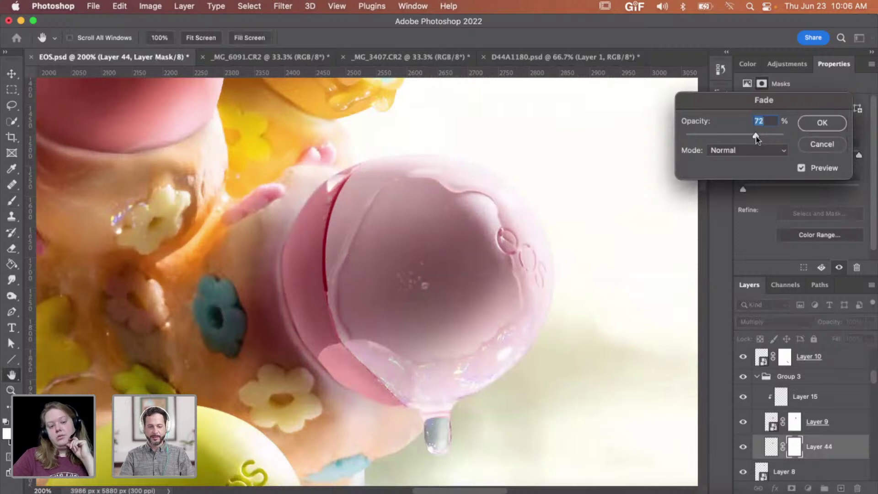
left_click(822, 120)
Step: Soften the shadow on the tentacle beside the sphere using black on Layer 44's mask with the 125 px brush
key("z")
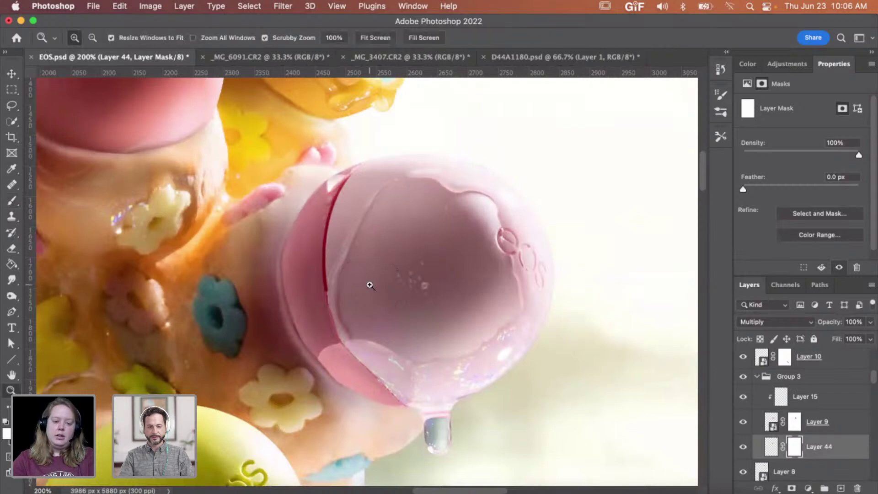
left_click(370, 287, "alt")
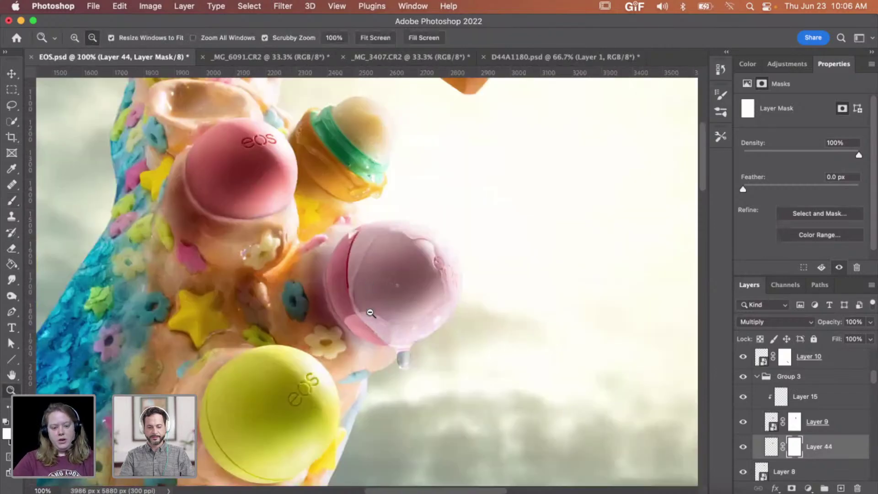
left_click(369, 286, "alt")
left_click(370, 302, "alt")
left_click(368, 302)
left_click(368, 302)
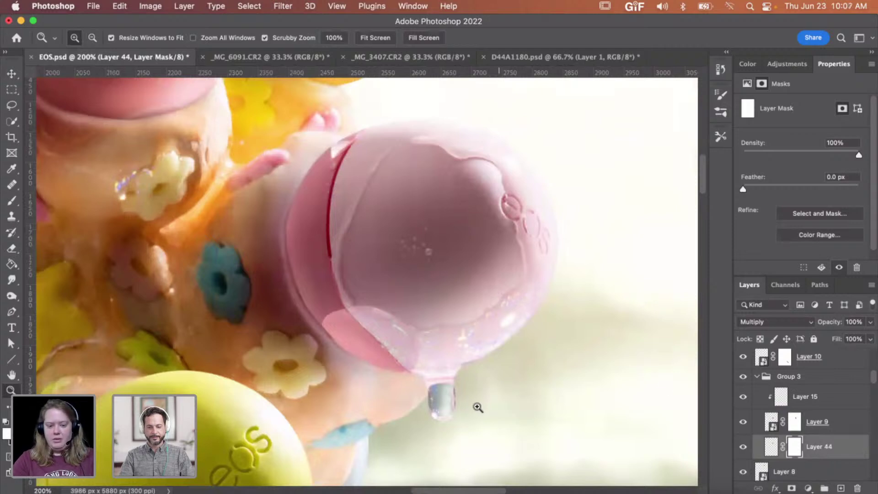
key("b")
key("x")
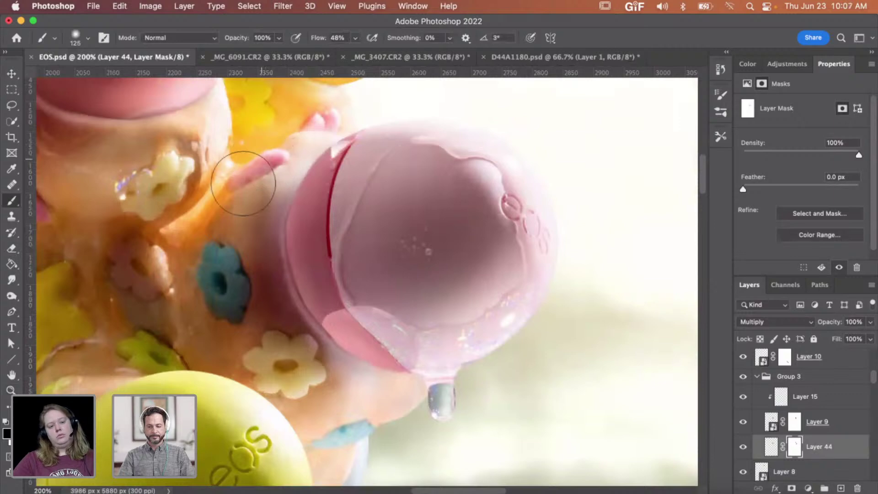
key("z")
left_click(384, 237, "alt")
left_click(384, 237, "alt")
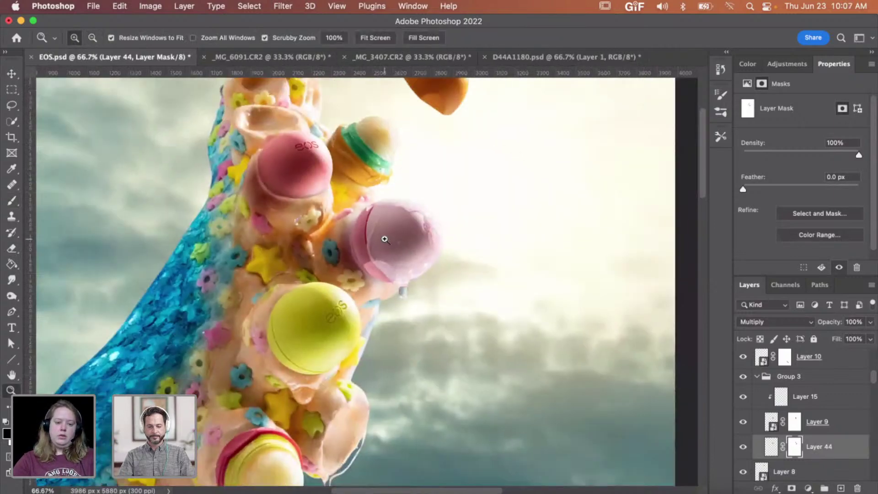
Step: Add a new empty layer clipped to the sphere's Layer 9 and place it directly above Layer 15
left_click(384, 240)
left_click(385, 239)
left_click(384, 239)
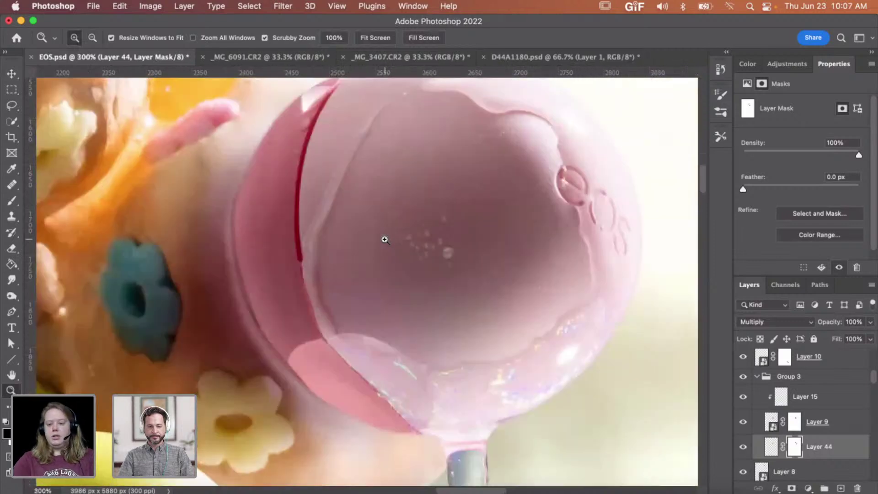
left_click(834, 423)
left_click(841, 488)
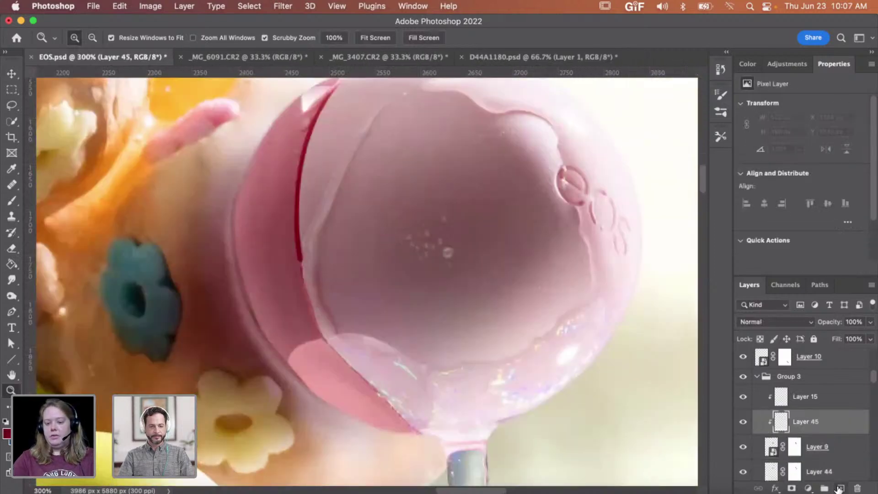
key("super+bracketright")
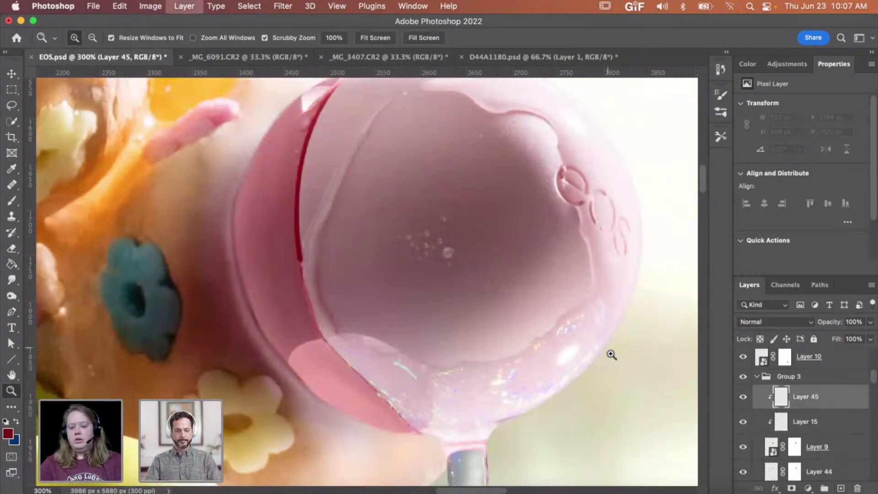
Step: Paint soft dark red shading on Layer 45 along the left and lower-left edge of the sphere's pink band
key("b")
scroll(321, 345, "left", 2)
scroll(320, 345, "up", 1)
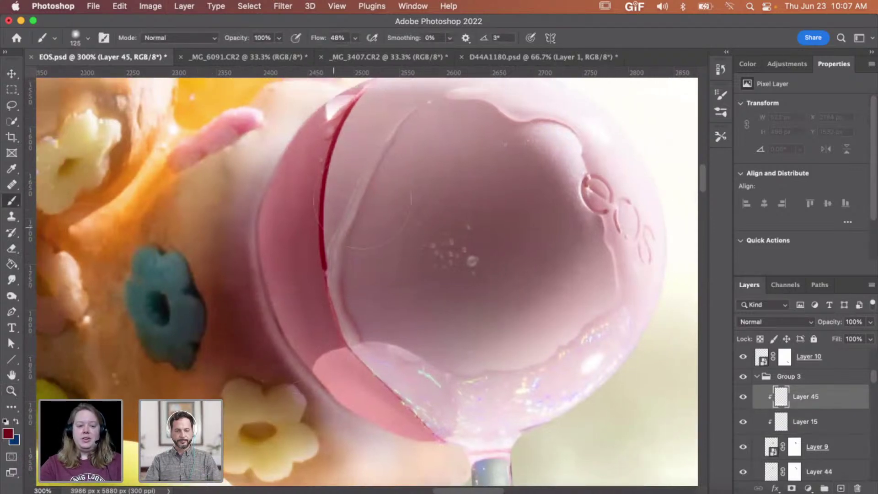
left_click(323, 194, "ctrl+alt")
mouse_move(249, 302)
left_mouse_down()
mouse_move(240, 329)
mouse_move(237, 241)
mouse_move(257, 201)
mouse_move(261, 151)
mouse_move(254, 114)
left_mouse_up()
mouse_move(236, 286)
left_mouse_down()
mouse_move(231, 311)
mouse_move(281, 402)
mouse_move(334, 394)
mouse_move(347, 448)
mouse_move(380, 457)
mouse_move(284, 382)
mouse_move(255, 275)
mouse_move(330, 393)
left_mouse_up()
Step: Refine the lower-left edge of the pale pink sphere on Layer 9's mask, alternating black and white with a 30 px brush
key("z")
left_click(284, 337)
left_click(284, 335)
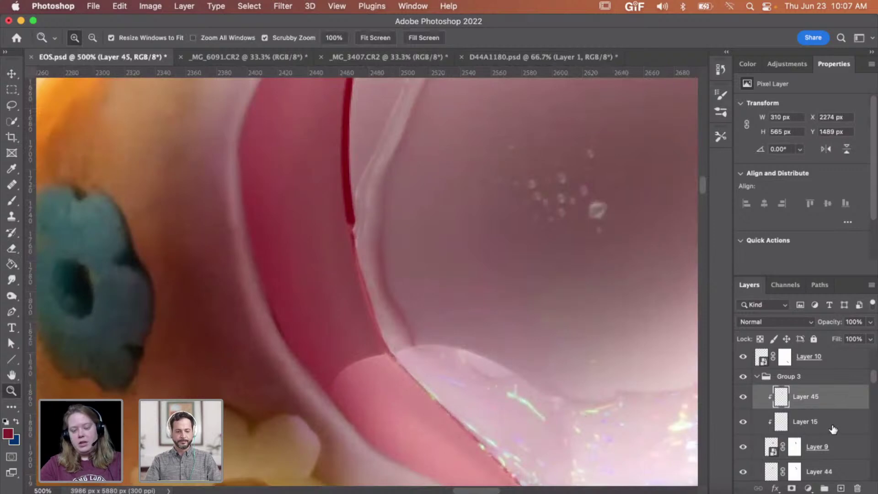
left_click(793, 451)
key("b")
key("d")
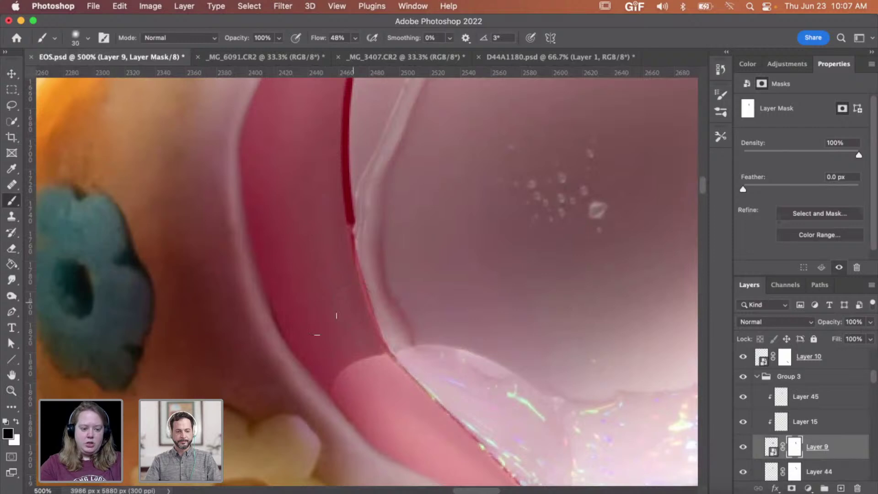
key("x")
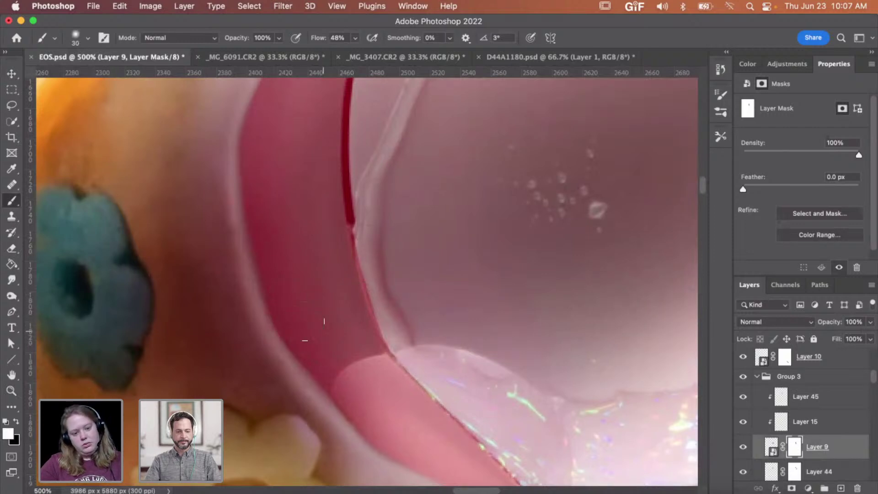
key("x")
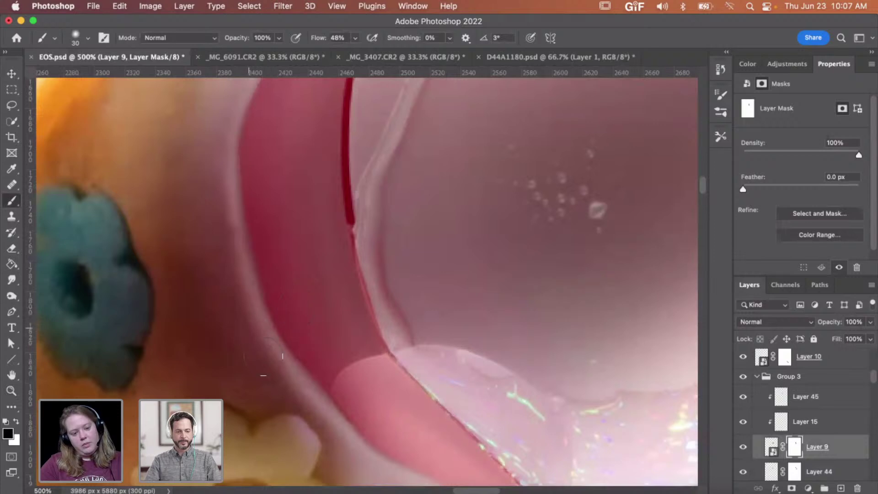
Step: Smudge Layer 44's mask along the sphere's lower-left edge at 45% strength and 125 px, comparing the shadow hidden and shown
scroll(792, 459, "down", 2)
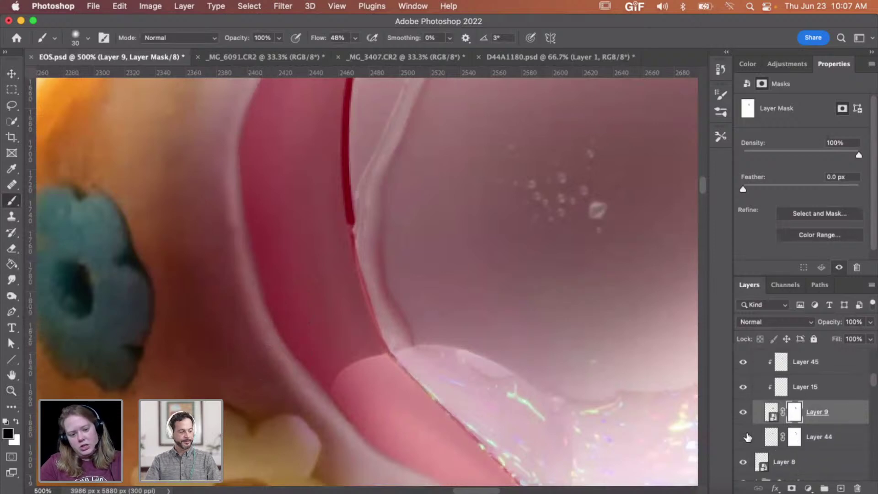
left_click(745, 437)
left_click(744, 437)
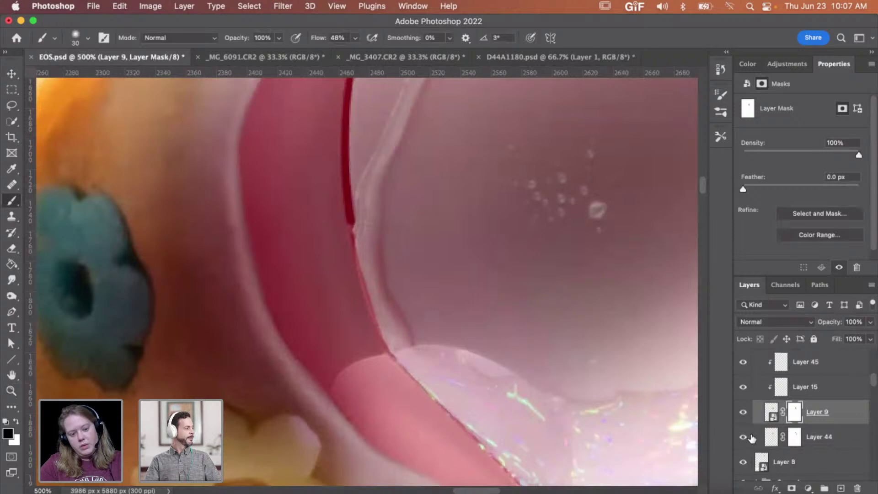
left_click(795, 437)
left_click(11, 279)
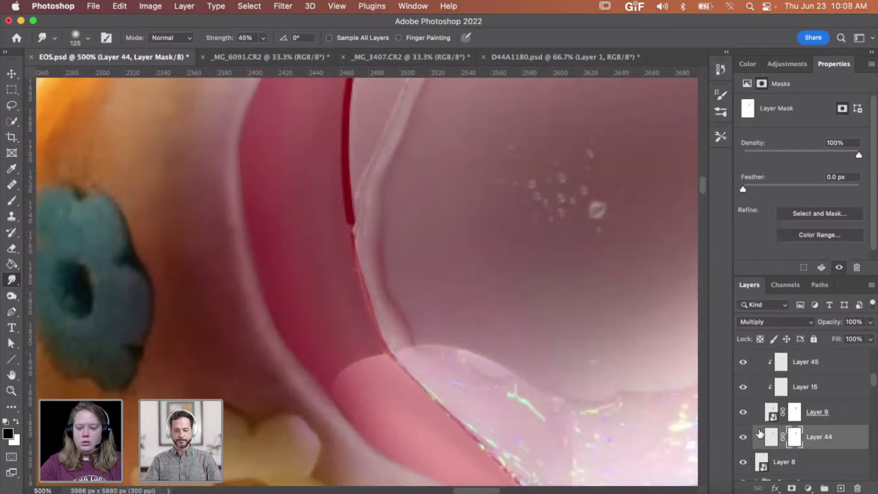
left_click(743, 438)
left_click(743, 438)
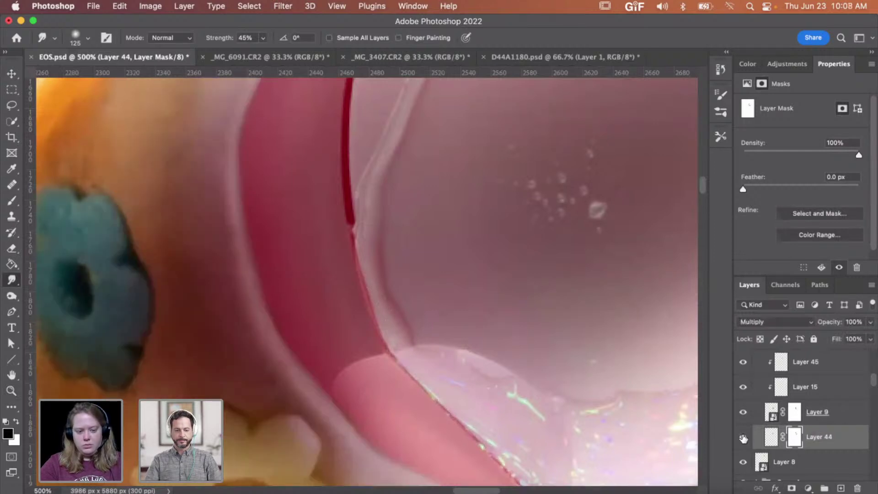
Step: Clean up the sphere's lower-left rim on Layer 9's mask with a 9 px brush, and smudge it at 70 px and 45% strength
left_click(794, 414)
key("b")
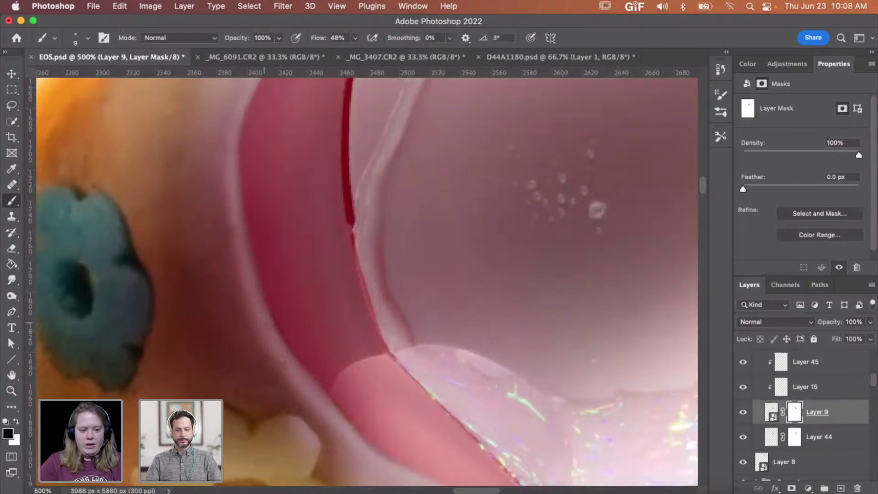
key("x")
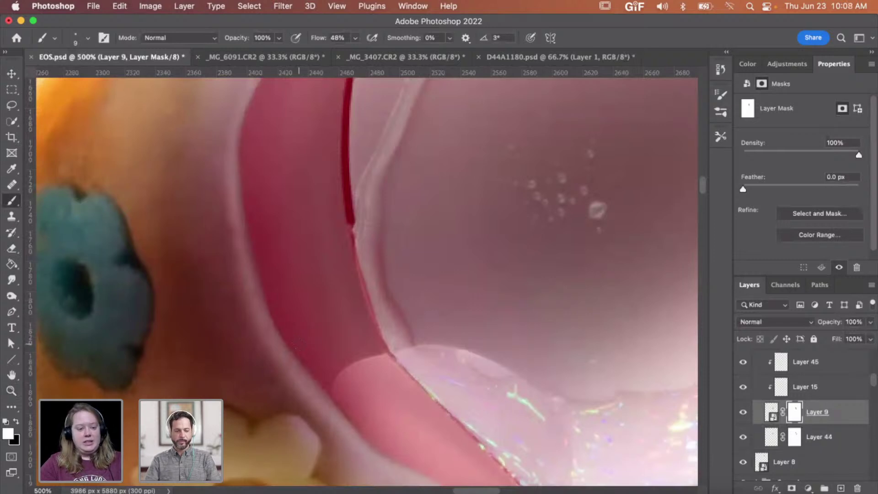
left_click(12, 280)
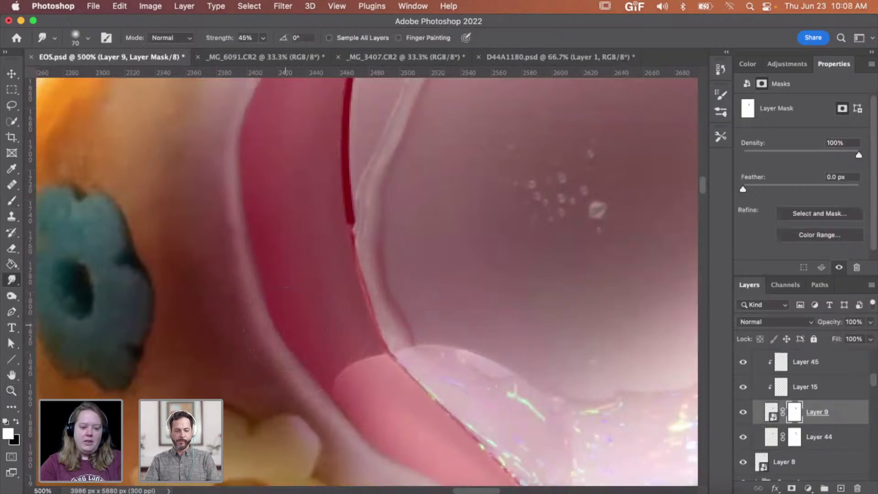
Step: Examine how the pink sphere blends with the tentacle, comparing the contact shadow on Layer 44 hidden and shown
key("z")
left_click(341, 319, "alt")
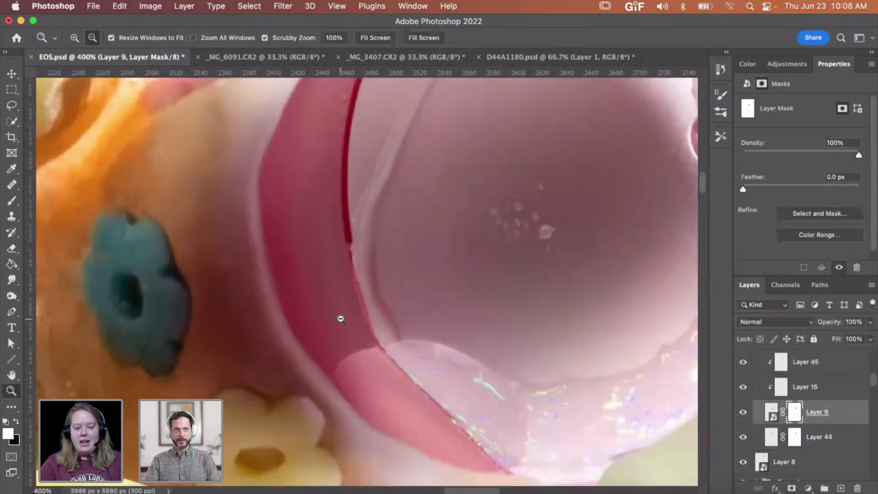
left_click(341, 319, "alt")
left_click(340, 319, "alt")
left_click(340, 319, "alt")
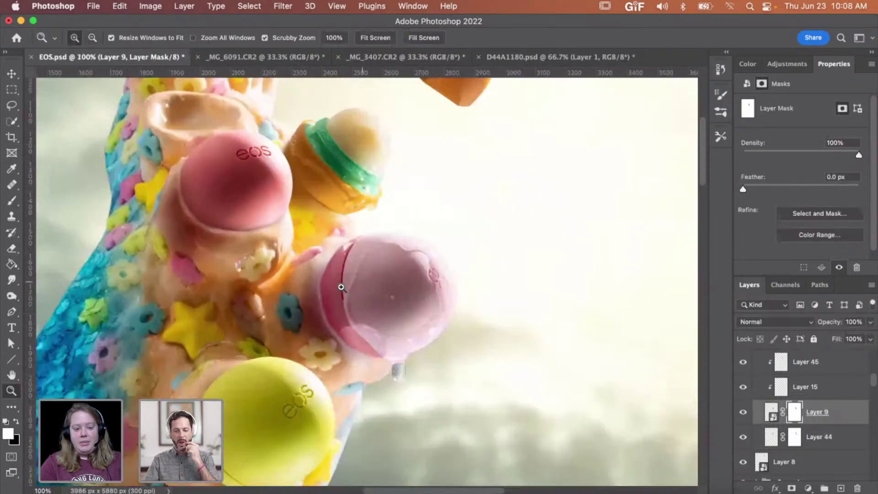
left_click(329, 279)
left_click(330, 279)
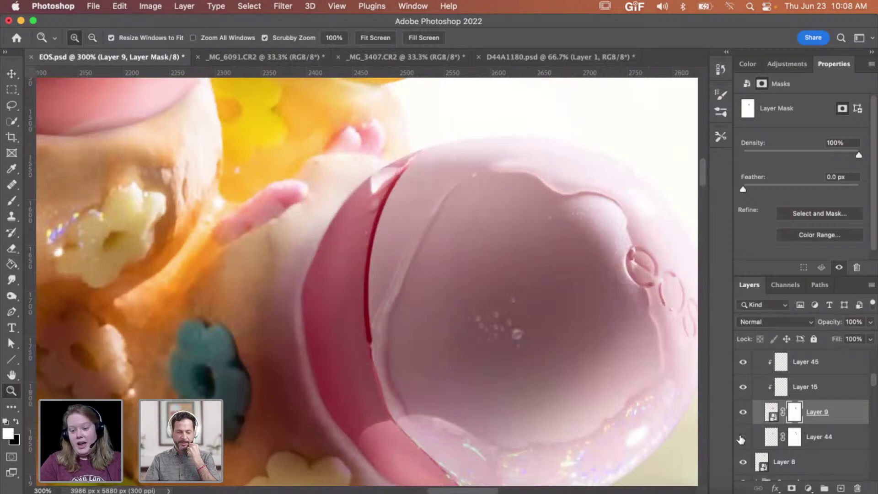
left_click(742, 438)
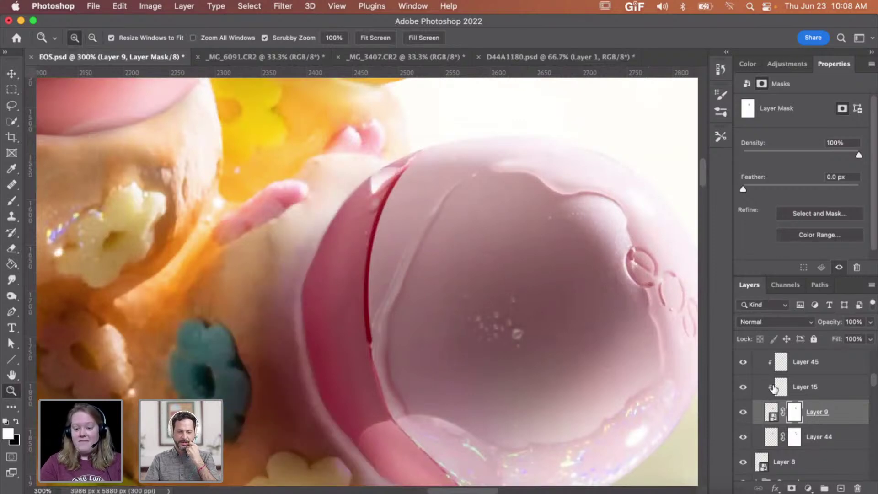
Step: Brush dark red shading on Layer 45 along the pink sphere's left edge with a 90 px soft brush and check the overall blend
key("alt+bracketright")
key("alt+bracketright")
key("b")
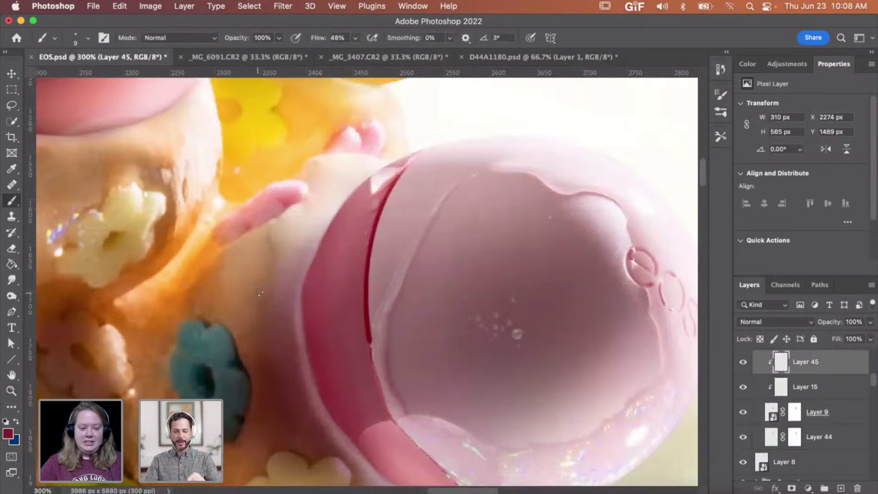
right_click(259, 292)
left_click_drag(330, 334, 355, 305)
key("Return")
key("bracketright")
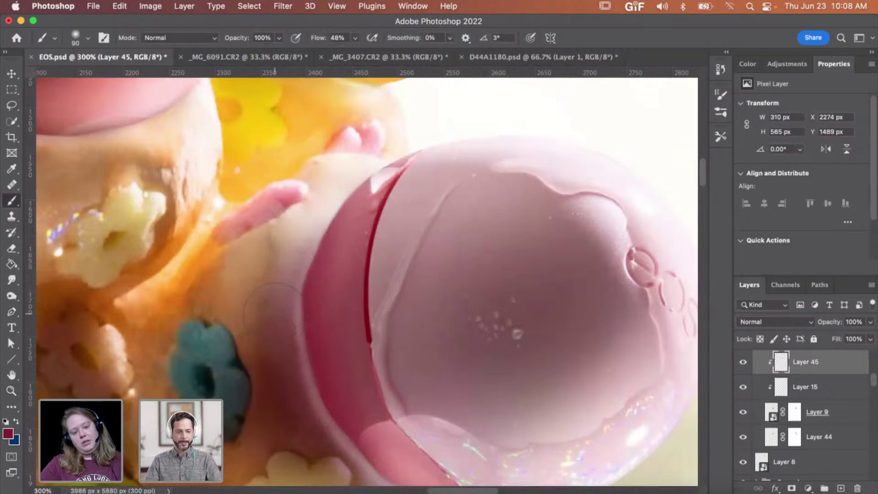
left_click_drag(275, 409, 281, 328)
left_click(280, 327, "alt")
left_click(291, 312, "alt")
left_click(352, 307, "alt")
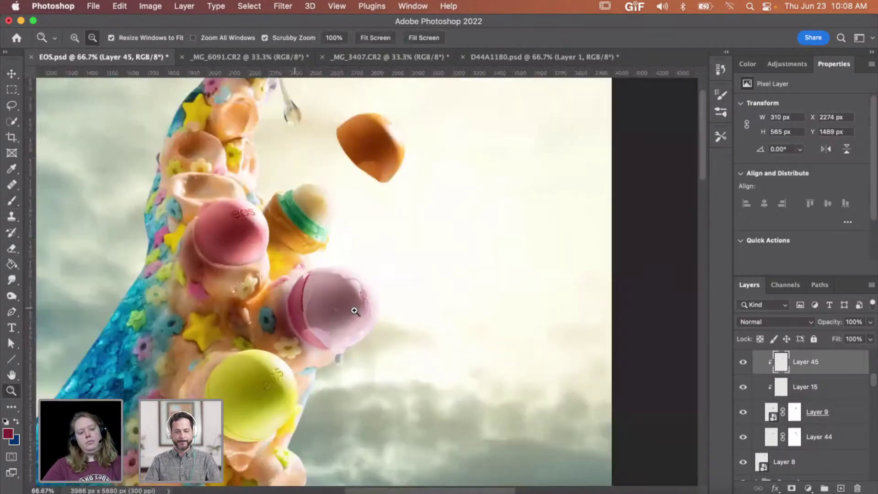
scroll(333, 308, "left", 2)
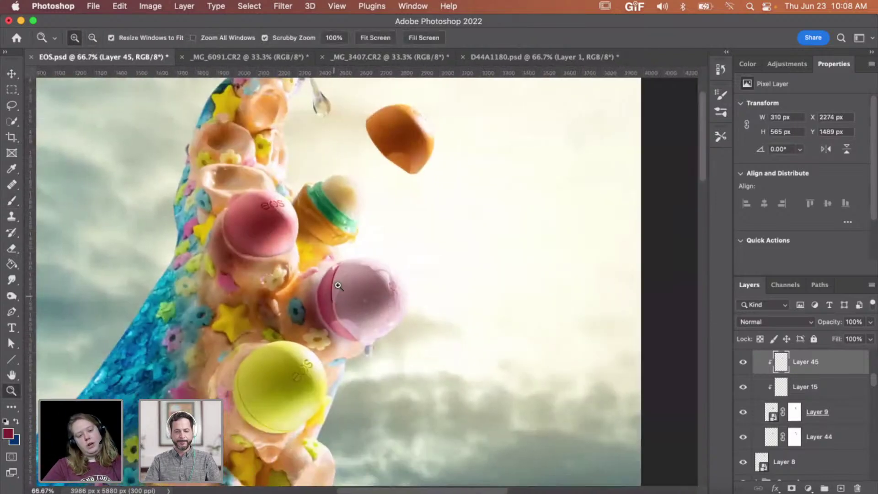
Step: Extend the dark red Multiply shadow on Layer 44 around the sphere's upper-left edge, enlarging the brush to 175 px
left_click(339, 286)
left_click(338, 286)
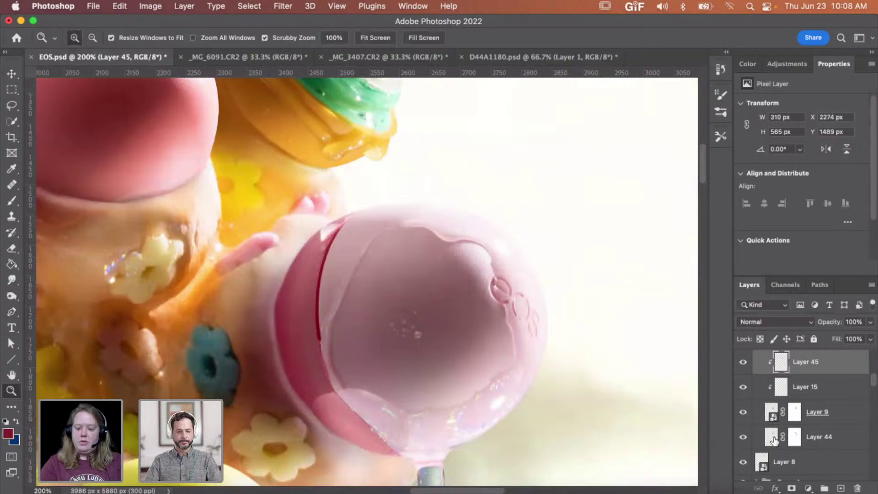
left_click(773, 438)
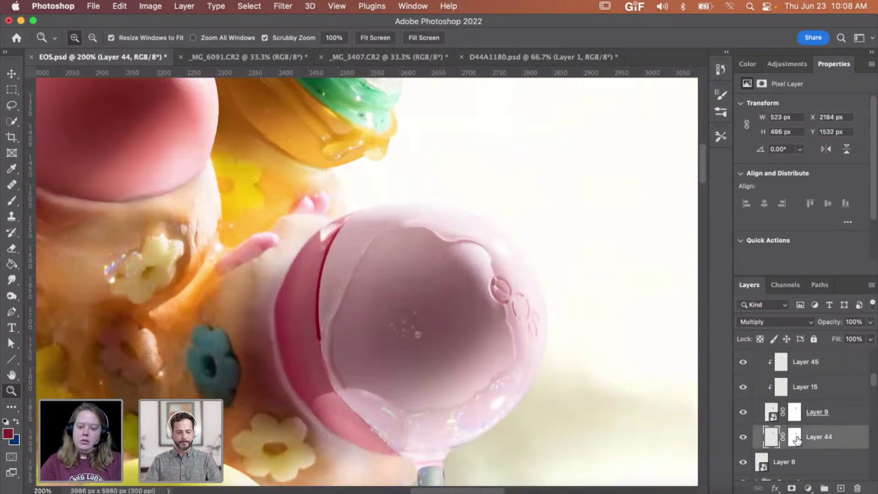
left_click(795, 437)
key("b")
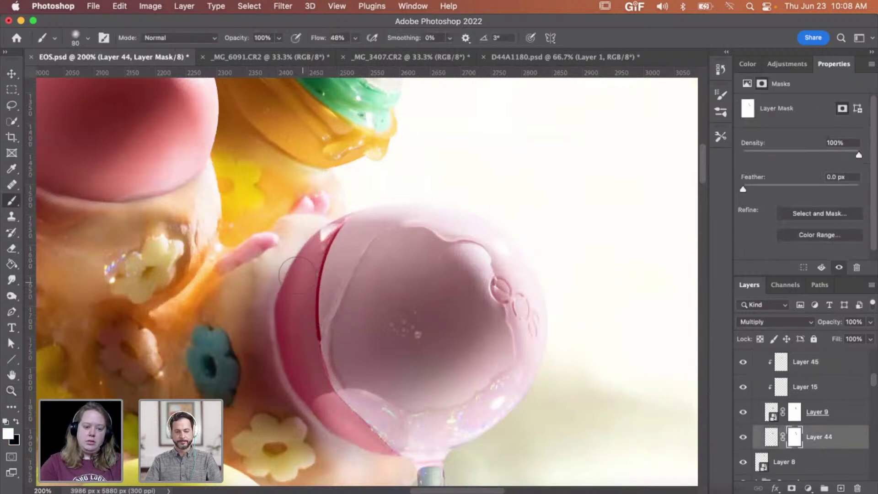
key("bracketleft")
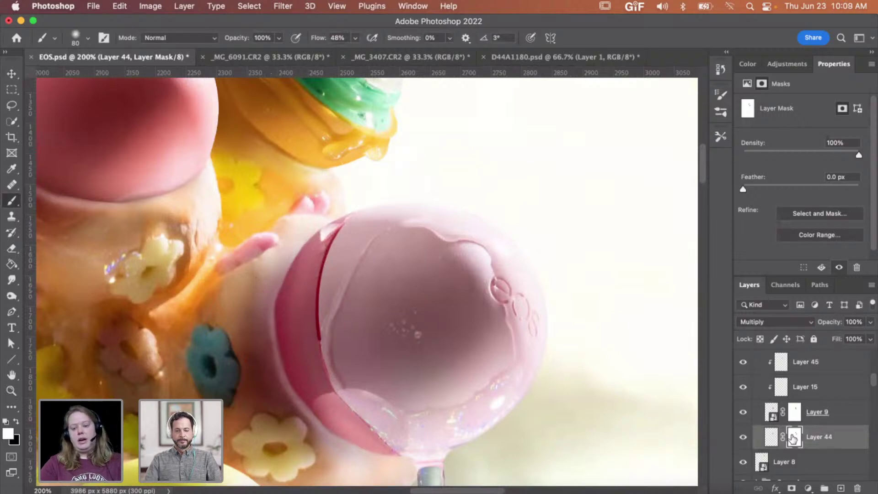
left_click(771, 436)
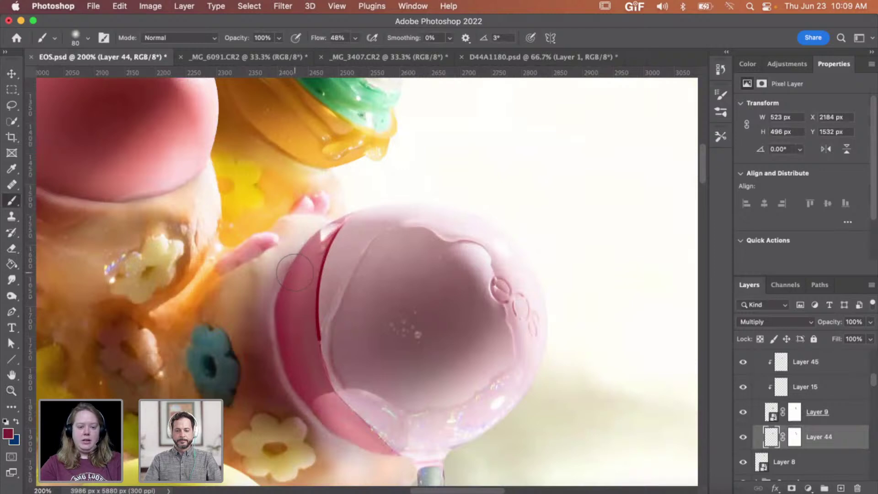
left_click(316, 260)
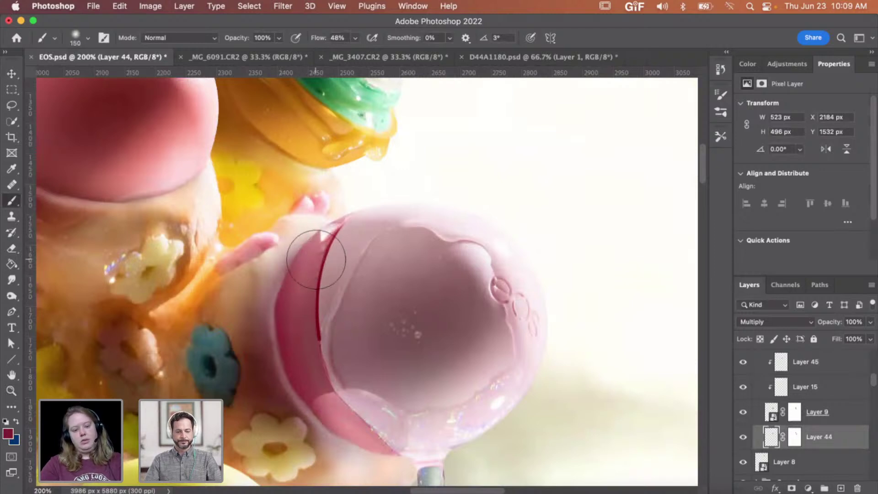
key("bracketright")
key("bracketright")
key("bracketright")
key("bracketright")
key("bracketright")
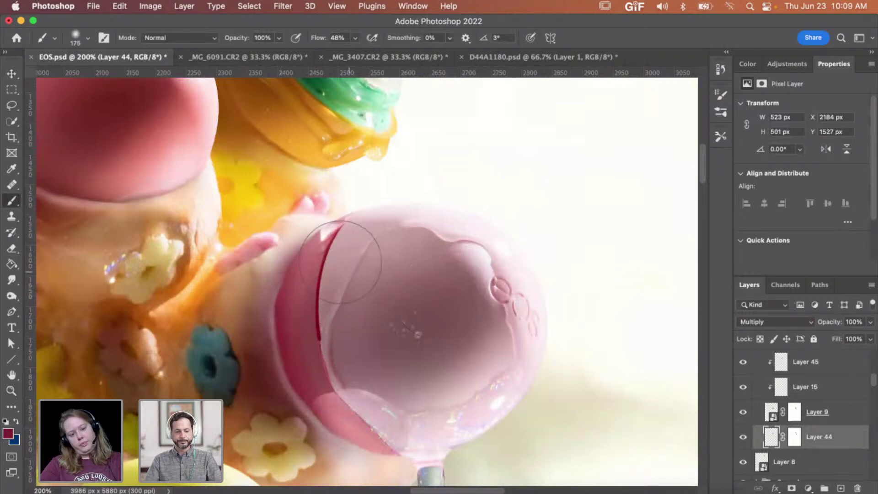
left_click(307, 253)
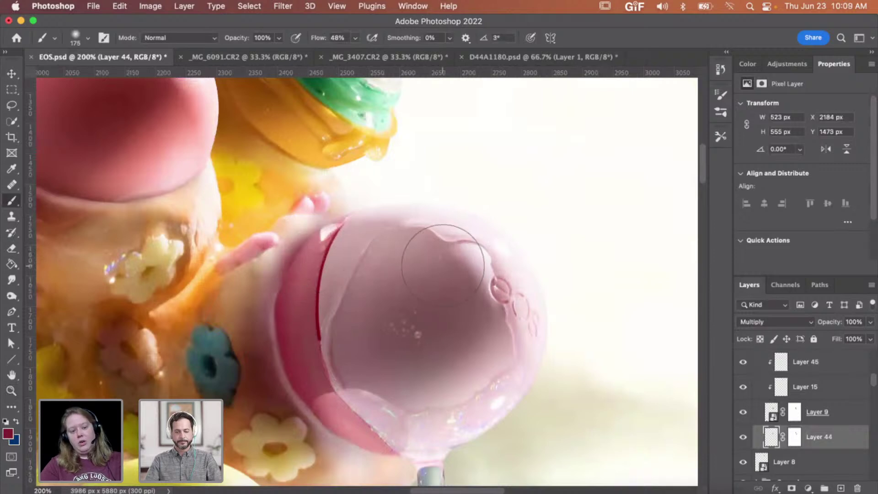
Step: Shape the new shadow beside the sphere's upper-left edge on Layer 44's mask, alternating black and white at 70 to 100 px
left_click(795, 437)
key("d")
key("x")
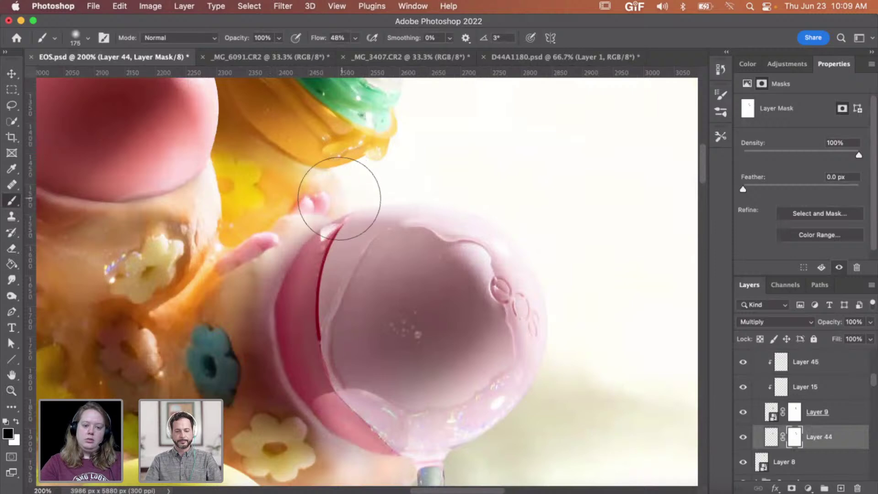
key("bracketleft")
key("bracketleft")
key("bracketleft")
key("bracketleft")
key("bracketleft")
key("bracketleft")
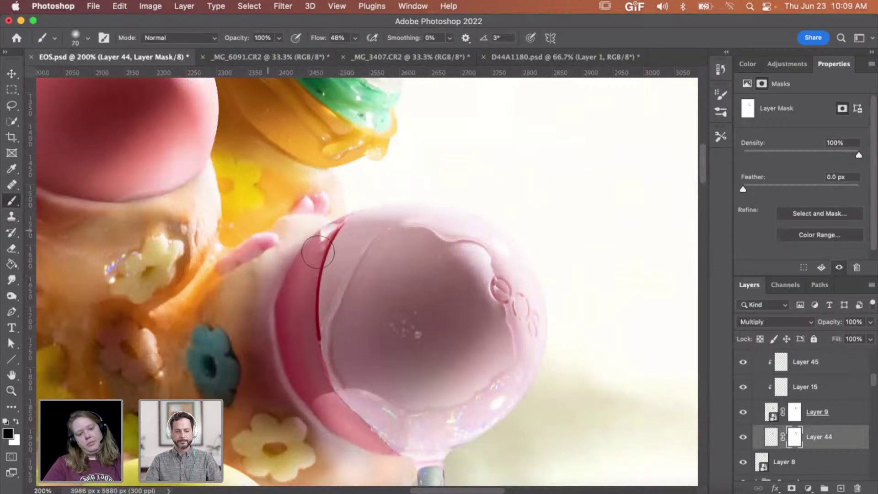
key("x")
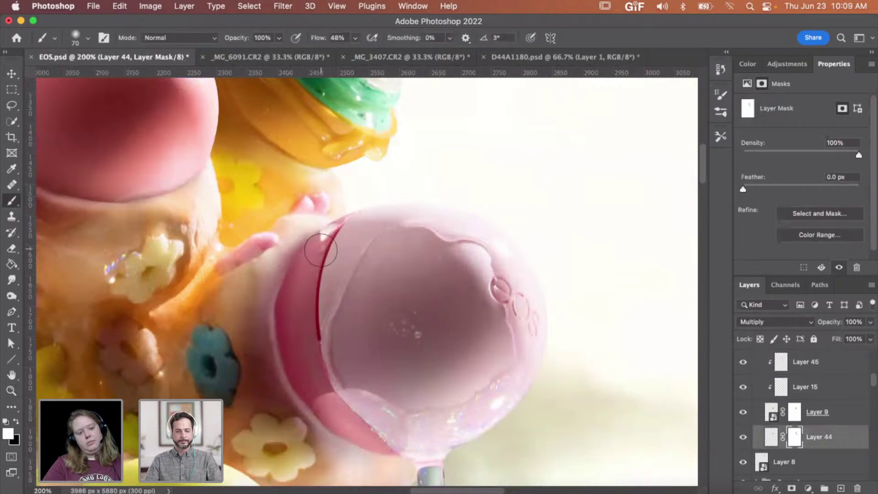
key("bracketright")
key("bracketright")
key("bracketright")
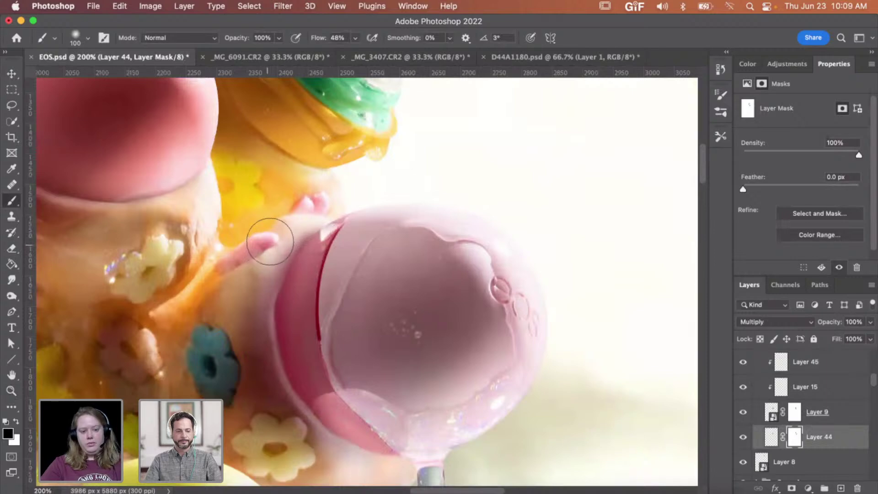
Step: Inspect the reshaped contact shadow around the pale pink sphere, both within the whole tentacle and close up
key("z")
left_click(409, 230, "alt")
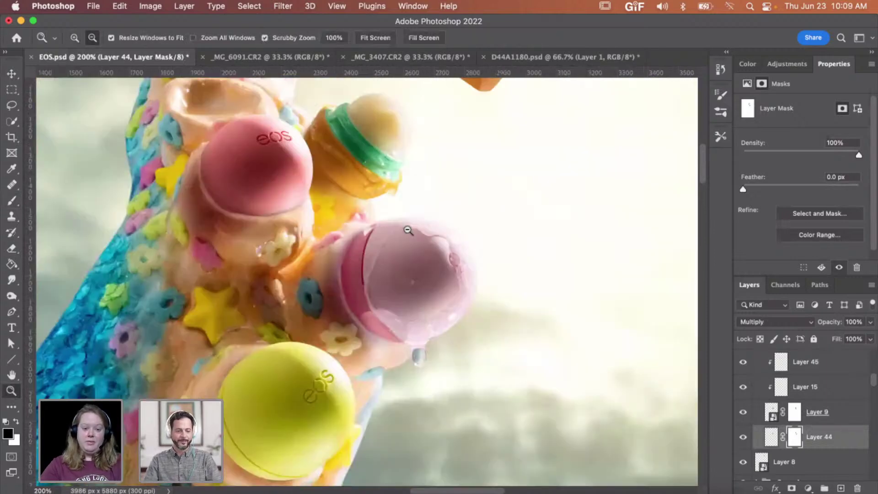
left_click(396, 255, "alt")
scroll(395, 256, "down", 5)
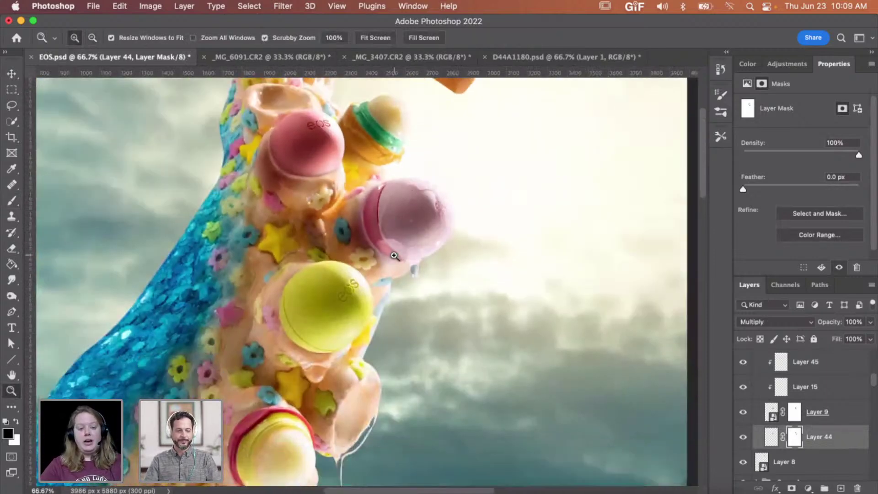
left_click(395, 250)
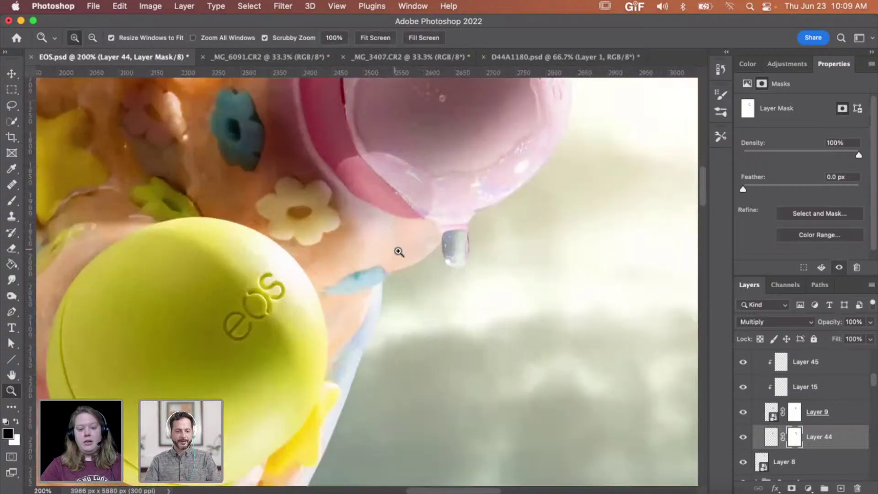
left_click(398, 251)
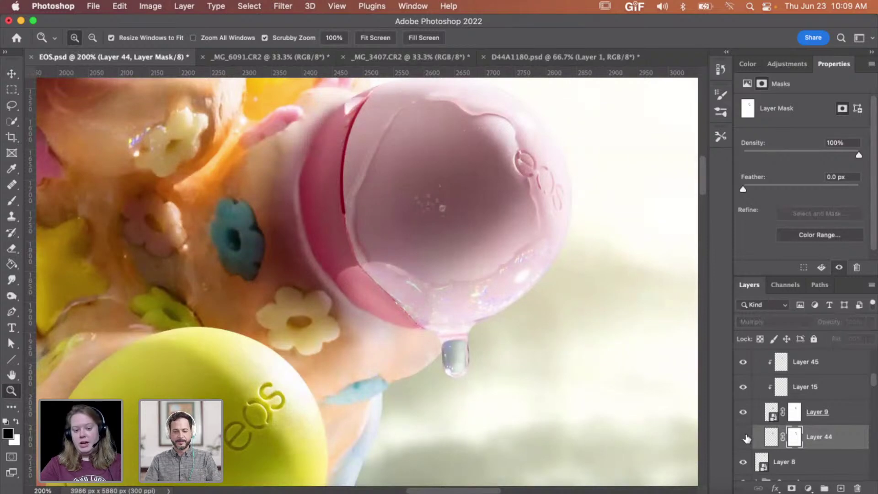
Step: Compare the image with Layer 44's shadow hidden and shown, and add a new layer directly above Layer 44
left_click(744, 438)
left_click(744, 438)
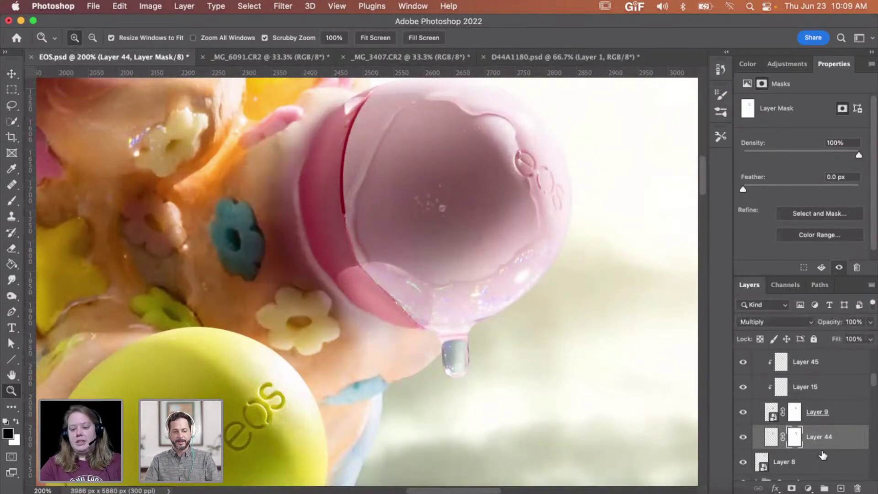
left_click(840, 487)
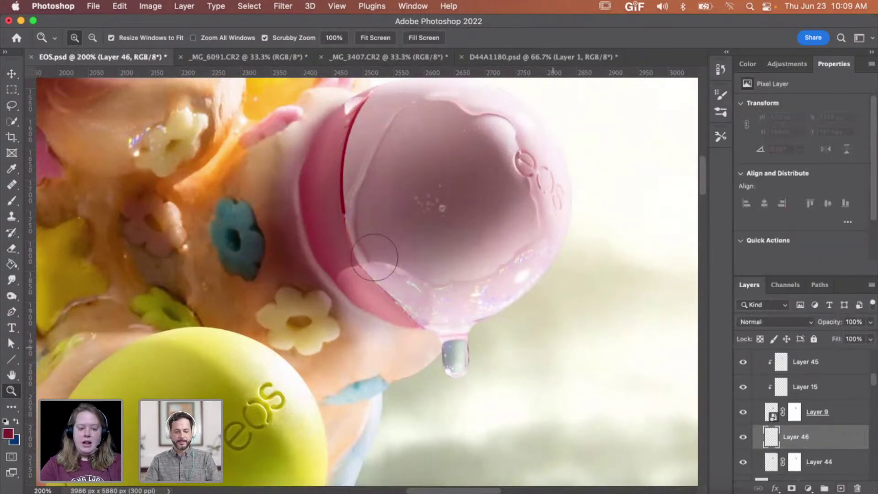
Step: Paint a soft dark red shadow beneath the pink sphere's lower-left edge on Layer 46 with a 175 px brush
key("b")
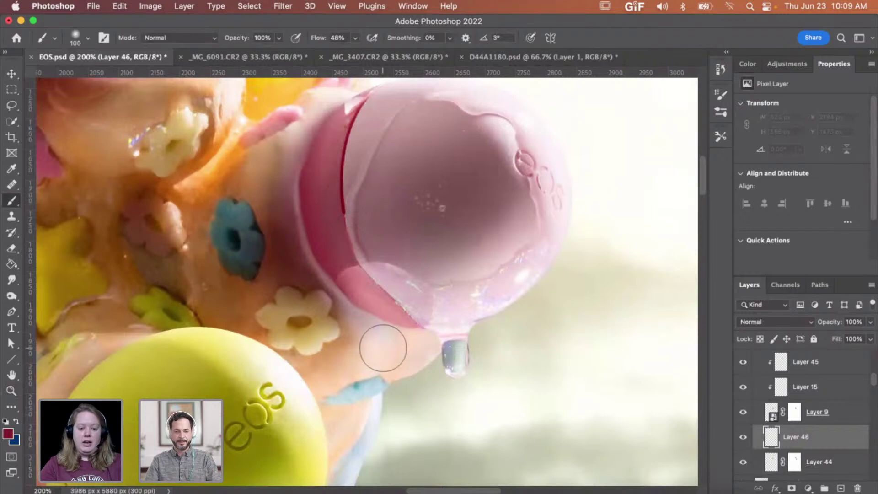
key("bracketright")
key("bracketright")
key("bracketright")
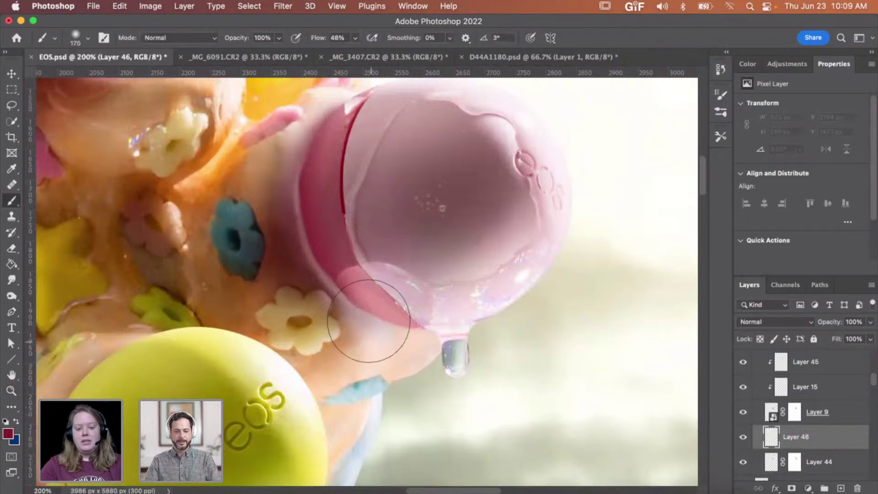
left_click(366, 318)
left_click(404, 304)
left_click_drag(420, 285, 363, 280)
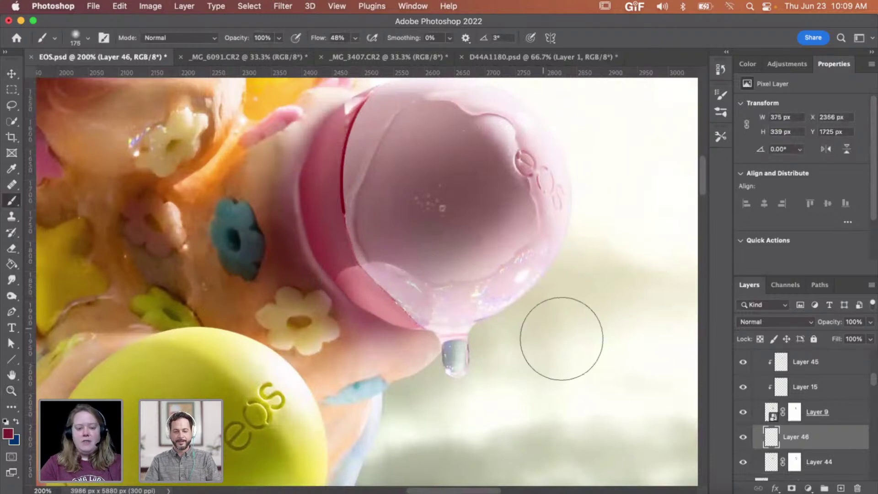
Step: Add a mask to Layer 46 and trim the shadow below the sphere in black, varying the brush between 90 and 150 px
left_click(792, 488)
key("d")
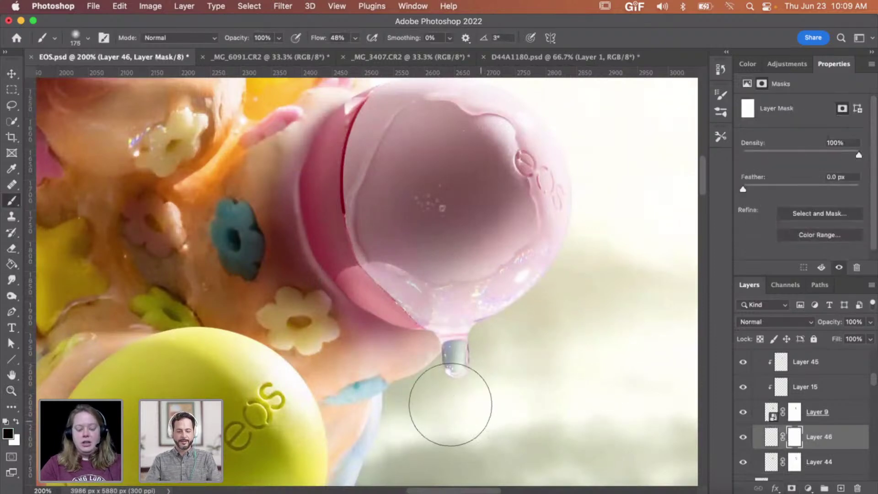
key("bracketleft")
key("bracketleft")
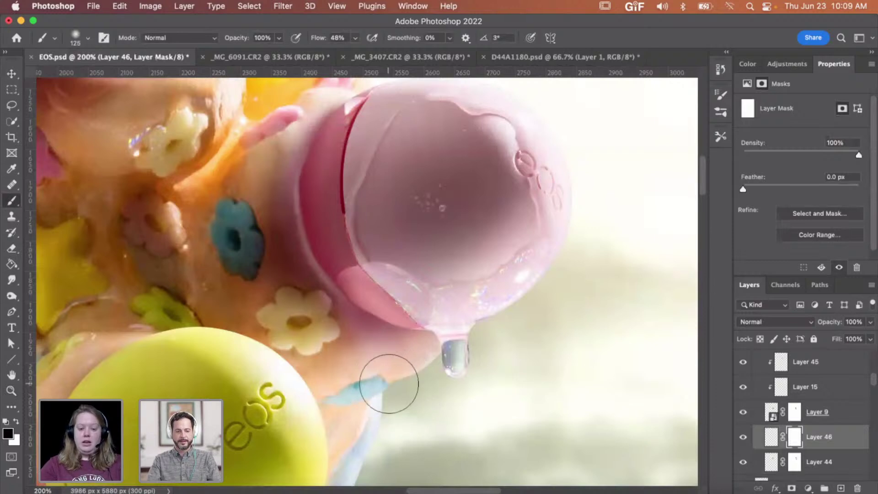
key("bracketleft")
key("bracketleft")
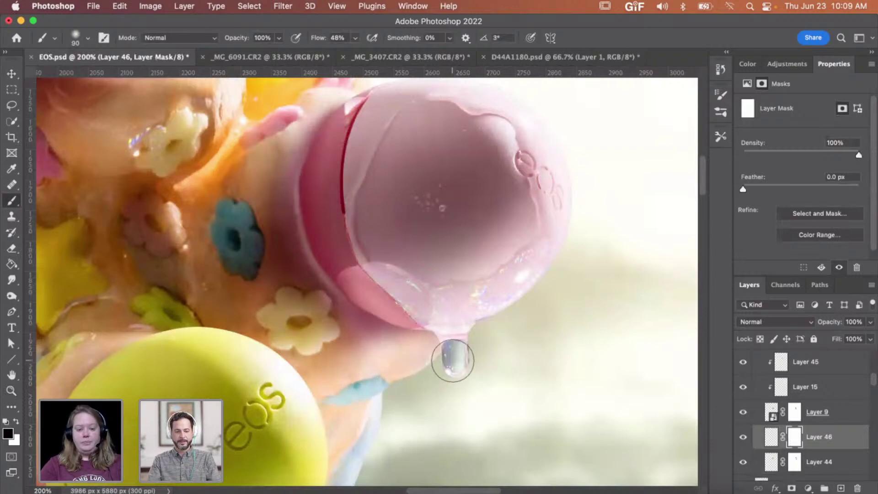
key("bracketright")
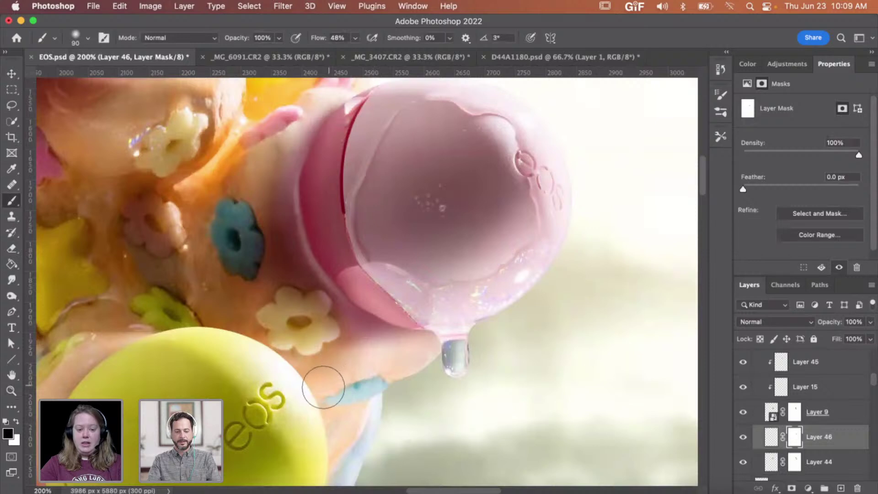
key("bracketright")
key("bracketright")
key("x")
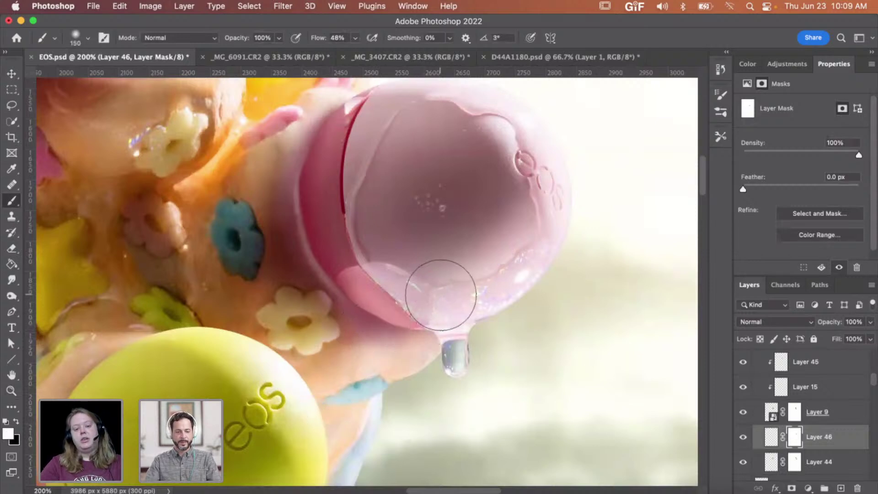
Step: Refine the lower-left shadow on Layer 46's mask in black and white, reducing the brush to 50 px, and soften it with the Smudge tool
left_click(484, 286, "alt")
left_click(484, 287, "alt")
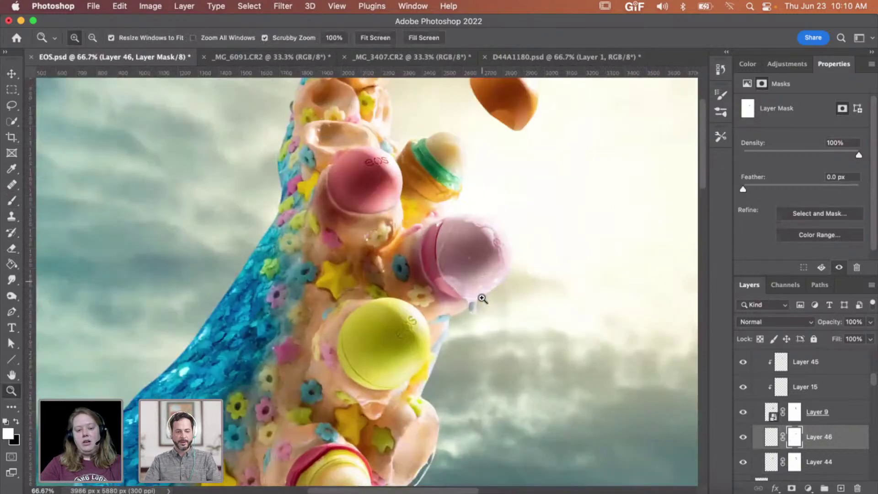
left_click(482, 297)
left_click(481, 297)
left_click(482, 296)
left_click(482, 297)
key("b")
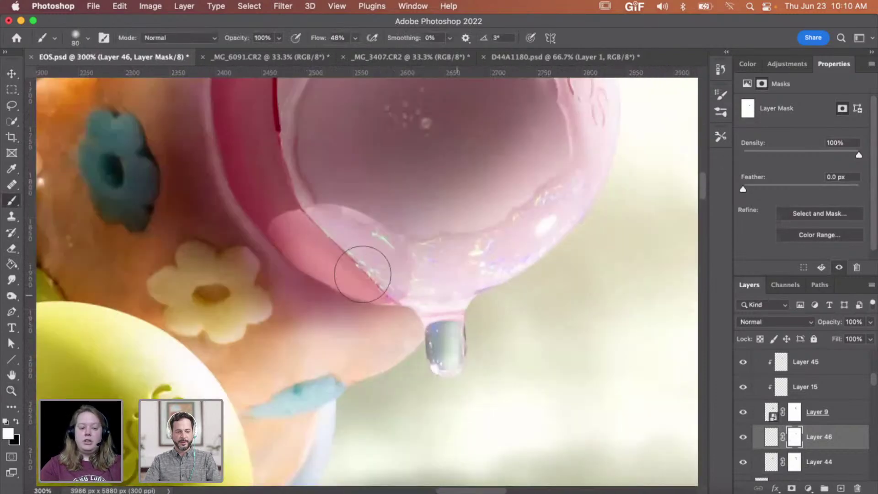
key("x")
left_click_drag(309, 247, 396, 261)
key("bracketleft")
key("bracketleft")
key("bracketleft")
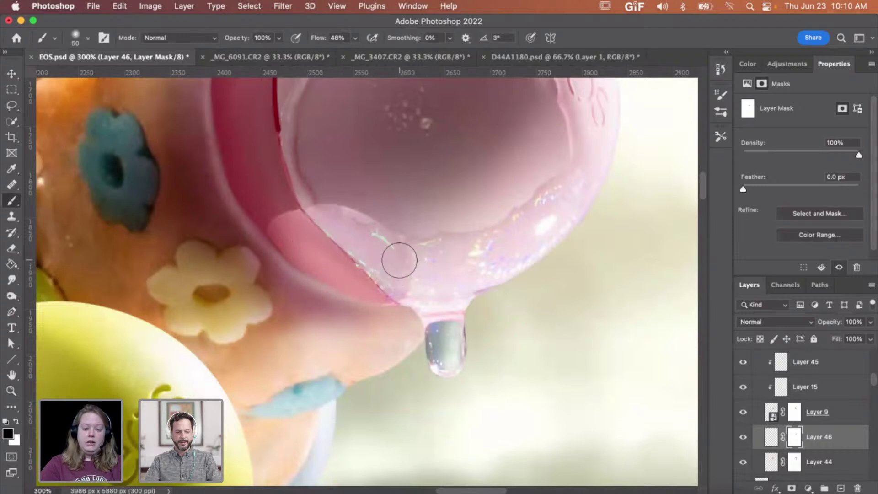
key("x")
mouse_move(321, 257)
left_mouse_down()
mouse_move(314, 249)
mouse_move(404, 284)
mouse_move(314, 249)
left_mouse_up()
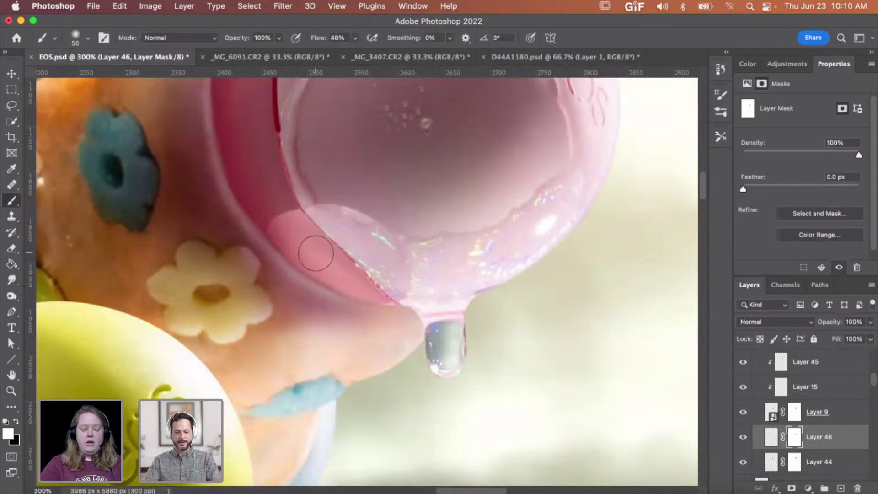
left_click(12, 279)
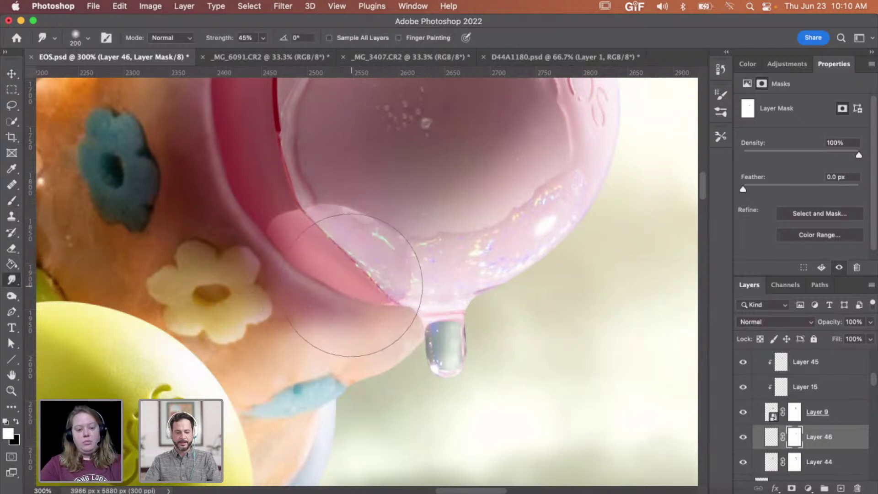
Step: Inspect the new lower-left shadow and the oval reflection on the pink sphere, both within the whole tentacle and close up
key("z")
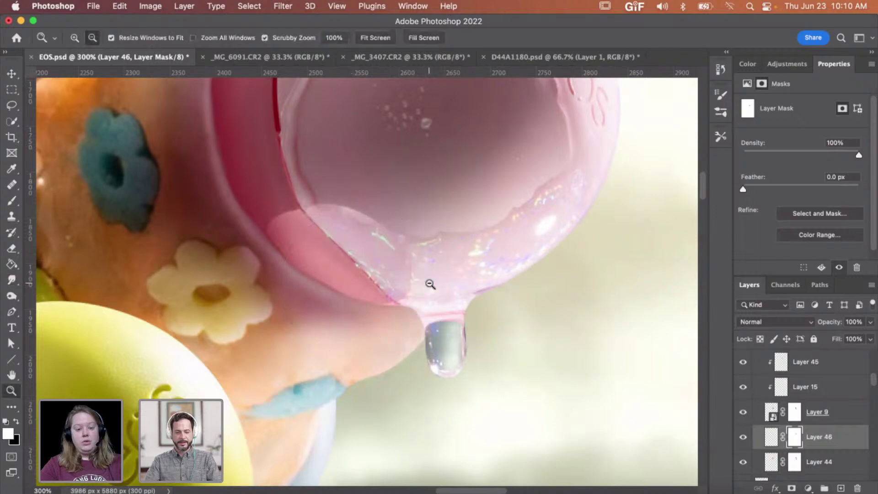
left_click(430, 285, "alt")
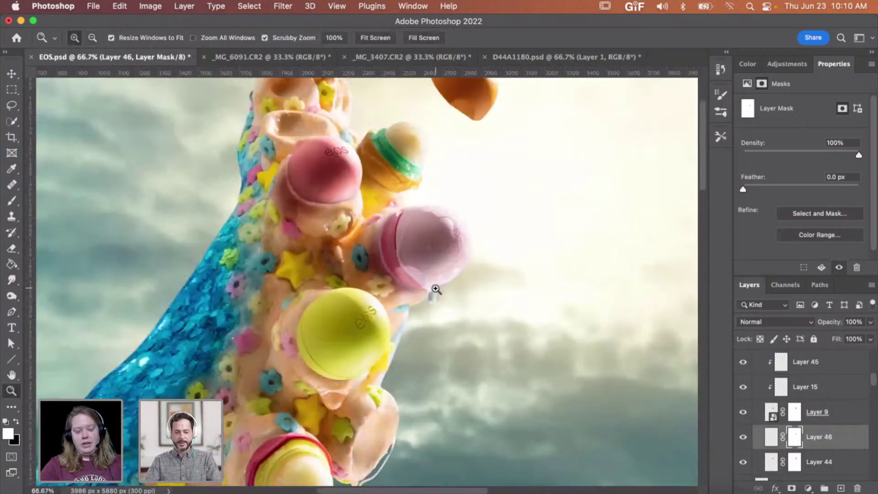
left_click(436, 289, "alt")
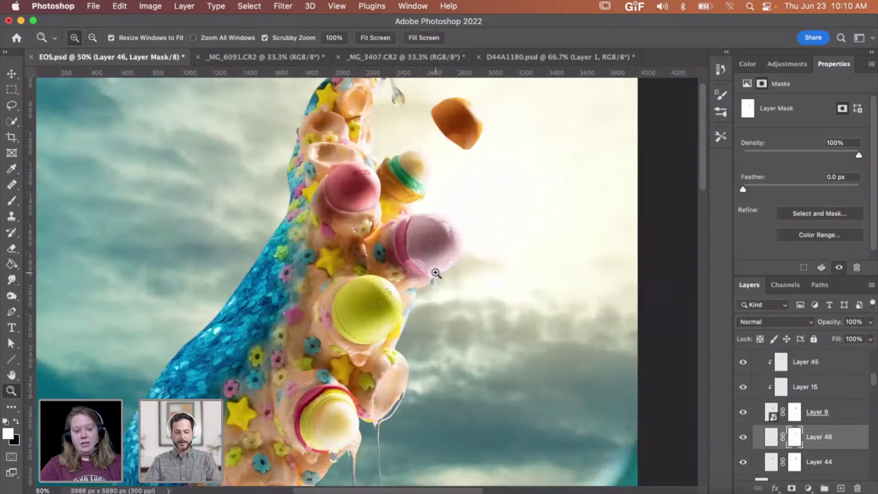
left_click(428, 262)
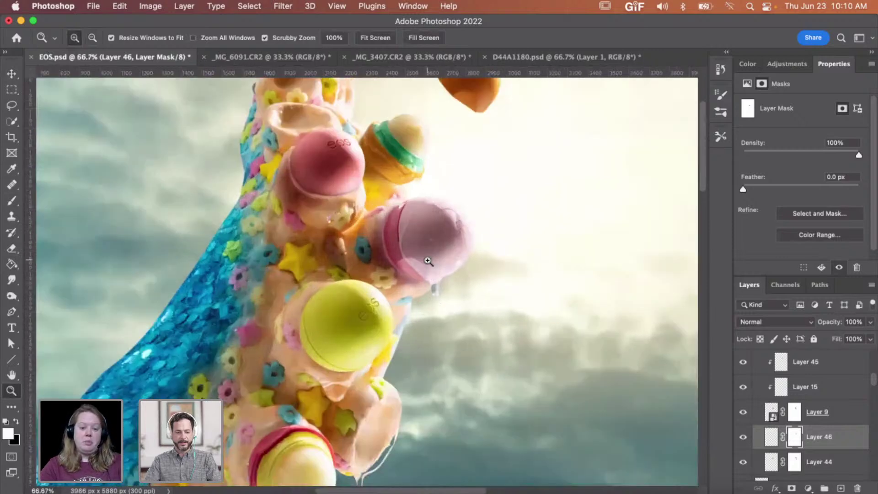
scroll(429, 262, "up", 2)
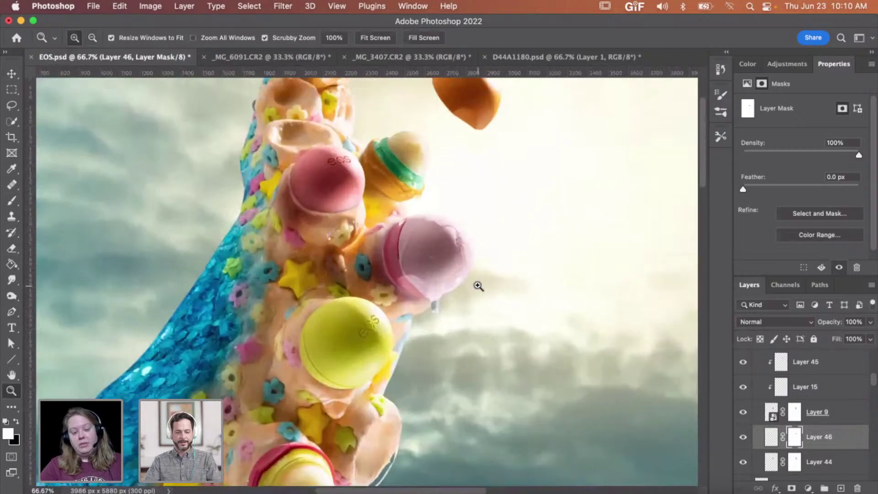
left_click(442, 299)
left_click(368, 281)
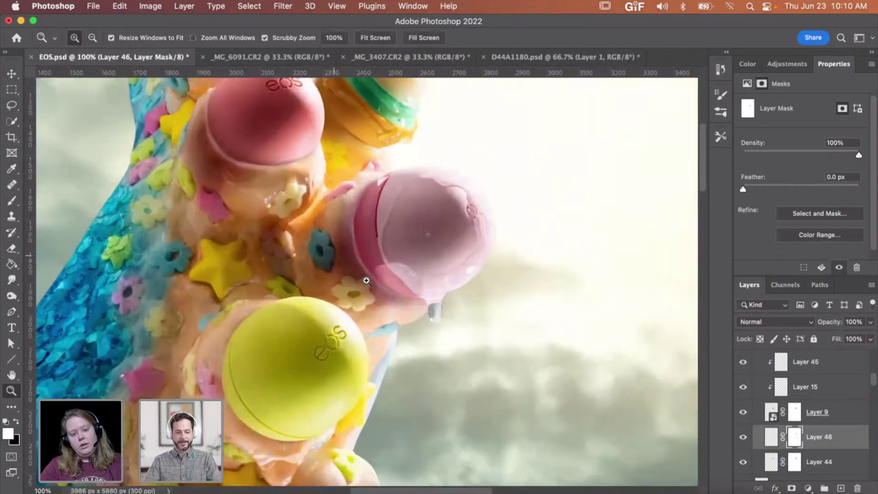
left_click(369, 281)
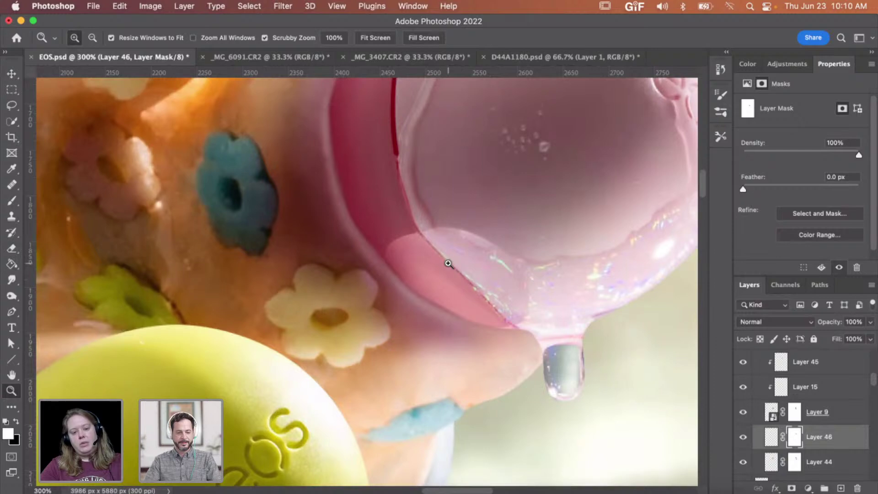
scroll(448, 264, "down", 10)
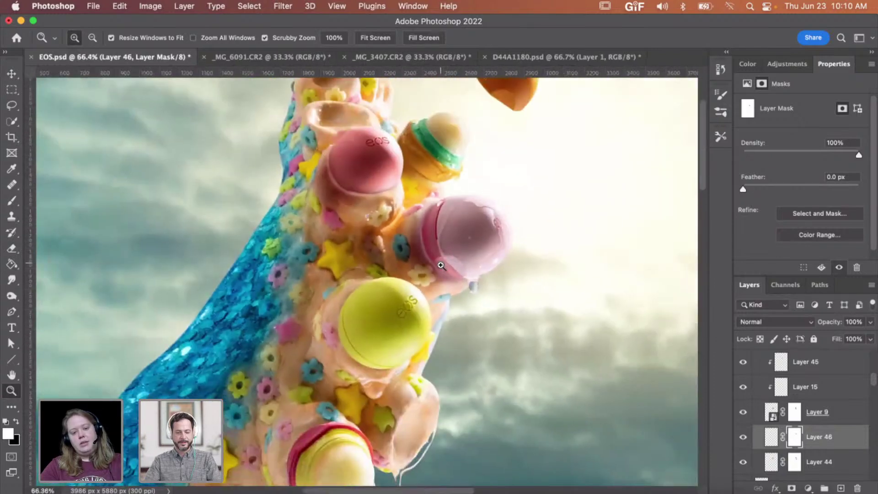
scroll(440, 265, "up", 10)
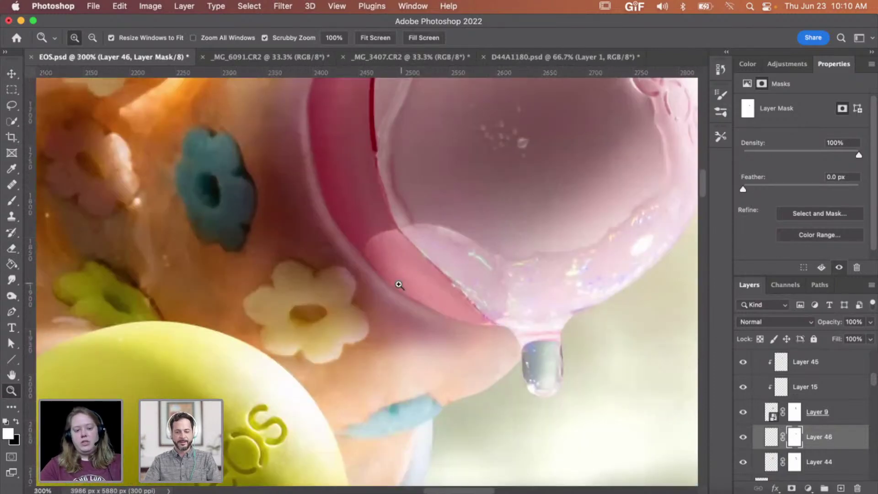
scroll(399, 285, "up", 1)
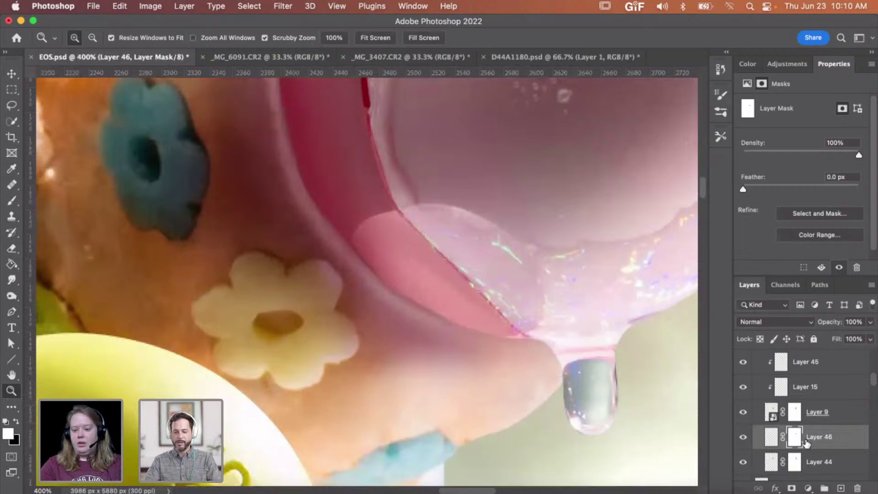
Step: Add a clipped layer above Layer 9 and trace a closed Pen path around the lighter oval patch at the sphere's lower-left edge
left_click(828, 424)
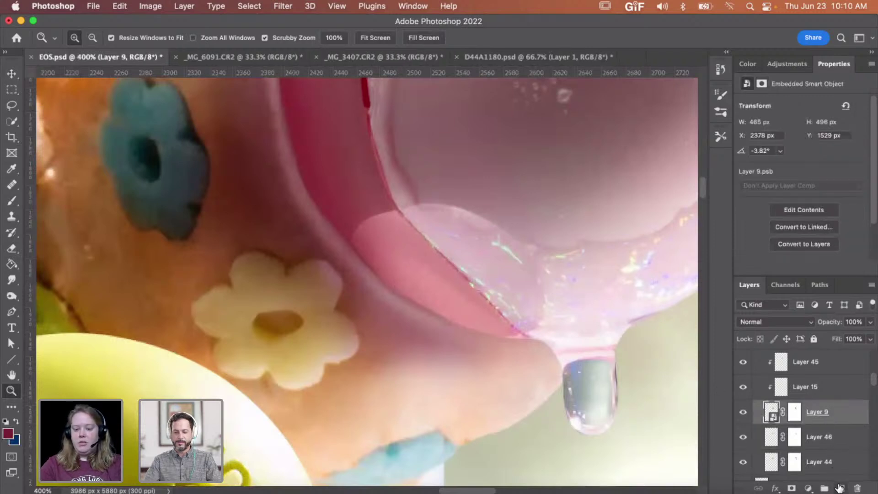
left_click(840, 489)
key("p")
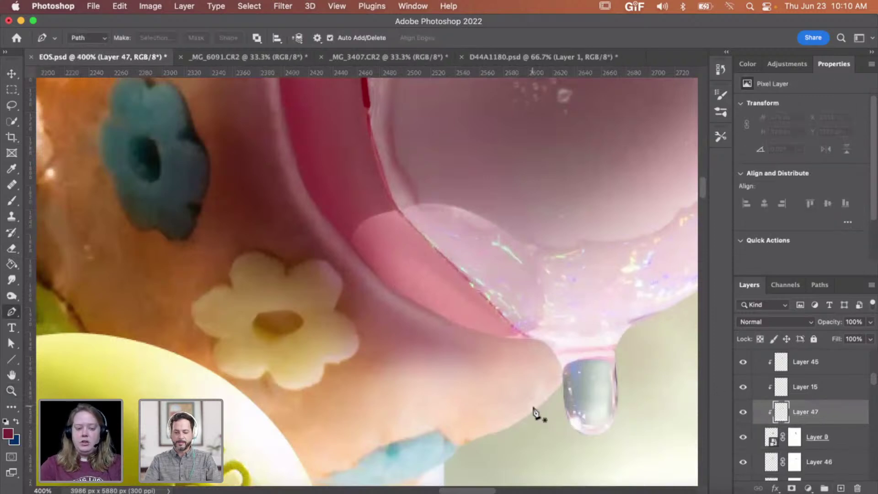
left_click(349, 250)
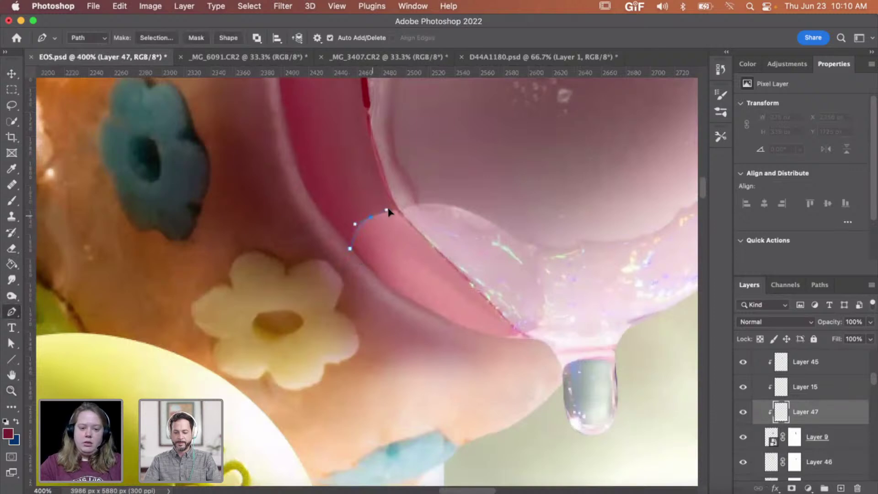
left_click_drag(388, 212, 391, 208)
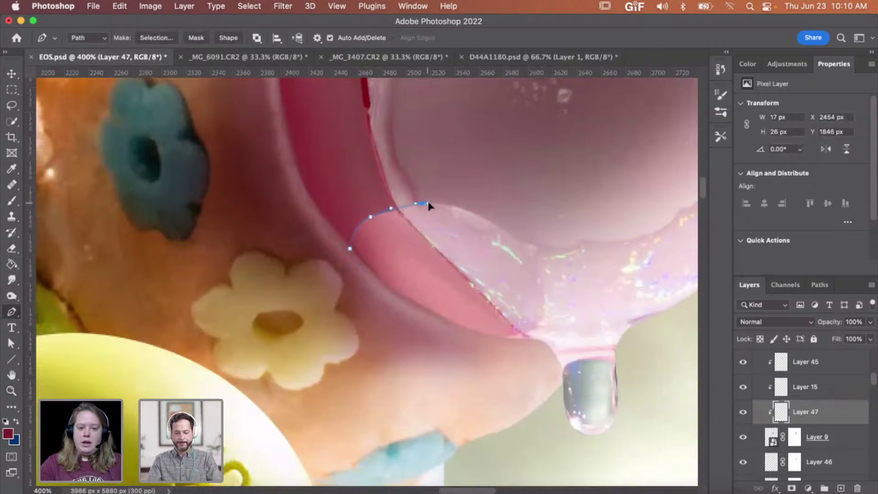
left_click(503, 230)
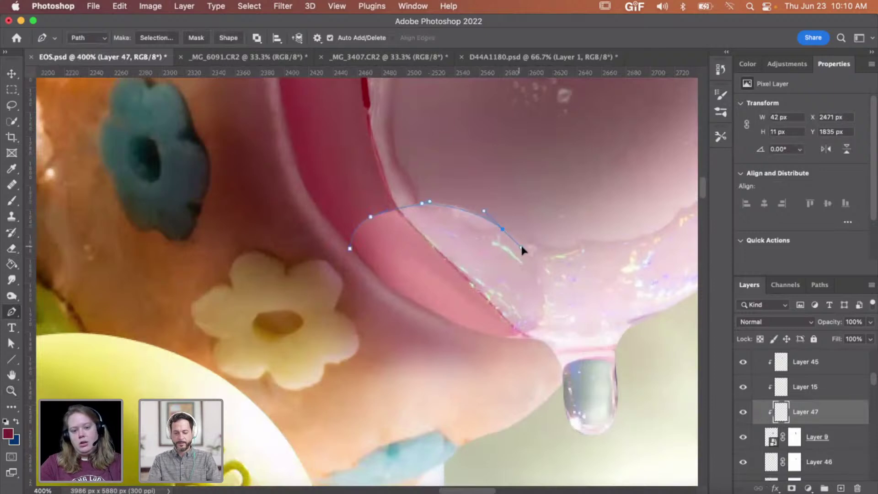
left_click_drag(521, 247, 525, 248)
left_click_drag(544, 284, 542, 290)
left_click(522, 332)
left_click_drag(502, 340, 495, 339)
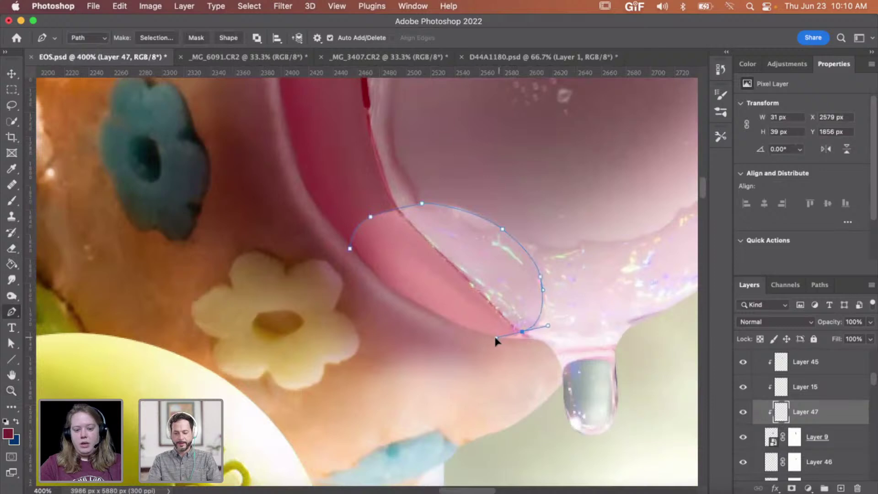
left_click_drag(413, 312, 375, 286)
left_click(357, 251)
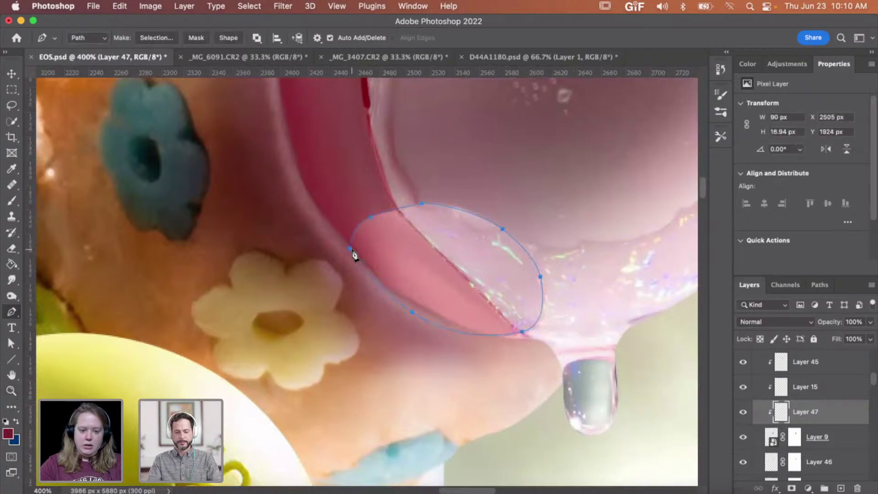
Step: Convert the oval work path into a selection and return to Layer 47 with the Brush tool active
left_click(819, 285)
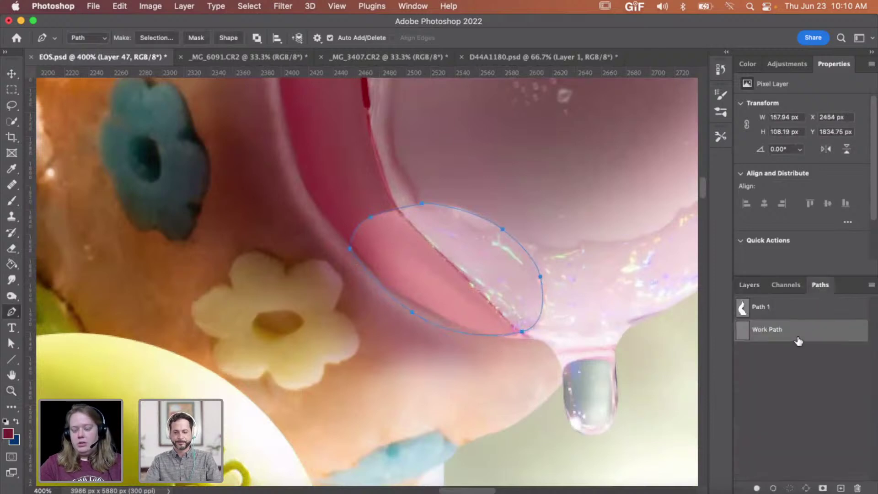
right_click(799, 341)
left_click(732, 374)
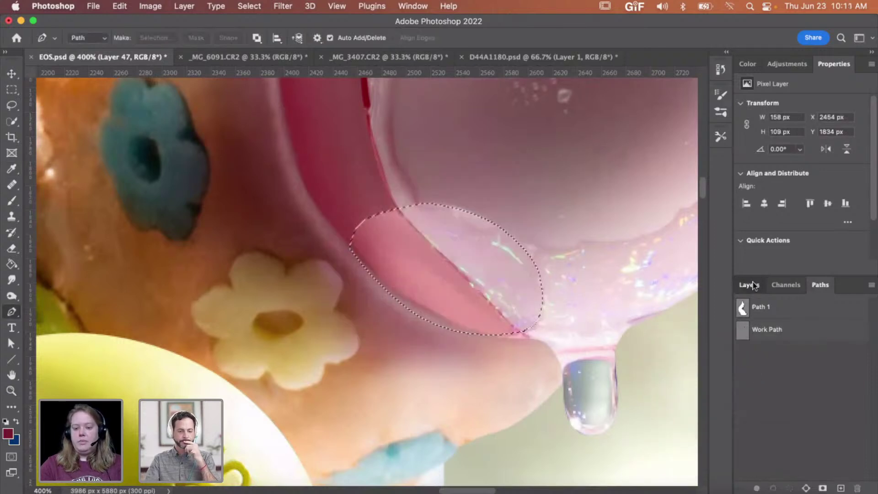
left_click(754, 285)
key("b")
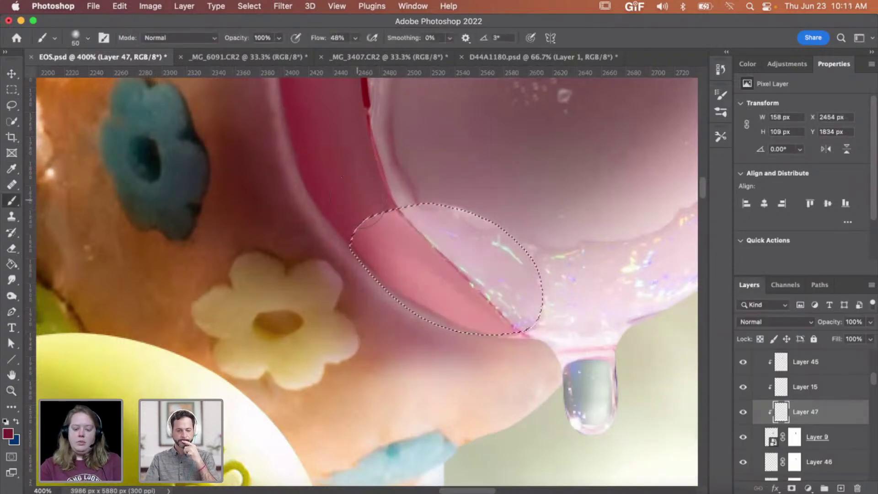
Step: Paint dark red over the upper part of the oval selection on Layer 47 with a 200 px brush and deselect
key("bracketright")
key("bracketright")
key("bracketright")
key("bracketright")
key("bracketright")
key("bracketright")
key("bracketright")
key("bracketright")
key("bracketright")
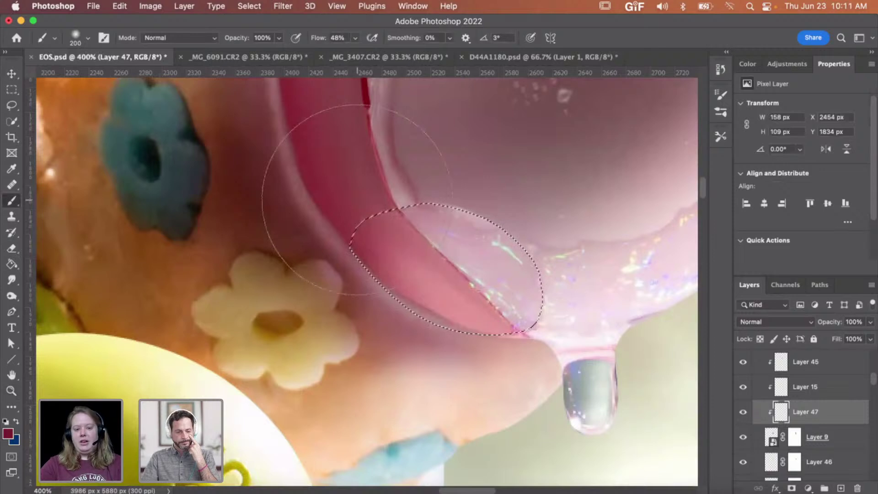
mouse_move(357, 200)
left_mouse_down()
mouse_move(392, 206)
mouse_move(421, 196)
mouse_move(441, 205)
mouse_move(472, 128)
left_mouse_up()
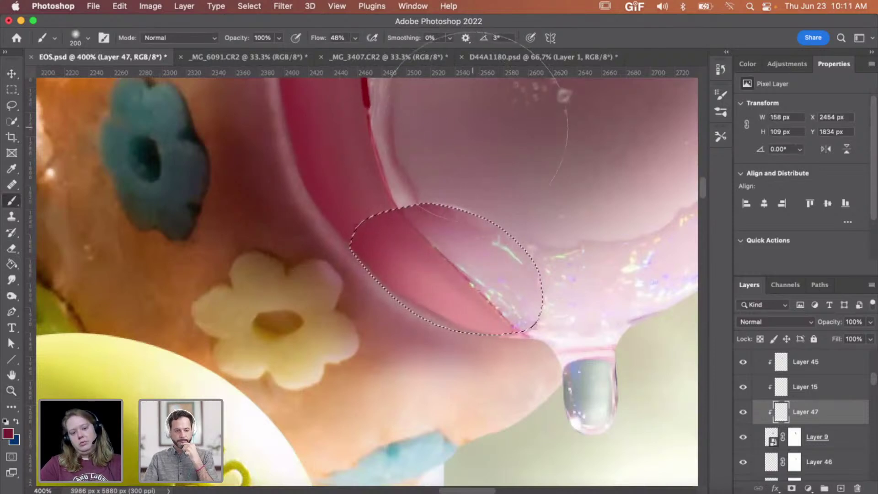
key("ctrl+d")
Step: Compare the painted oval on the pink sphere with and without Layer 47 in the wider tentacle view
key("z")
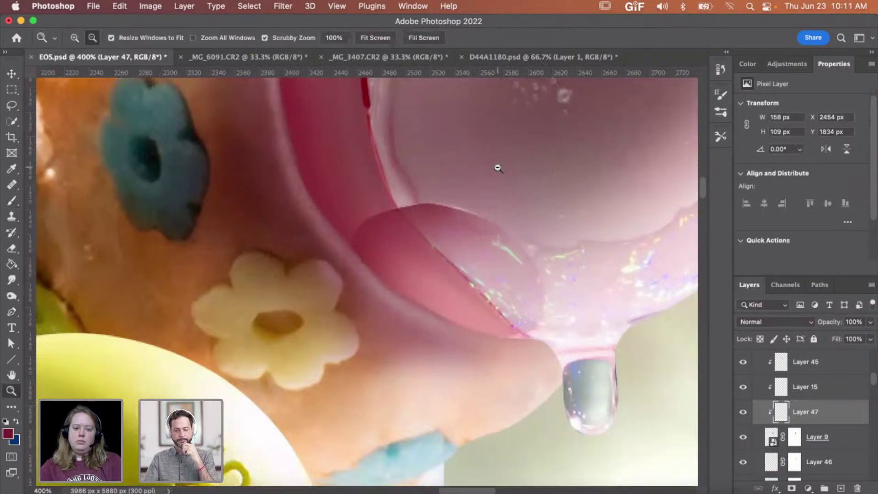
left_click(497, 168, "alt")
left_click(498, 168, "alt")
left_click(498, 168, "alt")
left_click(497, 169, "alt")
left_click_drag(656, 268, 663, 318)
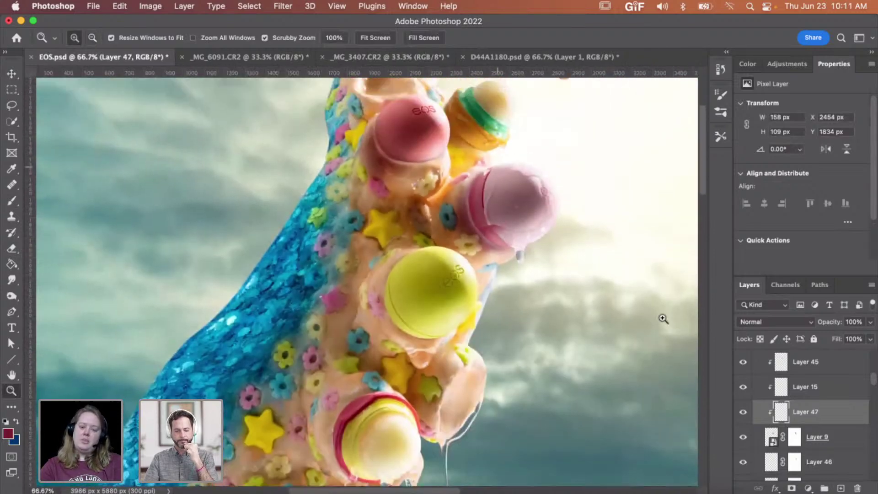
left_click(743, 412)
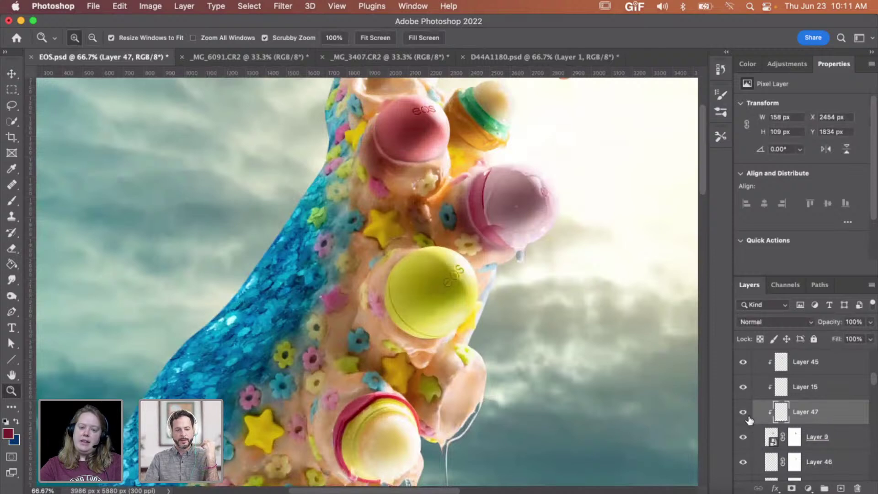
Step: Set Layer 47's blend mode to Multiply
left_click(507, 236)
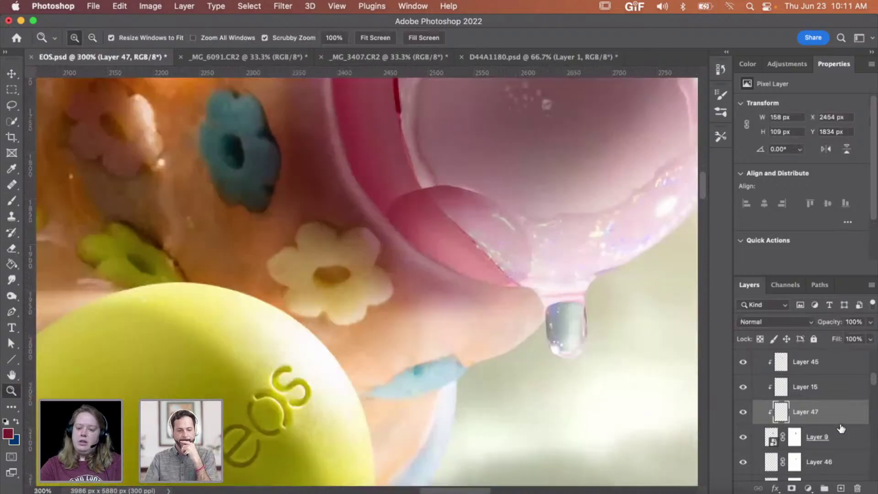
left_click(793, 326)
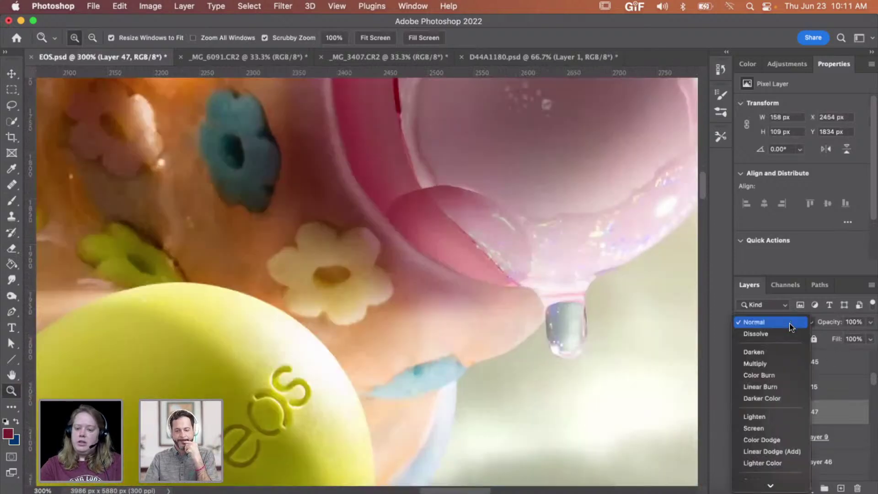
left_click(778, 361)
Step: Soften the painted oval's upper edge on Layer 47 with the Smudge tool at 45% strength, reducing the brush from 200 to 80 px
left_click(422, 158)
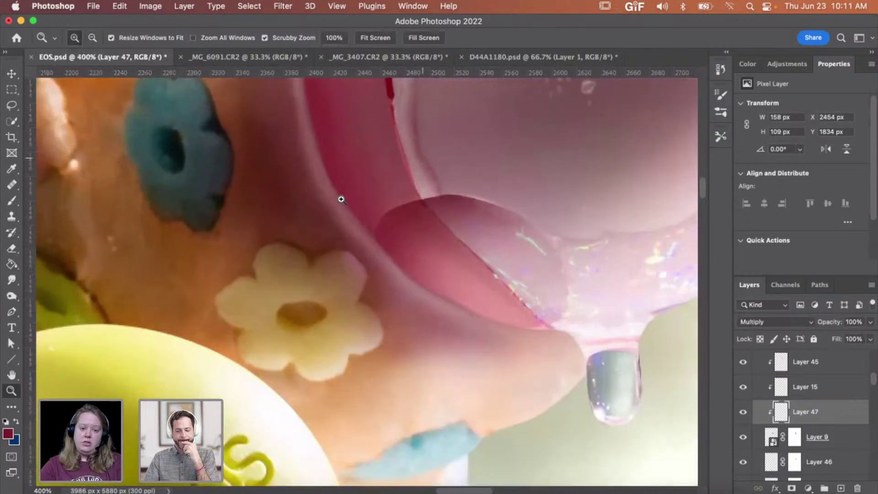
left_click(12, 281)
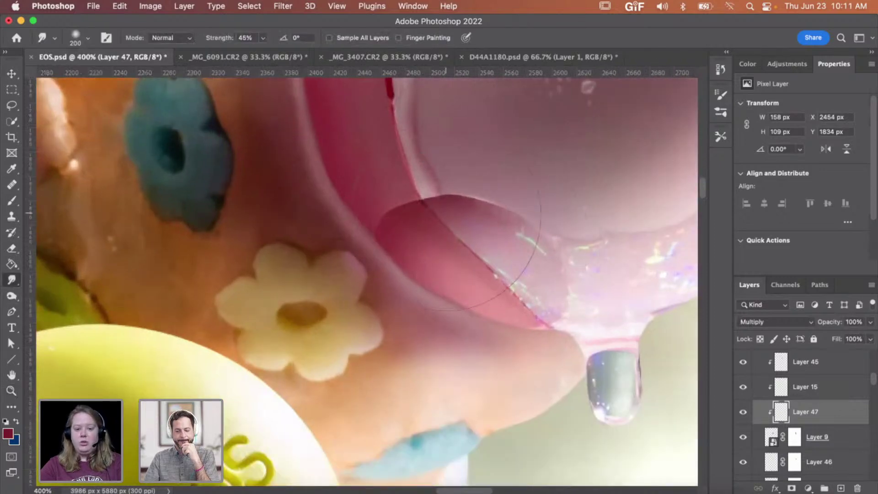
mouse_move(460, 227)
left_mouse_down()
mouse_move(526, 201)
mouse_move(531, 185)
mouse_move(526, 192)
left_mouse_up()
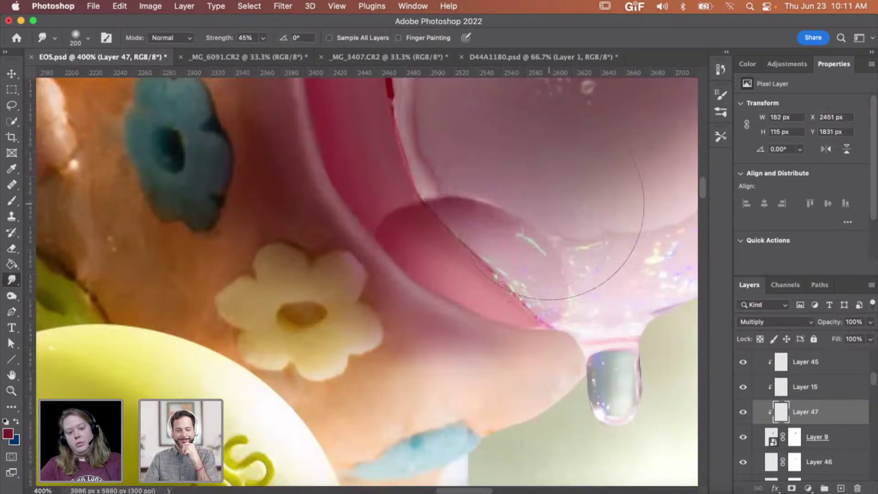
key("bracketleft")
key("bracketleft")
key("bracketleft")
key("bracketleft")
key("bracketleft")
key("bracketleft")
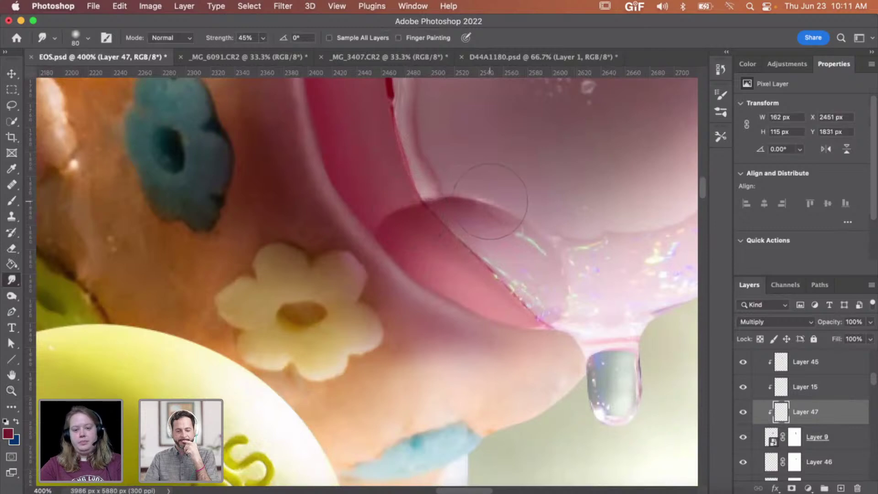
Step: Collapse Group 3 and toggle its visibility to compare the tentacle with and without the pale pink sphere
key("z")
left_click(526, 201, "alt")
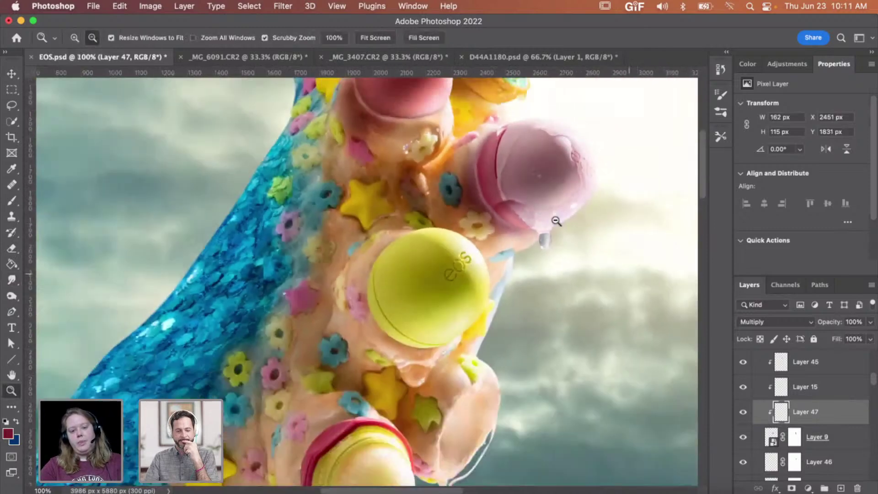
left_click(556, 221, "alt")
left_click(556, 221, "alt")
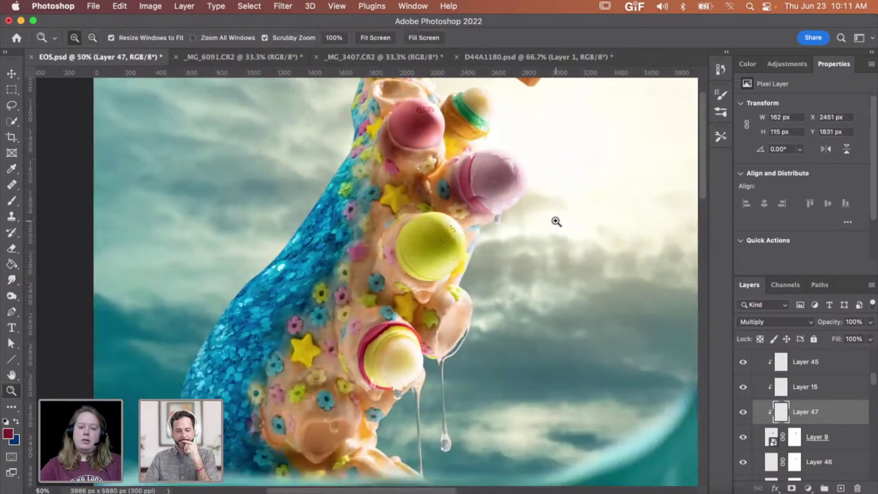
scroll(831, 421, "up", 2)
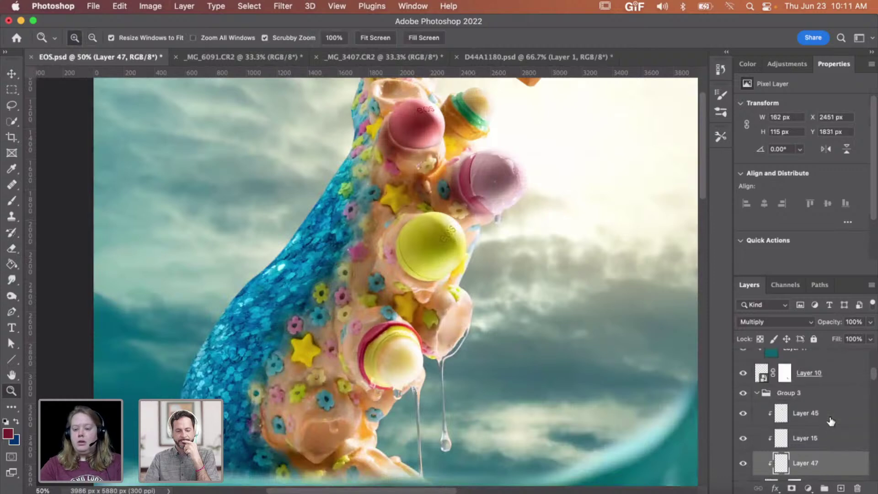
left_click(757, 395)
scroll(588, 377, "up", 3)
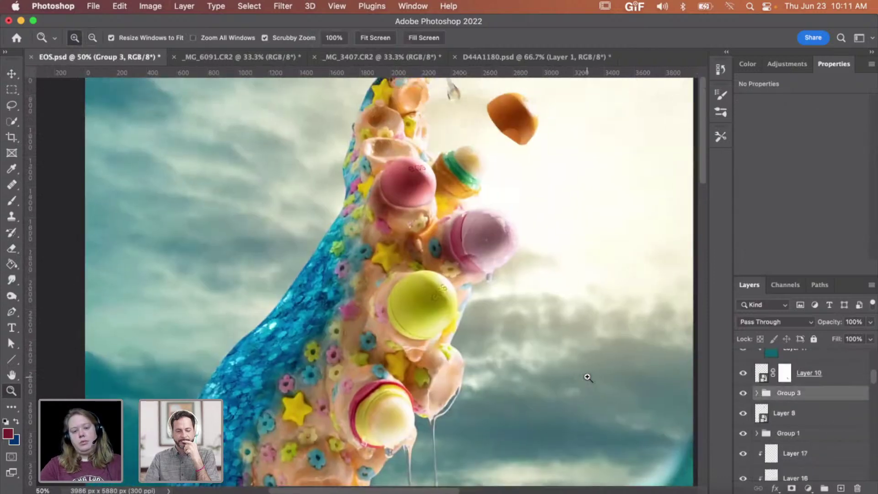
left_click(745, 393)
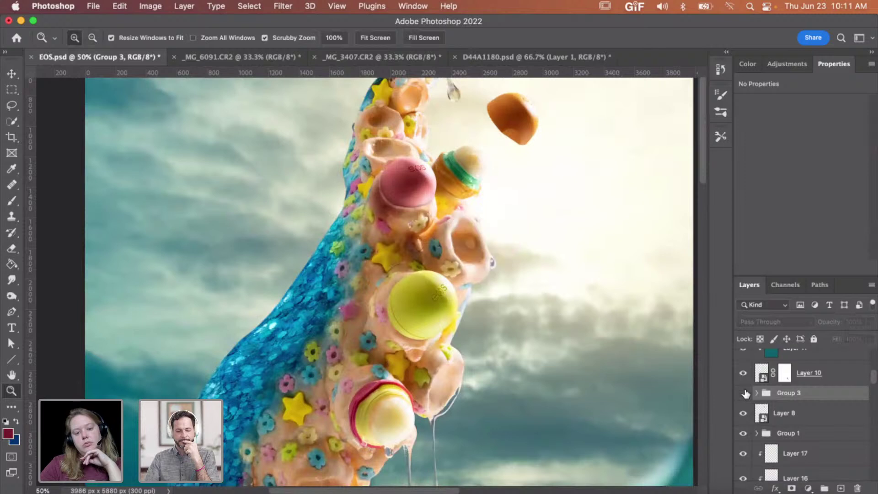
left_click(744, 393)
left_click(745, 393)
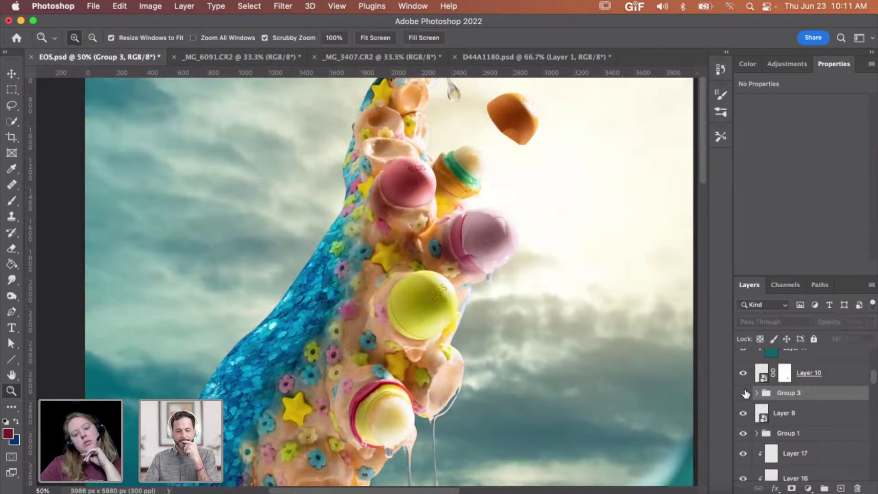
left_click(745, 394)
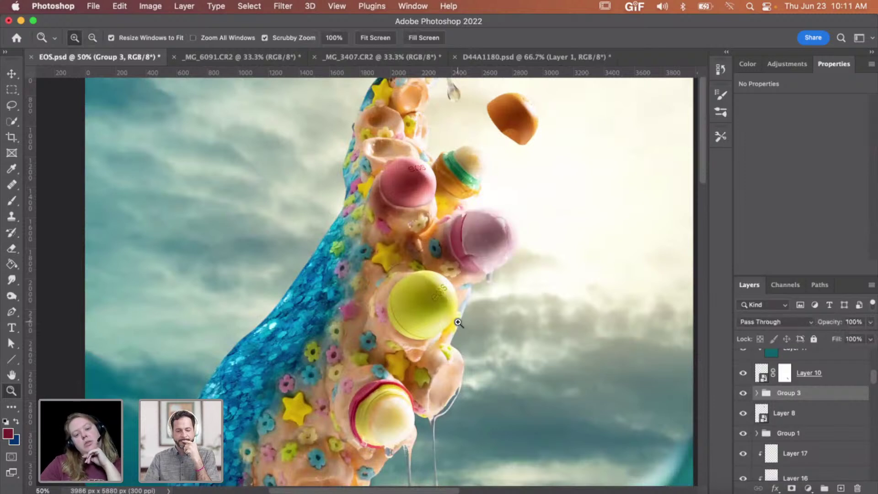
Step: Examine the yellow-green sphere close up, toggle Layer 8's visibility to identify its content, and select Layer 8
scroll(462, 302, "down", 2)
scroll(462, 302, "right", 2)
scroll(451, 276, "down", 2)
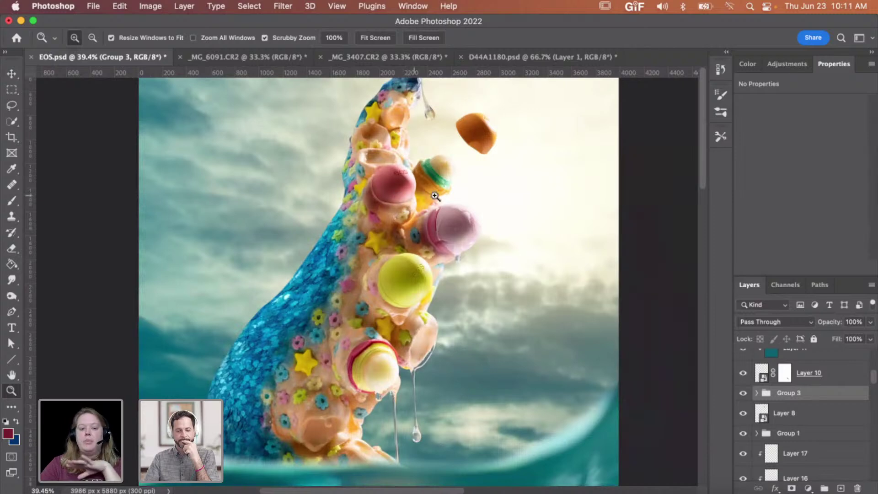
left_click_drag(427, 267, 480, 267)
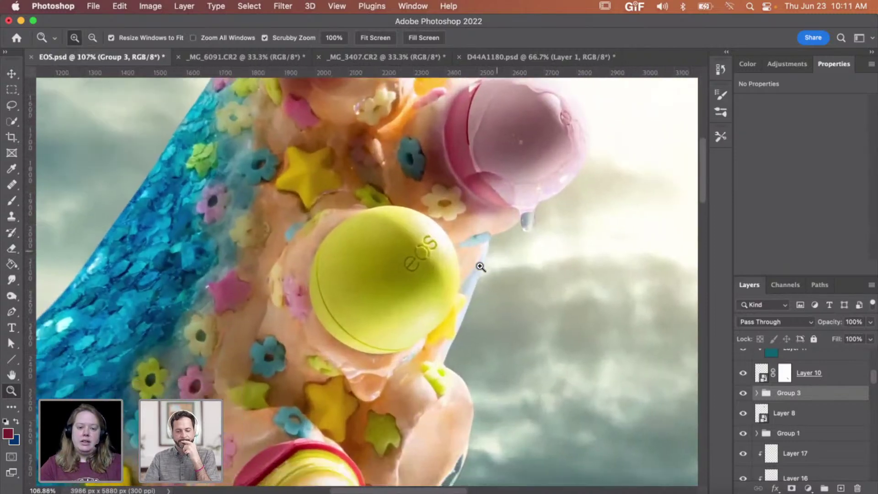
scroll(345, 311, "up", 2)
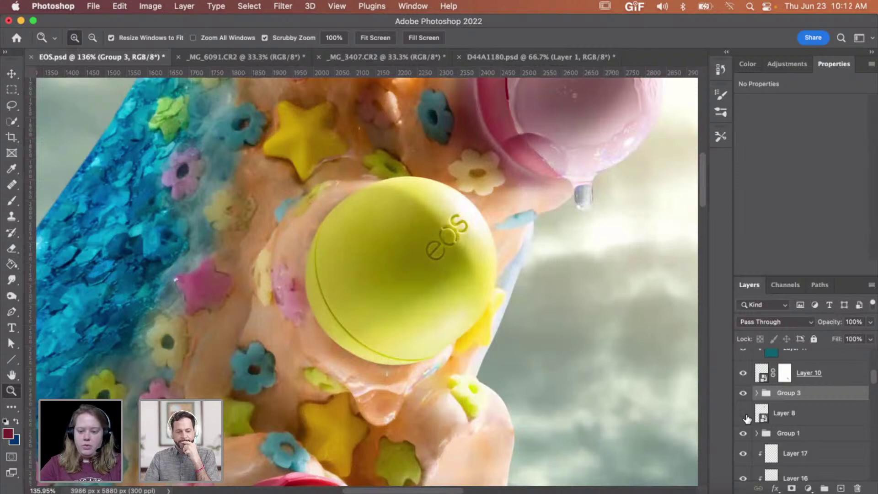
left_click(809, 422)
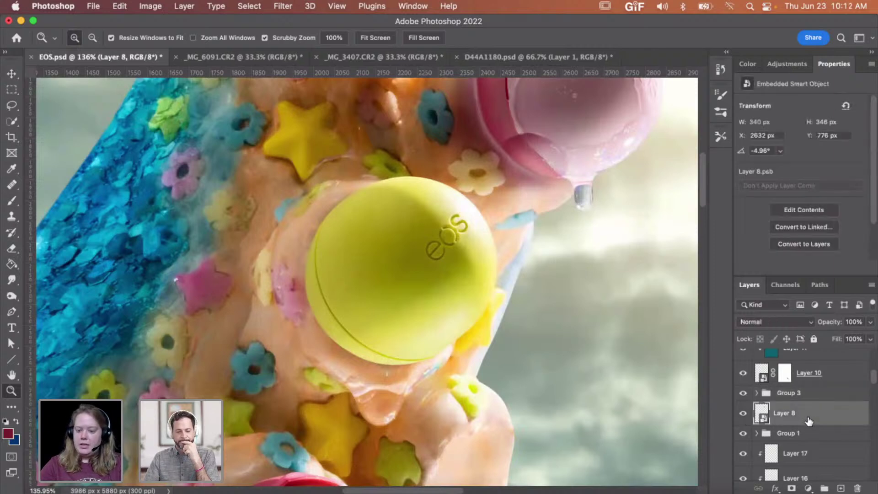
Step: Search the lower tentacle and the underwater area for Layer 8's object, using Free Transform to reveal its bounds
scroll(568, 337, "down", 10)
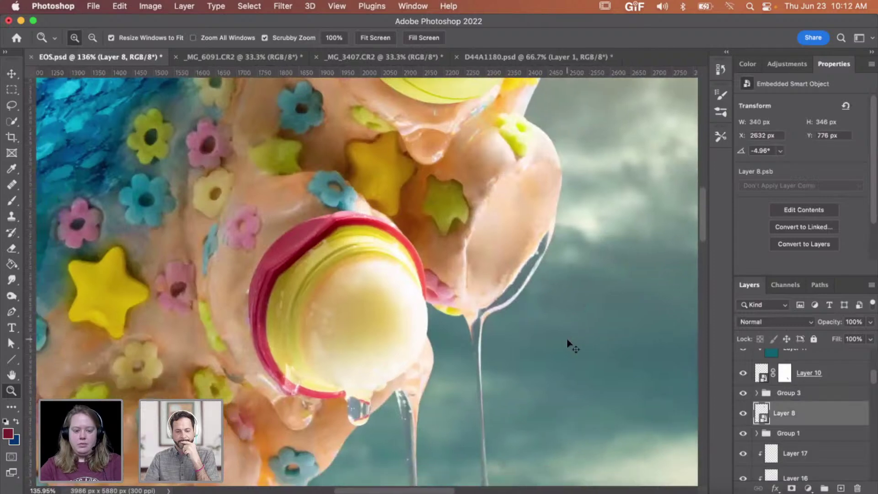
key("super+t")
key("z")
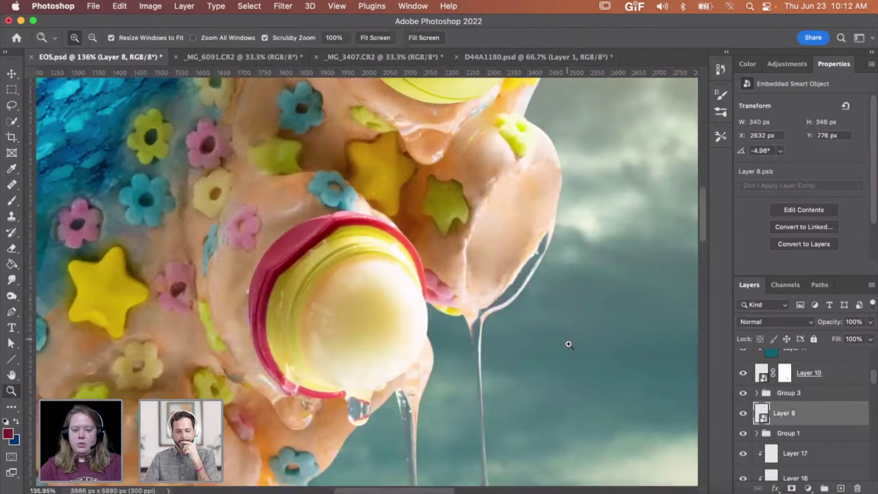
scroll(569, 340, "down", 10)
scroll(570, 339, "right", 6)
scroll(595, 337, "down", 5)
scroll(595, 337, "right", 5)
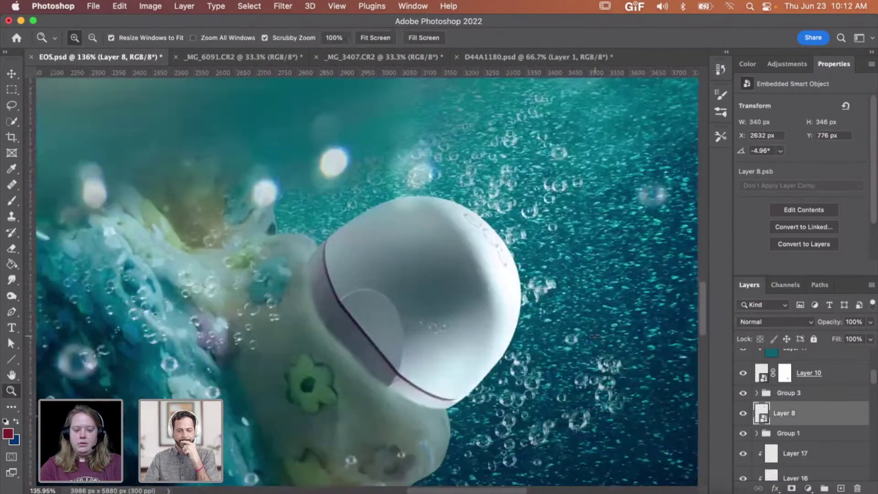
key("super+t")
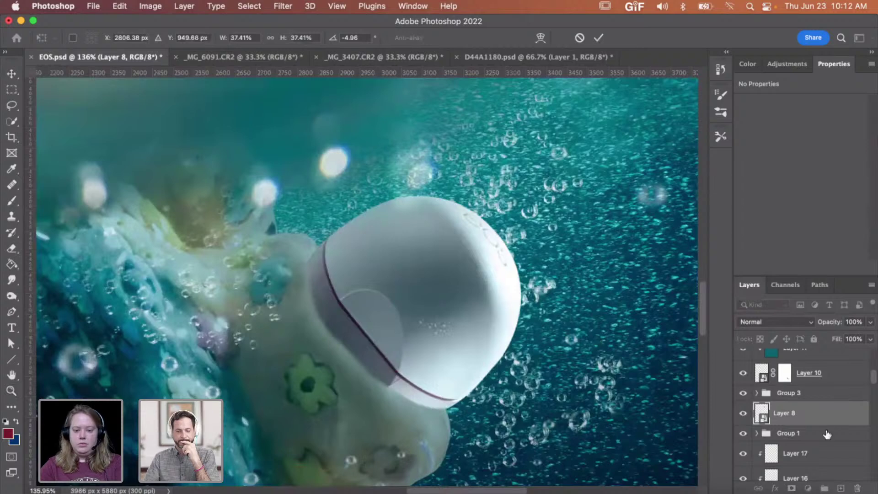
key("z")
left_click(523, 293, "alt")
left_click(523, 293, "alt")
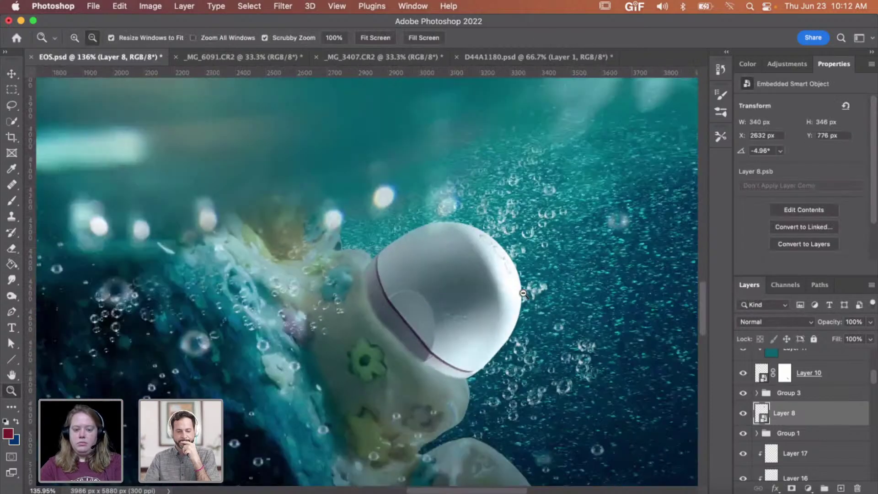
left_click(524, 293, "alt")
left_click(523, 293, "alt")
scroll(524, 293, "up", 5)
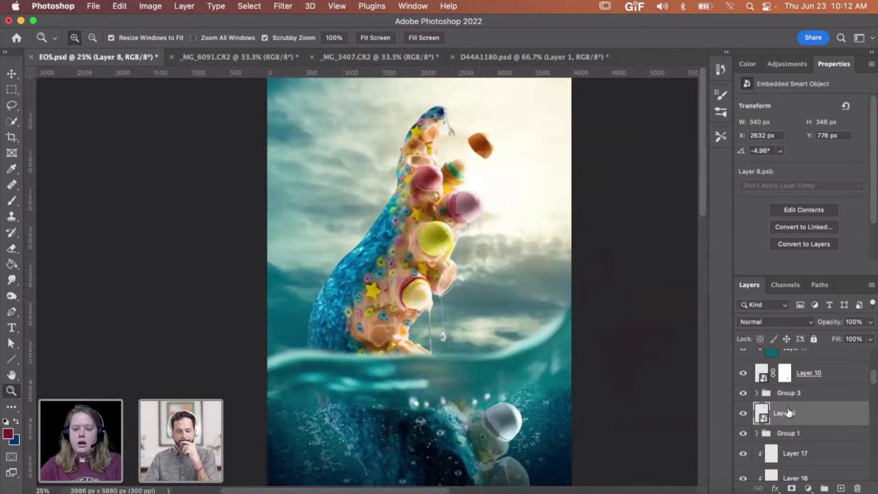
Step: Locate Layer 8 with Free Transform in the full image and examine the orange cap close up and among the neighbouring spheres
key("ctrl+t")
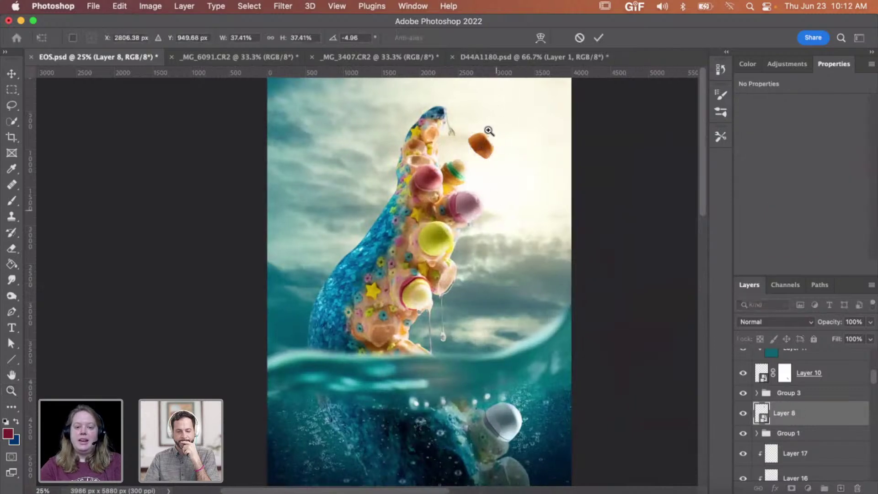
key("z")
left_click(489, 131)
left_click(488, 131)
left_click(487, 138)
left_click(484, 160)
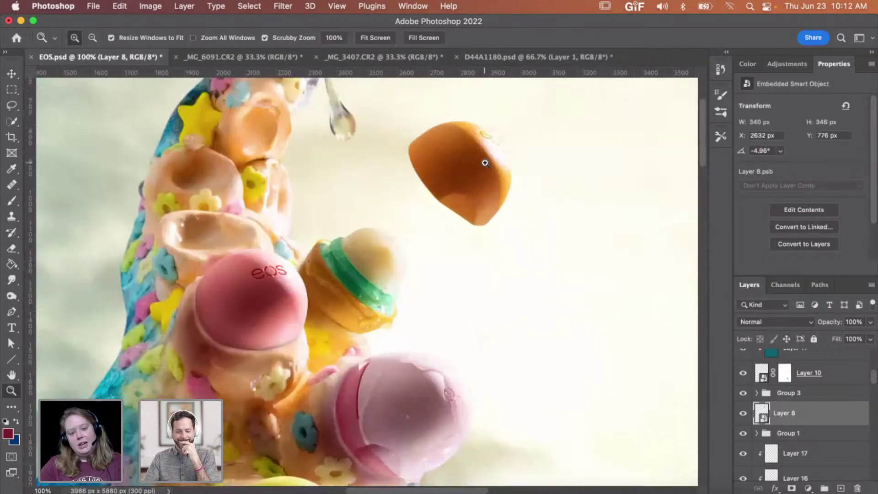
scroll(485, 163, "up", 2)
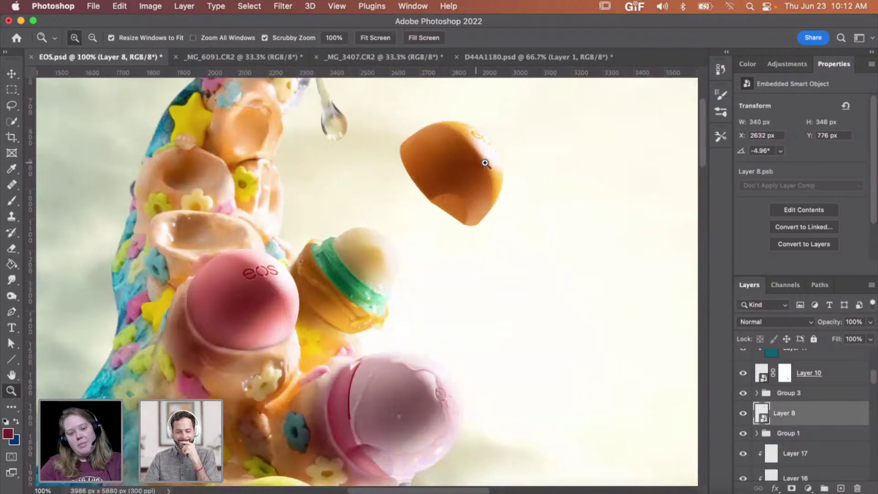
left_click(471, 200, "alt")
left_click(471, 199, "alt")
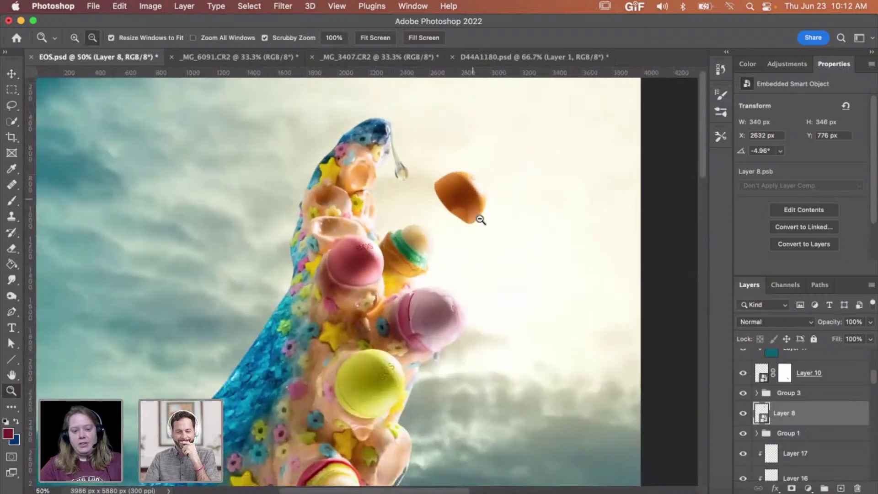
scroll(488, 233, "down", 2)
scroll(488, 233, "left", 1)
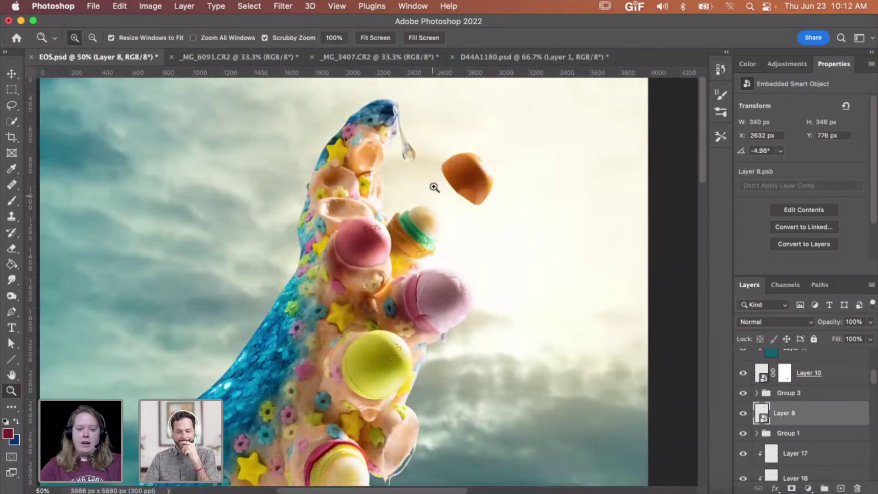
scroll(485, 253, "down", 2)
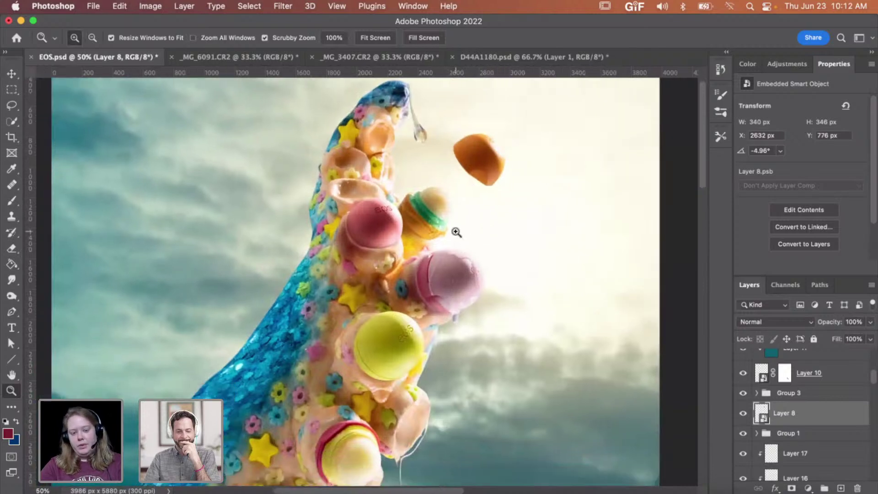
left_click(456, 231)
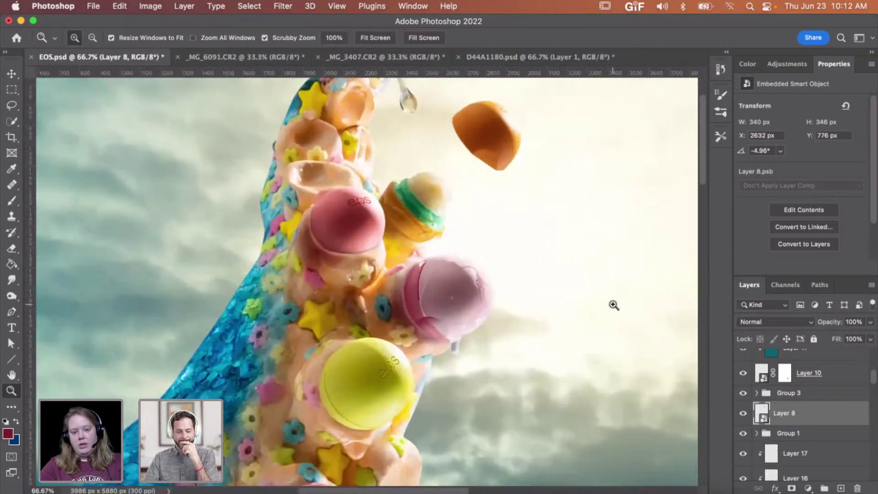
Step: Toggle Group 1's visibility to identify its sphere, and examine the spheres and drips further down the tentacle
left_click(743, 434)
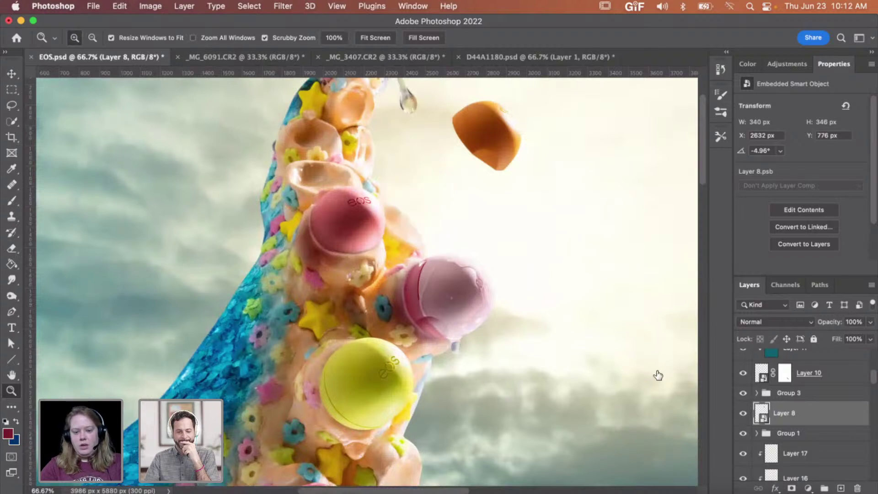
left_click(411, 200)
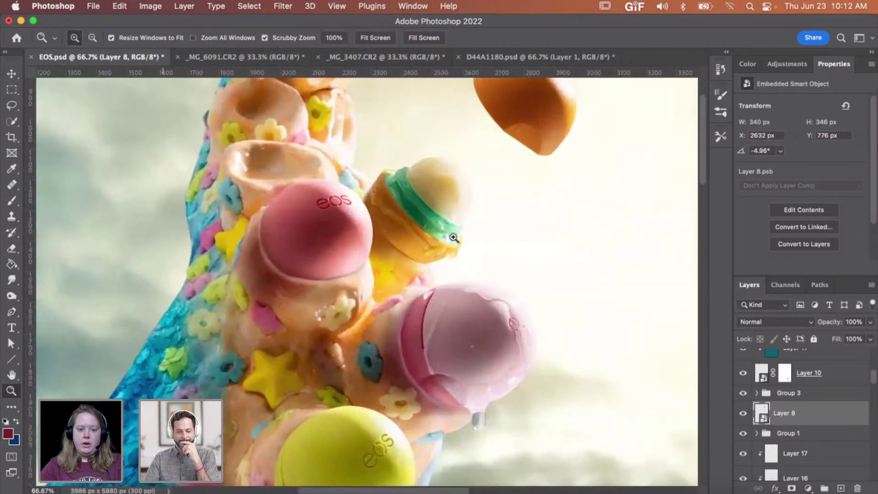
scroll(485, 236, "down", 2)
scroll(486, 236, "down", 5)
scroll(790, 436, "down", 2)
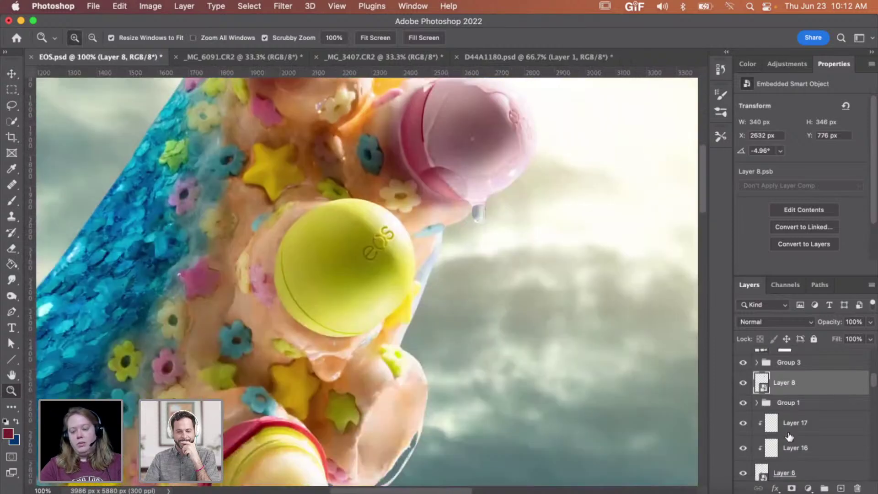
scroll(643, 385, "down", 4)
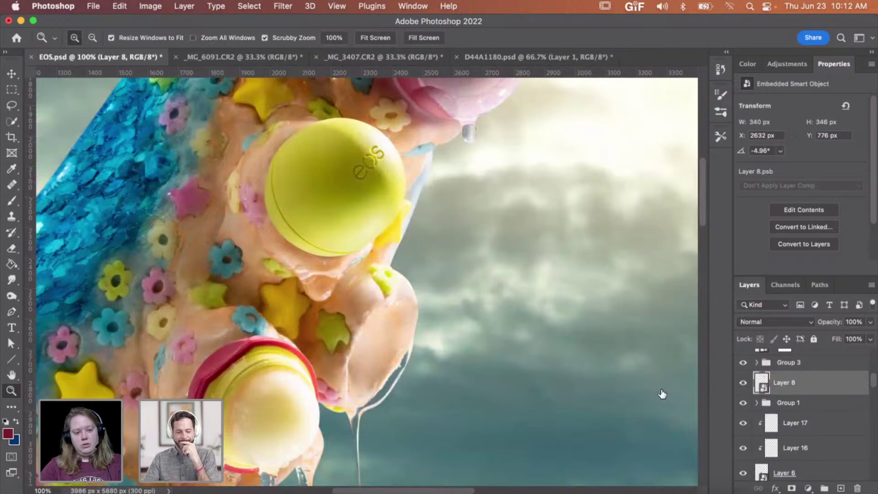
scroll(544, 349, "down", 5)
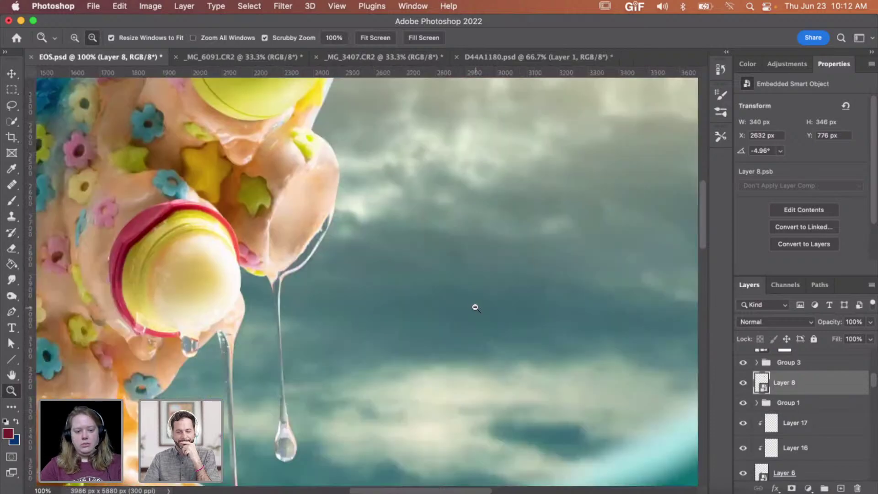
left_click(475, 306, "alt")
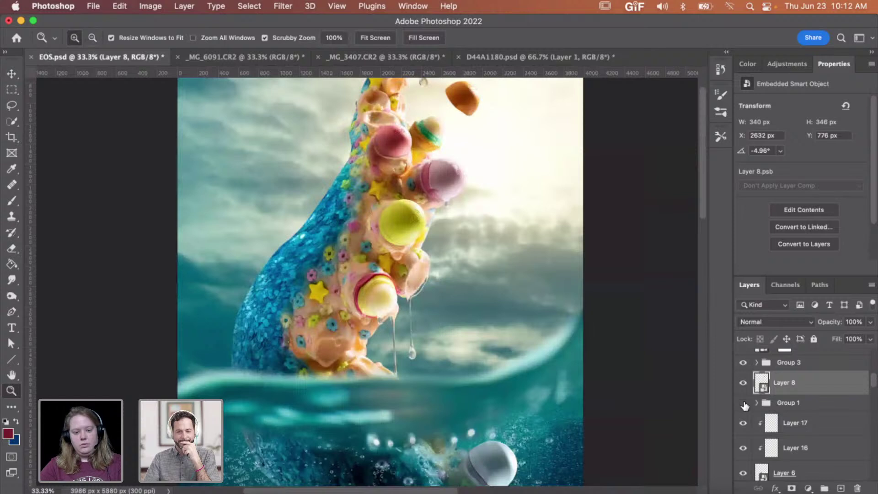
left_click(744, 403)
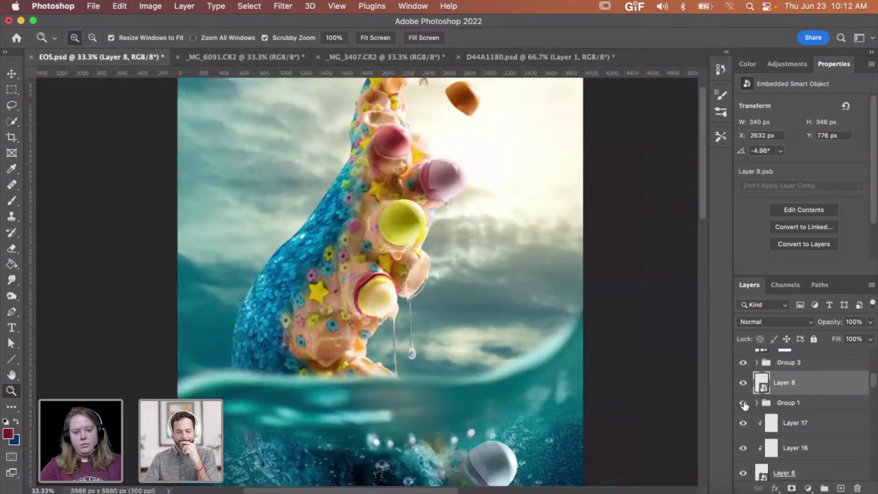
left_click(743, 403)
Step: Toggle Layer 6's visibility and examine the cream sphere with the pink rim close up
scroll(744, 407, "down", 3)
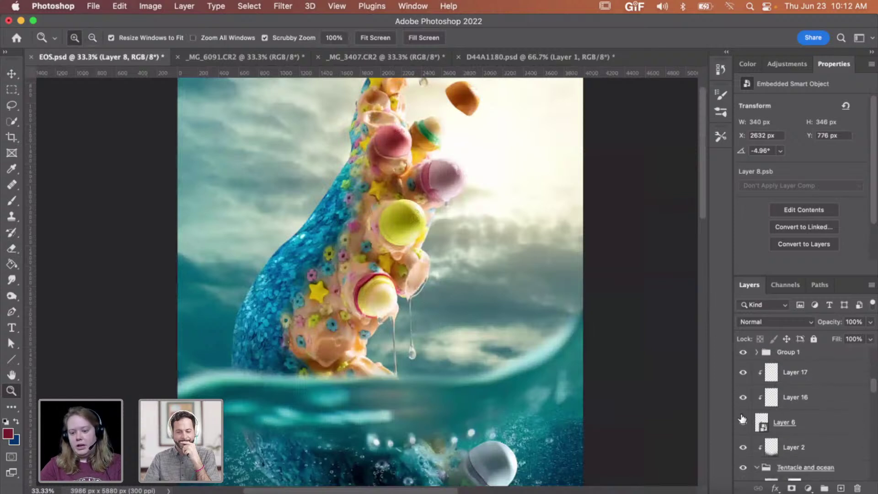
left_click(743, 422)
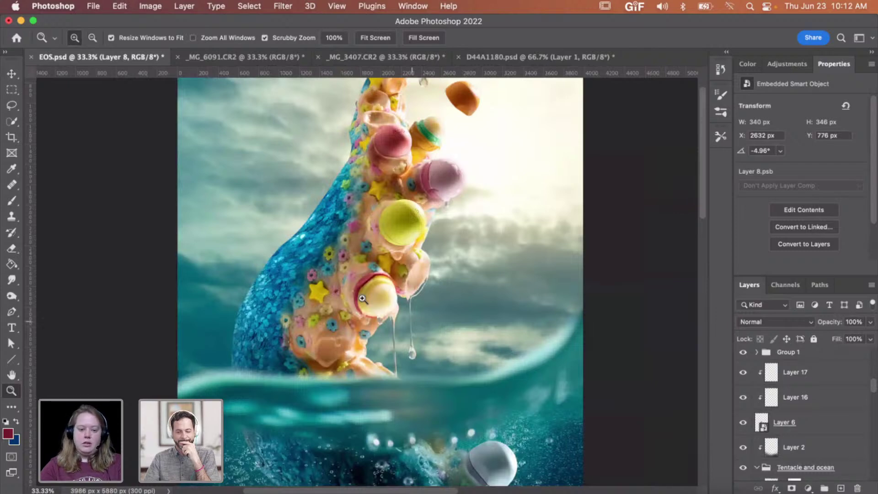
left_click(361, 298)
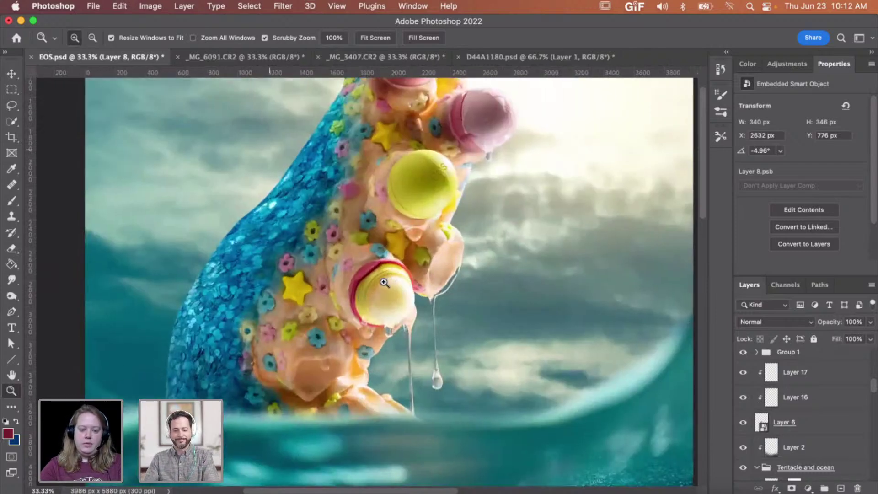
left_click(385, 298)
left_click(385, 297)
left_click(385, 296)
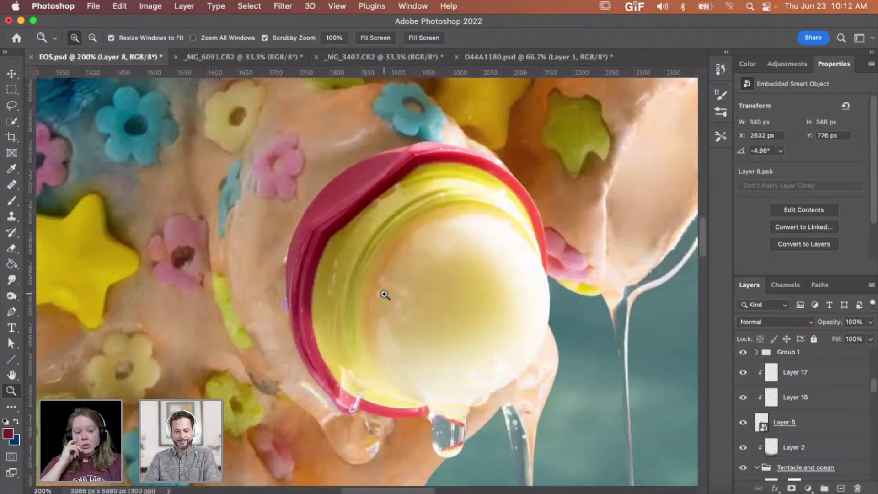
left_click(384, 295, "alt")
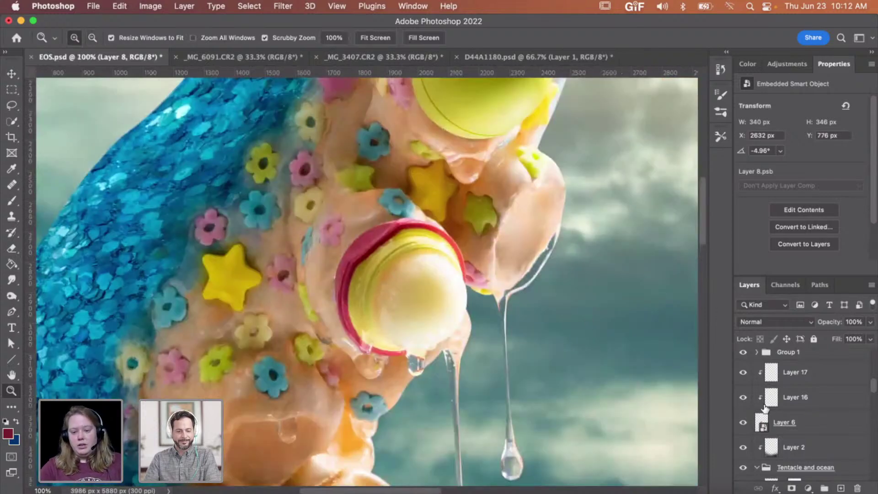
left_click(743, 424)
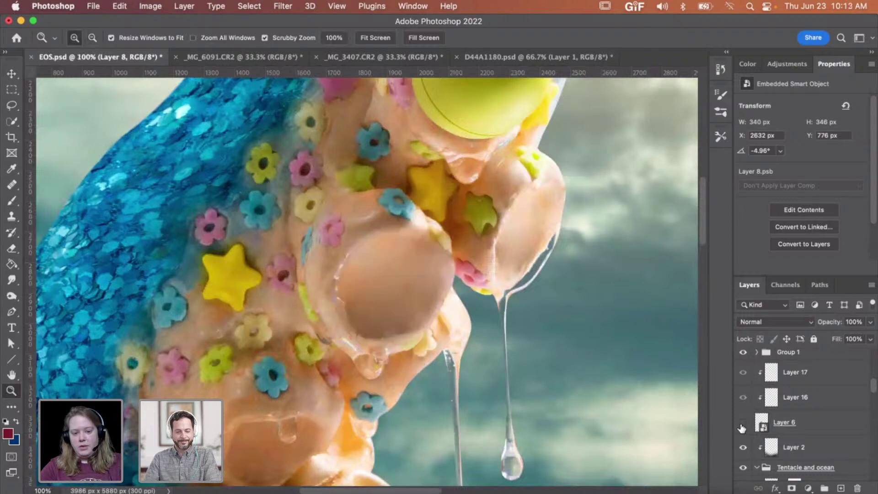
Step: Group Layer 6 together with its clipped Layers 16 and 17
left_click(810, 430)
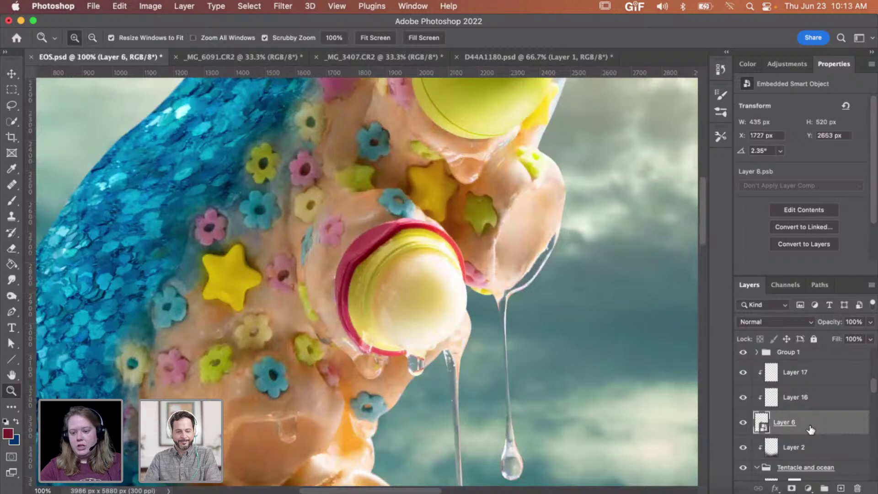
scroll(811, 397, "up", 1)
left_click(811, 399, "shift")
key("super+g")
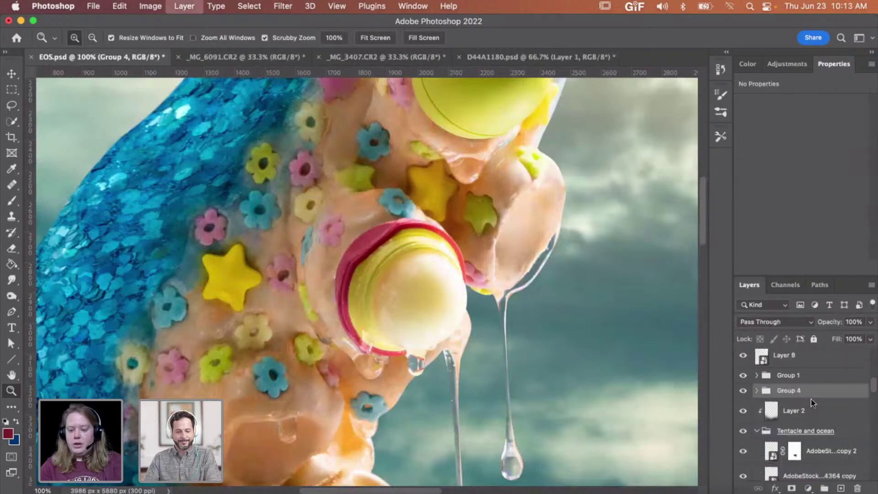
Step: Add a new empty layer inside Group 4 and place it directly beneath Layer 6
left_click(756, 391)
scroll(846, 453, "down", 1)
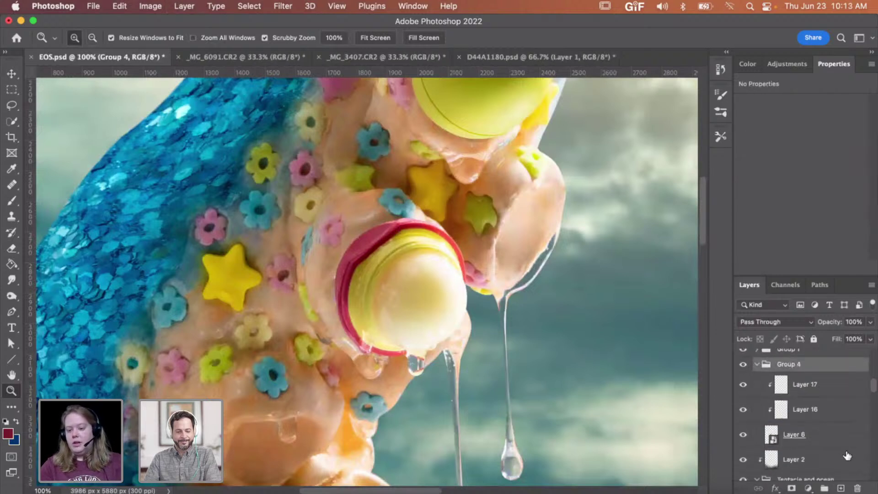
left_click(840, 438)
left_click(841, 489)
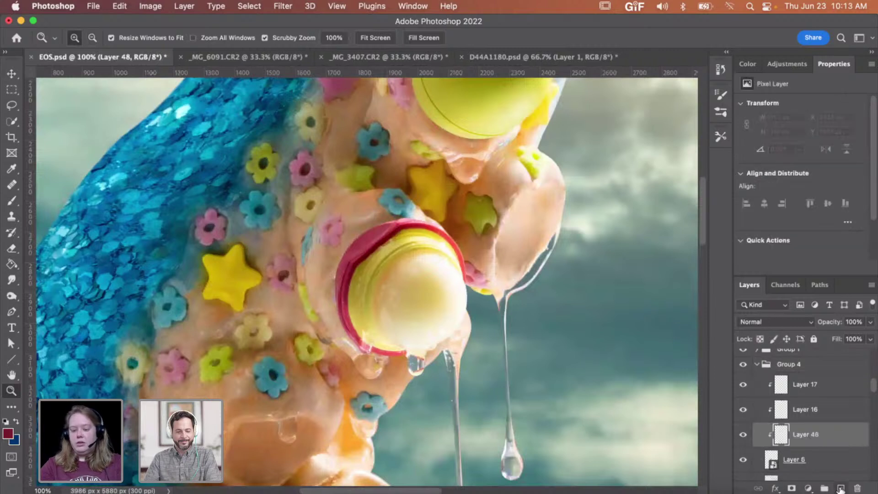
key("super+bracketleft")
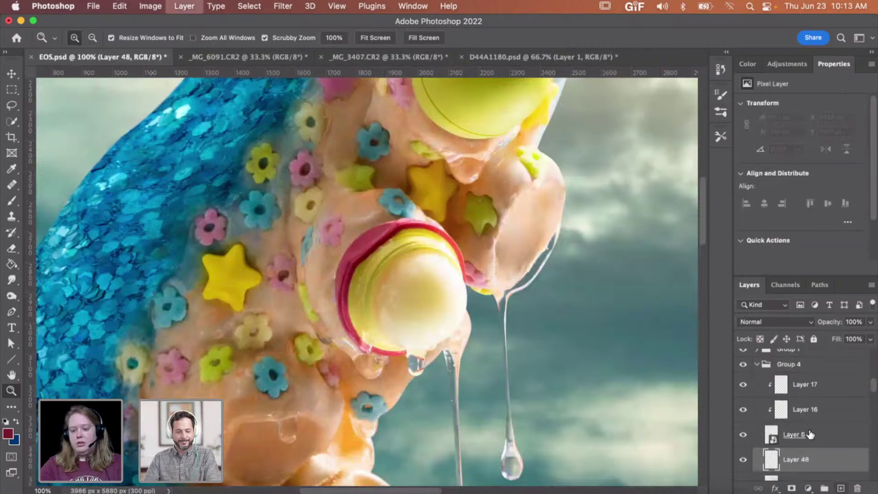
Step: Paint a soft crimson shadow on the tentacle around the cream sphere's upper-left rim with a 250 px brush at 48% flow
scroll(809, 434, "down", 1)
key("b")
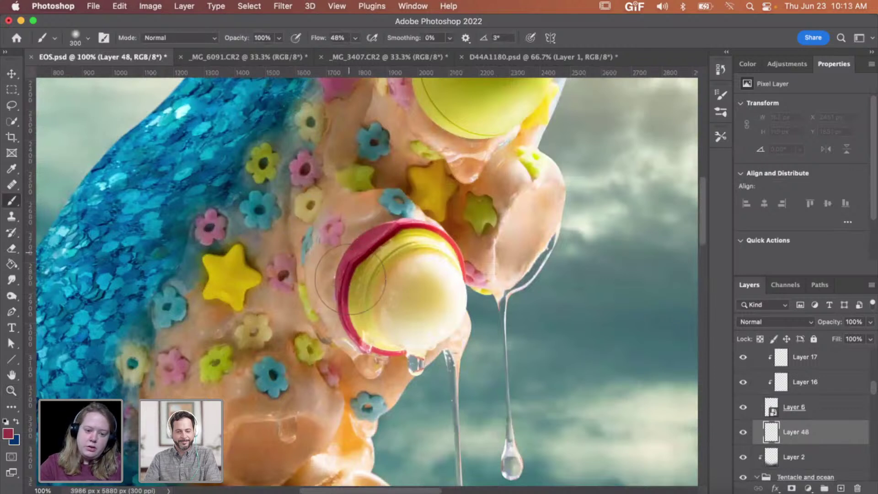
key("bracketleft")
mouse_move(352, 282)
left_mouse_down()
mouse_move(336, 268)
mouse_move(362, 314)
left_mouse_up()
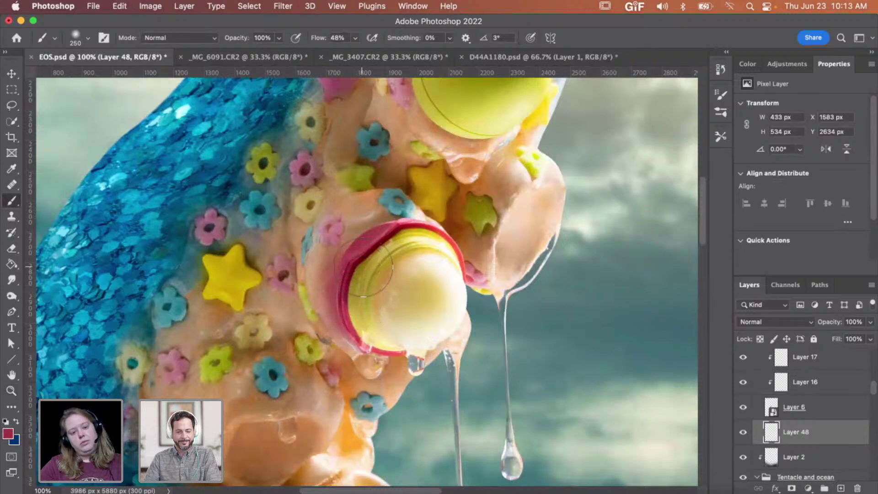
mouse_move(363, 268)
left_mouse_down()
mouse_move(402, 249)
mouse_move(328, 281)
mouse_move(347, 280)
mouse_move(341, 274)
left_mouse_up()
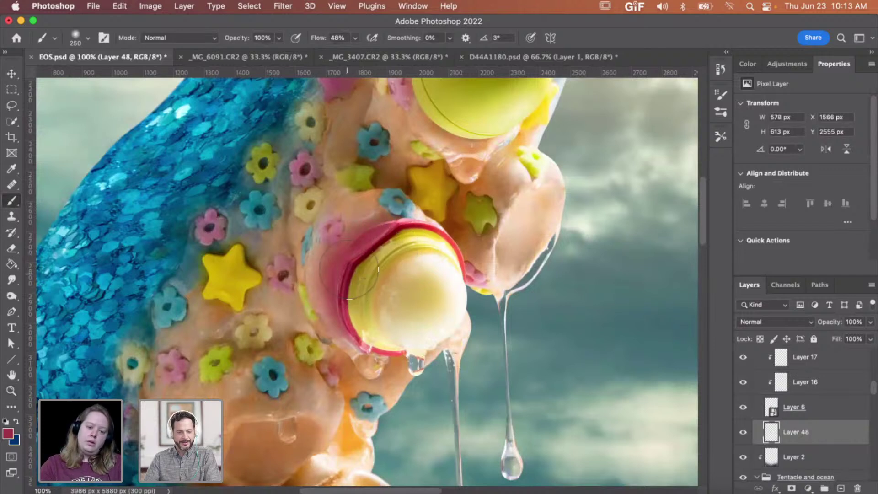
key("e")
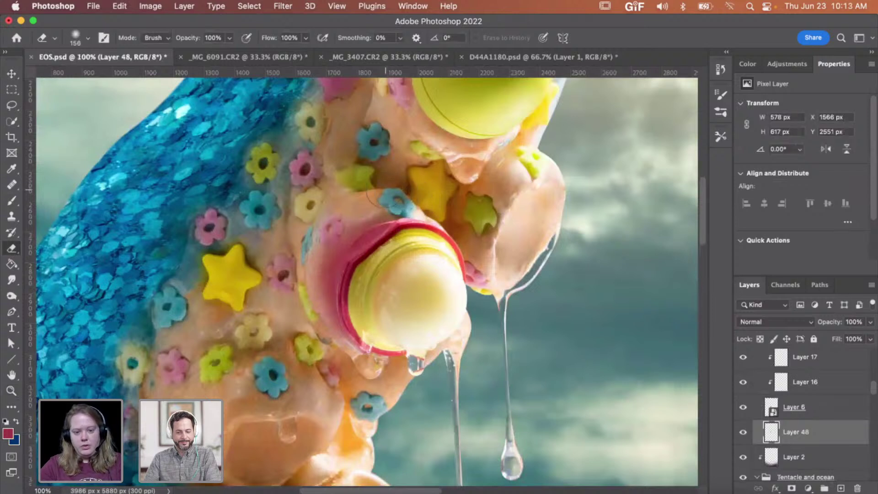
Step: Set the crimson shadow layer to Multiply blend mode and 78% opacity
left_click(776, 322)
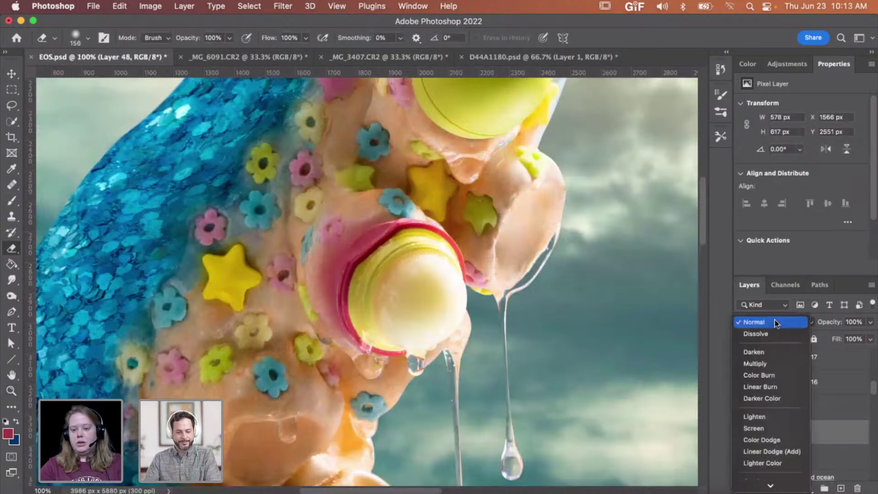
left_click(763, 363)
key("z")
left_click(461, 302, "alt")
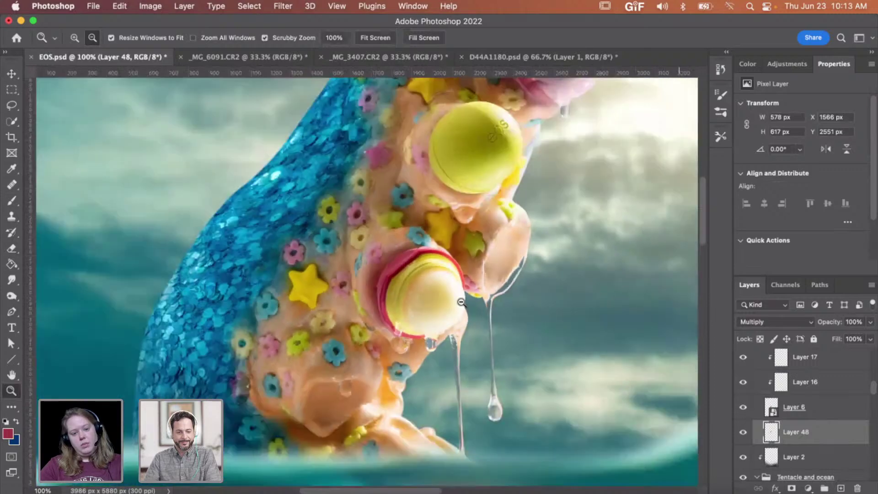
left_click(417, 280, "alt")
left_click(432, 287)
left_click(433, 288)
left_click(432, 288)
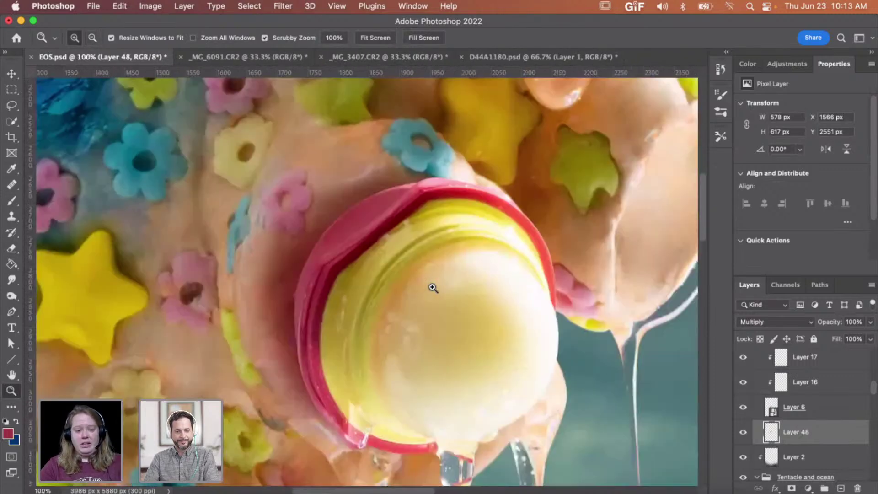
left_click(870, 322)
left_click(858, 338)
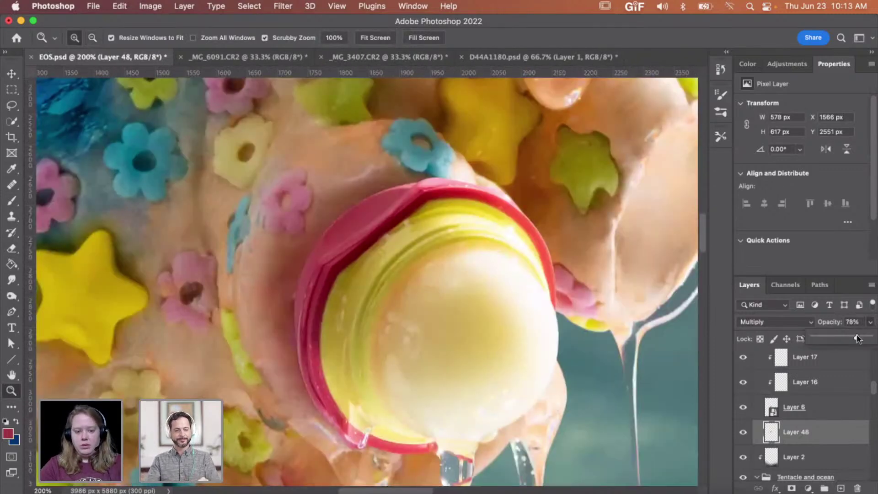
Step: Toggle Layer 48's visibility at a wider view to compare the tentacle with and without the shadow
left_click(433, 263, "alt")
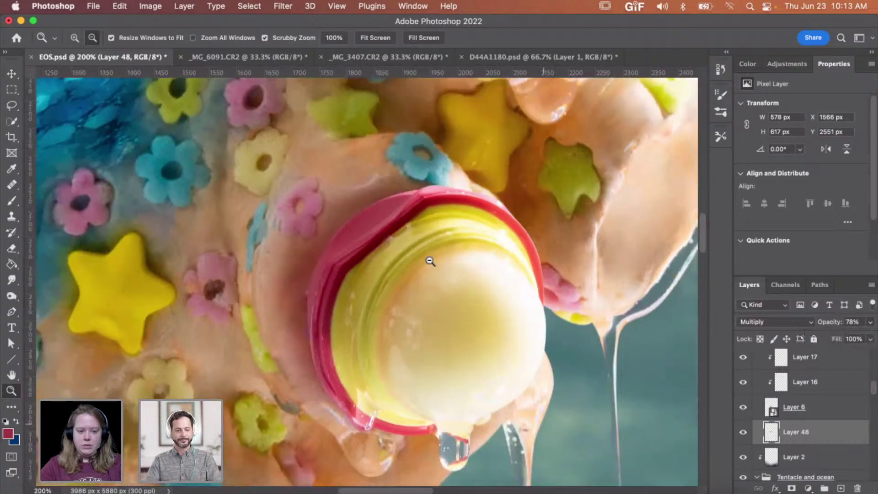
left_click(431, 261, "alt")
left_click(488, 261, "alt")
scroll(494, 259, "up", 3)
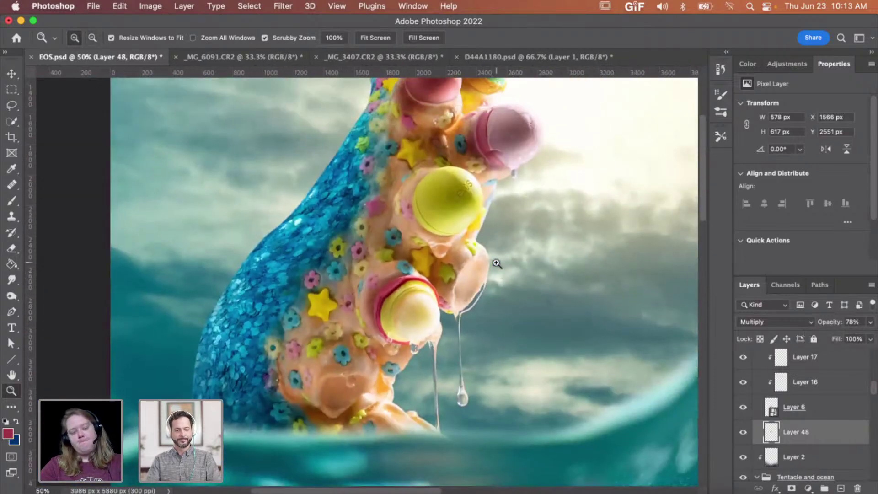
left_click(743, 432)
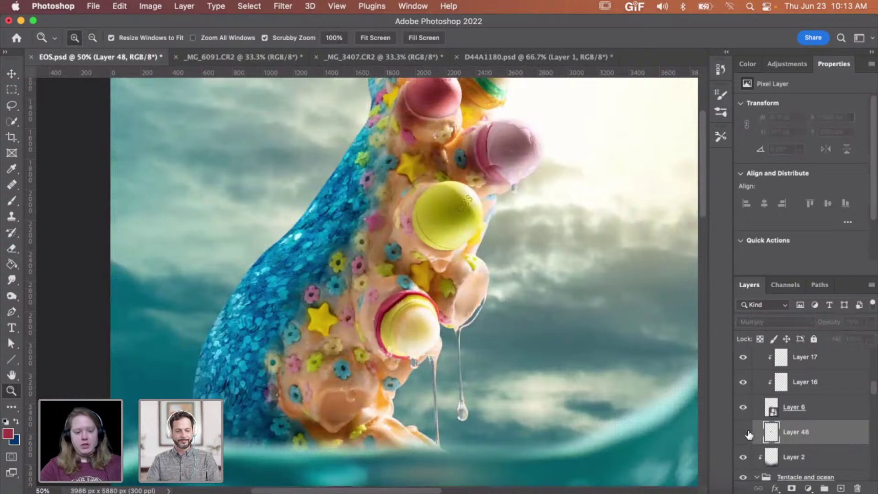
left_click(744, 432)
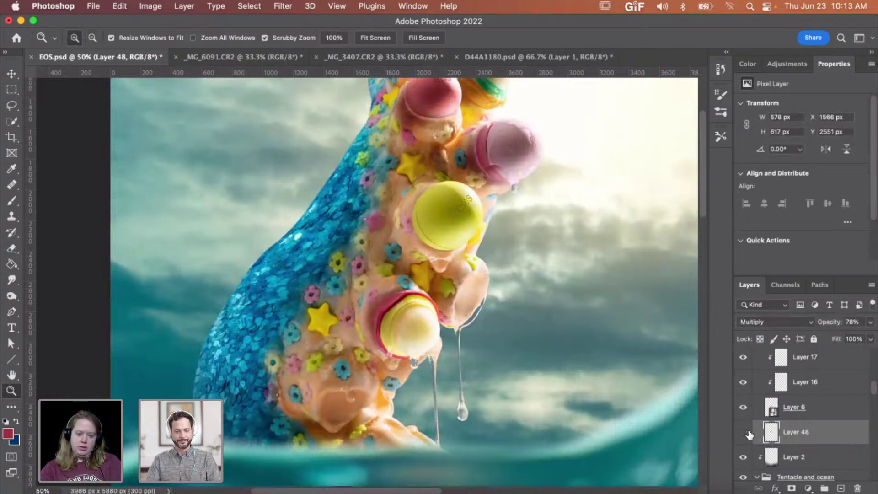
left_click(747, 432)
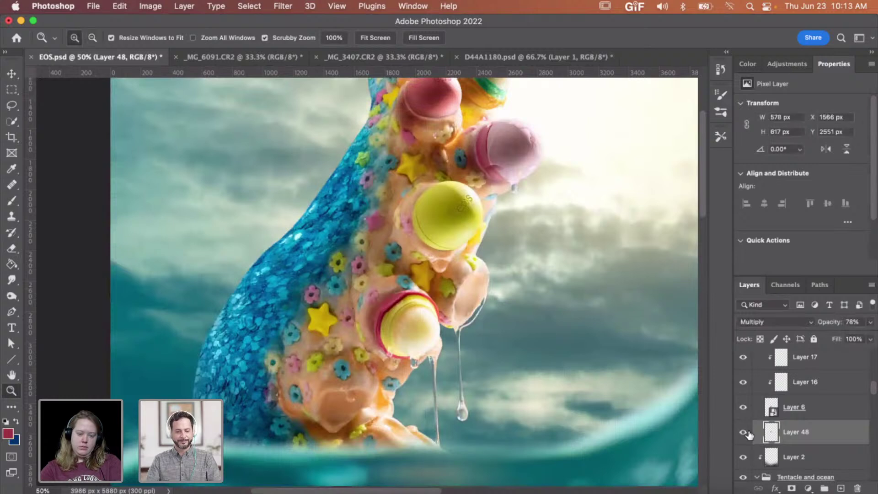
Step: Add a layer mask to Layer 48 and mask out the crimson shadow spilling above the cream sphere with a 250 px black brush
left_click(791, 488)
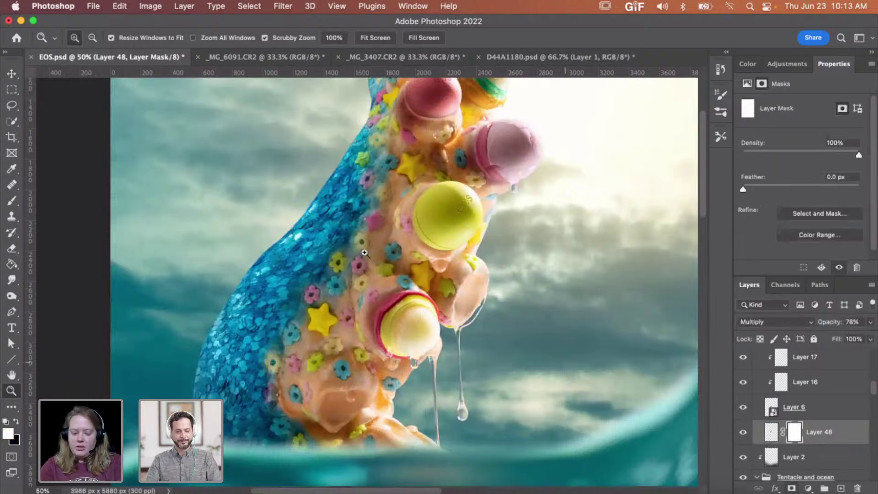
key("d")
key("b")
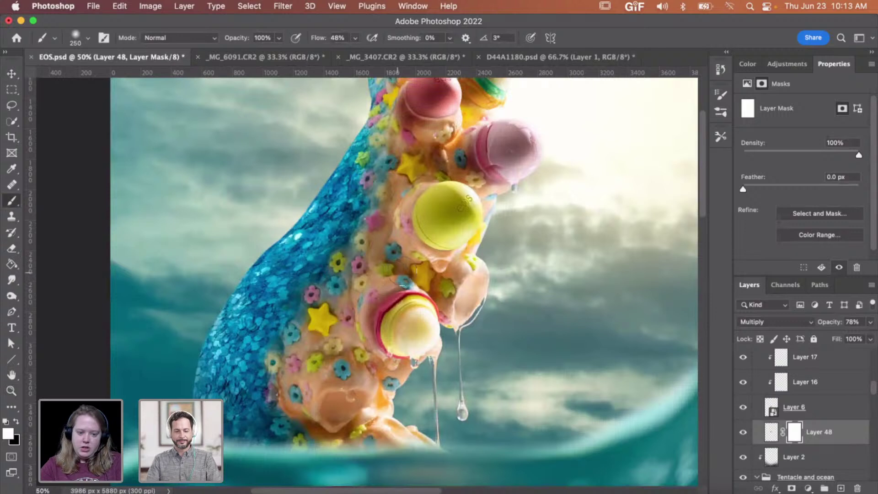
key("x")
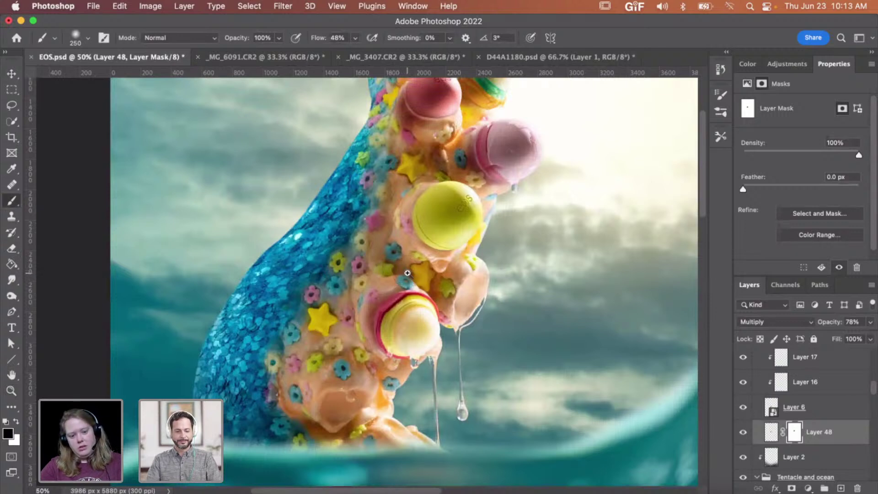
Step: Refine Layer 48's mask along the cream sphere's upper rim by hiding and restoring shadow with soft 70 to 50 px brushes
key("z")
left_click(403, 275)
left_click(404, 275)
left_click(404, 275)
key("b")
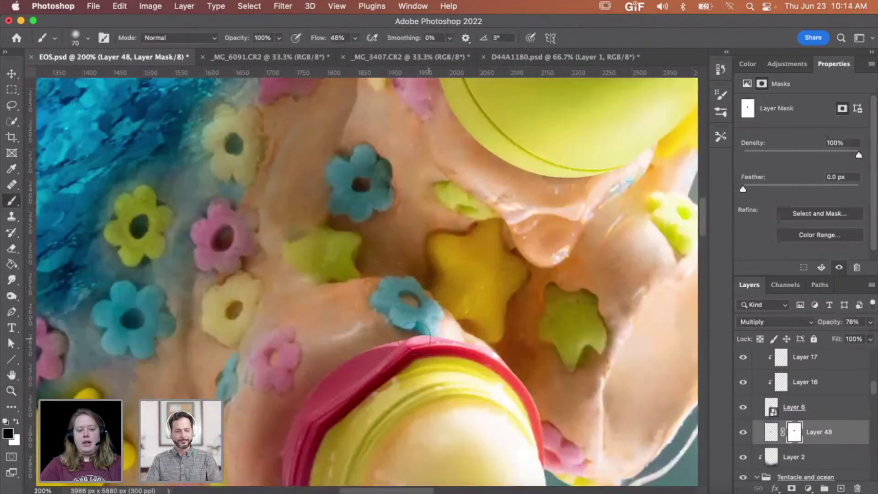
key("x")
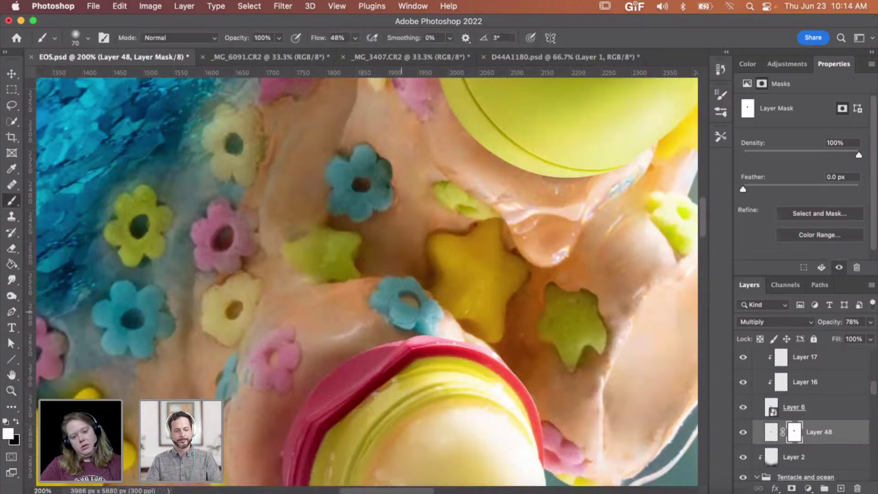
key("bracketleft")
key("x")
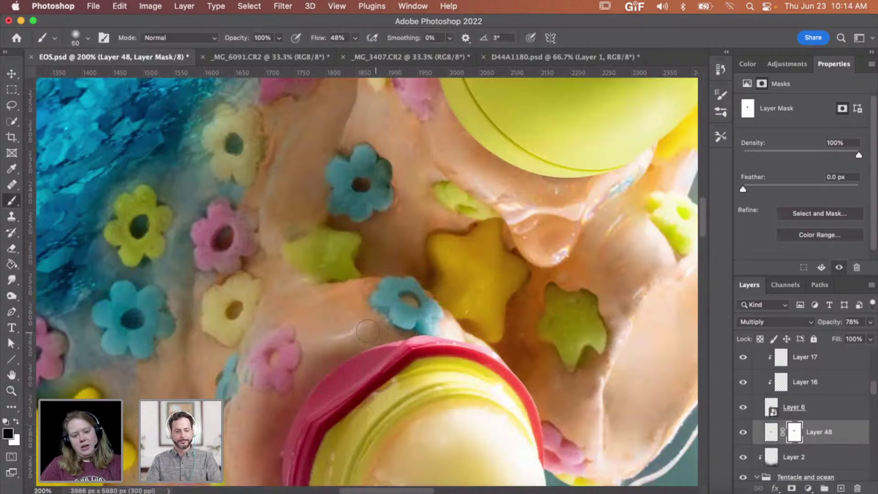
key("bracketleft")
key("x")
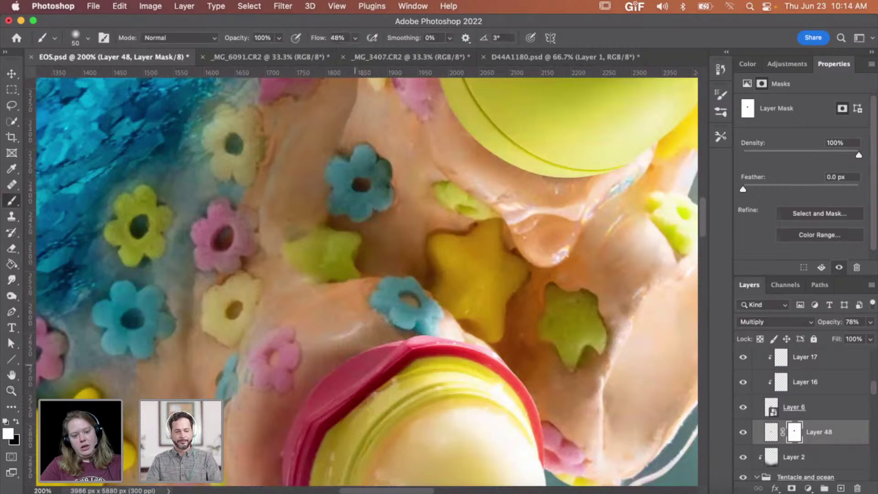
Step: Examine how the masked shadow blends around the cream sphere and its pink rim, both up close and across the whole tentacle
key("z")
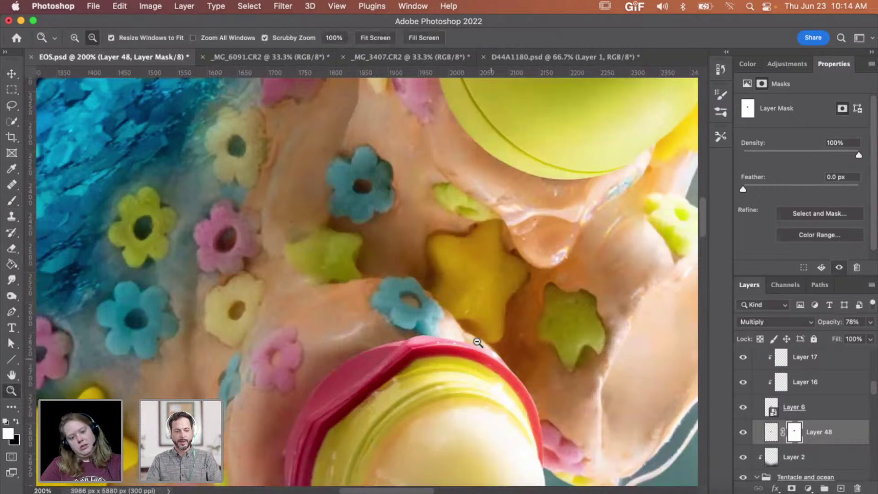
left_click(476, 342, "alt")
left_click(476, 342, "alt")
scroll(478, 346, "right", 2)
scroll(478, 346, "down", 1)
scroll(478, 346, "down", 1)
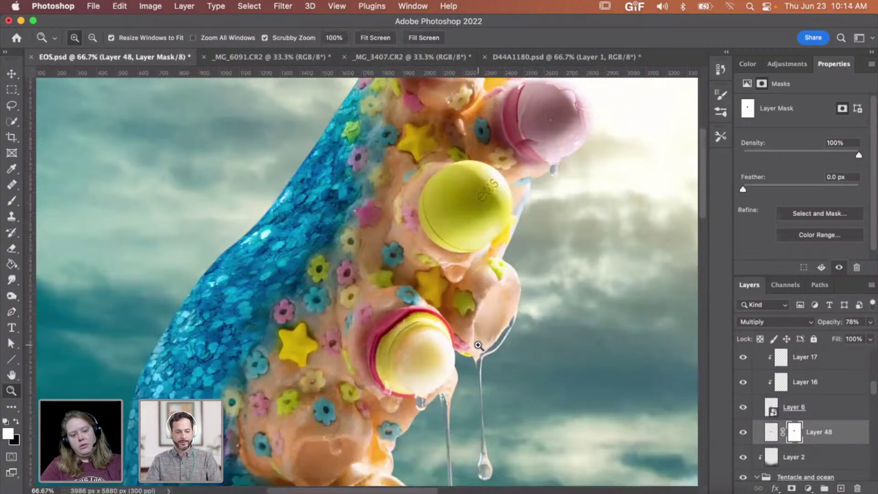
left_click(442, 351)
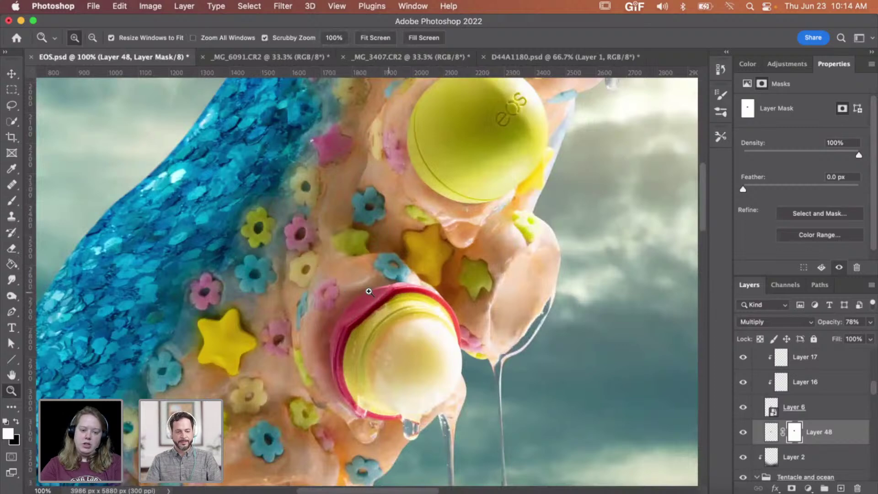
left_click(388, 289)
left_click(379, 282)
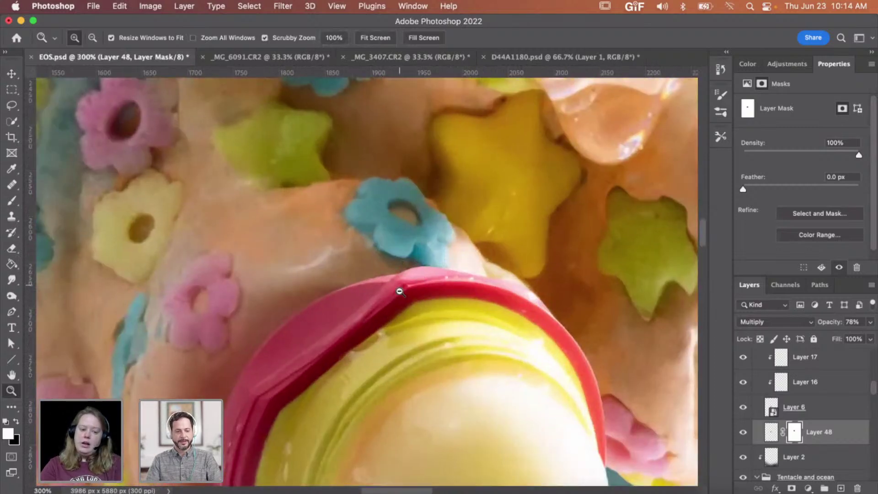
left_click(400, 291, "alt")
scroll(399, 291, "down", 3)
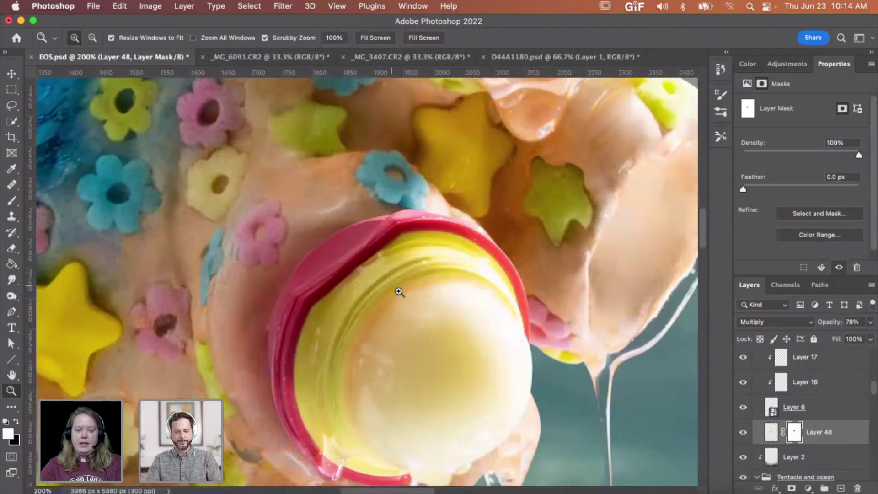
scroll(399, 291, "down", 1)
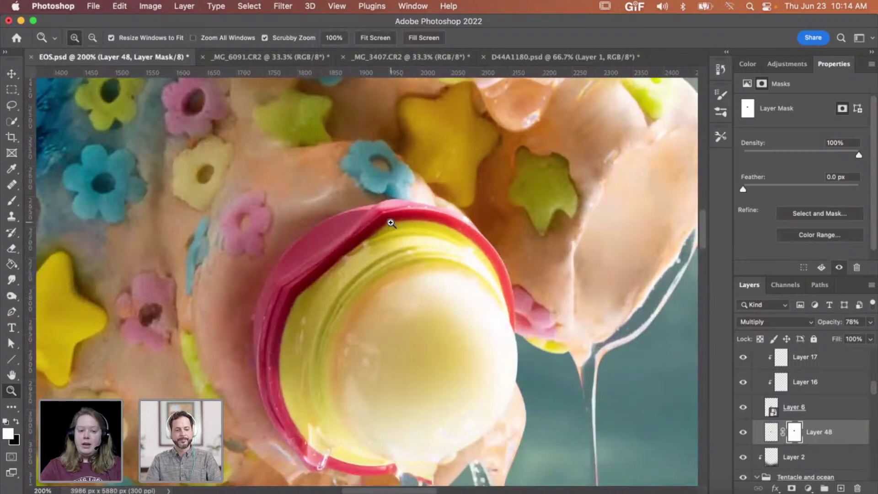
left_click(390, 221, "alt")
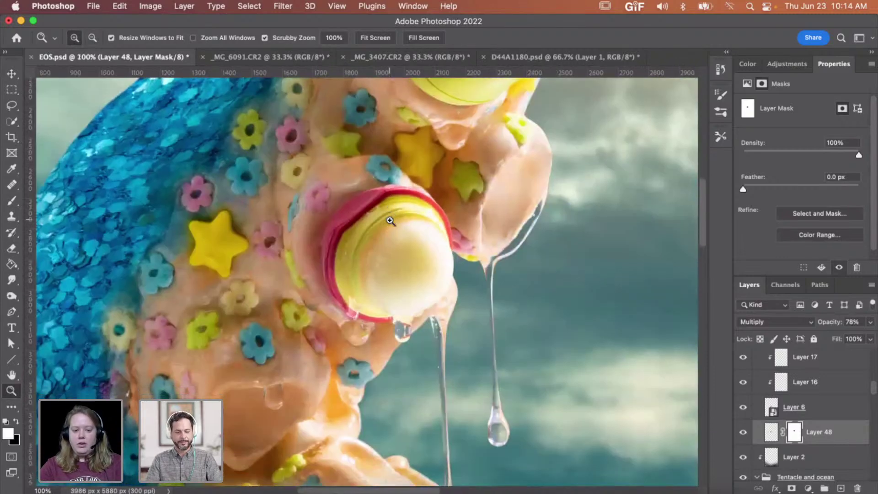
left_click(389, 221, "alt")
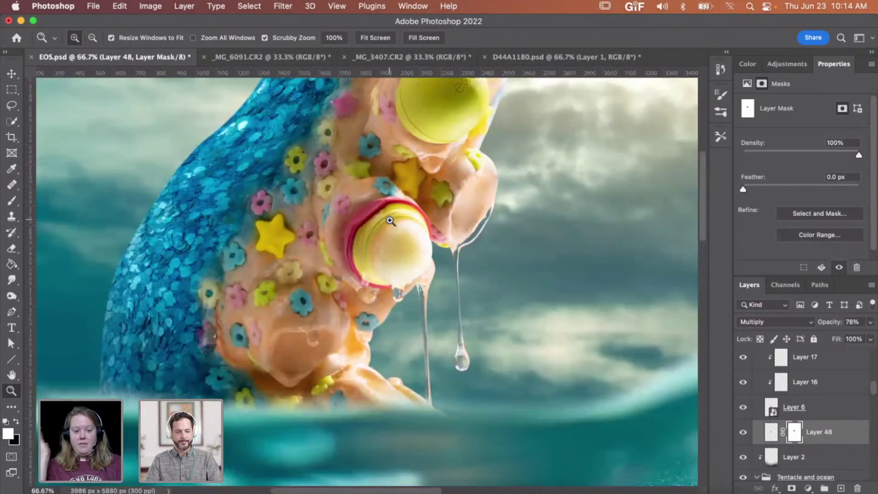
scroll(389, 220, "up", 4)
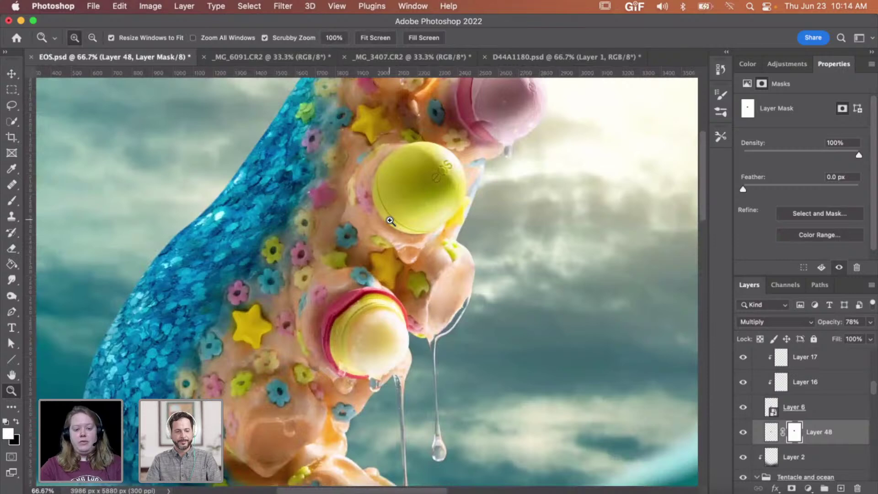
scroll(390, 221, "down", 3)
left_click(390, 221, "alt")
scroll(403, 234, "down", 2)
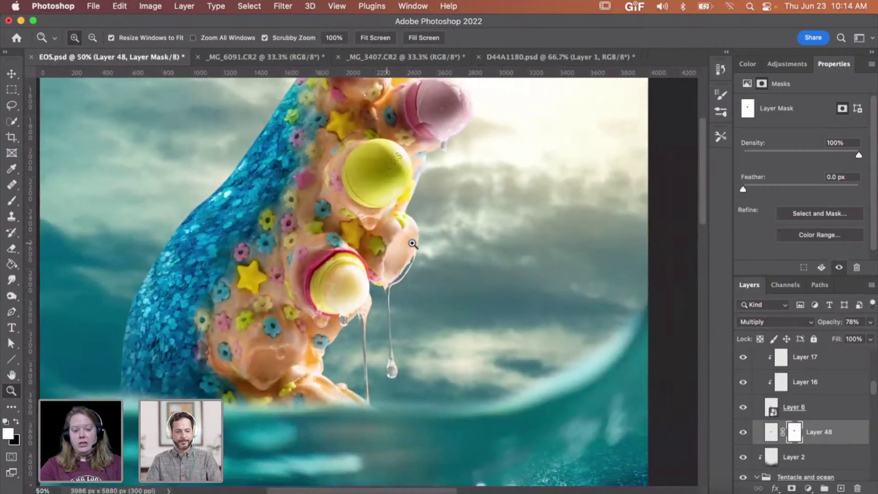
scroll(486, 269, "right", 3)
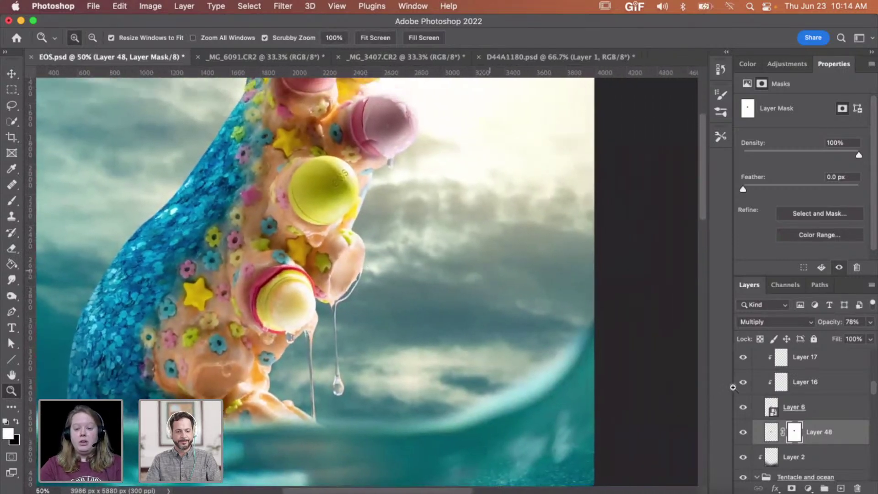
Step: Collapse Group 4 and the Tentacle and ocean group in the layer stack
scroll(801, 433, "down", 2)
scroll(801, 433, "up", 4)
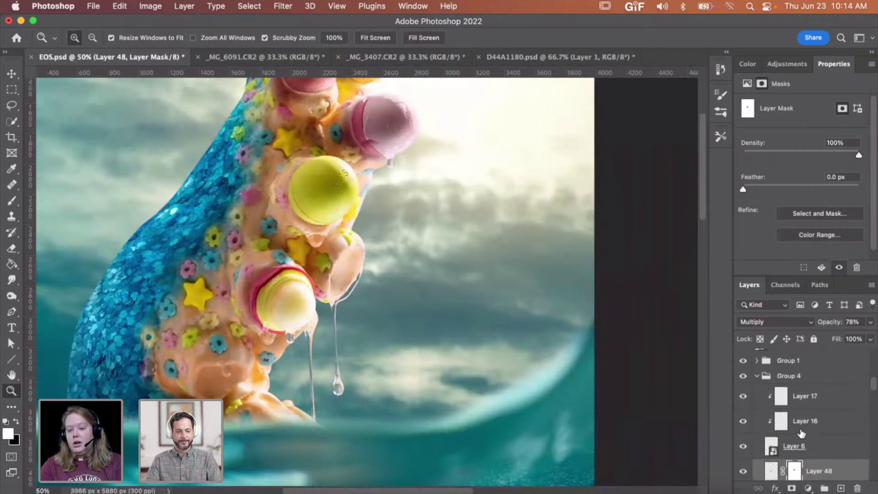
left_click(758, 378)
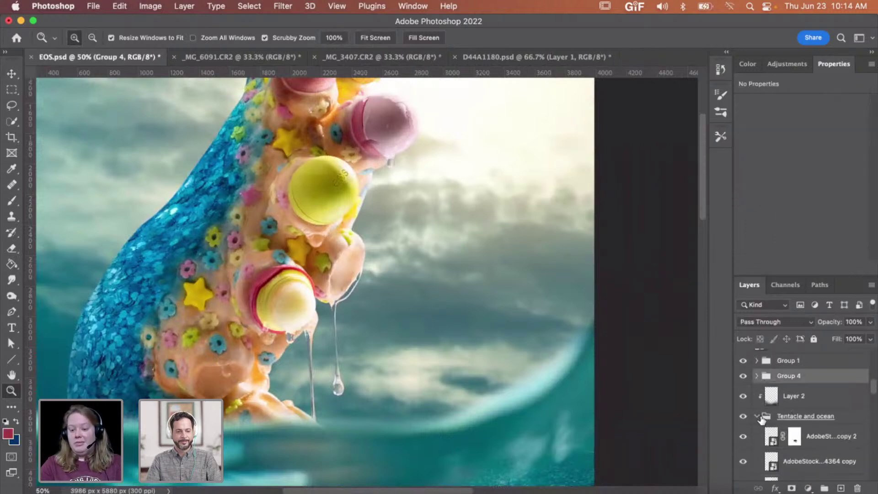
scroll(787, 417, "down", 5)
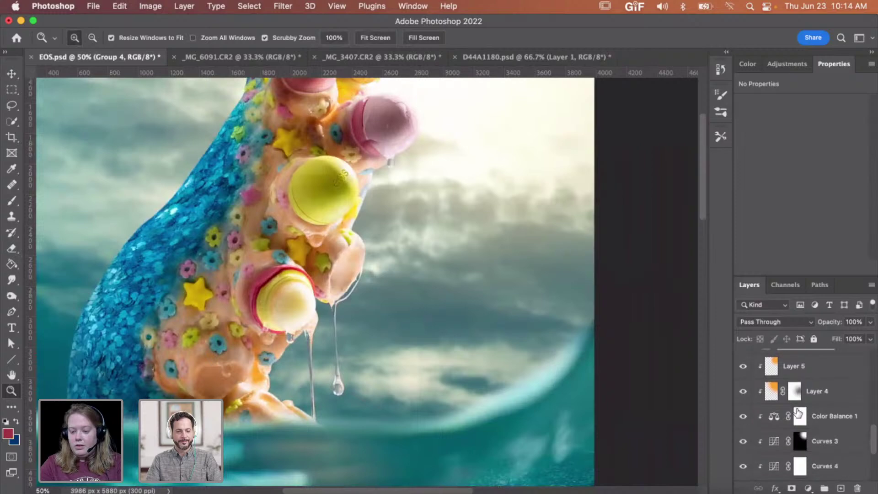
scroll(798, 413, "down", 1)
scroll(373, 291, "down", 3)
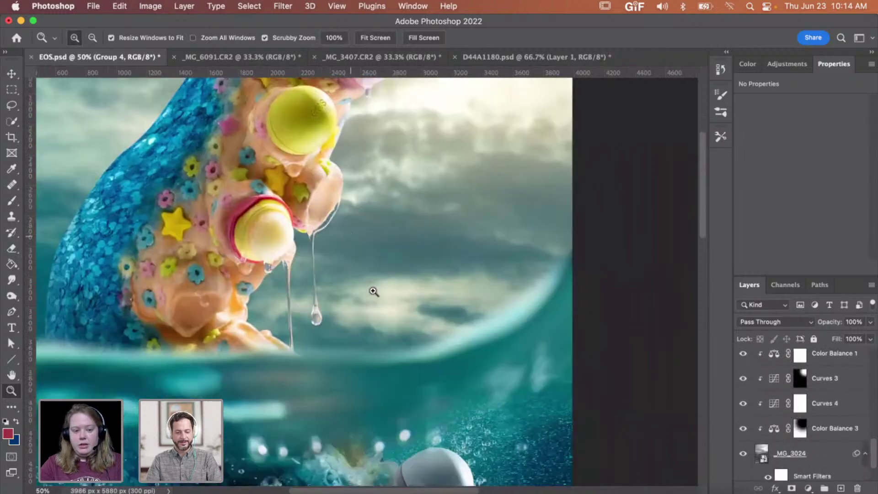
scroll(373, 292, "up", 5)
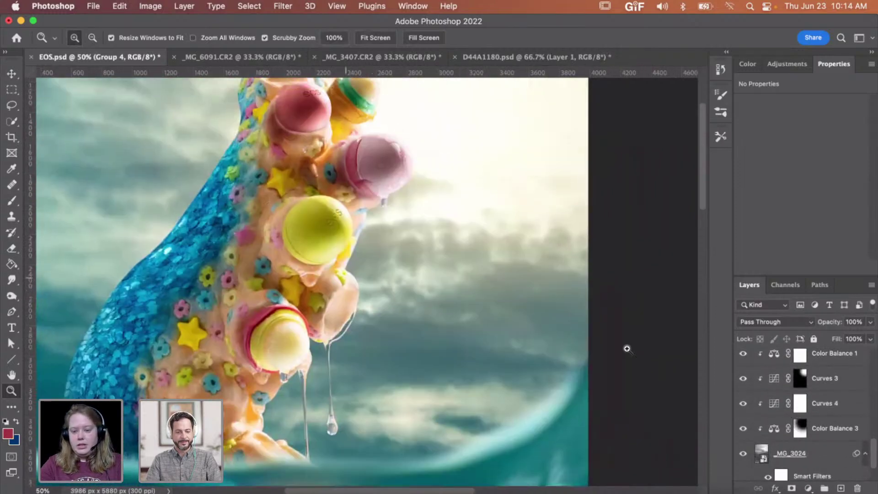
scroll(819, 442, "up", 6)
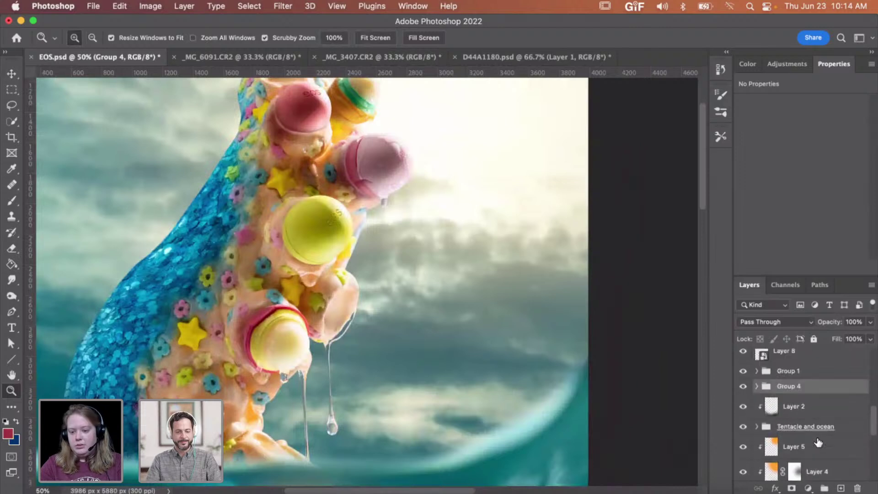
scroll(818, 442, "up", 2)
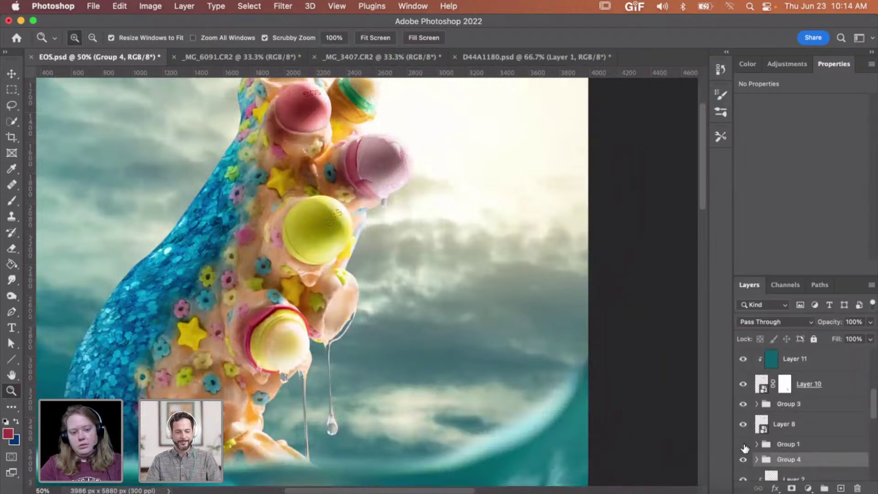
Step: Toggle the visibility of Group 1, Layer 8, Group 3 and Layer 10 to identify which one holds the underwater silver sphere
left_click(744, 445)
left_click(744, 445)
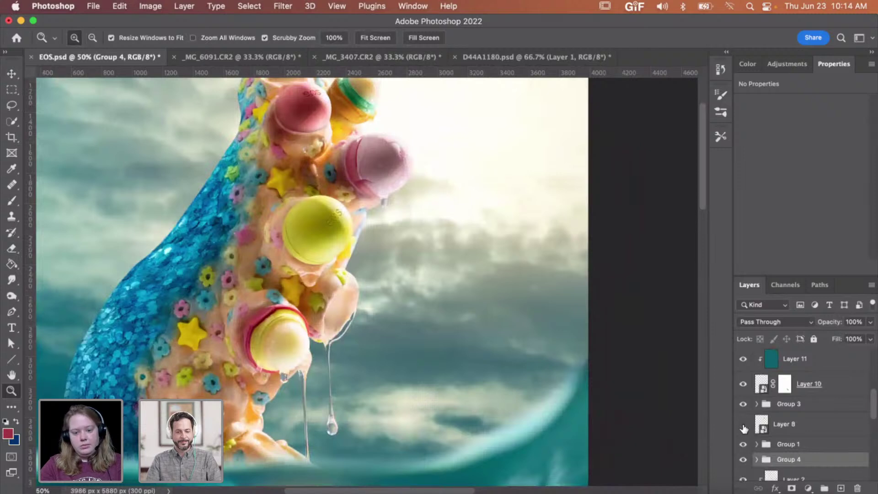
scroll(473, 347, "down", 5)
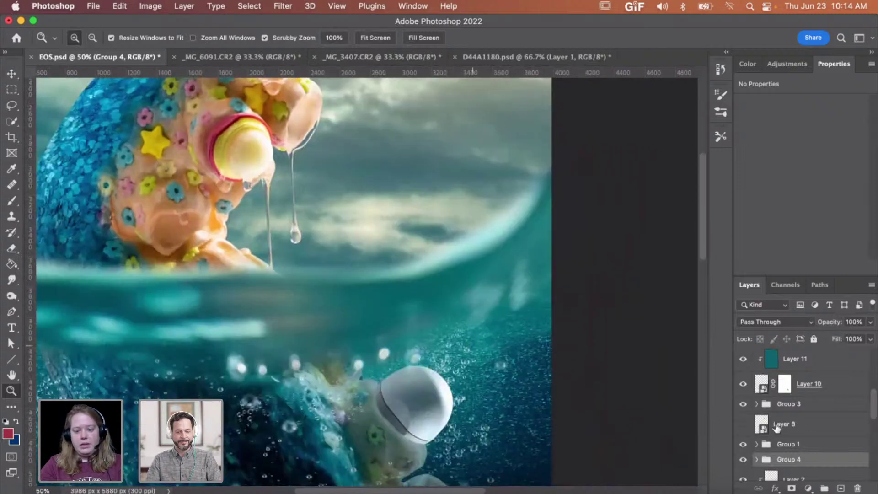
scroll(476, 322, "up", 6)
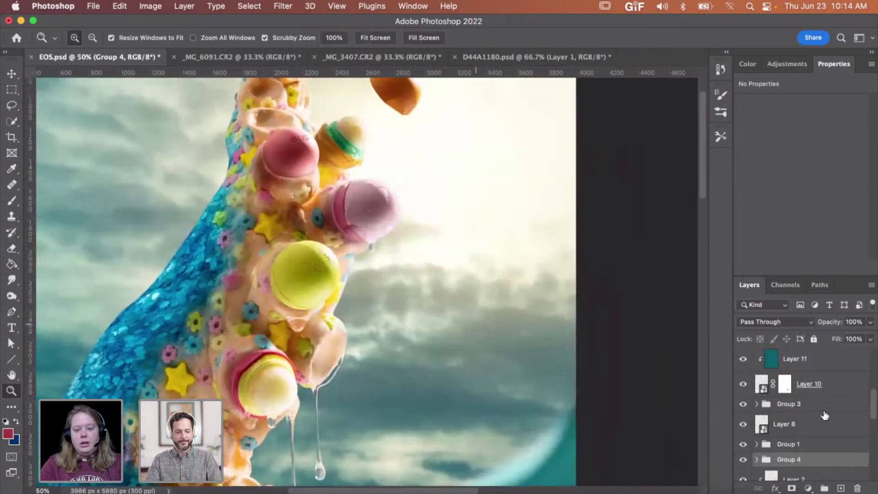
left_click(742, 403)
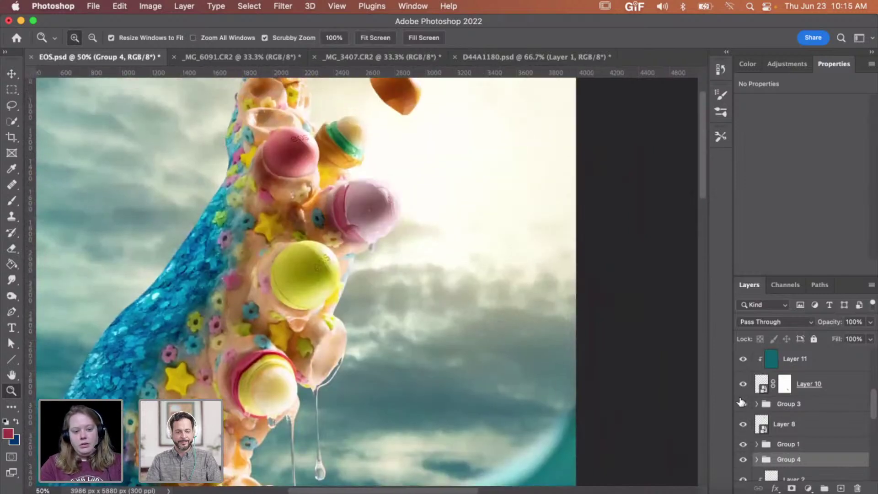
scroll(773, 400, "up", 2)
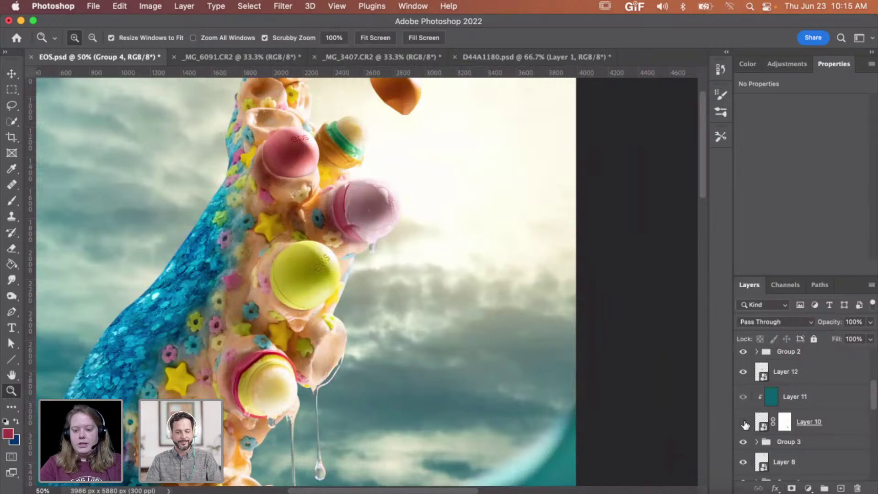
scroll(563, 390, "down", 8)
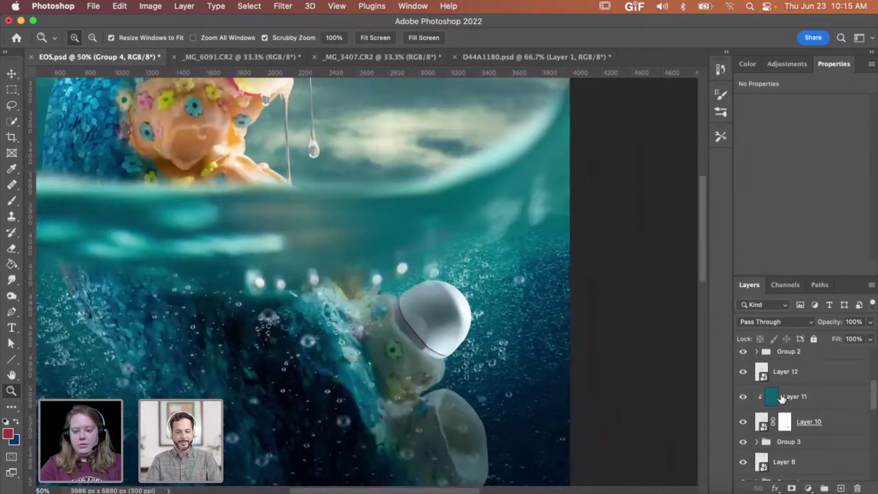
left_click(743, 422)
left_click(743, 422)
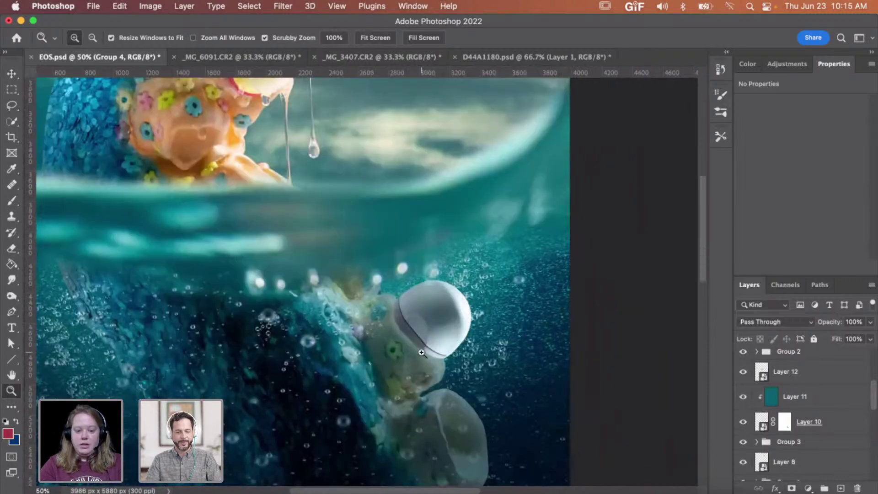
Step: Hide the outer edge of the silver sphere's base band on Layer 10's mask with a black 70 px brush at 78% hardness
left_click(435, 347)
left_click(435, 348)
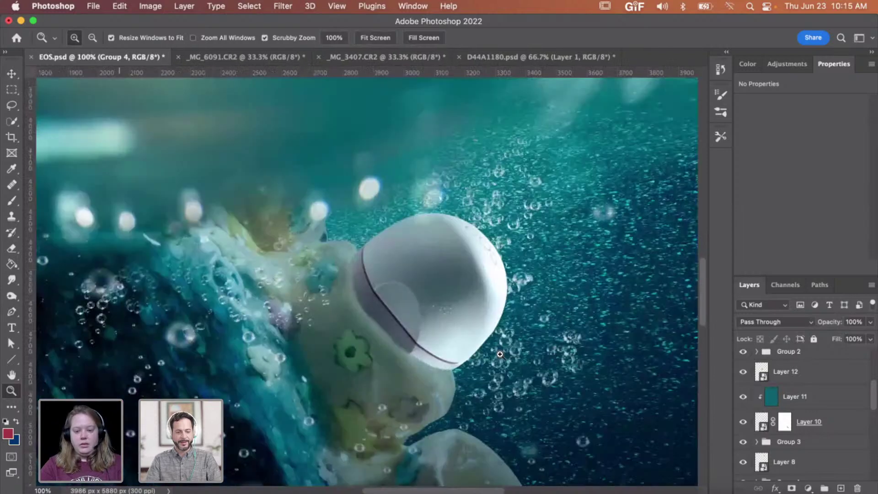
left_click(785, 422)
left_click(434, 360)
key("b")
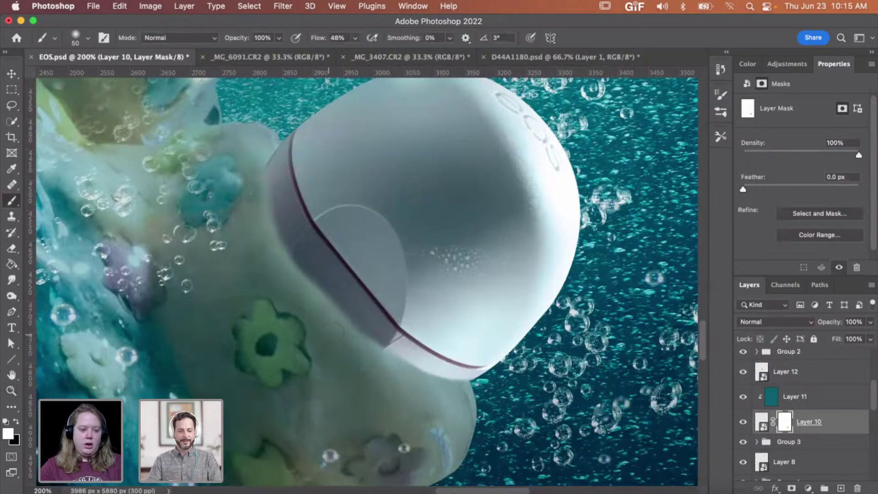
key("x")
right_click(333, 336)
left_click_drag(398, 332, 434, 306)
type("70")
key("Return")
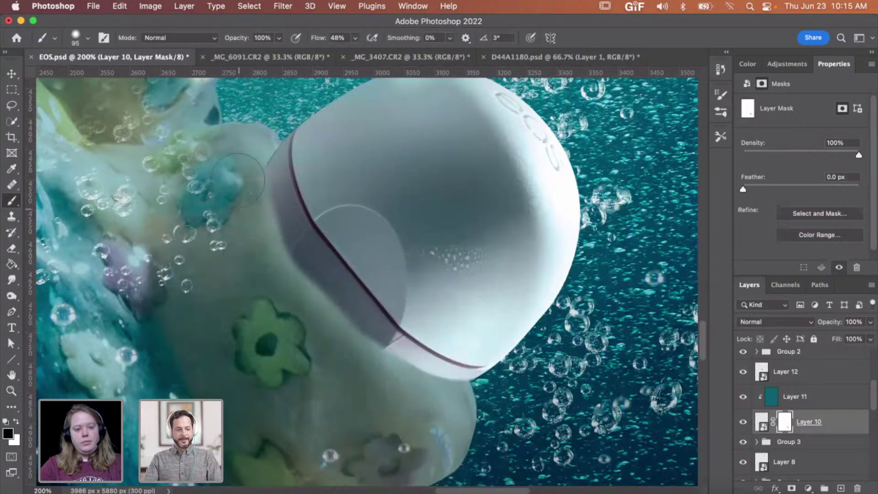
right_click(238, 158)
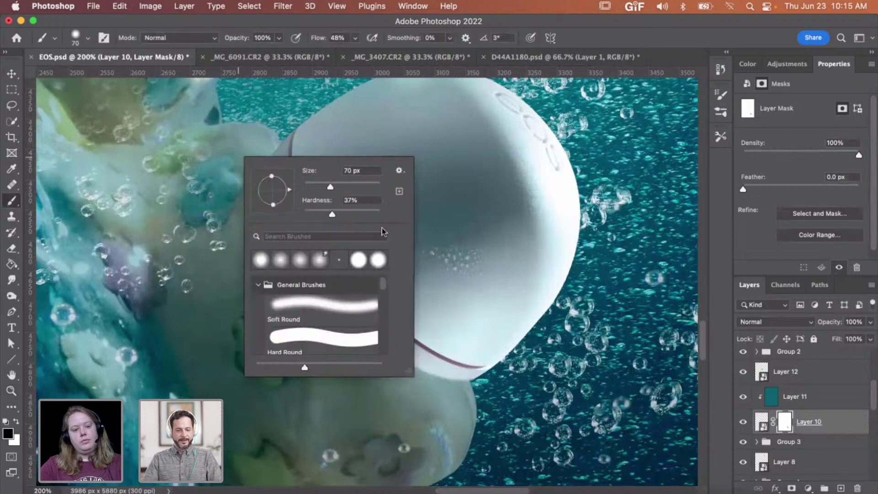
left_click(364, 213)
left_click(213, 155)
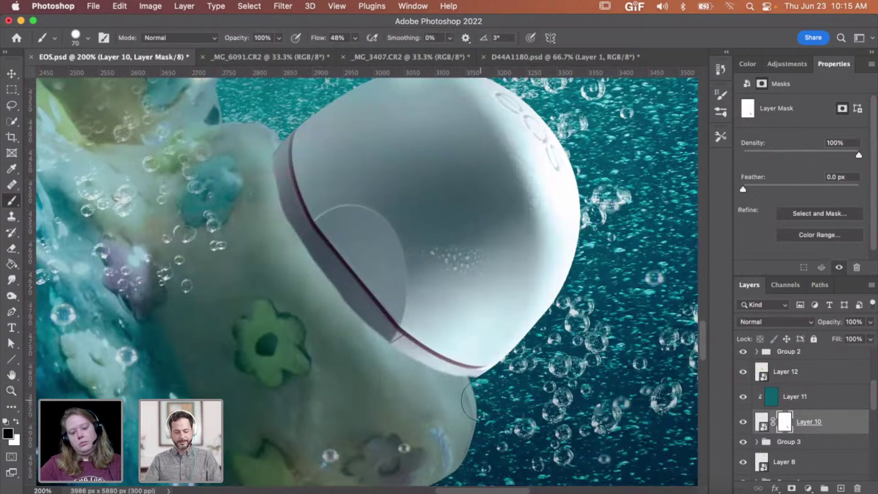
Step: Nudge the silver sphere slightly closer to the tentacle and mask away more of its base band's outer edge
key("v")
left_click_drag(494, 309, 482, 313)
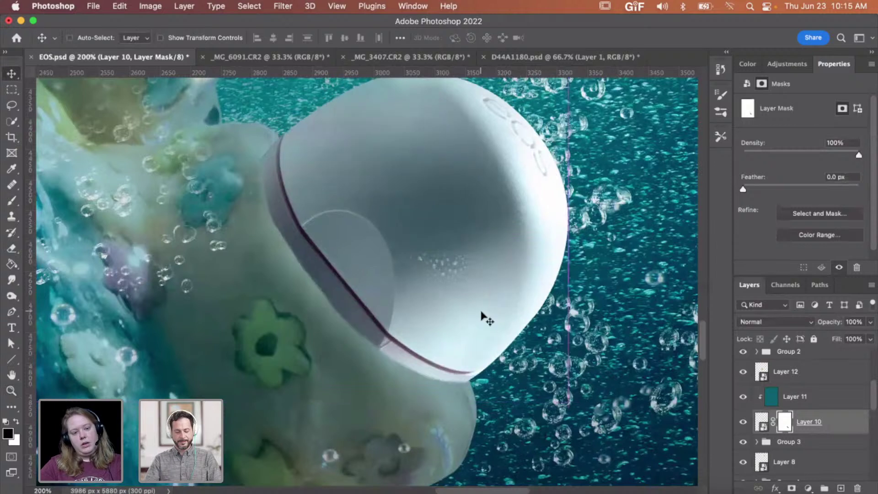
key("b")
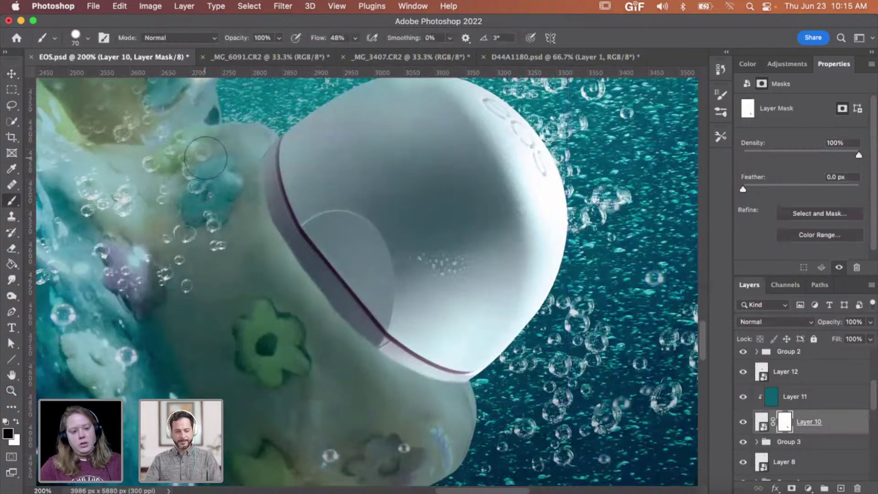
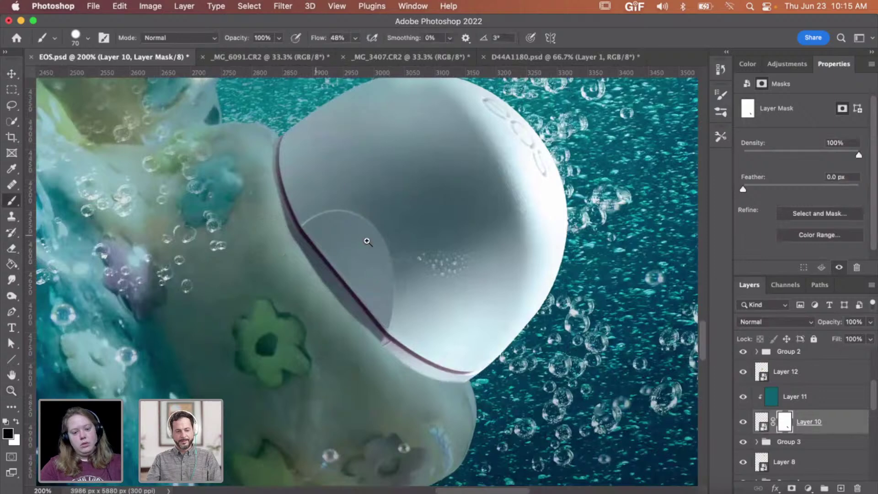
Step: Examine how the masked silver sphere meets the tentacle, both from a distance and up close
key("z")
left_click(316, 153, "alt")
left_click(315, 152, "alt")
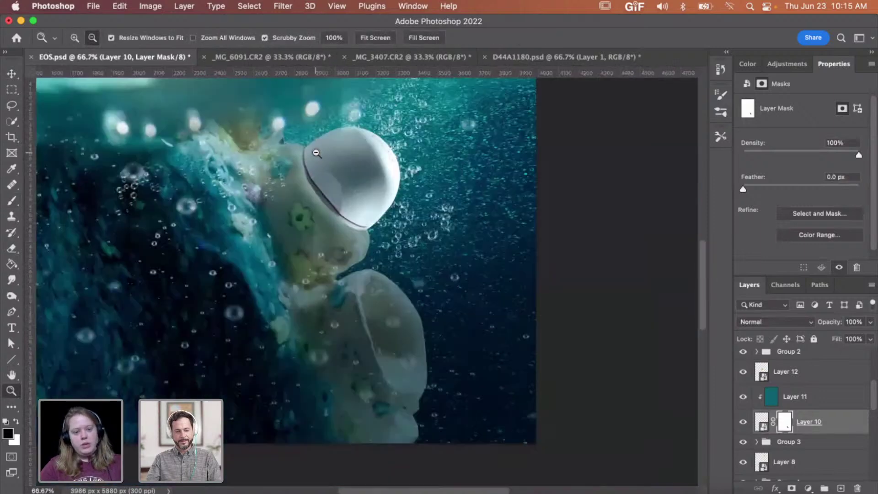
left_click(316, 152, "alt")
left_click(316, 153)
left_click(316, 153)
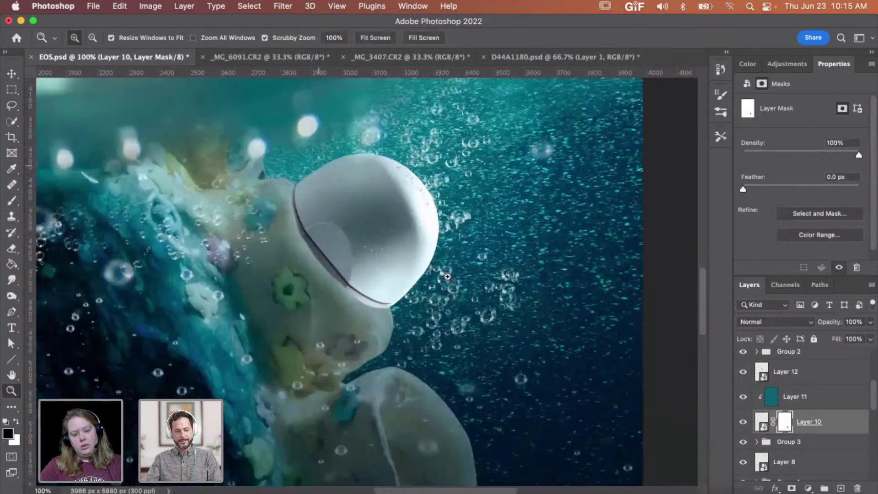
left_click(456, 288)
scroll(456, 288, "down", 2)
scroll(457, 288, "right", 2)
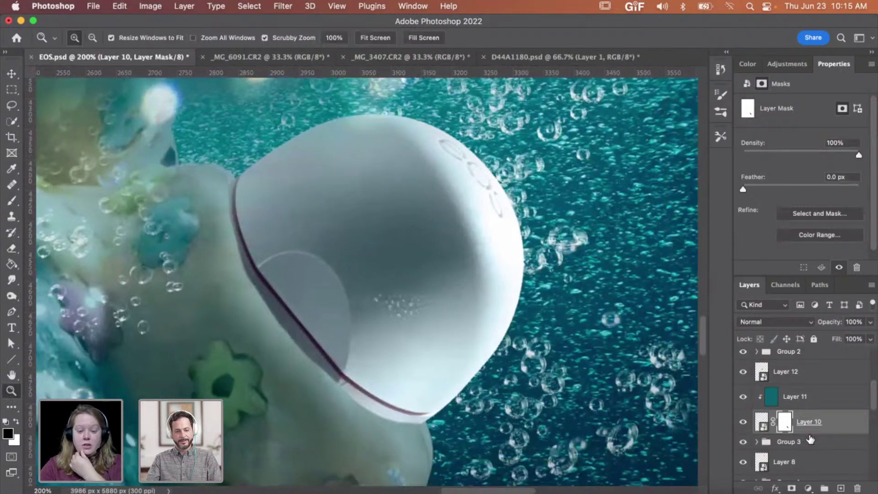
scroll(605, 385, "down", 2)
scroll(606, 384, "right", 2)
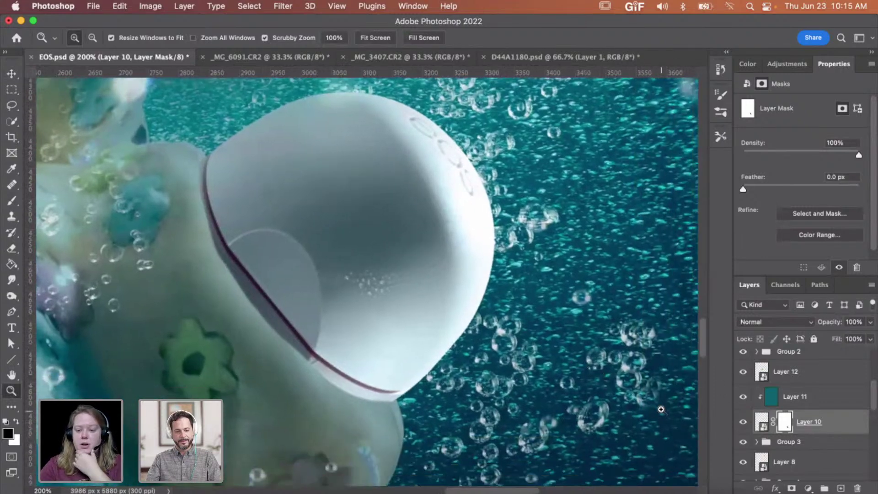
Step: Apply a Gaussian Blur with a 0.8 px radius to Layer 10's smart object
left_click(761, 422)
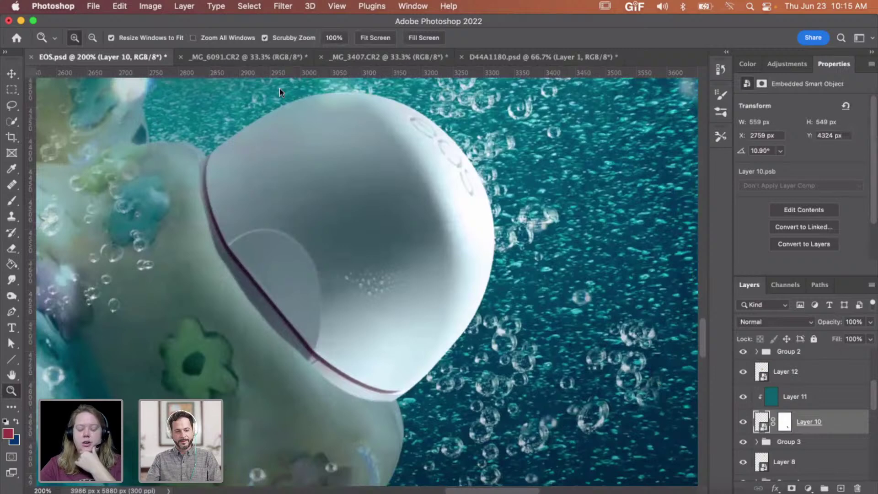
left_click(284, 6)
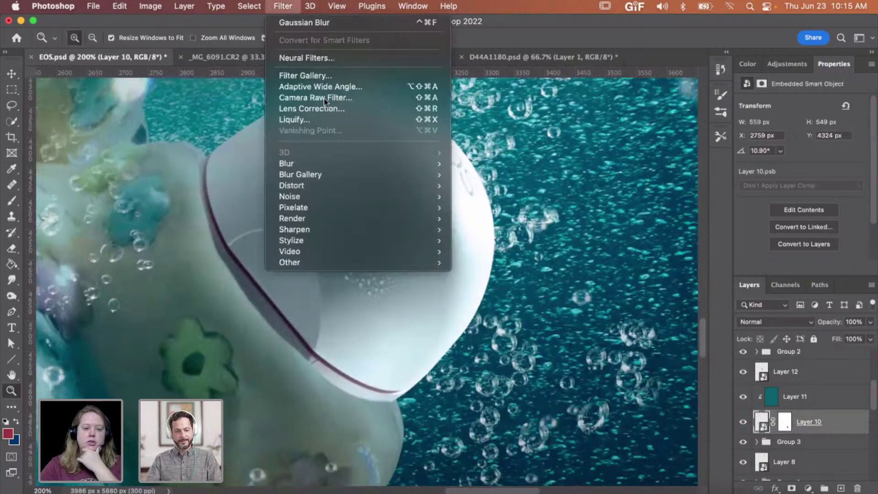
mouse_move(339, 162)
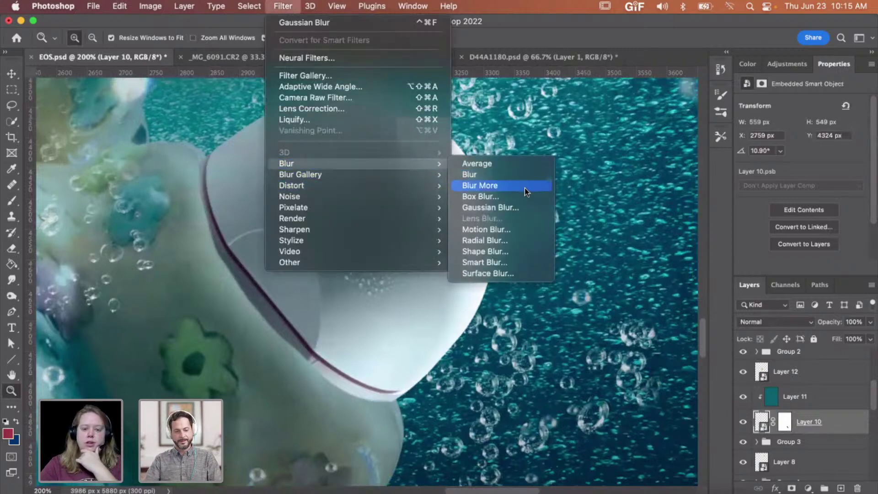
left_click(523, 208)
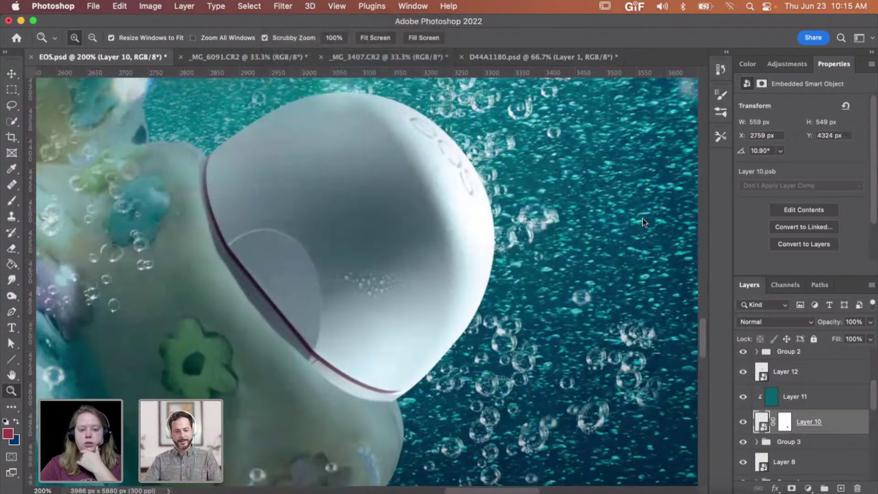
left_click(686, 275)
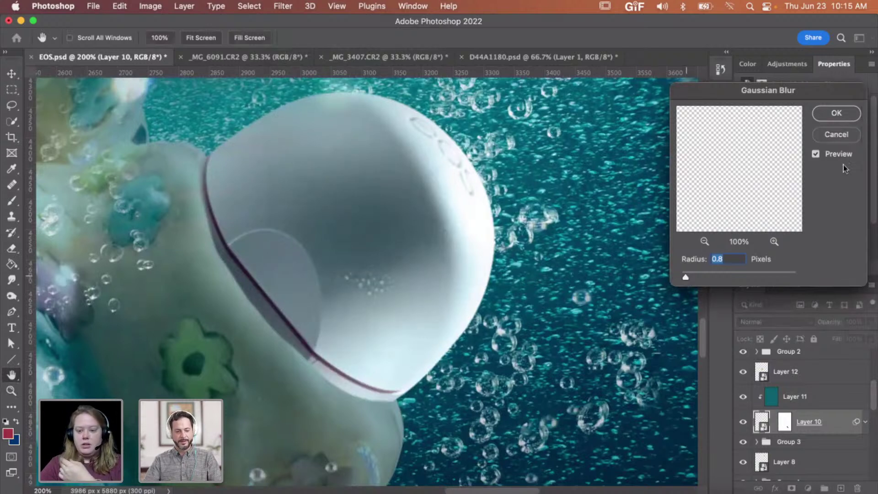
left_click(835, 116)
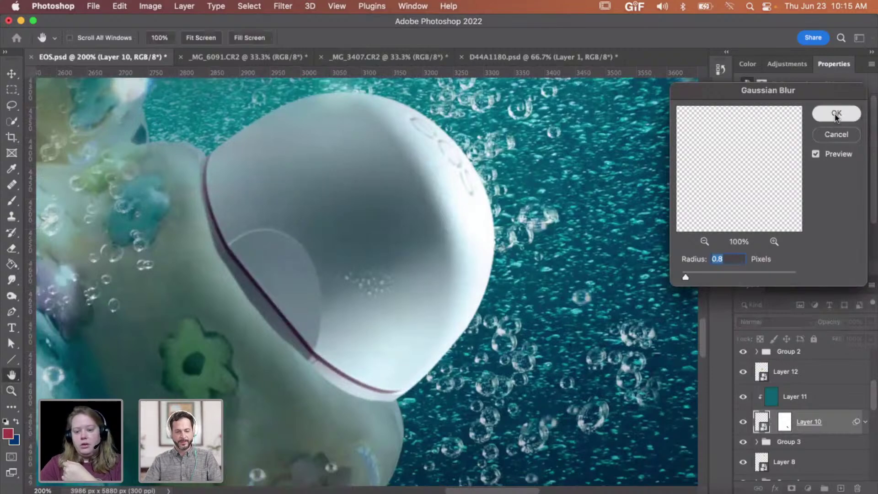
Step: Add a new layer clipped to Layer 10 and prepare a 200 px brush with a dark grey-teal sampled from the sphere
key("z")
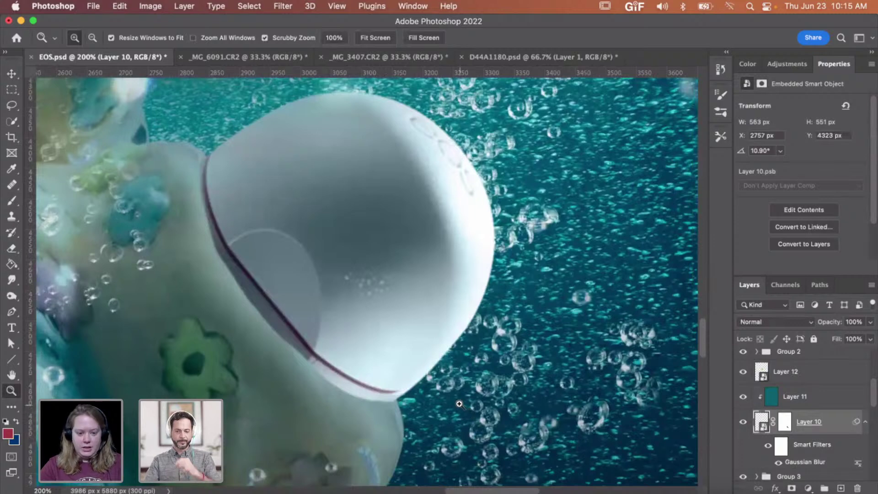
mouse_move(446, 404)
left_mouse_down()
mouse_move(471, 403)
mouse_move(443, 403)
left_mouse_up()
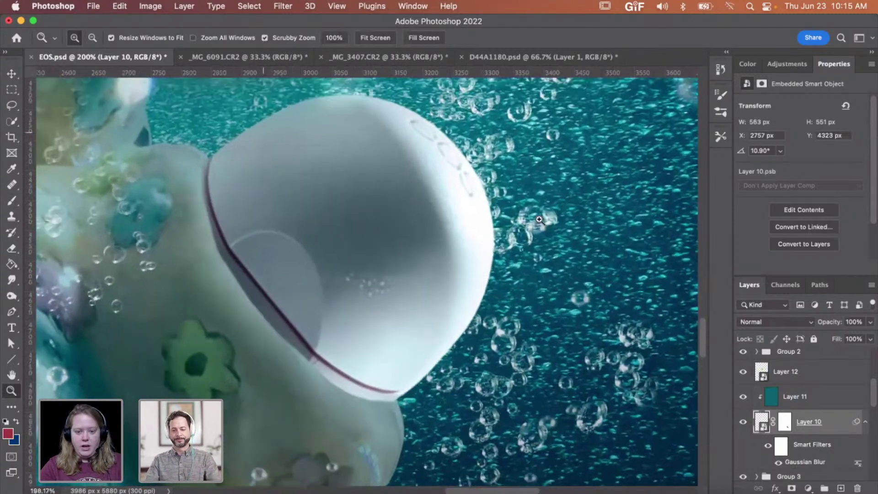
scroll(502, 229, "left", 3)
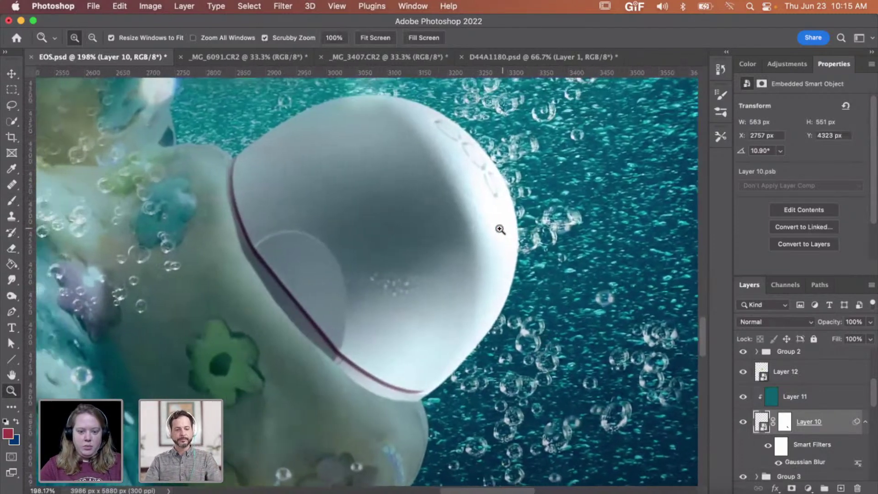
mouse_move(500, 229)
left_mouse_down()
mouse_move(474, 228)
mouse_move(488, 238)
left_mouse_up()
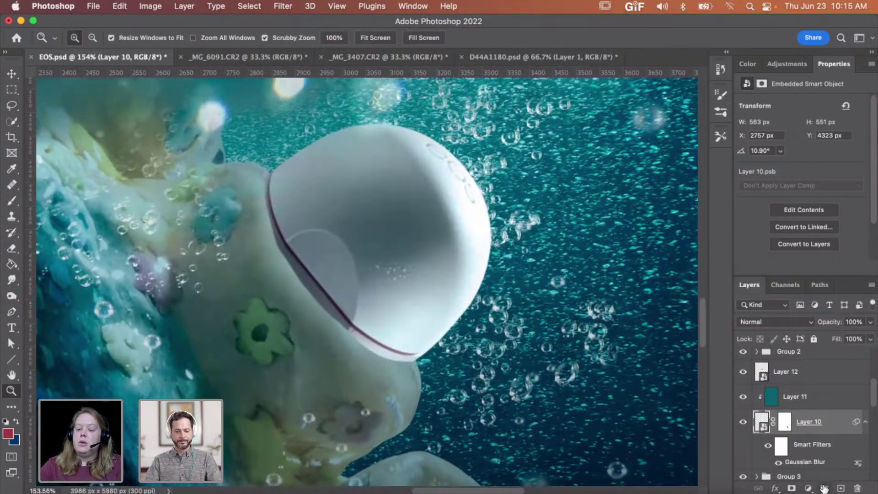
left_click(841, 488)
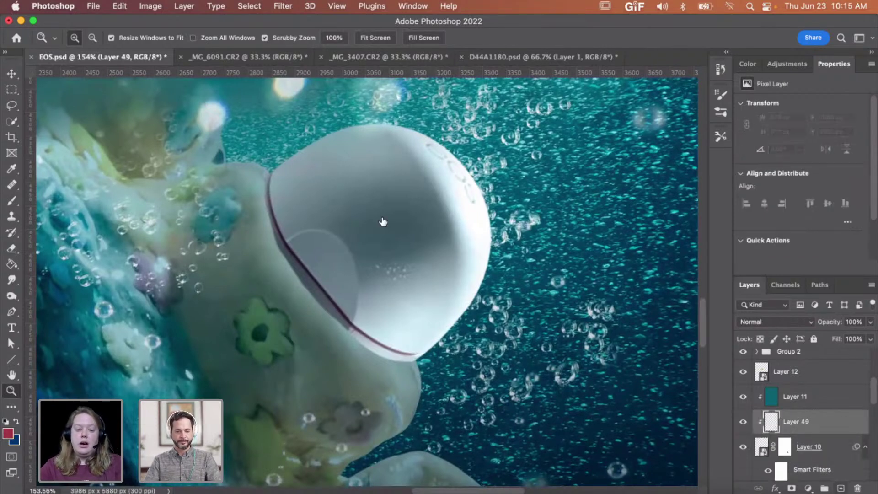
key("b")
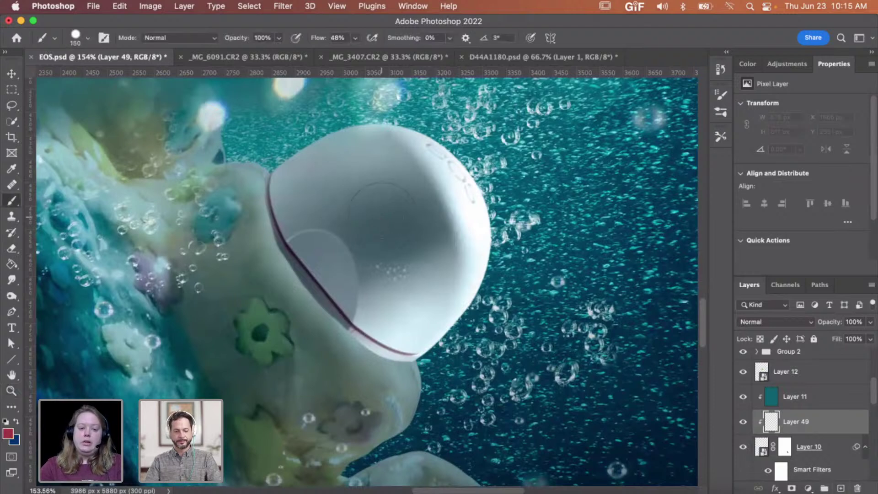
key("bracketright")
key("bracketright")
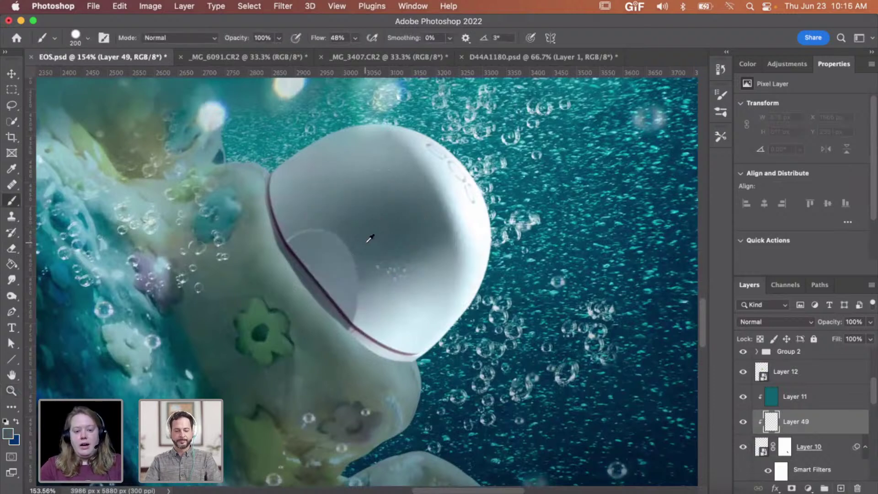
Step: Try a fairly hard 200 px dab of grey-teal over the silver sphere's lower end, and undo it
left_click(384, 322)
left_click(384, 322)
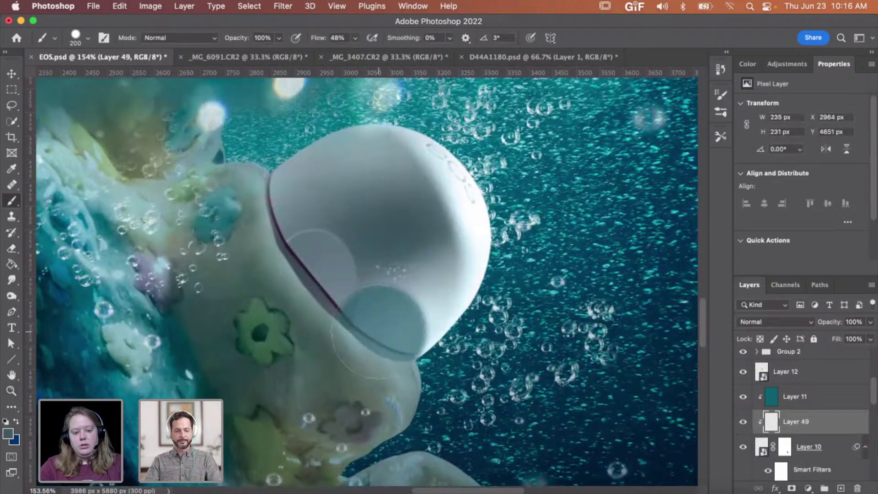
key("super+t")
key("super+z")
key("super+z")
Step: Paint shading over the silver sphere's lower half with a softened 200 px brush and set the layer's blend mode to Multiply
right_click(391, 279)
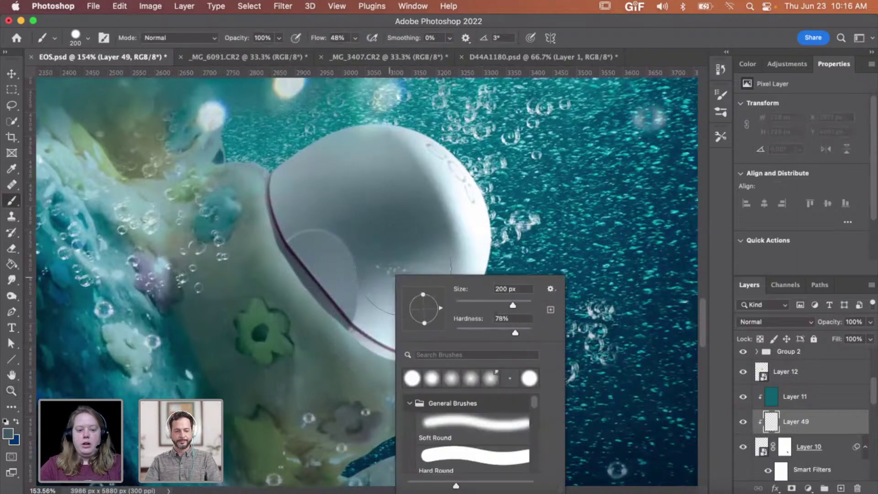
left_click(459, 331)
key("Return")
left_click(383, 320)
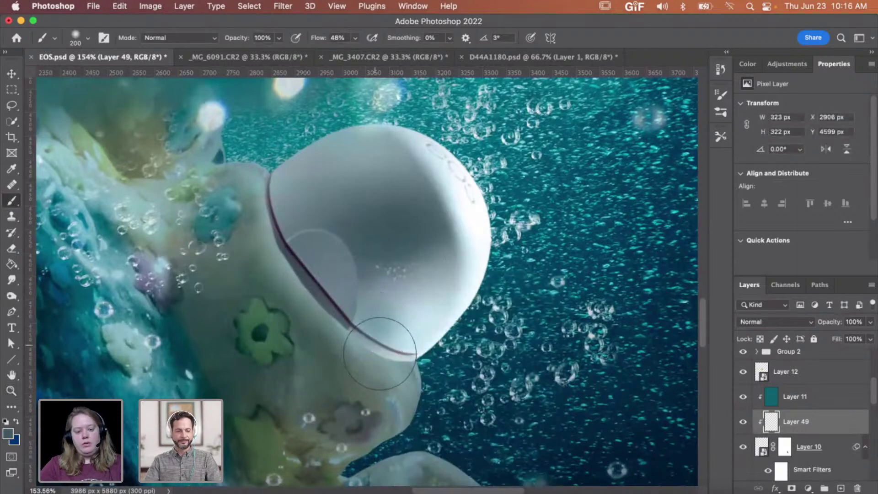
mouse_move(358, 350)
left_mouse_down()
mouse_move(387, 307)
mouse_move(413, 319)
mouse_move(423, 285)
mouse_move(347, 319)
mouse_move(387, 283)
mouse_move(386, 325)
mouse_move(403, 353)
mouse_move(422, 357)
mouse_move(424, 260)
mouse_move(352, 307)
left_mouse_up()
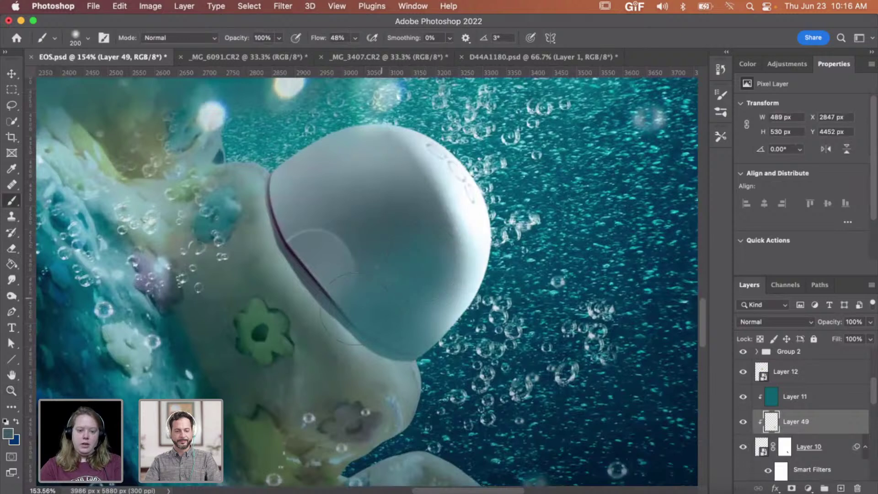
mouse_move(320, 261)
left_mouse_down()
mouse_move(405, 373)
mouse_move(428, 338)
mouse_move(432, 300)
mouse_move(451, 286)
left_mouse_up()
left_click(778, 322)
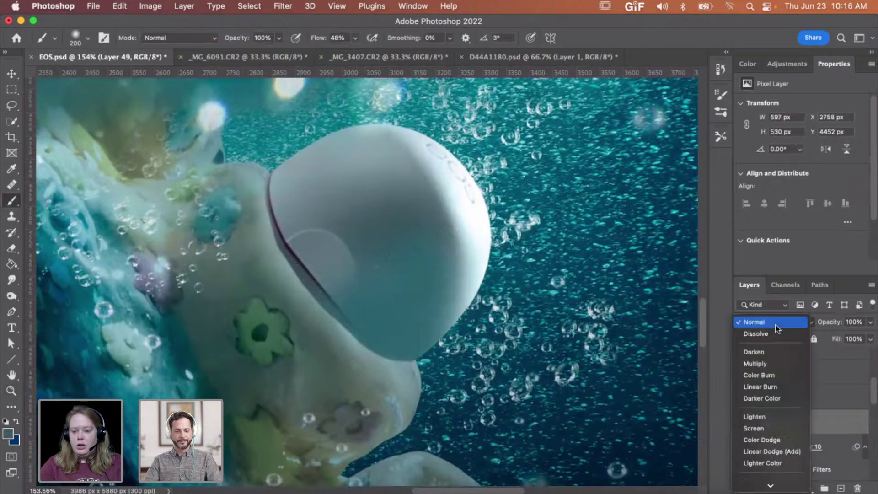
left_click(766, 363)
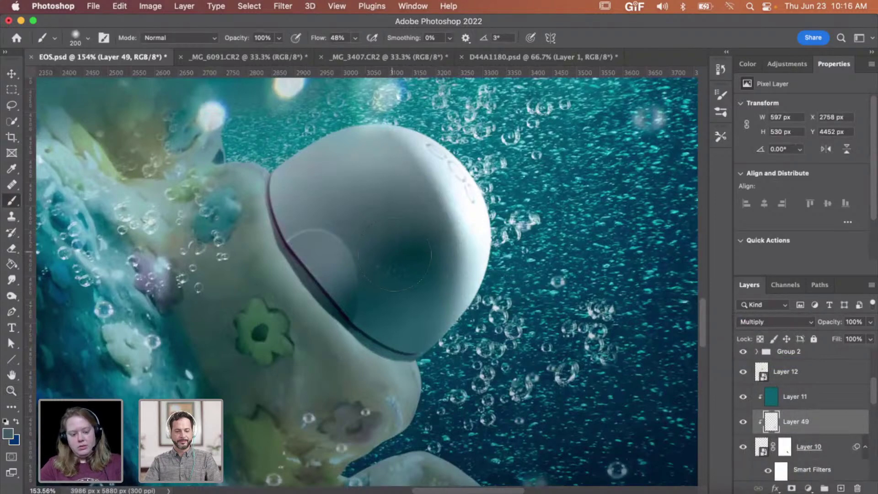
Step: Erase shading from the middle and upper part of the silver sphere with a soft eraser, varying its size between 500 and 200 px
key("e")
right_click(424, 222)
left_click(539, 249)
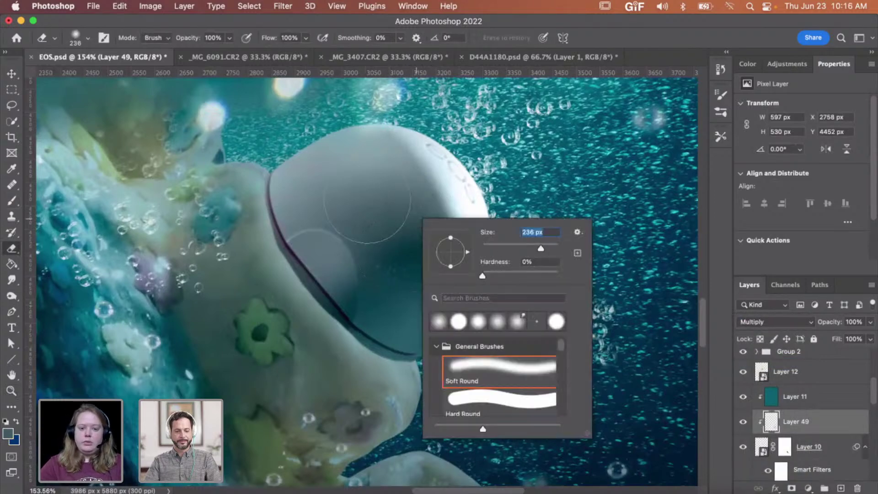
type("500")
key("Return")
mouse_move(369, 221)
left_mouse_down()
mouse_move(402, 206)
mouse_move(384, 170)
left_mouse_up()
key("bracketleft")
key("bracketleft")
key("bracketleft")
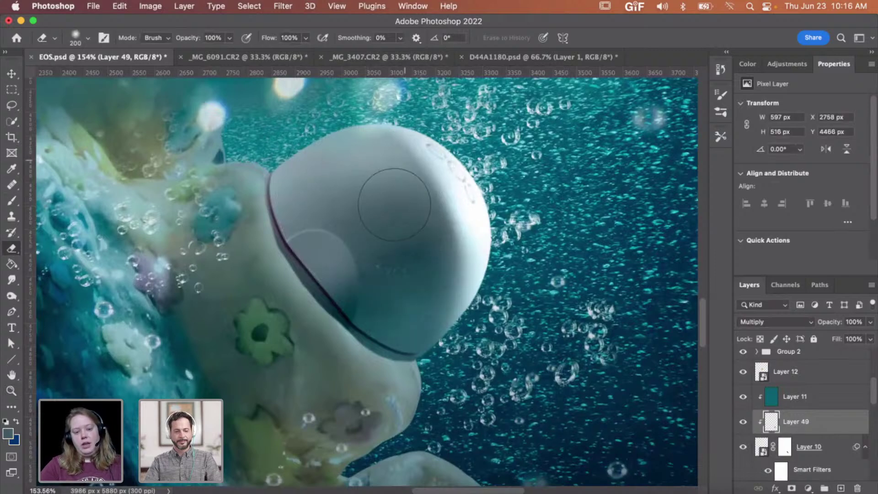
key("bracketright")
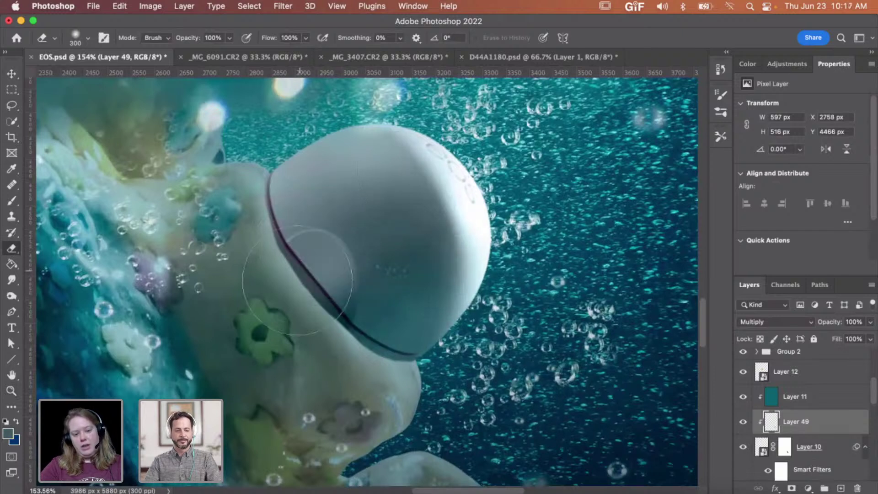
key("b")
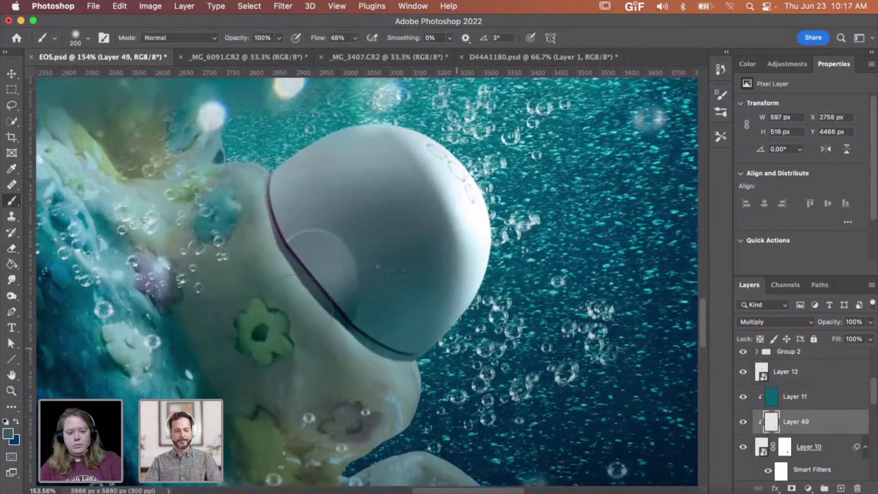
Step: Paint Multiply shading along the silver sphere's seam beside the tentacle with the soft 200 px brush
left_click(313, 274)
left_click(322, 266)
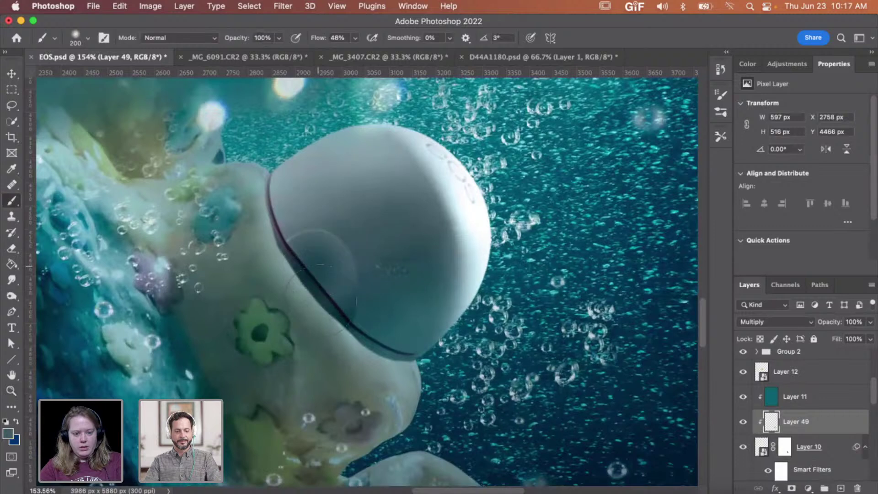
left_click(321, 301)
left_click(321, 271)
left_click(322, 267)
left_click(325, 273)
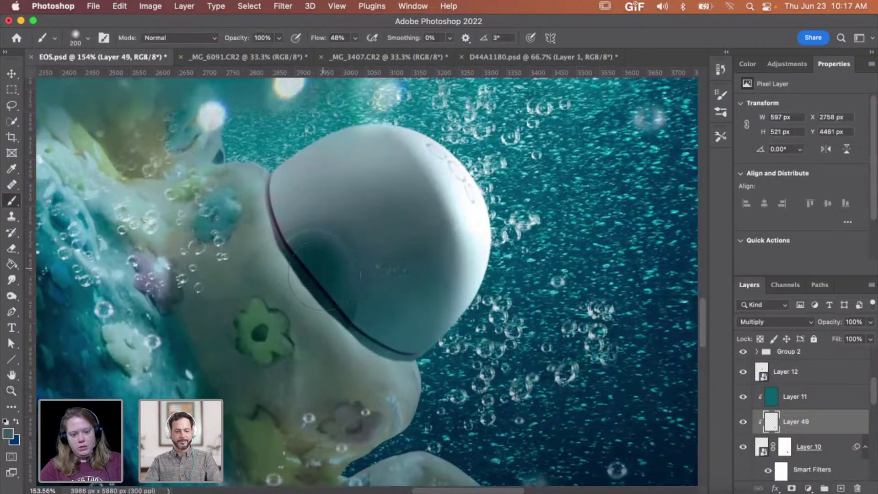
left_click(308, 256)
left_click(274, 240)
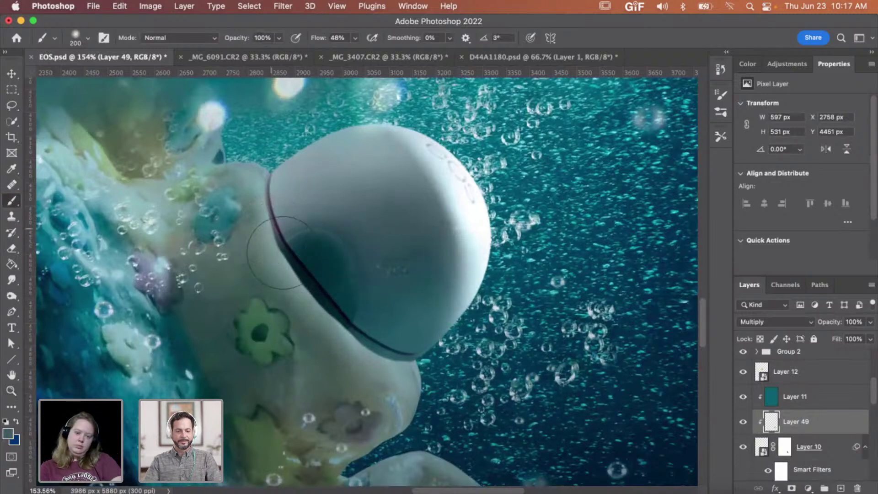
left_click(263, 228)
left_click(259, 251)
left_click(384, 375)
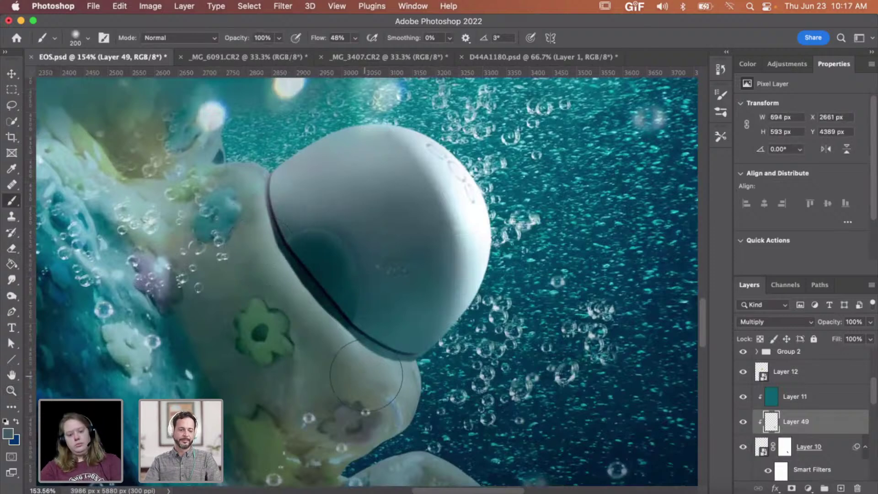
Step: Examine the shading on the silver sphere both close up and in its surroundings
key("z")
left_click(411, 381, "alt")
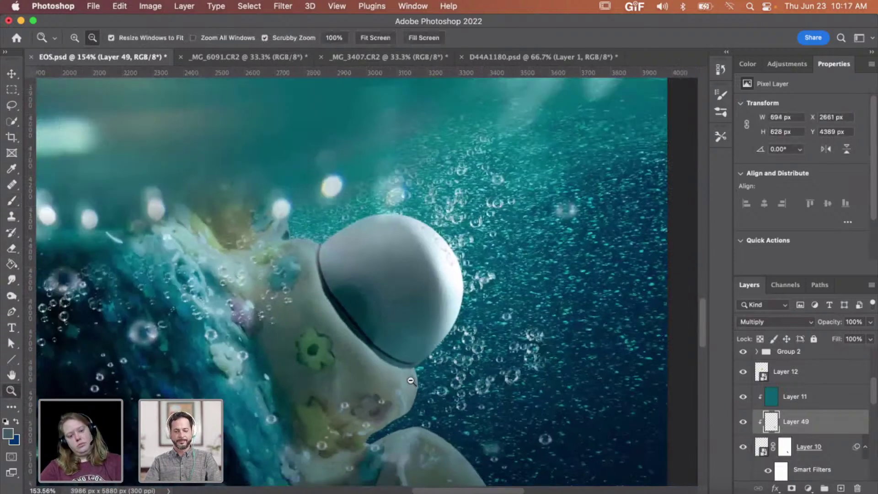
left_click(411, 380, "alt")
left_click(412, 361)
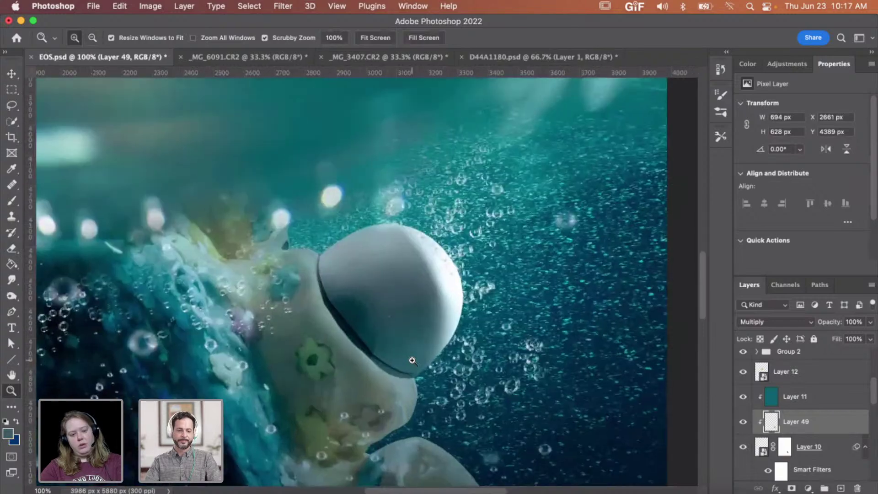
left_click(412, 361)
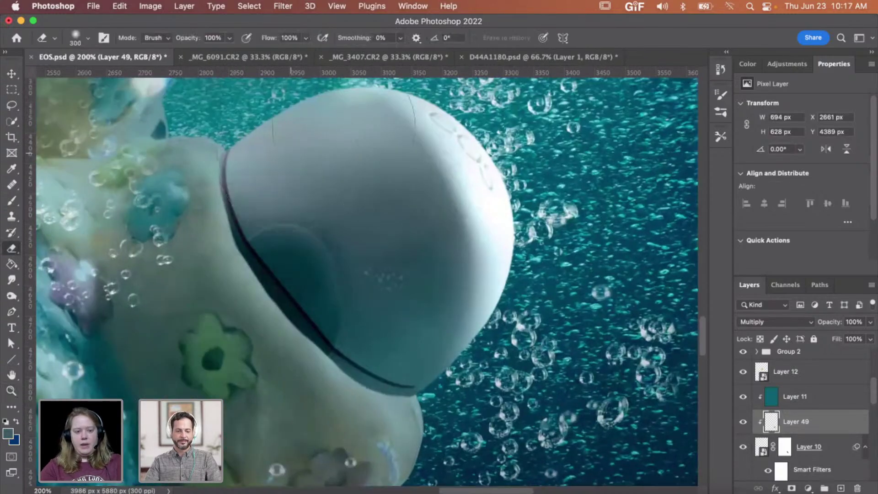
key("alt")
left_click(474, 262, "alt")
left_click(476, 258, "alt")
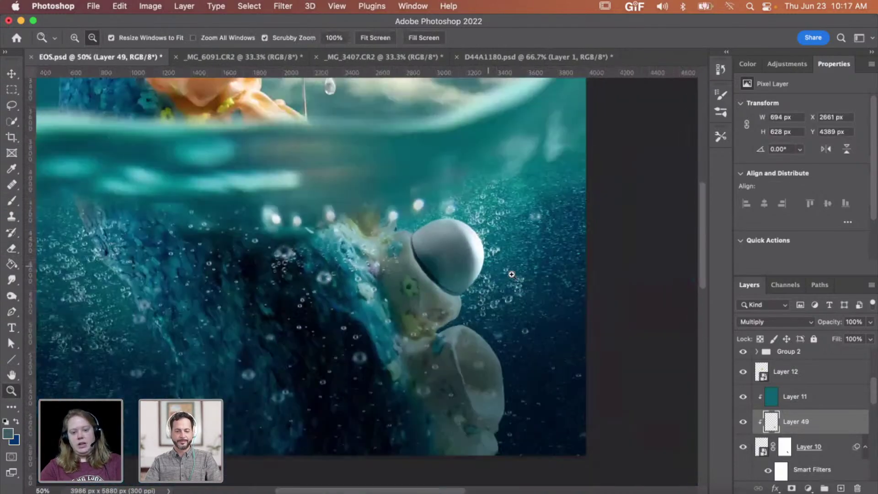
left_click(494, 260)
left_click(494, 260)
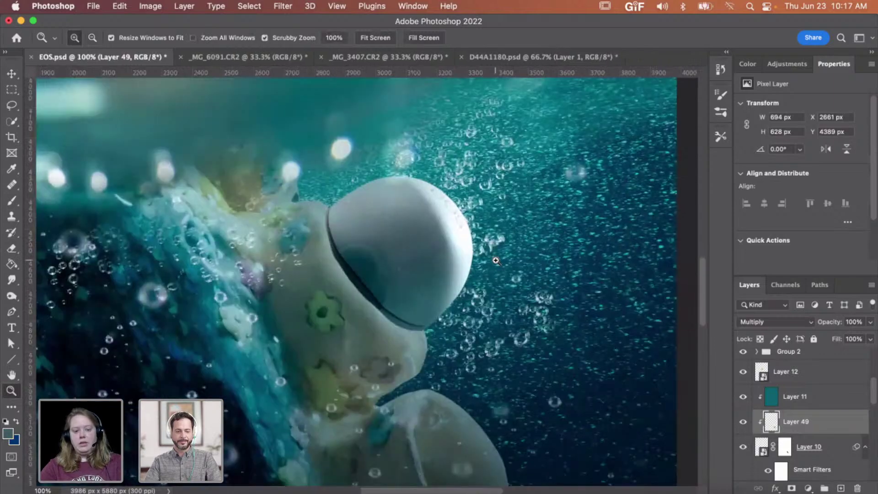
left_click(496, 260)
left_click(831, 456)
left_click(842, 489)
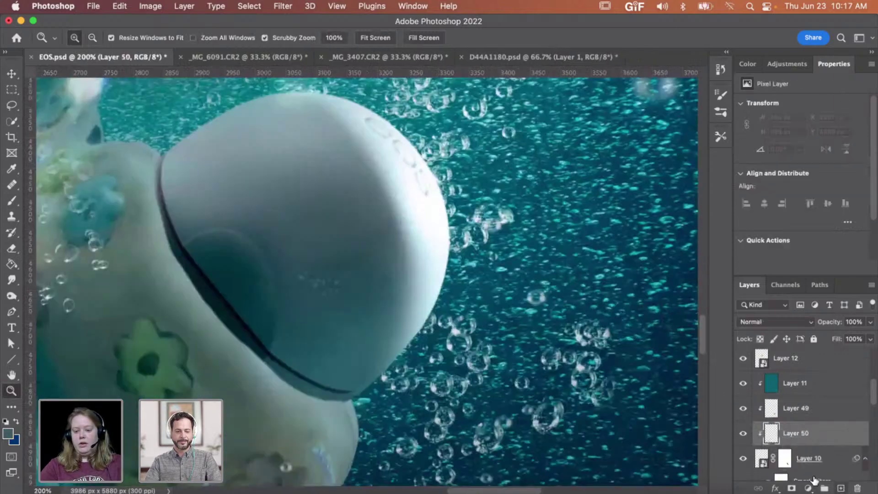
scroll(373, 287, "down", 3)
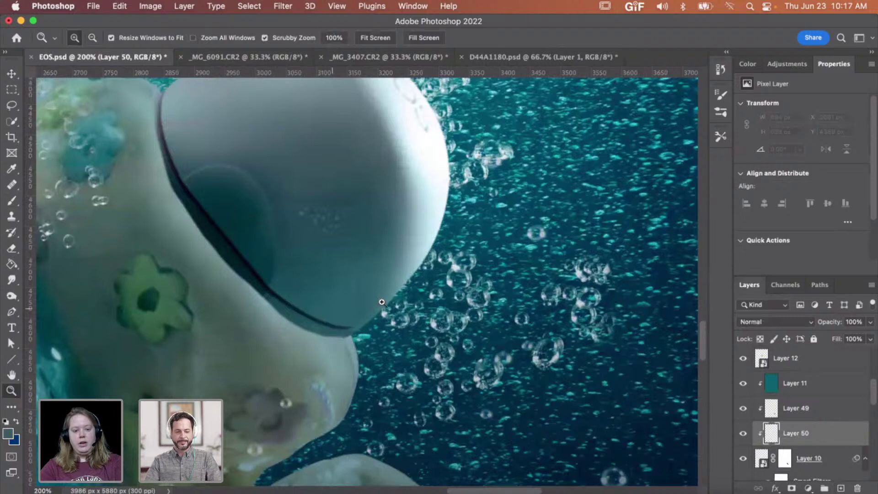
key("b")
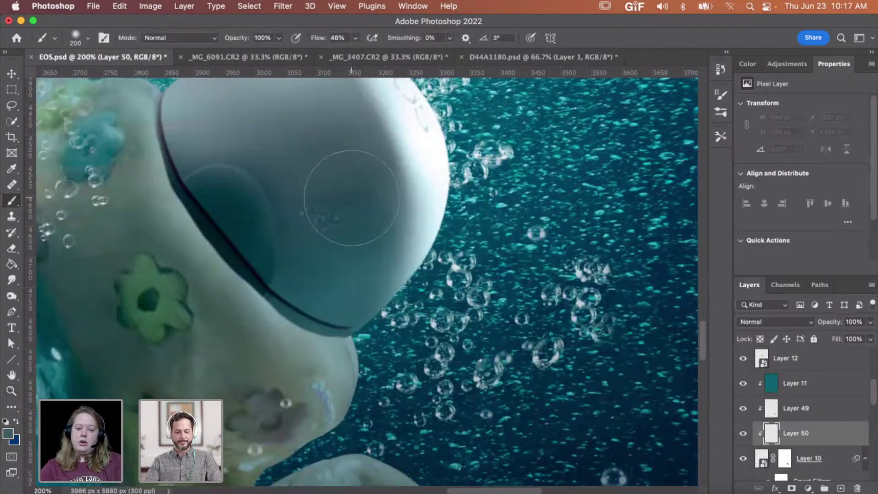
key("BackSpace")
Step: Add a Curves adjustment clipped to Layer 10, lower its white output and pull input 150 down to output 98
left_click(796, 67)
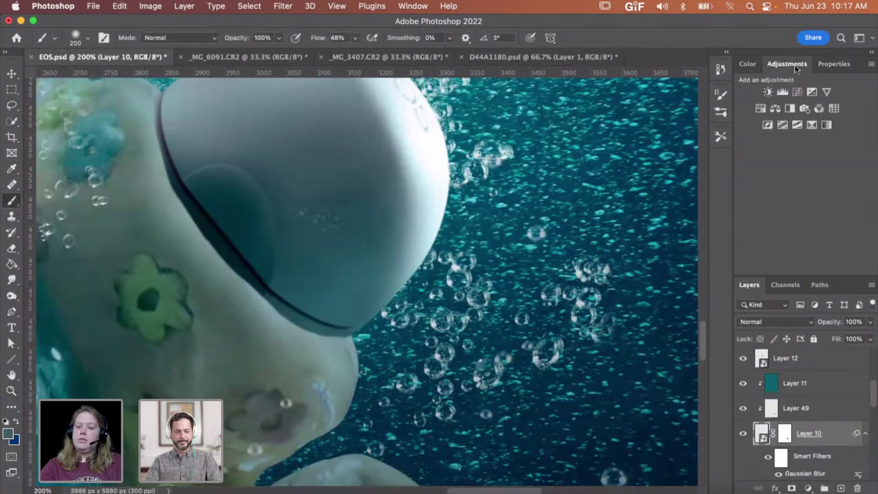
left_click(797, 92)
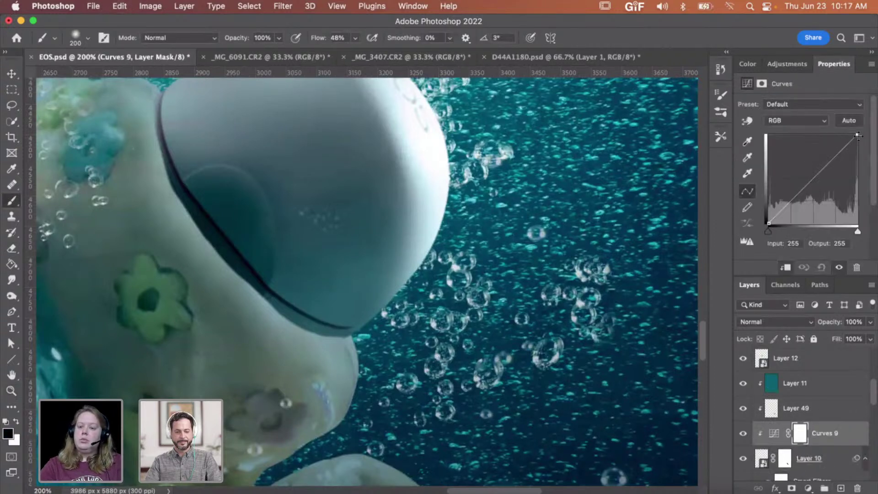
left_click_drag(860, 143, 860, 157)
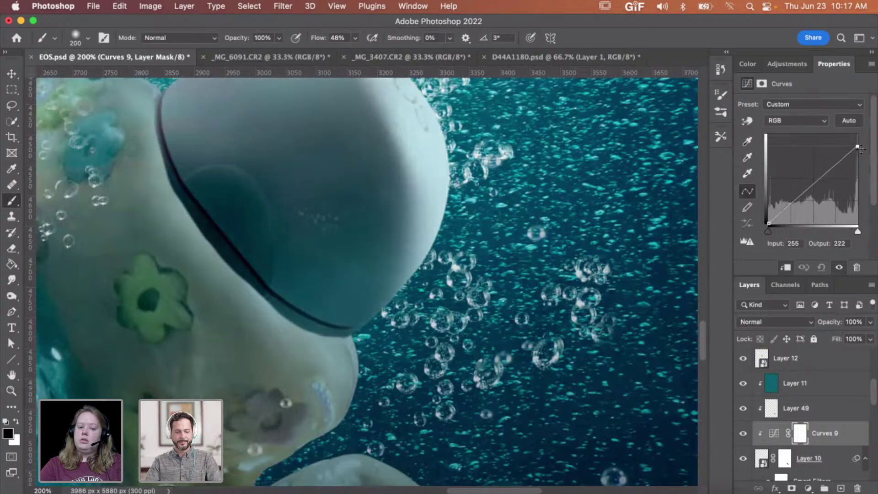
left_click_drag(818, 183, 821, 189)
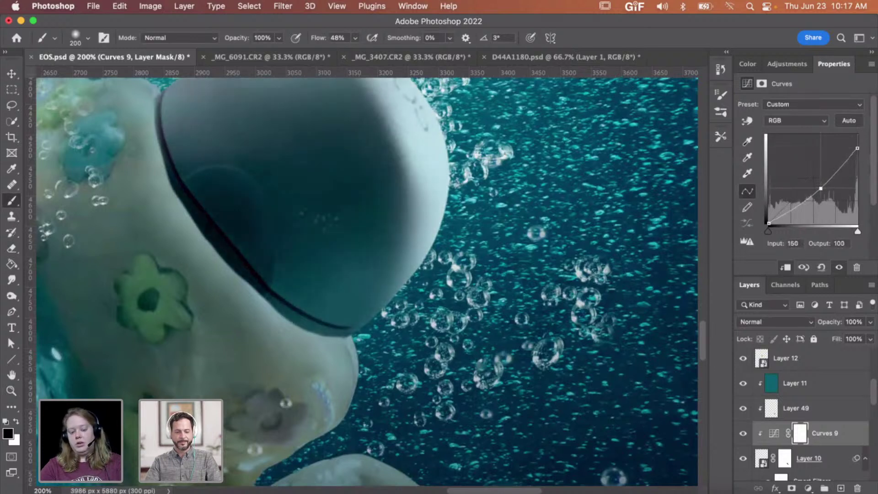
Step: Fill the Curves mask with black and paint white with a soft 300 px brush over the silver sphere's lower end
key("g")
left_click(328, 267)
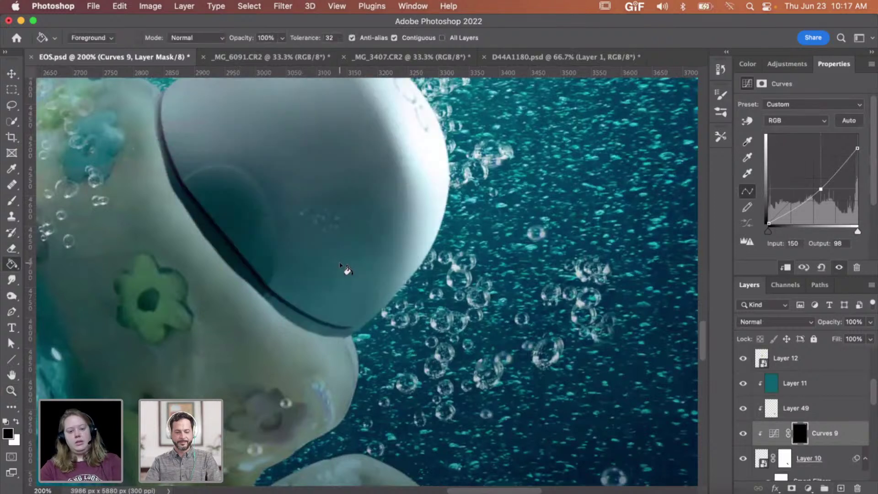
key("b")
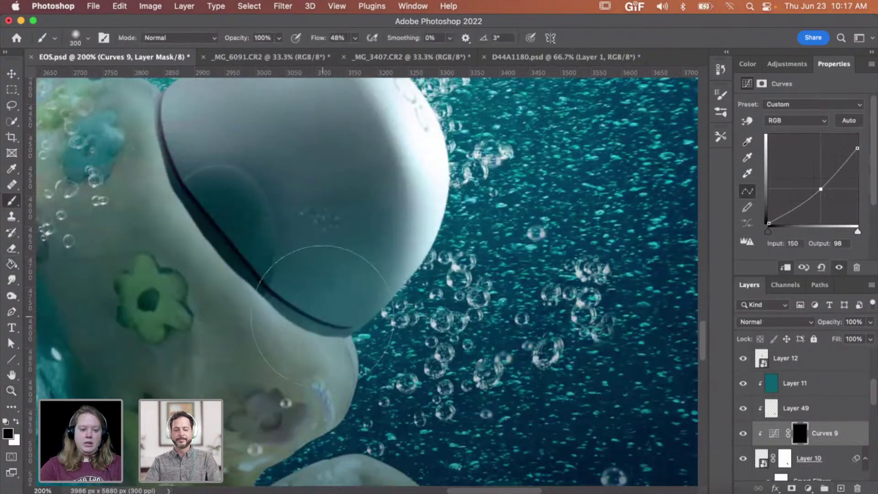
key("x")
key("bracketright")
key("bracketright")
mouse_move(334, 322)
left_mouse_down()
mouse_move(323, 265)
mouse_move(343, 259)
mouse_move(363, 274)
mouse_move(377, 308)
mouse_move(313, 280)
mouse_move(323, 294)
left_mouse_up()
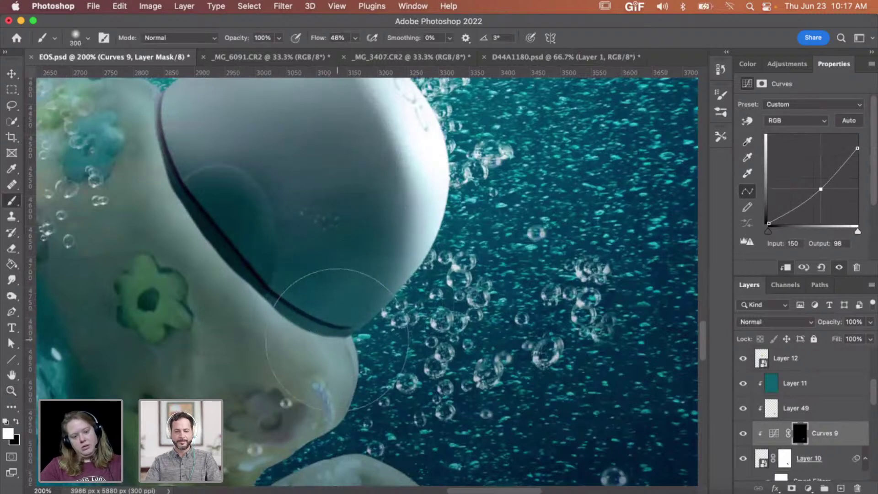
Step: Group the silver sphere's Layer 10 with its clipped Curves 9, Layer 49 and Layer 11
key("z")
left_click(385, 292, "alt")
left_click(385, 292, "alt")
left_click(375, 289, "alt")
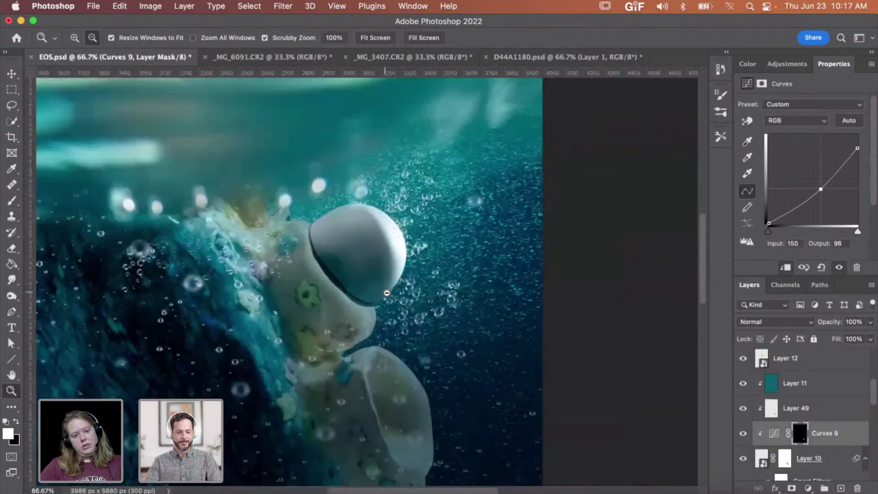
left_click(363, 283, "alt")
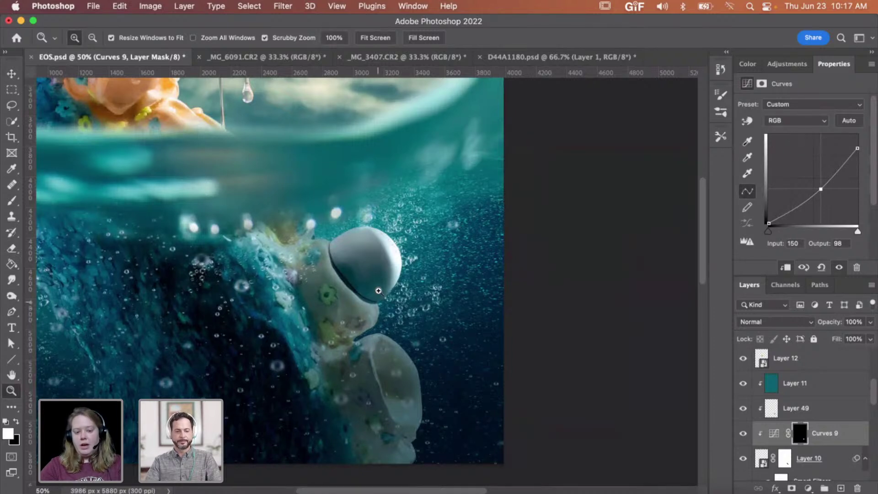
left_click_drag(373, 334, 404, 338)
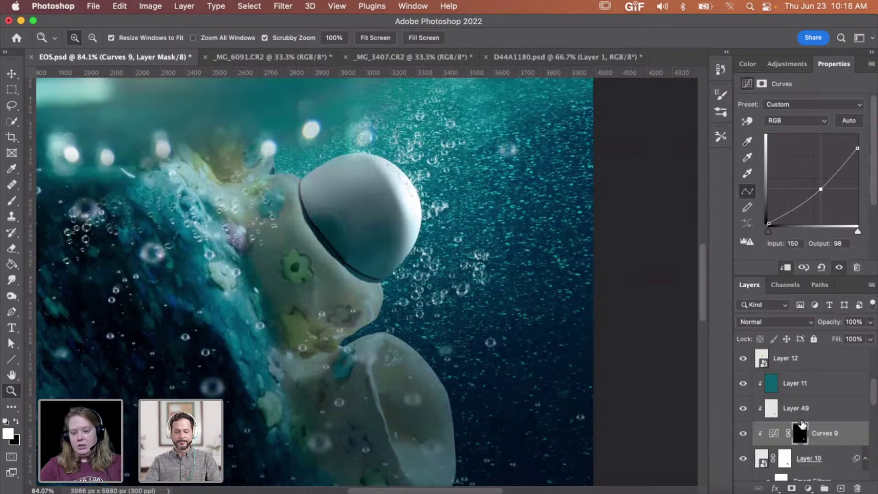
scroll(801, 425, "down", 1)
left_click(809, 383)
scroll(806, 411, "down", 3)
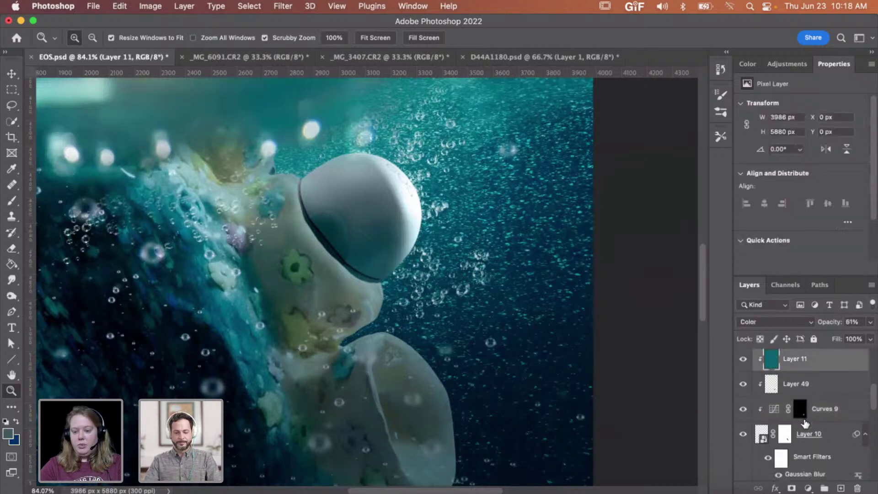
key("super+g")
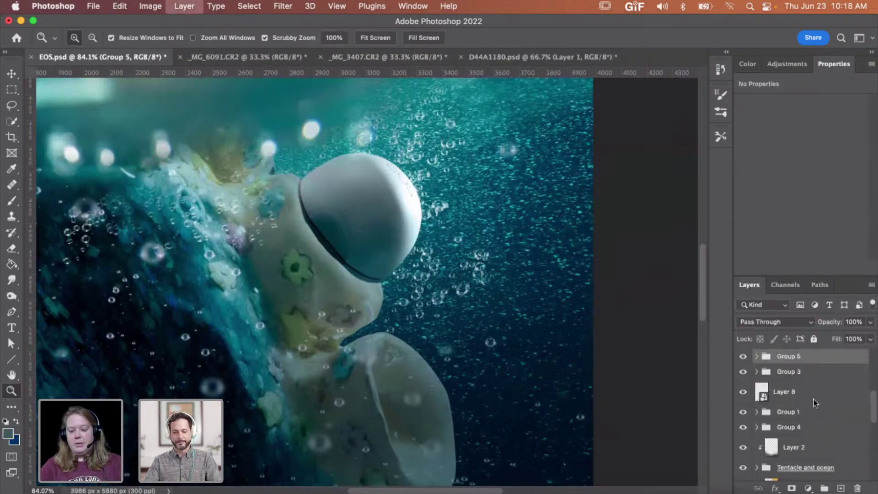
Step: Add an empty layer inside Group 5 and move it directly beneath Layer 10
left_click(757, 381)
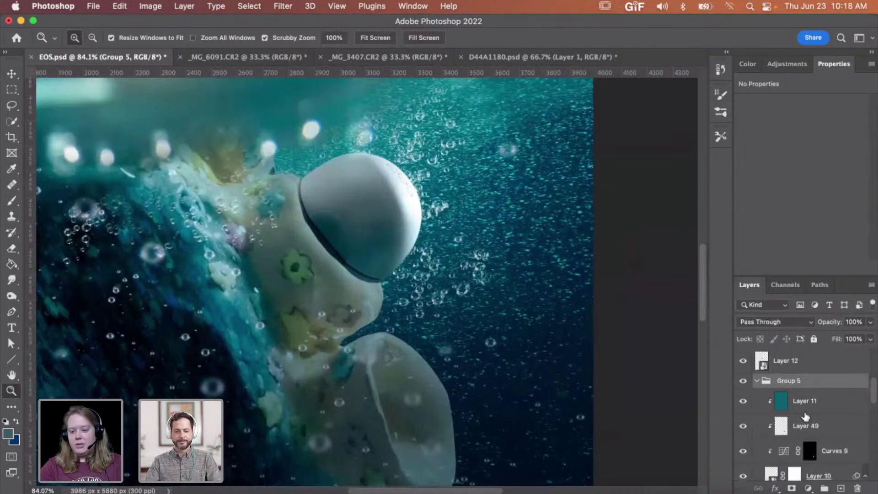
scroll(806, 416, "down", 5)
left_click(819, 420)
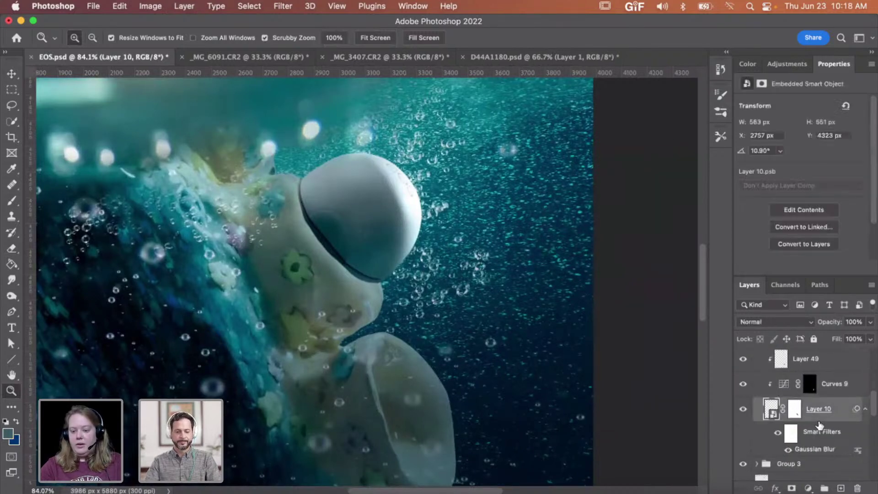
left_click(830, 389)
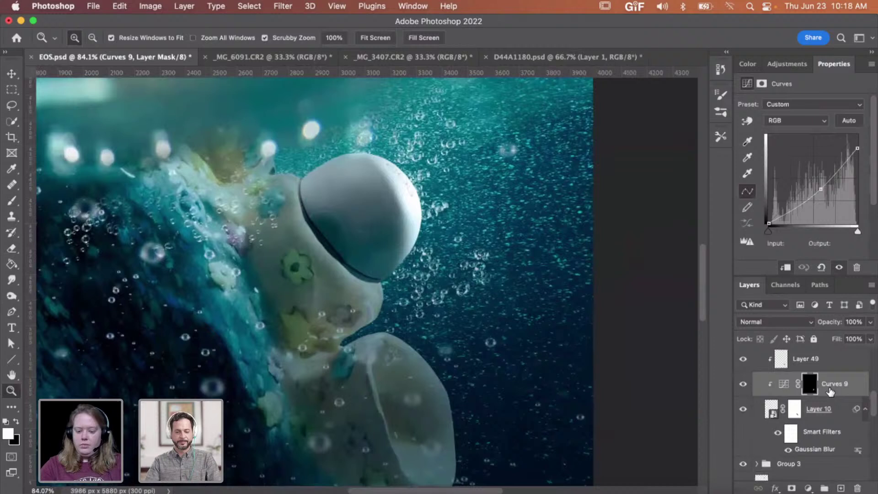
left_click(841, 489)
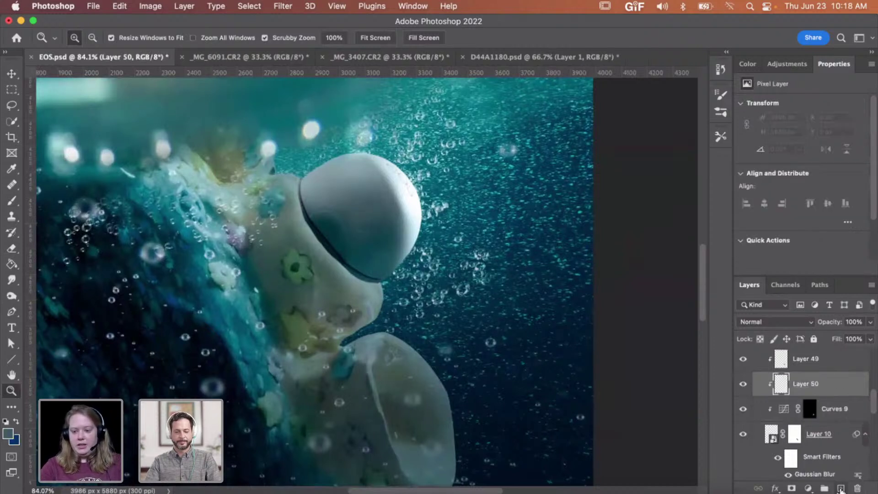
key("super+bracketleft")
key("super+bracketleft")
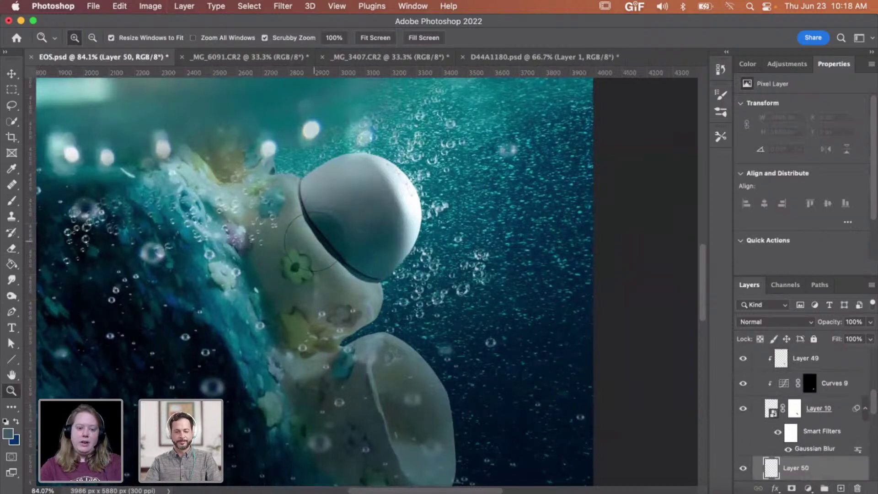
Step: Sample the dark seam color and brush a soft 200 px shadow onto the tentacle along the white dome's lower edge
key("b")
key("z")
left_click(339, 229)
left_click(339, 229)
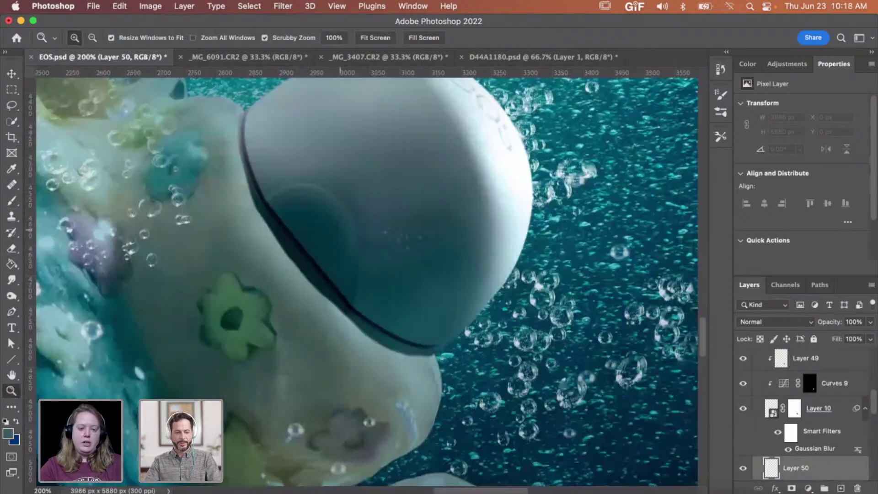
key("b")
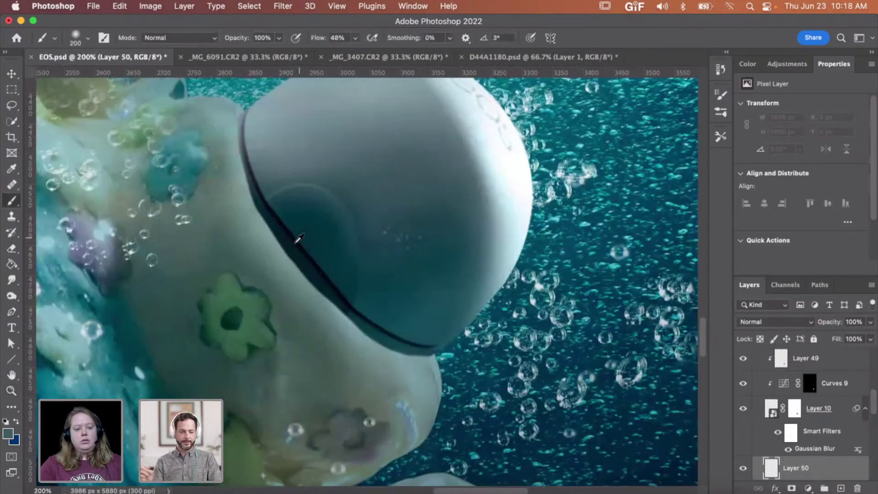
left_click(297, 242, "alt")
left_click(287, 232)
left_click(270, 216)
left_click(261, 184)
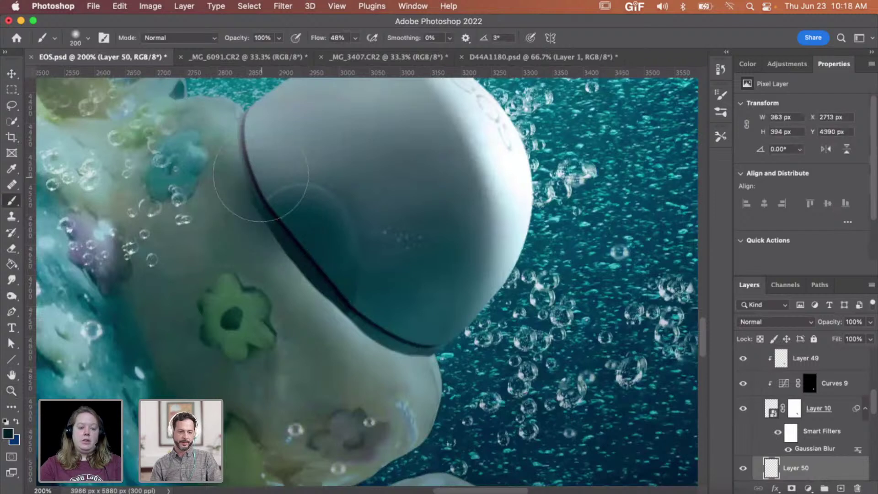
left_click(260, 175)
left_click(293, 247)
left_click(312, 269)
left_click(340, 299)
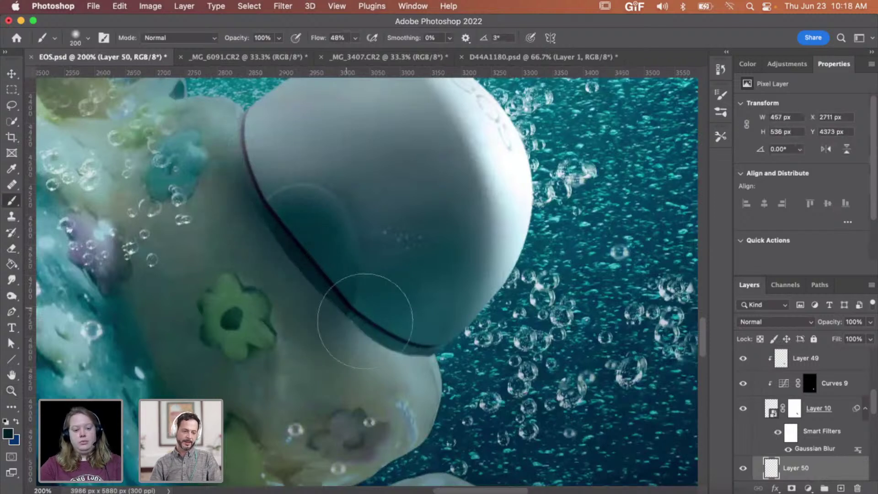
left_click(375, 327)
left_click(392, 323)
left_click(398, 328)
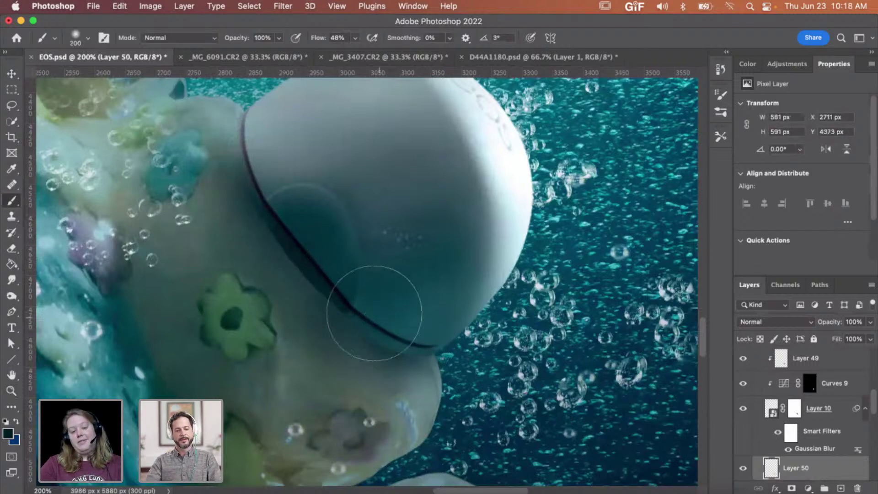
Step: Enlarge the brush to 400 px and paint a wider, softer shadow over the tentacle beneath the dome
key("bracketright")
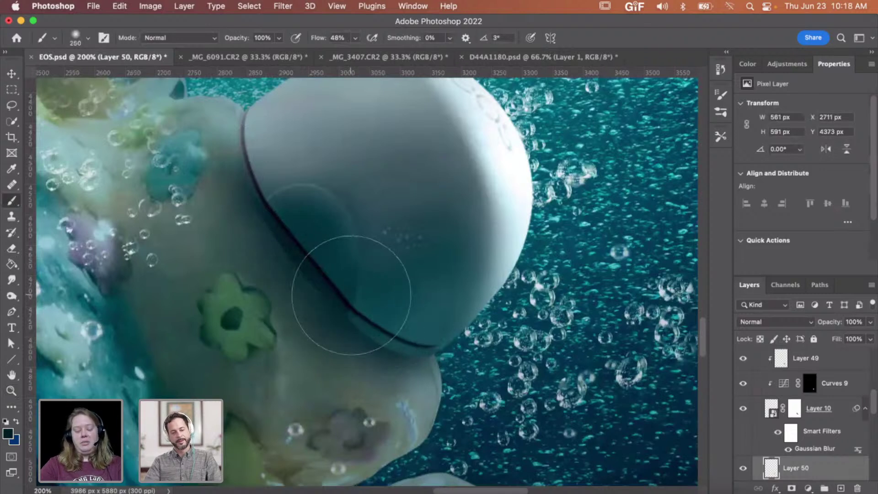
key("bracketright")
key("bracketright")
key("bracketright")
left_click(290, 255)
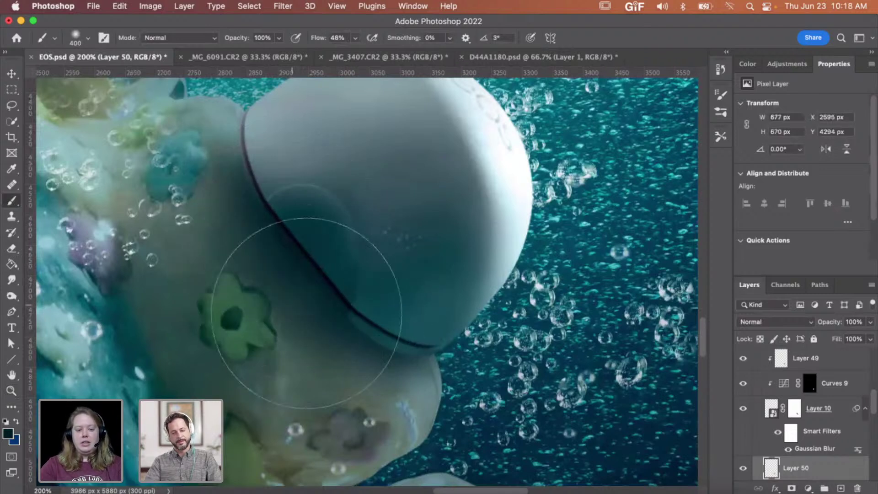
left_click(363, 311)
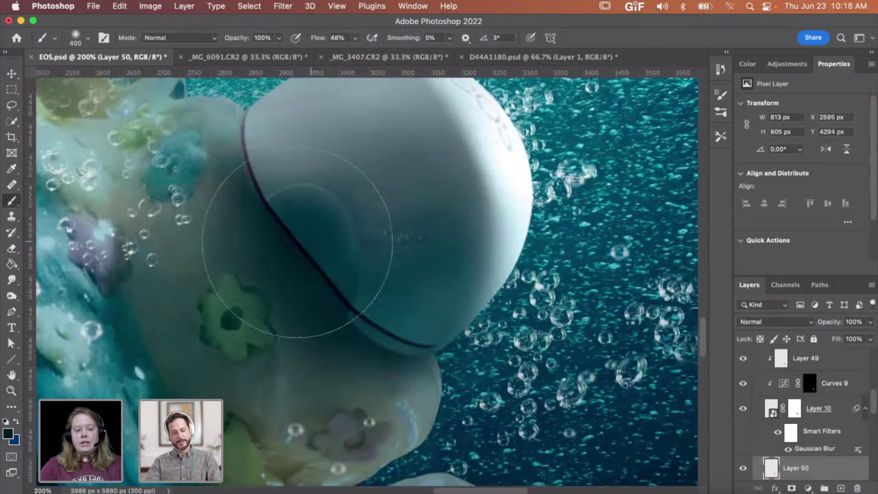
left_click_drag(258, 276, 318, 192)
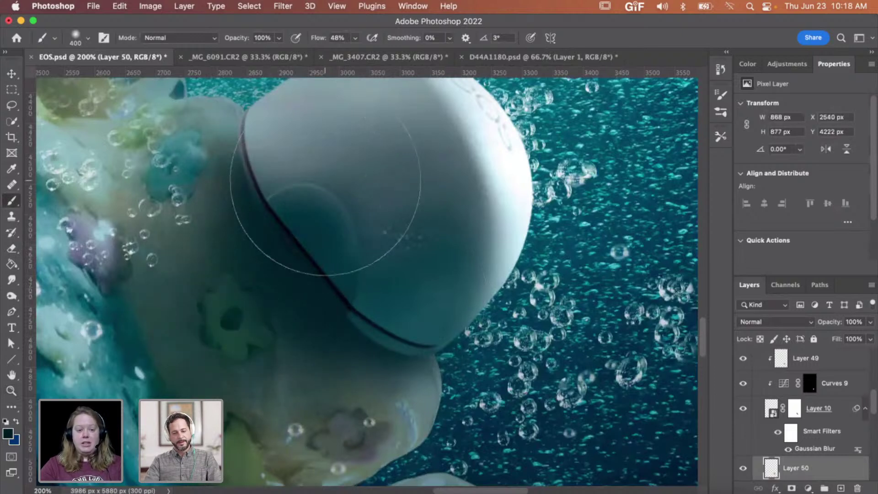
Step: Add a layer mask to the shadow layer and mask out spill around the dome's upper edge with a 35 px black brush
left_click(791, 488)
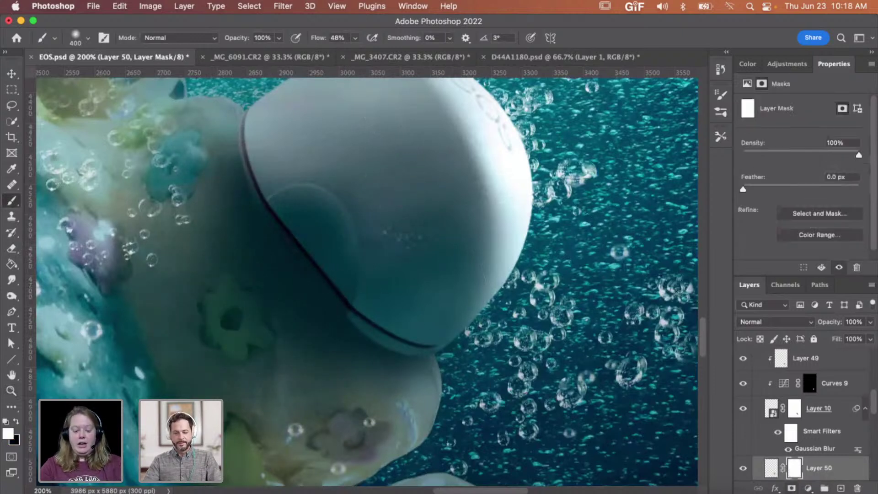
key("bracketleft")
key("bracketleft")
key("bracketleft")
key("bracketleft")
key("bracketleft")
key("bracketleft")
key("bracketleft")
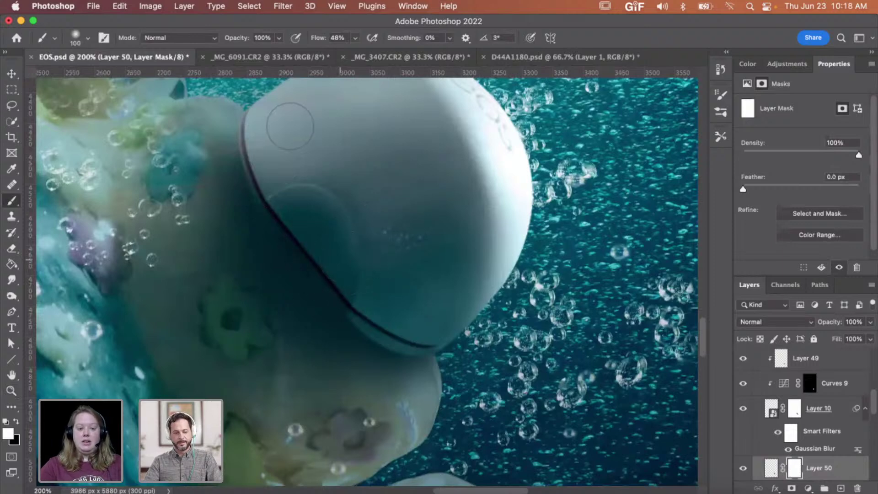
scroll(228, 109, "up", 2)
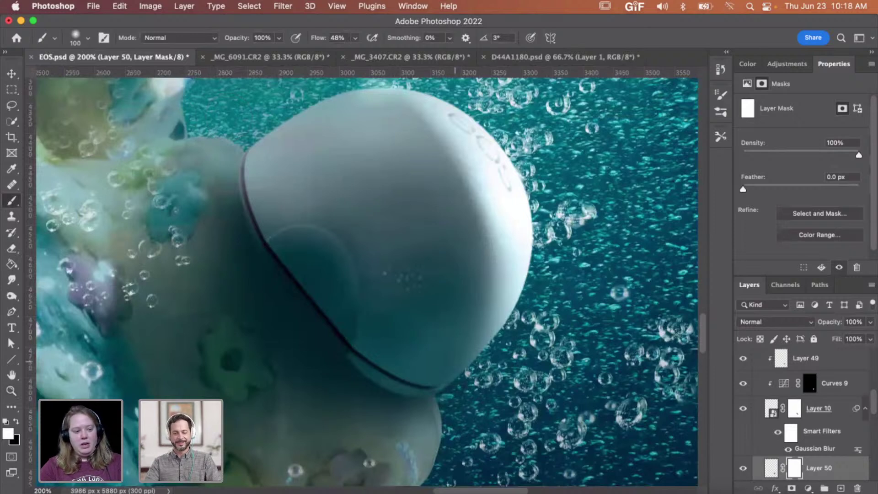
scroll(364, 279, "down", 1)
scroll(363, 279, "right", 1)
key("x")
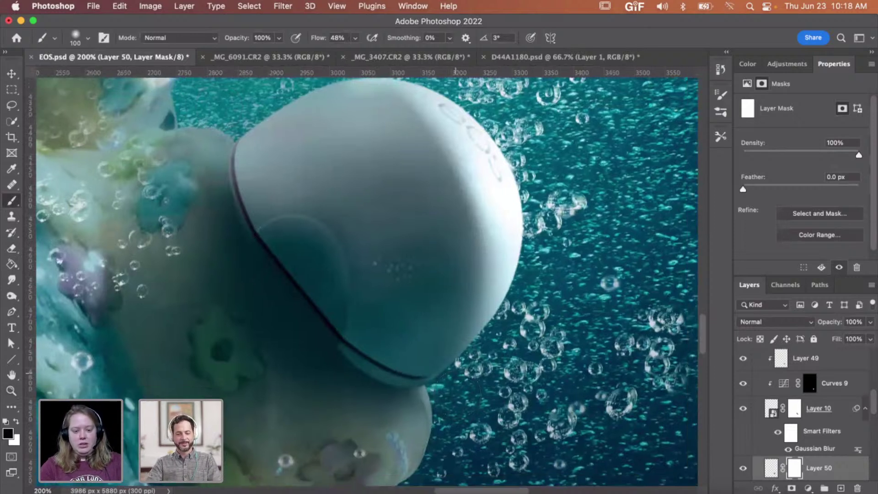
key("x")
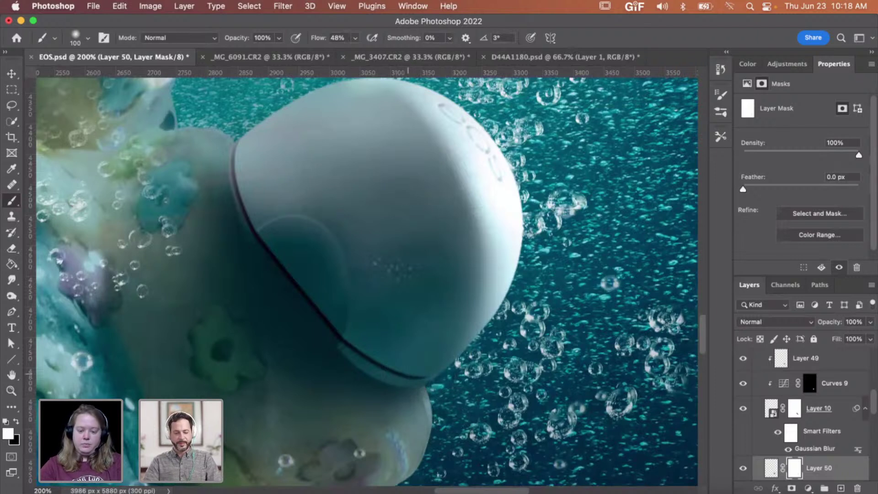
key("x")
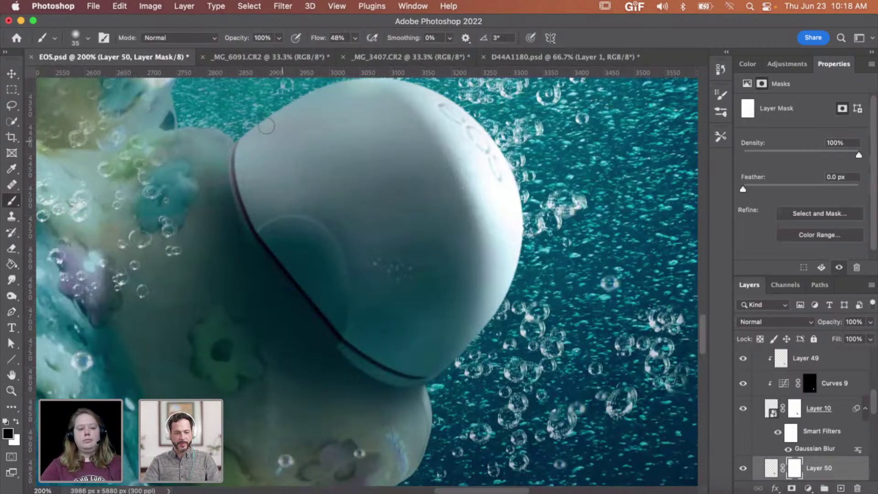
mouse_move(267, 126)
left_mouse_down()
mouse_move(240, 122)
mouse_move(217, 133)
mouse_move(247, 127)
left_mouse_up()
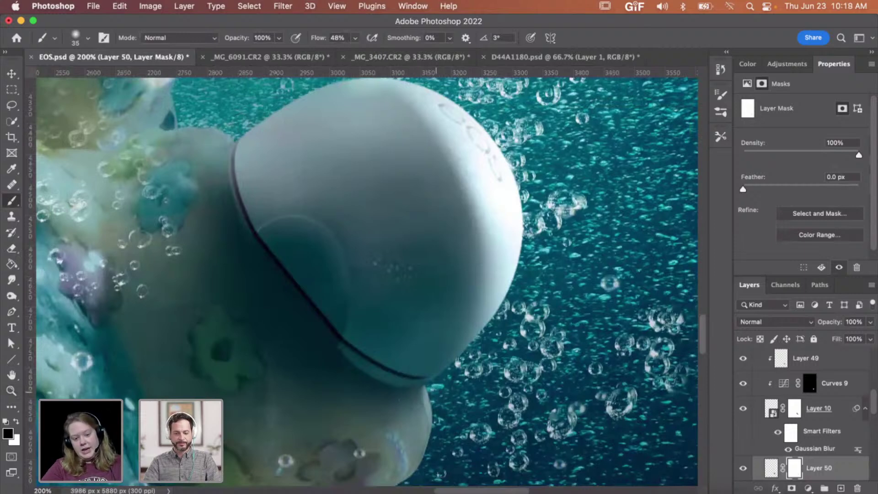
Step: Examine the shadow where the dome's lower tip meets the tentacle, both close up and within the wider scene
key("z")
left_click(434, 405)
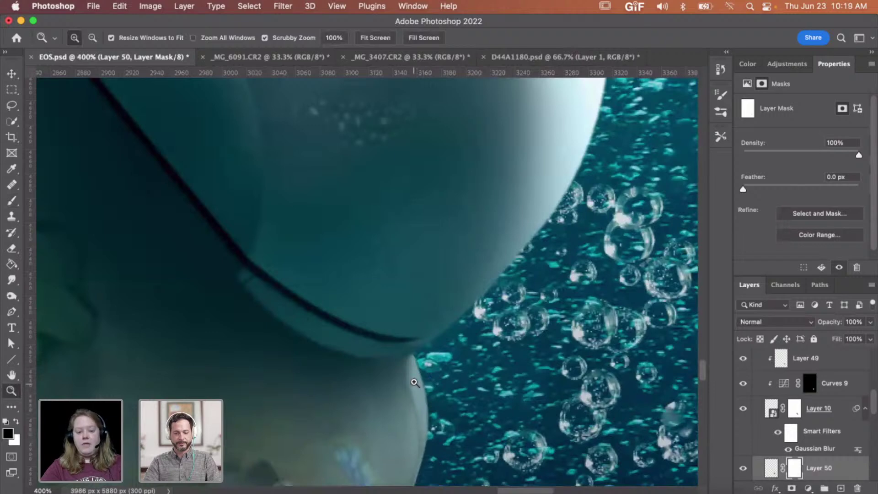
key("super+minus")
key("super+minus")
key("super+minus")
key("super+minus")
key("super+minus")
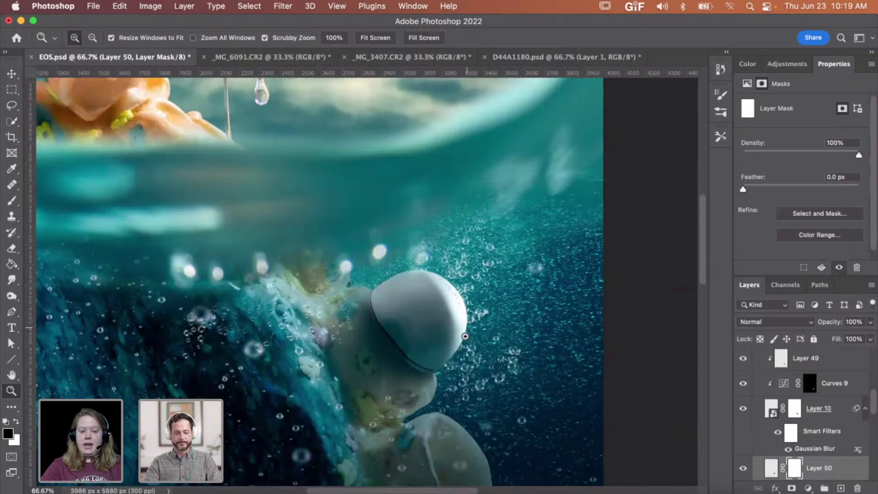
left_click(443, 386)
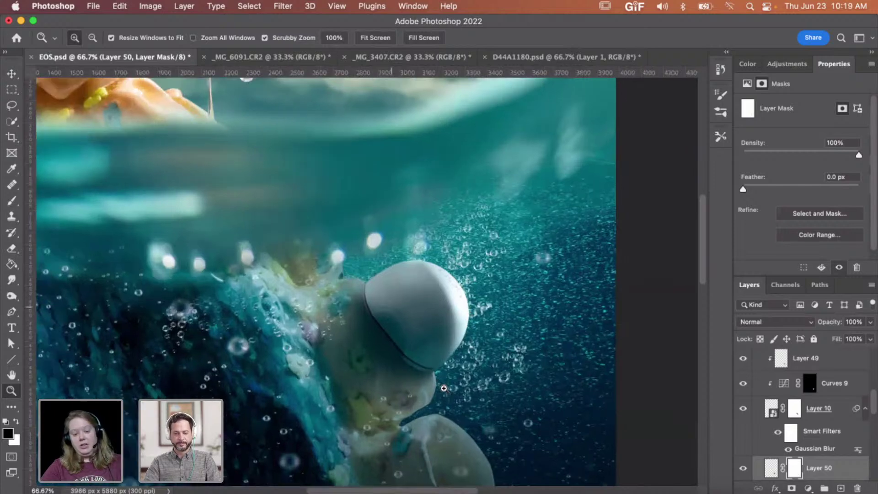
left_click(428, 360)
left_click(412, 334)
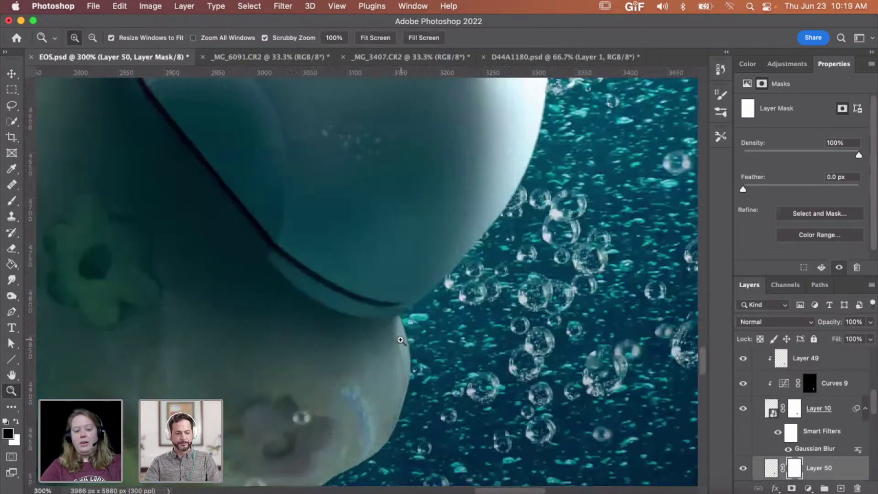
Step: Fade the shadow on the upper tentacle beside the dome by painting black on the mask with 50 to 90 px brushes
scroll(398, 336, "up", 5)
scroll(398, 336, "left", 3)
scroll(335, 246, "up", 1)
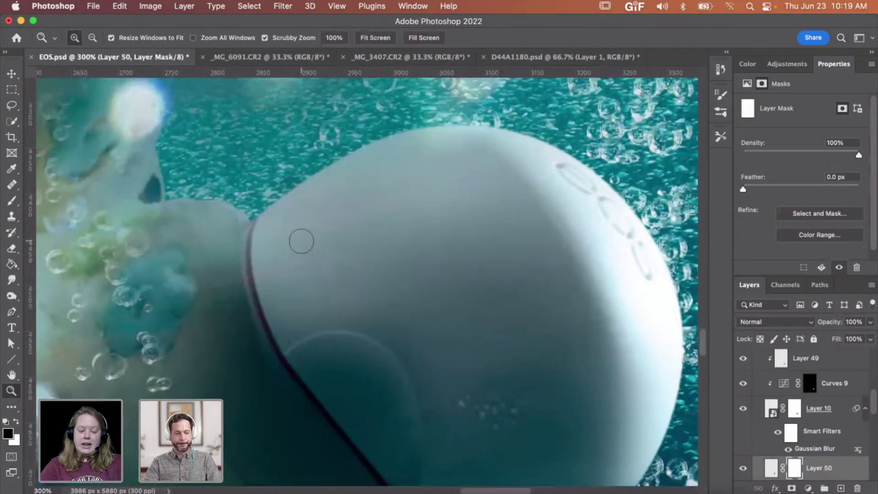
key("b")
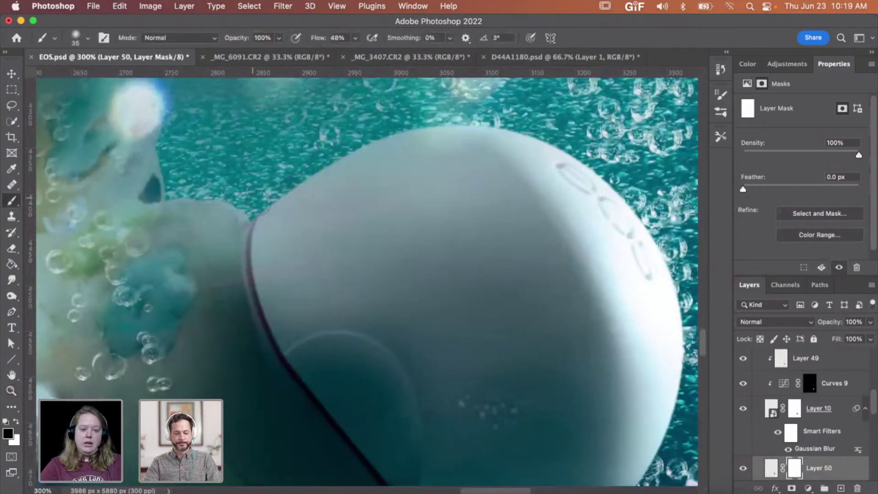
key("]")
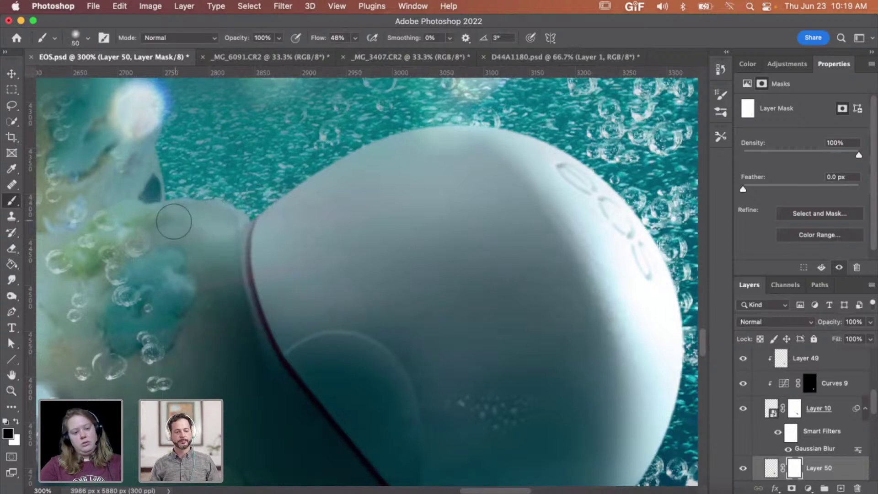
key("]")
key("]")
key("]")
mouse_move(156, 228)
left_mouse_down()
mouse_move(128, 255)
mouse_move(167, 232)
mouse_move(153, 255)
left_mouse_up()
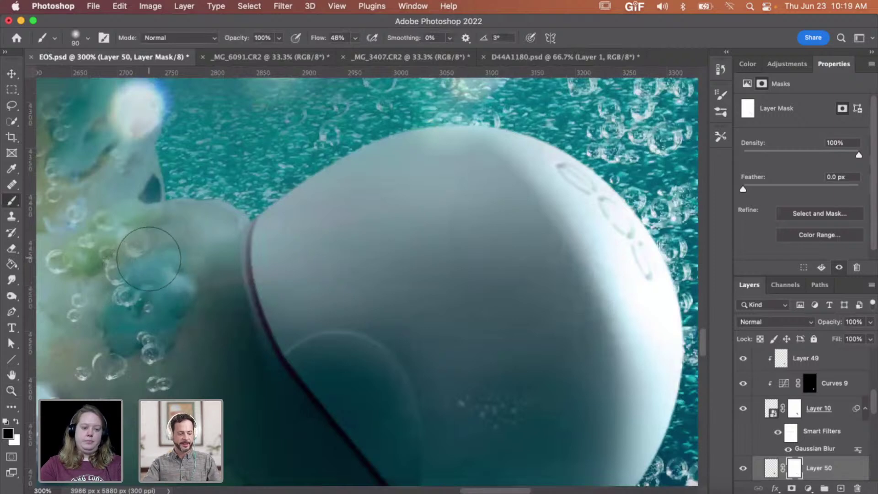
Step: Check how the dome's shadow blends with the tentacle and the overall underwater composite
key("z")
left_click(334, 263, "alt")
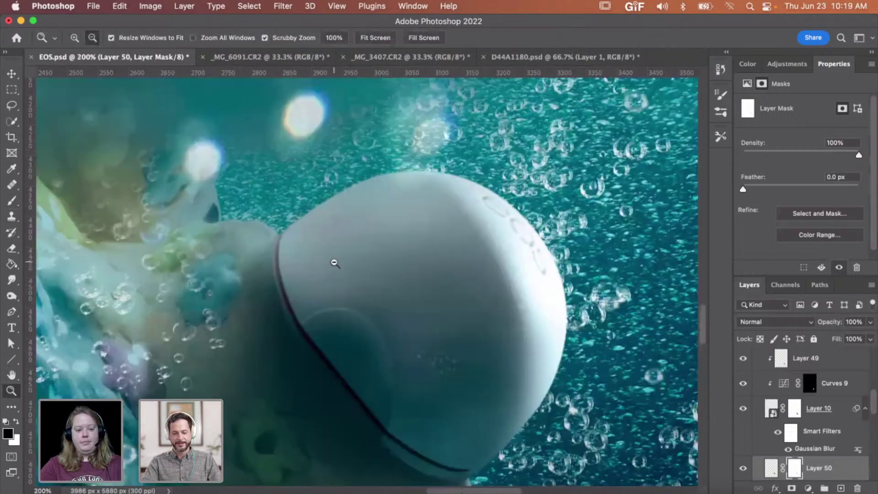
left_click(335, 263, "alt")
left_click(334, 263, "alt")
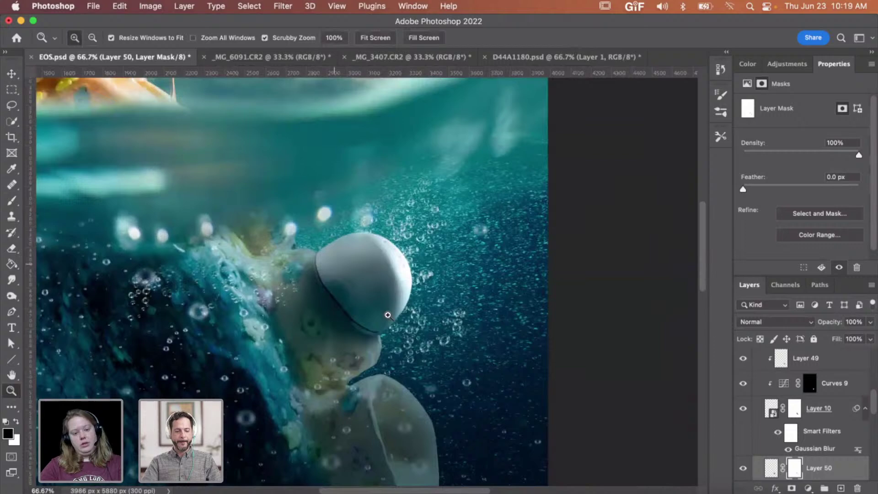
left_click(378, 350)
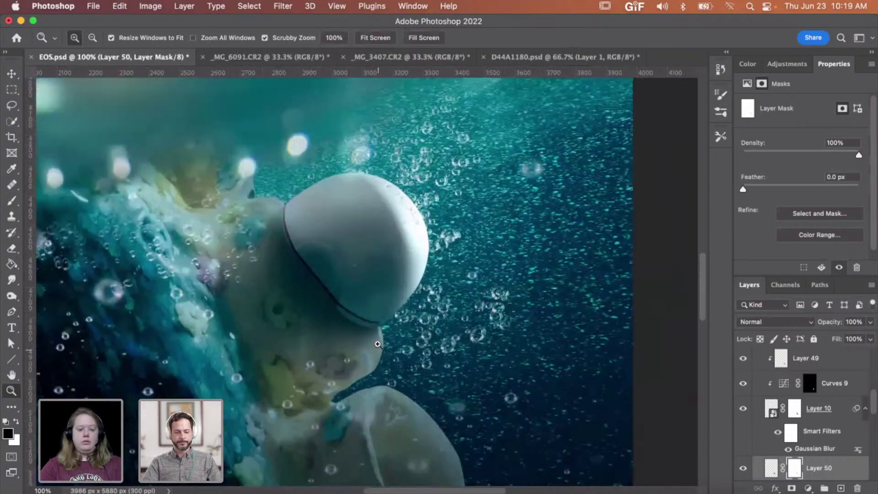
left_click(340, 307)
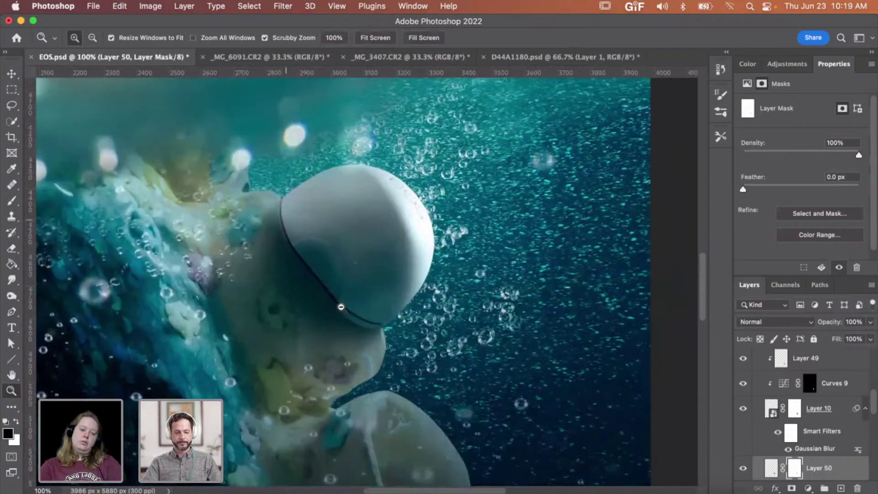
left_click(341, 306, "alt")
left_click(341, 306, "alt")
left_click(343, 302, "alt")
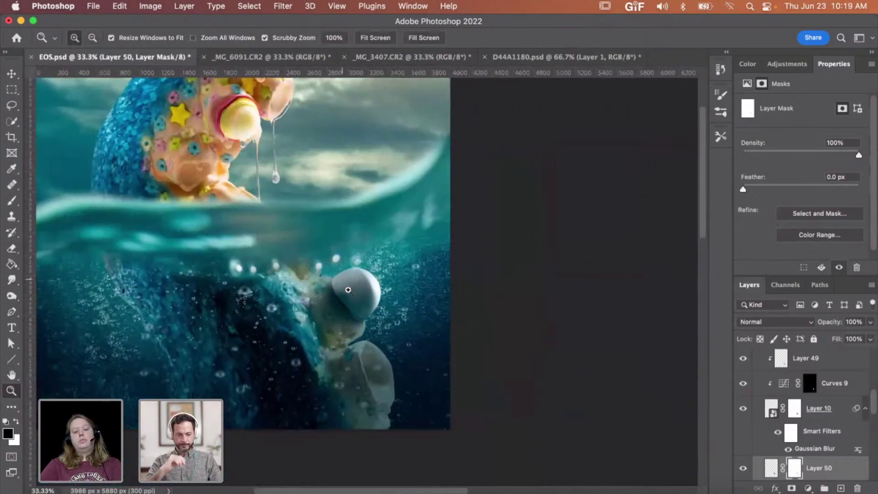
Step: Lower the opacity of the dome's shadow layer, Layer 50, to 92% and check it in the wider scene
left_click(348, 290)
left_click(870, 322)
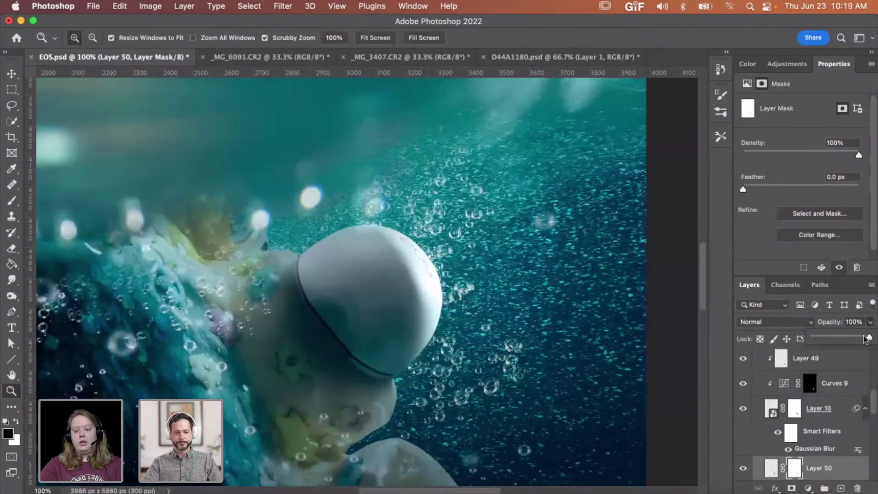
left_click_drag(867, 339, 864, 338)
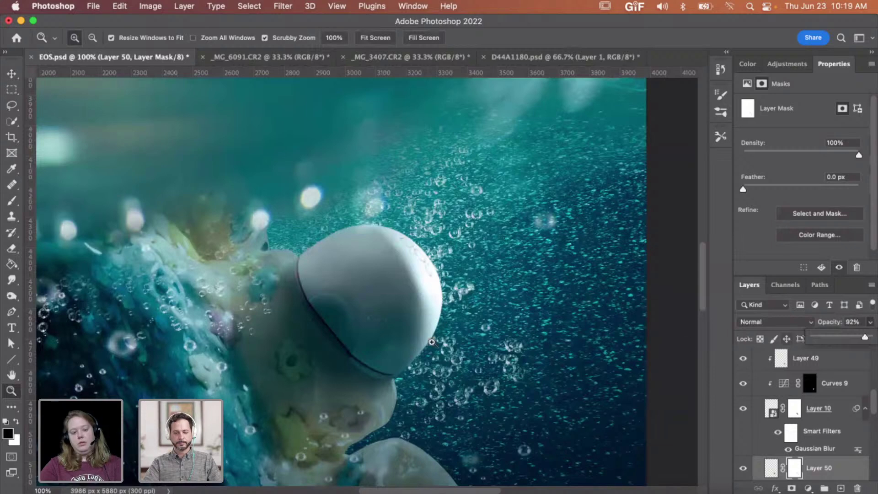
left_click(397, 338)
left_click(397, 339, "alt")
left_click(397, 338, "alt")
left_click(397, 338, "alt")
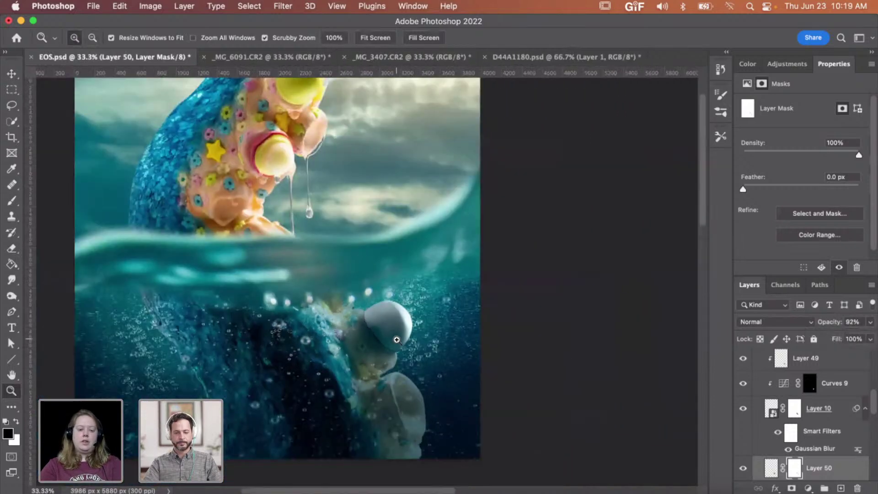
Step: Paint black on the shadow layer's mask with a 50 px brush to lighten a rim along the dome's lower seam
left_click(393, 341)
left_click(394, 341)
left_click(393, 342)
left_click(393, 342)
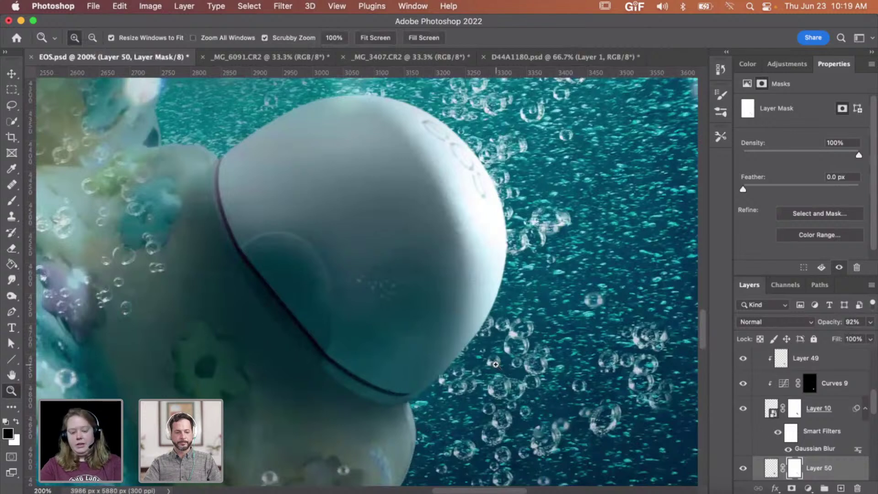
key("b")
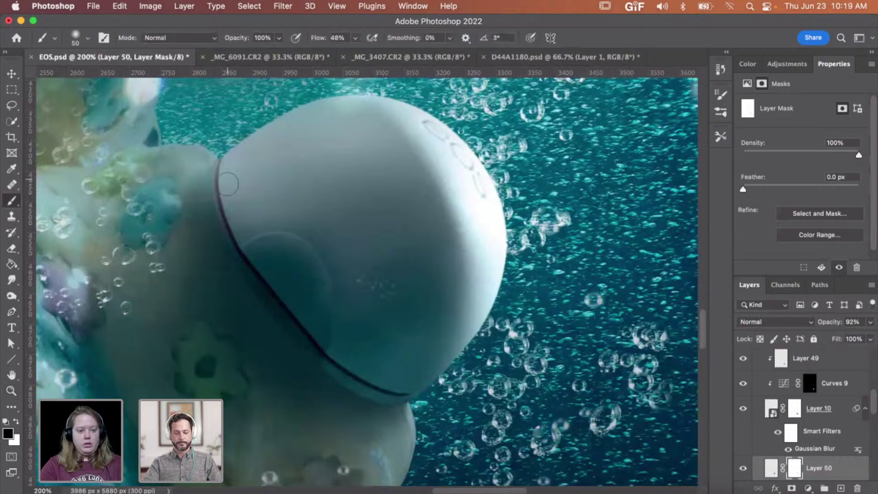
mouse_move(226, 212)
left_mouse_down()
mouse_move(231, 256)
mouse_move(251, 295)
mouse_move(281, 314)
mouse_move(278, 322)
mouse_move(303, 355)
mouse_move(323, 373)
mouse_move(415, 400)
left_mouse_up()
left_click_drag(346, 379, 391, 392)
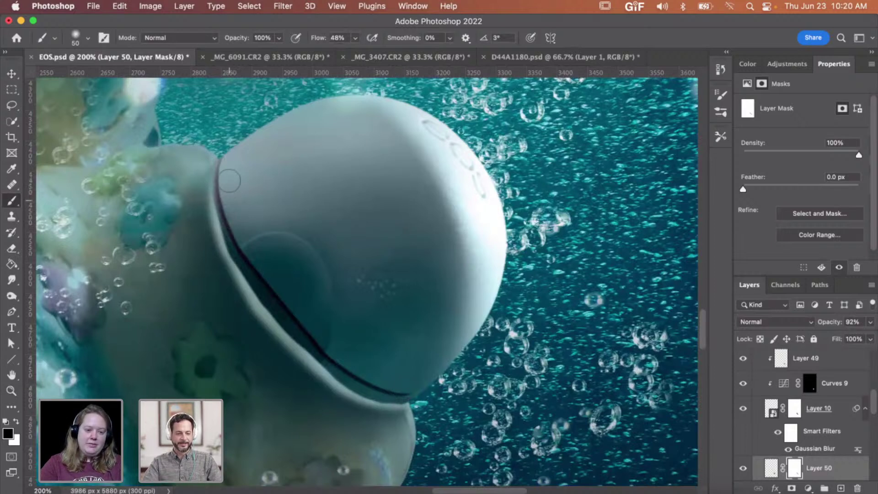
left_click_drag(232, 257, 255, 286)
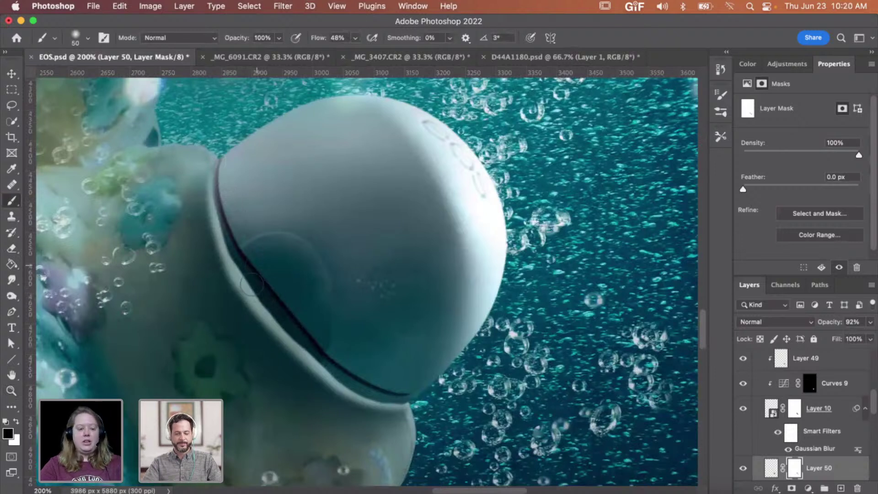
Step: Restore shadow close to the dome's dark seam by painting white on the mask with 50 and 40 px brushes
key("x")
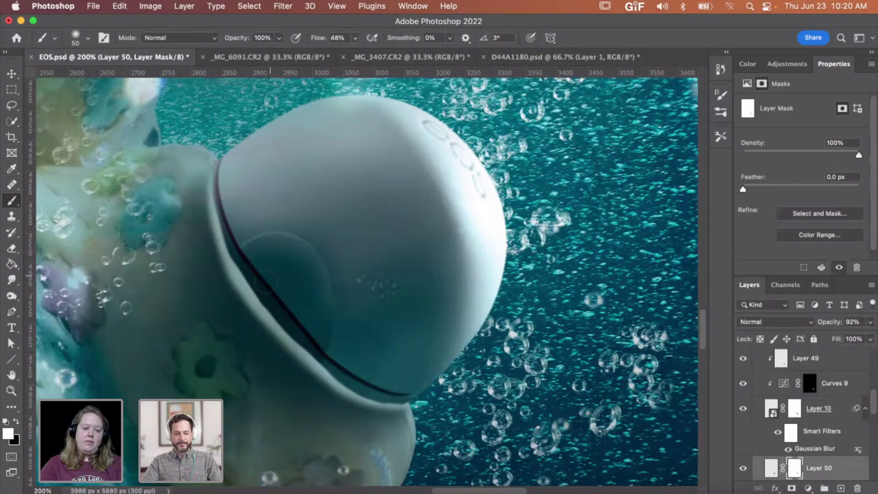
mouse_move(261, 287)
left_mouse_down()
mouse_move(224, 247)
mouse_move(232, 178)
mouse_move(263, 277)
left_mouse_up()
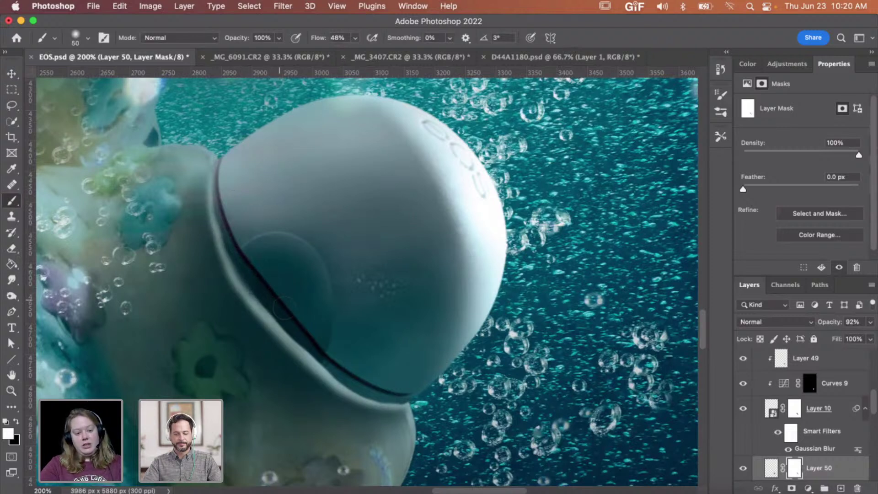
mouse_move(283, 307)
left_mouse_down()
mouse_move(277, 323)
mouse_move(268, 314)
mouse_move(279, 299)
mouse_move(315, 340)
left_mouse_up()
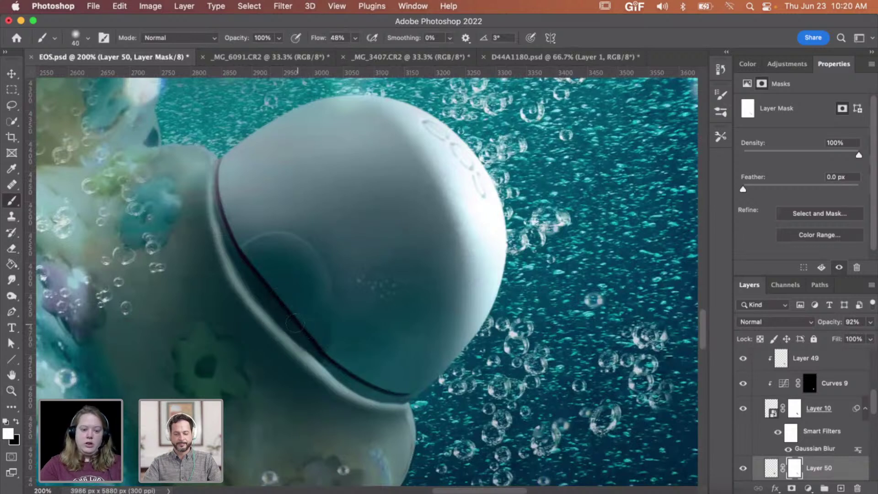
mouse_move(308, 340)
left_mouse_down()
mouse_move(353, 379)
mouse_move(364, 373)
left_mouse_up()
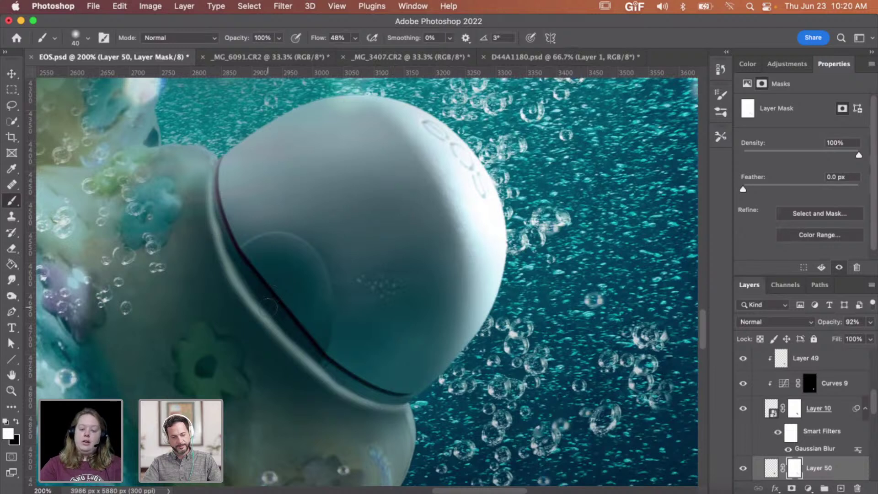
Step: Enlarge the brush to 200 px and paint white on the mask along the whole light rim beneath the dome
key("bracketright")
key("bracketright")
key("bracketright")
key("bracketright")
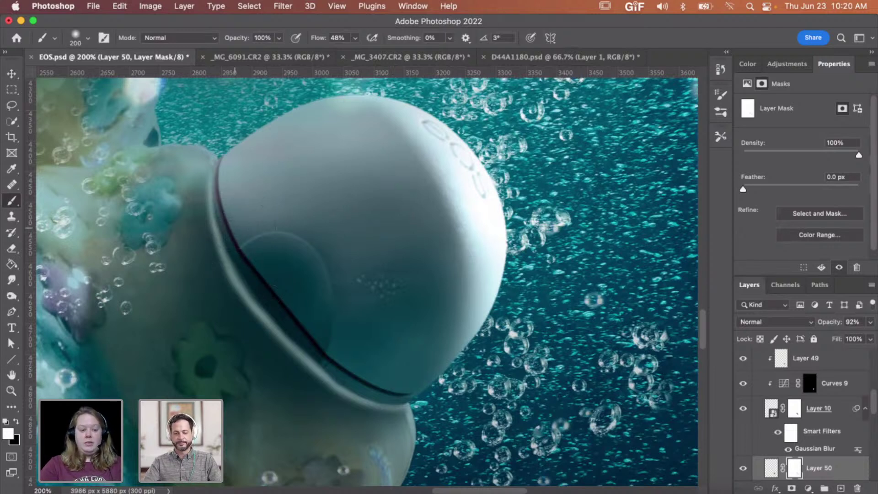
key("bracketright")
key("bracketright")
key("bracketright")
key("bracketright")
key("bracketright")
key("bracketright")
mouse_move(246, 258)
left_mouse_down()
mouse_move(290, 323)
mouse_move(349, 373)
left_mouse_up()
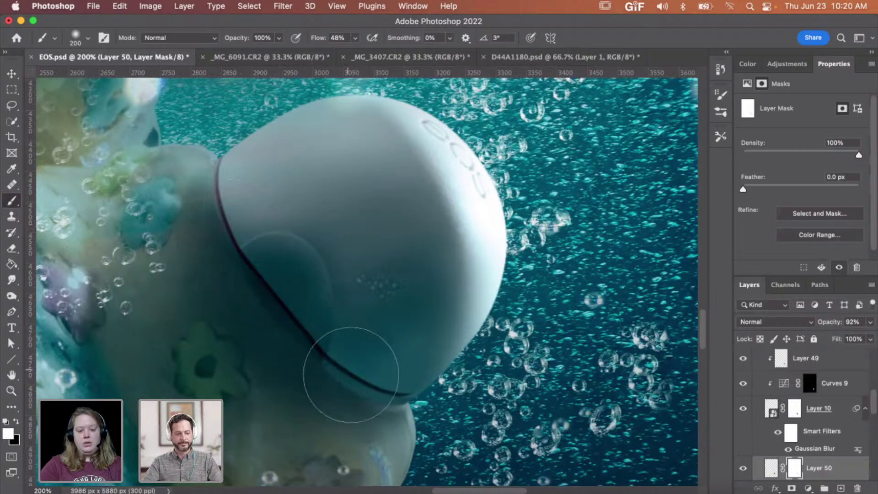
Step: Fade the last mask brush stroke to 79% opacity in Normal mode
key("super+z")
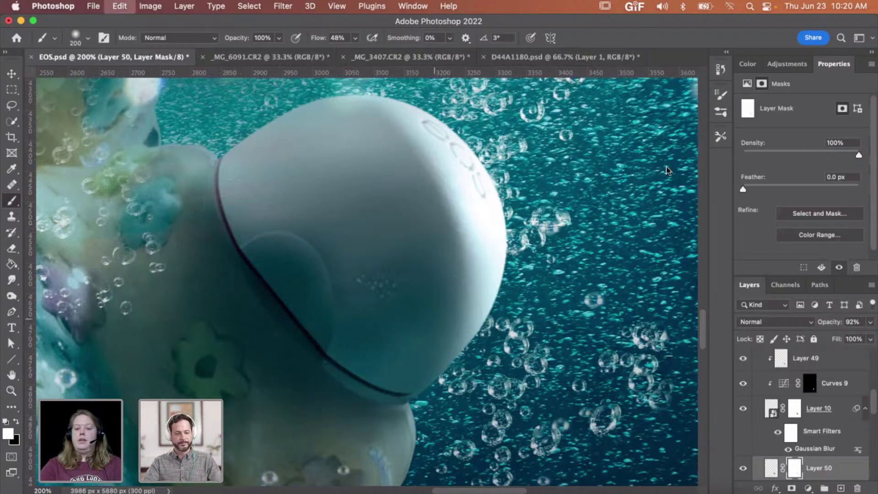
key("super+shift+f")
left_click_drag(735, 137, 733, 137)
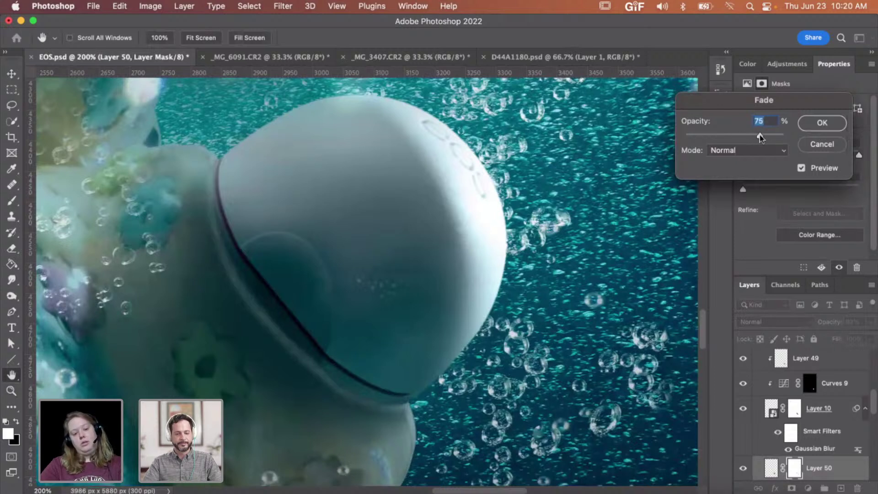
left_click_drag(761, 139, 763, 138)
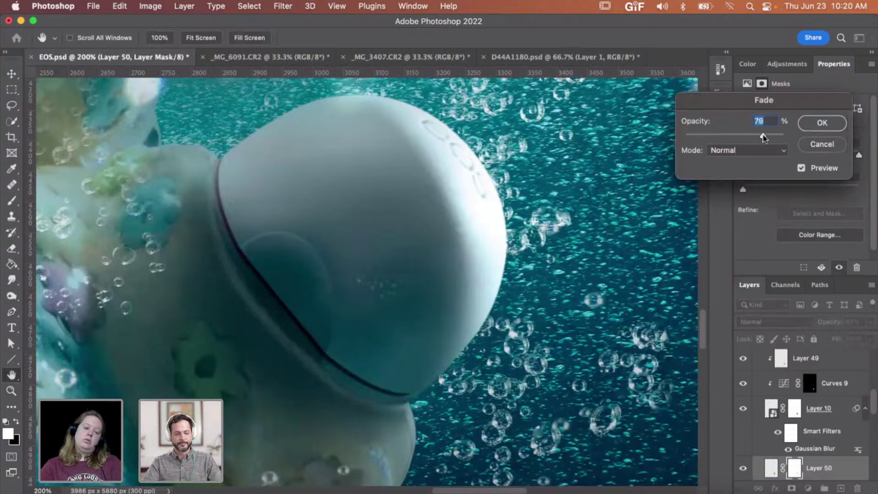
left_click(822, 123)
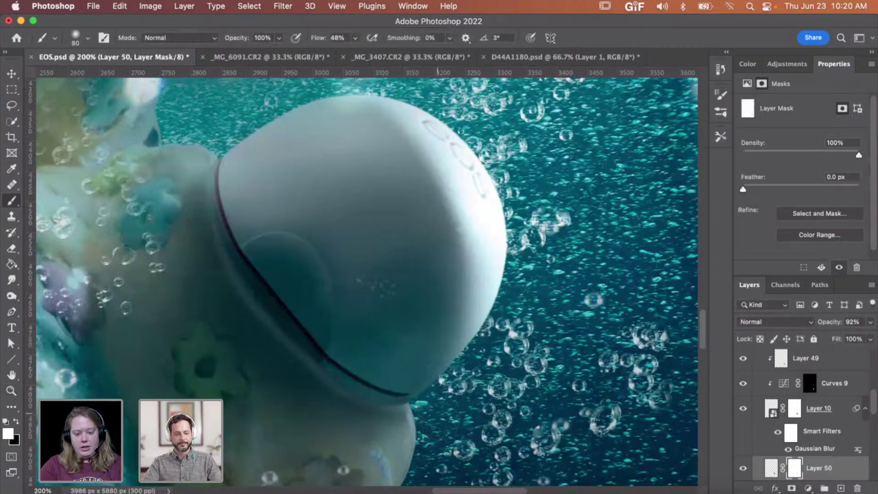
key("x")
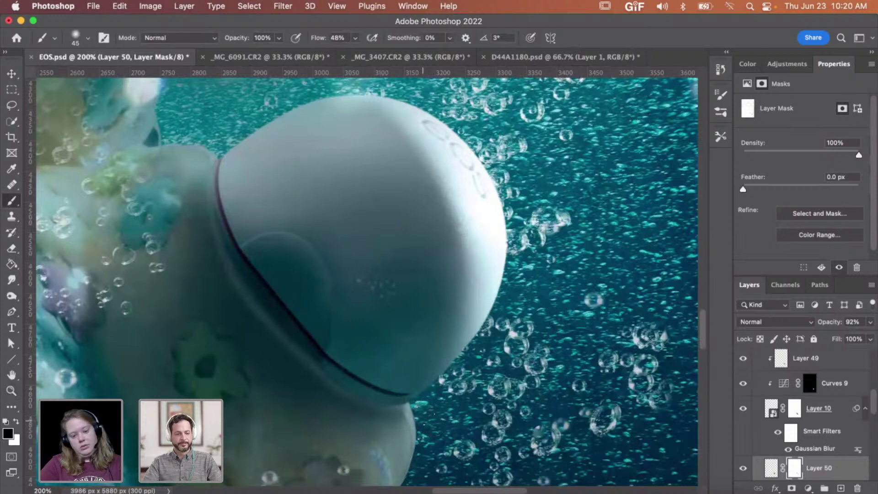
key("x")
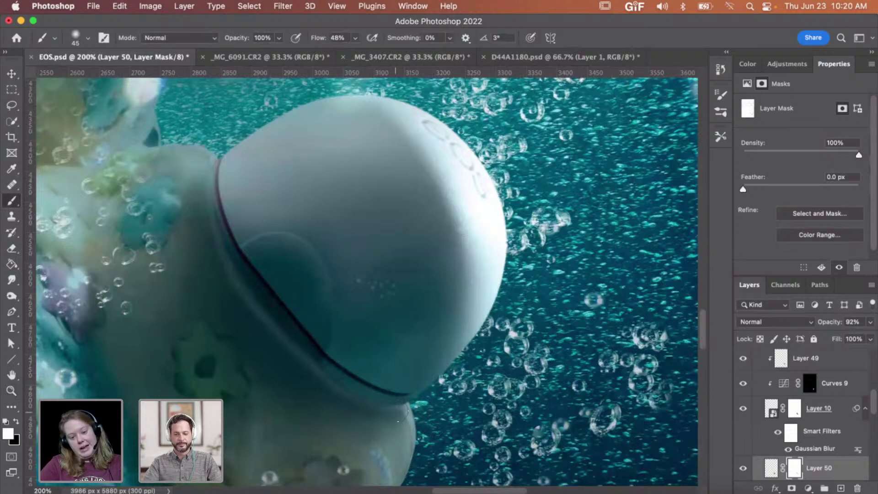
left_click(11, 279)
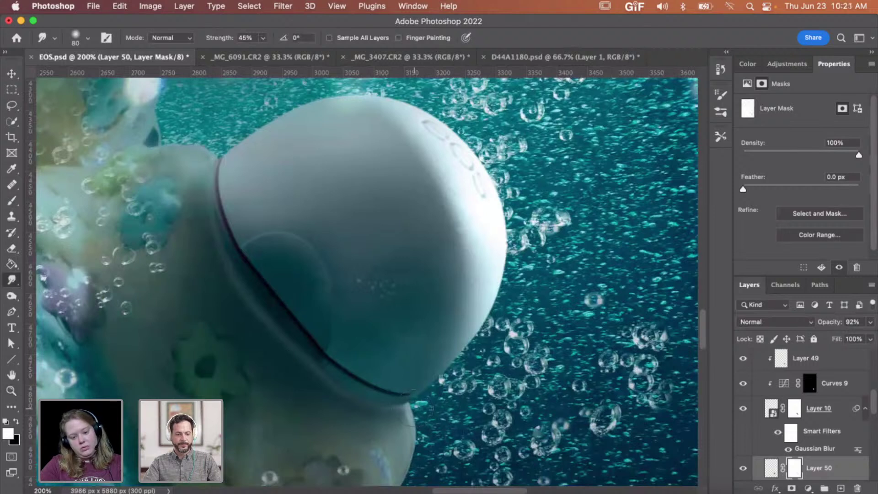
key("b")
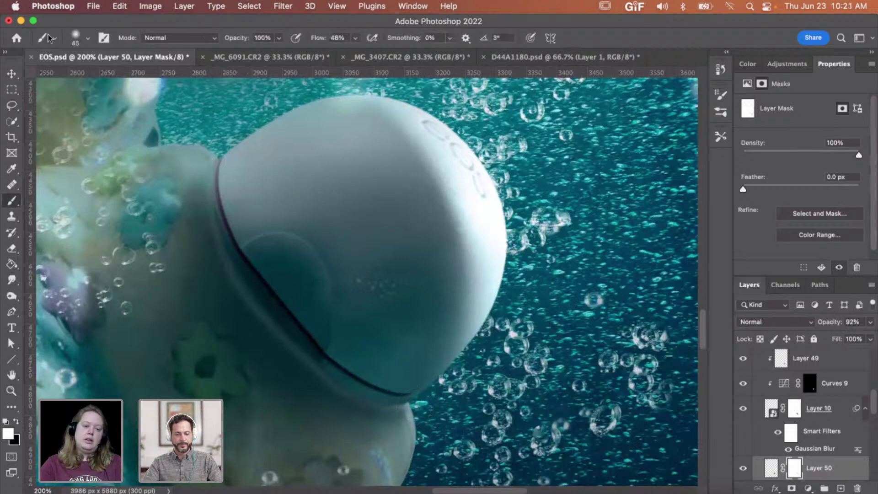
key("x")
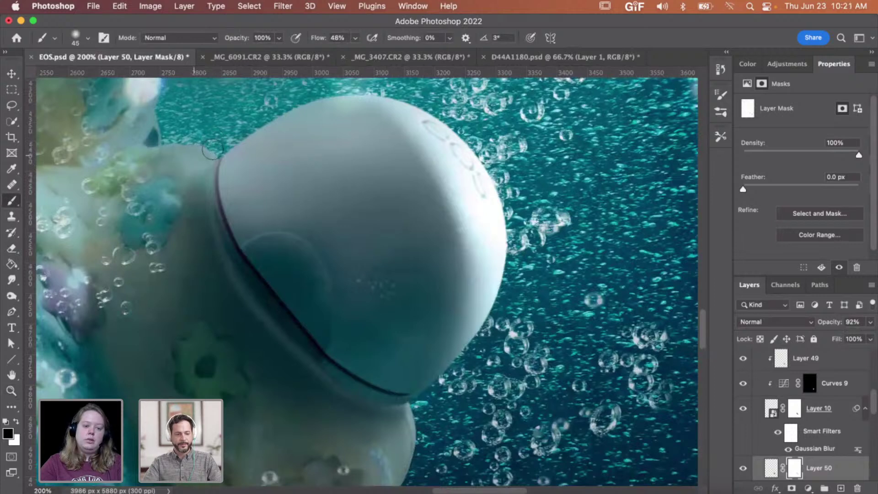
Step: Examine the dome's upper seam and softened shadow rim up close and within the wider underwater scene
key("z")
left_click(201, 166)
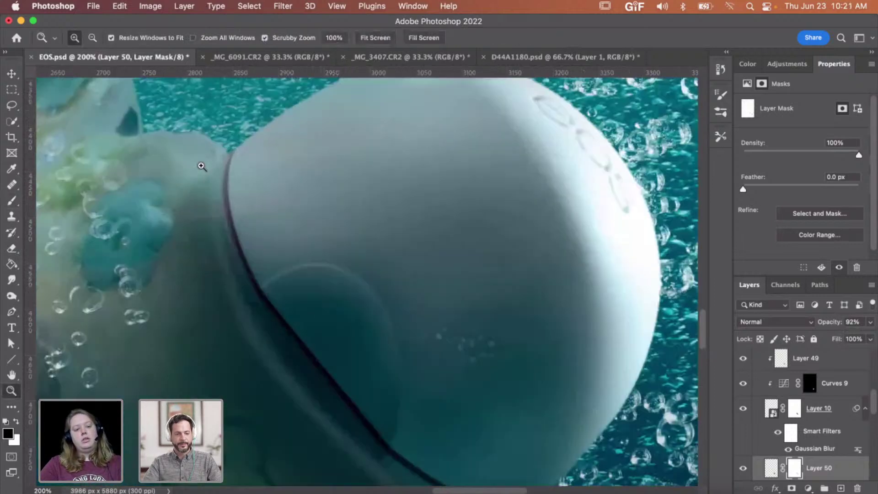
left_click(202, 167)
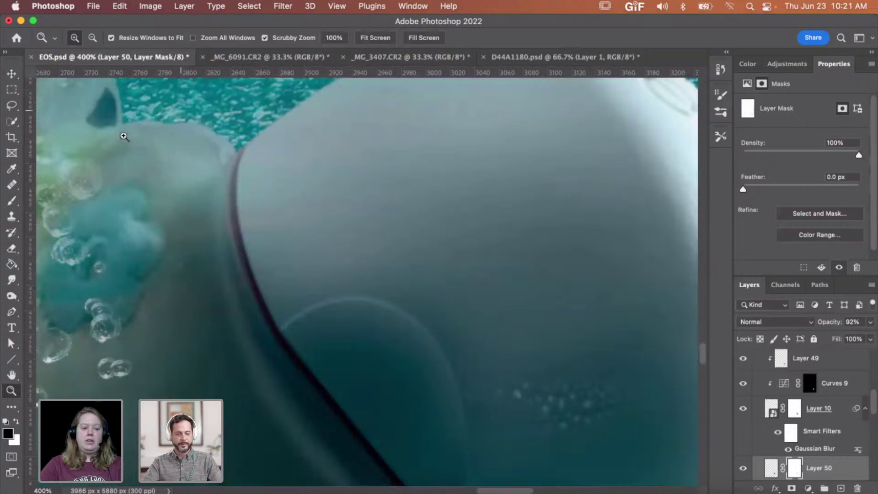
key("alt")
left_click(243, 161, "alt")
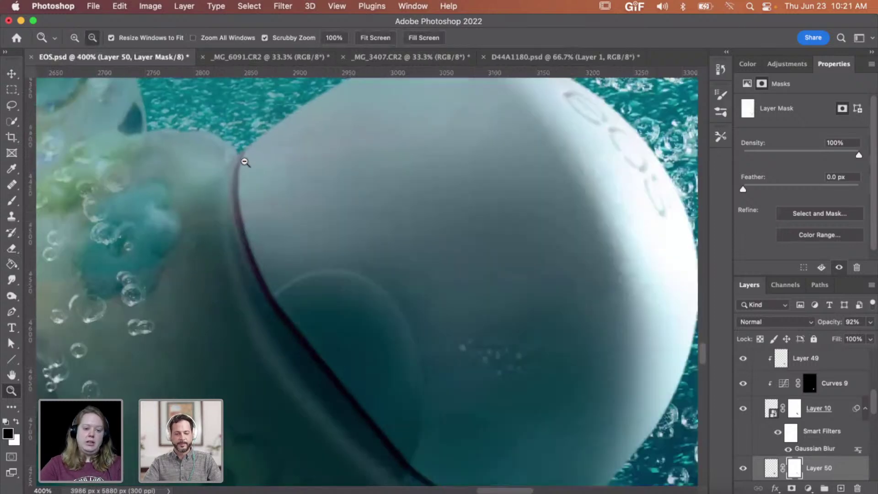
left_click(290, 192, "alt")
left_click(300, 204, "alt")
left_click(304, 213, "alt")
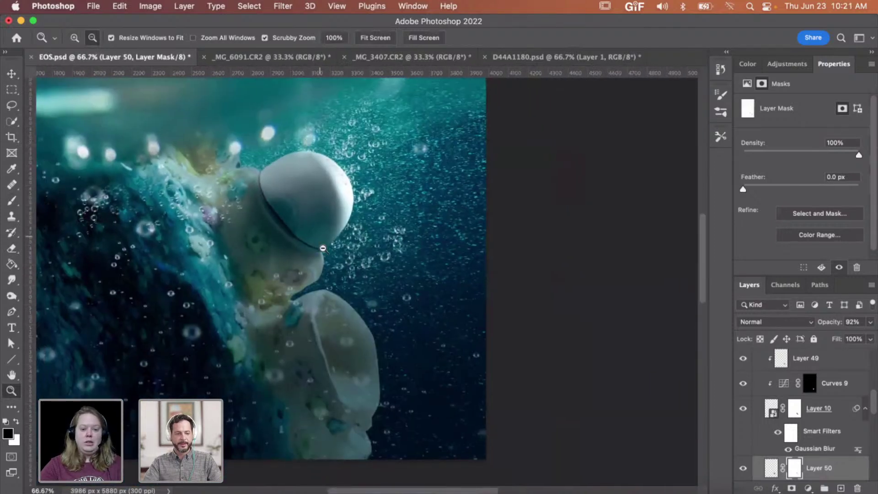
left_click(320, 274, "alt")
left_click(328, 280, "alt")
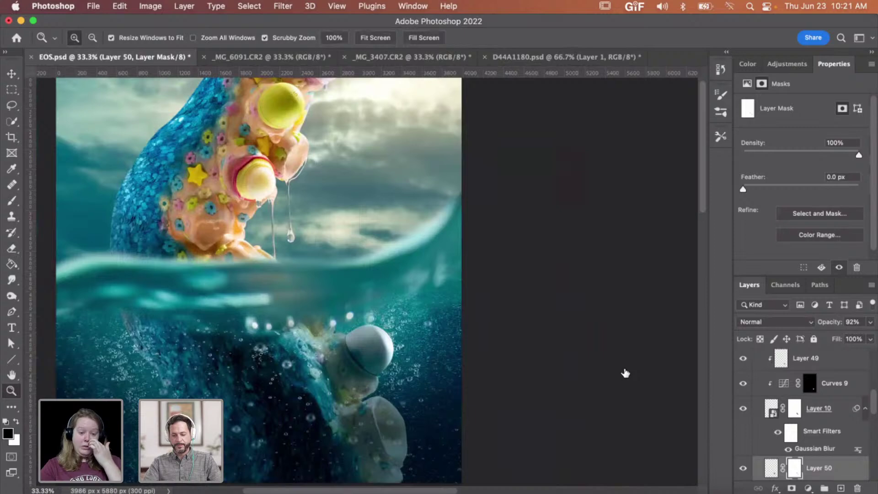
left_click(362, 342)
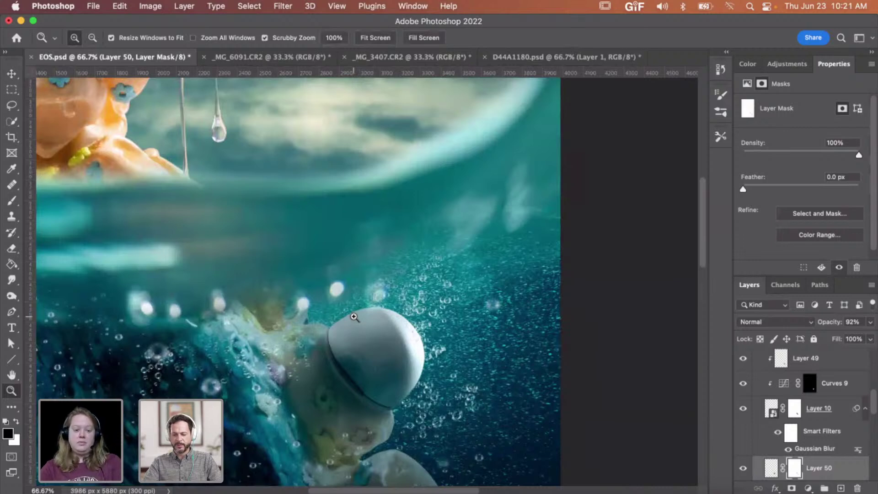
left_click(359, 338)
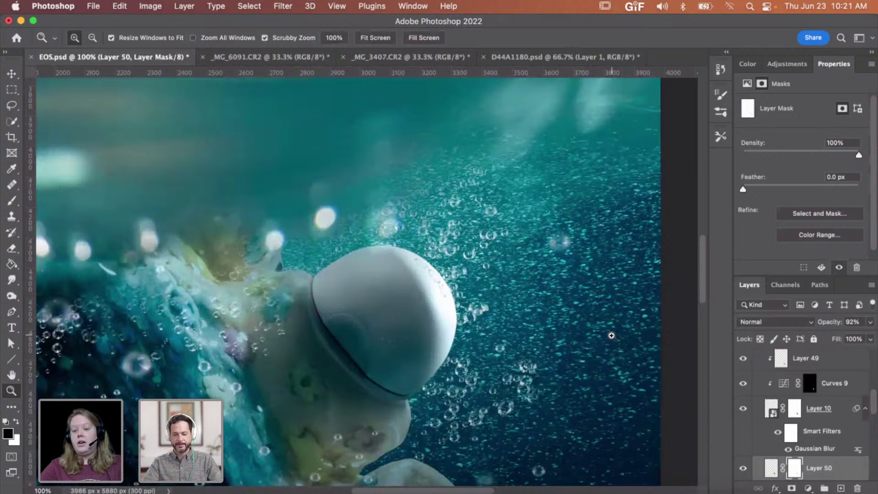
scroll(827, 430, "down", 2)
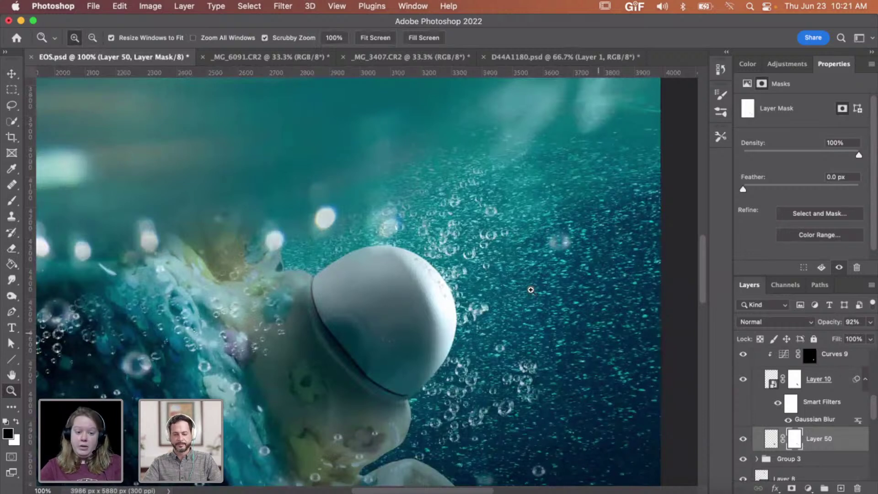
left_click(458, 270, "alt")
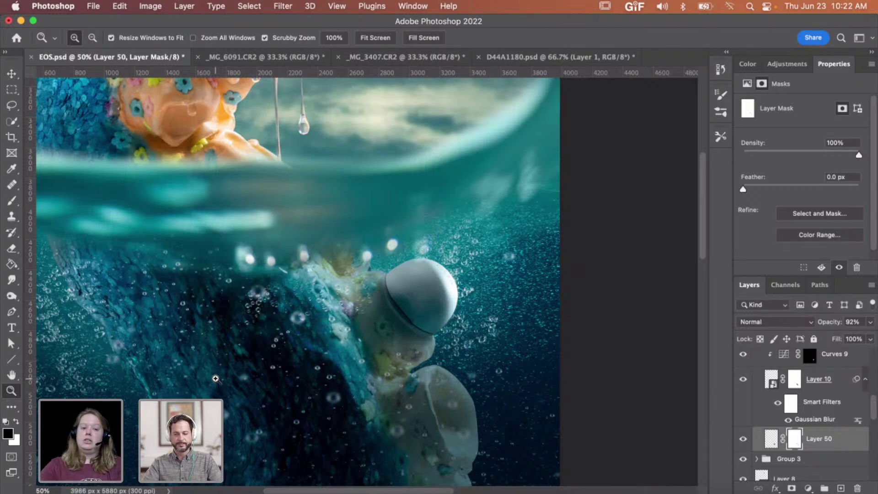
Step: Inspect how the yellow and pink domes sit on the upper tentacle above the water
left_click(156, 306, "alt")
scroll(161, 293, "up", 3)
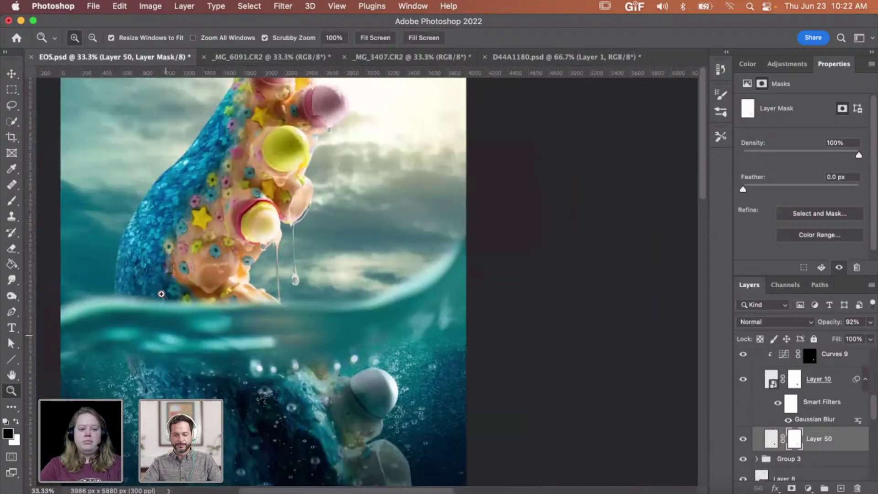
scroll(164, 293, "up", 2)
scroll(339, 192, "up", 2)
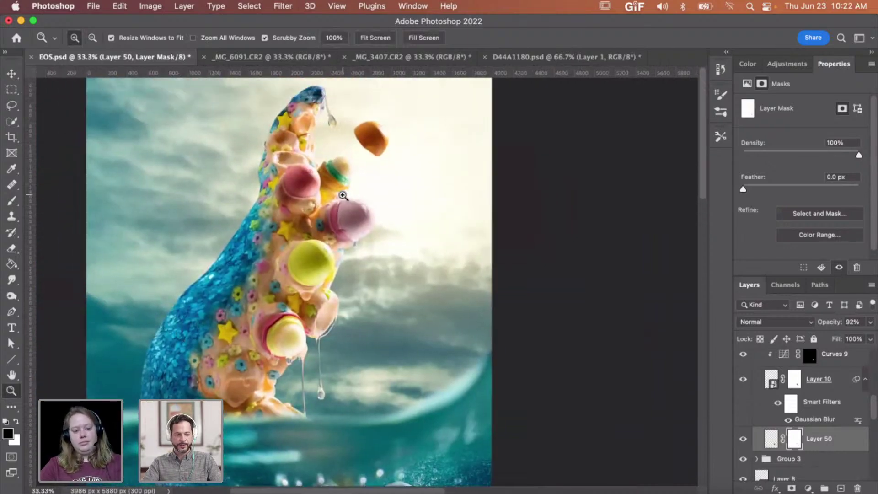
left_click(319, 254)
left_click(323, 251)
left_click(337, 254)
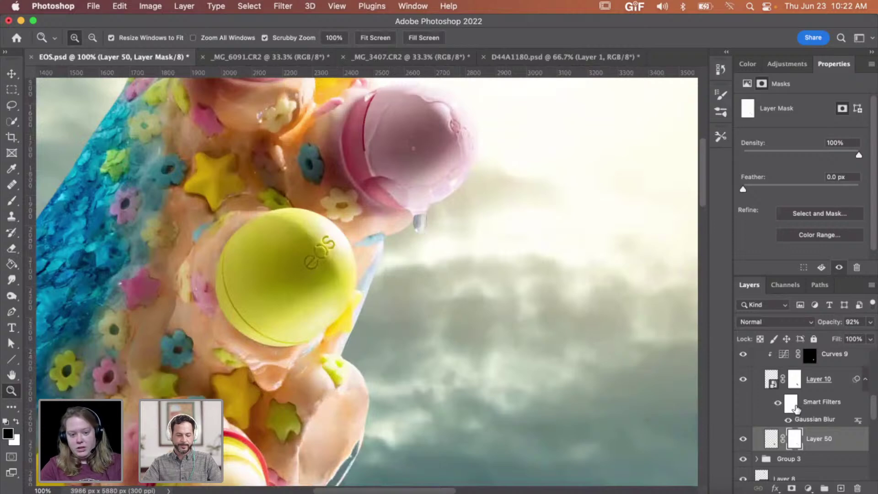
scroll(577, 385, "down", 2)
left_click(427, 302, "alt")
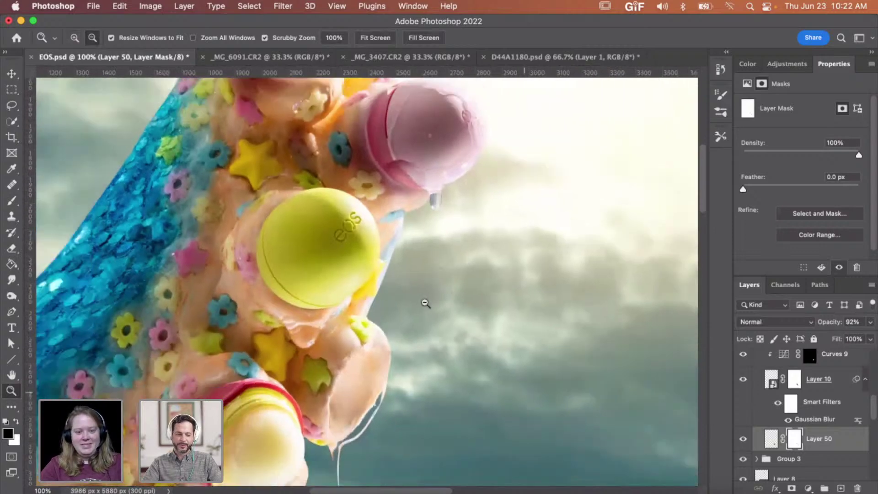
Step: Examine the domes along the upper tentacle in the wider scene and closer in, focusing on the yellow-green one
left_click(425, 303, "alt")
scroll(425, 303, "down", 3)
scroll(424, 303, "down", 3)
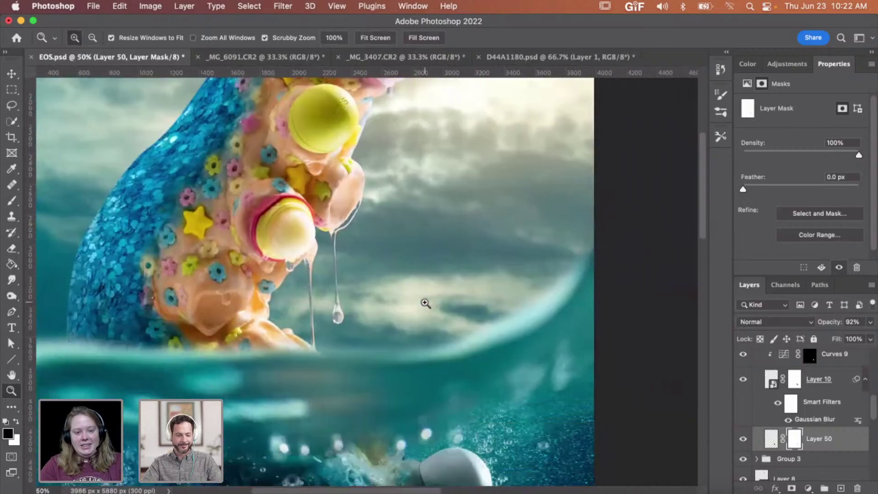
scroll(425, 303, "up", 5)
left_click(385, 241)
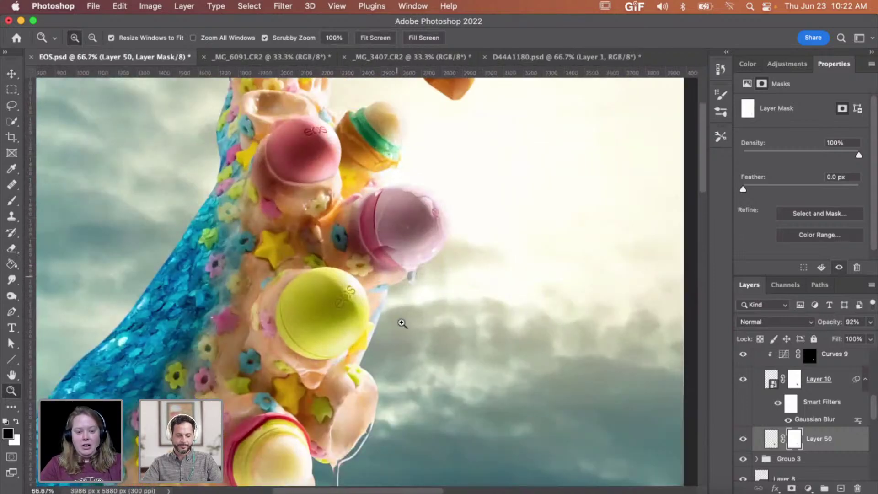
left_click_drag(402, 320, 367, 323)
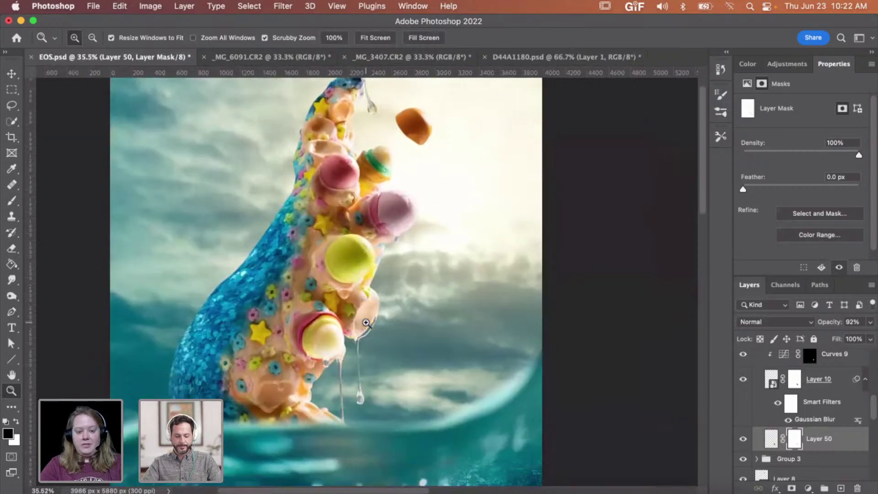
scroll(367, 323, "down", 5)
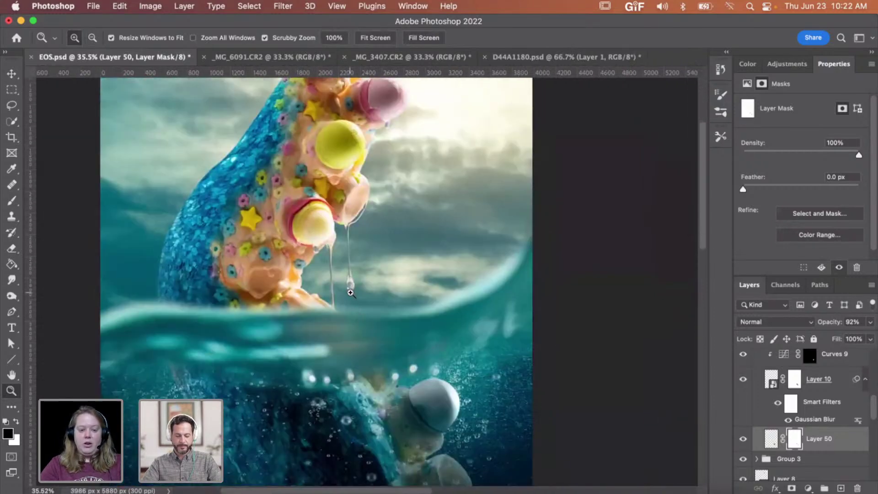
left_click(345, 145)
left_click(349, 196)
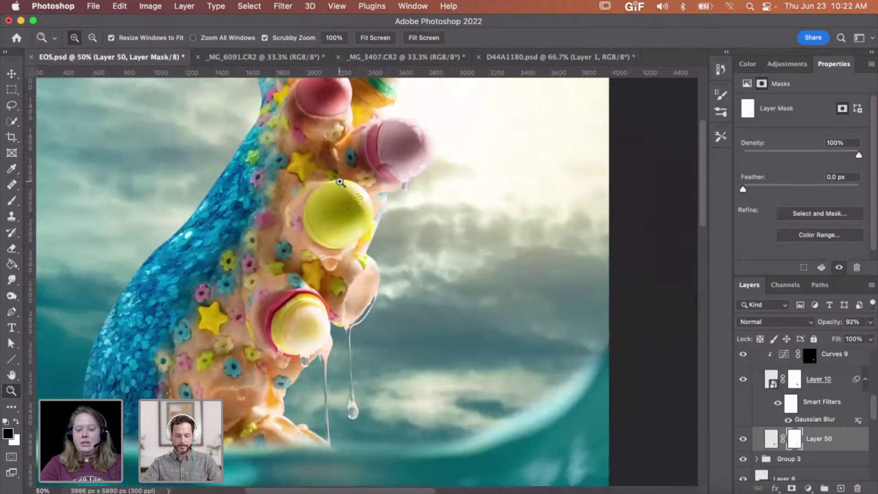
Step: Identify the layer that holds the yellow-green dome by toggling Layer 12's visibility
scroll(794, 389, "up", 2)
scroll(794, 390, "up", 5)
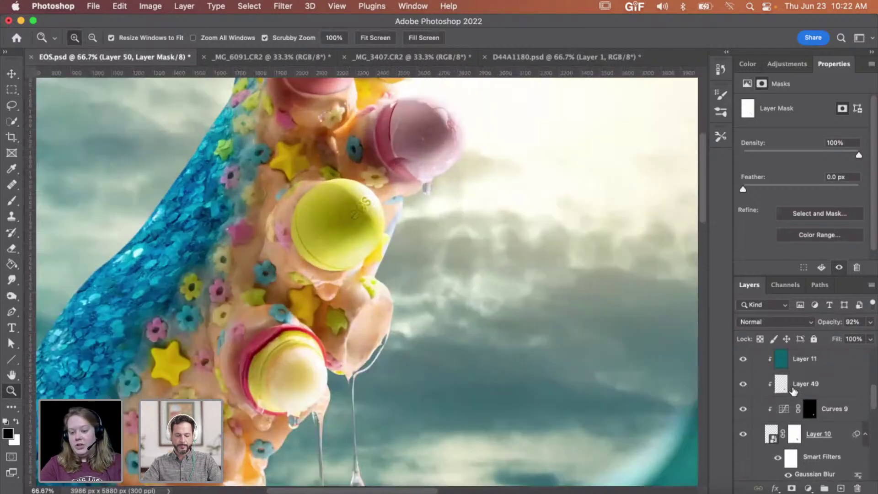
left_click(760, 388)
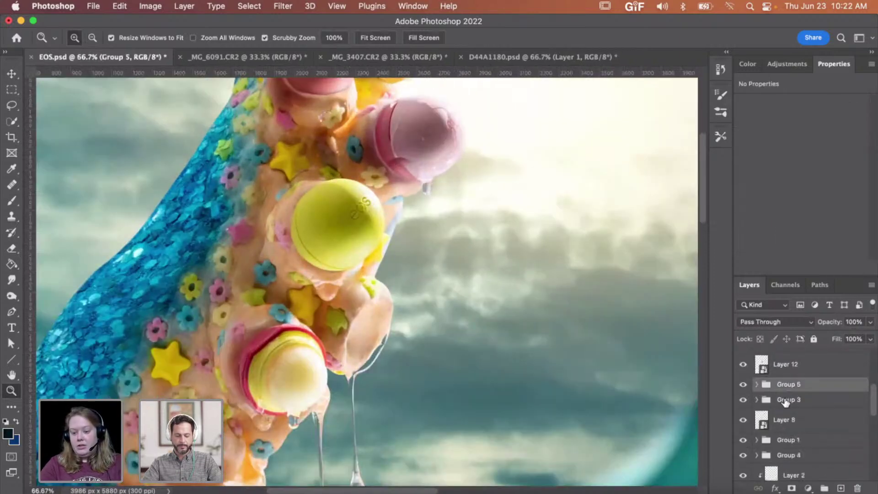
scroll(763, 373, "up", 1)
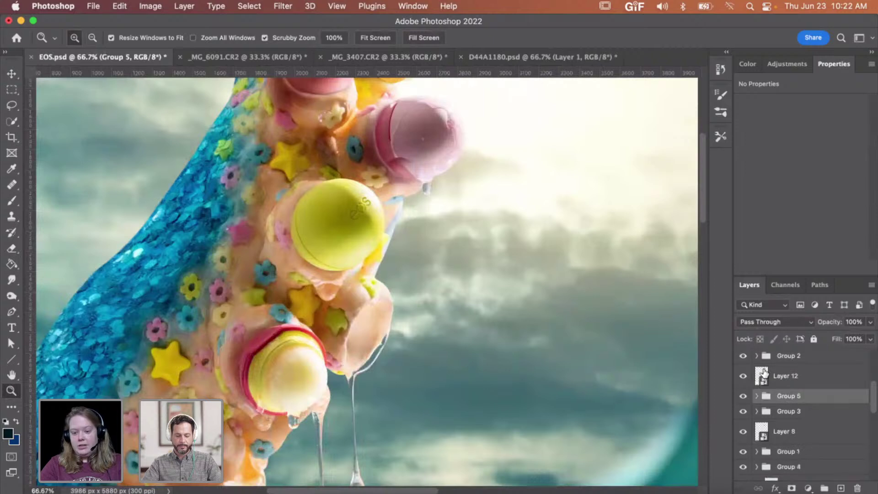
left_click(742, 382)
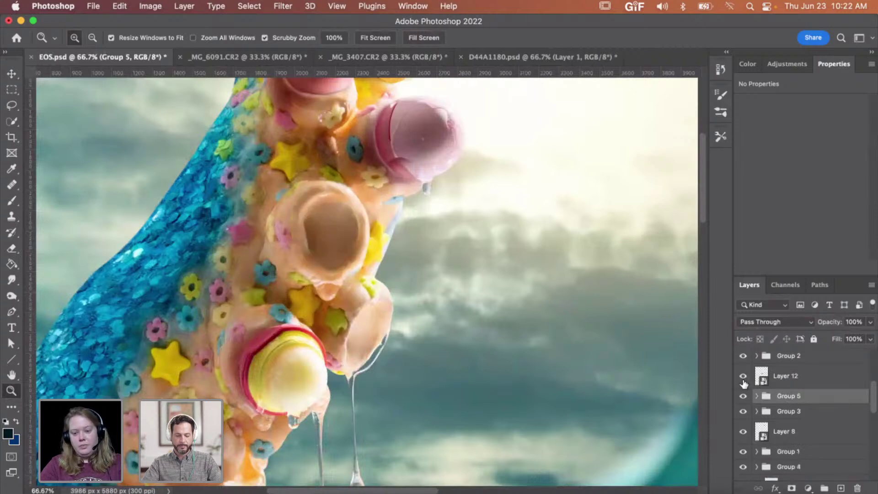
Step: Create a new layer directly below Layer 12, group it with Layer 12, and expand the group
left_click(811, 384)
left_click(840, 488)
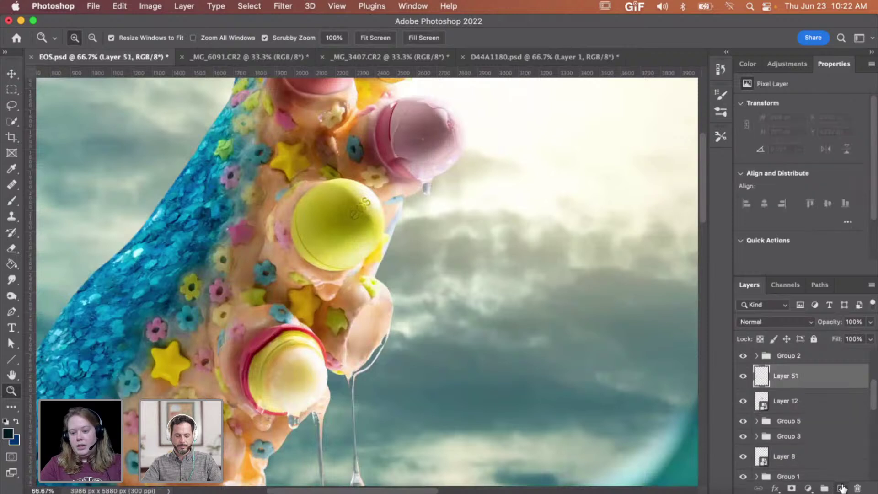
key("super+bracketleft")
left_click(815, 381, "shift")
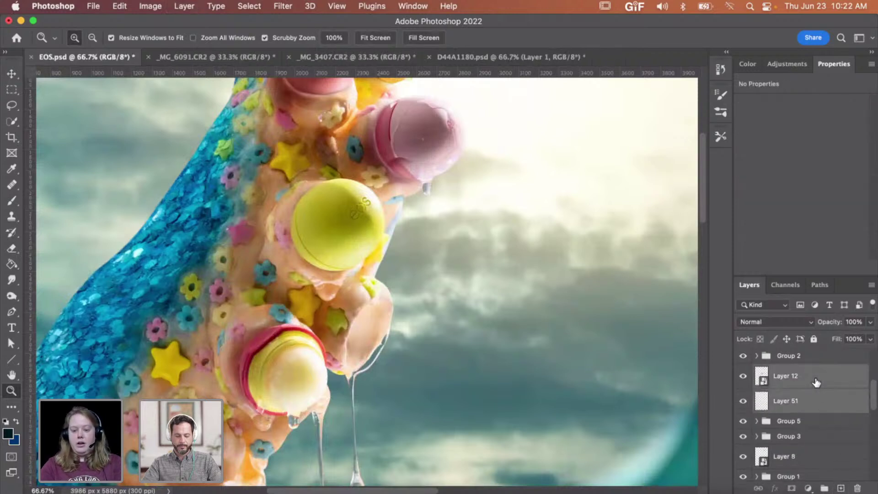
key("super+g")
left_click(756, 371)
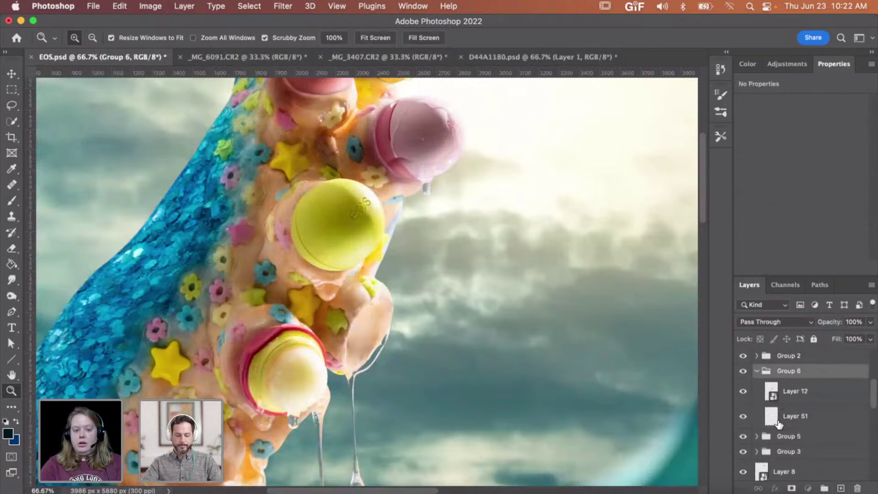
Step: Target the empty Layer 51 for brushing and sample a dark olive green from the shaded part of the dome
left_click(778, 424)
left_click(290, 240)
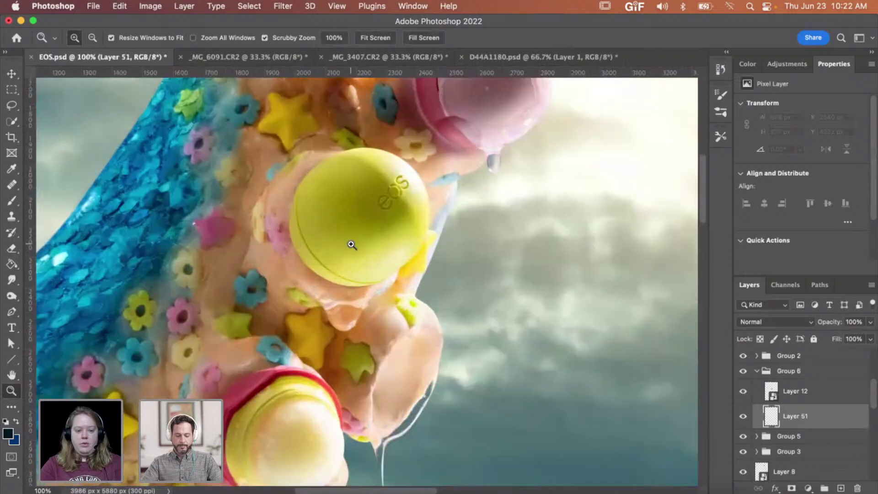
left_click(352, 244)
key("b")
left_click(349, 289, "alt")
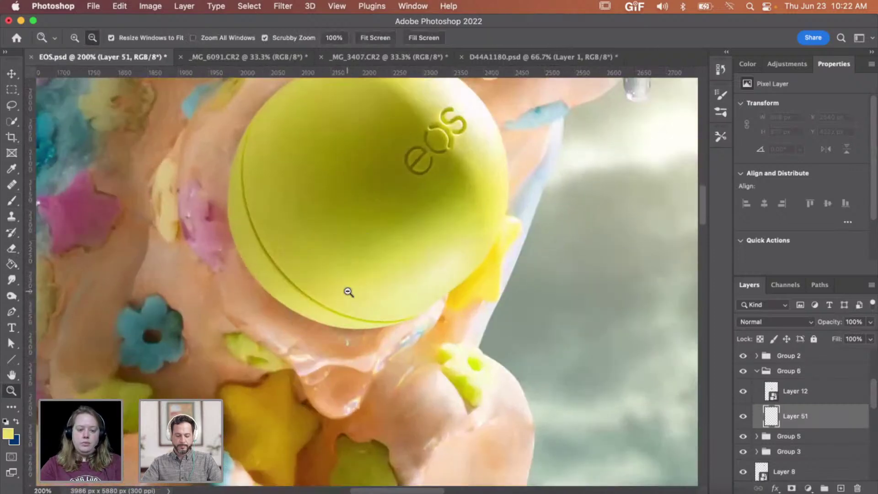
left_click(349, 292, "alt")
key("b")
left_click(403, 230, "alt")
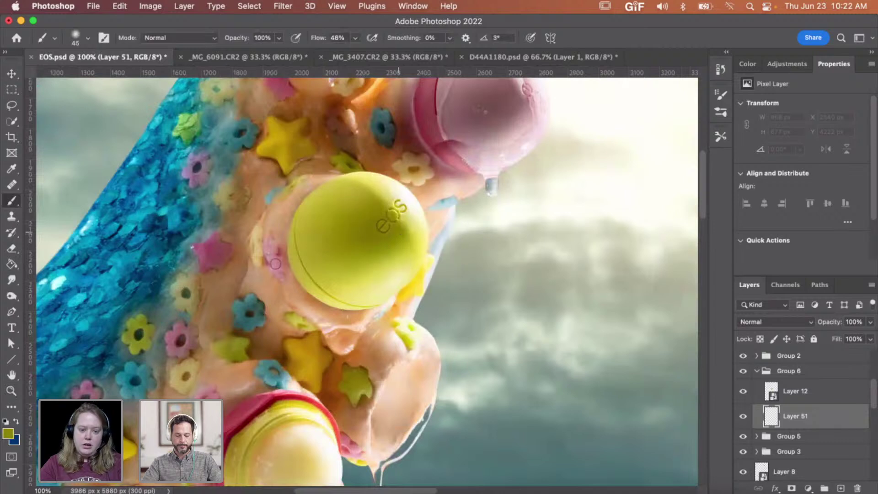
Step: Paint a soft olive shadow around the dome's left side with a 250 px brush and set Layer 51 to Multiply
key("bracketright")
key("bracketright")
key("bracketright")
key("bracketright")
key("bracketright")
key("bracketright")
key("bracketright")
key("bracketright")
key("bracketright")
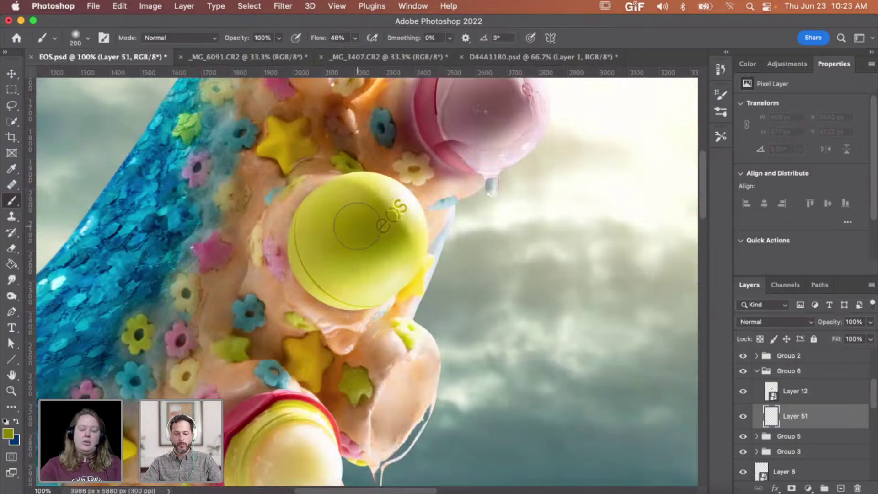
key("bracketright")
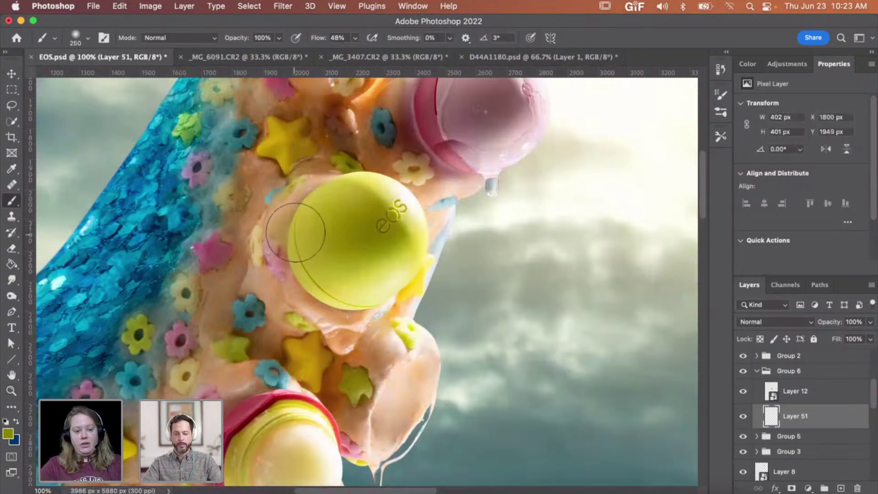
mouse_move(296, 232)
left_mouse_down()
mouse_move(318, 226)
mouse_move(287, 253)
mouse_move(297, 270)
mouse_move(321, 279)
mouse_move(347, 250)
mouse_move(305, 244)
mouse_move(330, 220)
mouse_move(316, 239)
mouse_move(274, 259)
mouse_move(337, 240)
mouse_move(264, 266)
mouse_move(357, 224)
left_mouse_up()
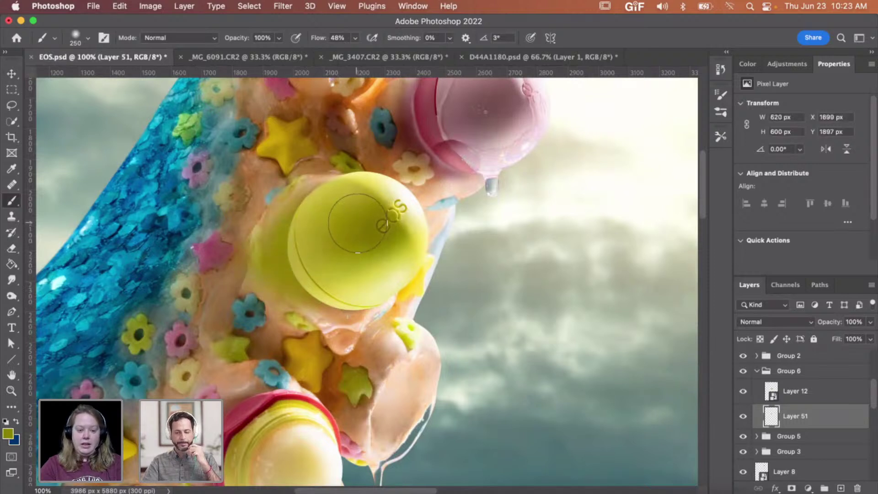
left_click(775, 325)
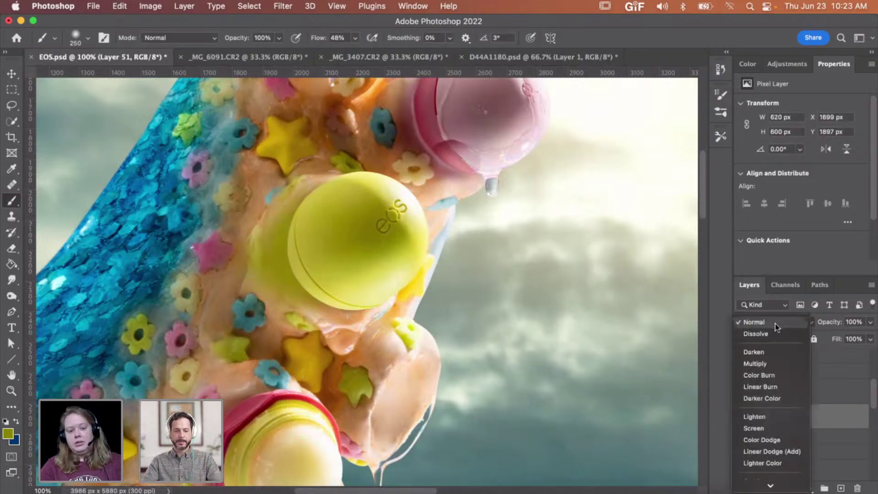
left_click(772, 365)
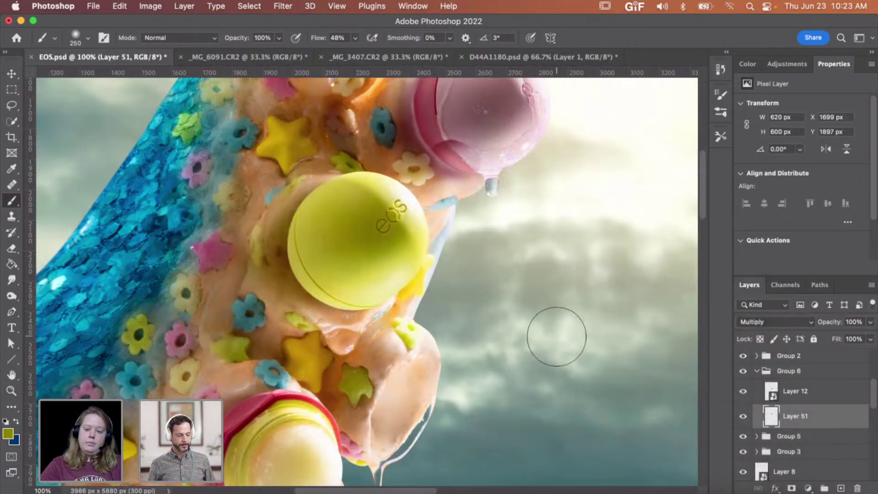
Step: Try the shadow in black with Hue/Saturation Lightness at -100 and layer opacity at 41%, and undo the changes
key("super+u")
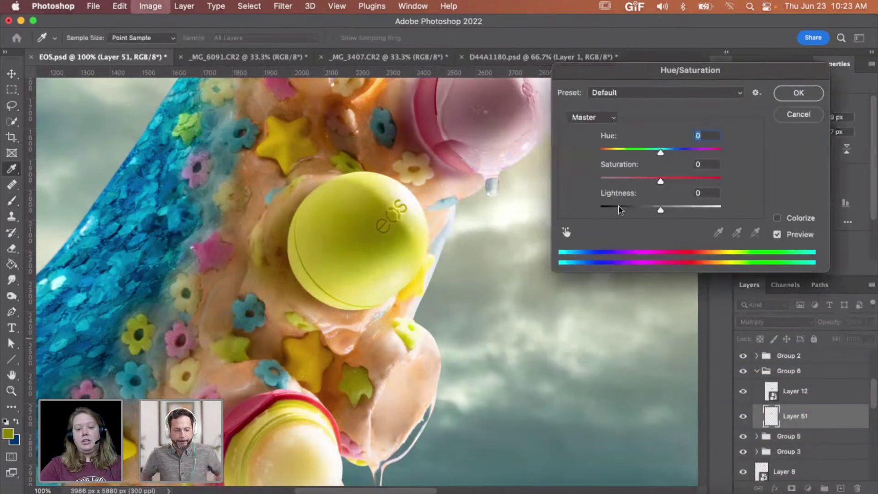
left_click_drag(618, 211, 520, 209)
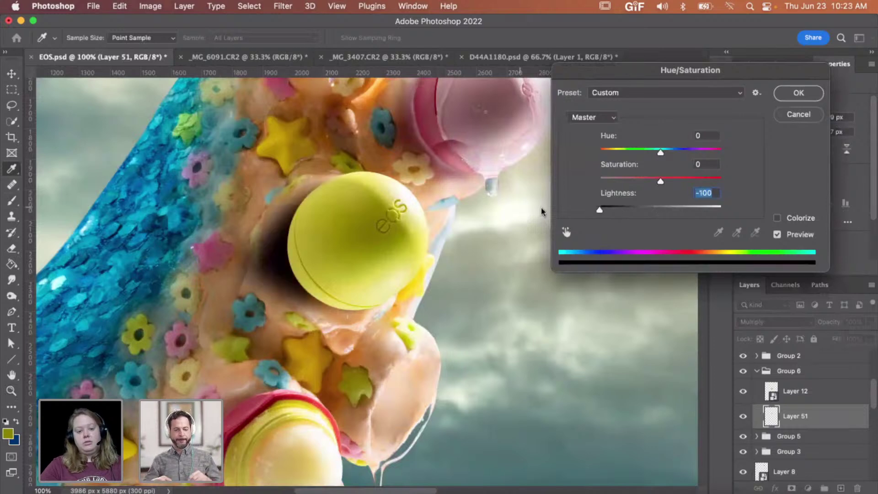
left_click(818, 94)
key("b")
left_click(869, 323)
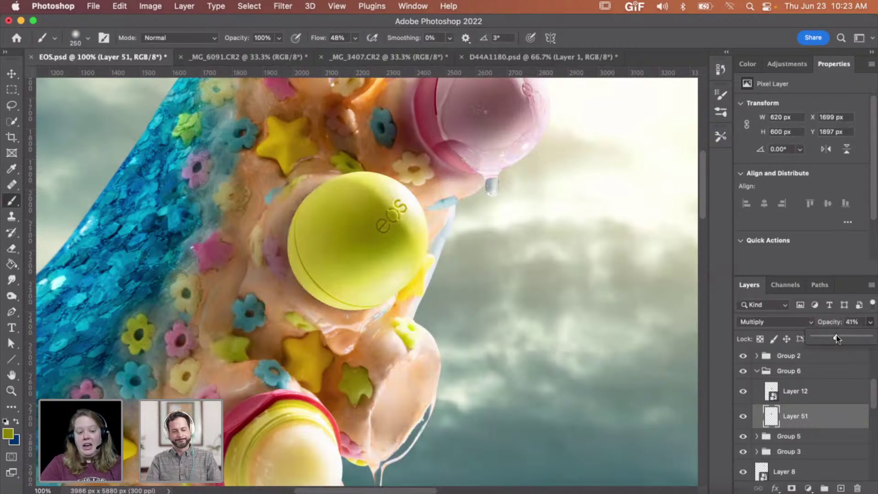
key("v")
key("super+t")
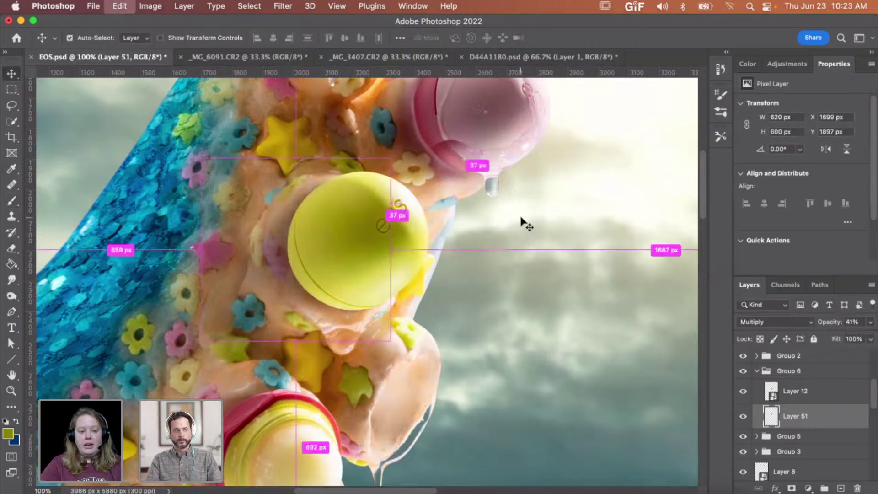
key("super+z")
key("super+z")
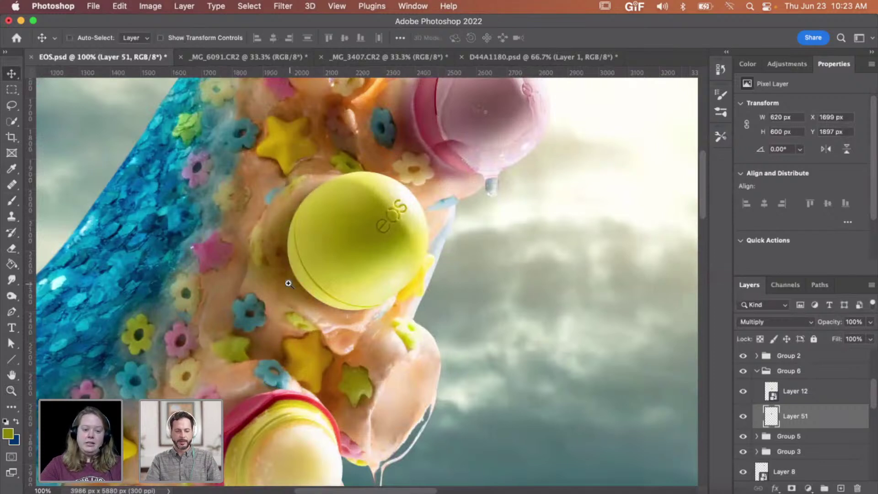
Step: Extend the olive shadow beneath the dome and up along its upper-left edge with the 250 px brush
key("z")
left_click(300, 274)
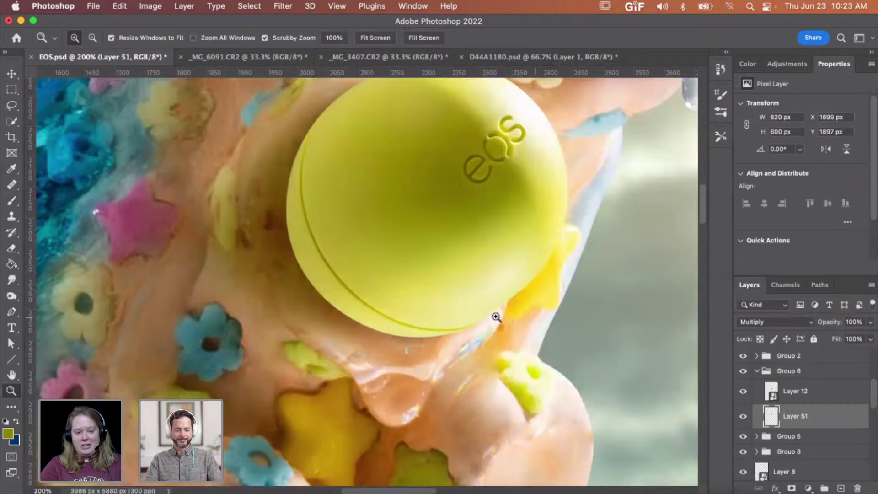
left_click(447, 348, "alt")
left_click(447, 349, "alt")
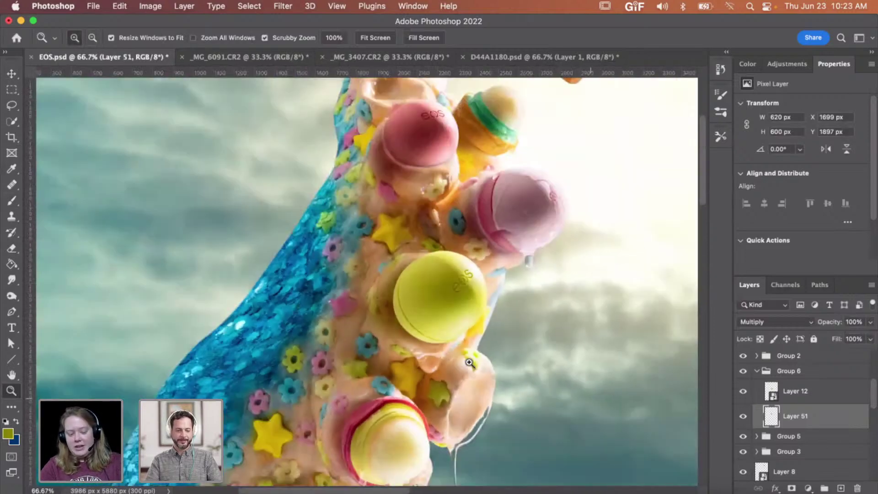
key("z")
left_click(421, 339)
left_click(420, 339)
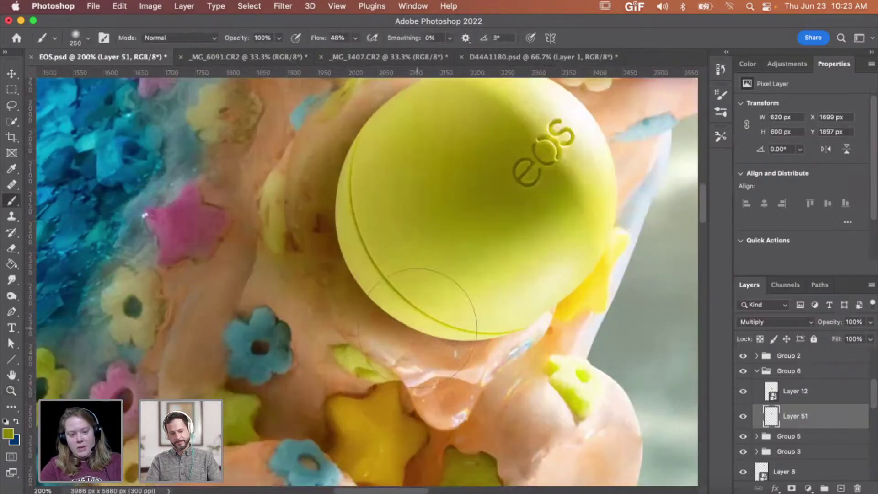
mouse_move(418, 327)
left_mouse_down()
mouse_move(410, 293)
mouse_move(435, 281)
left_mouse_up()
scroll(450, 289, "up", 2)
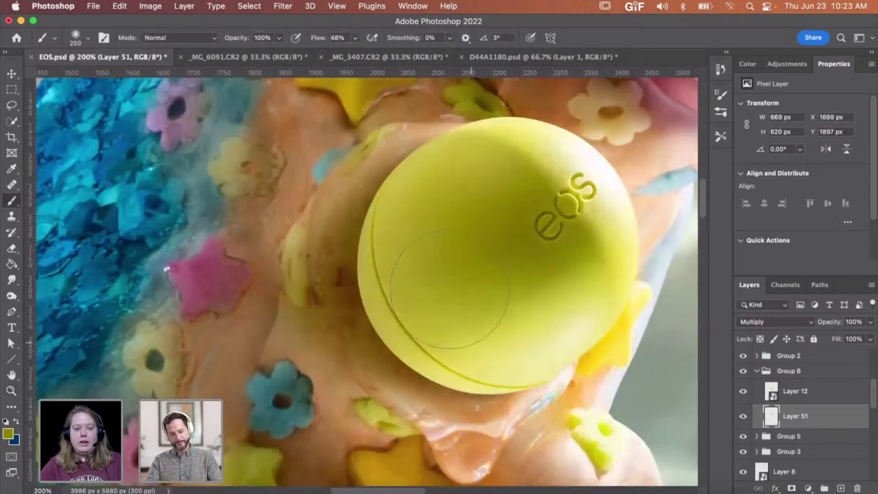
scroll(450, 288, "up", 2)
left_click_drag(446, 237, 426, 239)
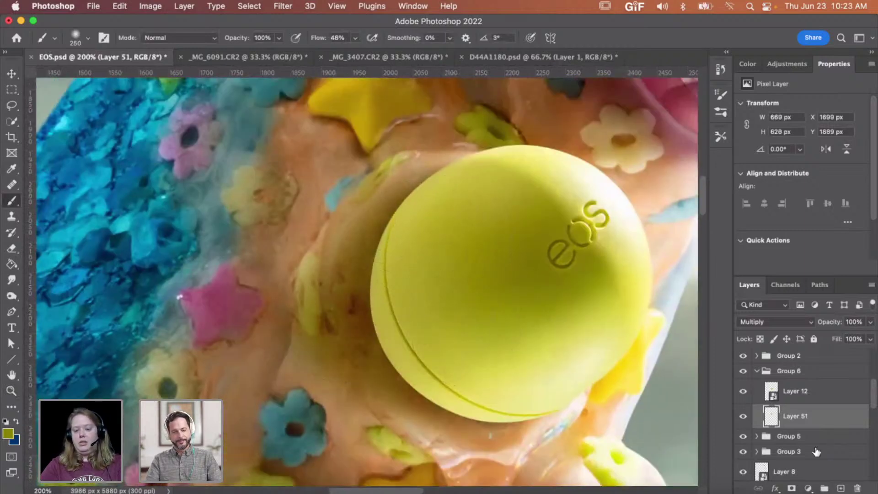
Step: Add a mask to Layer 51 and paint black at 80 px along the dome's left and lower edge for a light rim
left_click(792, 488)
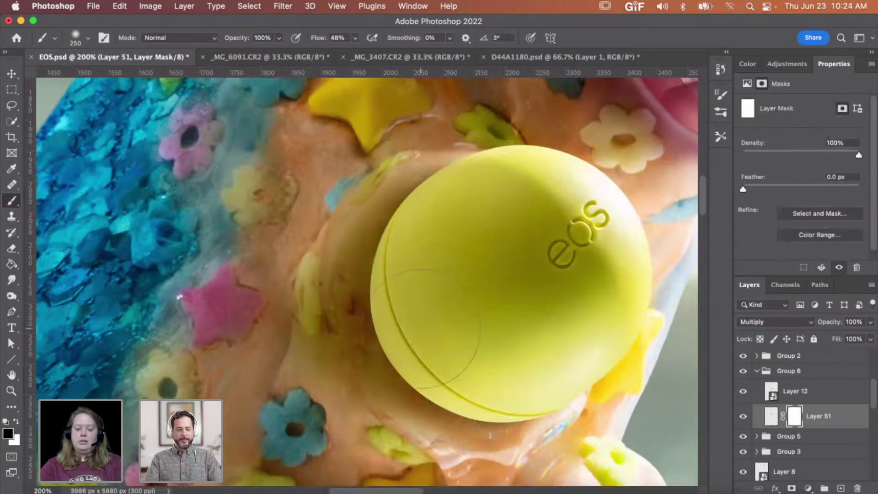
key("bracketleft")
key("bracketleft")
key("bracketleft")
key("bracketleft")
key("bracketleft")
key("bracketleft")
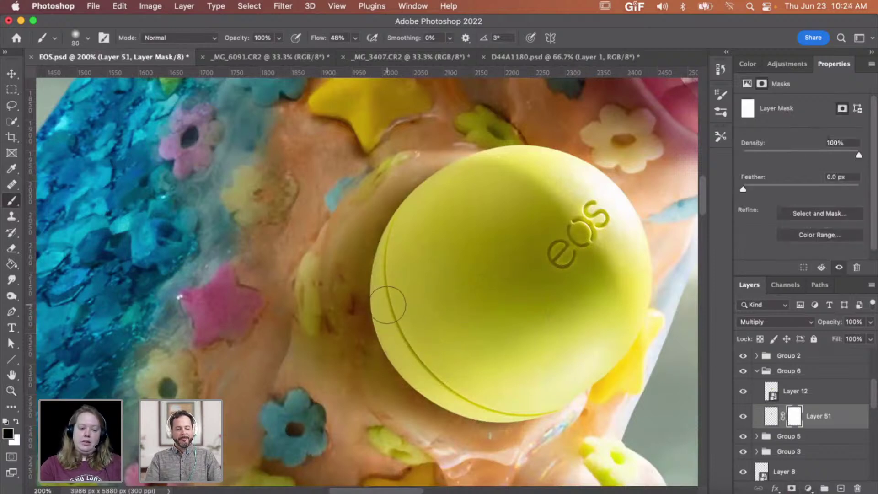
key("bracketleft")
mouse_move(382, 292)
left_mouse_down()
mouse_move(389, 254)
mouse_move(415, 227)
left_mouse_up()
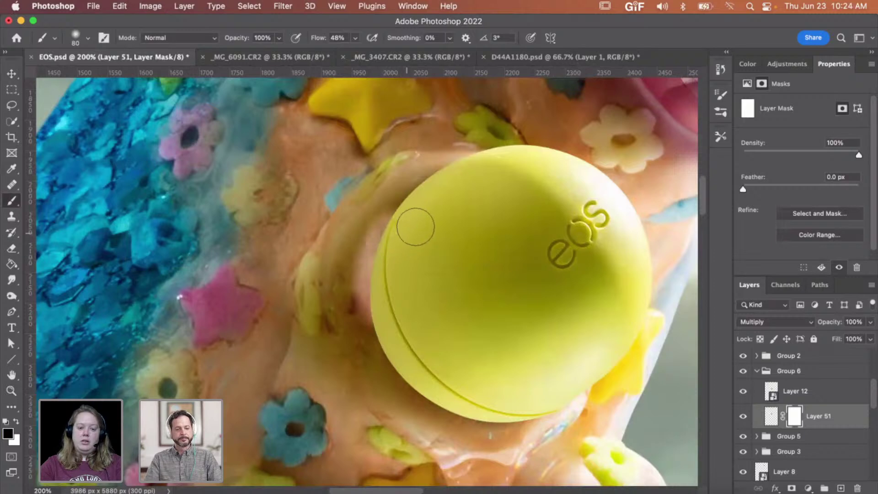
mouse_move(382, 309)
left_mouse_down()
mouse_move(430, 377)
mouse_move(489, 393)
left_mouse_up()
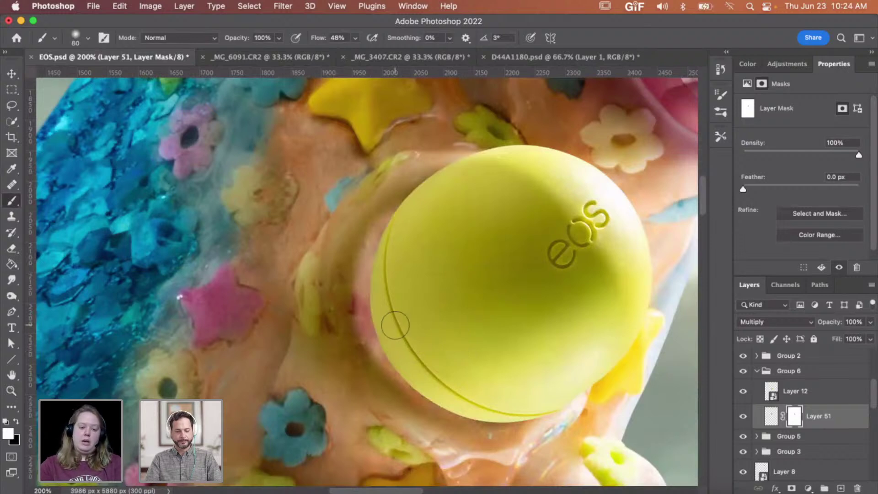
Step: Paint white on Layer 51's mask at 60 to 175 px along the dome's left edge to tone down the light rim
mouse_move(395, 325)
left_mouse_down()
mouse_move(385, 293)
mouse_move(418, 202)
mouse_move(392, 261)
mouse_move(406, 231)
mouse_move(406, 289)
mouse_move(392, 318)
mouse_move(397, 344)
mouse_move(443, 392)
mouse_move(494, 403)
mouse_move(406, 352)
mouse_move(390, 327)
left_mouse_up()
key("bracketleft")
key("bracketleft")
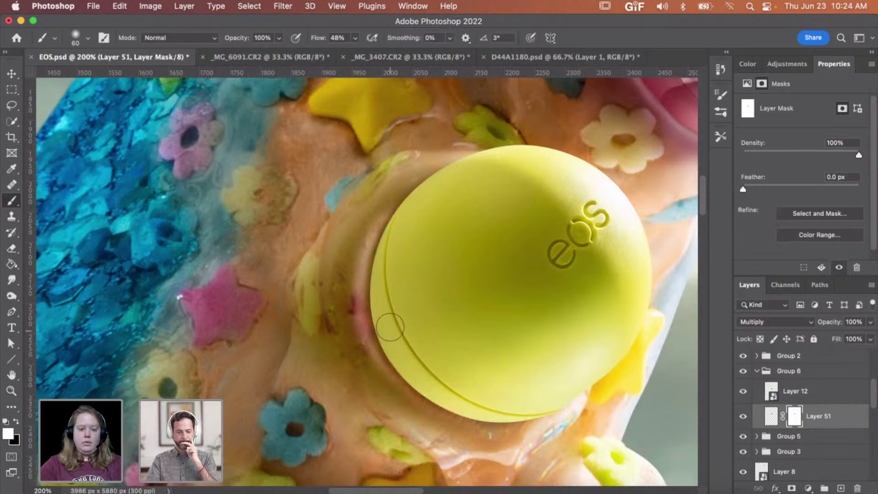
key("bracketright")
key("bracketright")
key("bracketright")
key("bracketright")
key("bracketright")
key("bracketright")
key("bracketright")
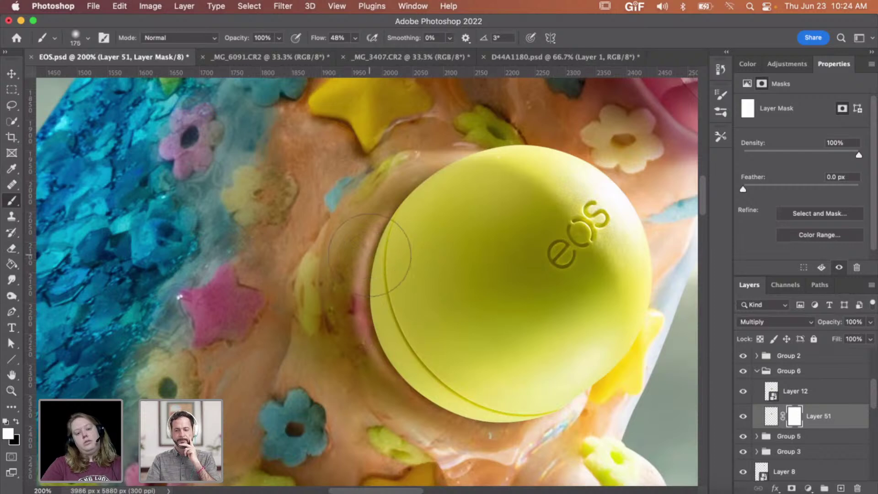
left_click(11, 279)
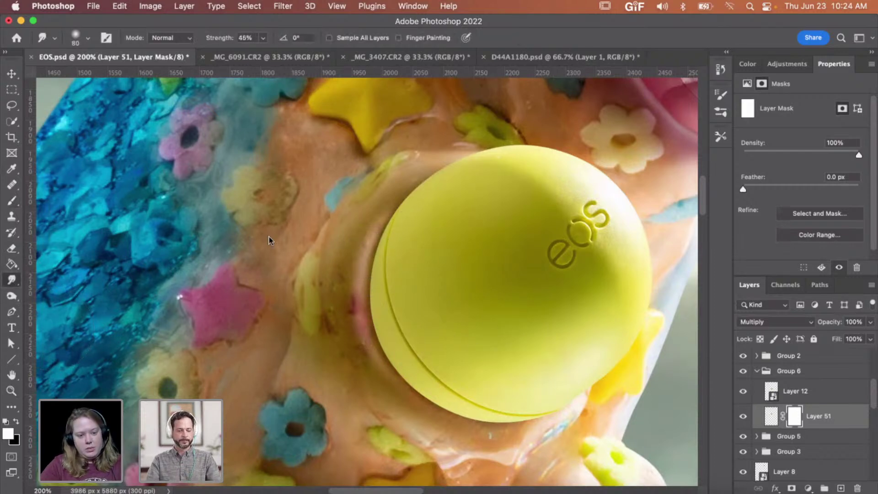
key("bracketright")
key("bracketright")
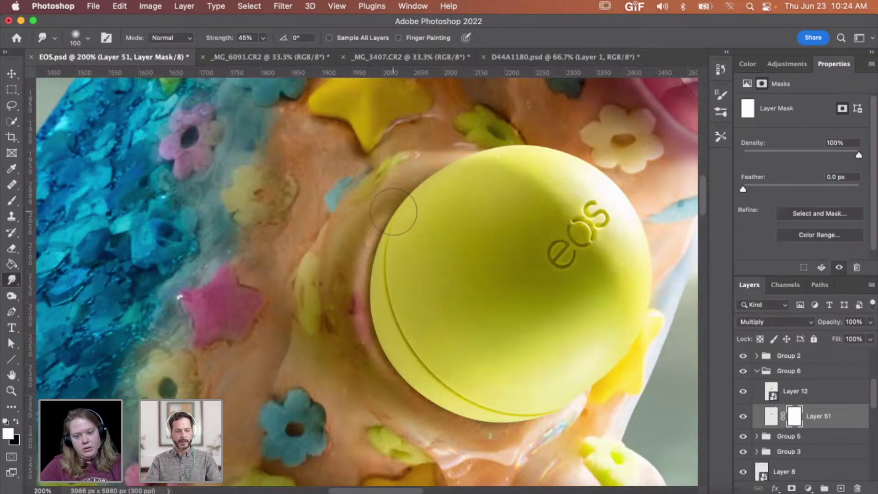
key("super+2")
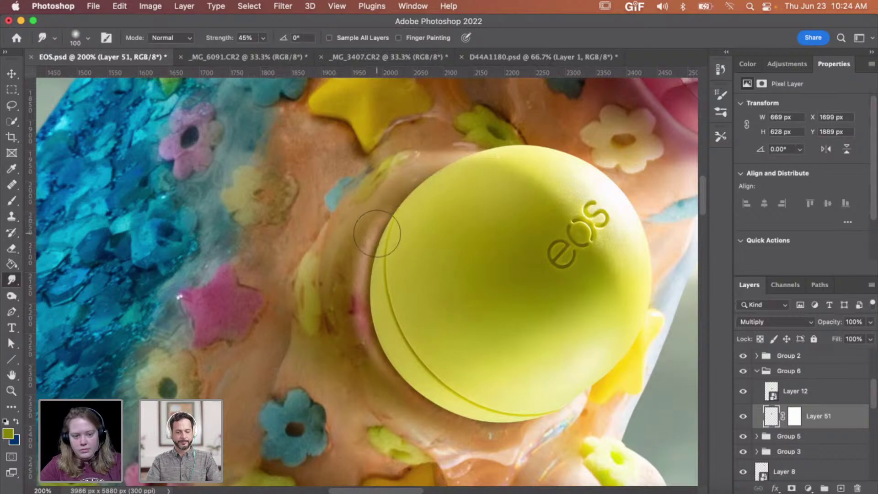
left_click(791, 414)
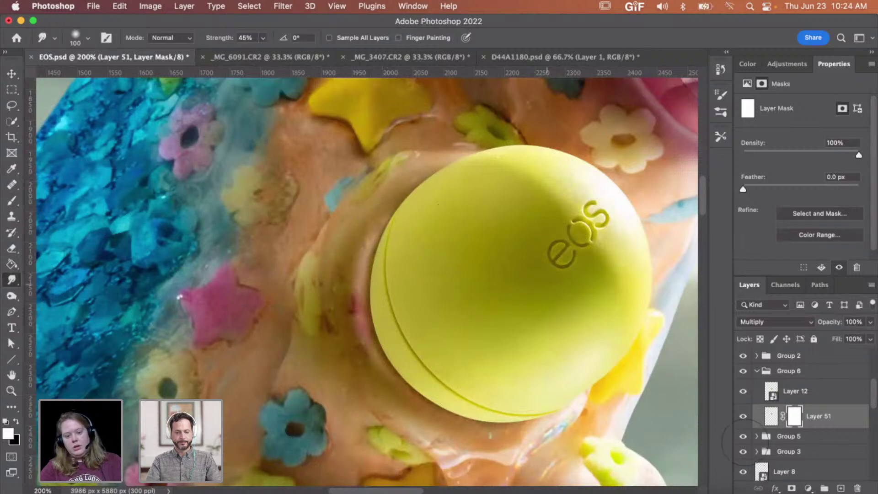
left_click(776, 414)
Step: Paint white over the left light rim on Layer 51's mask with a 175 px brush and fade the stroke to 32%
key("b")
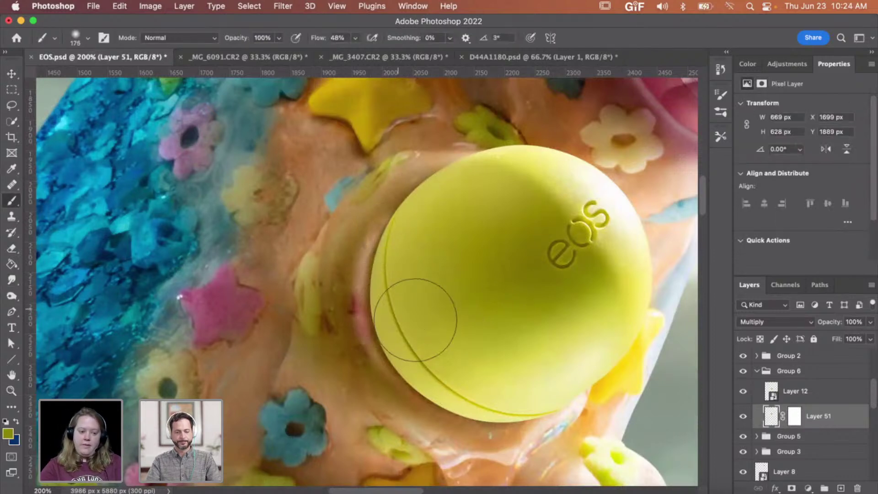
left_click(798, 421)
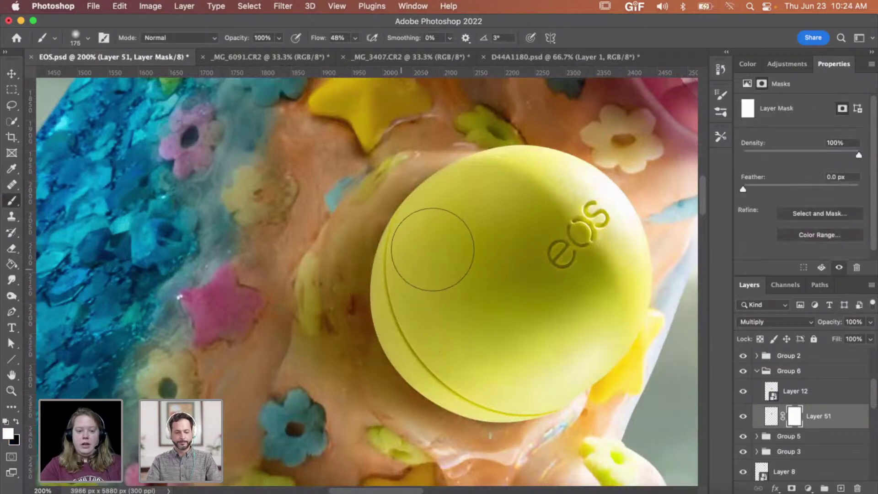
key("super+z")
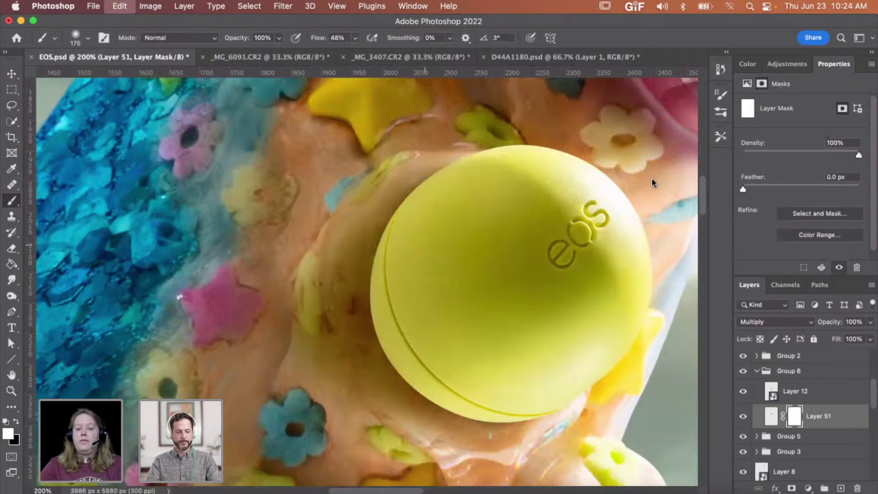
key("super+shift+f")
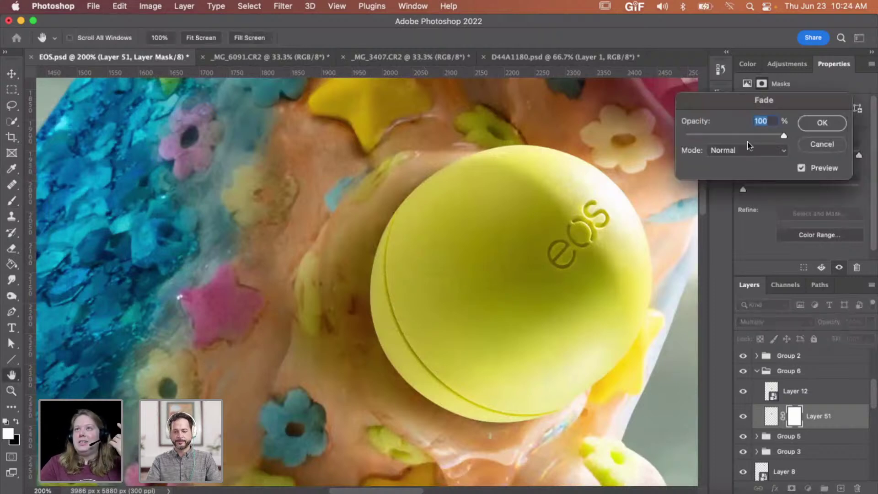
left_click_drag(781, 136, 748, 137)
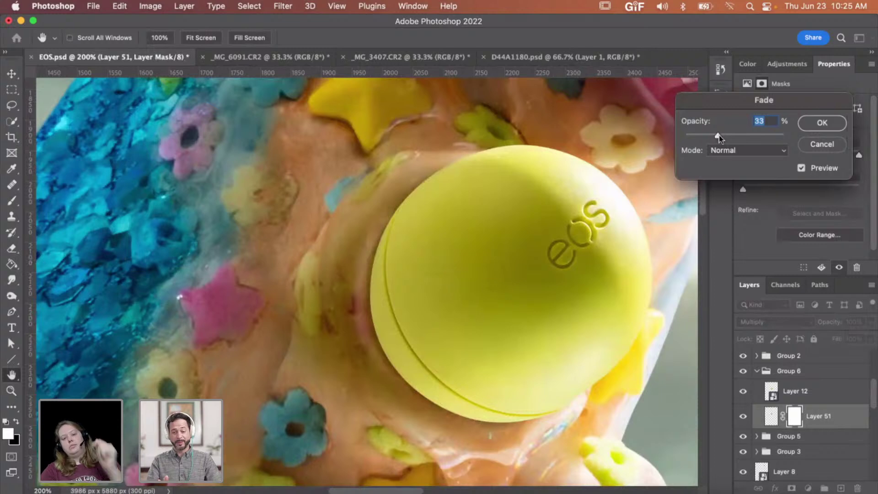
left_click_drag(719, 135, 717, 133)
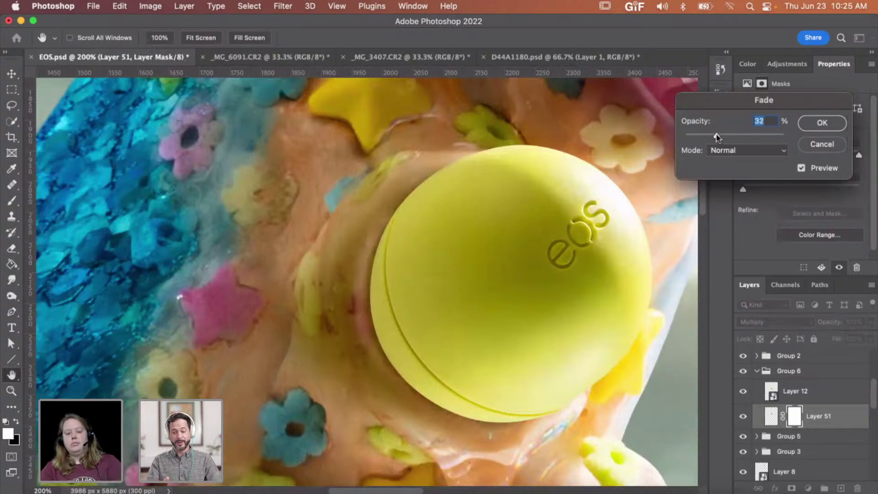
left_click(819, 124)
Step: Check the dome's shadow in the wider composite and add a new layer directly above Layer 51
key("z")
left_click(378, 265, "alt")
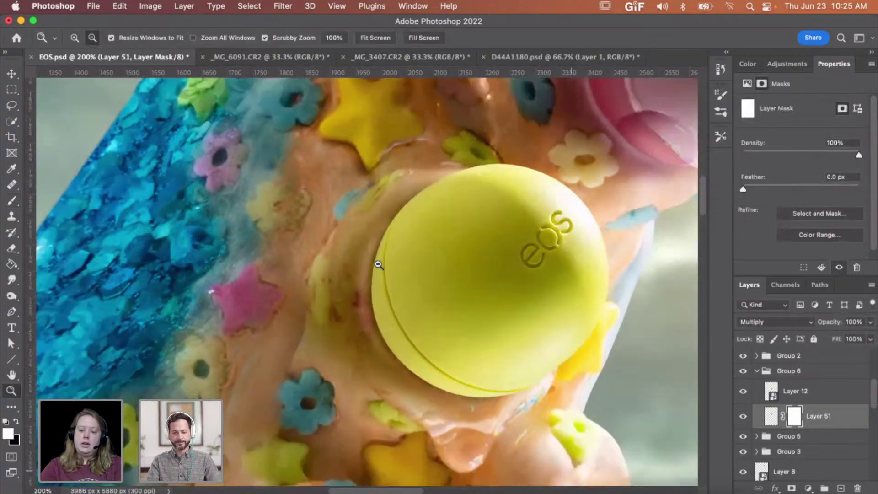
left_click(382, 334)
left_click(383, 333, "alt")
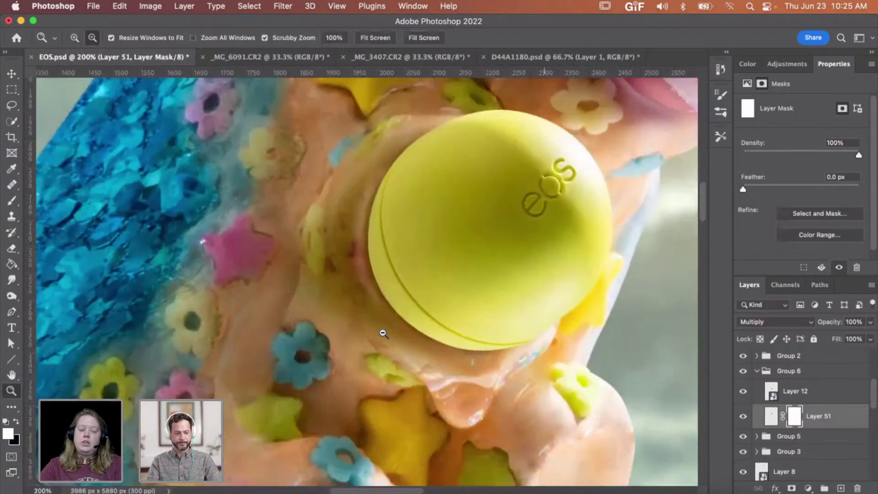
left_click(383, 334, "alt")
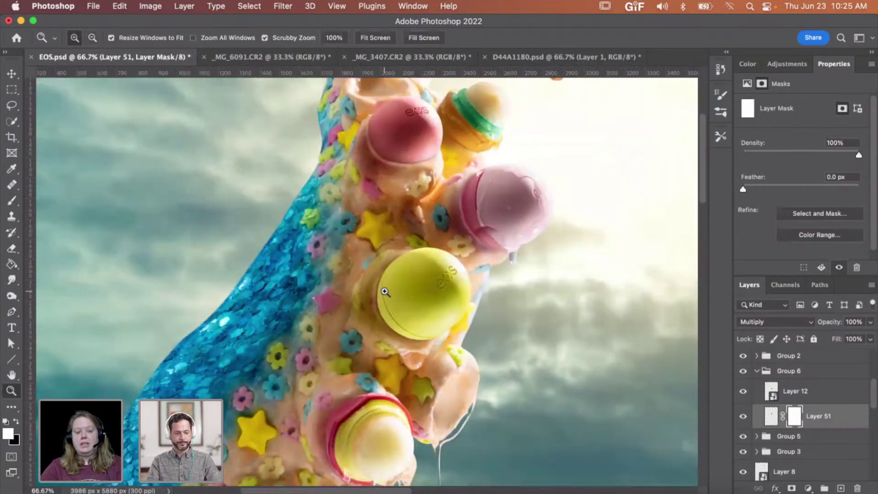
left_click(385, 291)
left_click(384, 294)
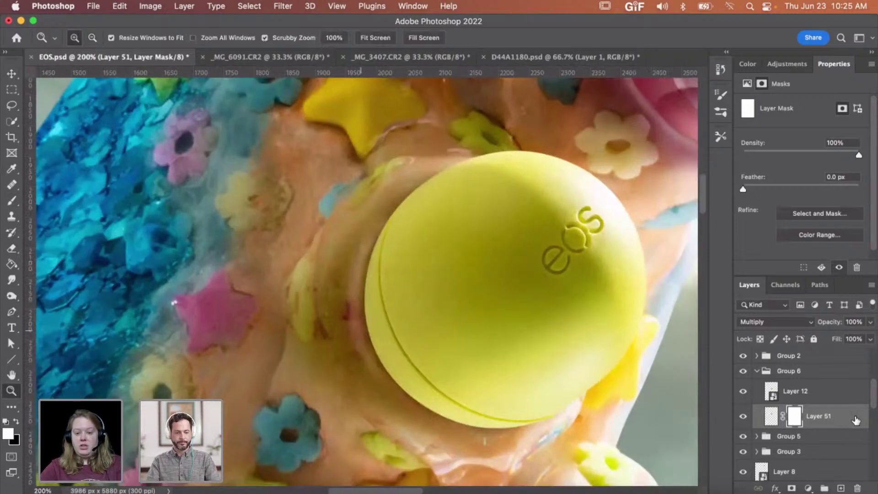
left_click(818, 401)
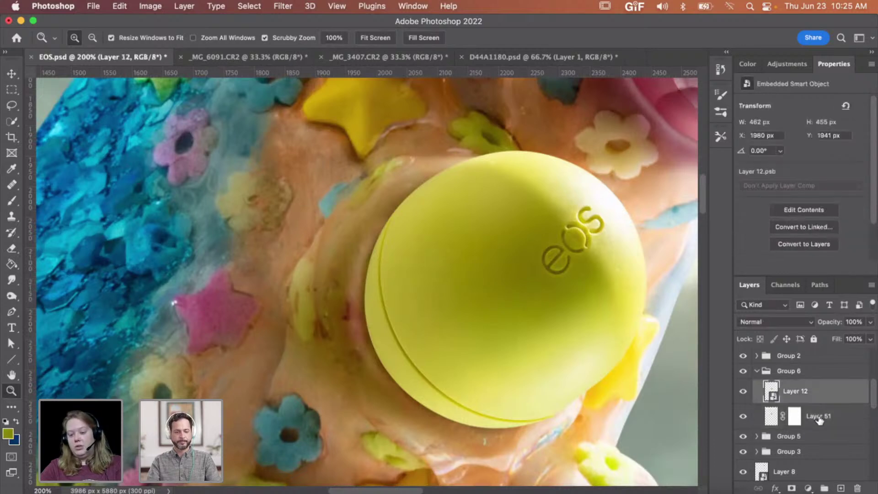
left_click(819, 420)
left_click(841, 488)
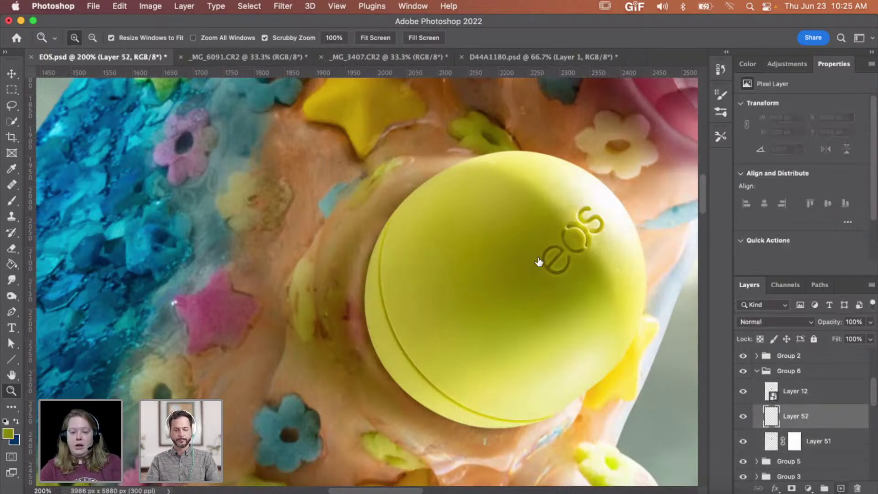
Step: Sample the dome's yellow-green and paint it softly along the left and lower-left edge on Layer 52 at 90 and 80 px
key("b")
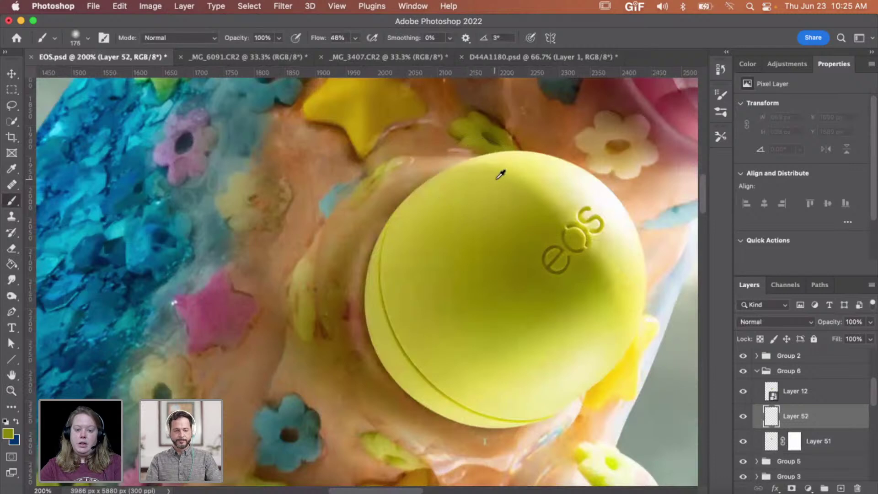
left_click(500, 174, "alt")
key("bracketleft")
key("bracketleft")
key("bracketleft")
key("bracketleft")
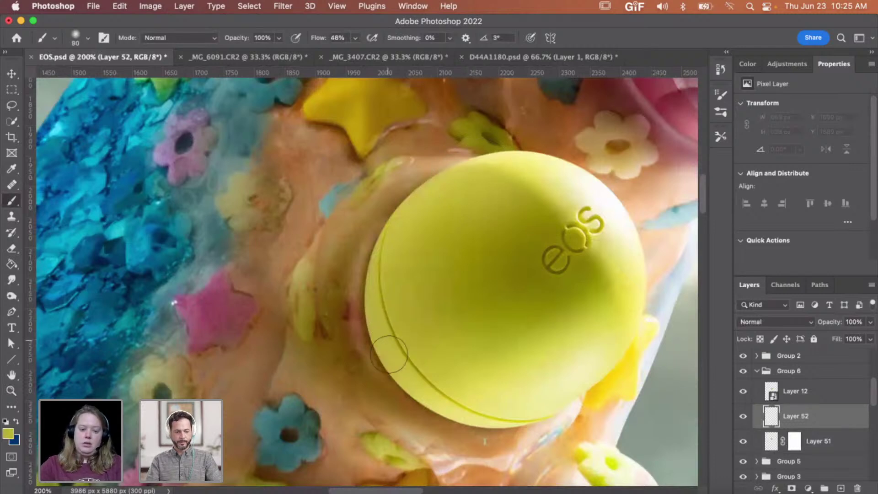
mouse_move(388, 359)
left_mouse_down()
mouse_move(376, 323)
mouse_move(379, 277)
mouse_move(411, 239)
left_mouse_up()
key("bracketleft")
left_click_drag(402, 366, 403, 367)
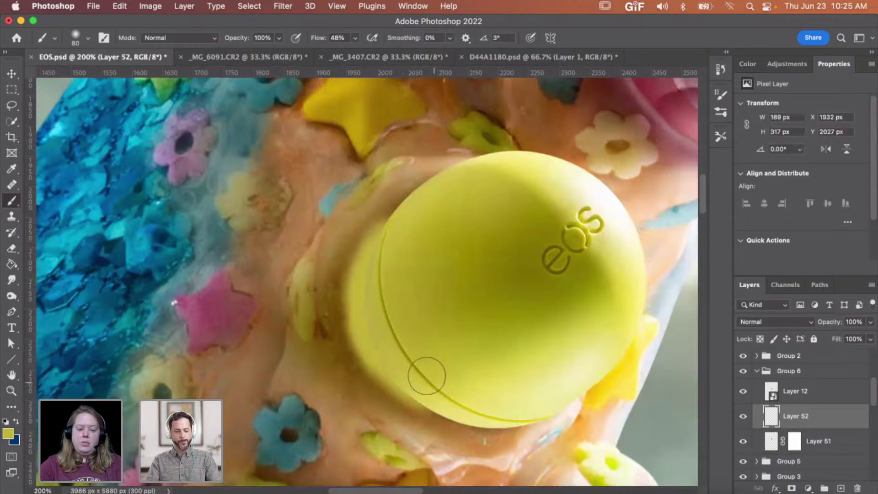
Step: Try the Overlay blend mode on Layer 52's yellow-green paint
key("v")
left_click(773, 322)
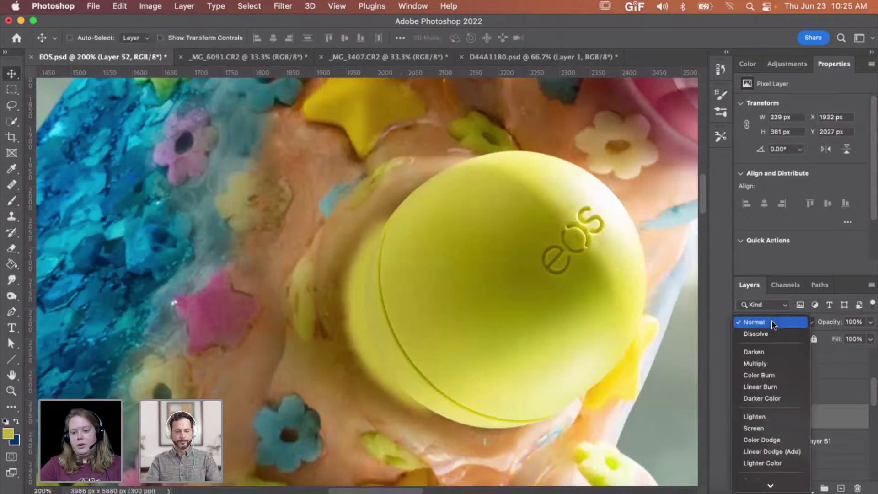
scroll(771, 374, "down", 5)
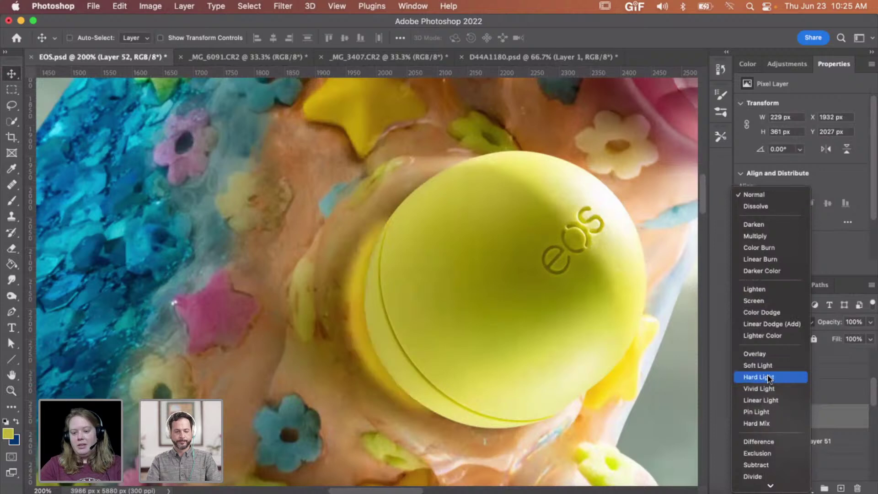
left_click(770, 356)
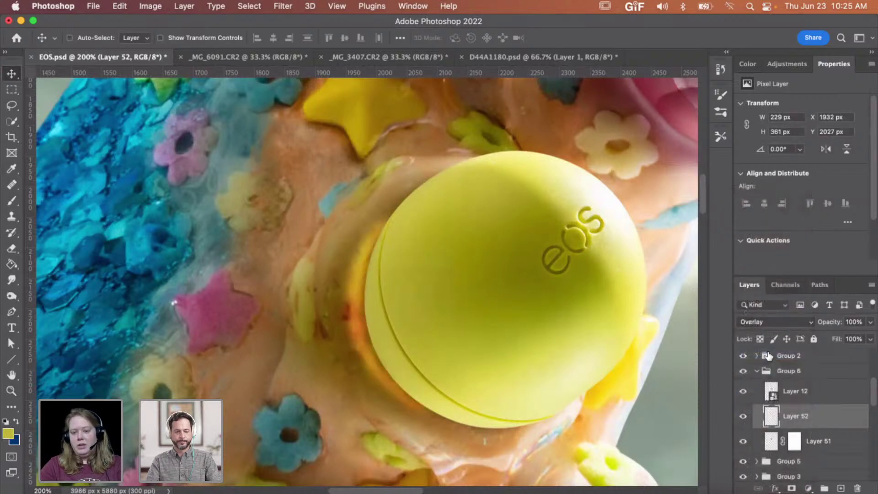
Step: Set Layer 52 to the Color blend mode at 60% opacity and compare the image with and without it
left_click(770, 323)
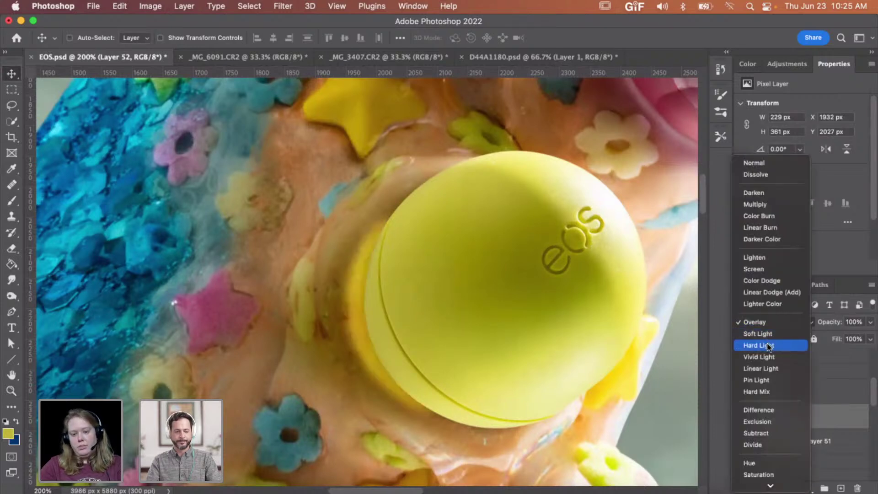
scroll(761, 412, "down", 1)
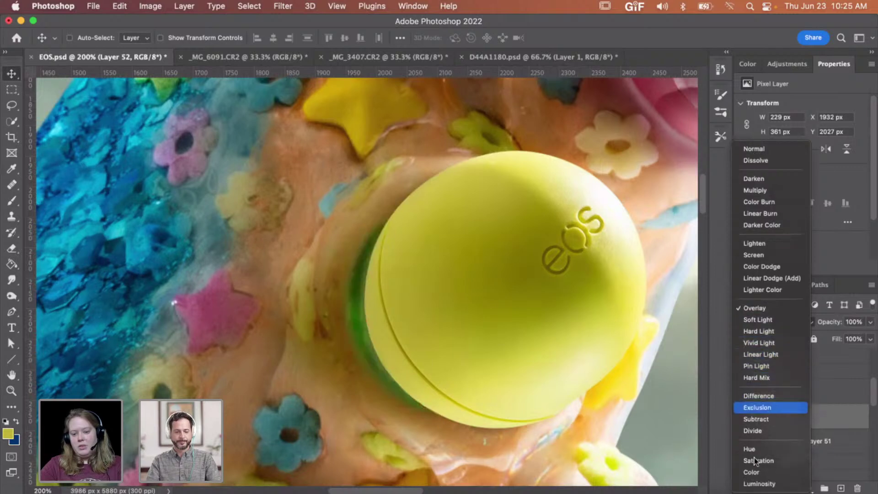
left_click(754, 474)
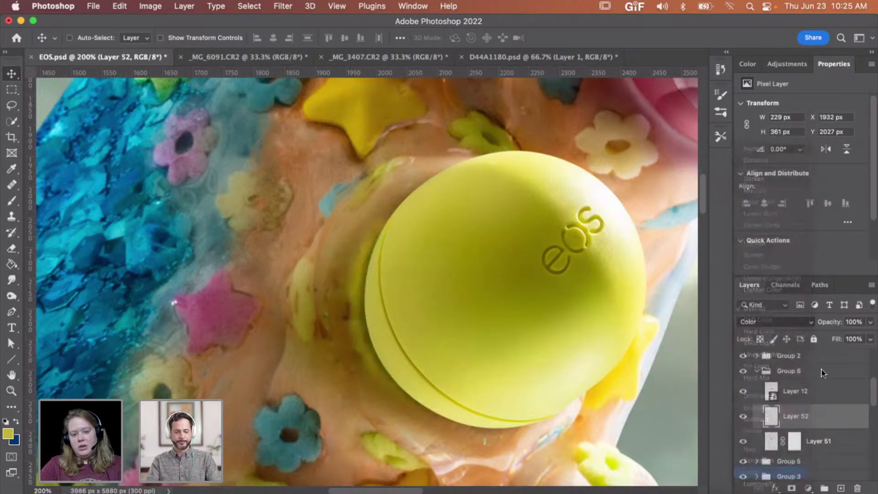
left_click(870, 323)
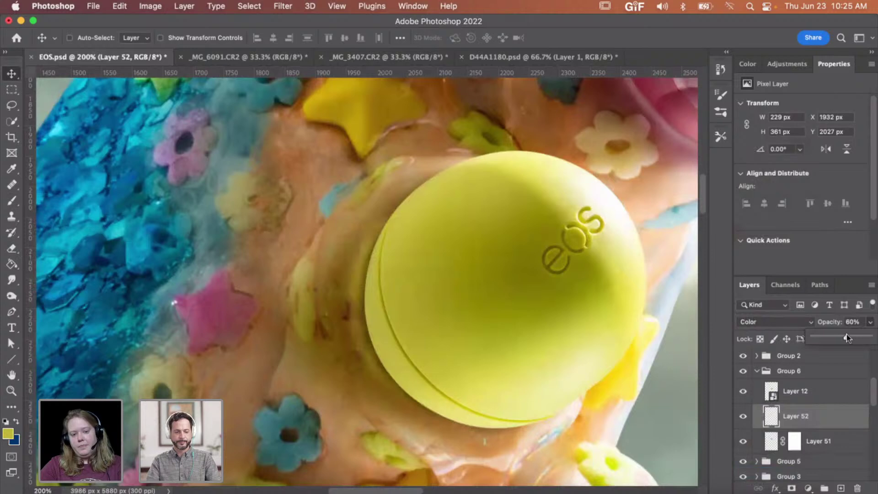
left_click(742, 417)
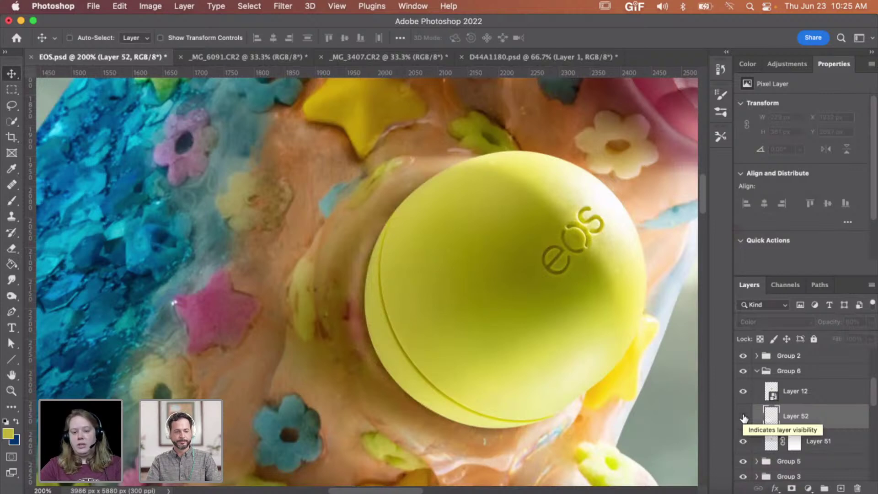
left_click(744, 417)
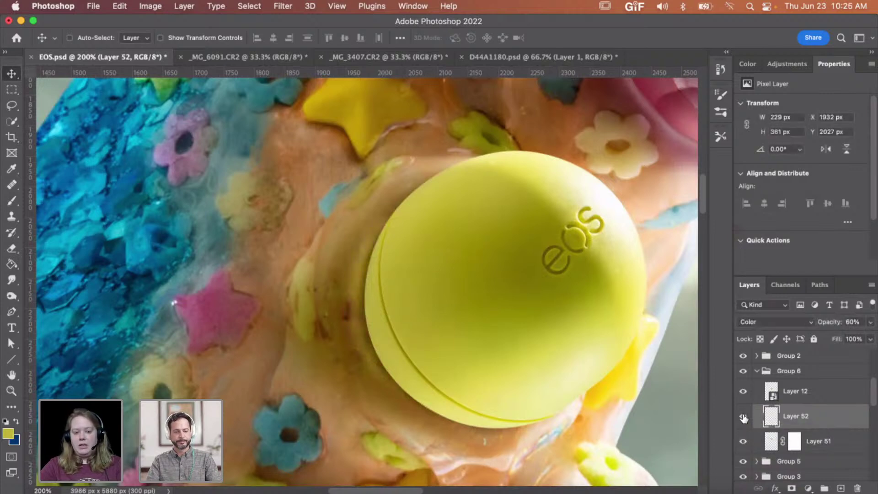
Step: Add a new layer above Layer 12 and clip it to Layer 12
key("z")
left_click(378, 306, "alt")
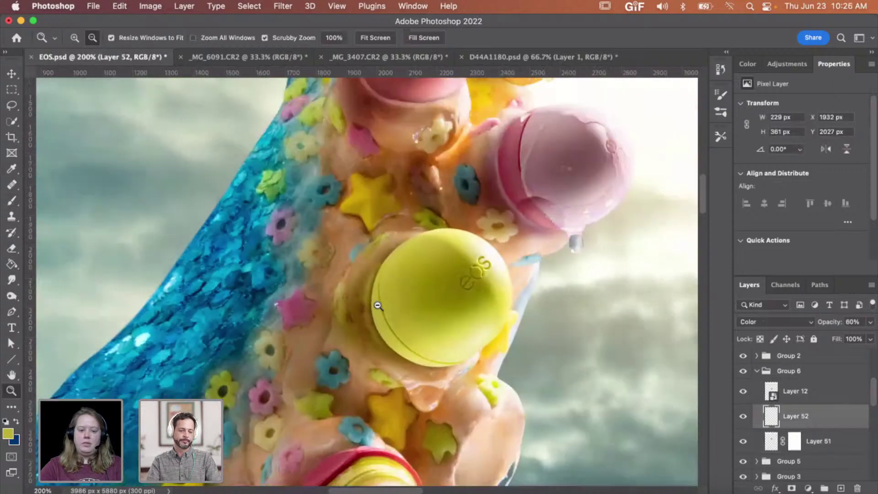
left_click(372, 323)
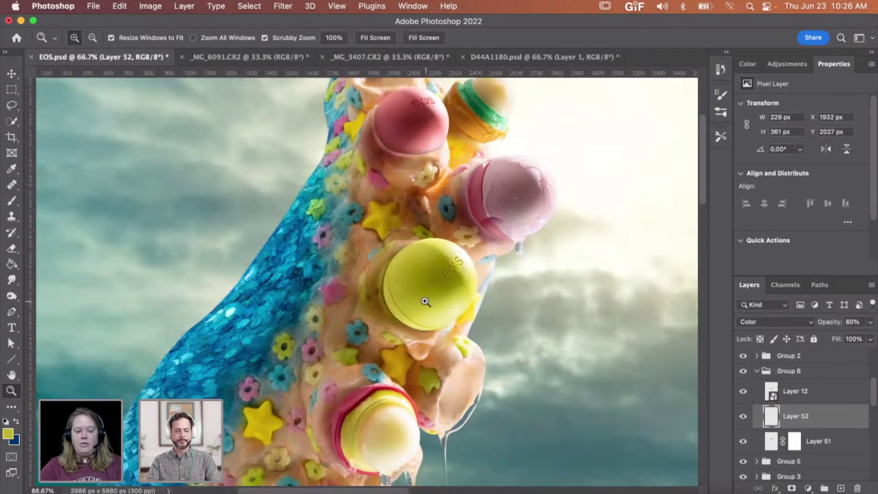
left_click(426, 301)
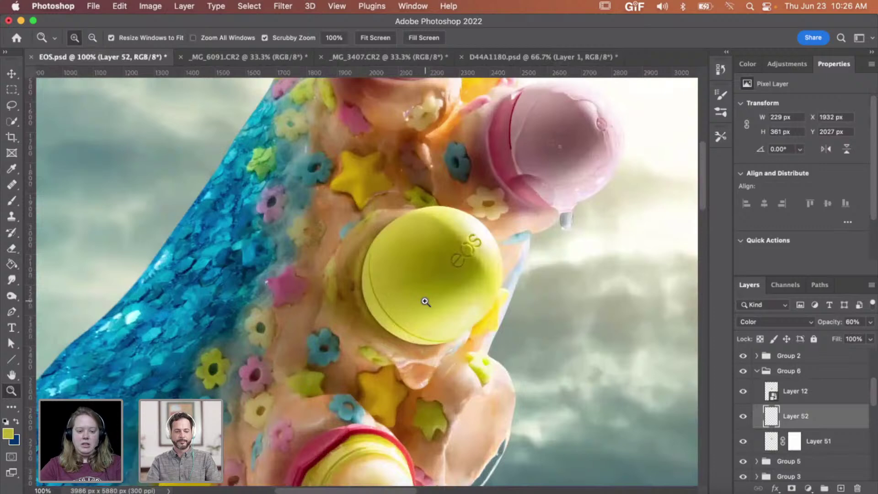
left_click(399, 292)
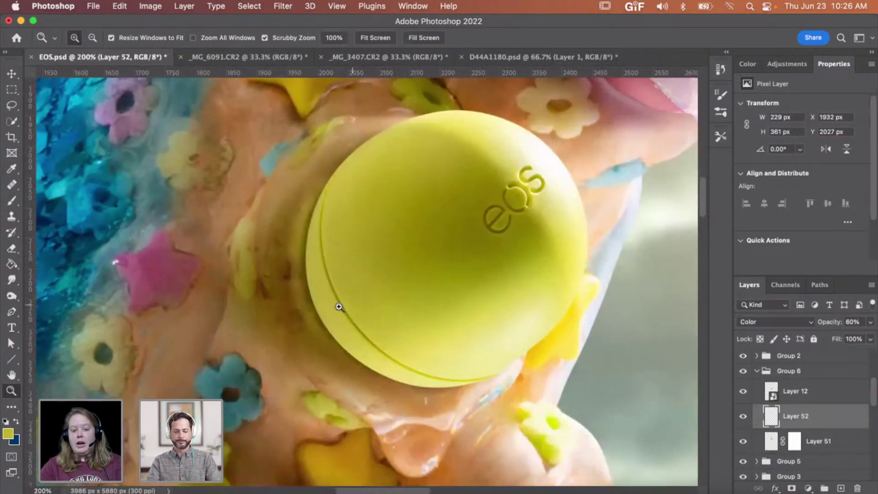
left_click(800, 392)
left_click(841, 488)
right_click(810, 395)
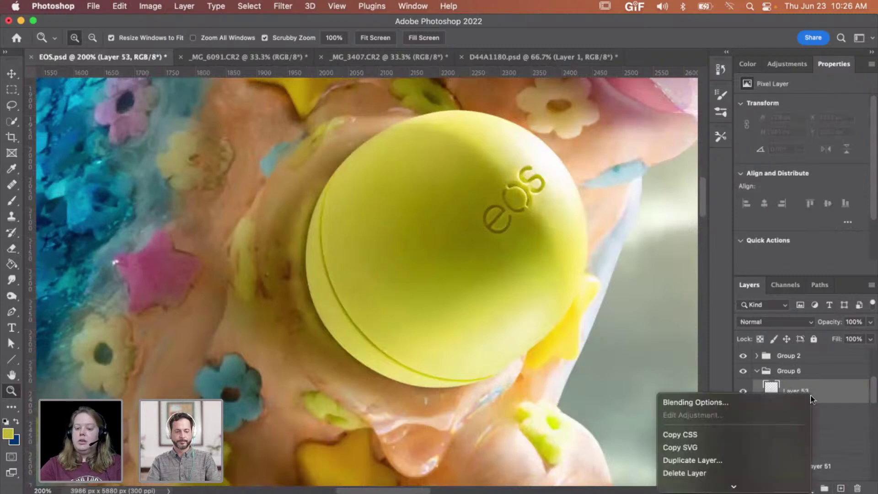
scroll(711, 430, "down", 5)
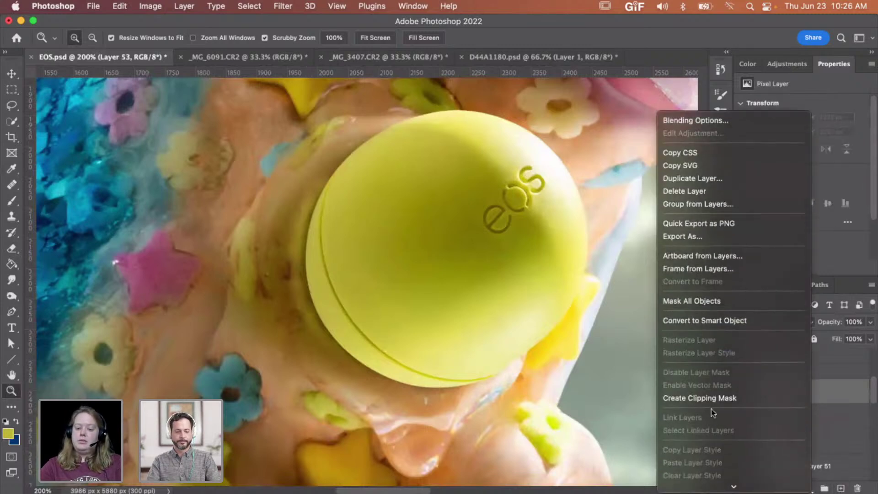
left_click(705, 399)
Step: Sample the dome's darker olive green and paint it along the left and lower-left edge on Layer 53 with a 150 px brush
key("b")
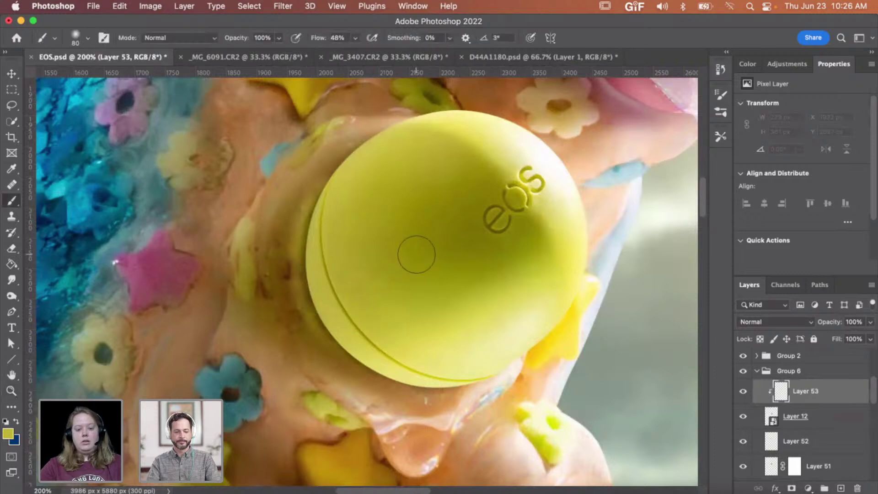
key("bracketright")
key("bracketright")
key("bracketright")
key("bracketright")
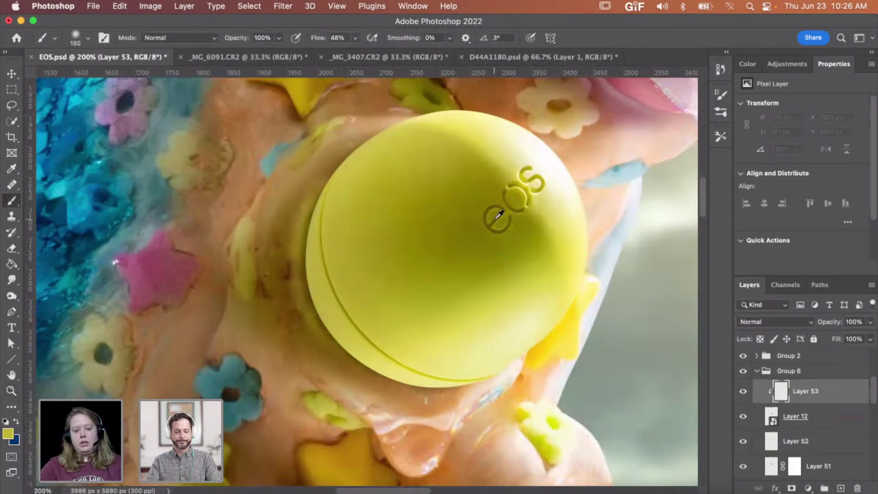
left_click(495, 229, "alt")
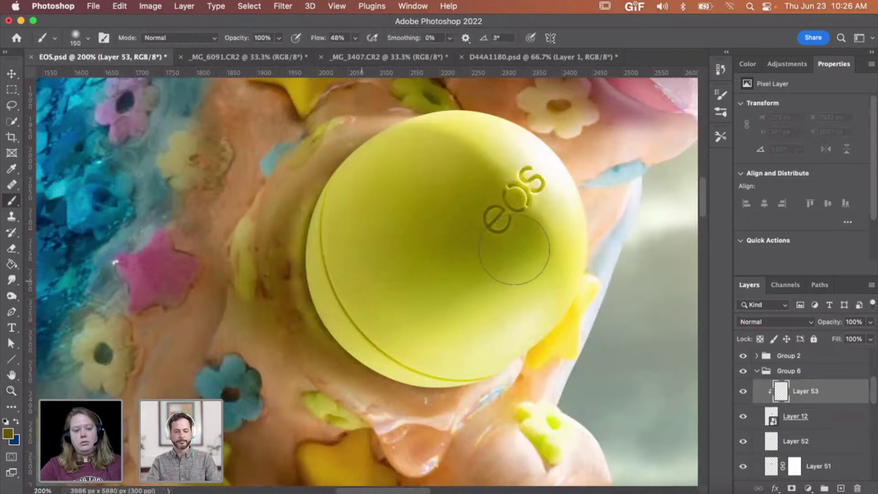
left_click(509, 240, "alt")
left_click(305, 329)
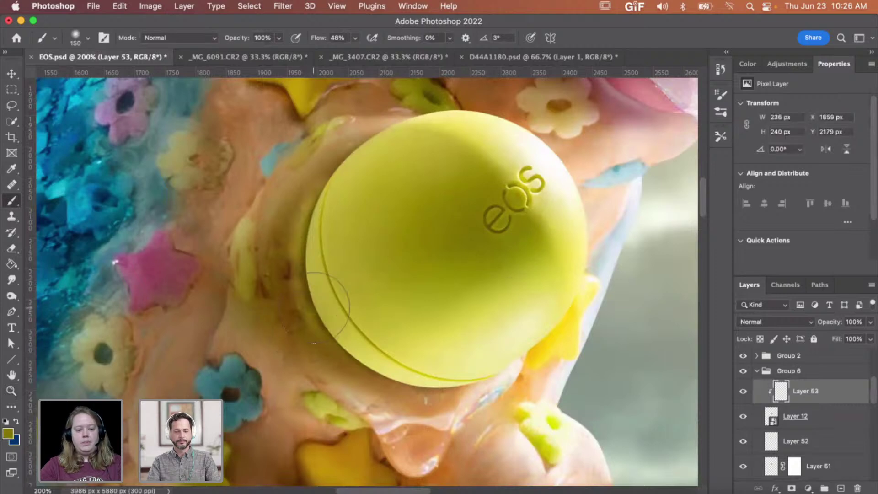
left_click(313, 307)
left_click(313, 283)
left_click(320, 235)
left_click(324, 202)
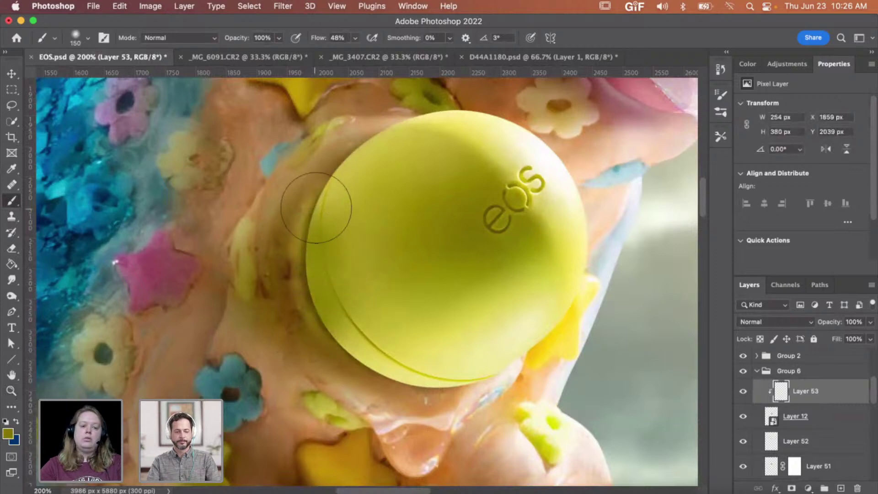
left_click(324, 202)
left_click(321, 193)
mouse_move(321, 193)
left_mouse_down()
mouse_move(300, 264)
mouse_move(349, 333)
left_mouse_up()
mouse_move(358, 374)
left_mouse_down()
mouse_move(388, 391)
mouse_move(352, 336)
mouse_move(345, 305)
left_mouse_up()
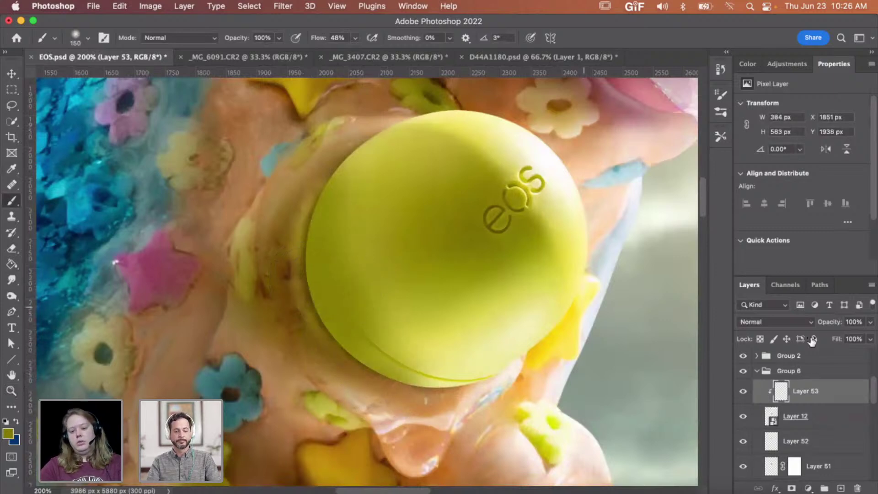
Step: Set Layer 53 to Multiply and shade the left and lower-left side of the dome with a 400 px brush
left_click(773, 322)
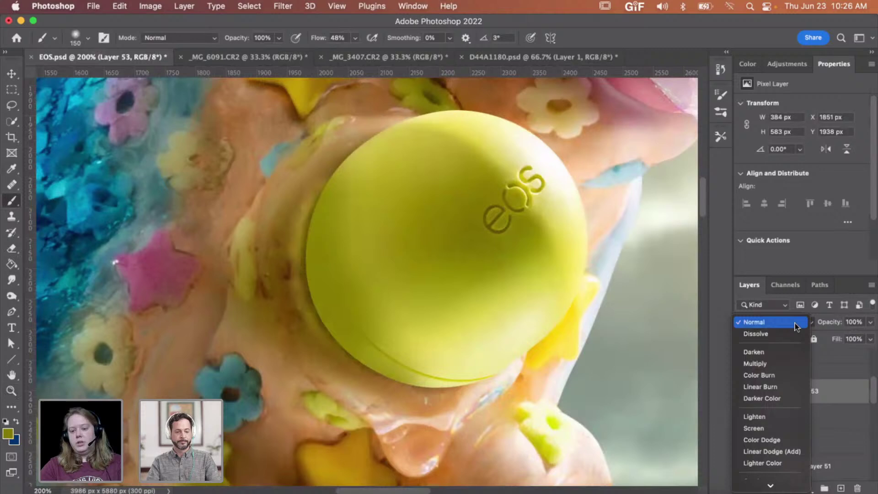
left_click(781, 363)
key("bracketright")
key("bracketright")
key("bracketright")
key("bracketright")
key("bracketright")
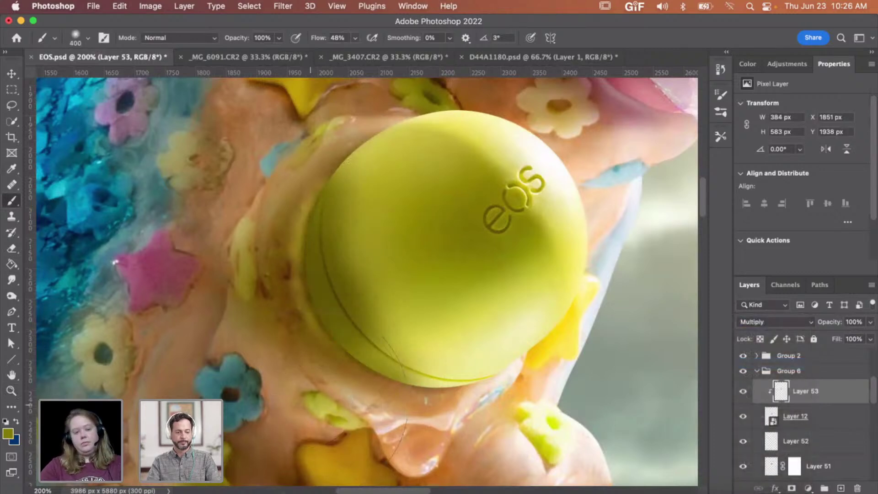
left_click(335, 386)
left_click(330, 385)
left_click(312, 299)
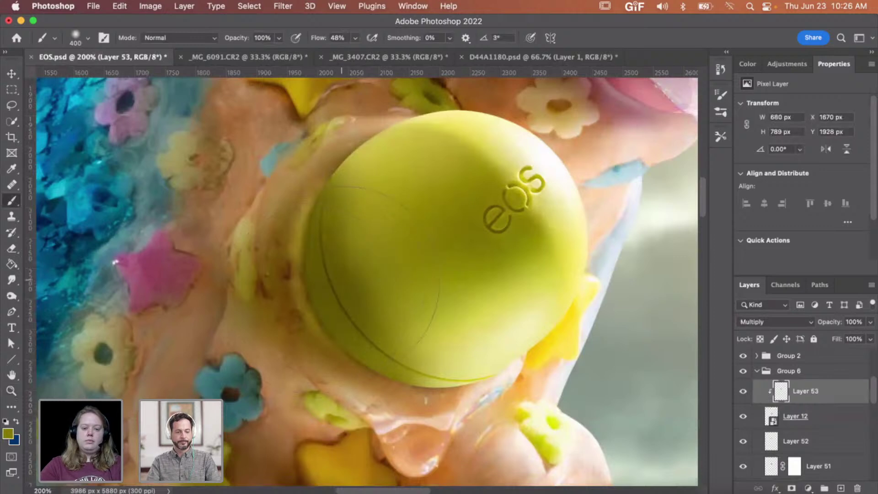
left_click(341, 279)
left_click(409, 260)
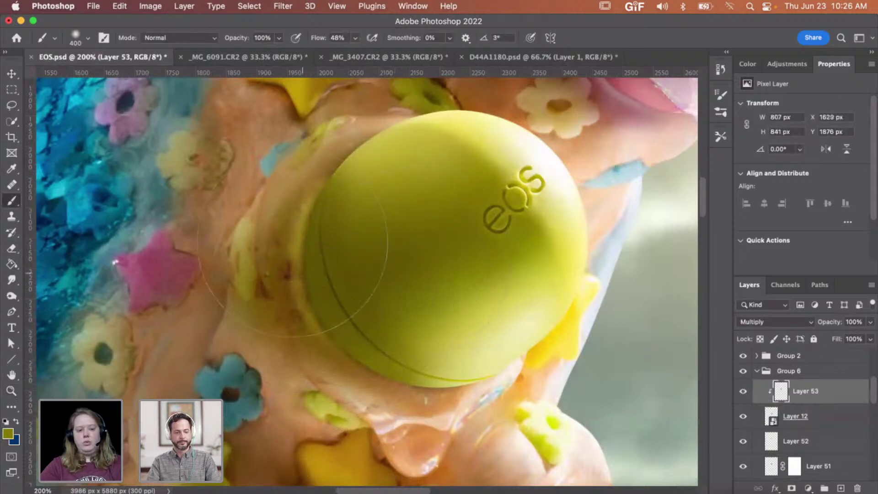
Step: Compare the wider composite with and without Layer 53's shading
key("z")
left_click(396, 280, "alt")
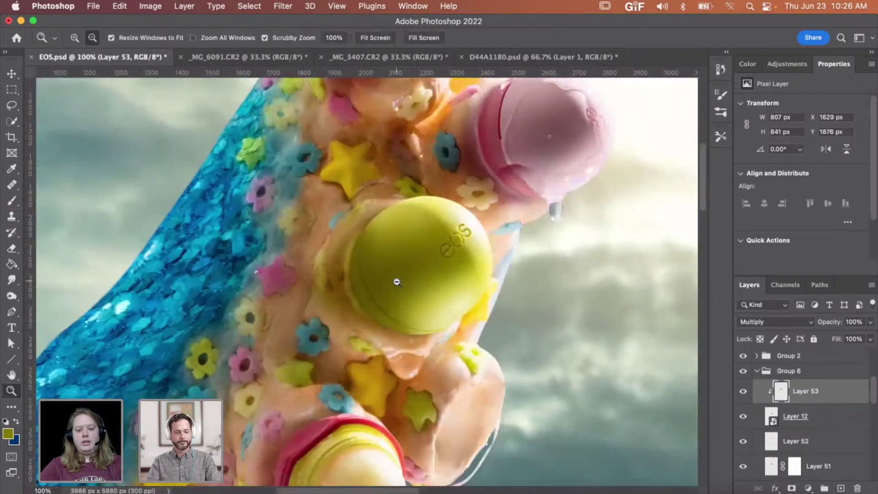
left_click(397, 282, "alt")
left_click(745, 391)
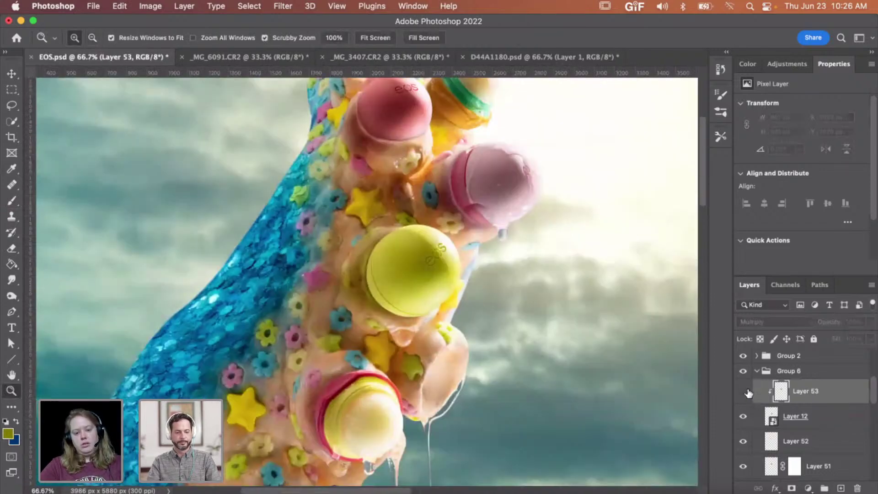
left_click(745, 391)
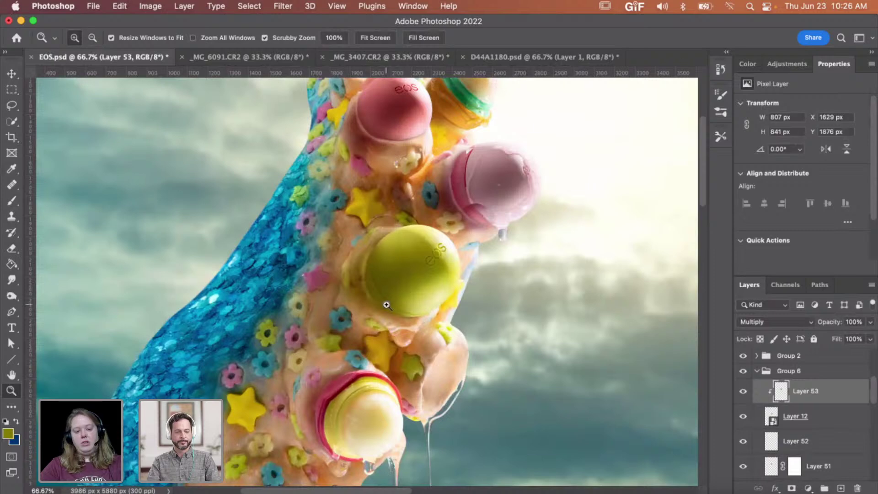
Step: Add a new clipped layer between Layer 12 and Layer 53
left_click(410, 291)
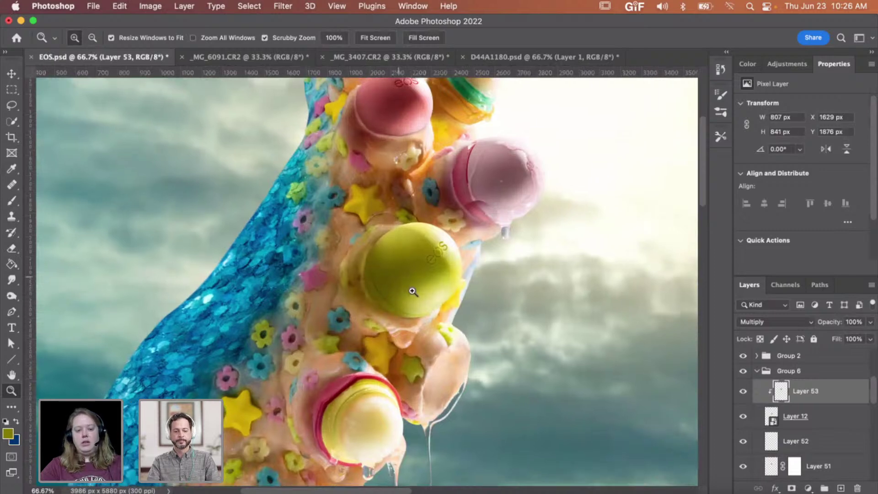
left_click(409, 291)
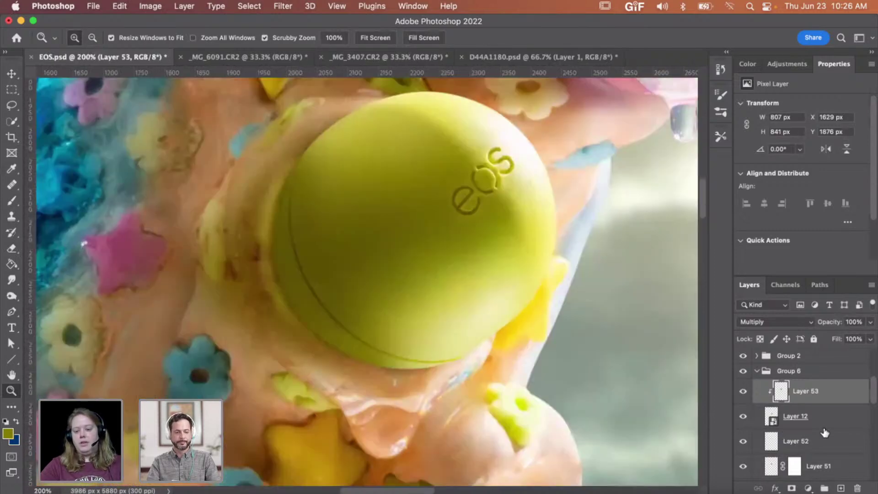
left_click(859, 420)
left_click(841, 488)
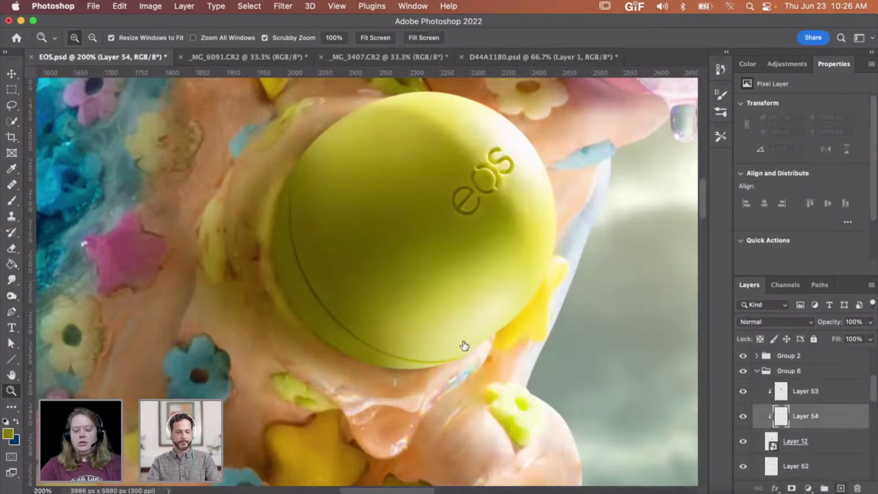
Step: Sample a darker olive from the logo and paint a thin shadow along the dome's left and lower edge on Layer 54, using 100 down to 80 px
key("b")
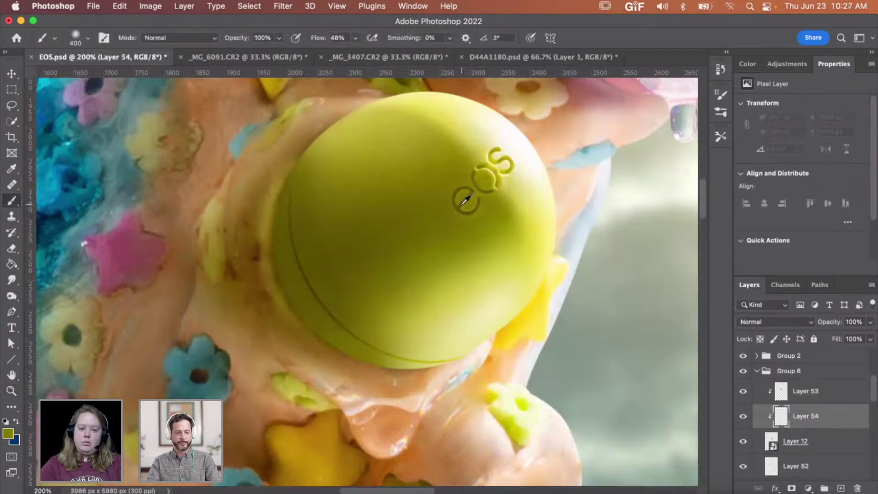
key("bracketleft")
key("bracketleft")
key("bracketleft")
key("bracketleft")
key("bracketleft")
key("bracketleft")
key("bracketleft")
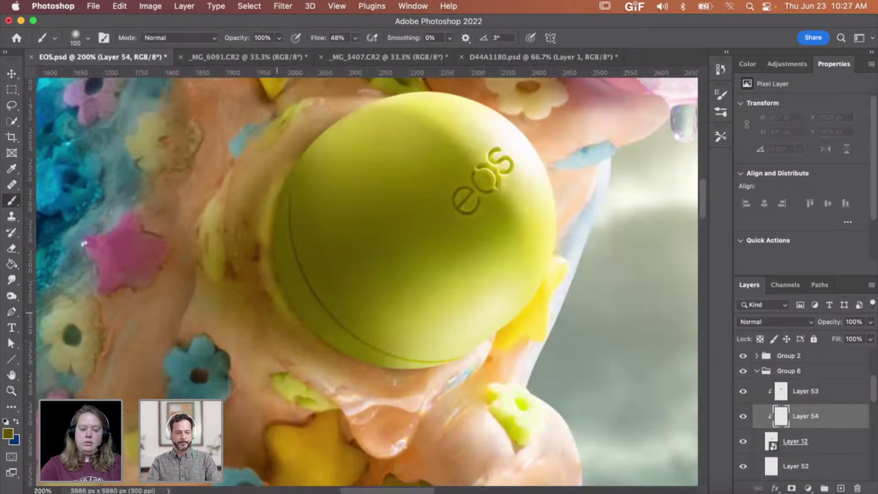
left_click_drag(275, 313, 266, 305)
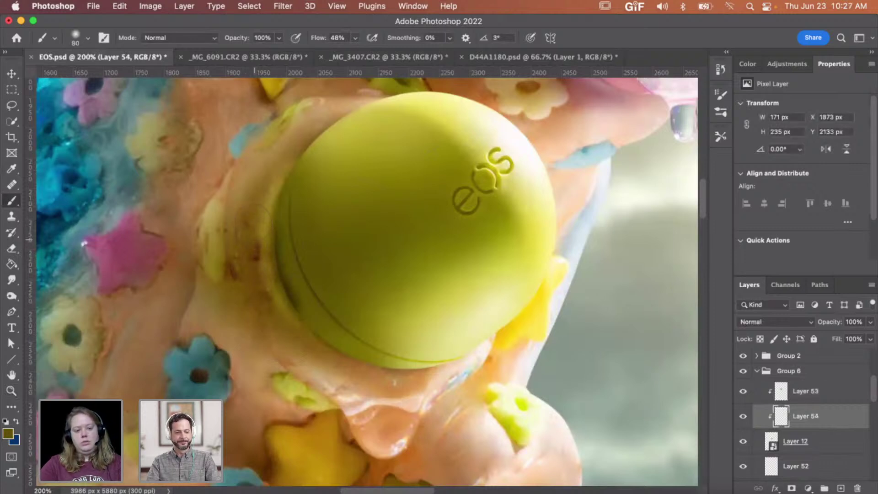
left_click_drag(254, 222, 249, 187)
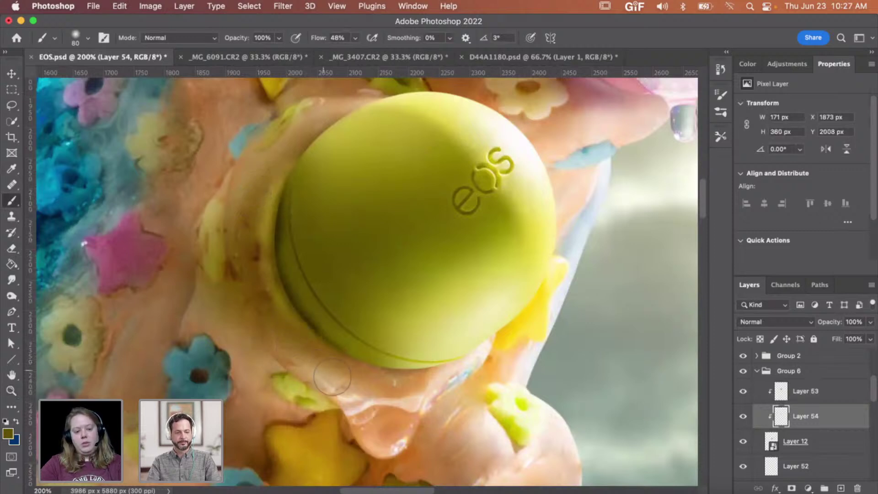
left_click_drag(364, 390, 469, 403)
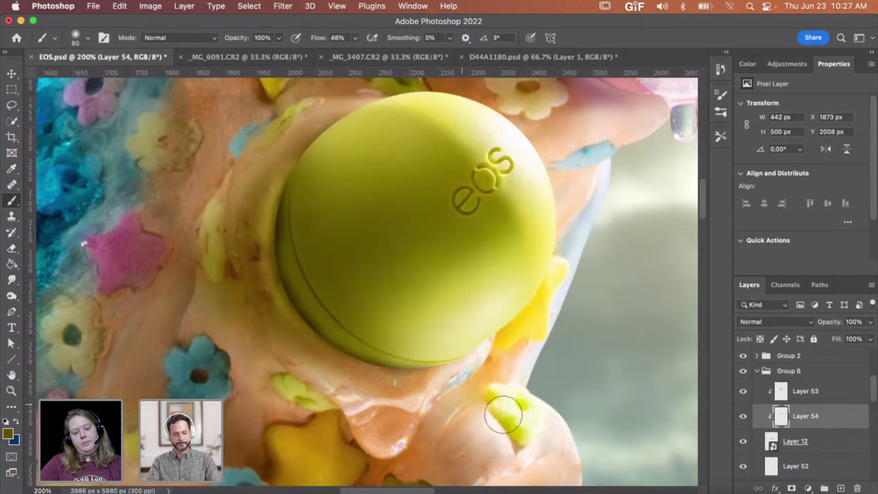
key("e")
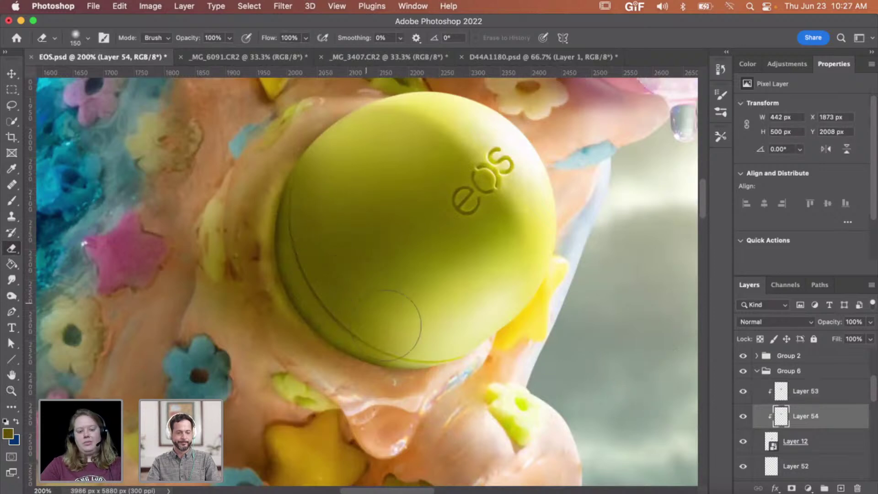
Step: Set Layer 54's blend mode to Multiply
key("v")
left_click(780, 322)
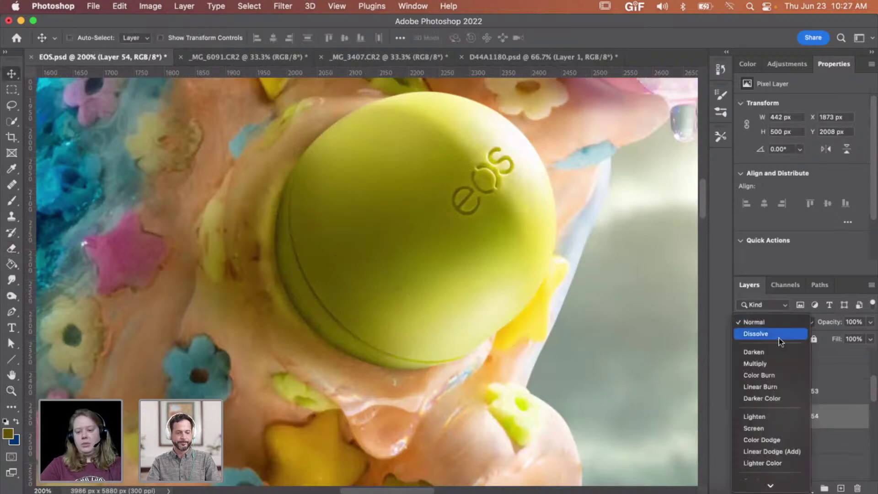
left_click(772, 364)
Step: Inspect the dome's left edge at 300% and add a layer mask to Layer 12
key("z")
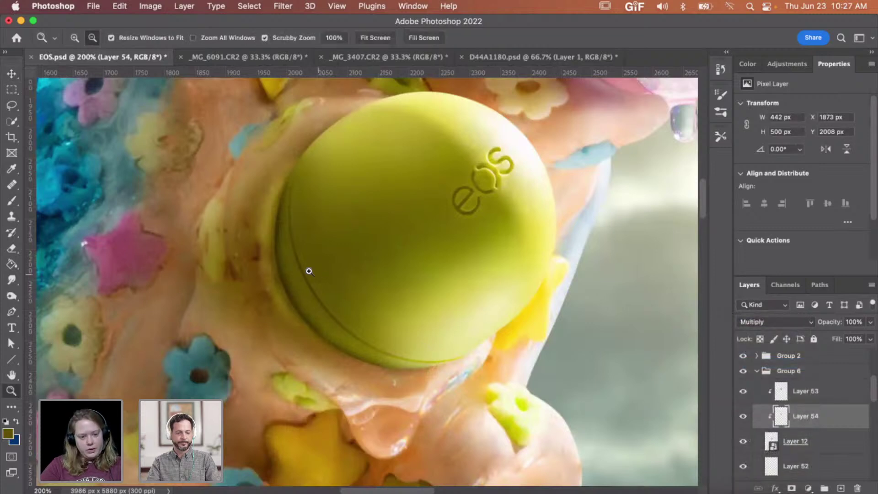
left_click(303, 261)
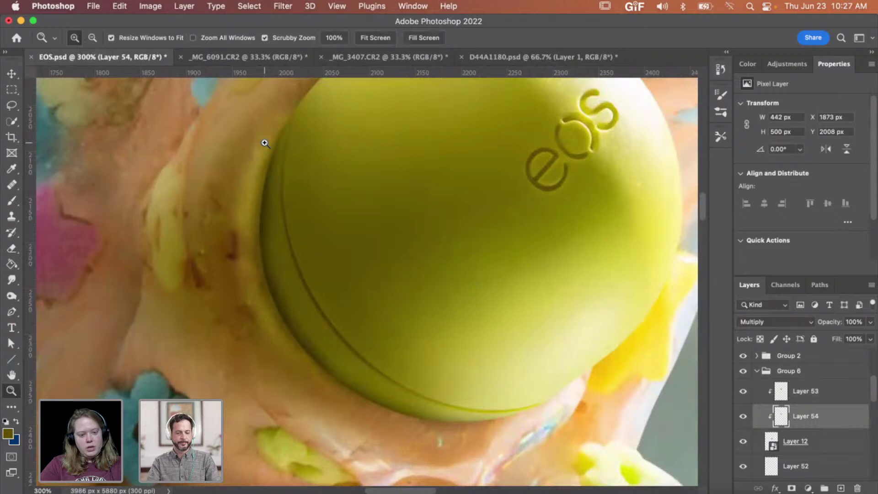
left_click(304, 306)
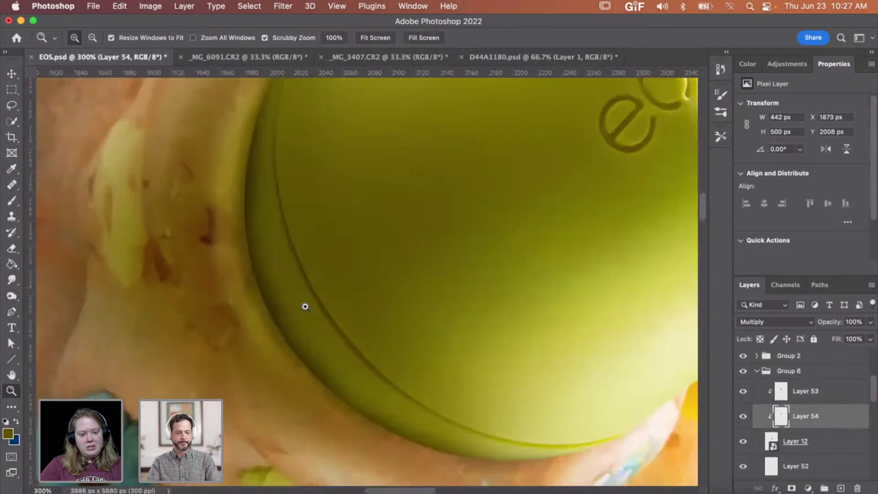
left_click(305, 307, "alt")
left_click(836, 446)
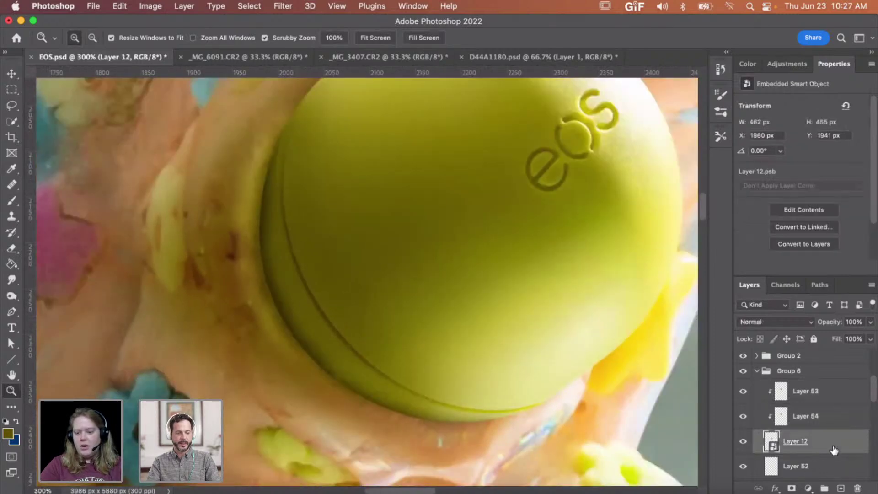
left_click(791, 488)
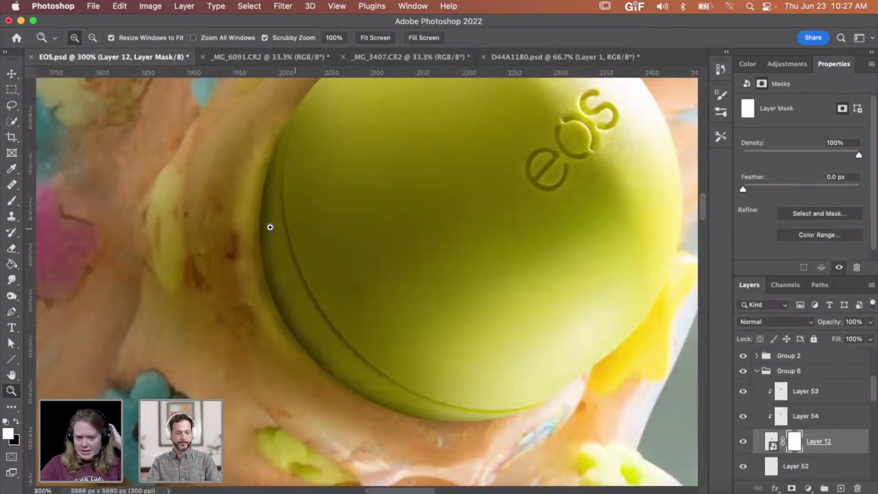
Step: Mask the dome's left and lower edge on Layer 12's mask with a black 47 px brush at 86% hardness
key("b")
key("x")
right_click(286, 207)
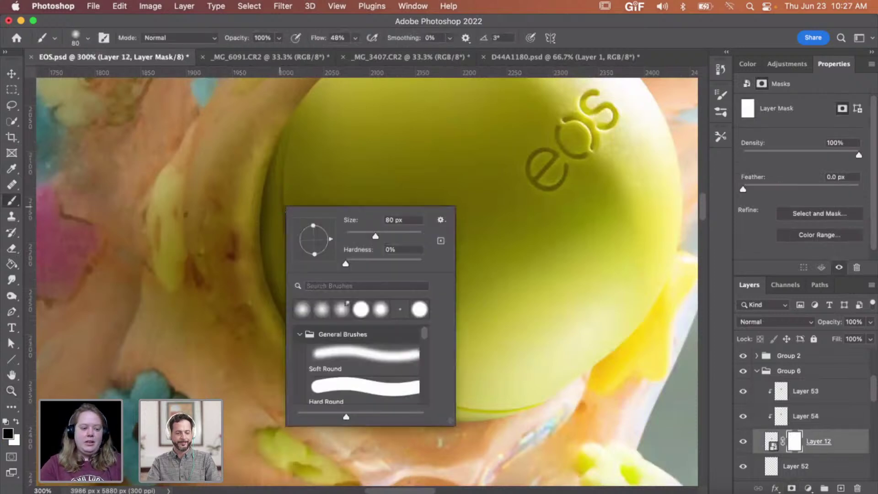
left_click(411, 259)
left_click_drag(375, 236, 363, 236)
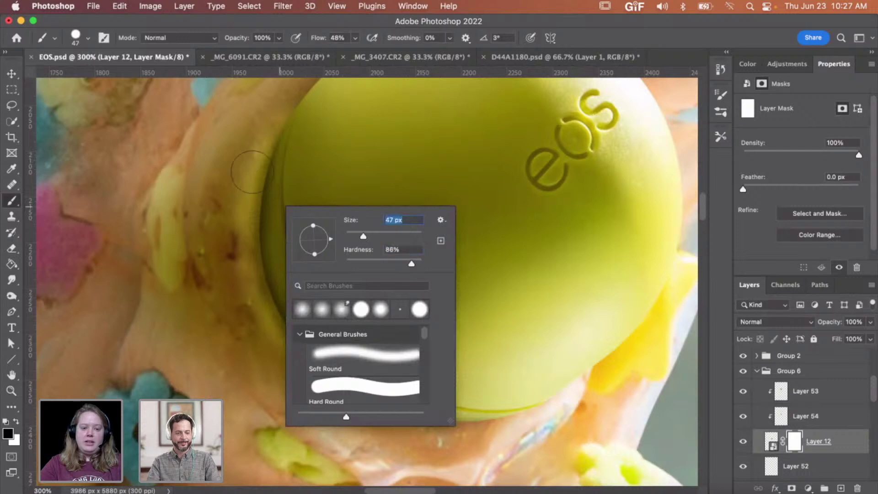
key("Return")
left_click_drag(248, 169, 245, 233)
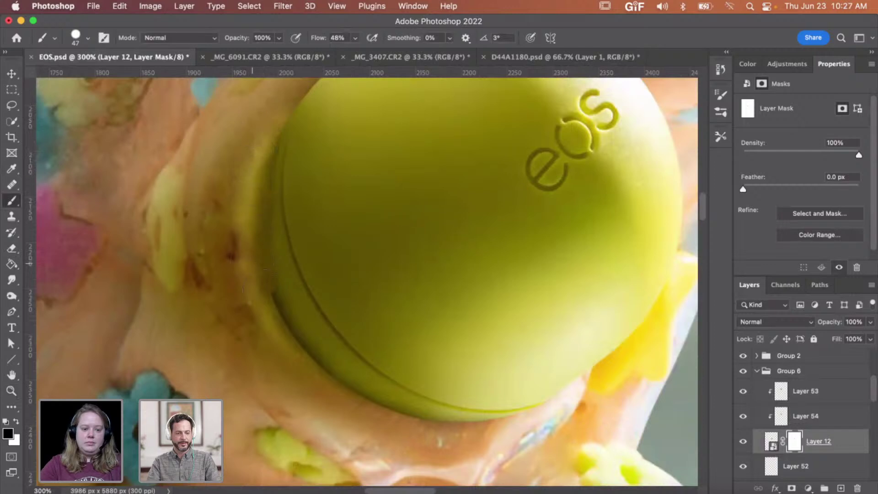
mouse_move(282, 286)
left_mouse_down()
mouse_move(293, 327)
mouse_move(334, 373)
mouse_move(398, 412)
mouse_move(410, 430)
mouse_move(455, 441)
mouse_move(539, 429)
mouse_move(418, 442)
left_mouse_up()
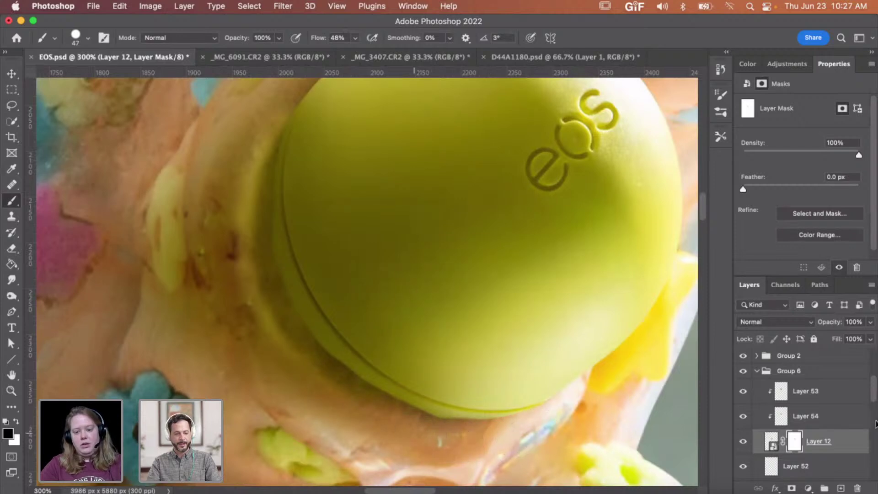
Step: Move Layer 12's dome left and down into its socket, to X 1960 px and Y 1949 px
left_click(772, 441)
key("v")
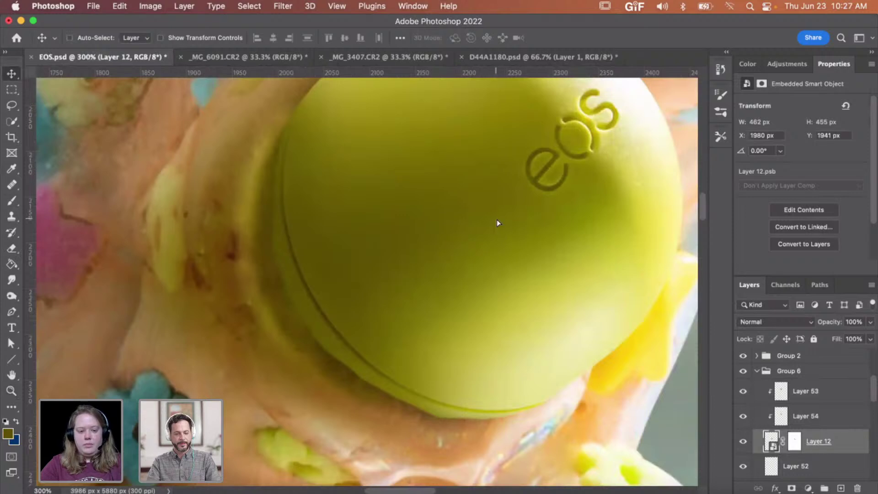
left_click_drag(497, 223, 484, 225)
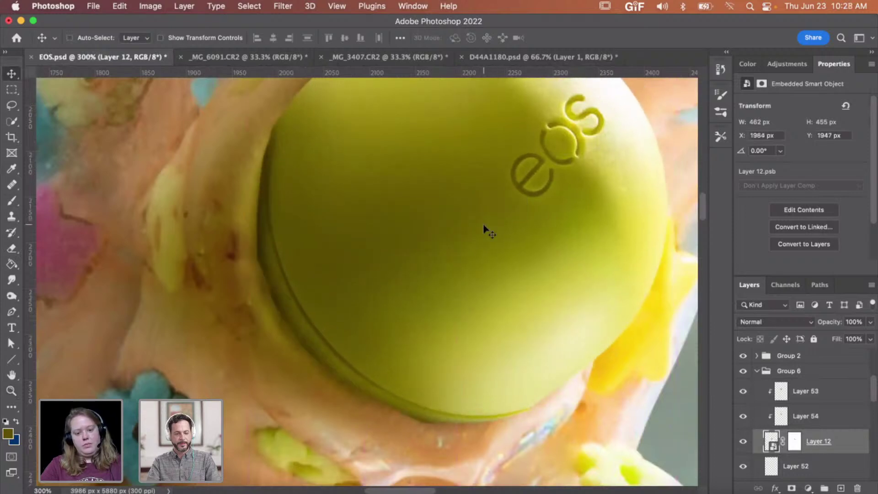
key("Left")
key("Left")
key("Left")
key("Left")
key("Down")
key("Down")
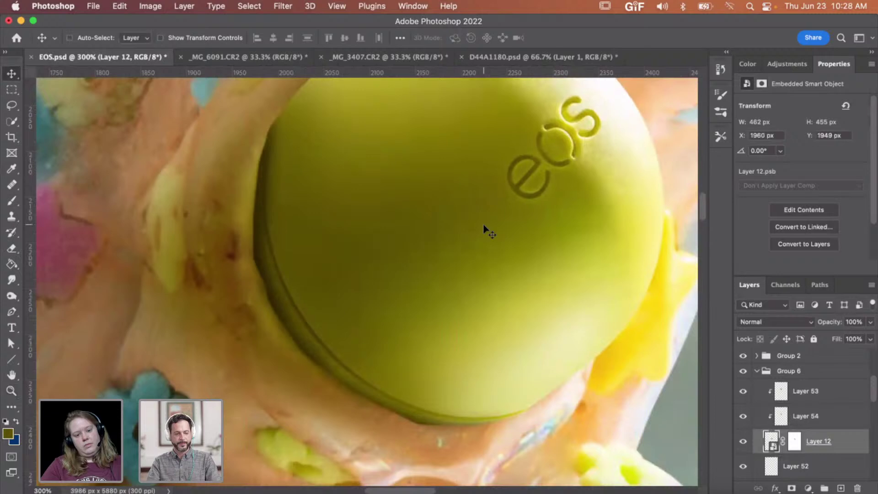
Step: Nudge the dome 4 px right and 1 px down, to X 1964 px and Y 1950 px
scroll(480, 251, "up", 2)
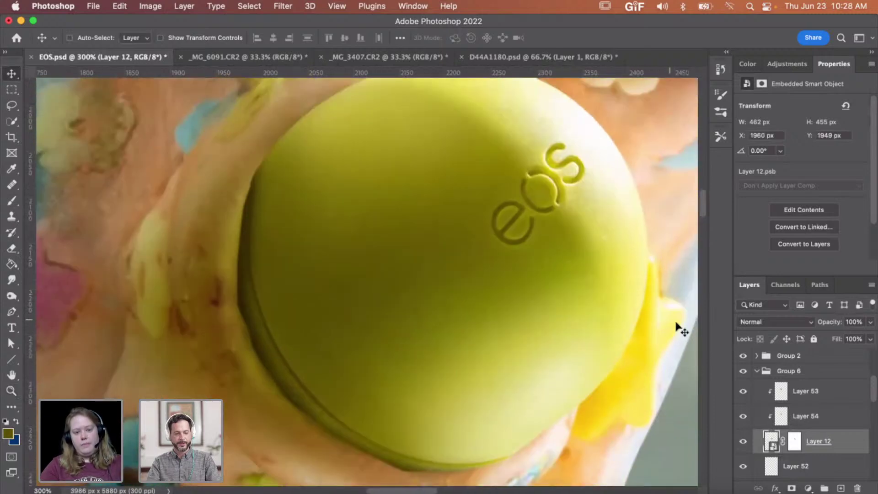
key("Right")
key("Right")
key("Right")
key("Down")
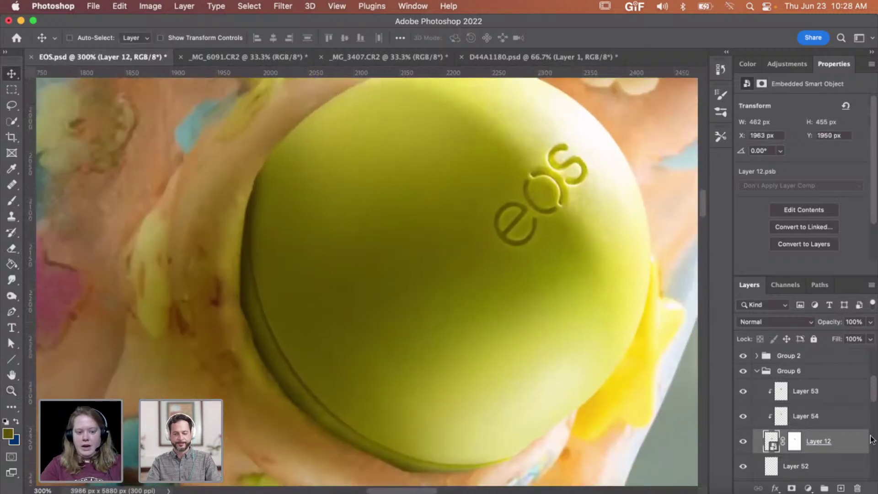
key("Right")
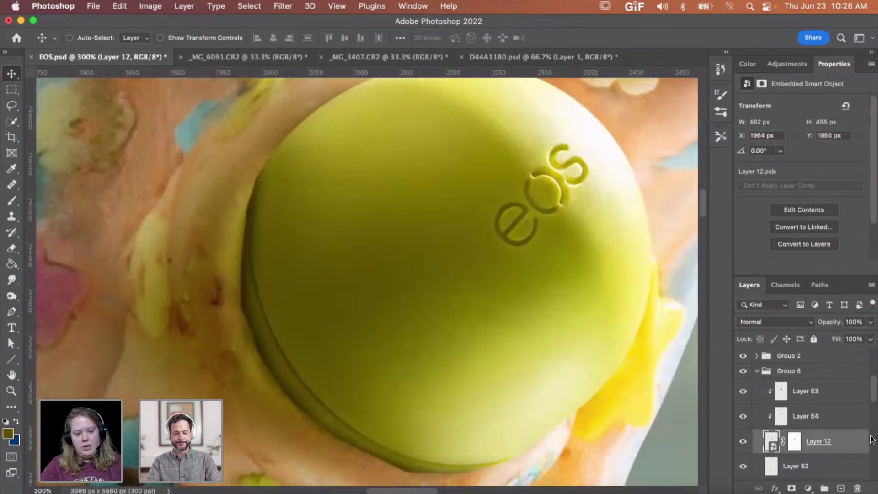
Step: Refine the dome's left edge by painting black on Layer 12's mask with the 47 px brush
left_click(795, 441)
key("d")
key("b")
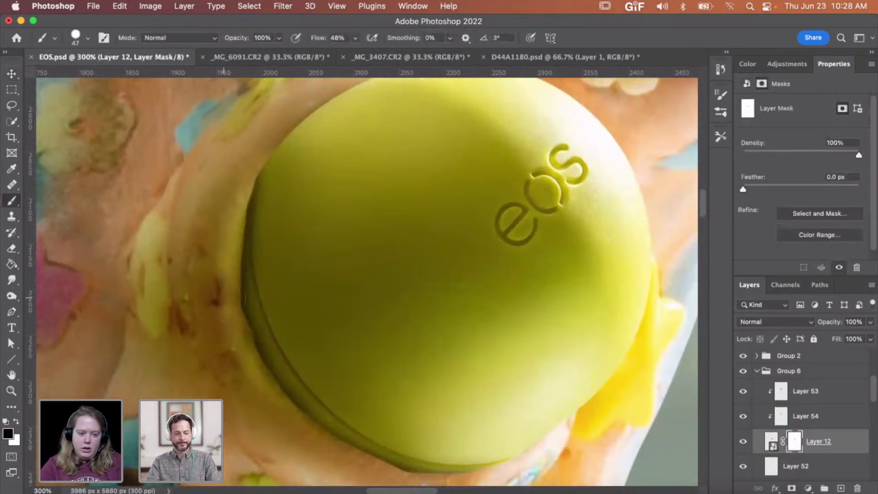
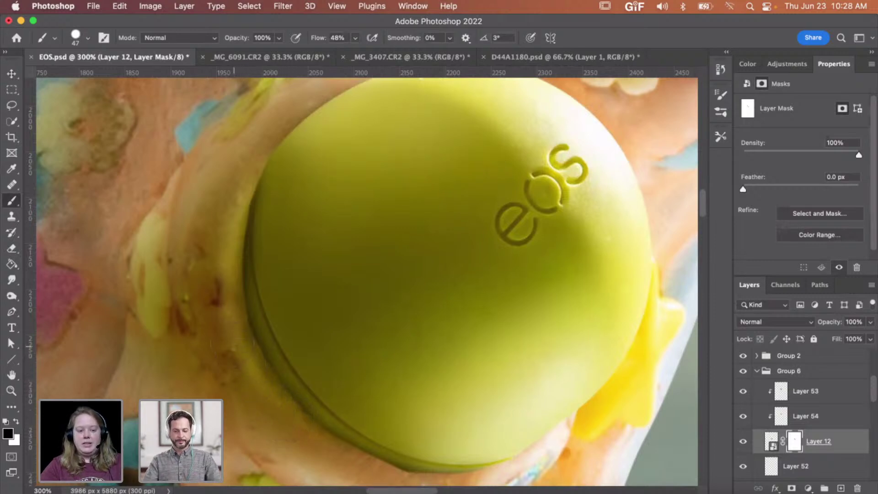
scroll(366, 279, "down", 5)
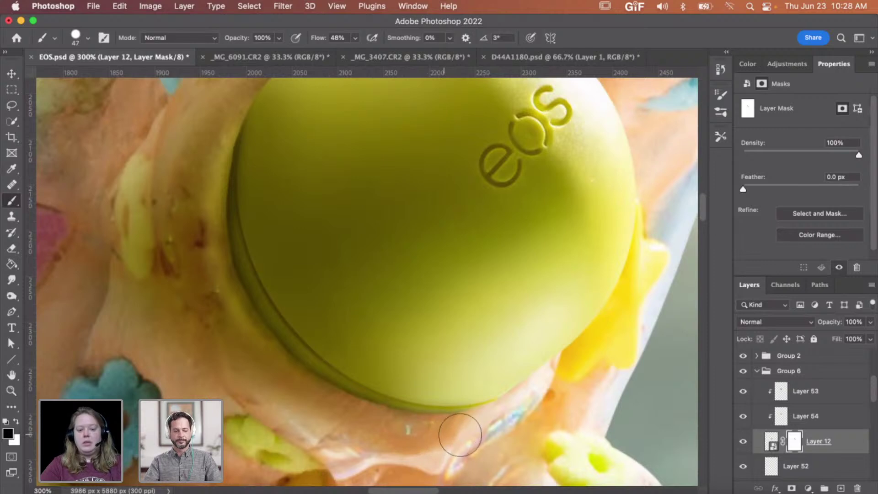
Step: Soften the dome's lower-left edge on Layer 12's mask with the Smudge tool at 150 px
left_click(11, 280)
key("bracketright")
key("bracketright")
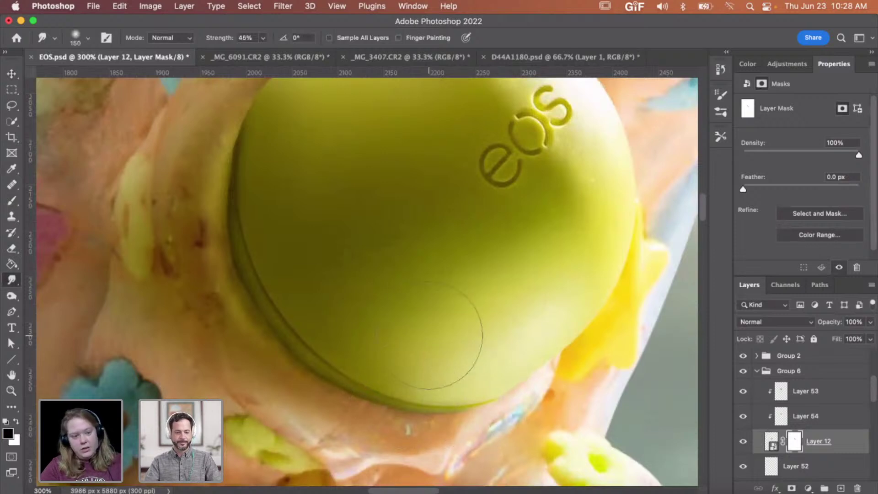
Step: Examine the yellow-green dome's edges and shading up close and from farther out
scroll(472, 348, "up", 5)
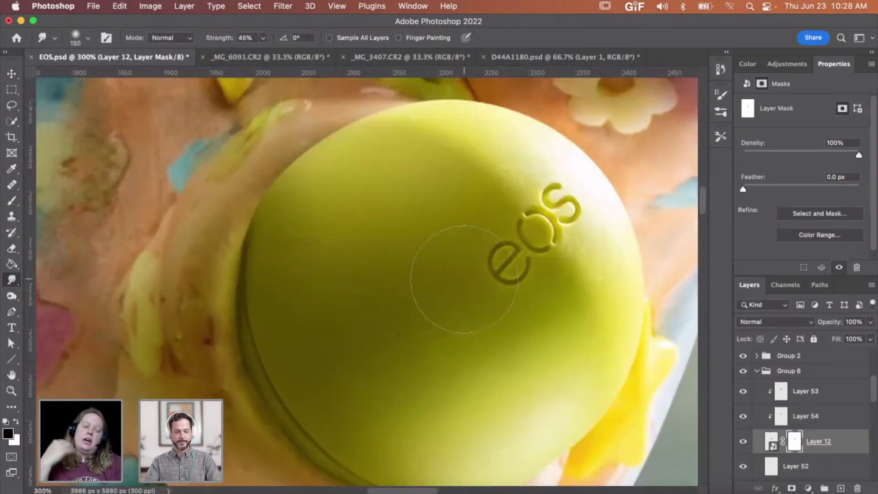
key("v")
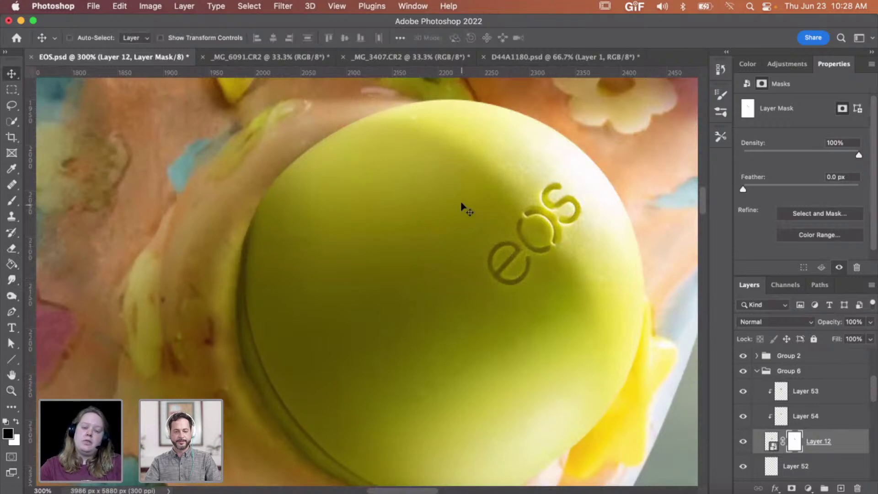
scroll(462, 191, "up", 1)
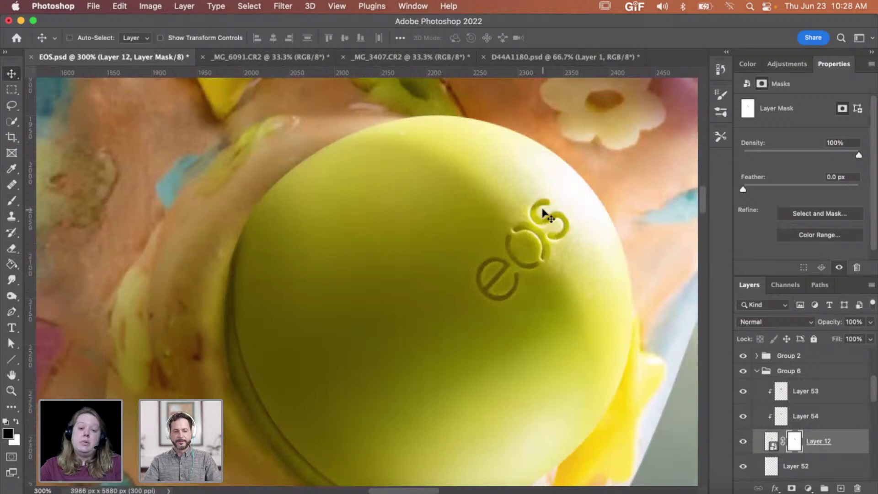
scroll(542, 212, "right", 2)
scroll(451, 192, "up", 3)
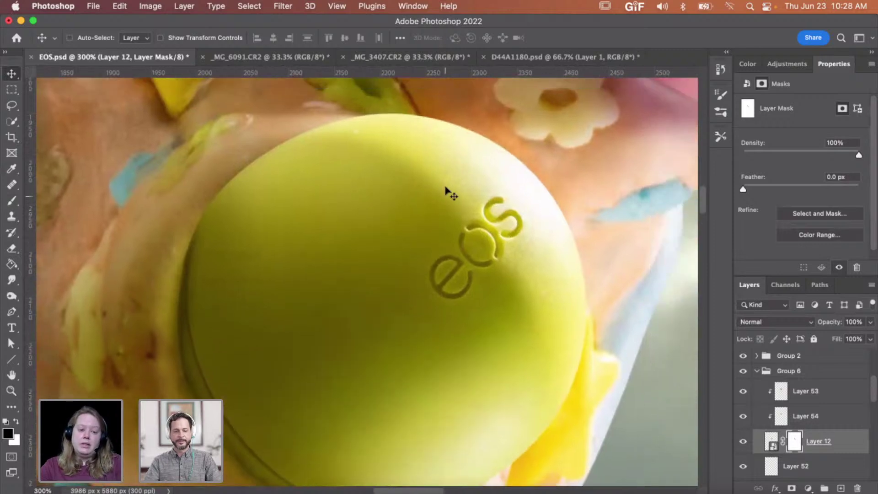
key("z")
left_click(469, 232, "alt")
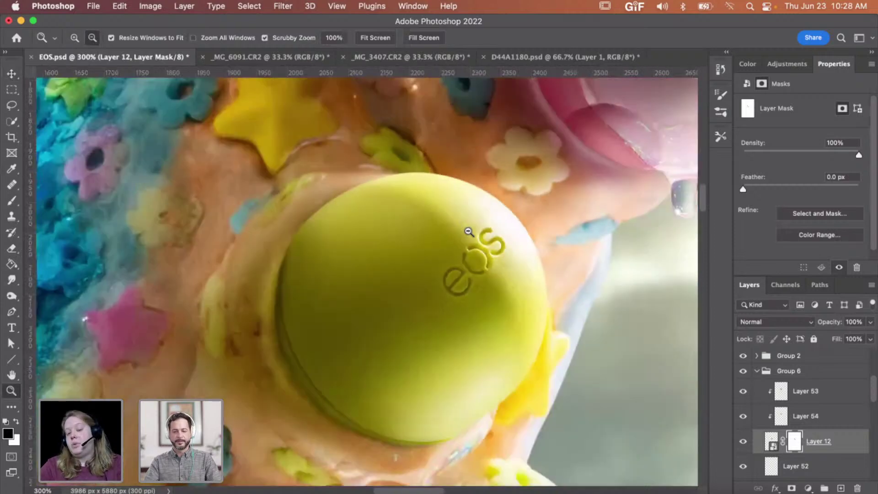
scroll(472, 292, "down", 1)
left_click(472, 292, "alt")
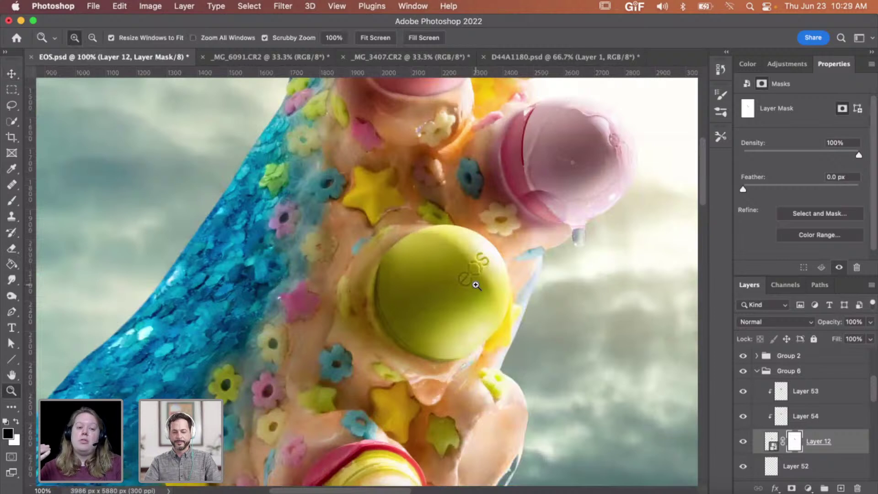
scroll(474, 284, "right", 3)
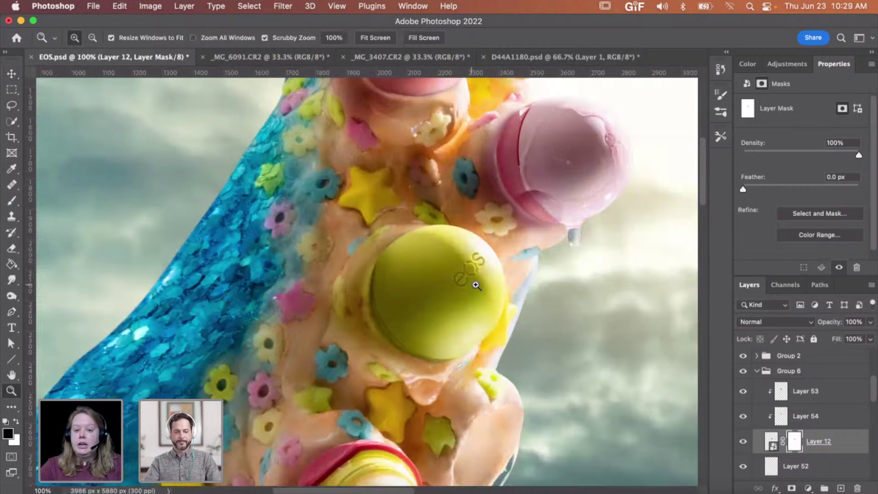
left_click_drag(466, 226, 486, 219)
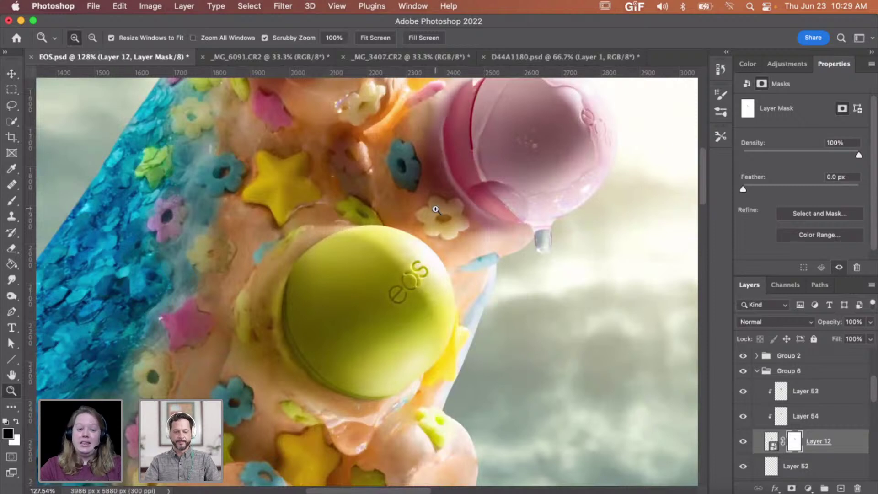
scroll(436, 209, "up", 1)
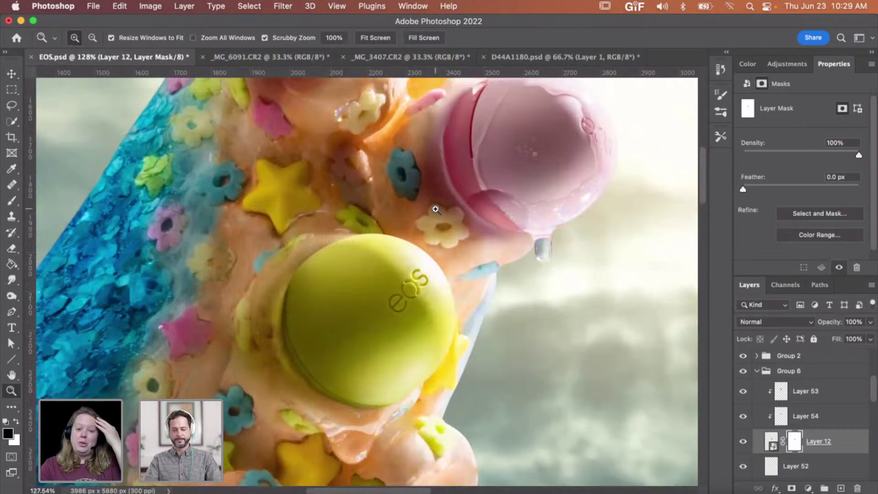
left_click_drag(375, 304, 395, 302)
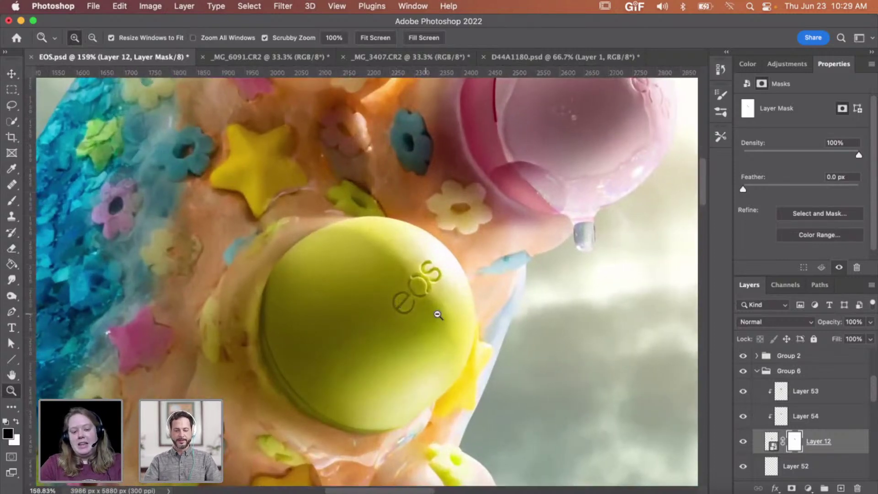
scroll(438, 315, "up", 2)
left_click_drag(442, 315, 384, 318)
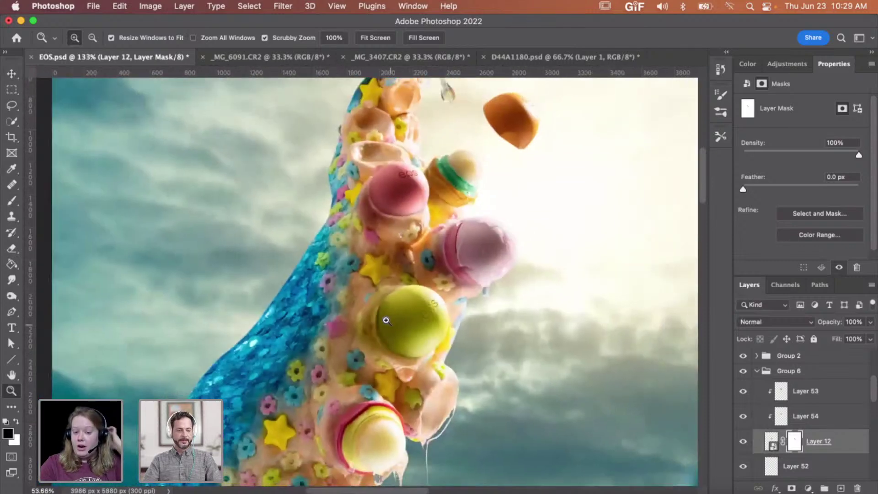
left_click_drag(446, 322, 504, 310)
scroll(364, 229, "down", 1)
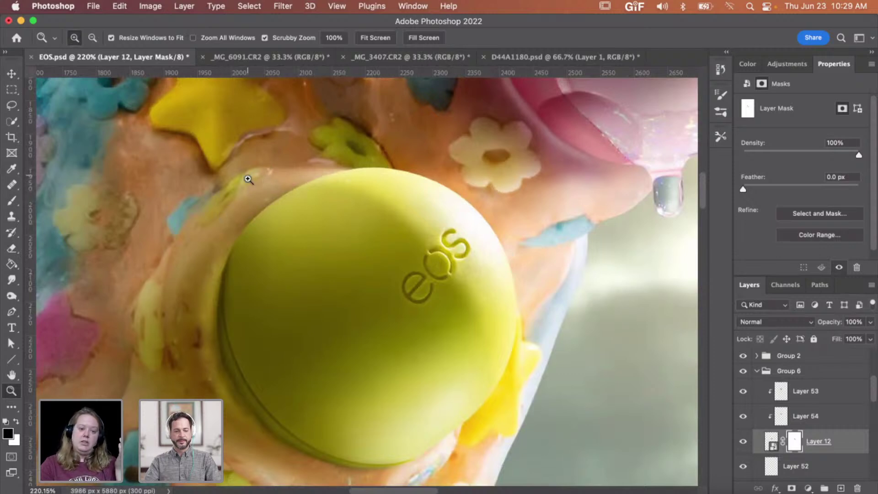
Step: Compare the yellow-green dome with the neighbouring domes and review the tentacle down to the underwater area
left_click(427, 218, "alt")
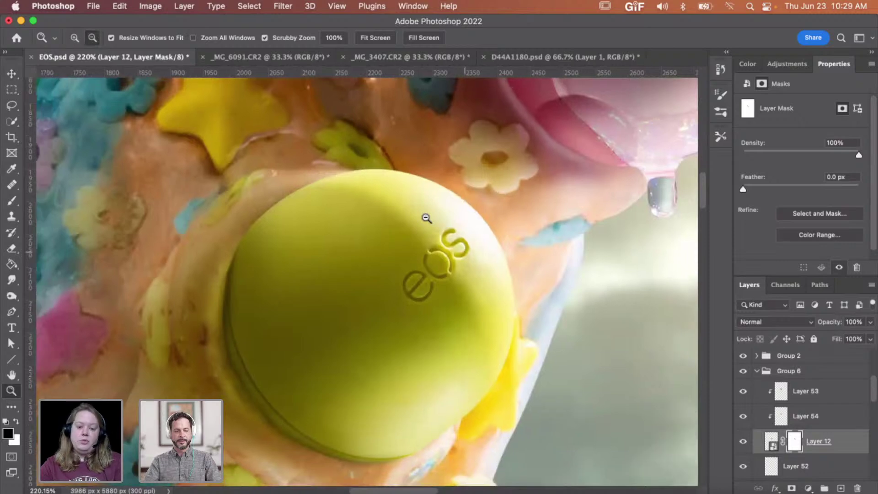
left_click(427, 218, "alt")
left_click(426, 218, "alt")
scroll(425, 218, "down", 2)
left_click(425, 218, "alt")
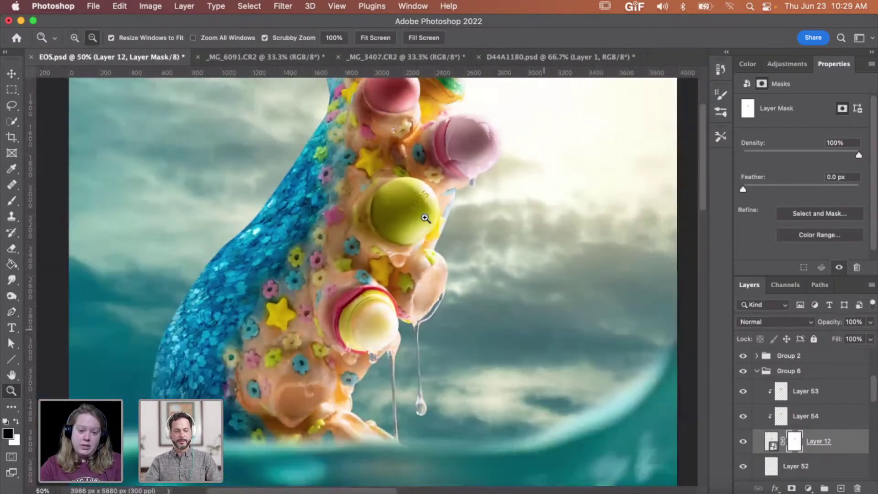
scroll(425, 218, "up", 3)
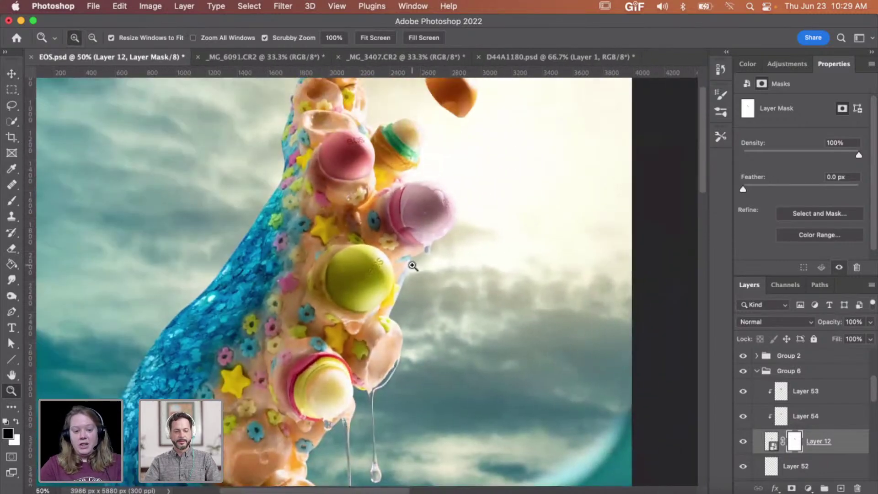
scroll(413, 266, "up", 2)
left_click(403, 241)
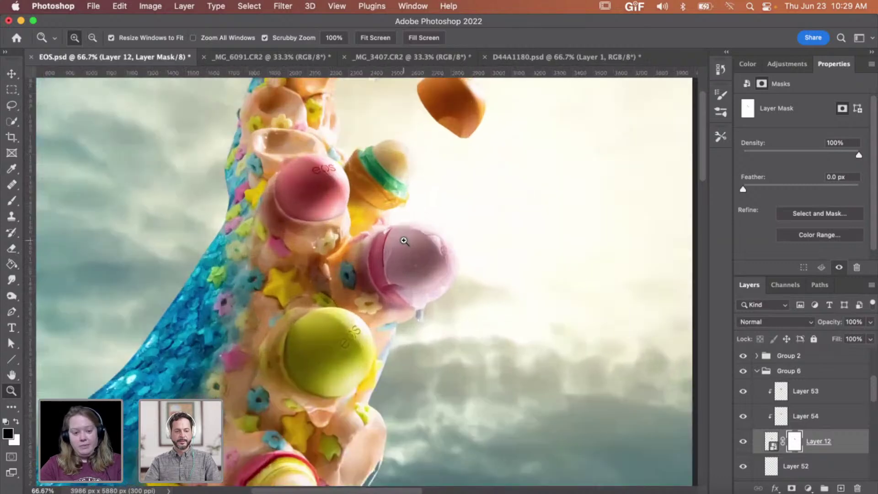
left_click(403, 241)
scroll(403, 242, "down", 1)
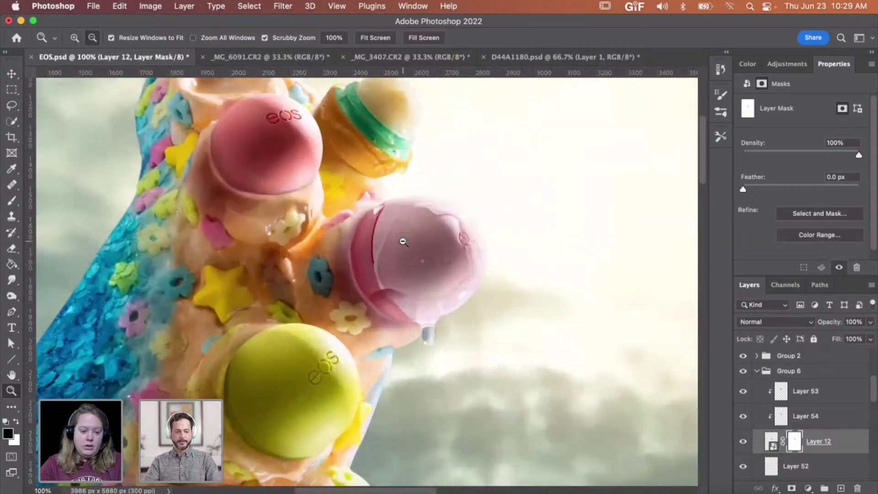
left_click(403, 242, "alt")
left_click(402, 237, "alt")
left_click(337, 327)
left_click(334, 328)
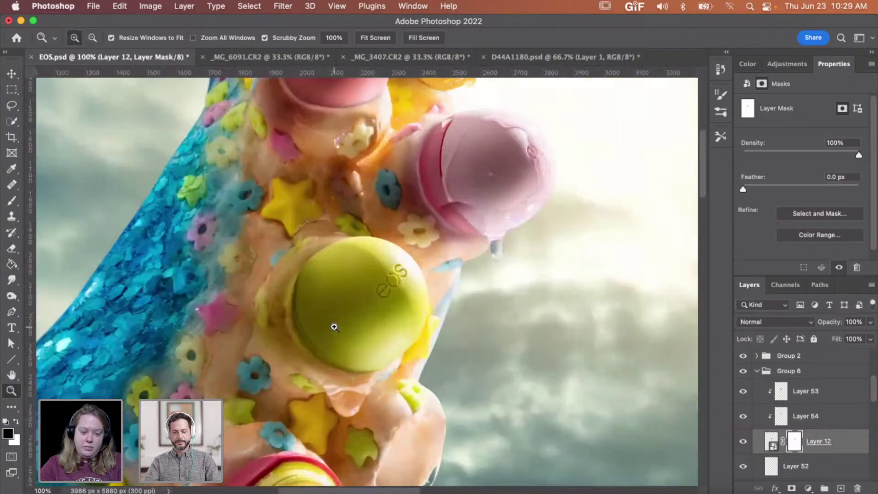
left_click(311, 293)
left_click(308, 288, "alt")
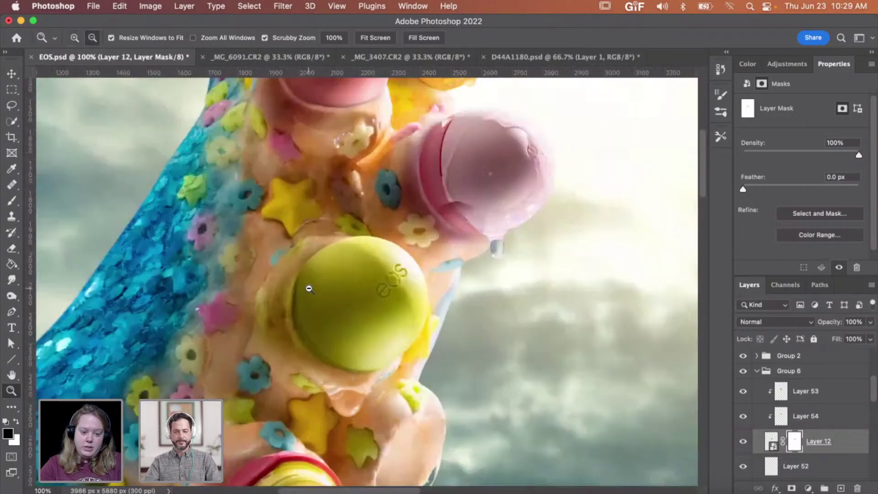
left_click(308, 288, "alt")
left_click(309, 287, "alt")
scroll(358, 221, "down", 5)
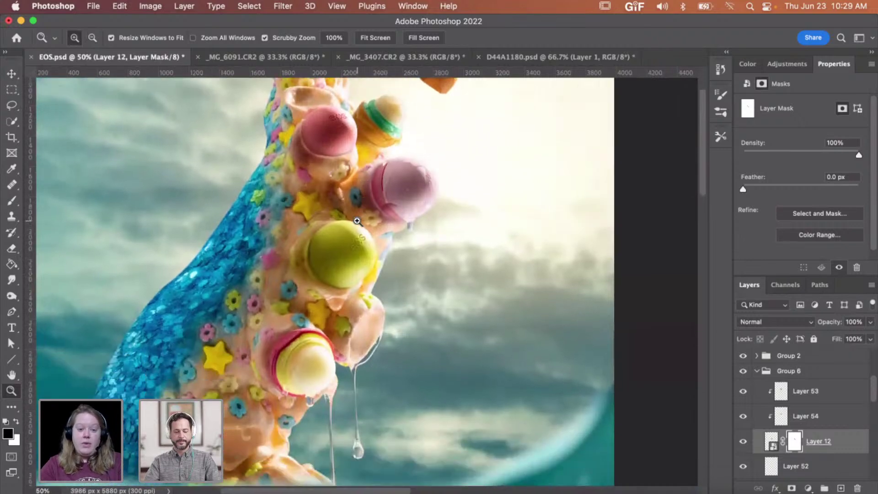
scroll(357, 221, "down", 7)
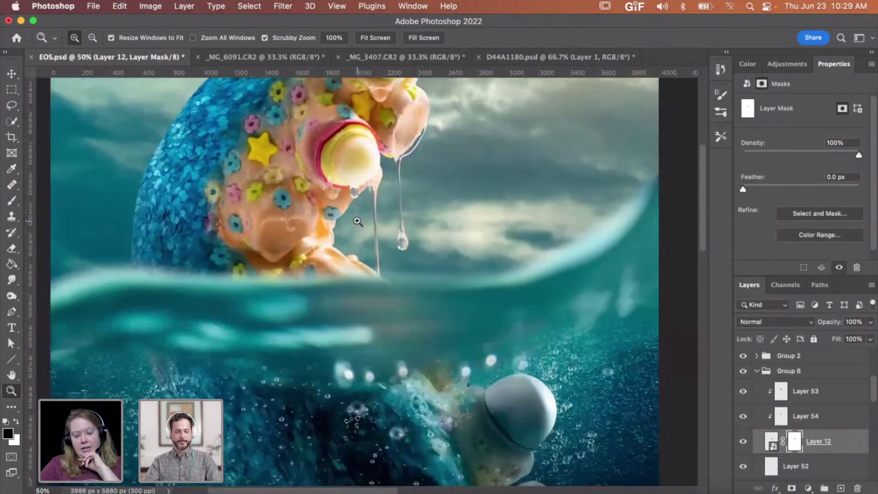
Step: Close Group 6, toggle Group 2 and Group 3 visibility to find the pink dome's layers, and expand Group 3
scroll(357, 221, "down", 1)
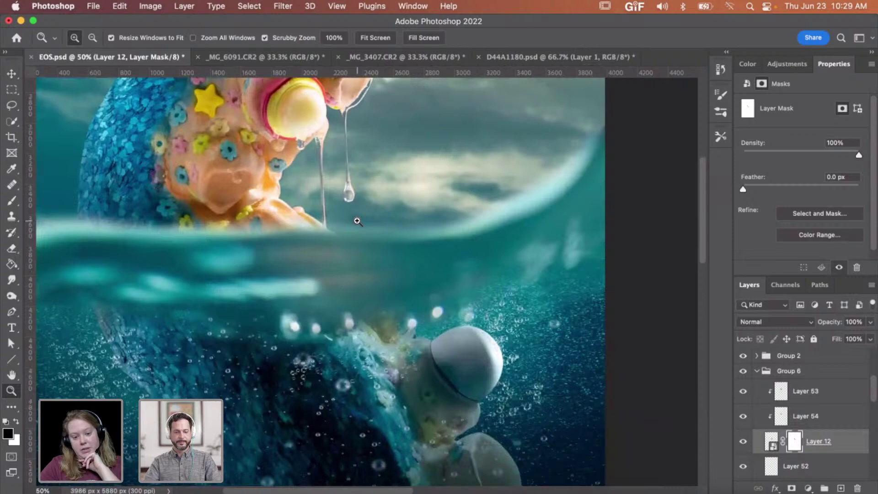
scroll(357, 221, "up", 10)
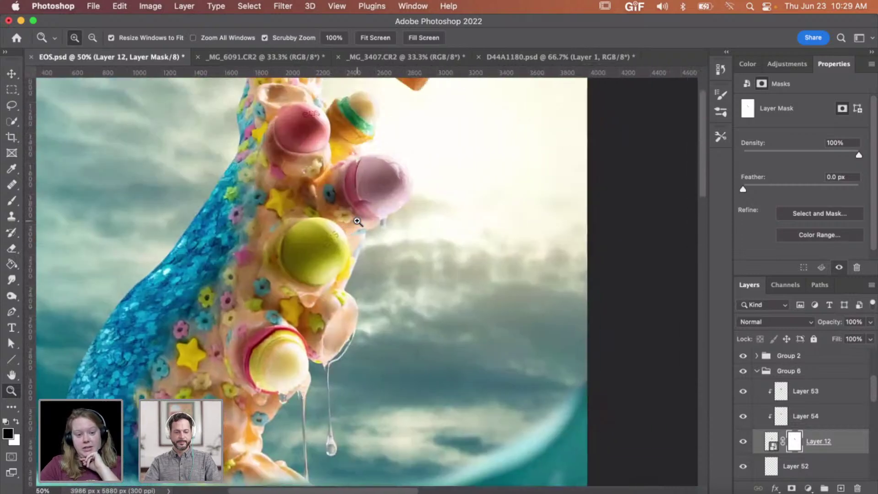
scroll(357, 221, "up", 3)
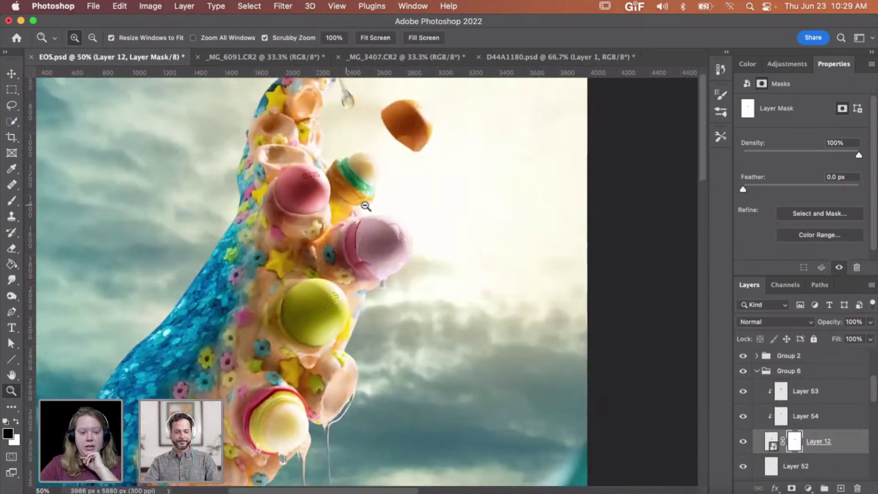
left_click_drag(366, 207, 402, 208)
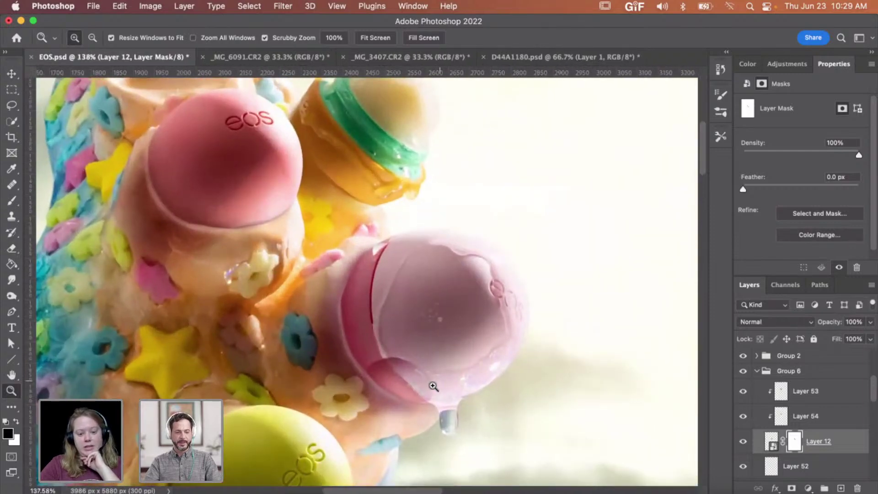
left_click(758, 371)
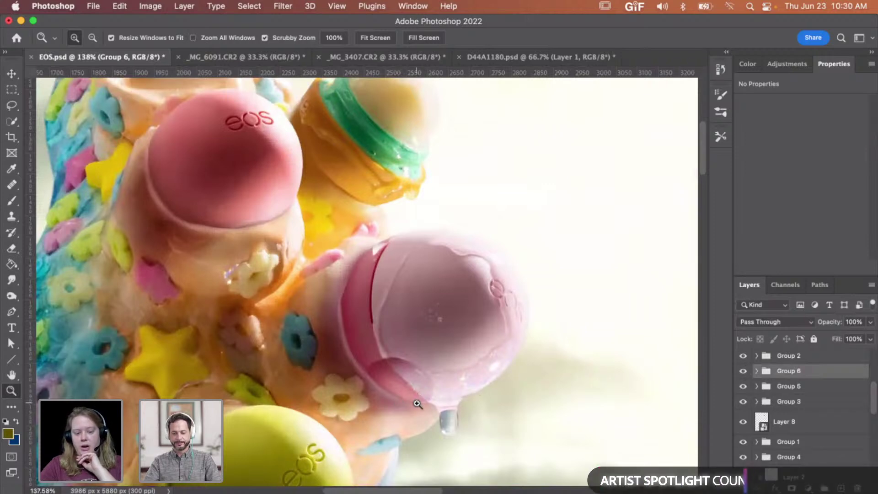
left_click(745, 357)
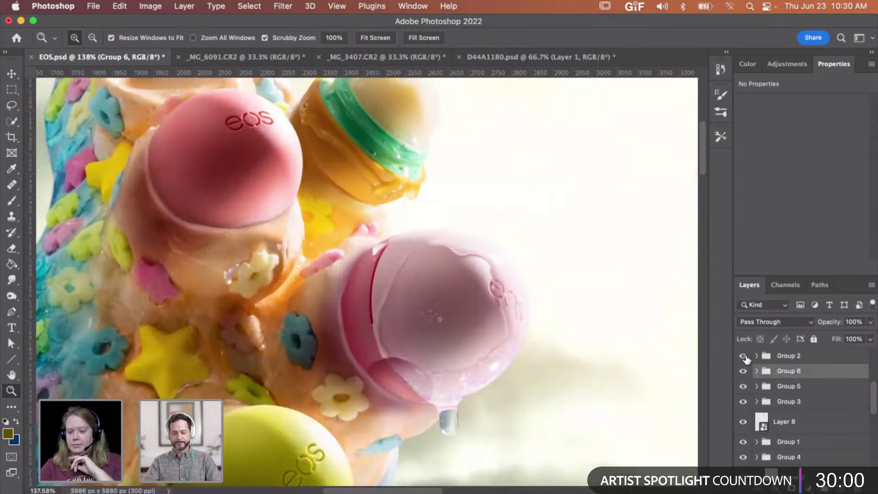
left_click(744, 356)
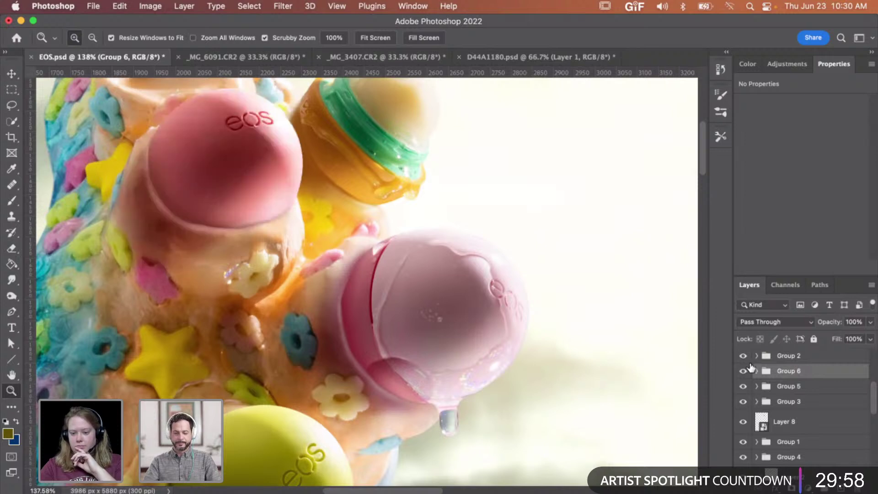
scroll(750, 366, "up", 2)
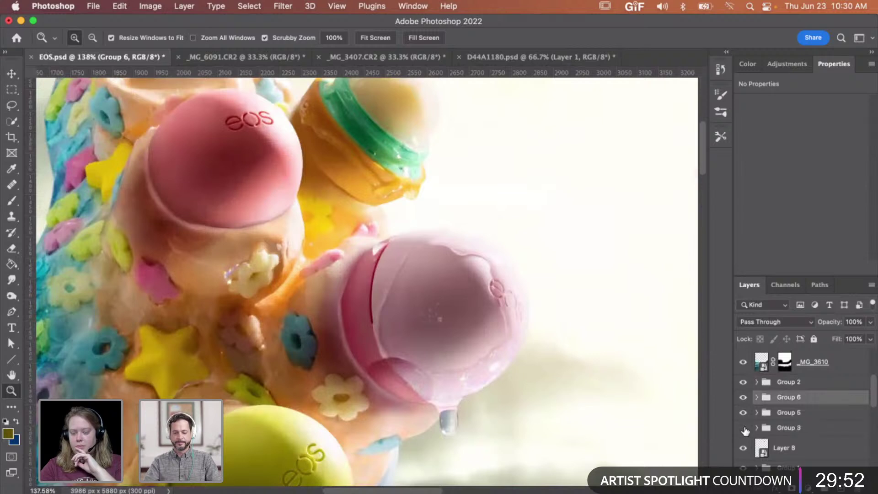
left_click(745, 429)
left_click(758, 429)
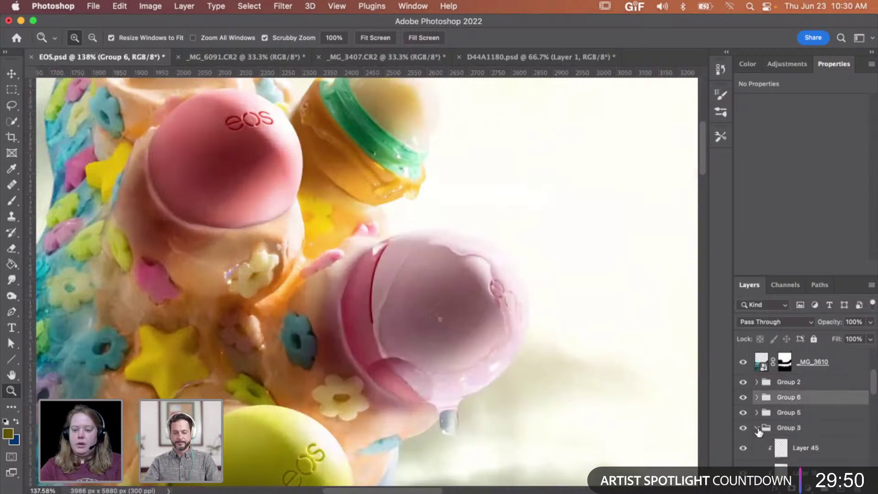
Step: Add a new empty clipped layer directly above Layer 9 in Group 3 for coloring the pink dome
scroll(450, 339, "down", 3)
left_click(436, 352)
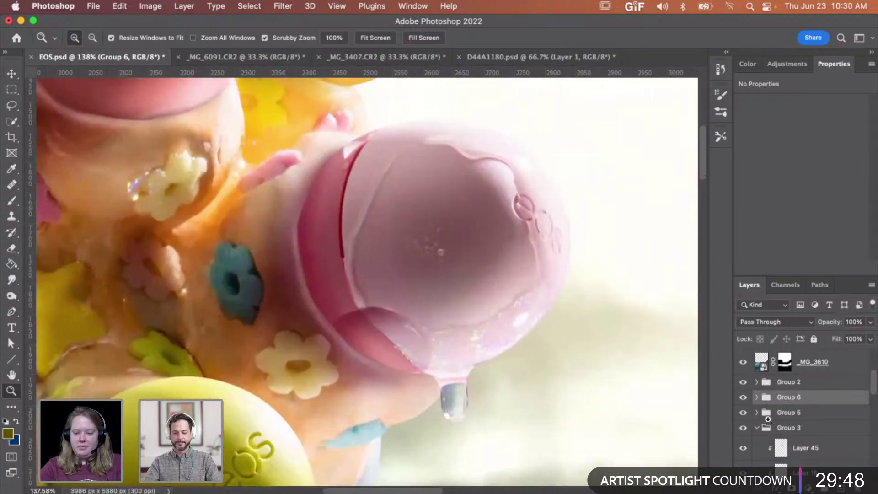
scroll(805, 414, "down", 3)
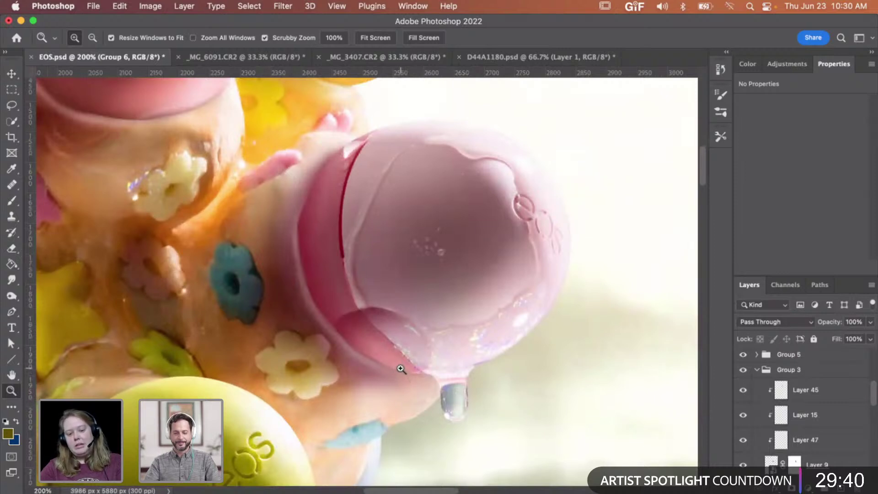
left_click(812, 459)
key("alt+shift+super+n")
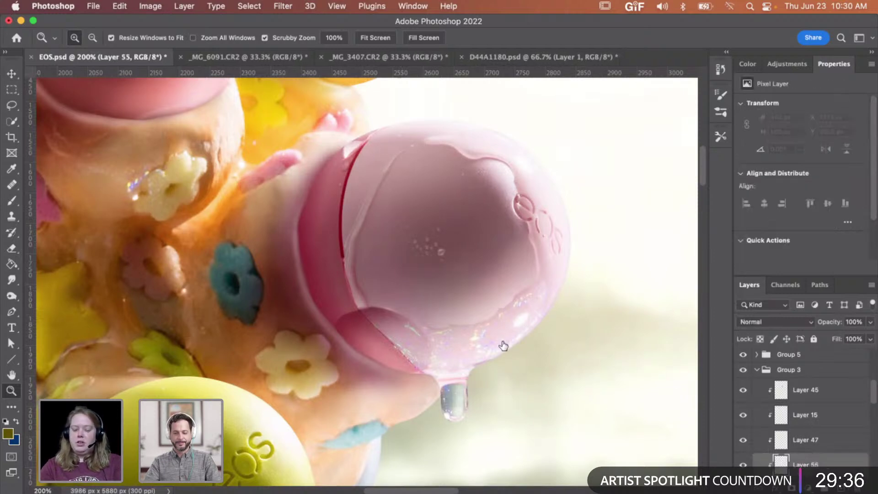
Step: Sample the dark red of the pink dome's seam and try painting it over the lower rim with a 175 px brush
key("b")
key("bracketright")
key("bracketright")
key("bracketright")
key("bracketright")
key("bracketright")
key("bracketright")
key("bracketright")
key("bracketright")
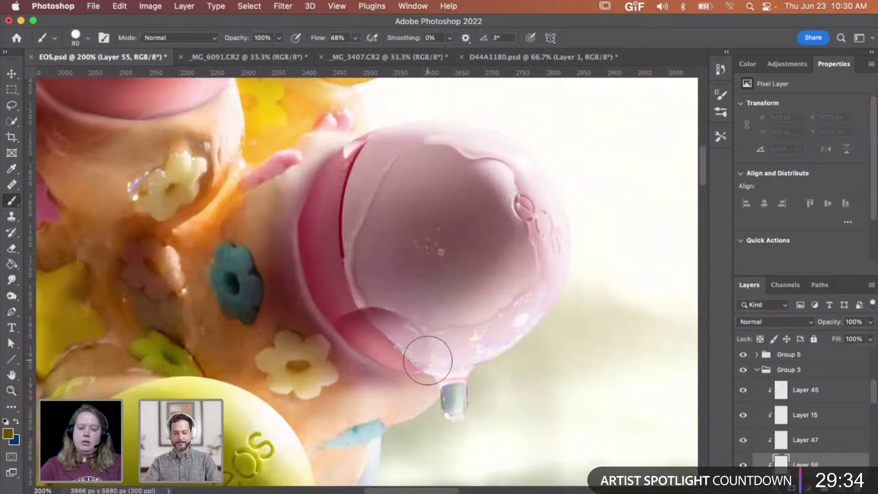
left_click(346, 225, "alt")
left_click_drag(387, 368, 377, 376)
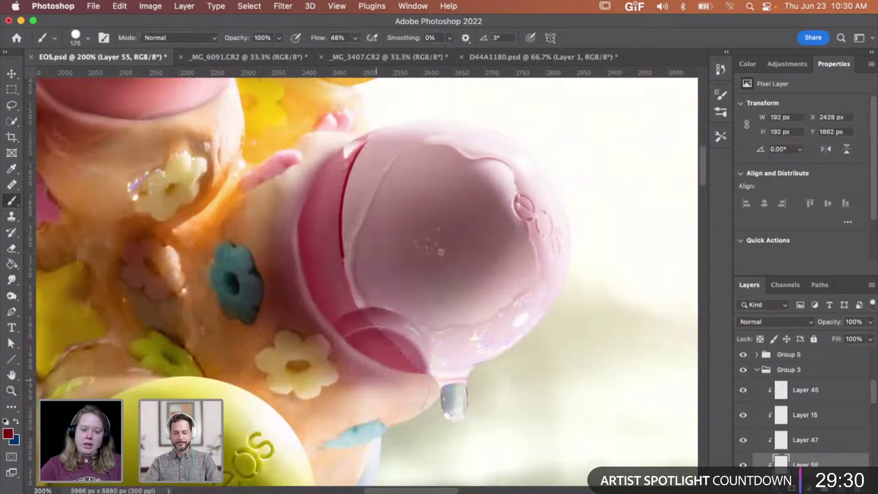
key("super+z")
Step: Paint dark red softly over the dome's lower-left rim on Layer 55 with brush hardness 0%, and ready a 70 px Eraser for cleanup
right_click(393, 325)
left_click_drag(495, 335, 459, 335)
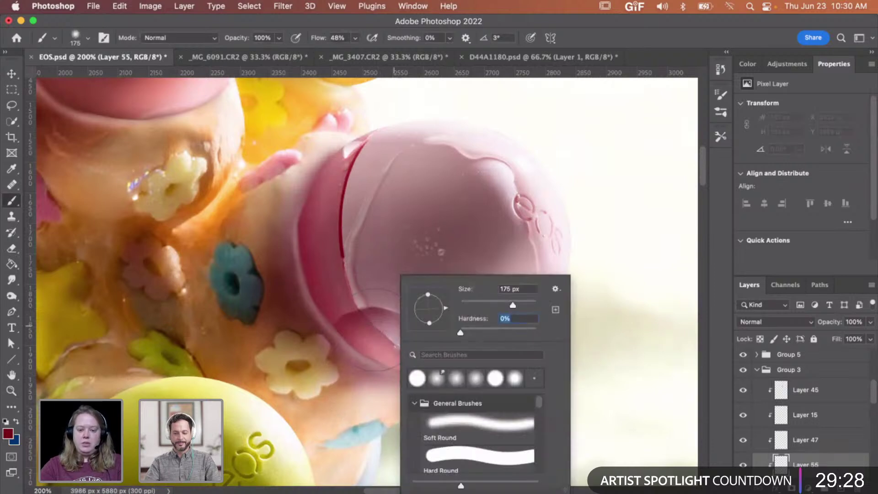
key("Return")
mouse_move(376, 330)
left_mouse_down()
mouse_move(372, 371)
mouse_move(392, 378)
mouse_move(343, 383)
mouse_move(328, 353)
left_mouse_up()
key("e")
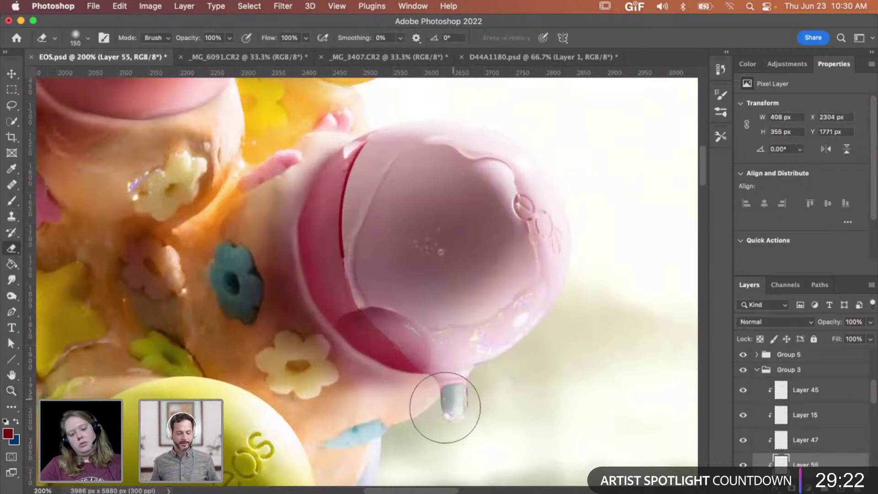
key("bracketleft")
key("bracketleft")
key("bracketleft")
key("bracketleft")
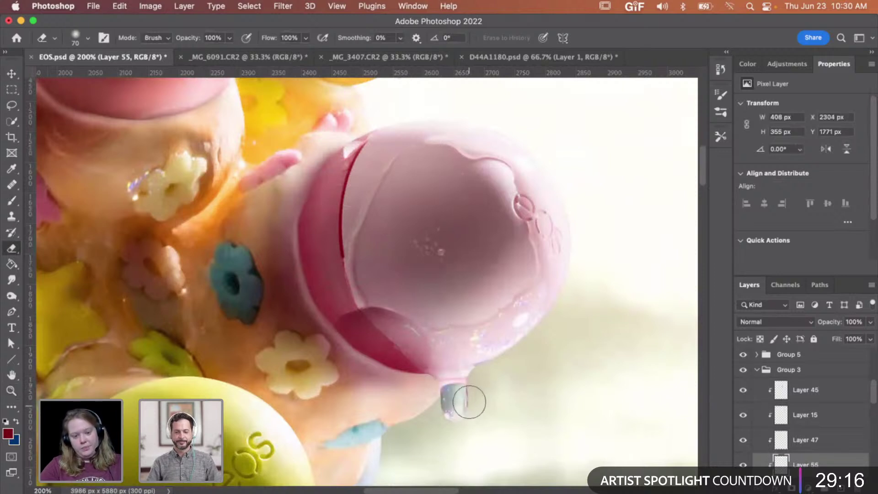
Step: Compare the pink dome with and without Layer 55's red shading from farther out
key("z")
left_click(466, 381, "alt")
left_click(466, 381, "alt")
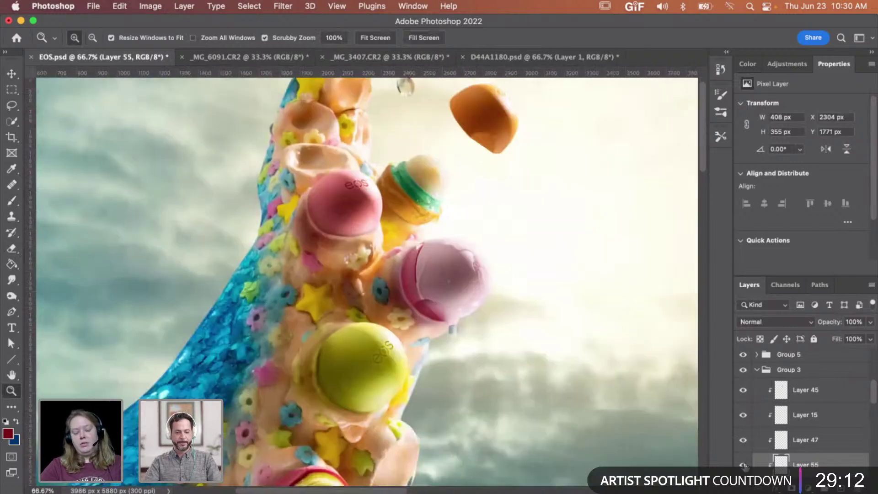
left_click(744, 465)
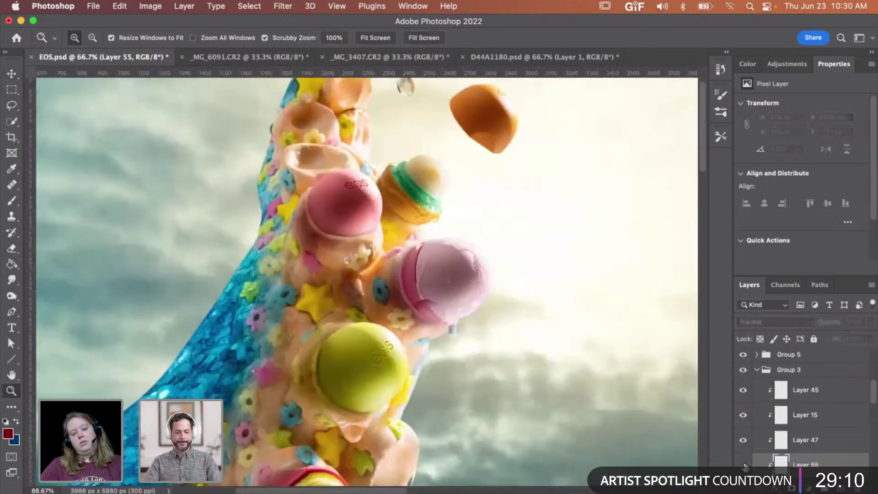
left_click(744, 465)
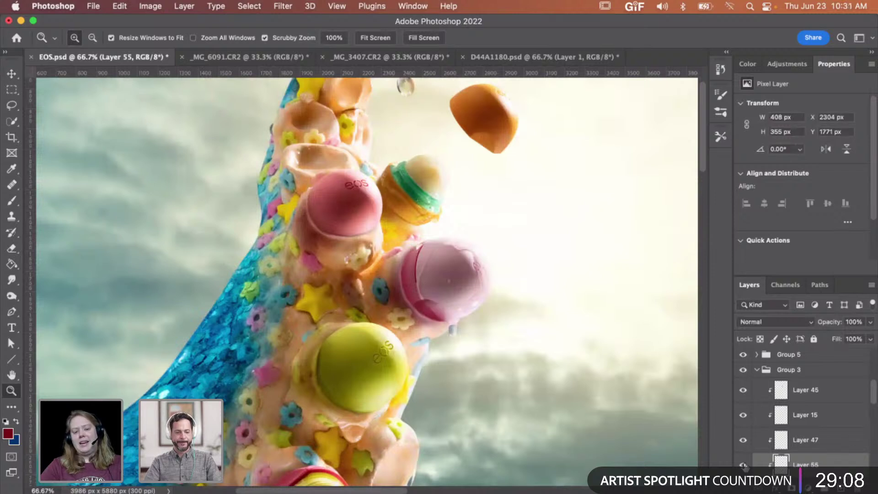
Step: Add a new empty layer between Layer 9 and Layer 46 for a drip below the pink dome
left_click(446, 330)
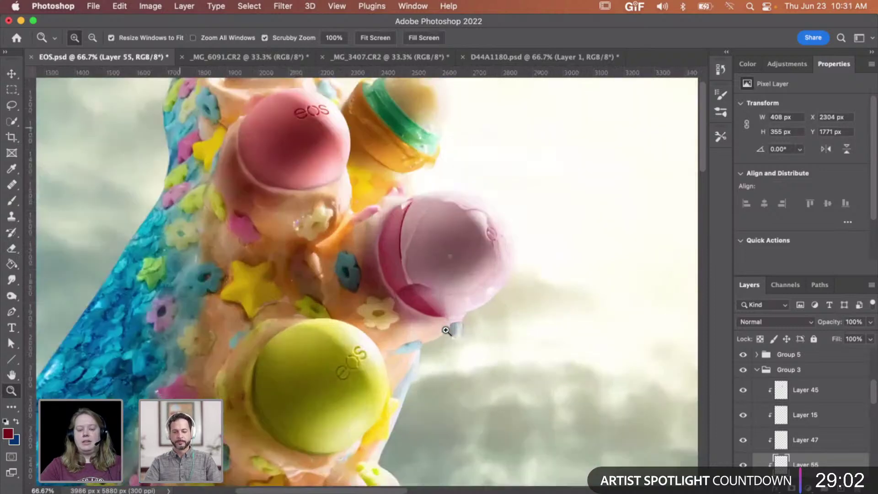
left_click(448, 324)
left_click(449, 320)
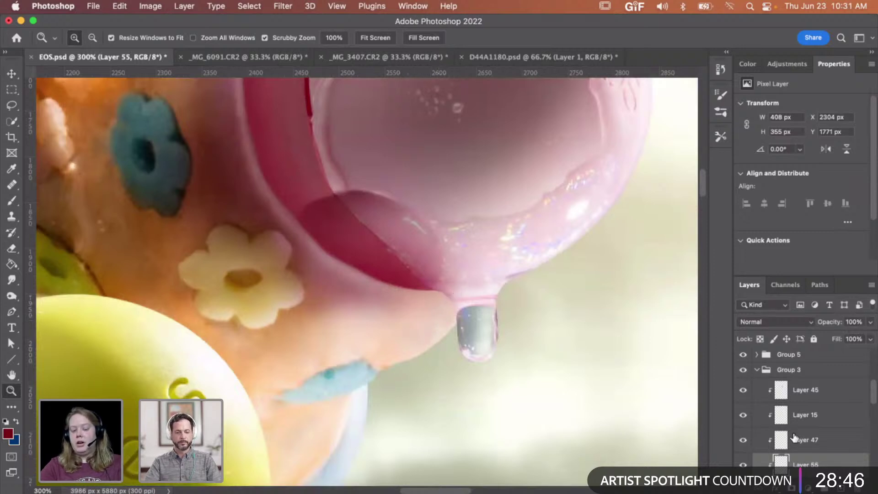
scroll(794, 438, "down", 1)
scroll(800, 441, "down", 3)
left_click(811, 459)
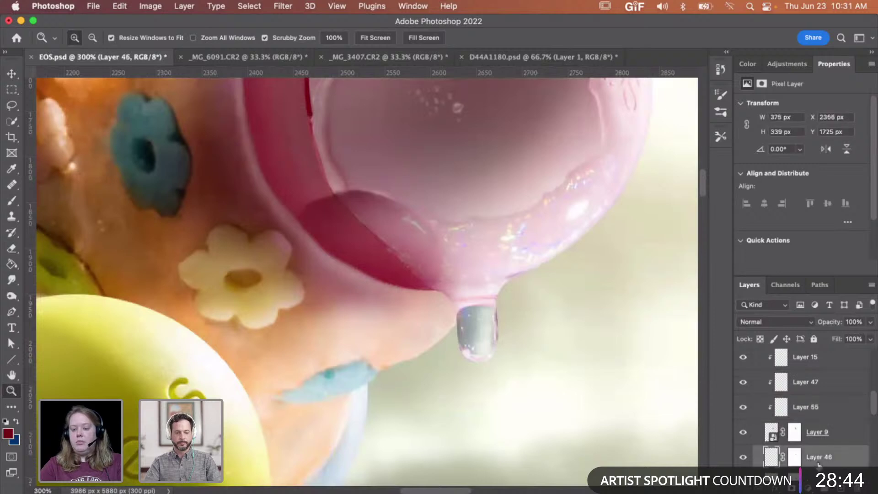
Step: Paint a soft dark red drip running down from the dome's lower rim on Layer 56 with a 50 px brush
key("b")
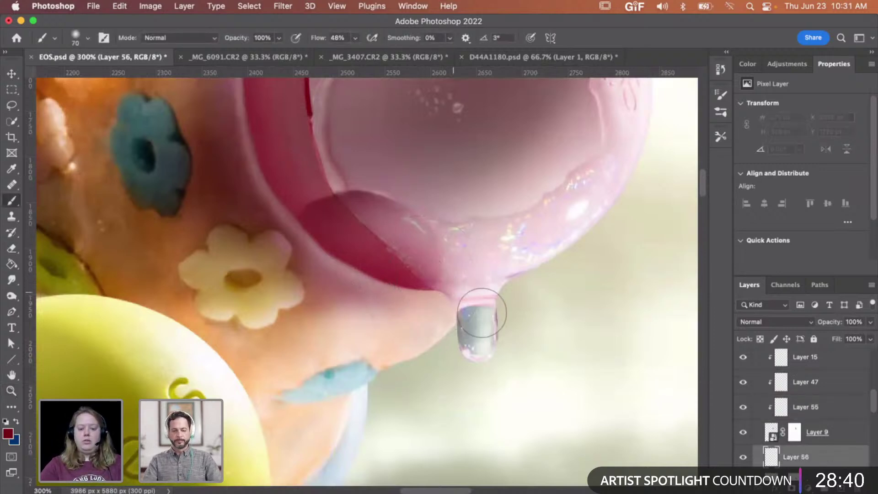
key("bracketleft")
key("bracketleft")
mouse_move(402, 270)
left_mouse_down()
mouse_move(430, 285)
mouse_move(414, 305)
mouse_move(414, 343)
left_mouse_up()
key("bracketleft")
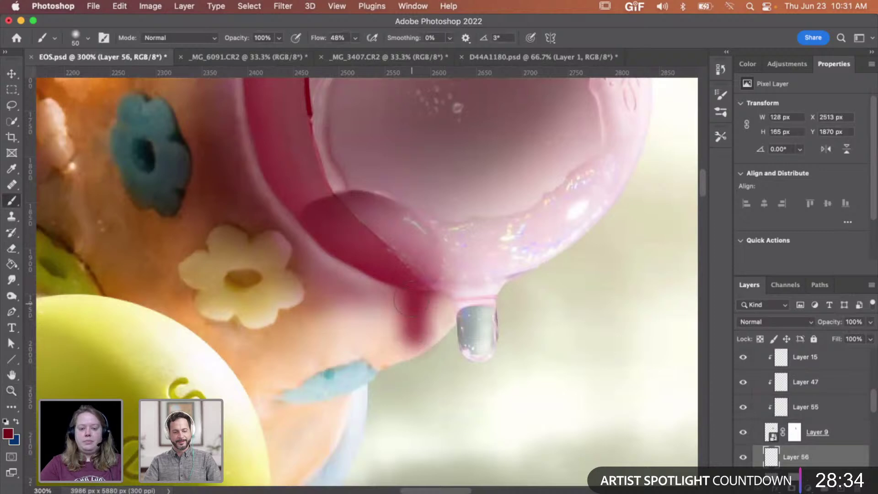
key("bracketleft")
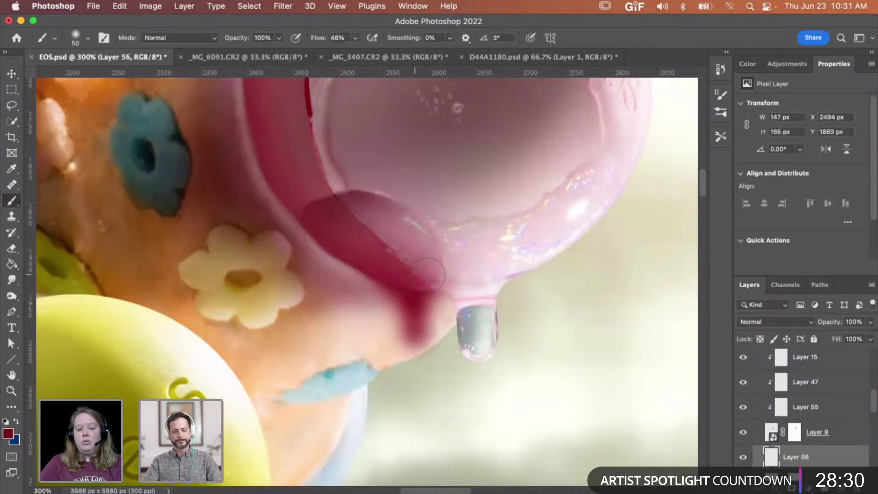
mouse_move(427, 275)
left_mouse_down()
mouse_move(439, 272)
mouse_move(432, 288)
left_mouse_up()
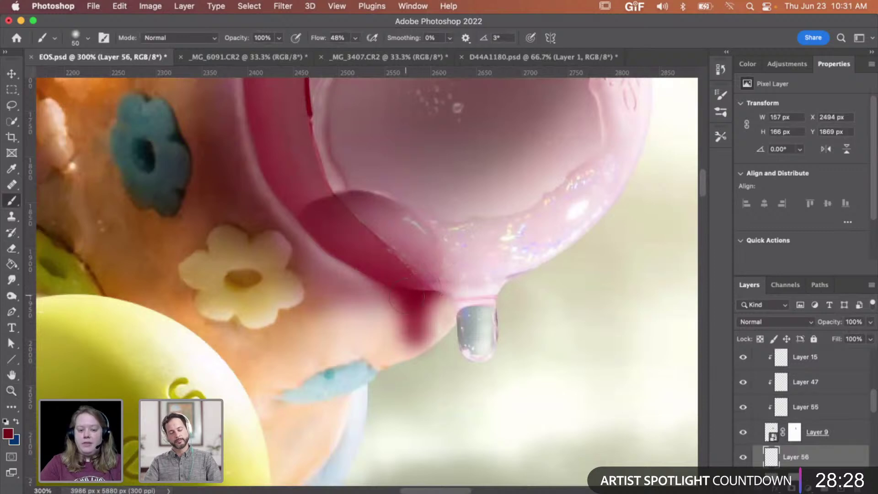
Step: Examine the painted red drip from farther out and up close
key("z")
left_click(471, 266, "alt")
left_click(471, 267, "alt")
left_click(471, 267)
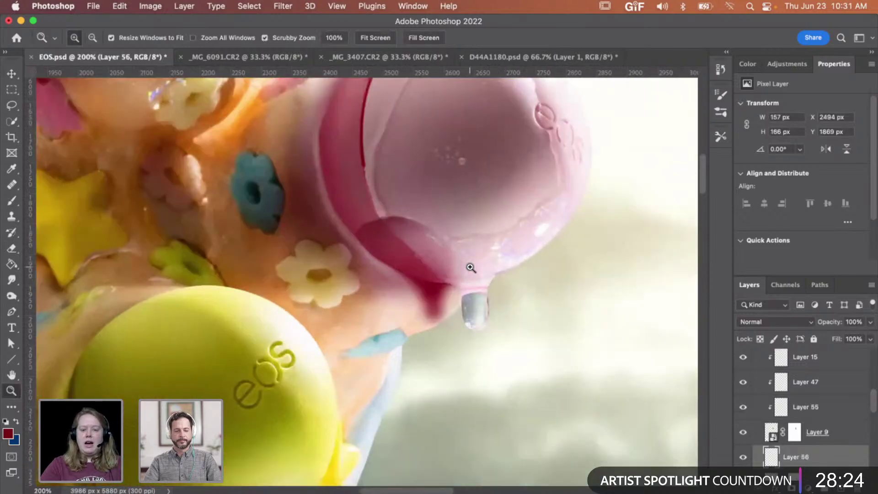
left_click(456, 301)
Step: Erase small round highlights into the red drip on Layer 56 with a soft Eraser, reducing it from 30 px to 20 px and 9 px
key("e")
key("super+z")
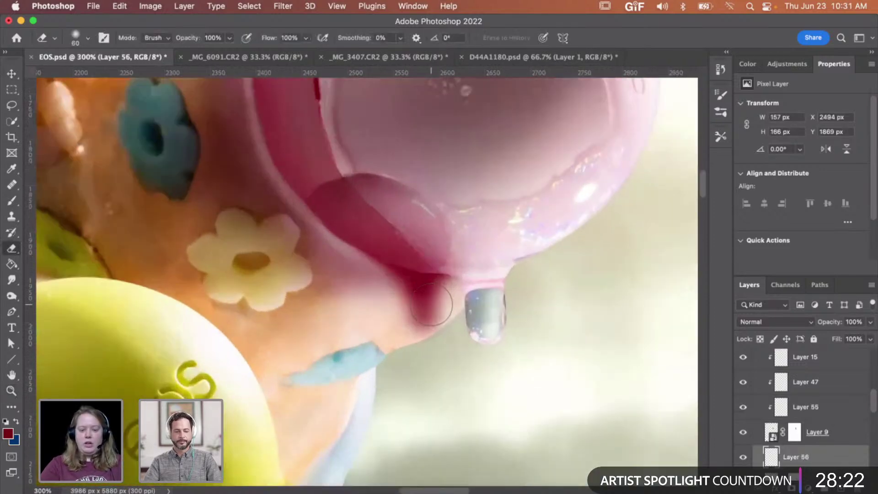
left_click_drag(431, 305, 419, 305)
right_click(431, 303)
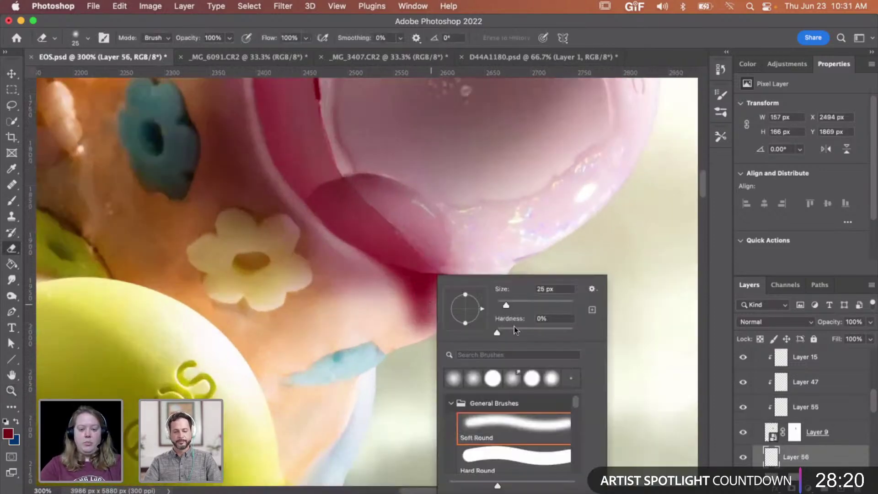
left_click(520, 302)
left_click(533, 234)
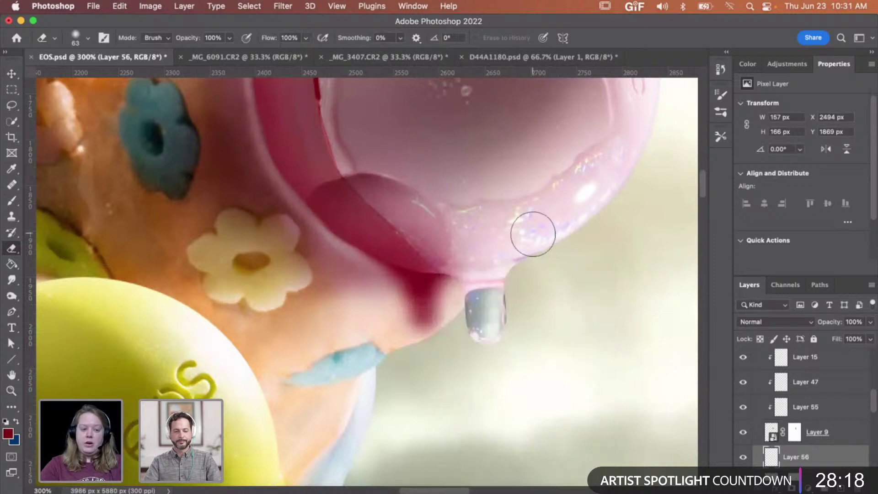
key("bracketleft")
key("bracketleft")
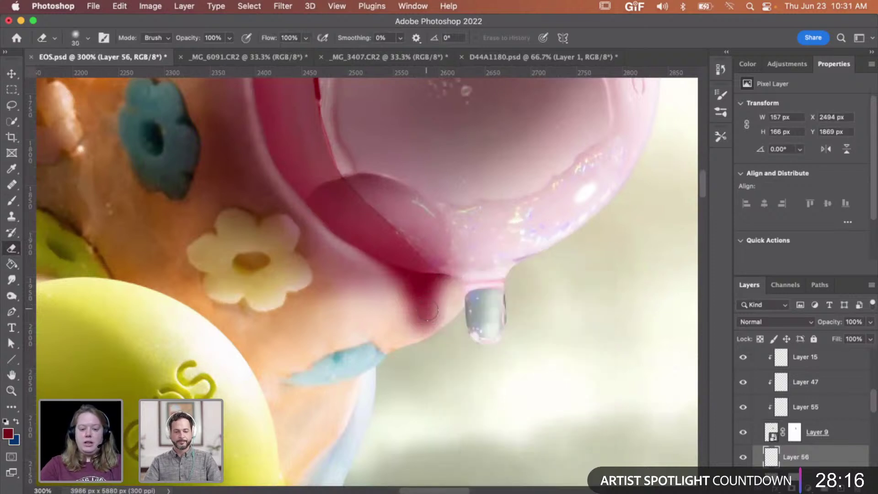
left_click_drag(428, 312, 423, 314)
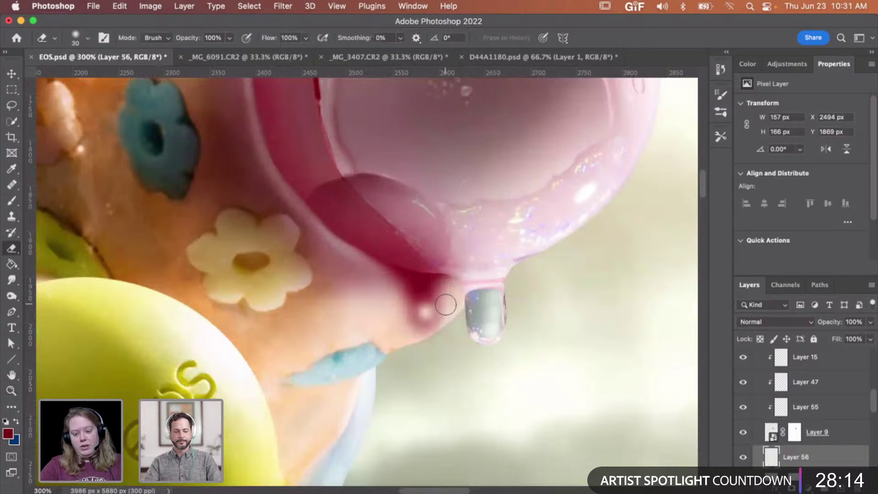
key("bracketleft")
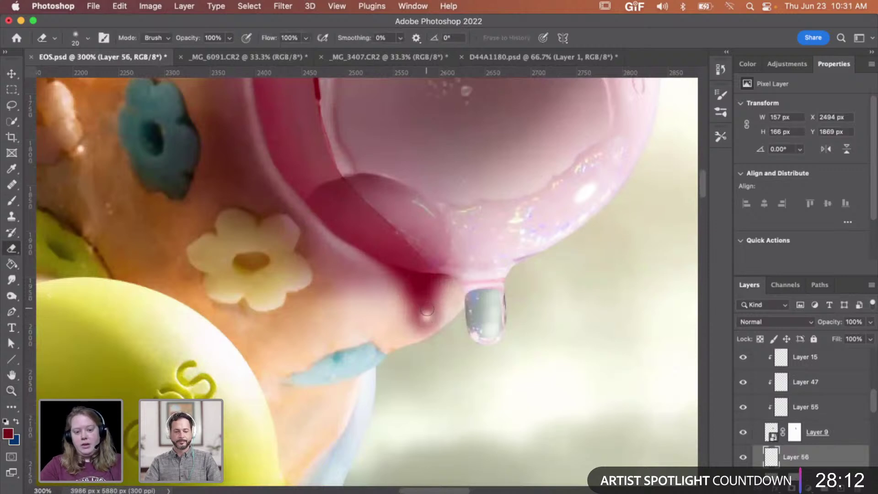
key("bracketleft")
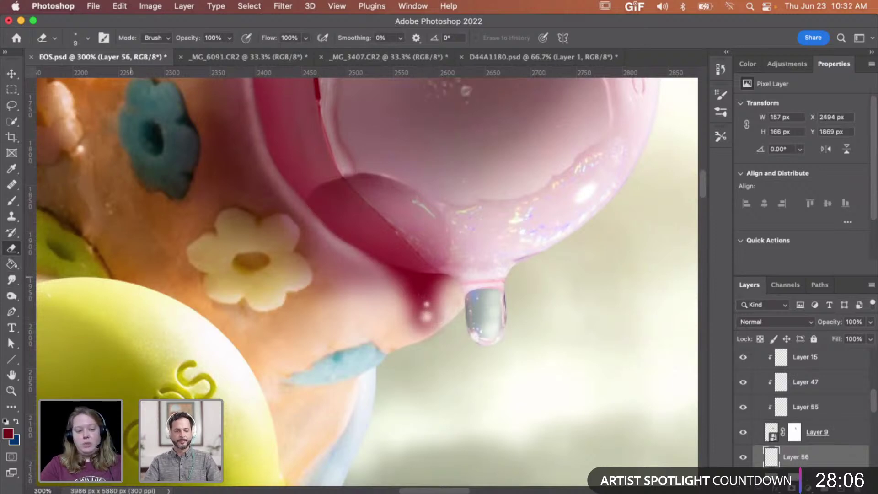
Step: Smudge the round highlights in the red drip on Layer 56 into one streak with a 35 px Smudge brush at 45% strength
left_click(11, 280)
key("bracketleft")
key("bracketleft")
key("bracketleft")
key("bracketleft")
key("bracketleft")
key("bracketleft")
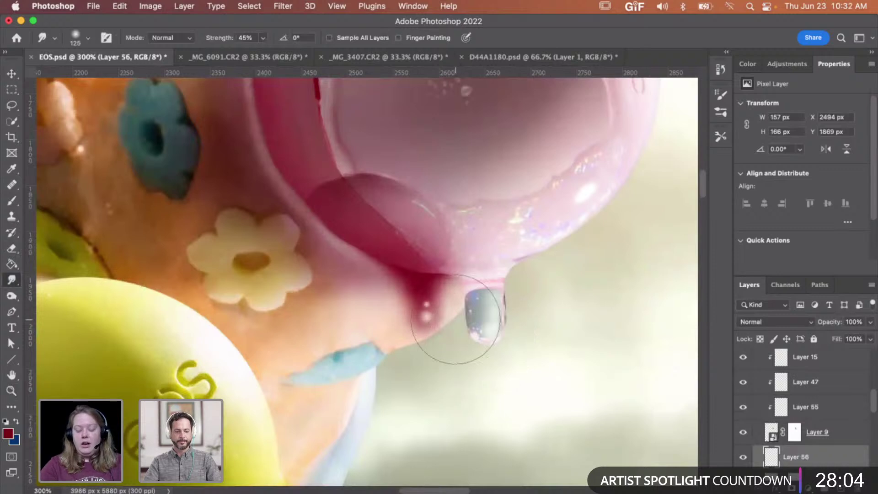
key("bracketleft")
key("bracketleft")
key("bracketleft")
key("bracketleft")
key("bracketleft")
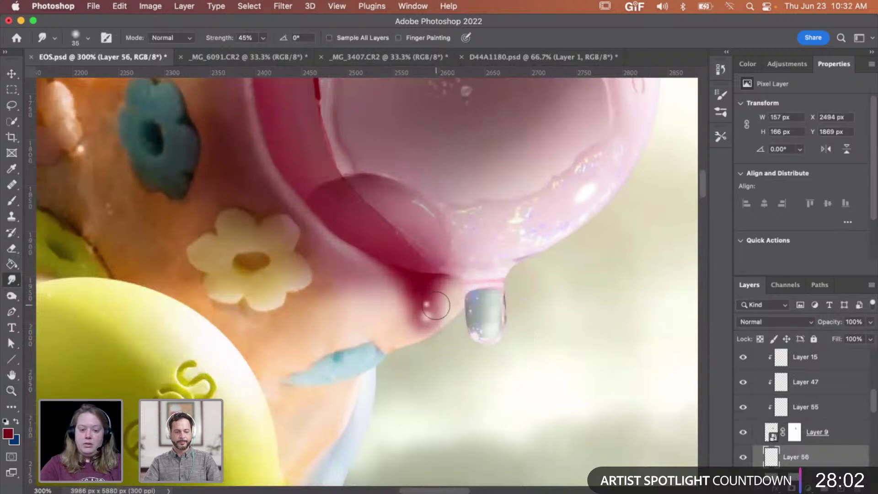
left_click_drag(432, 303, 433, 282)
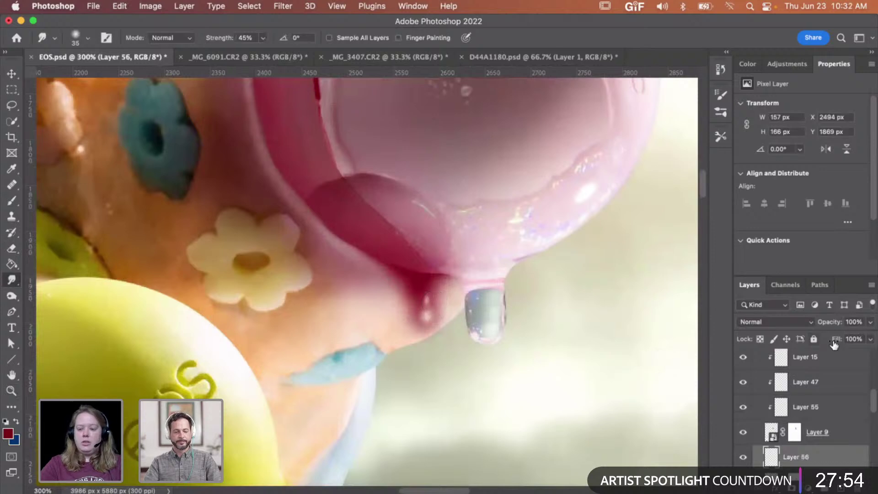
Step: Set the drip layer, Layer 56, to Multiply blending at 68% opacity
left_click(803, 322)
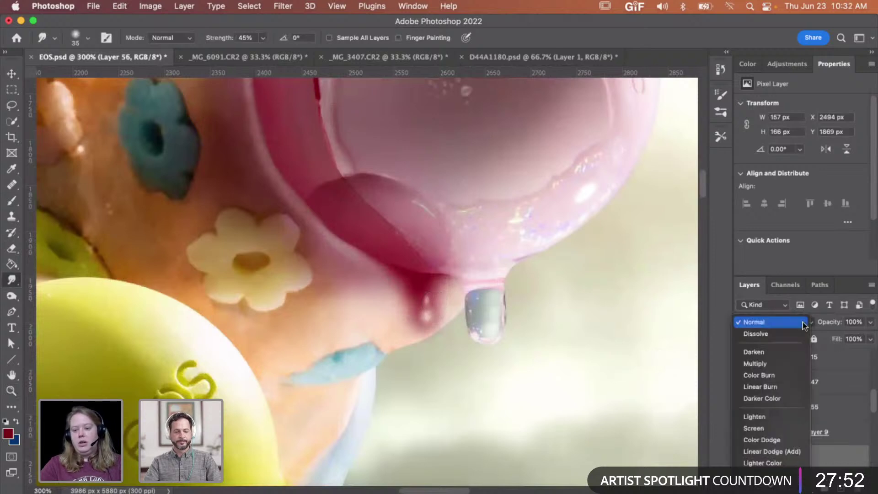
left_click(787, 363)
left_click(871, 322)
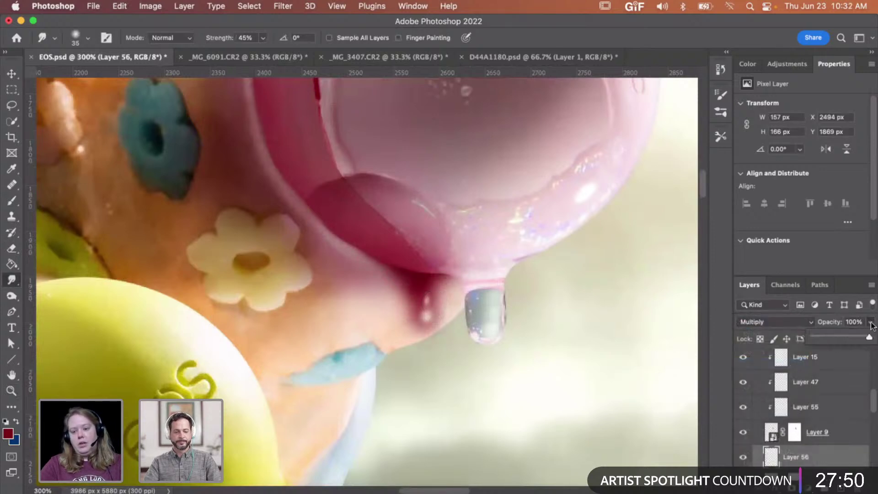
left_click(851, 337)
left_click_drag(851, 338, 852, 338)
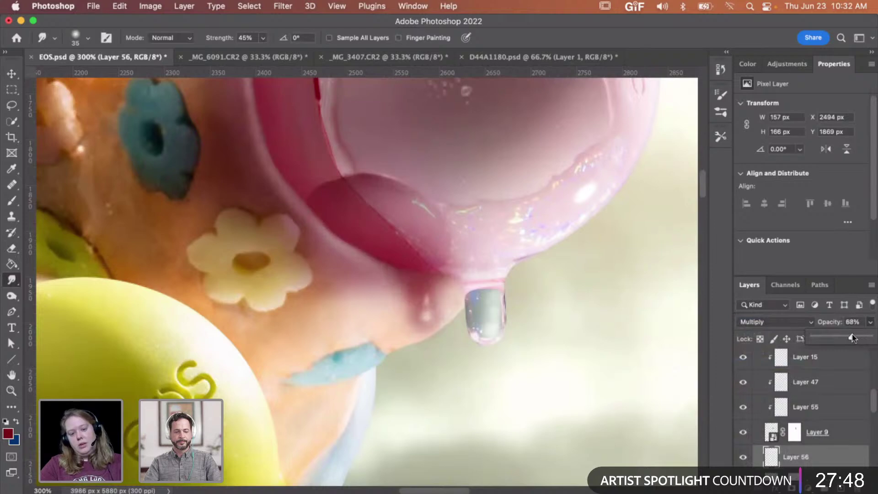
Step: Lower the opacity of the drip layer, Layer 56, to 49%
key("z")
left_click(526, 284, "alt")
left_click(525, 284, "alt")
left_click(529, 285, "alt")
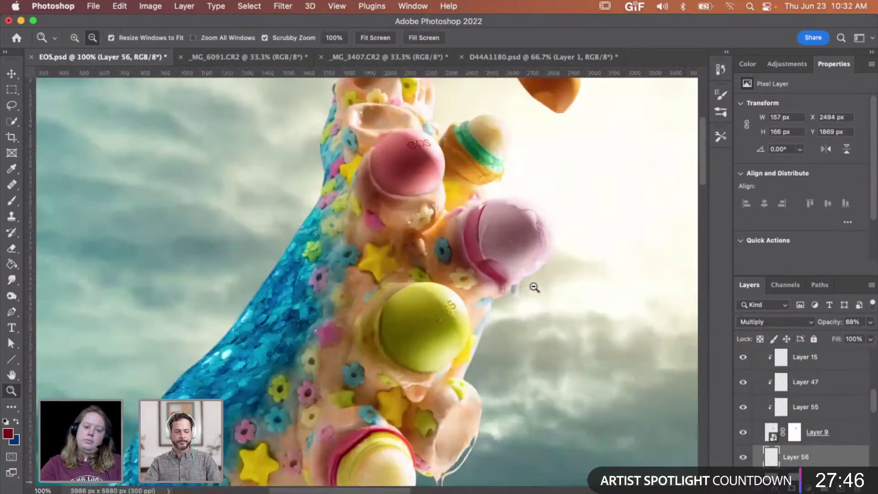
left_click(531, 286, "alt")
left_click(530, 292)
left_click(533, 281)
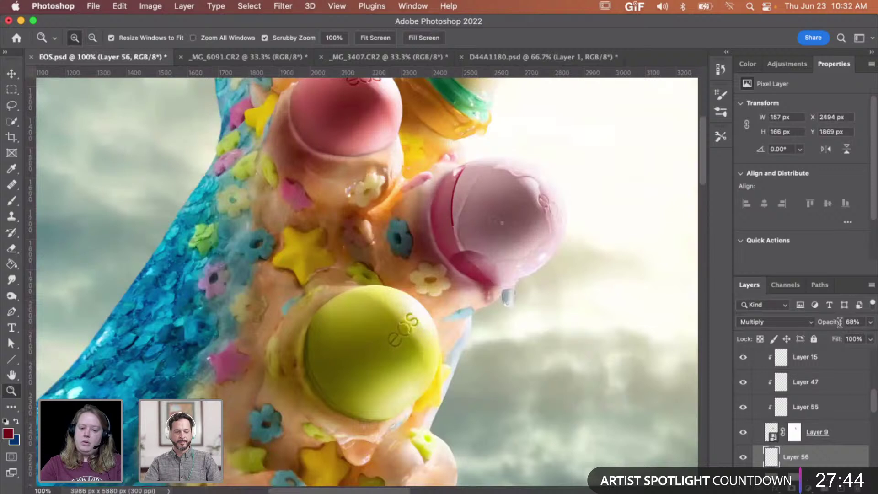
left_click(871, 322)
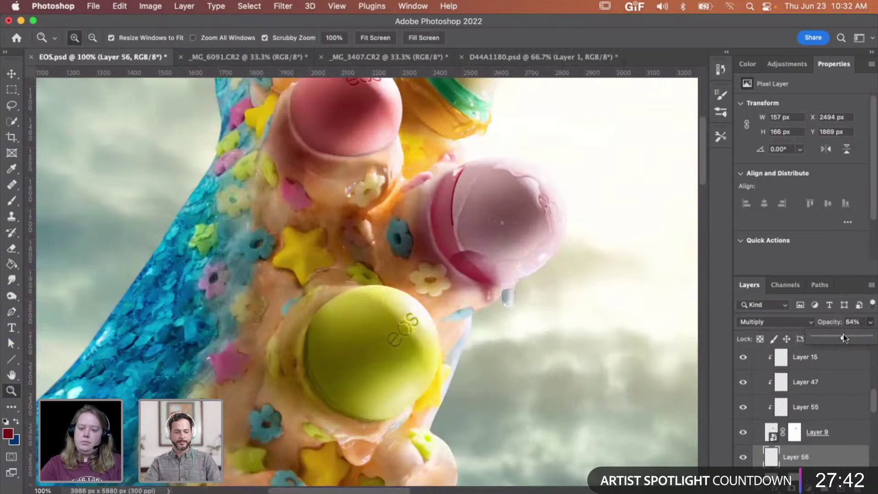
left_click_drag(842, 337, 839, 337)
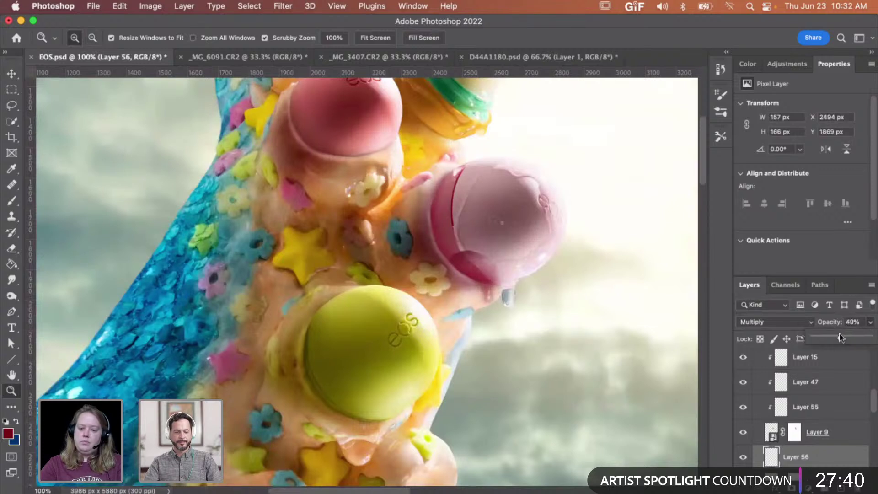
Step: Smudge the sides of the drip on Layer 56 to reshape its soft edges with a 90 px brush at 45% strength
left_click(620, 283, "alt")
left_click(620, 282, "alt")
left_click(590, 286)
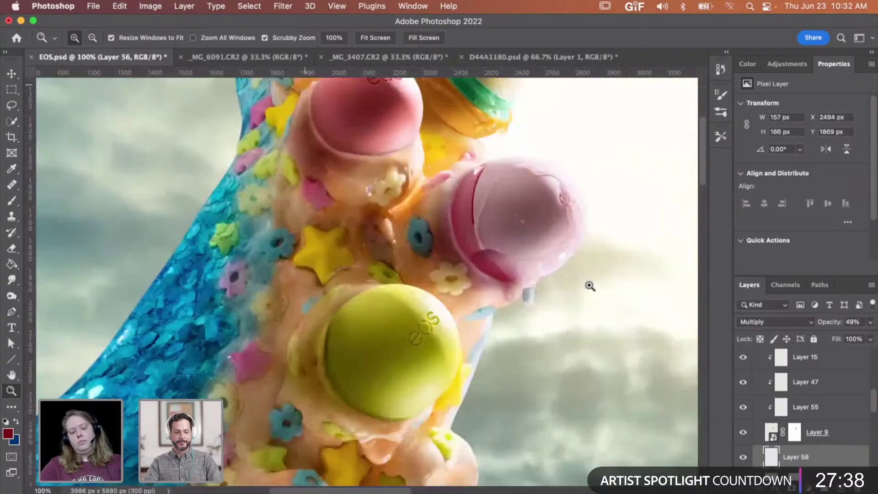
left_click(590, 286)
left_click(455, 292)
left_click(11, 280)
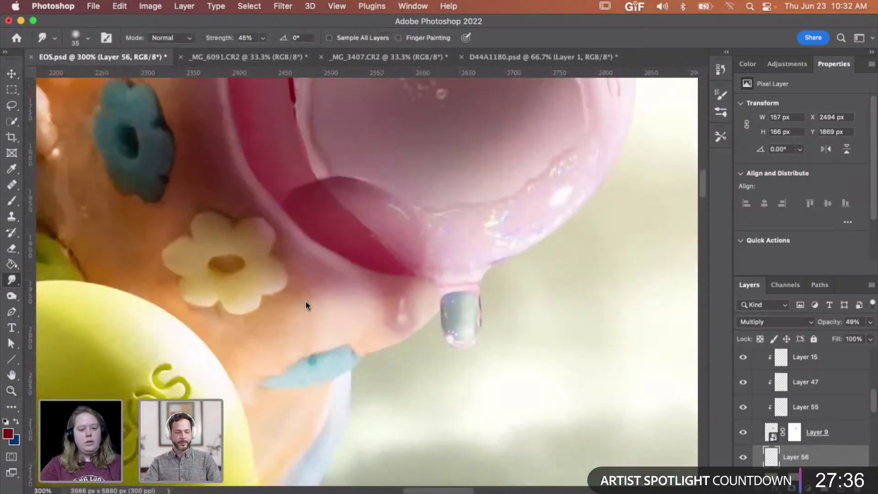
key("bracketright")
key("bracketright")
key("bracketright")
key("bracketright")
key("bracketright")
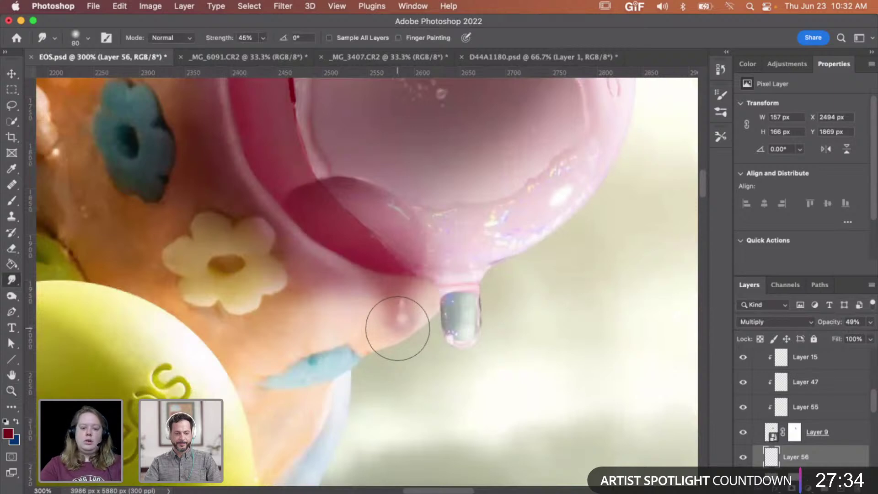
mouse_move(433, 305)
left_mouse_down()
mouse_move(414, 324)
mouse_move(387, 331)
mouse_move(380, 314)
left_mouse_up()
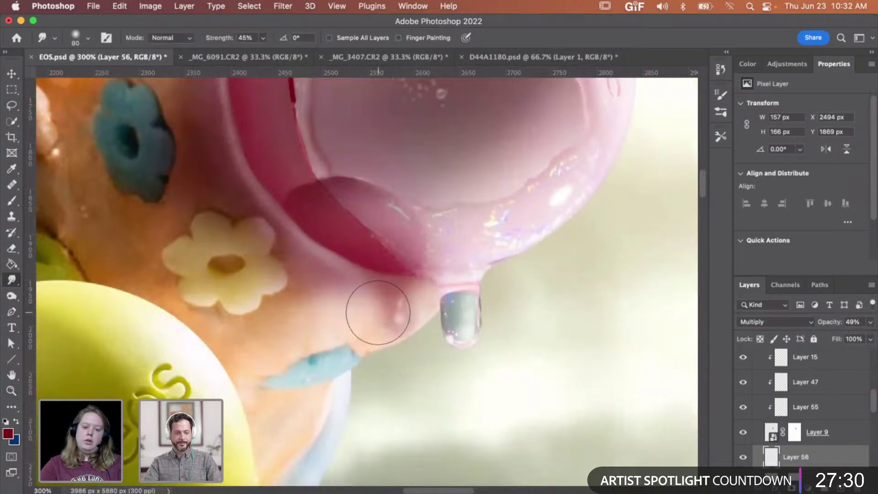
Step: Warp the drip on Layer 56, pulling its lower part sideways toward the tentacle and stretching its upper corner along the dome's rim
key("z")
left_click(570, 284, "alt")
left_click(571, 284, "alt")
left_click(571, 284, "alt")
scroll(631, 255, "right", 5)
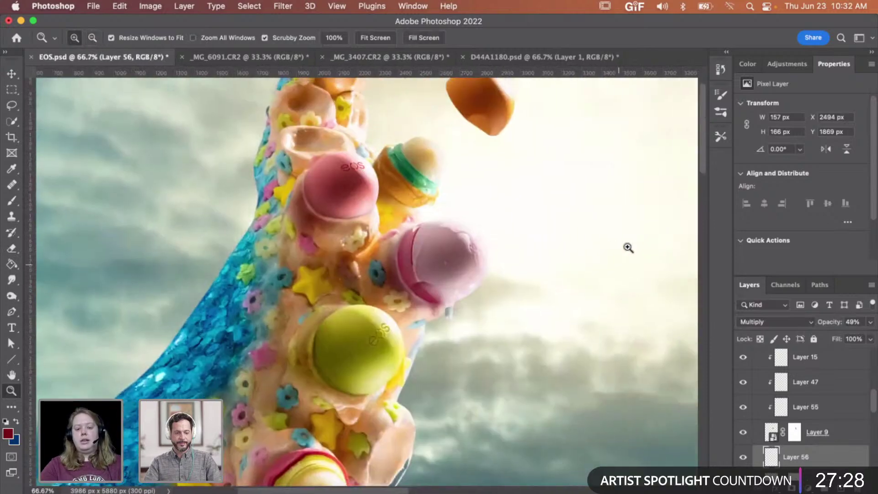
left_click(443, 315)
left_click(443, 315)
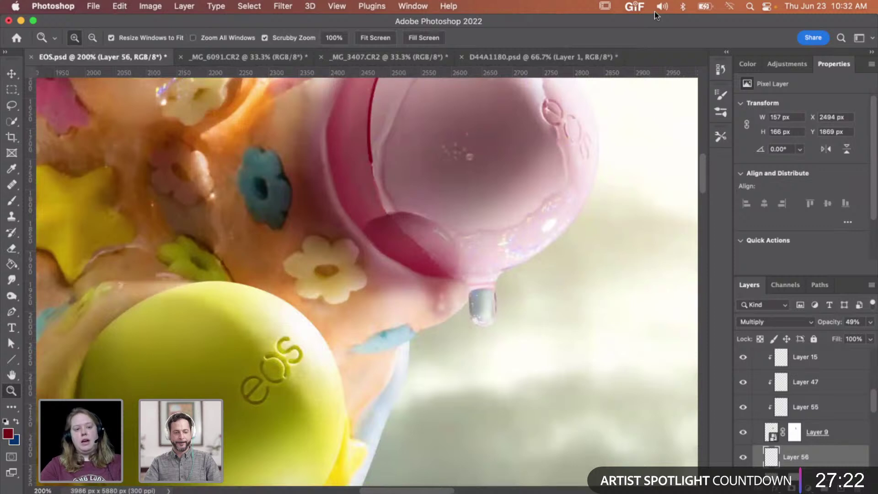
left_click(120, 8)
mouse_move(225, 279)
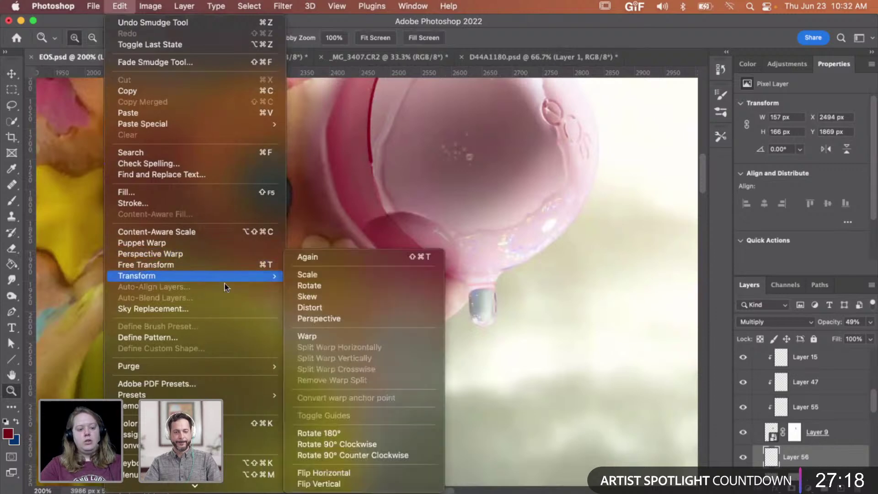
left_click(337, 338)
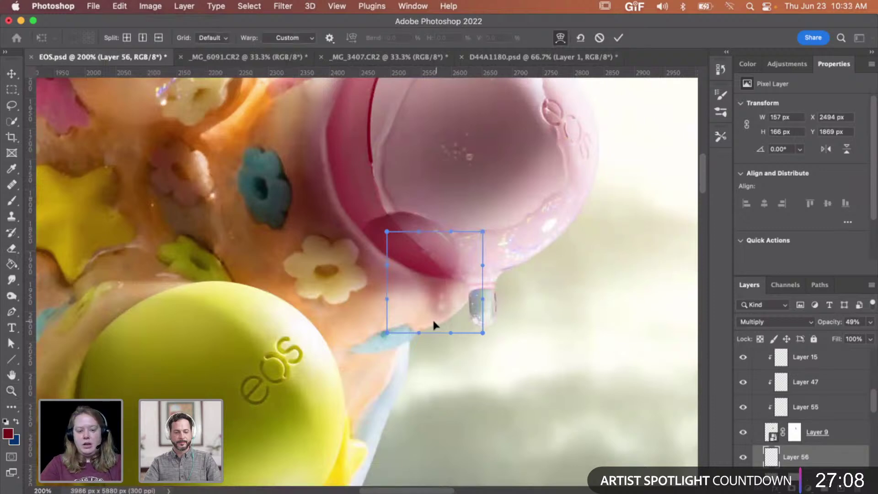
left_click_drag(432, 317, 428, 293)
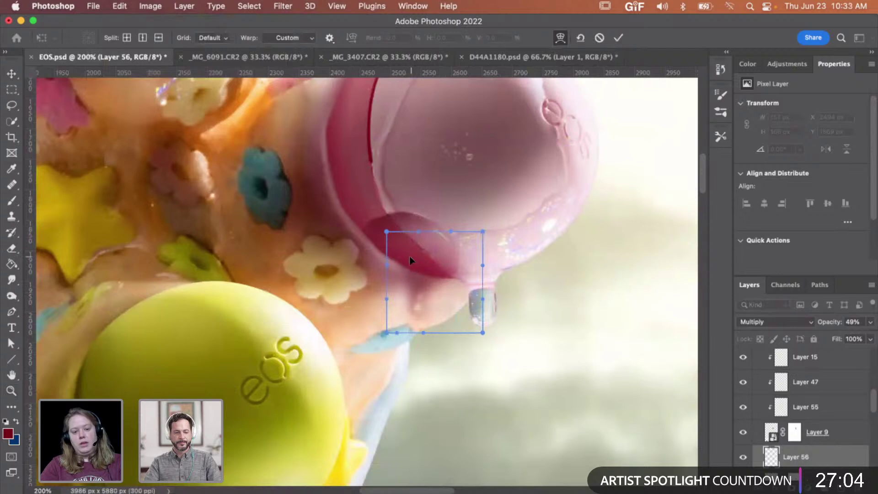
left_click_drag(410, 256, 403, 256)
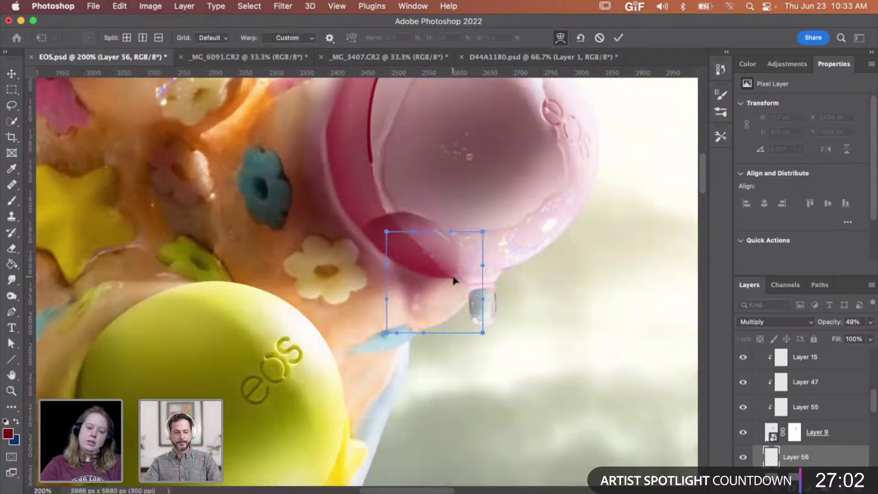
left_click_drag(454, 280, 459, 283)
left_click_drag(382, 230, 370, 222)
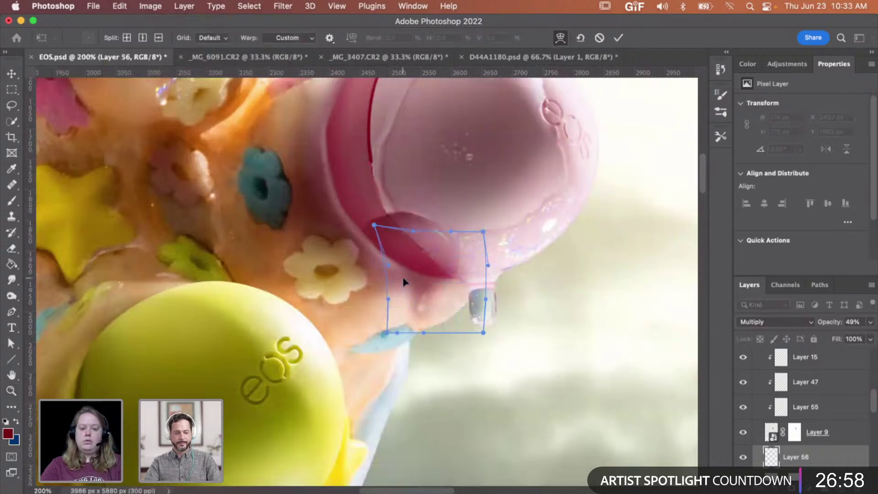
key("Return")
Step: Warp the drip on Layer 56 again, shifting its middle back toward the clear drip under the pink dome
key("z")
left_click(541, 291, "alt")
left_click(540, 291, "alt")
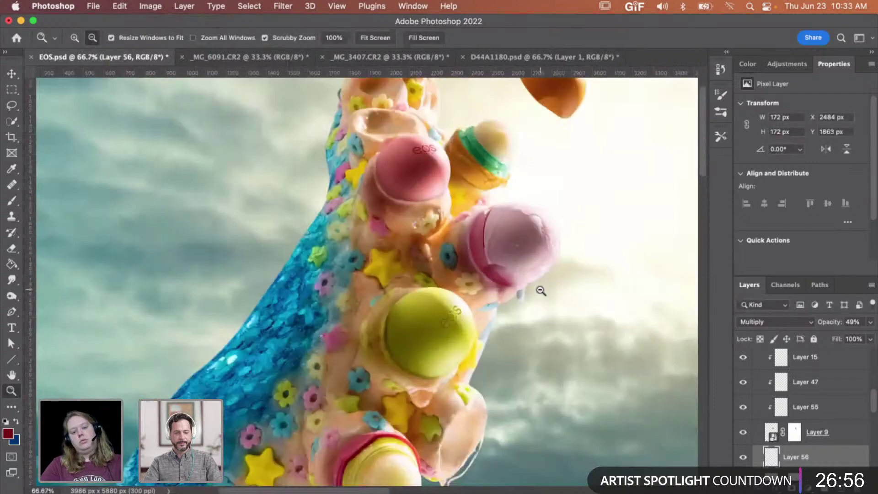
left_click(528, 307, "alt")
left_click(476, 301)
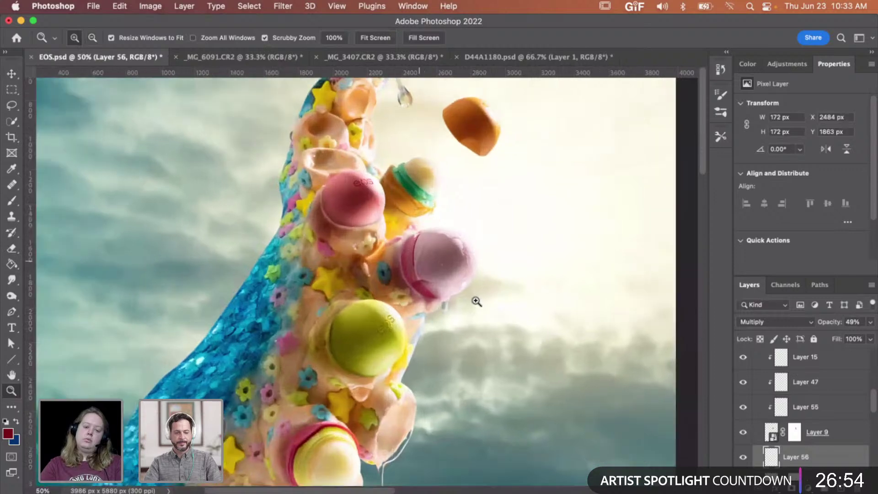
left_click(433, 299)
left_click(433, 300)
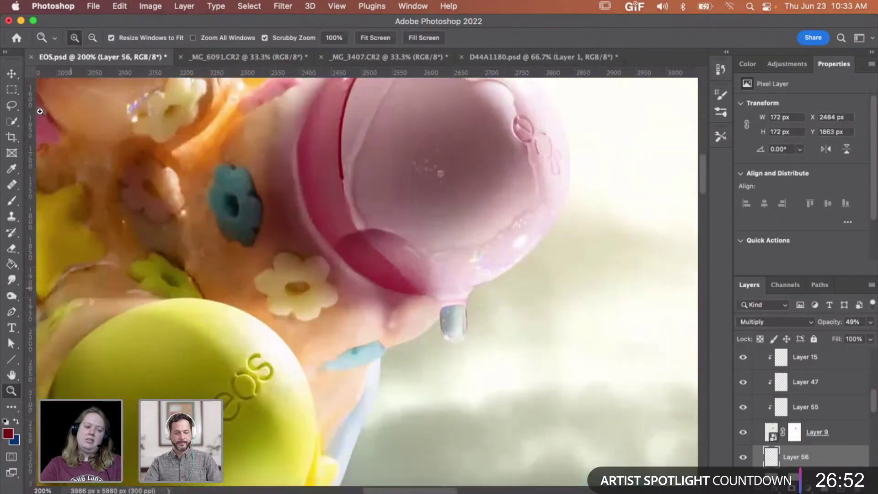
left_click(120, 6)
mouse_move(152, 275)
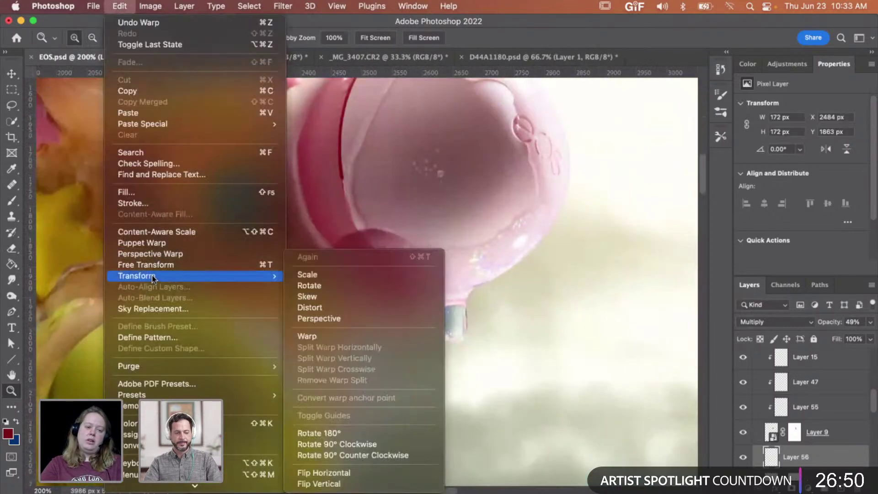
left_click(358, 336)
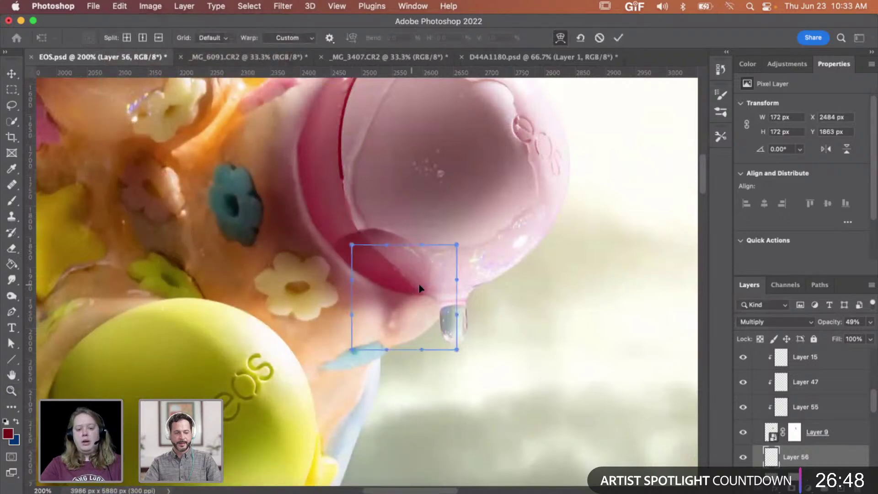
left_click_drag(420, 288, 447, 291)
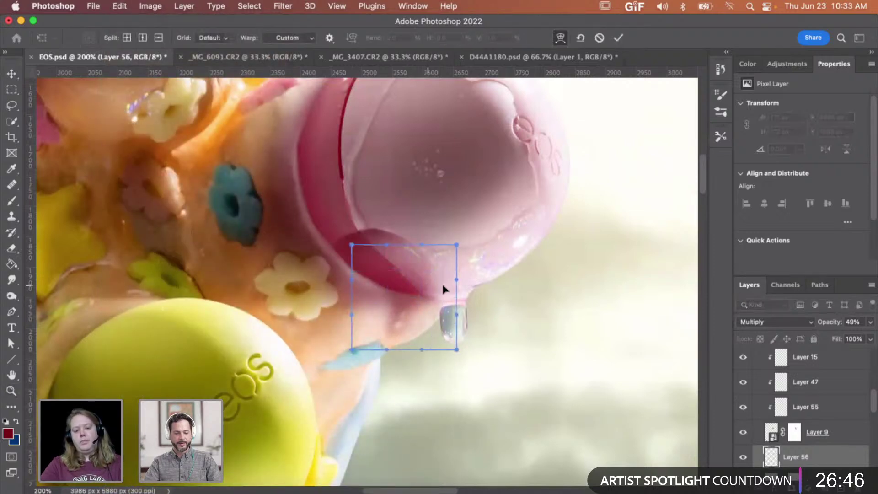
key("Return")
Step: Reduce the opacity of the warped drip on Layer 56 to 32%
key("z")
left_click(451, 286, "alt")
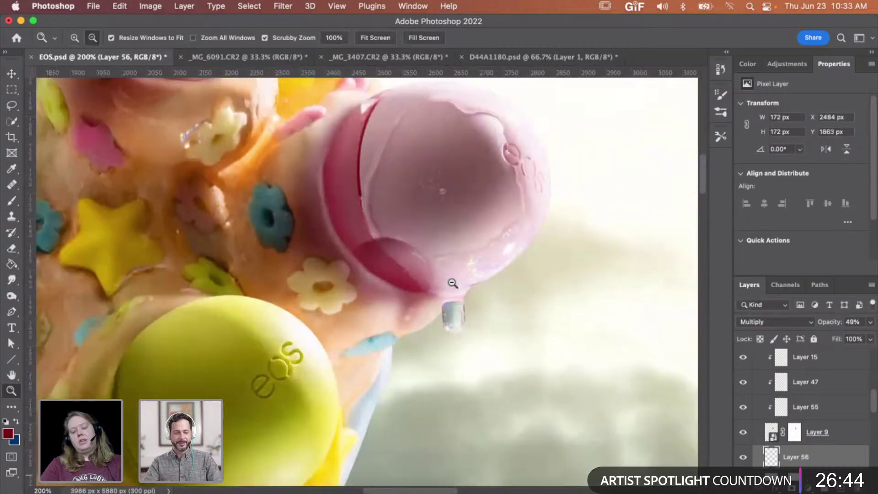
left_click(453, 288, "alt")
left_click(451, 298)
left_click(451, 298)
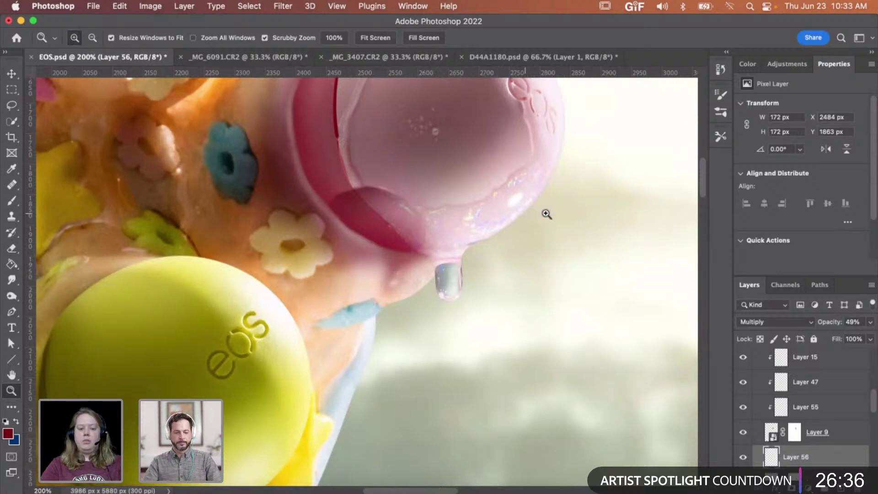
left_click(499, 272, "alt")
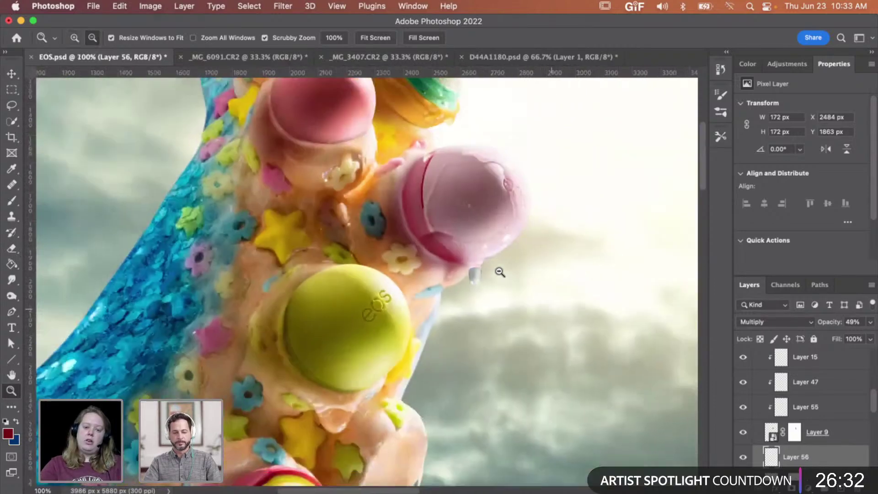
left_click(498, 272, "alt")
left_click(497, 274, "alt")
left_click(498, 275)
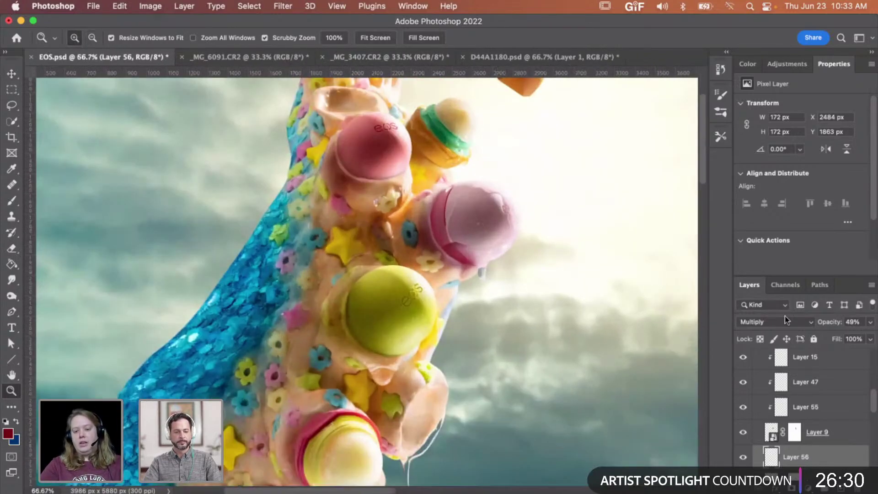
left_click(871, 322)
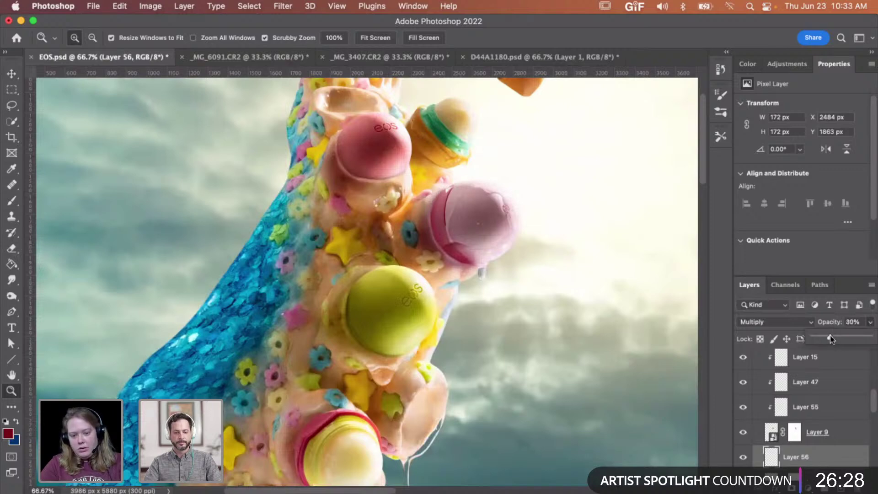
left_click(517, 277, "alt")
Step: Add a new empty layer directly above Layer 9, clipped to the pink dome
scroll(516, 276, "down", 3)
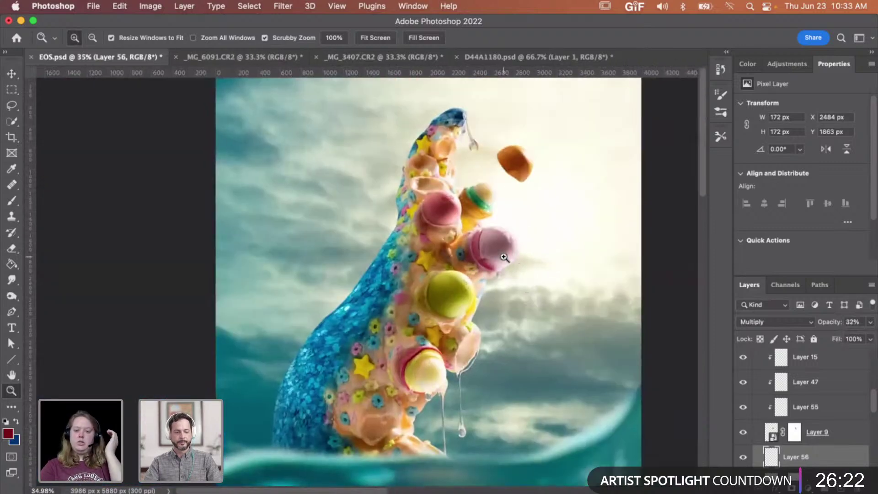
scroll(503, 257, "up", 12)
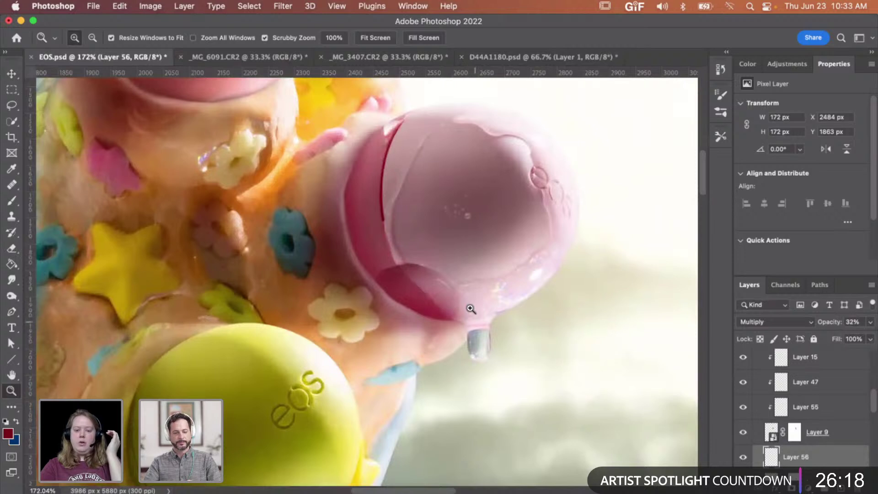
left_click(833, 442)
key("super+shift+alt+n")
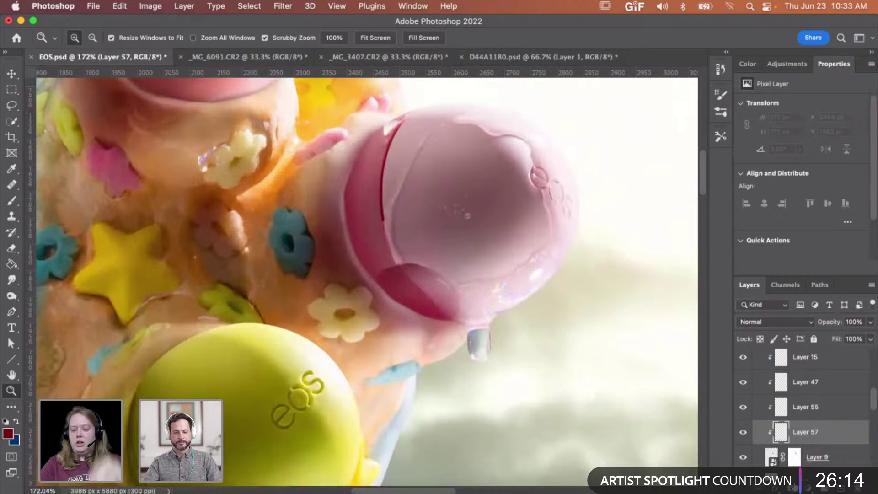
Step: Paint dark red shading on Layer 57 where the clear drip meets the pink dome's lower rim, and erase the excess beside the drip
key("b")
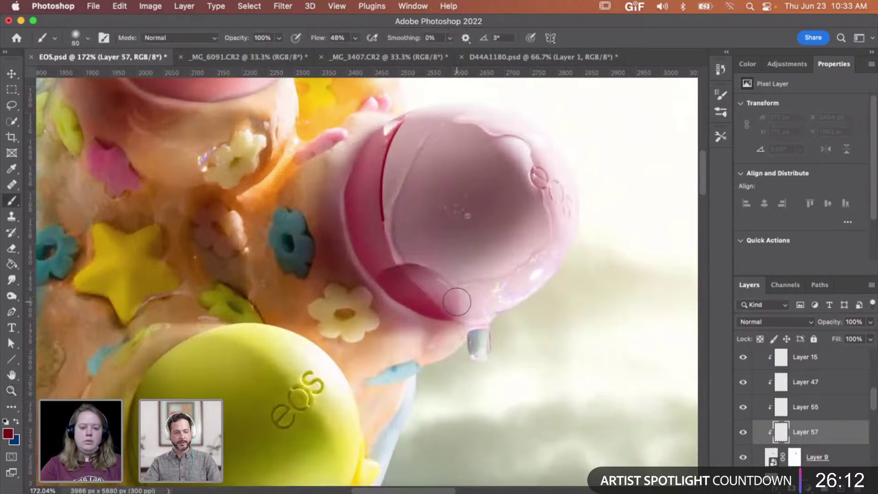
key("bracketleft")
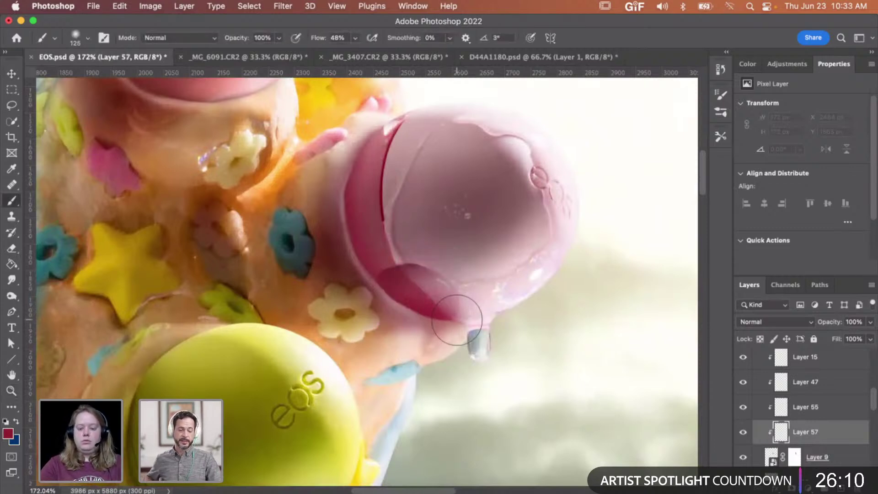
mouse_move(457, 320)
left_mouse_down()
mouse_move(465, 303)
mouse_move(438, 325)
mouse_move(426, 321)
mouse_move(454, 339)
left_mouse_up()
key("bracketleft")
key("bracketleft")
key("bracketleft")
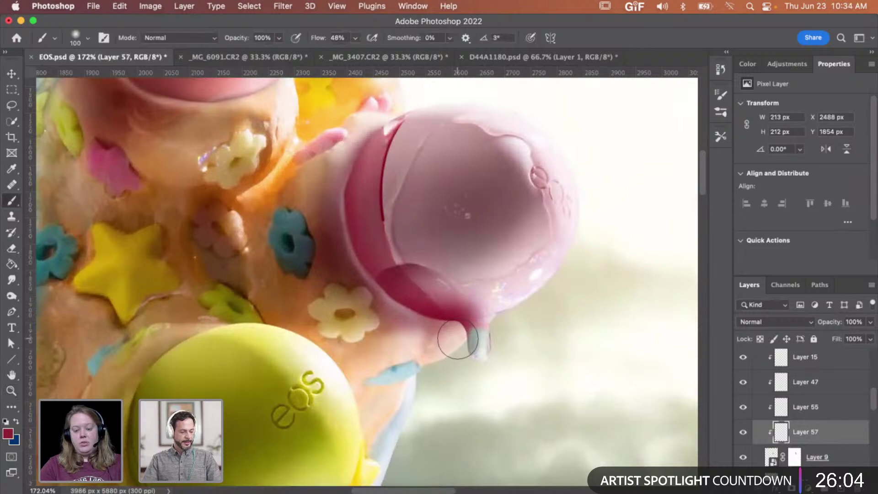
key("e")
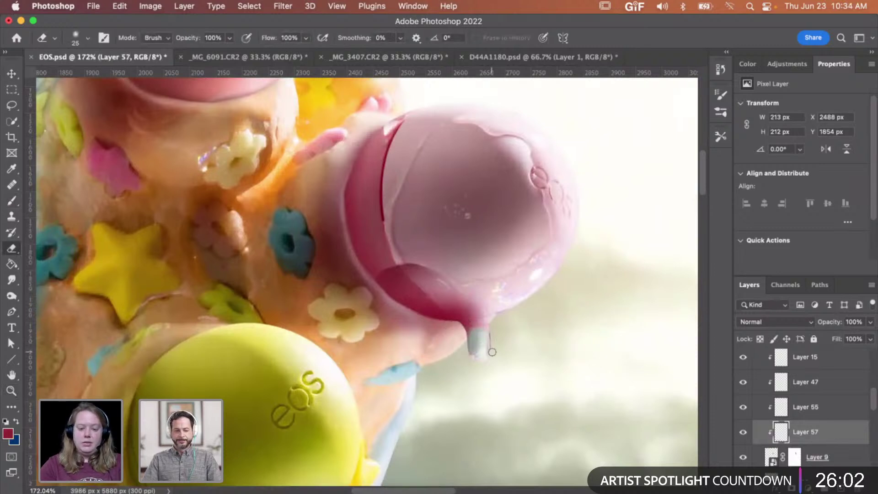
mouse_move(493, 353)
left_mouse_down()
mouse_move(494, 310)
mouse_move(489, 353)
mouse_move(497, 317)
left_mouse_up()
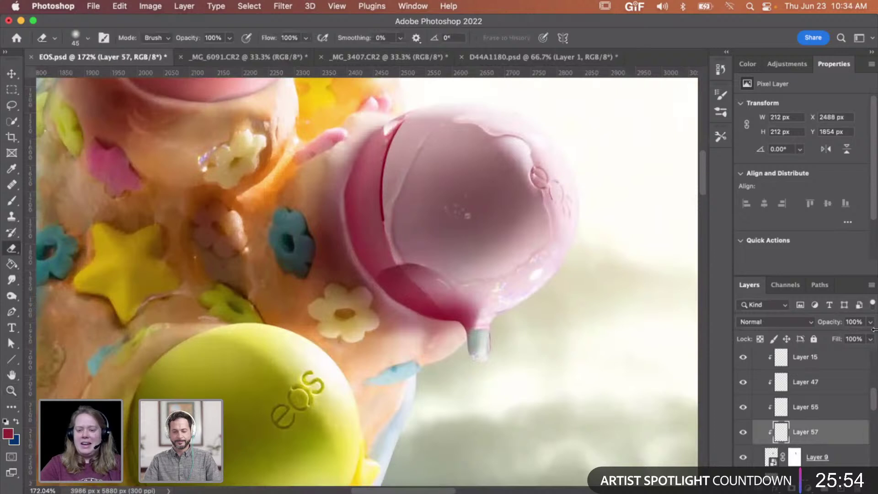
Step: Set Layer 57 to Multiply blending at 58% opacity
left_click(767, 322)
left_click(796, 360)
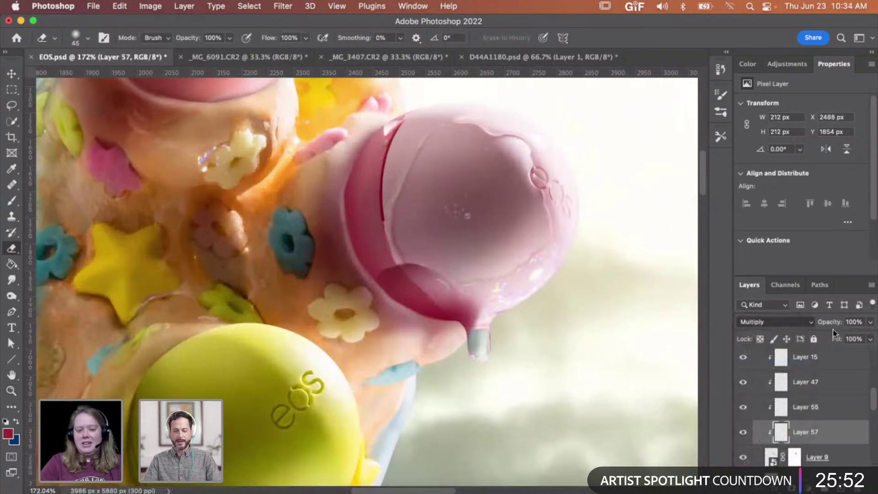
left_click(870, 323)
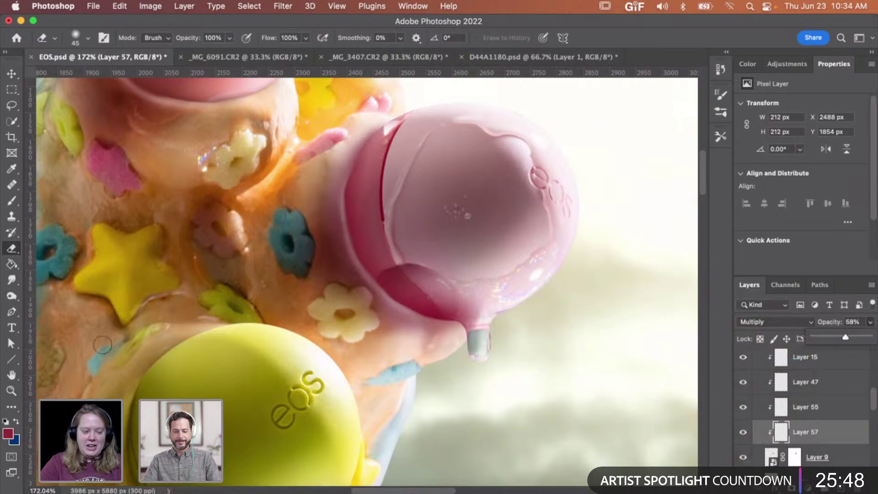
left_click(12, 280)
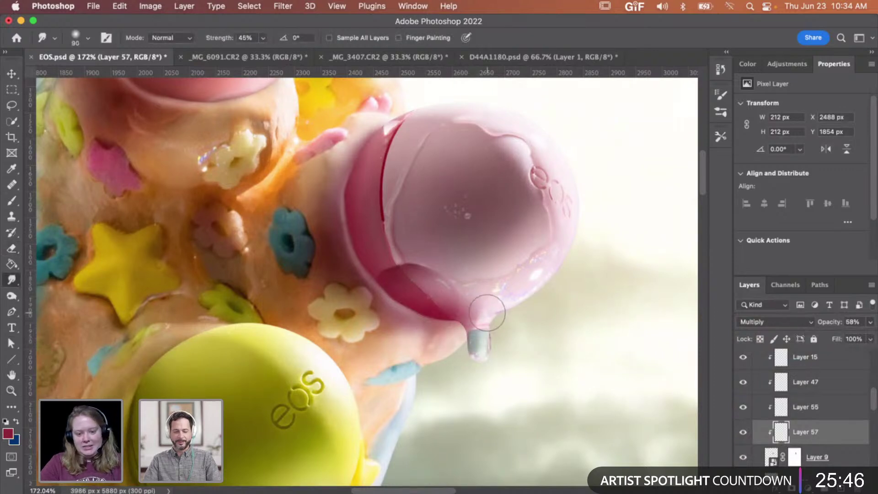
Step: Compare the pink dome's drip with and without the red shading of Layer 57, and leave Layer 57 hidden
key("z")
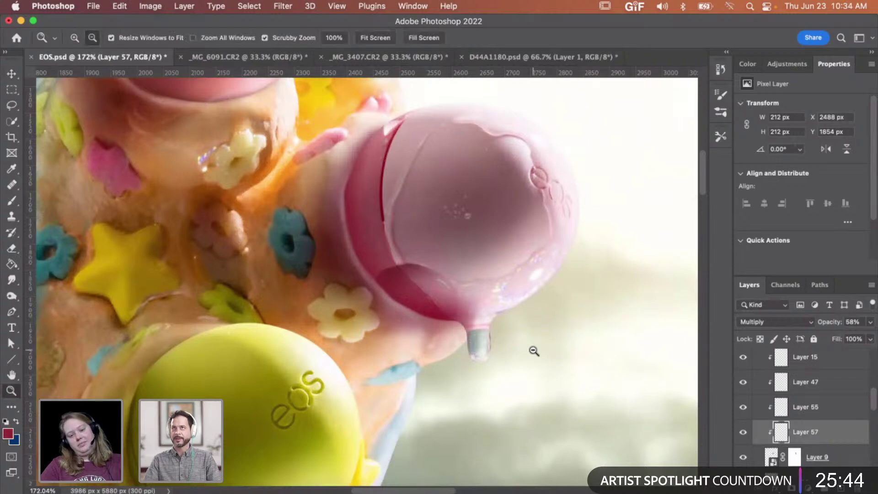
left_click(533, 351, "alt")
left_click(533, 351, "alt")
left_click(533, 351)
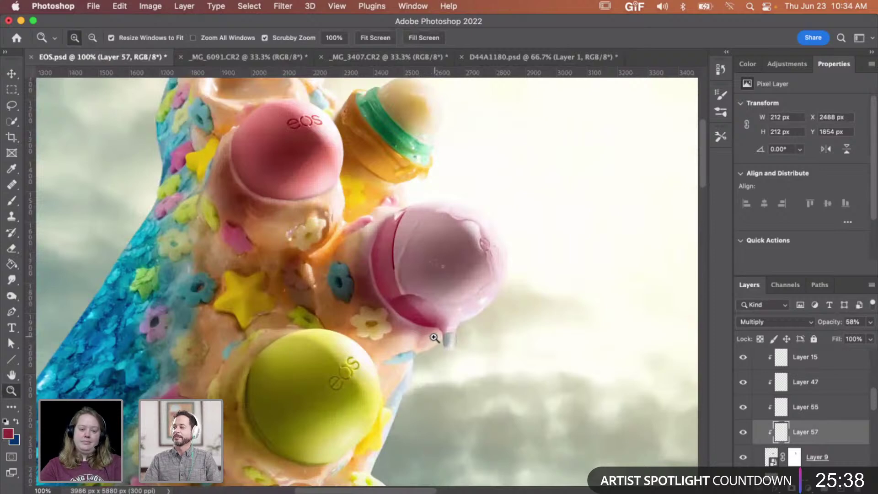
left_click(434, 337, "alt")
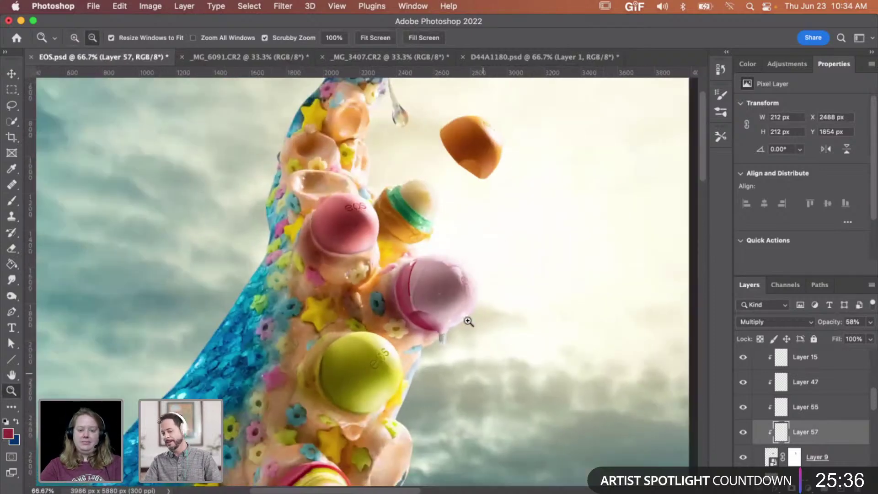
left_click(437, 336)
left_click(437, 337)
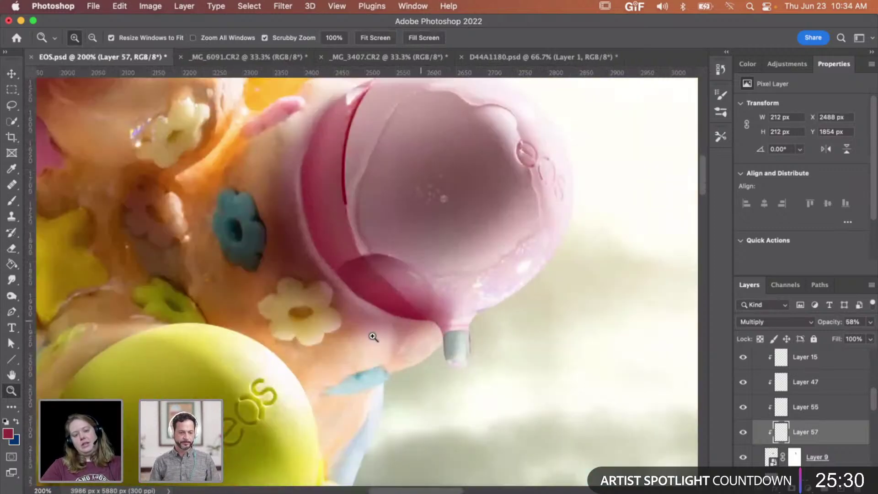
left_click(743, 431)
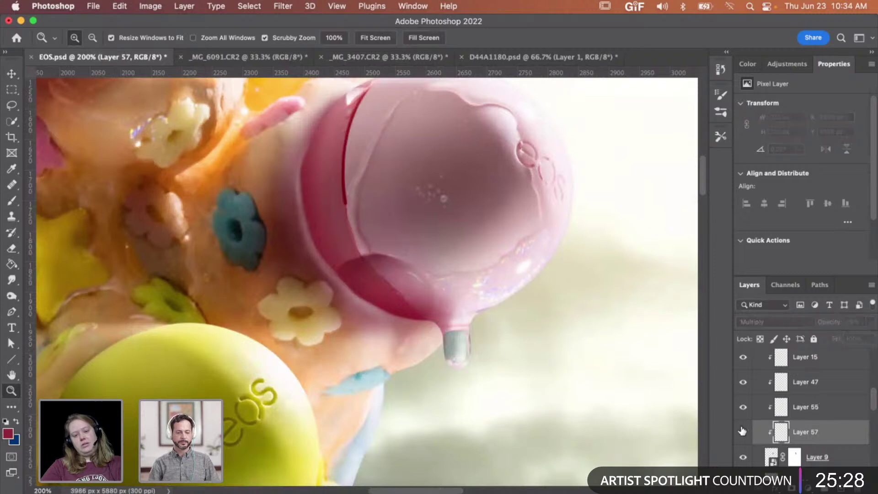
left_click(743, 432)
left_click(742, 431)
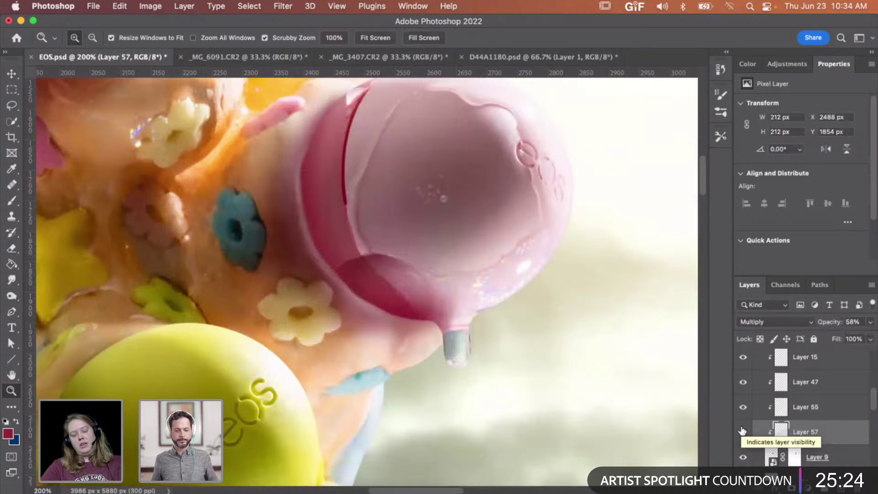
left_click(742, 431)
Step: Add a new empty layer directly below Layer 9
scroll(393, 345, "down", 1)
scroll(393, 345, "left", 1)
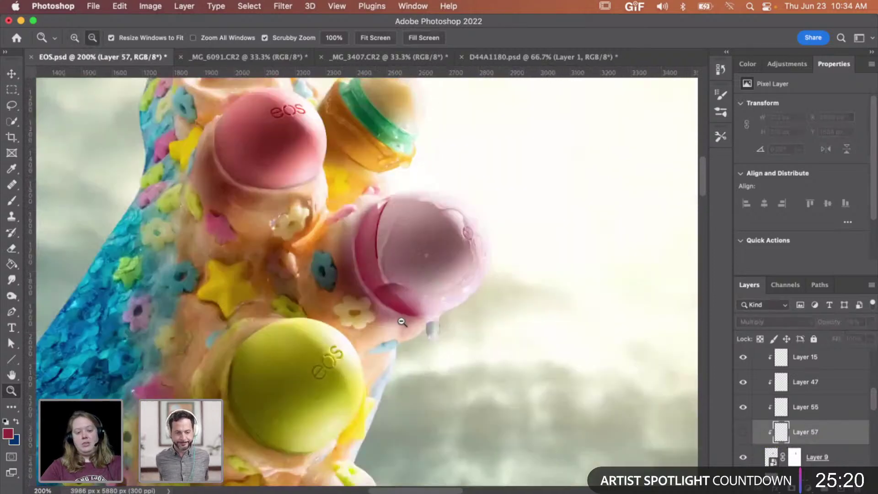
left_click(403, 326, "alt")
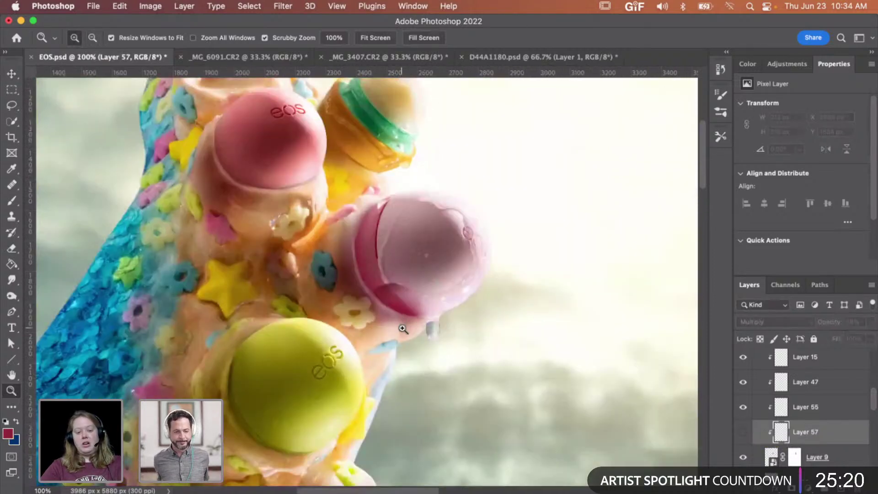
left_click(403, 329, "alt")
left_click(403, 321)
left_click(452, 334)
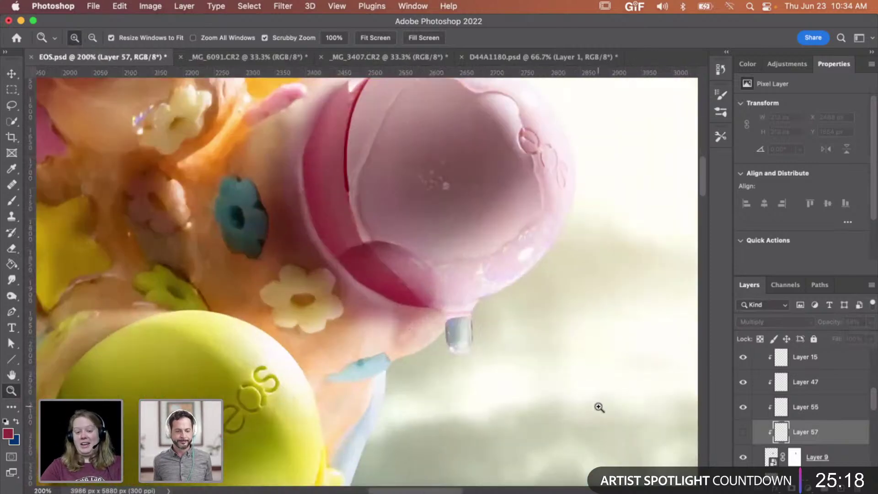
scroll(834, 445, "down", 2)
left_click(834, 444)
left_click(841, 489)
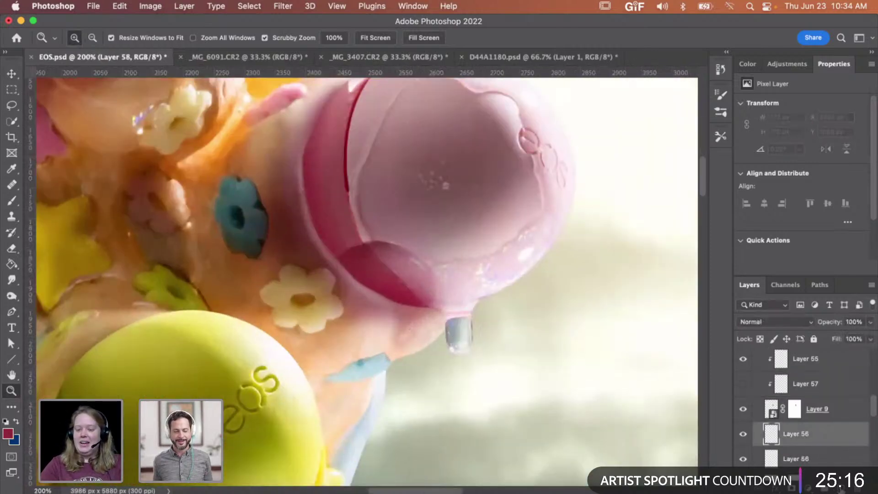
Step: Sample the dark red of the pink dome's rim and paint a soft shadow on Layer 58 over the tentacle along the dome's lower edge
key("b")
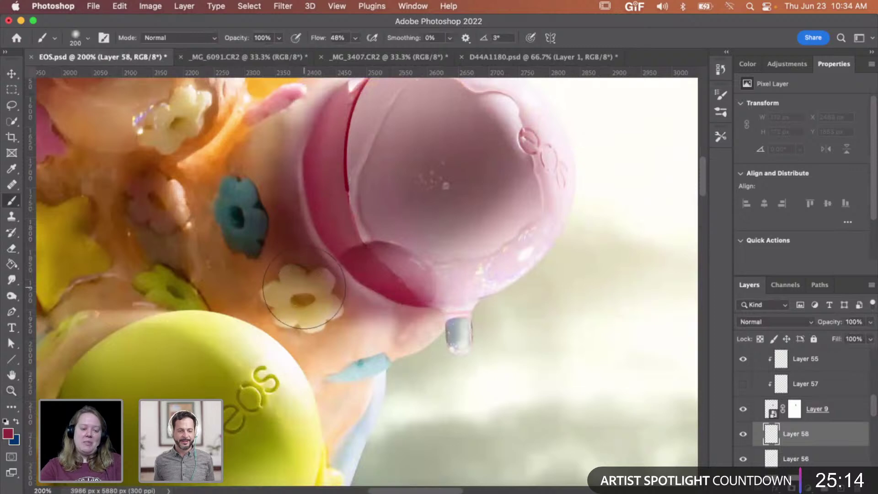
key("bracketleft")
key("bracketleft")
key("bracketleft")
key("bracketleft")
key("bracketleft")
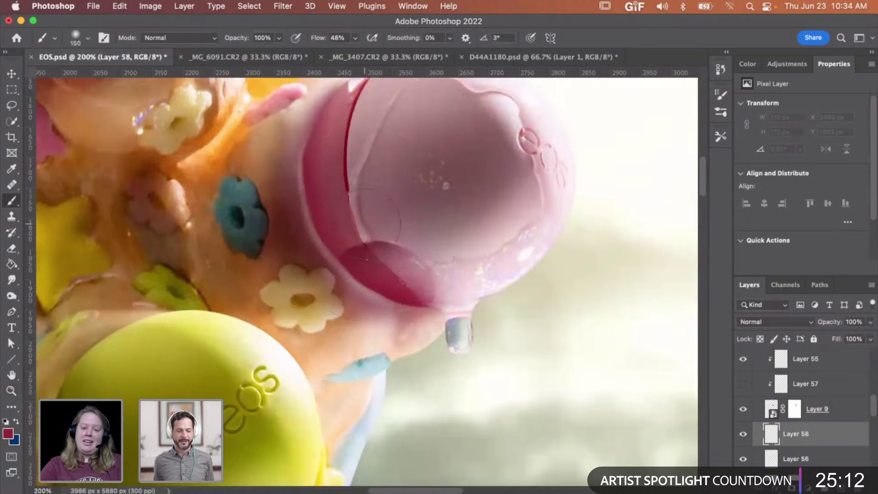
left_click(351, 177, "alt")
mouse_move(379, 311)
left_mouse_down()
mouse_move(407, 293)
mouse_move(398, 303)
mouse_move(368, 304)
mouse_move(352, 239)
left_mouse_up()
mouse_move(354, 273)
left_mouse_down()
mouse_move(362, 330)
mouse_move(339, 315)
mouse_move(349, 278)
left_mouse_up()
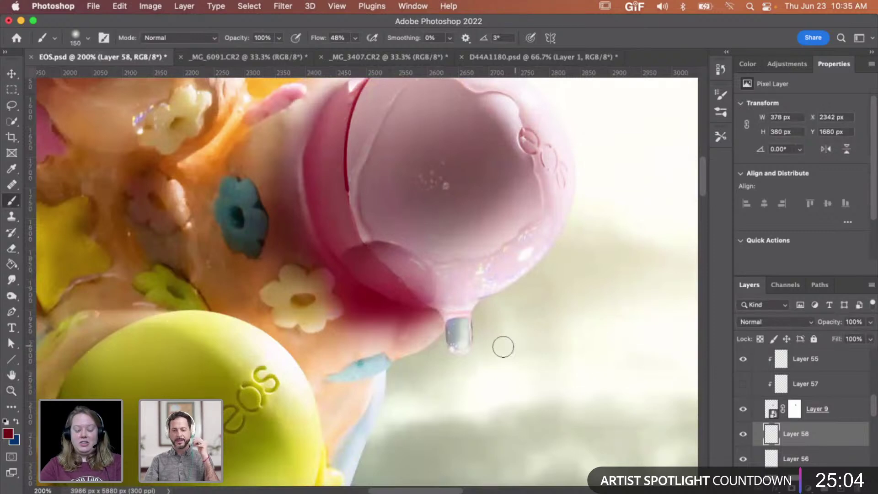
Step: Set Layer 58 to Multiply blending at 60% opacity
key("e")
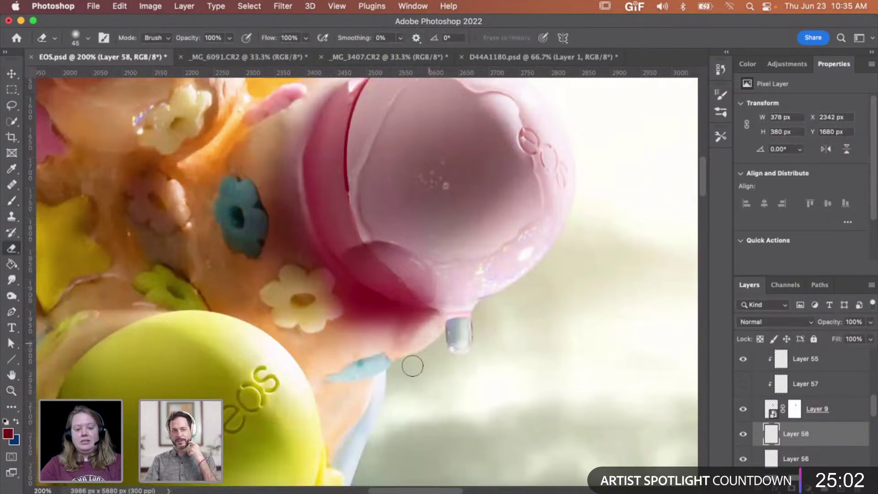
left_click(798, 321)
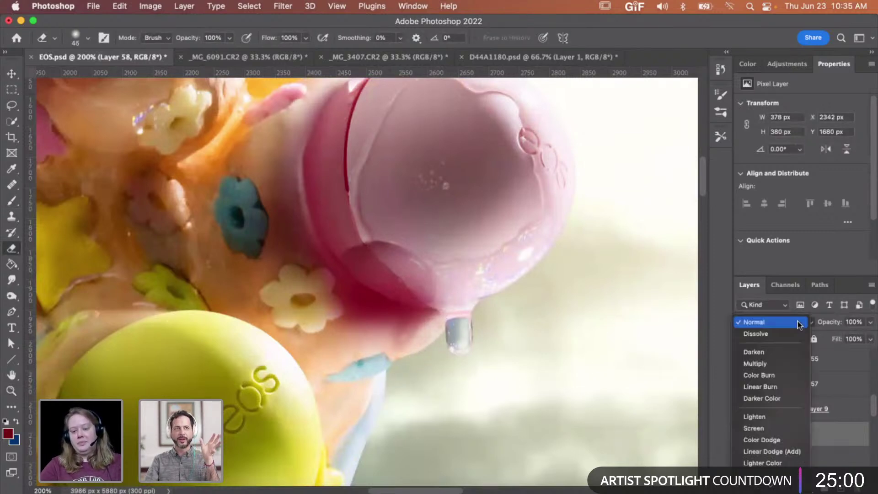
left_click(778, 363)
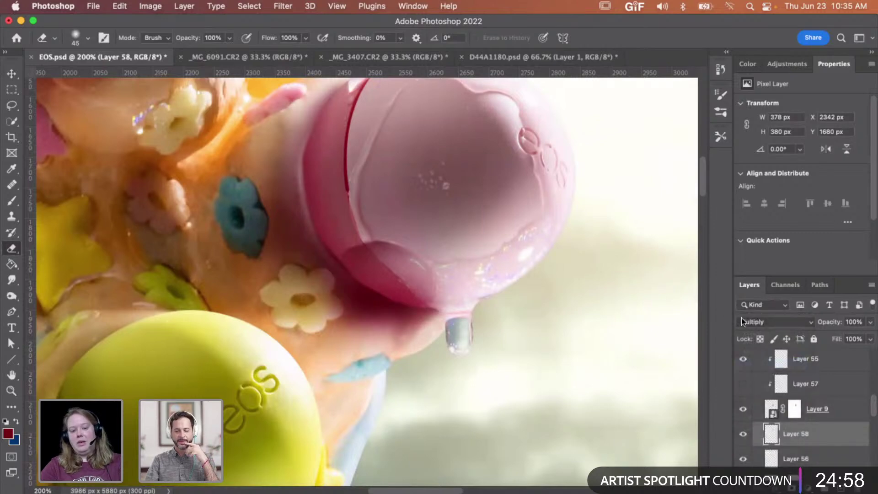
left_click_drag(870, 323, 830, 329)
Step: Examine the tentacle under the pink dome with the red shadow of Layer 58 hidden and shown
key("z")
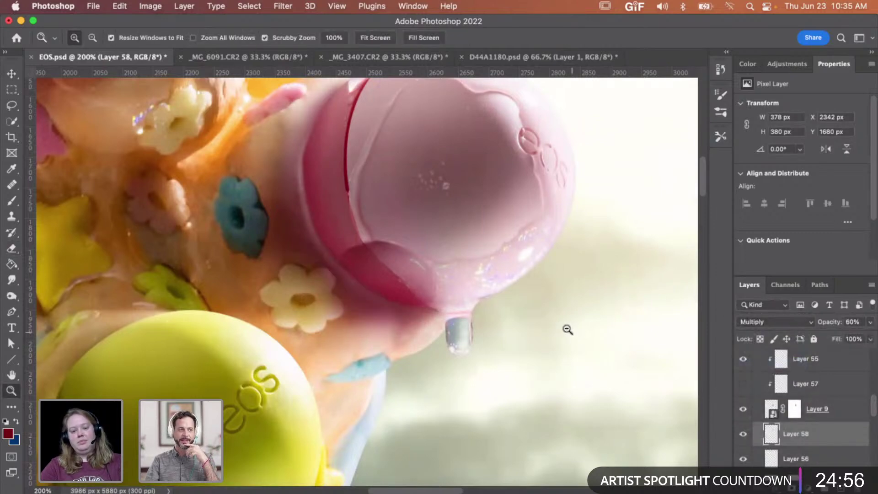
left_click(567, 329, "alt")
left_click(568, 329, "alt")
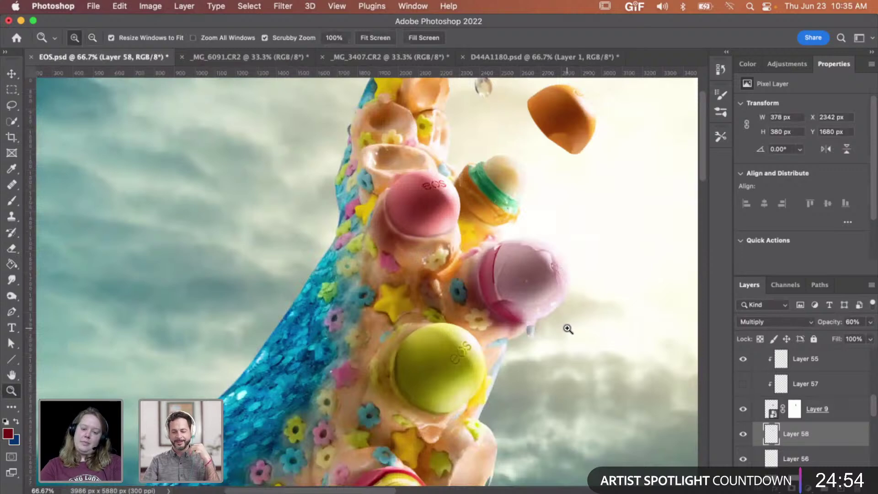
left_click(568, 330, "alt")
left_click(550, 320)
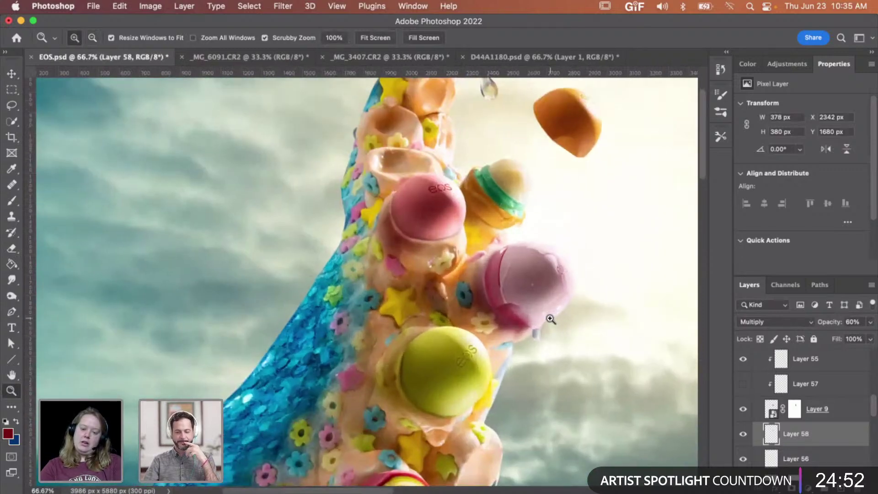
left_click(551, 322)
left_click(744, 434)
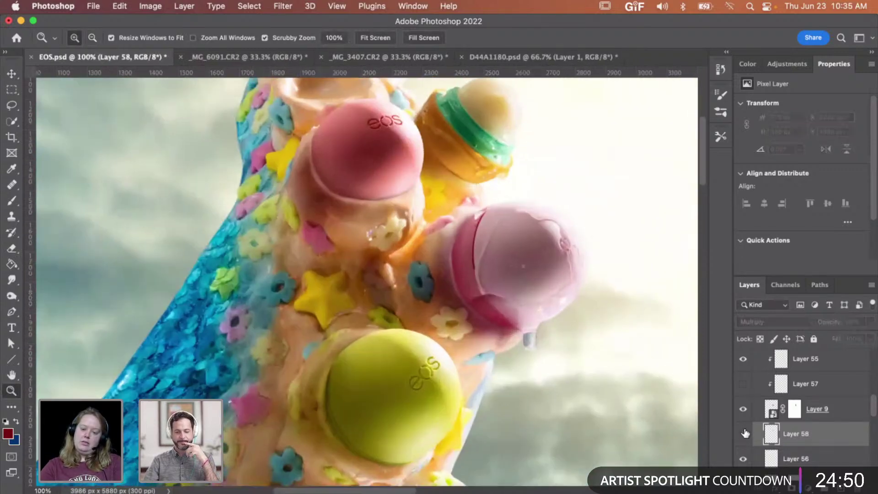
left_click(744, 434)
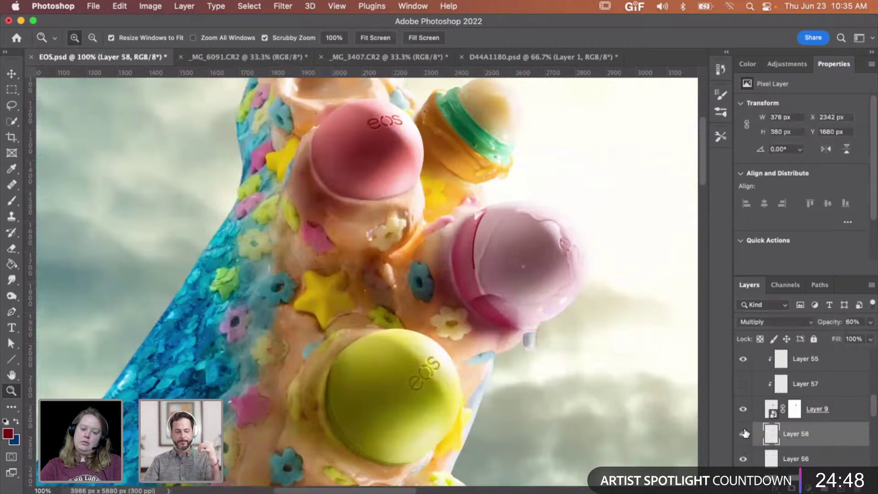
Step: Add a layer mask to Layer 58 and paint out the outer part of the red shadow on the tentacle below the dome
left_click(522, 328)
left_click(522, 325)
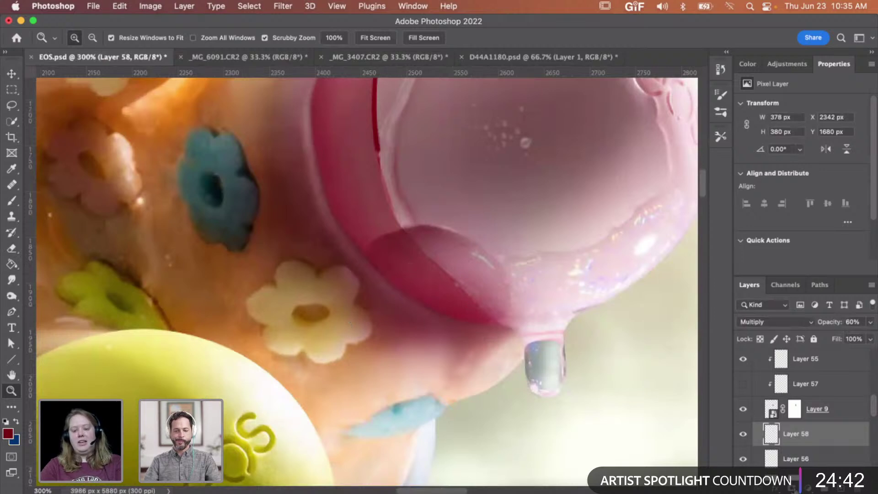
left_click(794, 489)
key("b")
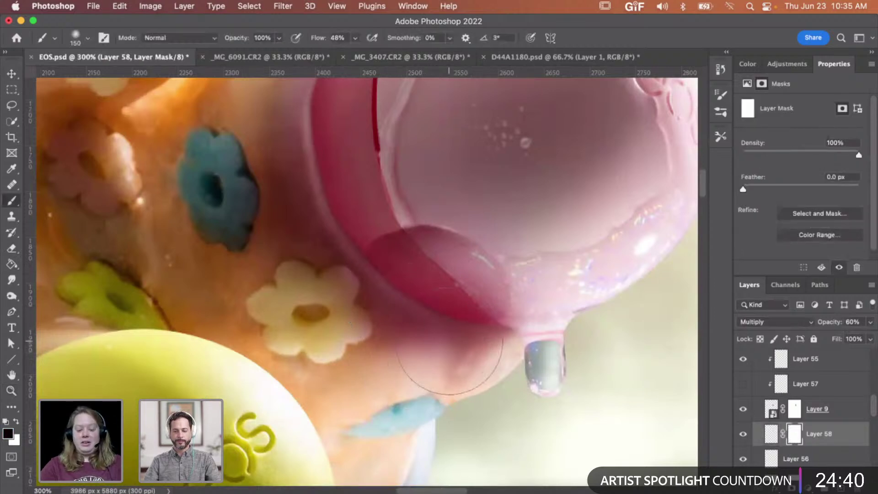
mouse_move(435, 370)
left_mouse_down()
mouse_move(388, 374)
mouse_move(500, 335)
mouse_move(418, 394)
left_mouse_up()
key("x")
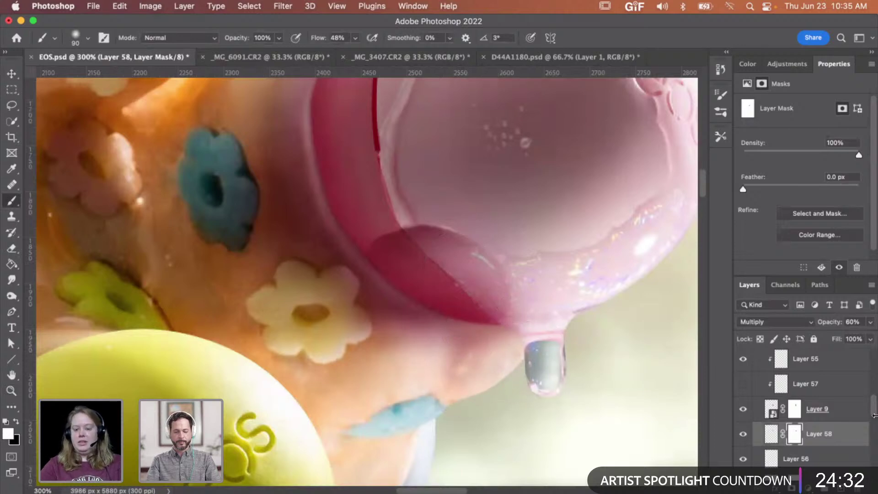
Step: Add a new layer directly below Layer 58 and paint a soft near-white glow sampled from the sky around the drip and the dome's lower edge
left_click(812, 459)
key("super+shift+alt+n")
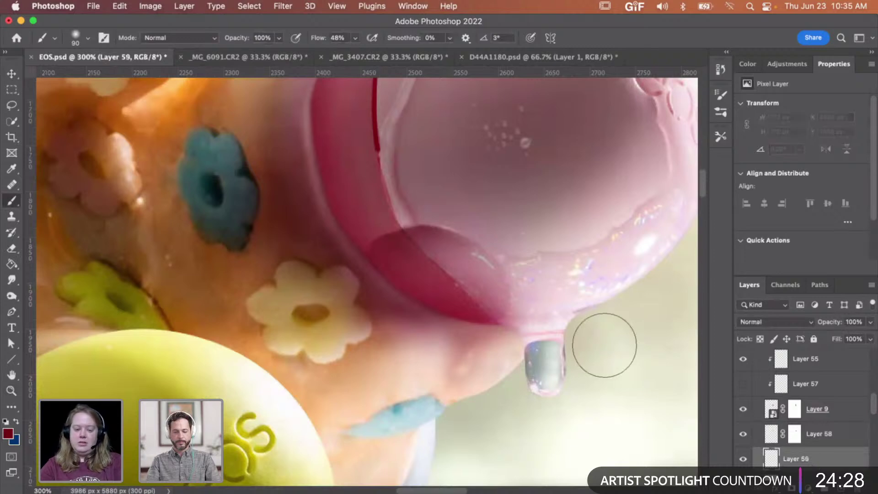
key("bracketright")
key("bracketright")
scroll(459, 335, "down", 8)
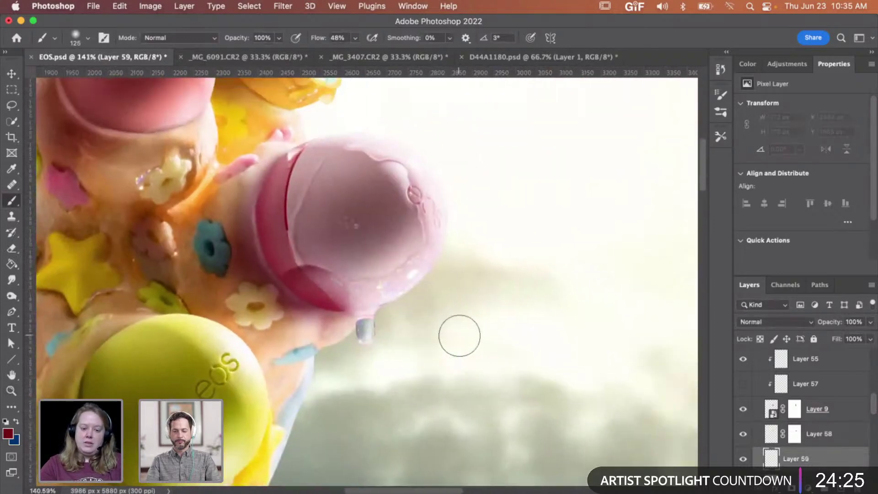
left_click(496, 227, "alt")
mouse_move(357, 337)
left_mouse_down()
mouse_move(376, 317)
mouse_move(334, 355)
mouse_move(376, 316)
mouse_move(373, 294)
left_mouse_up()
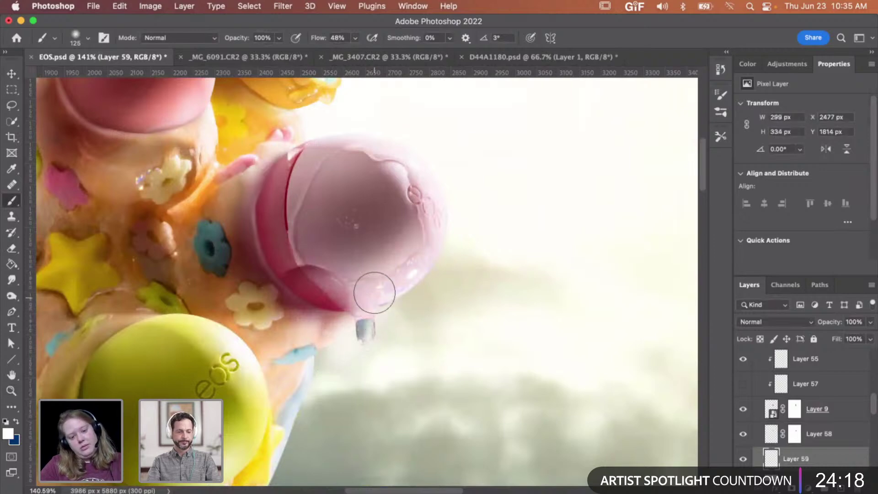
Step: Examine the pale glow around the pink dome's drip on Layer 59 and set the Eraser to 25 px
key("z")
left_click(399, 296, "alt")
left_click(399, 296, "alt")
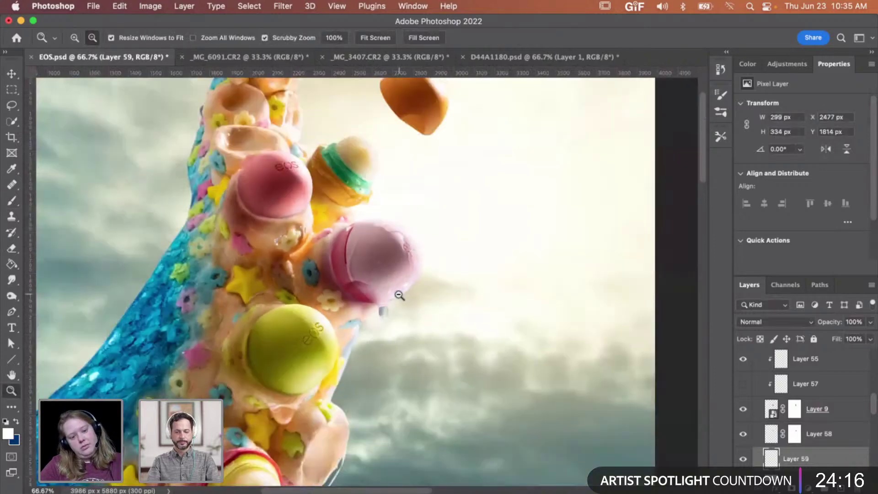
left_click(400, 296, "alt")
left_click(390, 306)
left_click(390, 306)
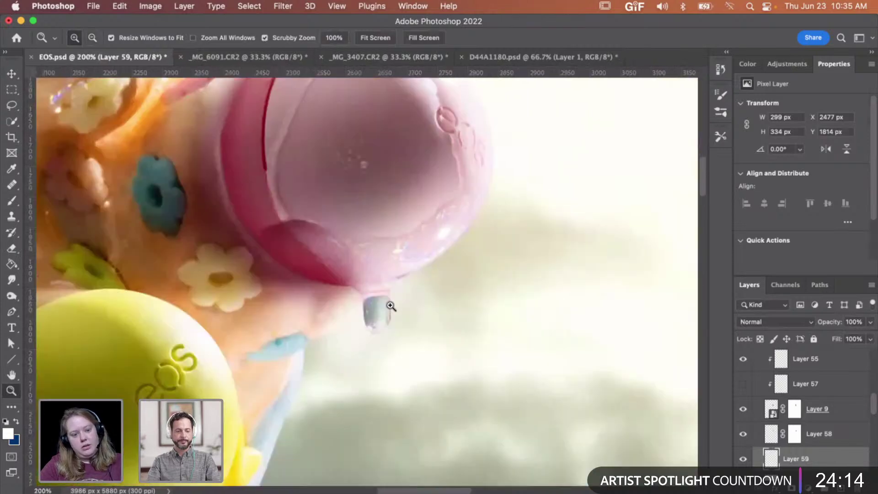
left_click(390, 306)
left_click(391, 306)
key("e")
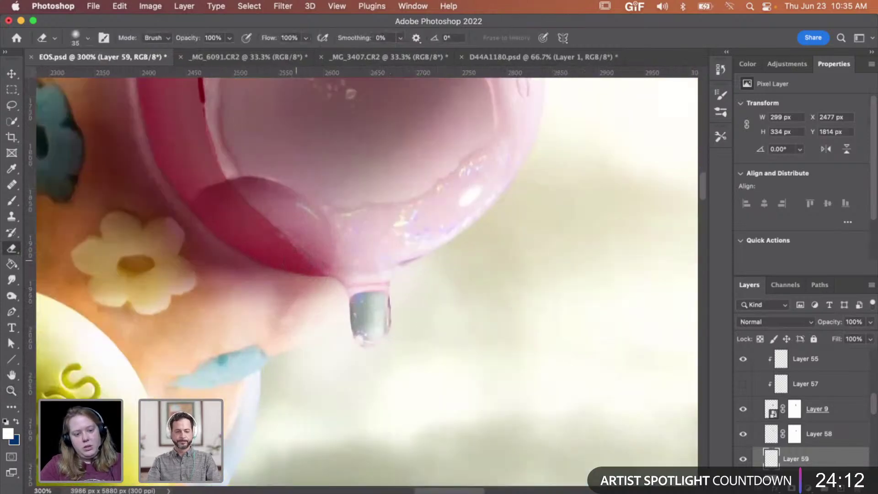
key("bracketleft")
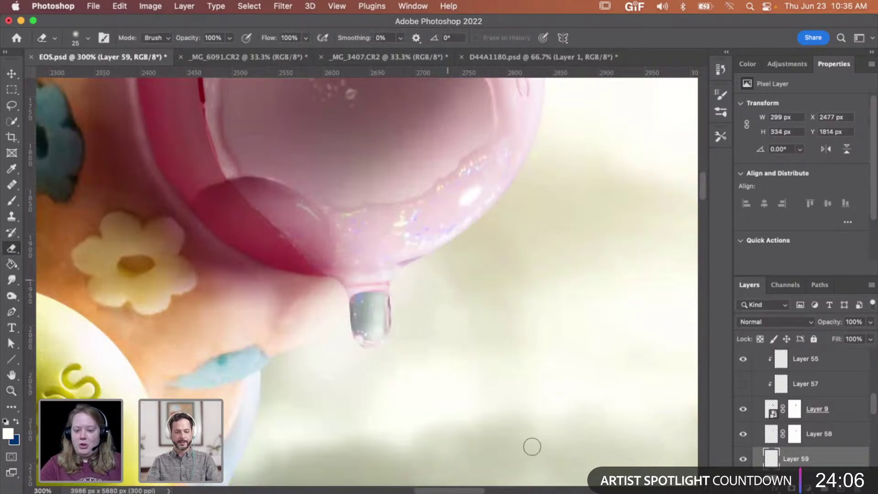
Step: Touch up the red shadow beneath the pink dome on Layer 58's mask with a 50 px white brush
left_click(744, 434)
left_click(795, 433)
key("b")
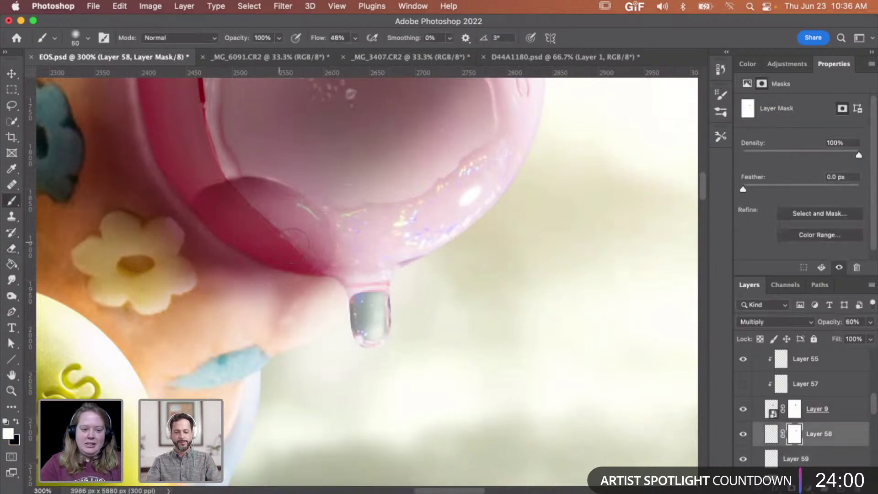
key("bracketleft")
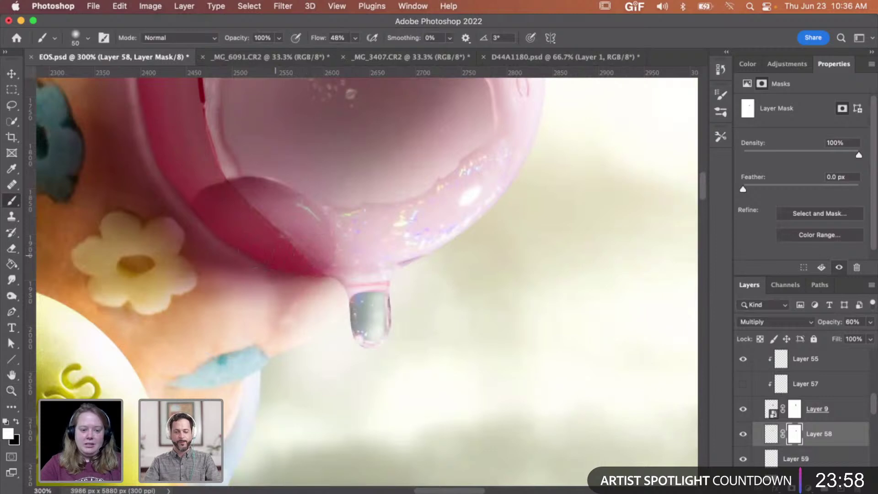
left_click(397, 240, "alt")
left_click(396, 241, "alt")
left_click(397, 241, "alt")
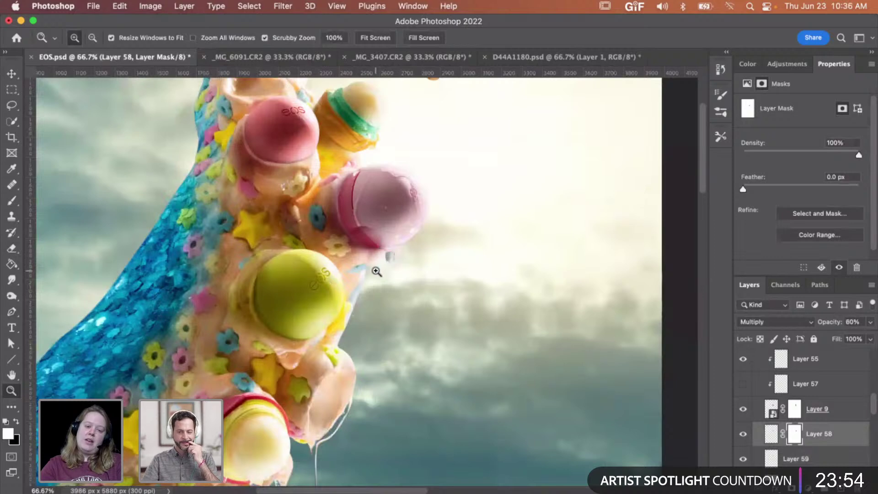
left_click(380, 255)
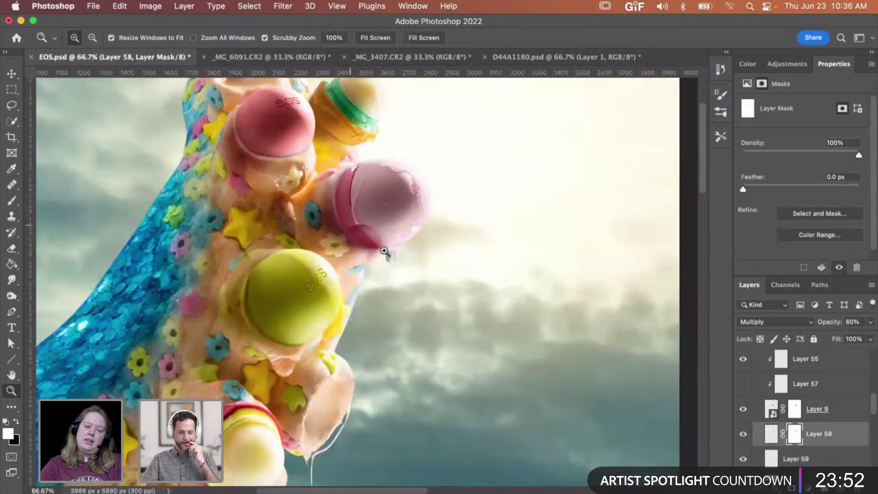
left_click(385, 254)
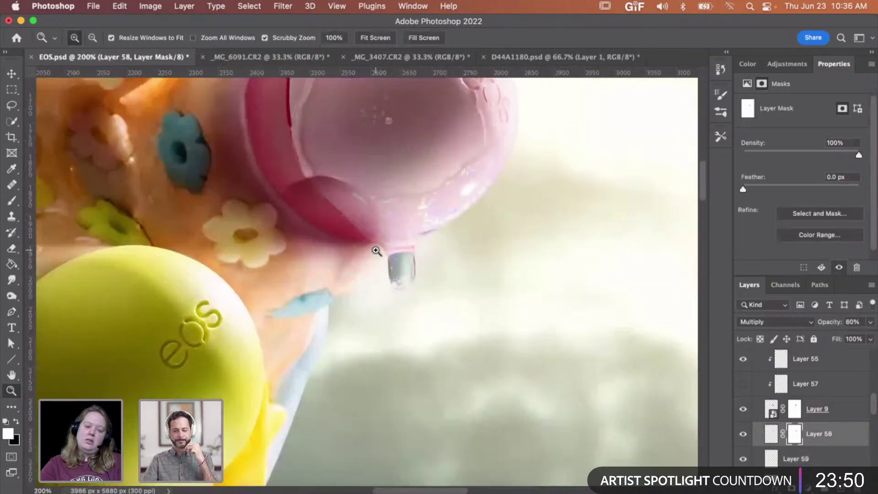
Step: Find the tentacle image, Layer 1, inside the Tentacle and ocean group and select its picture content
scroll(800, 455, "down", 1)
left_click(799, 452)
scroll(800, 452, "down", 1)
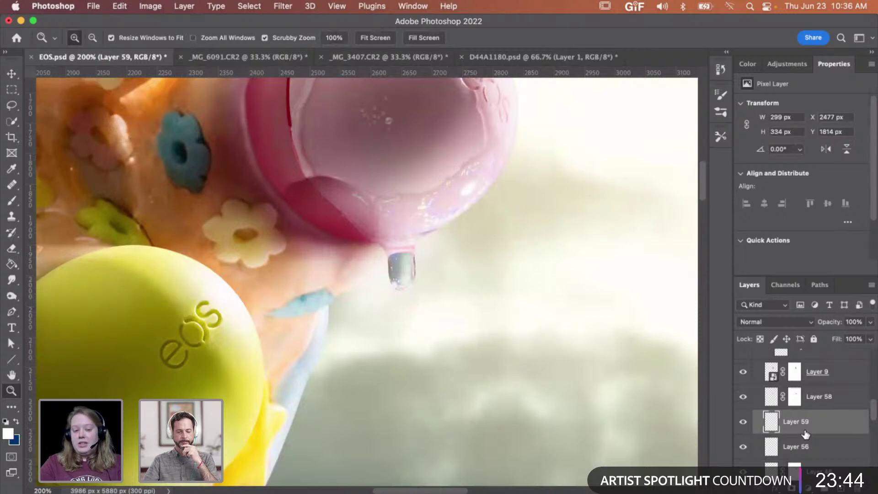
scroll(806, 435, "down", 1)
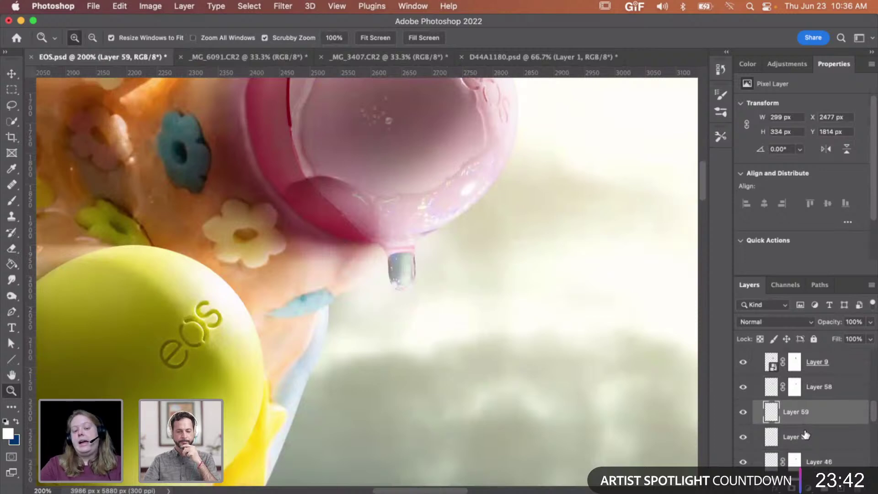
scroll(806, 435, "down", 6)
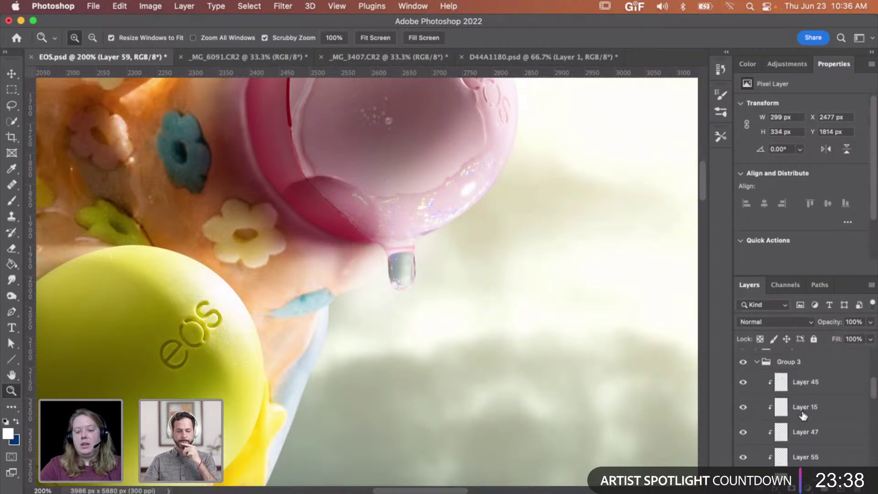
scroll(804, 415, "down", 5)
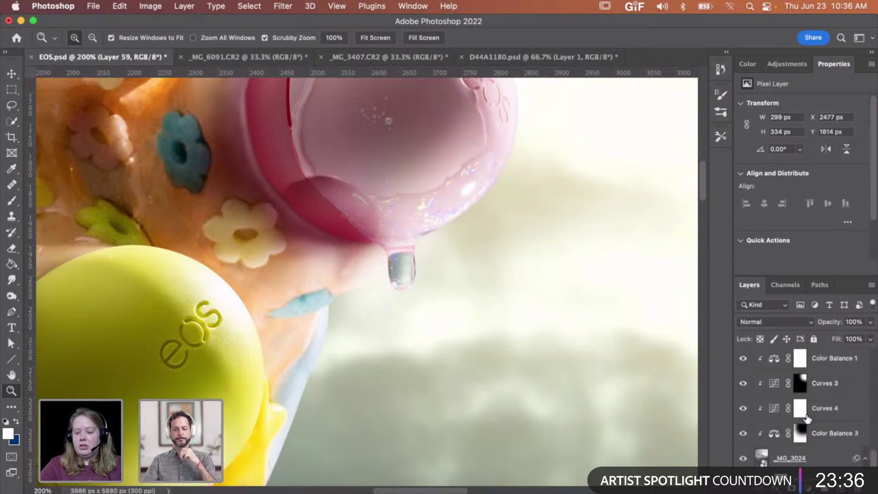
scroll(807, 418, "down", 2)
scroll(807, 418, "down", 5)
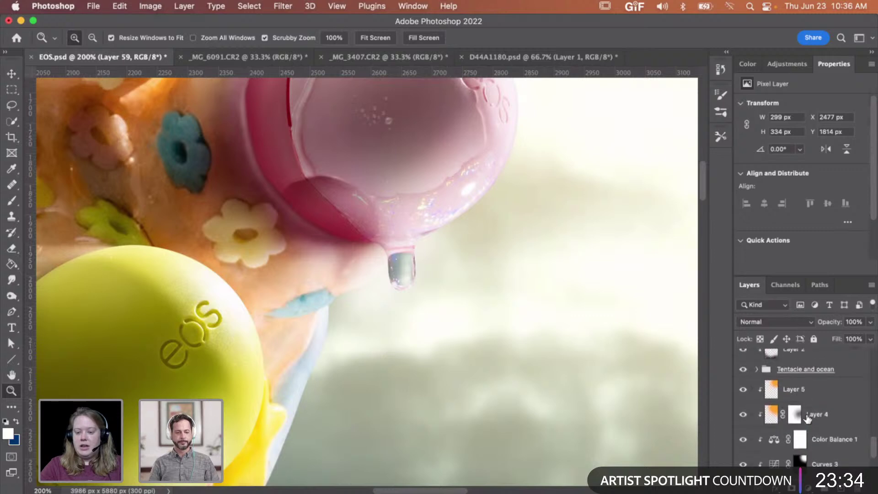
left_click(757, 438)
scroll(792, 438, "down", 6)
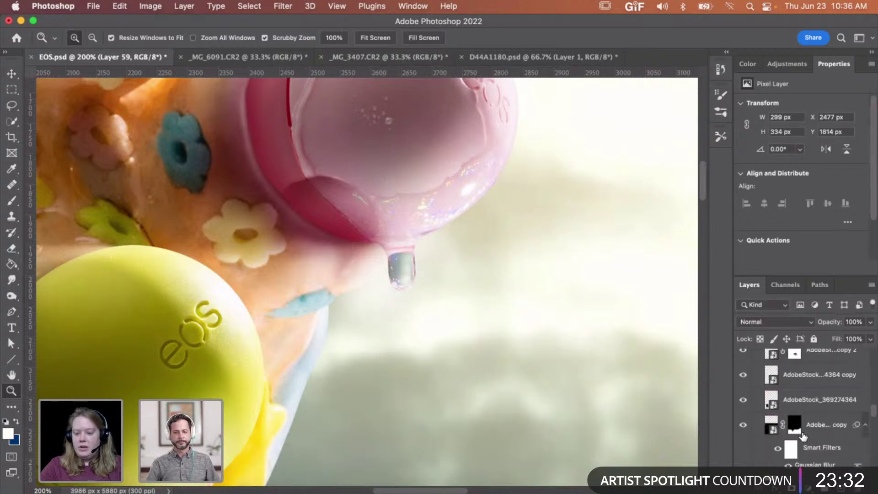
scroll(803, 437, "down", 3)
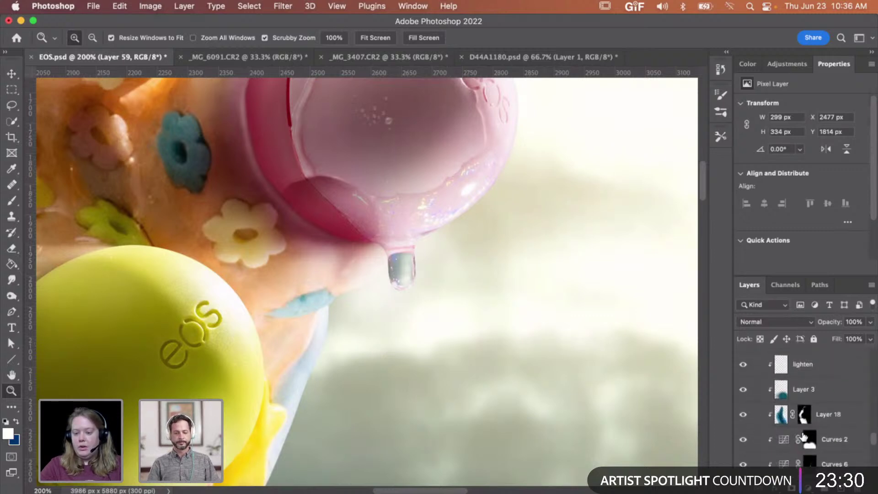
scroll(785, 417, "down", 4)
left_click(772, 416)
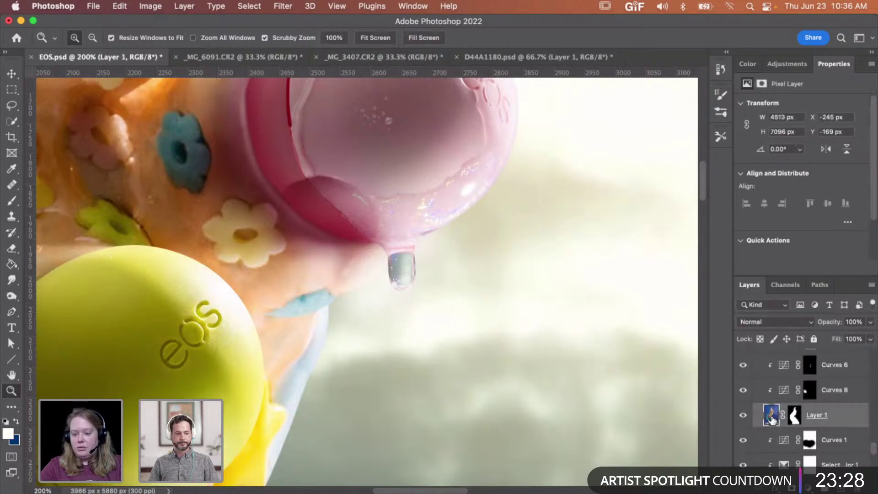
Step: Try to select the background beside the drip on Layer 1 with the Magic Wand at tolerance 3
key("w")
key("shift+w")
left_click(367, 300)
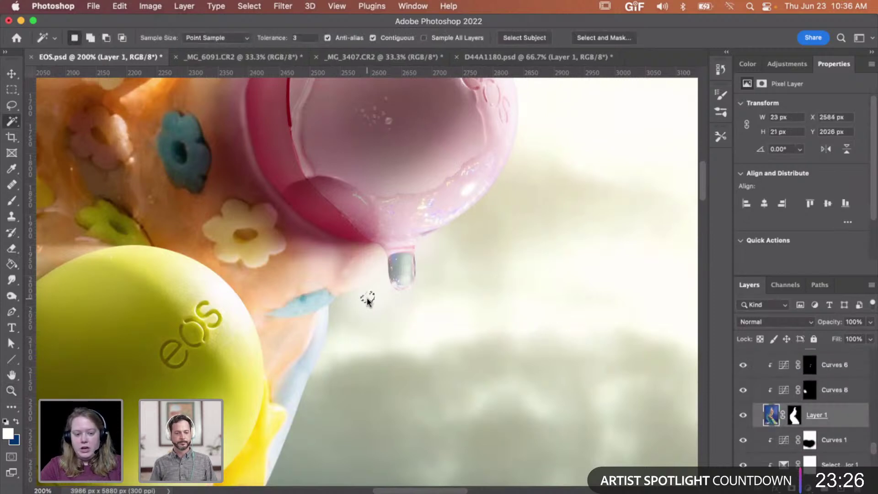
key("super+d")
left_click(431, 266)
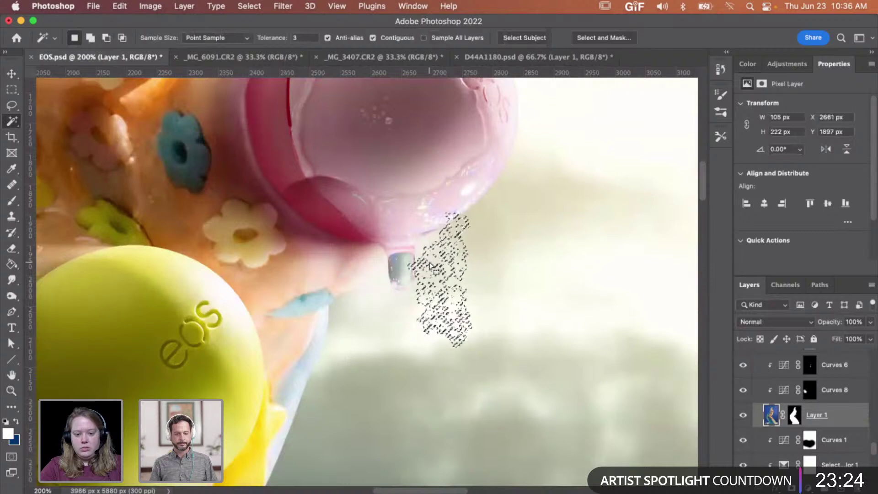
key("super+d")
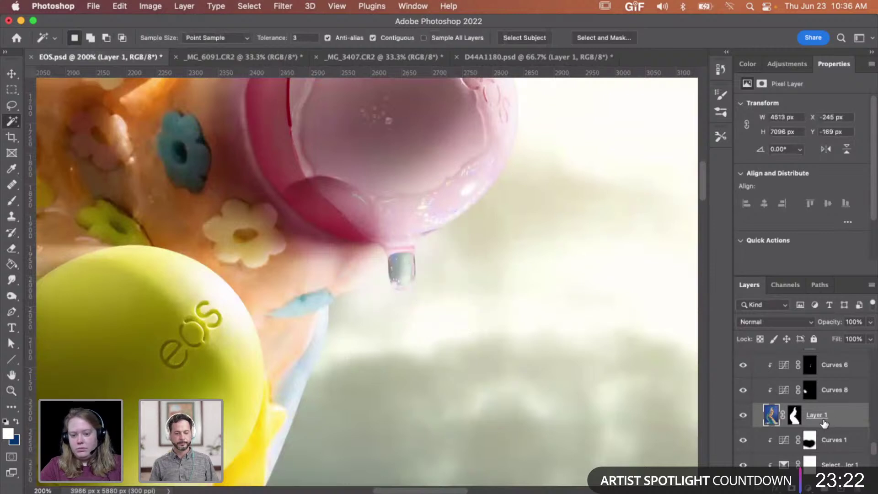
Step: Duplicate Layer 1 as a masked copy and apply the layer mask permanently to the original Layer 1
key("super+j")
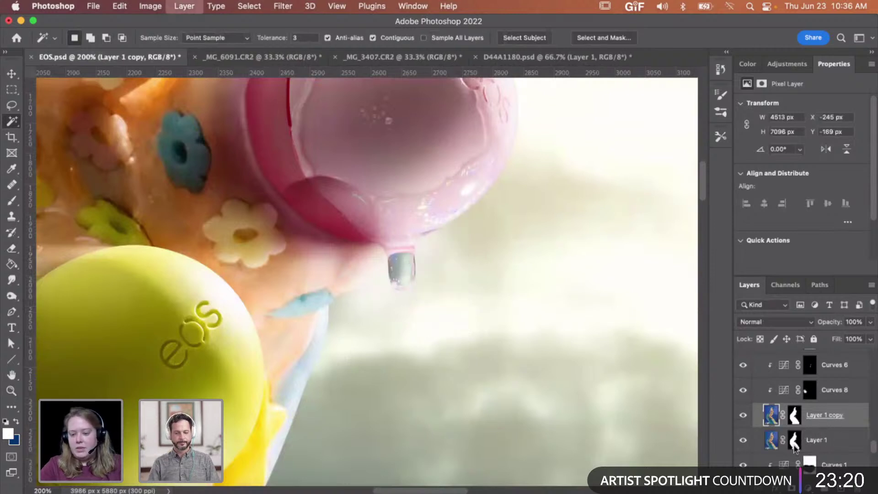
left_click(794, 445)
right_click(794, 444)
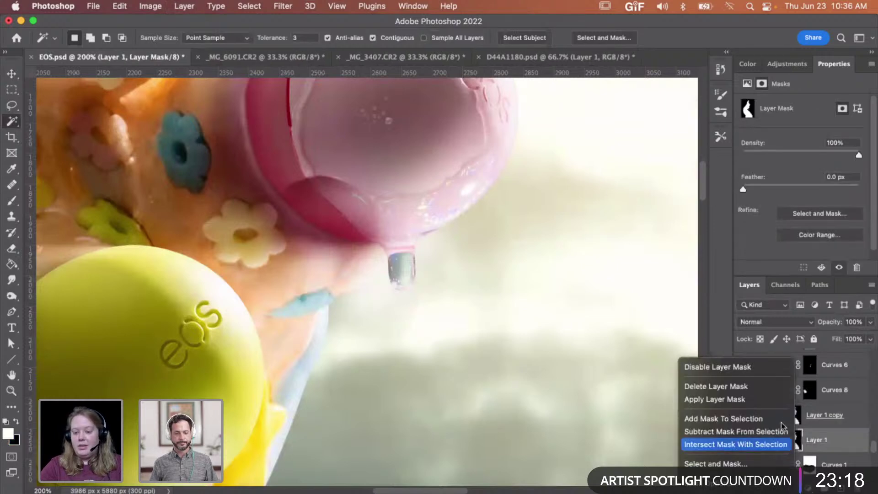
left_click(772, 402)
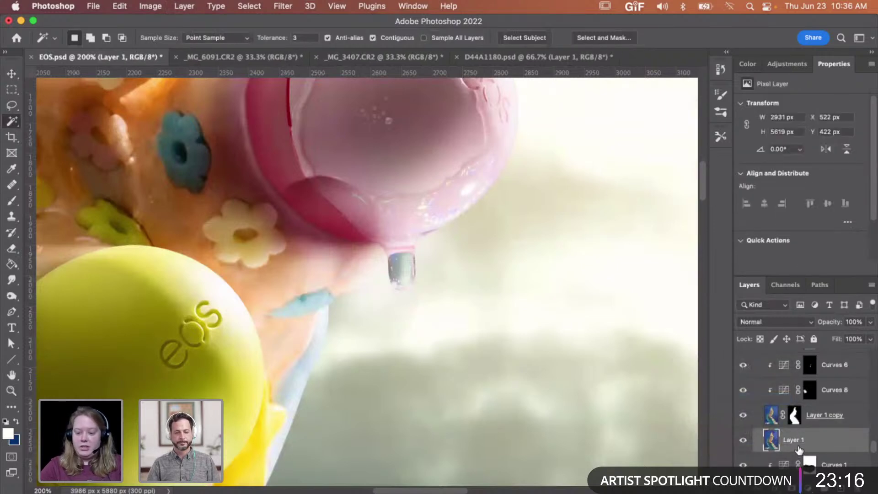
Step: Select the transparent area outside the tentacle from Layer 1 with the Magic Wand and cut the glow inside it from Layer 59
left_click(393, 303)
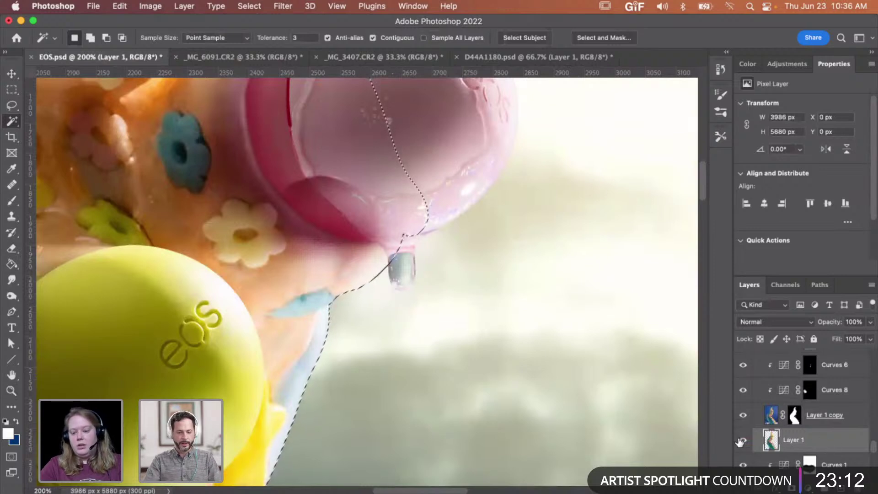
scroll(814, 435, "up", 5)
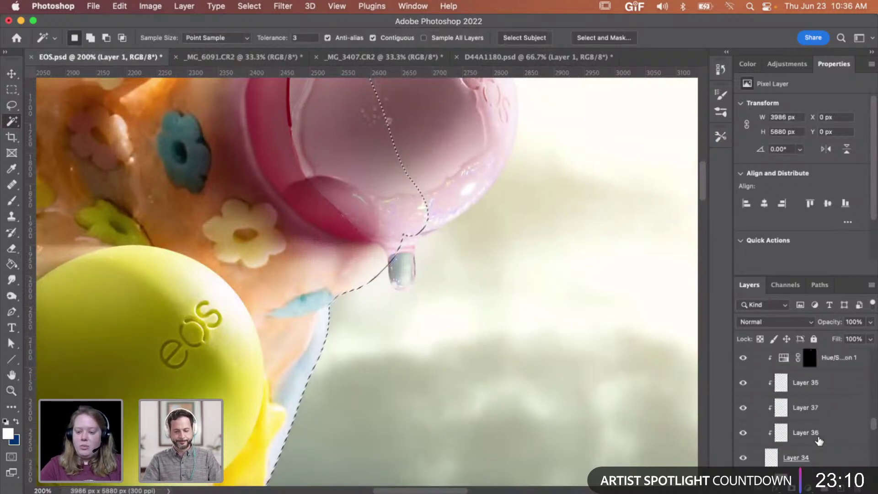
scroll(819, 441, "up", 10)
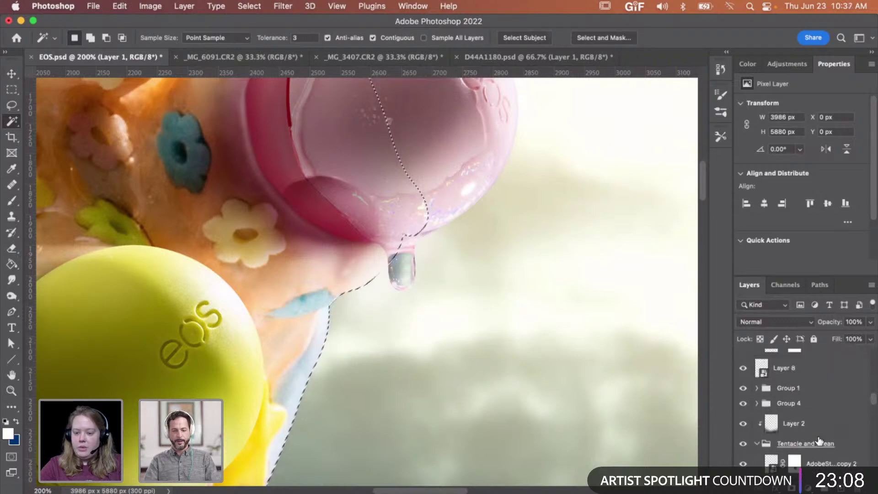
scroll(819, 441, "up", 10)
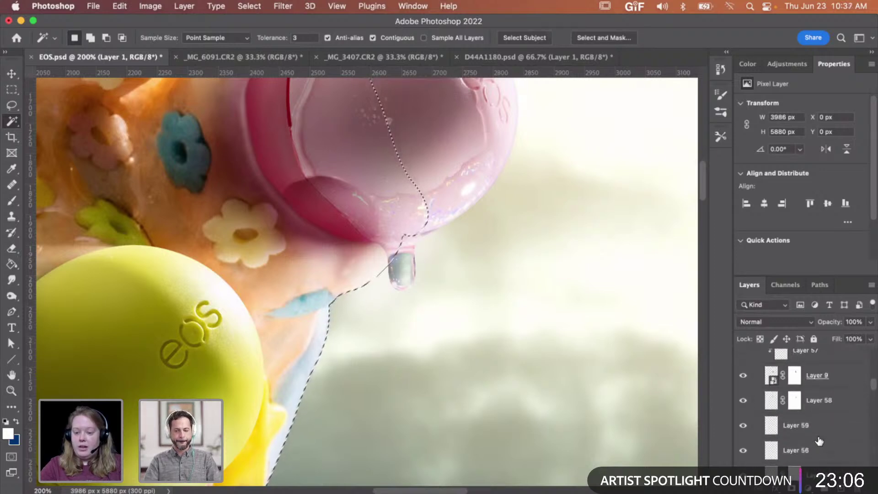
scroll(819, 440, "down", 5)
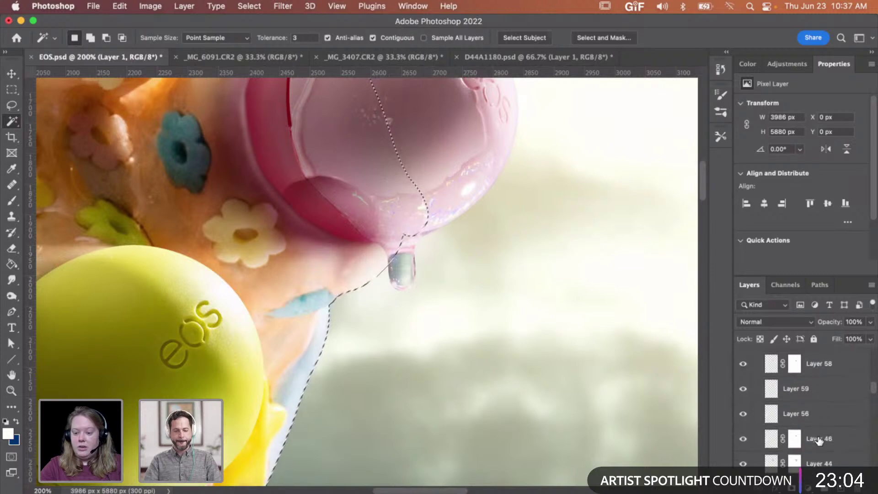
scroll(818, 441, "down", 1)
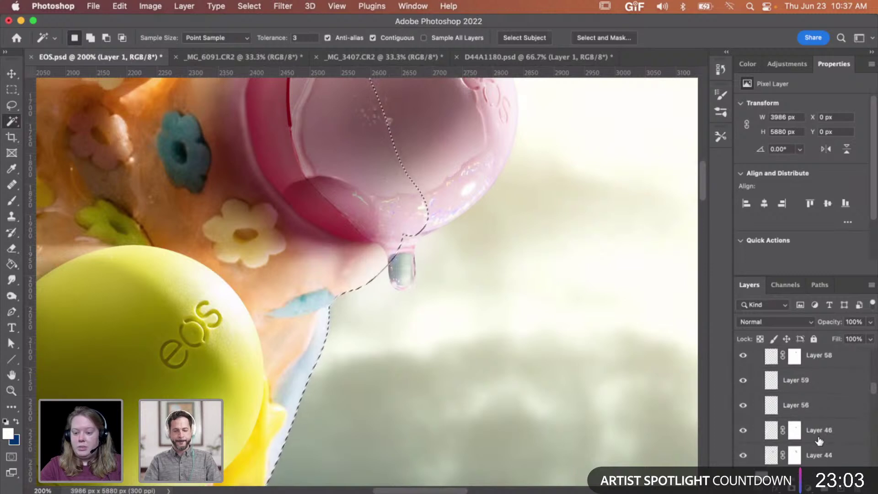
left_click(744, 382)
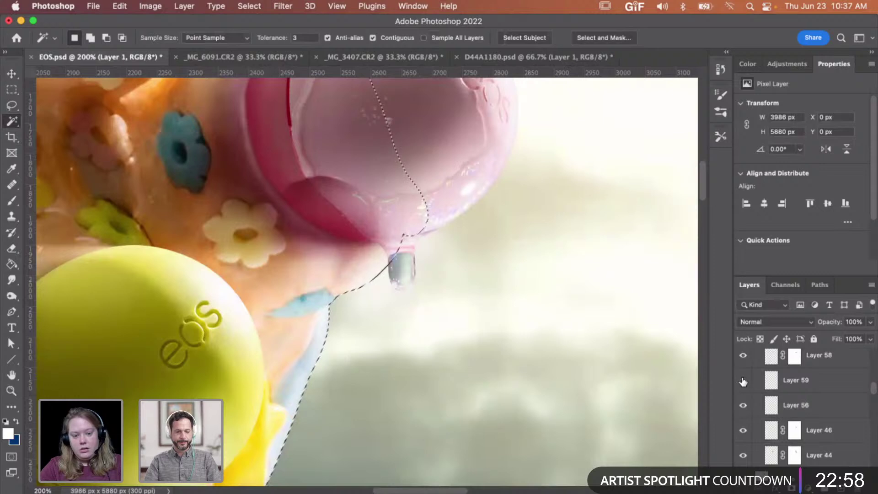
left_click(743, 382)
left_click(743, 382)
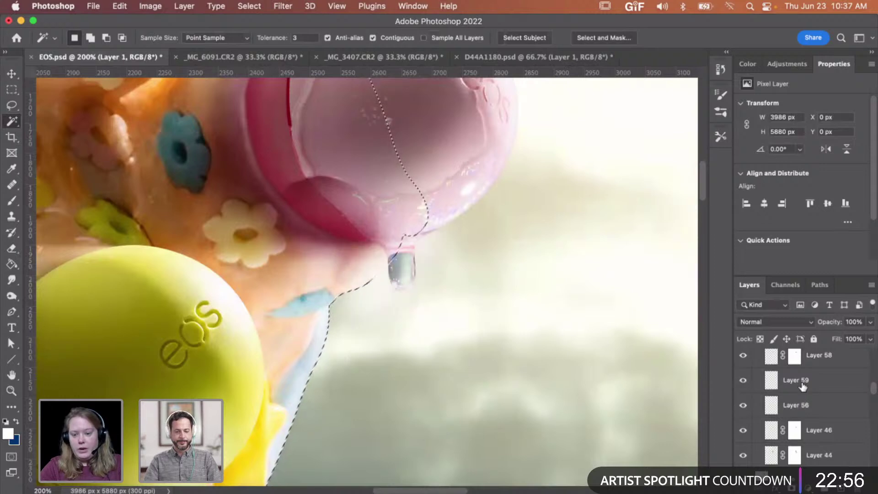
left_click(802, 382)
key("e")
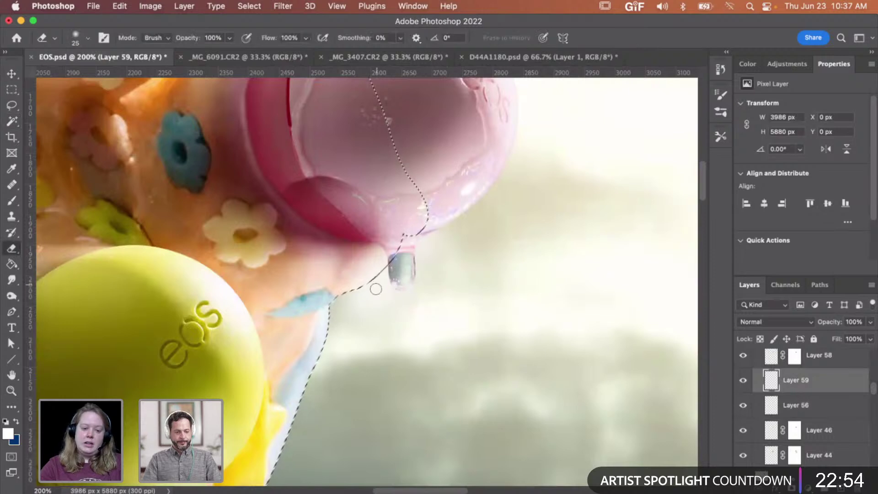
key("super+x")
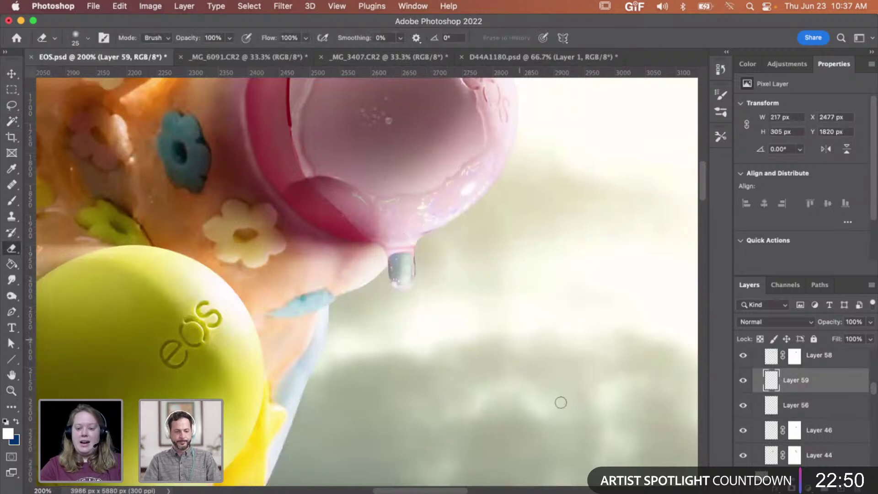
Step: Delete the original Layer 1 beneath the masked Layer 1 copy
scroll(854, 398, "down", 10)
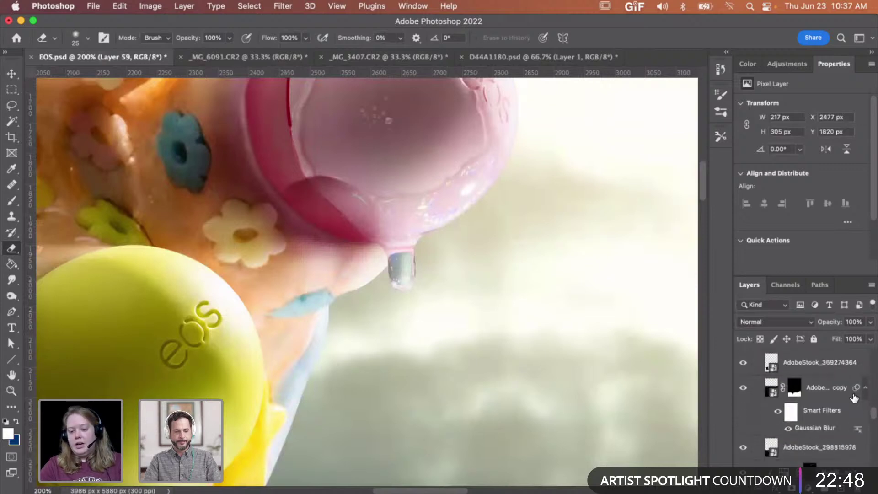
scroll(854, 398, "down", 5)
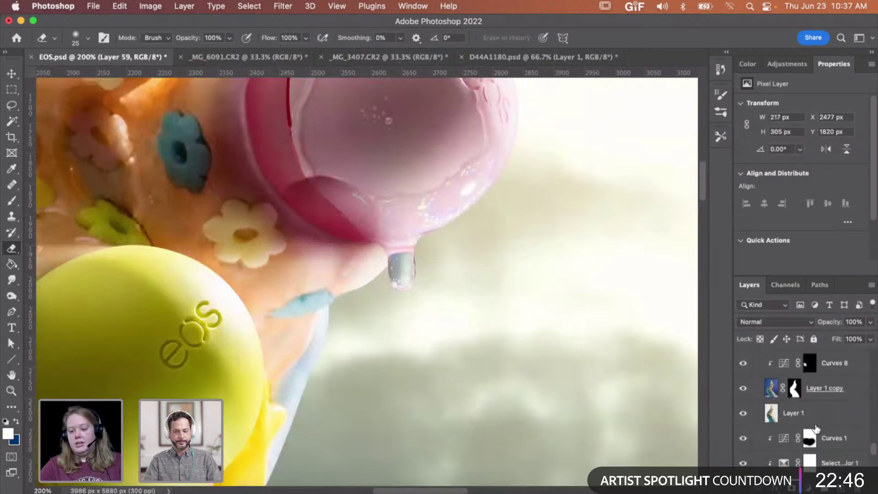
left_click(815, 424)
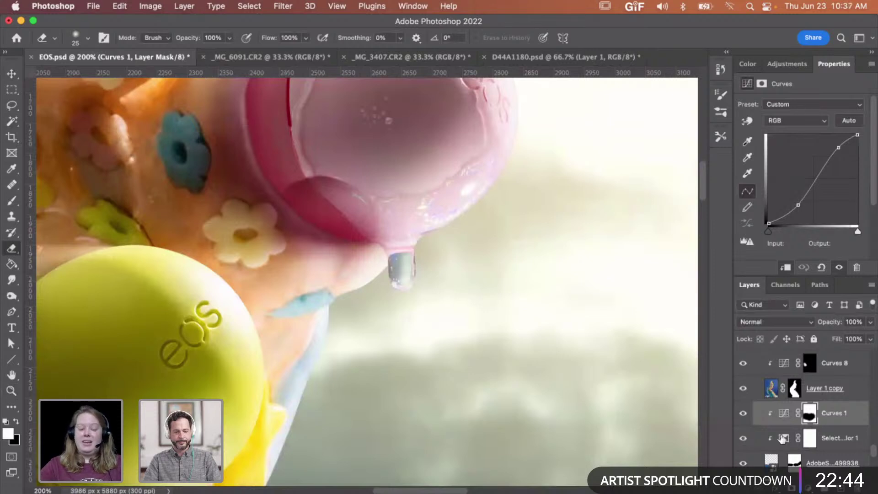
Step: Collapse the Tentacle and ocean group in the layer stack
key("z")
left_click(420, 270, "alt")
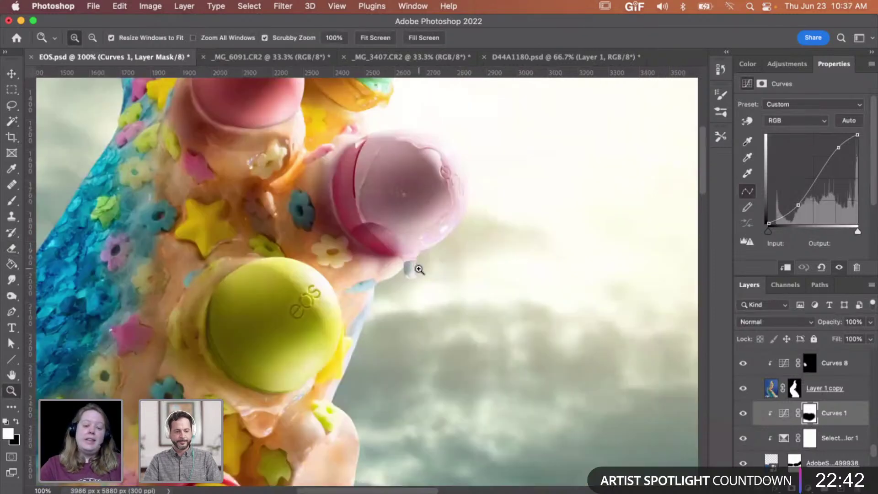
scroll(419, 271, "up", 2)
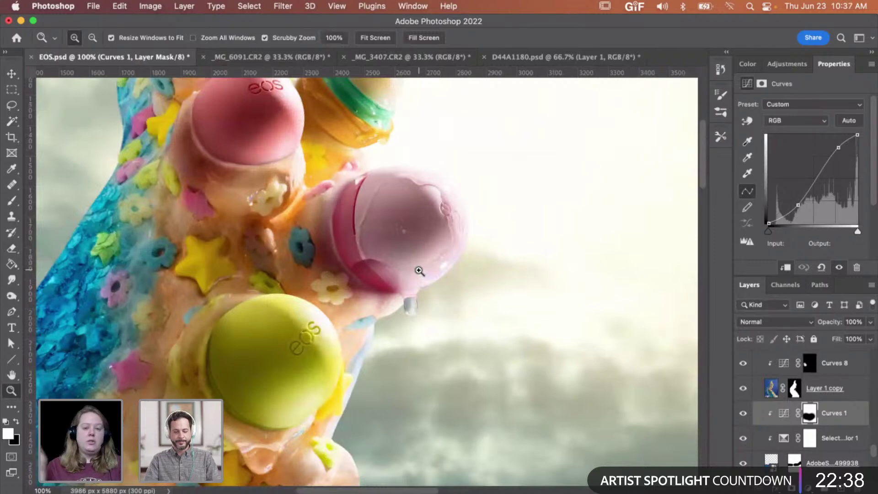
left_click(414, 296, "alt")
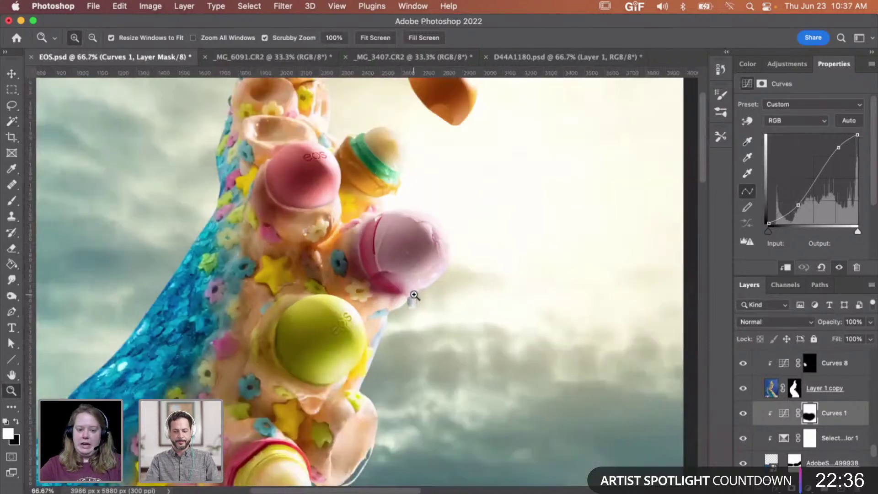
scroll(414, 295, "up", 1)
scroll(795, 389, "up", 5)
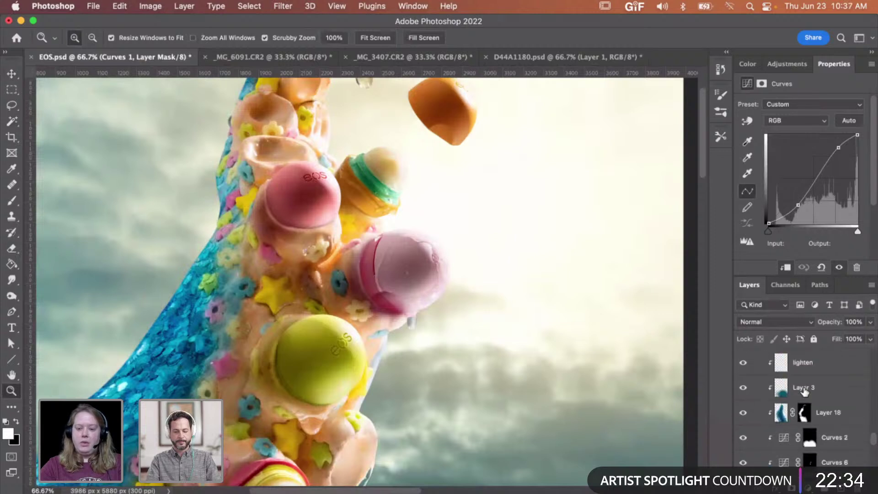
scroll(804, 390, "up", 5)
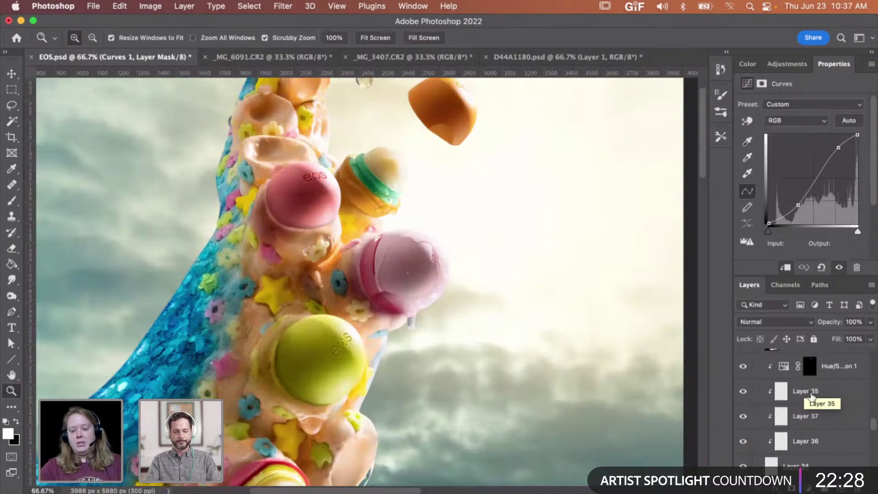
scroll(812, 396, "up", 4)
scroll(815, 410, "up", 4)
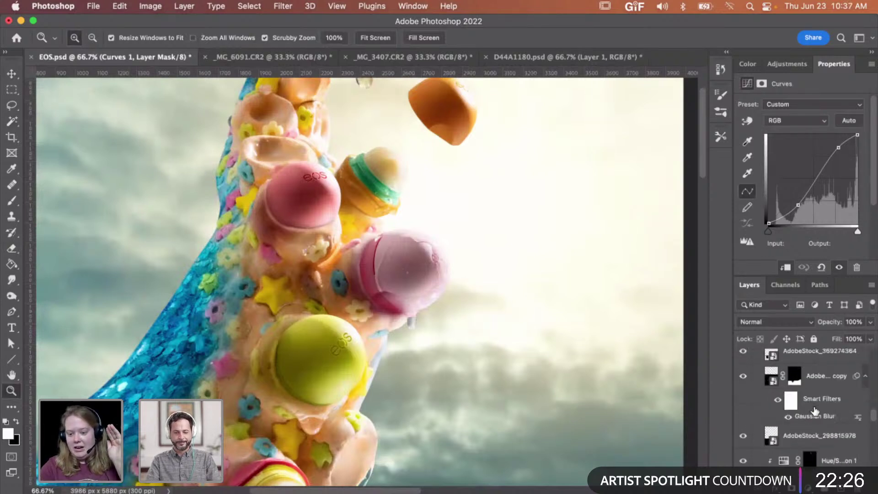
left_click(758, 372)
scroll(474, 334, "up", 2)
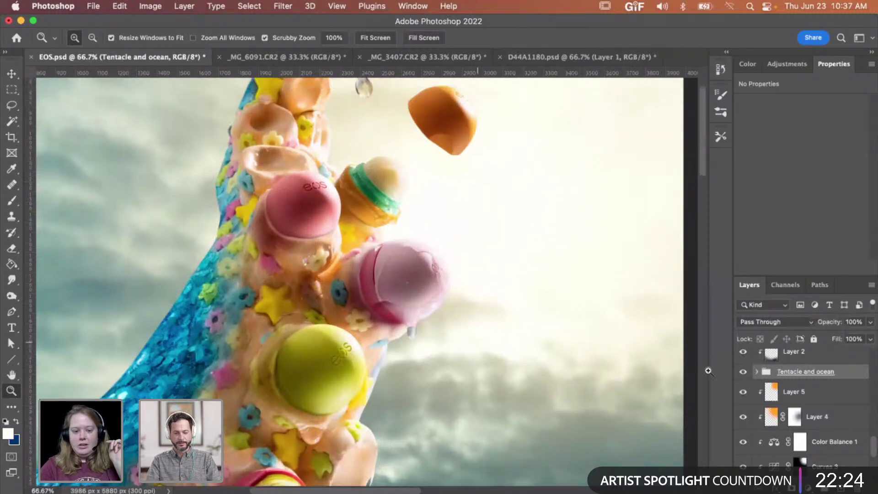
Step: Expand the Tentacle and ocean group and toggle Group 1's visibility to identify which dome it holds
left_click_drag(477, 334, 454, 339)
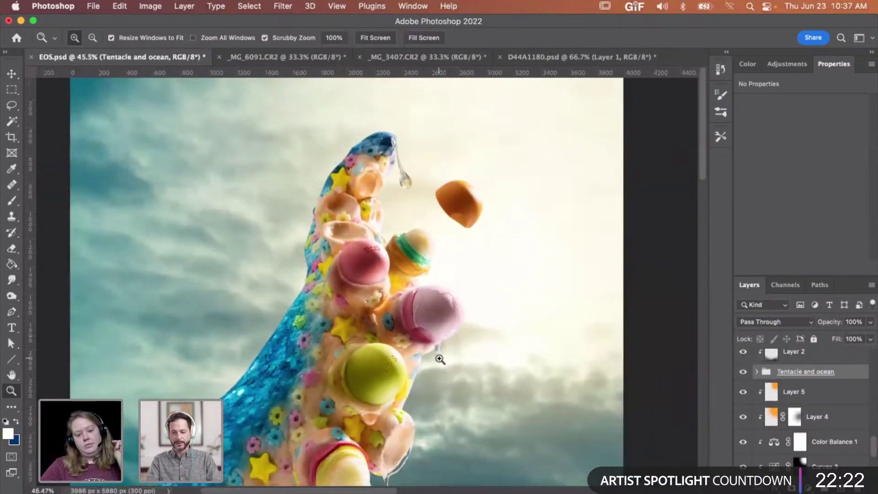
left_click(453, 358)
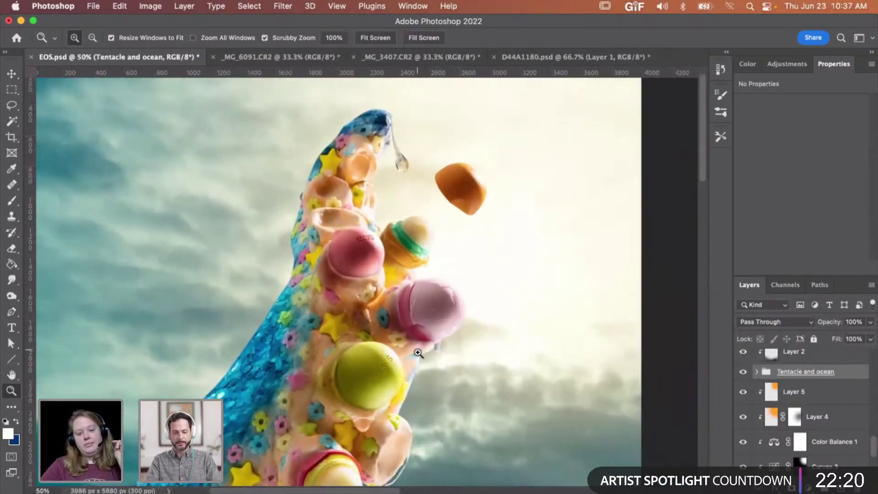
mouse_move(427, 364)
left_mouse_down()
mouse_move(417, 363)
mouse_move(429, 369)
left_mouse_up()
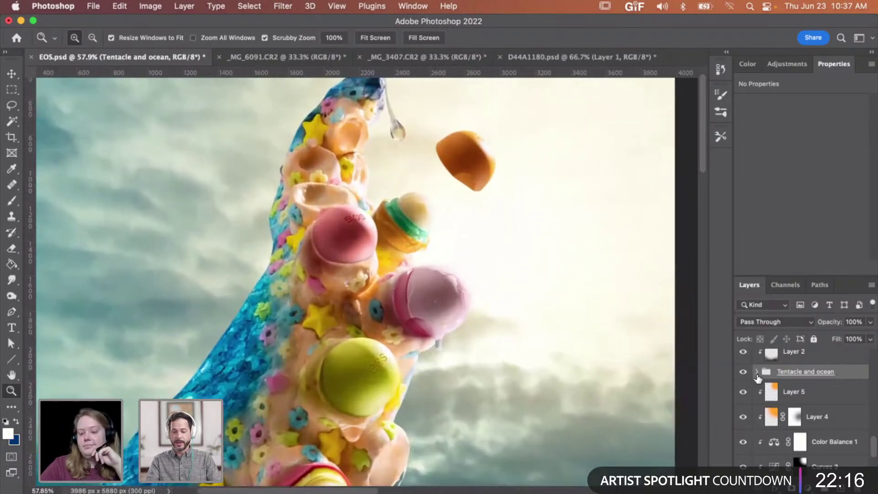
left_click(757, 373)
scroll(805, 395, "down", 5)
scroll(805, 396, "down", 2)
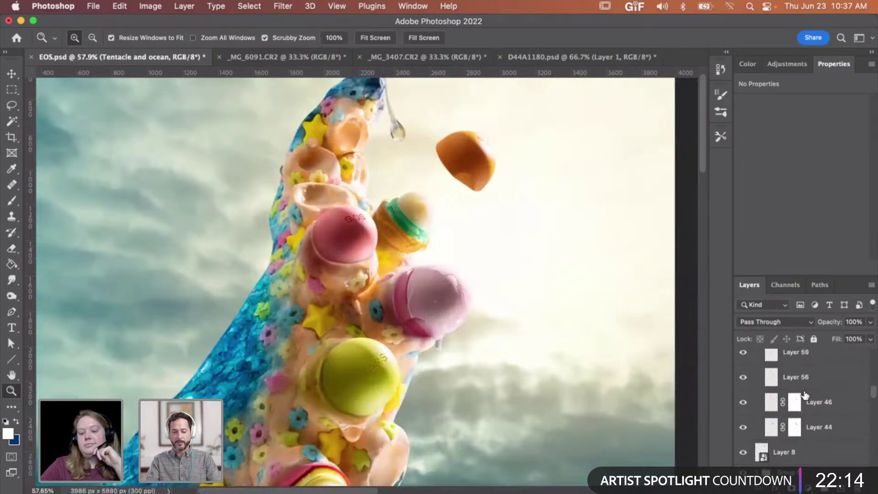
left_click(744, 397)
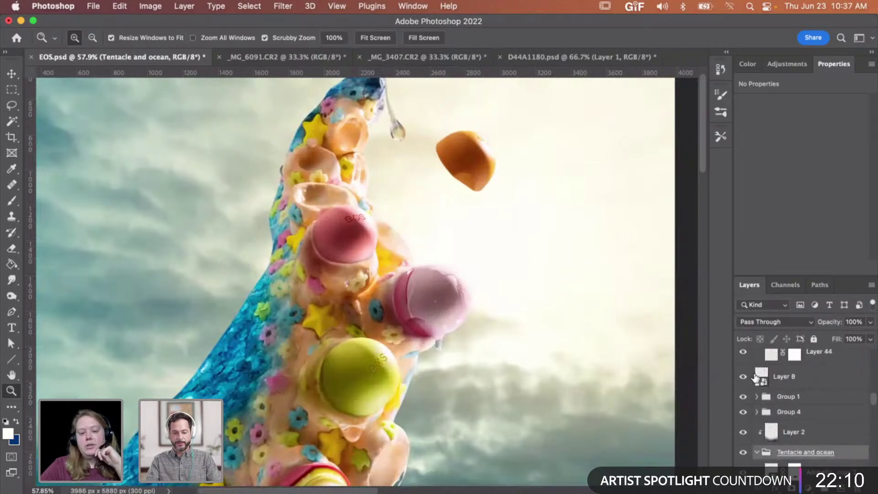
left_click(757, 396)
scroll(803, 399, "down", 5)
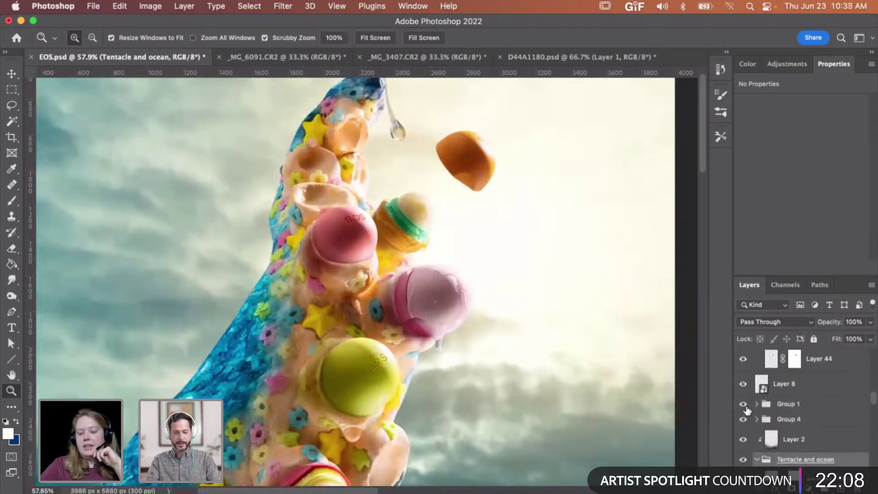
Step: Give Group 1 an orange color label and toggle its visibility off and on to check its object
right_click(818, 408)
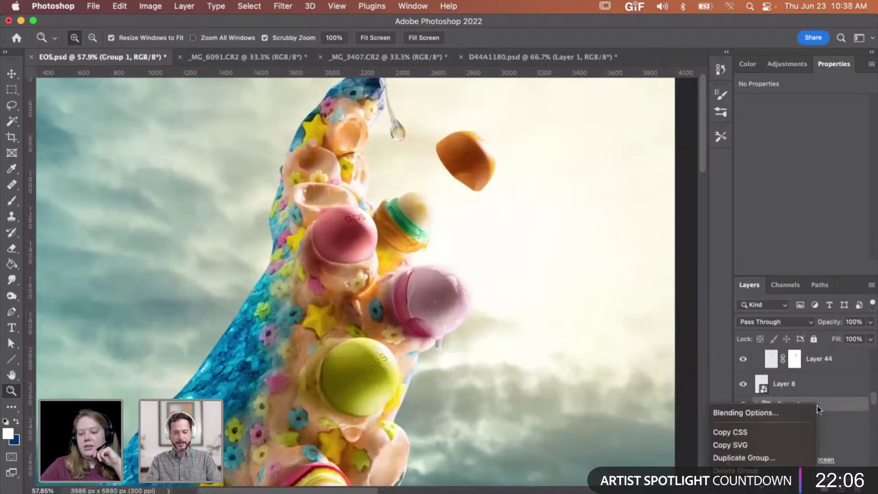
key("Escape")
right_click(743, 405)
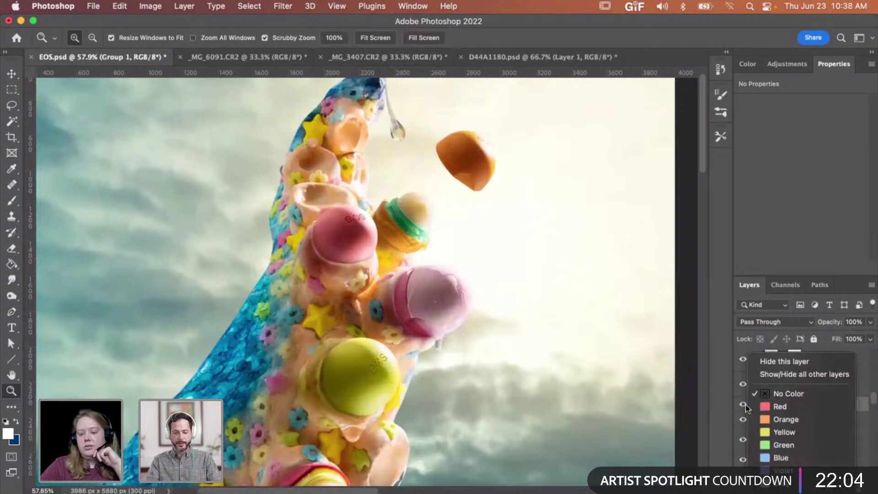
left_click(779, 420)
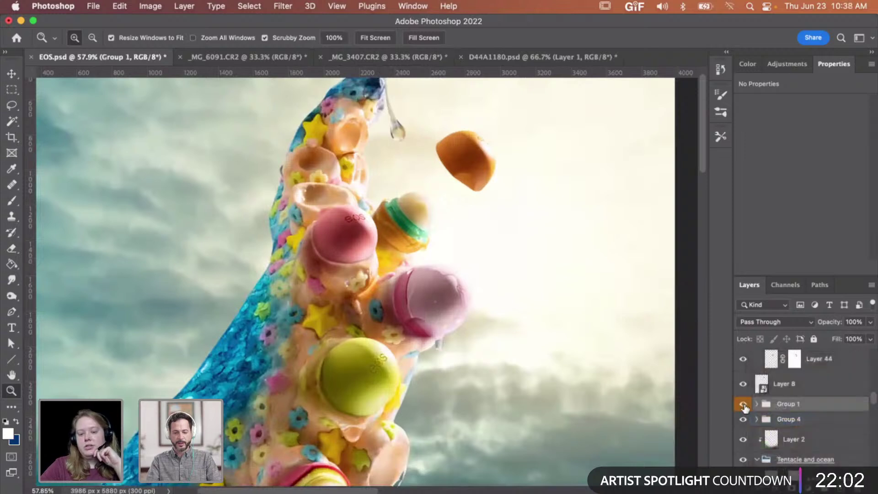
left_click(744, 405)
left_click(744, 406)
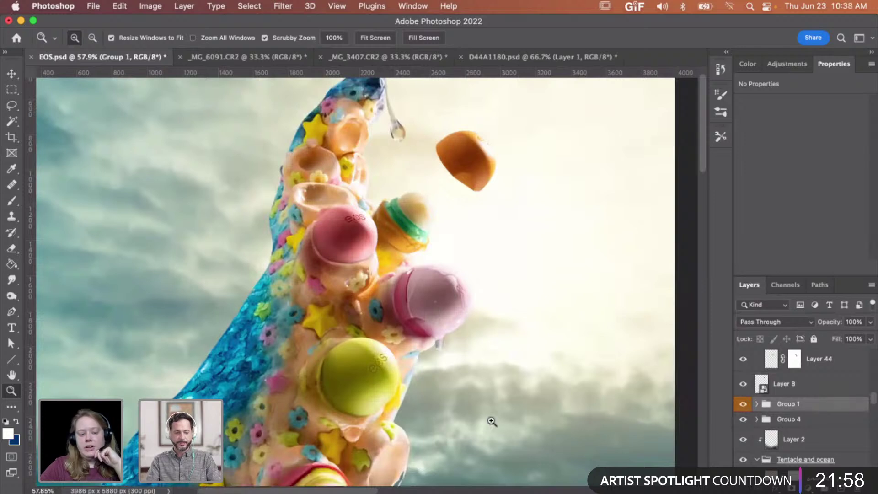
Step: Give Group 4 a red color label and toggle Layer 8's visibility off and on to check its content
scroll(490, 423, "down", 5)
right_click(744, 421)
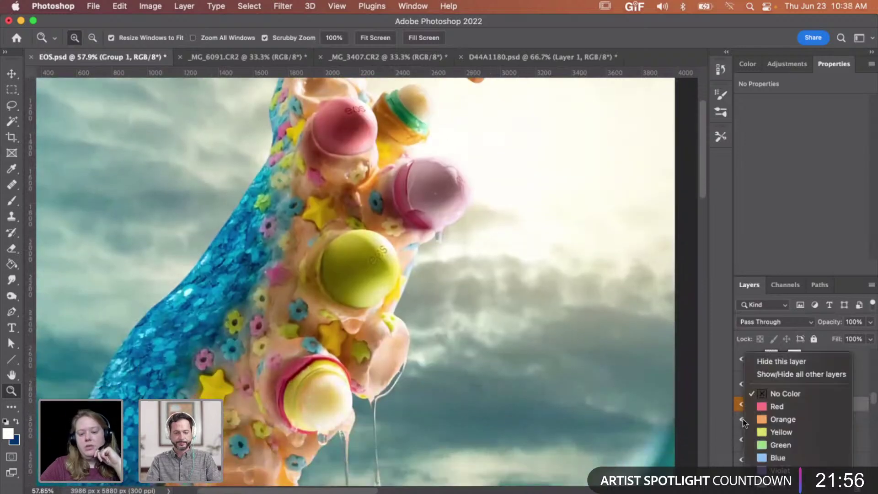
left_click(773, 406)
scroll(517, 399, "up", 1)
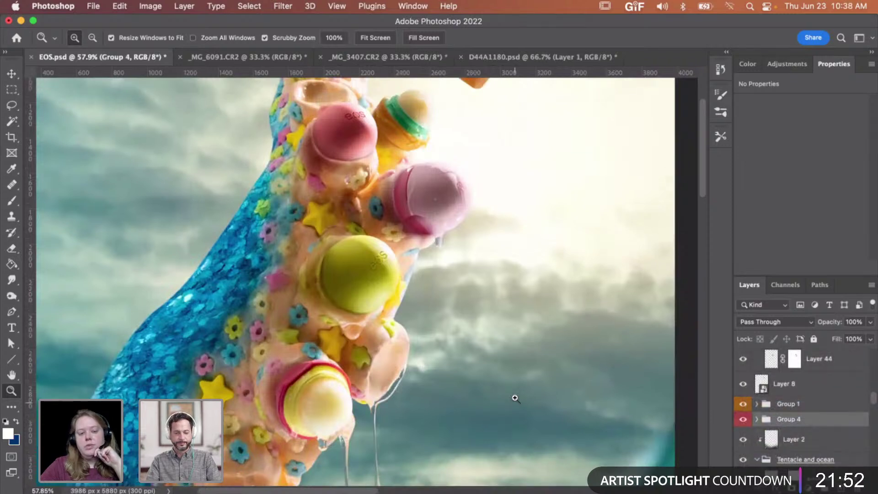
left_click(745, 385)
left_click(744, 384)
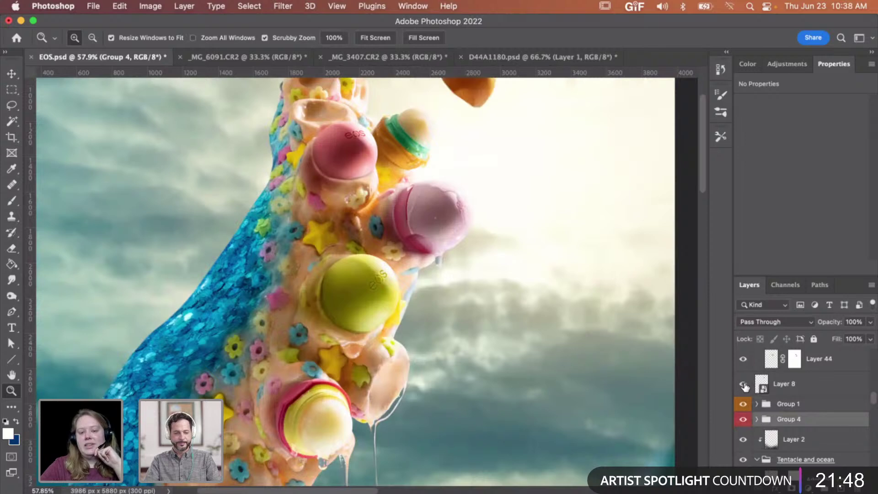
Step: Examine the whole tentacle composite, the drips at the waterline and the domes in close-up
scroll(747, 373, "up", 1)
scroll(558, 308, "up", 5)
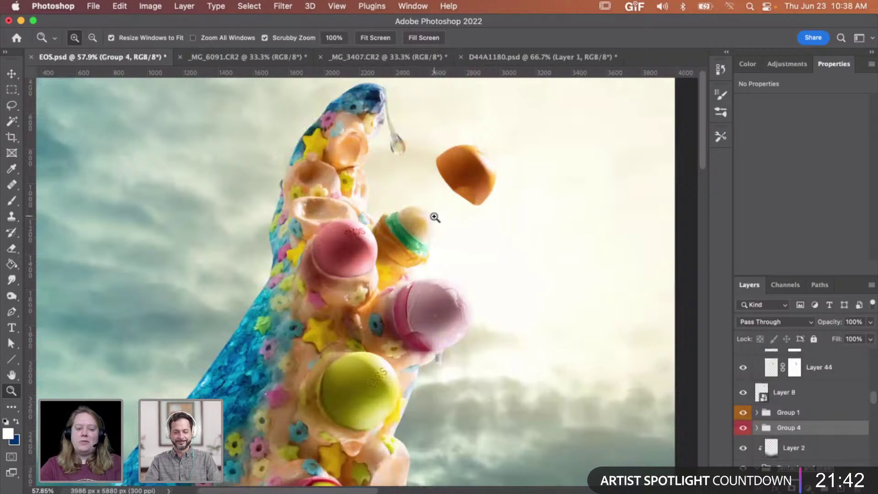
left_click(375, 269, "alt")
left_click(401, 265, "alt")
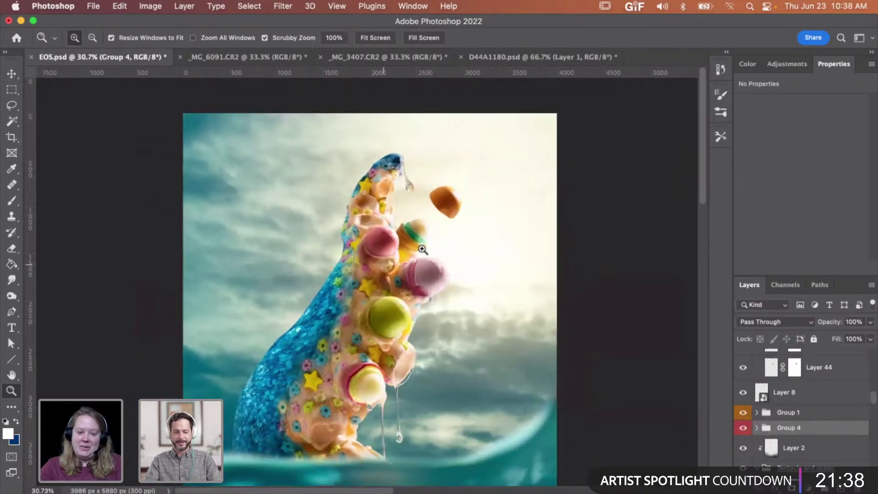
left_click_drag(399, 247, 460, 245)
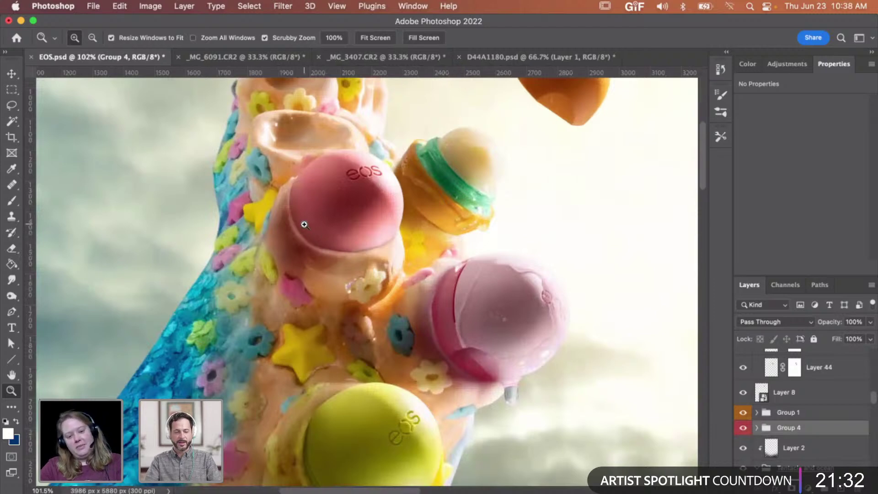
left_click_drag(303, 228, 283, 234)
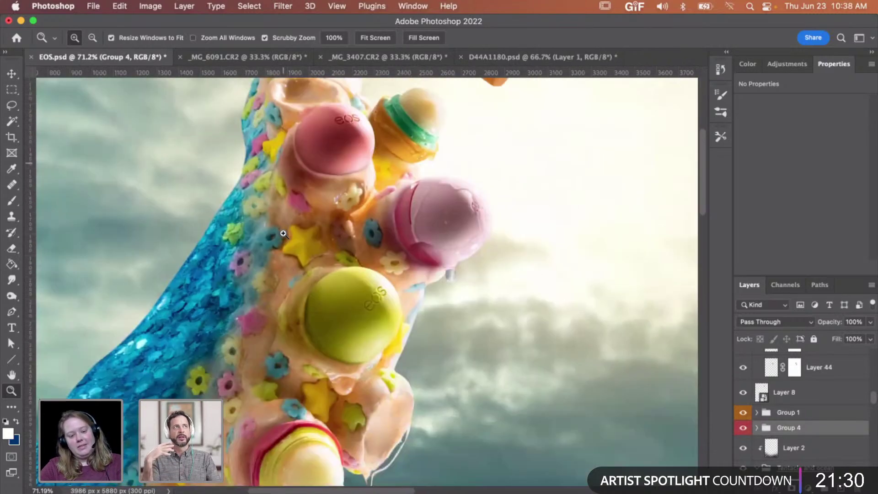
scroll(283, 234, "down", 10)
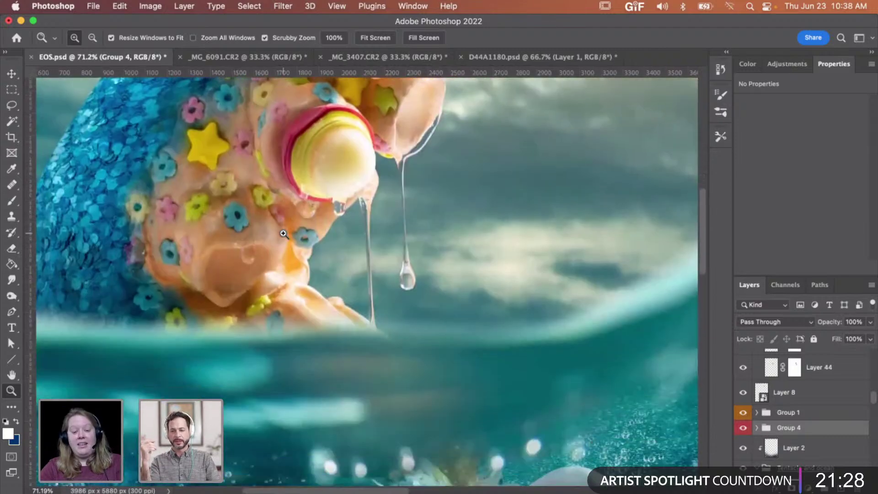
scroll(283, 233, "down", 8)
scroll(284, 234, "up", 10)
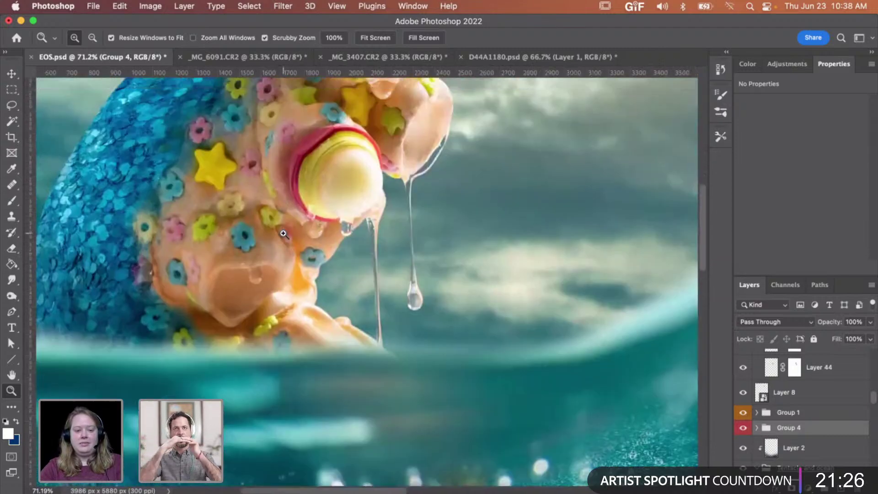
scroll(283, 233, "up", 8)
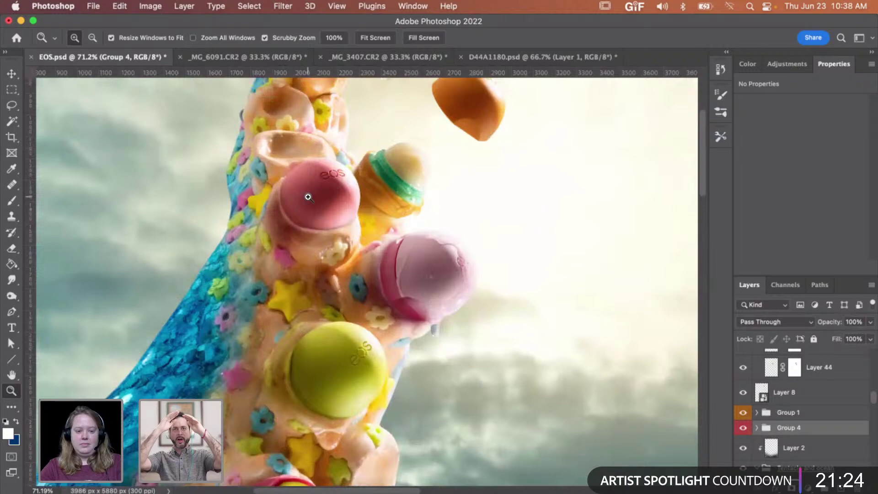
left_click_drag(308, 195, 363, 199)
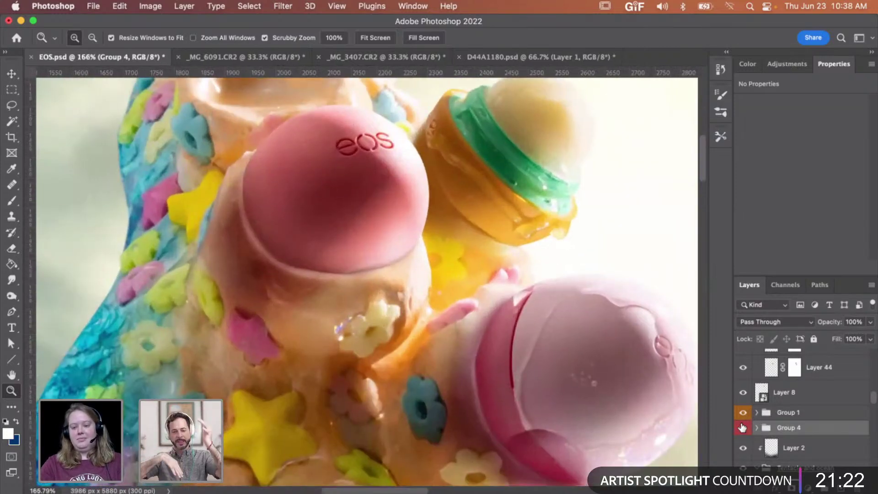
Step: Collapse Group 3 and toggle its visibility off and on to identify which dome it holds
scroll(742, 430, "up", 2)
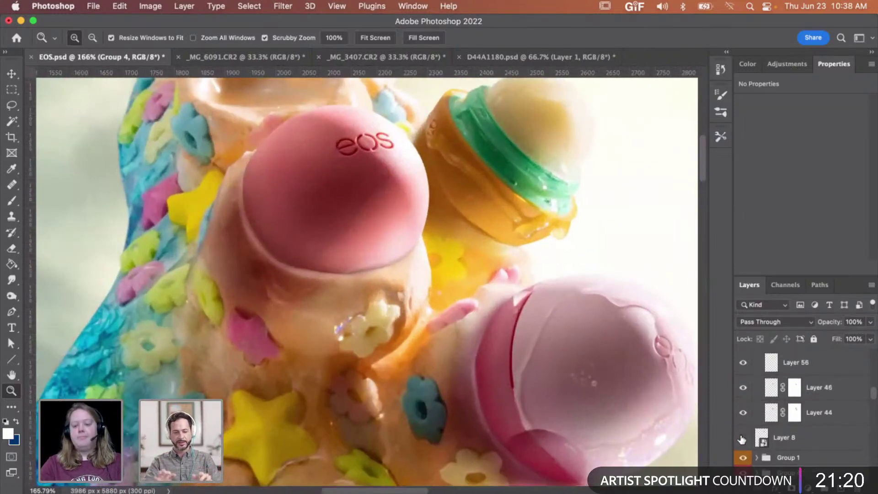
scroll(796, 439, "up", 6)
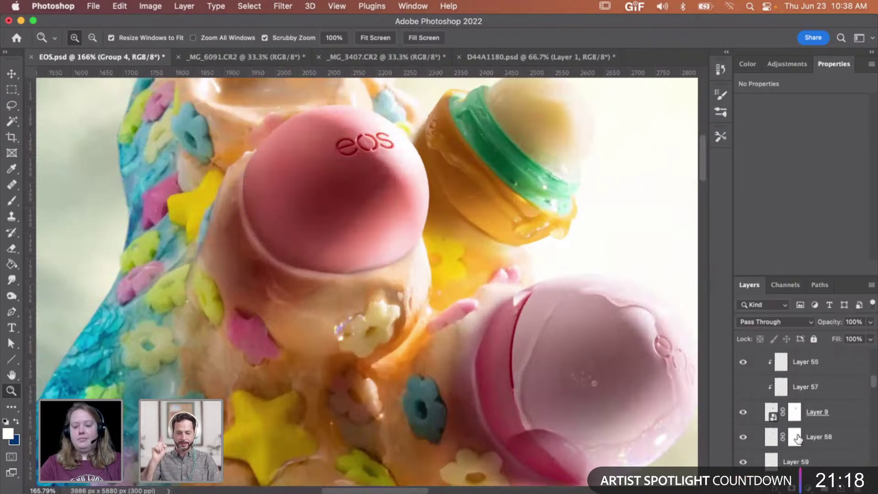
scroll(799, 439, "up", 2)
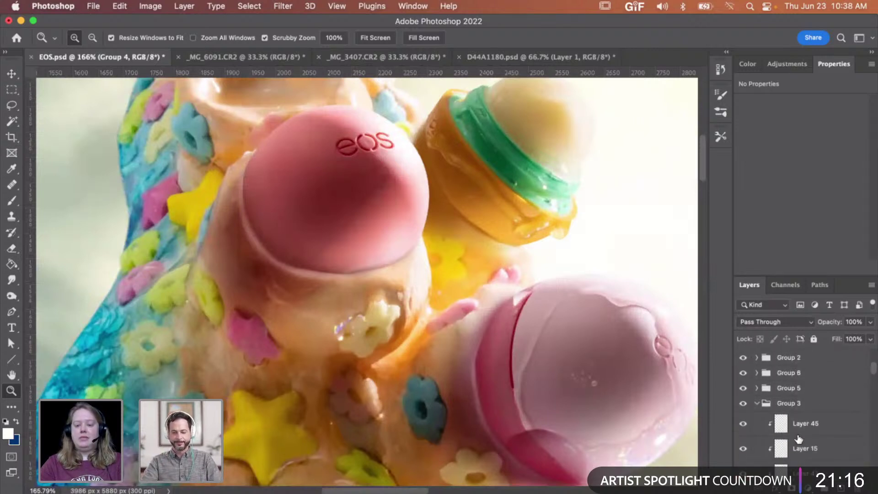
left_click(757, 403)
left_click(744, 404)
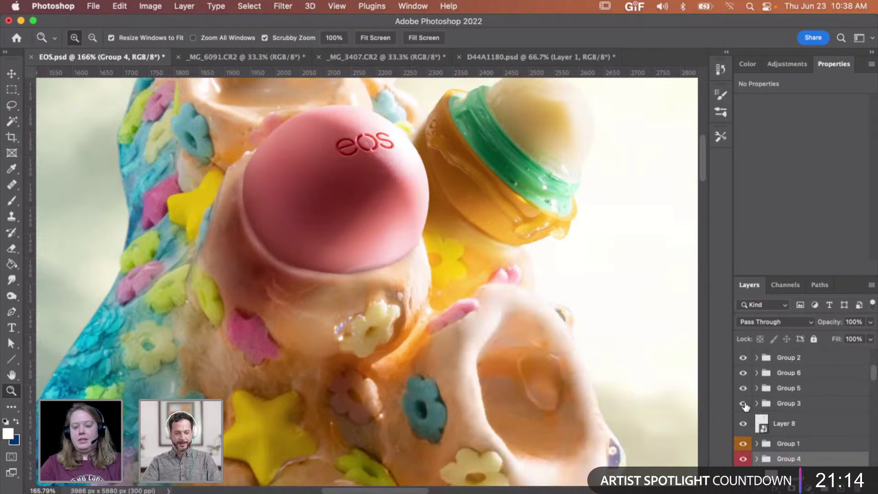
left_click(743, 403)
Step: Give Group 3 a gray color label and toggle its visibility off and on to check its object
right_click(744, 404)
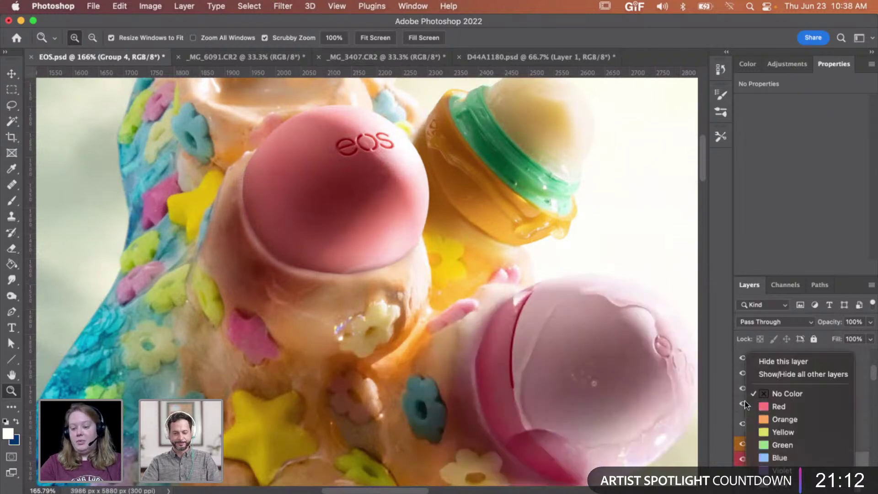
key("Escape")
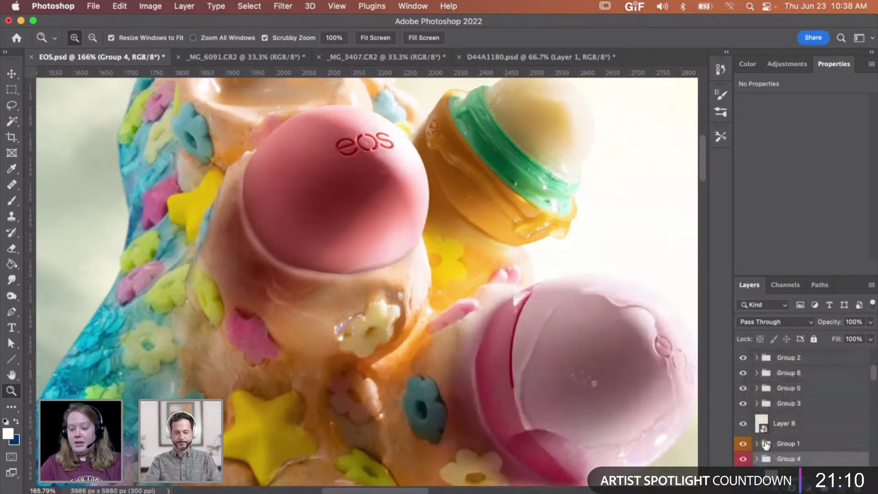
left_click(744, 406)
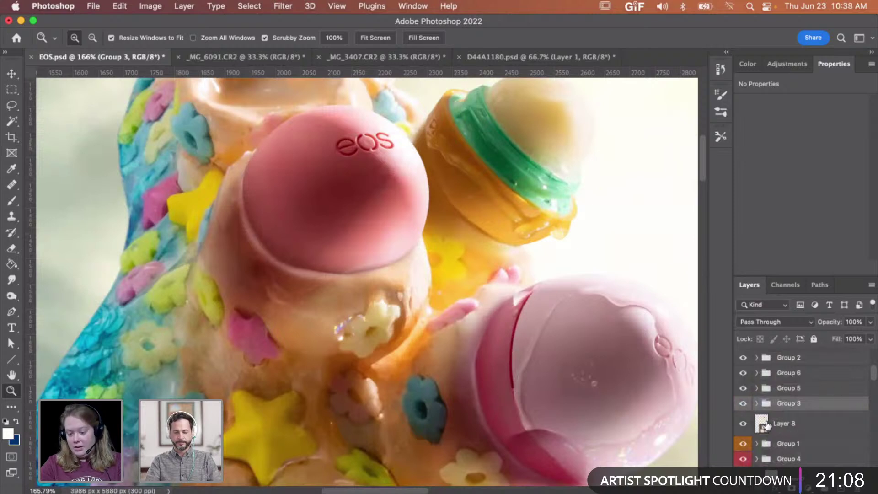
left_click(743, 403)
left_click(743, 403)
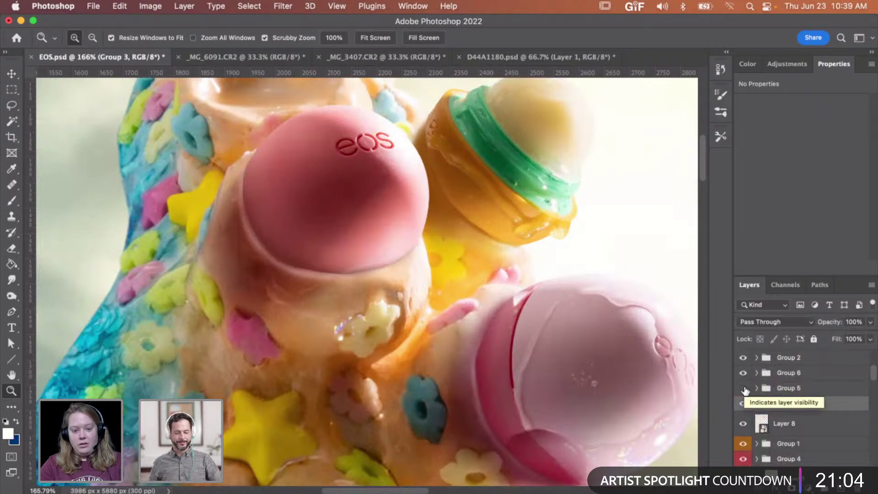
Step: Toggle Group 2's visibility off and on to identify its dome, and give the group a red color label
left_click(743, 361)
left_click(745, 361)
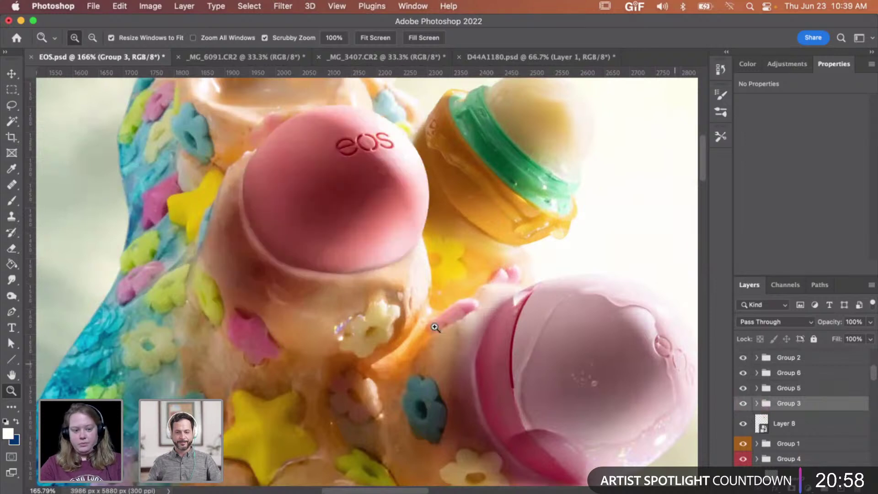
scroll(418, 313, "up", 2)
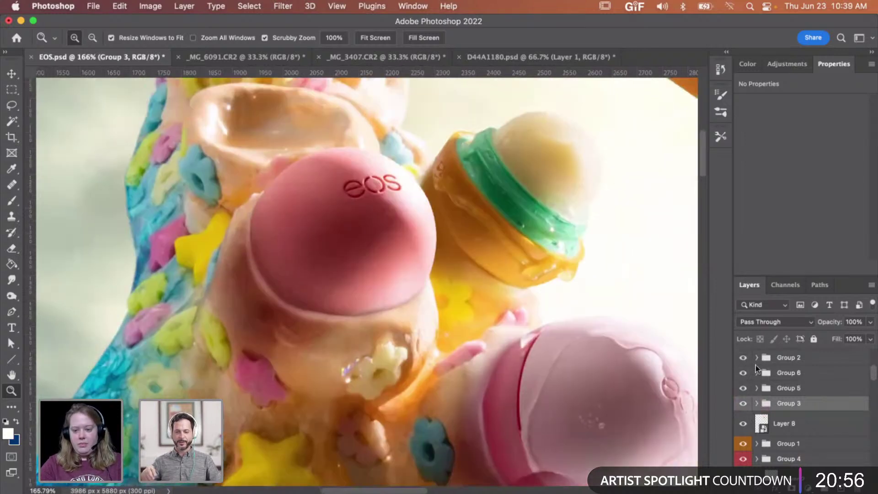
left_click(745, 358)
left_click(745, 359)
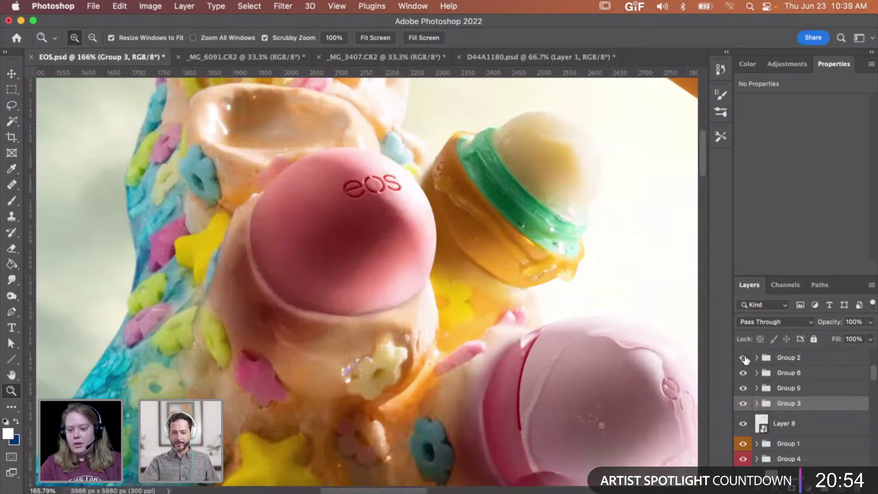
right_click(745, 357)
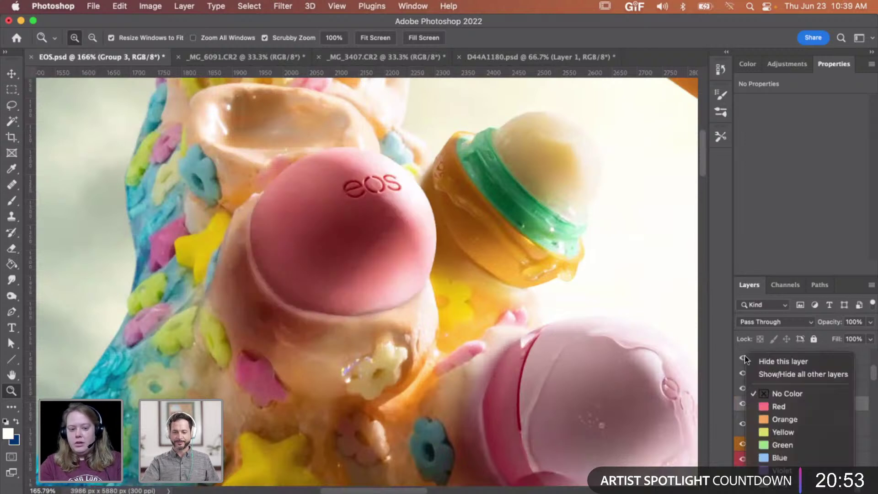
left_click(795, 413)
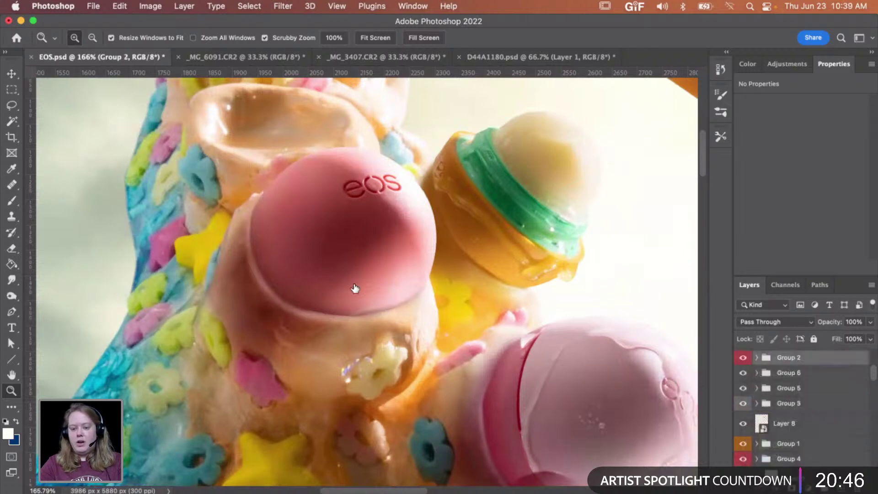
Step: Examine the pinkish-red eos dome within the whole tentacle and then its lower edge in close-up
left_click(335, 278)
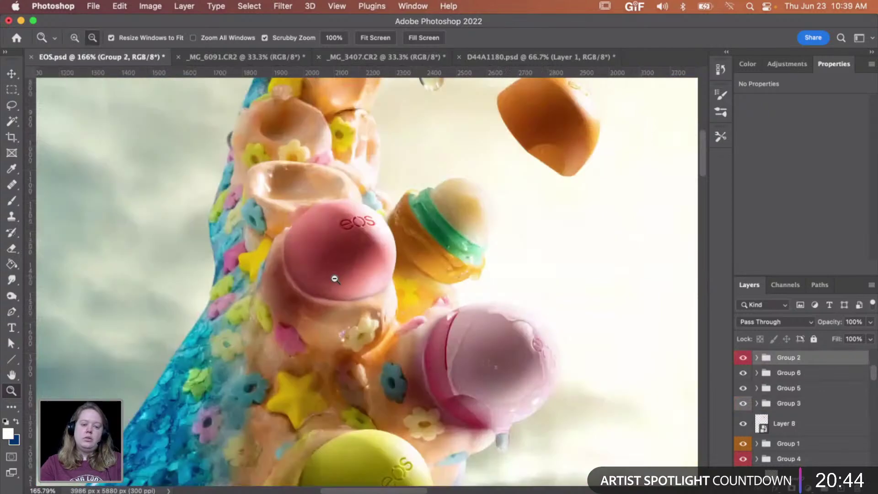
left_click(335, 279, "alt")
left_click(335, 279, "alt")
left_click(328, 285)
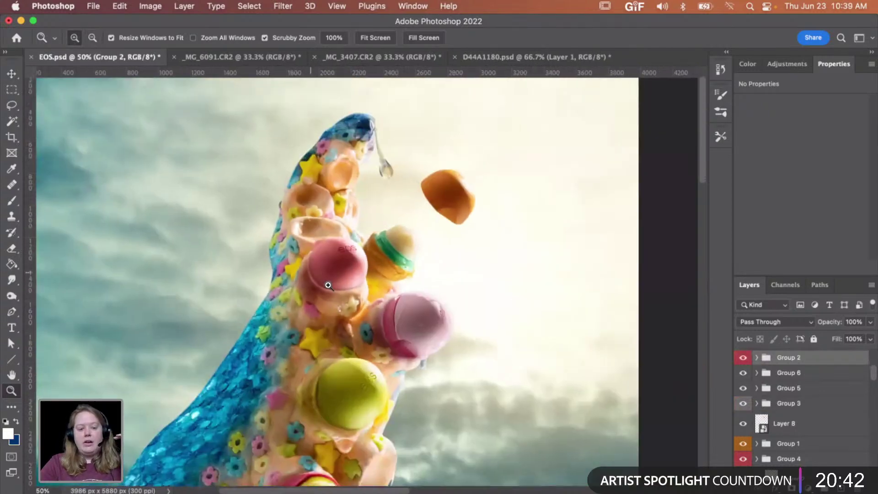
left_click(328, 286)
left_click(327, 286)
left_click(328, 285)
left_click(306, 214)
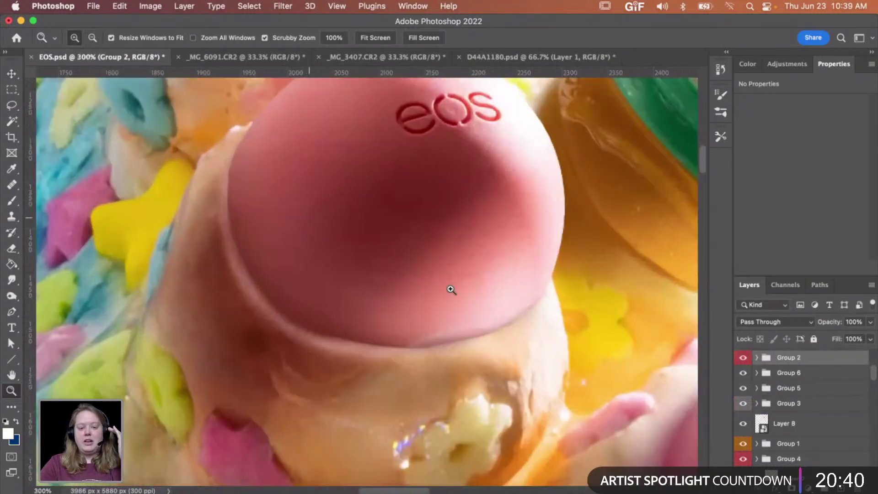
Step: Expand Group 2 and add a new empty layer directly above Layer 40
left_click(757, 359)
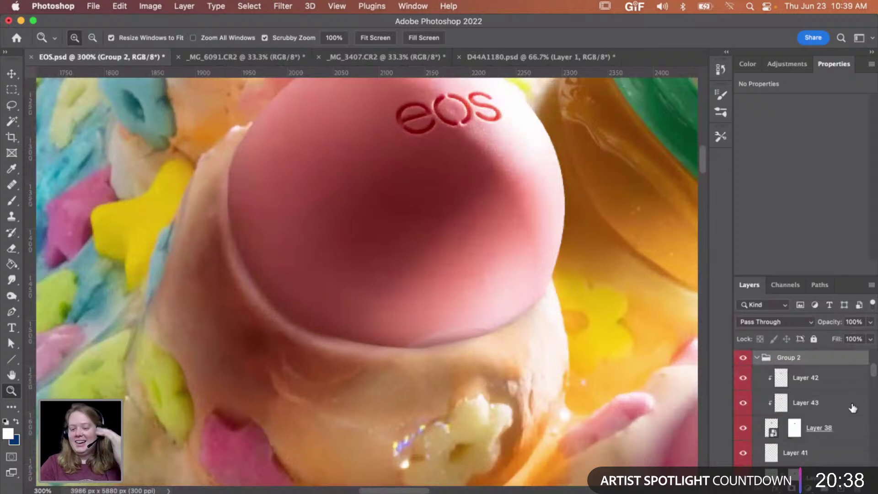
scroll(829, 403, "down", 3)
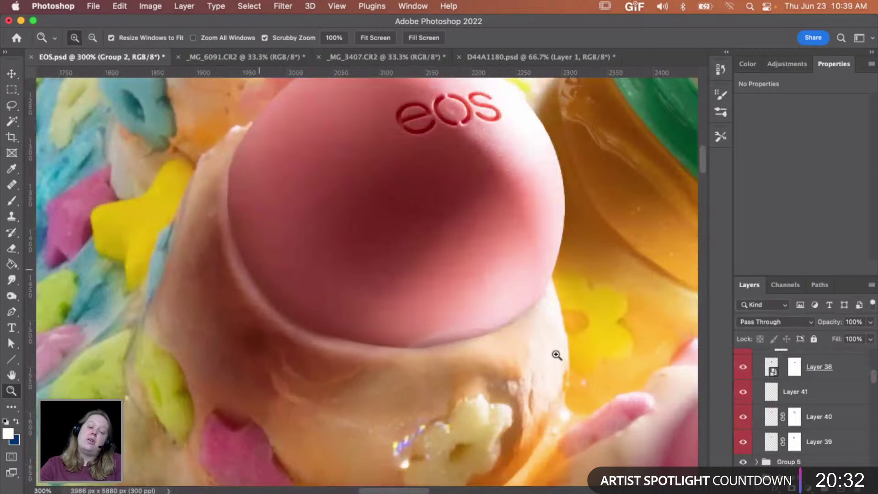
left_click(823, 419)
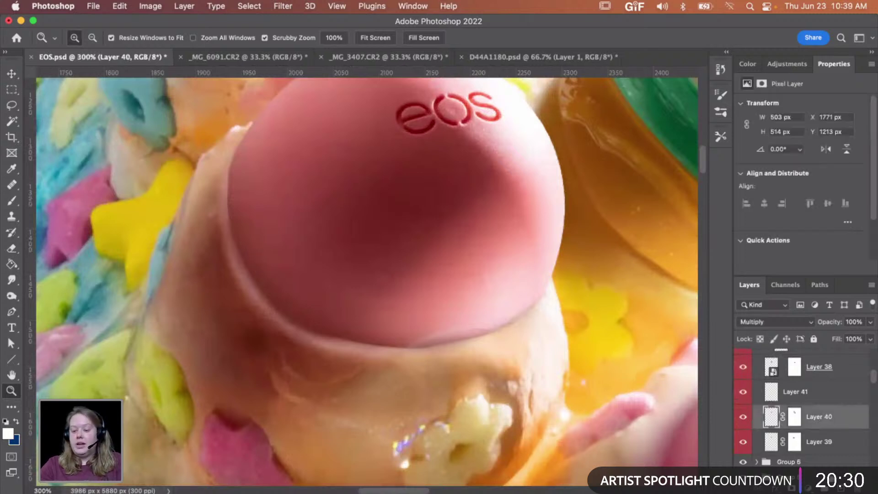
key("super+shift+alt+n")
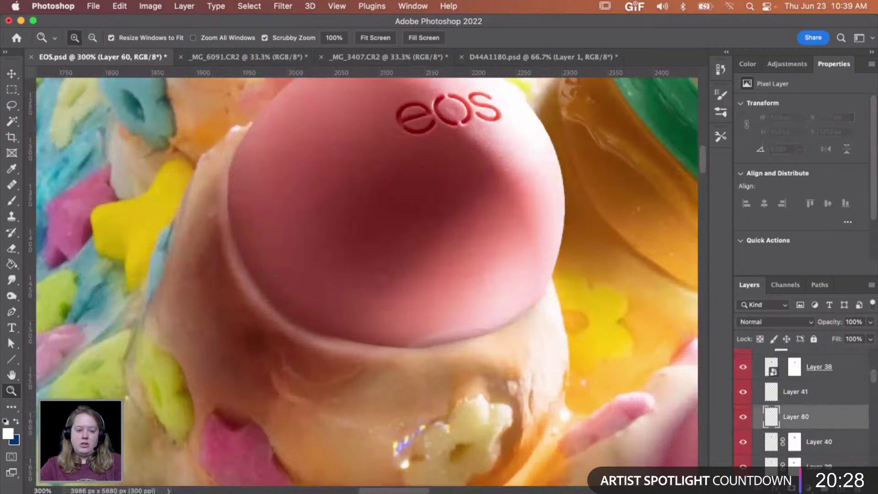
Step: Sample the dark red of the dome's eos lettering for the brush and clip the new layer to Layer 38
key("b")
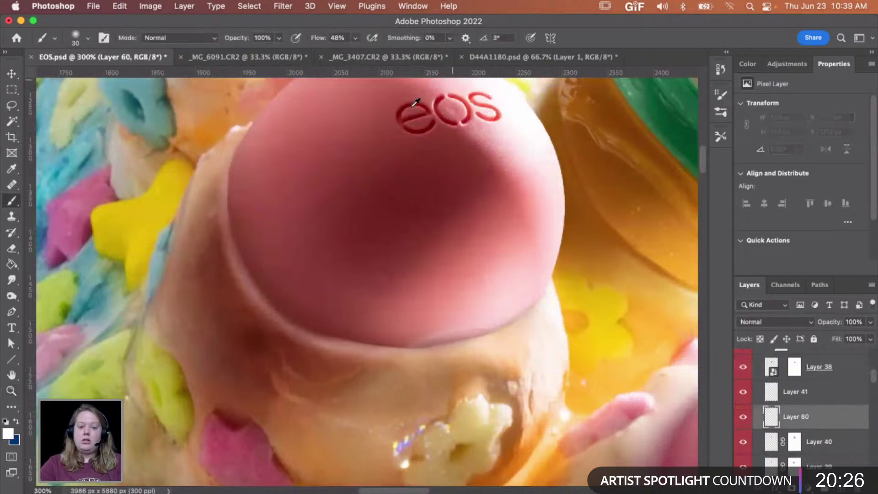
left_click(415, 103, "alt")
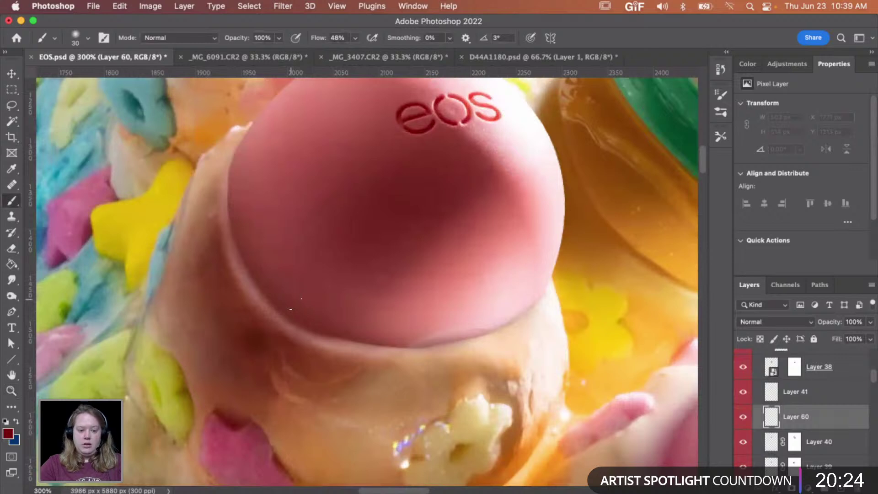
scroll(816, 409, "up", 1)
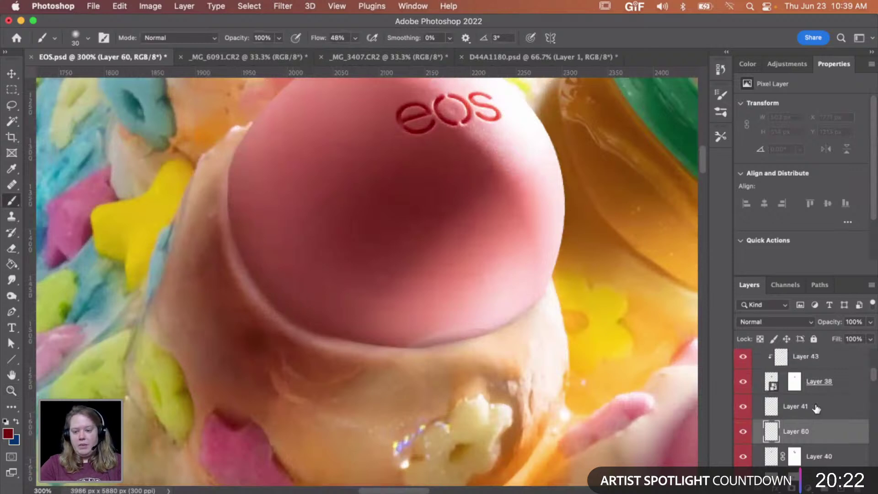
left_click_drag(812, 446, 807, 388)
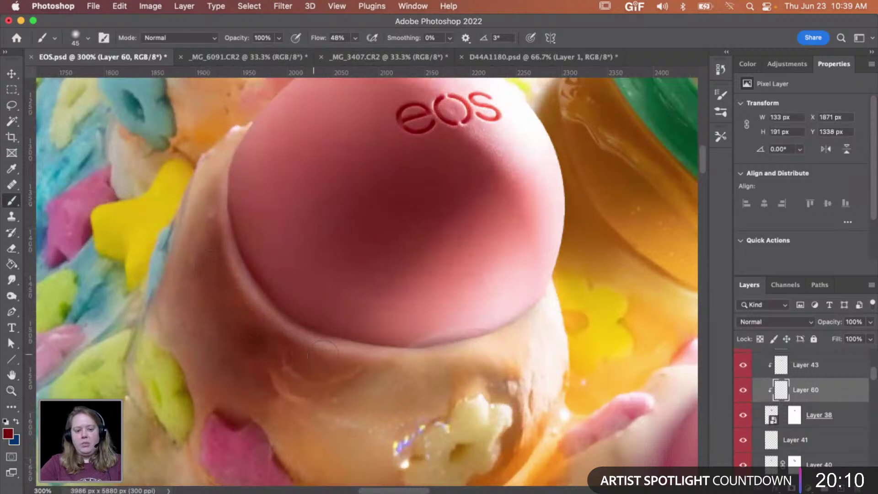
Step: Paint soft dark red shading along the pinkish-red dome's lower and left edges on Layer 60 with a size 45 brush
left_click_drag(323, 349, 389, 370)
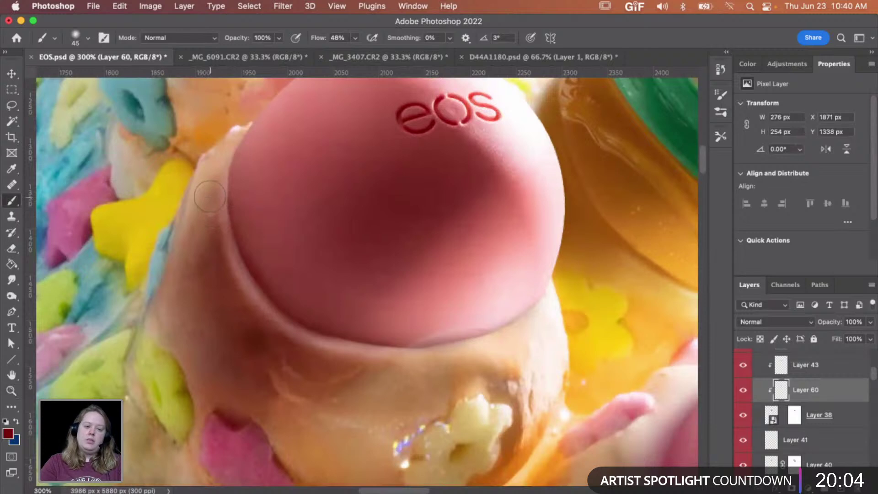
mouse_move(202, 195)
left_mouse_down()
mouse_move(212, 149)
mouse_move(263, 115)
mouse_move(264, 143)
mouse_move(230, 155)
mouse_move(216, 174)
left_mouse_up()
key("e")
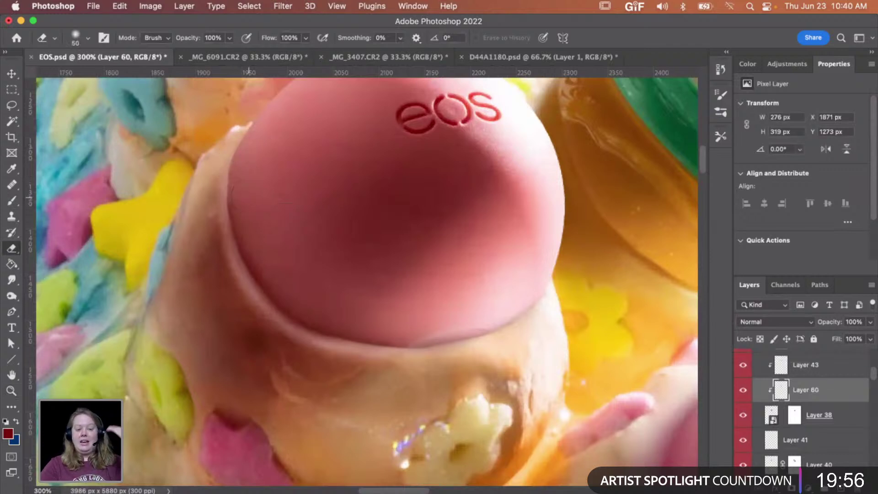
Step: Examine the new edge shading on the pinkish-red dome from farther out
key("z")
left_click(496, 323, "alt")
left_click_drag(496, 324, 419, 313)
left_click(419, 313)
left_click(415, 310)
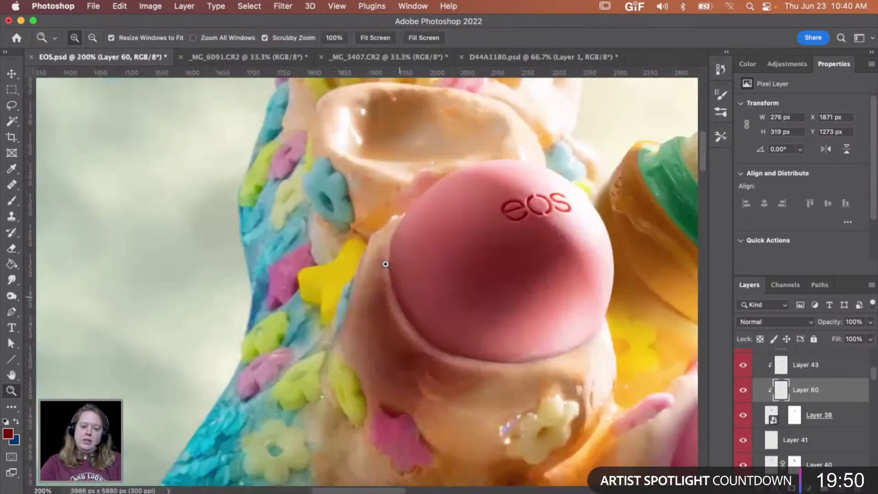
Step: Toggle the visibility of Layer 43, Layer 40 and Layer 39 to compare what each contributes around the pink sphere
scroll(814, 410, "up", 2)
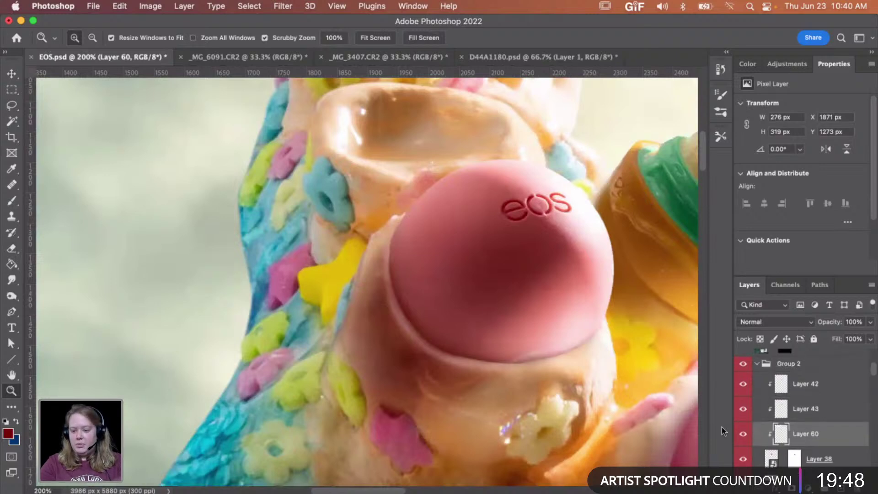
left_click(745, 411)
left_click(745, 412)
scroll(805, 417, "down", 4)
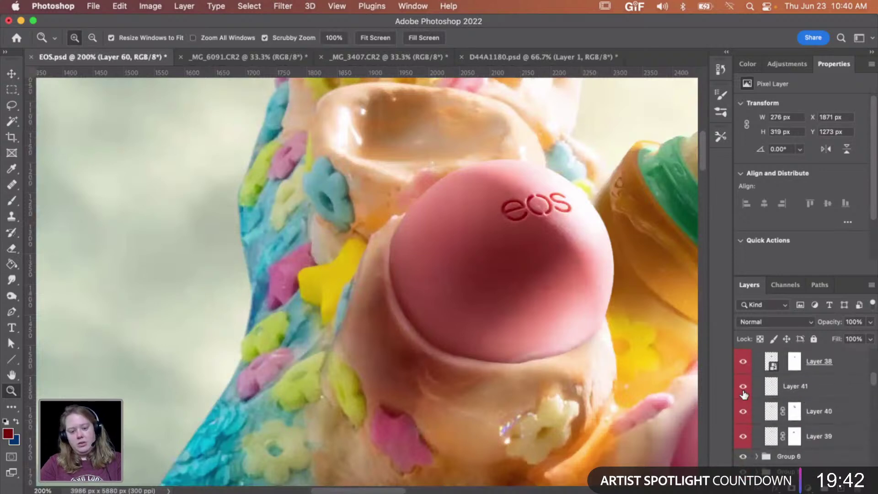
left_click(743, 413)
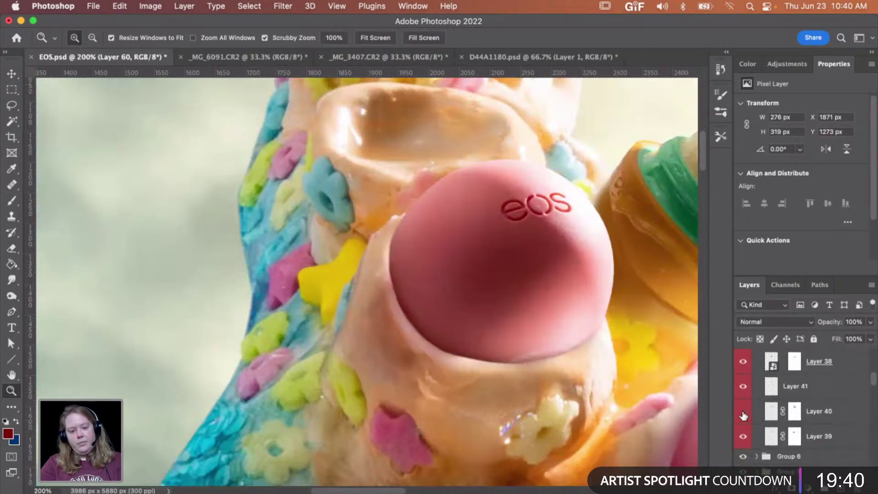
left_click(744, 413)
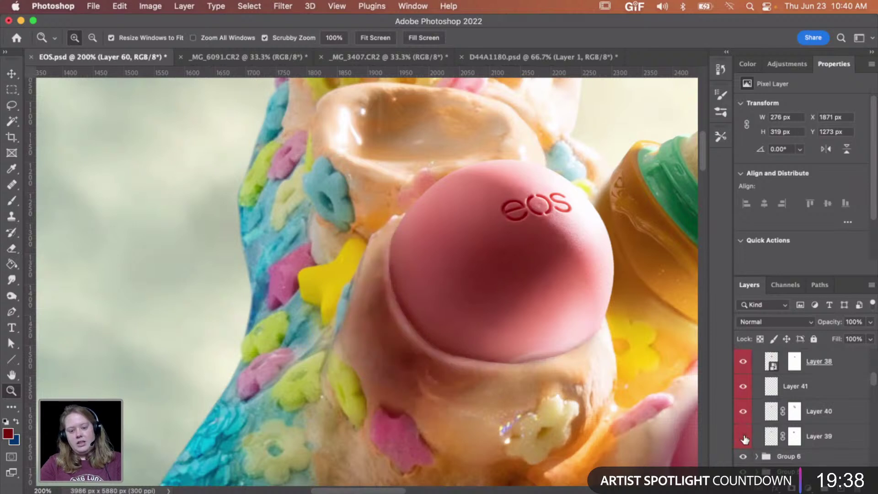
left_click(743, 437)
left_click(744, 438)
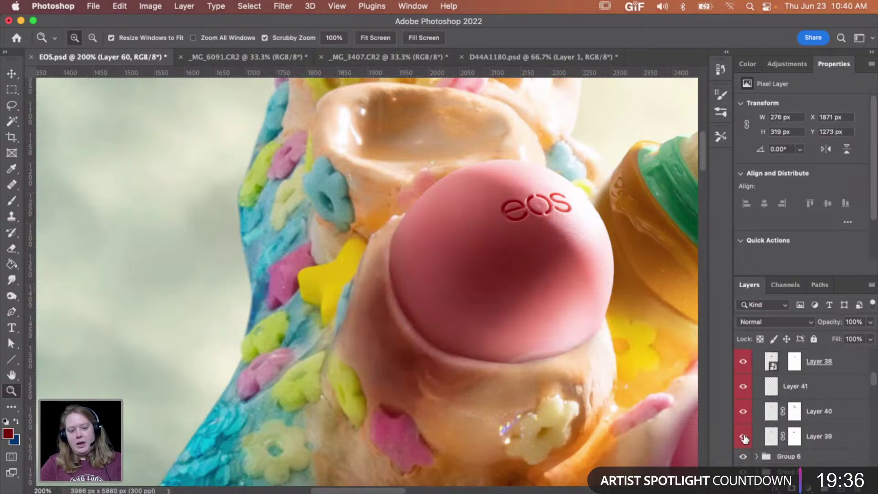
Step: Delete the old shadow layers Layer 40 and Layer 39 and add a new empty layer directly below Layer 41
left_click(819, 417)
left_click(744, 411)
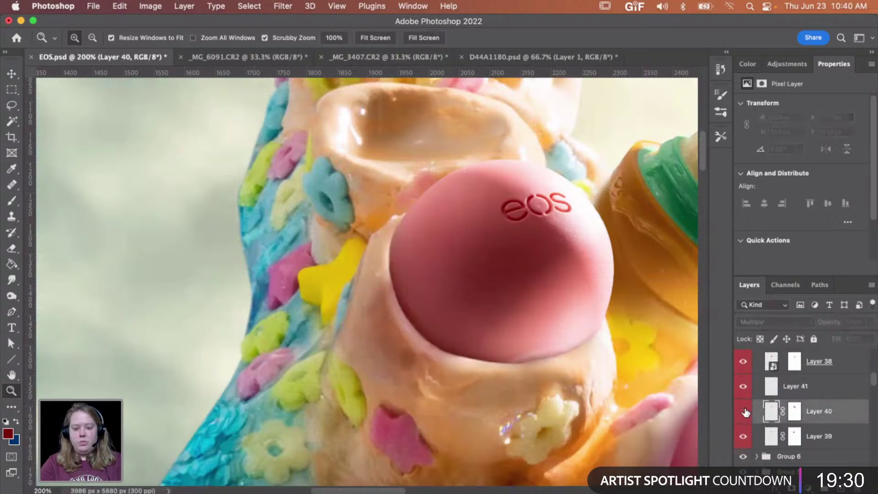
left_click(745, 412)
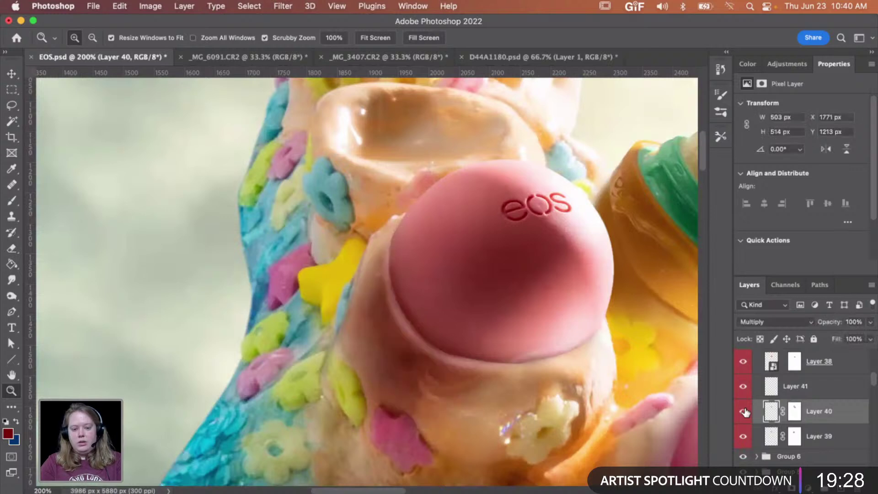
left_click(842, 442, "shift")
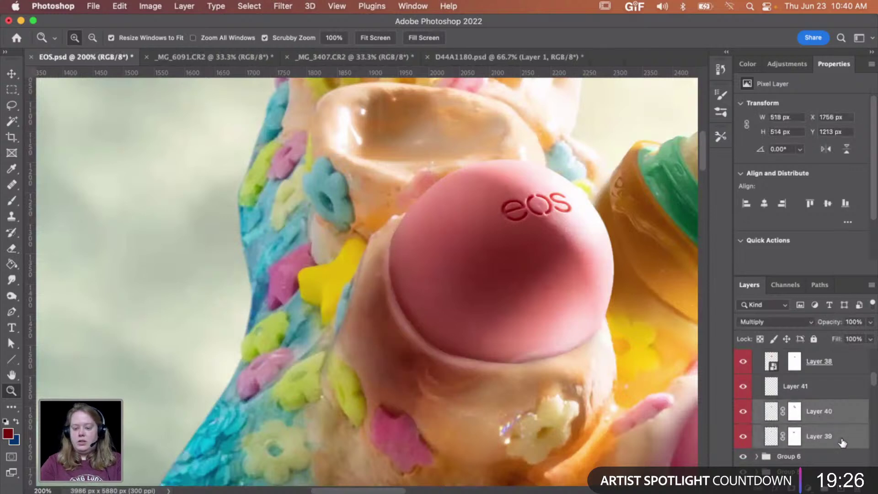
key("super+g")
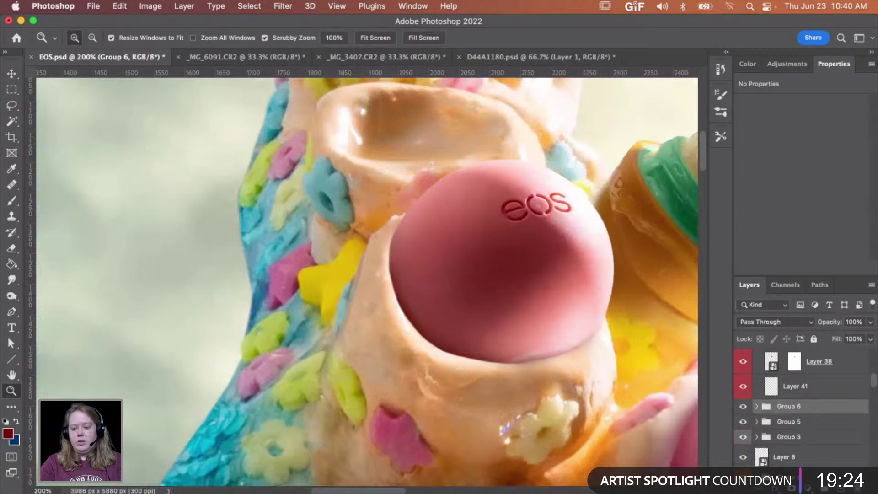
key("super+shift+alt+e")
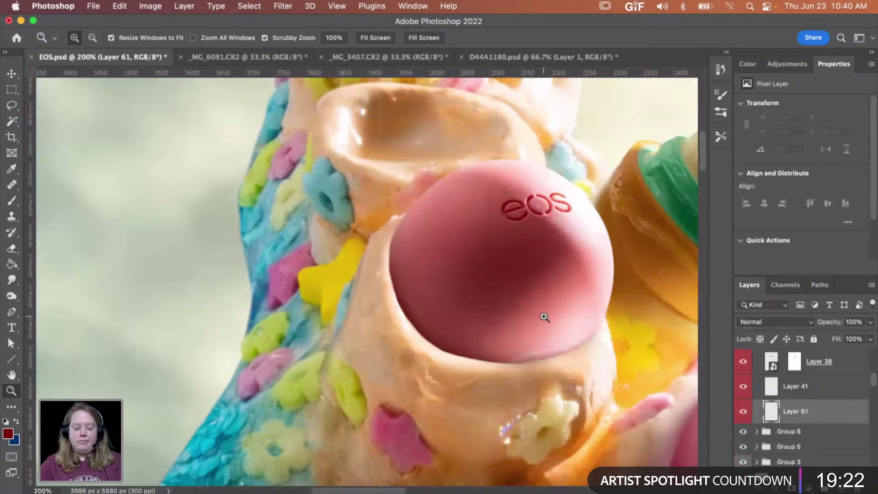
Step: Sample the sphere's dark red and brush a soft shadow onto the clay beside the sphere's lower left edge
key("b")
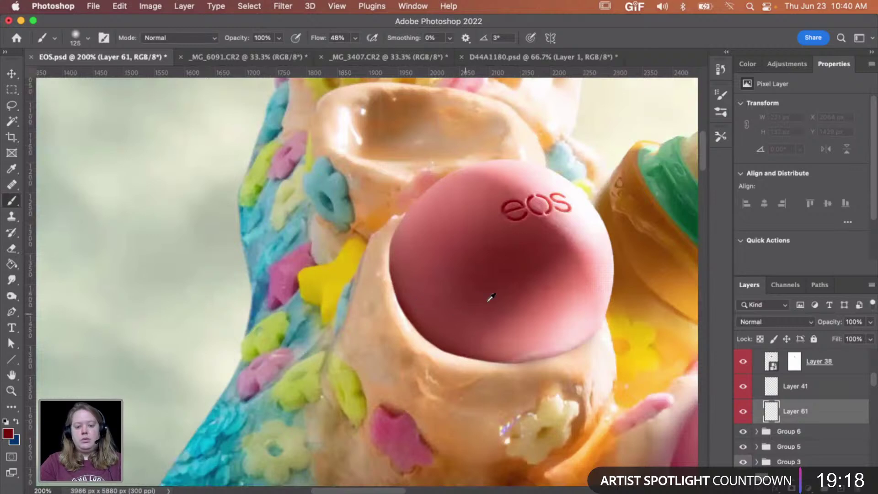
left_click(514, 258, "alt")
mouse_move(391, 316)
left_mouse_down()
mouse_move(407, 280)
mouse_move(393, 266)
mouse_move(382, 316)
mouse_move(393, 351)
mouse_move(419, 336)
mouse_move(414, 327)
left_mouse_up()
Step: Widen the soft shadow around the sphere's left side and underside with larger soft brush strokes
key("bracketright")
key("bracketright")
key("bracketright")
key("bracketright")
key("bracketright")
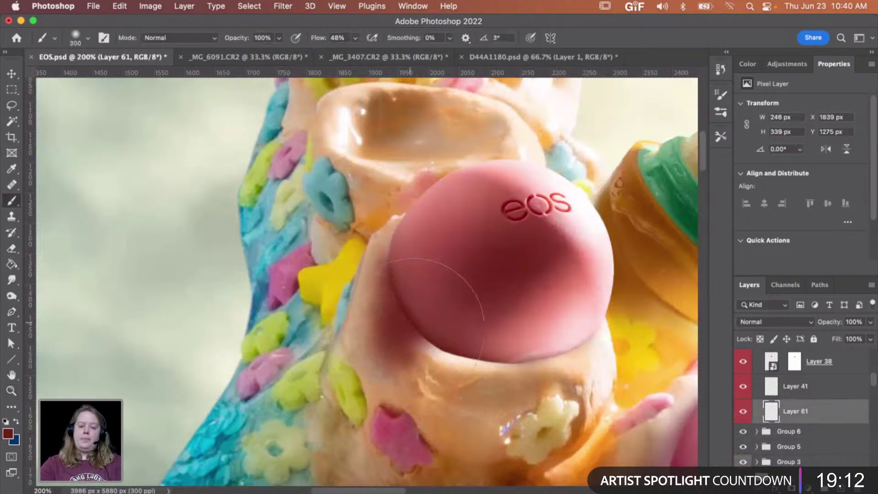
key("bracketleft")
key("bracketleft")
mouse_move(425, 275)
left_mouse_down()
mouse_move(416, 314)
mouse_move(440, 330)
mouse_move(450, 302)
mouse_move(402, 324)
mouse_move(415, 350)
mouse_move(402, 314)
mouse_move(418, 309)
mouse_move(485, 339)
mouse_move(476, 321)
mouse_move(408, 313)
mouse_move(417, 294)
mouse_move(412, 261)
mouse_move(469, 260)
left_mouse_up()
key("bracketright")
key("bracketright")
key("bracketleft")
key("bracketleft")
key("bracketleft")
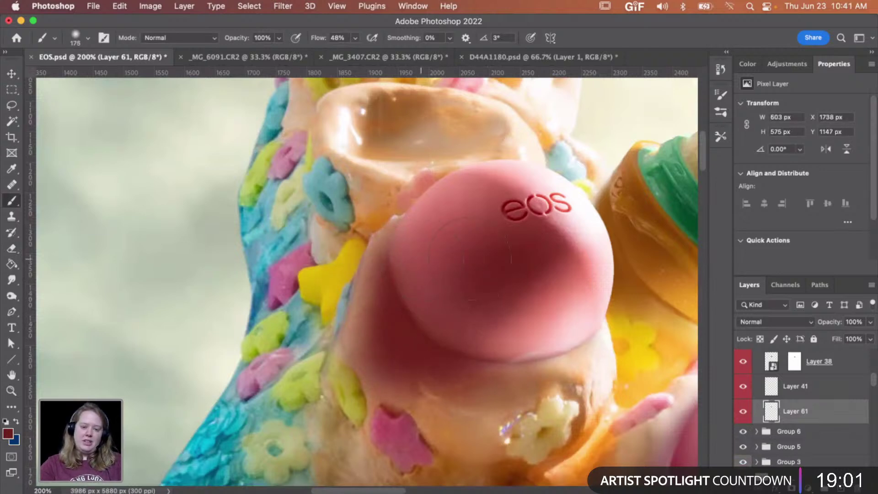
Step: Set Layer 61's blend mode to Multiply and add a layer mask to it
left_click(789, 321)
left_click(774, 363)
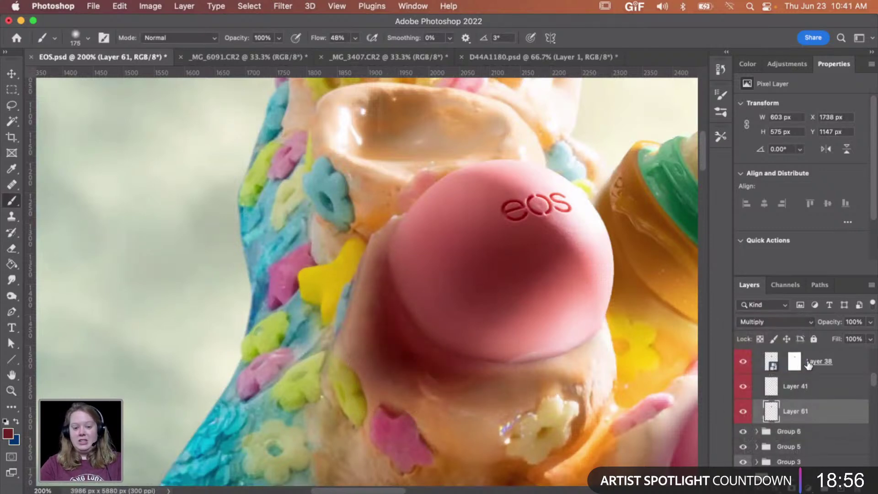
left_click(792, 489)
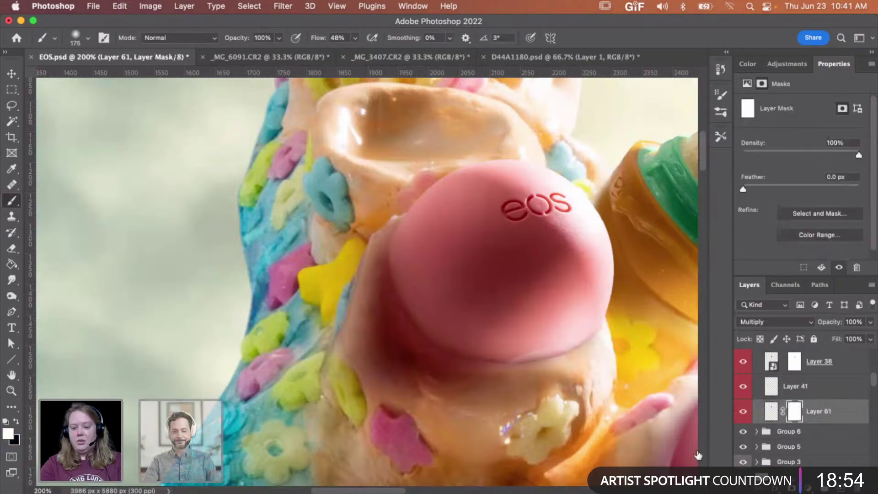
Step: Paint black on Layer 61's mask with a size 50 brush to hide the shadow over the clay and candies up-left of the sphere
key("bracketleft")
key("bracketleft")
key("bracketleft")
key("bracketleft")
key("bracketleft")
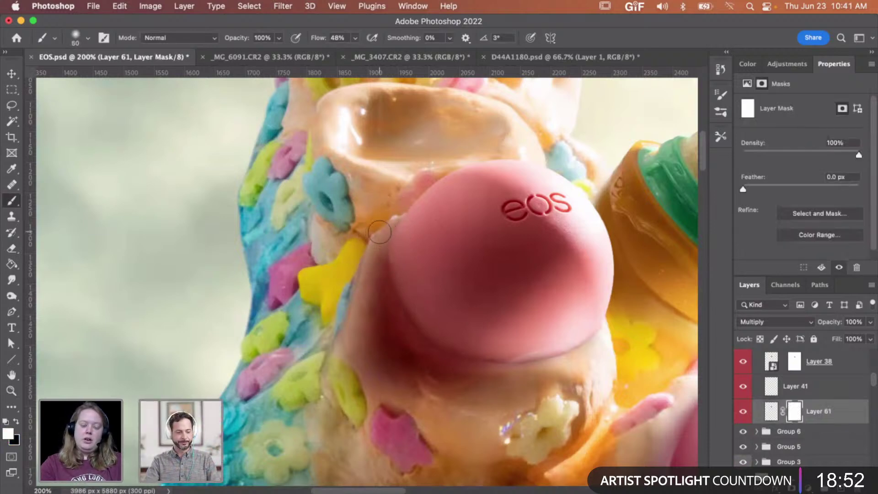
key("x")
mouse_move(394, 204)
left_mouse_down()
mouse_move(349, 239)
mouse_move(414, 196)
mouse_move(352, 233)
mouse_move(326, 314)
mouse_move(351, 234)
mouse_move(306, 322)
mouse_move(366, 188)
mouse_move(334, 313)
mouse_move(377, 225)
mouse_move(368, 247)
mouse_move(403, 334)
left_mouse_up()
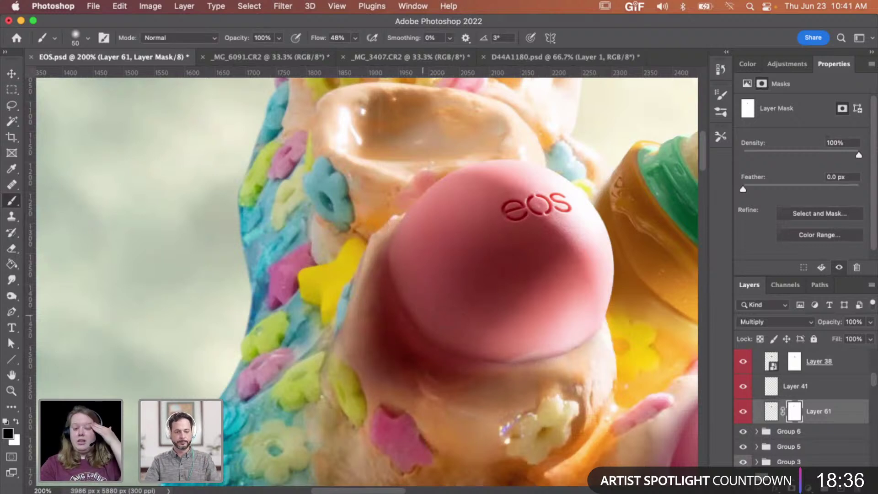
Step: Toggle the red mask overlay on Layer 61 to check which areas of the shadow are masked out
key("backslash")
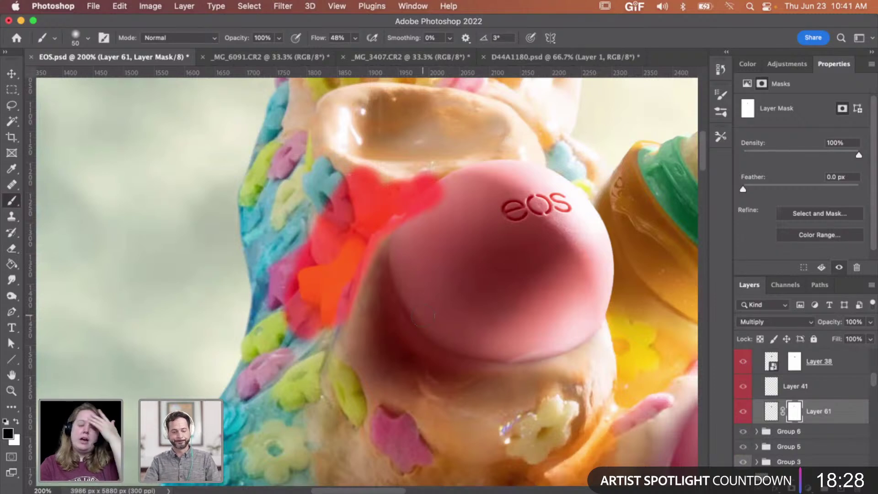
key("backslash")
key("backslash")
key("backslash")
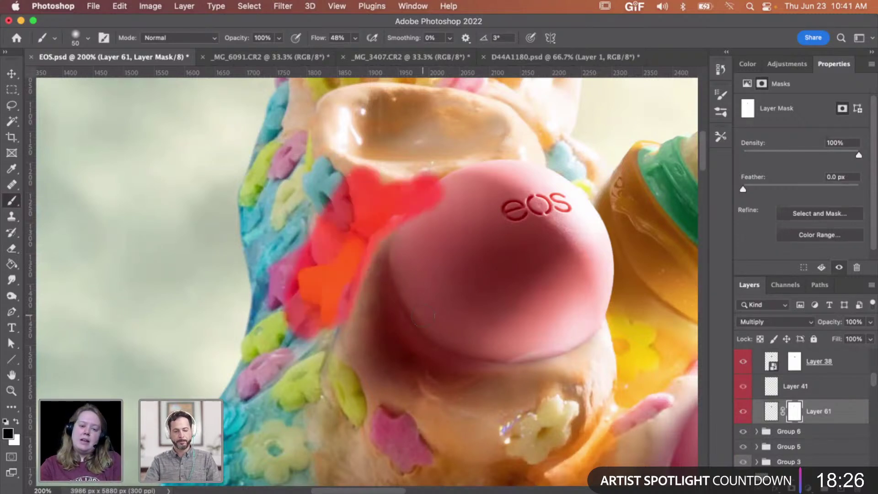
Step: Try unmasking a small patch beside the yellow star and masking it again, using the red overlay as a guide
key("x")
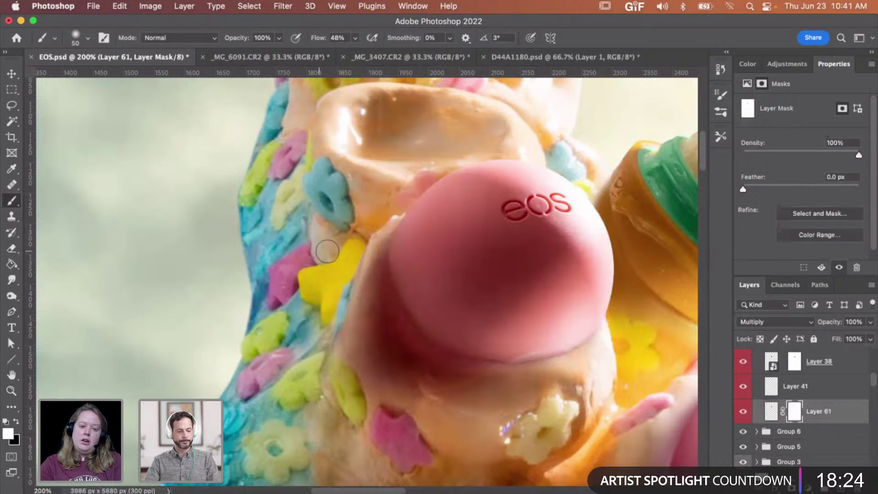
key("backslash")
key("x")
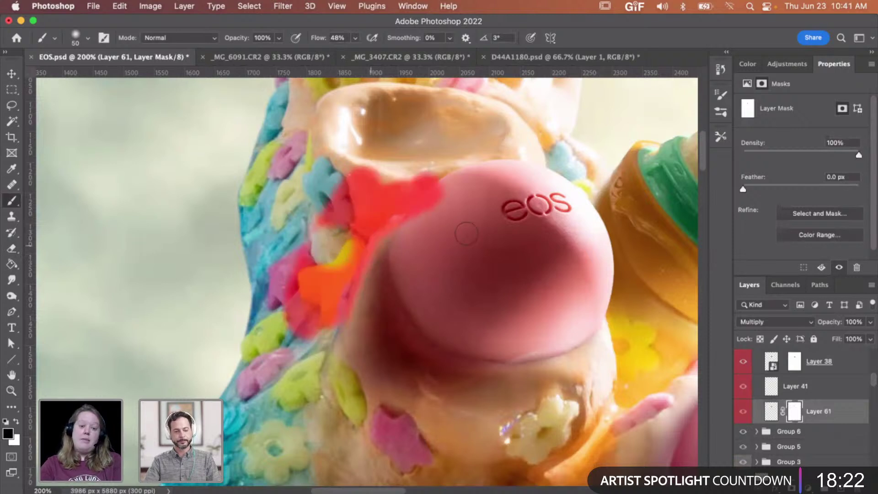
mouse_move(333, 250)
left_mouse_down()
mouse_move(341, 224)
mouse_move(335, 259)
mouse_move(310, 246)
mouse_move(324, 220)
mouse_move(315, 249)
left_mouse_up()
key("x")
key("x")
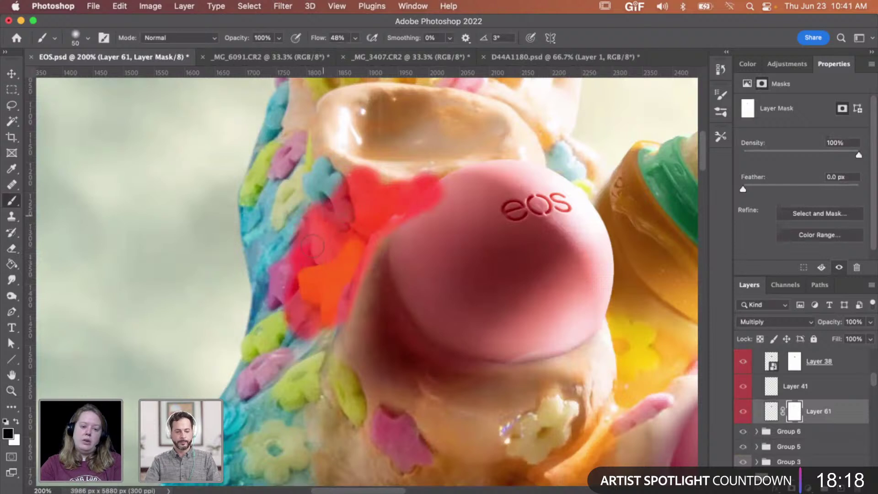
key("backslash")
key("x")
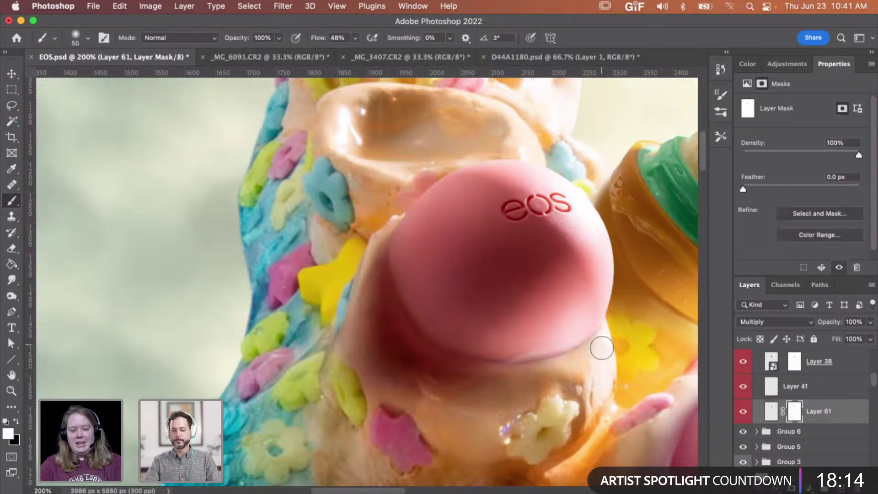
Step: Paint black on Layer 61's mask to hide the shadow along the clay's outer left edge and on the rim hugging the sphere
key("x")
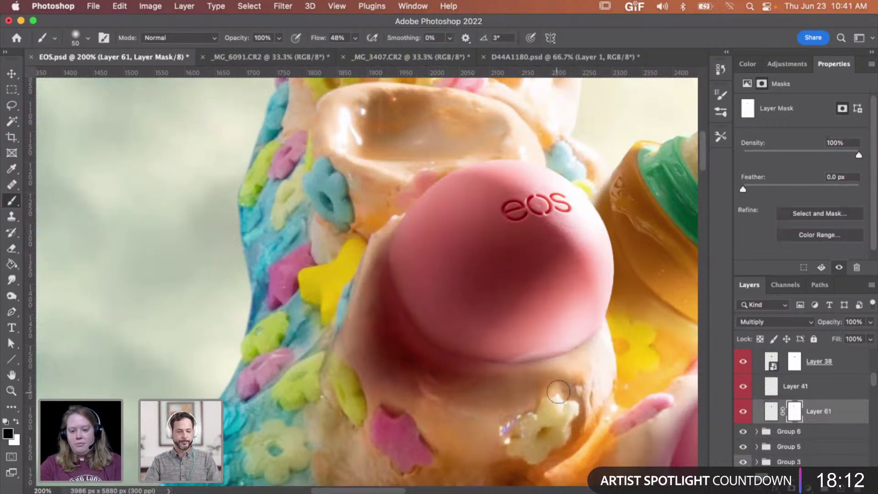
left_click_drag(341, 302, 313, 398)
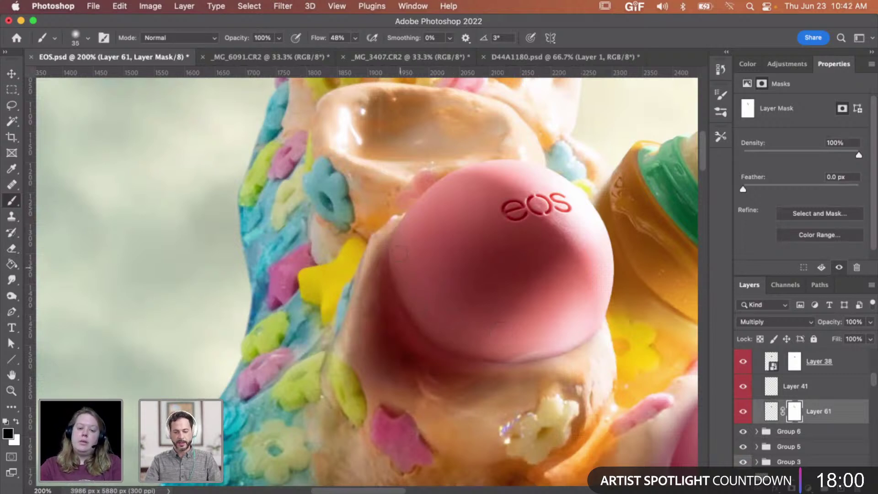
mouse_move(396, 249)
left_mouse_down()
mouse_move(387, 274)
mouse_move(393, 295)
mouse_move(422, 340)
mouse_move(457, 360)
mouse_move(522, 359)
left_mouse_up()
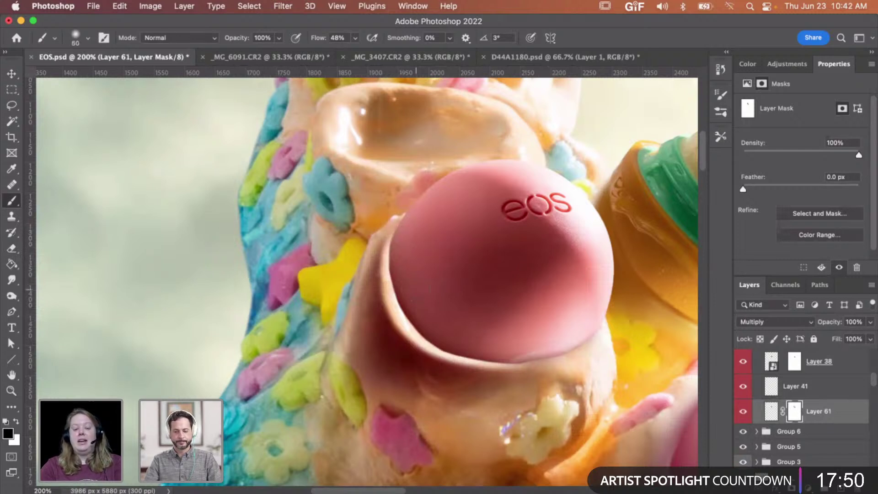
Step: Paint white on the mask to bring shadow back onto the rim, and fade the size 200 brush stroke to 72% opacity
key("bracketright")
key("x")
mouse_move(415, 293)
left_mouse_down()
mouse_move(411, 240)
mouse_move(396, 288)
mouse_move(418, 326)
mouse_move(466, 346)
mouse_move(513, 348)
mouse_move(491, 361)
mouse_move(462, 357)
mouse_move(421, 304)
left_mouse_up()
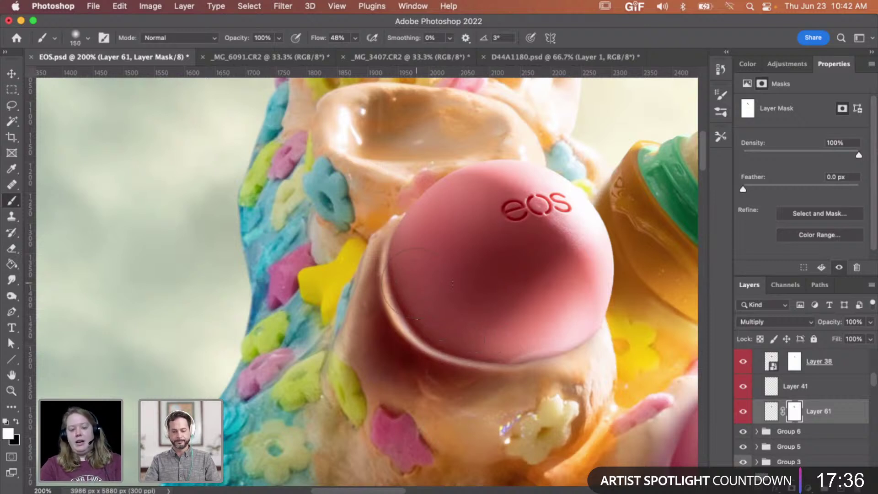
key("bracketright")
key("bracketright")
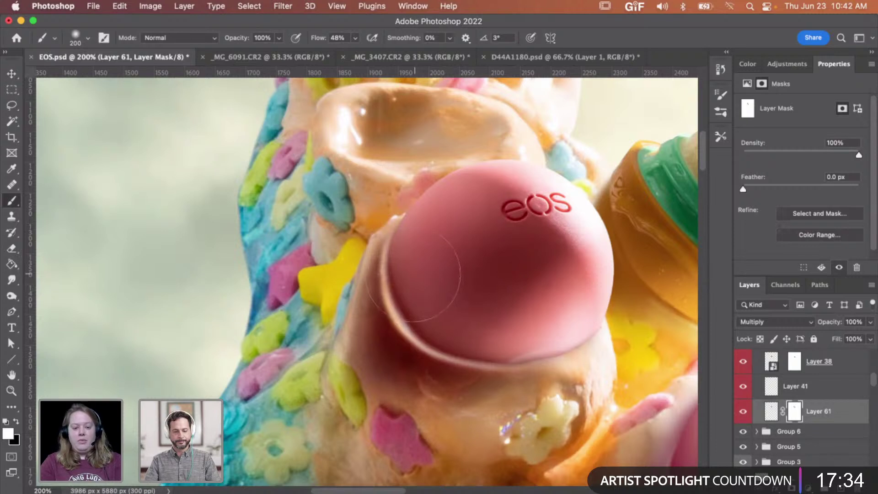
mouse_move(426, 293)
left_mouse_down()
mouse_move(453, 297)
mouse_move(497, 330)
left_mouse_up()
key("super+shift+f")
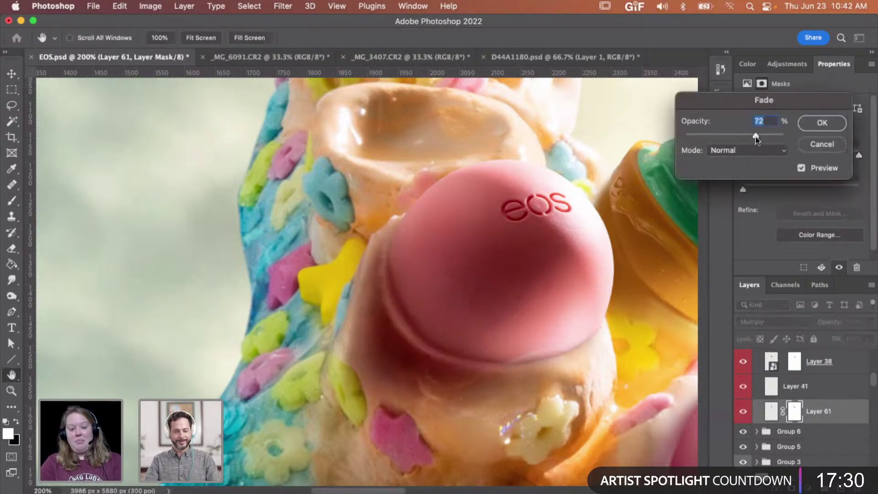
left_click(810, 123)
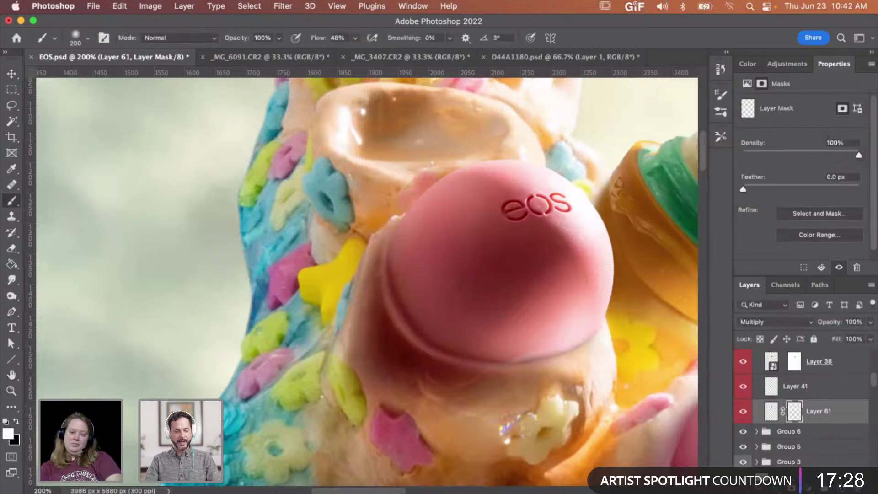
Step: Smudge Layer 61's mask at 45% strength to soften the shadow's outer edge on the clay down-left of the sphere
left_click(12, 280)
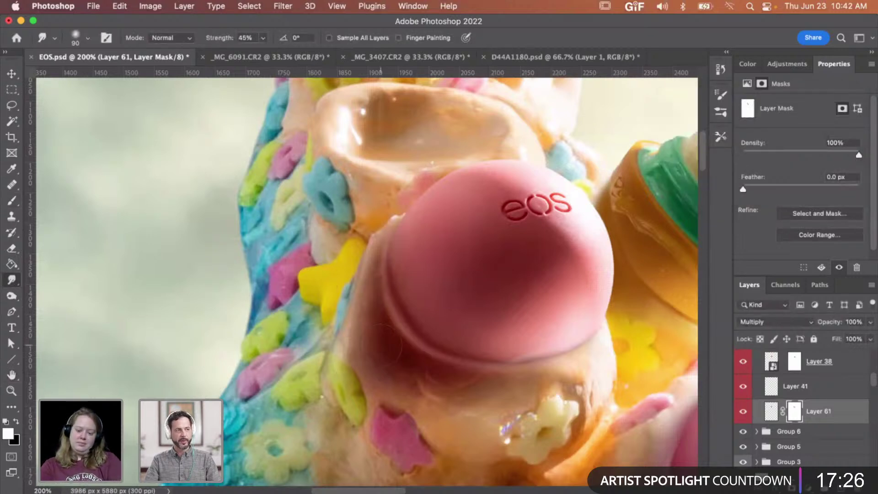
left_click_drag(387, 332, 362, 336)
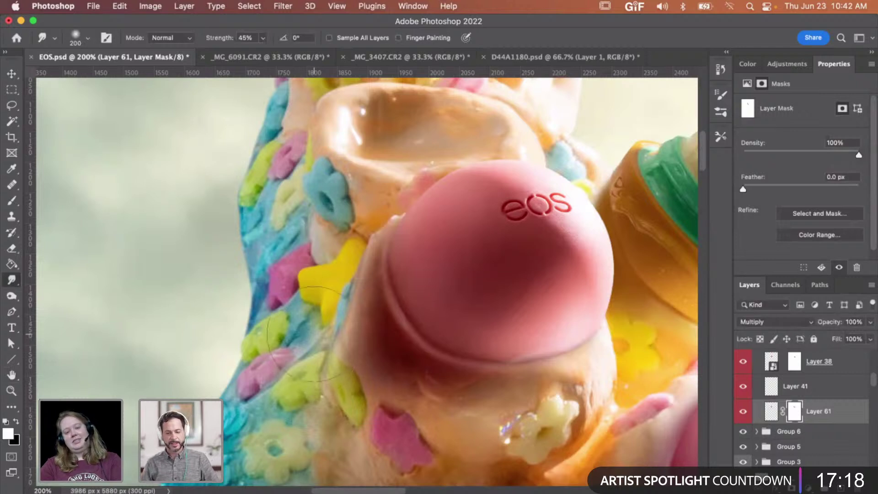
key("z")
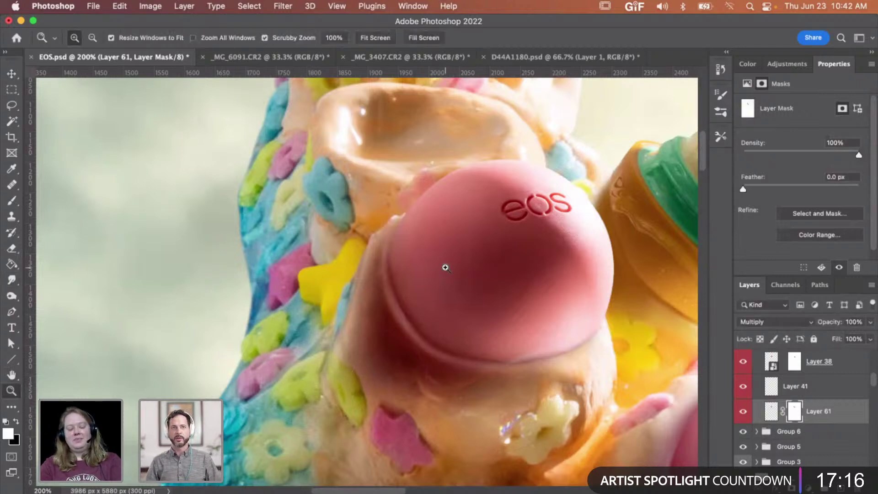
Step: Paint black on Layer 61's mask with a size 60 brush to hide shadow on the clay between the blue flower and the pink sphere
key("b")
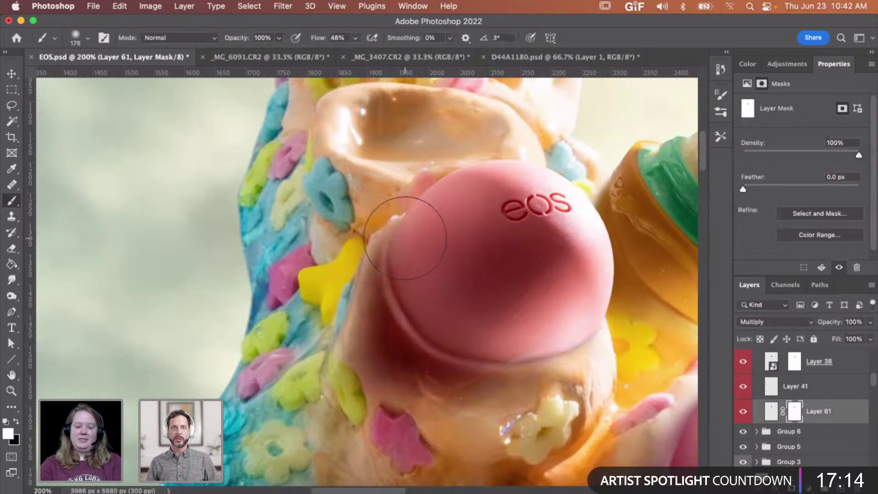
key("bracketleft")
key("bracketleft")
key("bracketleft")
key("bracketleft")
key("bracketleft")
key("x")
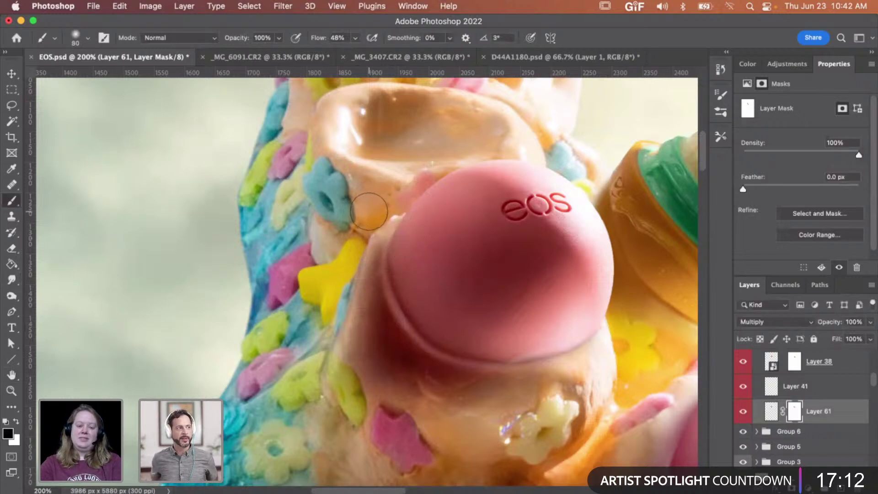
key("super+z")
key("bracketleft")
key("bracketleft")
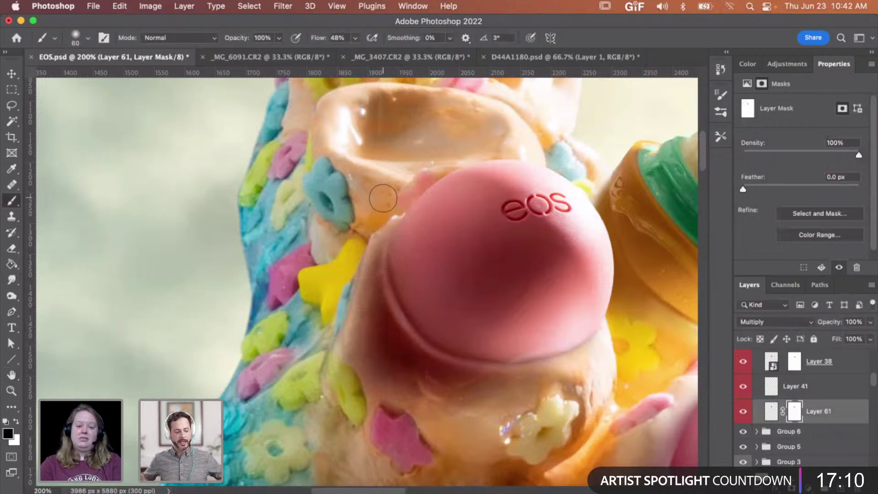
left_click_drag(393, 202, 356, 231)
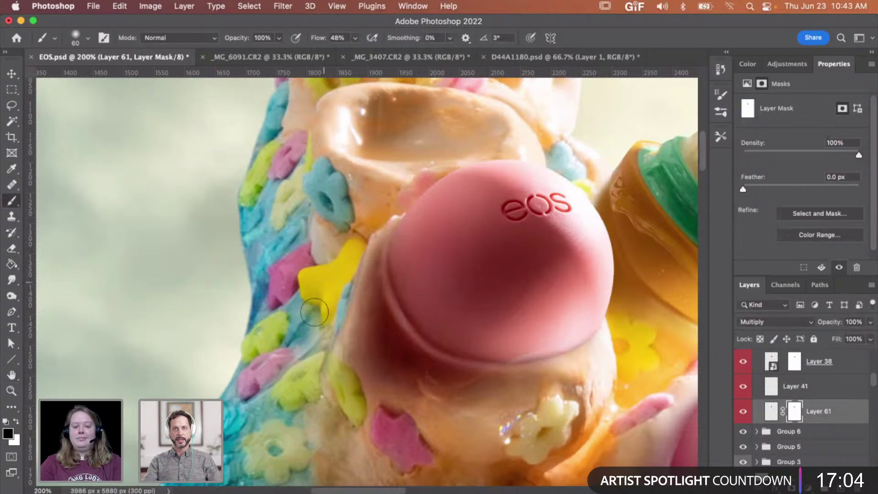
Step: Lower the opacity of the shadow on Layer 61 to 83%
key("z")
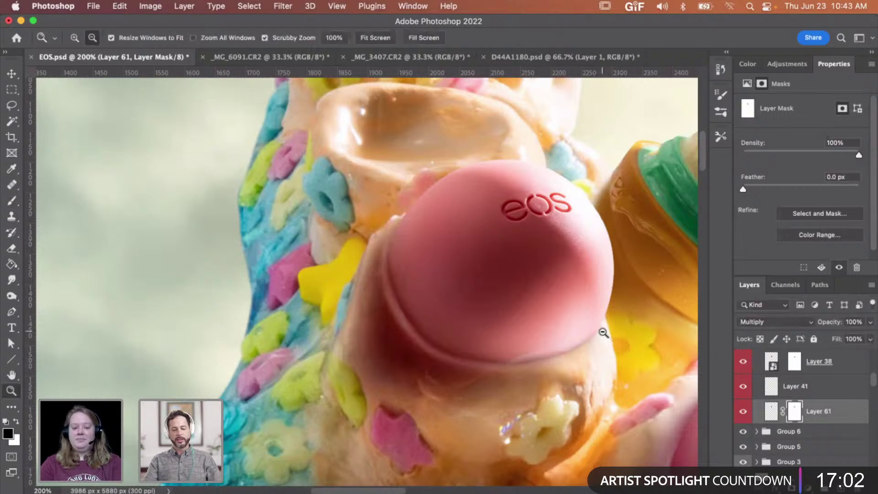
left_click(604, 333)
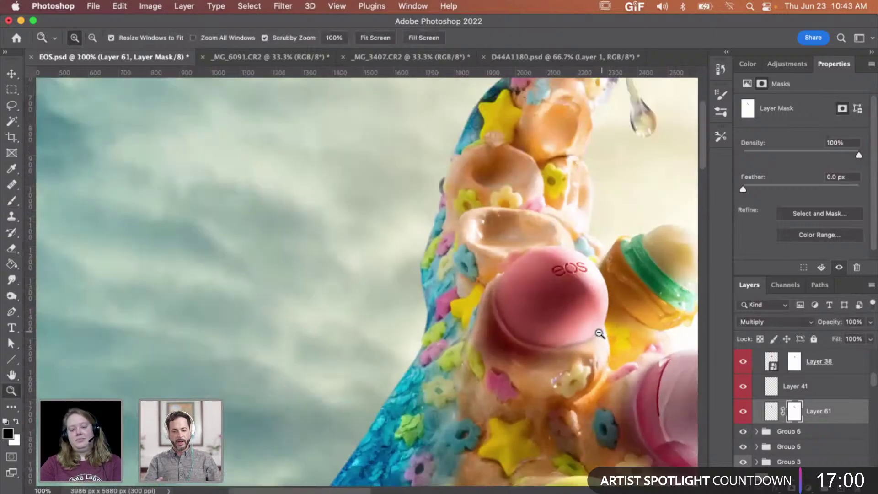
left_click(600, 333, "alt")
left_click(597, 334)
left_click(595, 333)
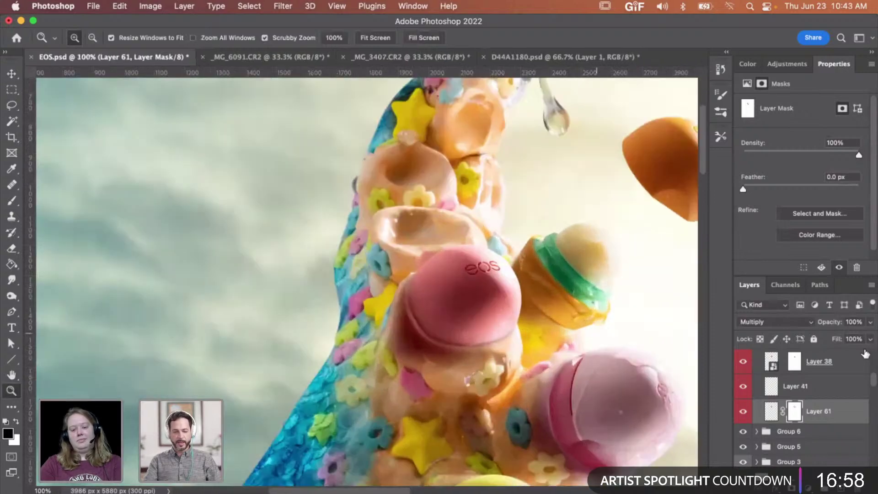
left_click(870, 322)
left_click_drag(853, 337, 860, 337)
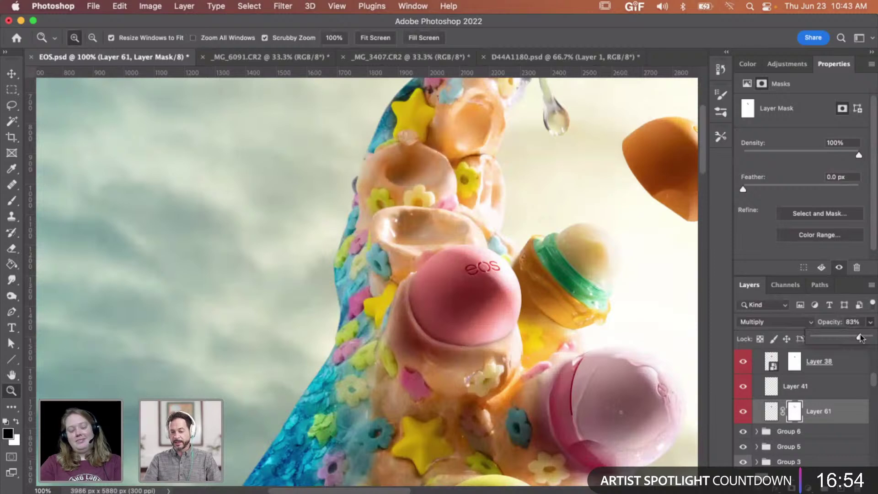
Step: Examine the pink sphere's shadow up close and against the whole composite at several magnifications
left_click(435, 331)
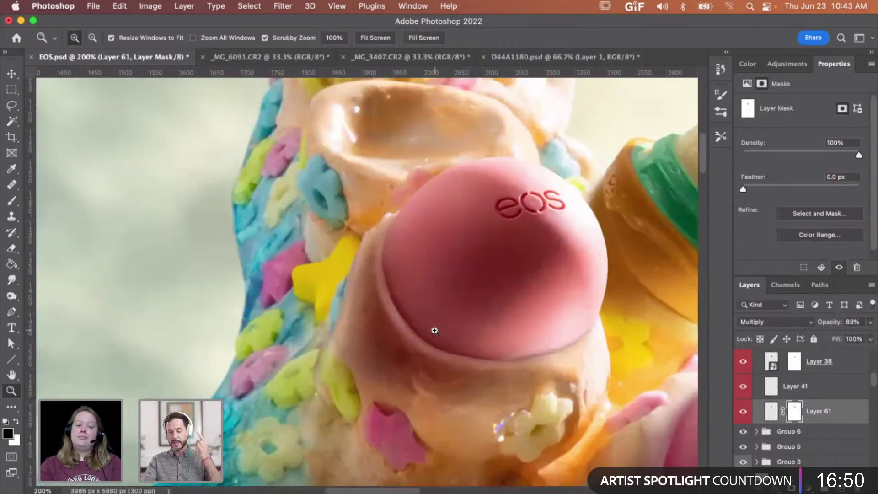
left_click(431, 327, "alt")
left_click(431, 327, "alt")
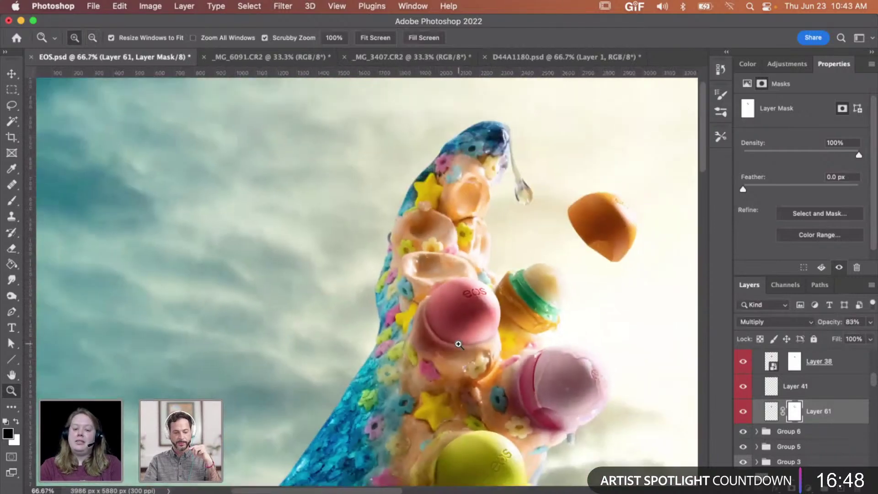
scroll(459, 344, "right", 2)
scroll(458, 344, "down", 1)
left_click(459, 344, "alt")
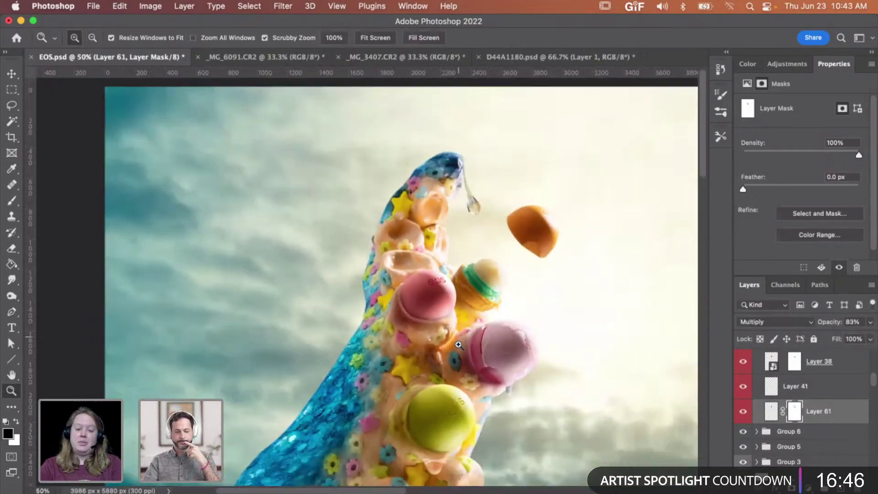
scroll(459, 344, "down", 1)
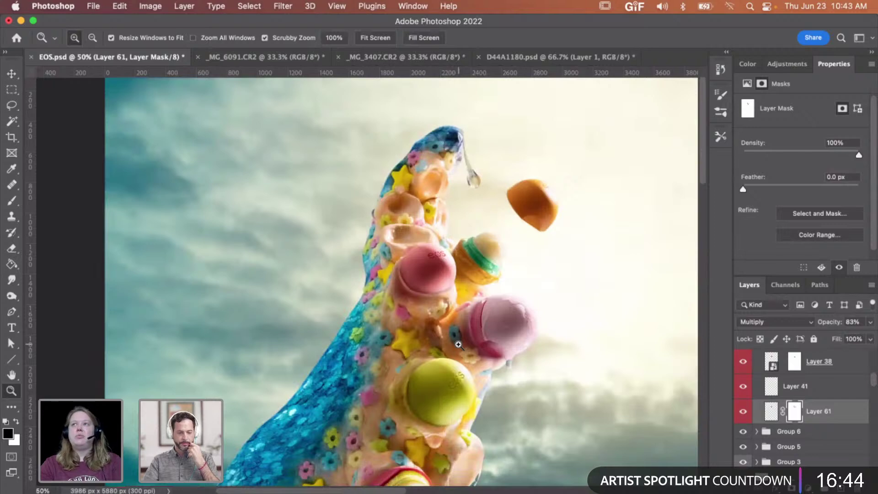
left_click(448, 335)
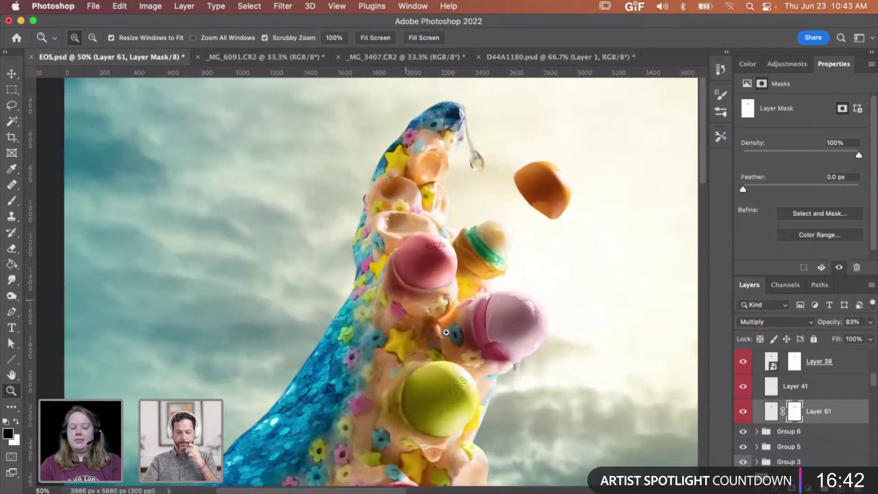
left_click(441, 275)
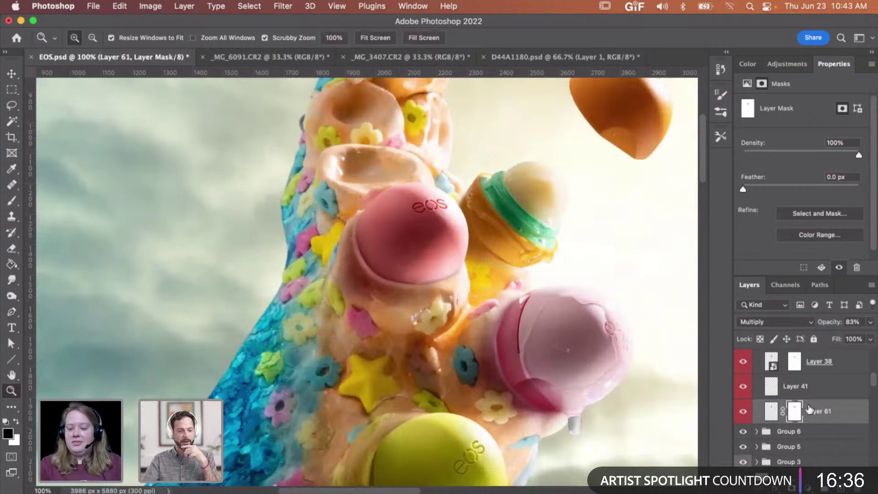
scroll(808, 409, "up", 3)
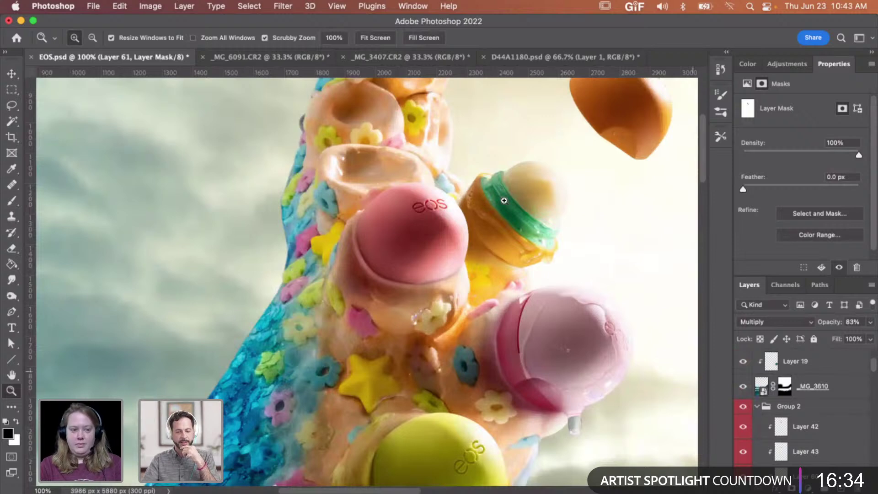
Step: Open the keyboard shortcuts editor for application menus and expand the Layer commands
left_click(93, 6)
mouse_move(123, 8)
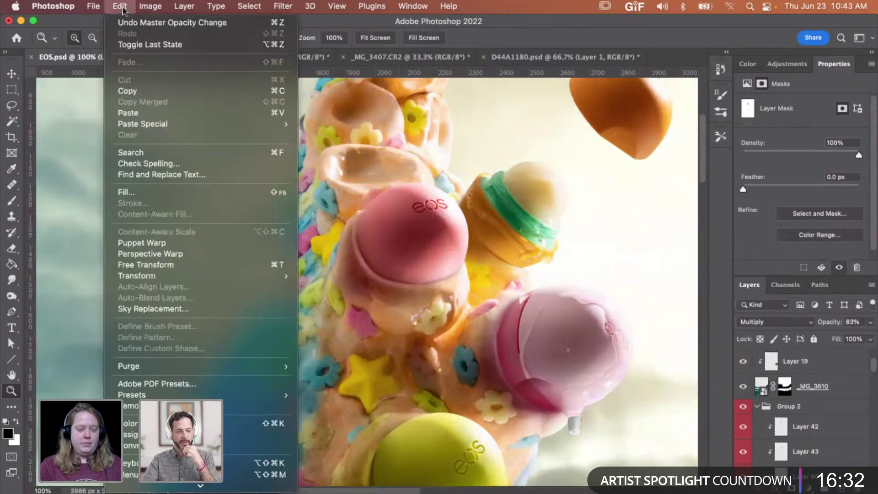
scroll(256, 413, "down", 1)
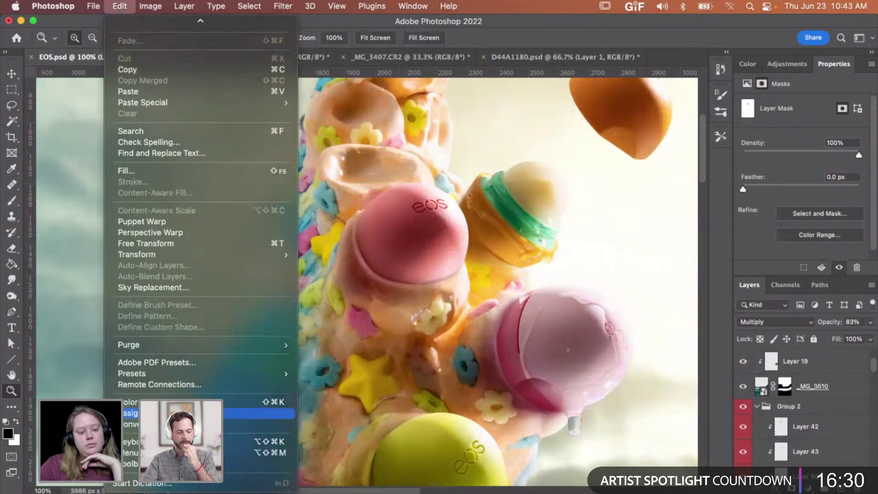
left_click(183, 441)
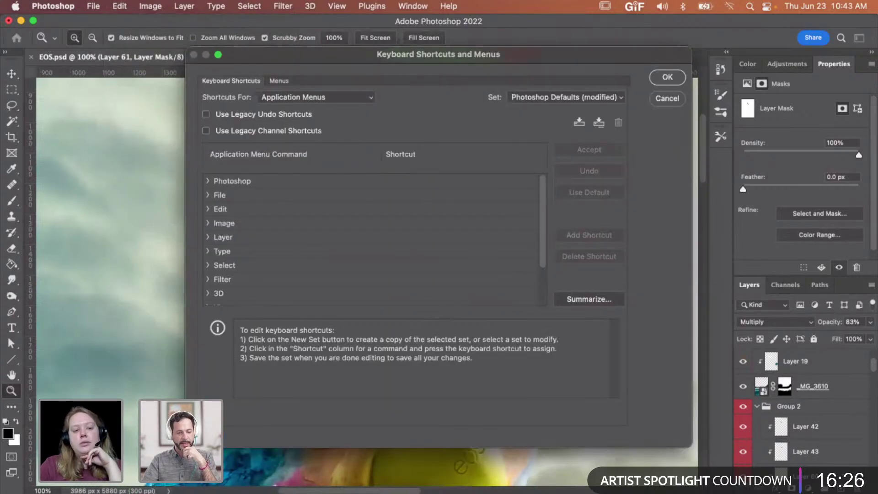
left_click(208, 237)
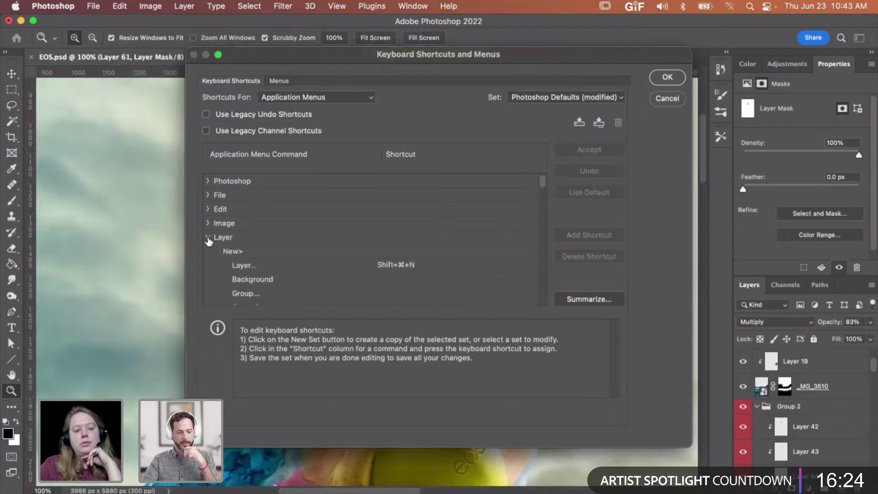
Step: Look through the Layer commands and their shortcuts for the Hide Layers entry
scroll(317, 245, "down", 3)
scroll(319, 245, "down", 1)
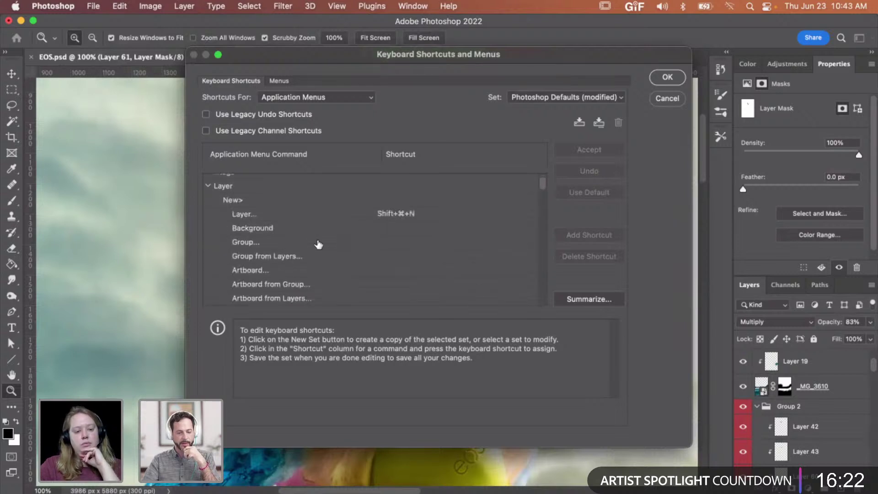
scroll(318, 245, "down", 9)
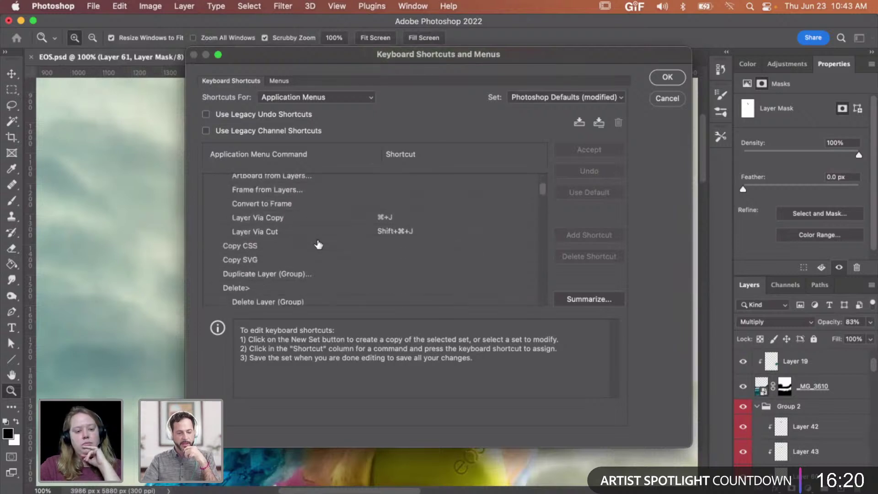
scroll(319, 245, "down", 17)
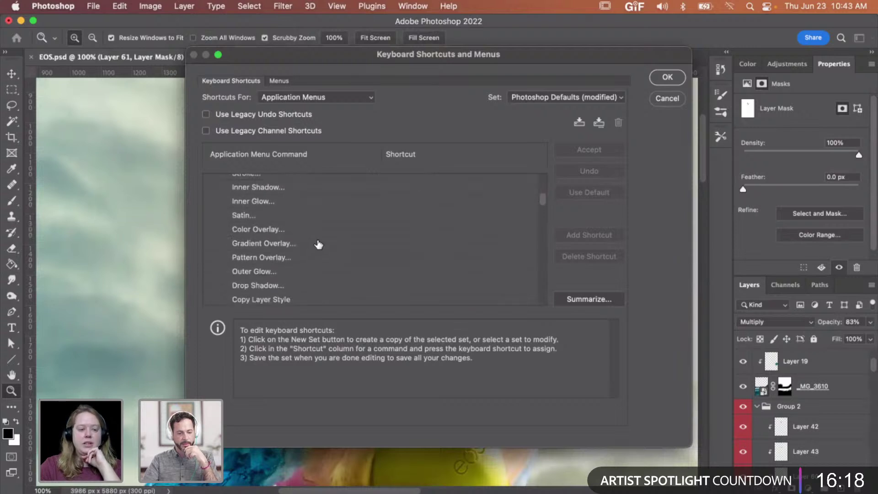
scroll(319, 245, "down", 19)
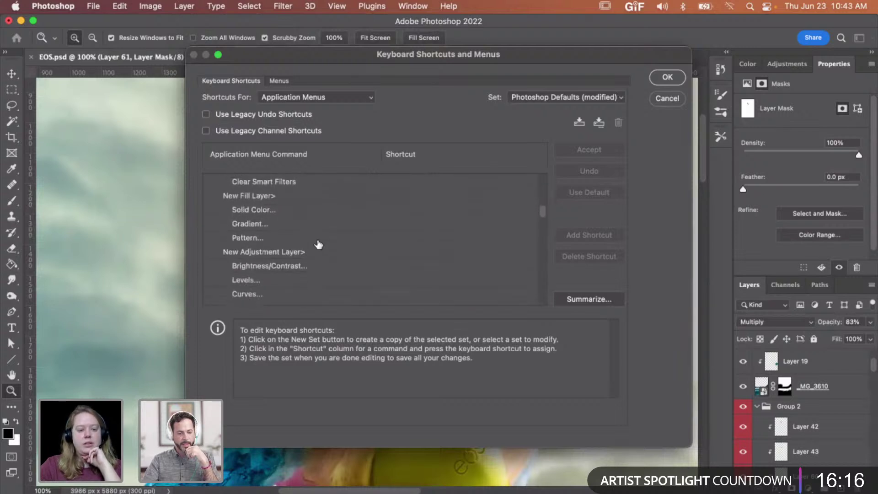
scroll(319, 244, "down", 15)
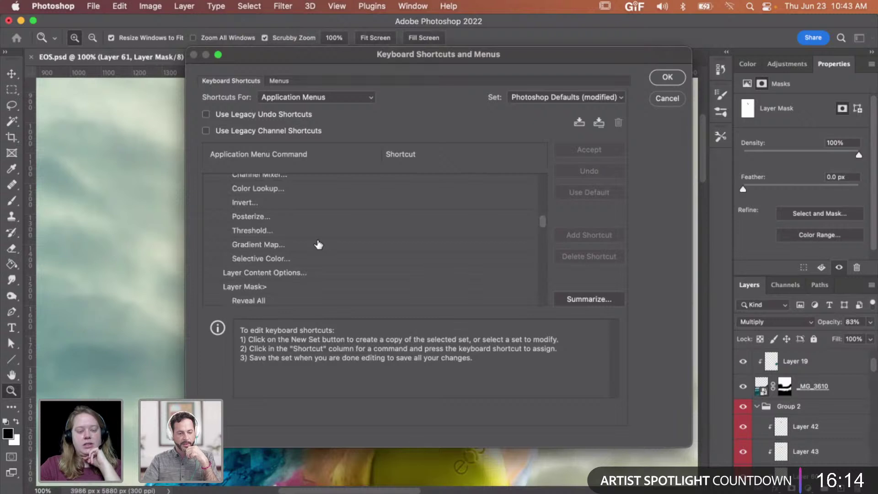
scroll(319, 245, "down", 20)
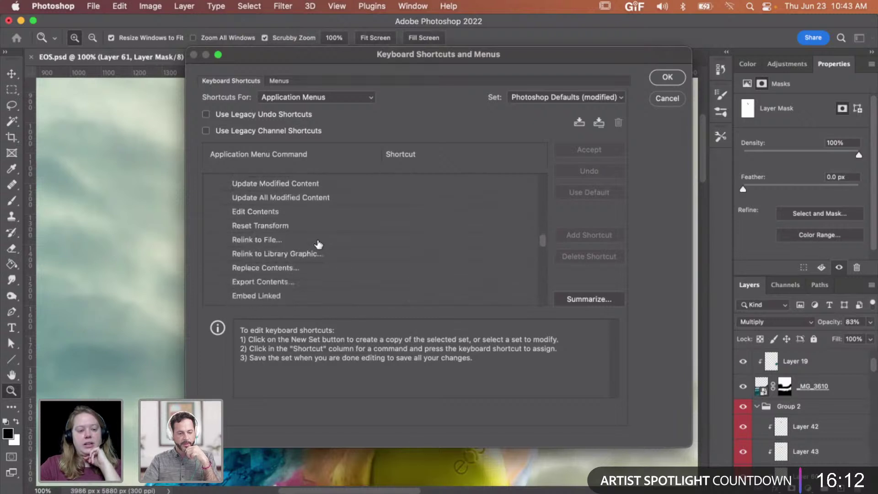
scroll(318, 245, "down", 12)
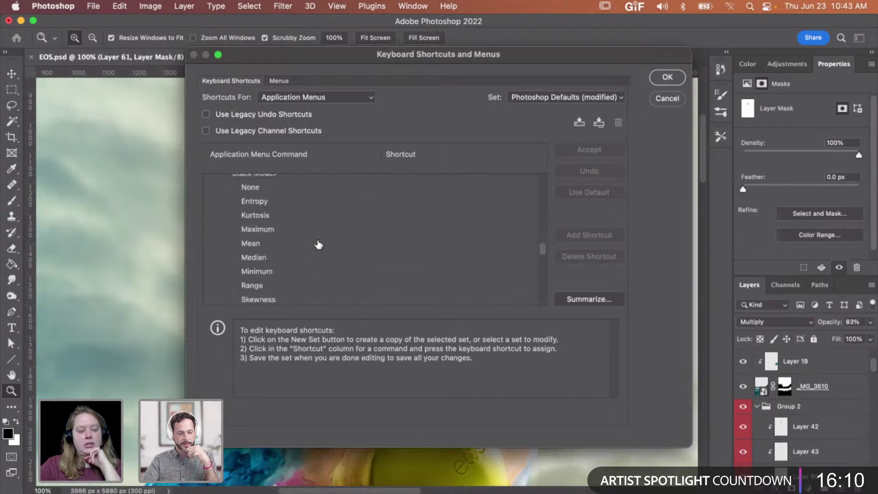
scroll(319, 244, "down", 2)
scroll(290, 215, "up", 1)
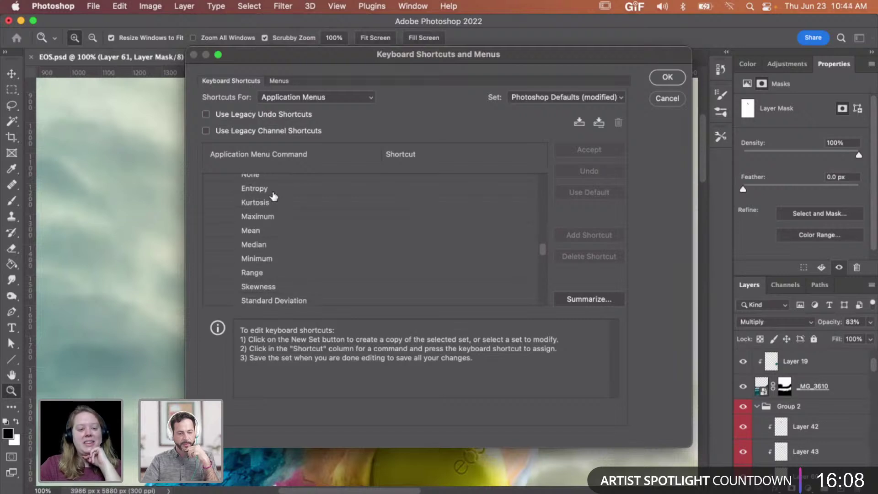
scroll(279, 205, "up", 2)
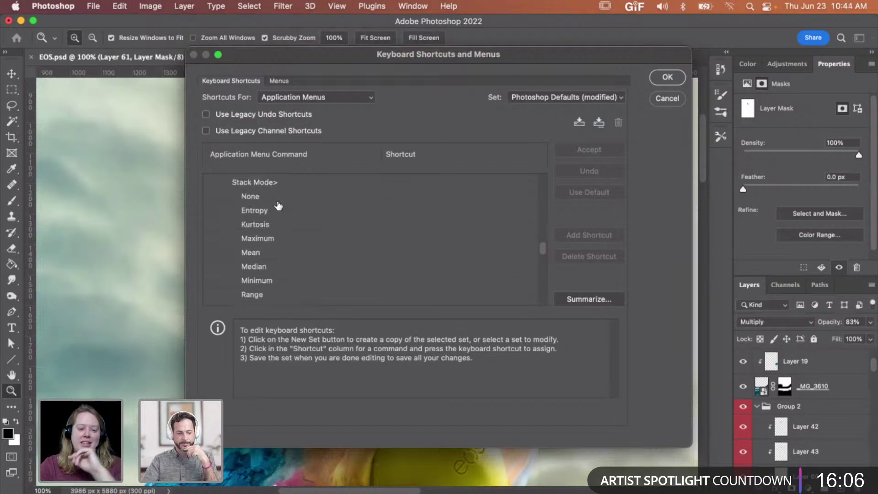
scroll(278, 210, "down", 1)
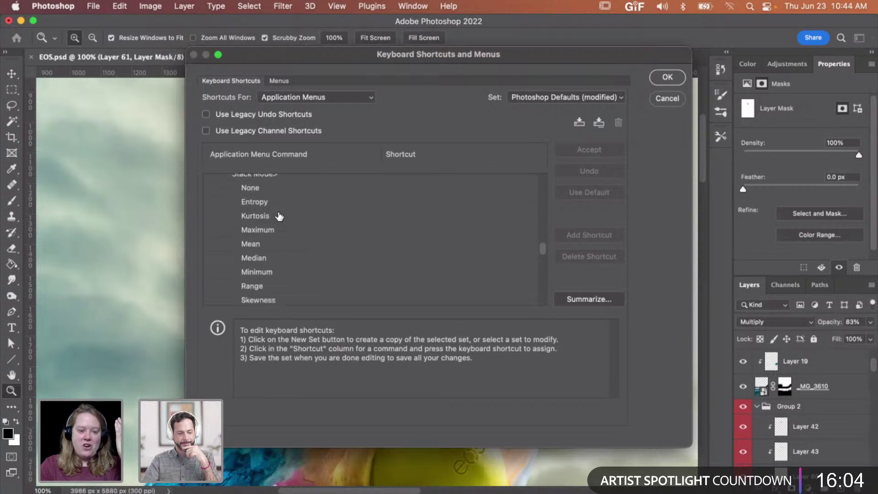
scroll(278, 216, "down", 3)
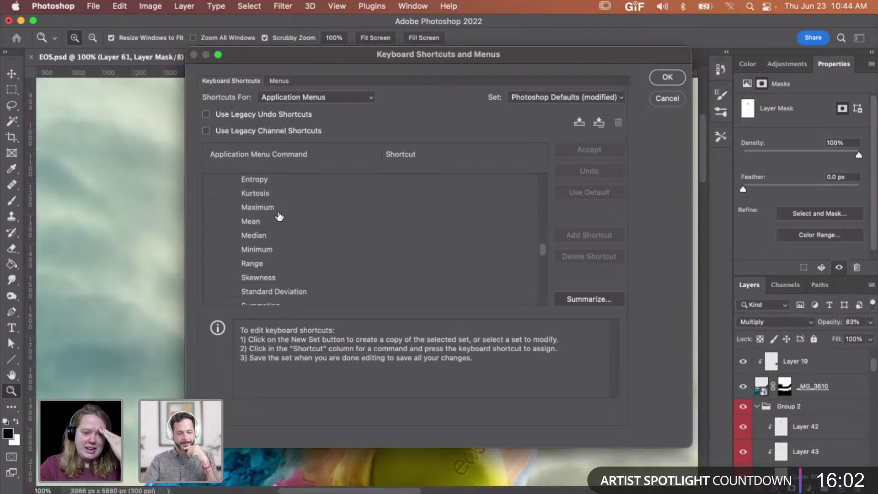
scroll(279, 216, "down", 1)
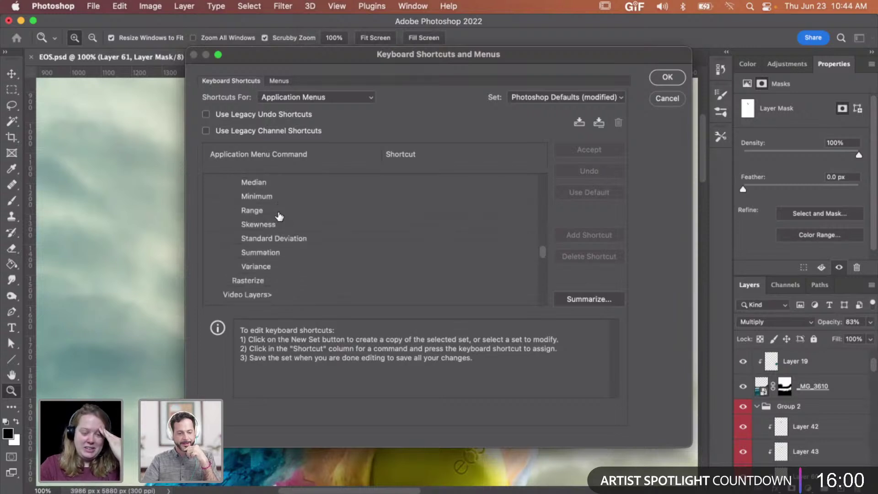
scroll(279, 216, "down", 3)
scroll(278, 216, "down", 3)
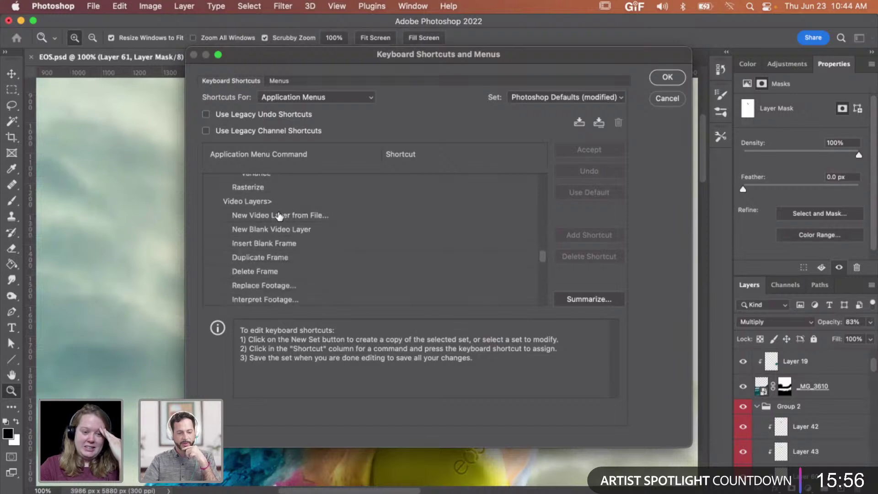
scroll(279, 216, "up", 2)
scroll(279, 216, "down", 4)
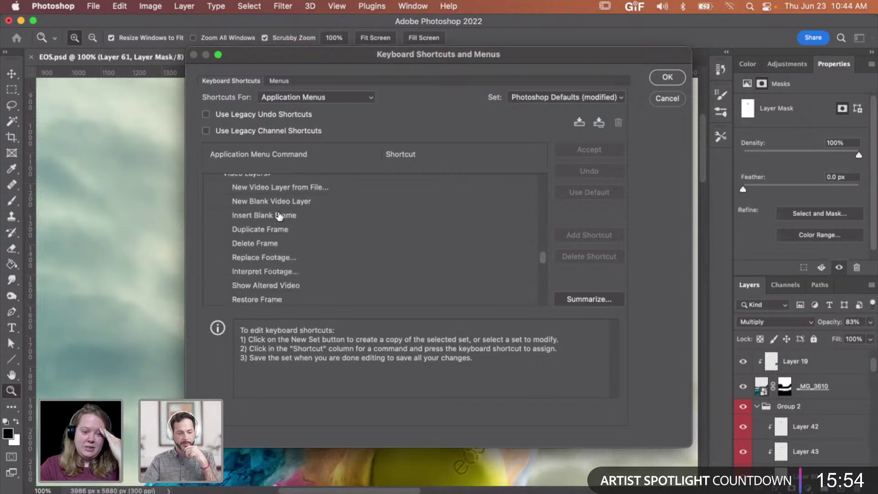
scroll(278, 216, "down", 9)
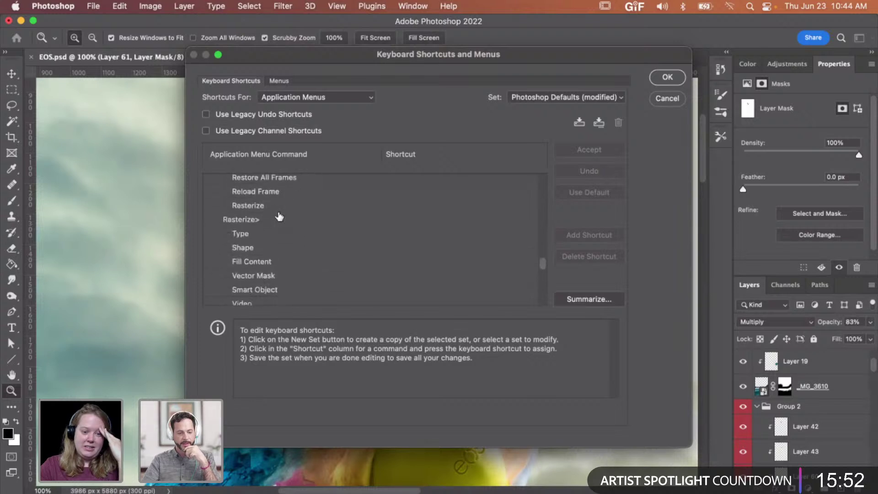
scroll(279, 216, "down", 12)
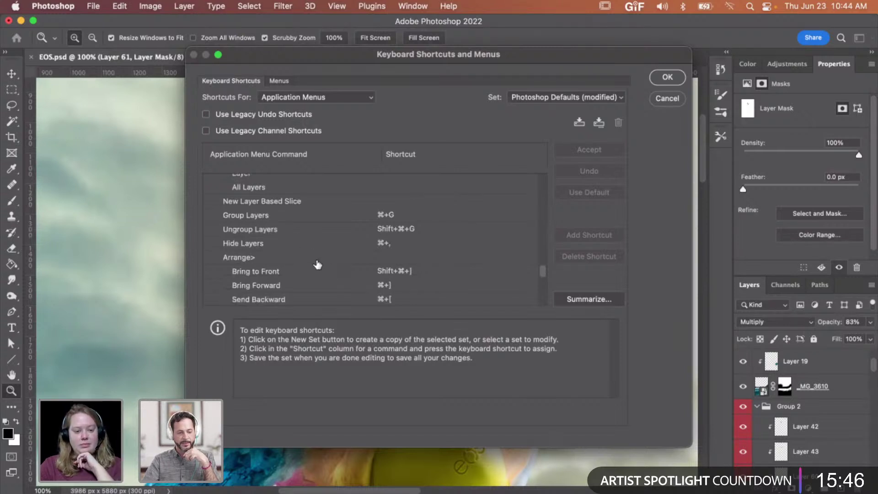
Step: Select the Hide Layers command, clear its existing shortcut and try Shift+⌘+Z instead
left_click(291, 248)
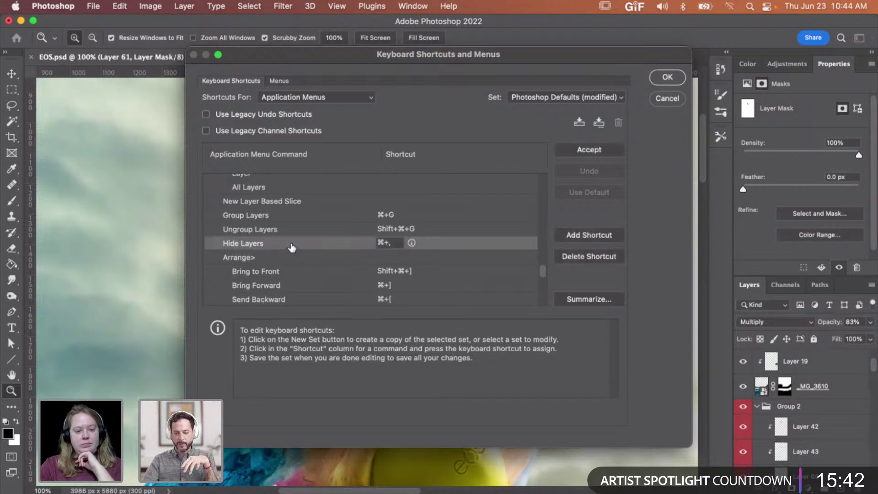
left_click(396, 243)
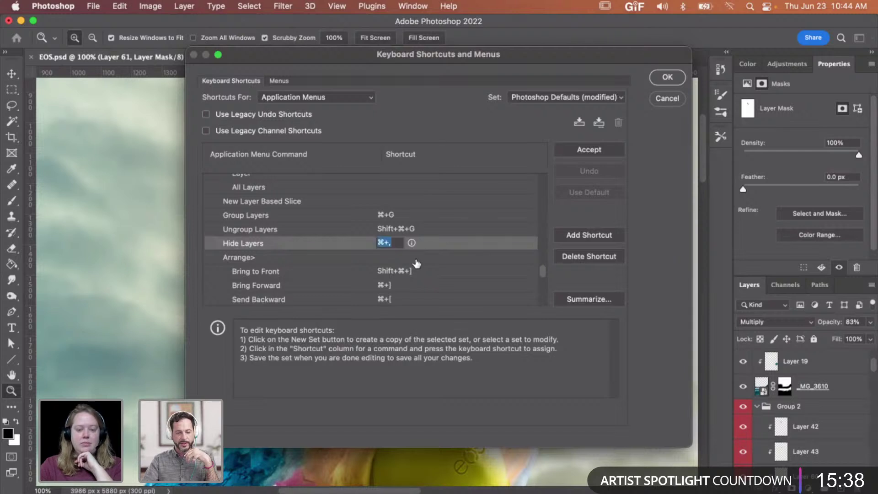
key("BackSpace")
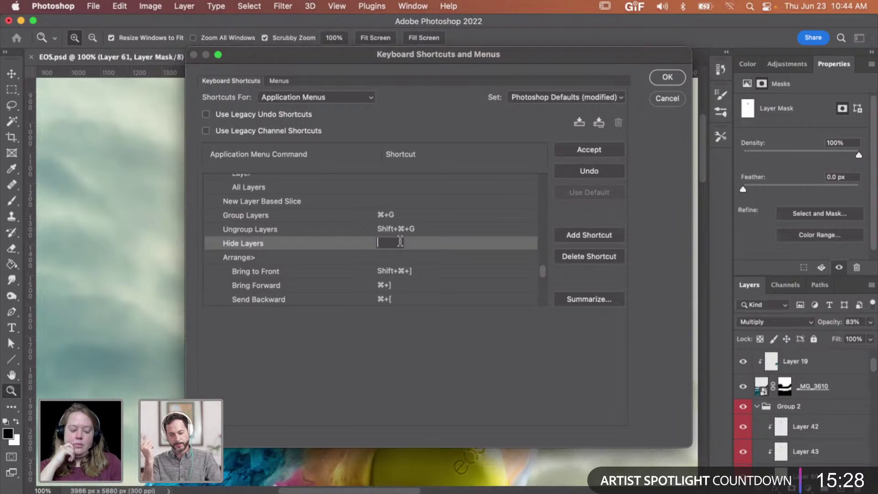
key("shift+super+z")
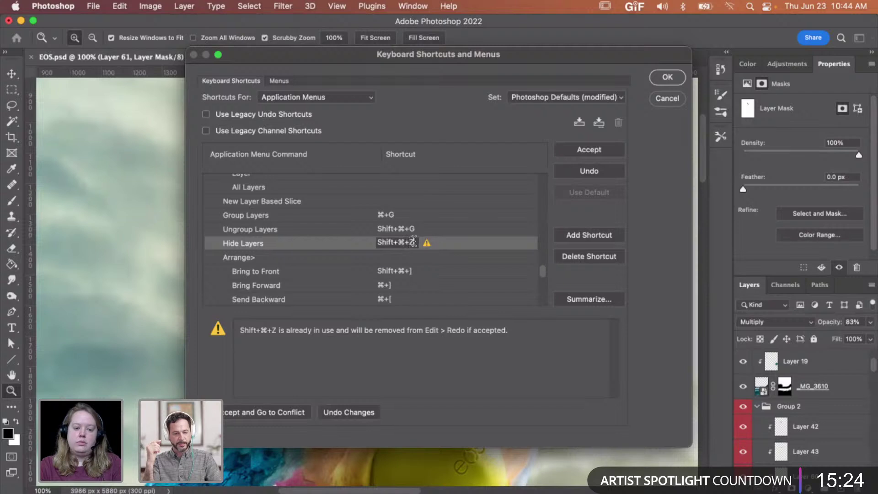
Step: Set the Hide Layers shortcut to Opt+Shift+⌘+V, accept its removal from Paste Into, and close the shortcuts editor
left_click_drag(413, 242, 411, 241)
key("BackSpace")
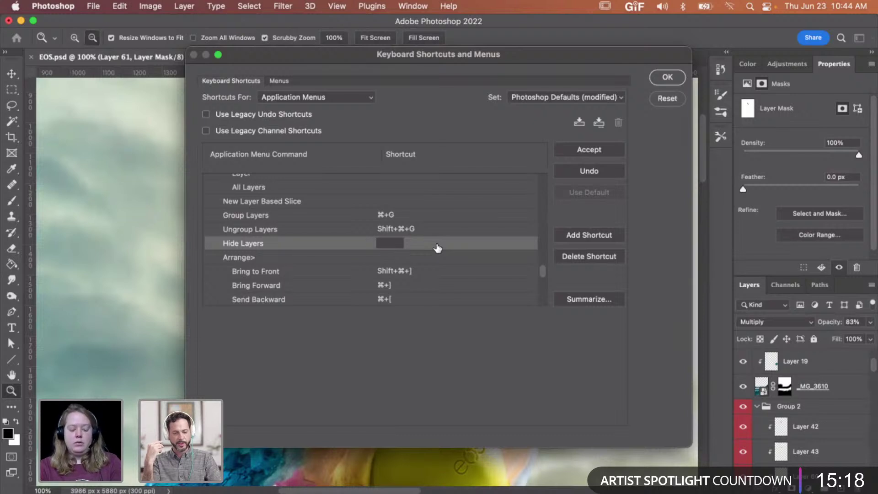
key("alt+shift+super+v")
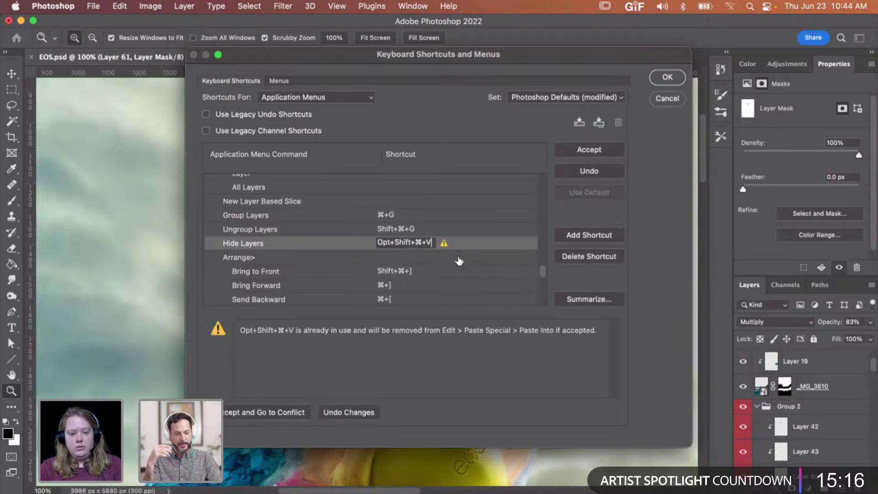
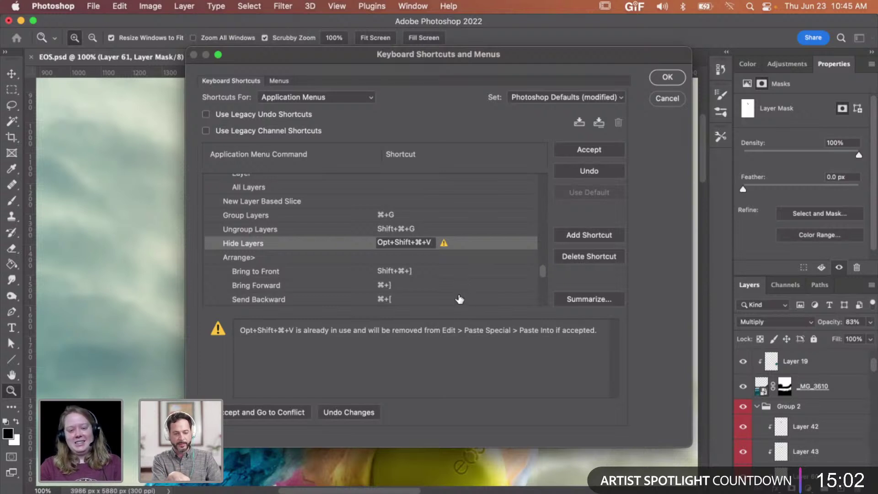
left_click(267, 412)
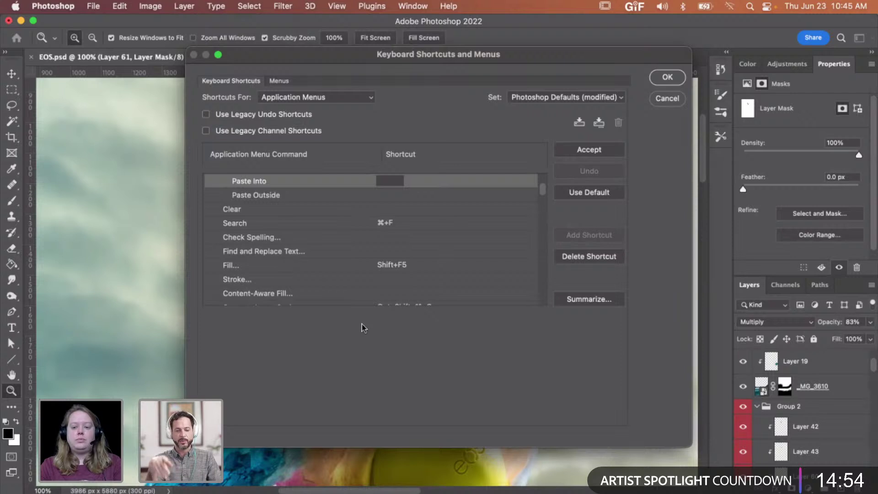
left_click(577, 150)
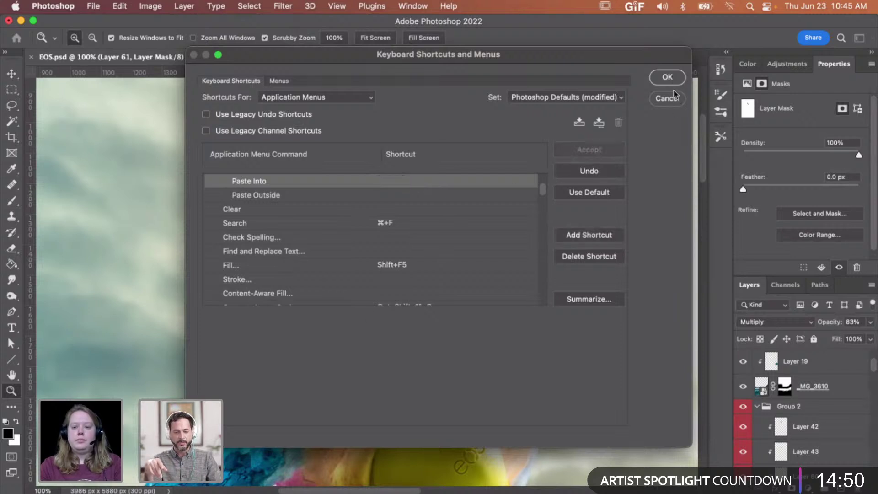
key("Return")
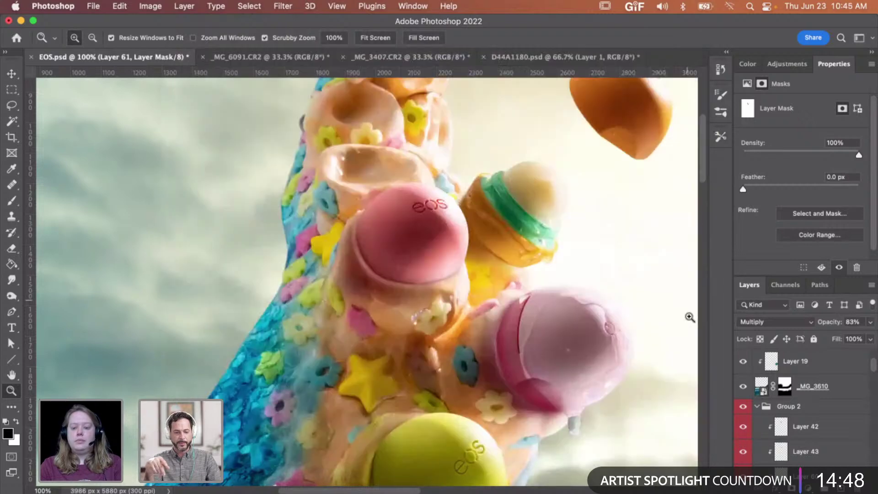
Step: Select the _MG_3610 water layer in EOS.psd
scroll(767, 417, "up", 1)
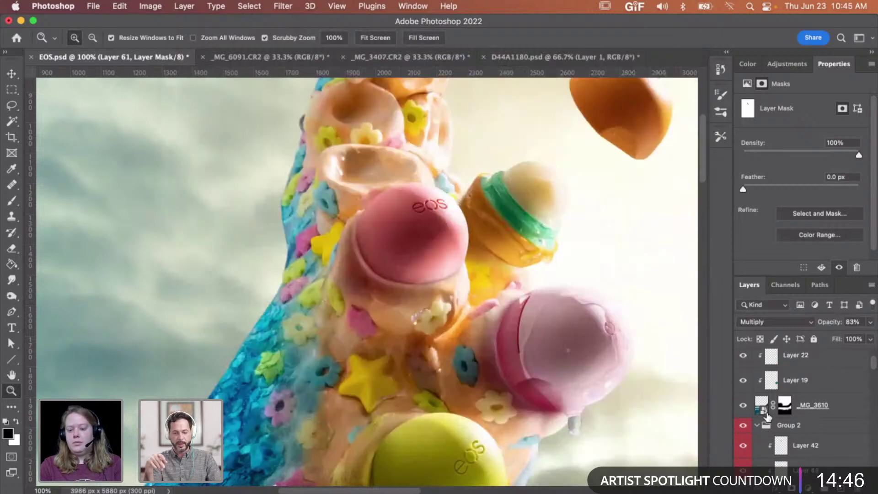
left_click(579, 348, "alt")
left_click(580, 348, "alt")
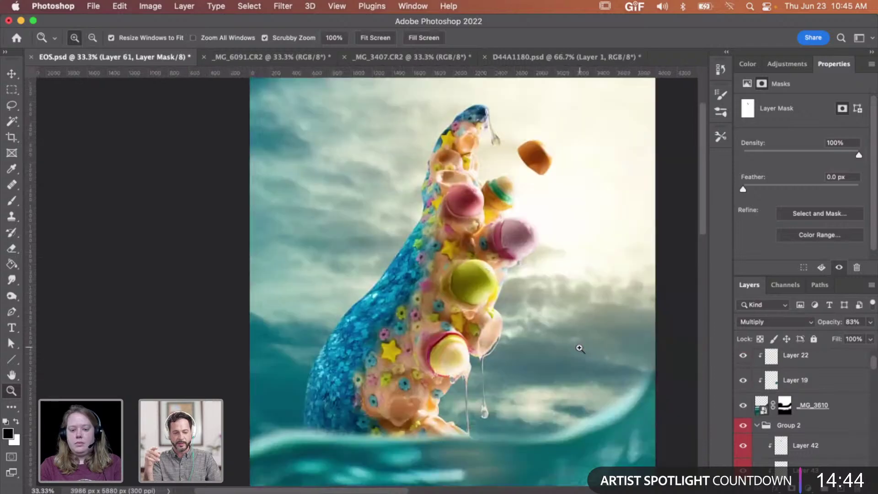
scroll(763, 439, "up", 2)
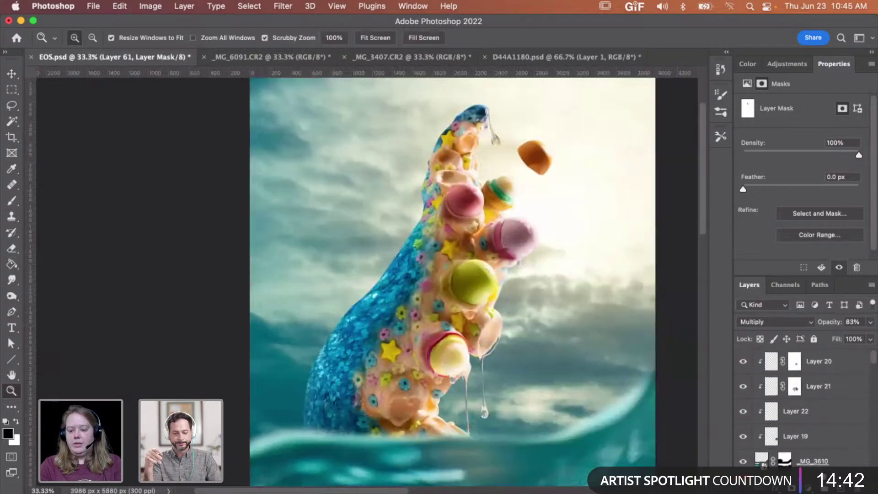
left_click(810, 461)
scroll(615, 374, "down", 5)
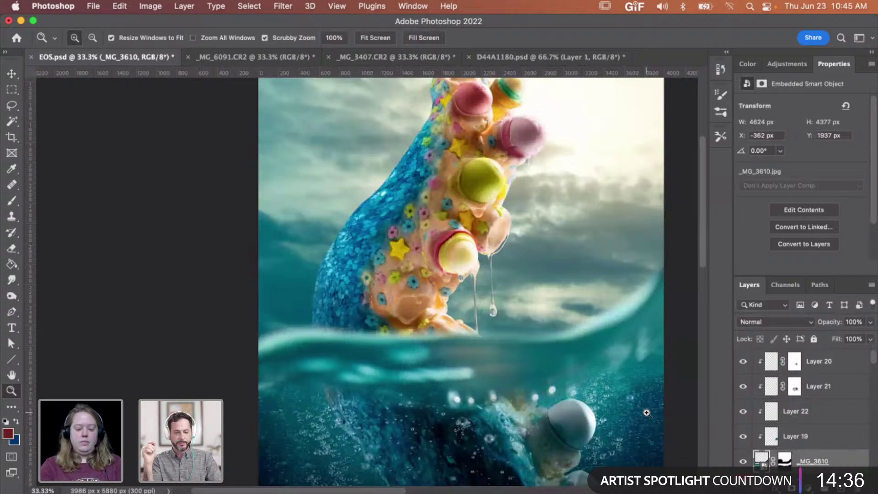
Step: Toggle the visibility of the _MG_3610 water layer repeatedly to compare the composite with and without it, leaving it shown
key("super+comma")
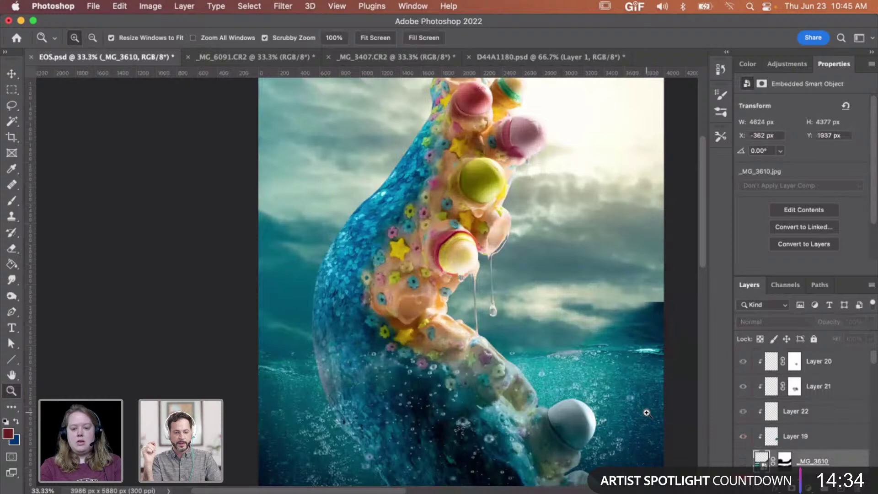
key("super+comma")
key("super+comma")
key("super+comma")
key("super+comma")
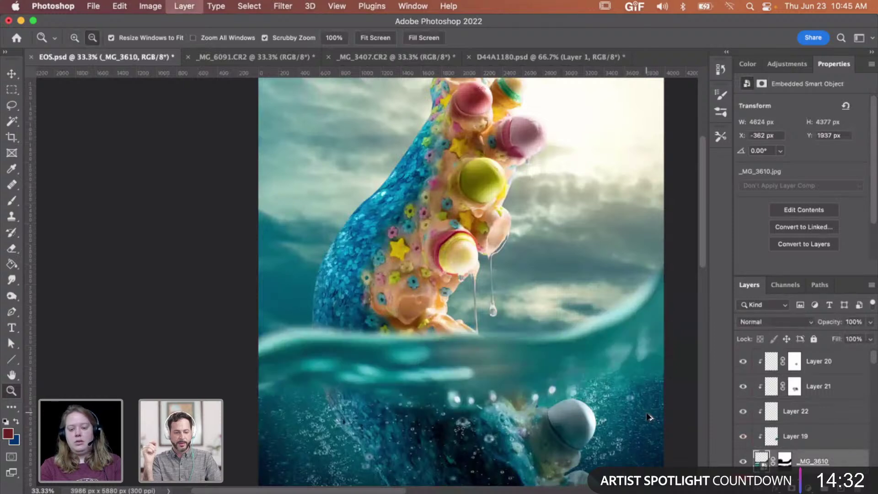
key("super+comma")
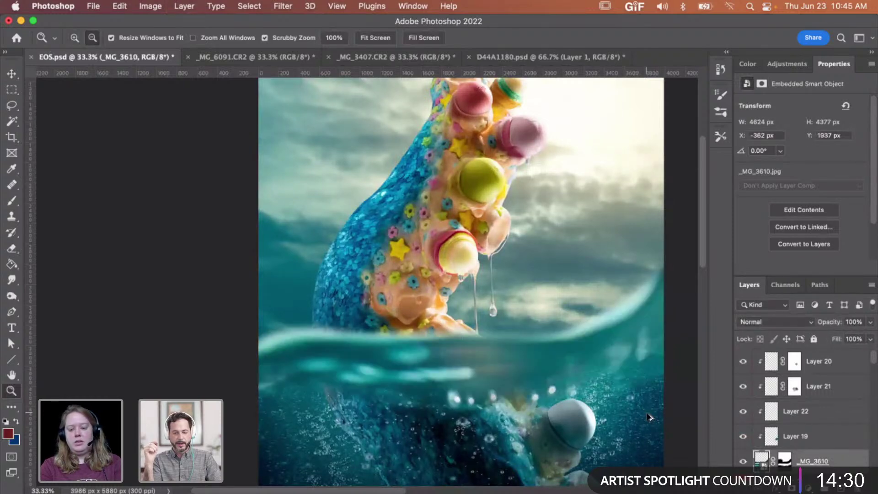
key("super+comma")
key("super+comma")
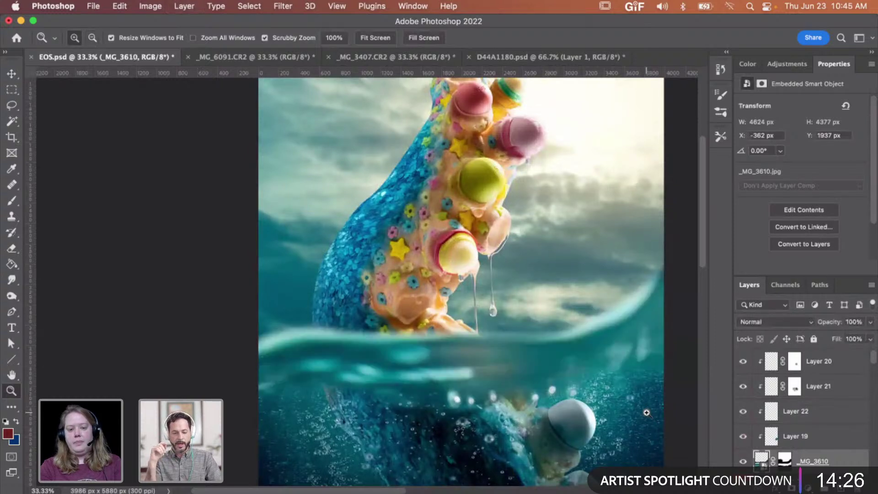
scroll(647, 413, "up", 3)
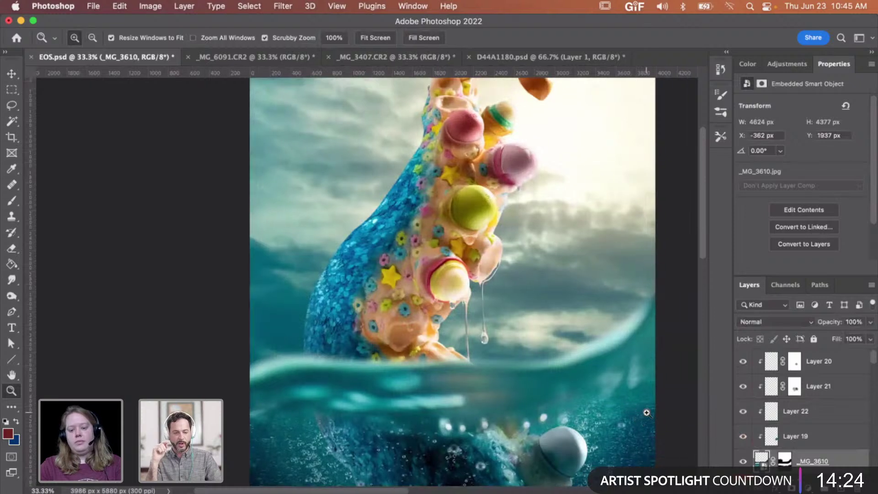
Step: Examine the tentacle, spheres and waterline of the EOS.psd composite up close and as a whole
scroll(634, 393, "up", 2)
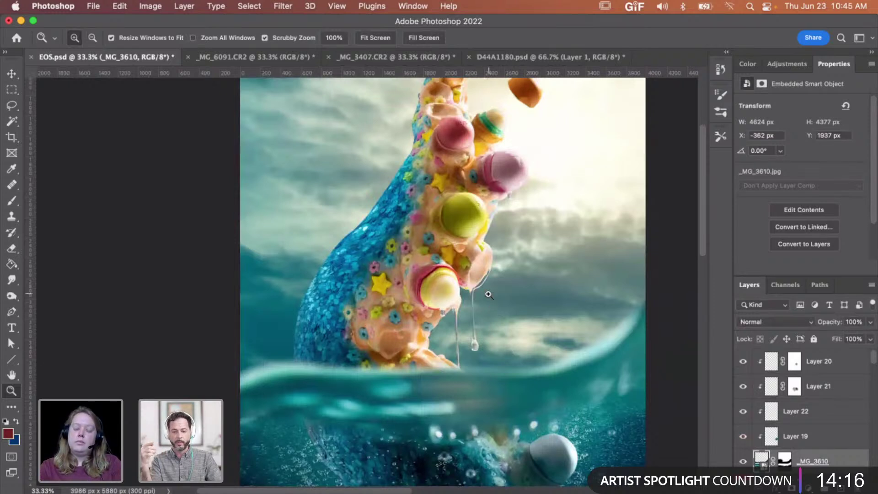
scroll(491, 286, "up", 2)
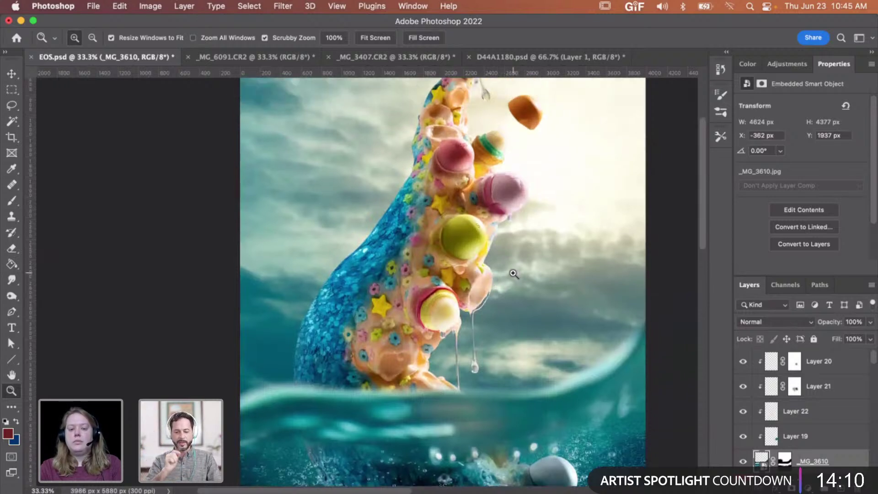
scroll(513, 273, "up", 1)
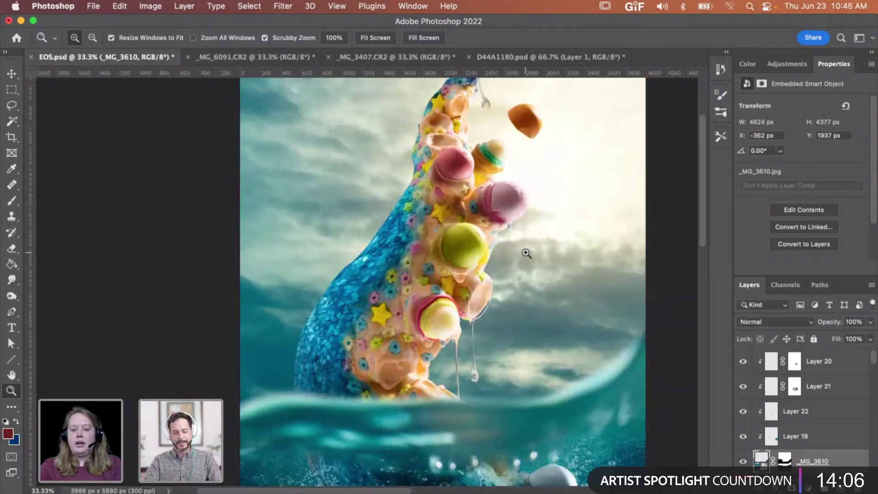
scroll(526, 253, "up", 3)
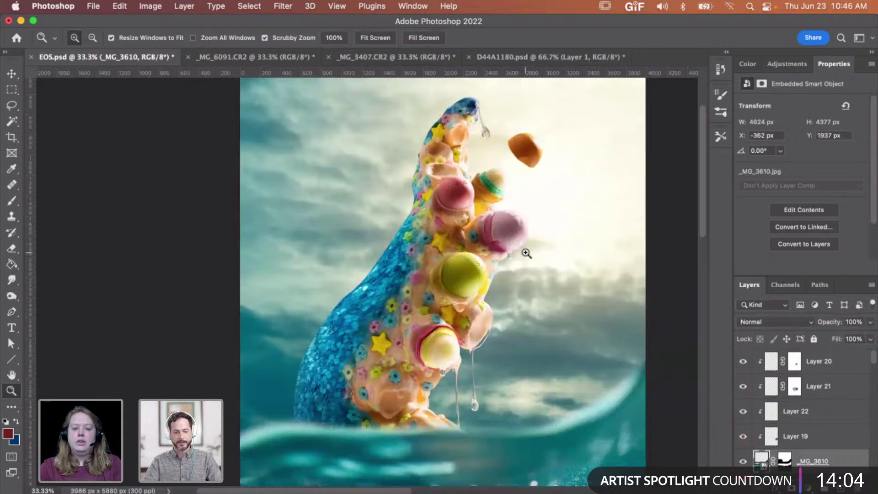
left_click(523, 224)
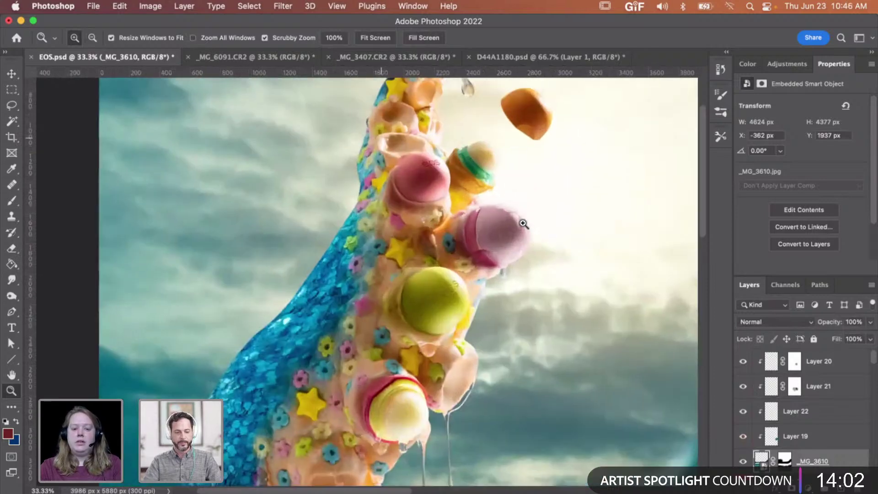
left_click(523, 224)
scroll(523, 224, "right", 2)
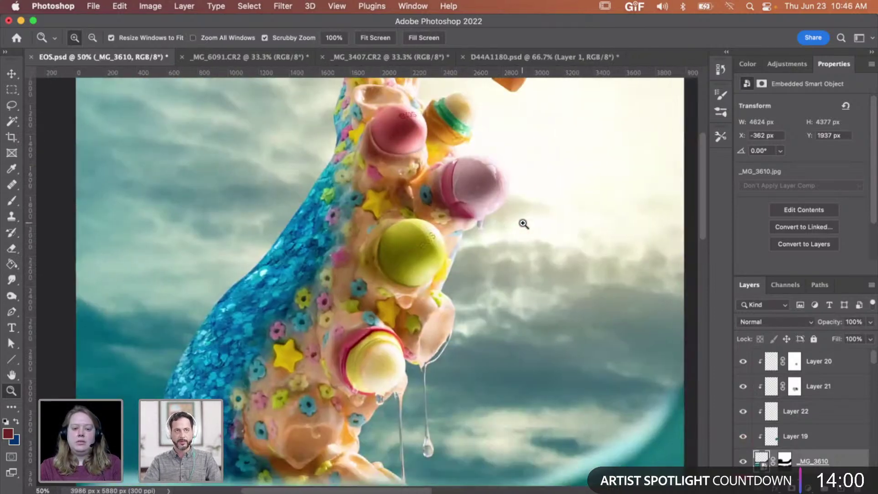
scroll(473, 306, "down", 1)
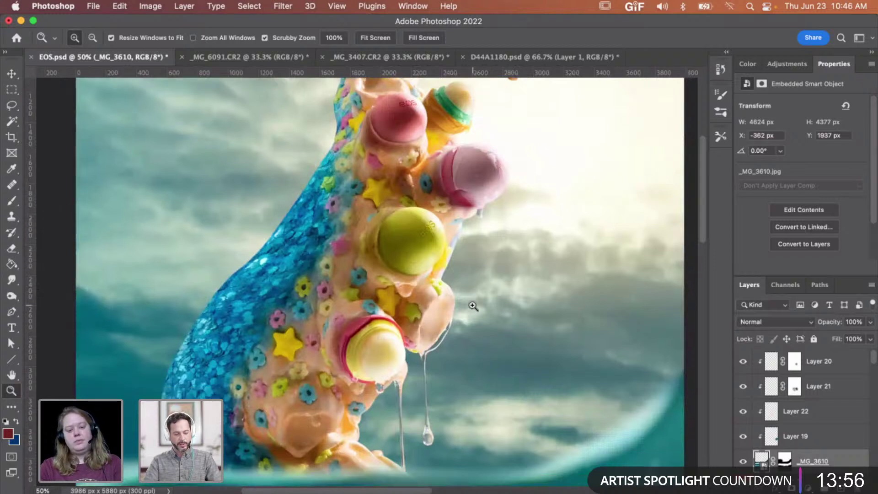
scroll(473, 306, "left", 1)
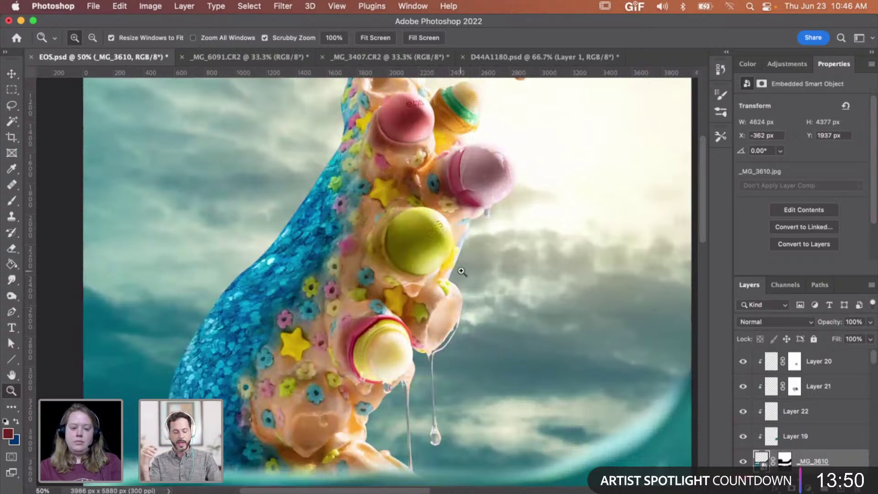
key("super+0")
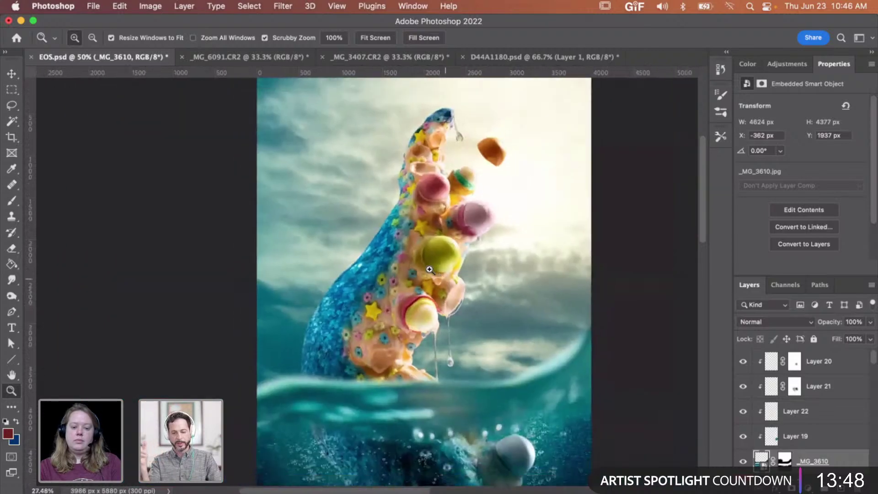
left_click_drag(429, 269, 429, 270)
scroll(457, 278, "down", 3)
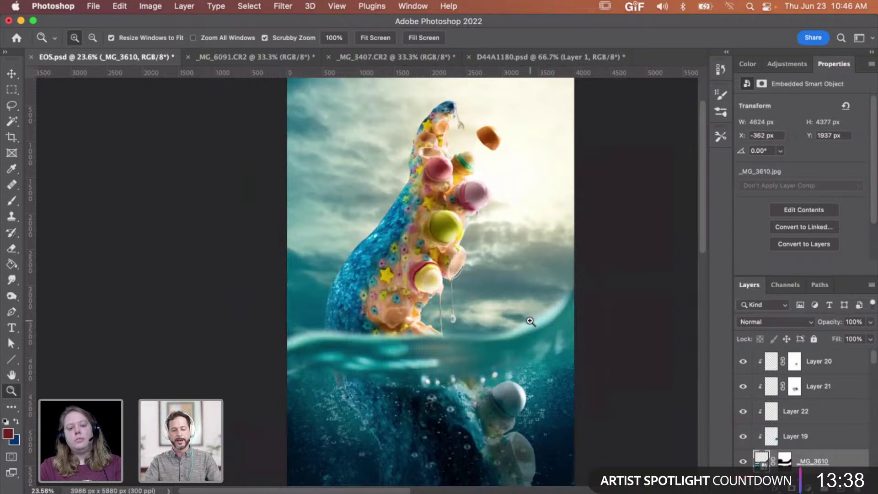
left_click_drag(476, 252, 504, 246)
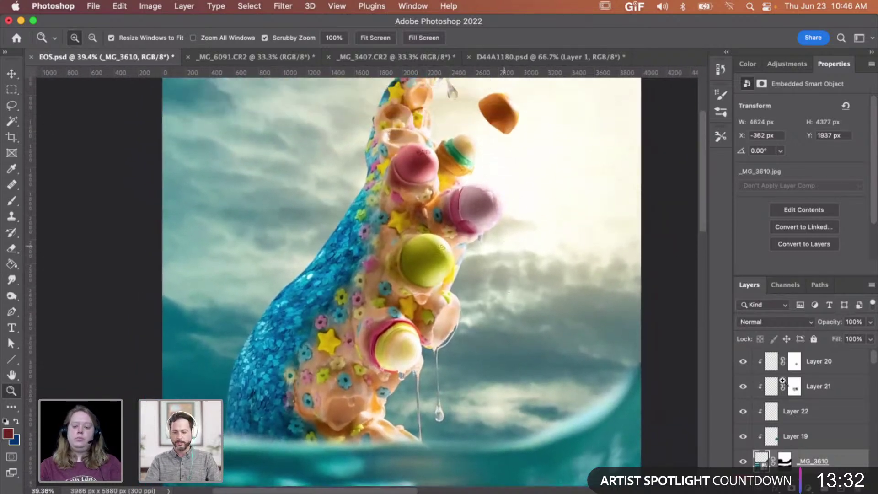
Step: Collapse Group 2 below the _MG_3610 layer
scroll(819, 427, "down", 3)
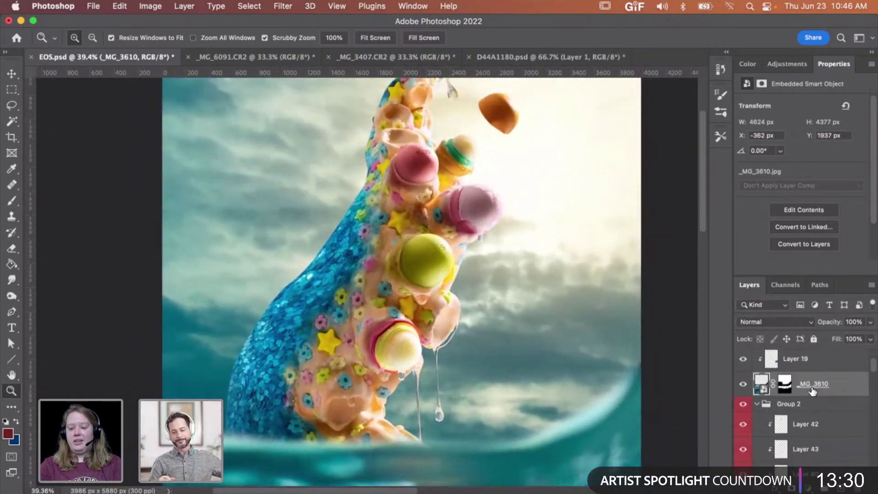
left_click(757, 405)
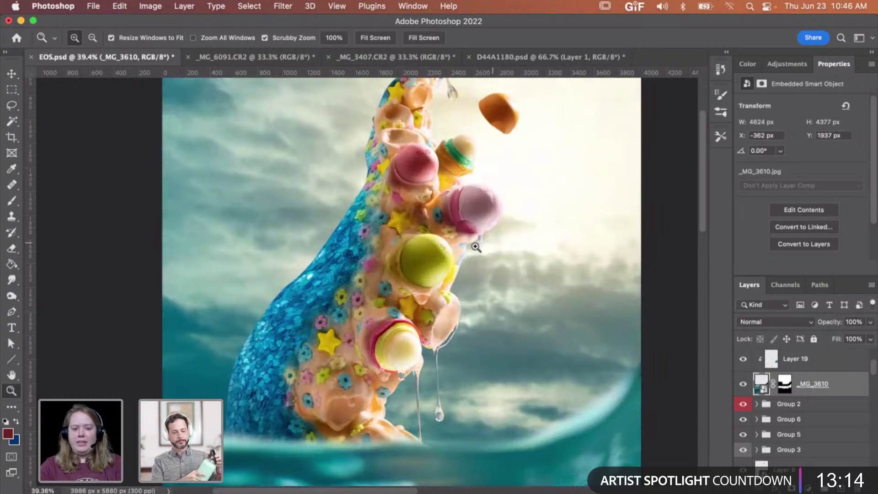
scroll(445, 283, "left", 1)
left_click_drag(445, 283, 409, 280)
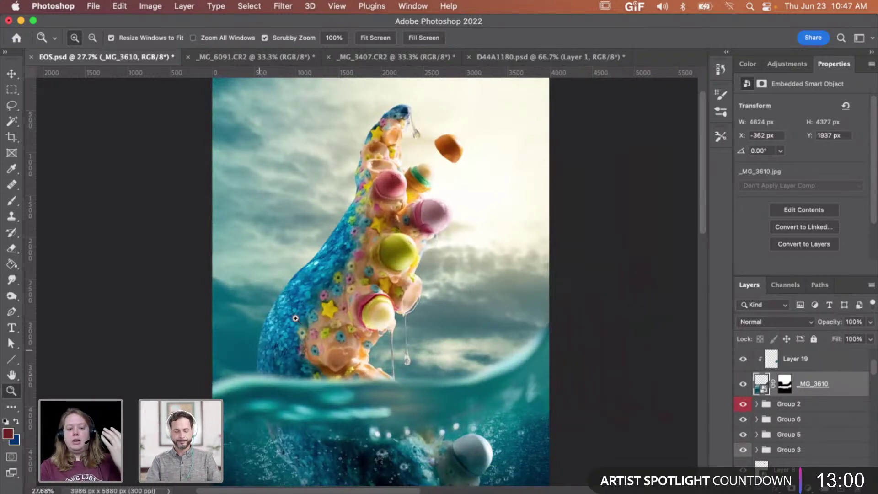
scroll(362, 343, "down", 2)
scroll(362, 343, "left", 2)
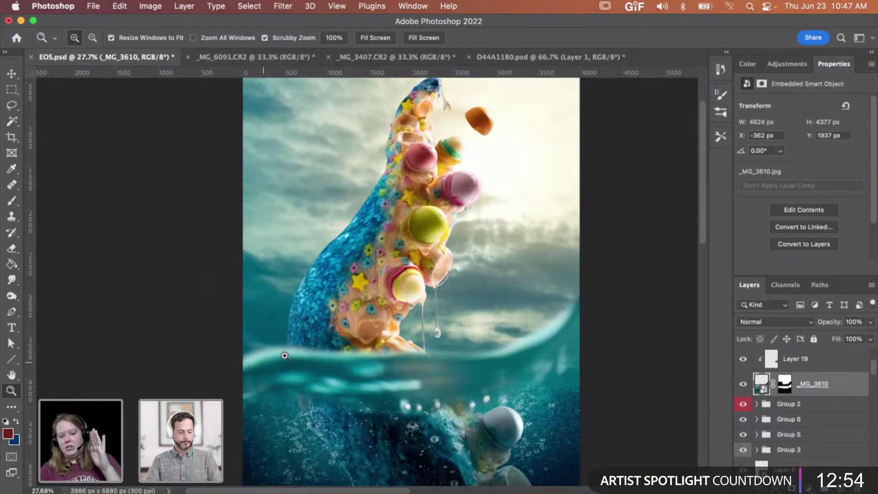
Step: Collapse the Tentacle and ocean group and select Layer 2 directly above it
scroll(805, 409, "up", 3)
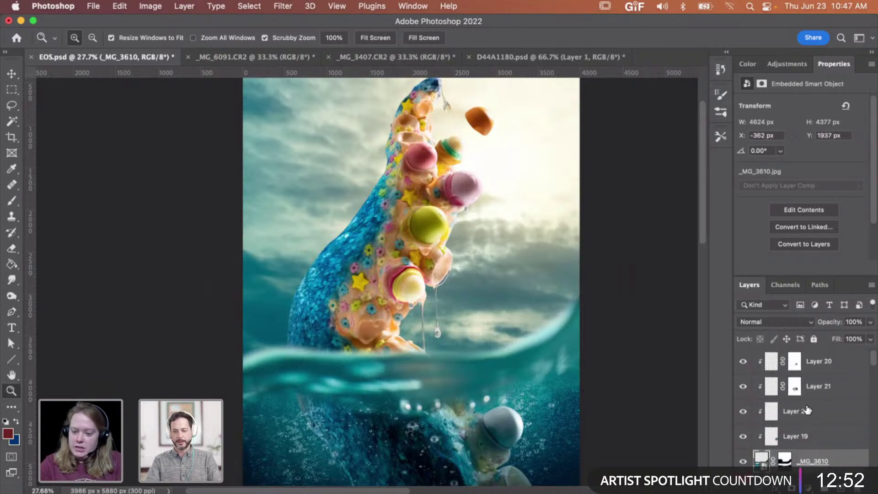
scroll(805, 409, "down", 10)
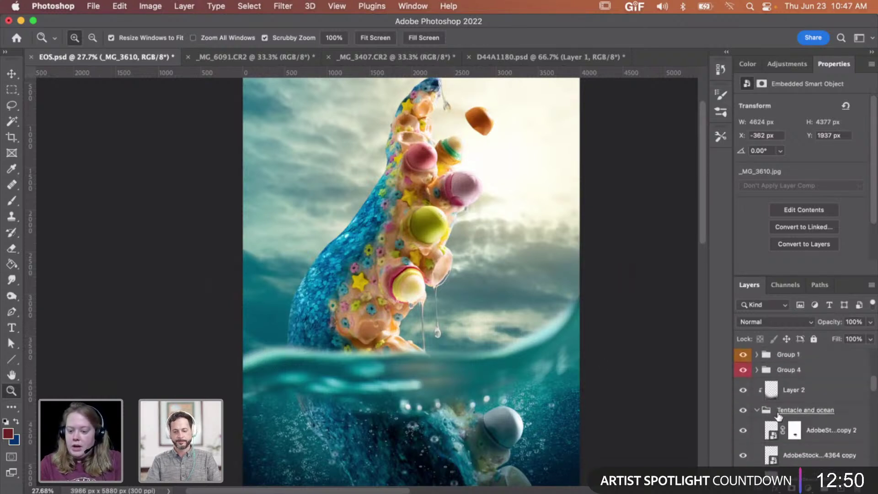
left_click(757, 410)
left_click(802, 399)
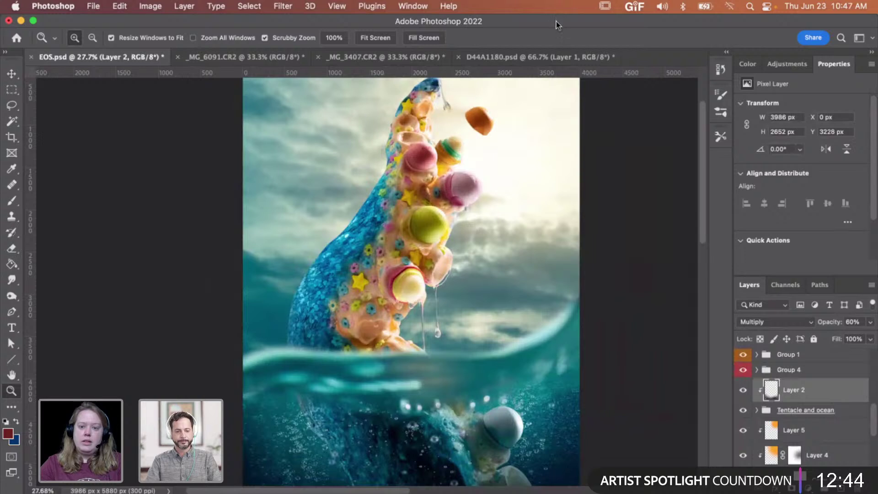
Step: Draw a loose Lasso selection around the full-width breaking wave in _MG_6091.CR2
left_click(282, 52)
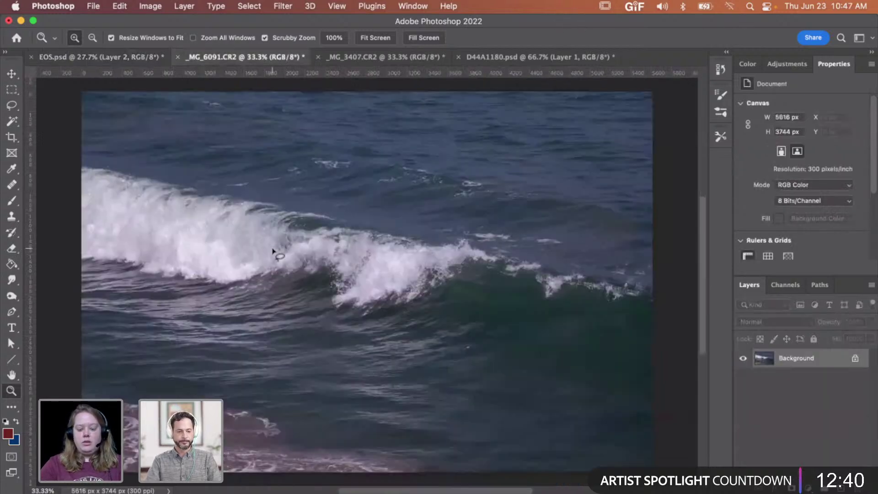
key("l")
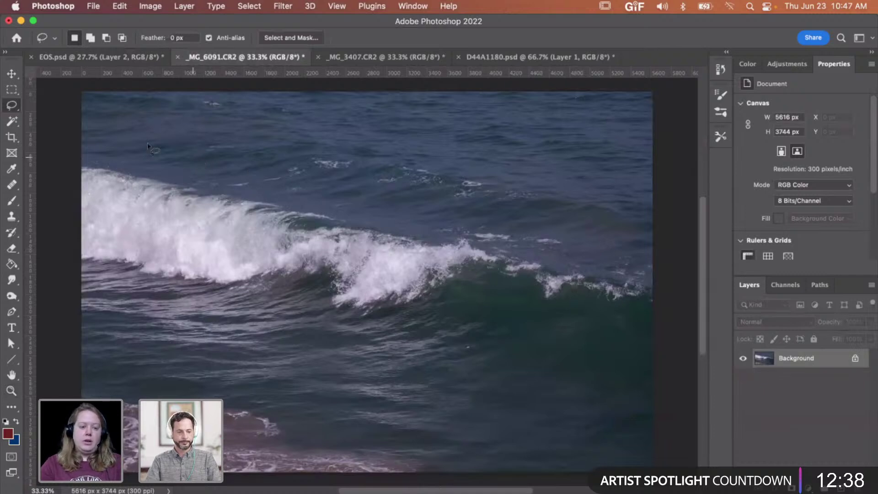
mouse_move(193, 158)
left_mouse_down()
mouse_move(80, 139)
mouse_move(81, 275)
mouse_move(234, 338)
mouse_move(625, 369)
mouse_move(658, 286)
mouse_move(542, 223)
left_mouse_up()
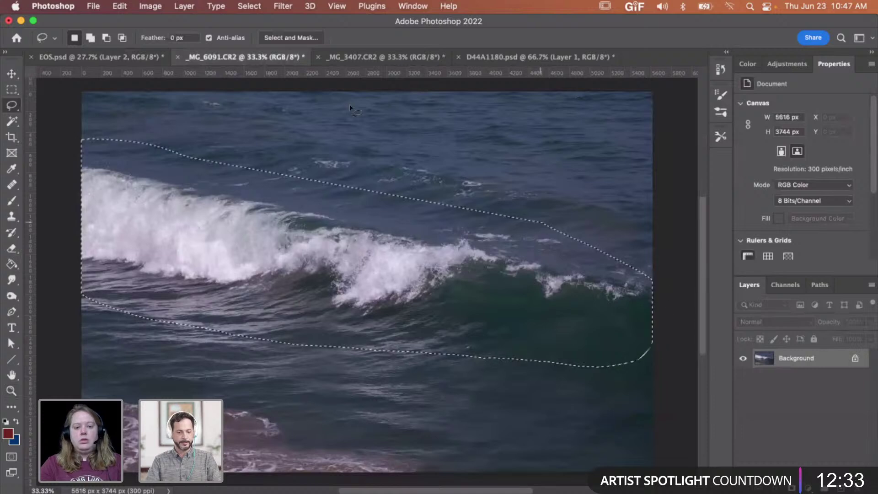
Step: Compare the waves in _MG_6091.CR2 and _MG_3407.CR2, then lasso the rear wave in _MG_3407.CR2 and copy it to a new layer
left_click(369, 57)
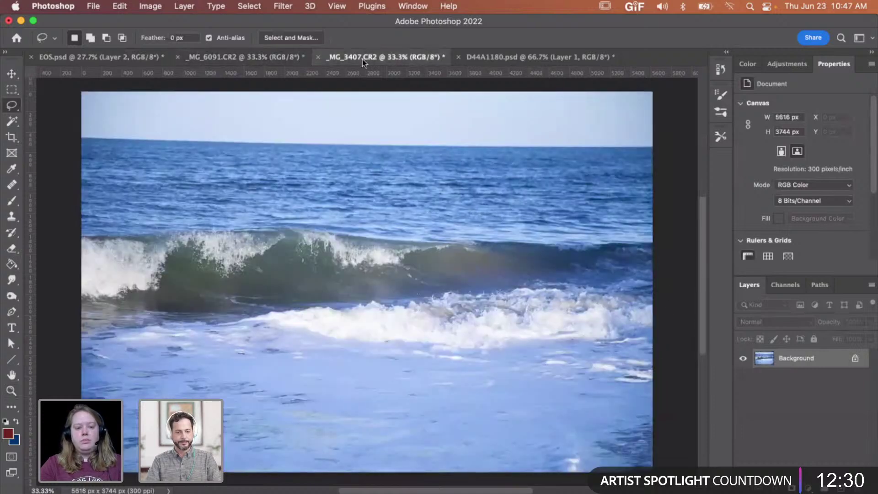
left_click(231, 58)
left_click(390, 56)
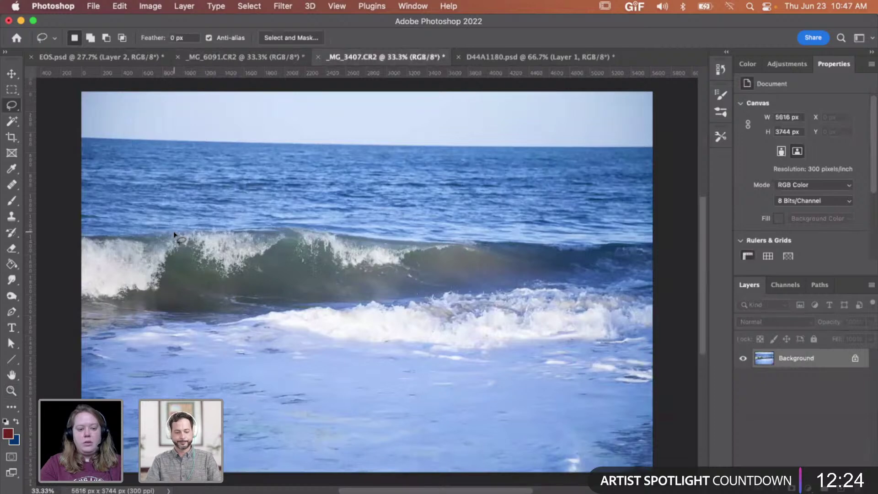
left_click(268, 53)
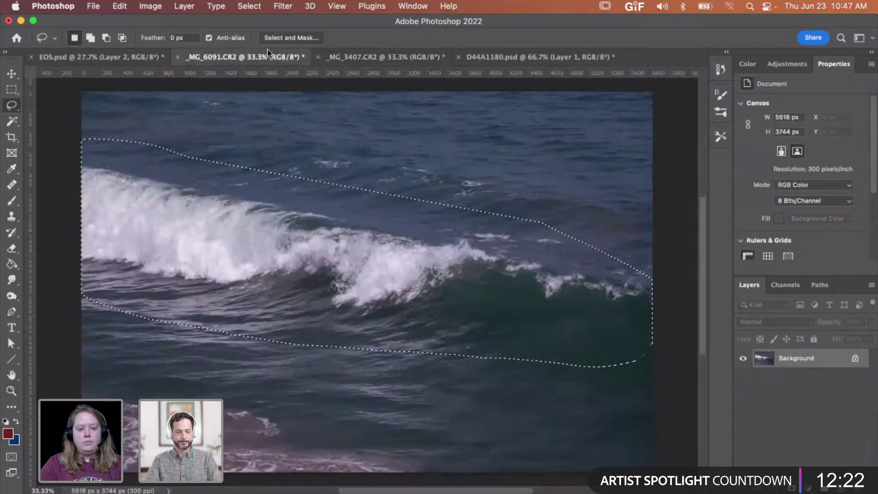
left_click(421, 57)
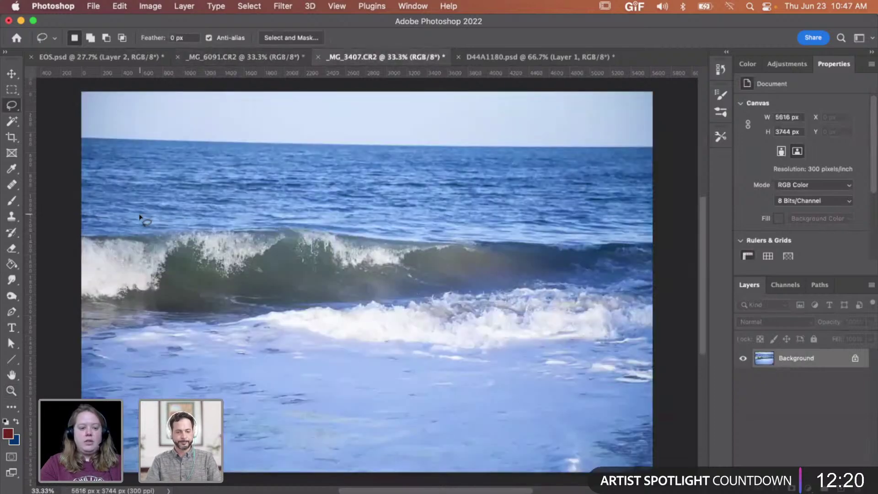
mouse_move(139, 217)
left_mouse_down()
mouse_move(70, 234)
mouse_move(48, 267)
mouse_move(113, 325)
mouse_move(169, 333)
mouse_move(349, 299)
mouse_move(587, 280)
mouse_move(592, 252)
mouse_move(565, 234)
mouse_move(508, 230)
left_mouse_up()
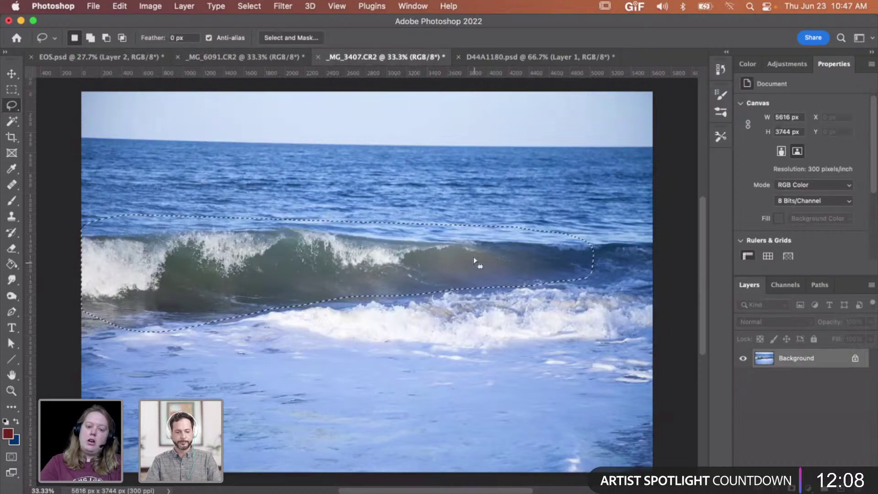
key("super+j")
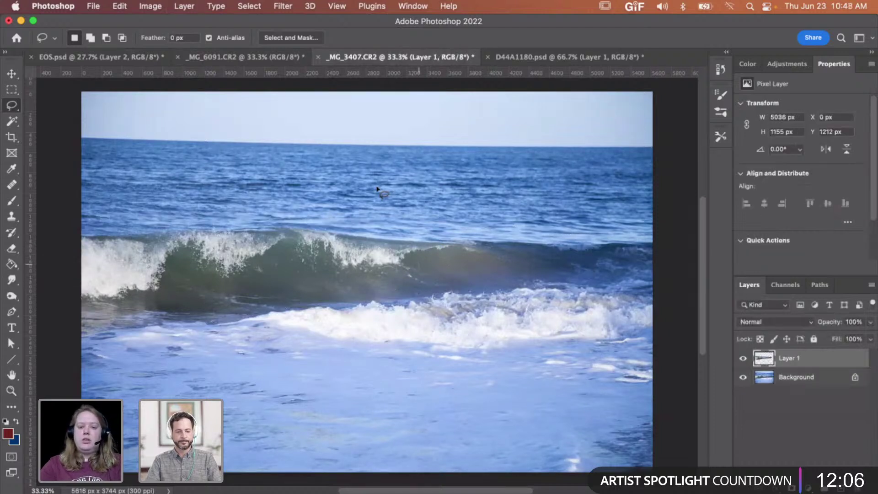
Step: Paste the copied wave into EOS.psd as a new layer directly above Layer 2
left_click(106, 57)
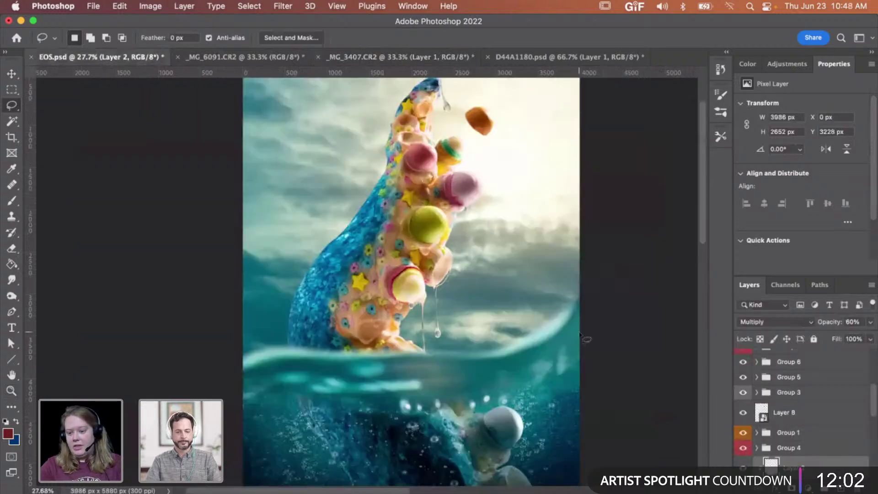
scroll(806, 446, "down", 2)
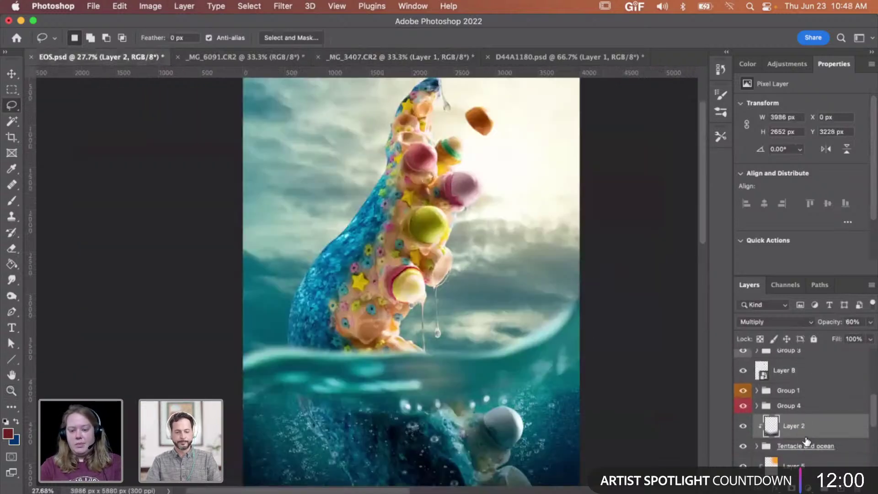
scroll(807, 441, "down", 1)
key("super+v")
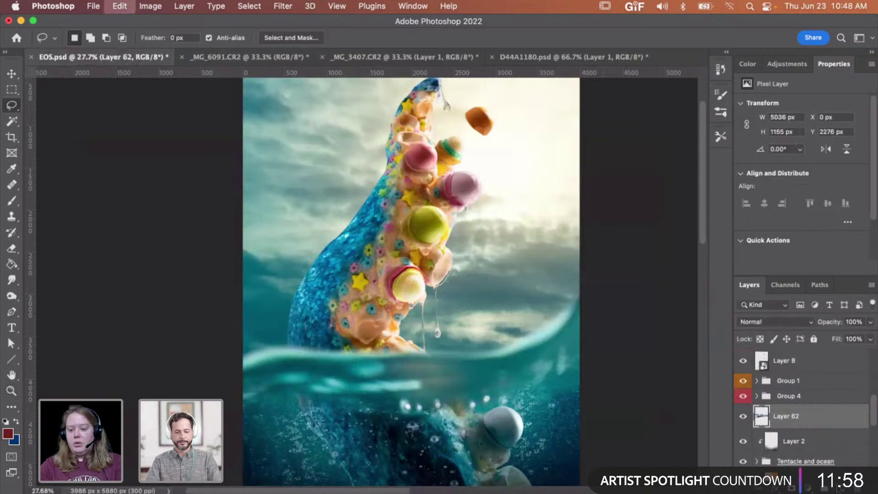
Step: Move the pasted wave across the lower part of the tentacle, to about X -407 px, Y 2582 px
key("v")
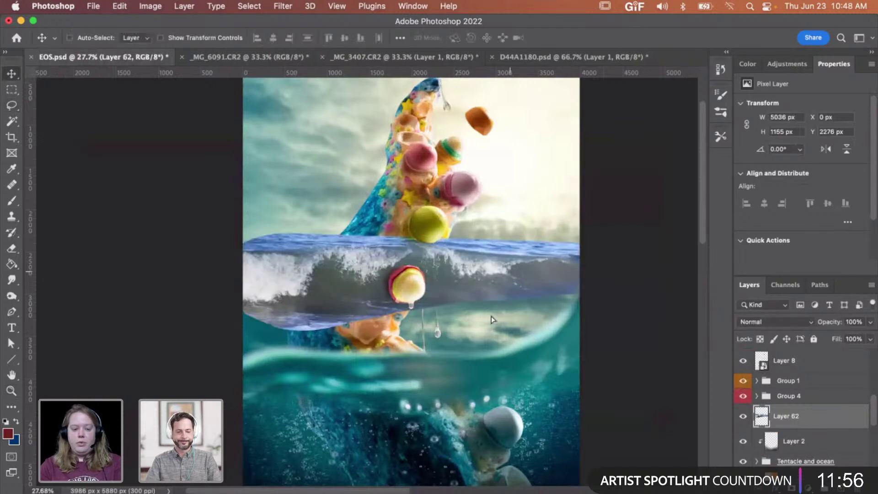
left_click_drag(491, 317, 472, 324)
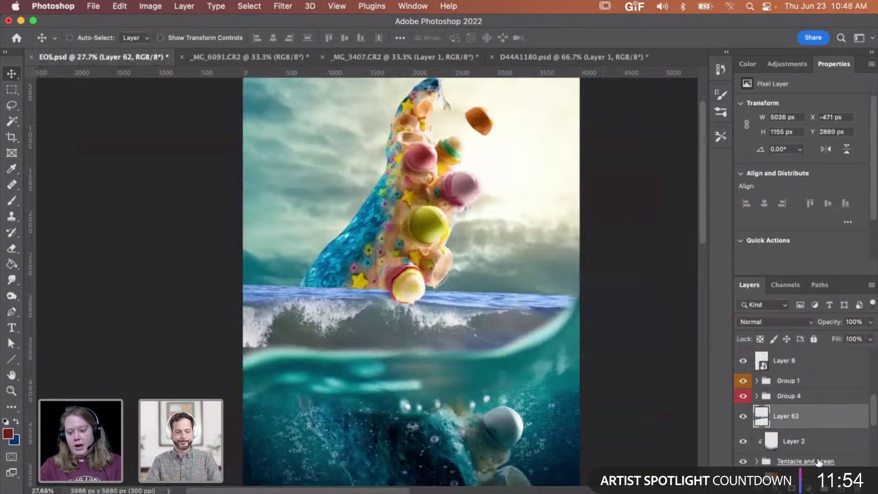
left_click_drag(408, 317, 461, 260)
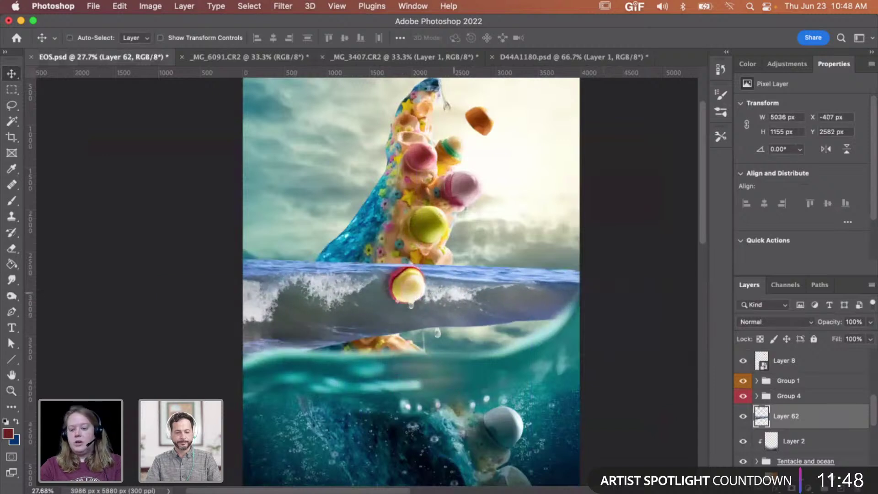
Step: Convert the pasted wave layer to a smart object
right_click(832, 415)
scroll(768, 454, "down", 10)
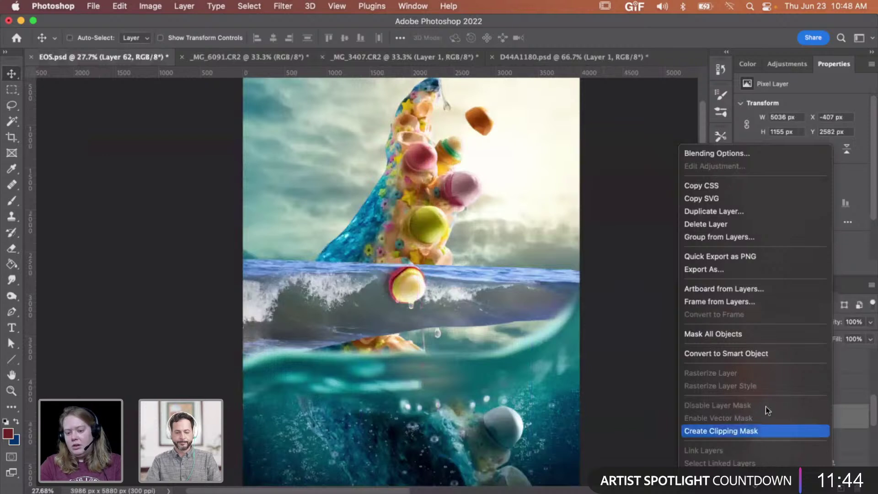
left_click(769, 354)
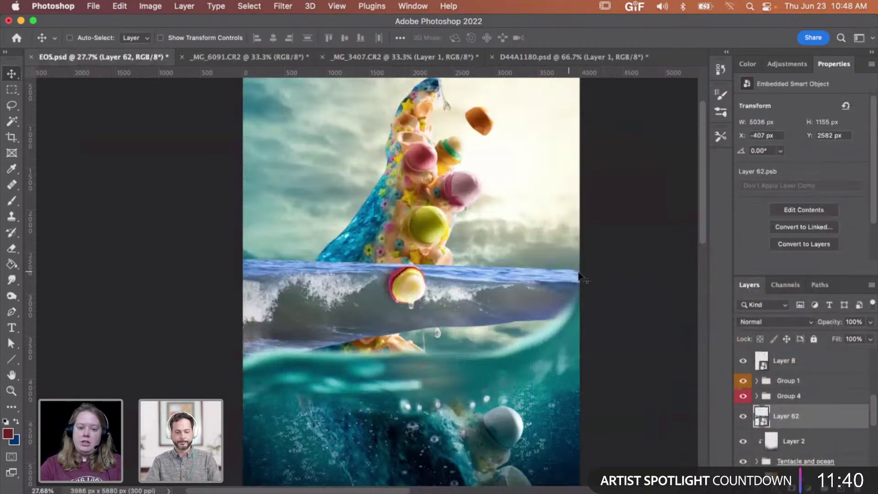
Step: Scale the wave on Layer 62 to about 56%, tilt it about 2.65° and place it across the tentacle's base at the waterline
key("super")
key("super+t")
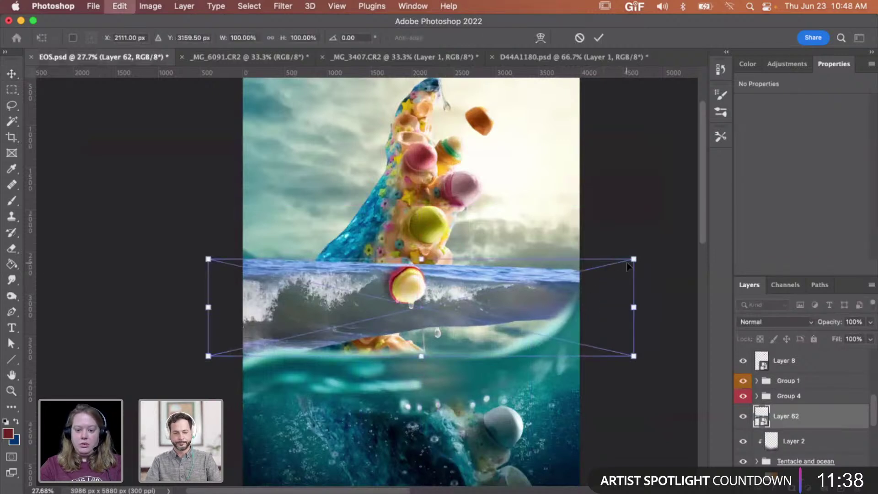
left_click_drag(633, 257, 412, 344)
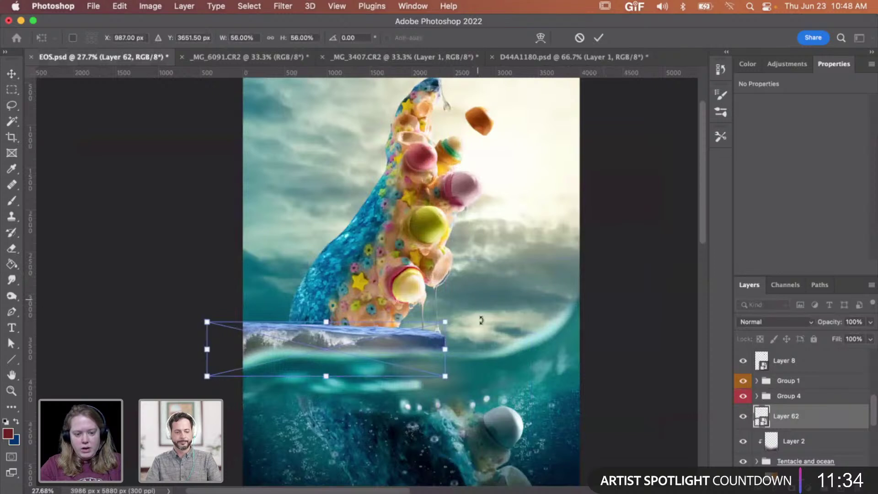
left_click_drag(480, 320, 479, 319)
left_click_drag(363, 337, 341, 335)
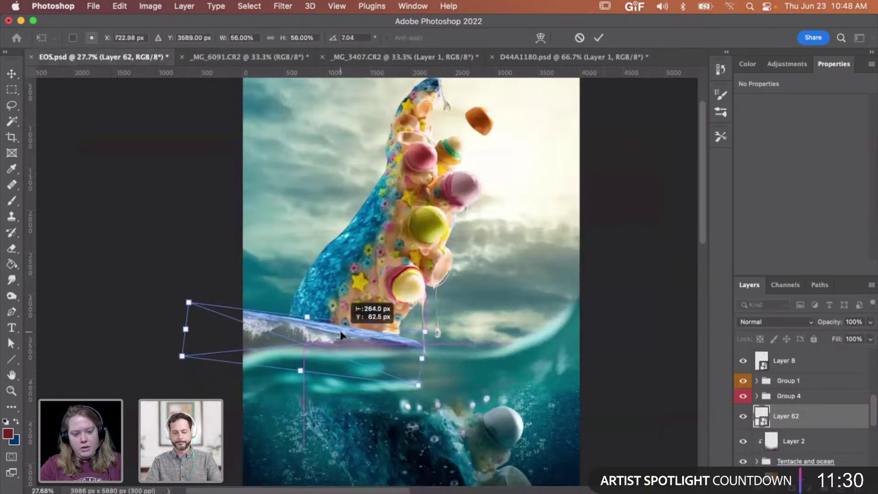
left_click_drag(435, 326, 432, 313)
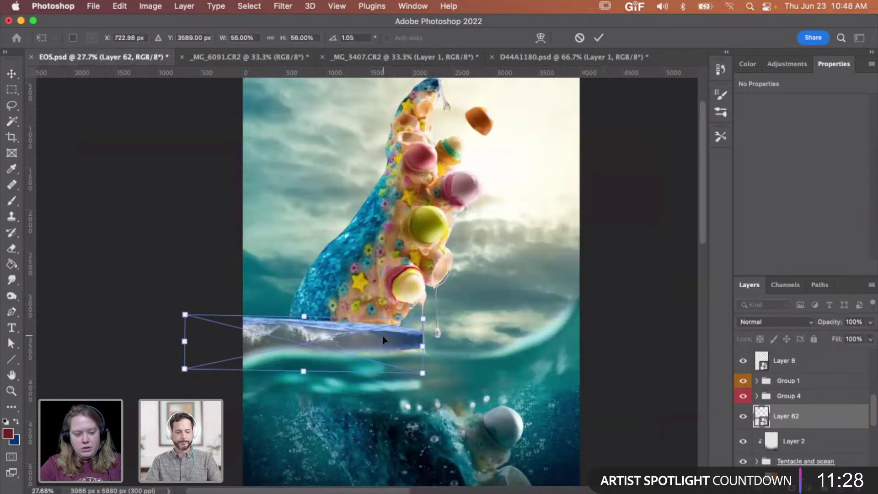
left_click_drag(383, 340, 412, 344)
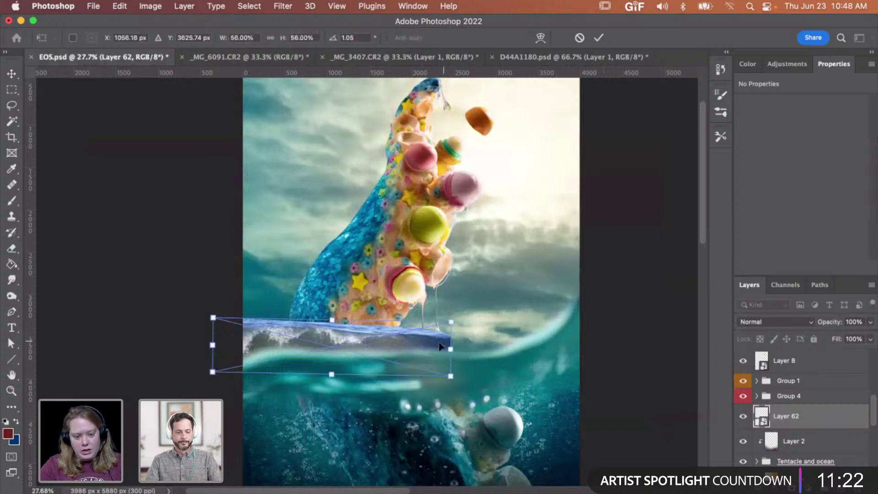
left_click_drag(439, 346, 448, 359)
left_click_drag(357, 344, 379, 344)
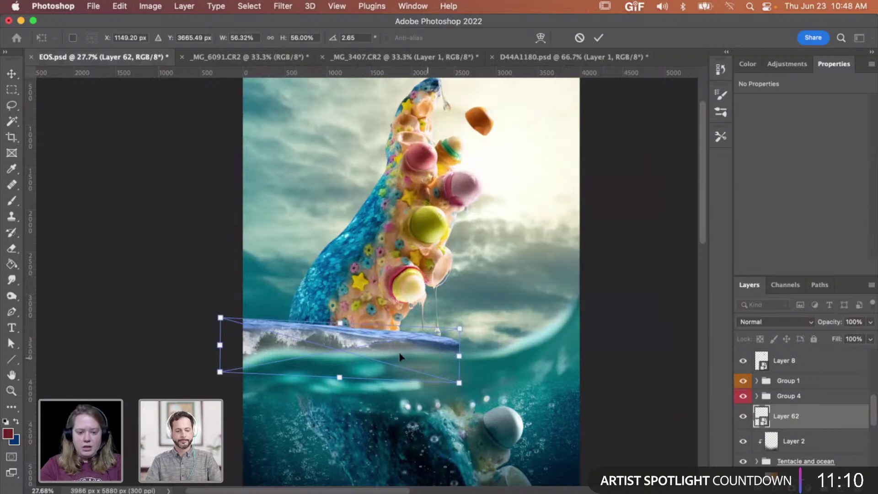
Step: Raise the wave slightly, skew its right end down to an angle of about 6.13° along the waterline, and apply the transform
scroll(401, 343, "up", 1)
scroll(401, 344, "up", 7)
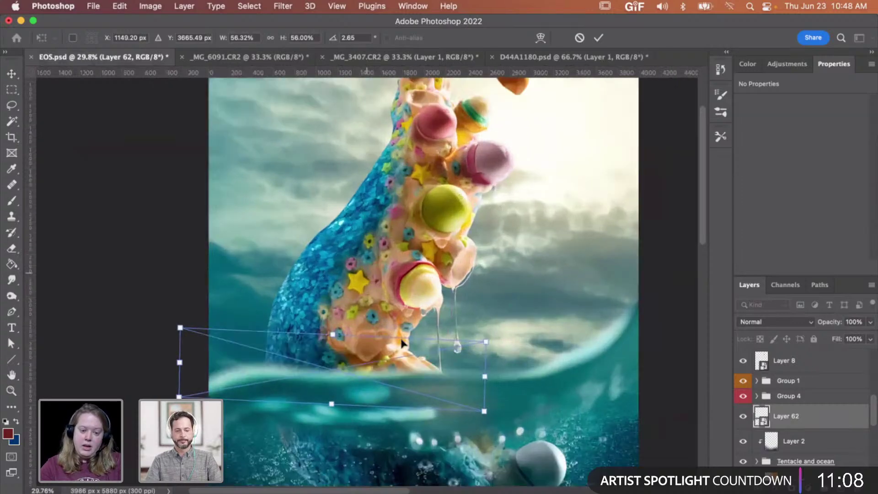
scroll(402, 339, "down", 2)
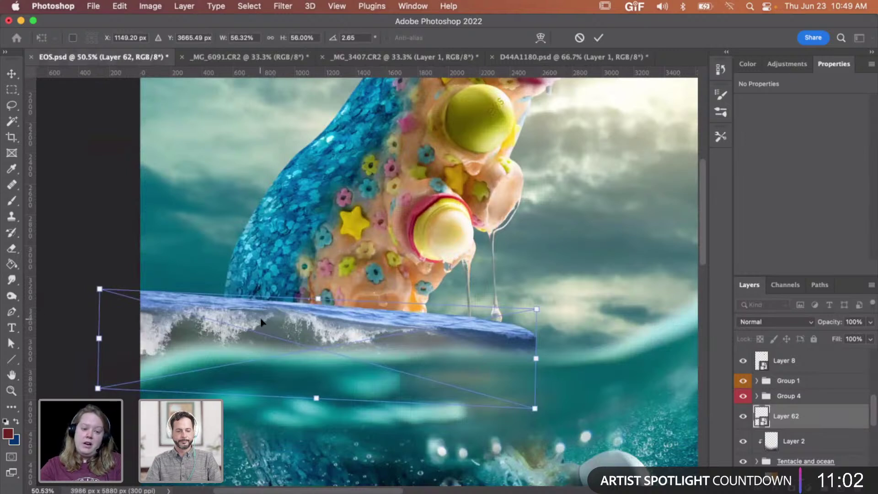
left_click_drag(225, 316, 225, 310)
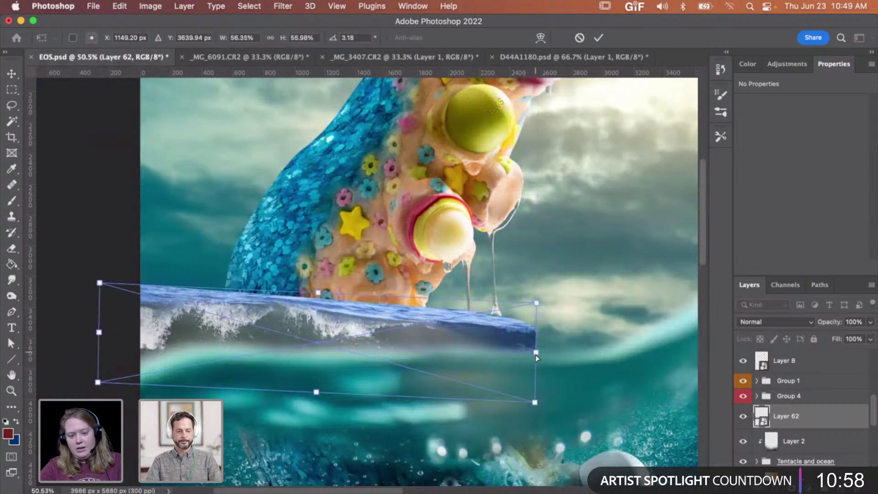
left_click_drag(537, 354, 535, 379)
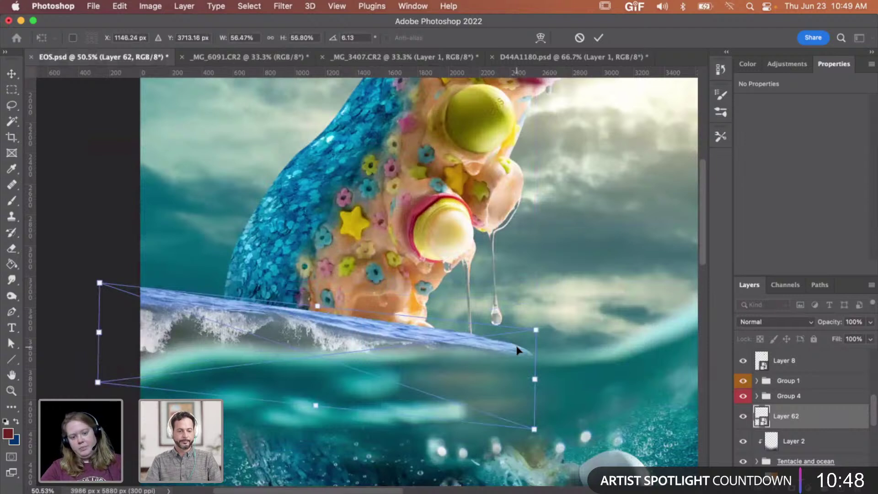
key("Return")
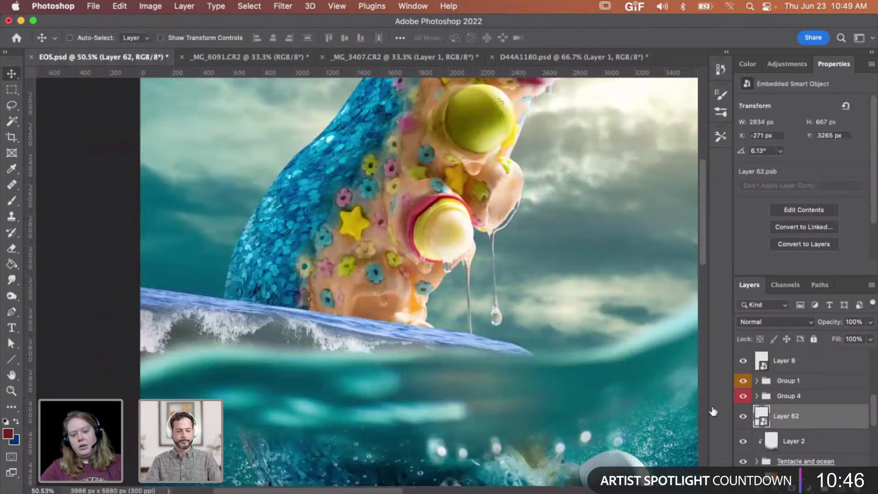
Step: Add a layer mask to Layer 62 and set up a black brush of about 80 px with 57% hardness
left_click(791, 489)
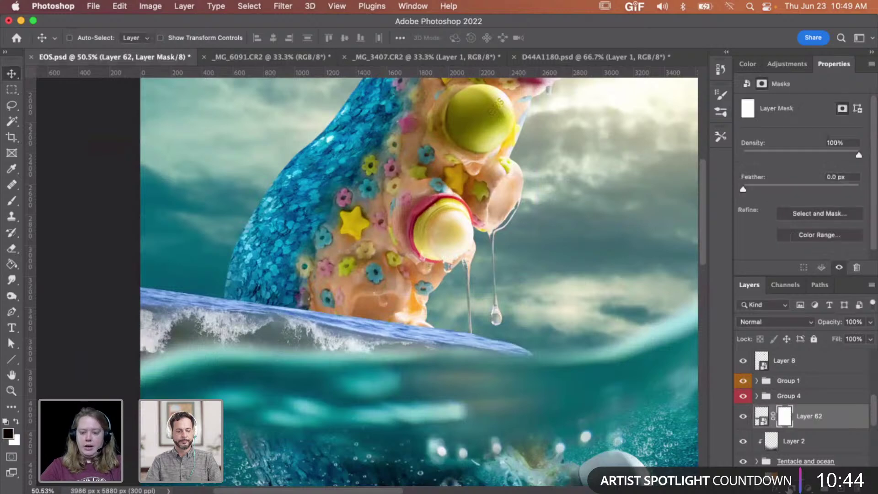
key("b")
scroll(210, 315, "up", 5)
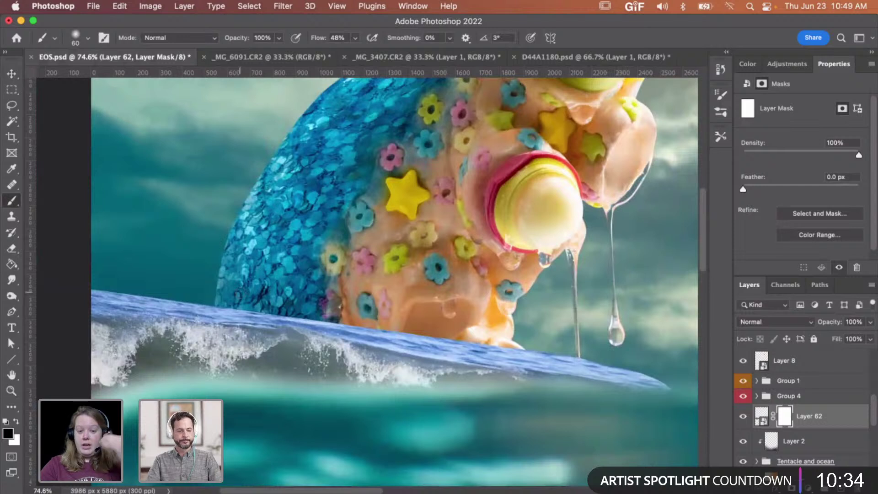
right_click(280, 276)
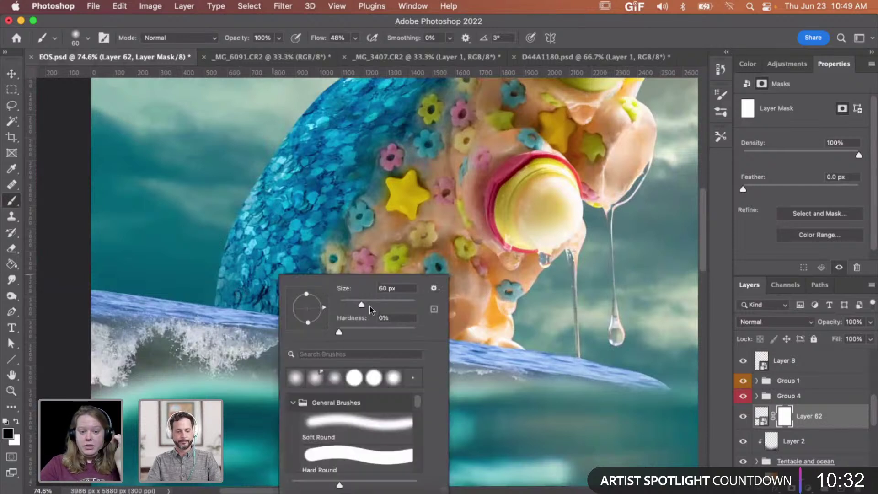
mouse_move(370, 306)
left_mouse_down()
mouse_move(383, 304)
mouse_move(375, 329)
mouse_move(383, 330)
left_mouse_up()
Step: Mask out the blue water above the foam in an uneven crest line, using a larger brush to hide the wave's right end
mouse_move(179, 293)
left_mouse_down()
mouse_move(152, 289)
mouse_move(147, 301)
mouse_move(107, 317)
mouse_move(97, 310)
mouse_move(101, 297)
mouse_move(118, 294)
mouse_move(117, 322)
mouse_move(97, 312)
mouse_move(100, 320)
mouse_move(119, 326)
mouse_move(127, 312)
mouse_move(176, 306)
mouse_move(233, 323)
mouse_move(334, 323)
mouse_move(437, 348)
mouse_move(370, 341)
mouse_move(348, 322)
mouse_move(387, 347)
mouse_move(379, 349)
mouse_move(516, 365)
mouse_move(578, 394)
left_mouse_up()
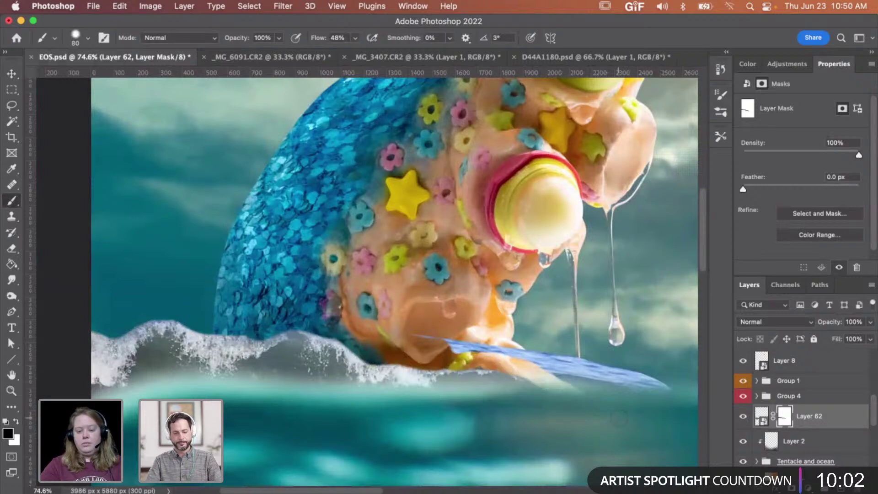
key("bracketright")
key("bracketright")
key("bracketright")
key("bracketright")
mouse_move(633, 387)
left_mouse_down()
mouse_move(649, 381)
mouse_move(520, 332)
mouse_move(497, 347)
mouse_move(430, 341)
left_mouse_up()
key("bracketleft")
key("bracketleft")
key("bracketleft")
key("bracketleft")
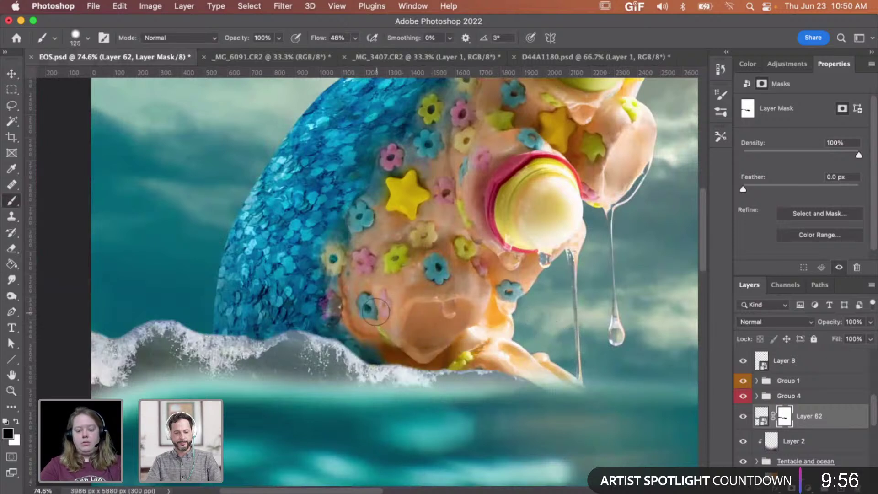
Step: Check Layer 62's mask with the red overlay and paint over the missed patches at the wave's right end, then hide the overlay
key("backslash")
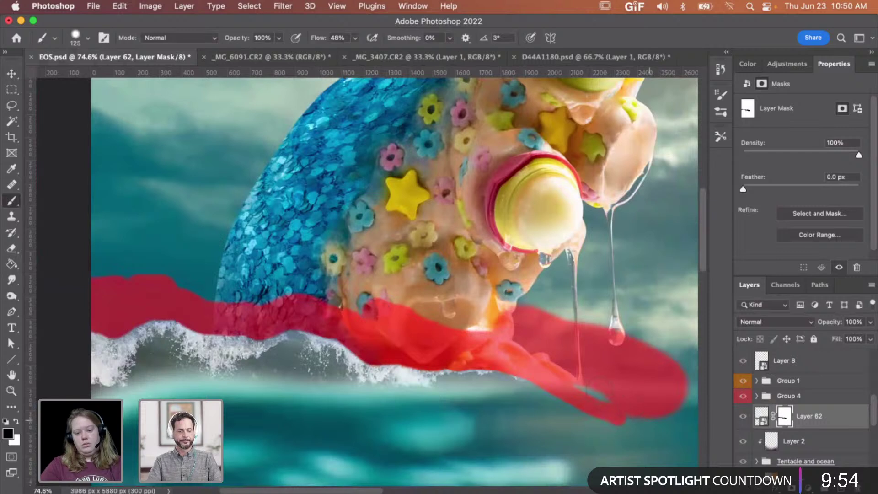
mouse_move(587, 384)
left_mouse_down()
mouse_move(632, 426)
mouse_move(564, 369)
mouse_move(672, 444)
mouse_move(675, 404)
mouse_move(687, 428)
mouse_move(682, 391)
mouse_move(658, 442)
left_mouse_up()
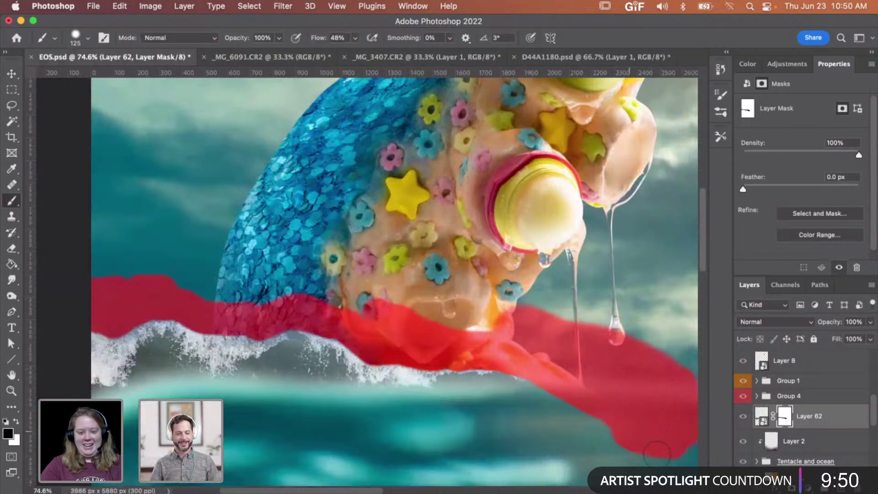
key("backslash")
Step: Examine the masked wave within the whole composition and its foam edge beside the tentacle up close at 200%
key("z")
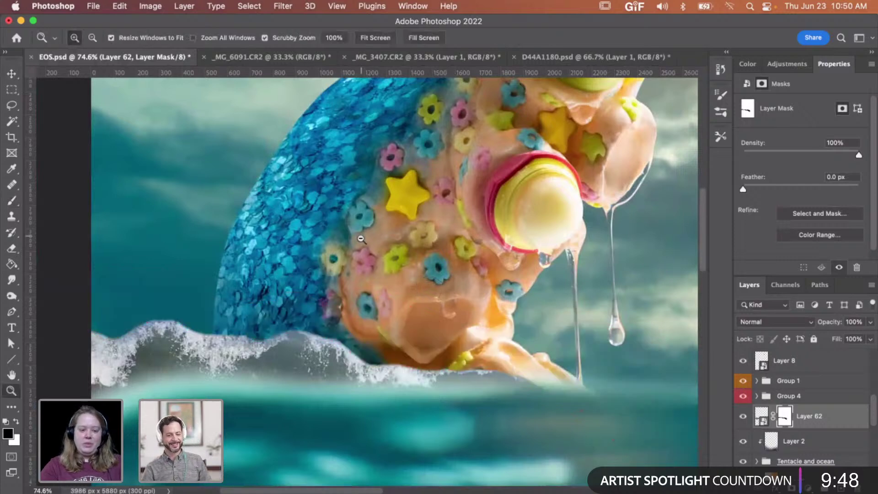
left_click_drag(426, 292, 347, 277)
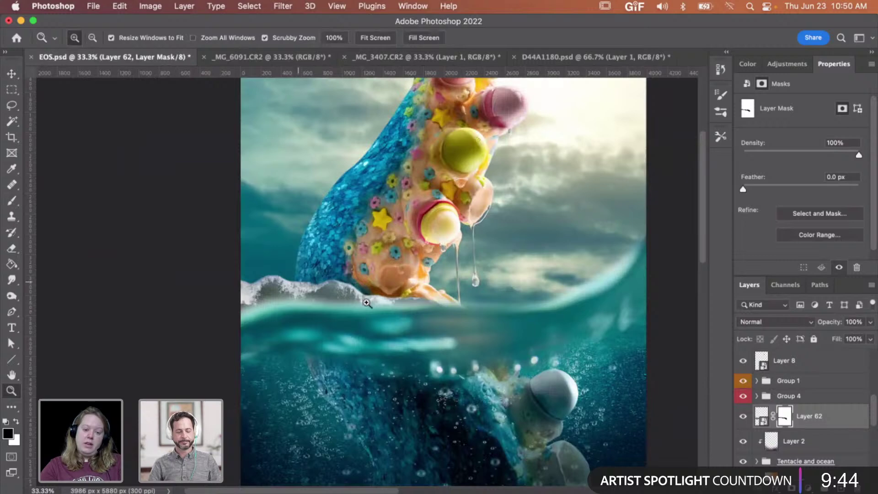
key("alt")
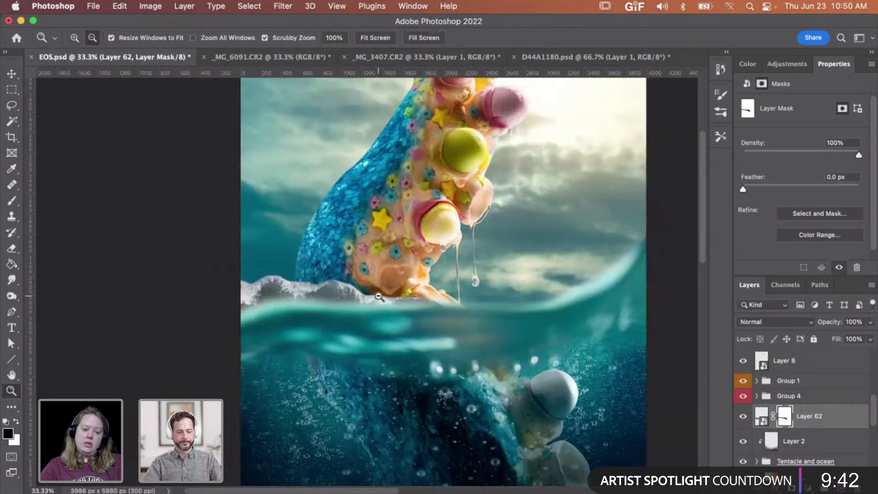
left_click(379, 297, "alt")
left_click(383, 300, "alt")
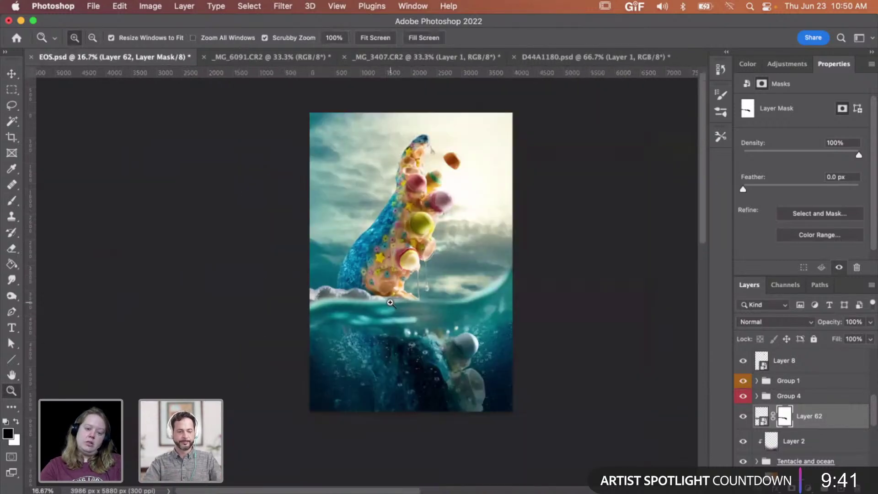
left_click(340, 287)
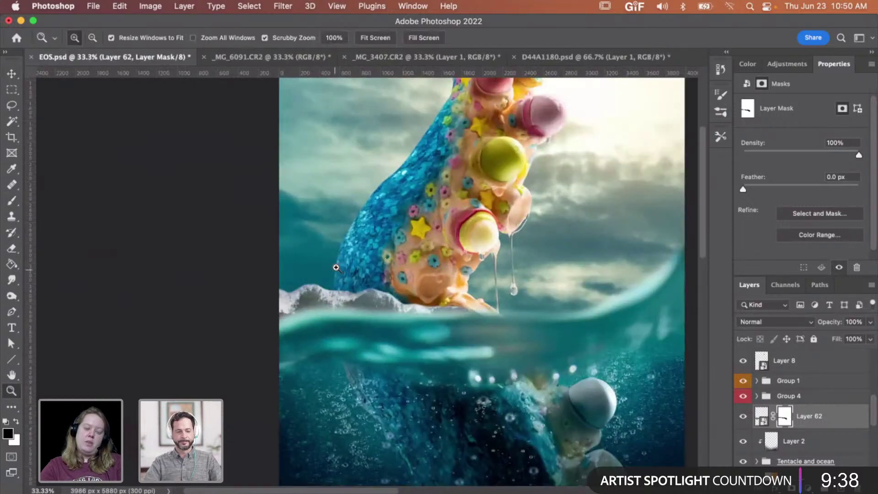
left_click(361, 327)
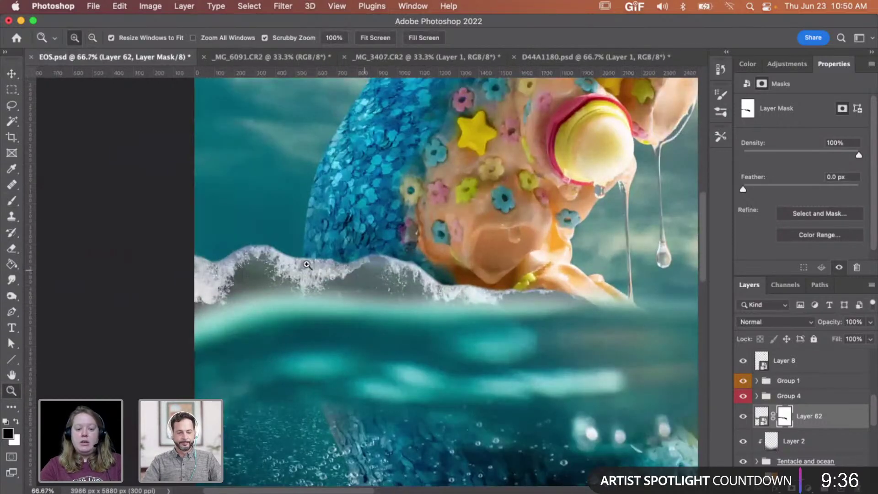
left_click(307, 264)
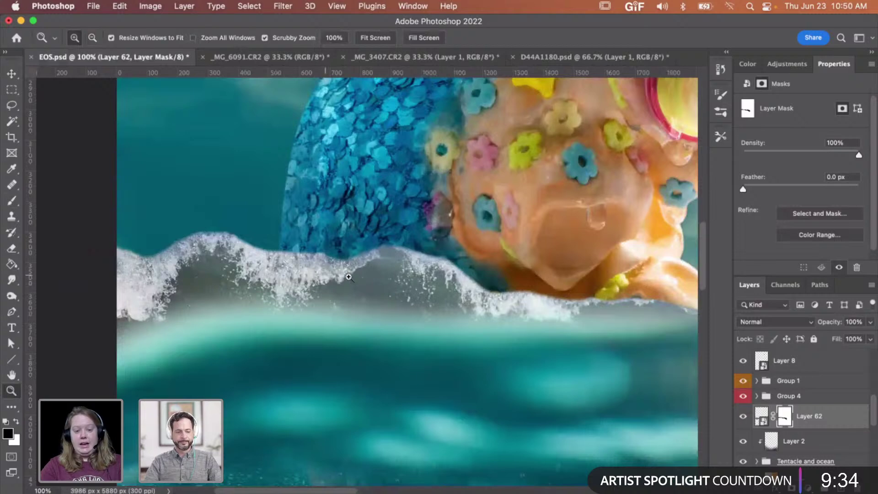
left_click(138, 279)
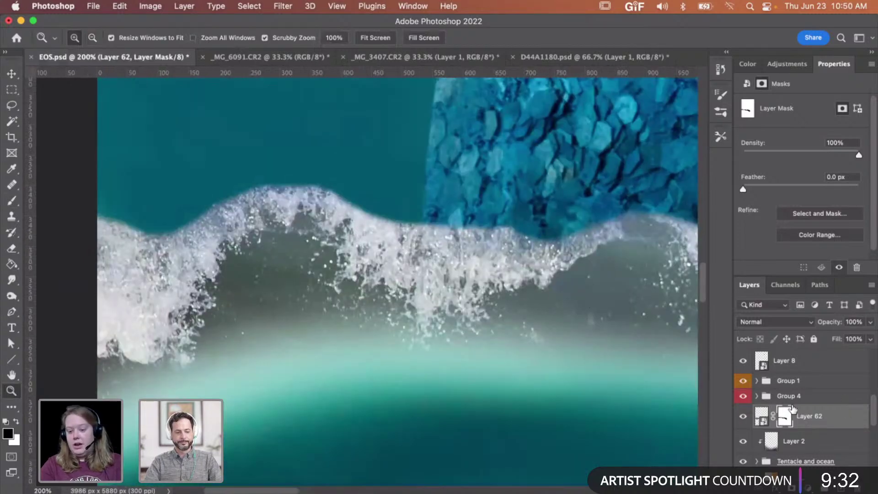
Step: Set the mask brush's tip to 4 px size, 83% hardness and 433% spacing
key("b")
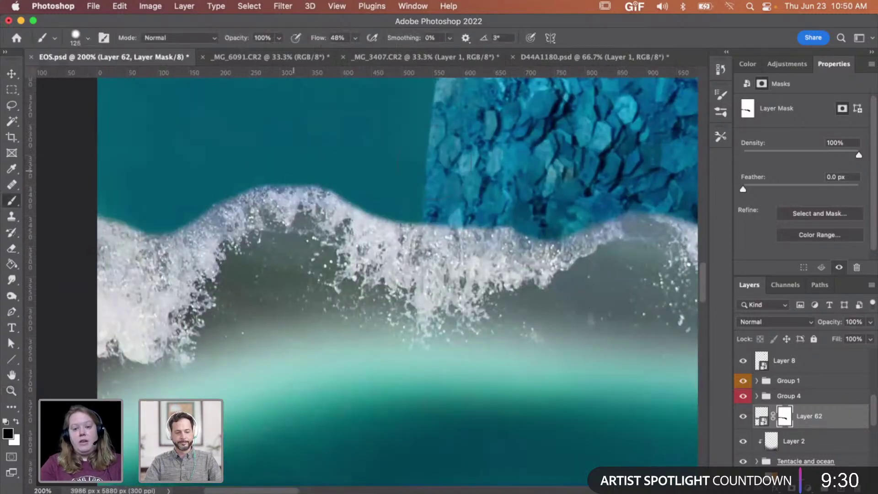
left_click(720, 95)
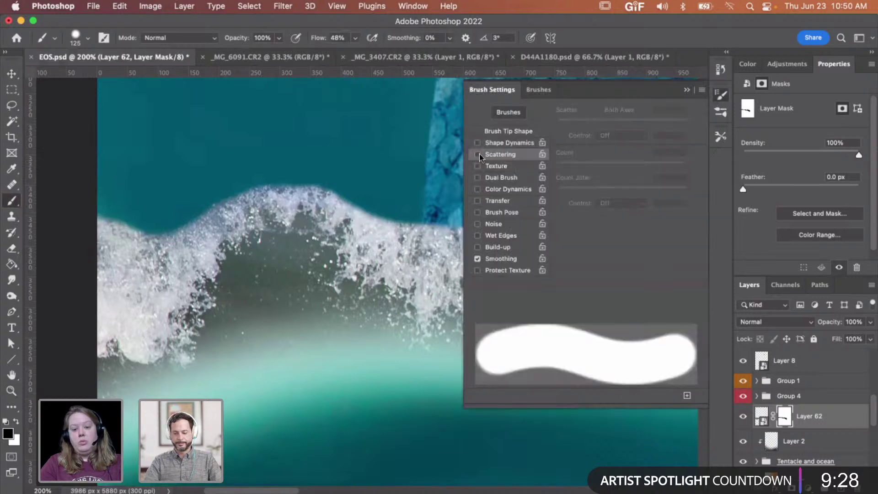
left_click(509, 131)
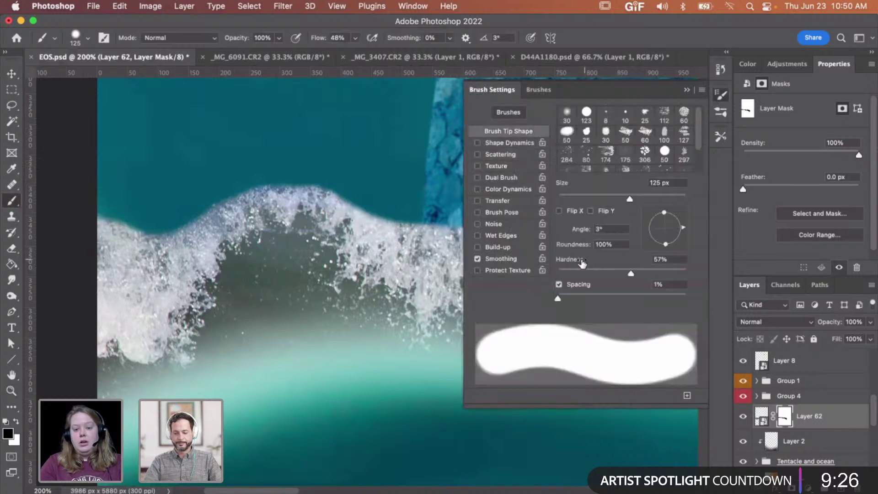
left_click(565, 197)
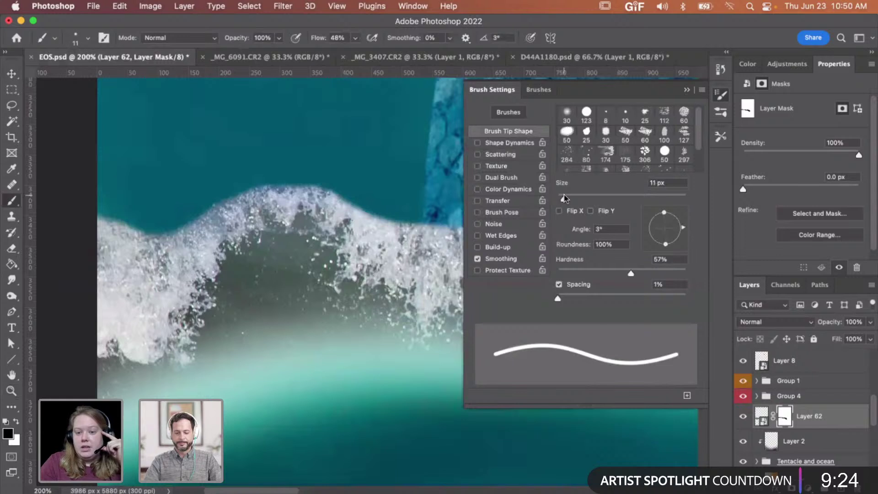
left_click_drag(565, 197, 561, 197)
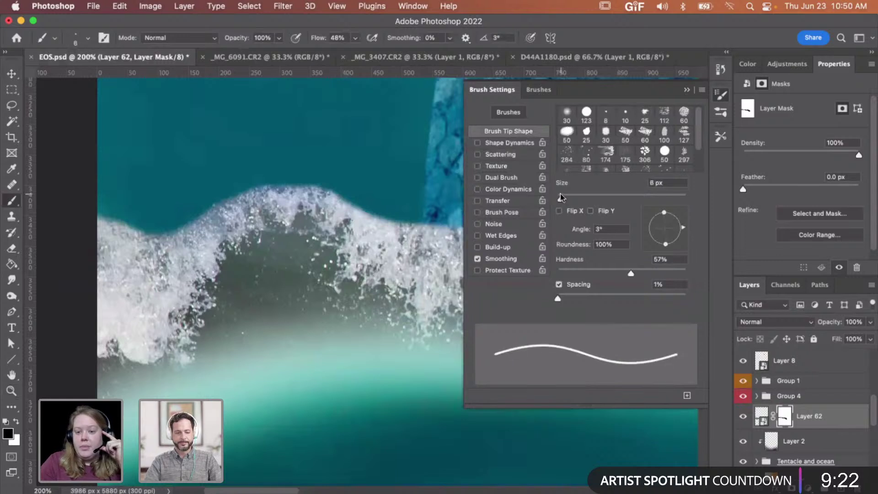
mouse_move(698, 139)
left_mouse_down()
mouse_move(698, 157)
mouse_move(695, 124)
left_mouse_up()
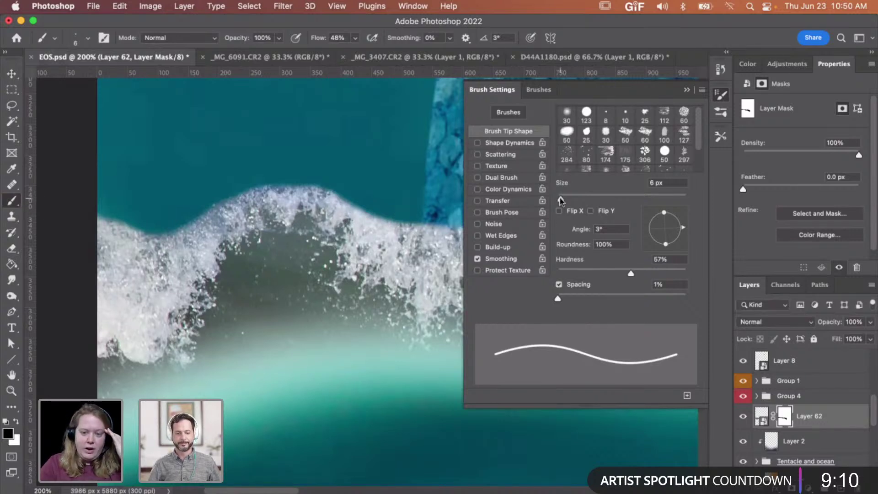
left_click_drag(561, 199, 559, 197)
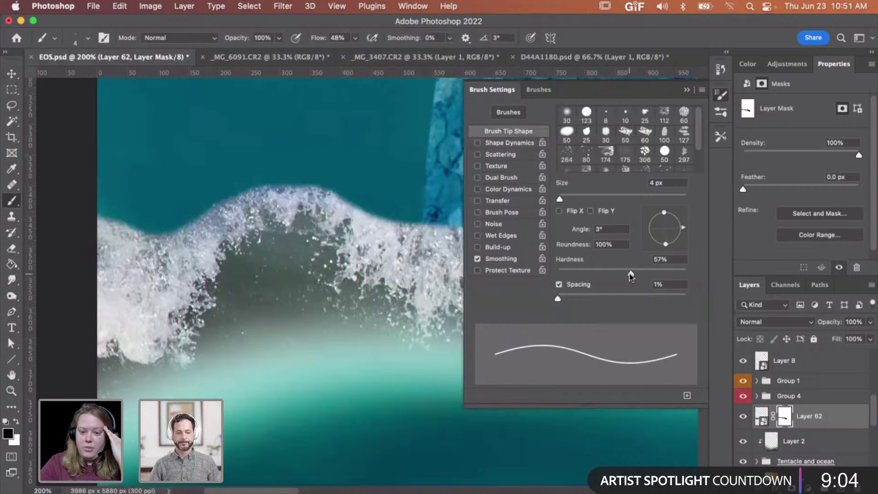
left_click_drag(630, 273, 664, 274)
left_click_drag(558, 298, 669, 306)
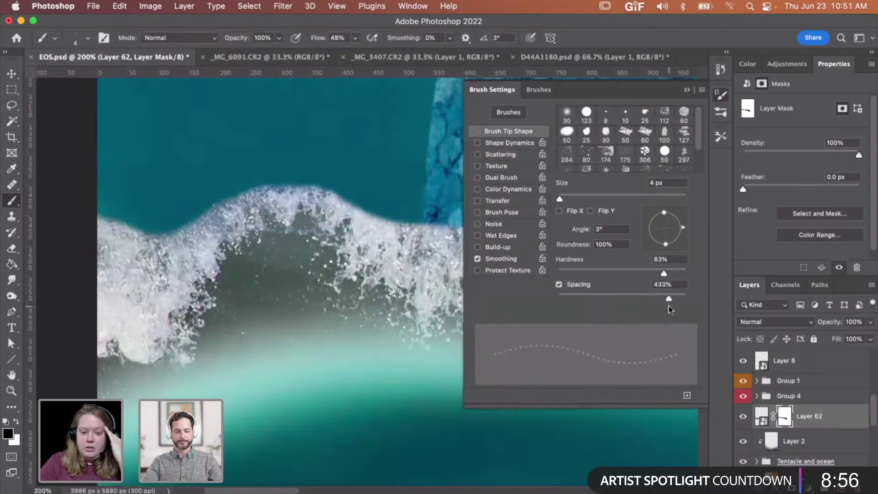
Step: Enable Shape Dynamics with 100% size jitter, 5% minimum diameter, 81% angle jitter, 92% roundness jitter and 10% minimum roundness
left_click(525, 143)
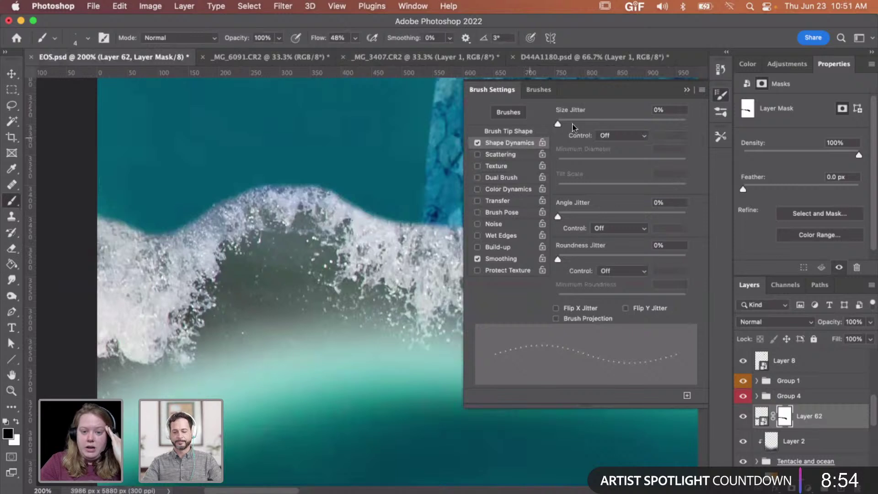
left_click_drag(575, 126, 583, 124)
left_click_drag(642, 126, 692, 135)
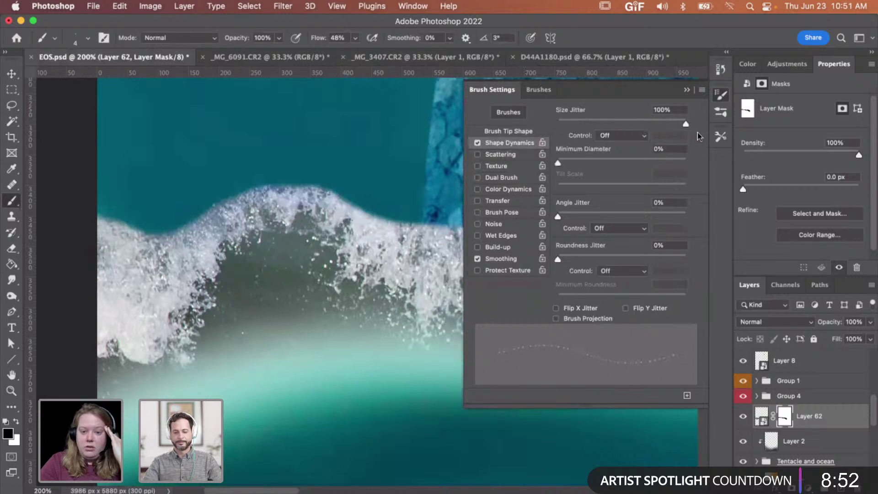
left_click(564, 161)
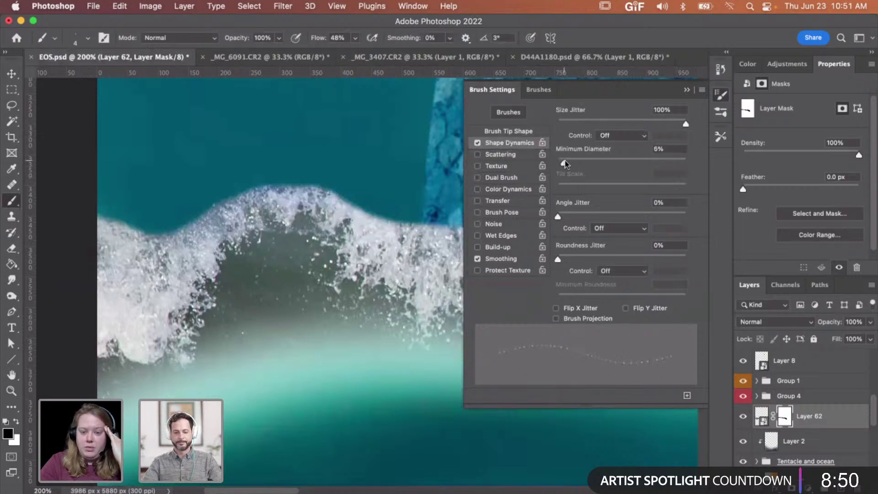
left_click_drag(564, 160, 564, 161)
left_click_drag(564, 214, 662, 216)
left_click_drag(560, 259, 677, 262)
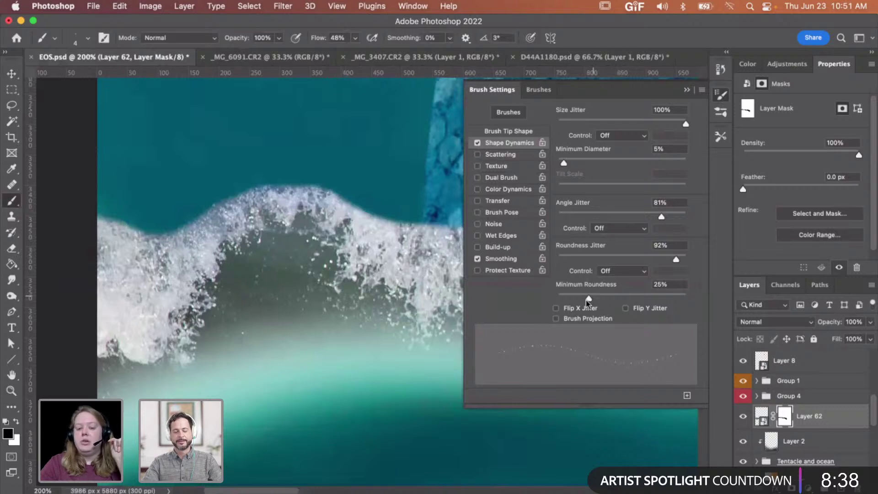
left_click_drag(586, 300, 570, 298)
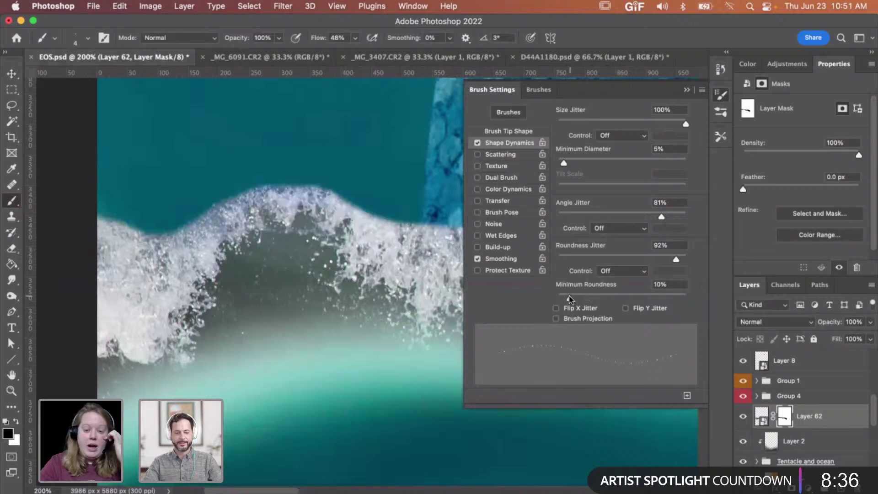
left_click(634, 136)
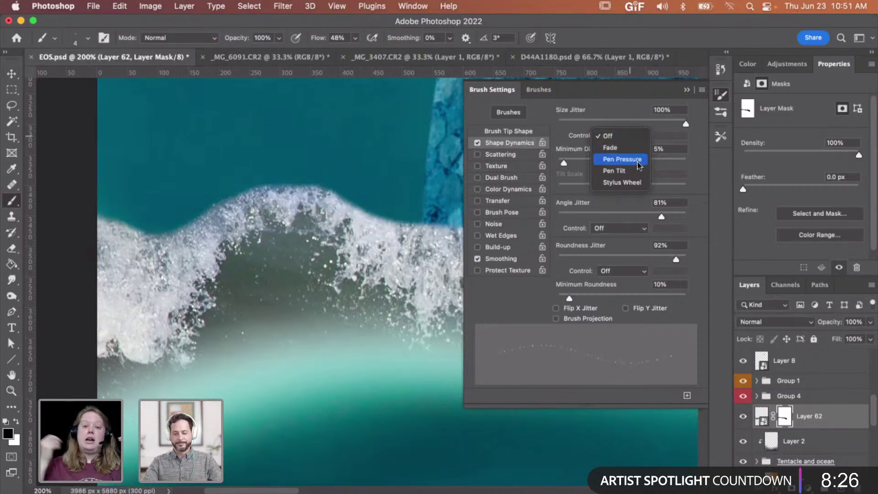
left_click(694, 141)
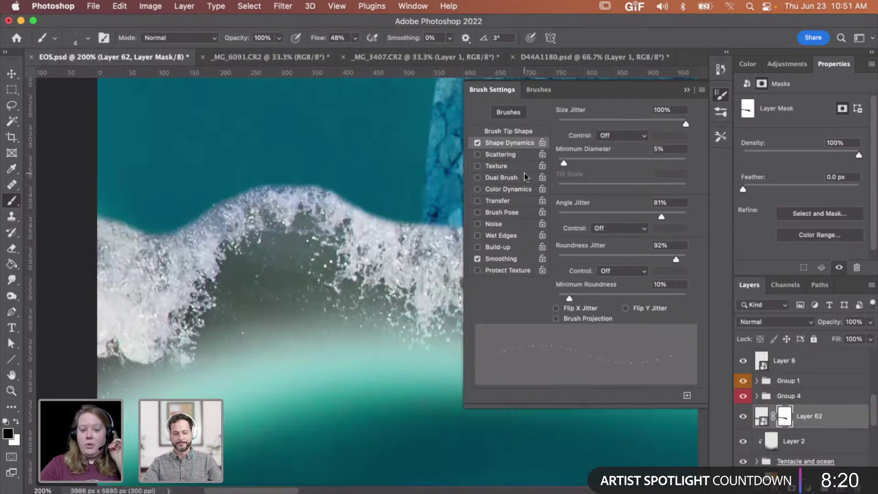
Step: Enable Scattering for the brush with 95% scatter and a count of 16
left_click(523, 156)
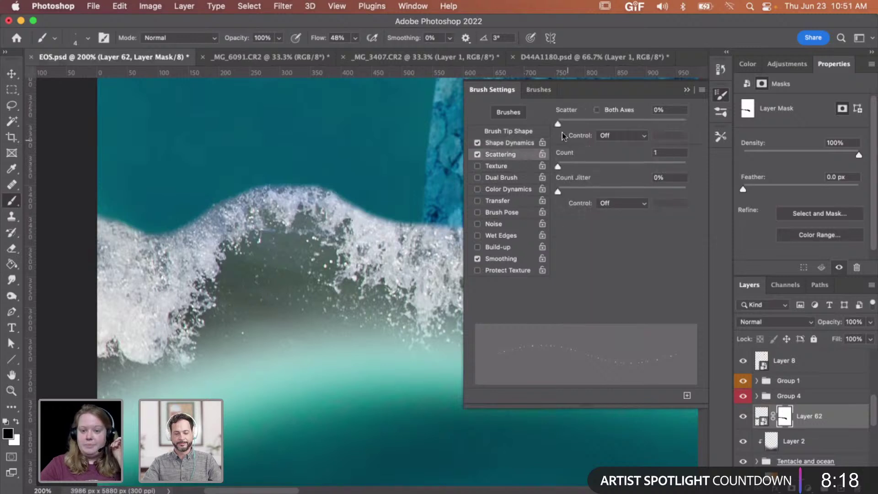
left_click_drag(558, 167, 654, 177)
left_click_drag(558, 124, 570, 123)
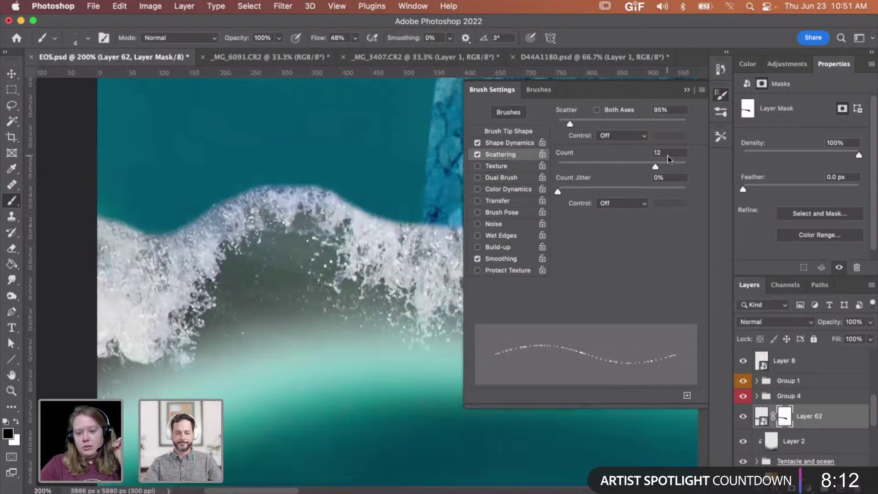
left_click_drag(655, 166, 689, 166)
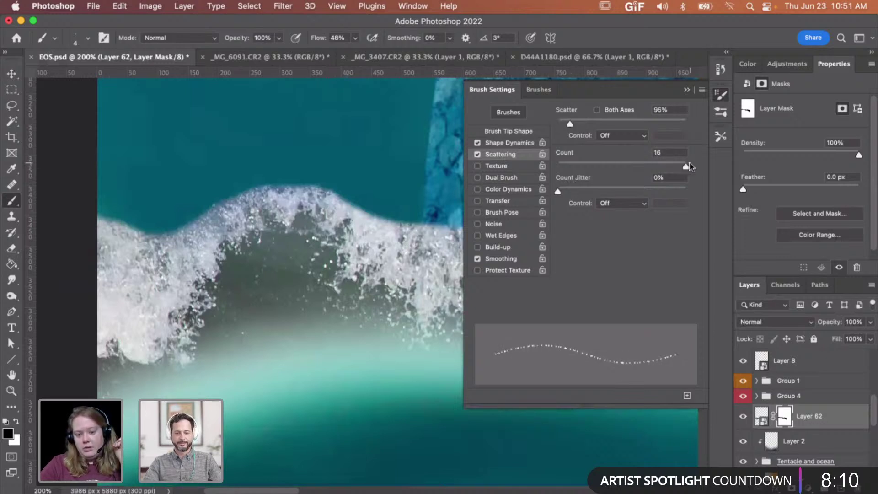
left_click(686, 90)
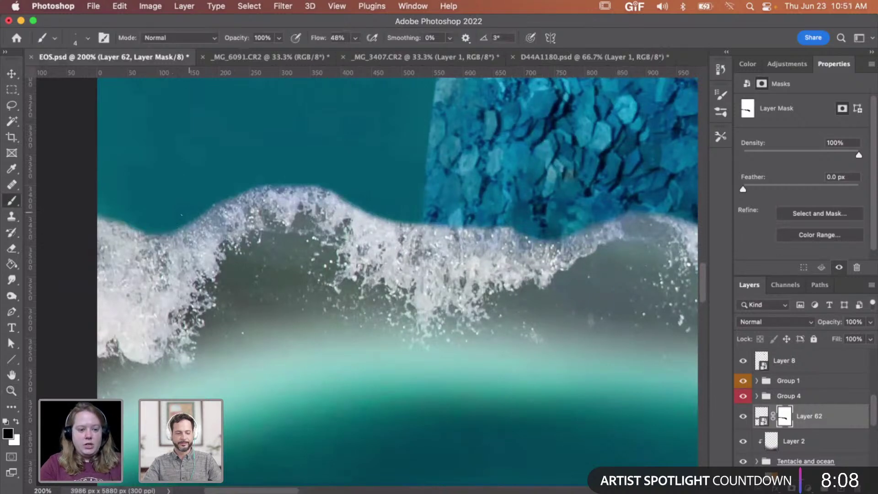
Step: Paint white on Layer 62's mask along the wave's left foam edge and up to the crest, using the brush at 15 px, then 6 px
key("bracketright")
key("bracketright")
key("x")
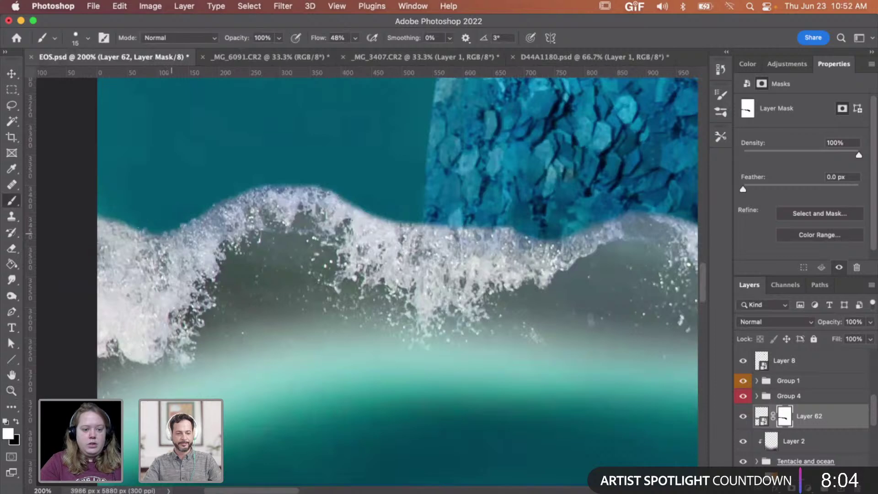
left_click(150, 228)
left_click(115, 223)
scroll(150, 237, "up", 5)
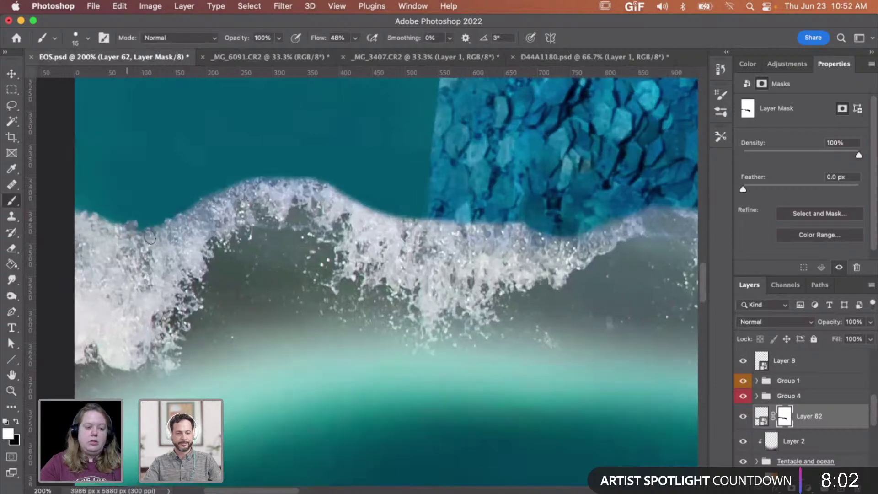
key("bracketleft")
key("bracketleft")
key("bracketleft")
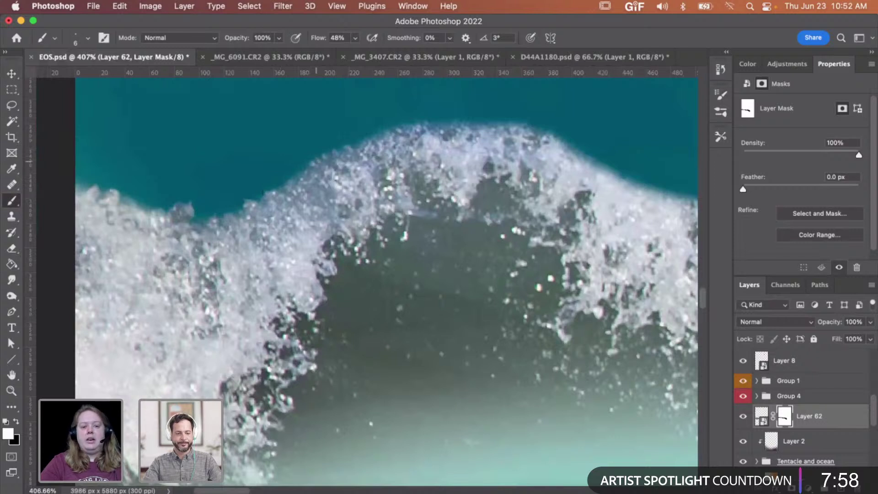
mouse_move(316, 161)
left_mouse_down()
mouse_move(428, 120)
mouse_move(474, 128)
mouse_move(369, 131)
left_mouse_up()
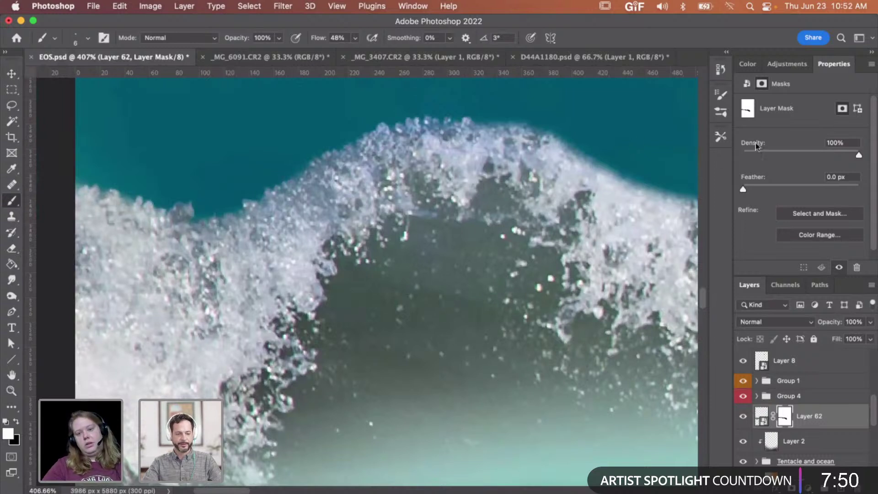
Step: Reduce the brush tip's spacing to 86%
left_click(721, 95)
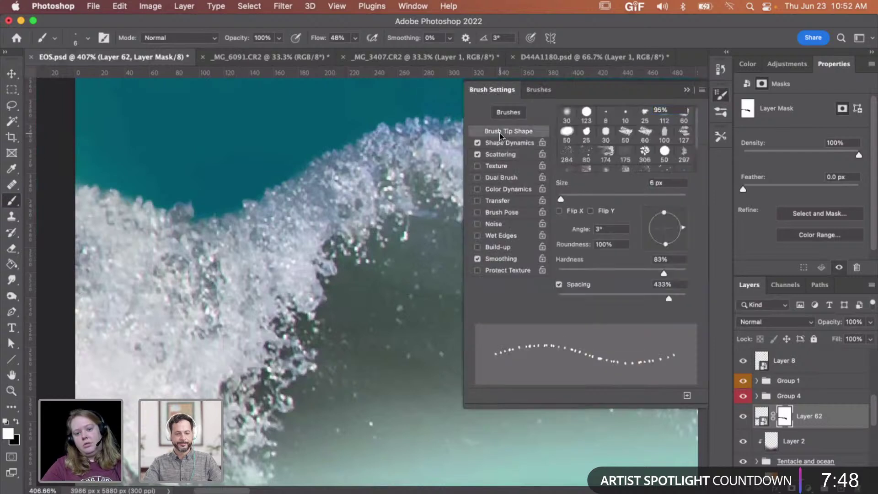
mouse_move(591, 293)
left_mouse_down()
mouse_move(570, 293)
mouse_move(612, 293)
left_mouse_up()
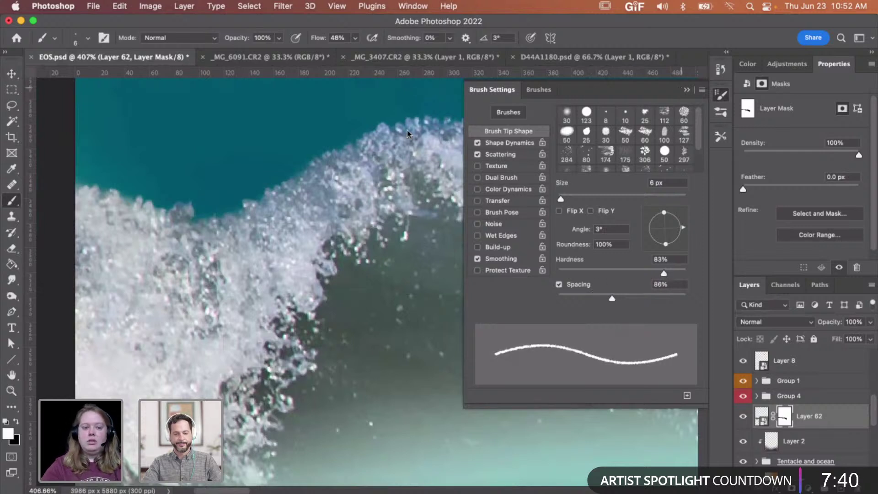
left_click(687, 90)
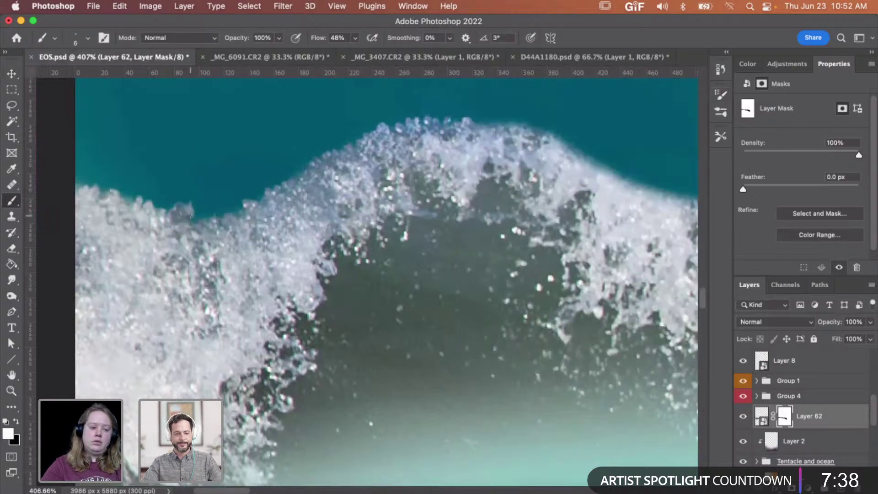
Step: Paint back the foam edge in white from the left dip over the first crest, gradually enlarging the brush
mouse_move(205, 216)
left_mouse_down()
mouse_move(264, 199)
mouse_move(179, 221)
mouse_move(188, 221)
mouse_move(85, 188)
left_mouse_up()
key("bracketright")
key("bracketright")
key("bracketright")
key("bracketright")
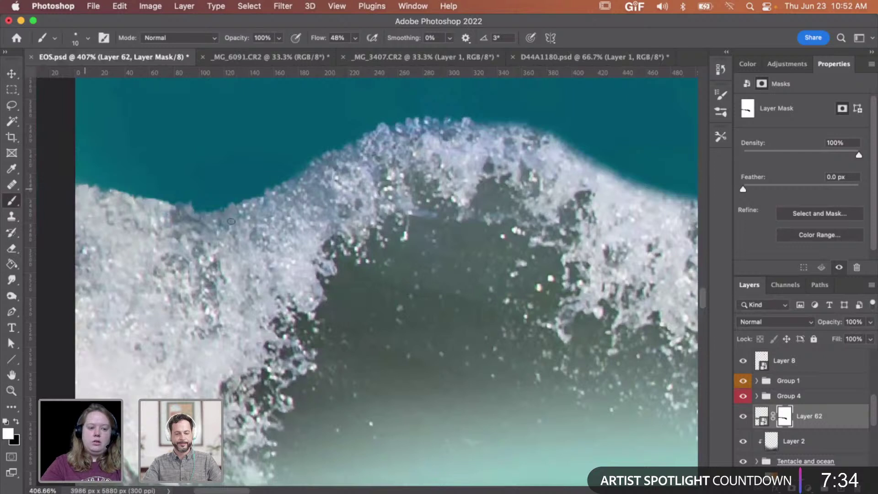
mouse_move(231, 221)
left_mouse_down()
mouse_move(352, 139)
mouse_move(442, 120)
mouse_move(508, 122)
mouse_move(577, 159)
mouse_move(536, 148)
mouse_move(624, 200)
mouse_move(589, 178)
mouse_move(677, 201)
mouse_move(543, 201)
left_mouse_up()
key("bracketright")
key("bracketright")
key("bracketright")
mouse_move(506, 192)
left_mouse_down()
mouse_move(613, 209)
mouse_move(521, 202)
mouse_move(429, 148)
mouse_move(461, 171)
mouse_move(461, 187)
mouse_move(550, 187)
mouse_move(528, 178)
mouse_move(601, 212)
mouse_move(594, 206)
mouse_move(635, 205)
mouse_move(620, 215)
left_mouse_up()
Step: Continue the speckled white foam edge across the blue tentacle up to the second crest with a 20 px brush
scroll(461, 187, "right", 5)
scroll(620, 215, "right", 3)
key("bracketright")
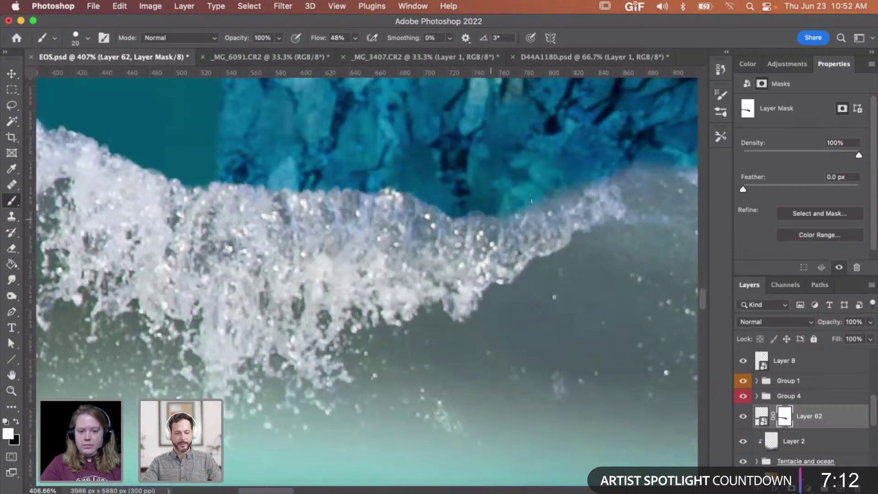
mouse_move(532, 200)
left_mouse_down()
mouse_move(608, 188)
mouse_move(588, 199)
left_mouse_up()
scroll(588, 199, "right", 3)
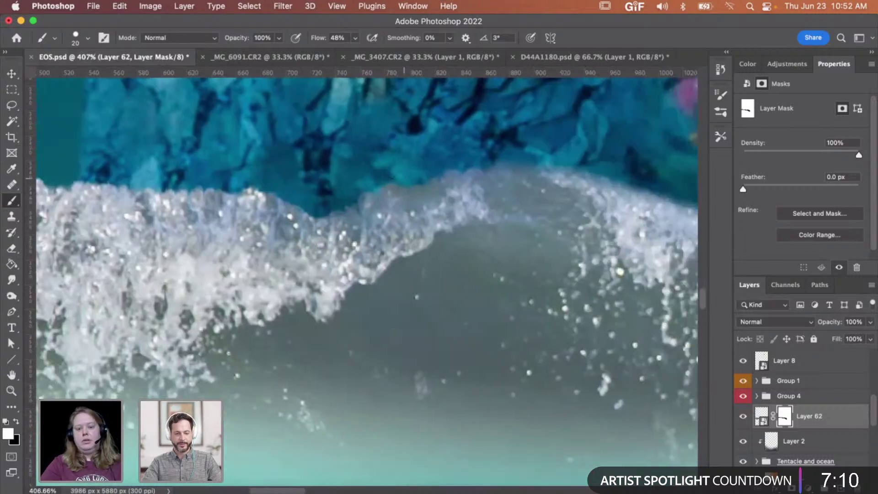
mouse_move(398, 188)
left_mouse_down()
mouse_move(374, 192)
mouse_move(438, 178)
mouse_move(355, 203)
mouse_move(527, 176)
mouse_move(547, 156)
left_mouse_up()
scroll(547, 155, "right", 5)
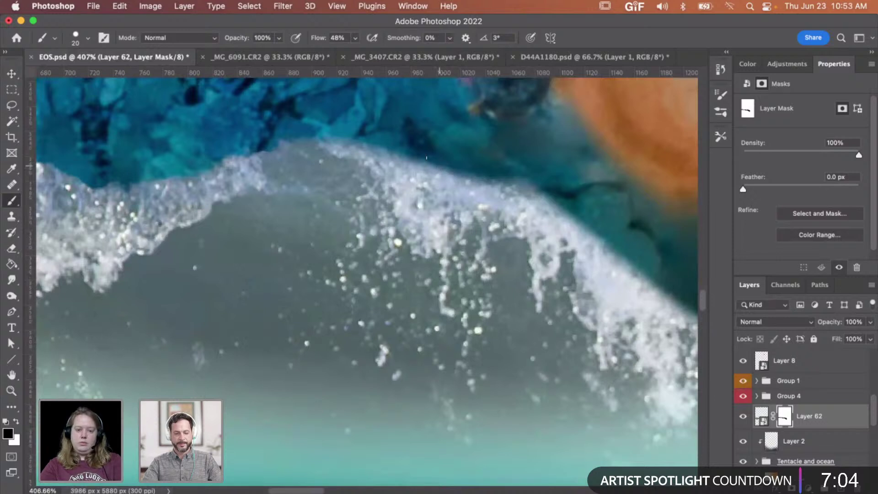
Step: Paint black along the wave's descending edge past the second crest to break up its smooth foam outline
mouse_move(439, 166)
left_mouse_down()
mouse_move(346, 127)
mouse_move(426, 147)
mouse_move(477, 176)
mouse_move(533, 183)
mouse_move(425, 174)
left_mouse_up()
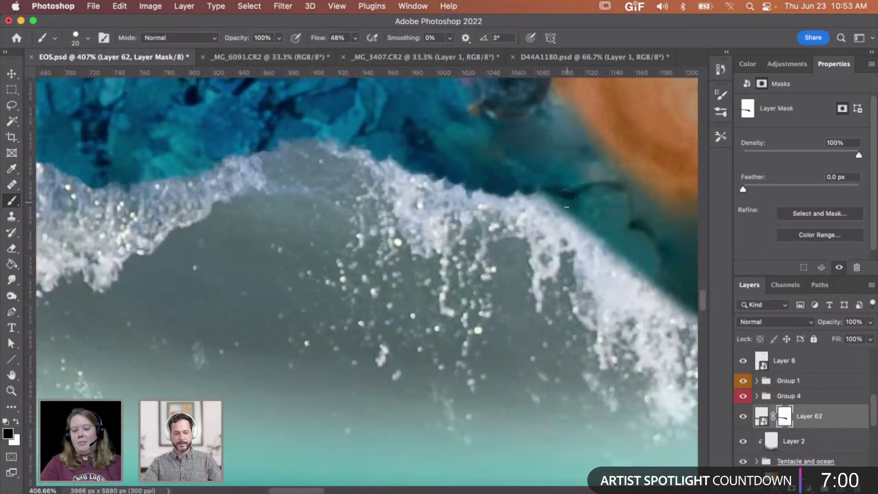
mouse_move(567, 207)
left_mouse_down()
mouse_move(552, 204)
mouse_move(671, 291)
left_mouse_up()
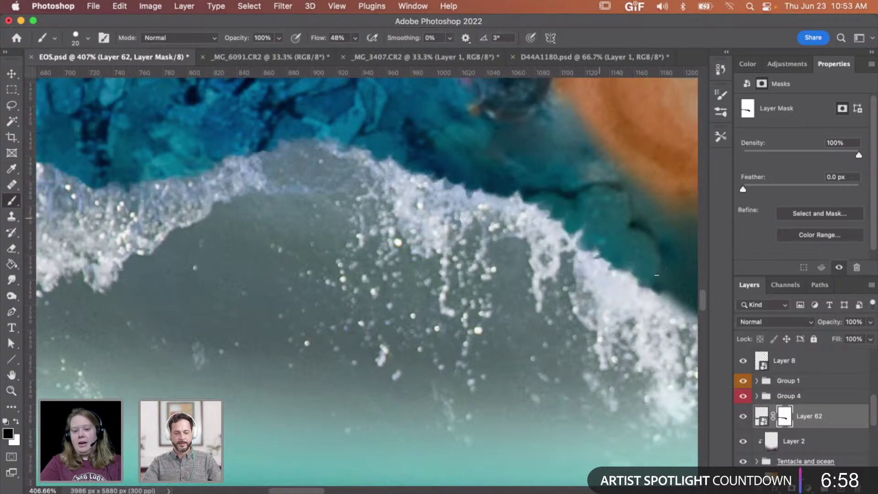
scroll(657, 275, "right", 5)
mouse_move(537, 272)
left_mouse_down()
mouse_move(476, 241)
mouse_move(565, 300)
mouse_move(590, 306)
left_mouse_up()
mouse_move(493, 249)
left_mouse_down()
mouse_move(469, 238)
mouse_move(599, 294)
left_mouse_up()
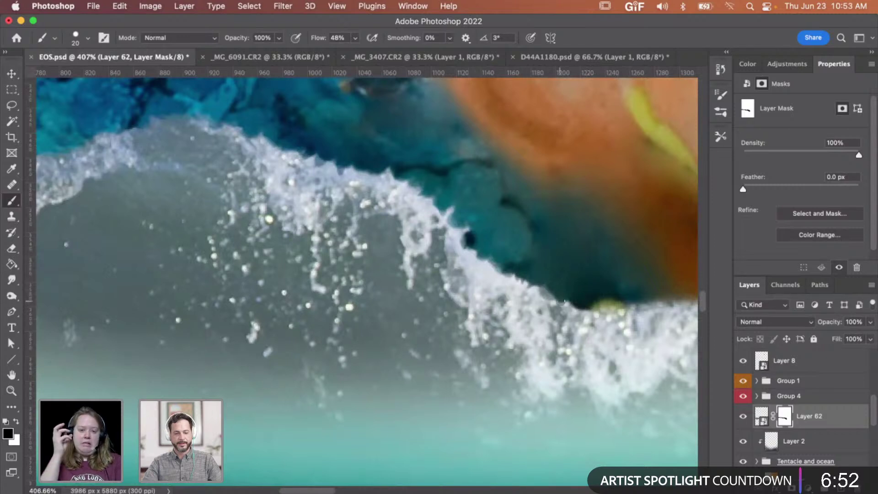
Step: Rework the steep foam slope below the orange area by alternating white and black strokes on the mask
key("x")
left_click_drag(562, 305, 448, 229)
left_click_drag(534, 303, 611, 330)
key("x")
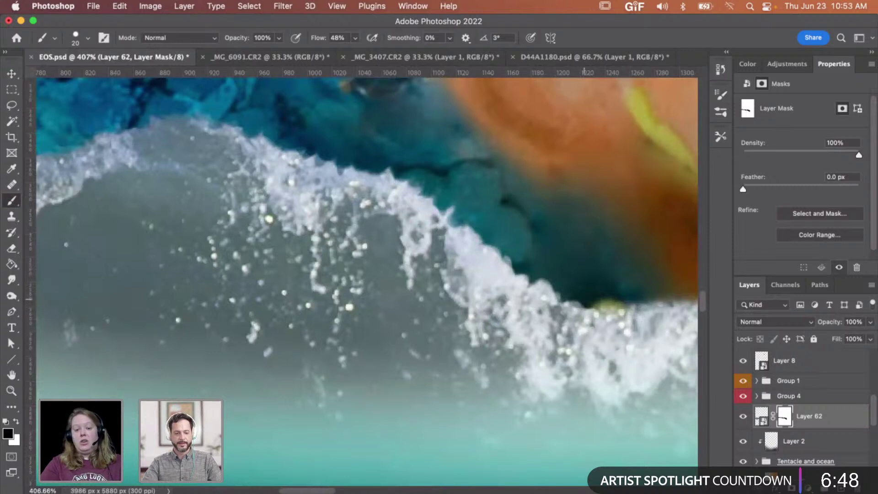
mouse_move(561, 300)
left_mouse_down()
mouse_move(524, 276)
mouse_move(510, 246)
left_mouse_up()
key("x")
mouse_move(528, 302)
left_mouse_down()
mouse_move(472, 255)
mouse_move(495, 257)
left_mouse_up()
mouse_move(452, 223)
left_mouse_down()
mouse_move(434, 206)
mouse_move(476, 249)
mouse_move(481, 238)
left_mouse_up()
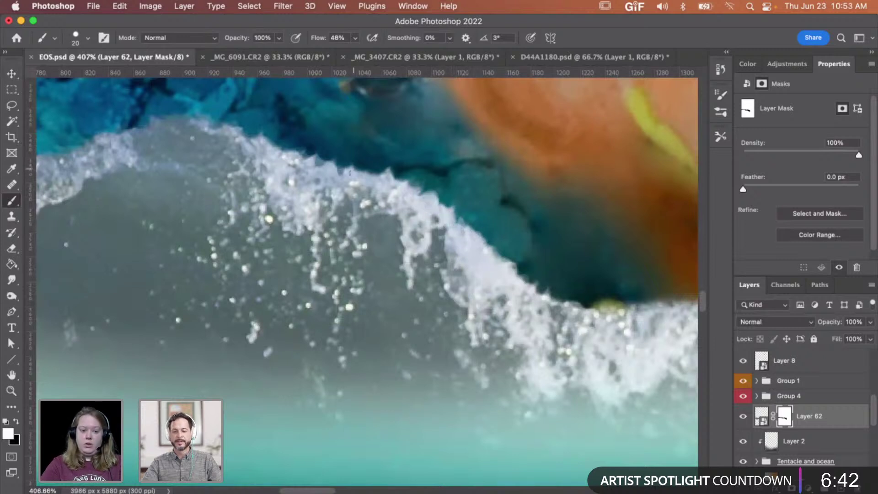
Step: Paint white on the mask along the second crest and down its slope to bring back speckled foam
mouse_move(353, 168)
left_mouse_down()
mouse_move(285, 147)
mouse_move(238, 147)
left_mouse_up()
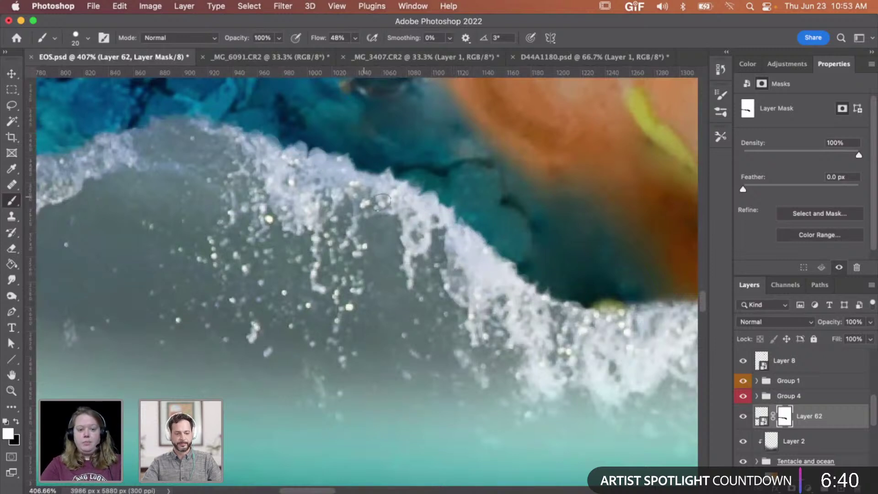
scroll(381, 201, "right", 7)
scroll(382, 202, "down", 1)
mouse_move(446, 277)
left_mouse_down()
mouse_move(426, 285)
mouse_move(551, 277)
mouse_move(422, 284)
mouse_move(355, 260)
left_mouse_up()
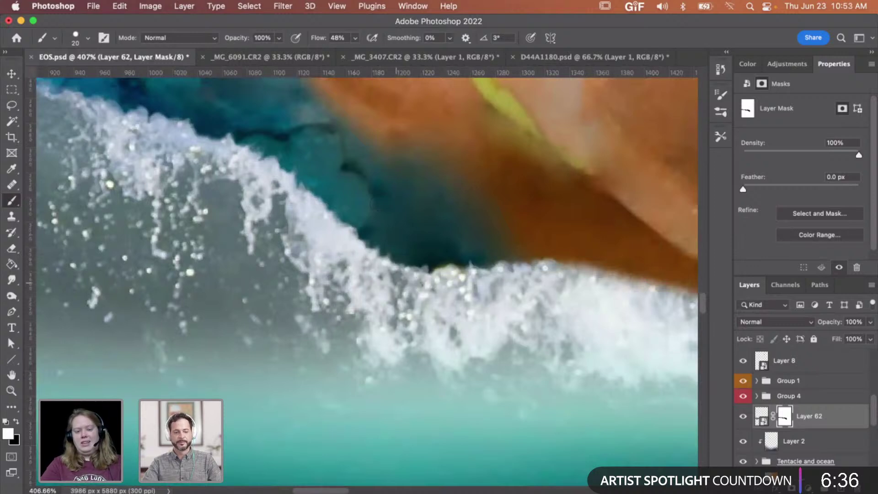
Step: Continue the white foam edge along the base of the orange area and past the yellow-green beads
scroll(409, 277, "right", 5)
mouse_move(434, 277)
left_mouse_down()
mouse_move(503, 283)
mouse_move(554, 308)
mouse_move(635, 310)
mouse_move(510, 293)
mouse_move(538, 290)
mouse_move(580, 309)
left_mouse_up()
scroll(509, 293, "right", 4)
scroll(508, 293, "right", 3)
scroll(461, 292, "right", 6)
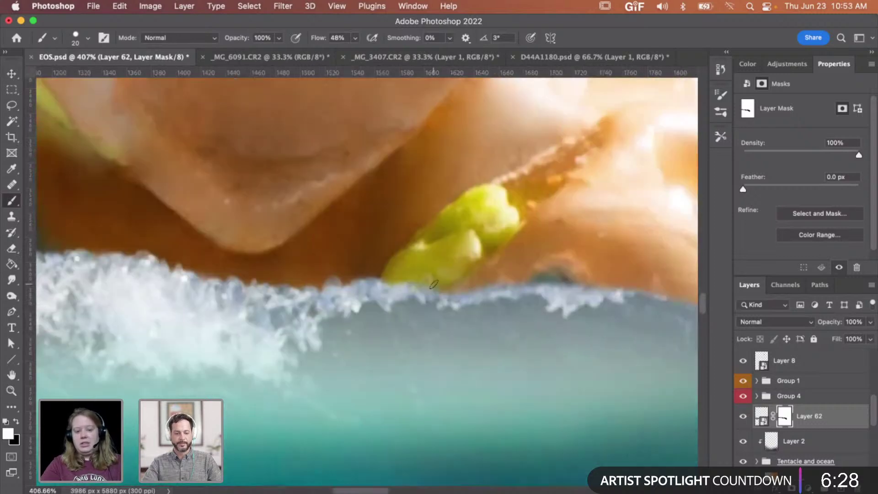
left_click_drag(505, 290, 566, 300)
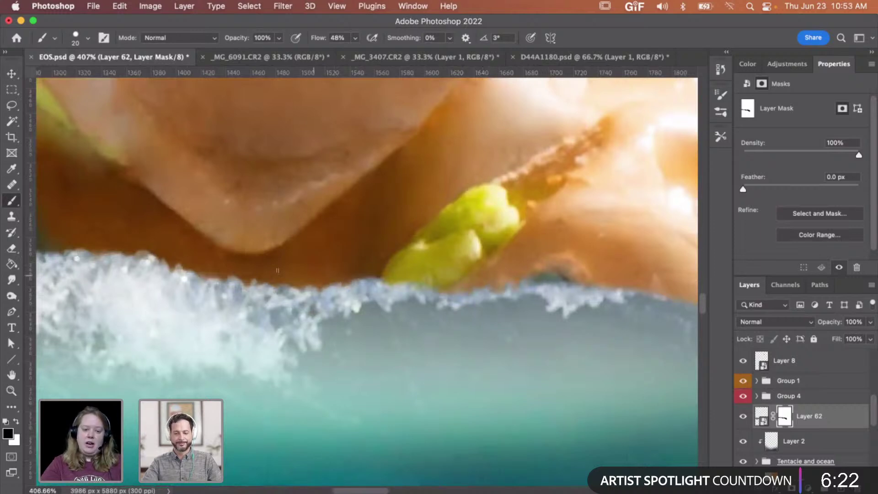
Step: Paint black along the wave's top edge under the orange area and down its tapering end to roughen the outline
left_click_drag(218, 276, 127, 246)
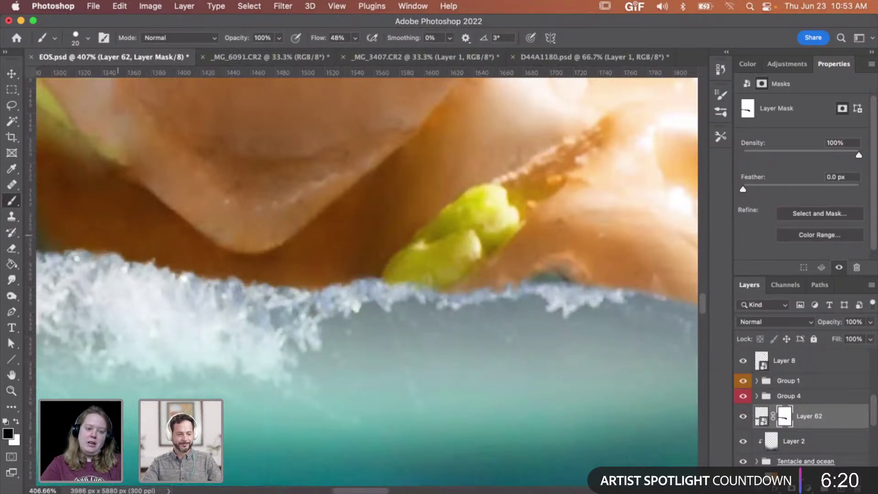
scroll(443, 304, "right", 10)
left_click_drag(386, 285, 342, 276)
scroll(539, 295, "right", 10)
scroll(539, 295, "down", 3)
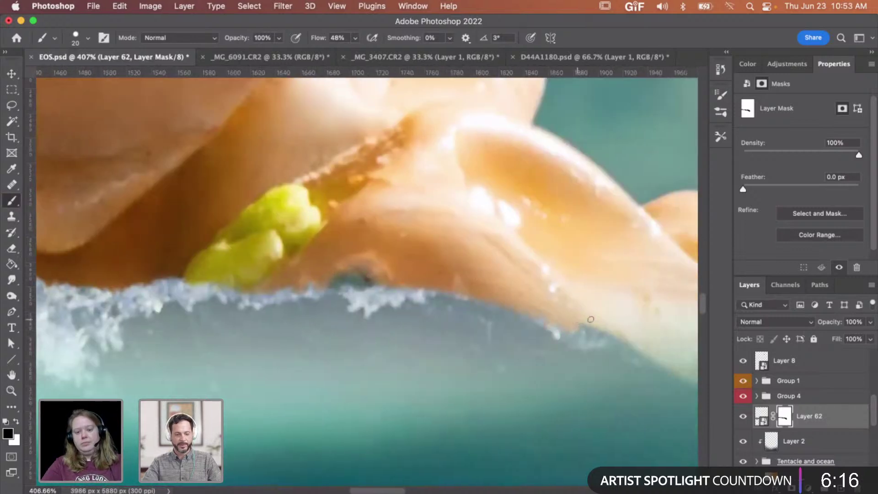
left_click_drag(402, 249, 524, 322)
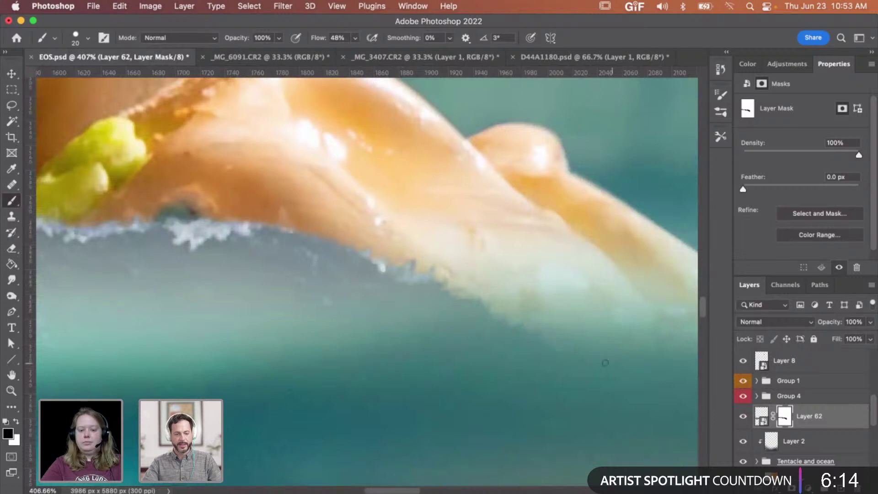
Step: Paint white along the wave's descending end over the orange base, refining the edge with a 10 px brush
key("x")
left_click_drag(413, 265, 575, 373)
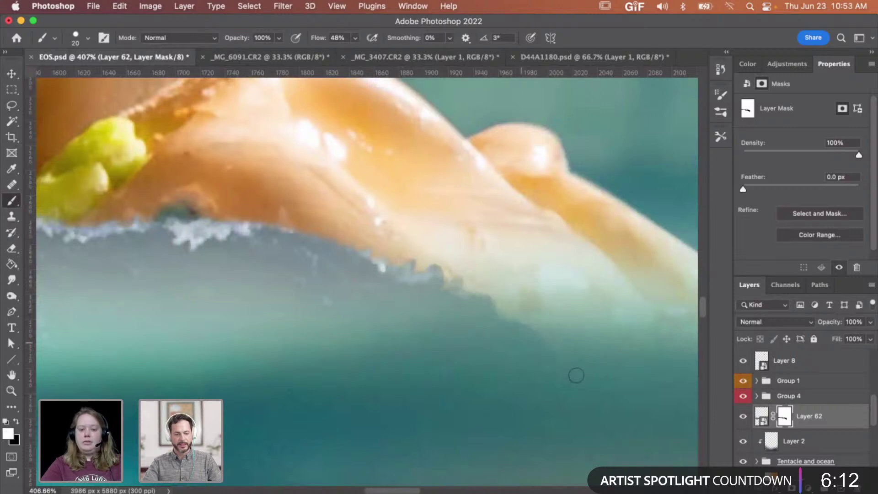
left_click_drag(347, 255, 299, 240)
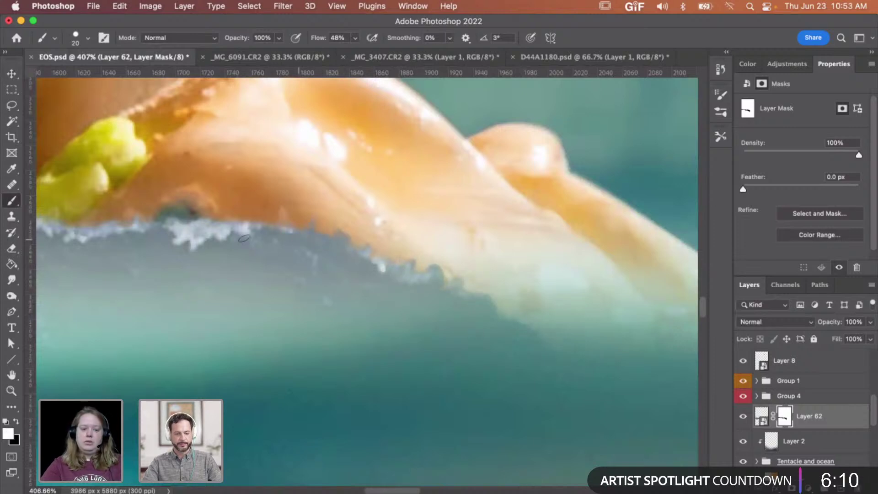
scroll(226, 235, "right", 5)
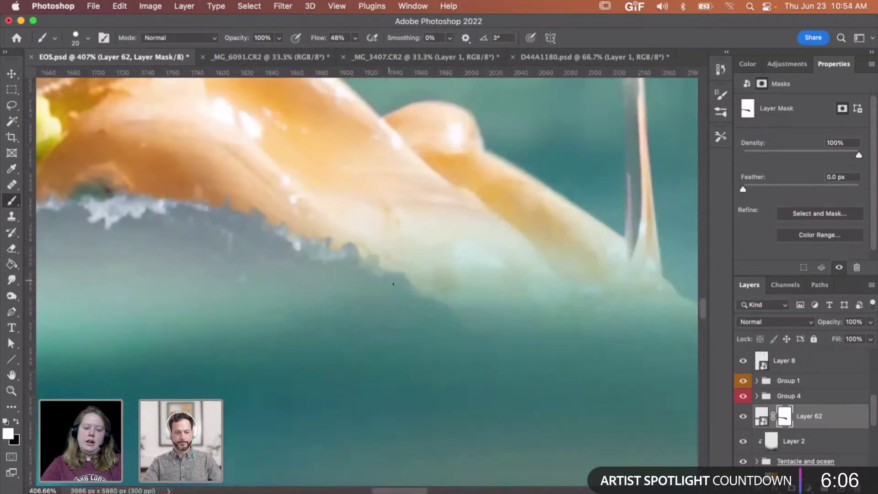
scroll(408, 248, "left", 5)
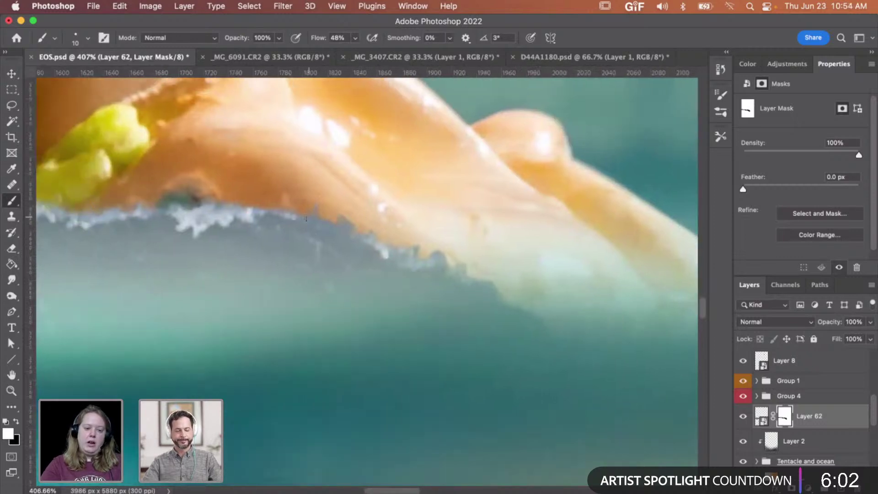
left_click_drag(323, 220, 386, 248)
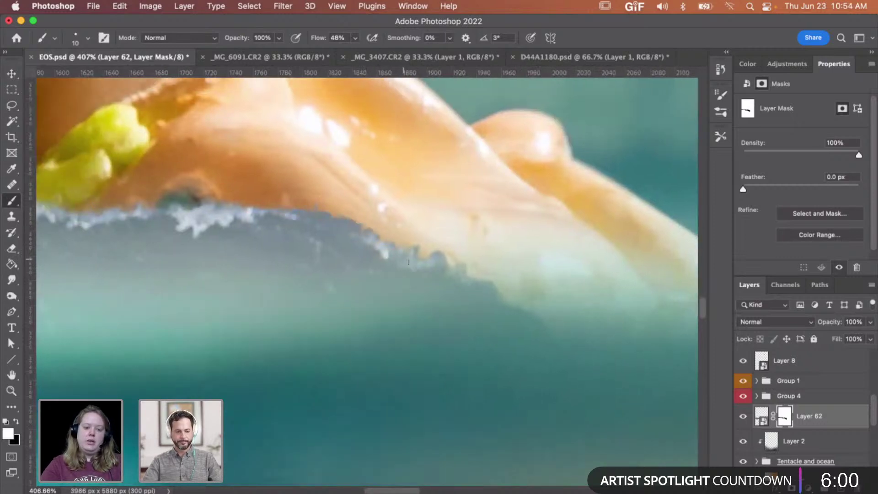
Step: Trim the wave's descending edge against the orange base with black strokes from the 10 px brush
key("x")
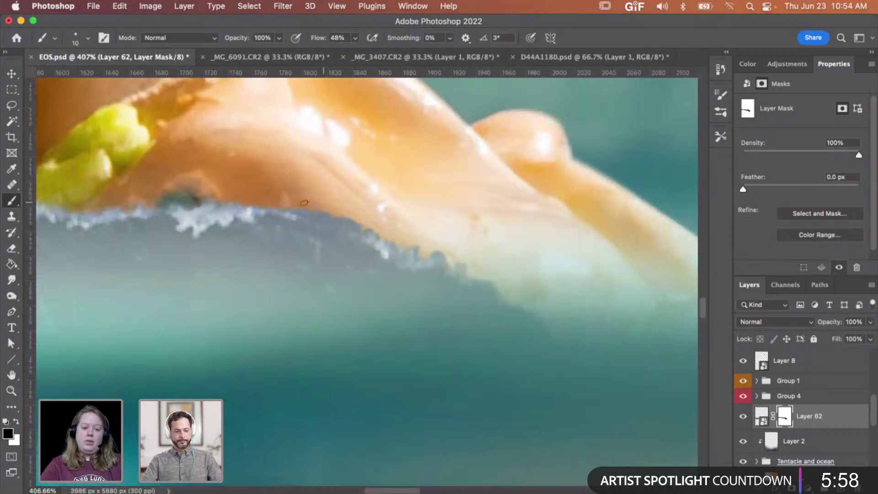
left_click_drag(325, 203, 368, 223)
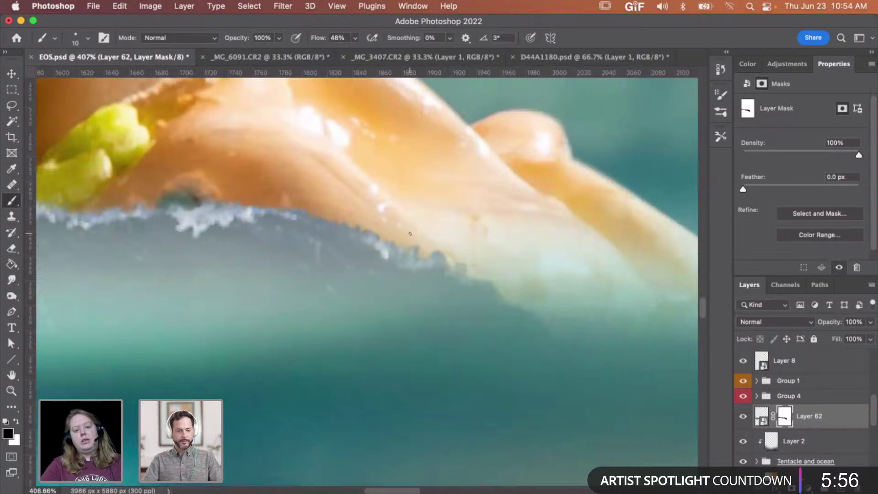
scroll(410, 233, "left", 10)
left_click_drag(616, 301, 578, 273)
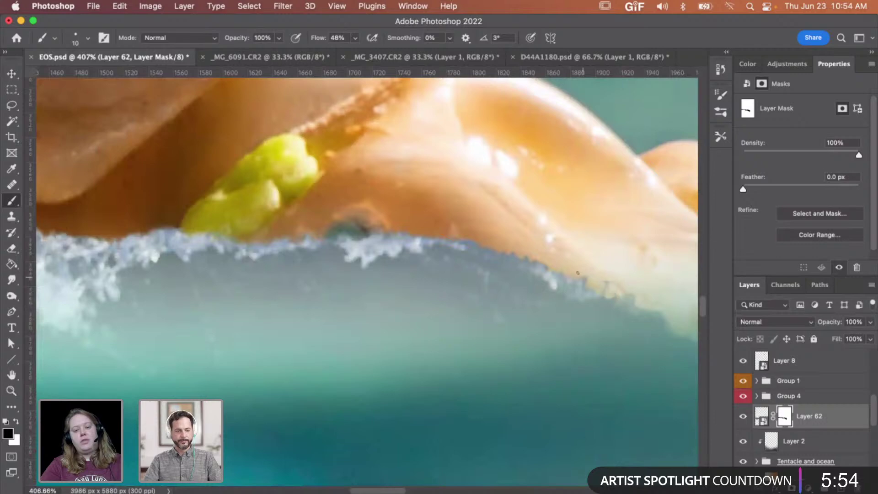
Step: Open the embedded contents of the Layer 62 smart object at the tapering part of the wave
scroll(639, 293, "left", 2)
key("z")
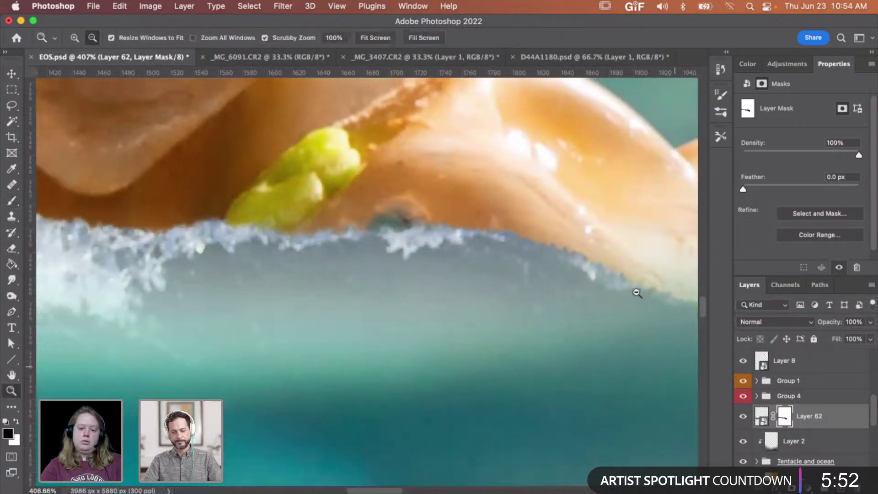
left_click(638, 292, "alt")
scroll(320, 252, "left", 3)
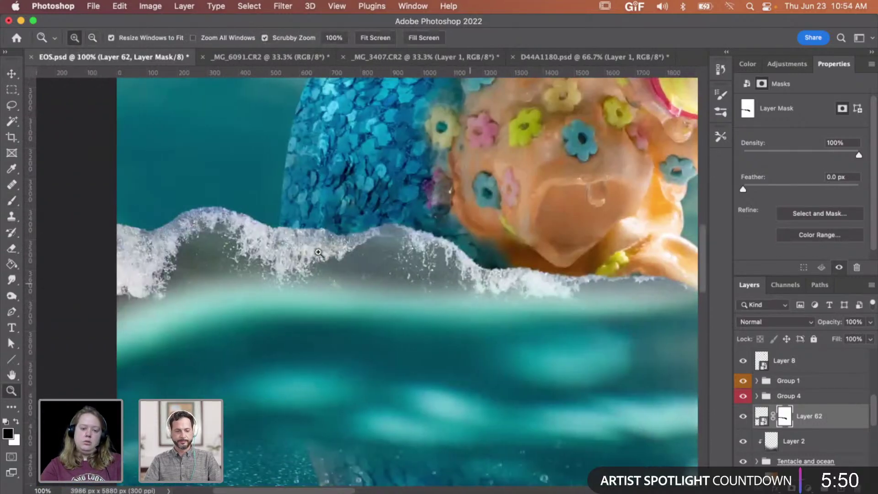
left_click(302, 237)
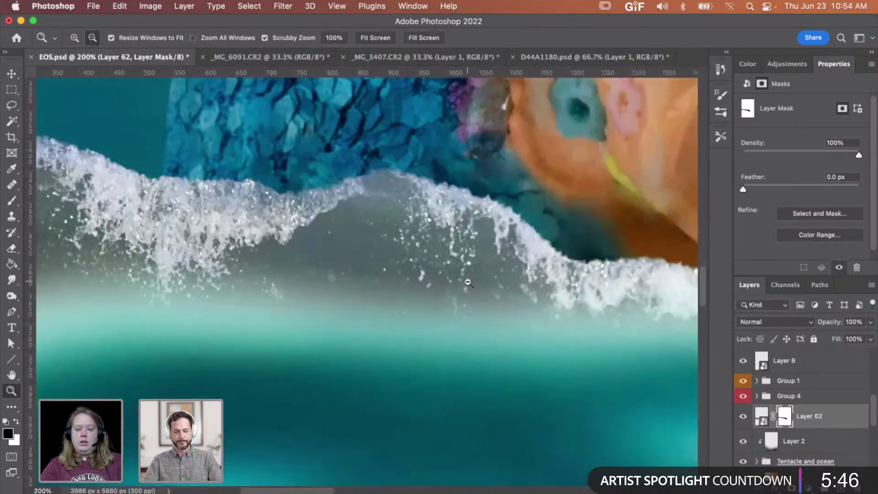
left_click(321, 237, "alt")
scroll(475, 280, "right", 3)
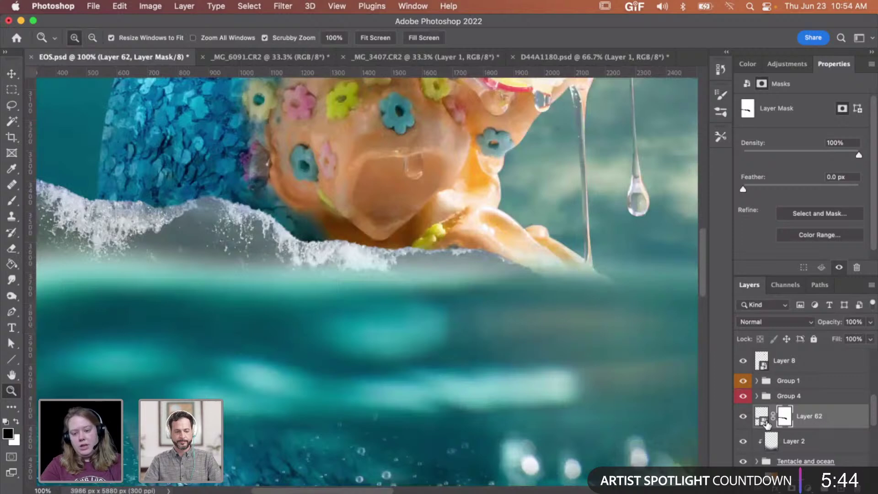
double_click(767, 425)
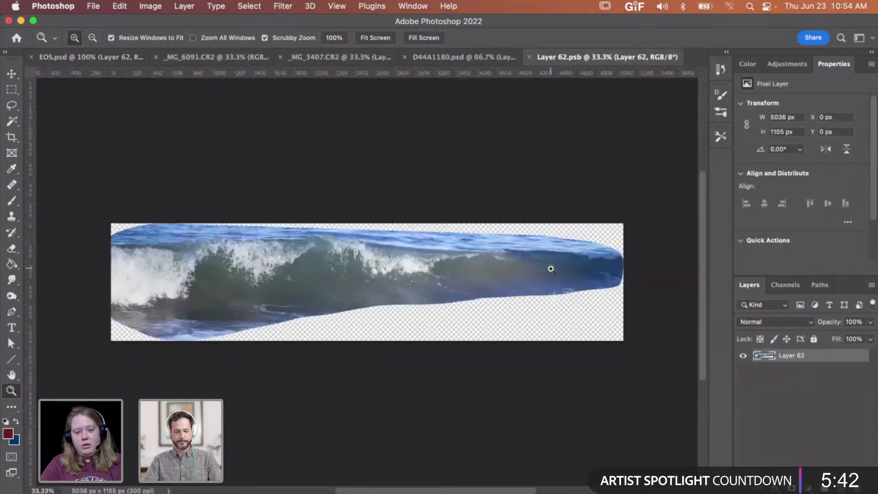
left_click(551, 269)
left_click(474, 253)
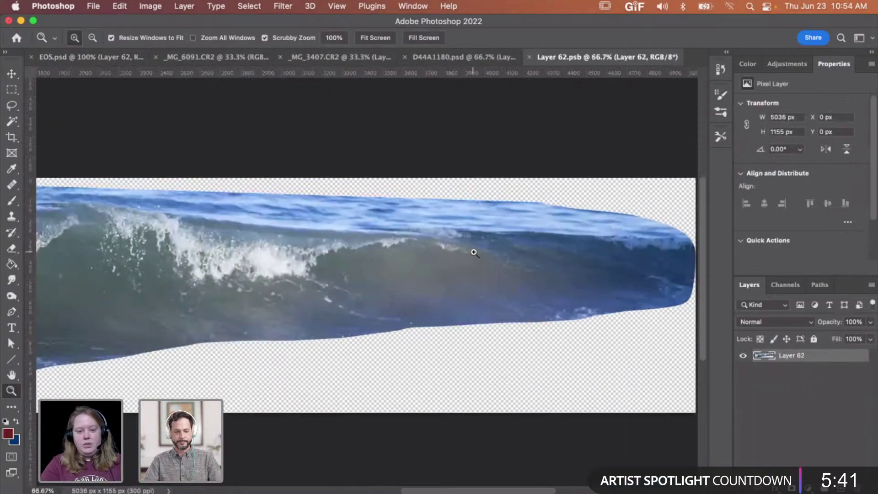
left_click(496, 267)
Step: Clone a patch of white foam onto the bare wave face past the last crest with a 45 px Clone Stamp
key("s")
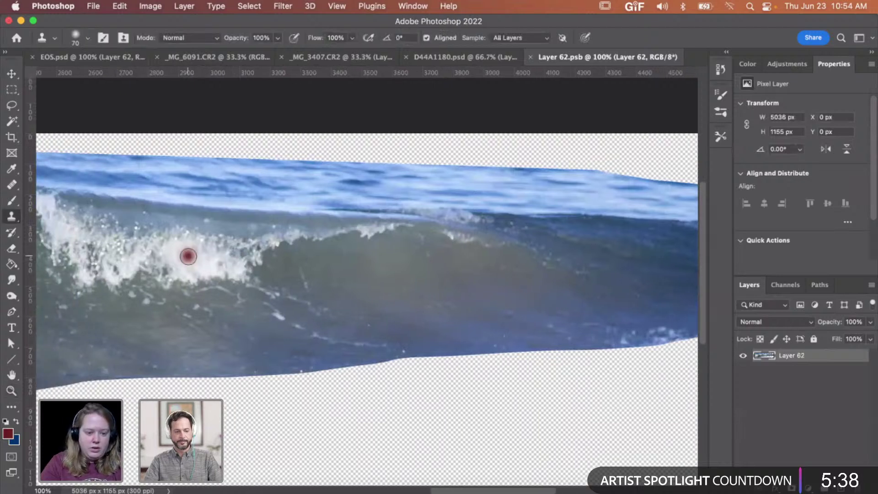
left_click_drag(187, 256, 182, 251)
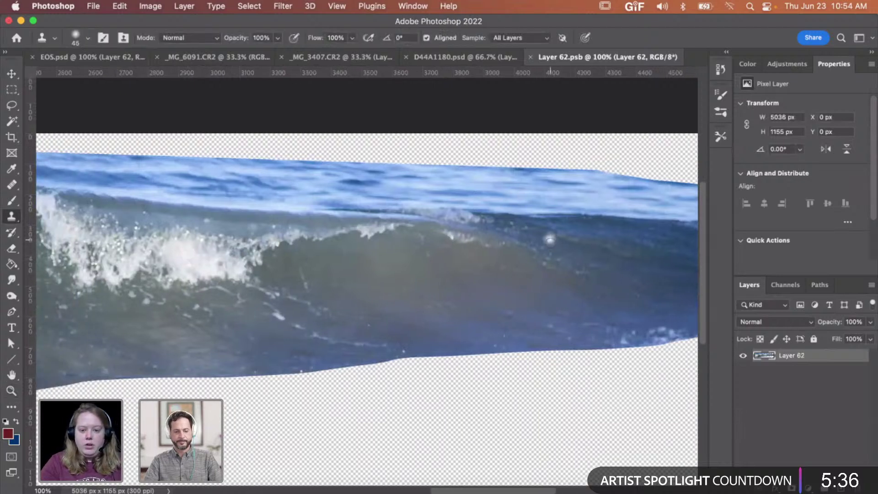
left_click_drag(523, 245, 512, 240)
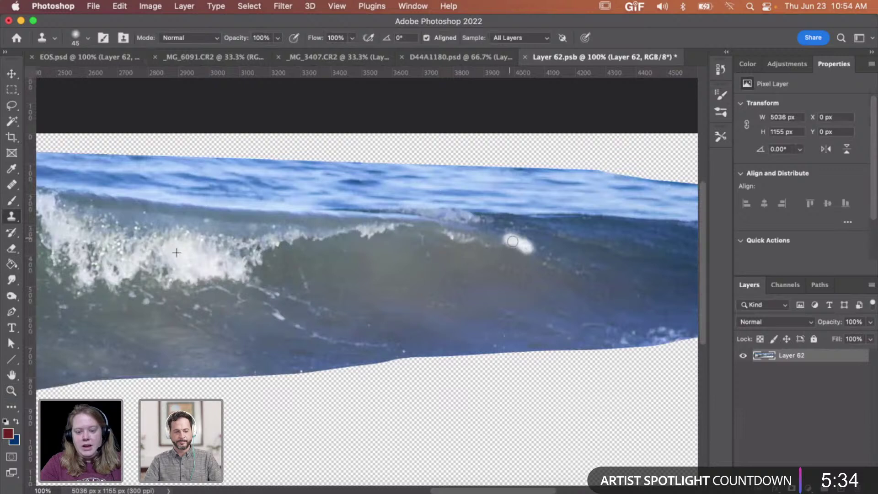
Step: Extend the cloned foam into a diagonal streak with an 80 px brush and fresh foam samples, and save and close the smart object
key("bracketright")
key("bracketright")
key("bracketright")
key("bracketright")
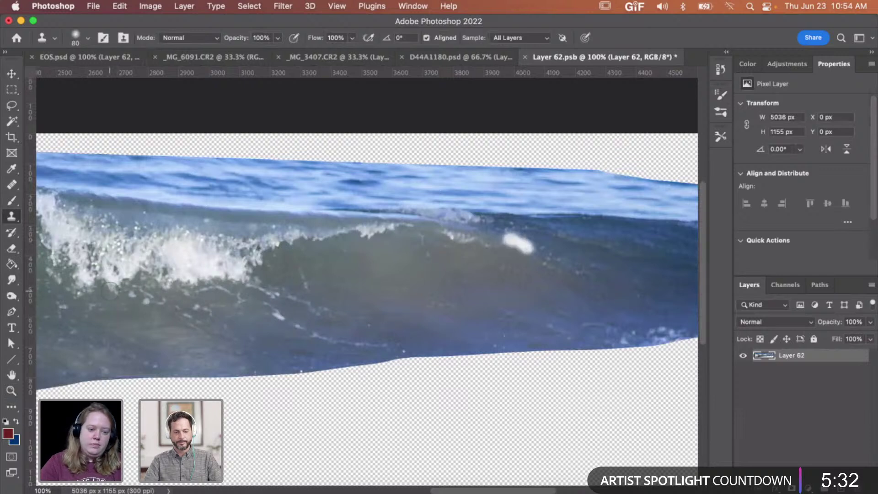
mouse_move(525, 248)
left_mouse_down()
mouse_move(504, 247)
mouse_move(539, 254)
mouse_move(545, 268)
mouse_move(531, 249)
mouse_move(504, 241)
mouse_move(548, 261)
mouse_move(542, 266)
mouse_move(565, 284)
mouse_move(503, 243)
mouse_move(524, 243)
left_mouse_up()
left_click(193, 261, "alt")
left_click(114, 229, "alt")
left_click(140, 229, "alt")
key("super+s")
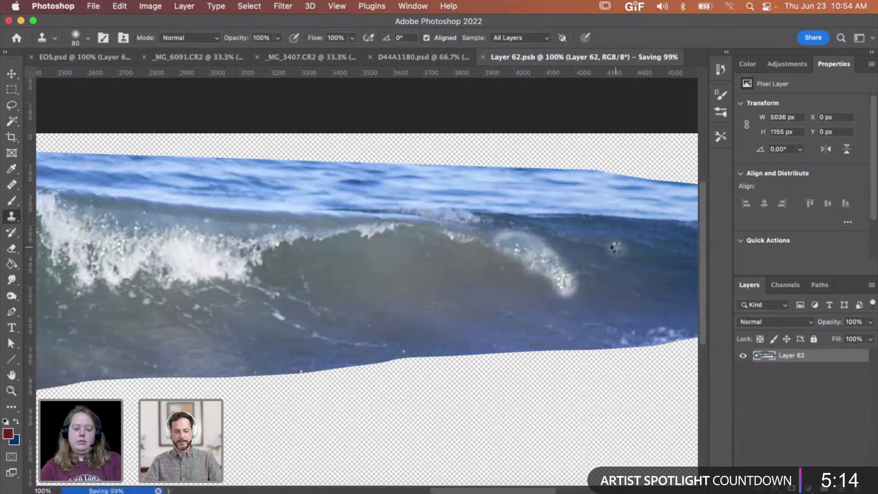
key("super+w")
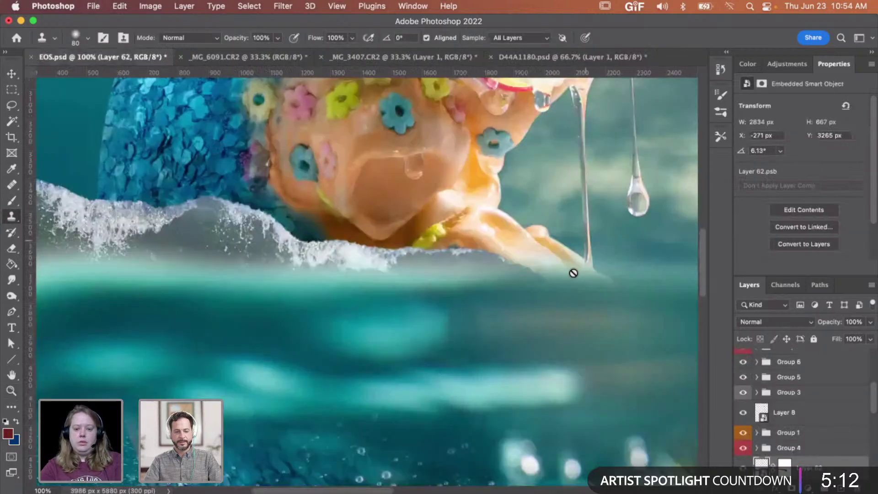
Step: Examine the updated wave where its tapering end meets the orange base, close up and in the wider composite
scroll(516, 274, "right", 2)
key("z")
double_click(513, 274)
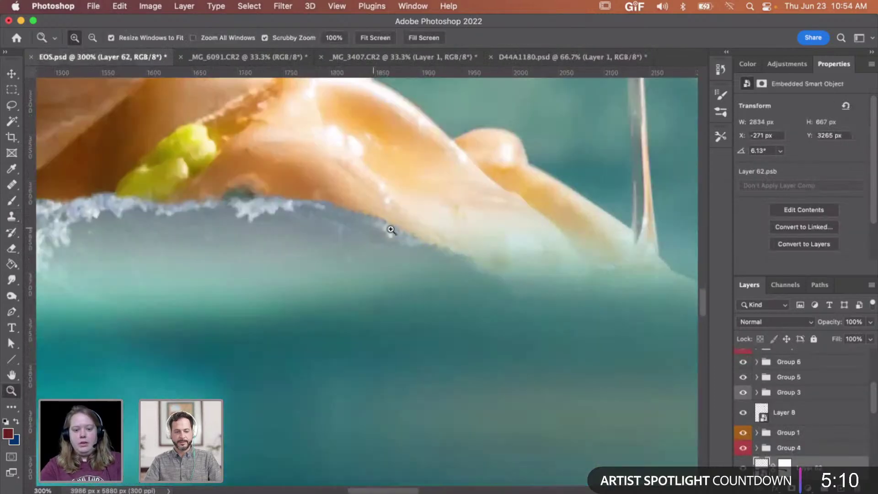
left_click(317, 204, "alt")
left_click(318, 204, "alt")
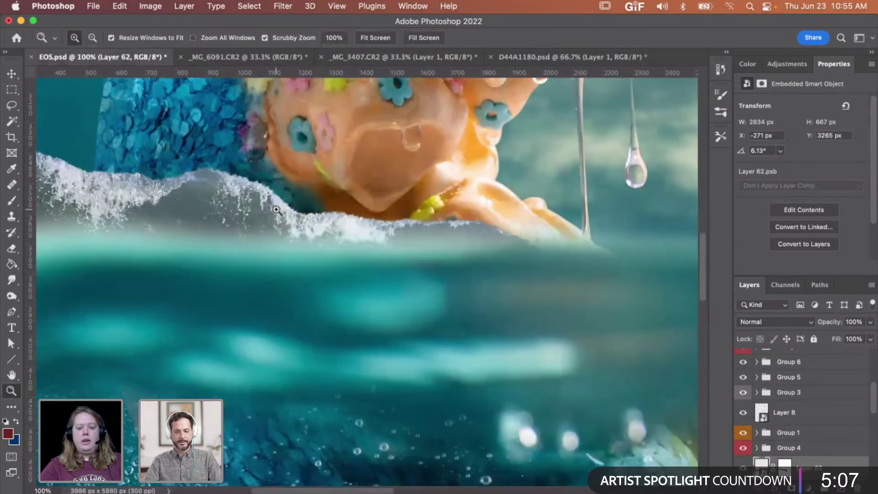
left_click(277, 210, "alt")
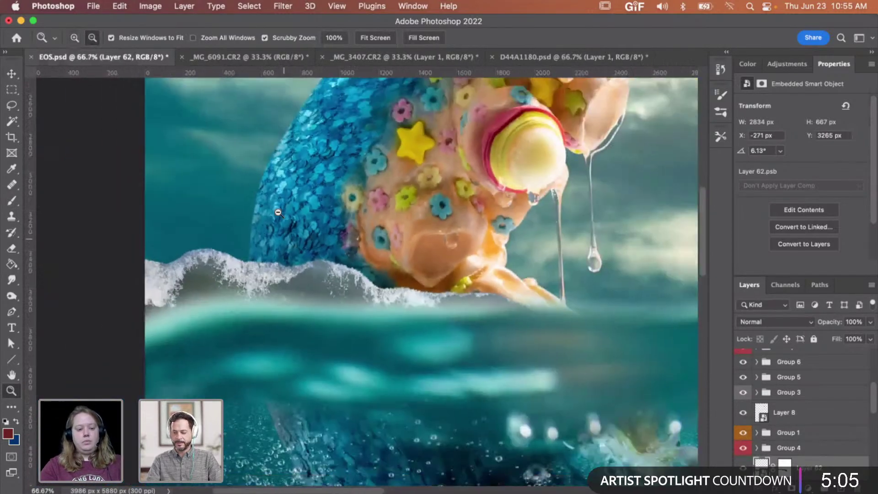
left_click(277, 212, "alt")
scroll(278, 213, "up", 2)
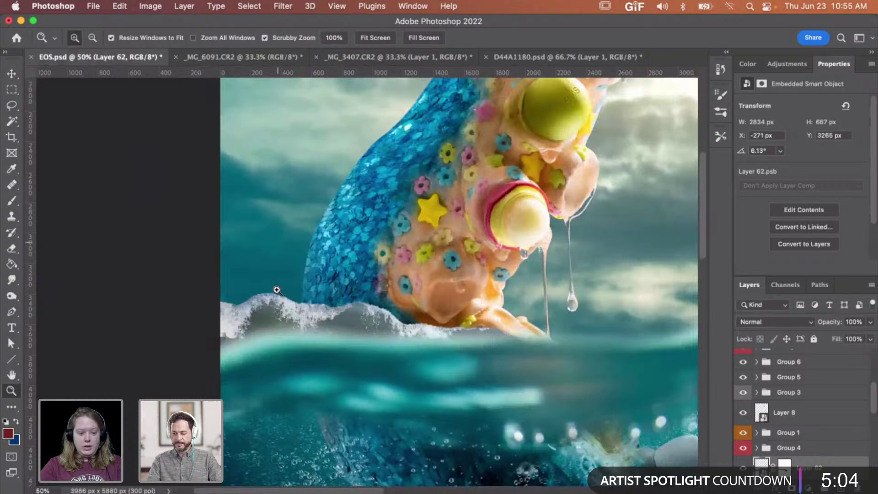
Step: Inspect the foam crests against the blue glittered side of the tentacle up close and at 50% zoom
left_click(252, 301)
left_click(251, 297)
left_click(249, 295)
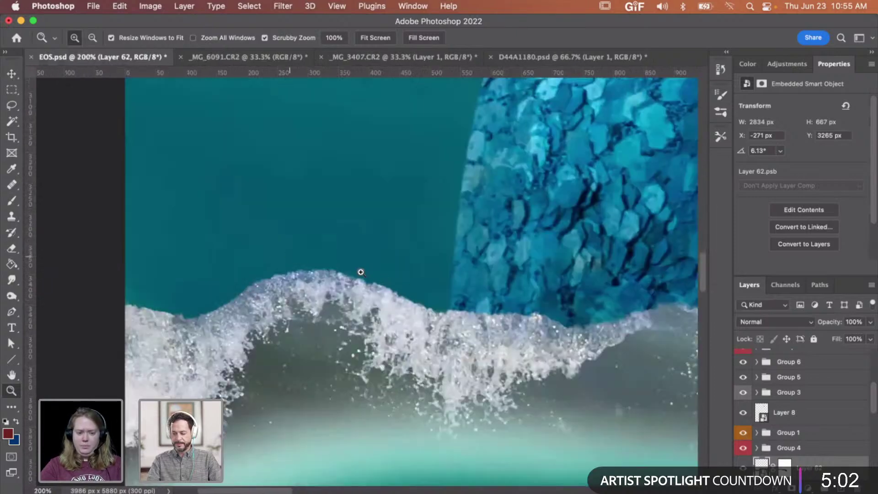
scroll(375, 273, "right", 3)
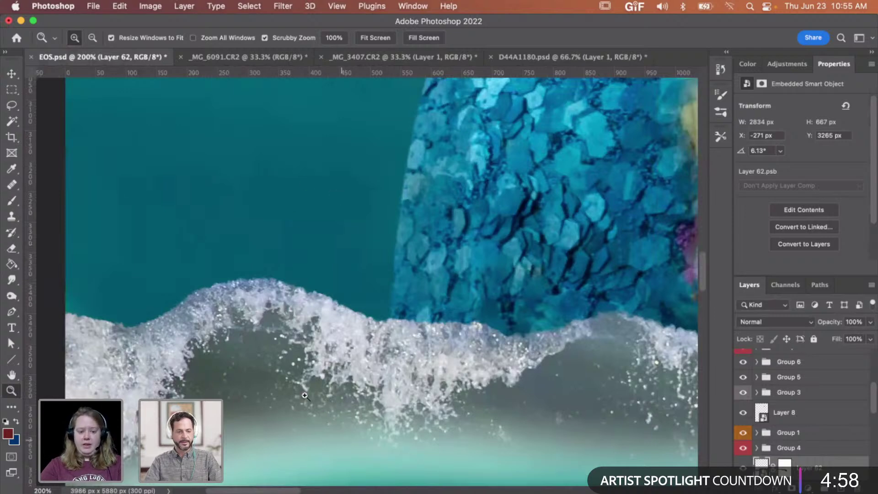
scroll(366, 343, "right", 6)
scroll(366, 343, "down", 1)
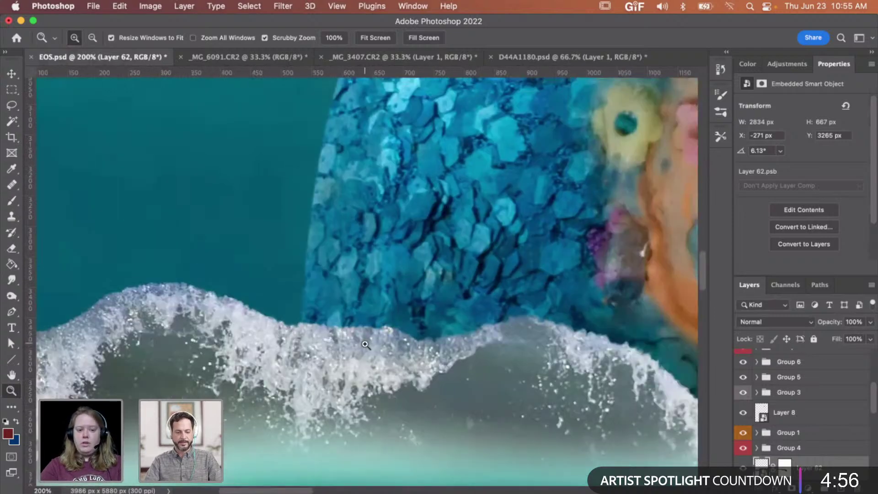
key("alt")
left_click(366, 343, "alt")
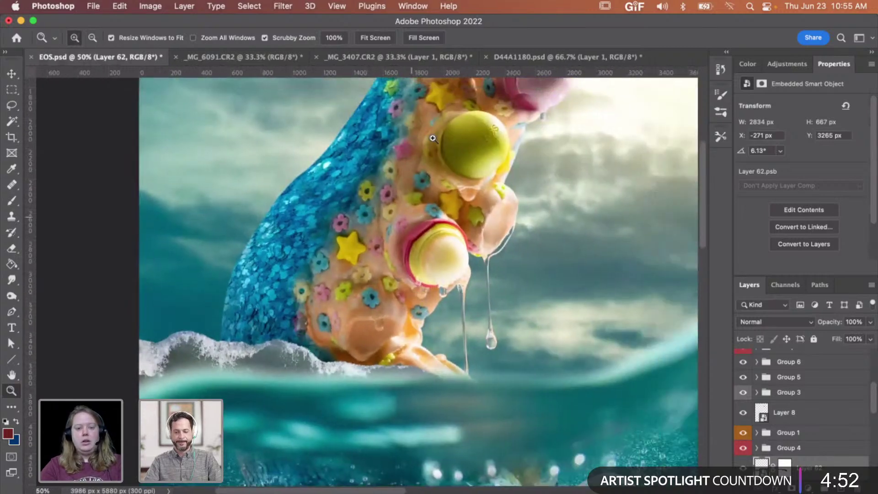
Step: Switch to _MG_6091.CR2, clear the selection, lasso the foam splash at the middle of the breaking wave, and copy it to a new layer
left_click(244, 57)
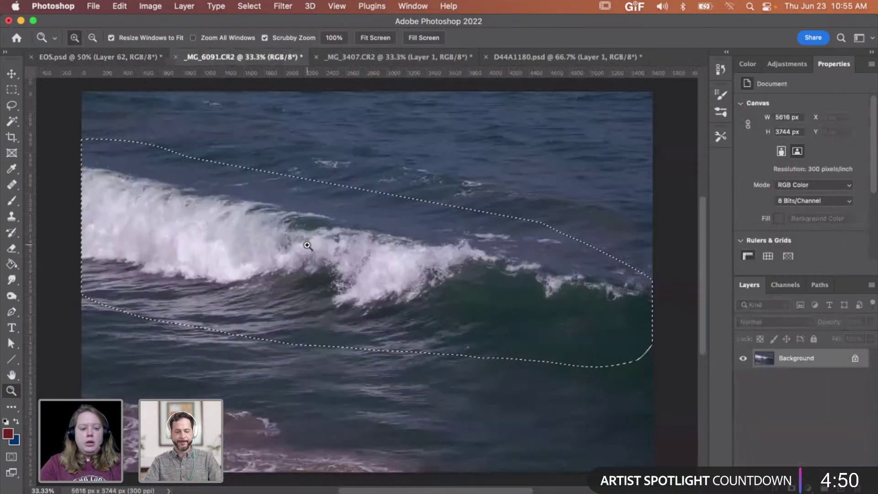
key("super+d")
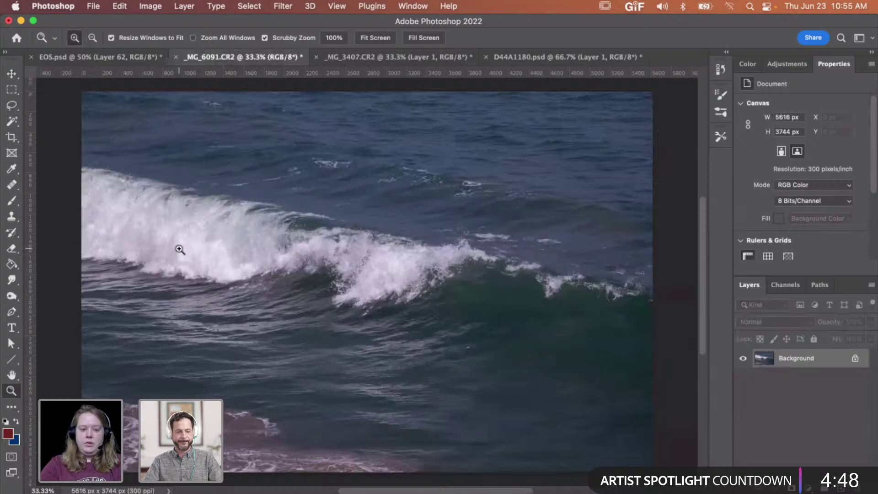
key("l")
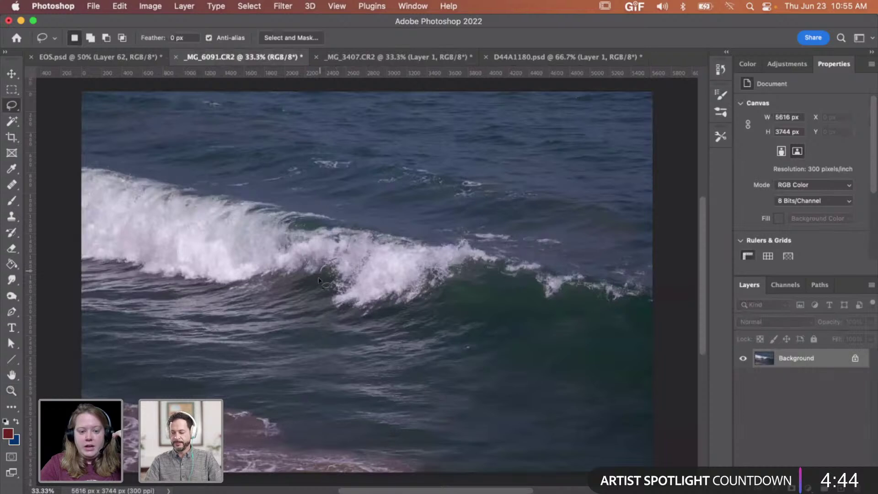
left_click_drag(319, 280, 318, 286)
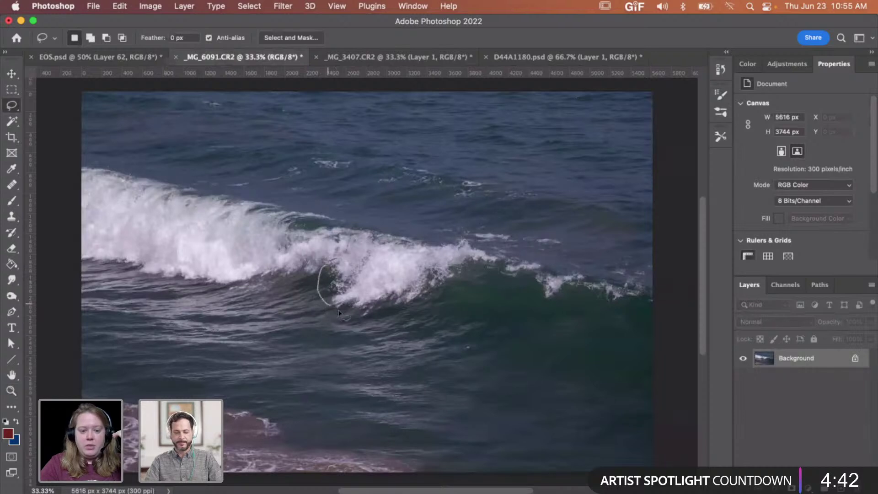
left_click_drag(396, 285, 350, 259)
key("super+j")
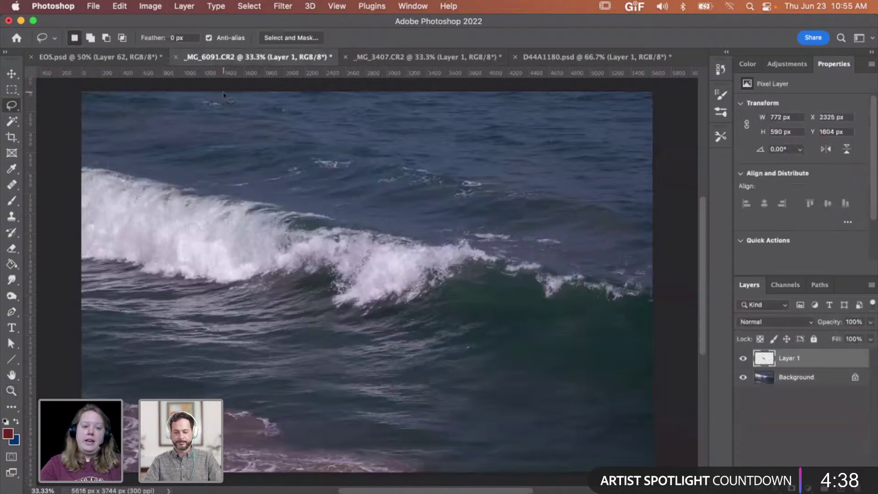
left_click(129, 55)
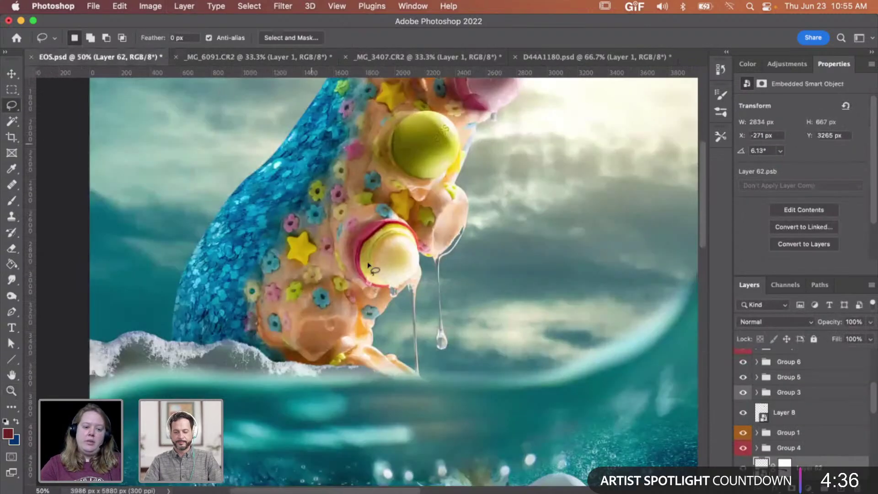
scroll(287, 341, "up", 5)
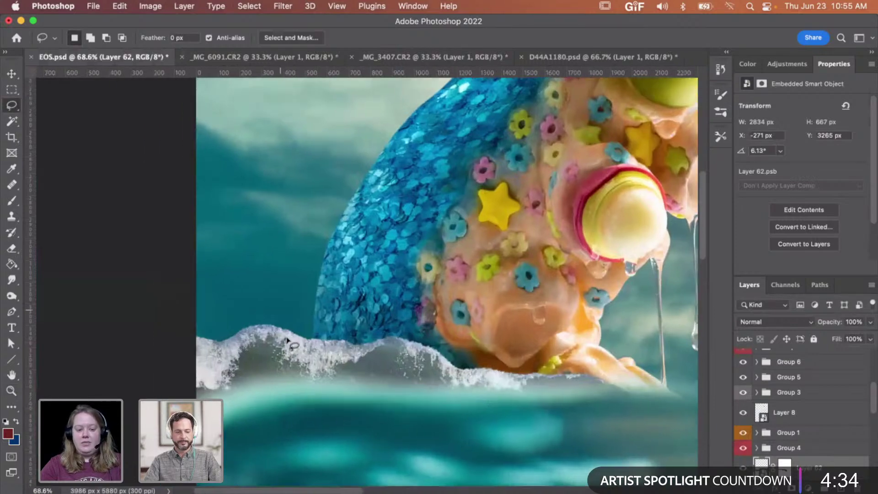
key("super+v")
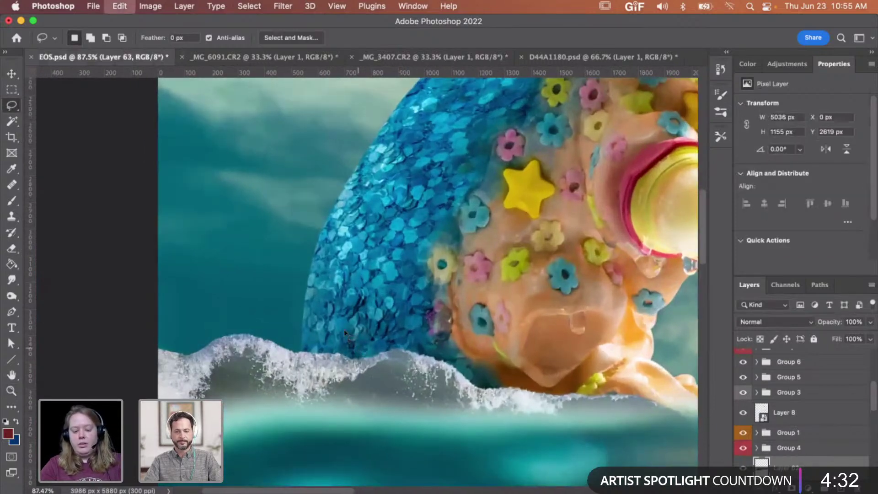
scroll(457, 283, "right", 5)
scroll(457, 284, "down", 1)
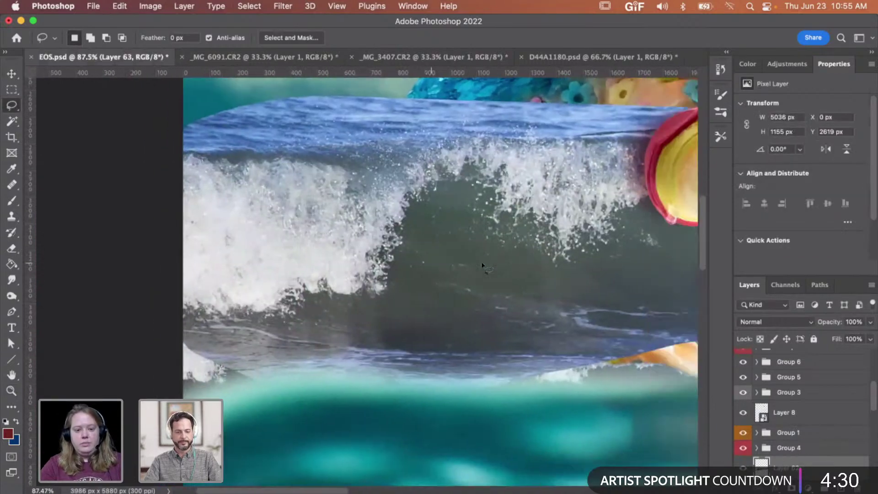
key("super+z")
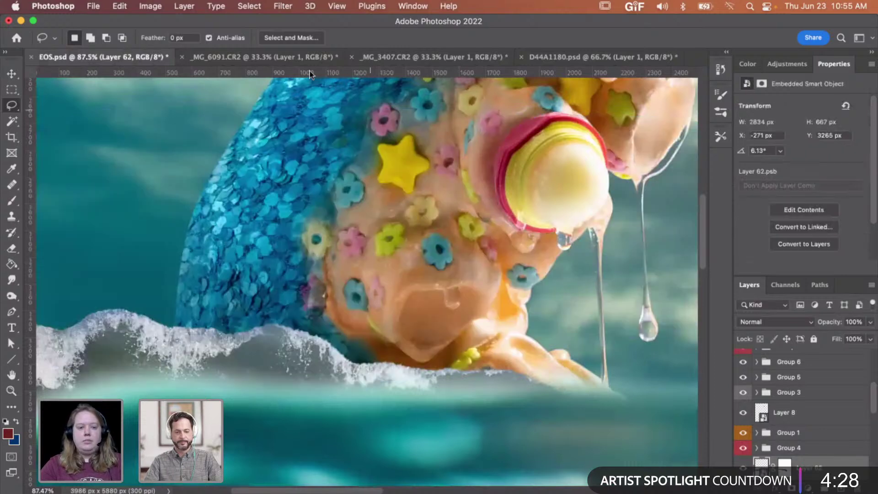
Step: Copy the foam patch from _MG_6091.CR2 into EOS.psd and move it over the wave crest beside the tentacle's blue side
key("ctrl+Tab")
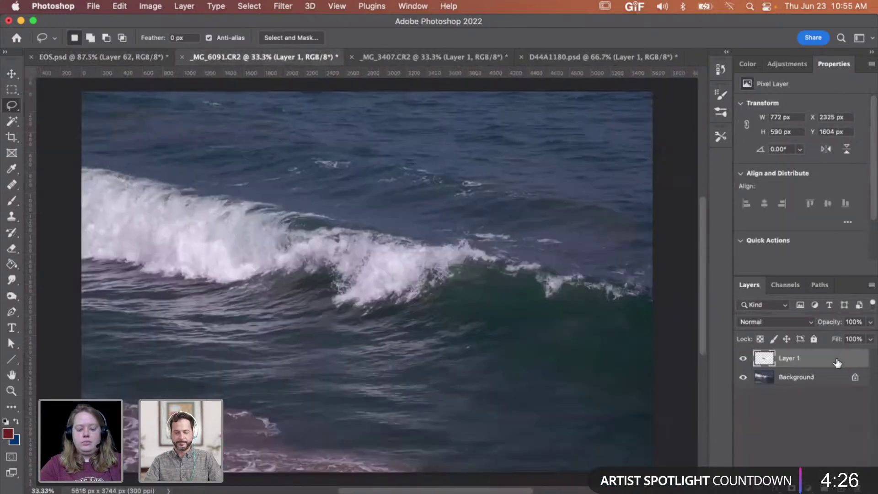
left_click(100, 57)
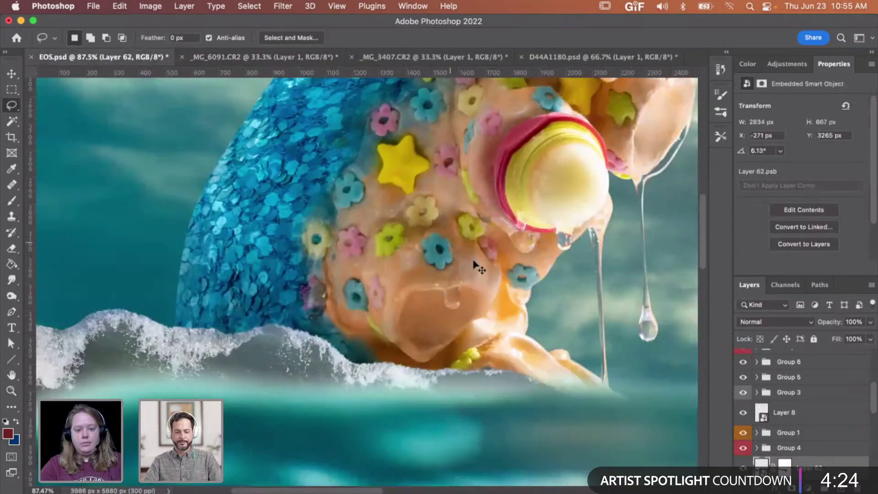
key("super+v")
scroll(541, 312, "left", 5)
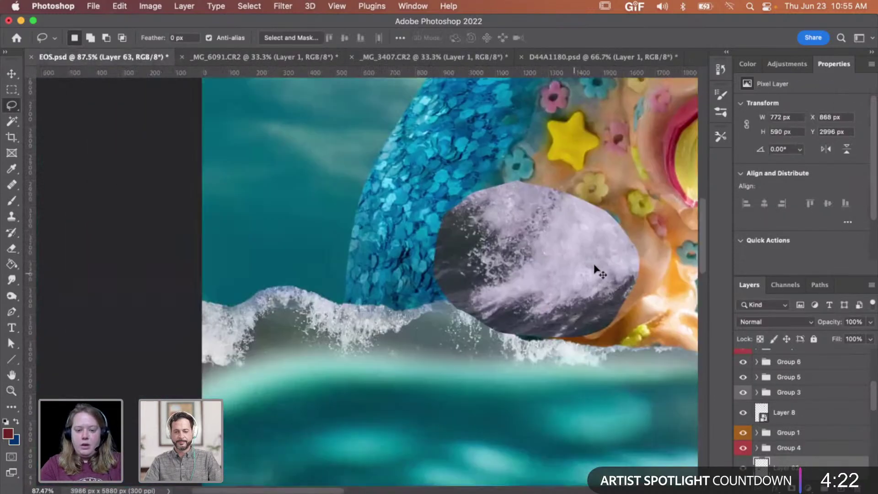
key("v")
left_click_drag(433, 281, 245, 302)
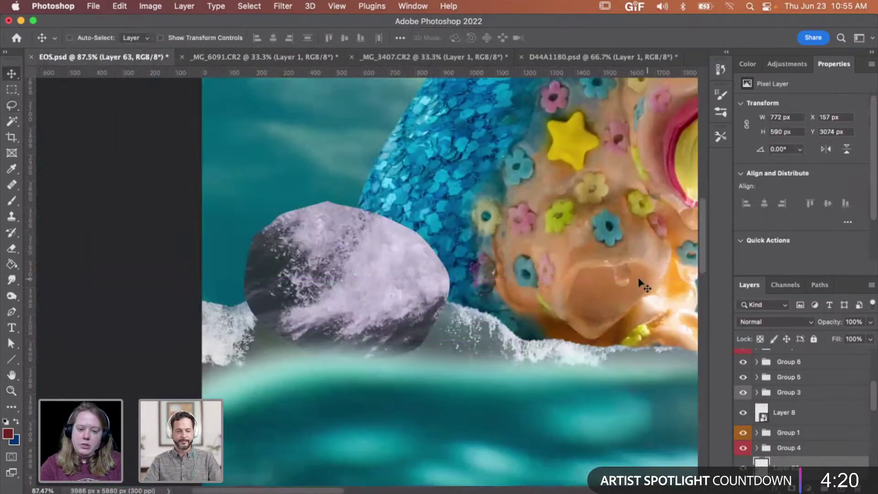
Step: Stack the foam patch beneath Layer 62, rotate it about 118°, and shift it toward the canvas's left edge behind the wave crest
scroll(819, 465, "down", 2)
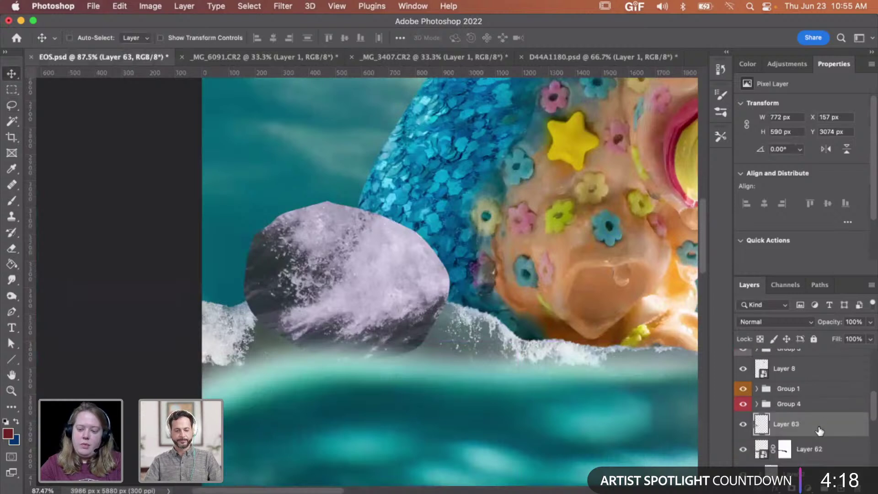
left_click_drag(820, 430, 821, 458)
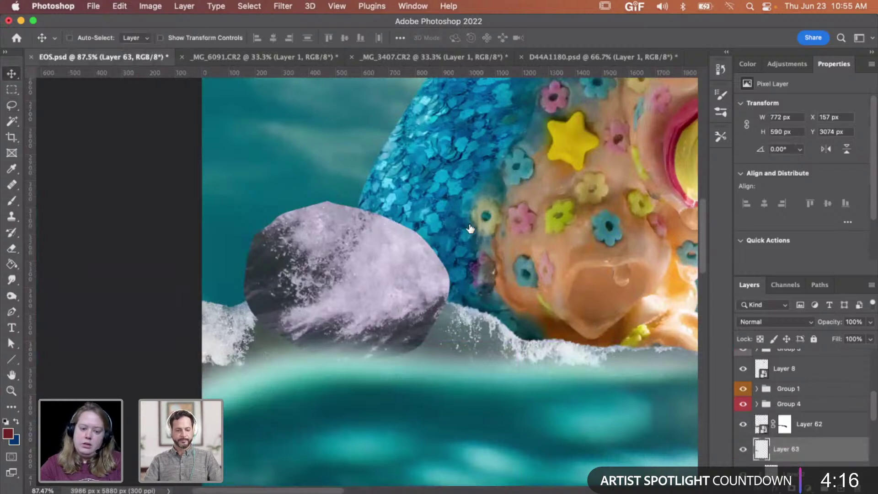
key("super+t")
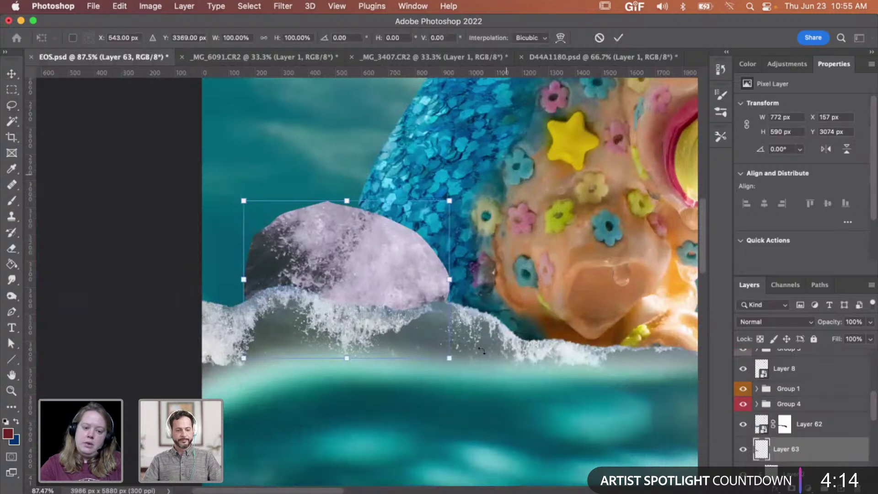
left_click_drag(471, 236, 315, 353)
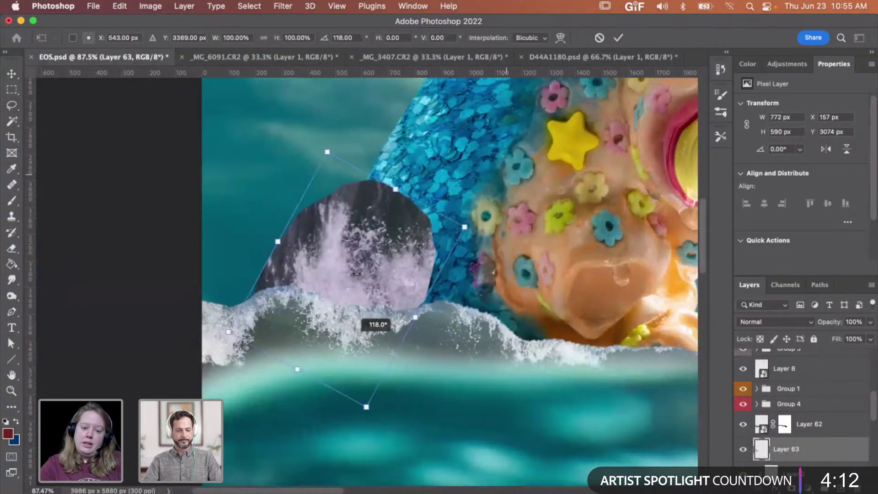
mouse_move(321, 245)
left_mouse_down()
mouse_move(316, 219)
mouse_move(318, 244)
mouse_move(292, 249)
mouse_move(312, 252)
left_mouse_up()
key("Return")
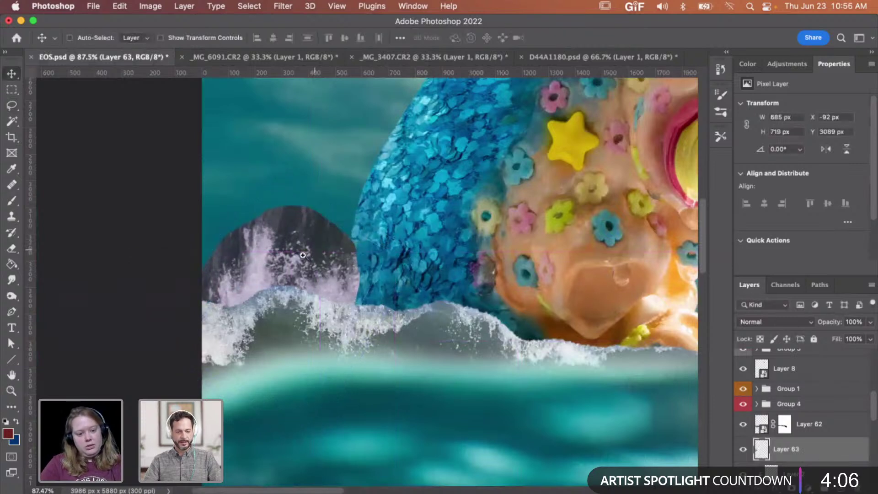
key("z")
left_click(302, 254)
left_click(302, 253)
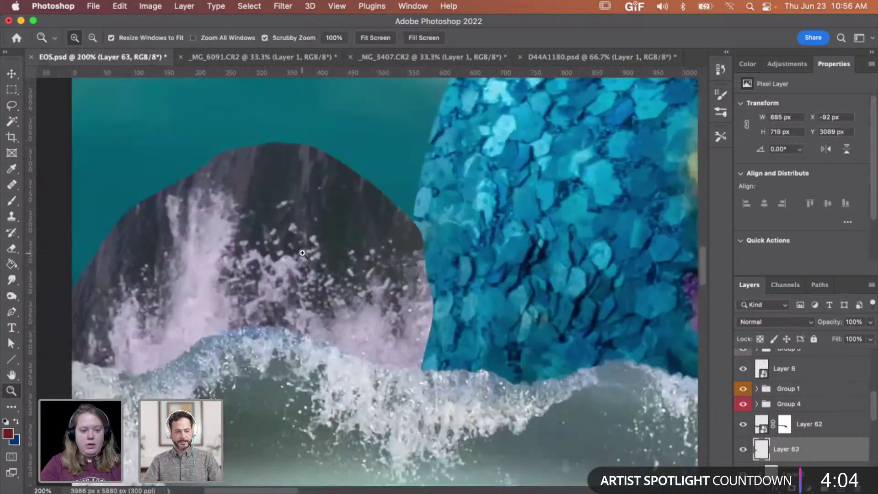
left_click(247, 7)
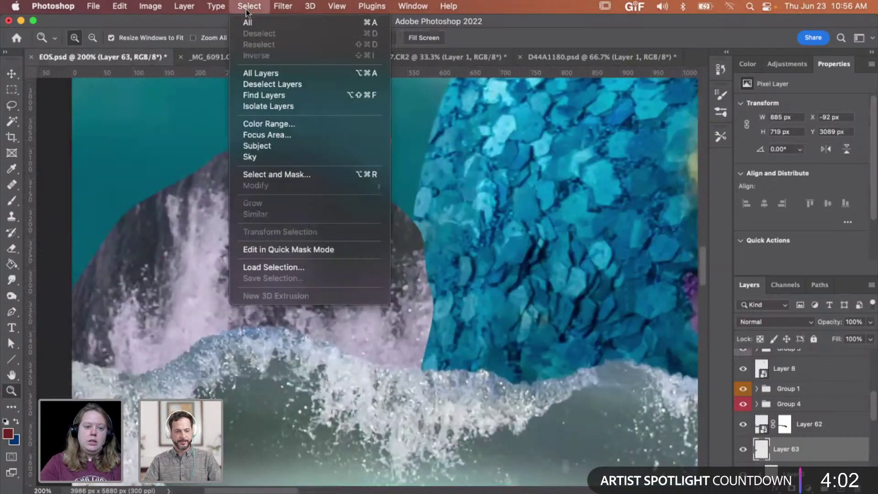
left_click(269, 124)
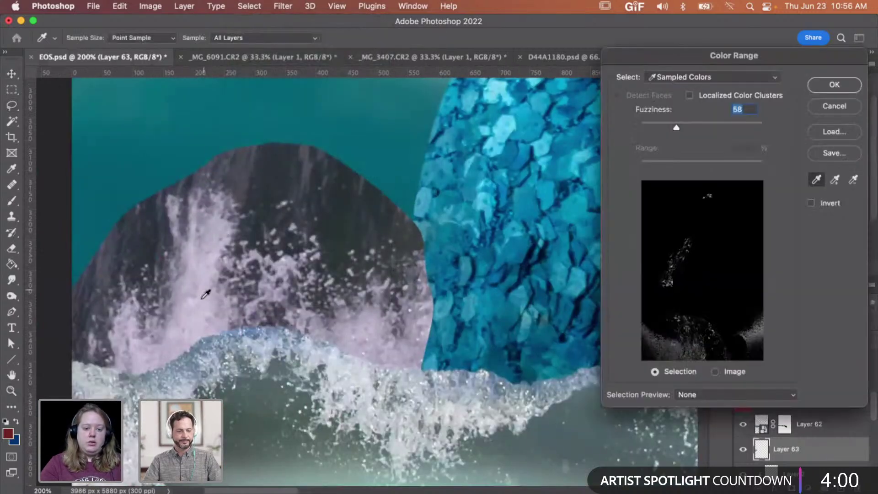
left_click(827, 107)
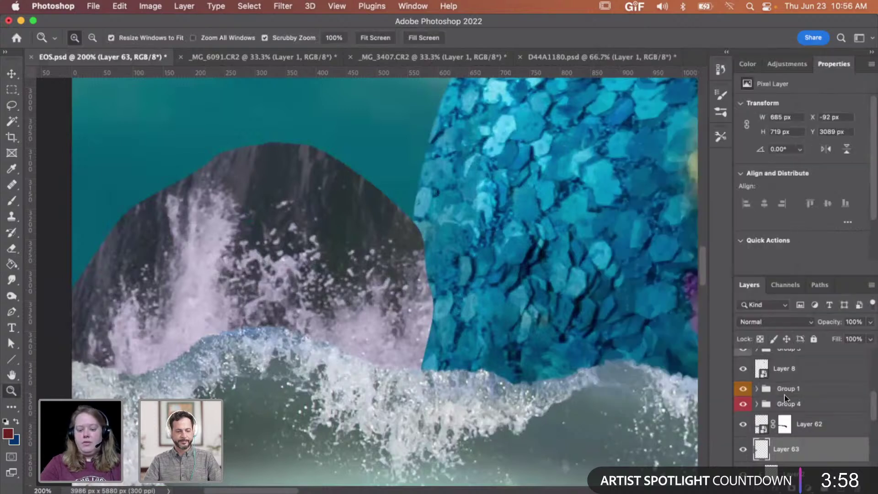
Step: Bring the foam patch above Layer 62 and select its pale foam with Color Range, sampling the splash and setting Fuzziness to 16
key("super+bracketright")
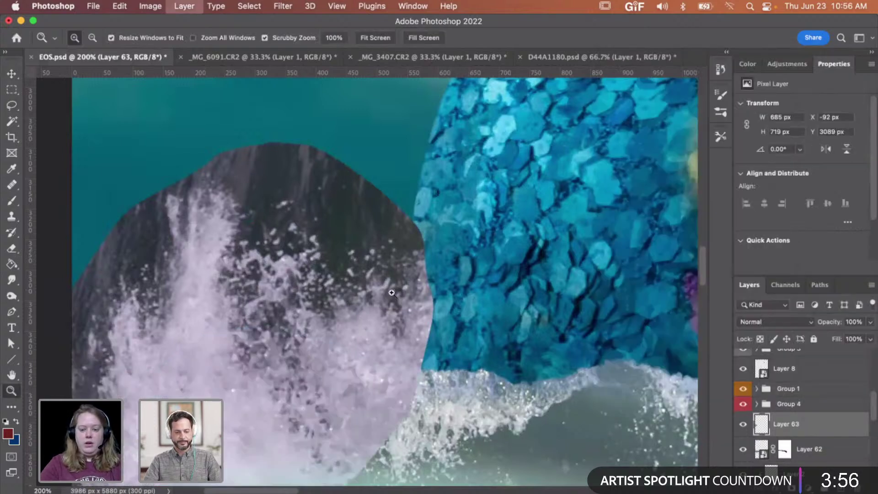
scroll(392, 293, "left", 5)
scroll(392, 293, "down", 3)
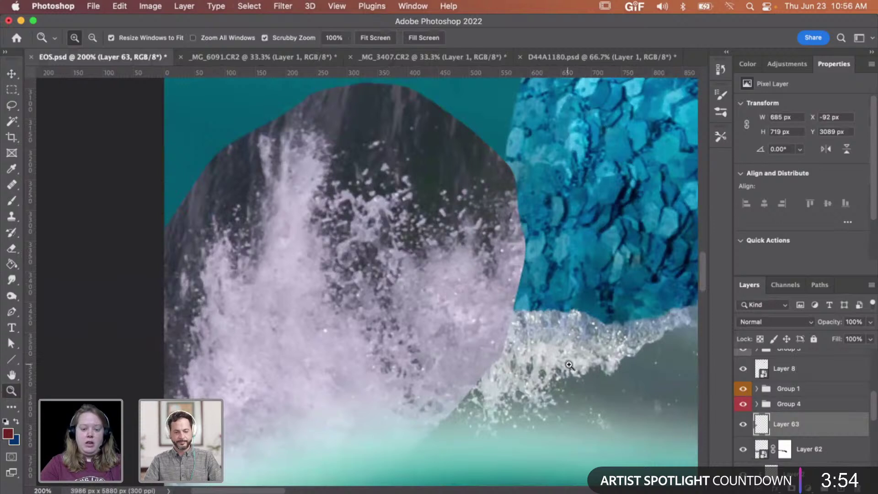
left_click(247, 6)
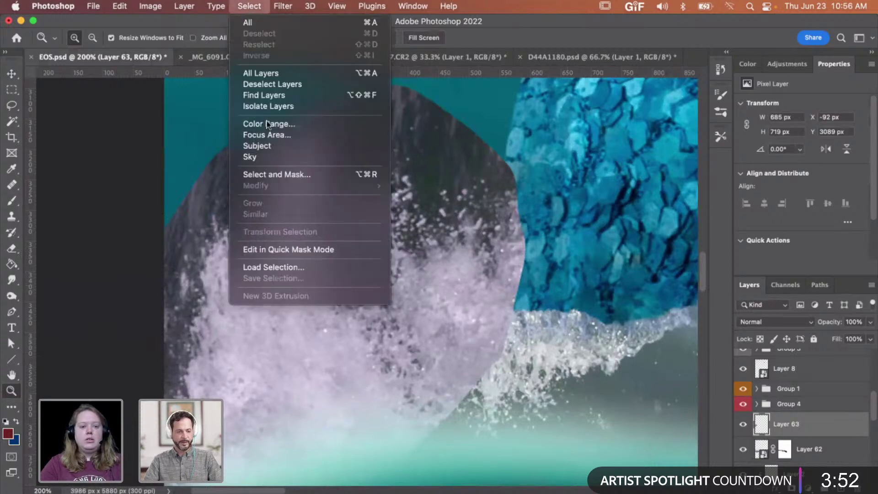
left_click(251, 122)
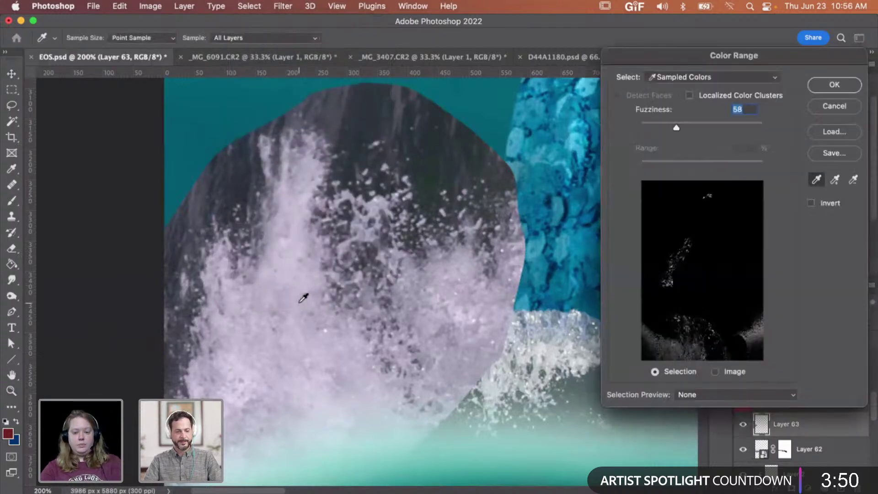
left_click(290, 276)
left_click(294, 224)
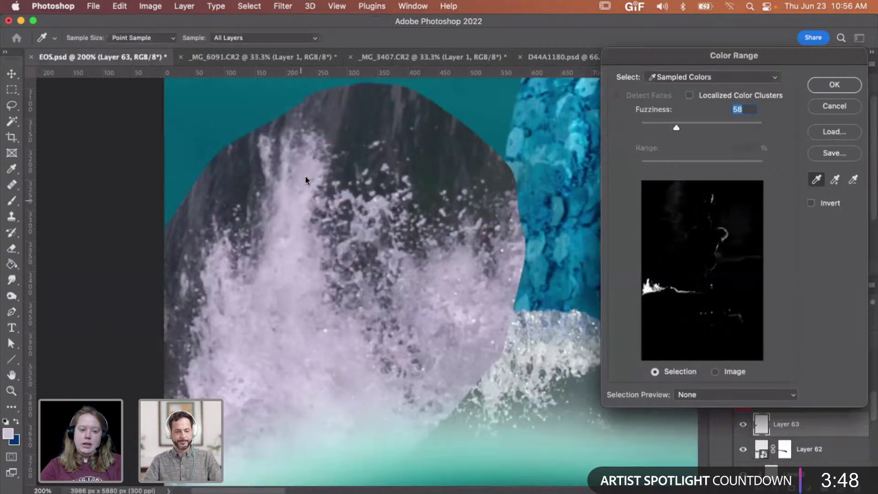
left_click(284, 314)
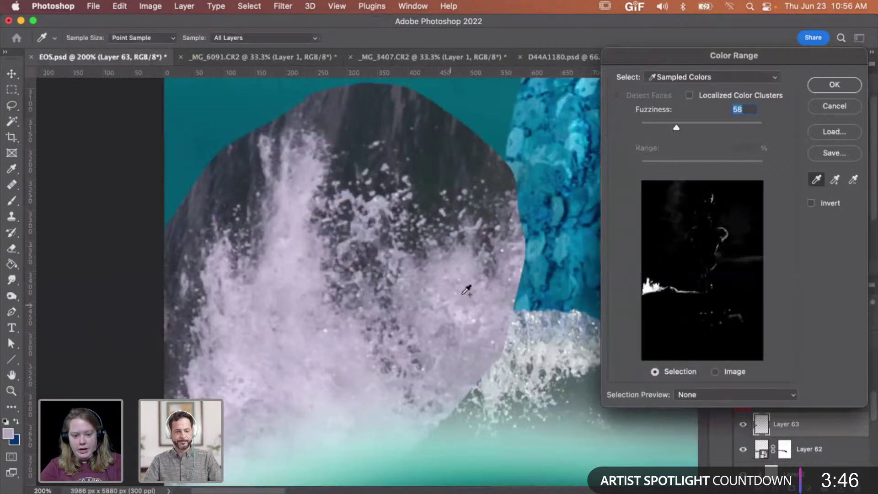
left_click(453, 268)
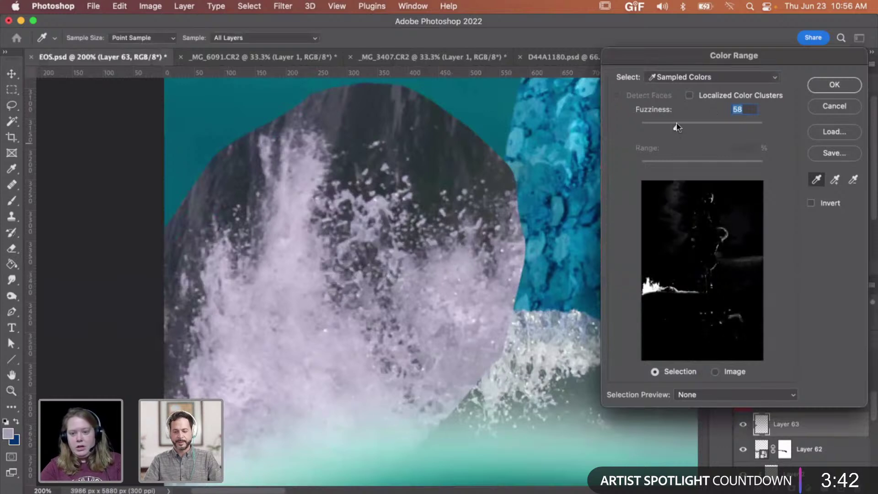
left_click_drag(677, 125, 651, 128)
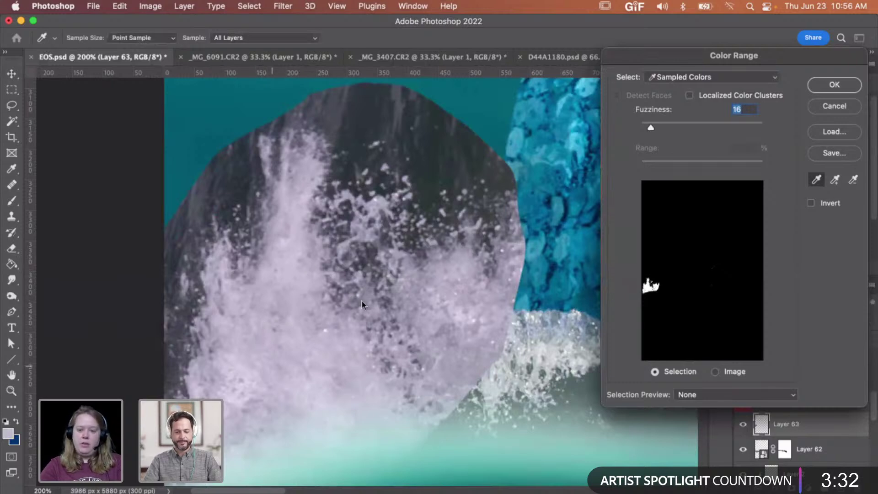
left_click(846, 85)
key("z")
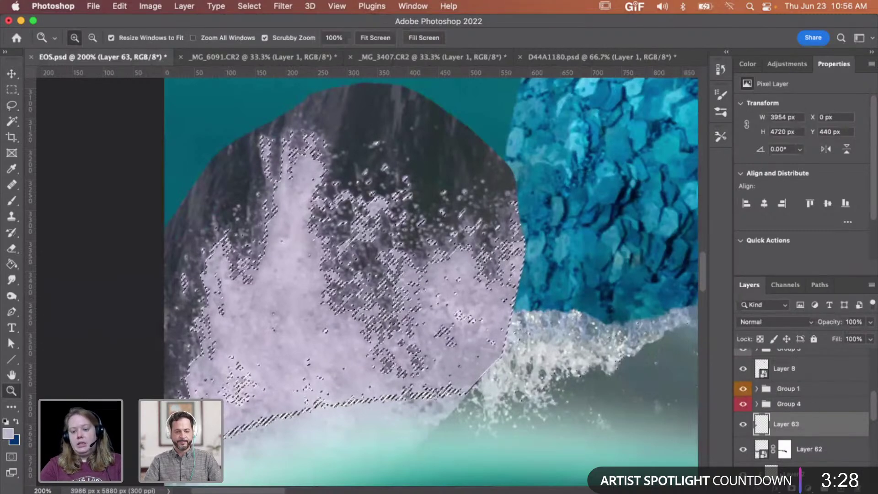
Step: Mask the foam patch from the selection, invert the mask so only the splash shows, and stack the layer beneath Layer 62
left_click(792, 489)
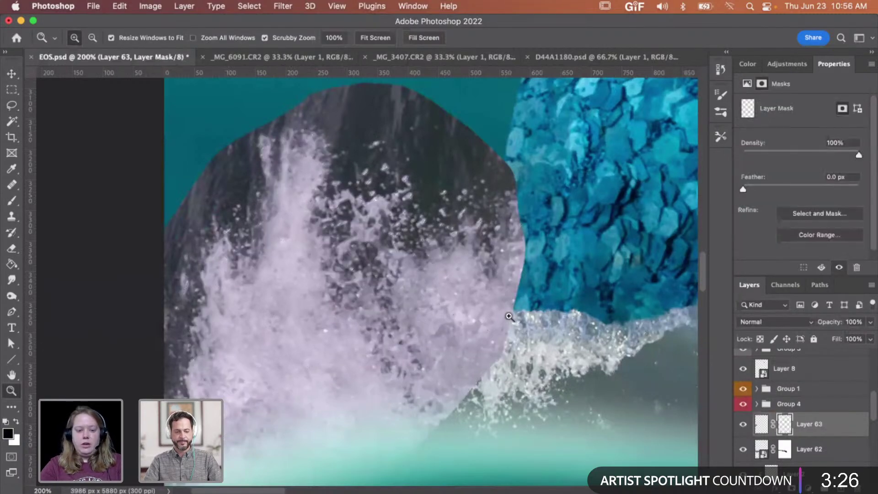
key("super+i")
key("super+bracketleft")
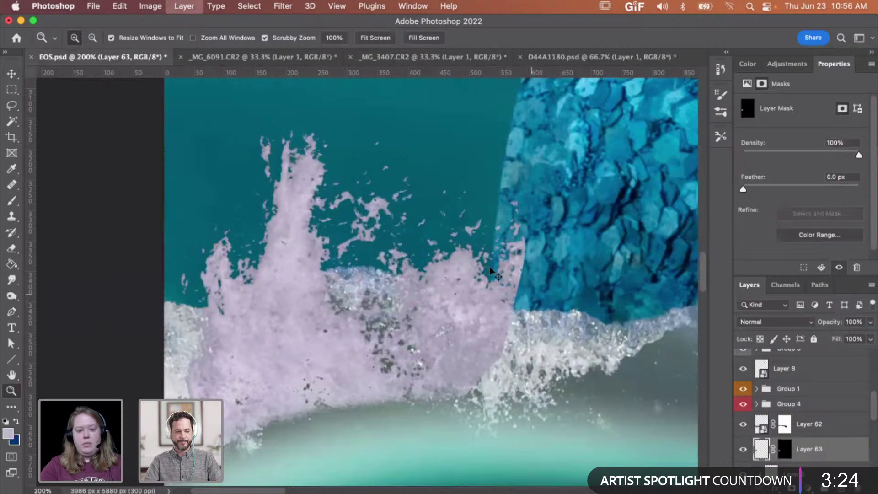
key("v")
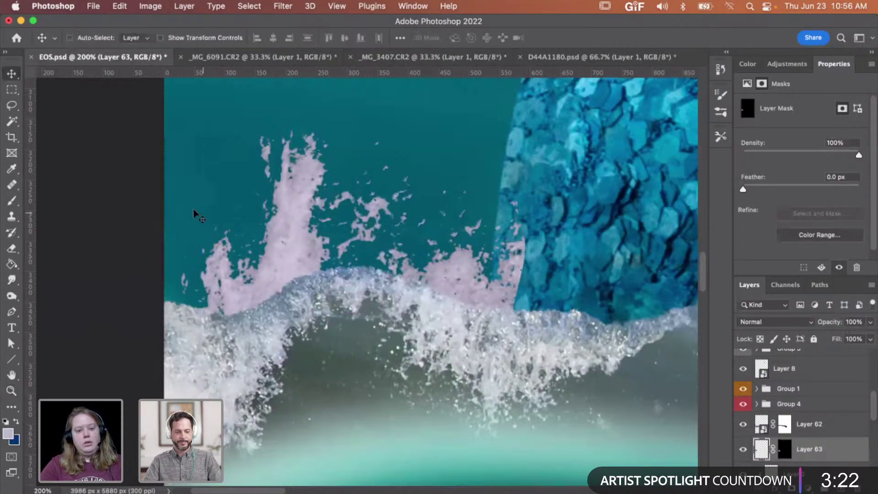
Step: Delete the foam patch's layer mask and shift the whole patch about 80 px left and 42 px down
left_click(12, 279)
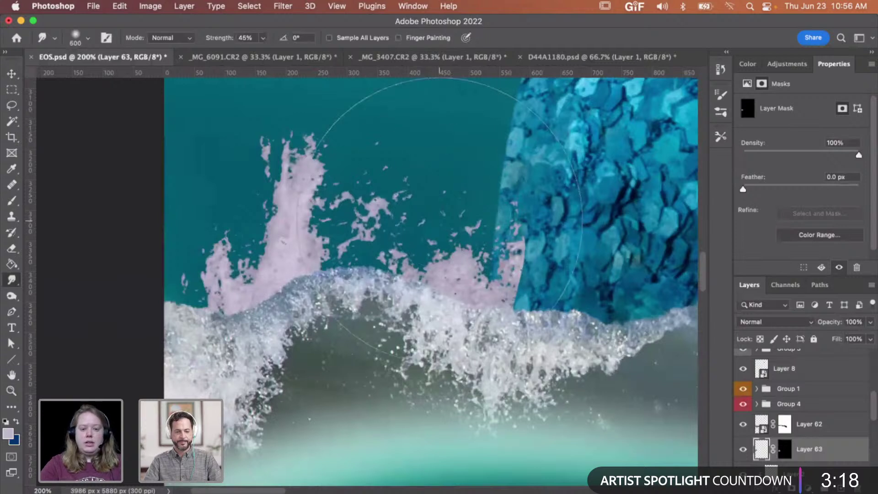
left_click(790, 459)
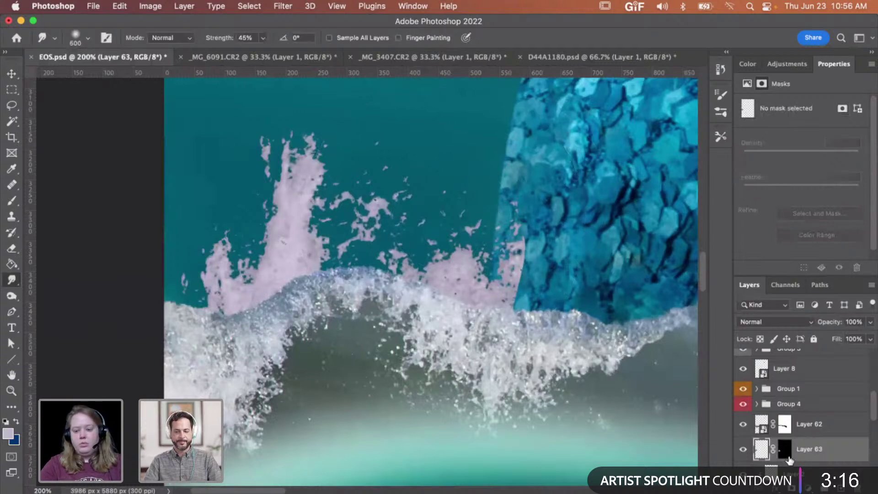
left_click(789, 458)
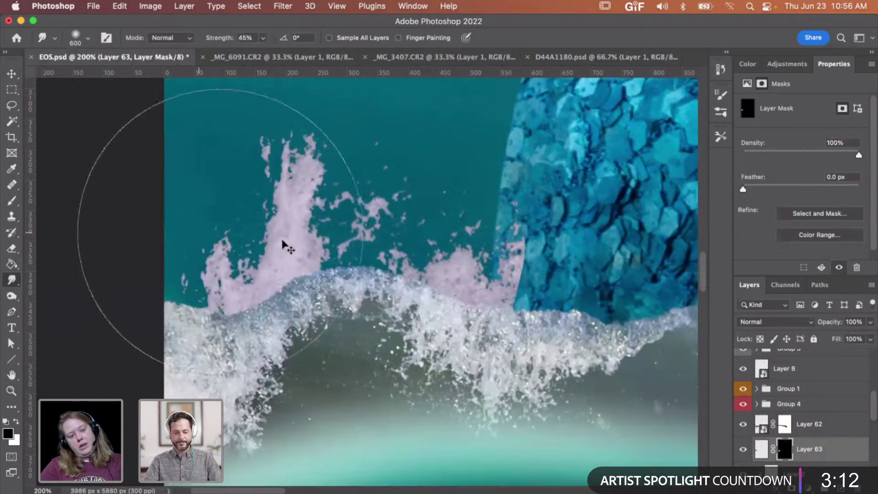
key("v")
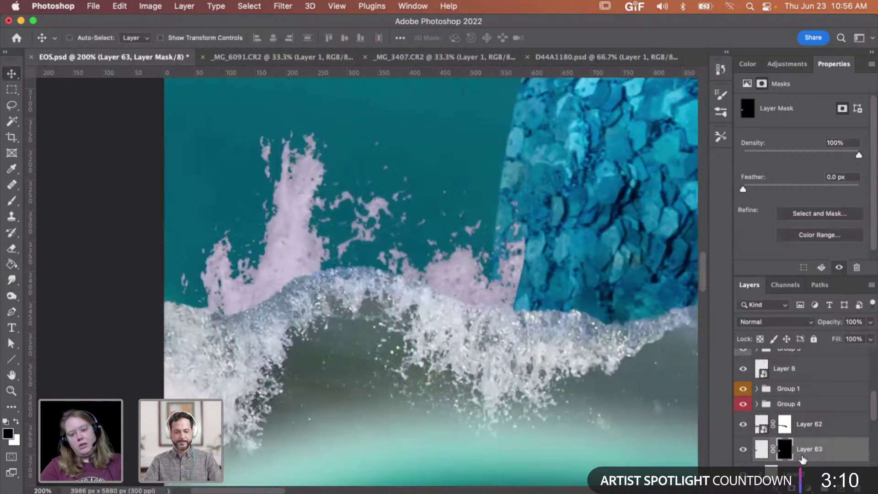
right_click(803, 459)
left_click(744, 389)
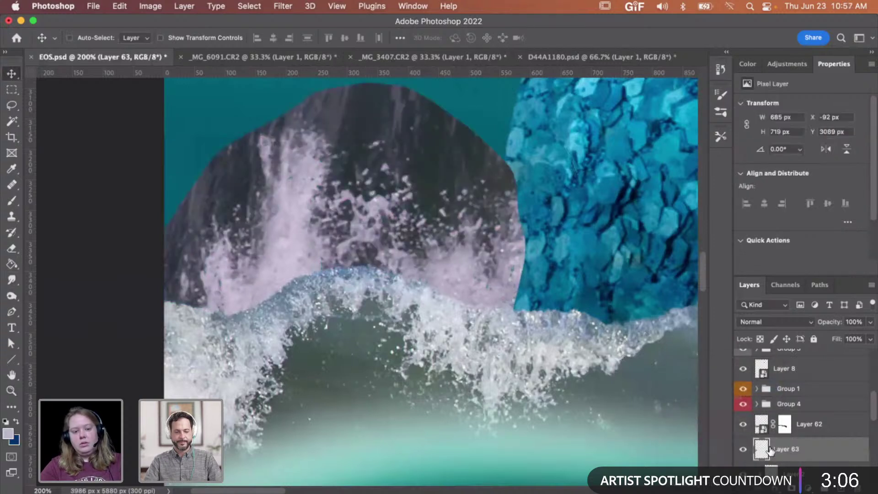
left_click_drag(425, 212, 399, 224)
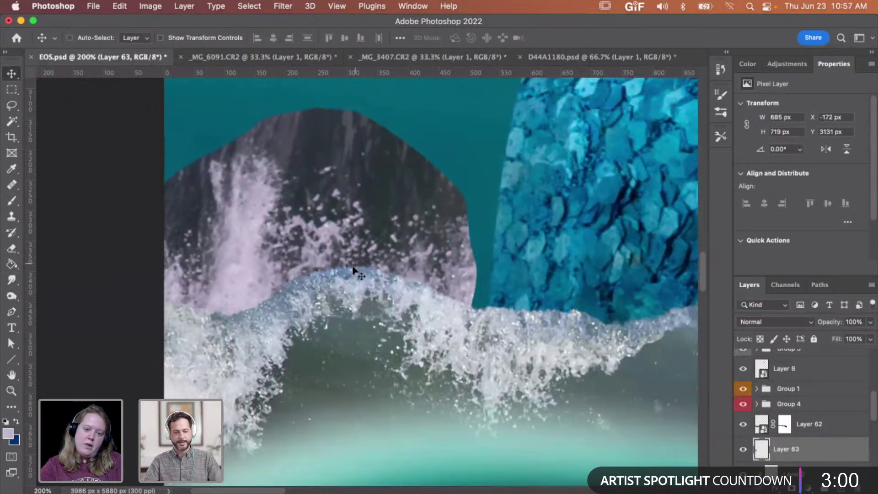
Step: Bring the foam patch above Layer 62 and select its foam with Color Range, sampling the mid-tone spray and setting Fuzziness to 51
key("super+bracketright")
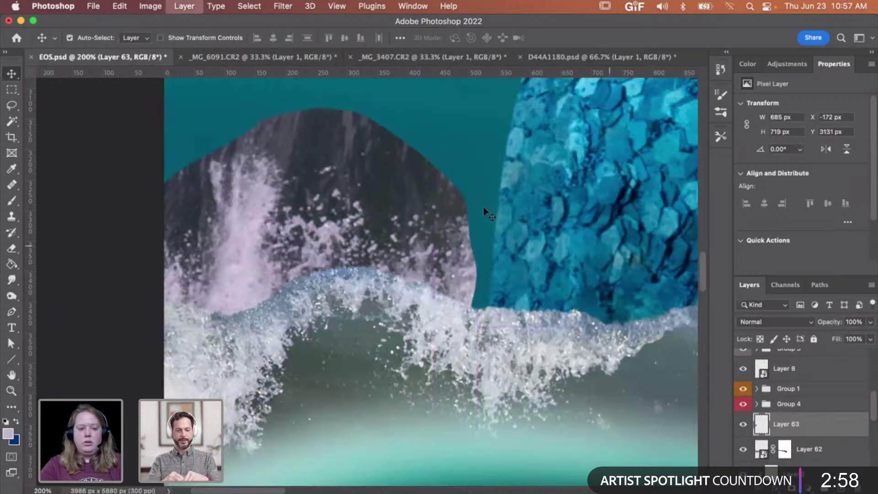
left_click(250, 10)
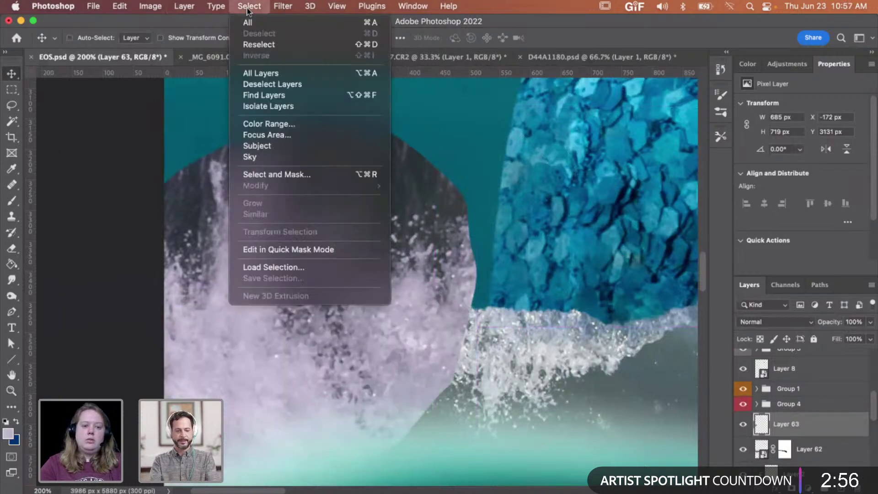
left_click(273, 125)
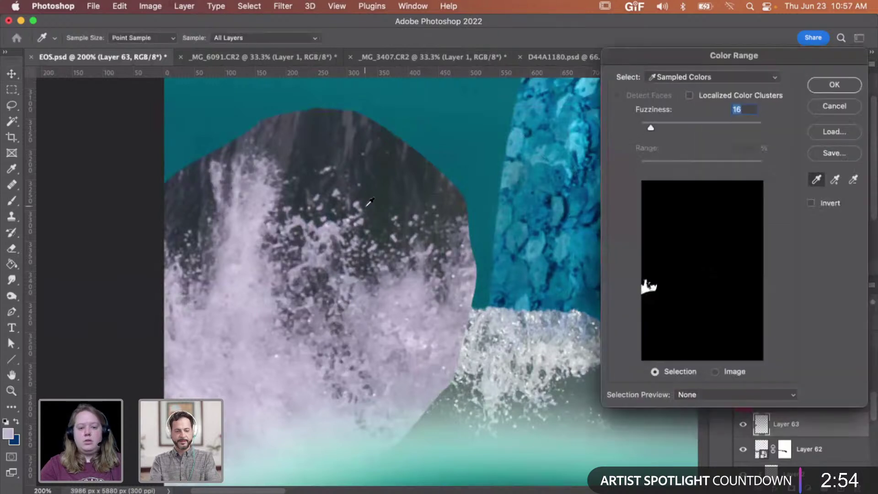
left_click(328, 228)
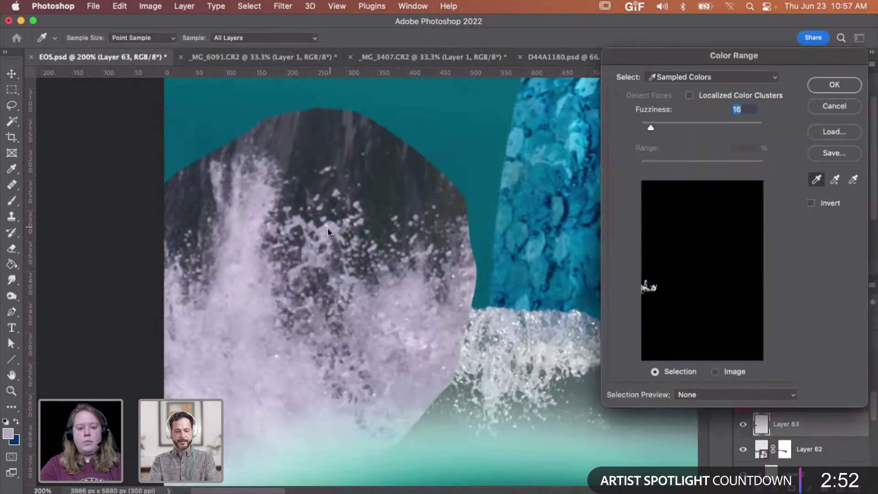
left_click(366, 300)
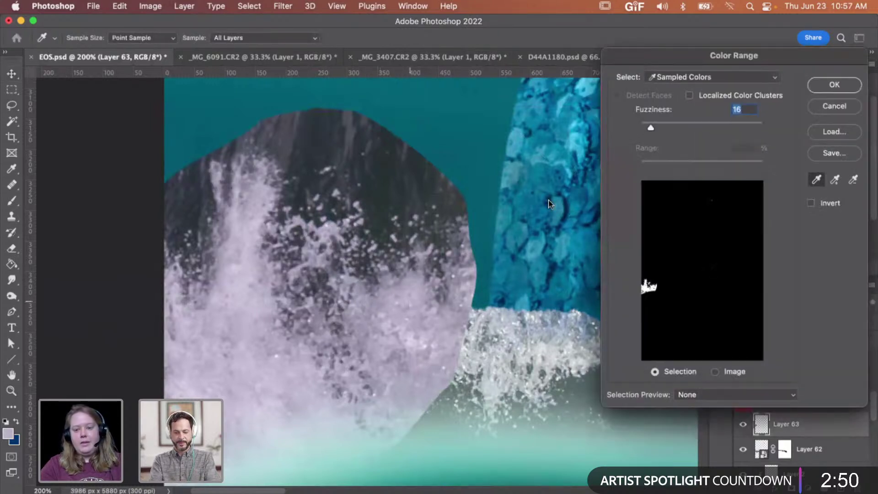
left_click_drag(659, 130, 673, 130)
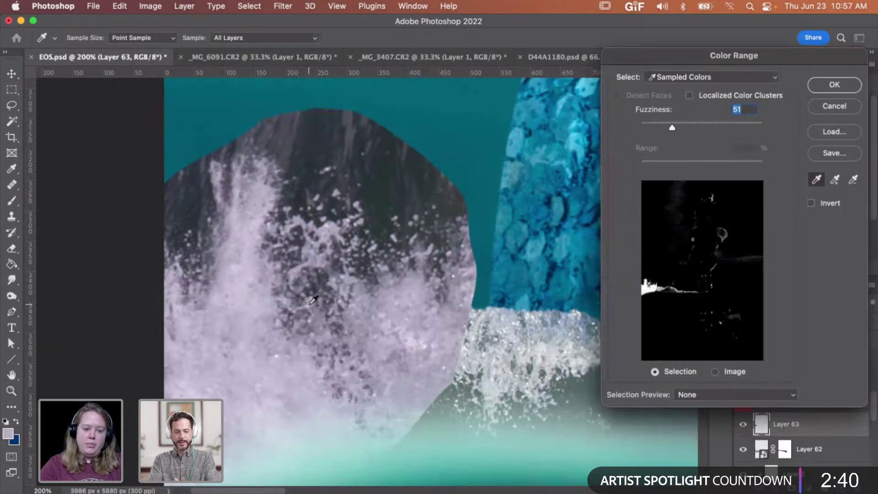
left_click(833, 84)
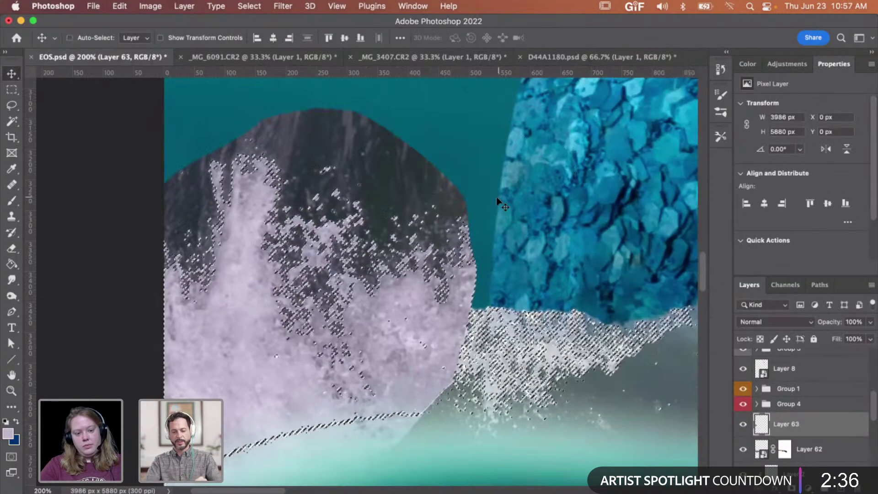
Step: Add a layer mask to the foam patch from the selection and invert it to hide the dark rock
left_click(793, 489)
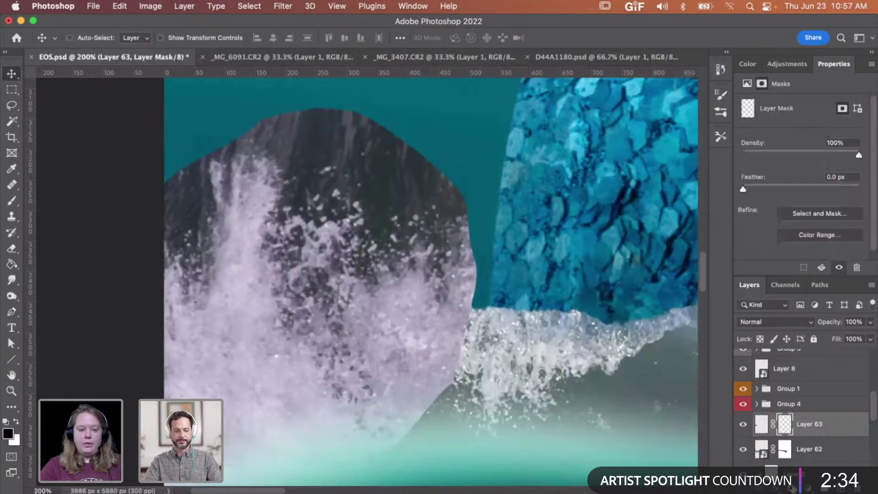
key("ctrl+i")
key("z")
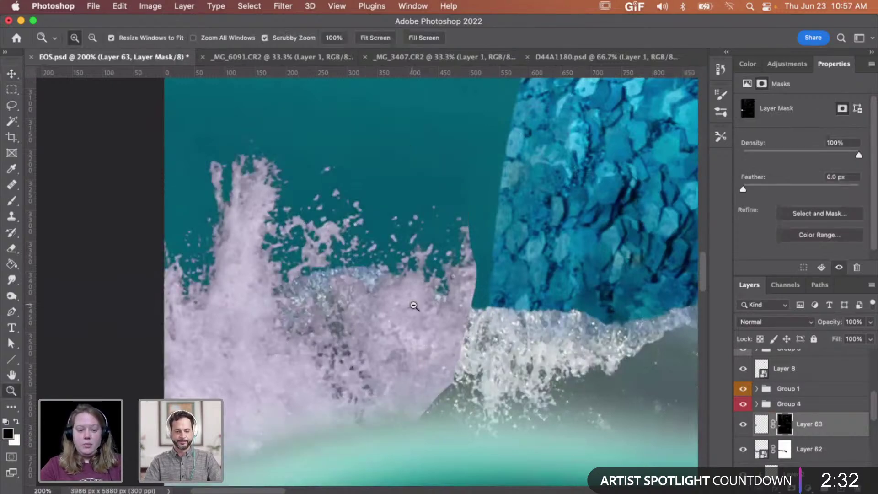
left_click(414, 305, "alt")
left_click(413, 302)
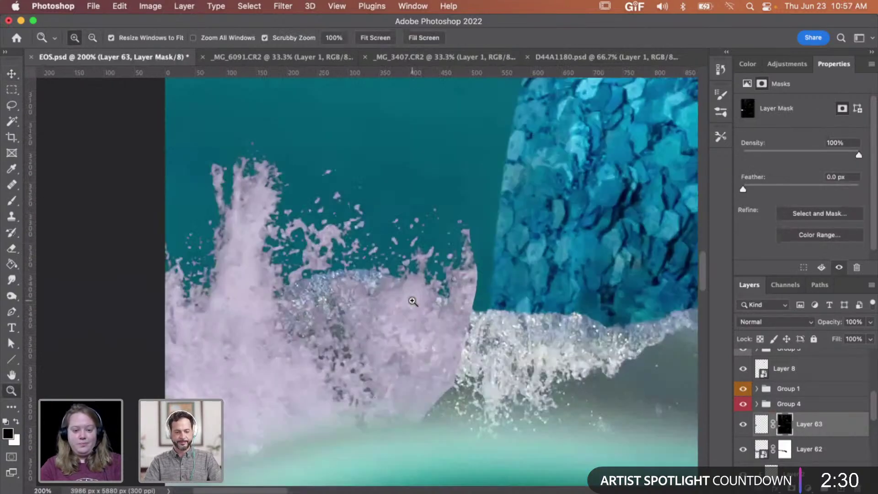
Step: Scale the masked splash to 82.63% and position it over the wave crest near the canvas's left edge
key("ctrl+t")
left_click_drag(478, 111, 431, 154)
left_click_drag(399, 293, 398, 305)
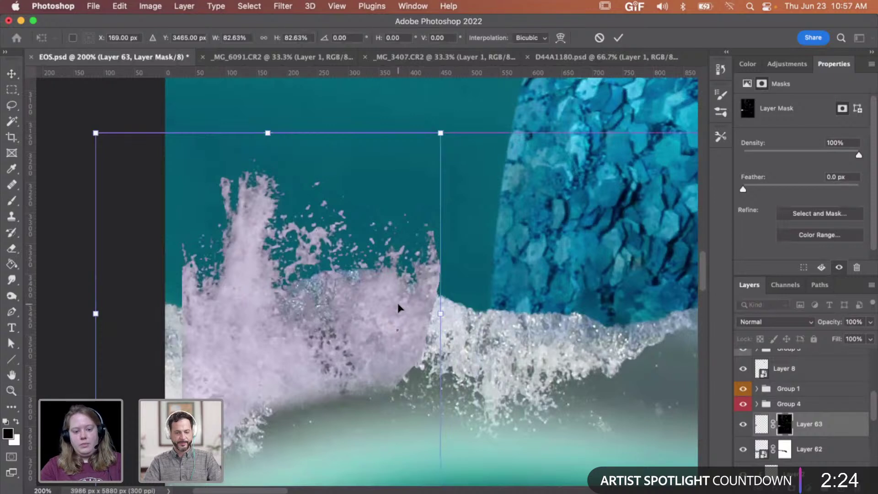
key("Return")
Step: Lower the splash by about 20 px and stack it beneath Layer 62 so it rises behind the crest
key("z")
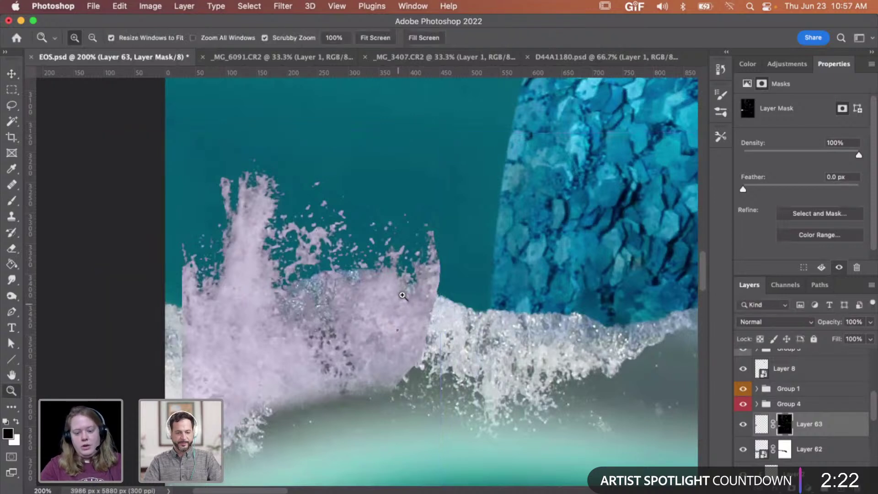
key("v")
key("shift+Down")
key("shift+Down")
key("shift+Down")
key("super+bracketleft")
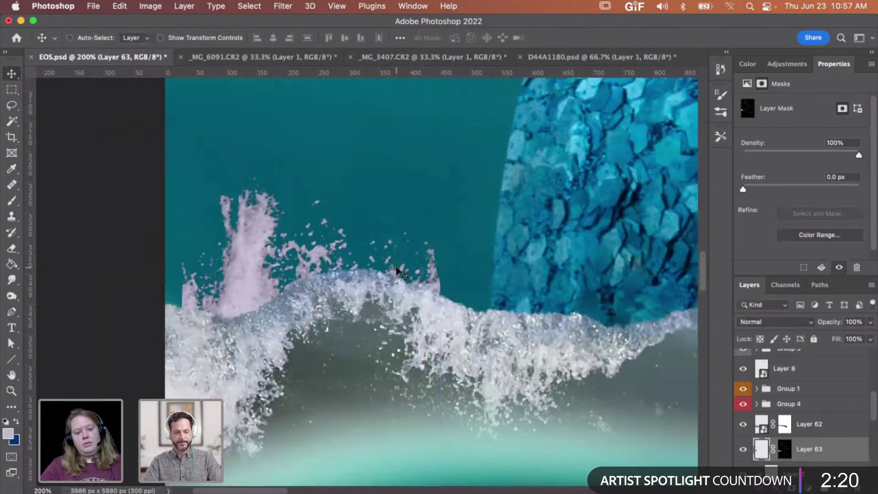
key("shift+Up")
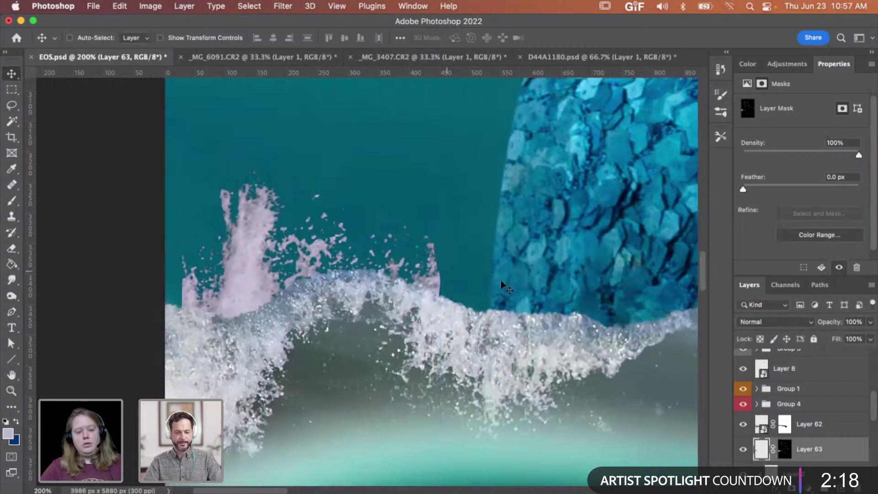
Step: Paint out the spike at the splash's right end and the top of its tall column on the mask with a 90 px brush
key("b")
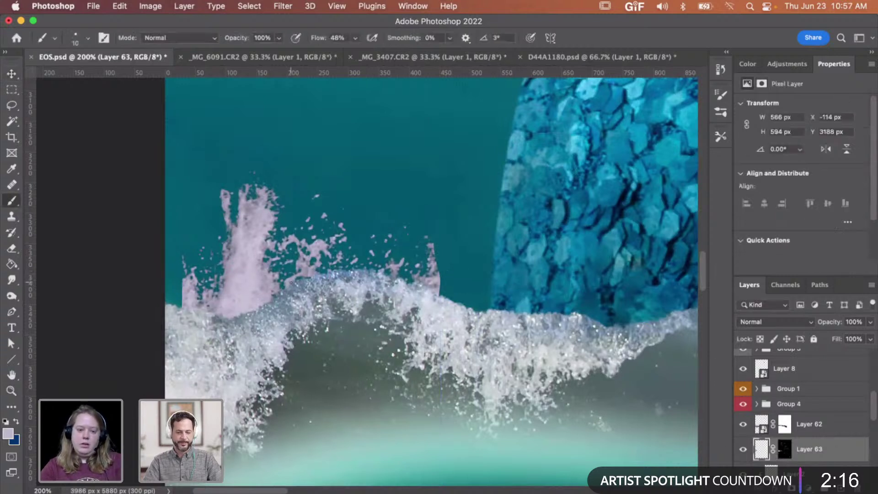
key("bracketright")
key("bracketright")
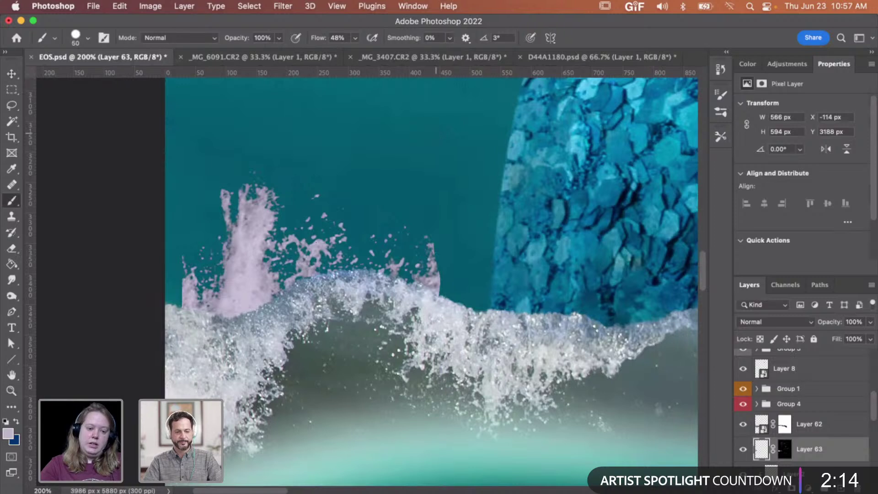
left_click(785, 450)
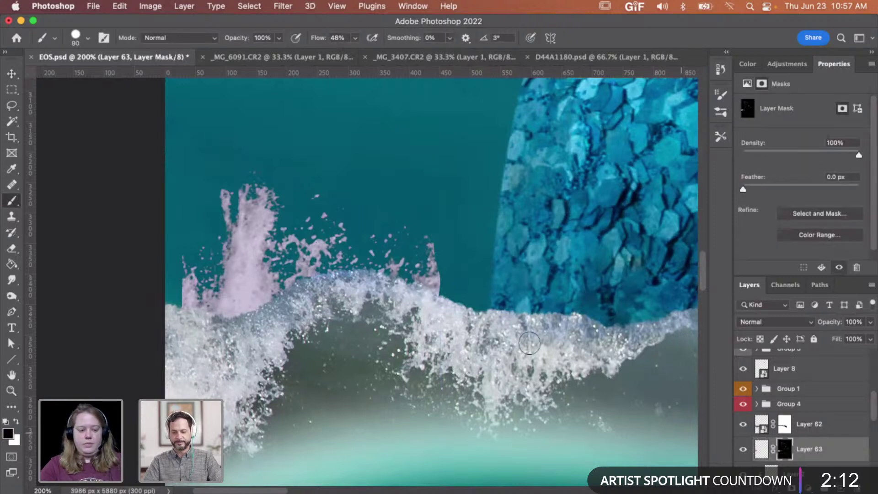
mouse_move(434, 278)
left_mouse_down()
mouse_move(430, 249)
mouse_move(431, 300)
left_mouse_up()
mouse_move(257, 192)
left_mouse_down()
mouse_move(258, 219)
mouse_move(272, 229)
mouse_move(229, 202)
left_mouse_up()
Step: Switch to the Hard Round brush at 90 px and mask out the rest of the tall foam column on the splash's left
right_click(271, 186)
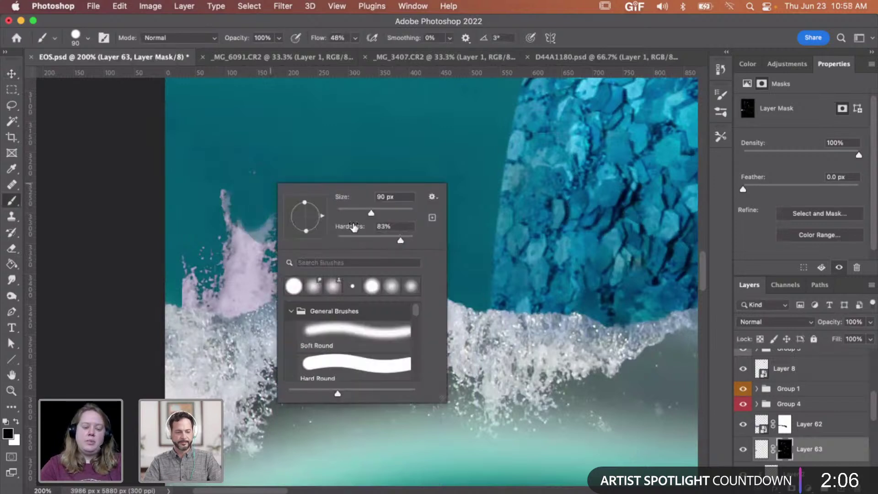
left_click(293, 286)
scroll(336, 326, "down", 3)
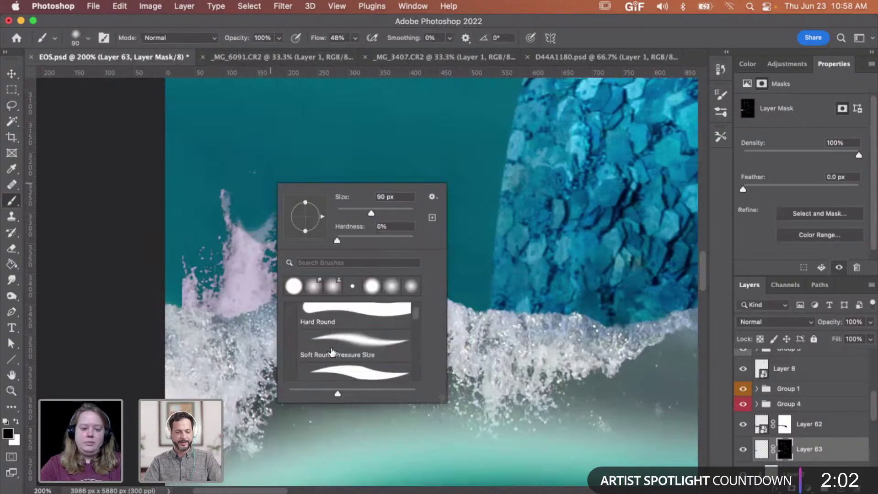
scroll(337, 324, "up", 1)
left_click(337, 323)
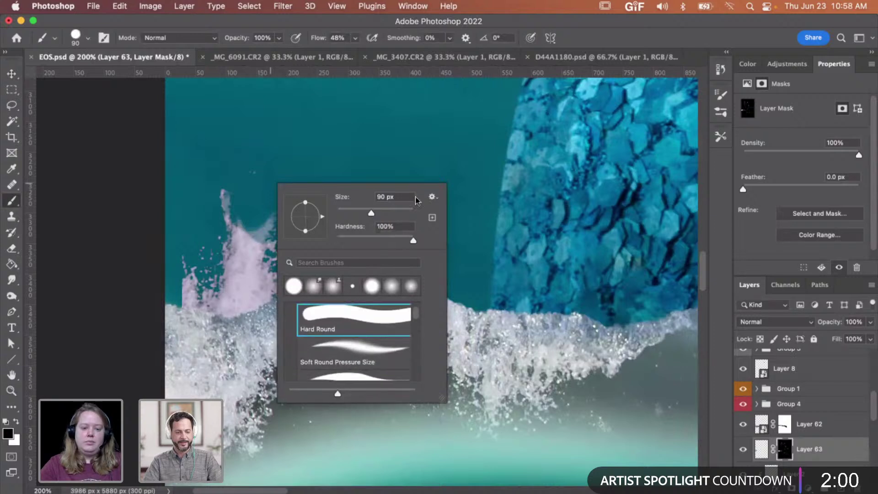
key("Return")
mouse_move(284, 249)
left_mouse_down()
mouse_move(238, 238)
mouse_move(229, 208)
mouse_move(232, 220)
mouse_move(250, 220)
mouse_move(262, 194)
mouse_move(241, 265)
mouse_move(254, 289)
mouse_move(243, 305)
mouse_move(232, 305)
mouse_move(188, 244)
mouse_move(206, 327)
mouse_move(194, 300)
mouse_move(238, 303)
left_mouse_up()
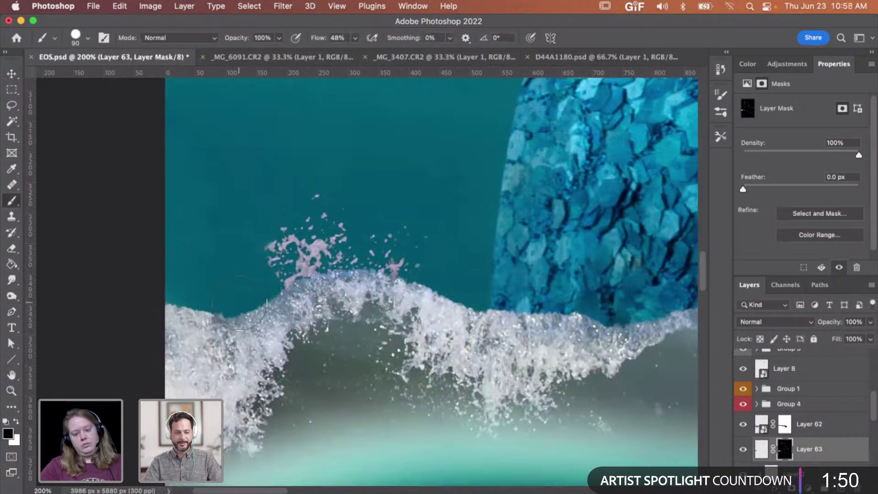
Step: Trim the left edge of the remaining droplets with a 25 px brush, and move them down and left into the dip beside the crest
key("bracketleft")
key("bracketleft")
key("bracketleft")
key("bracketleft")
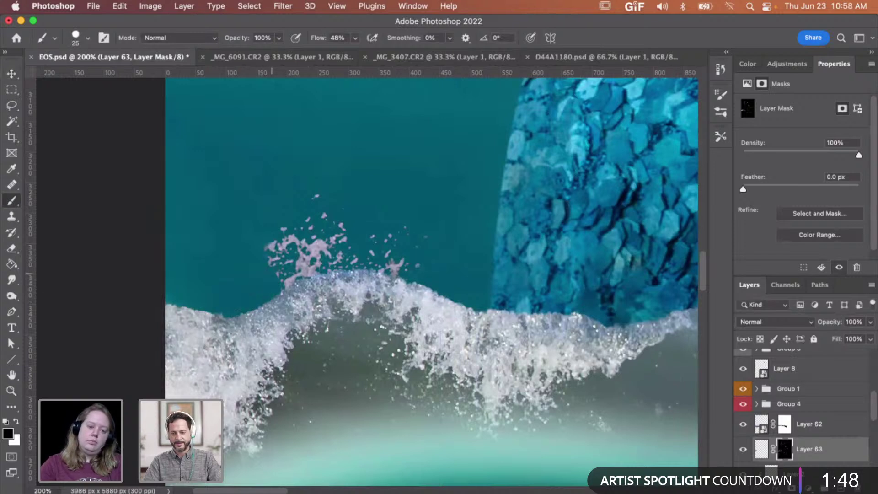
left_click_drag(273, 260, 267, 242)
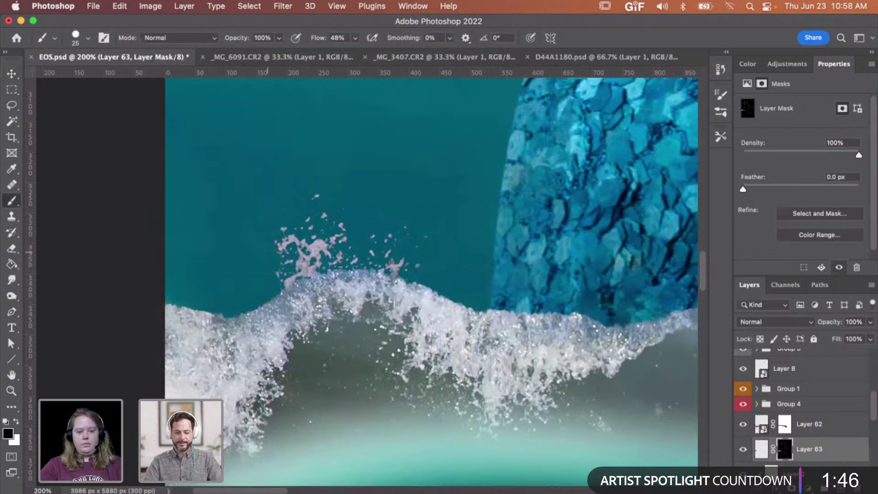
key("v")
left_click_drag(358, 240, 318, 250)
Step: Add a Color Balance adjustment layer above the droplets and clip it to Layer 63
key("z")
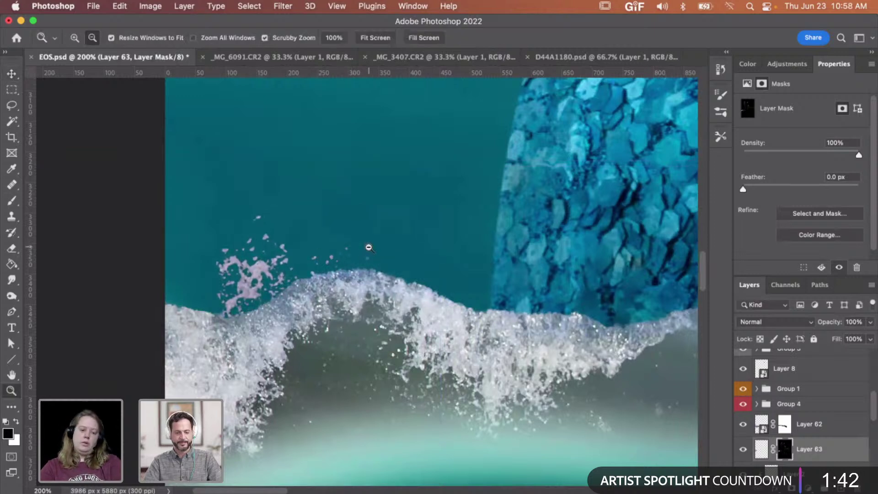
left_click(368, 247, "alt")
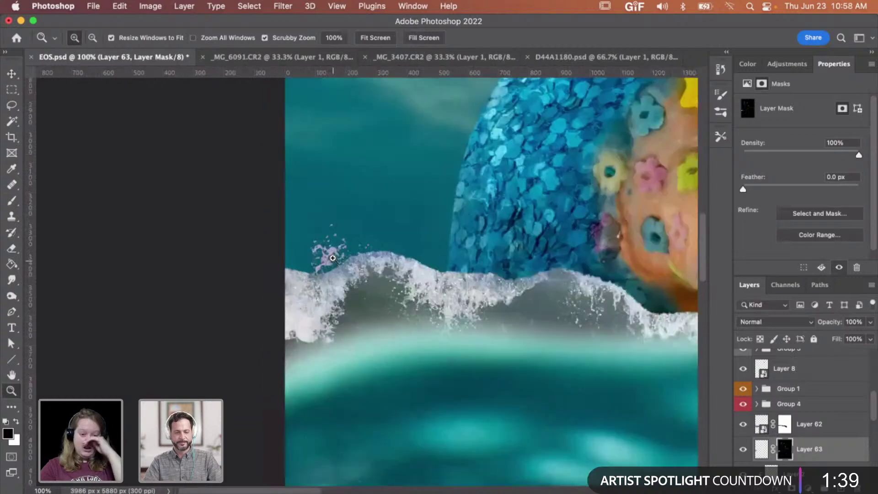
left_click(333, 260)
left_click(332, 260)
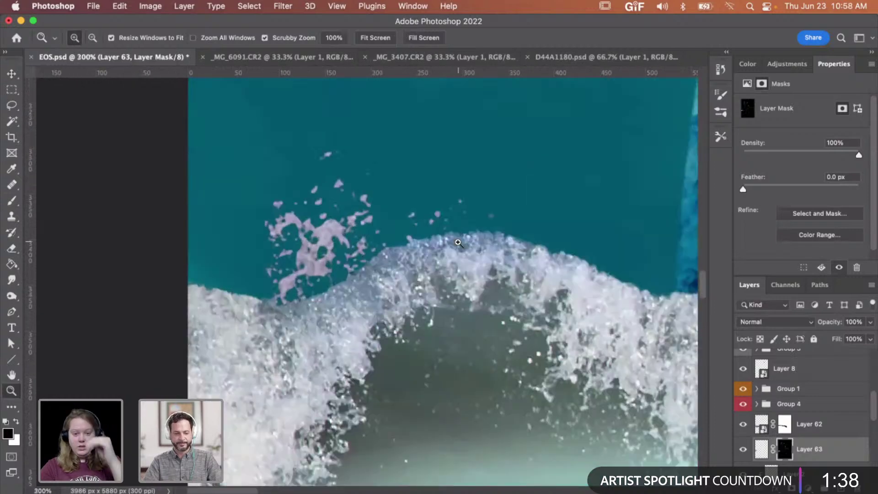
scroll(458, 242, "right", 3)
left_click(778, 66)
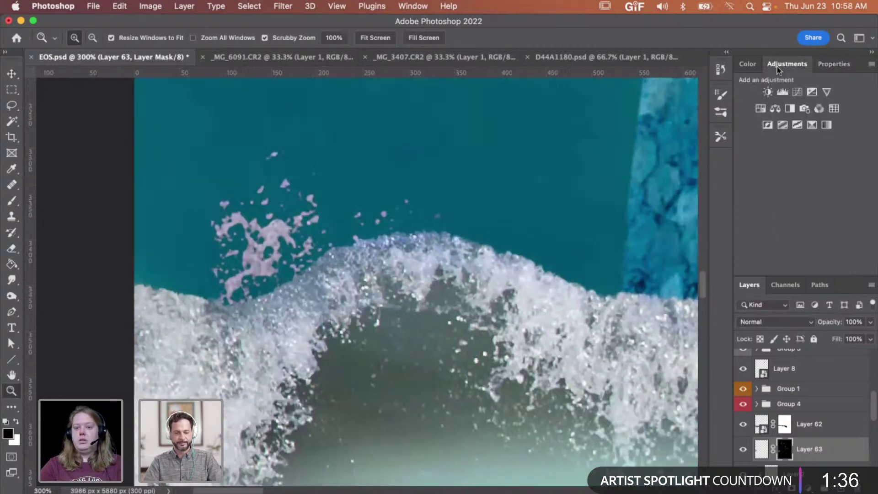
left_click(776, 108)
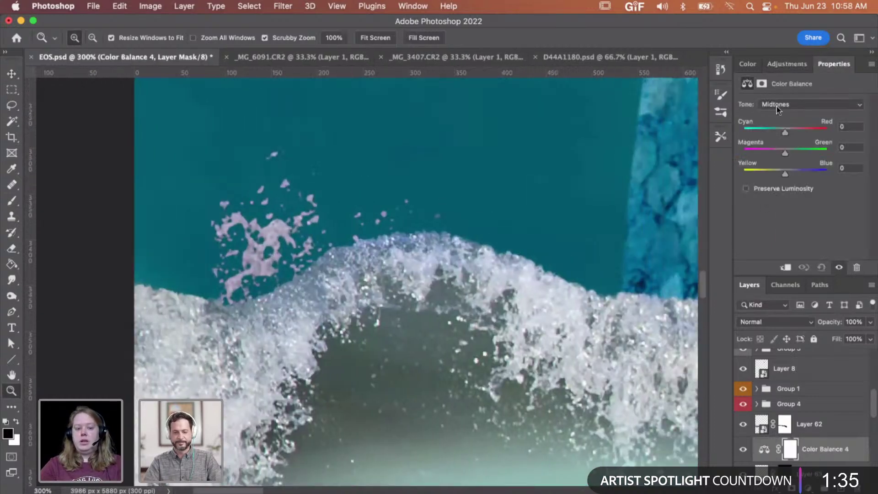
left_click(785, 259)
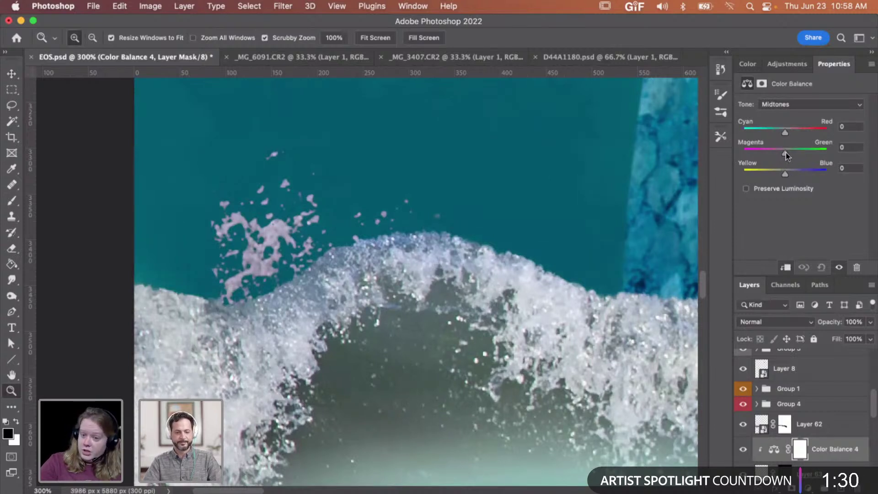
Step: Shift the droplets' Color Balance midtones to +20 on the Magenta–Green scale and check the match against the wave
left_click_drag(786, 152, 793, 156)
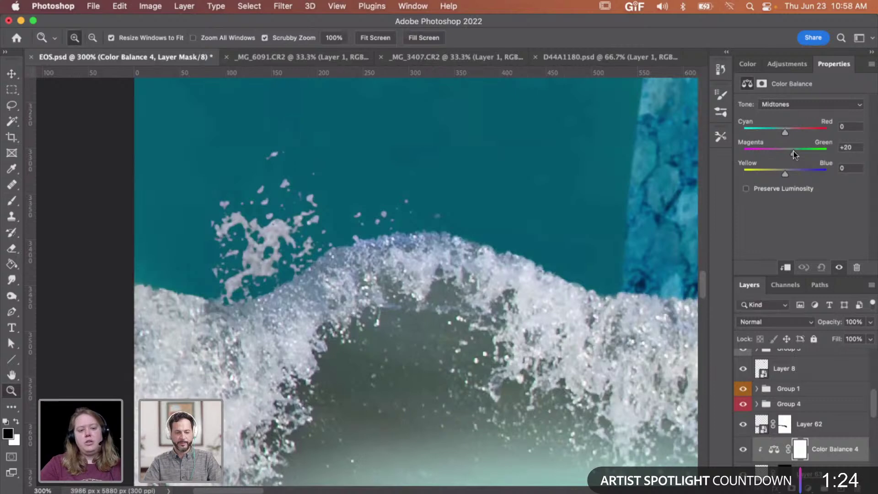
left_click(391, 228, "alt")
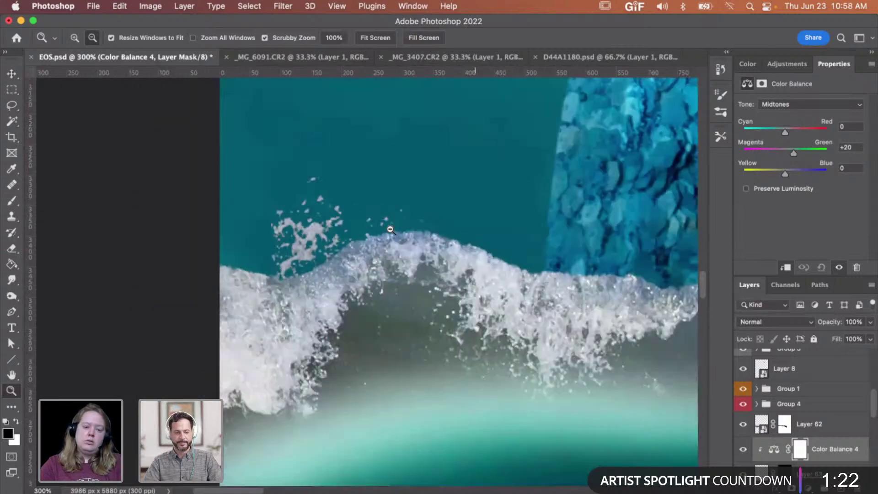
left_click(391, 229, "alt")
left_click(390, 229, "alt")
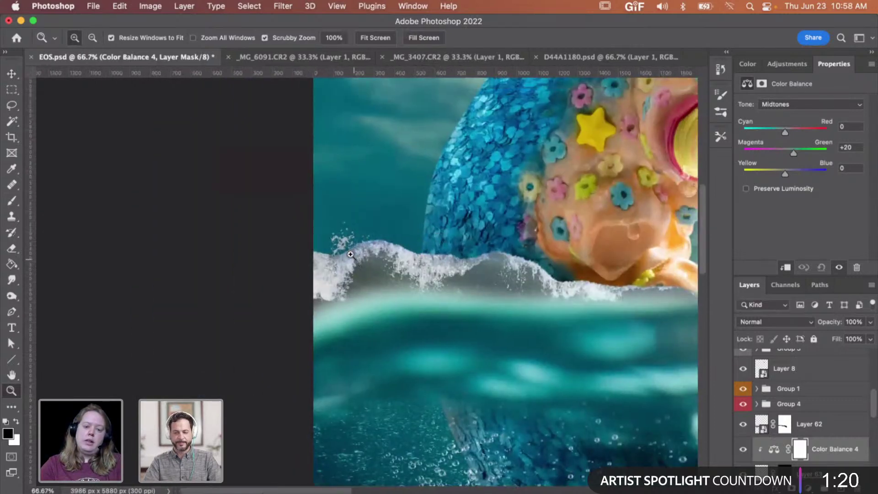
left_click(350, 255)
left_click(344, 248)
left_click(336, 242)
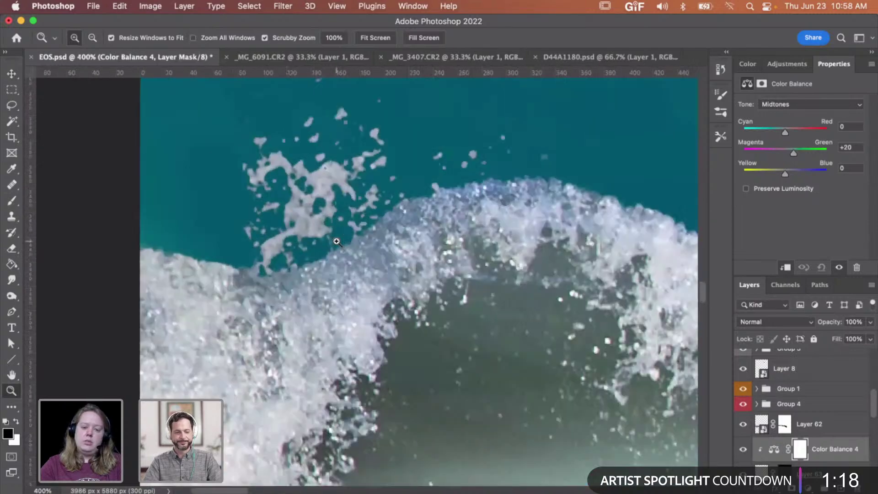
Step: Target the mask of Layer 62 and choose a scattered brush tip with 83% hardness and 86% spacing at 25 px
scroll(797, 429, "down", 3)
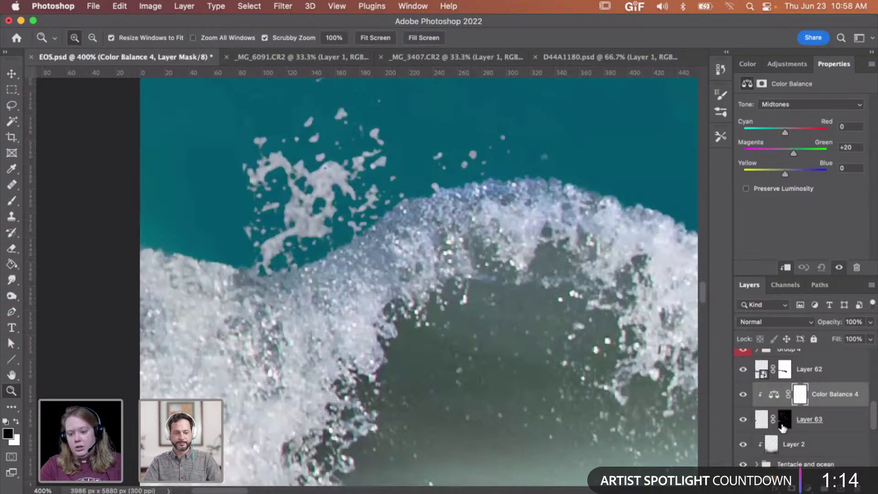
scroll(783, 428, "up", 2)
left_click(784, 397)
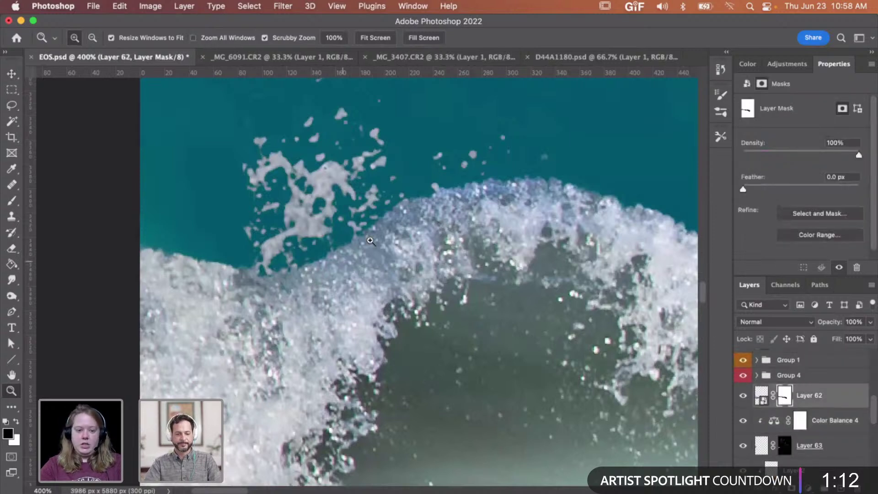
key("b")
right_click(347, 252)
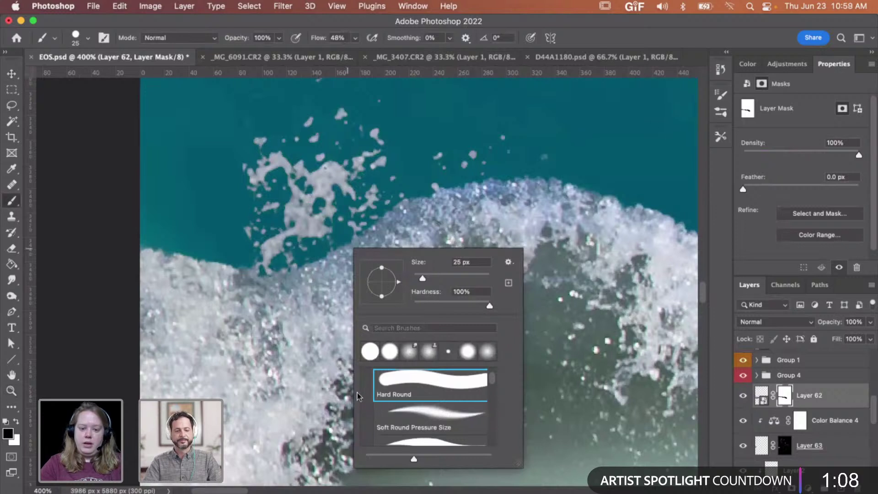
left_click(390, 352)
left_click(721, 95)
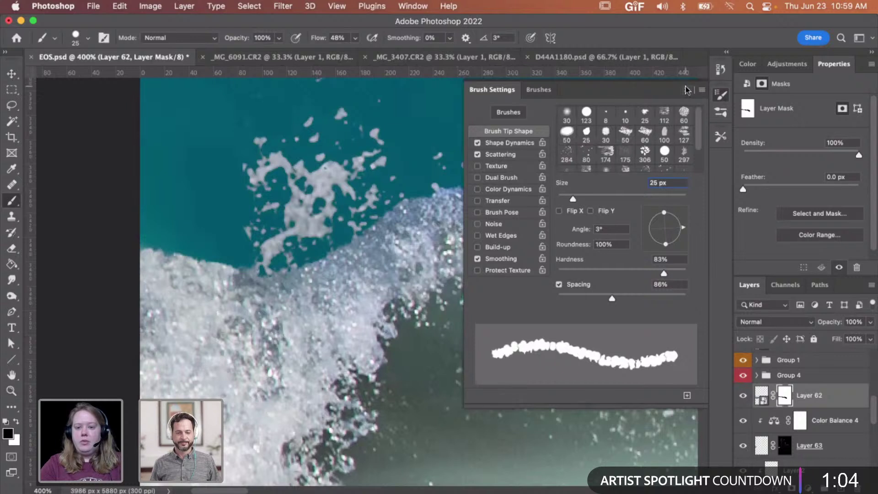
left_click(688, 90)
Step: Paint white on the Layer 62 mask with the scattered brush at 8 px and 25 px to restore wave foam beneath the droplets
key("bracketleft")
key("bracketleft")
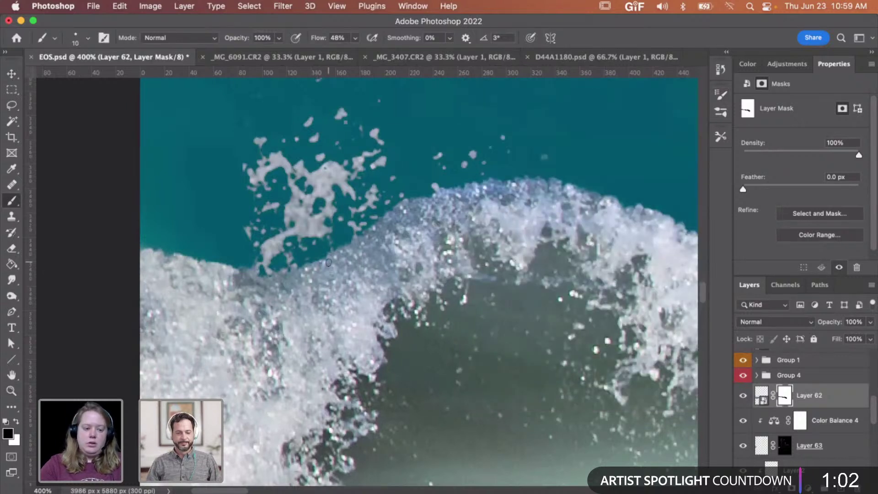
key("x")
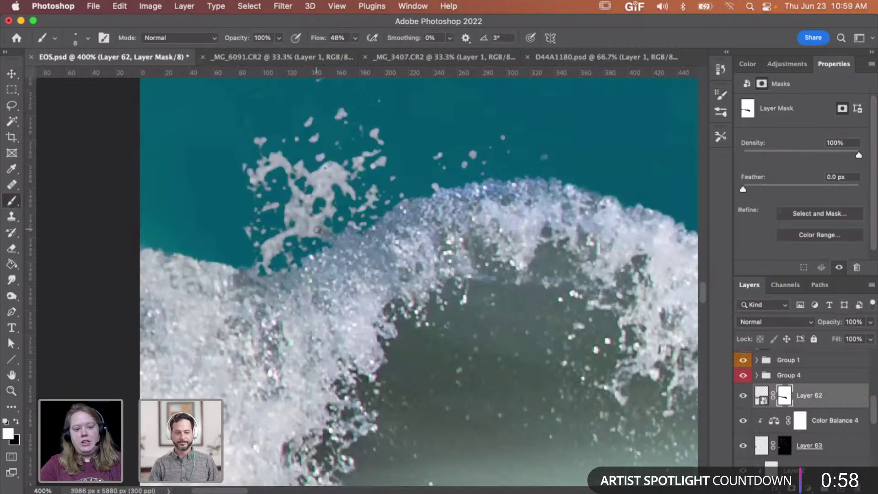
key("bracketright")
key("bracketright")
key("bracketright")
key("x")
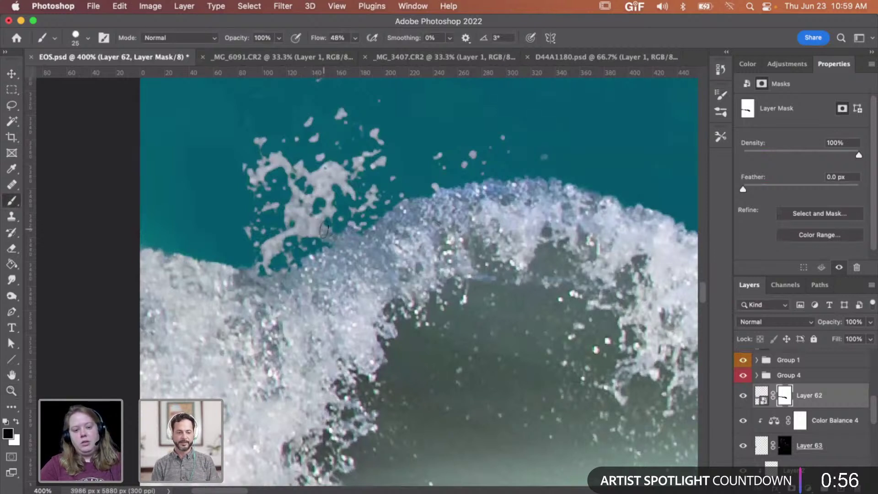
key("x")
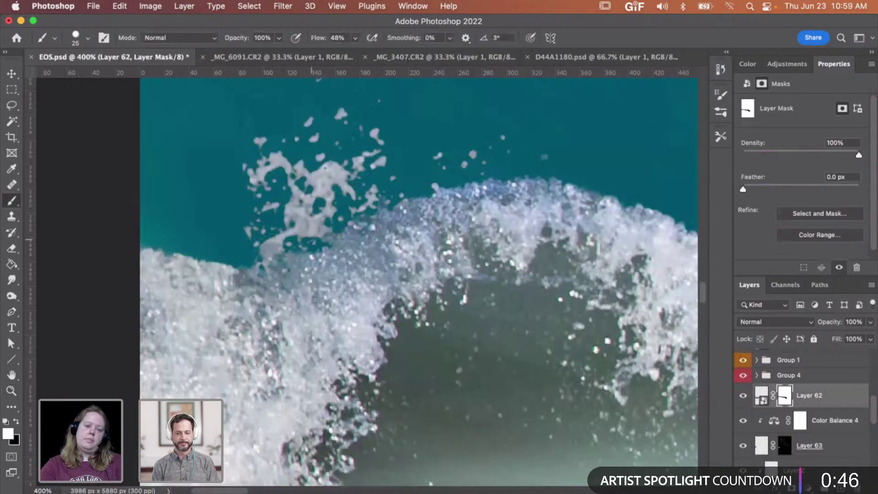
left_click(311, 239)
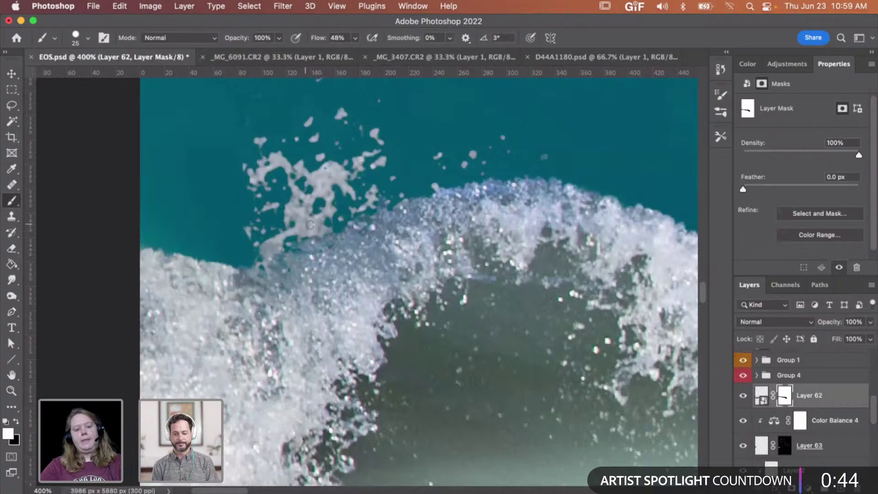
key("x")
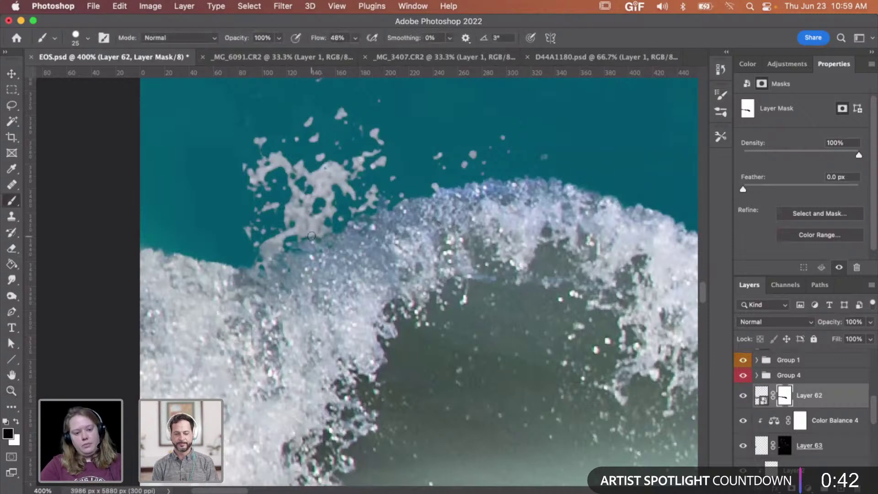
Step: Compare the waterline with the droplets of Layer 63 hidden and shown
key("z")
left_click(379, 234, "alt")
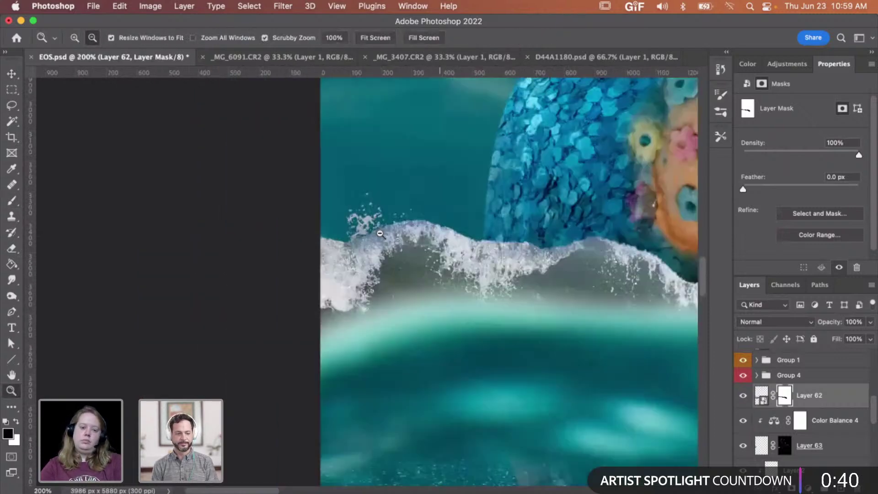
left_click(380, 234, "alt")
left_click_drag(413, 255, 369, 266)
left_click(381, 237)
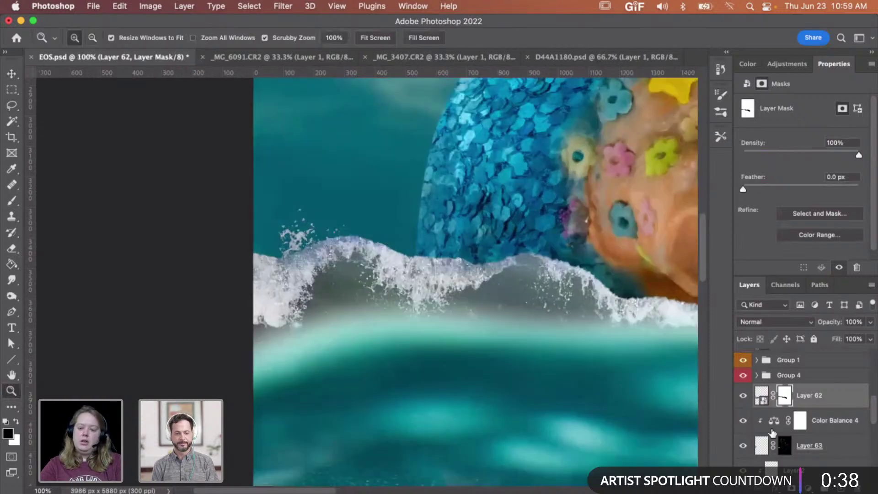
scroll(748, 448, "down", 1)
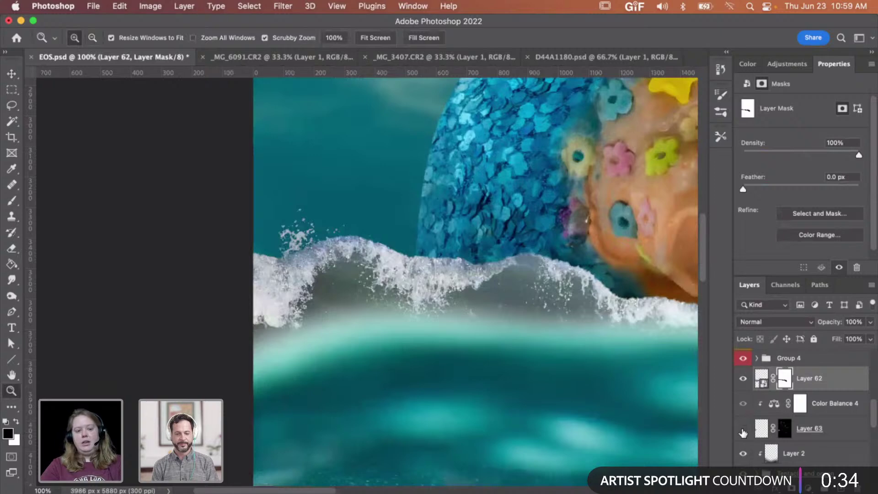
left_click(743, 430)
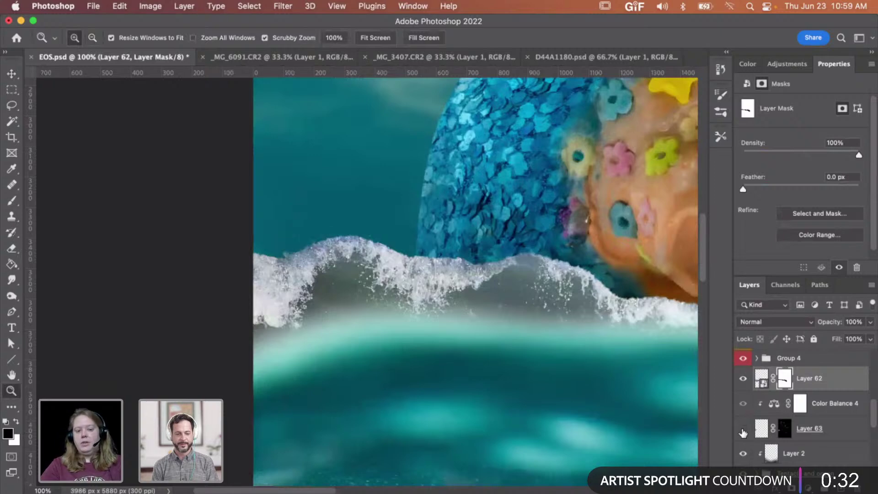
left_click(499, 282, "alt")
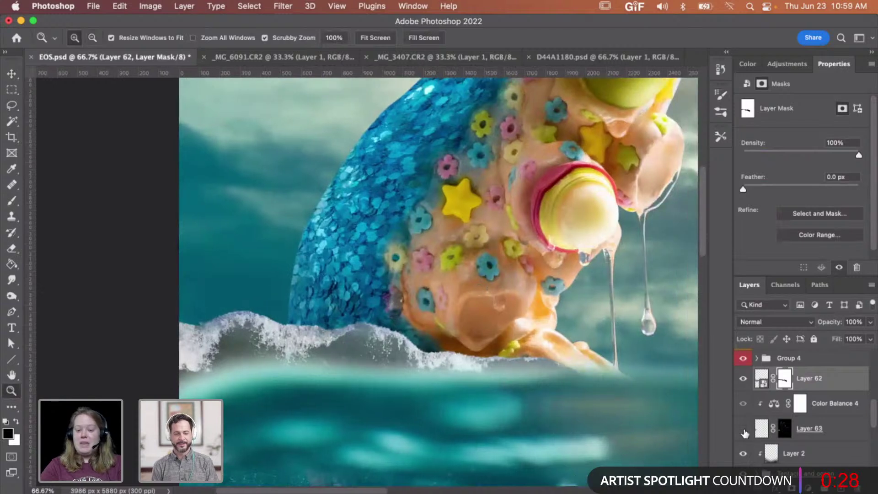
left_click(743, 431)
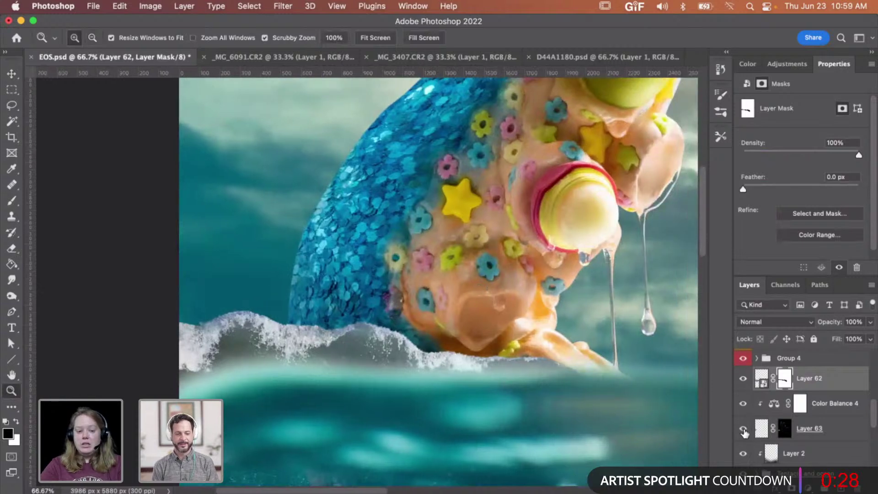
left_click(743, 431)
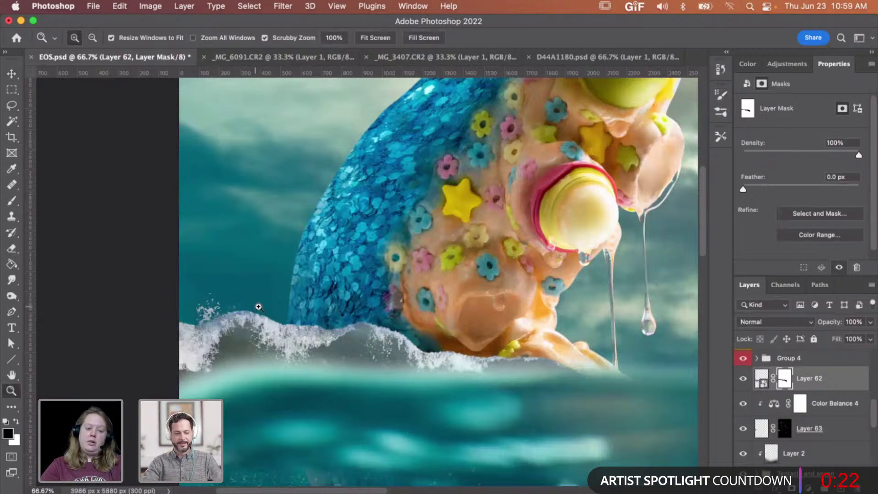
Step: Add a Color Balance adjustment layer above the wave and clip it to Layer 62
left_click(318, 330, "alt")
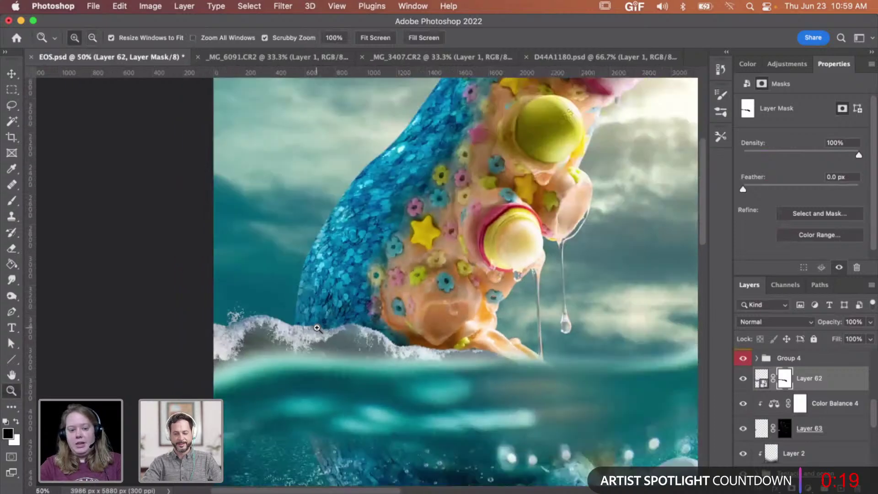
left_click(331, 347)
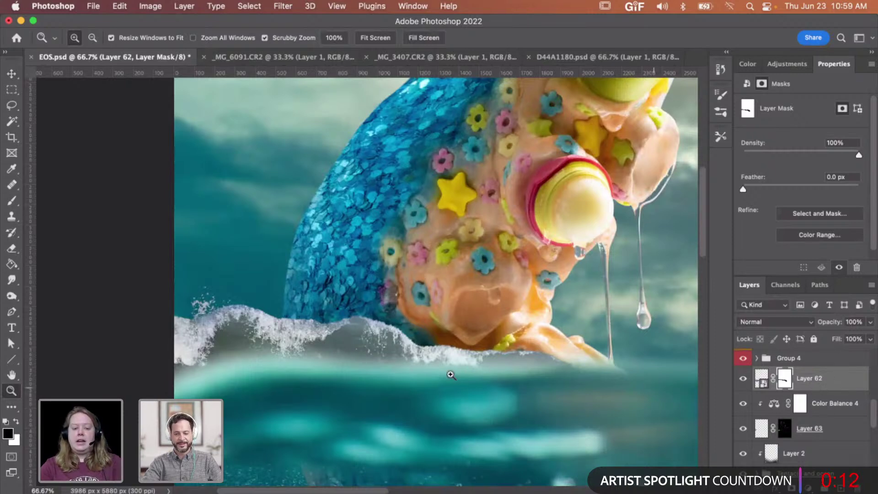
left_click(413, 359, "alt")
scroll(413, 359, "down", 2)
scroll(414, 359, "right", 2)
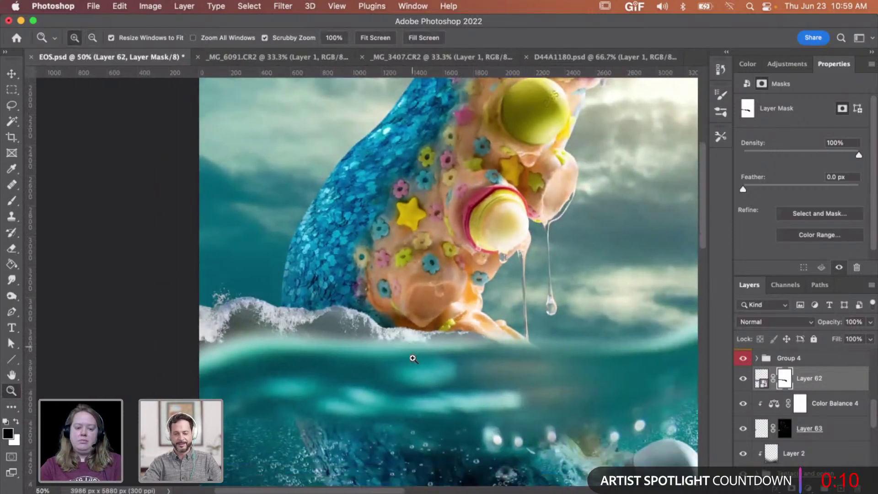
left_click(409, 355)
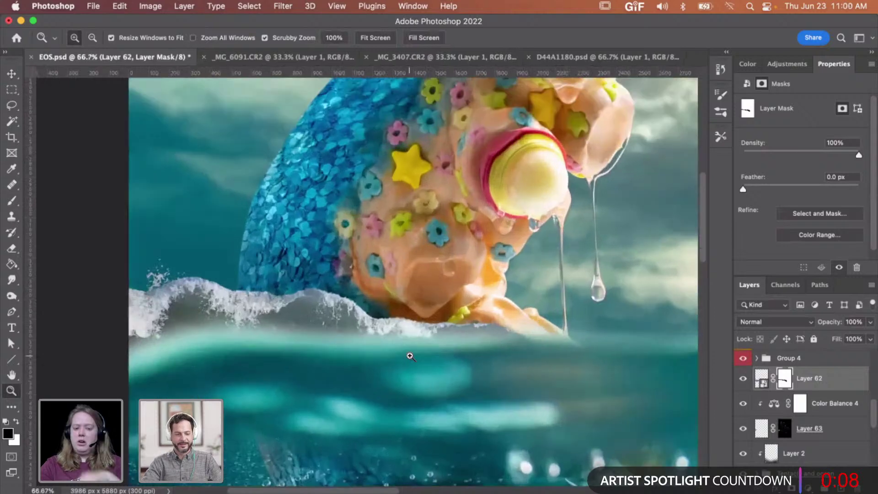
left_click(794, 64)
left_click(775, 109)
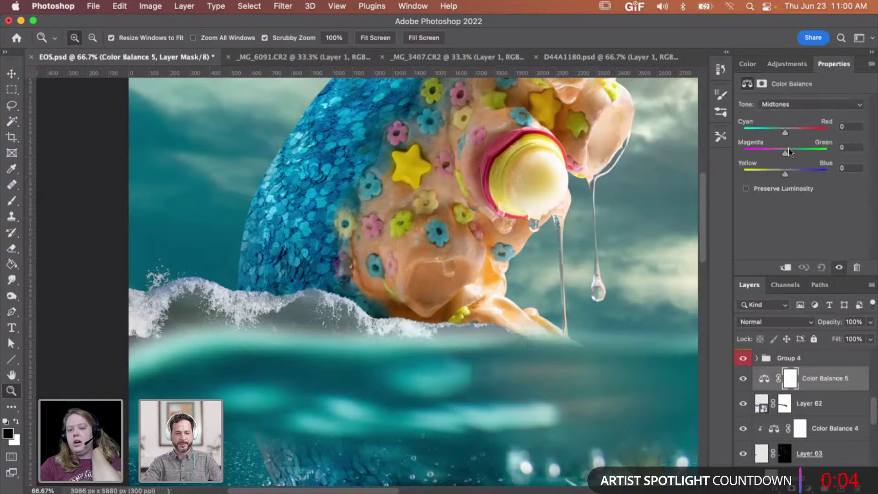
left_click(787, 269)
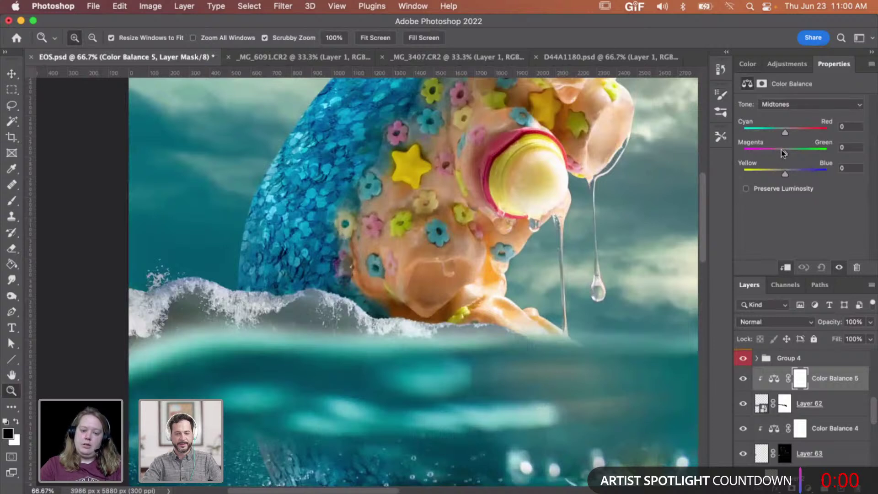
Step: Set the wave's Color Balance to Cyan–Red -28 and Magenta–Green -9 in the midtones, and -7 and -4 in the shadows
left_click_drag(786, 132, 776, 128)
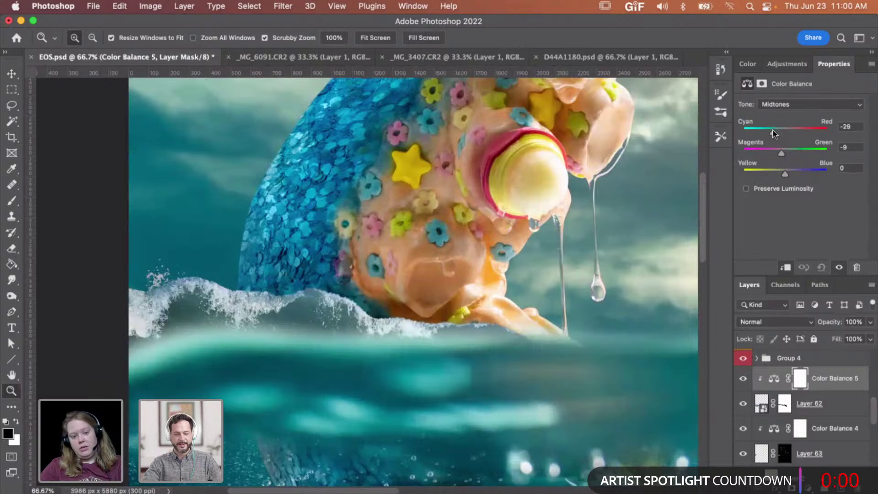
left_click(790, 105)
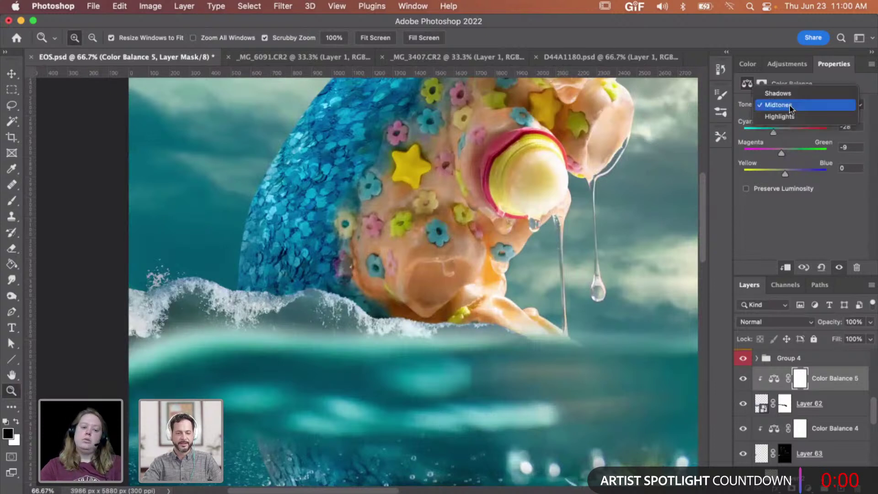
left_click(779, 93)
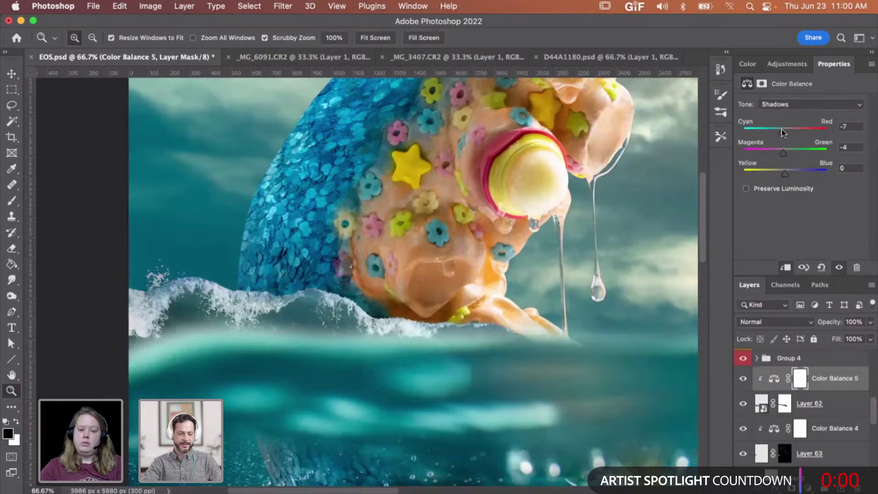
Step: Compare the wave with the Color Balance 5 adjustment hidden and shown
left_click(336, 380, "alt")
left_click(337, 379, "alt")
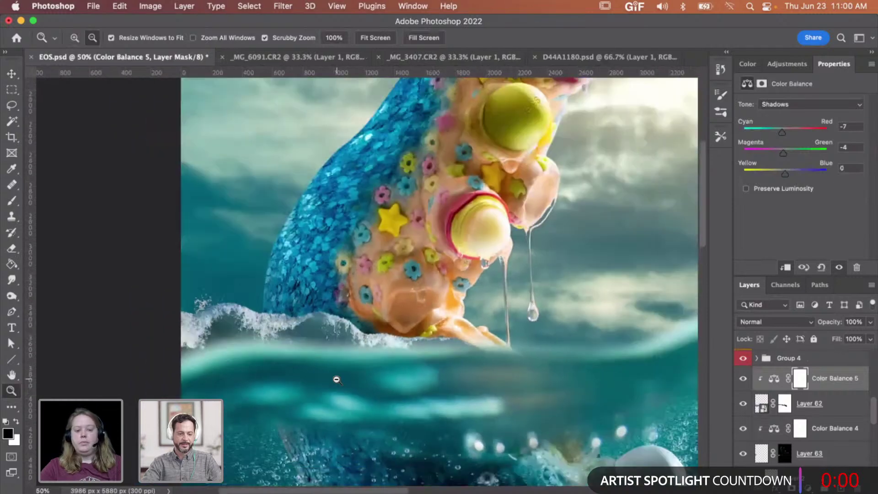
left_click(337, 379)
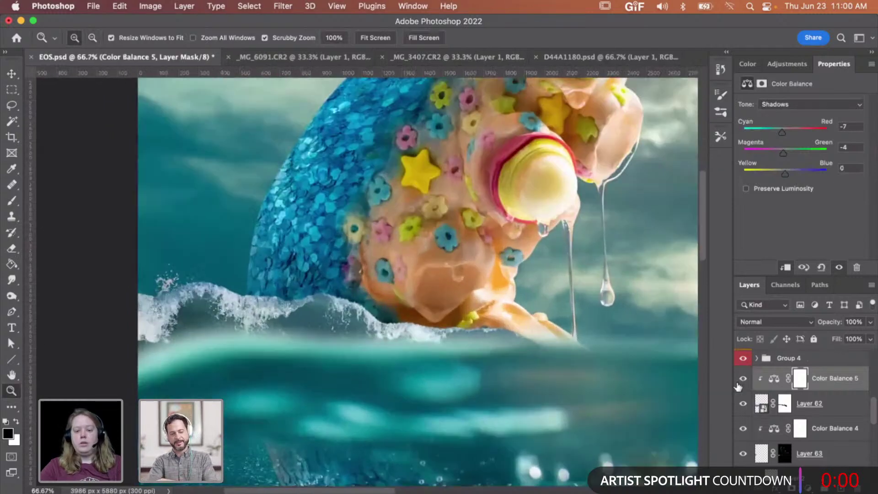
left_click(743, 380)
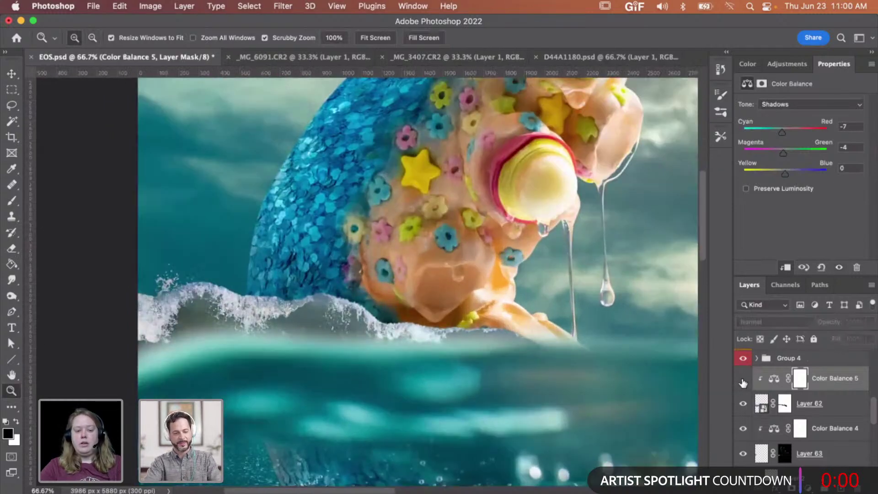
left_click(743, 379)
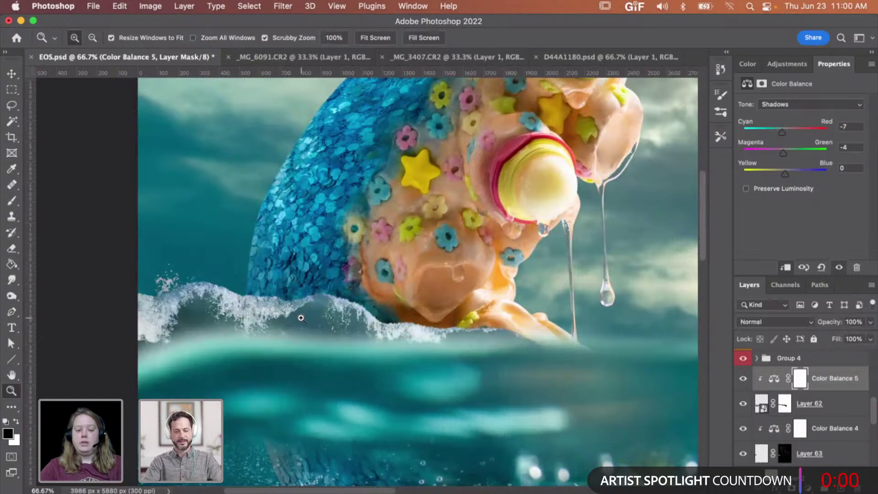
Step: Paint black on Layer 62's mask with a soft 300 px brush to partly reveal the blue scales beneath the foam crest
left_click(301, 318)
left_click(785, 403)
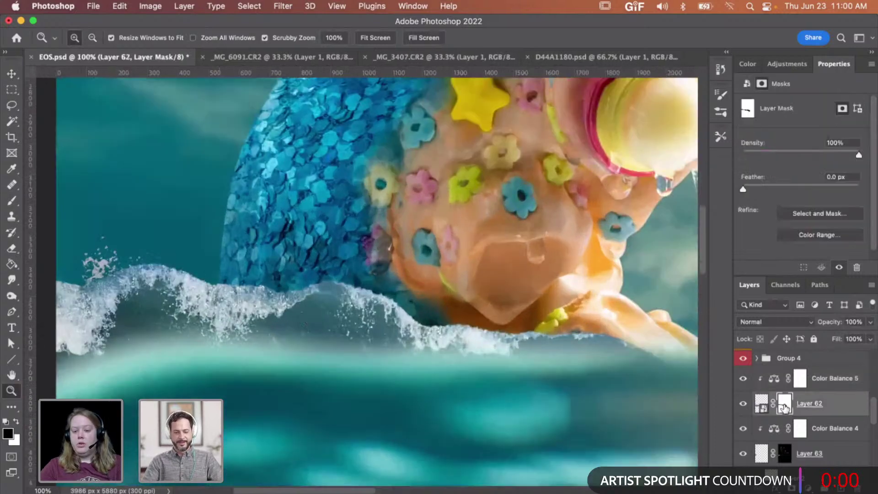
key("b")
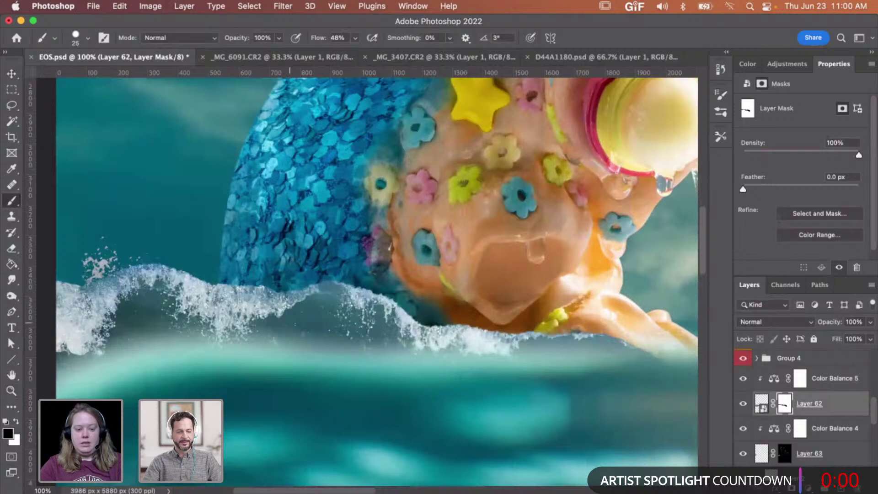
right_click(344, 336)
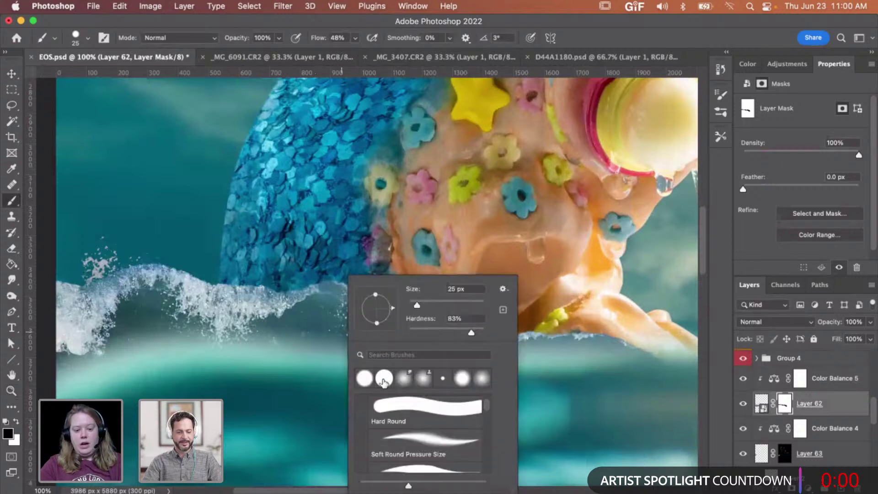
left_click(388, 381)
left_click(462, 222)
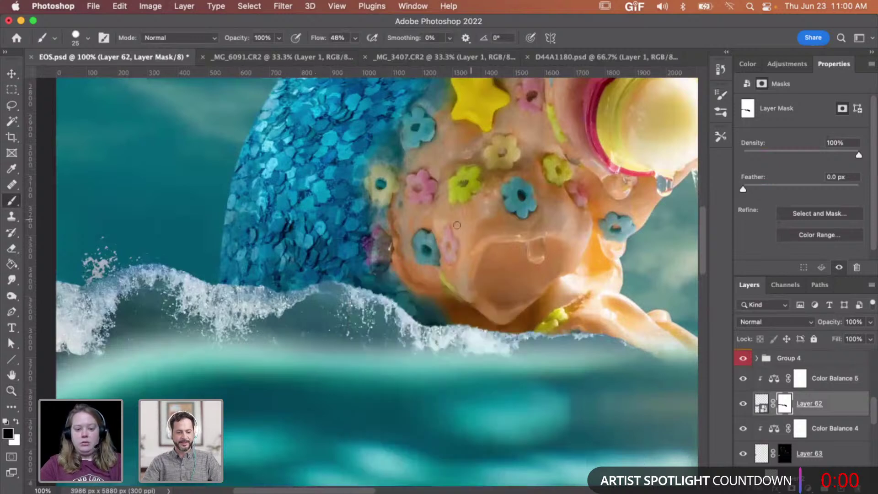
key("bracketright")
key("bracketright")
key("bracketright")
key("bracketright")
key("bracketright")
key("bracketright")
key("bracketright")
key("bracketright")
key("bracketright")
key("bracketright")
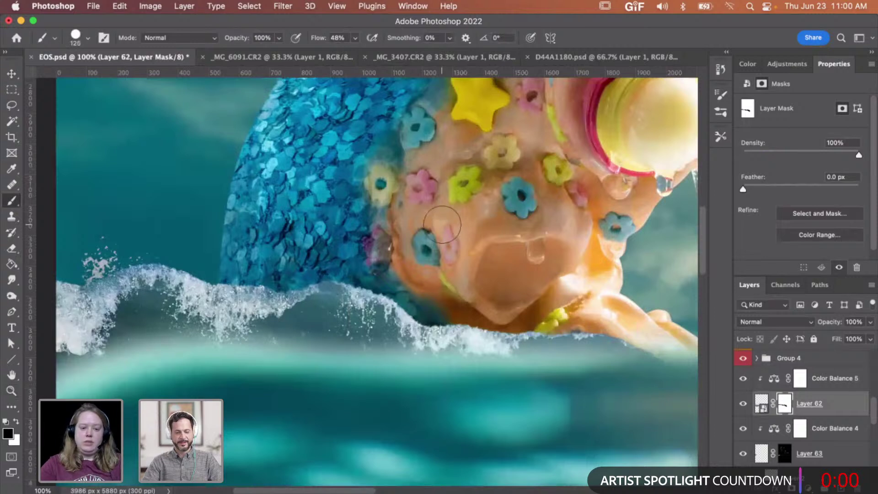
right_click(443, 225)
left_click(504, 326)
key("Return")
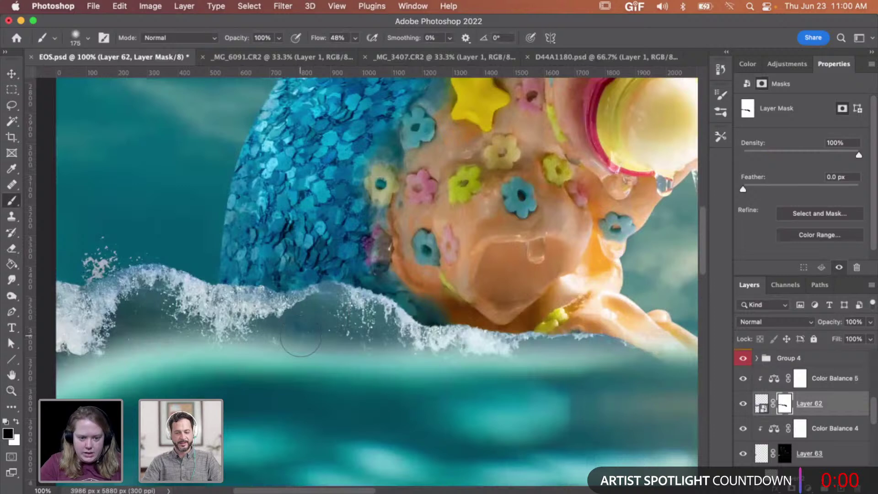
key("bracketright")
key("bracketright")
key("bracketright")
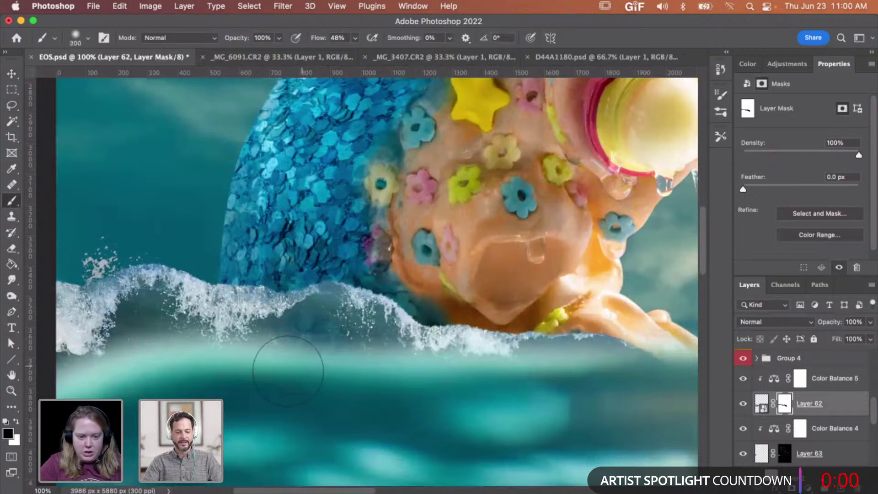
mouse_move(288, 371)
left_mouse_down()
mouse_move(316, 367)
mouse_move(359, 383)
mouse_move(324, 357)
mouse_move(348, 378)
mouse_move(317, 391)
mouse_move(372, 385)
mouse_move(326, 349)
left_mouse_up()
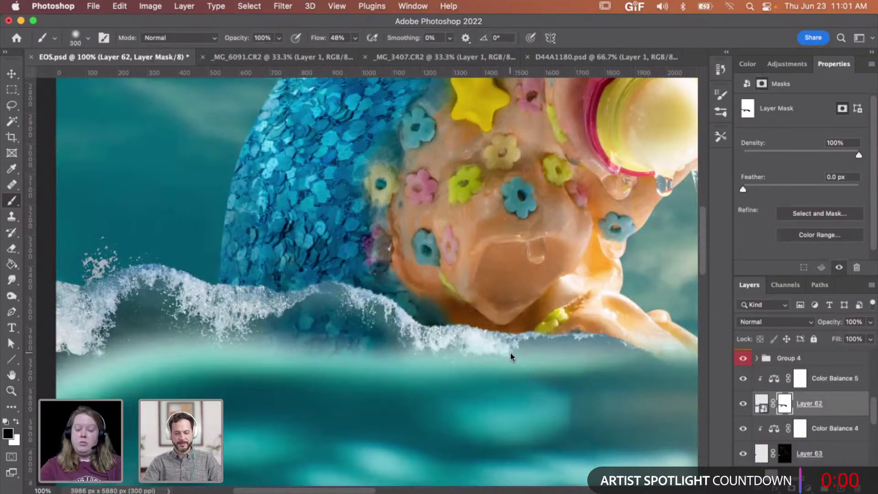
Step: Fade the last brush stroke on the wave's mask to 33% opacity in Normal mode
key("shift+super+f")
left_click(713, 136)
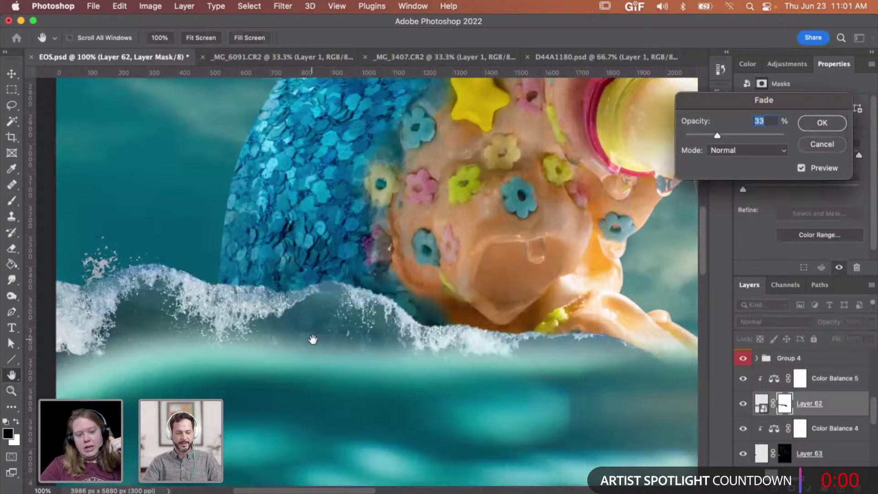
left_click(823, 123)
Step: Check the blended wave up close and in the whole composite, and save EOS.psd
key("z")
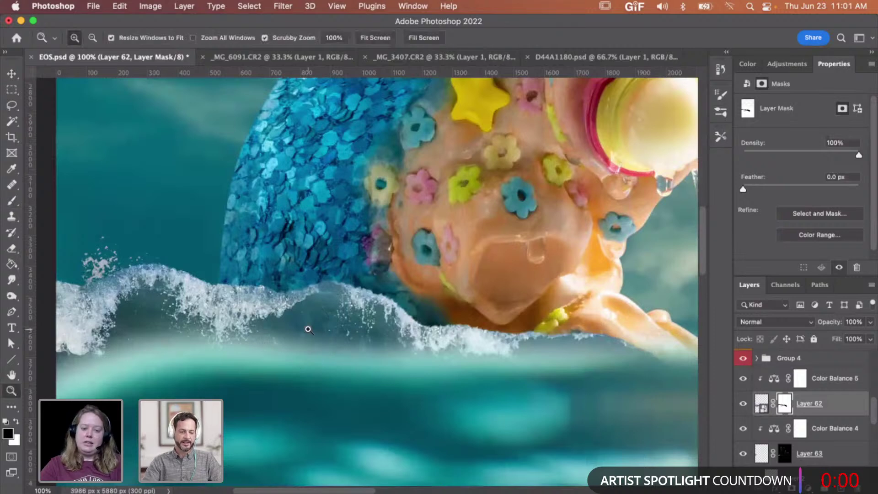
left_click(305, 327)
left_click(331, 338, "alt")
left_click(330, 337, "alt")
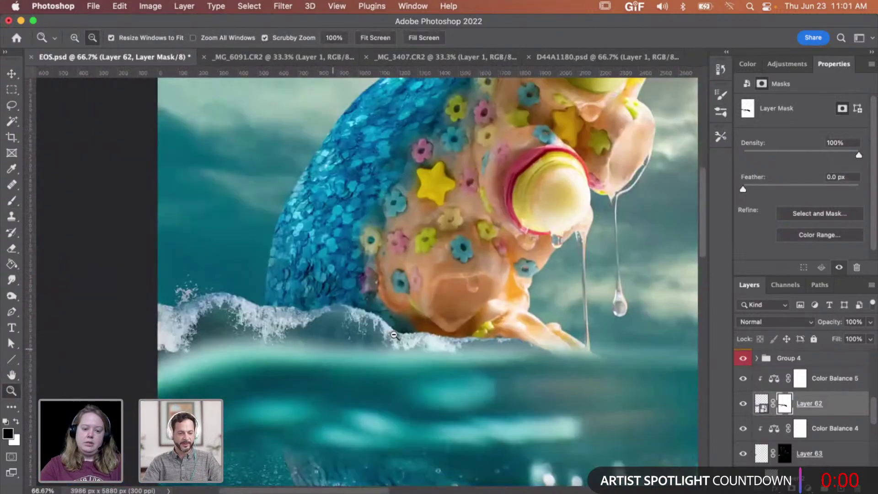
left_click(366, 336, "alt")
left_click(401, 336, "alt")
scroll(401, 337, "down", 3)
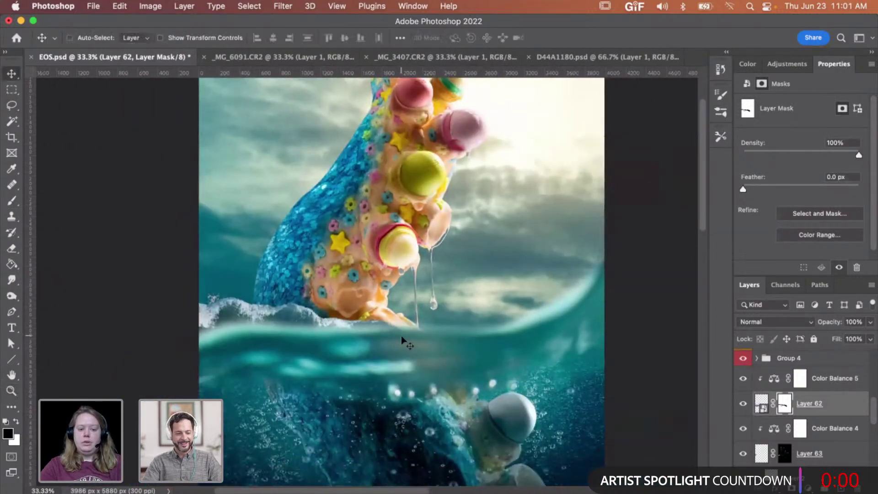
key("super+s")
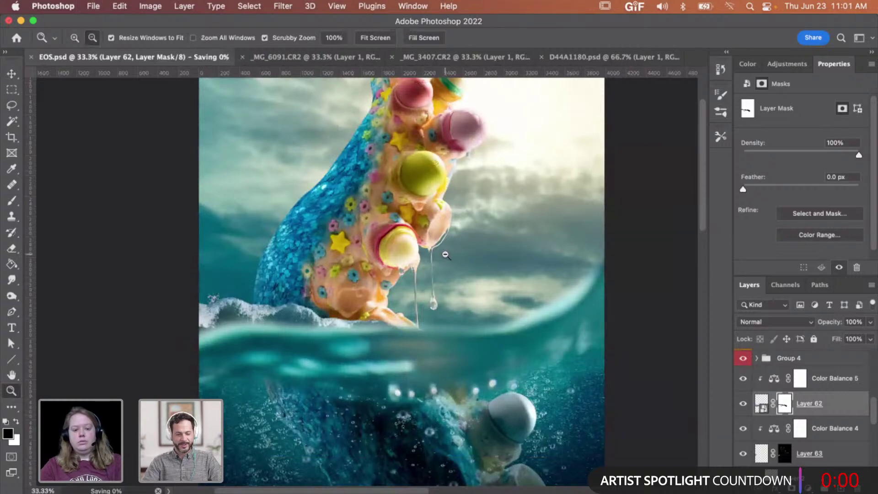
left_click(446, 255, "alt")
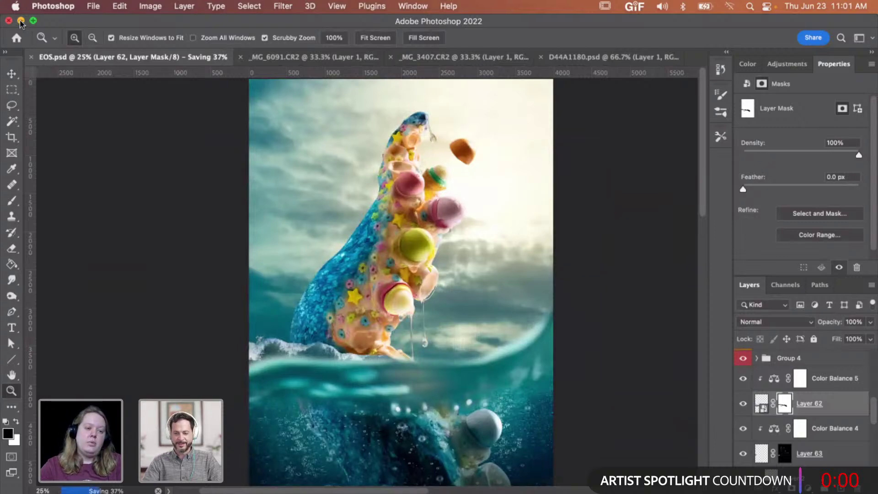
Step: Minimize Photoshop and bring up the photographer's Behance profile in Safari
left_click(20, 21)
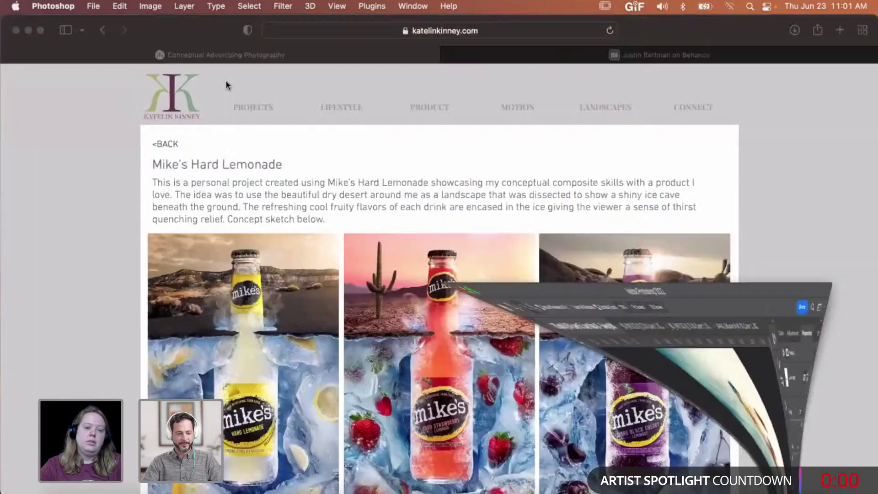
left_click(742, 62)
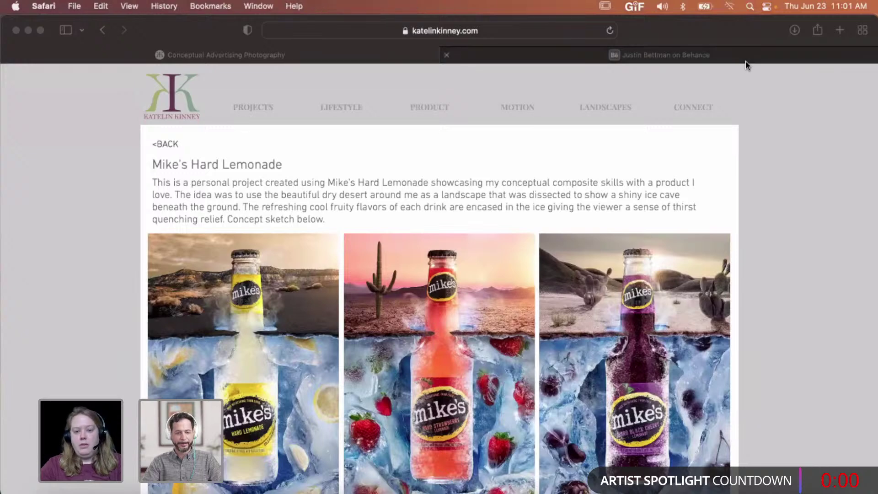
left_click(745, 62)
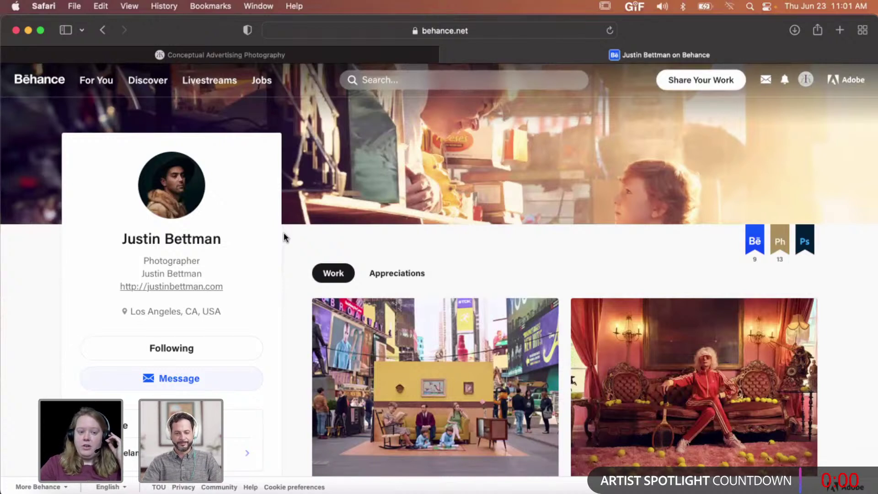
Step: Look through the project thumbnails in the Work section of the photographer's Behance profile
scroll(283, 237, "down", 1)
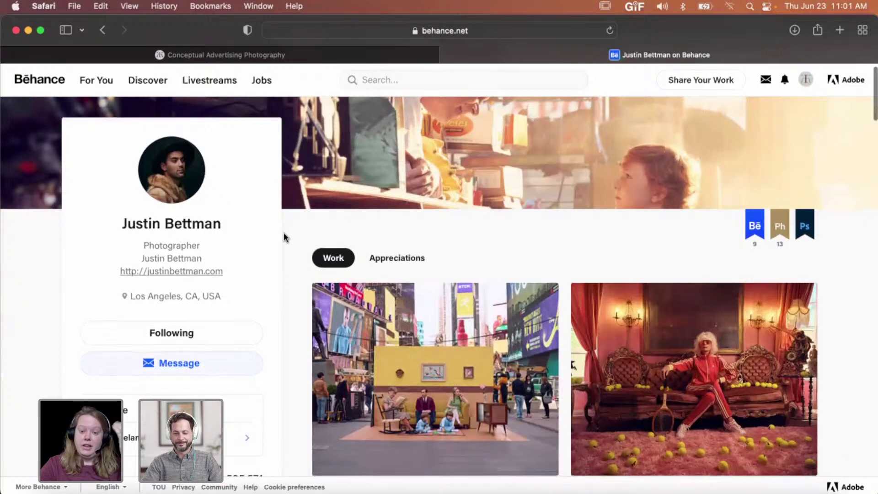
scroll(284, 234, "down", 3)
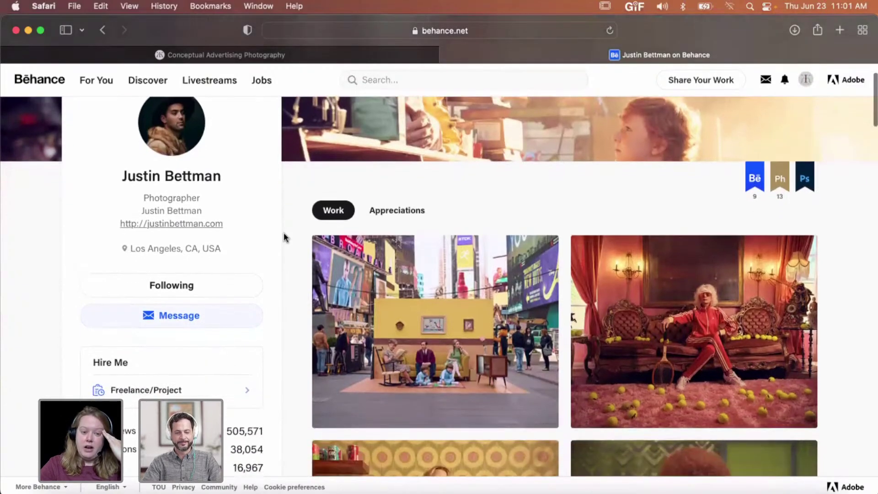
scroll(284, 247, "down", 4)
scroll(286, 259, "down", 4)
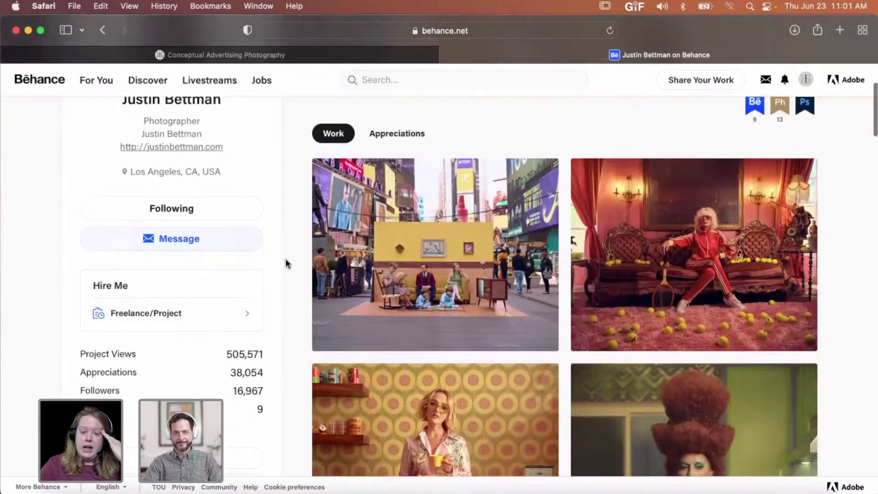
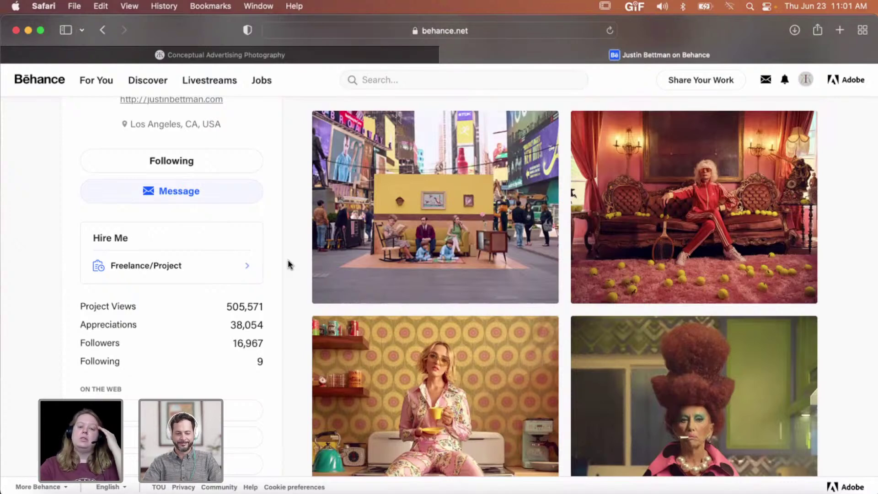
scroll(483, 256, "down", 3)
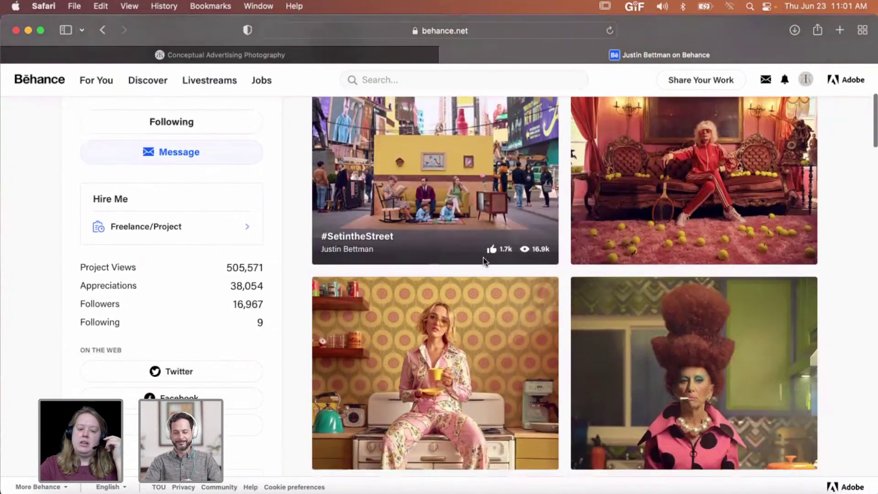
scroll(483, 256, "down", 2)
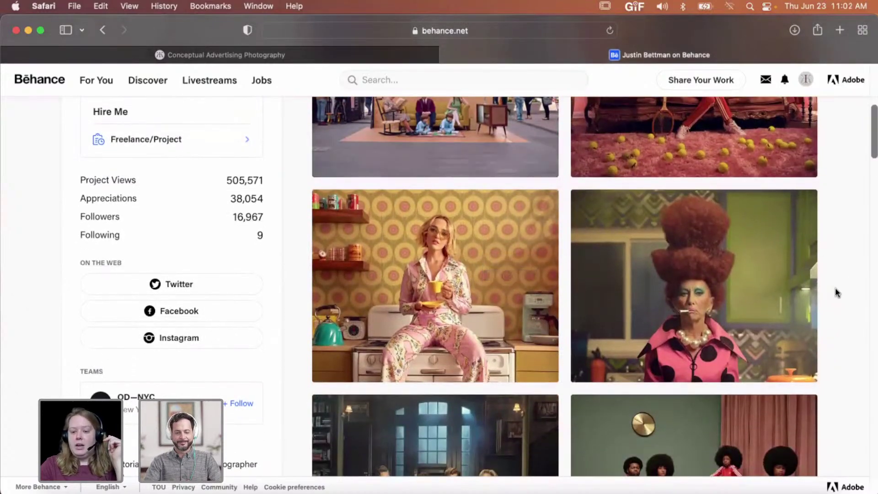
scroll(835, 287, "down", 1)
scroll(835, 287, "down", 2)
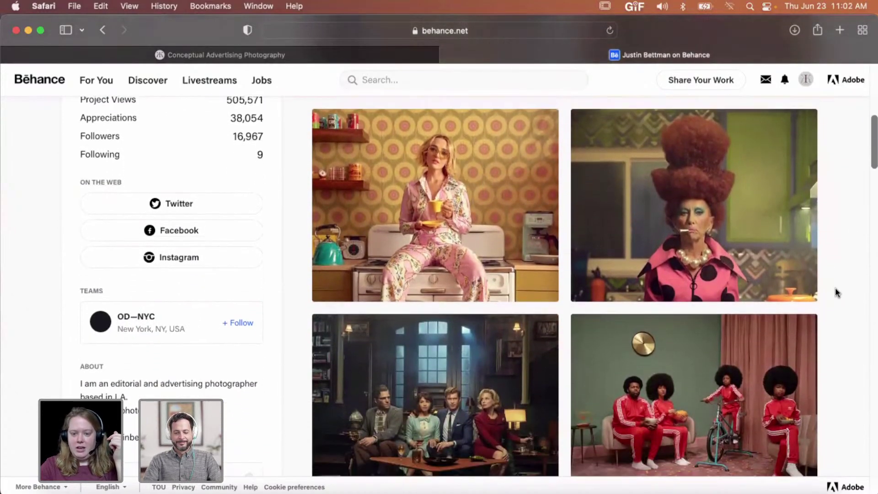
Step: Open the "We are Family" project and examine its first kitchen portrait from the hair down to the plated food
left_click(713, 193)
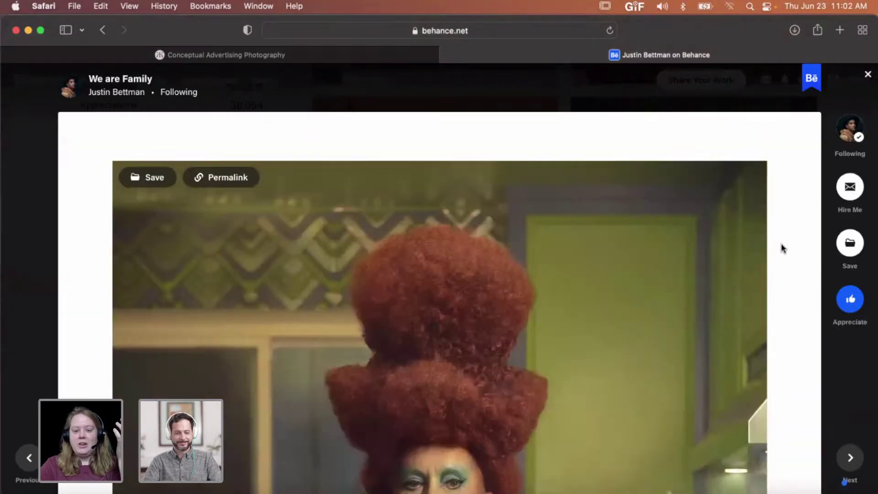
scroll(783, 248, "down", 3)
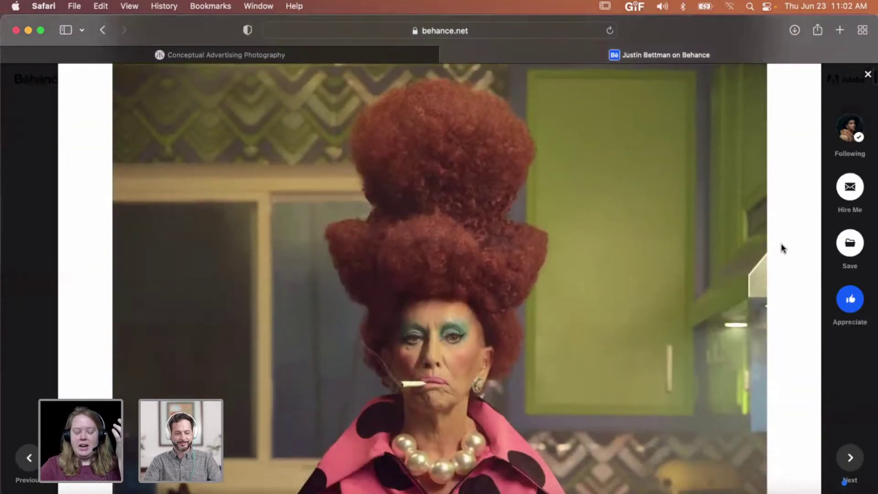
scroll(782, 248, "down", 4)
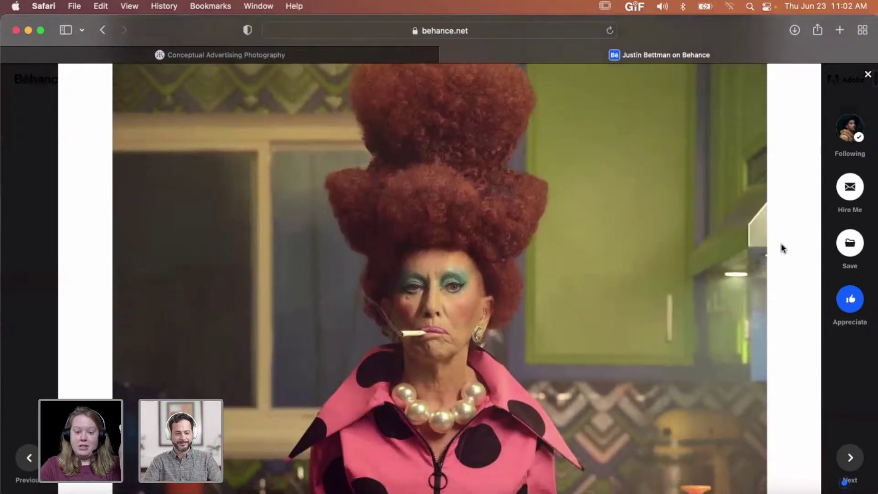
scroll(782, 245, "down", 3)
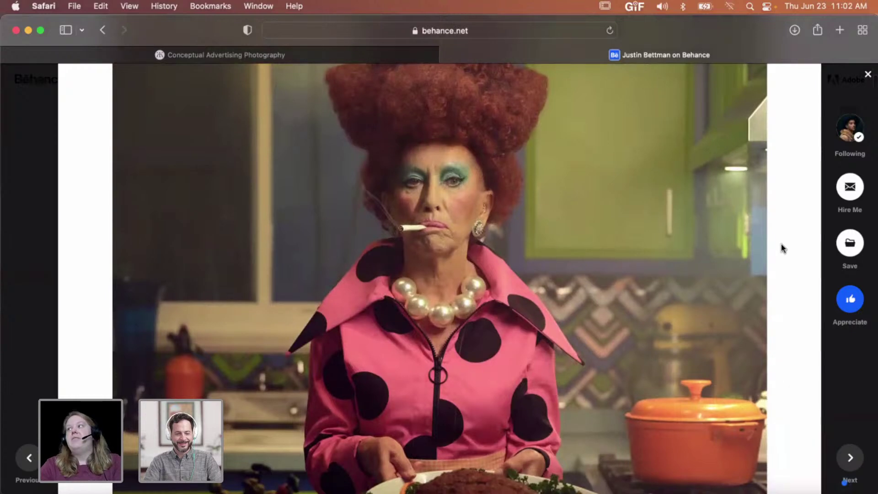
scroll(782, 245, "down", 1)
scroll(781, 248, "down", 4)
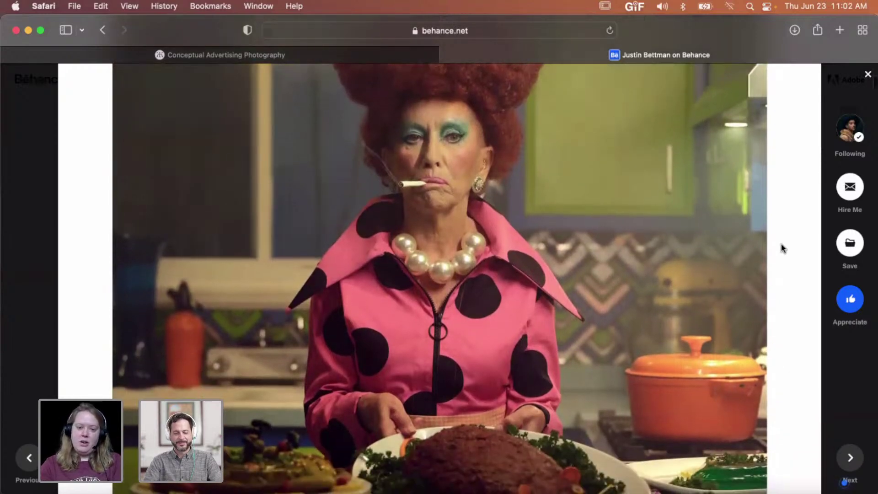
scroll(503, 453, "down", 1)
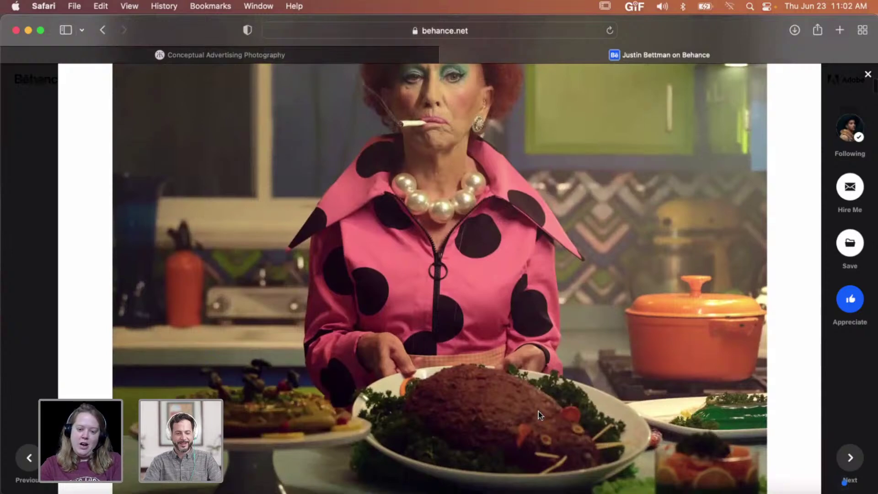
Step: Examine the project's meatloaf close-up and the dinner-table scene below it
scroll(539, 411, "down", 15)
scroll(538, 411, "down", 12)
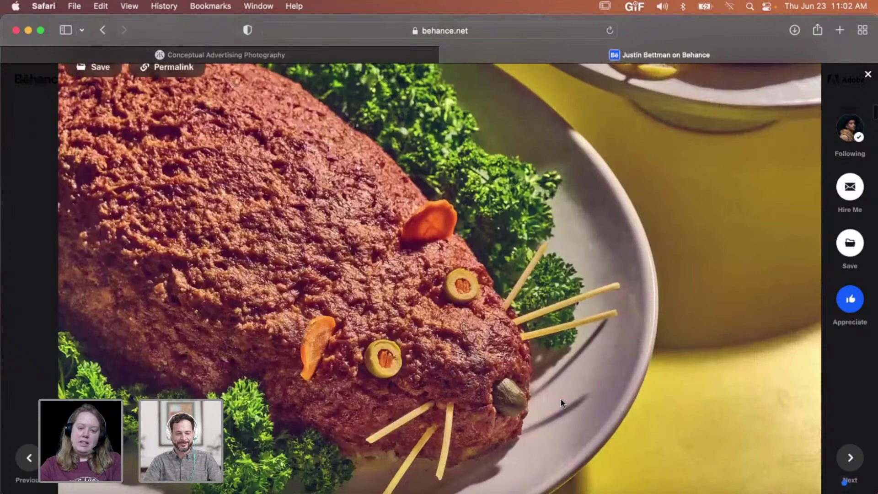
scroll(562, 403, "down", 3)
scroll(562, 403, "down", 10)
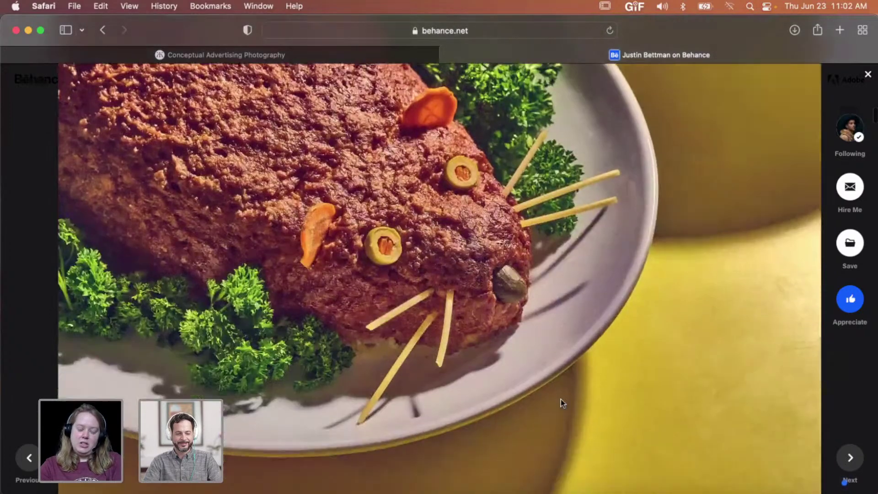
scroll(560, 398, "down", 10)
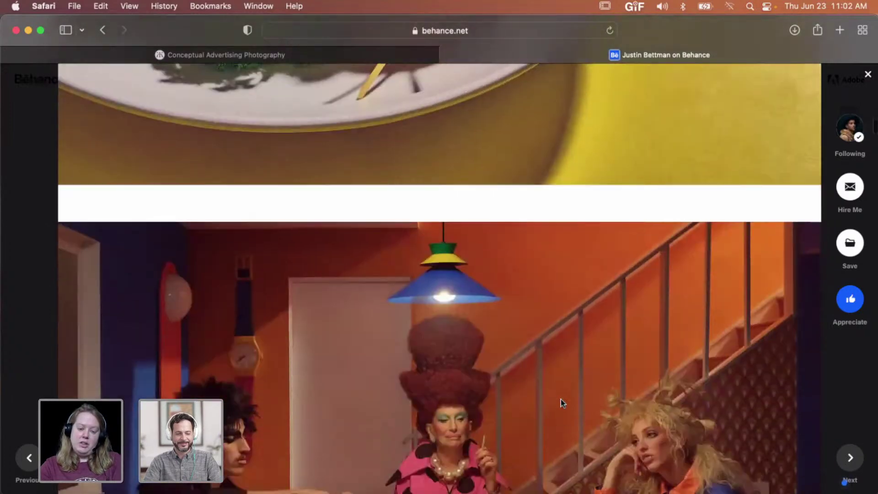
scroll(561, 399, "down", 1)
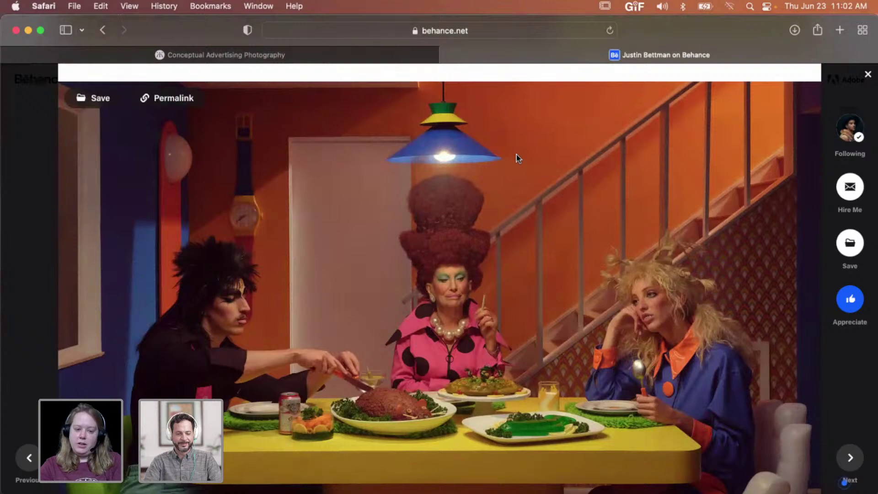
scroll(517, 155, "down", 2)
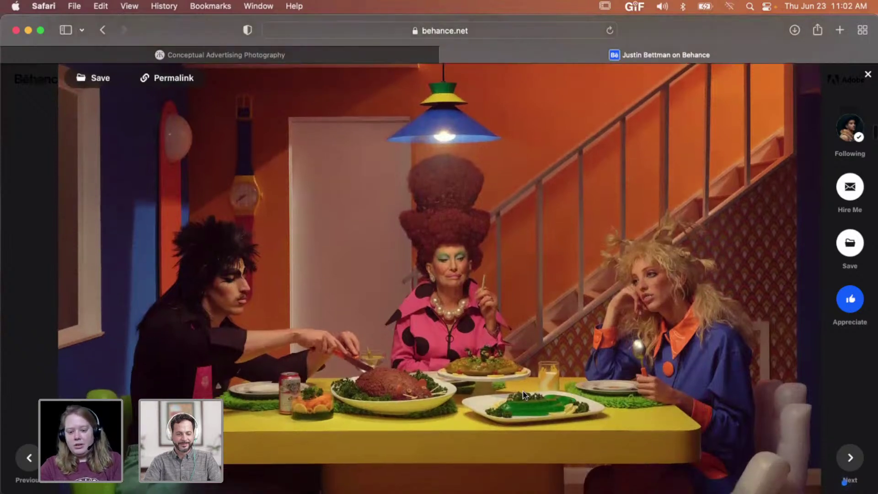
Step: Examine the lower part of the dinner-table scene and the close-up of the jelly ring filled with peas
scroll(549, 407, "down", 2)
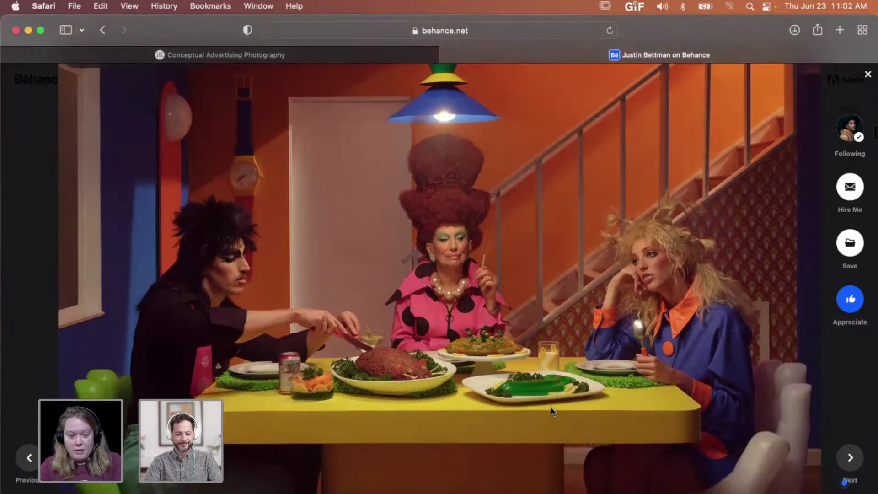
scroll(551, 409, "down", 8)
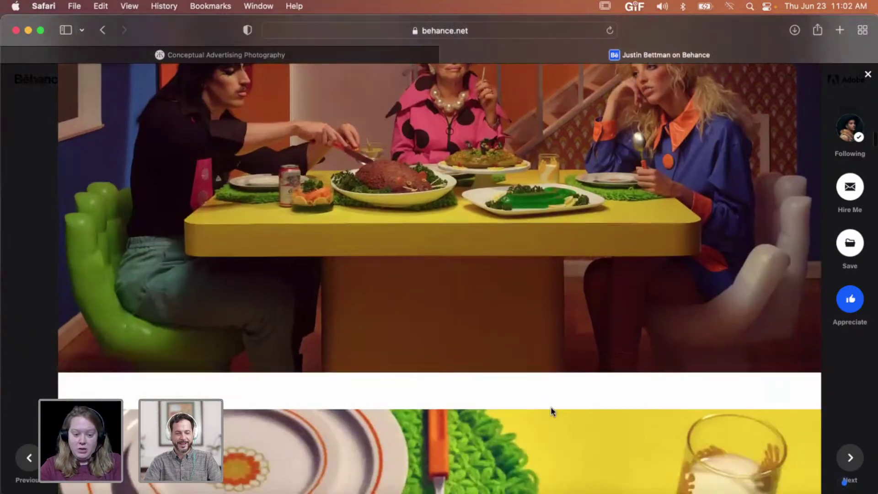
scroll(551, 407, "down", 7)
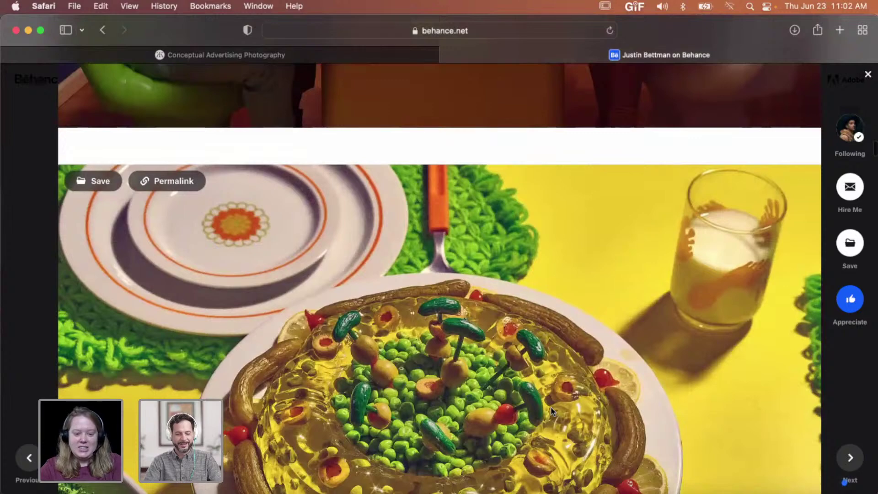
scroll(552, 412, "down", 5)
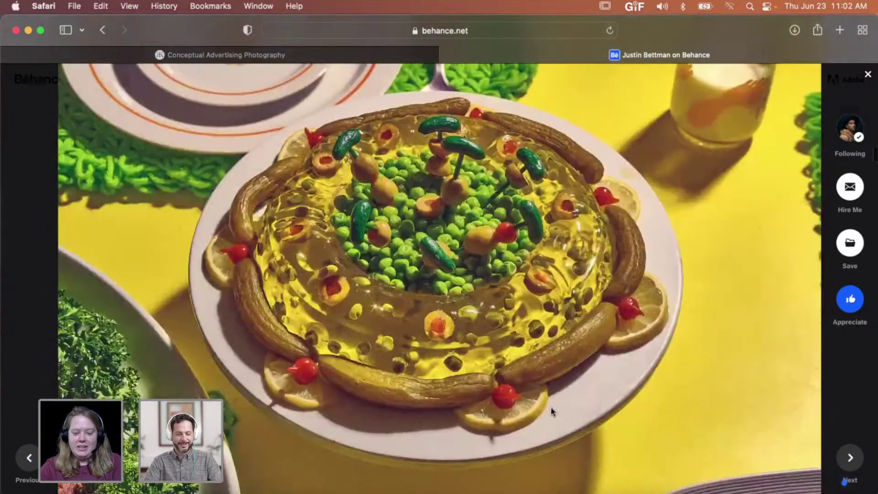
Step: Examine the scene of the kneeling model cutting wigs with giant scissors, from the mannequin heads down to the green carpet
scroll(552, 412, "down", 10)
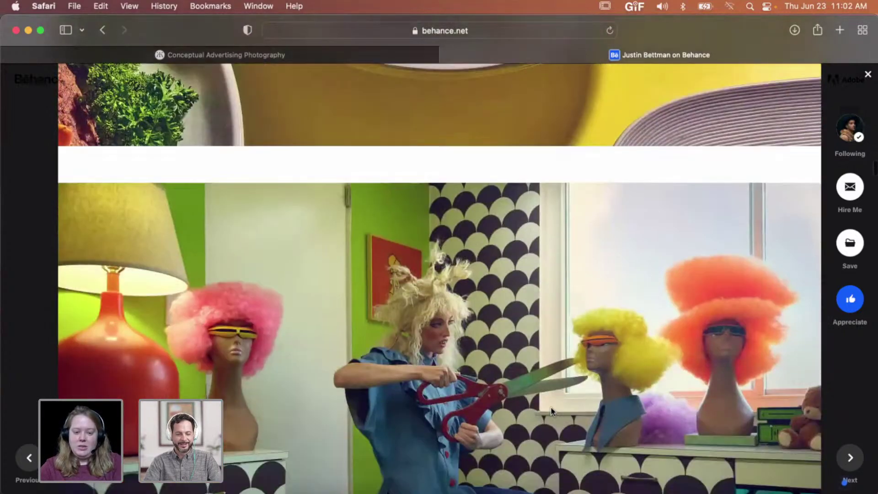
scroll(550, 407, "down", 4)
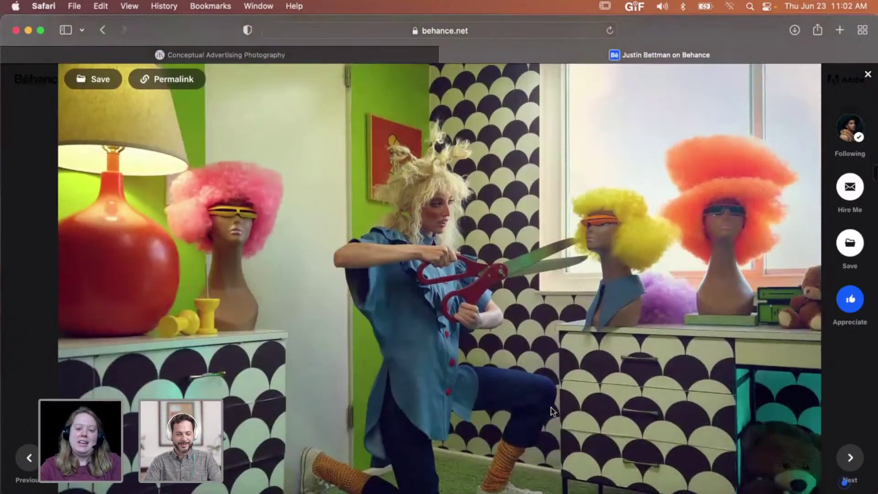
scroll(552, 410, "down", 1)
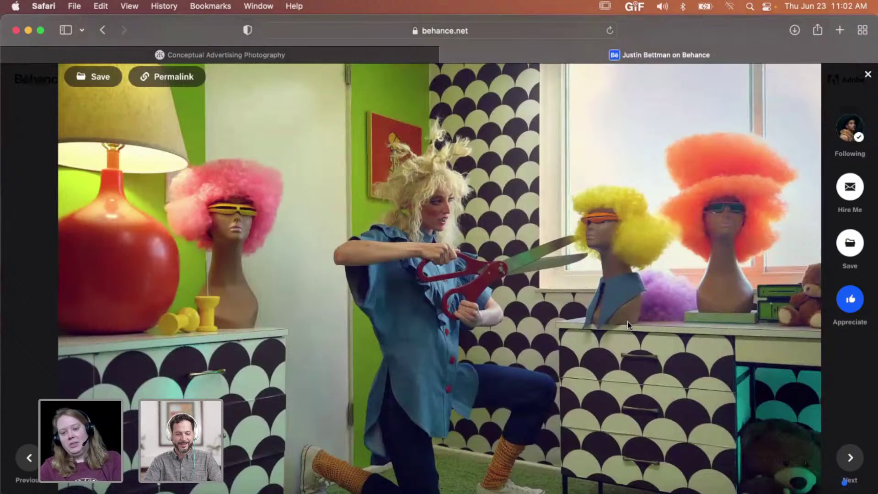
scroll(623, 353, "down", 3)
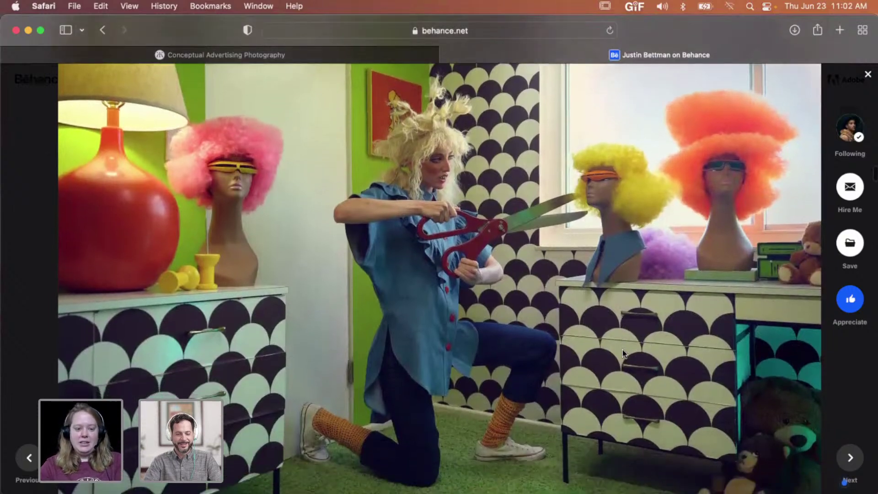
scroll(623, 353, "down", 2)
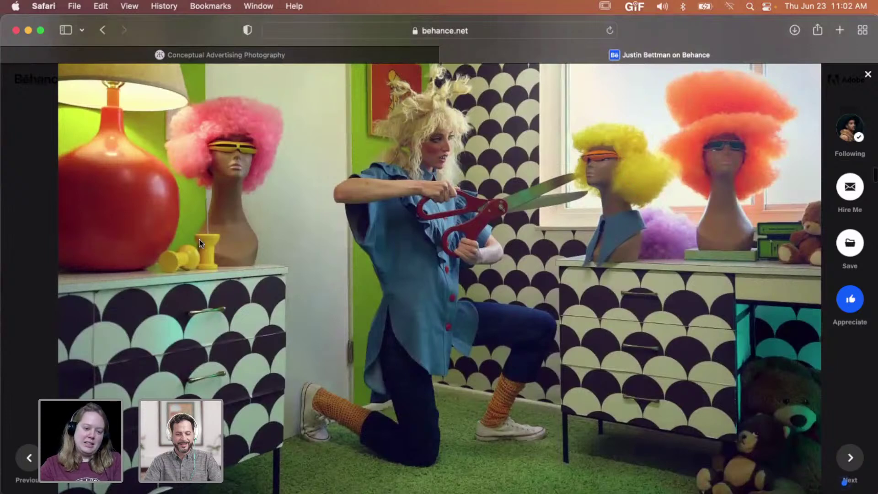
scroll(427, 278, "down", 20)
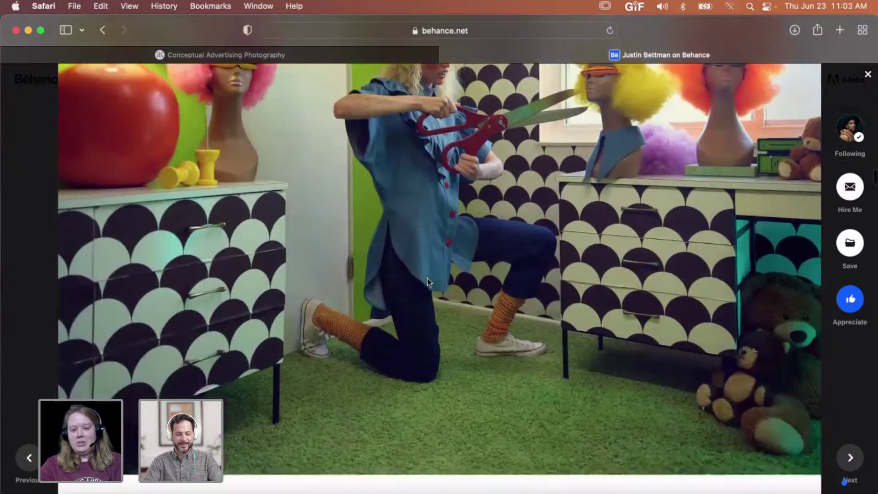
Step: Examine the orange-telephone portrait and the picture of the couple seated on the sofa against the blue wall
scroll(428, 280, "down", 15)
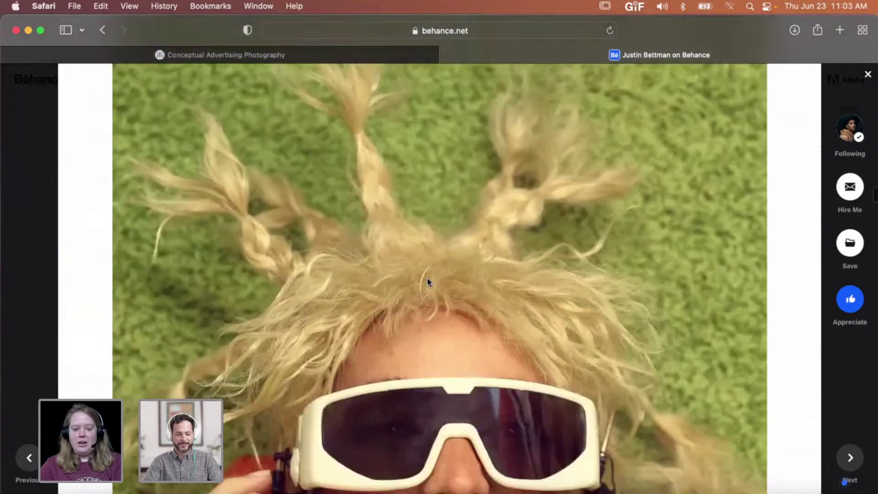
scroll(427, 279, "down", 6)
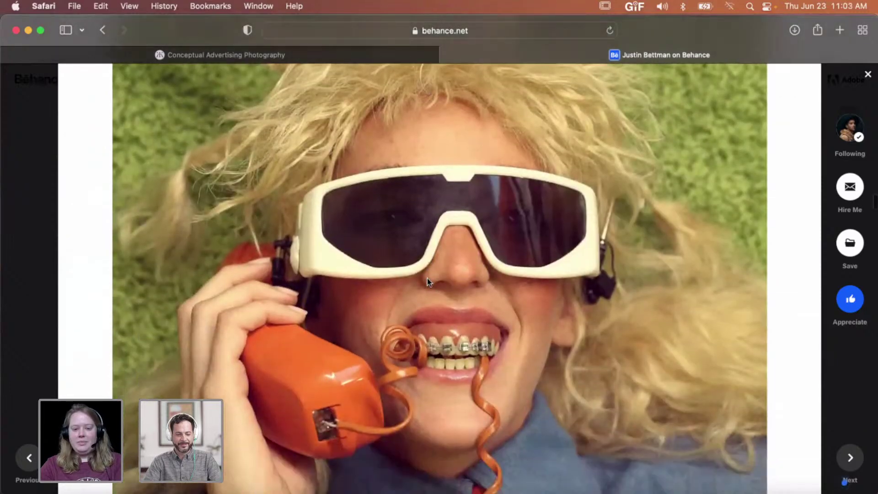
scroll(427, 279, "down", 20)
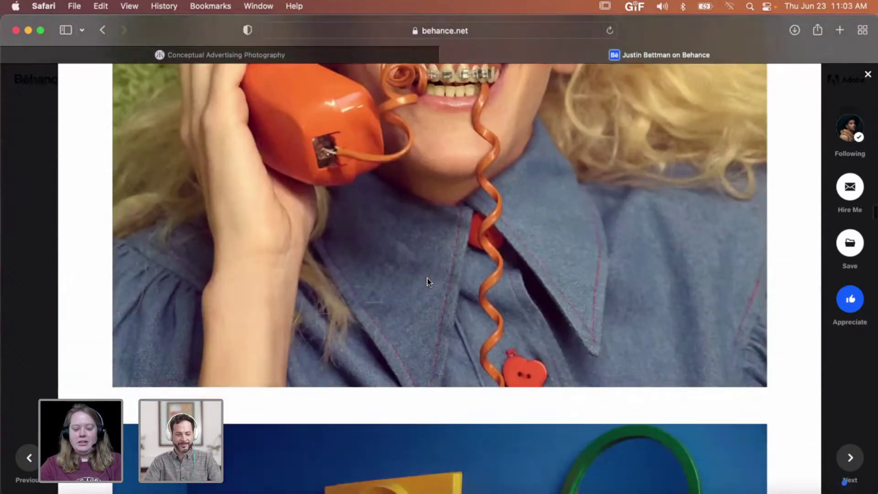
scroll(428, 280, "down", 6)
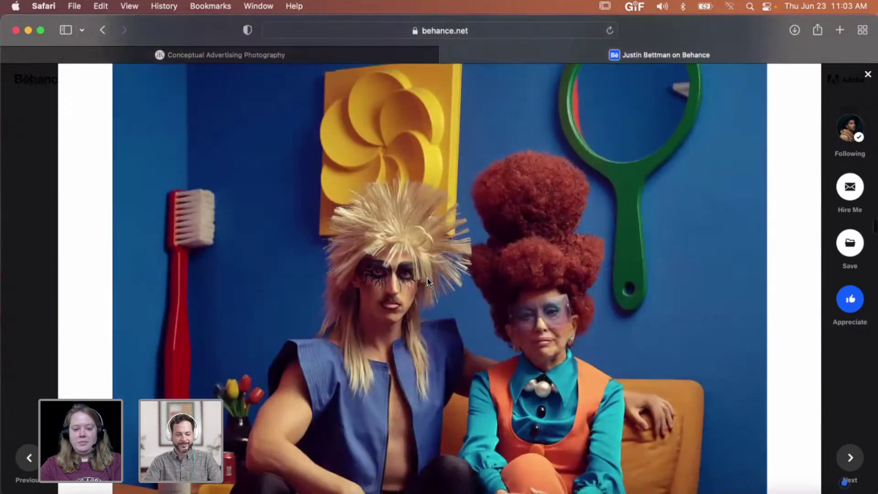
scroll(427, 278, "down", 3)
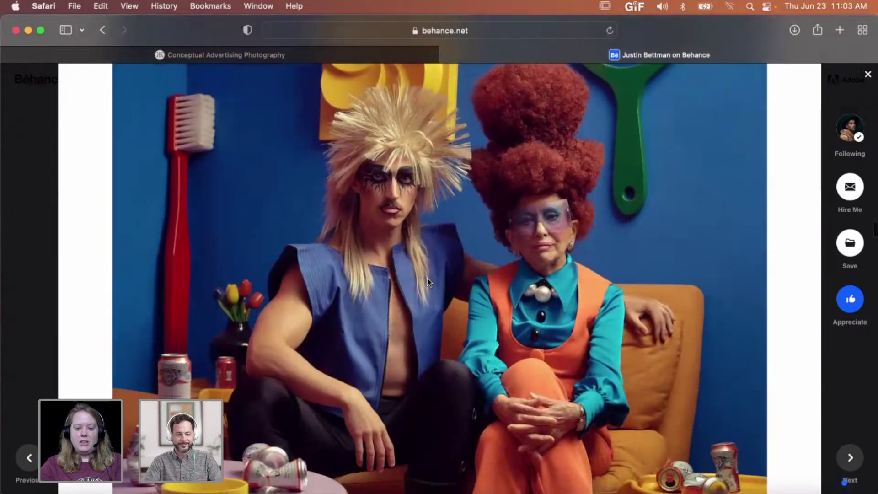
scroll(428, 278, "down", 2)
scroll(428, 278, "down", 3)
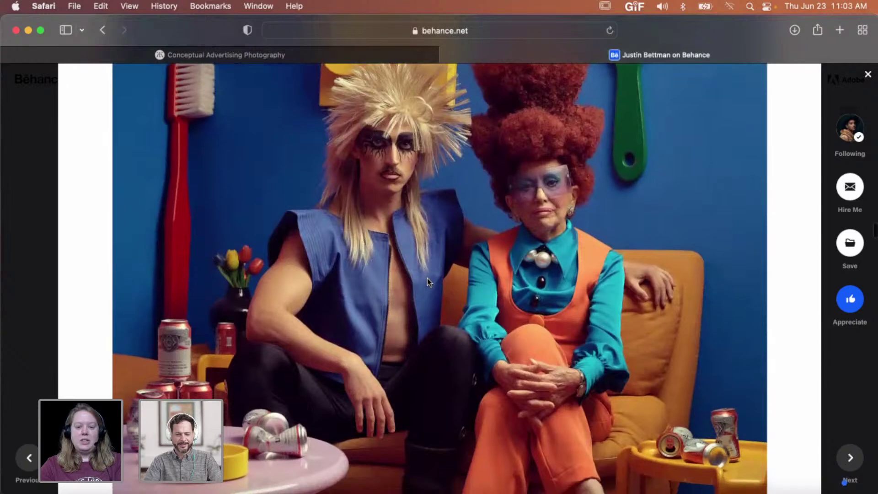
scroll(427, 278, "down", 15)
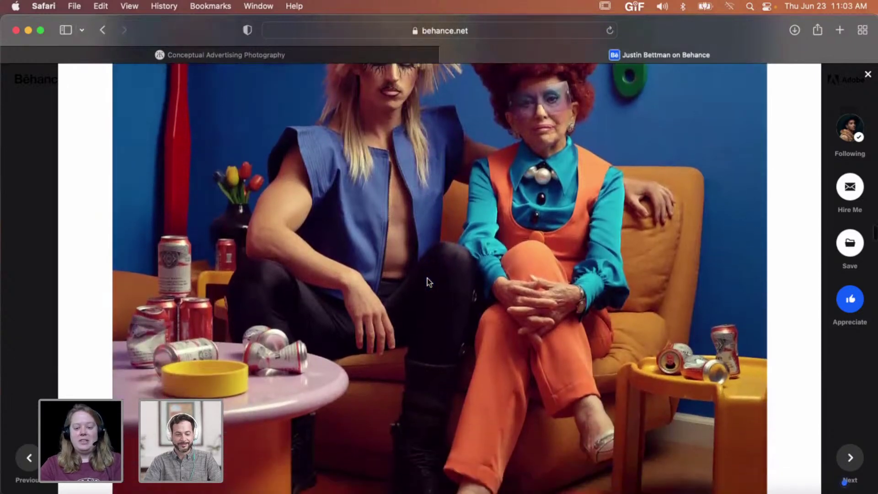
Step: Look over the bathtub portrait with the sponge, from the green-tiled wall down to the tub's edge
scroll(428, 279, "down", 20)
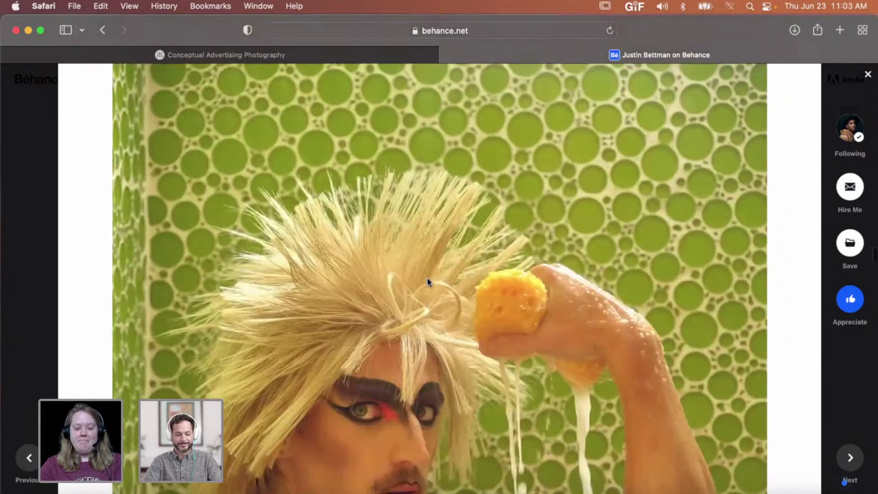
scroll(428, 278, "down", 5)
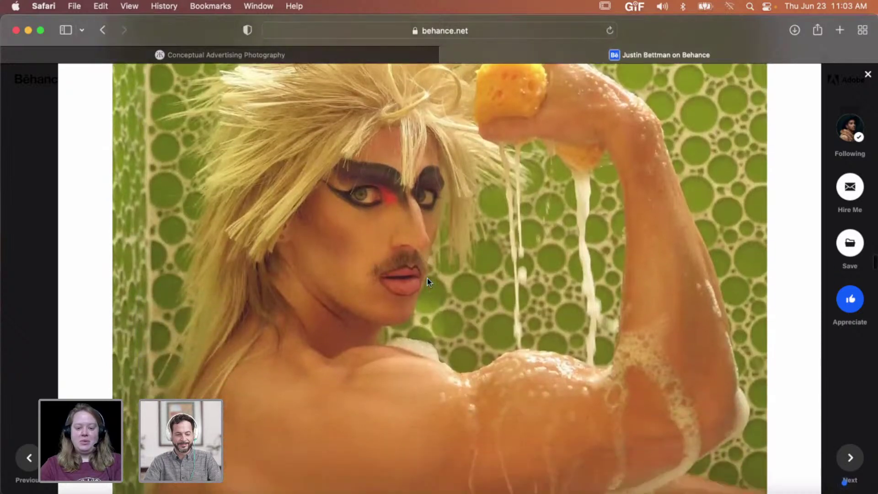
scroll(428, 281, "down", 15)
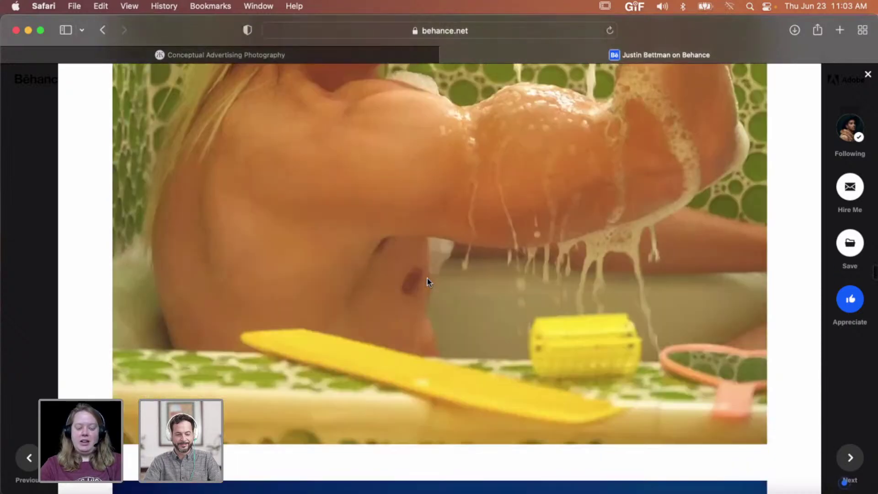
Step: Study the portrait of the red-haired woman on blue, comparing her towering hair, transparent visor, pearls and orange vest
scroll(427, 281, "down", 10)
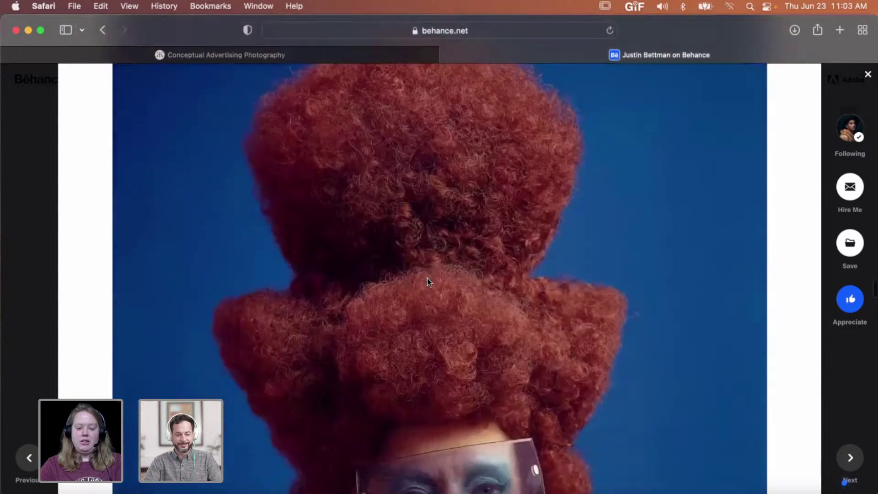
scroll(428, 278, "down", 5)
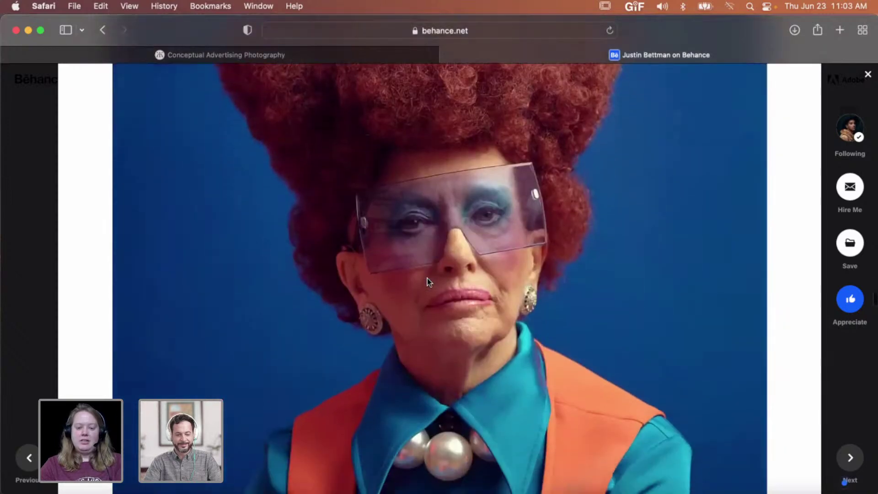
scroll(427, 278, "down", 4)
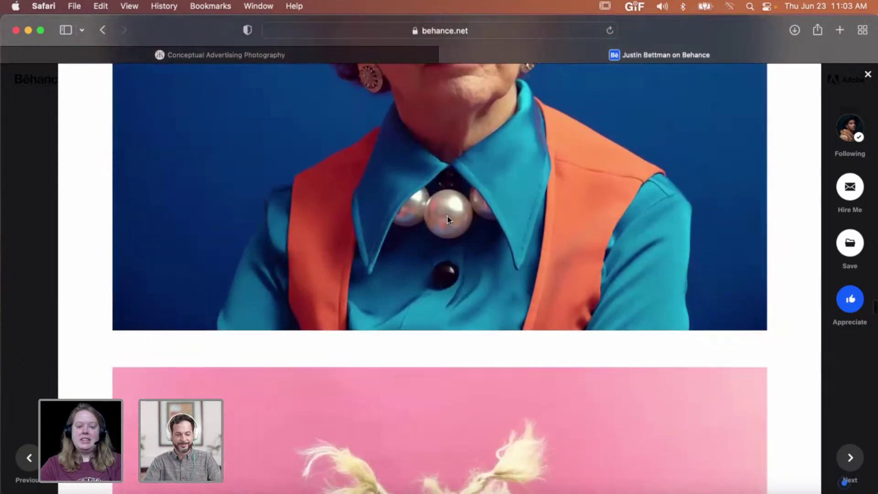
scroll(451, 218, "up", 5)
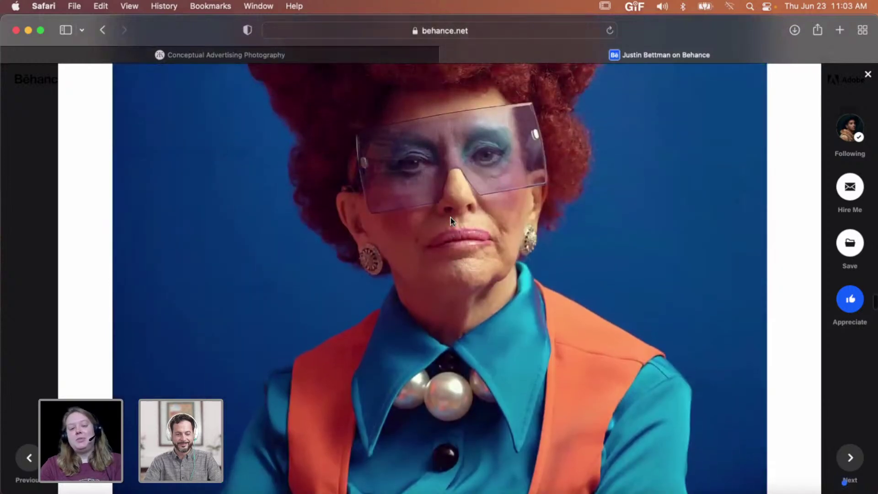
scroll(525, 226, "up", 1)
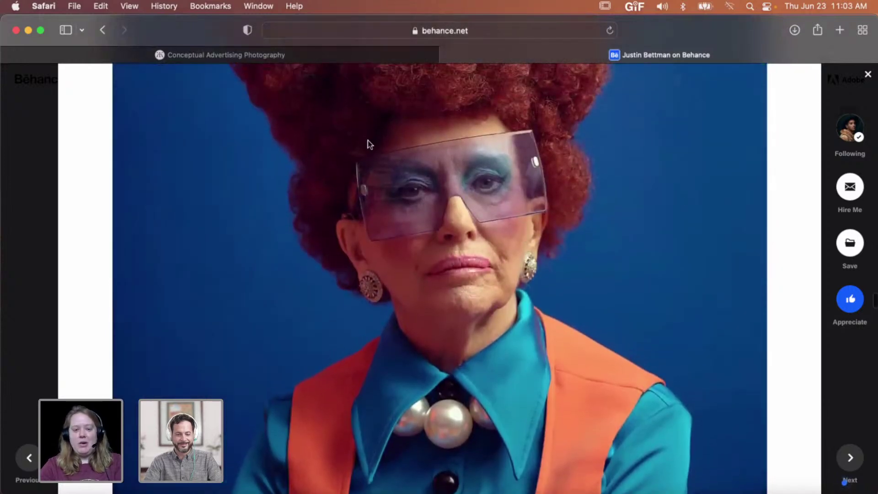
scroll(571, 243, "up", 3)
scroll(571, 243, "down", 4)
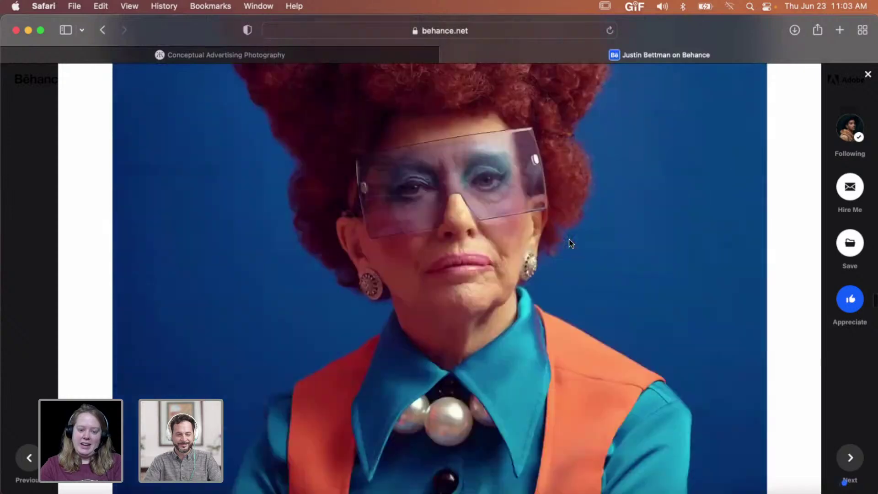
scroll(570, 242, "up", 1)
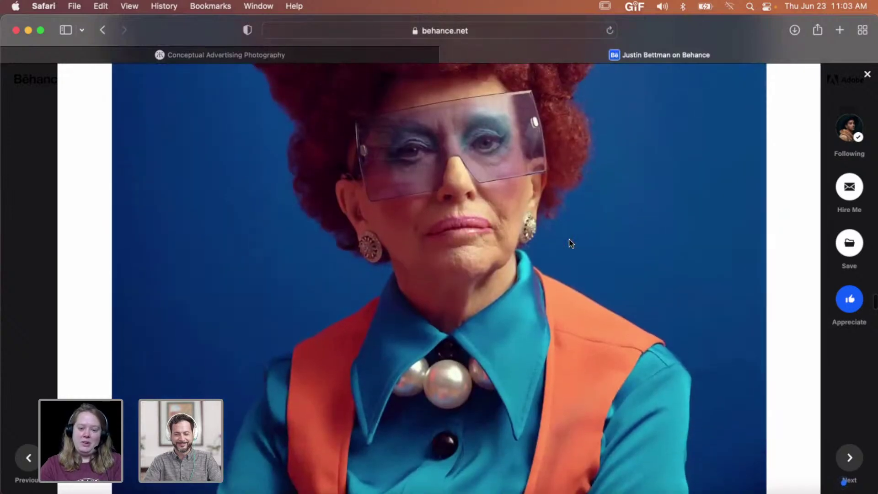
scroll(571, 243, "up", 1)
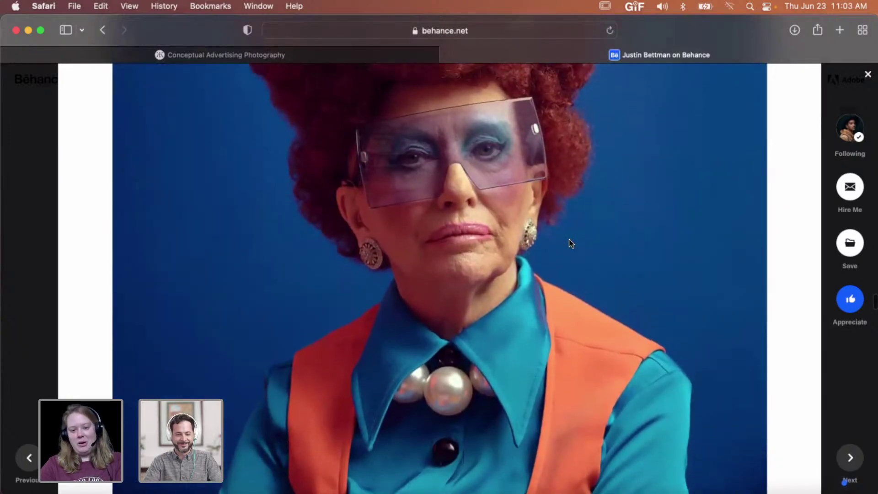
scroll(571, 243, "up", 3)
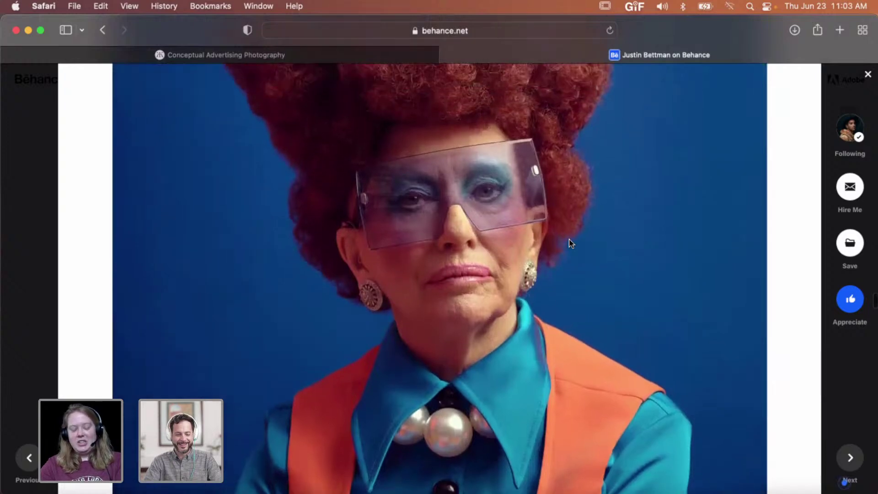
scroll(570, 243, "up", 6)
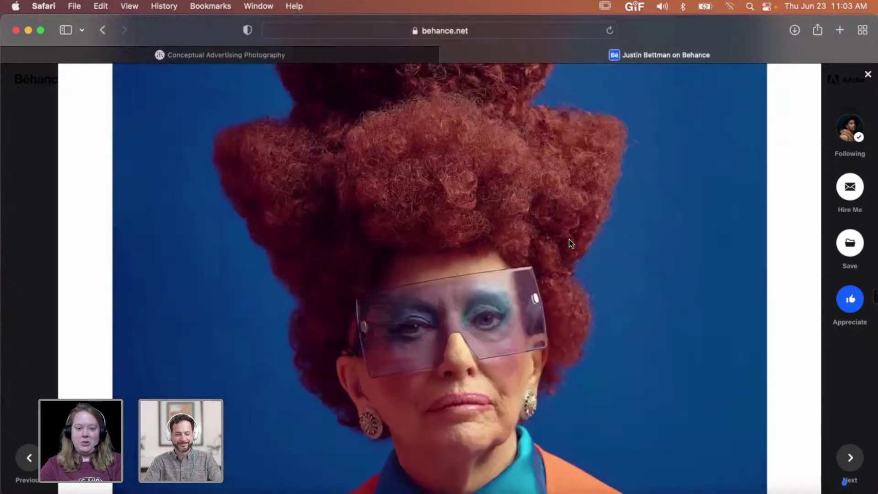
scroll(571, 243, "up", 3)
scroll(571, 243, "down", 15)
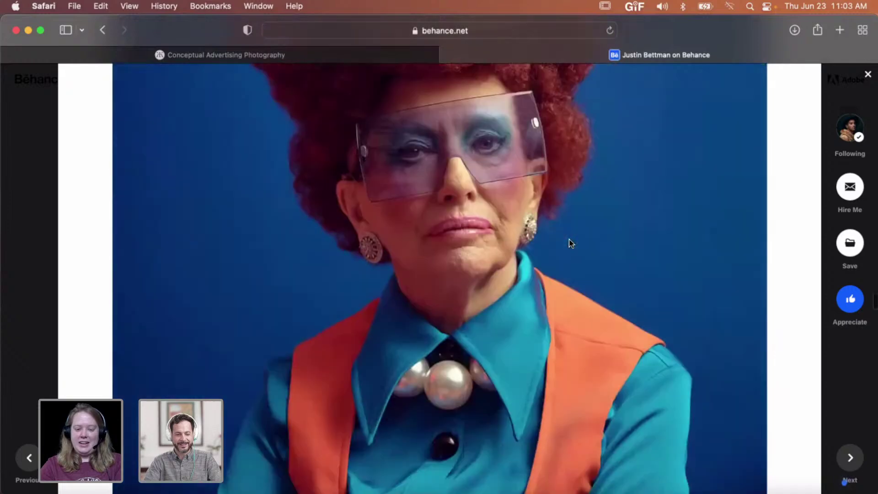
Step: Examine the profile portrait on the pink background and the spiky-haired portrait on light blue
scroll(571, 243, "down", 10)
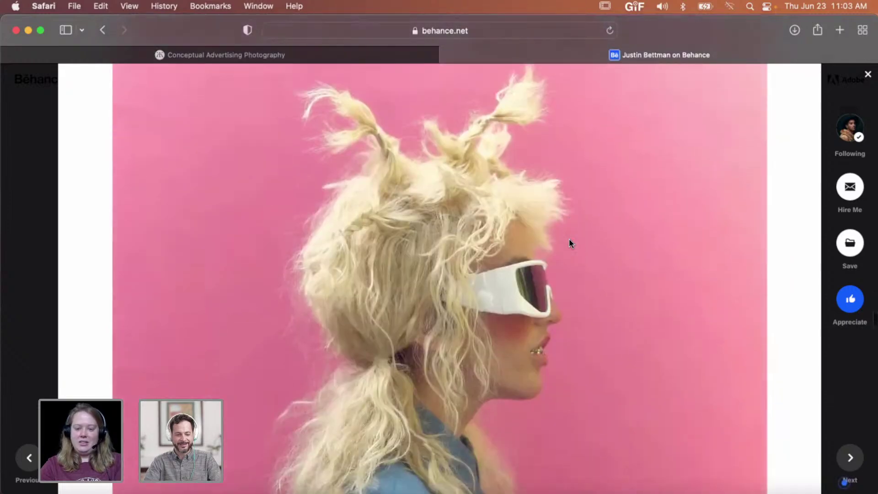
scroll(571, 243, "down", 14)
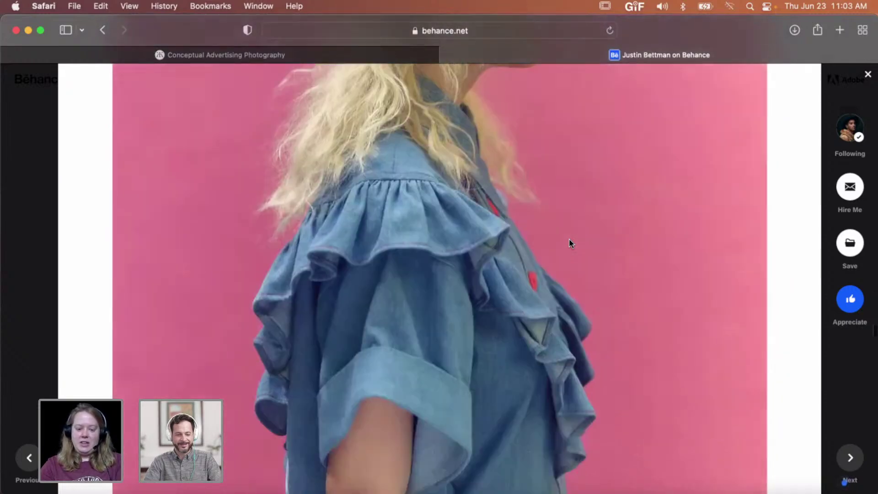
scroll(570, 242, "down", 10)
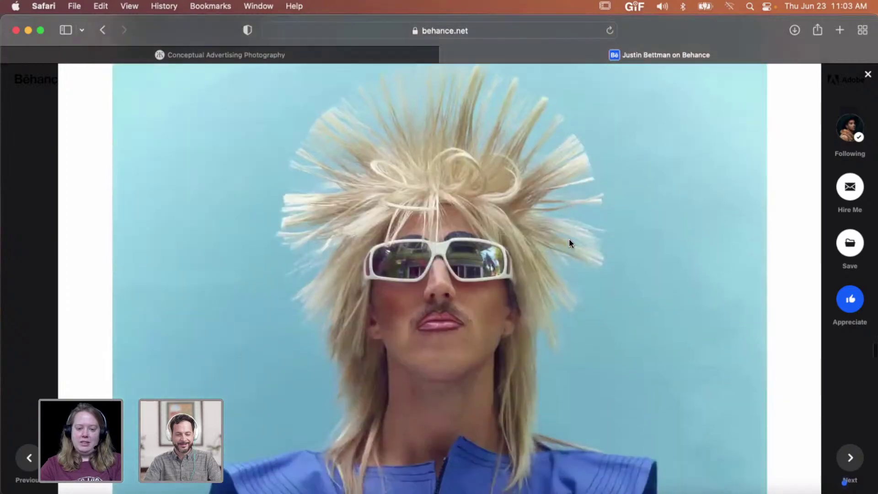
scroll(570, 242, "down", 15)
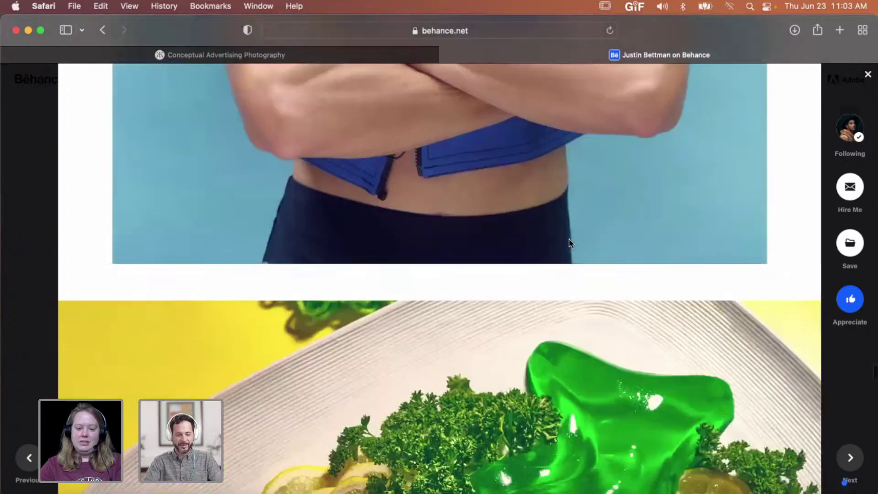
Step: Look through the project's remaining food close-ups and final sofa portrait down to the end of the project
scroll(570, 242, "down", 12)
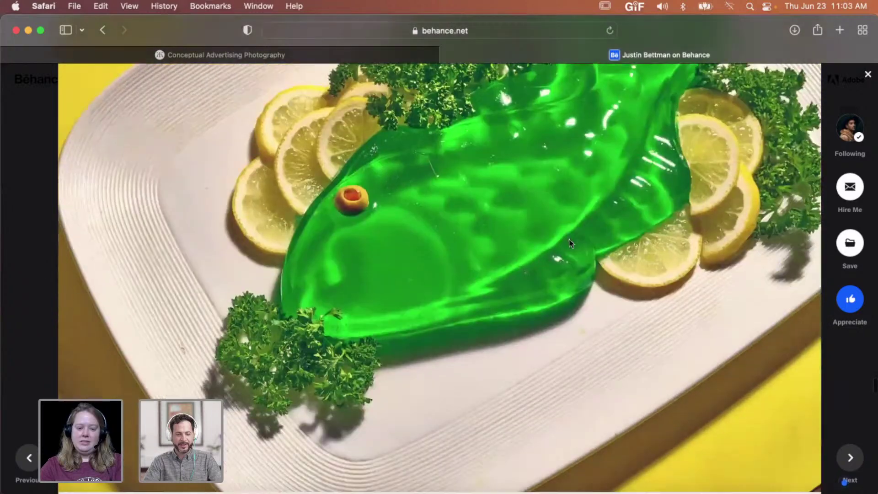
scroll(570, 243, "down", 12)
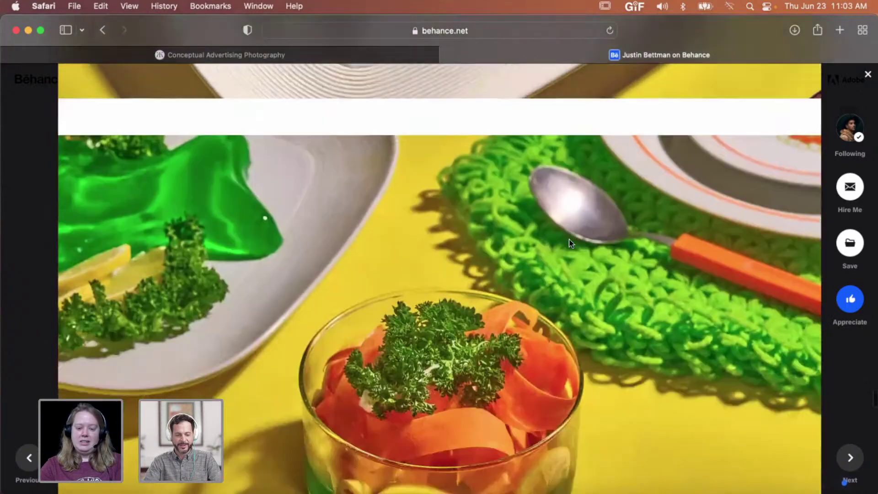
scroll(570, 242, "down", 12)
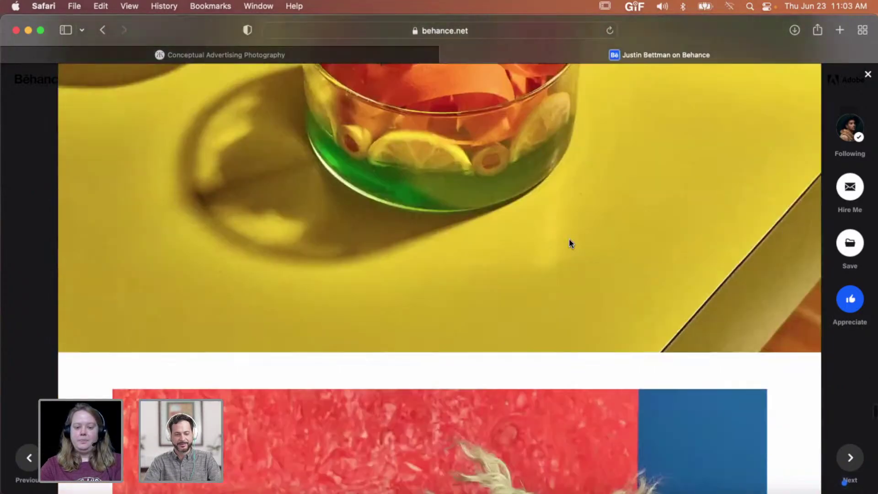
scroll(570, 242, "down", 12)
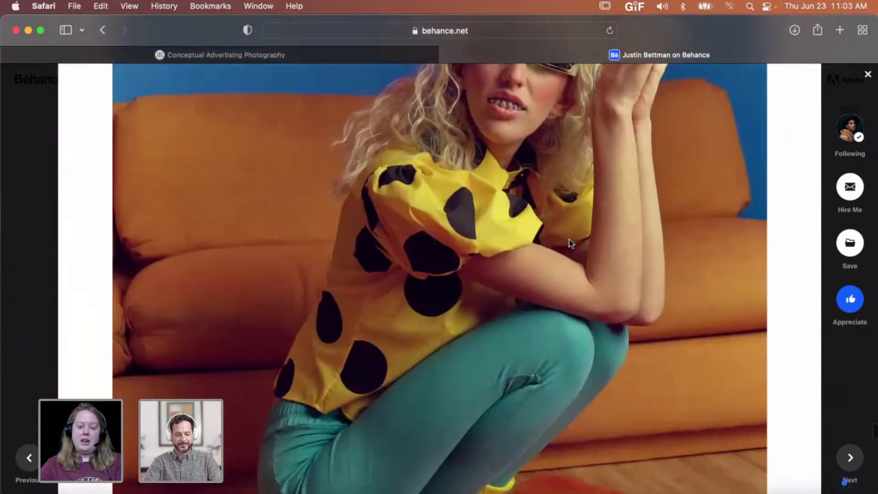
scroll(222, 270, "down", 3)
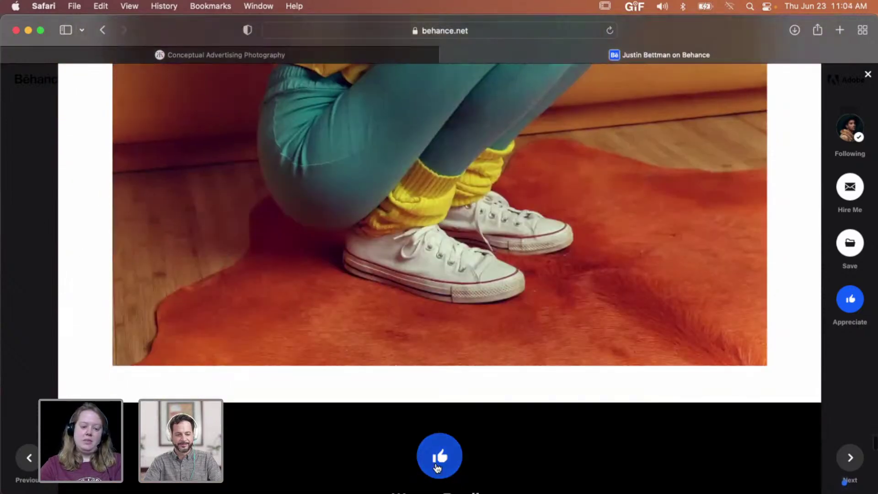
Step: Close the We are Family project and open the NIKE project from the photographer's profile
left_click(32, 173)
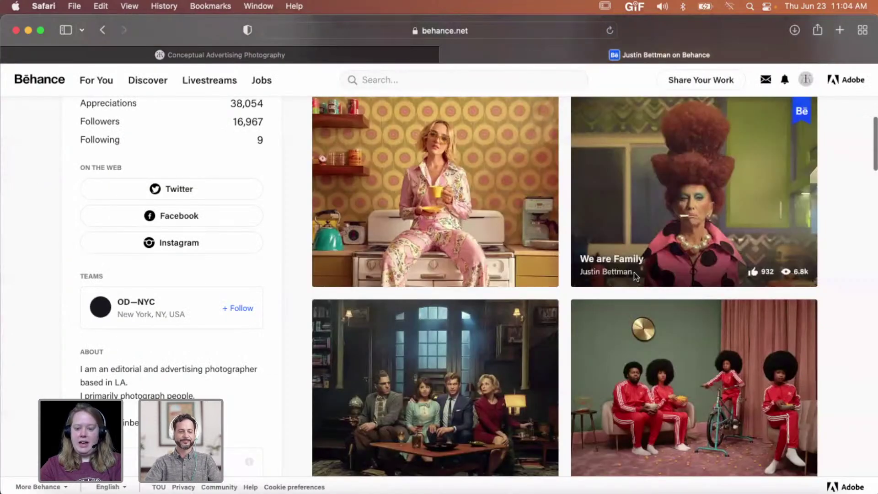
scroll(634, 273, "down", 3)
scroll(528, 283, "down", 5)
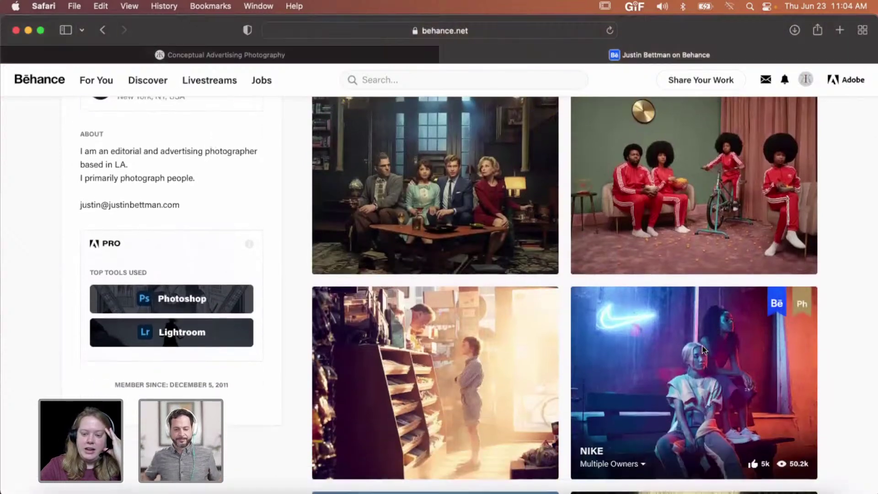
left_click(703, 348)
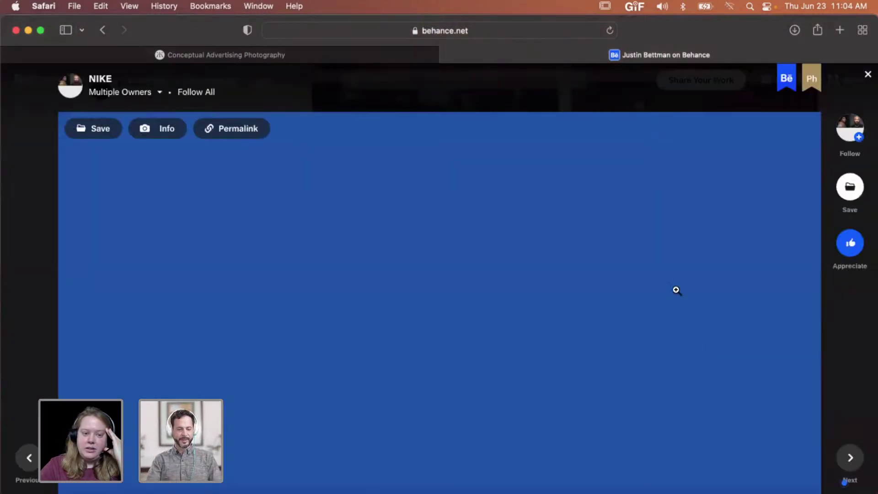
Step: Examine the colored lighting and composition of the NIKE project's bench, portrait and sneaker photos, and close the project
scroll(715, 262, "down", 1)
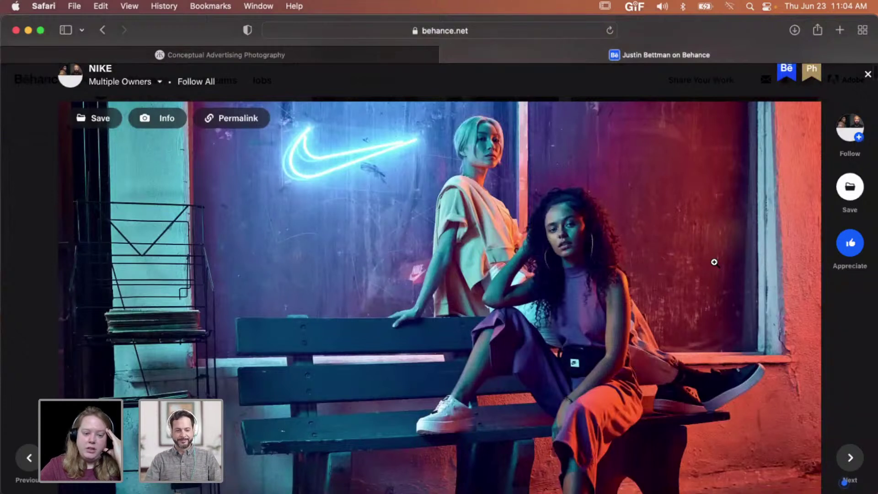
scroll(714, 262, "down", 3)
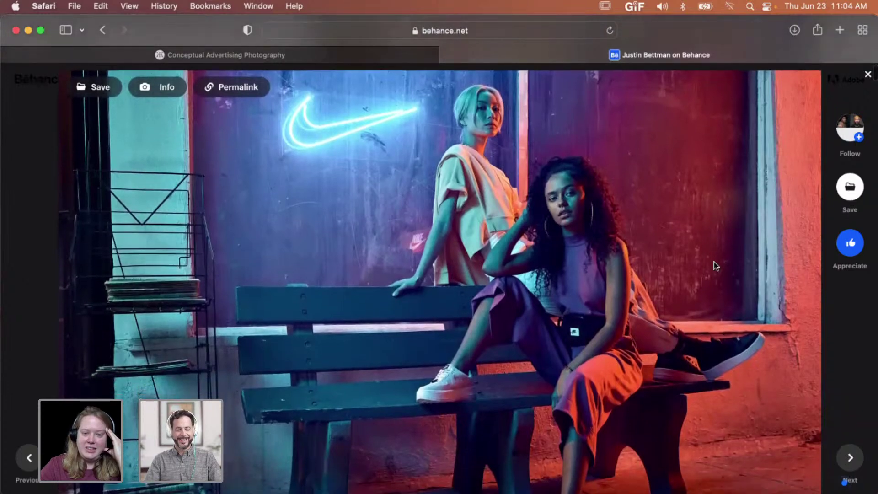
scroll(714, 262, "down", 7)
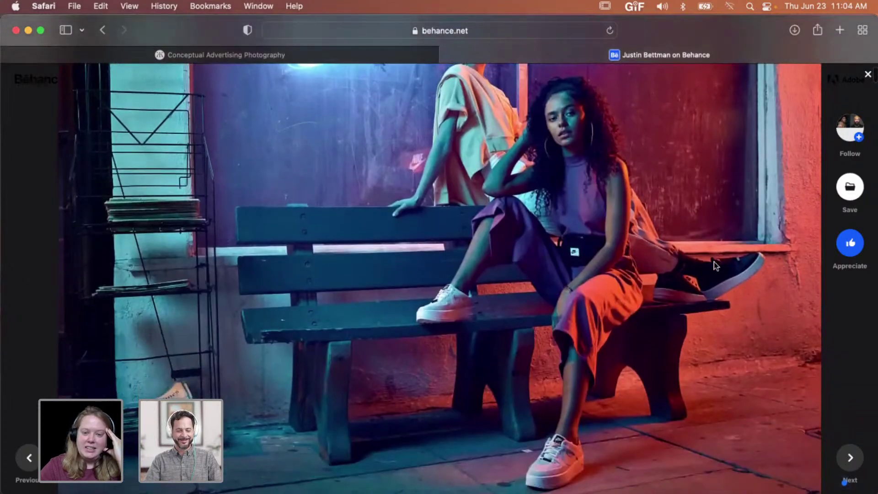
scroll(714, 261, "down", 20)
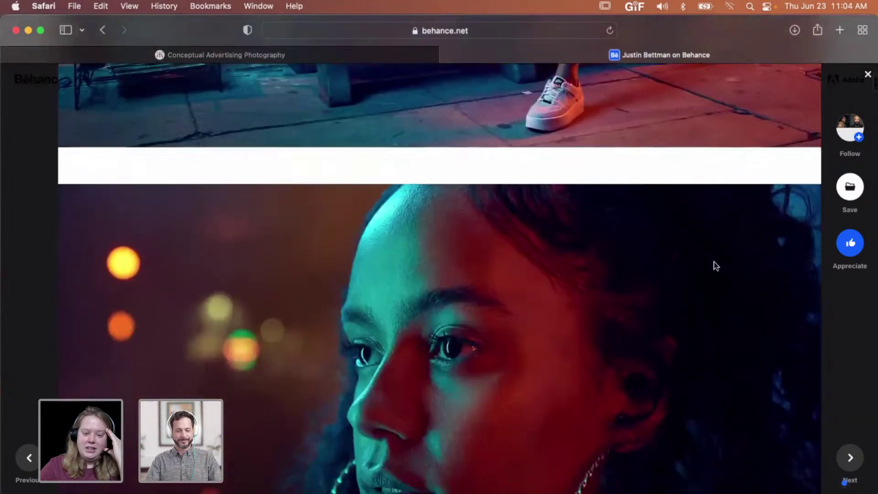
scroll(714, 262, "down", 20)
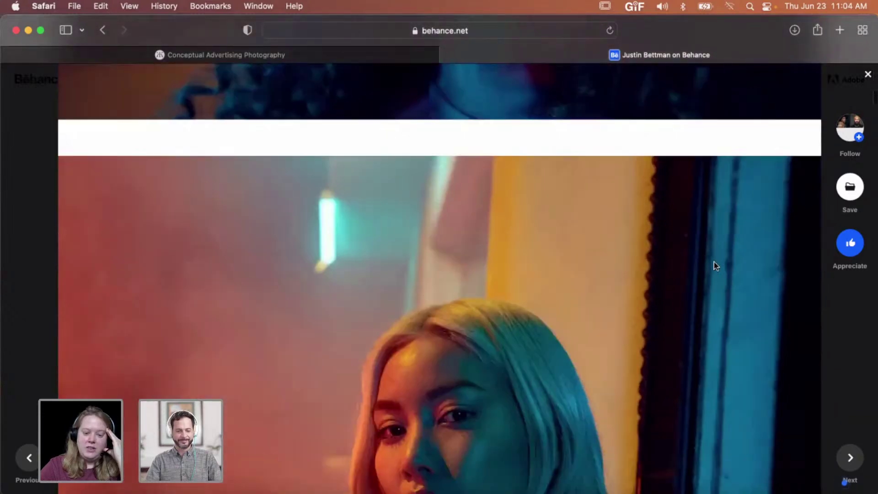
scroll(714, 262, "down", 10)
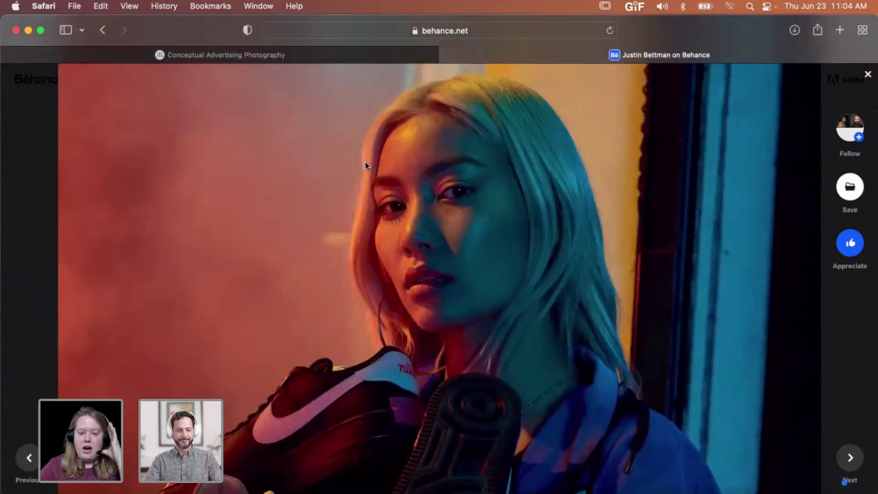
scroll(365, 162, "down", 15)
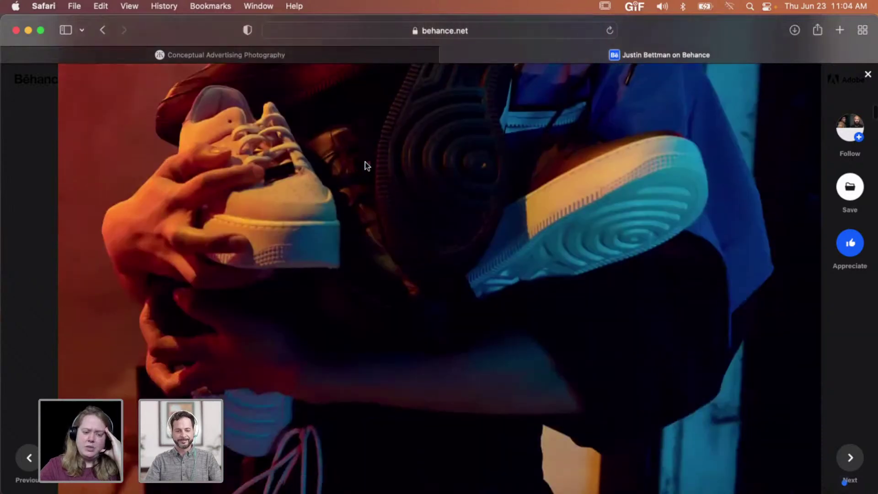
scroll(365, 162, "down", 3)
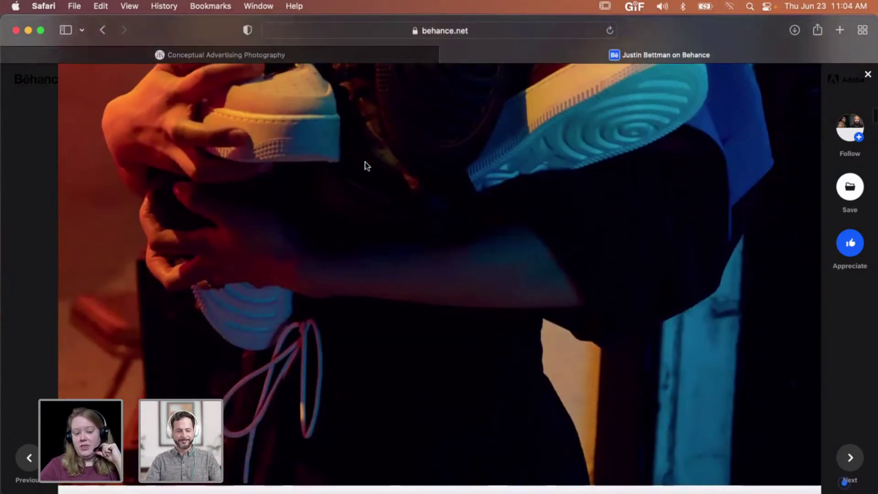
scroll(365, 162, "down", 15)
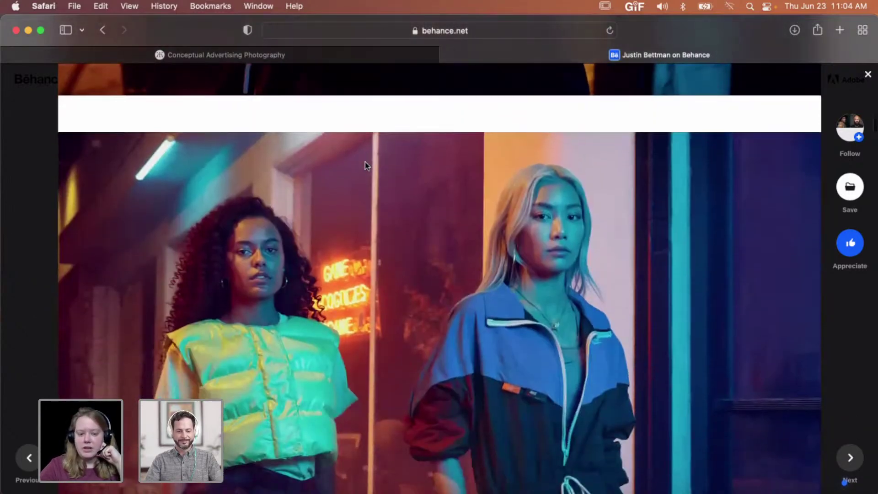
scroll(365, 162, "down", 3)
left_click(40, 185)
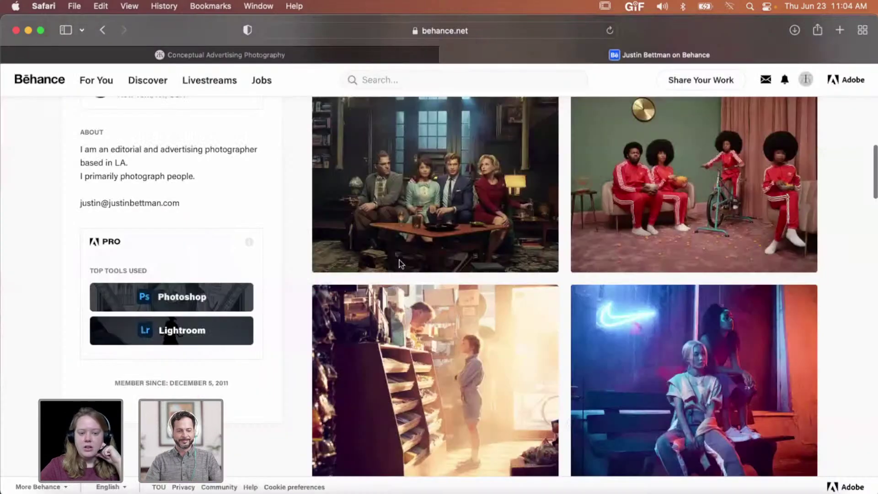
Step: Open the Scenes of NYC project and examine its corner store and barbershop photos
left_click(454, 372)
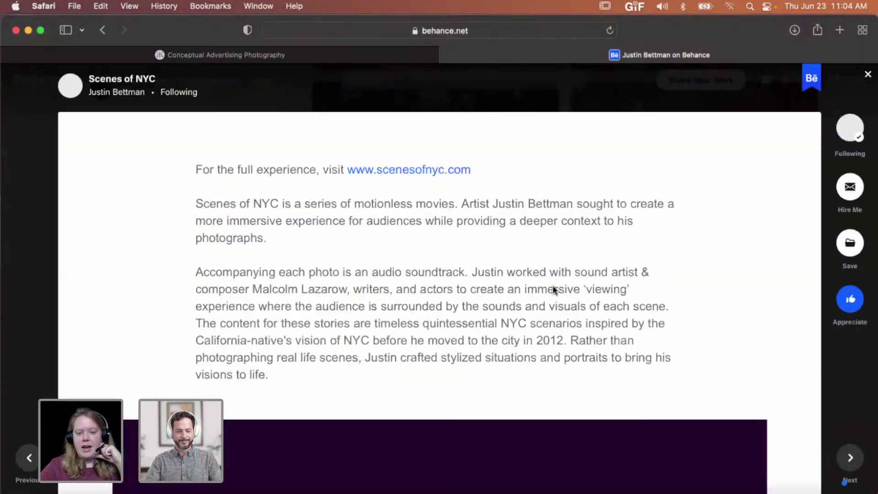
scroll(587, 284, "down", 10)
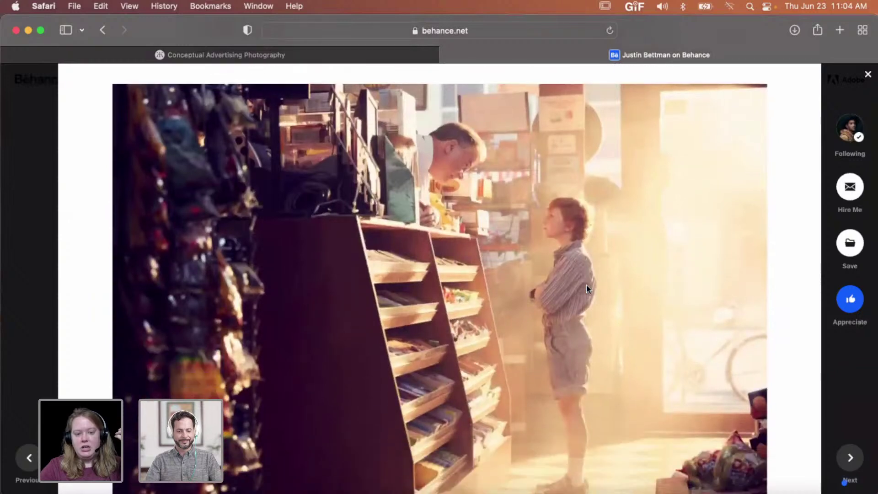
scroll(659, 288, "down", 3)
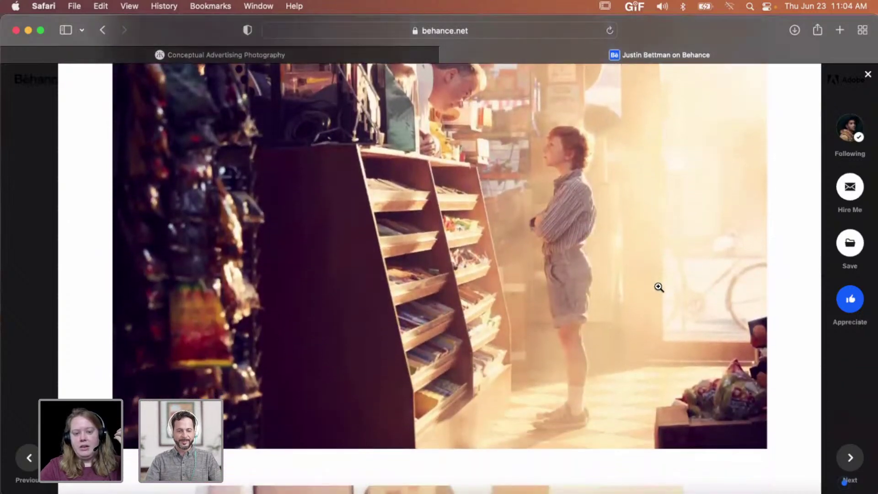
scroll(659, 287, "down", 10)
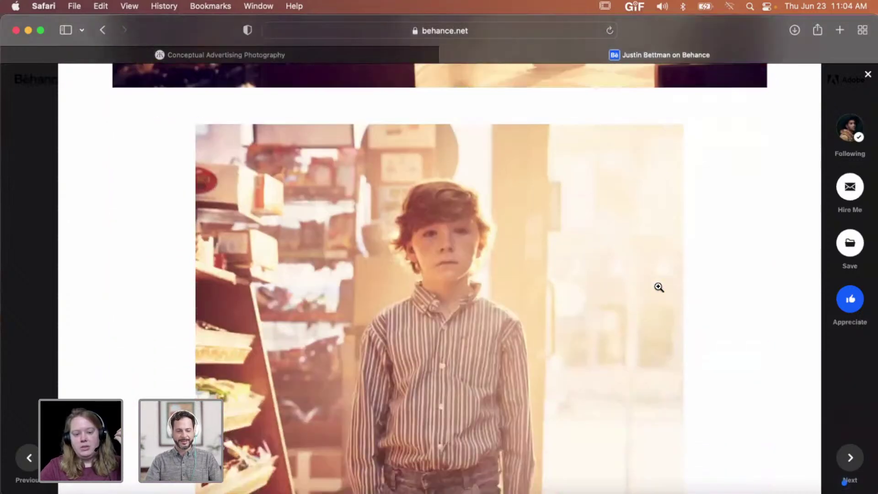
scroll(659, 288, "down", 15)
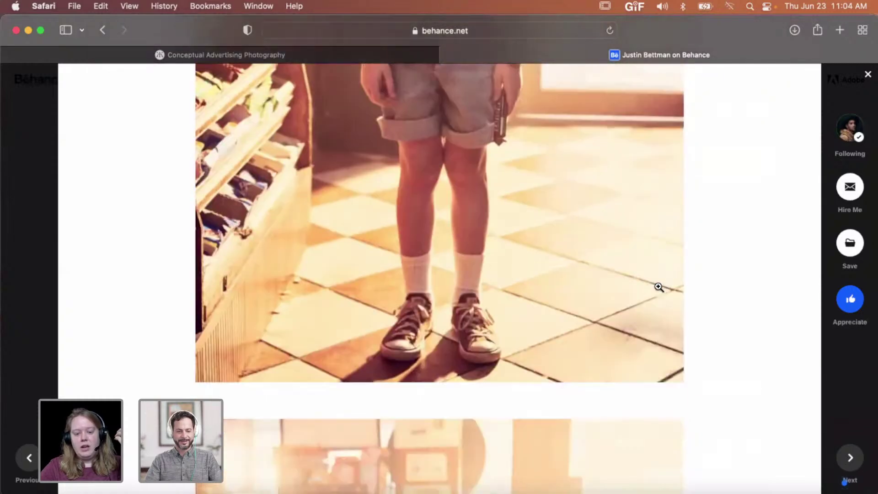
scroll(659, 288, "down", 10)
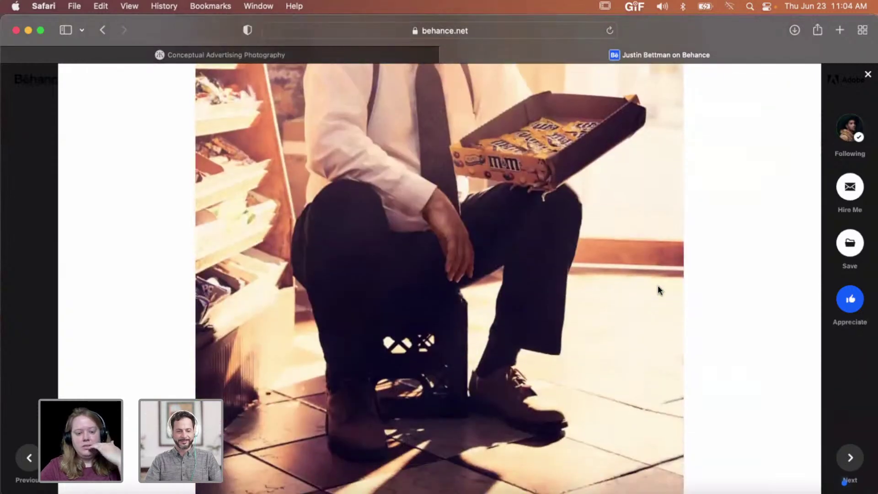
scroll(659, 289, "down", 12)
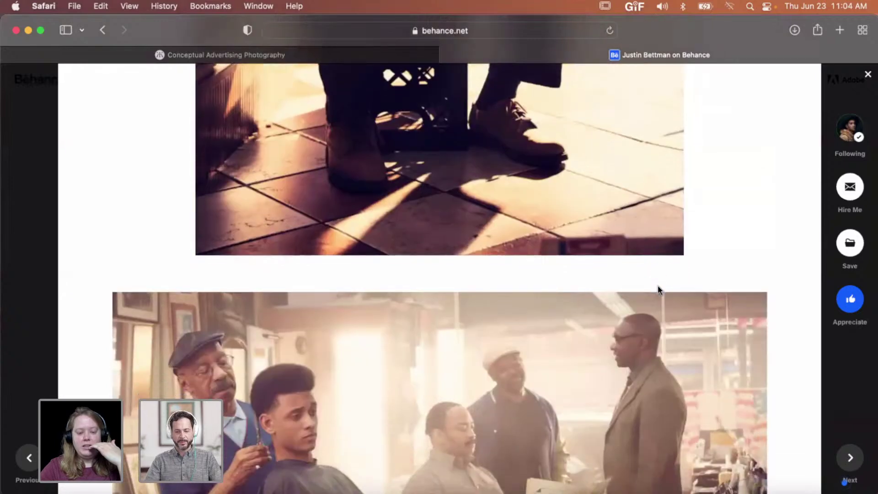
scroll(658, 290, "down", 2)
scroll(658, 290, "down", 10)
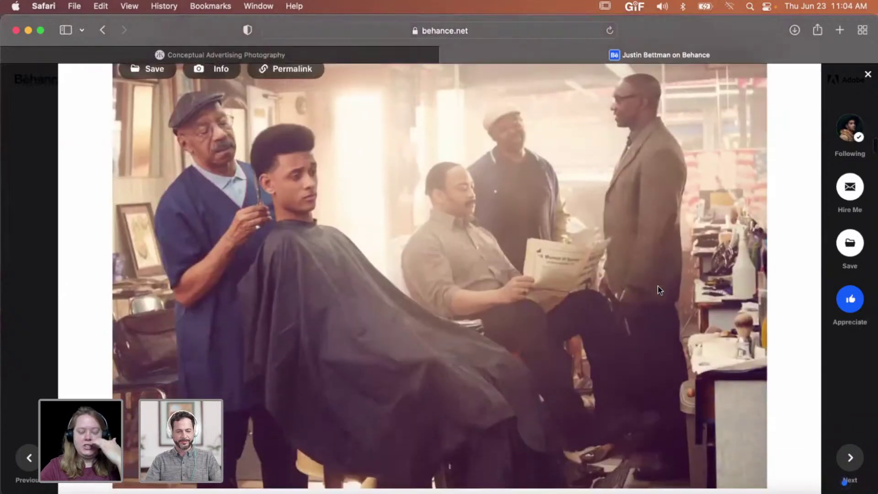
scroll(658, 284, "down", 10)
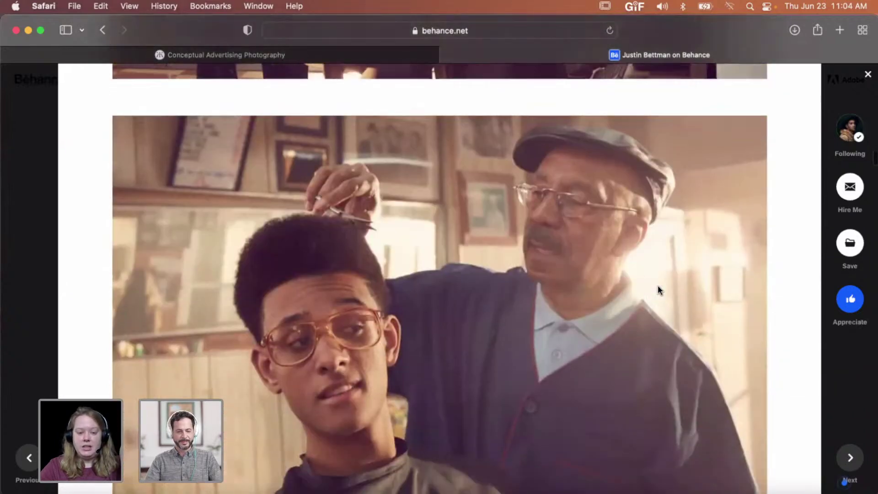
scroll(658, 285, "down", 10)
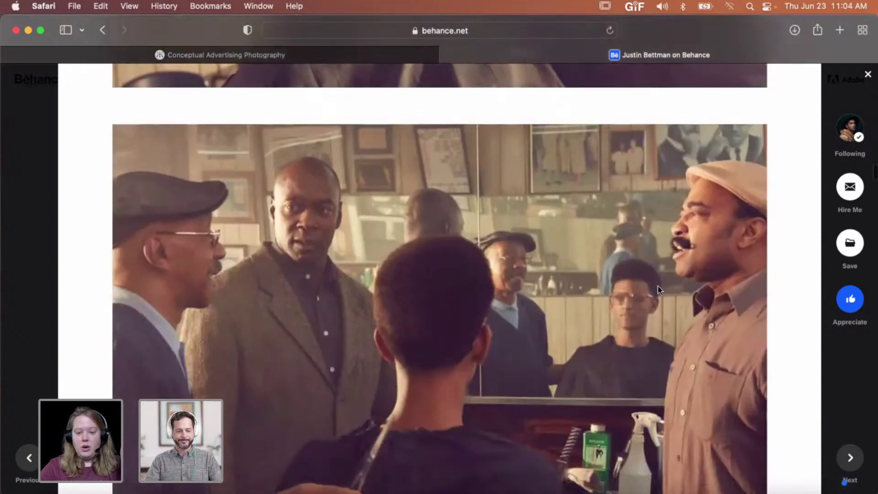
scroll(658, 286, "down", 10)
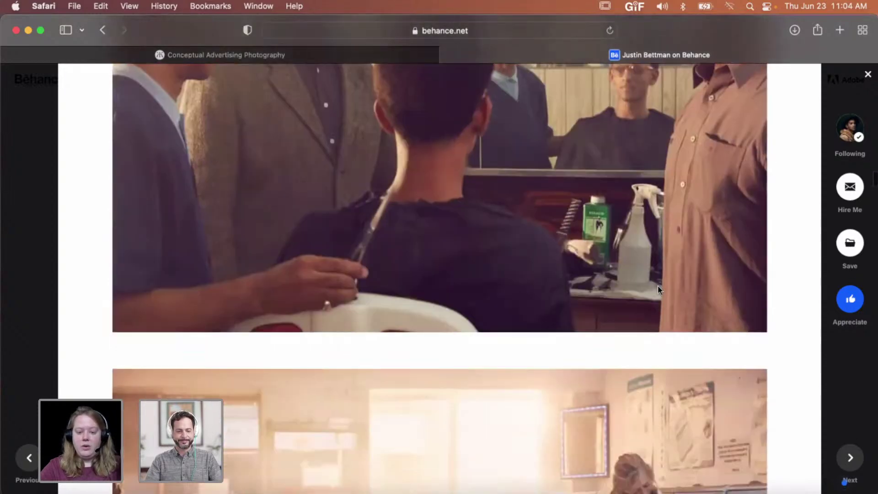
Step: Examine the laundromat and street scene photos in the Scenes of NYC project, and close the project
scroll(659, 290, "up", 1)
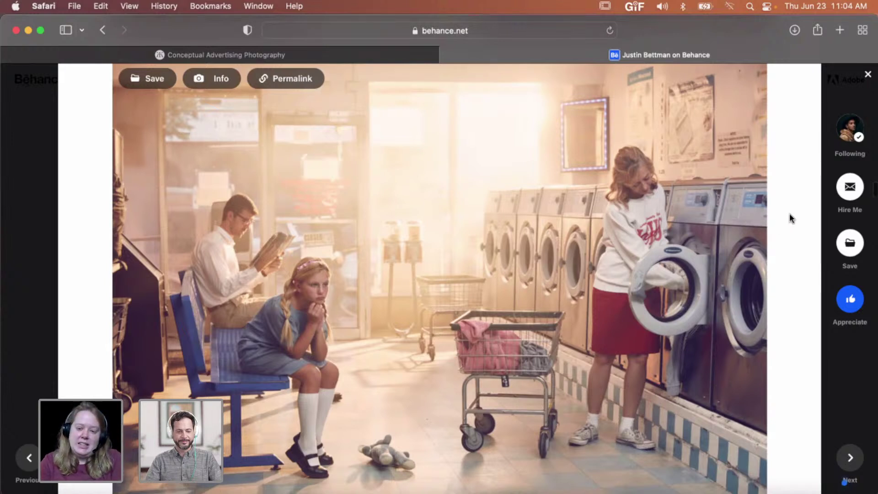
scroll(790, 213, "up", 2)
scroll(789, 213, "down", 3)
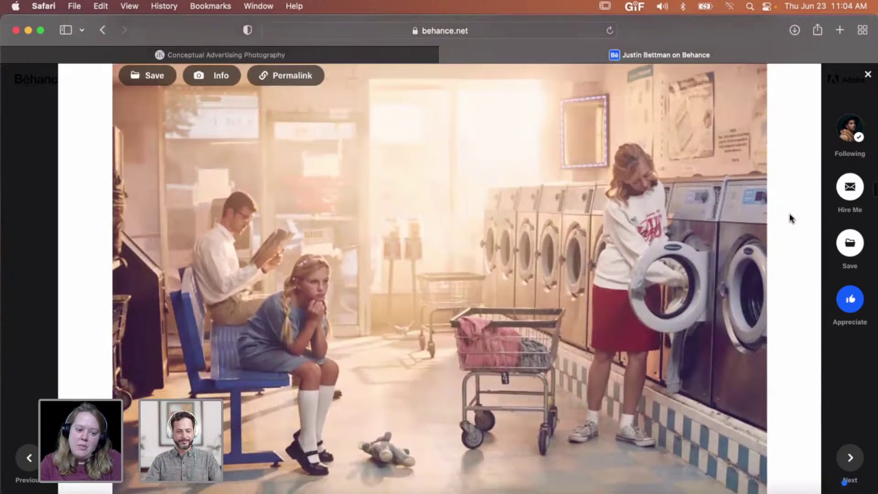
scroll(789, 213, "down", 5)
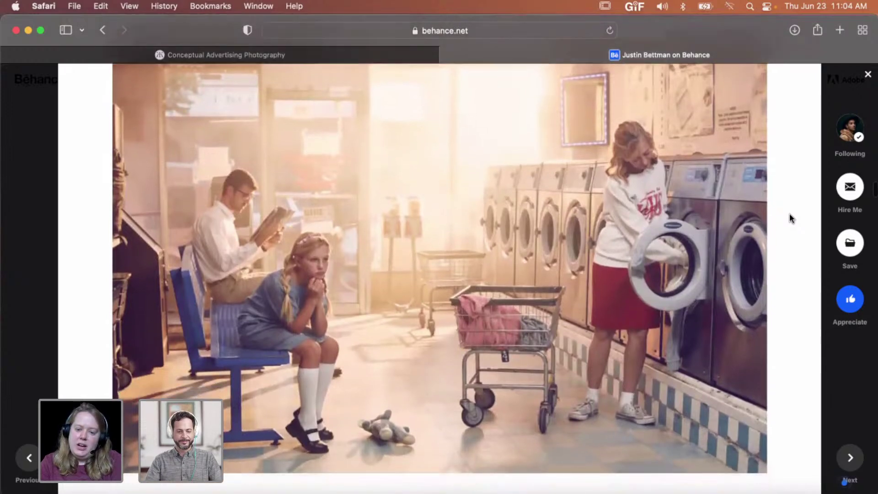
scroll(790, 213, "down", 15)
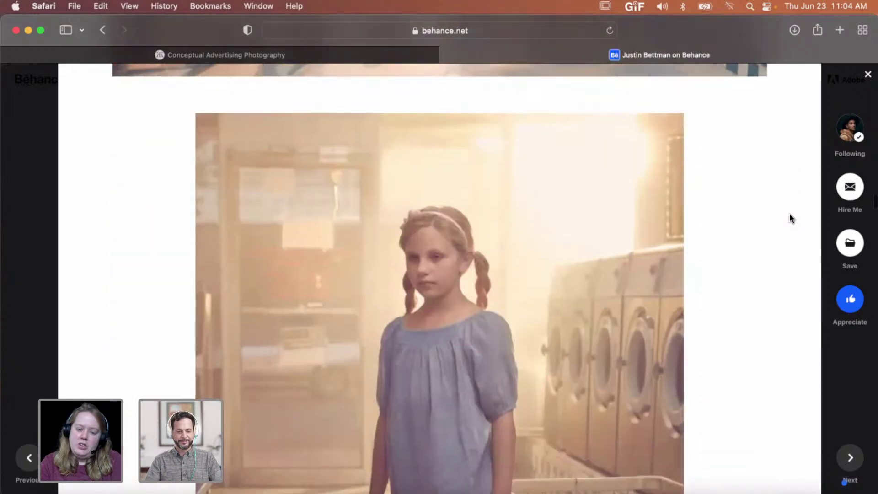
scroll(790, 213, "down", 15)
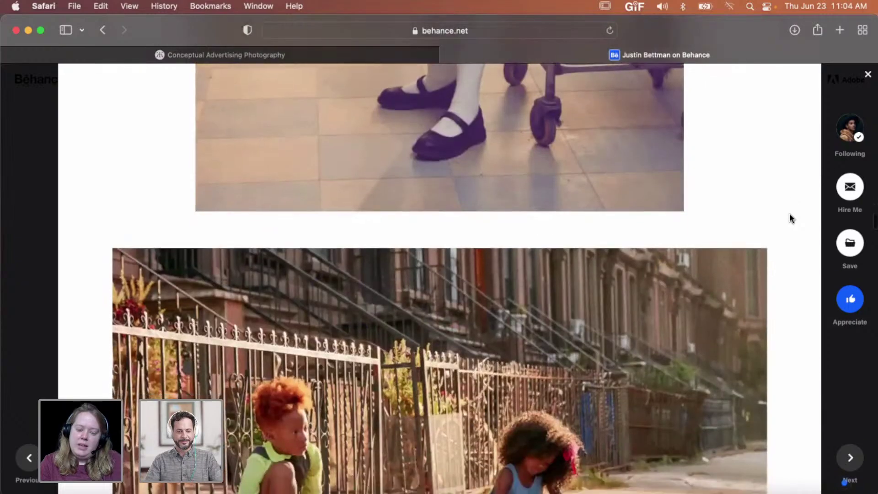
scroll(789, 213, "down", 15)
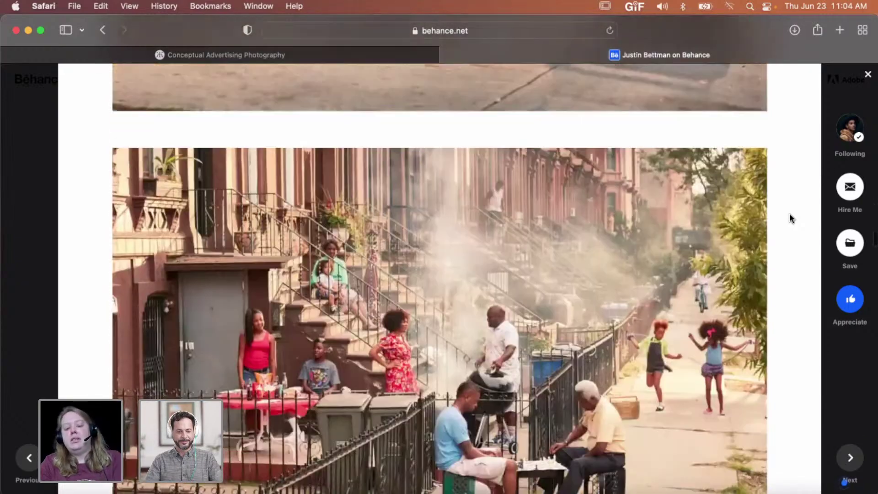
scroll(789, 213, "down", 15)
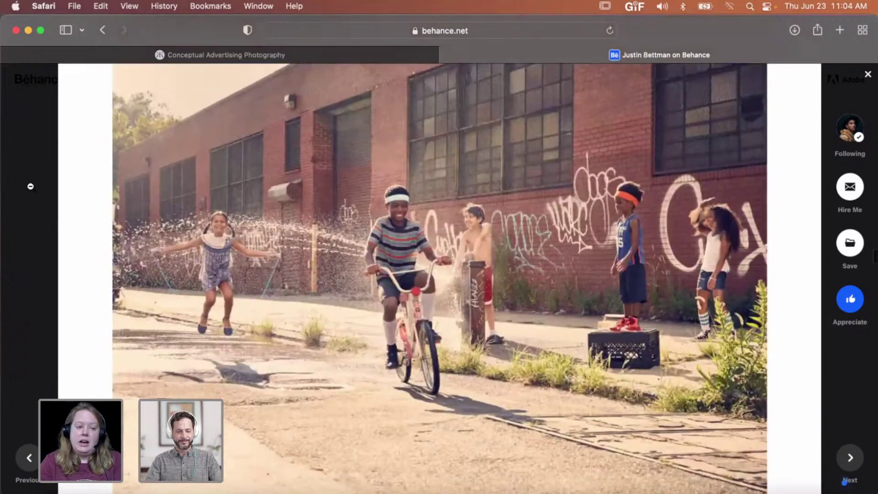
left_click(30, 187)
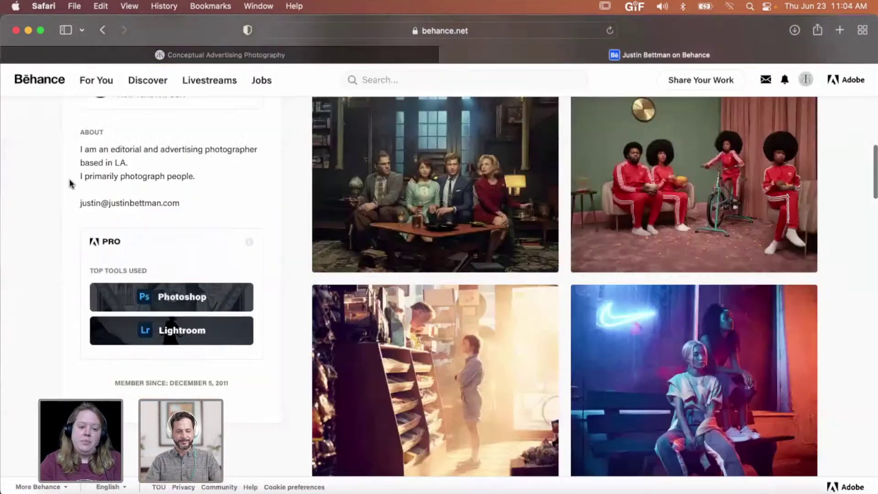
Step: Open the Geffen Playhouse project and view the Who's Afraid of Virginia Woolf cast photo
left_click(443, 186)
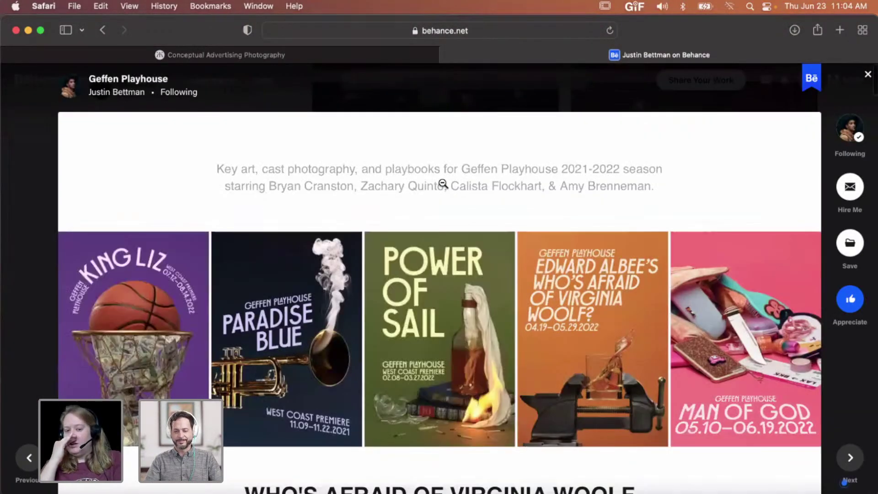
scroll(443, 184, "down", 20)
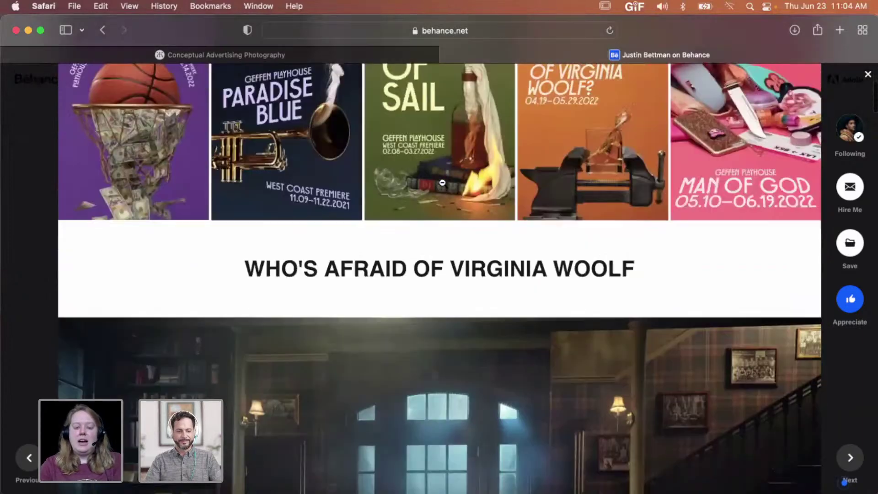
scroll(442, 183, "down", 2)
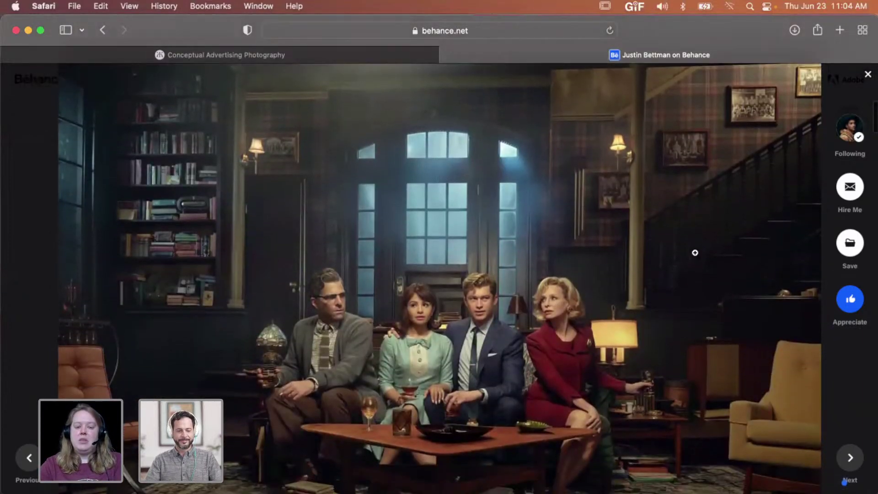
Step: Examine the lighting and set of the Who's Afraid of Virginia Woolf cast photo and the four portraits on colored backgrounds
scroll(708, 276, "down", 2)
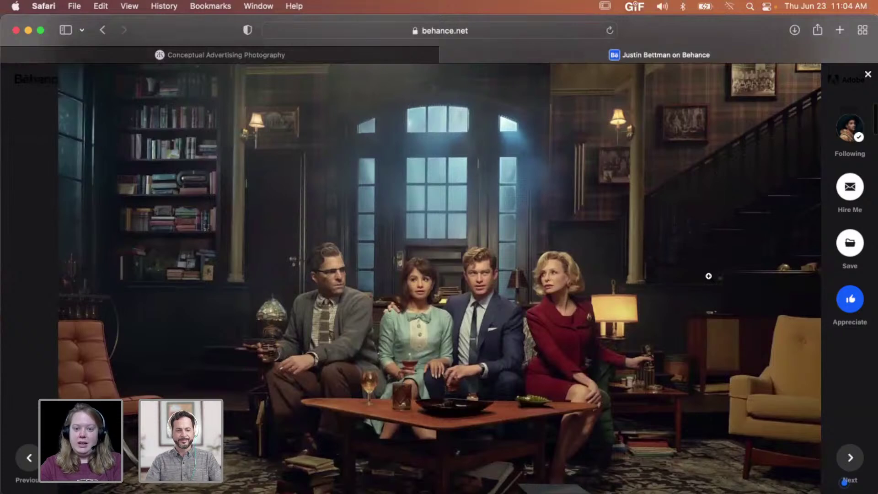
scroll(708, 276, "down", 1)
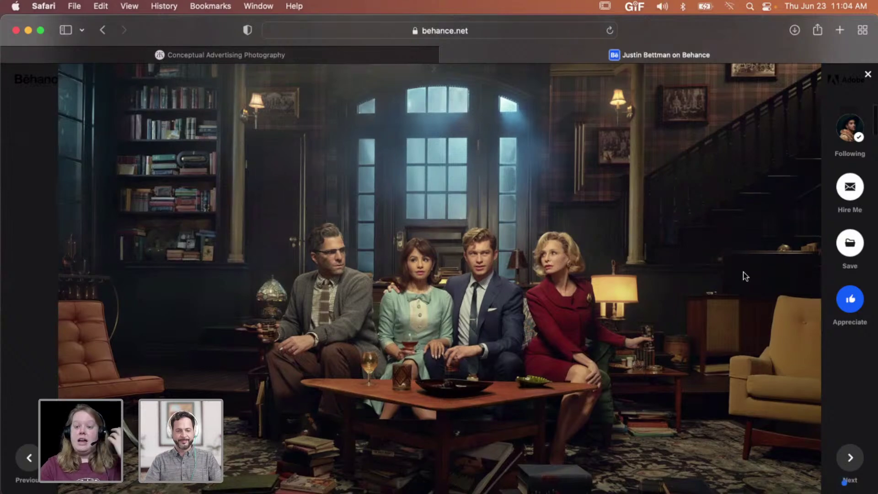
scroll(745, 275, "down", 2)
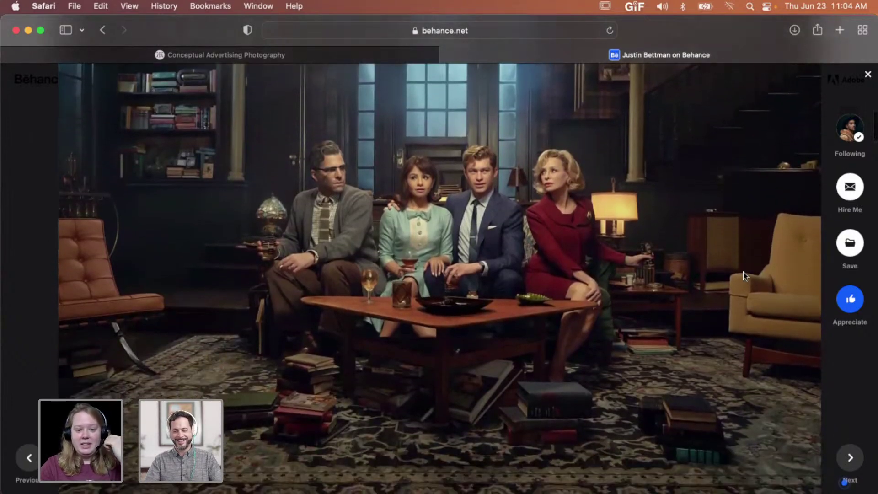
scroll(742, 271, "down", 5)
scroll(742, 271, "down", 3)
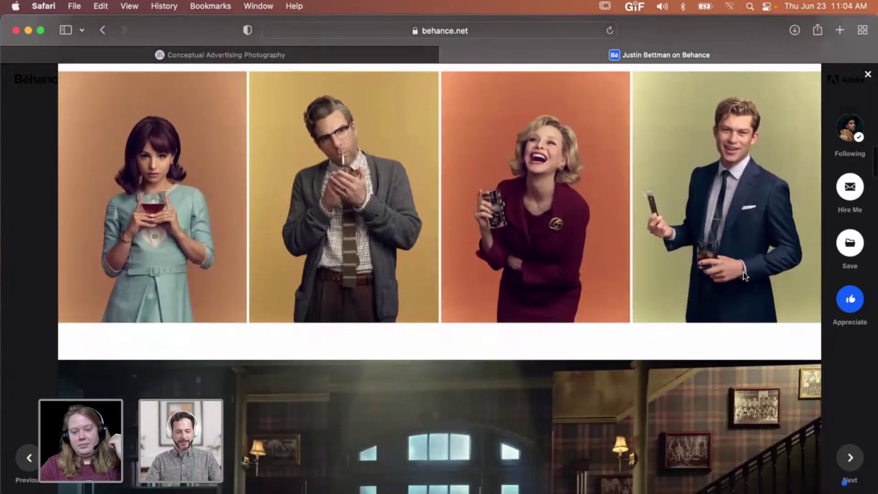
Step: Study the photo of the older couple on the green sofa, from the window light and wall frames to the books on the rug
scroll(742, 272, "down", 4)
scroll(744, 274, "down", 4)
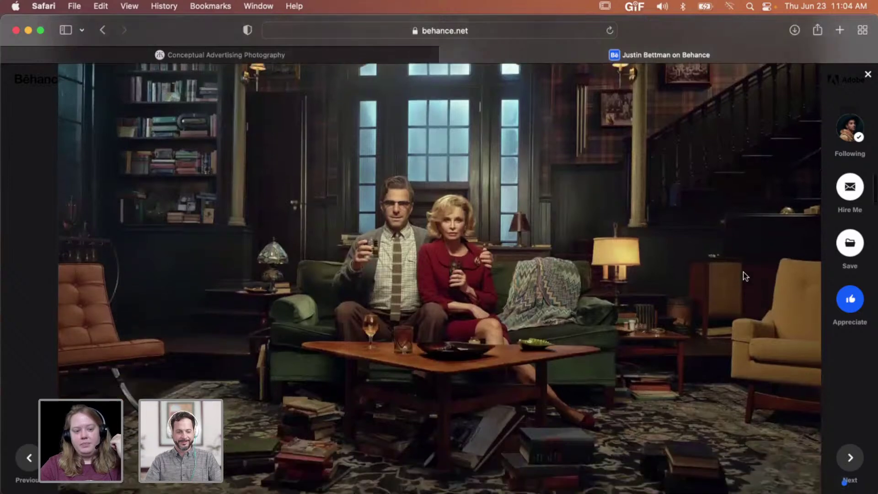
scroll(743, 272, "up", 2)
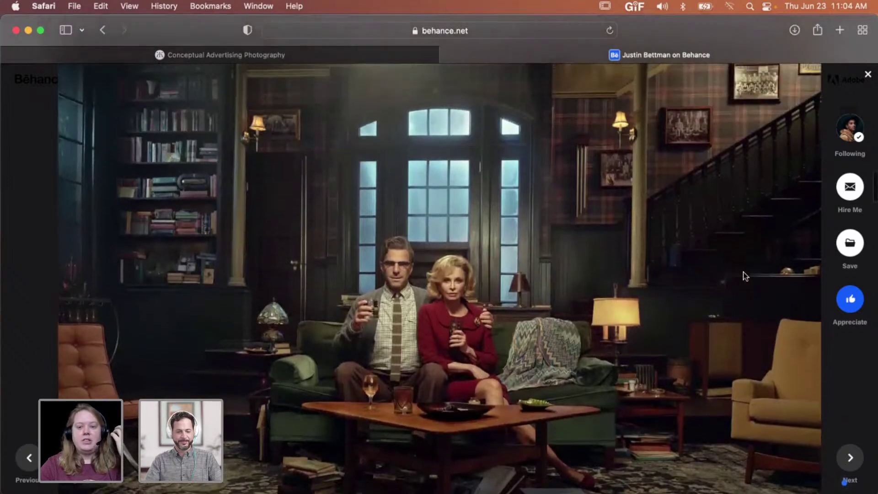
scroll(743, 271, "up", 1)
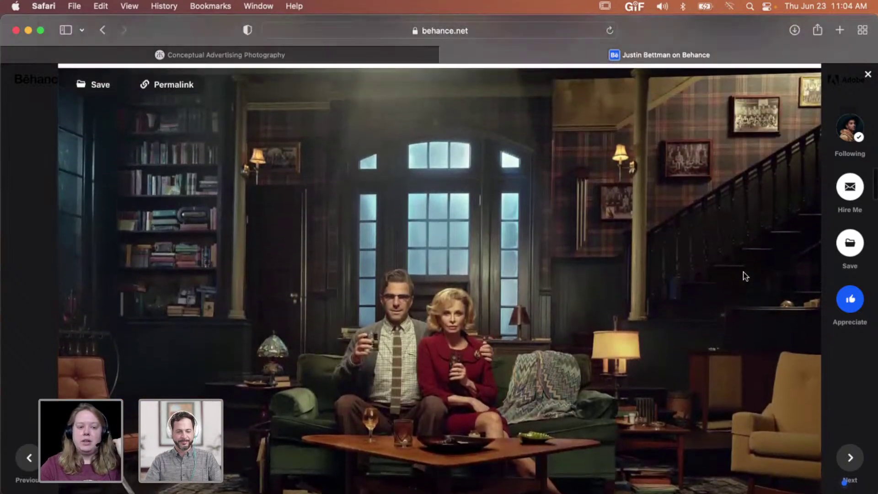
scroll(743, 272, "up", 1)
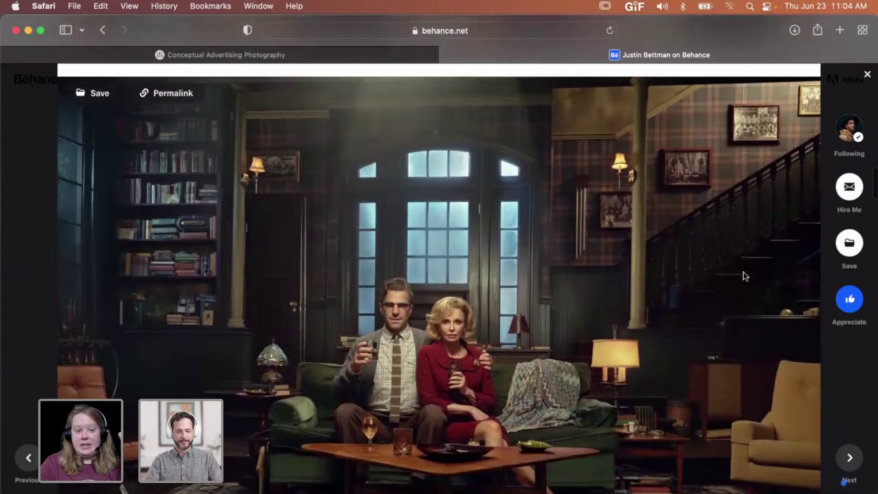
scroll(743, 271, "up", 1)
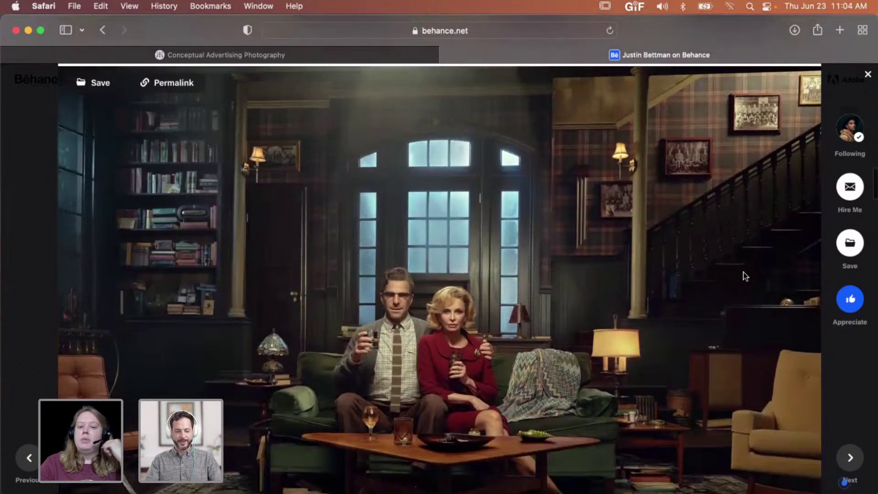
scroll(743, 271, "down", 2)
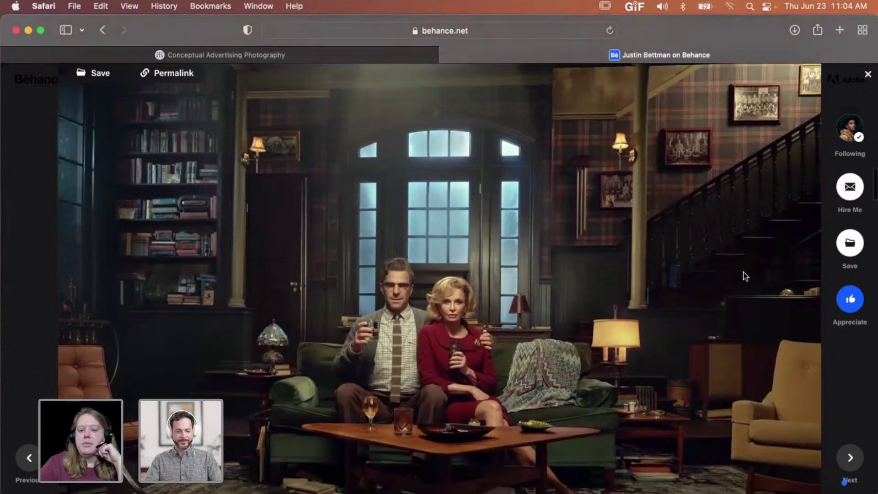
scroll(743, 276, "down", 1)
scroll(737, 252, "up", 5)
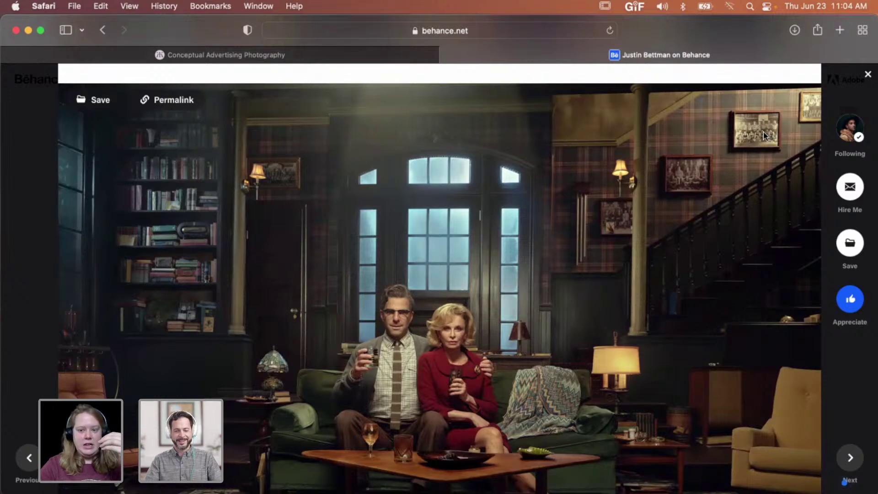
scroll(743, 163, "down", 10)
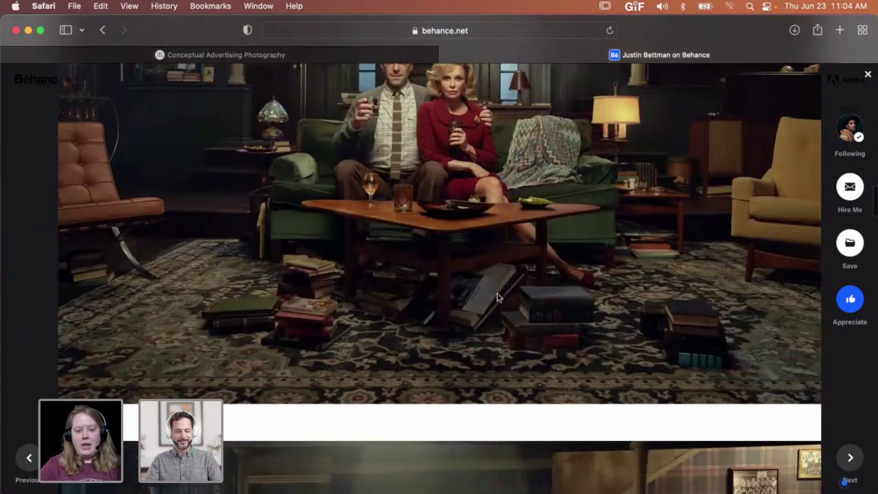
Step: Examine the Power of Sail cast photo in the book-lined office and the two black-and-white portraits below it
scroll(498, 315, "down", 12)
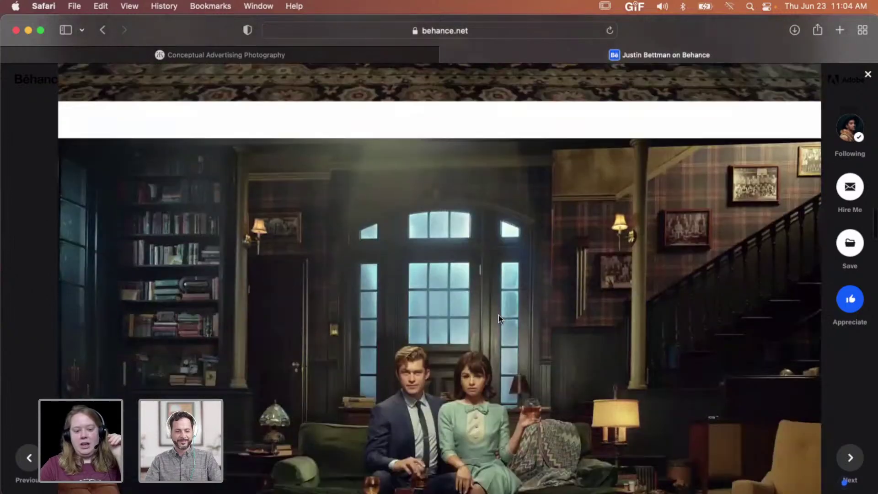
scroll(498, 314, "down", 15)
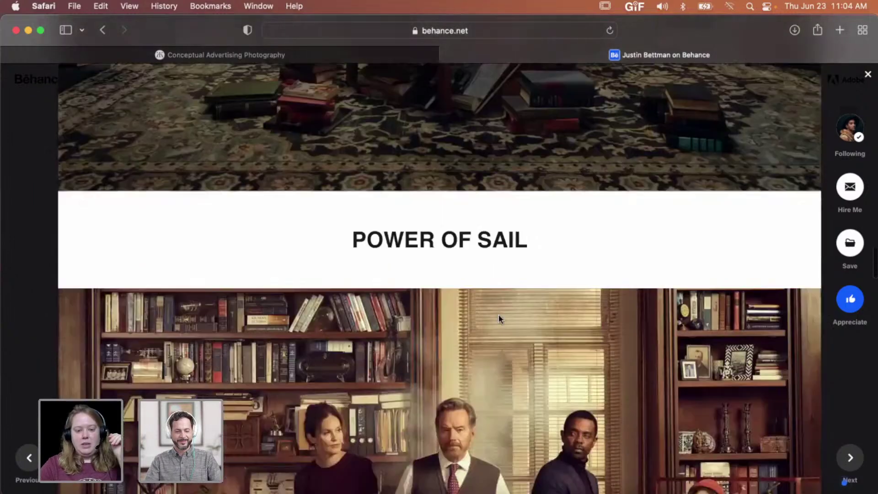
scroll(499, 315, "down", 11)
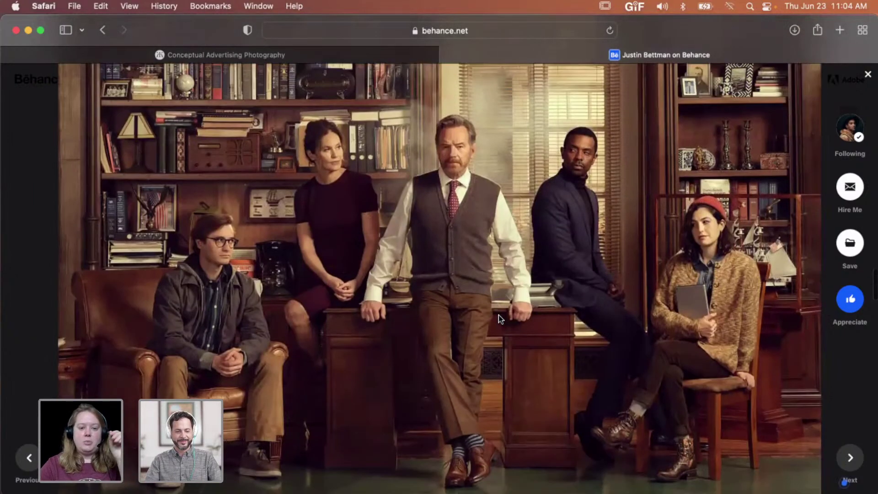
scroll(499, 315, "down", 2)
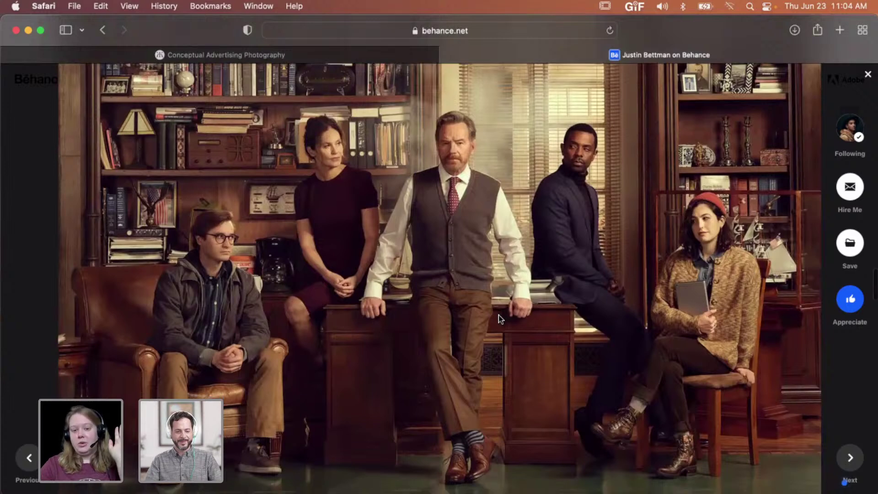
scroll(499, 315, "down", 18)
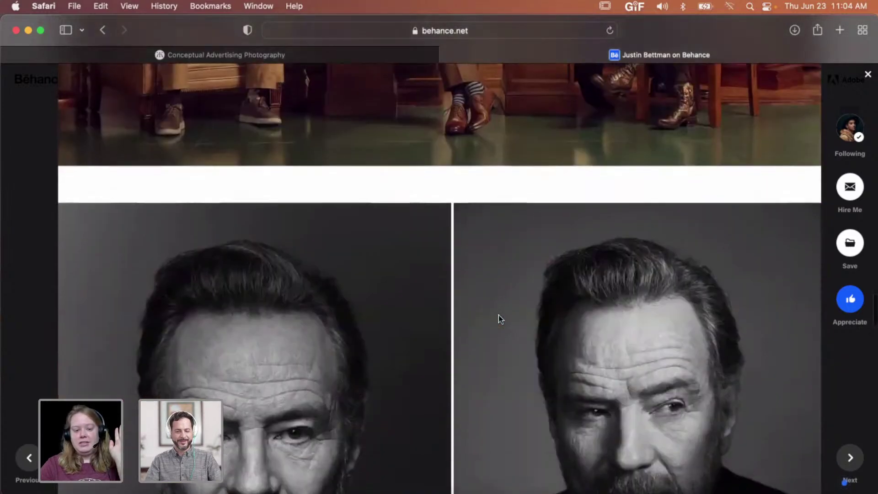
scroll(498, 314, "down", 3)
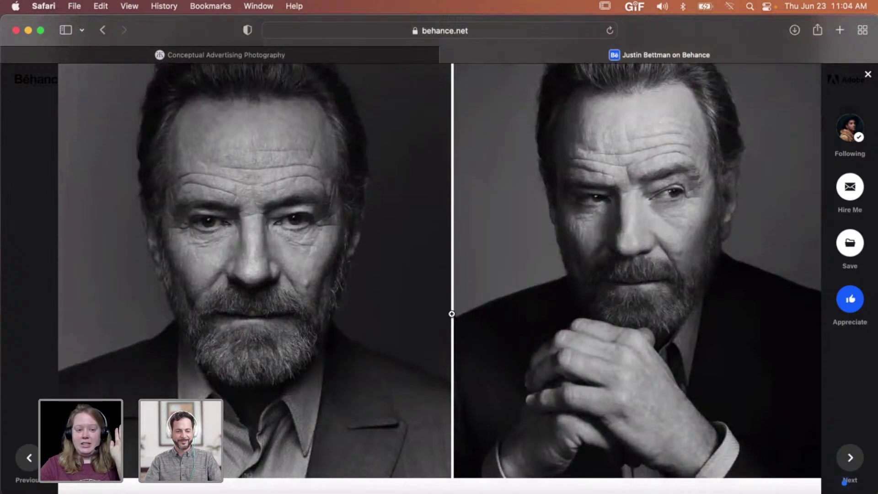
scroll(451, 314, "down", 2)
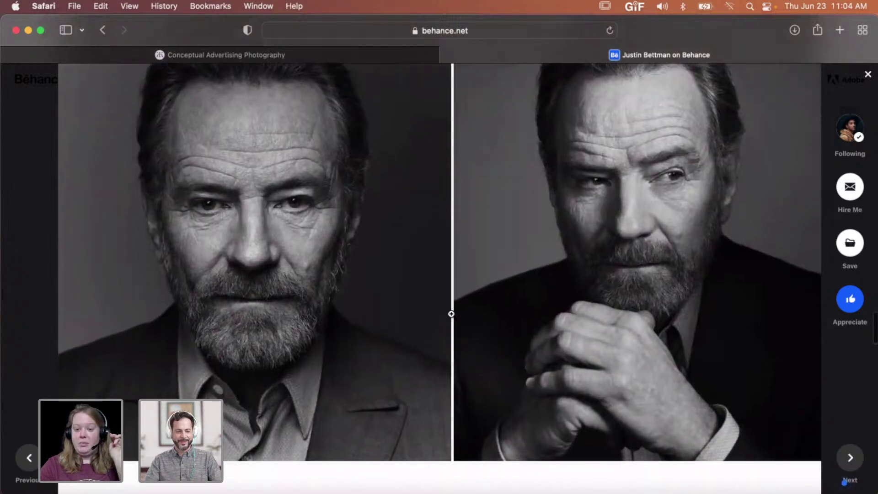
Step: Study the teal and red lighting and the staging of the Paradise Blue bar scene, comparing it with the black-and-white portraits above
scroll(451, 314, "down", 10)
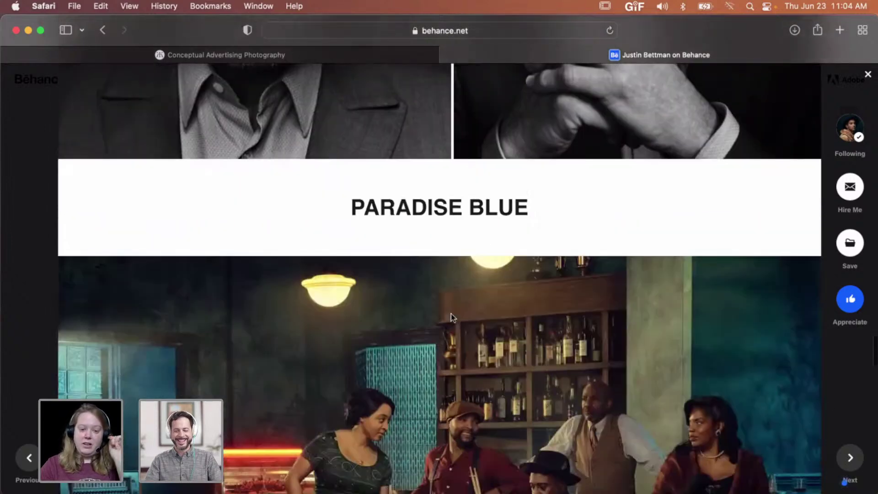
scroll(451, 314, "down", 3)
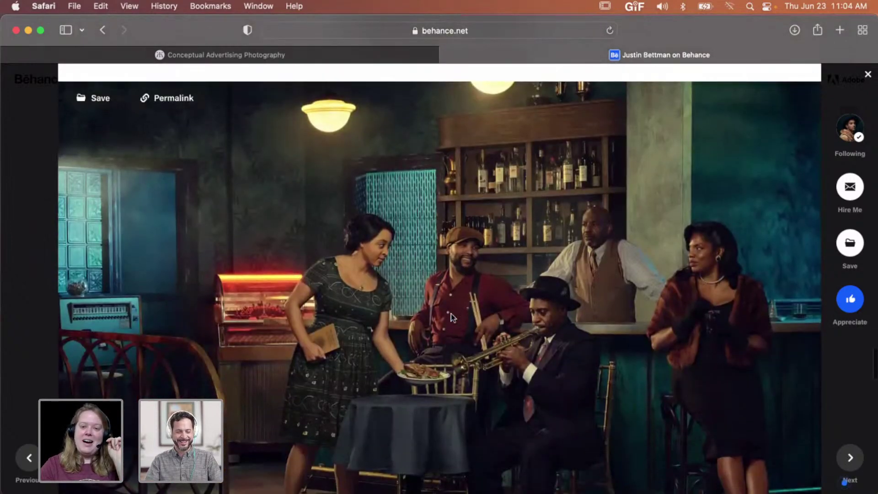
scroll(451, 314, "up", 10)
scroll(451, 314, "up", 2)
scroll(451, 314, "down", 7)
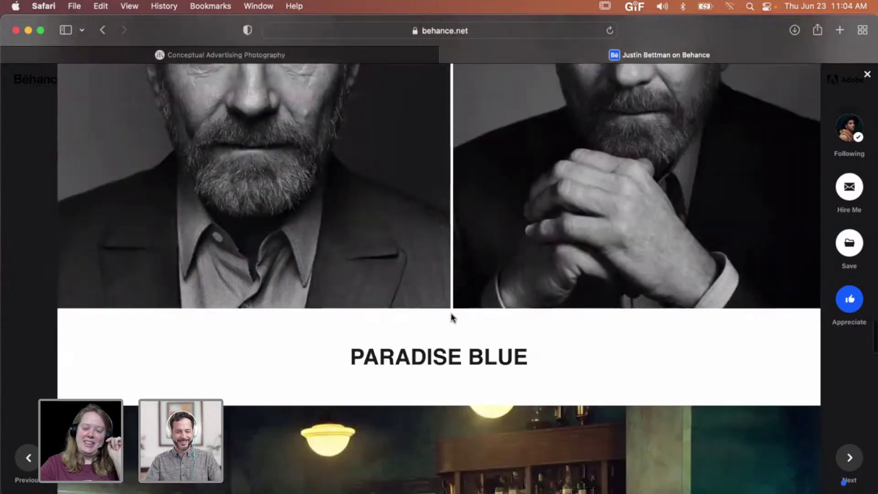
scroll(451, 314, "down", 8)
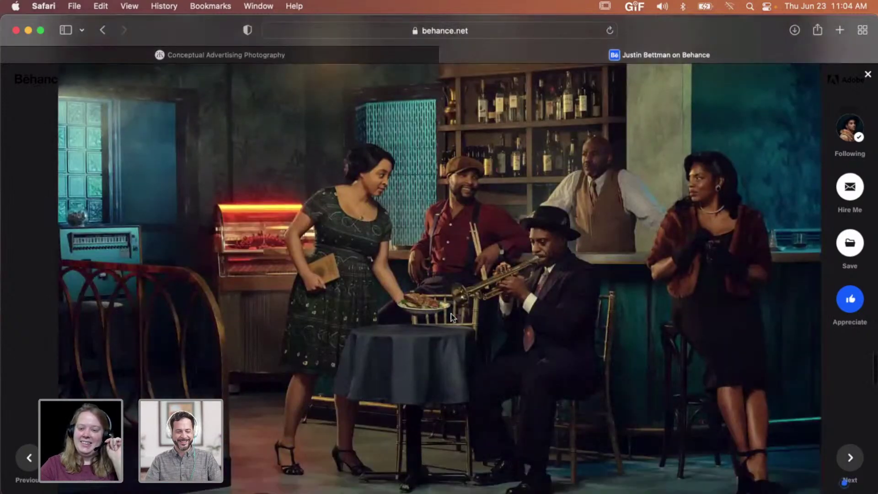
scroll(451, 313, "down", 1)
scroll(606, 159, "up", 2)
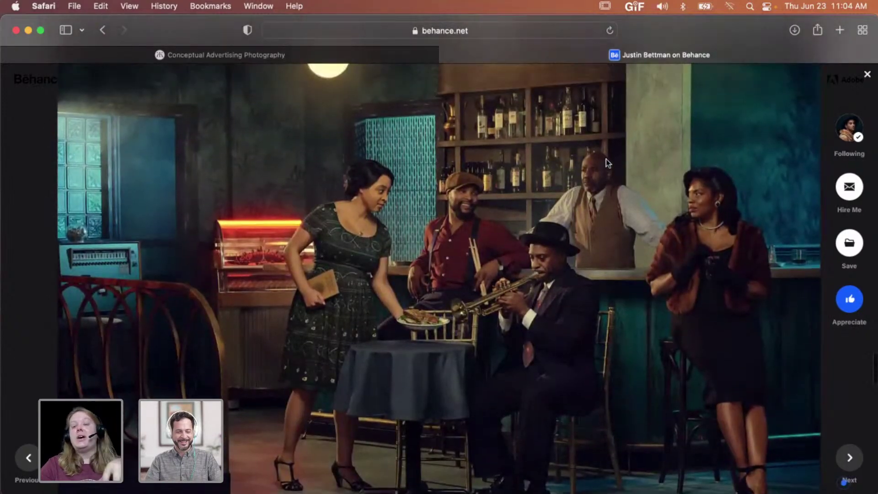
scroll(646, 166, "up", 3)
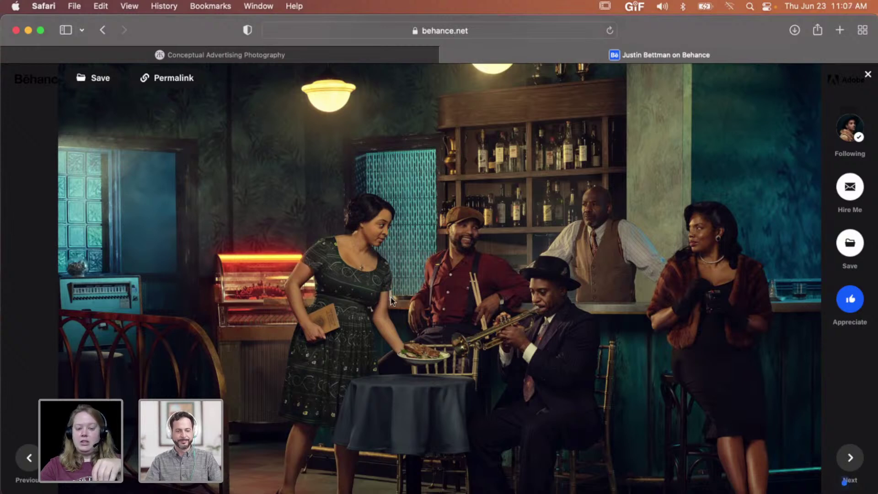
scroll(490, 283, "down", 5)
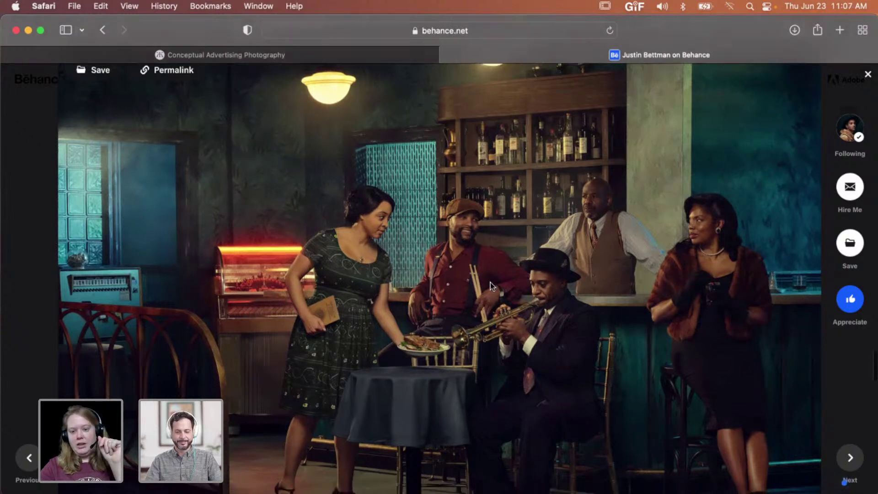
Step: Appreciate the Geffen Playhouse project and close it to return to the photographer's portfolio
scroll(490, 287, "down", 8)
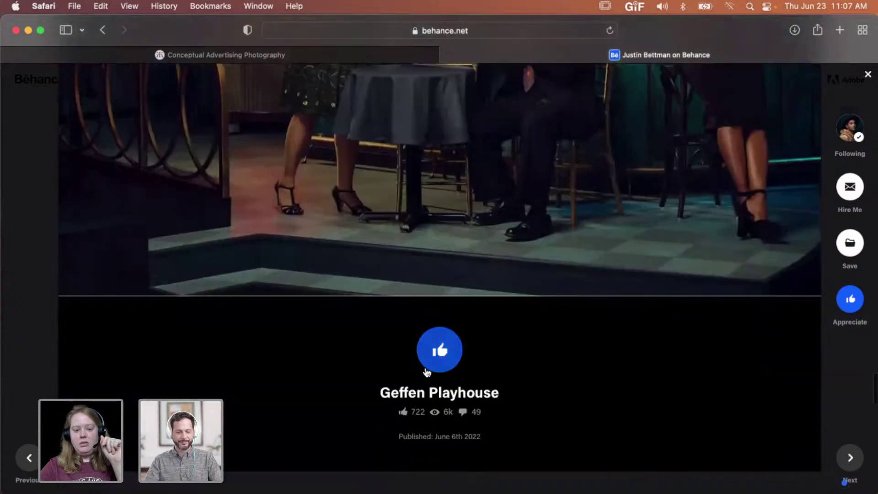
left_click(437, 354)
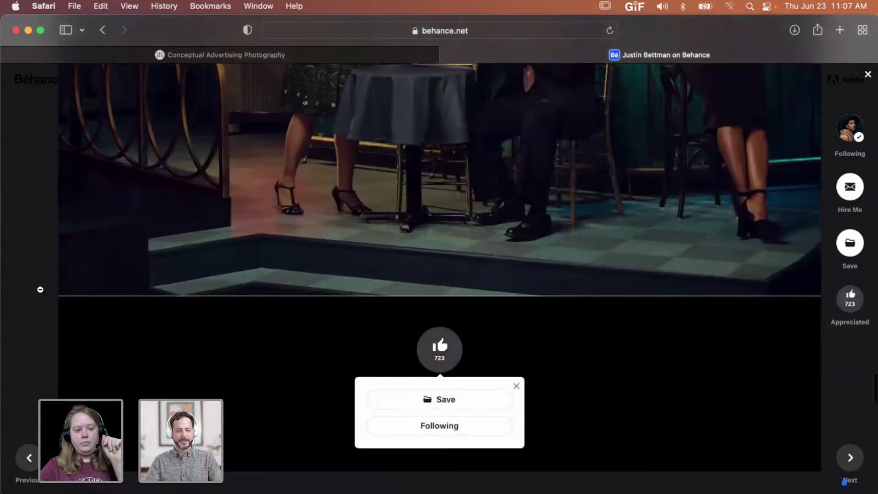
left_click(39, 290)
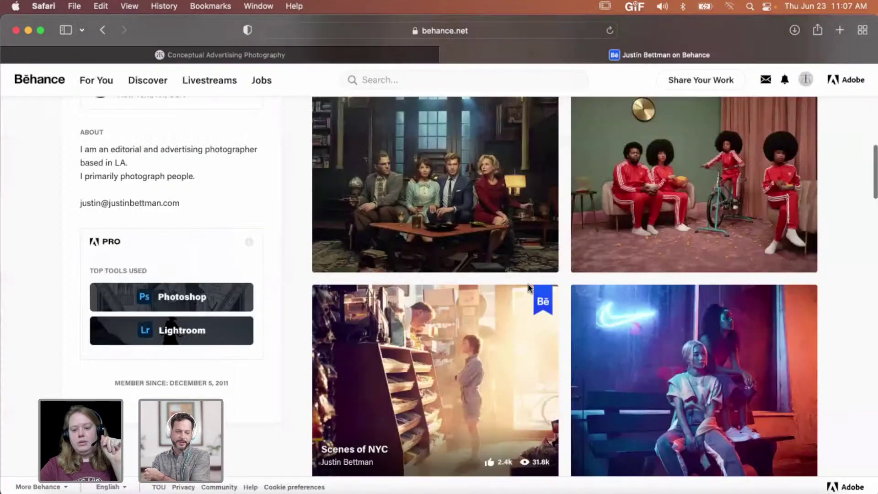
Step: Open the Living Legend project and examine the photo of the woman in a red tracksuit on the sofa among tennis balls
scroll(528, 288, "up", 5)
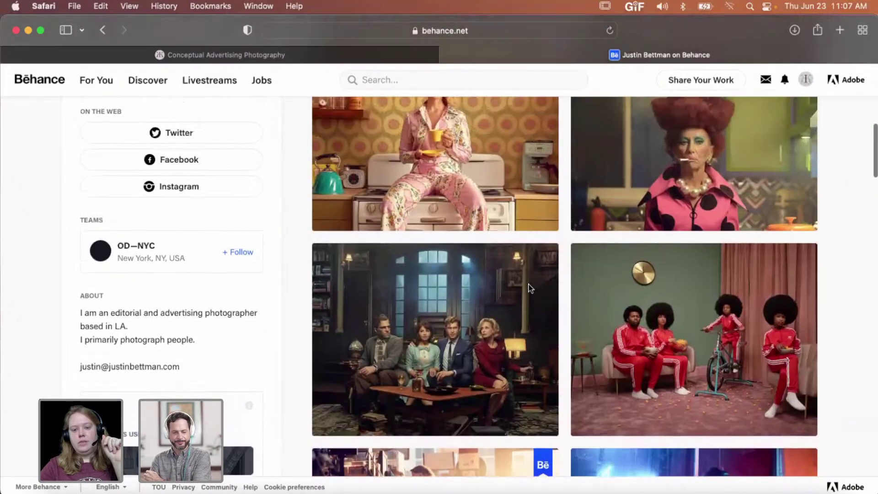
scroll(529, 288, "up", 8)
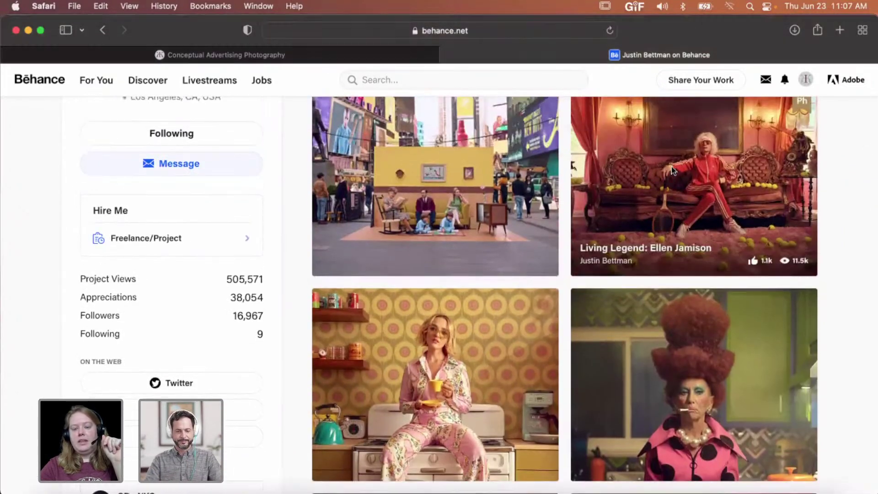
left_click(671, 167)
scroll(617, 235, "down", 2)
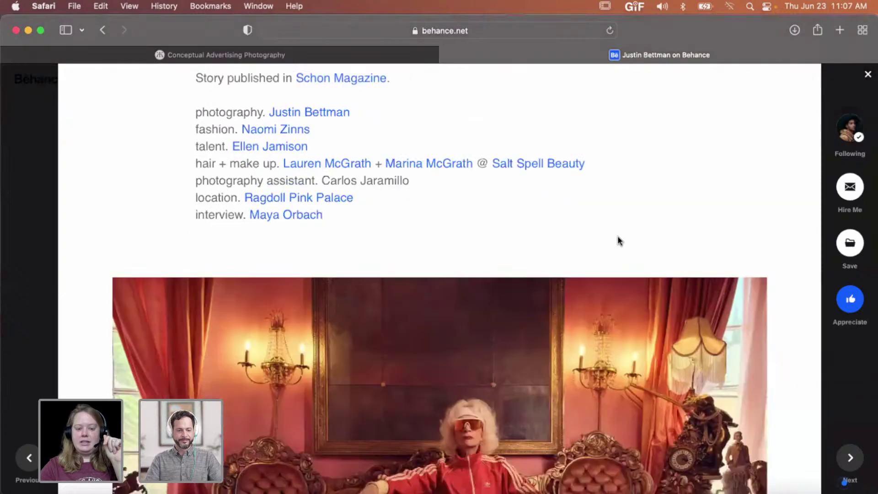
scroll(781, 313, "down", 3)
scroll(781, 315, "down", 2)
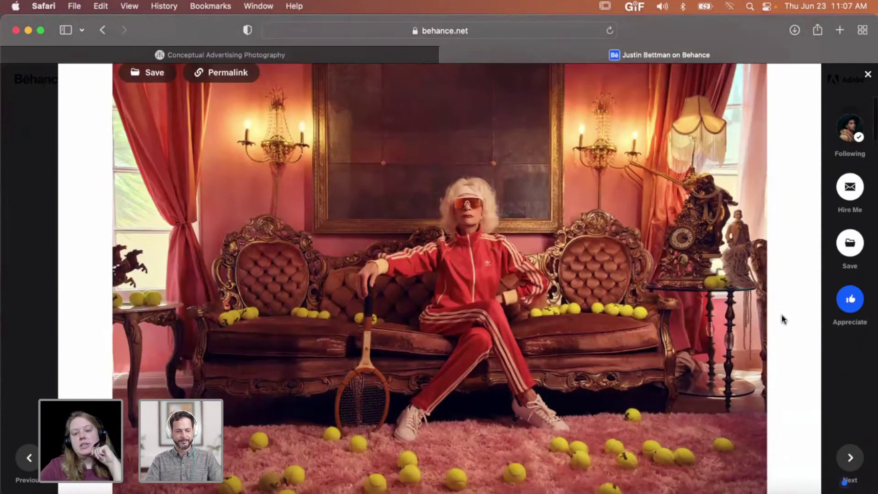
scroll(783, 319, "down", 1)
scroll(783, 317, "down", 1)
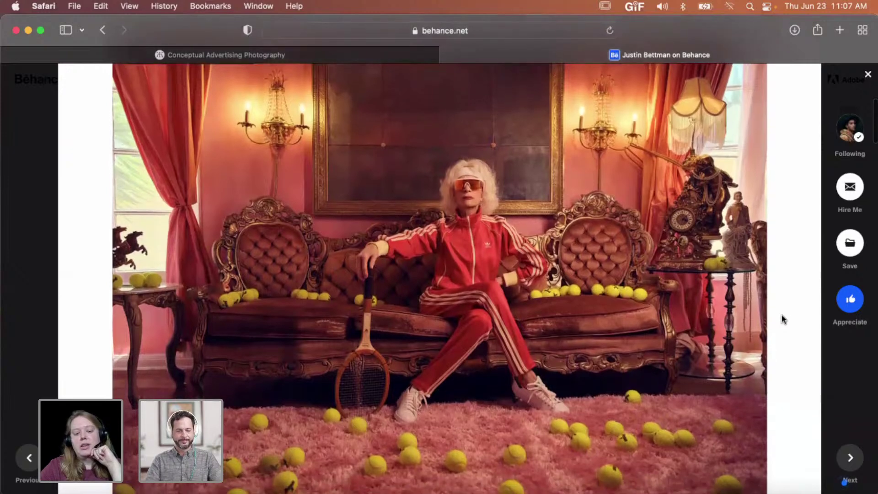
scroll(781, 319, "down", 1)
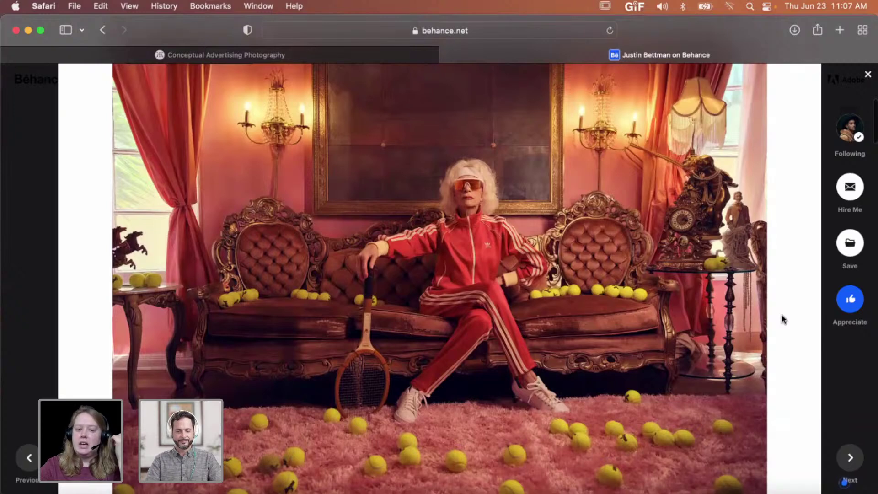
Step: Study the warm lighting and staging around the sofa, wall sconces and scattered tennis balls in the red tracksuit photo
scroll(783, 318, "down", 1)
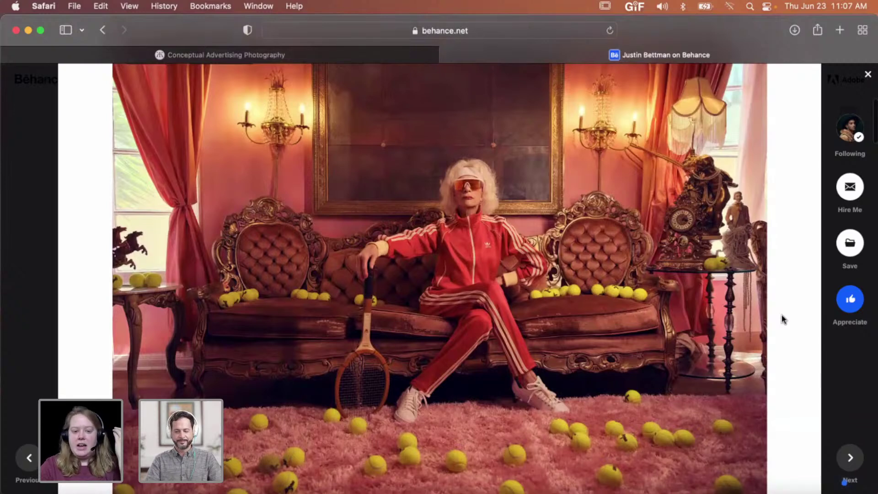
scroll(783, 319, "up", 1)
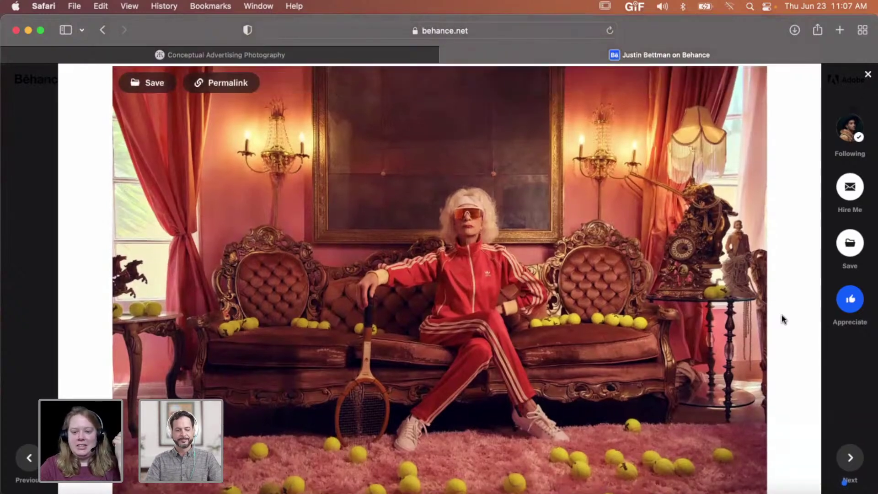
scroll(783, 319, "up", 1)
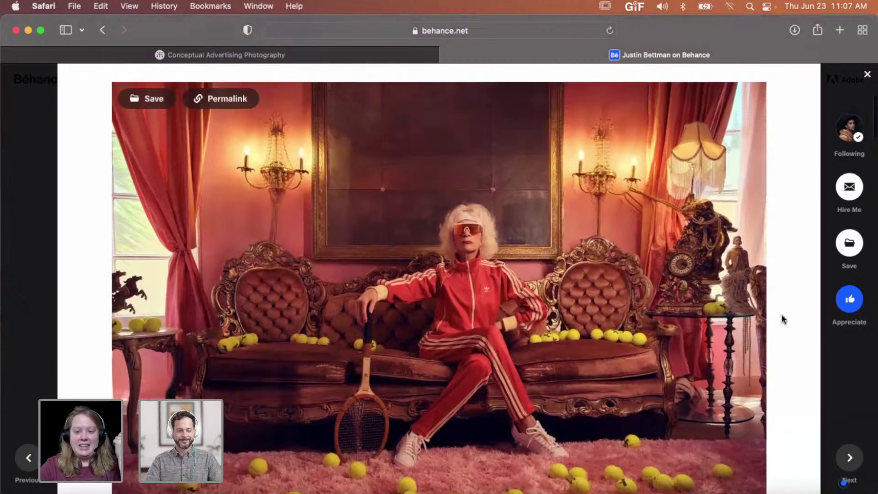
scroll(783, 319, "down", 1)
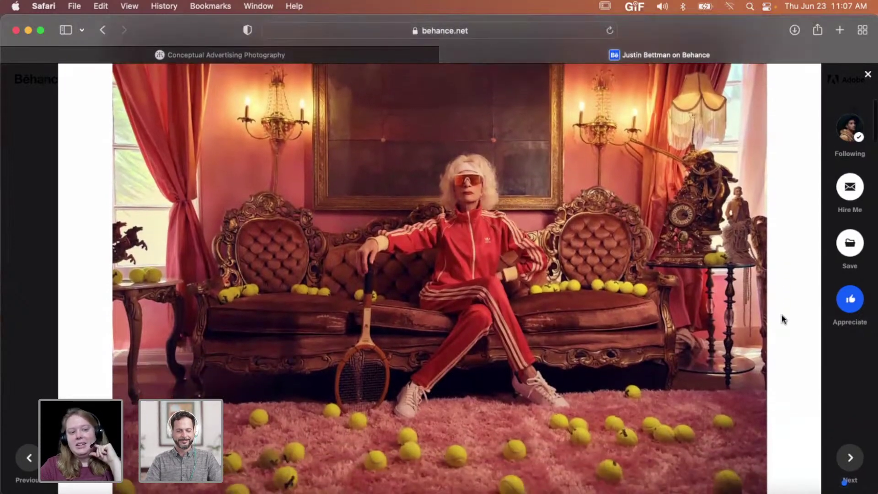
scroll(783, 319, "down", 1)
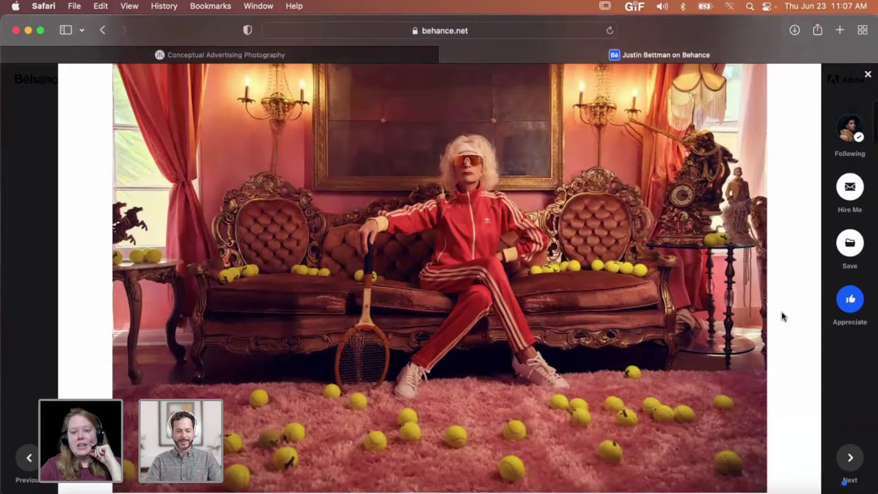
scroll(783, 317, "up", 2)
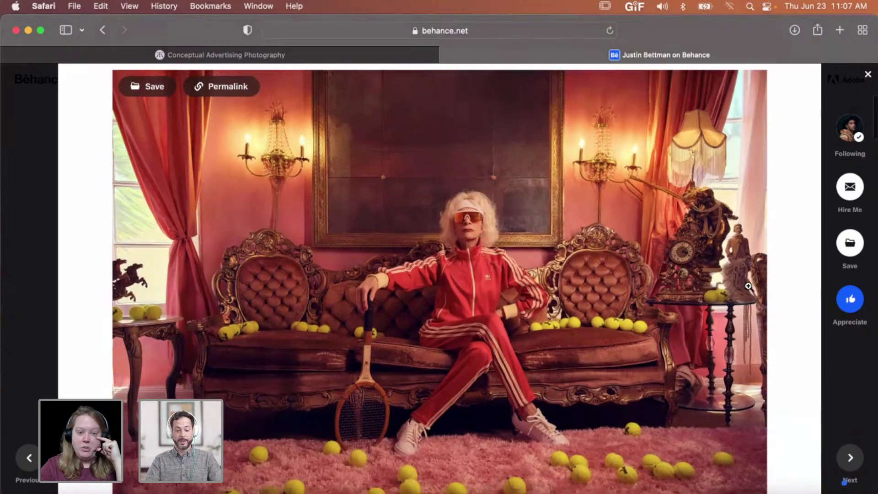
Step: Look through the Living Legend portraits with the blue floral suit, the pink fur bench and the candle-covered birthday cake
scroll(748, 286, "down", 10)
scroll(747, 290, "down", 5)
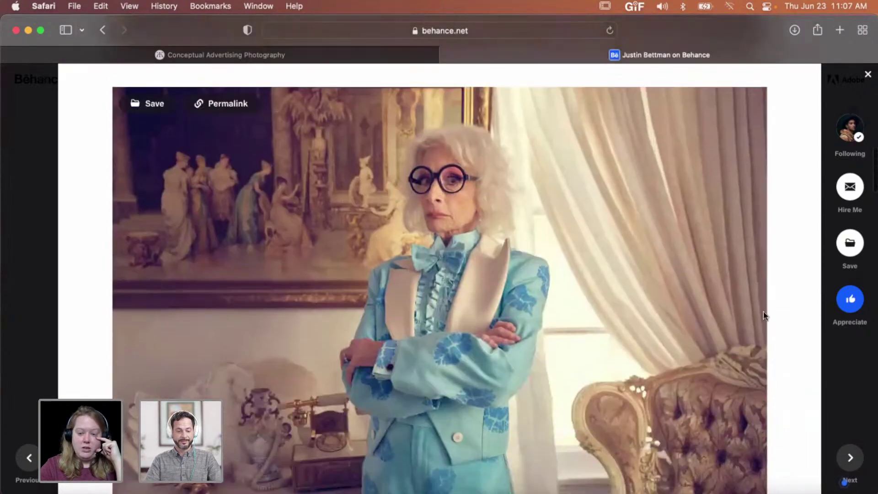
scroll(769, 323, "down", 4)
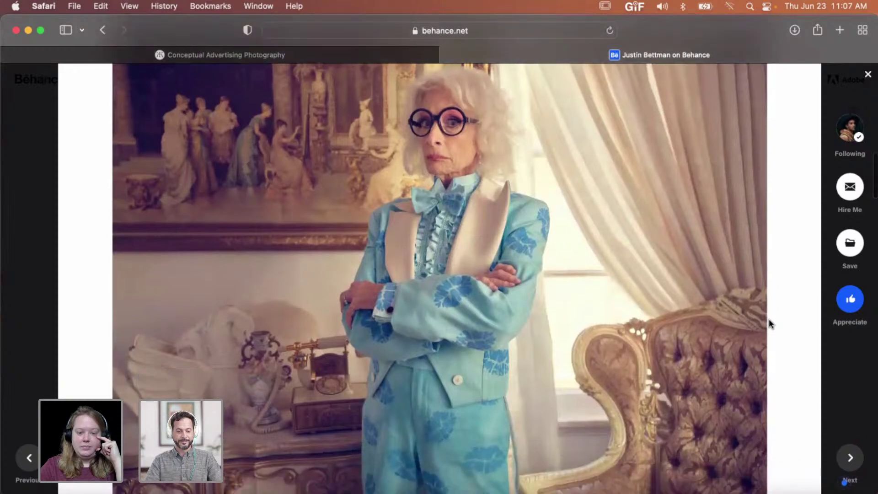
scroll(770, 321, "down", 7)
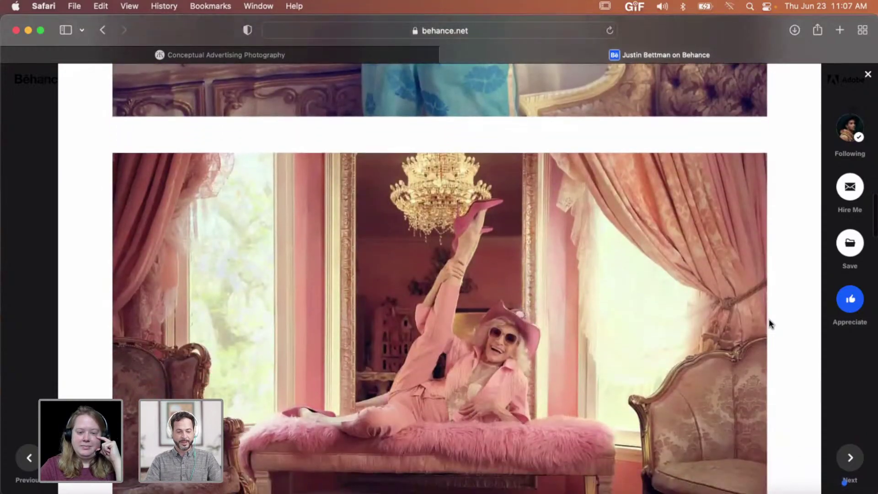
scroll(769, 319, "down", 1)
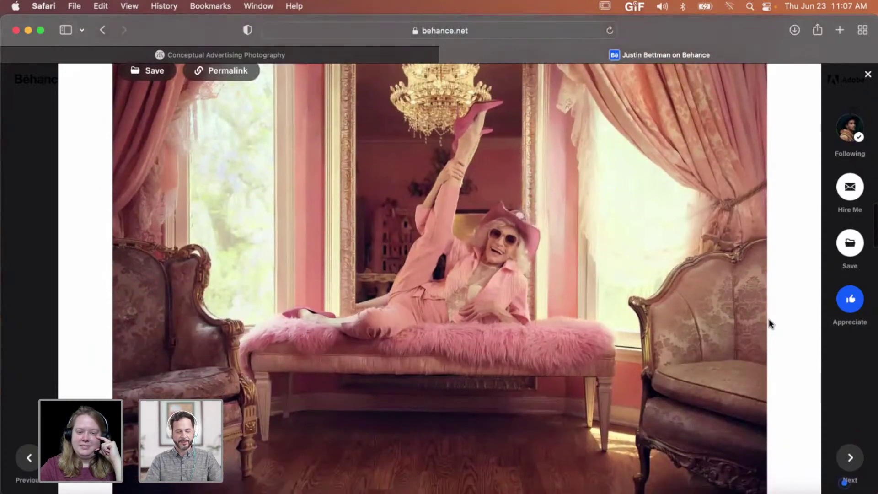
scroll(770, 320, "down", 3)
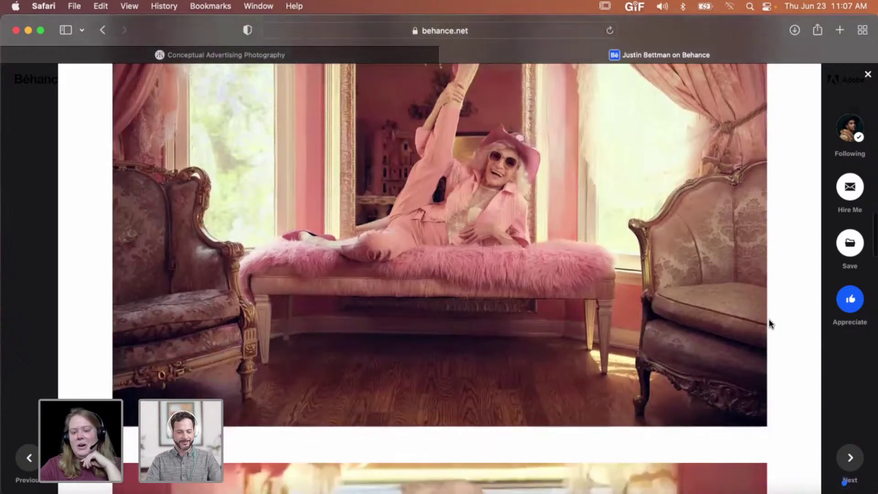
scroll(769, 319, "down", 8)
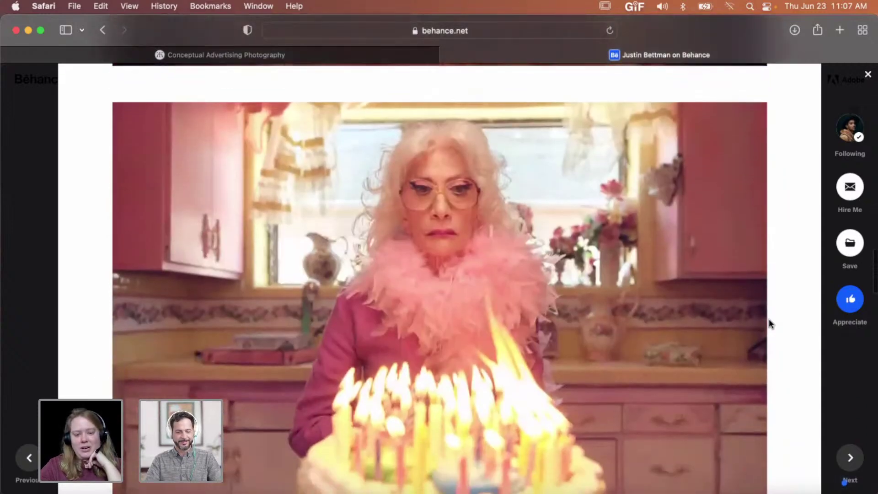
scroll(769, 319, "down", 1)
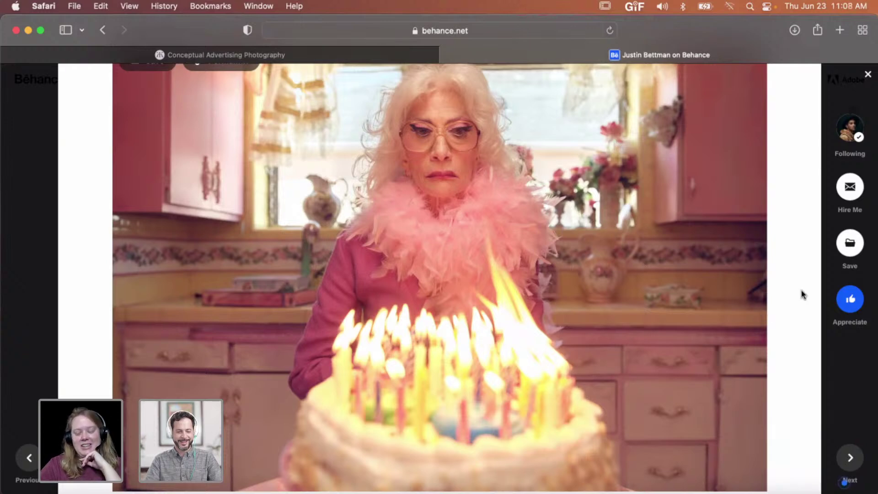
scroll(801, 293, "up", 1)
Step: Examine the lighting and color in the bedroom photo of the woman in pink hair rollers reading on the bed
scroll(801, 294, "down", 10)
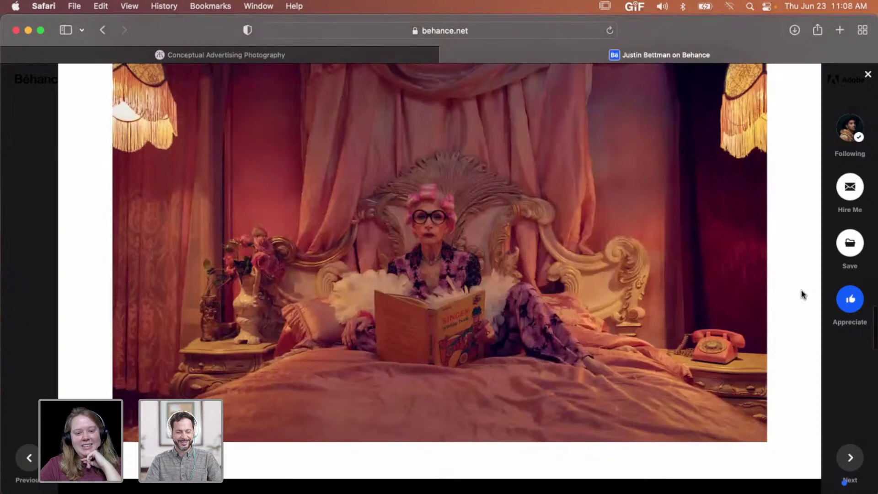
scroll(801, 294, "up", 1)
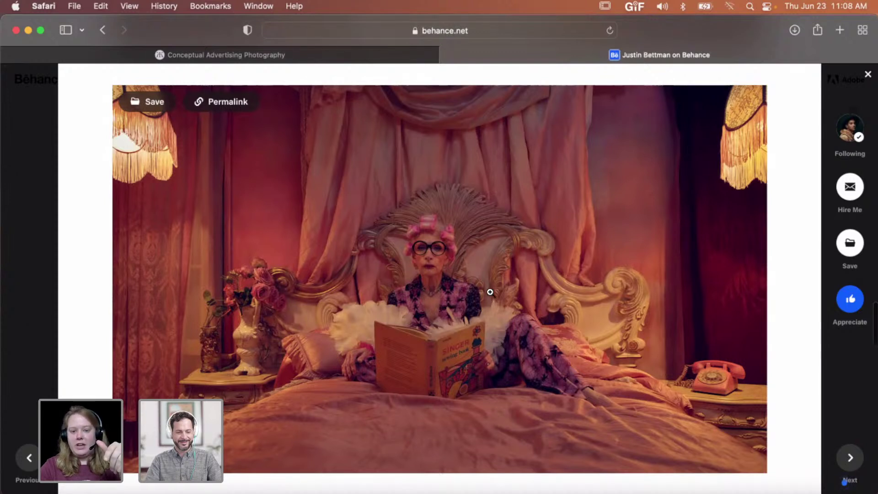
scroll(549, 277, "up", 1)
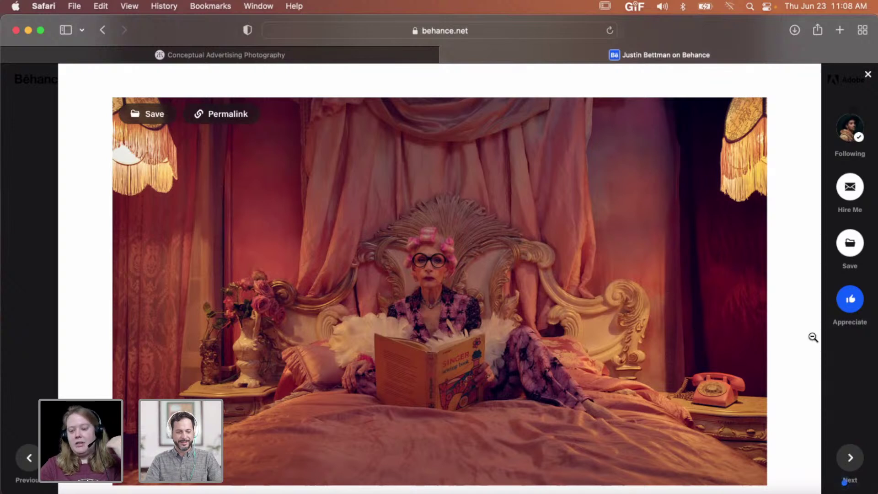
scroll(801, 335, "down", 1)
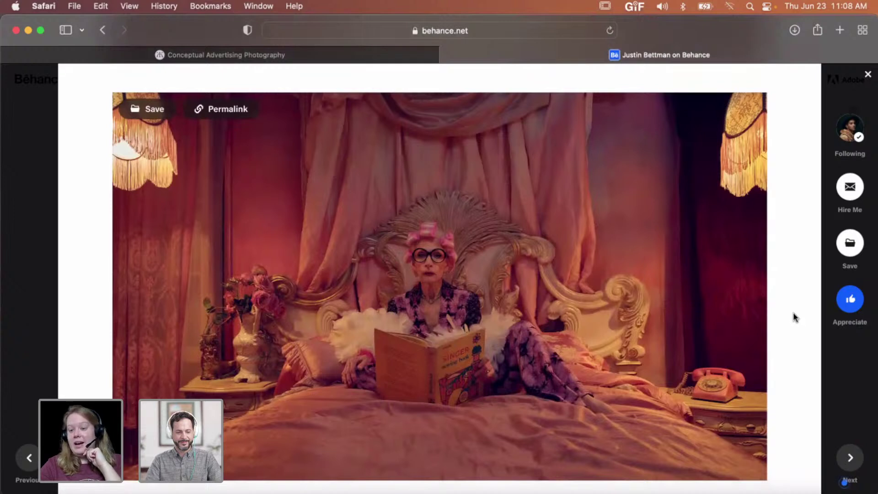
scroll(793, 312, "down", 1)
scroll(793, 312, "up", 1)
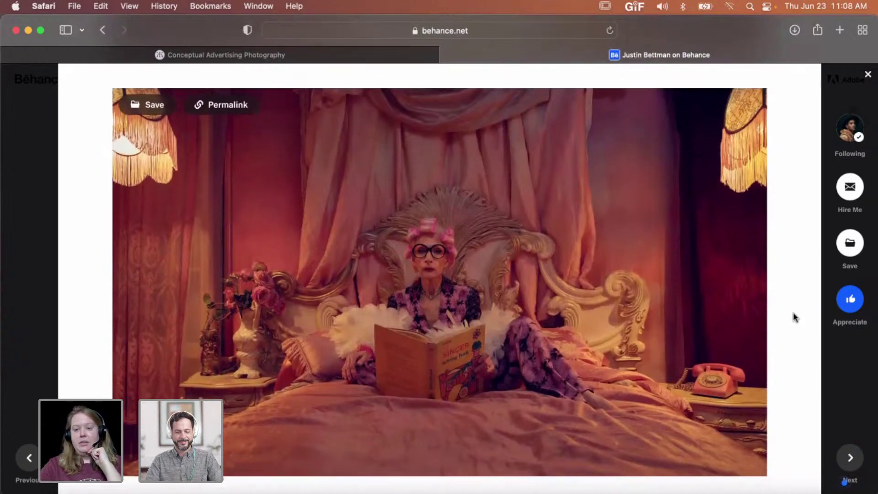
scroll(793, 304, "down", 1)
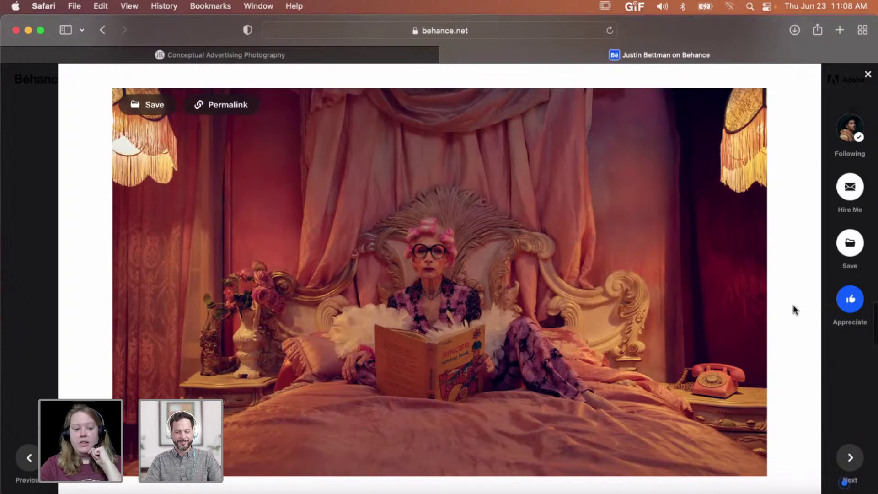
Step: Appreciate the Living Legend project and close it to return to the photographer's portfolio
scroll(793, 304, "down", 5)
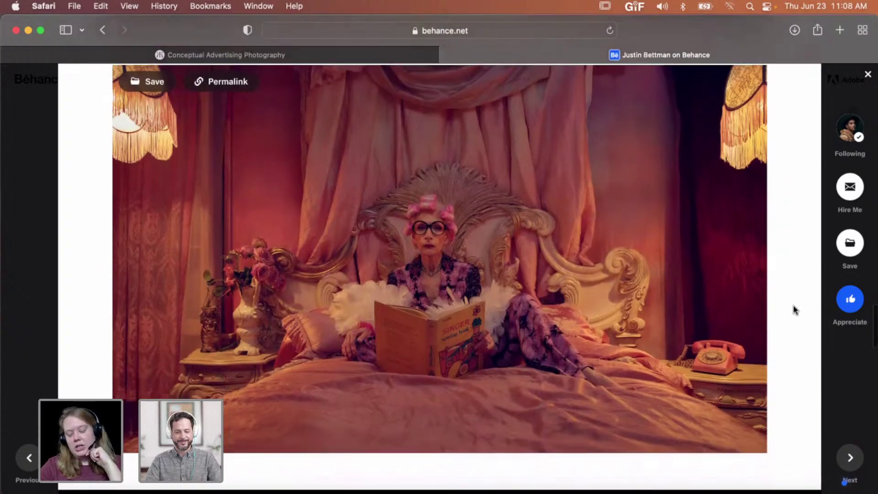
scroll(793, 306, "down", 4)
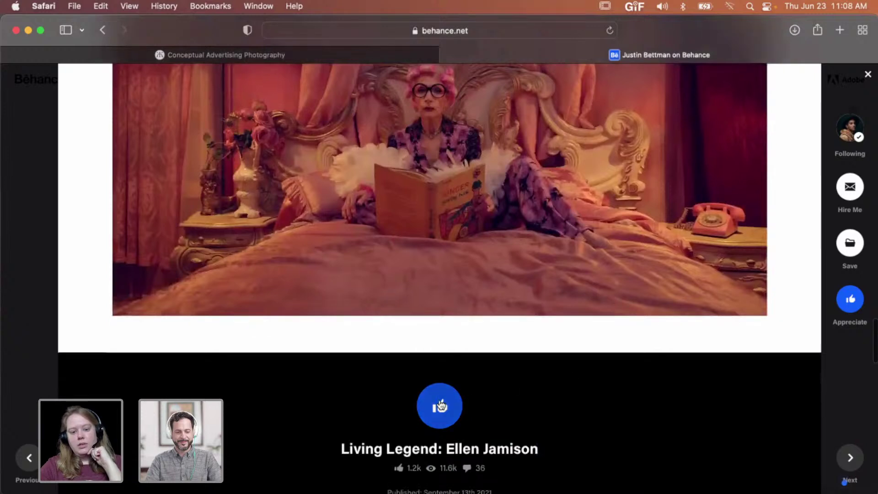
left_click(439, 405)
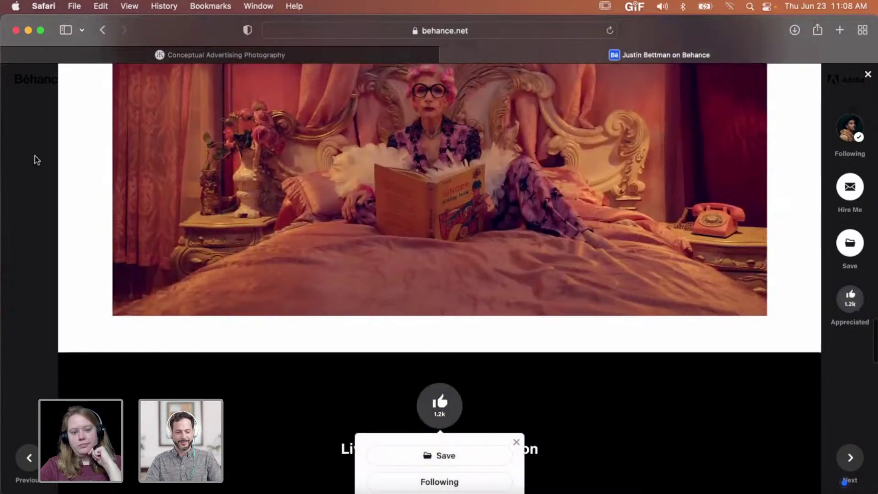
left_click(36, 156)
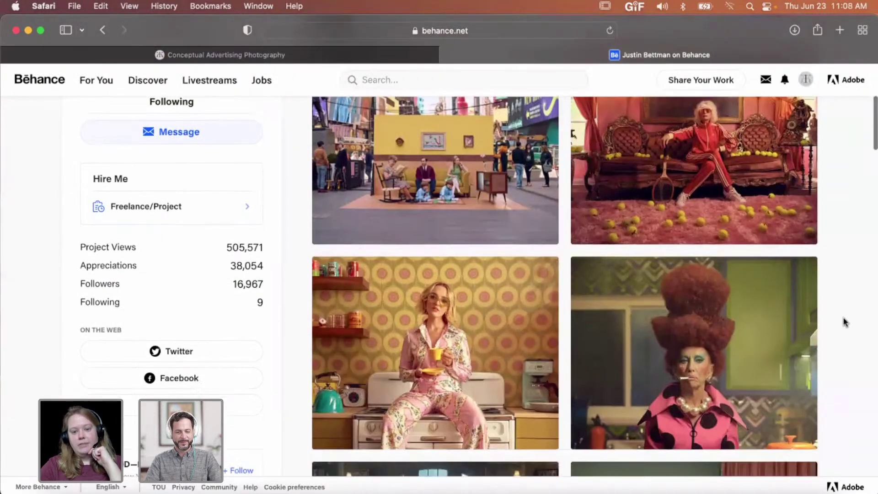
Step: Browse the project thumbnails in the photographer's portfolio and return to the profile header
scroll(846, 322, "down", 10)
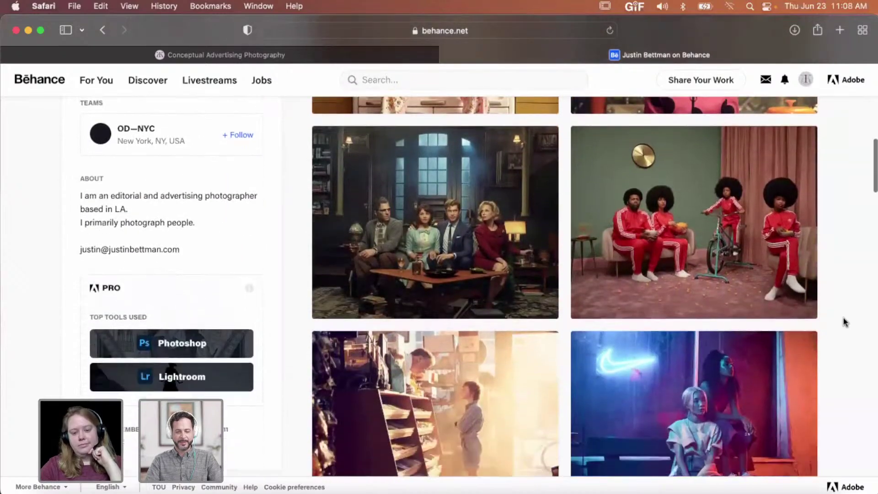
scroll(845, 323, "down", 6)
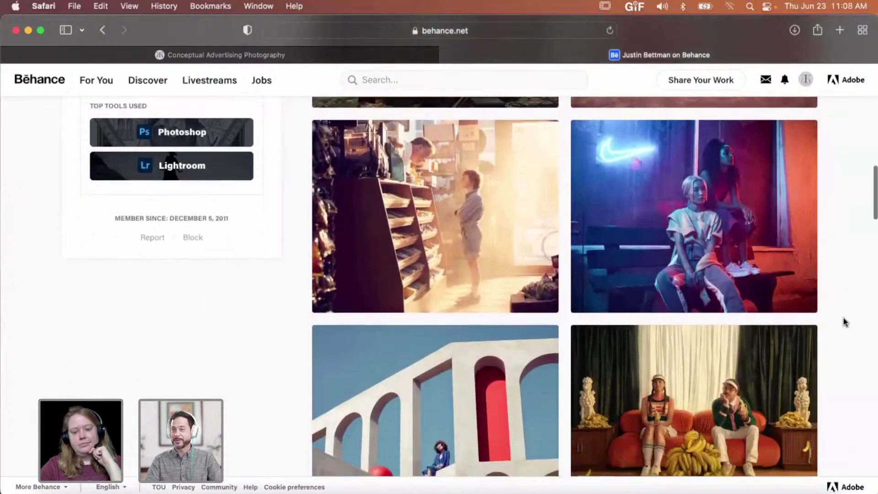
scroll(845, 322, "down", 2)
scroll(845, 322, "up", 4)
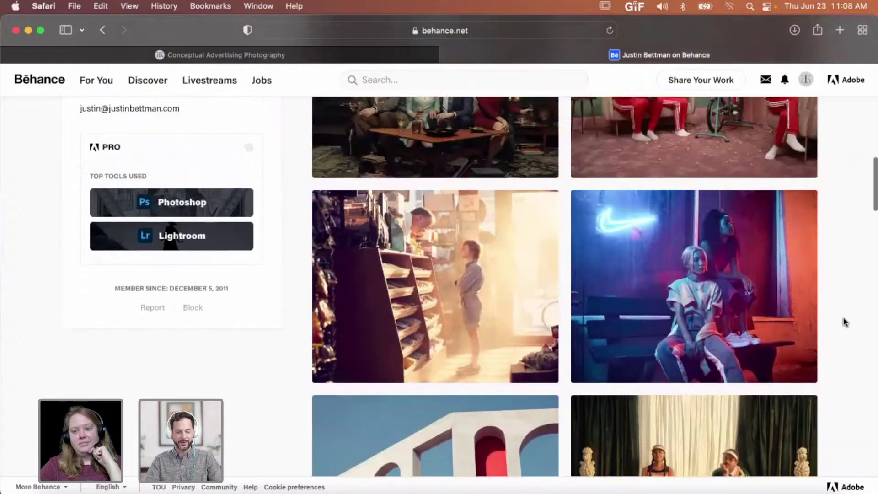
scroll(845, 322, "up", 15)
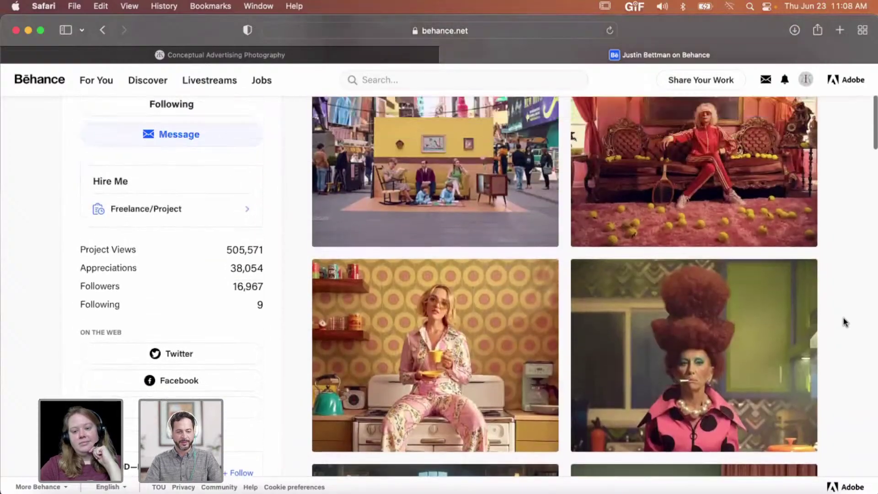
scroll(846, 322, "up", 4)
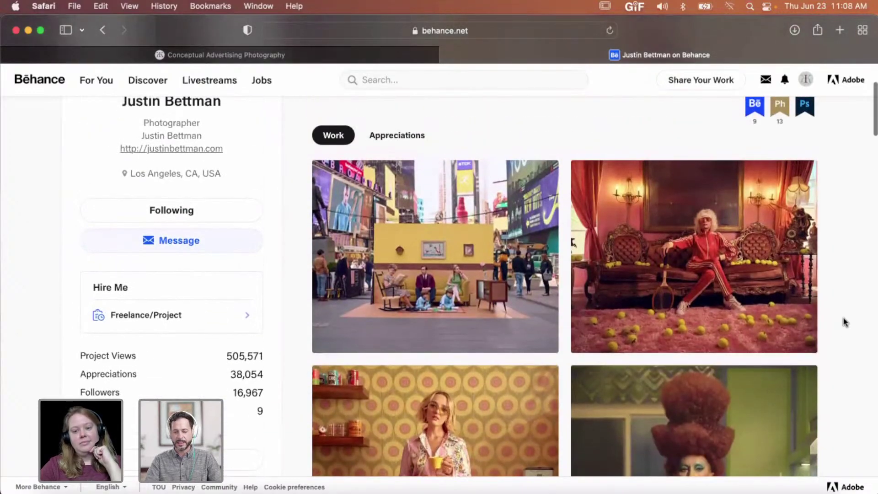
scroll(845, 322, "up", 5)
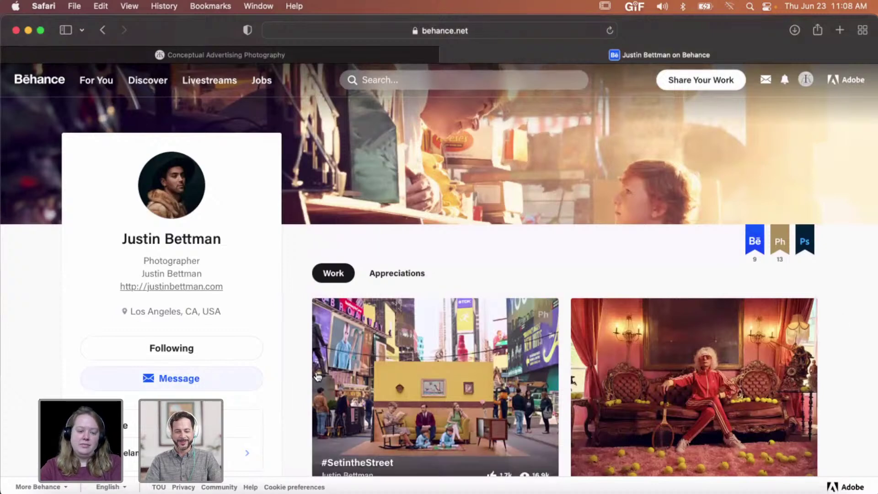
Step: Switch to Photoshop and inspect the sequined tentacle, the wave and the underwater area of EOS.psd
left_click(421, 487)
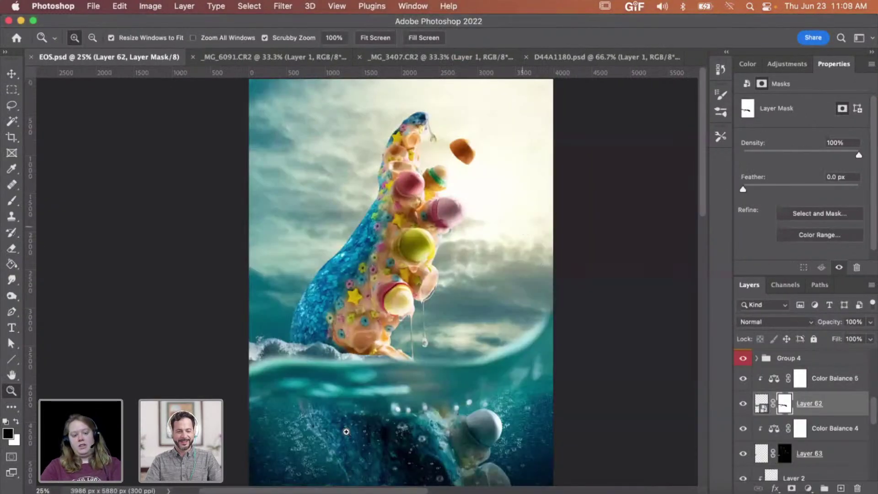
left_click_drag(330, 369, 434, 345)
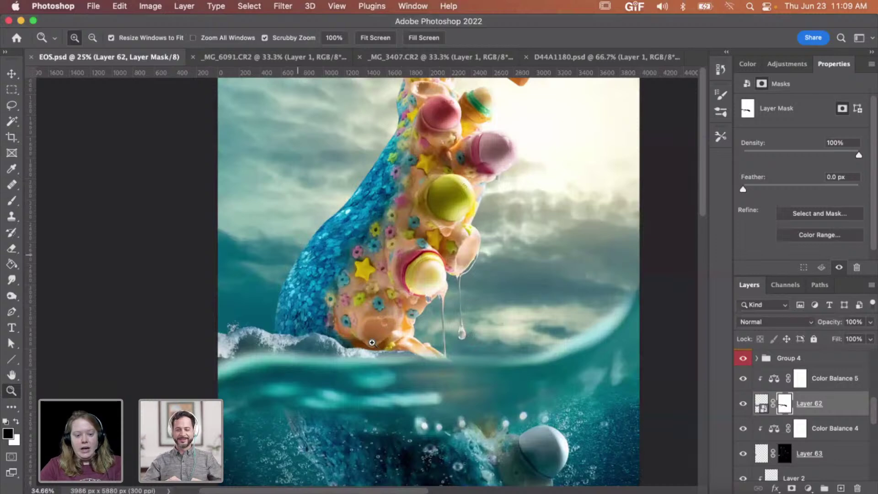
left_click_drag(372, 343, 373, 343)
left_click_drag(277, 376, 306, 374)
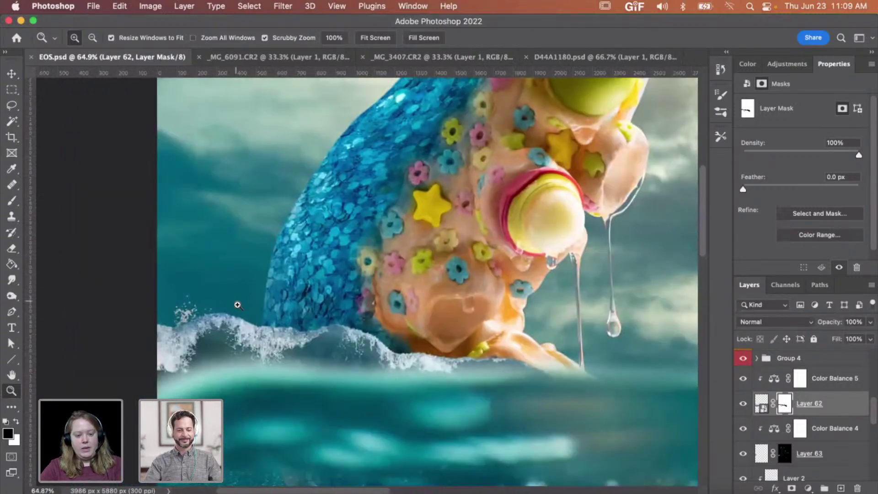
left_click(512, 363, "alt")
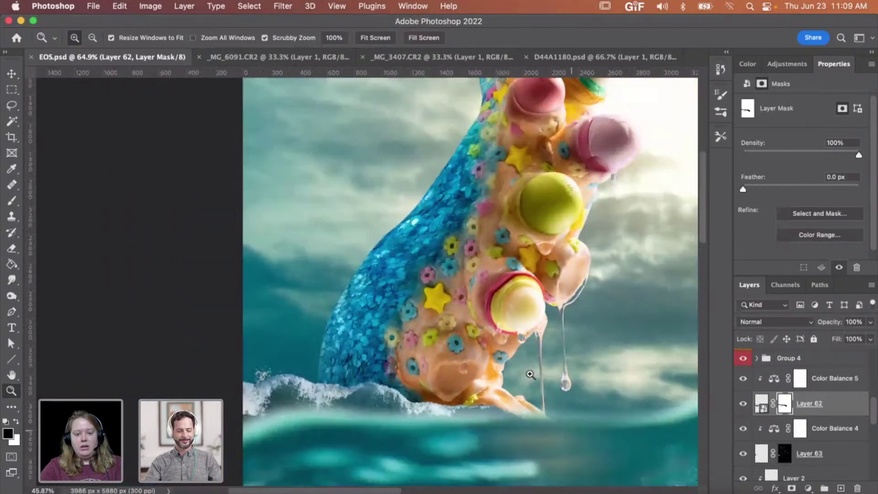
left_click_drag(530, 374, 508, 375)
scroll(507, 375, "right", 5)
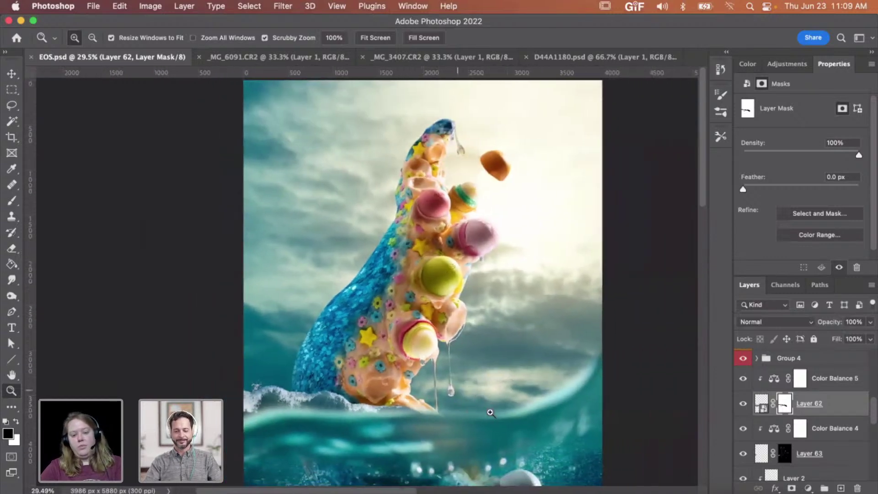
scroll(482, 415, "down", 5)
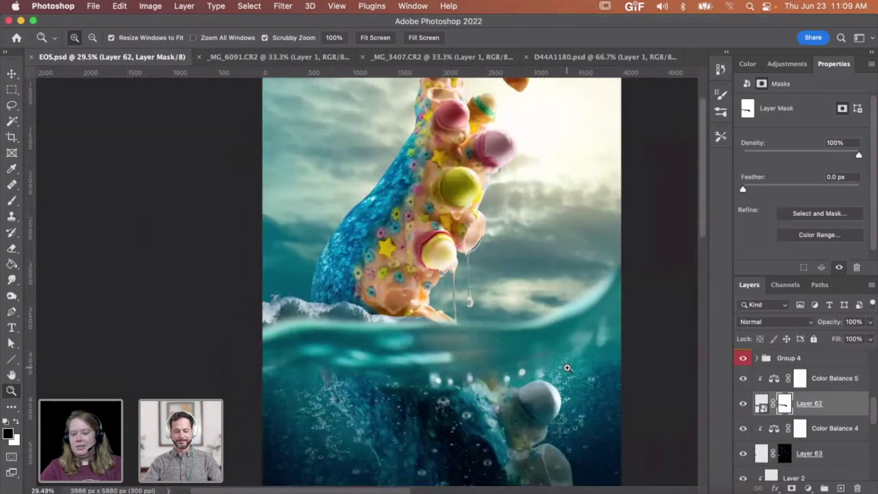
Step: Make Color Balance 5 the active layer in EOS.psd and delete Layer 1 from the wave photo _MG_6091.CR2
left_click(819, 384)
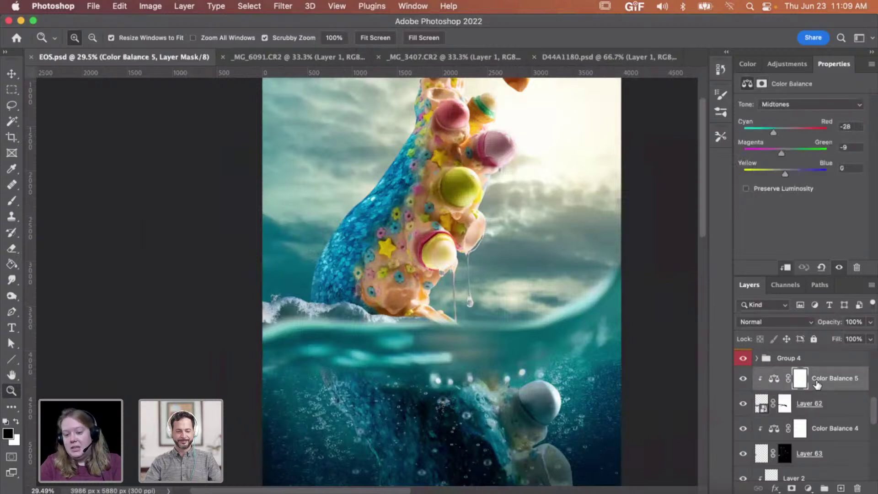
left_click(280, 57)
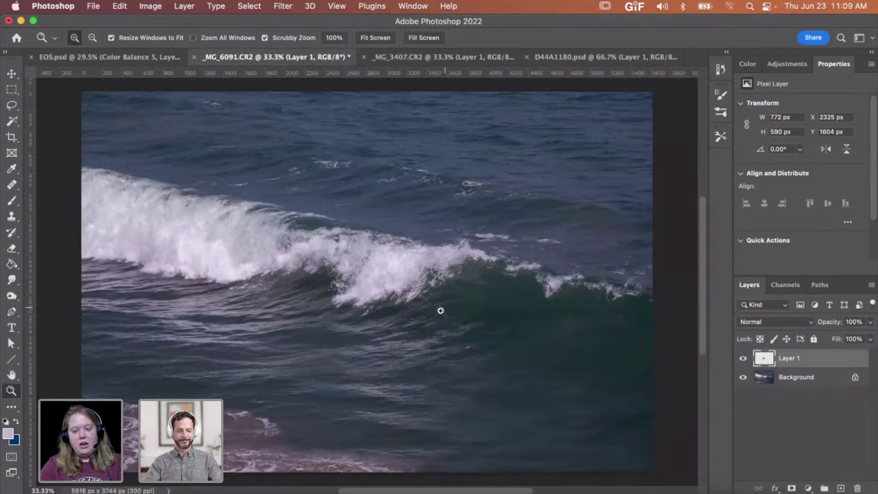
key("BackSpace")
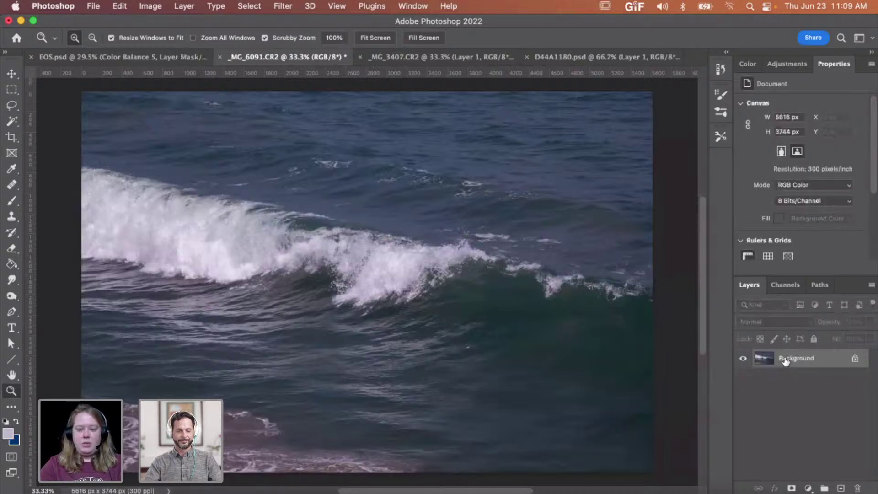
Step: Lasso the breaking wave crest in the wave photo and copy it to a new layer
key("l")
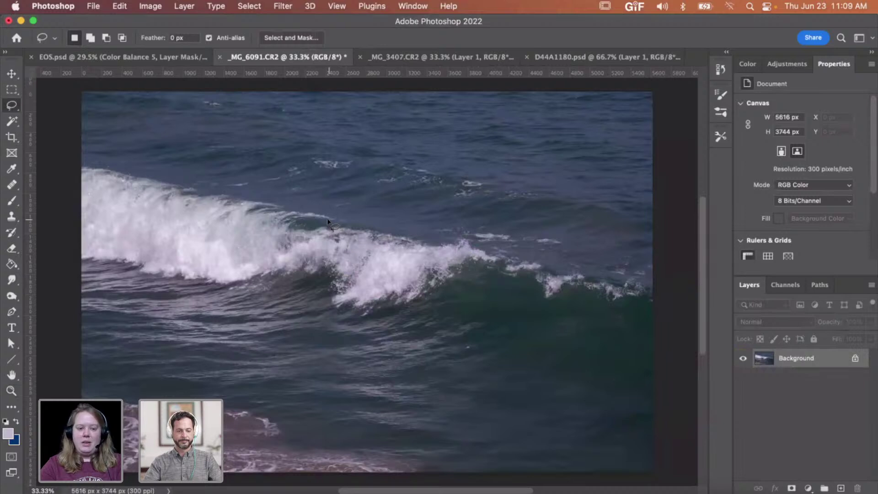
mouse_move(327, 222)
left_mouse_down()
mouse_move(267, 265)
mouse_move(278, 303)
mouse_move(327, 337)
mouse_move(379, 334)
mouse_move(506, 289)
mouse_move(607, 313)
mouse_move(644, 305)
mouse_move(645, 288)
mouse_move(504, 244)
left_mouse_up()
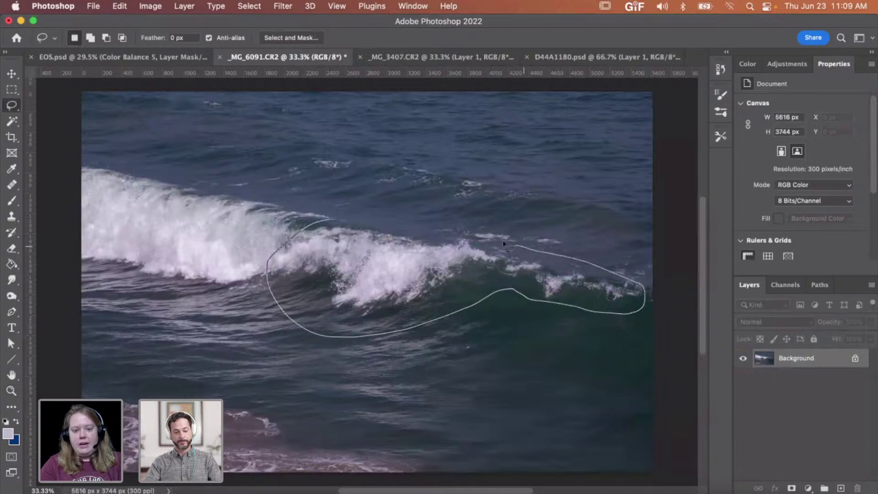
left_click_drag(401, 227, 341, 219)
key("super+j")
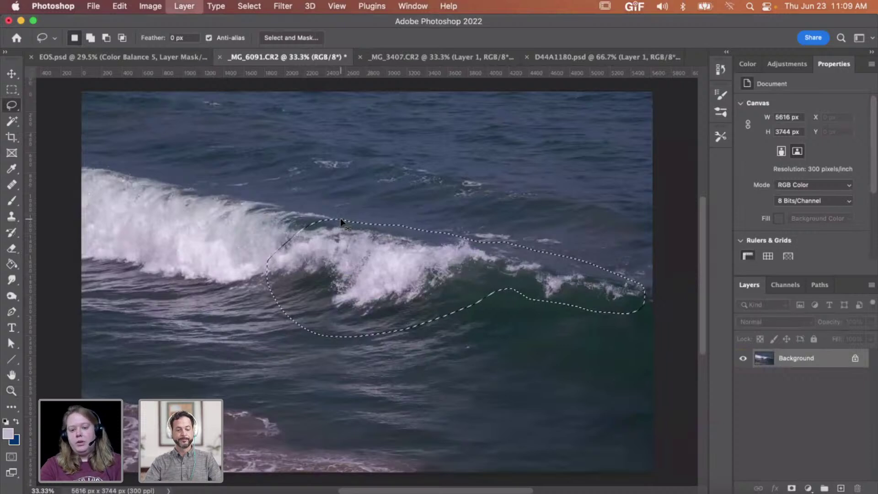
Step: Paste the copied wave crest into EOS.psd and place it across the base of the tentacle
left_click(110, 57)
key("super+v")
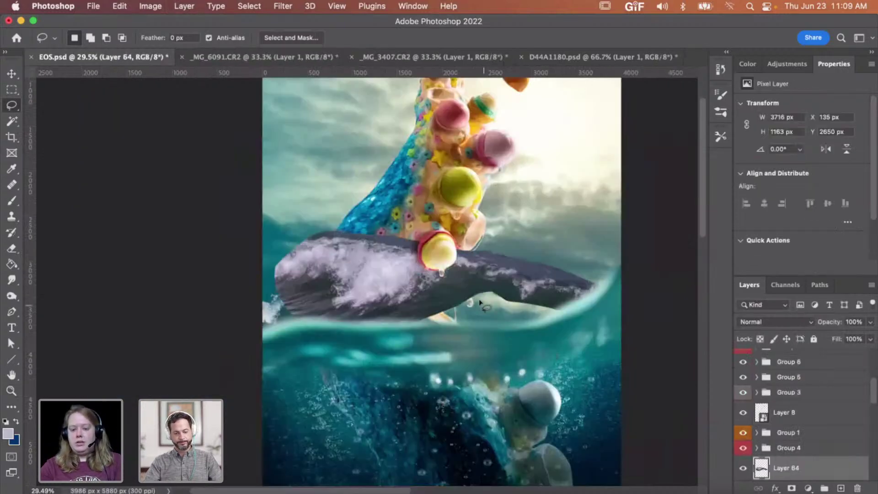
scroll(464, 268, "down", 2)
scroll(464, 267, "right", 2)
key("v")
left_click_drag(455, 232, 452, 250)
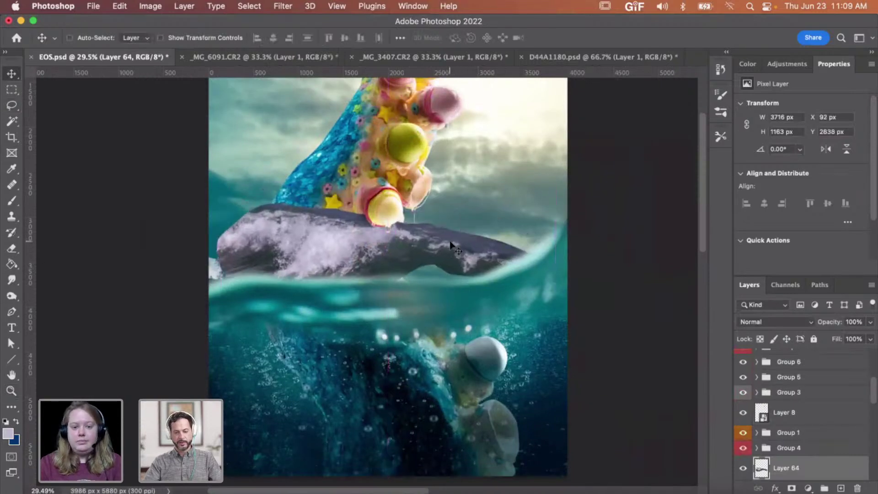
left_click_drag(451, 243, 439, 233)
Step: Set the pasted wave layer's blend mode to Screen and shift the wave sideways toward the water drips
left_click(777, 327)
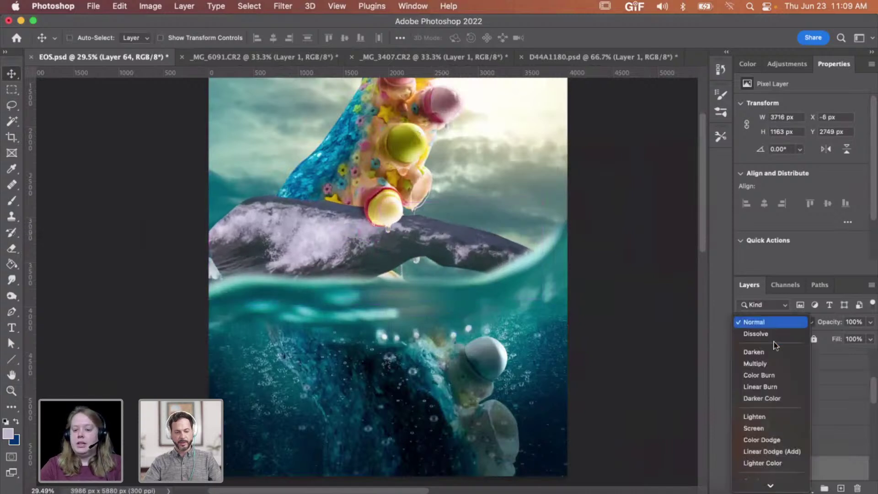
left_click(756, 429)
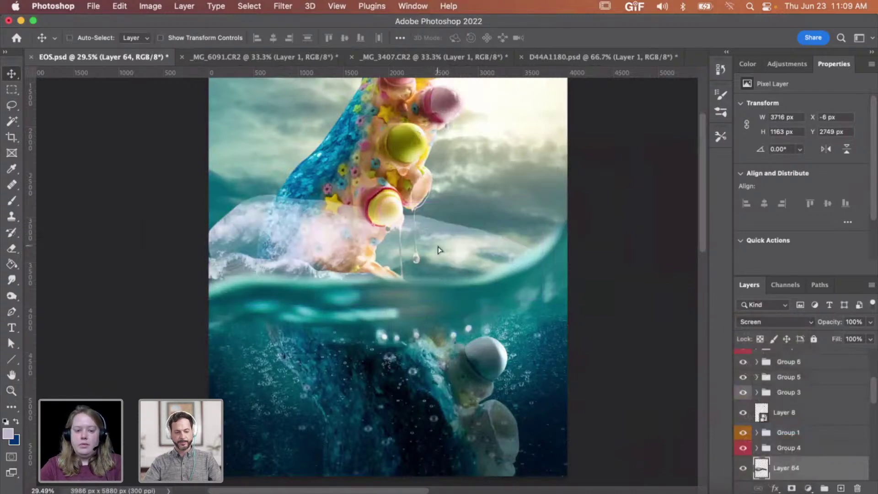
left_click_drag(440, 250, 547, 259)
Step: Flip the wave horizontally at about 86% width, tilt it, and fit it along the waterline behind the drips
key("super+t")
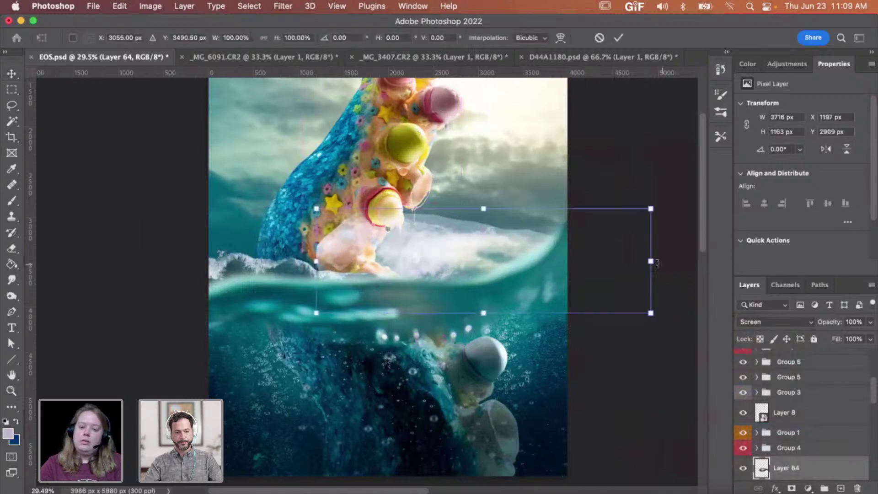
left_click_drag(651, 261, 508, 262)
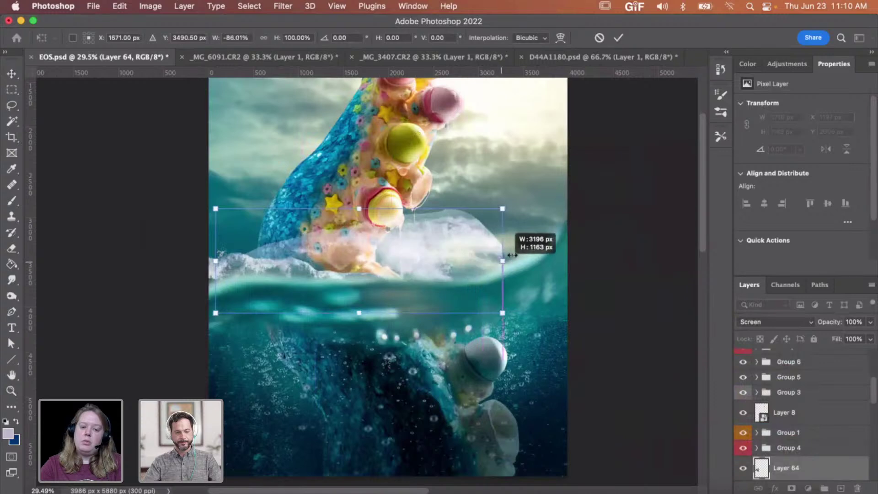
left_click_drag(538, 220, 546, 279)
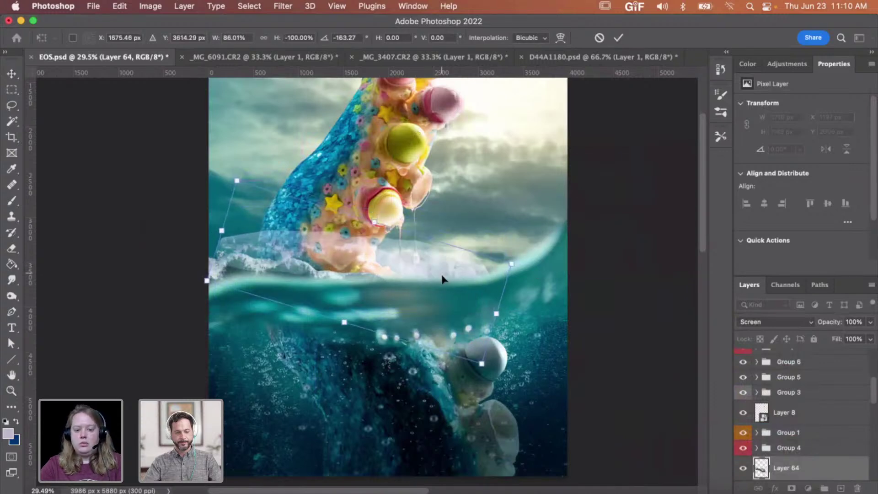
left_click_drag(531, 247, 526, 256)
key("Return")
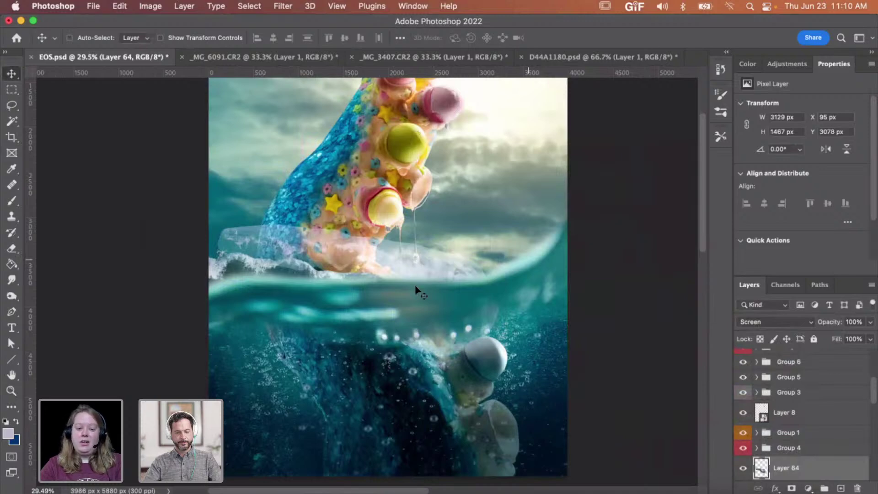
Step: Add a Curves adjustment clipped to the wave layer, with the black point at input 99 and the white point pulled inward
key("z")
left_click(425, 270)
left_click(426, 268)
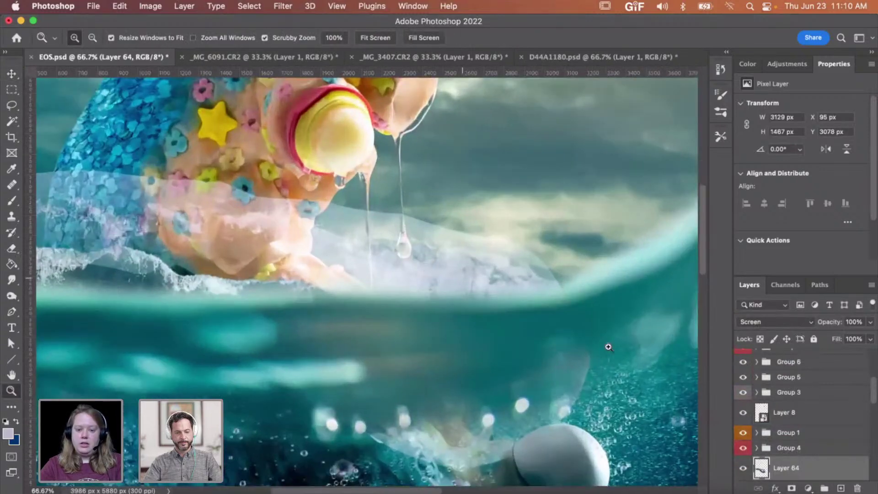
left_click(783, 65)
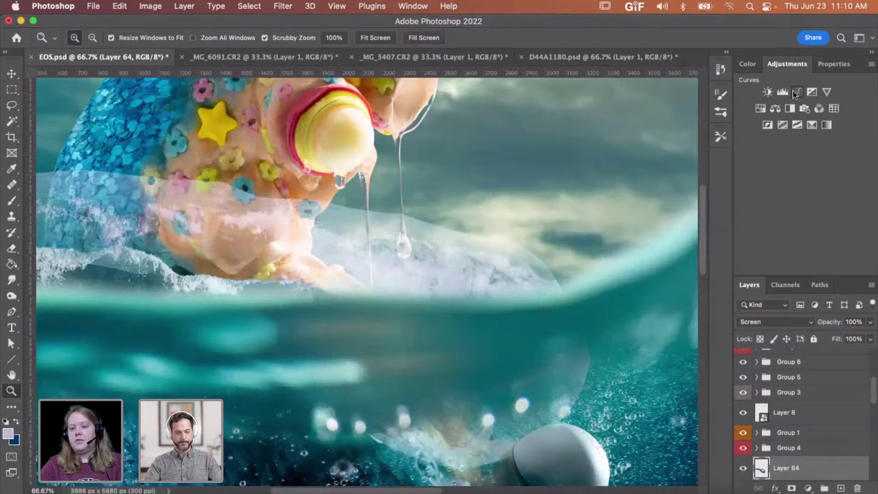
left_click(797, 93)
left_click(785, 269)
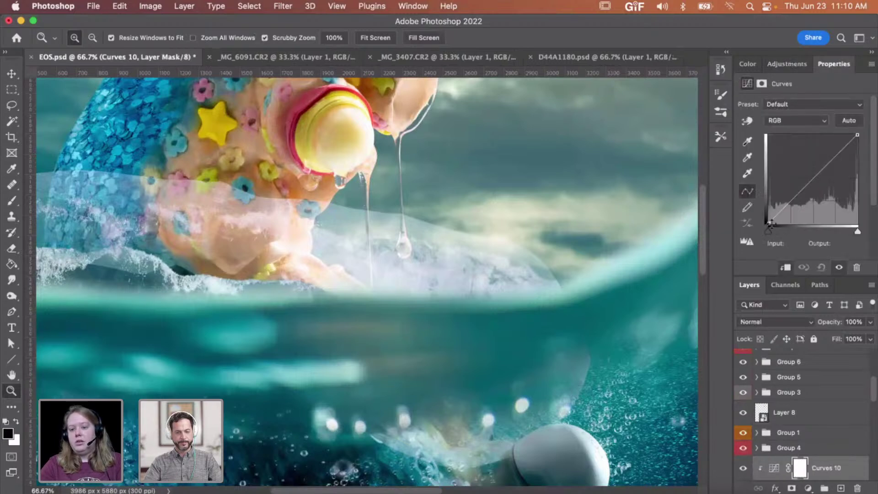
mouse_move(796, 228)
left_mouse_down()
mouse_move(848, 231)
mouse_move(803, 224)
left_mouse_up()
left_click(857, 231)
left_click(797, 224)
key("v")
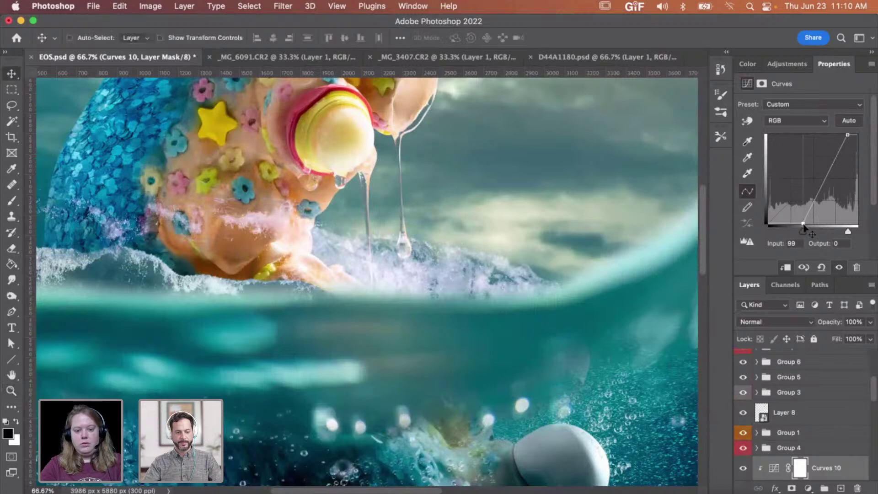
Step: Examine how the screened wave foam blends around the tentacle base and the hanging water drop
key("z")
left_click(404, 267)
left_click(404, 267)
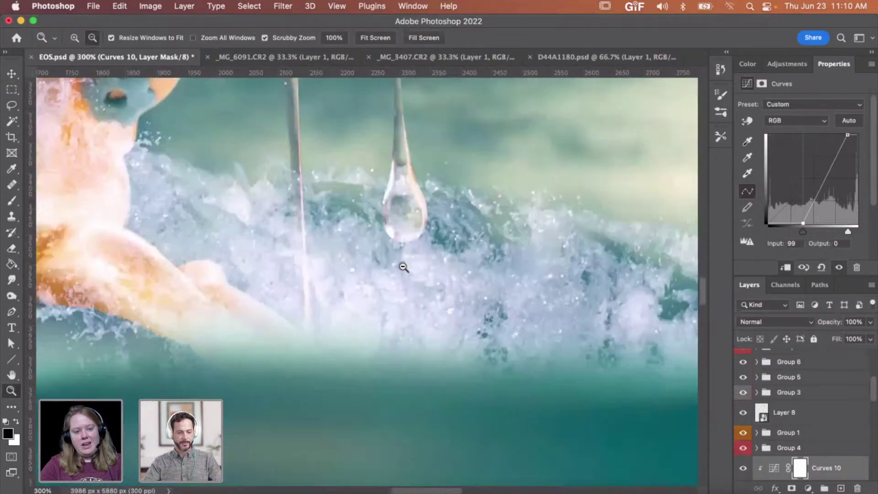
left_click(404, 267, "alt")
left_click(405, 267, "alt")
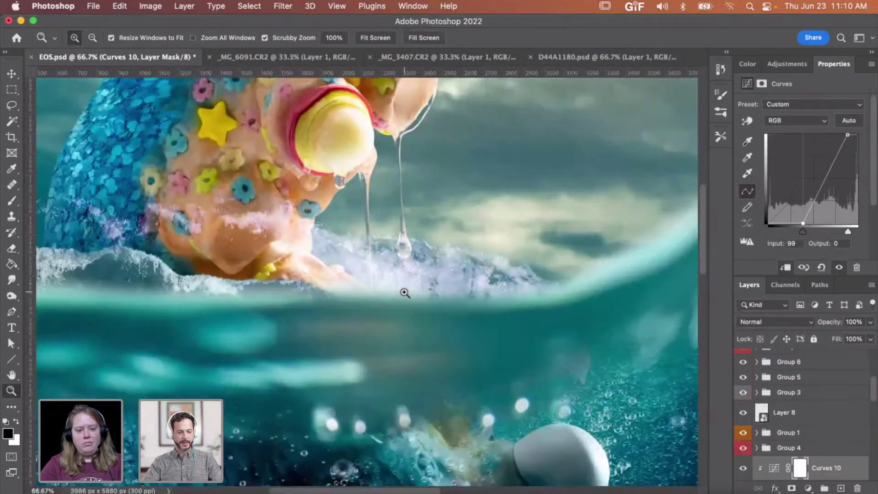
scroll(431, 276, "left", 3)
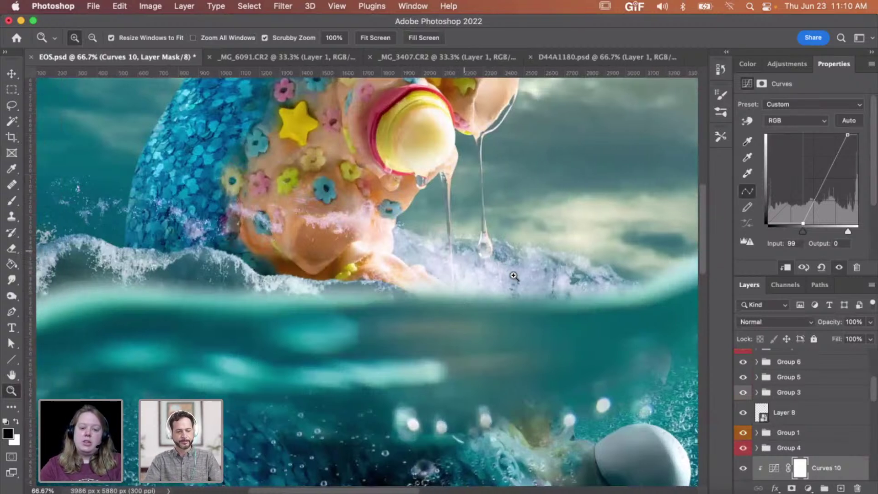
scroll(320, 255, "left", 10)
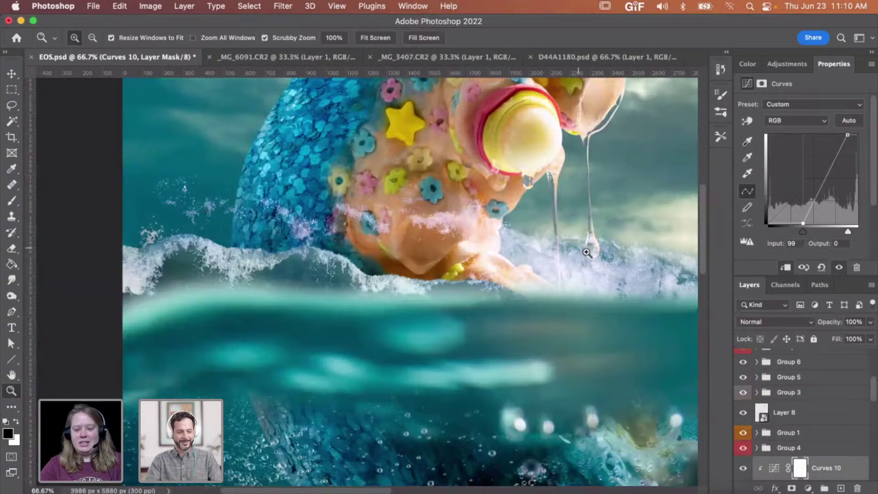
scroll(790, 412, "down", 2)
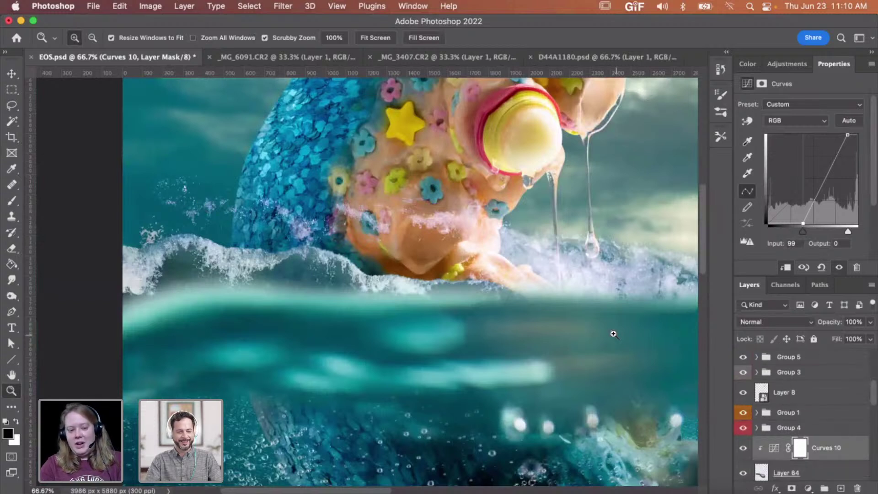
scroll(514, 283, "right", 3)
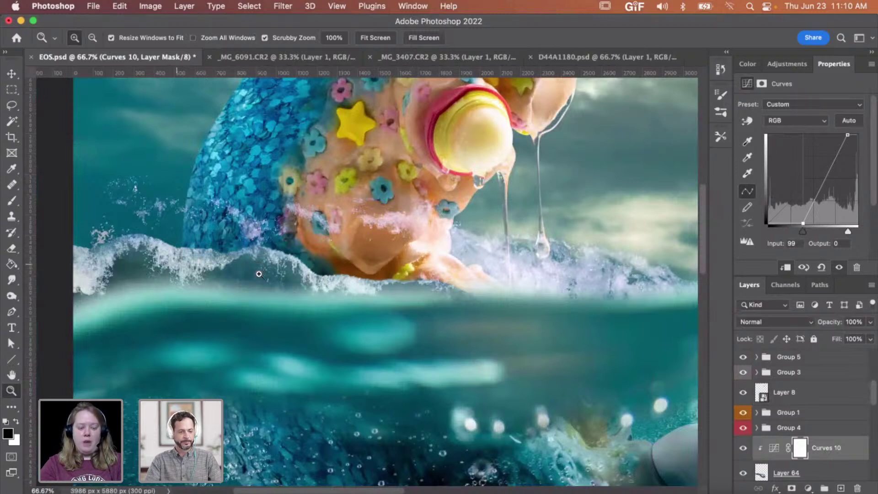
scroll(259, 274, "right", 3)
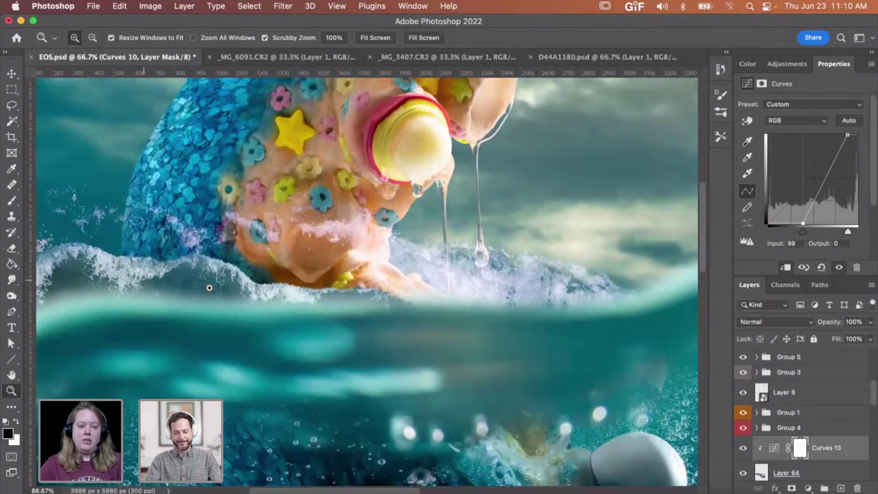
left_click(498, 266)
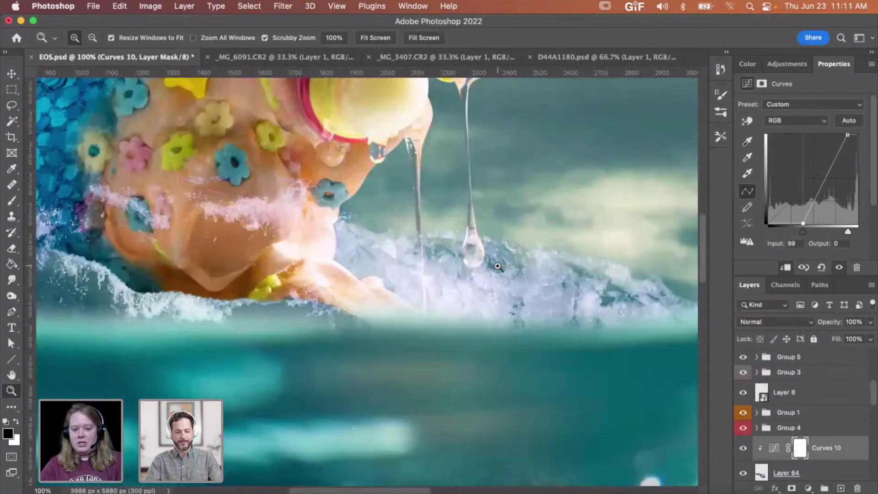
left_click(499, 268)
left_click(479, 272, "alt")
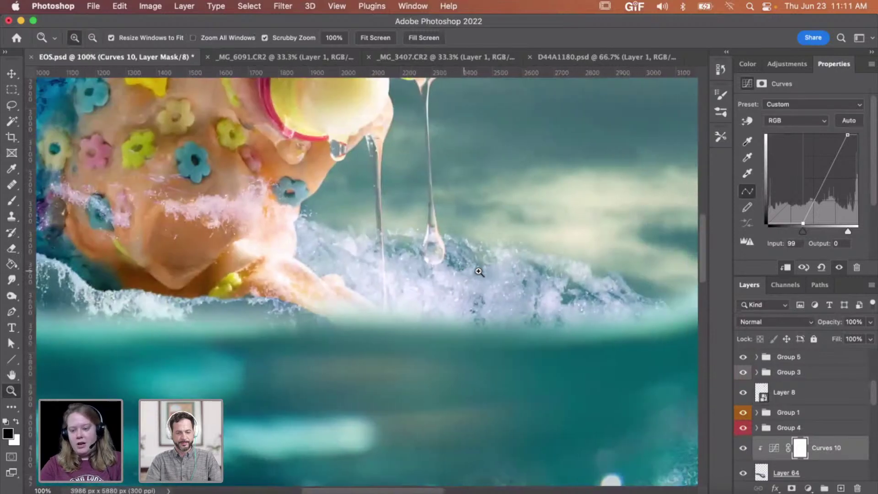
Step: Add a layer mask to the wave layer, Layer 64, and fill it with black to hide the wave
left_click(795, 478)
left_click(792, 488)
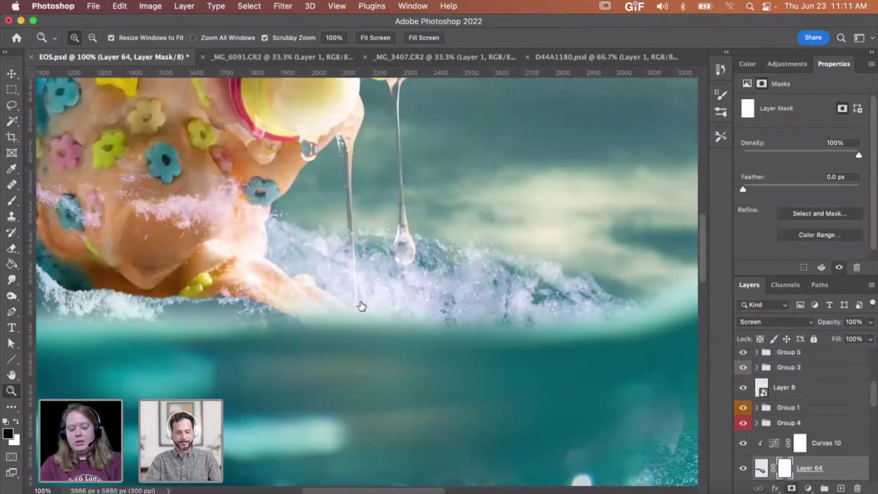
key("g")
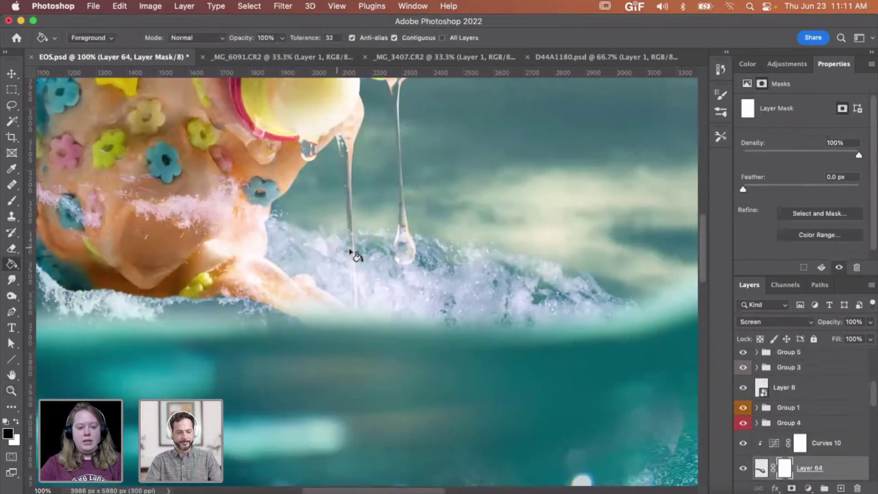
left_click(349, 250)
Step: Move Curves 10 and Layer 64 together down the layer stack to just below the Tentacle and ocean group
scroll(796, 430, "down", 3)
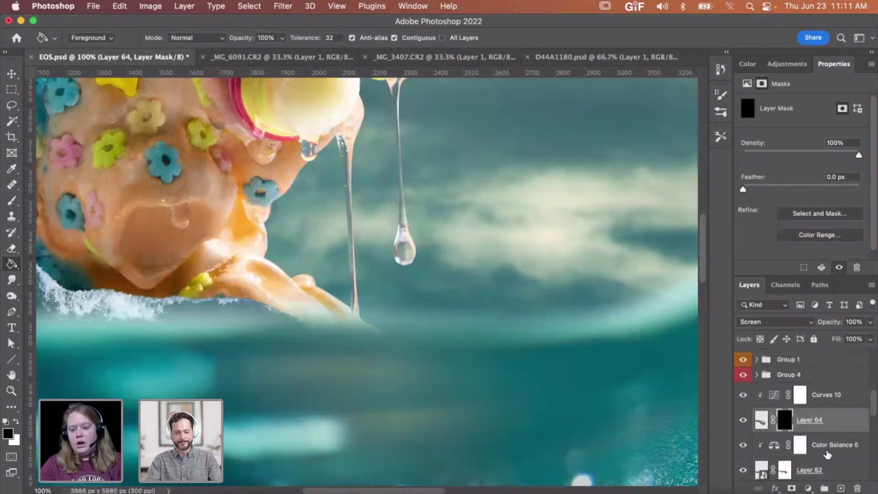
left_click(844, 385, "shift")
scroll(843, 401, "down", 2)
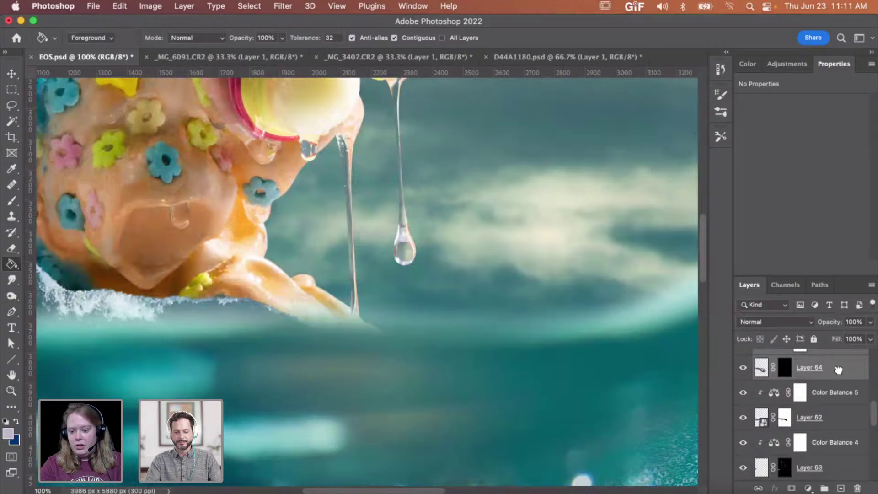
left_click_drag(839, 374, 832, 433)
key("super+bracketleft")
key("super+bracketleft")
key("super+bracketleft")
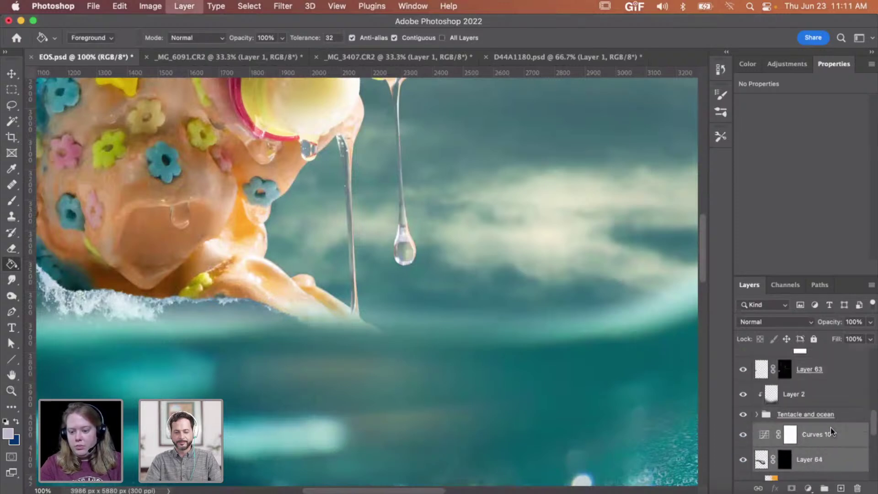
Step: Clip the Curves 10 adjustment to Layer 64 again
left_click(824, 434)
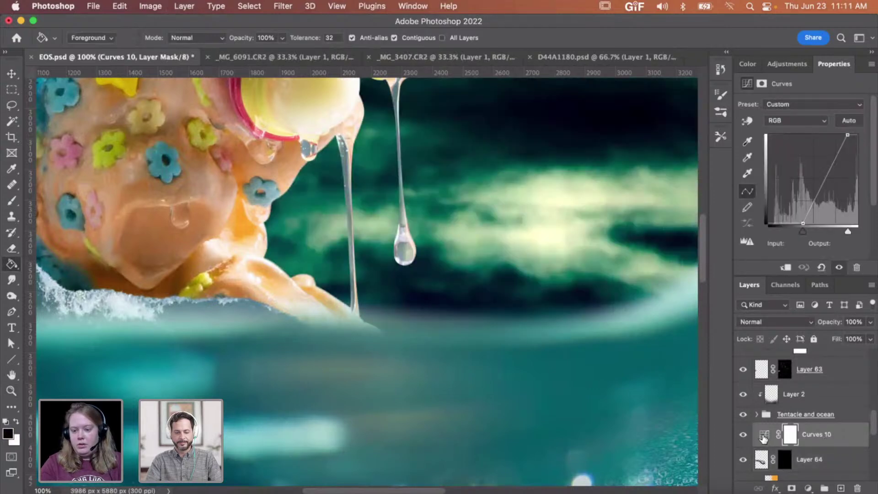
left_click(787, 269)
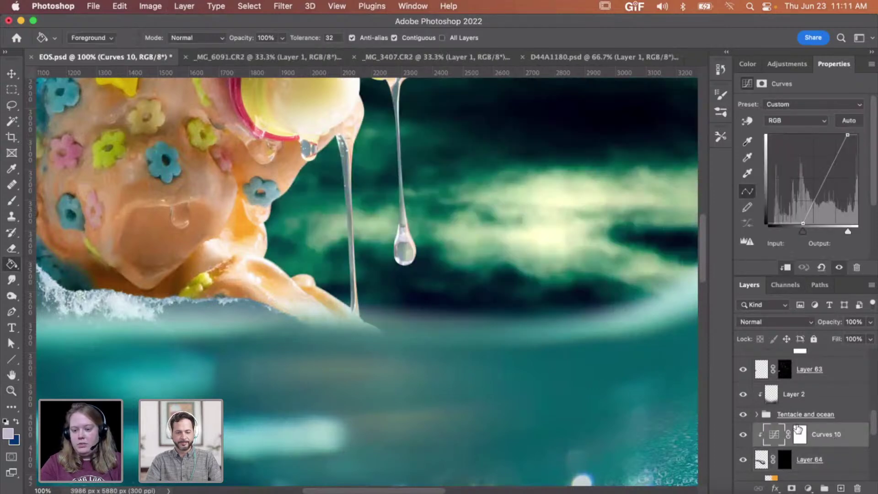
scroll(798, 430, "down", 2)
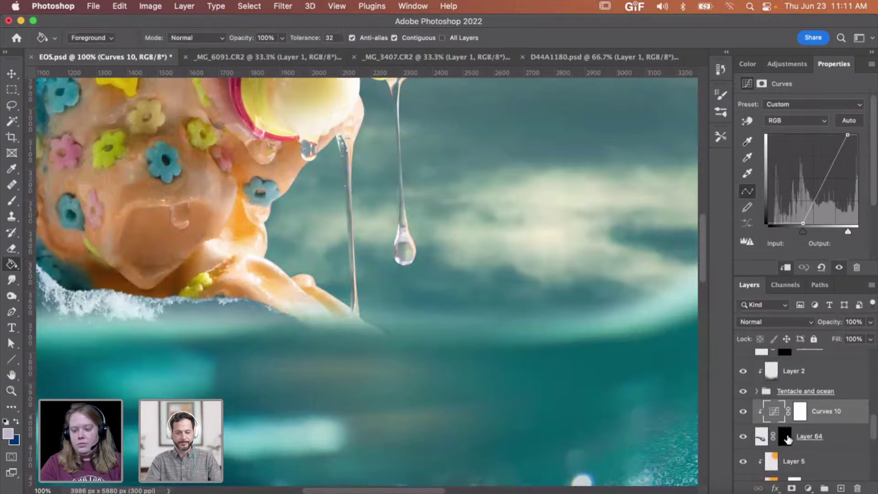
Step: Paint white on Layer 64's mask with a soft 300 px brush to reveal the wave foam beside the tentacle base
left_click(785, 436)
key("b")
key("d")
key("x")
right_click(338, 261)
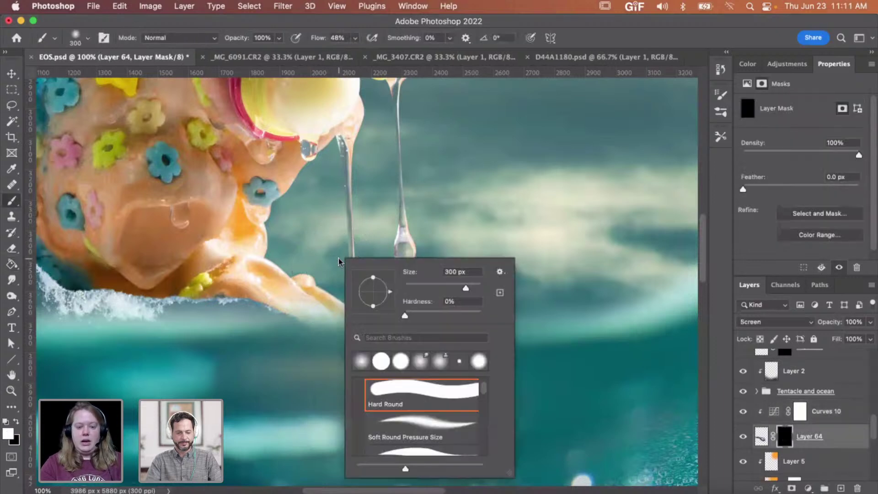
left_click(276, 247)
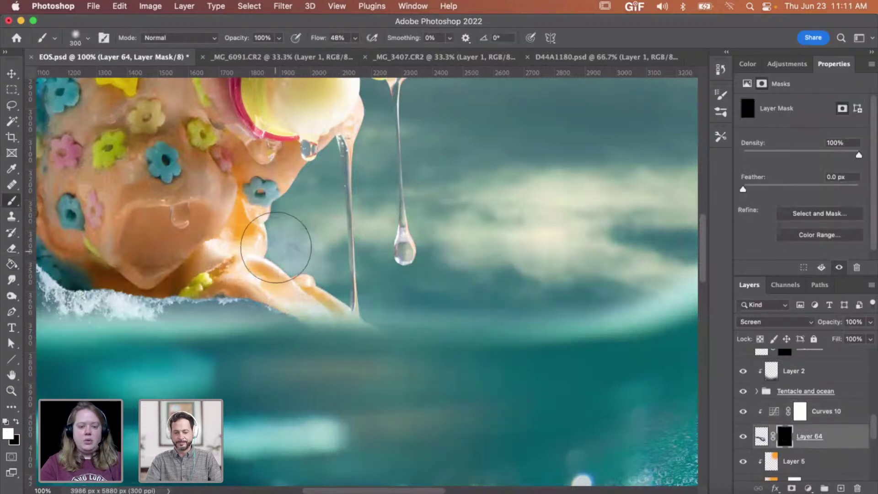
mouse_move(275, 247)
left_mouse_down()
mouse_move(333, 255)
mouse_move(382, 298)
mouse_move(369, 251)
mouse_move(359, 260)
mouse_move(269, 232)
mouse_move(390, 273)
mouse_move(417, 304)
mouse_move(467, 318)
mouse_move(474, 304)
mouse_move(559, 357)
left_mouse_up()
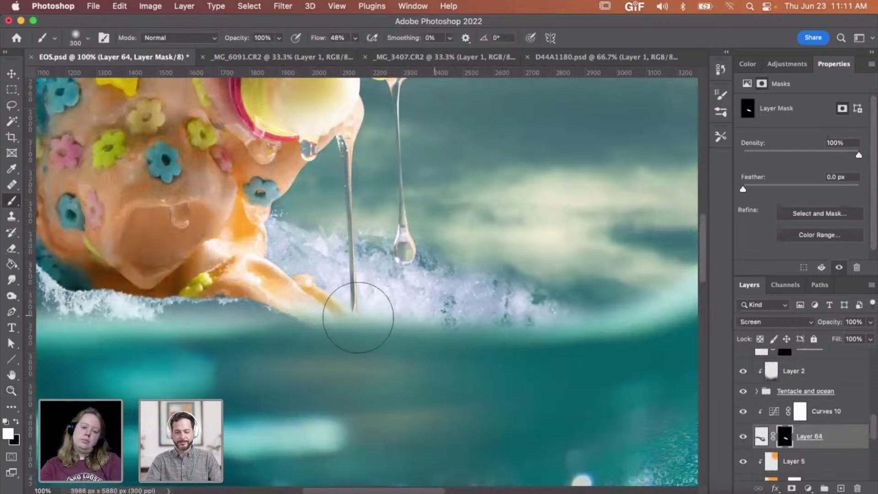
Step: Examine the revealed foam around the tentacle base and hanging drop, both at full-scene scale and up close
key("z")
left_click(396, 234, "alt")
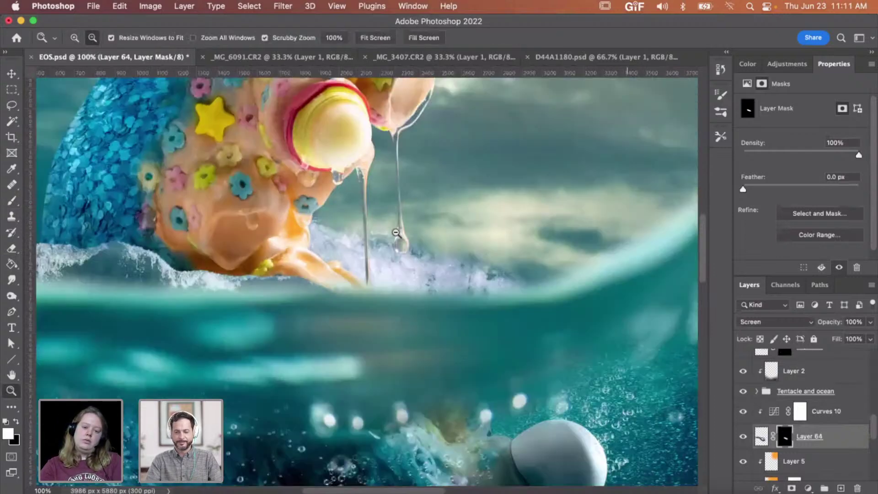
left_click(396, 234, "alt")
left_click(394, 234, "alt")
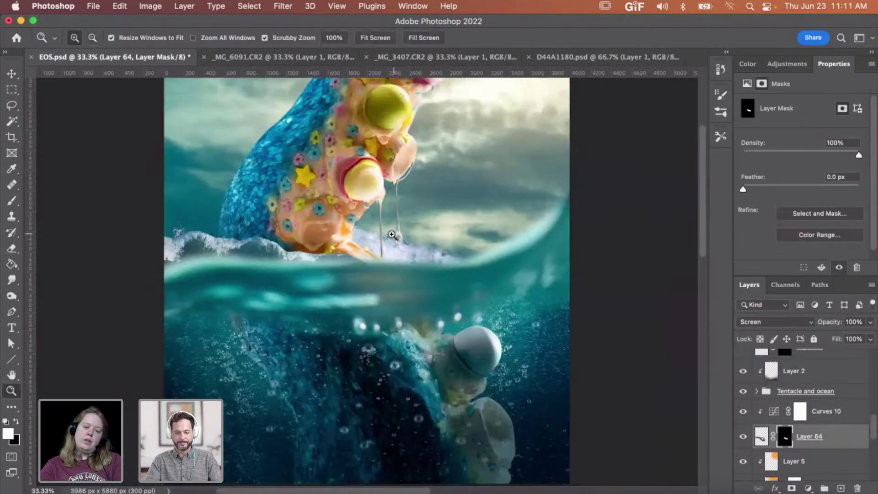
left_click(396, 247)
left_click(399, 251)
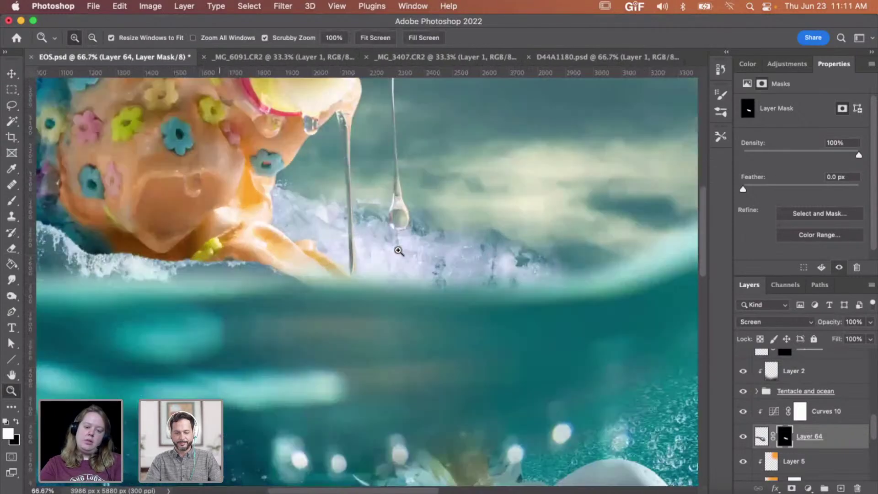
left_click(400, 250)
left_click(402, 250)
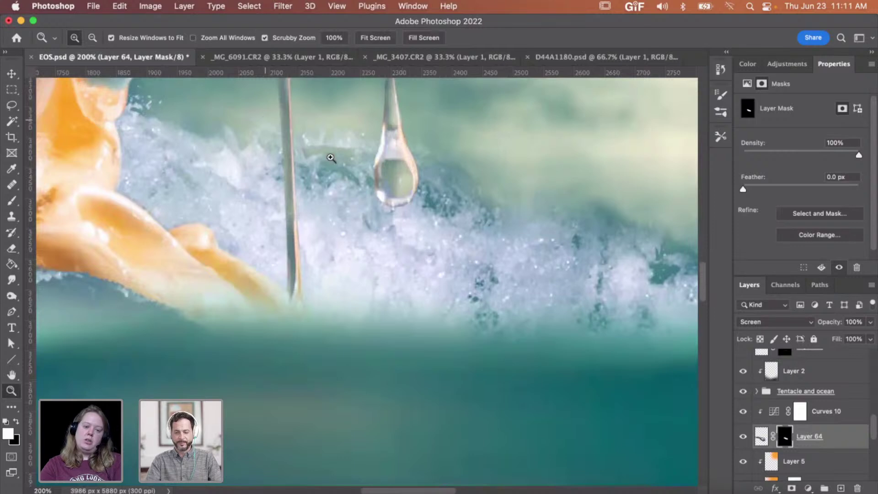
scroll(417, 211, "right", 5)
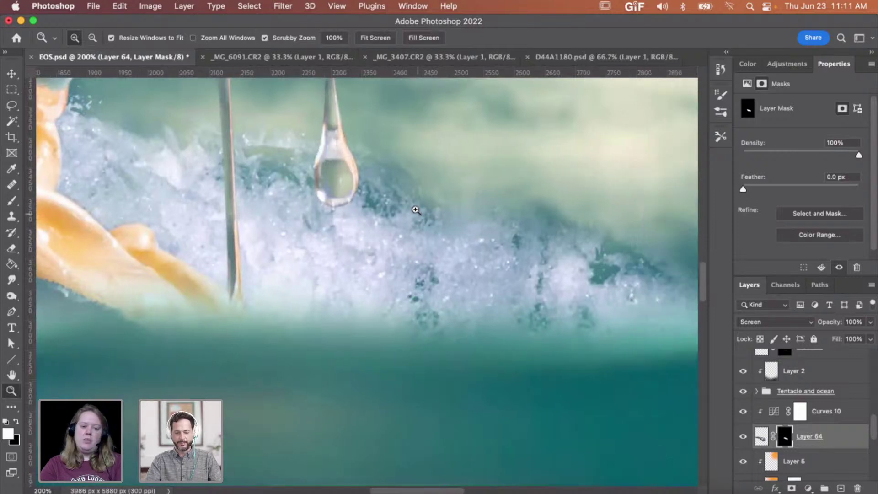
key("v")
scroll(414, 213, "down", 3)
scroll(403, 215, "up", 3)
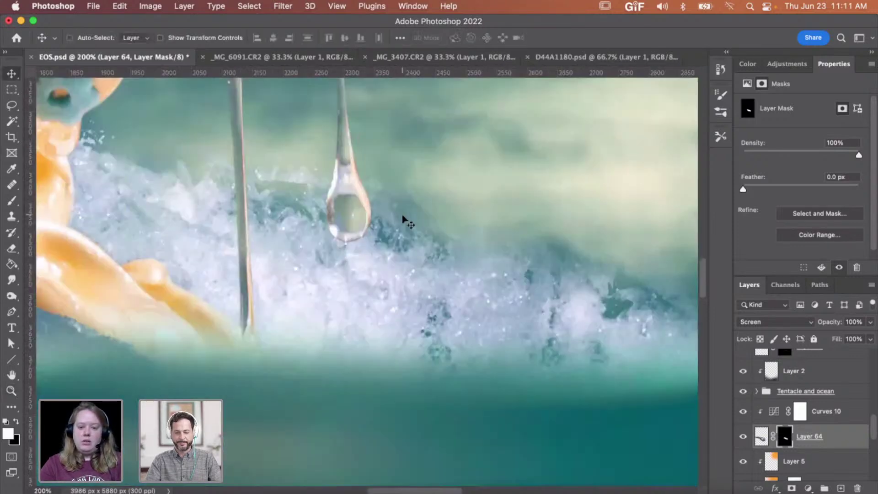
Step: Enable Shape Dynamics for the brush with 76% size jitter, 92% angle jitter and 90% roundness jitter
key("b")
right_click(423, 212)
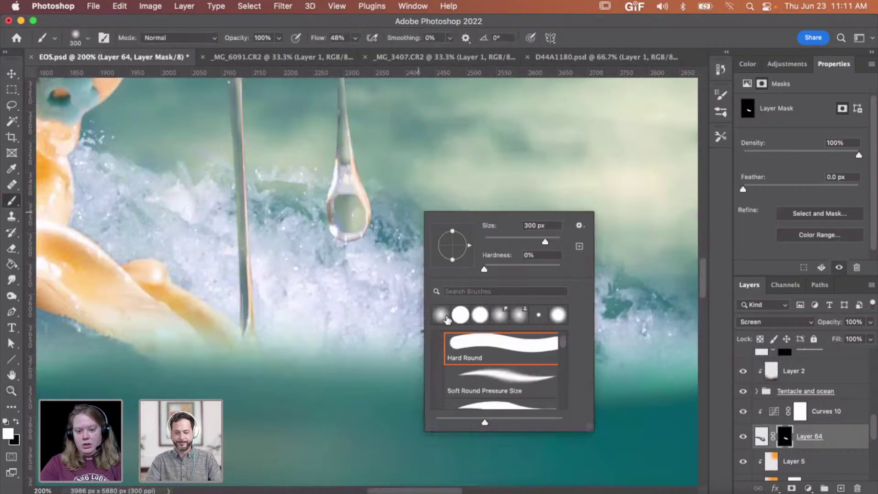
left_click(719, 94)
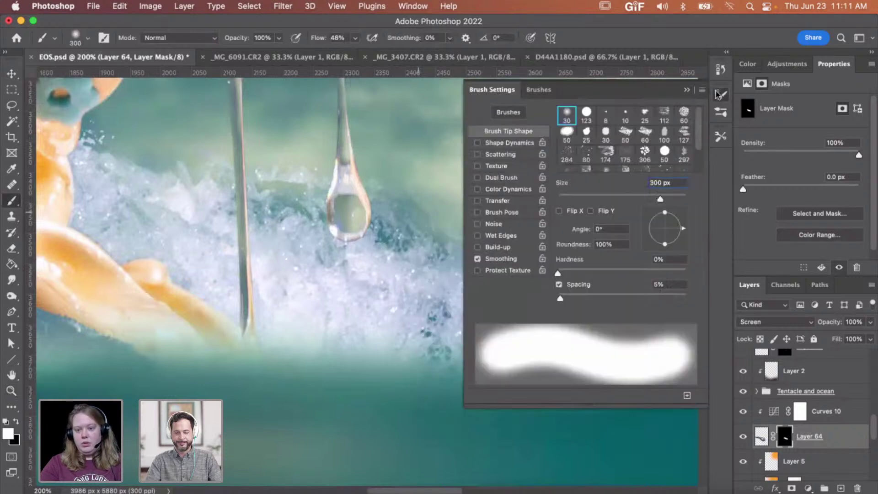
left_click(522, 143)
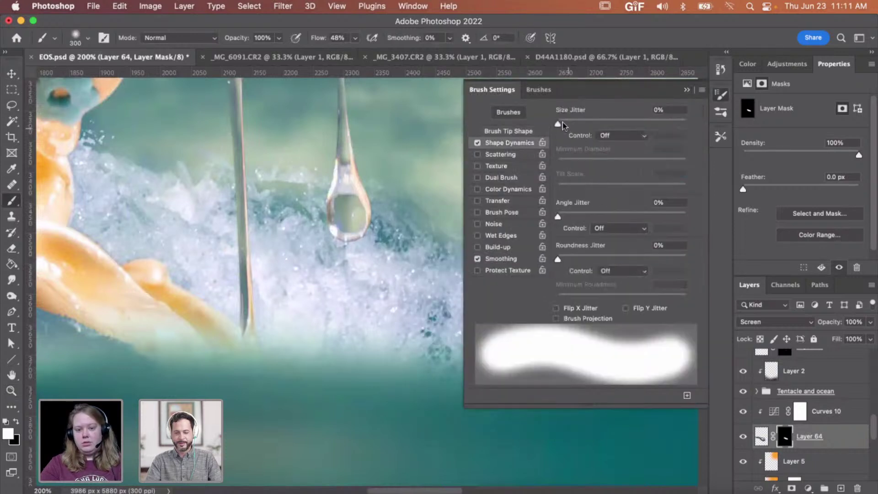
left_click_drag(563, 122, 659, 128)
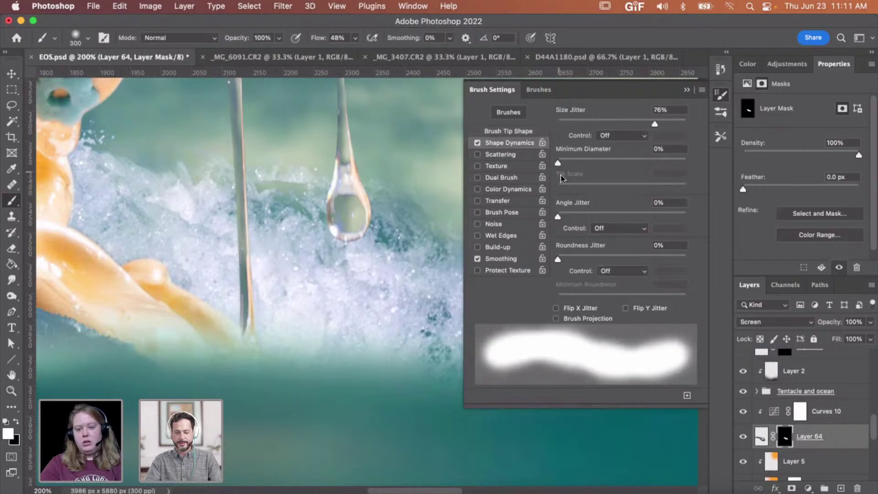
left_click_drag(568, 217, 663, 217)
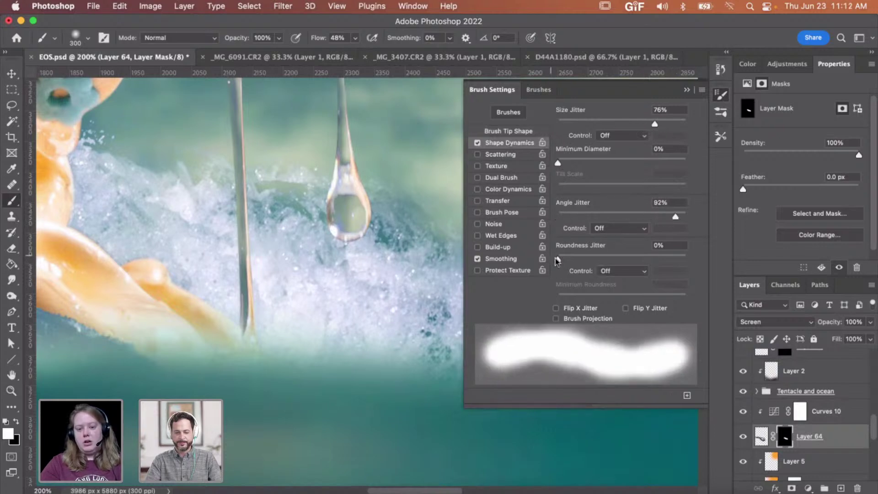
left_click_drag(557, 260, 673, 260)
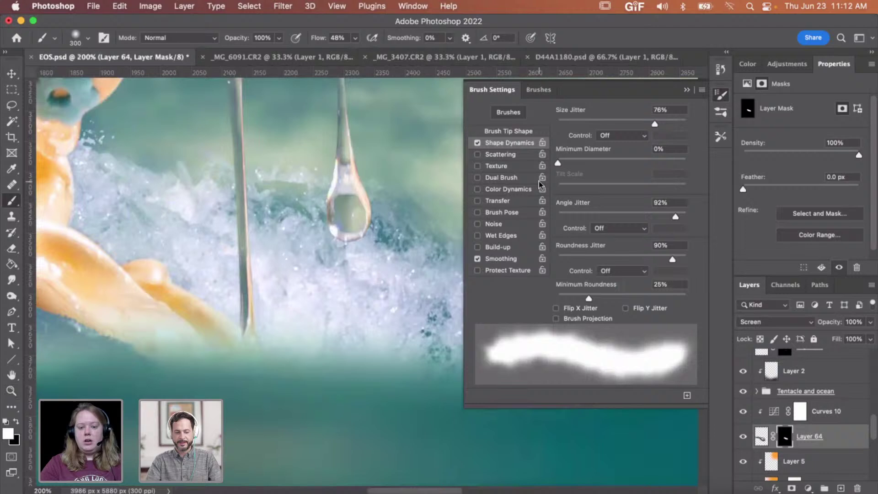
Step: Set the brush tip to 100% hardness with 32% spacing
left_click(515, 131)
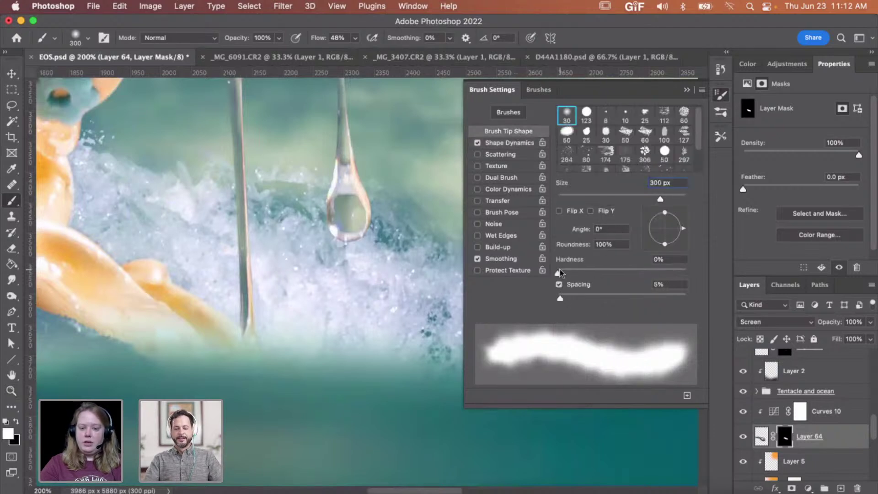
left_click_drag(559, 273, 693, 272)
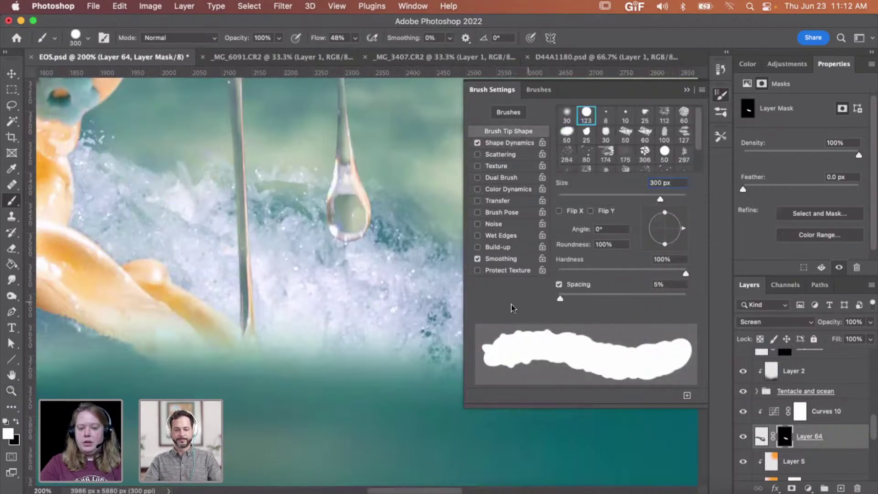
mouse_move(559, 299)
left_mouse_down()
mouse_move(628, 297)
mouse_move(578, 300)
left_mouse_up()
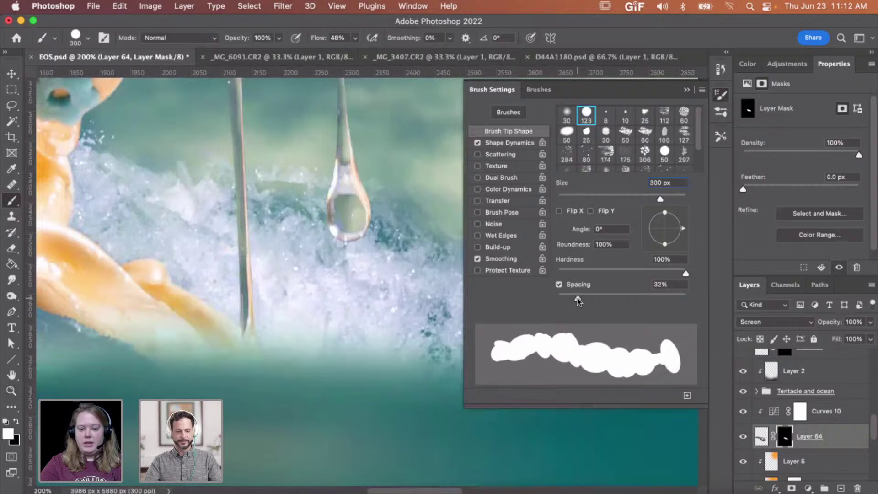
Step: Enable brush Scattering with a count of 4 and 48% count jitter, keeping the scatter slightly below 133%
left_click(500, 154)
mouse_move(590, 119)
left_mouse_down()
mouse_move(576, 118)
mouse_move(574, 129)
left_mouse_up()
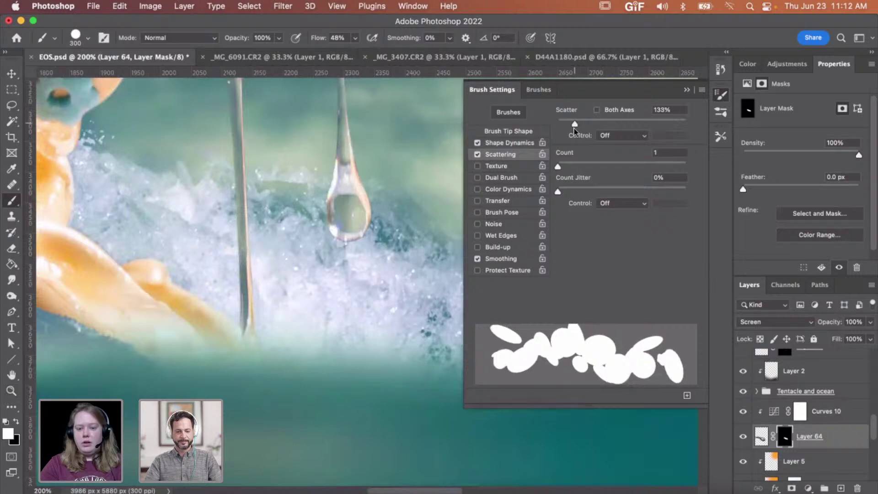
mouse_move(564, 166)
left_mouse_down()
mouse_move(585, 167)
mouse_move(619, 192)
left_mouse_up()
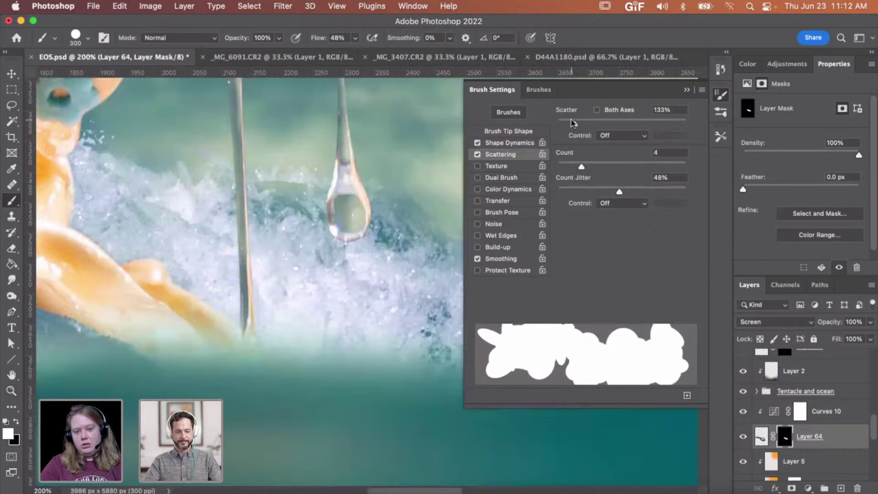
left_click_drag(572, 122, 569, 124)
Step: Raise the brush's size jitter to 85%, angle jitter to 97% and roundness jitter to 100%
left_click(518, 142)
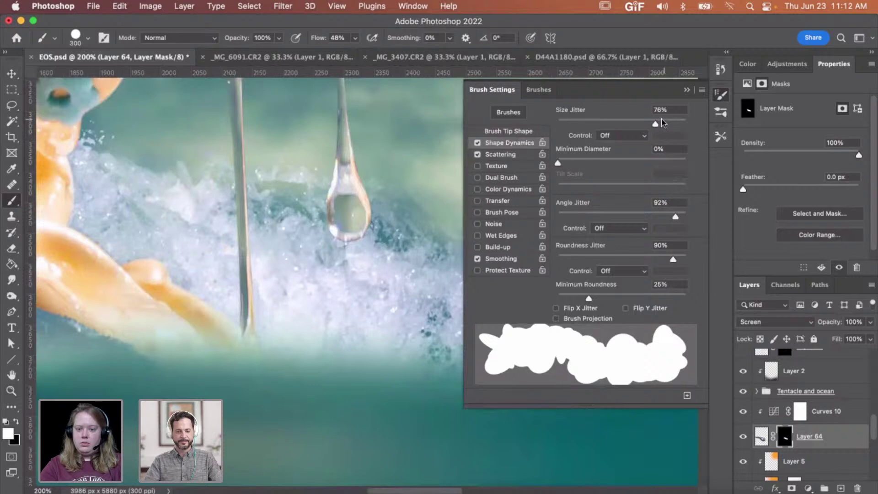
left_click_drag(664, 123, 668, 121)
left_click_drag(676, 216, 682, 215)
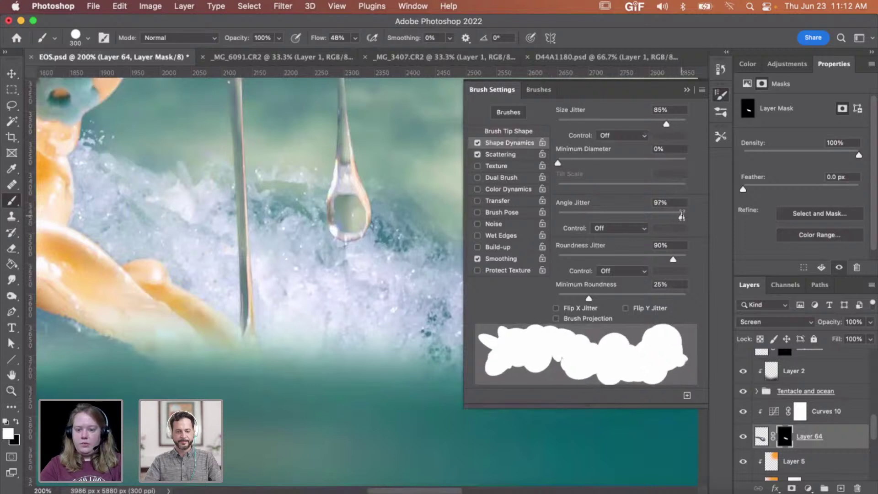
left_click_drag(675, 259, 715, 258)
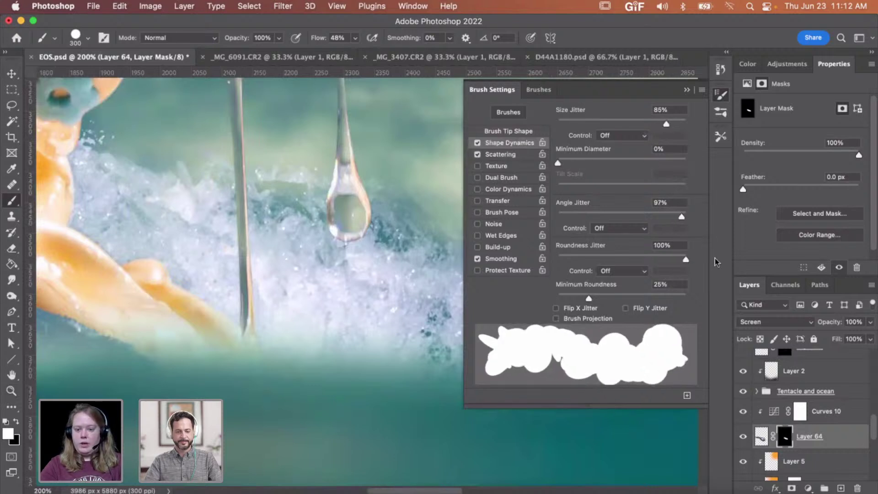
left_click(688, 90)
Step: Paint black on Layer 64's mask with the scattered brush at 60 px to carve an irregular upper foam edge and hide the foam's far right end
key("bracketleft")
key("bracketleft")
key("bracketleft")
key("bracketleft")
key("bracketleft")
key("bracketleft")
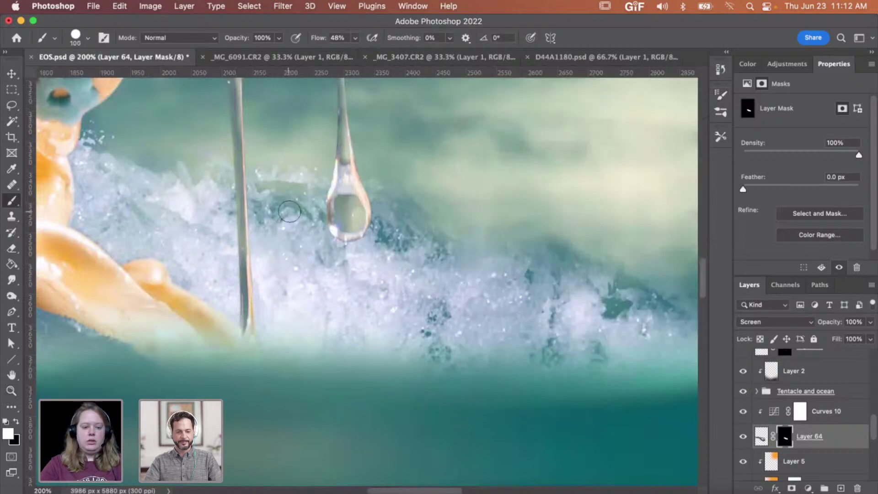
key("bracketleft")
key("bracketleft")
key("bracketleft")
key("bracketleft")
key("x")
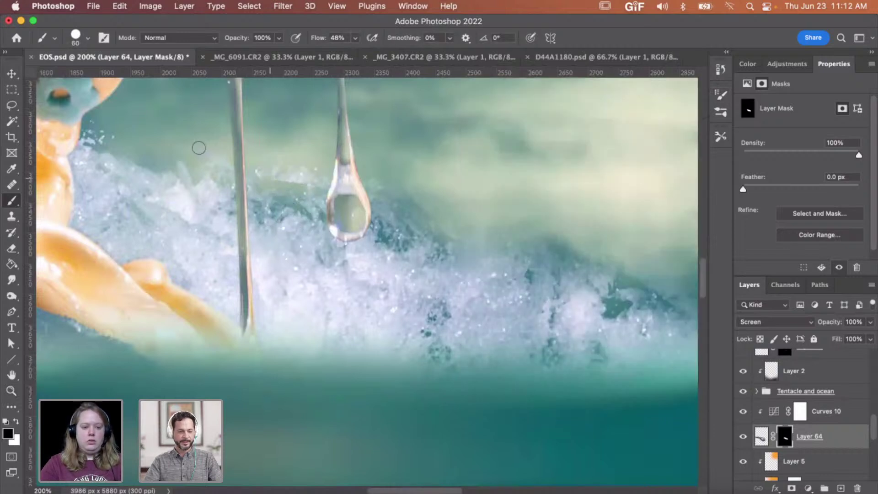
mouse_move(198, 148)
left_mouse_down()
mouse_move(305, 197)
mouse_move(315, 190)
mouse_move(277, 165)
mouse_move(357, 195)
mouse_move(349, 184)
mouse_move(477, 243)
mouse_move(349, 188)
mouse_move(516, 239)
mouse_move(454, 253)
mouse_move(515, 312)
mouse_move(495, 278)
left_mouse_up()
mouse_move(624, 419)
left_mouse_down()
mouse_move(551, 307)
mouse_move(637, 387)
mouse_move(529, 233)
mouse_move(548, 295)
mouse_move(543, 287)
mouse_move(580, 295)
mouse_move(552, 268)
mouse_move(567, 262)
mouse_move(616, 284)
mouse_move(633, 333)
mouse_move(679, 392)
mouse_move(641, 356)
left_mouse_up()
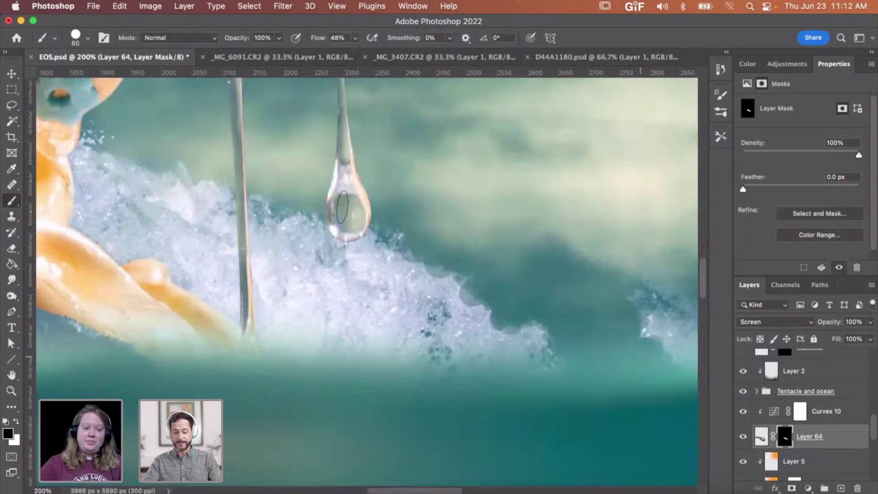
scroll(458, 247, "right", 5)
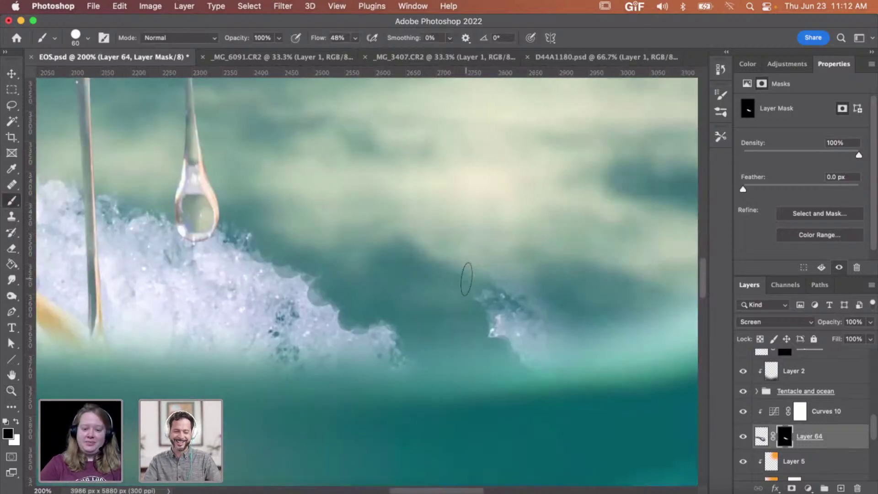
mouse_move(527, 296)
left_mouse_down()
mouse_move(430, 202)
mouse_move(612, 391)
mouse_move(486, 350)
mouse_move(443, 304)
left_mouse_up()
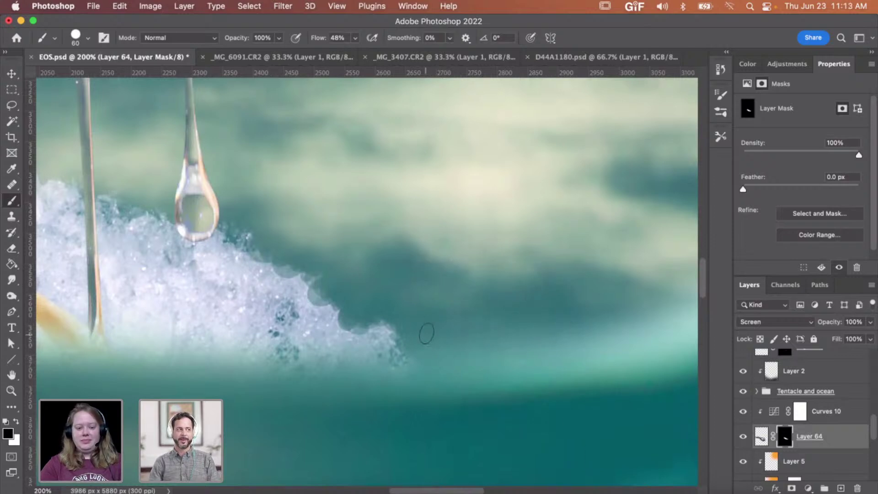
Step: Paint white on the mask with a much smaller brush, up to 25 px, to fill the notches in the foam's right-hand slope
scroll(425, 334, "left", 8)
key("bracketleft")
key("bracketleft")
key("bracketleft")
key("bracketleft")
key("bracketleft")
key("bracketleft")
key("bracketleft")
key("bracketleft")
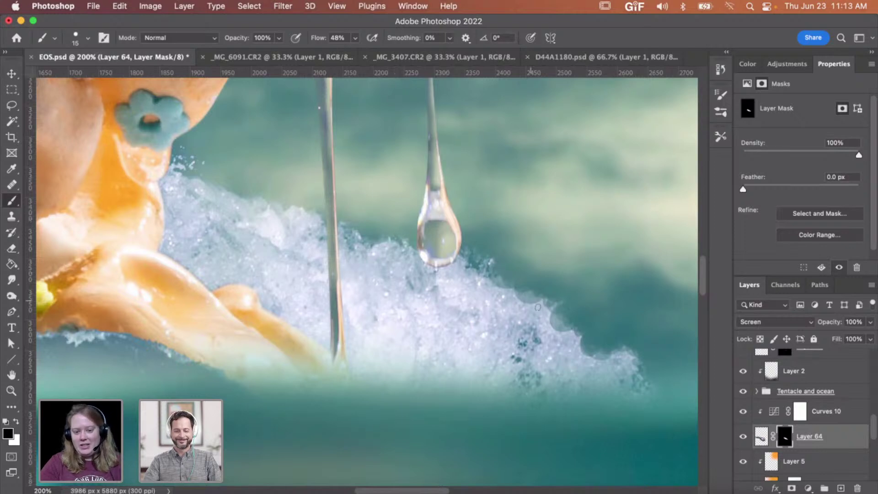
key("x")
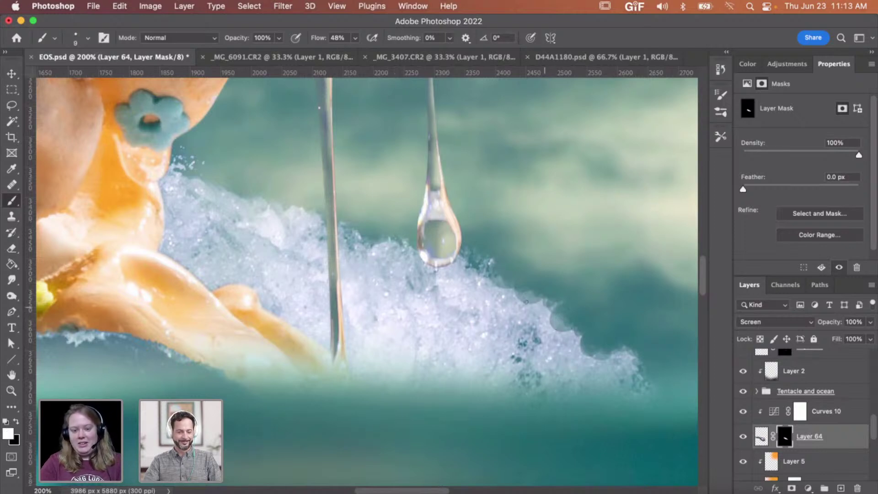
mouse_move(562, 317)
left_mouse_down()
mouse_move(593, 359)
mouse_move(540, 319)
mouse_move(567, 336)
mouse_move(551, 315)
mouse_move(617, 366)
mouse_move(586, 361)
mouse_move(607, 352)
mouse_move(584, 350)
mouse_move(662, 415)
mouse_move(600, 369)
mouse_move(548, 306)
left_mouse_up()
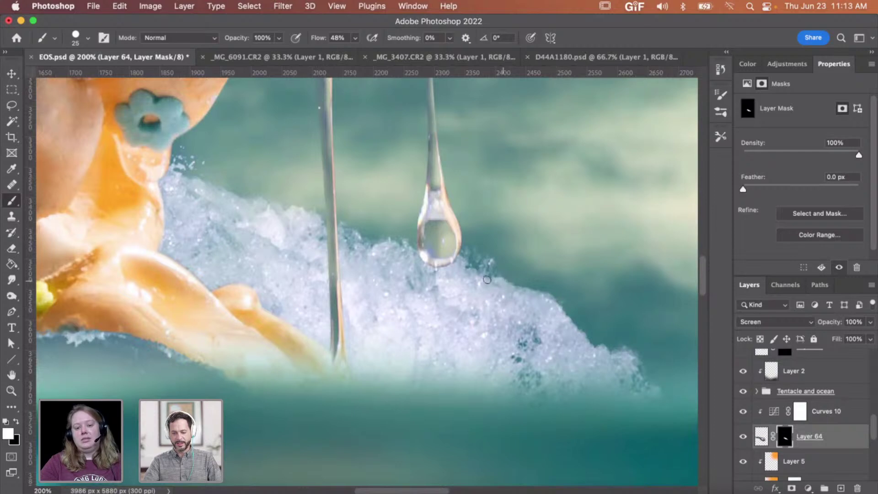
Step: Trim the foam's upper edge to the right of the drop by painting black on the mask at 25 px
key("x")
left_click_drag(515, 277, 525, 280)
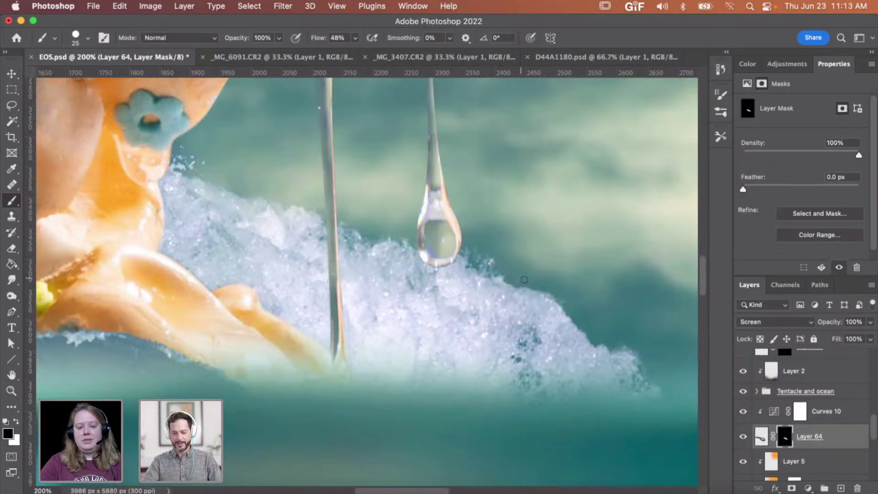
left_click_drag(570, 312, 547, 294)
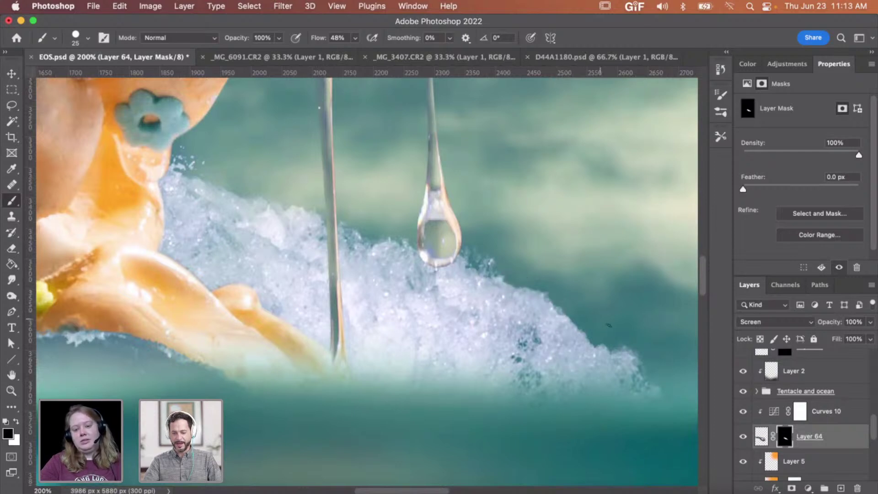
Step: Examine the masked foam beside the tentacle's base up close and within the wider scene
scroll(628, 332, "right", 3)
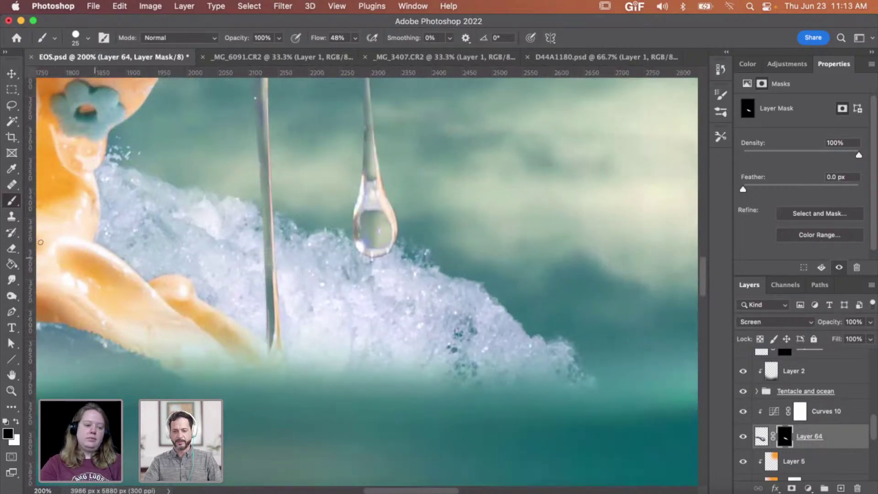
left_click(11, 280)
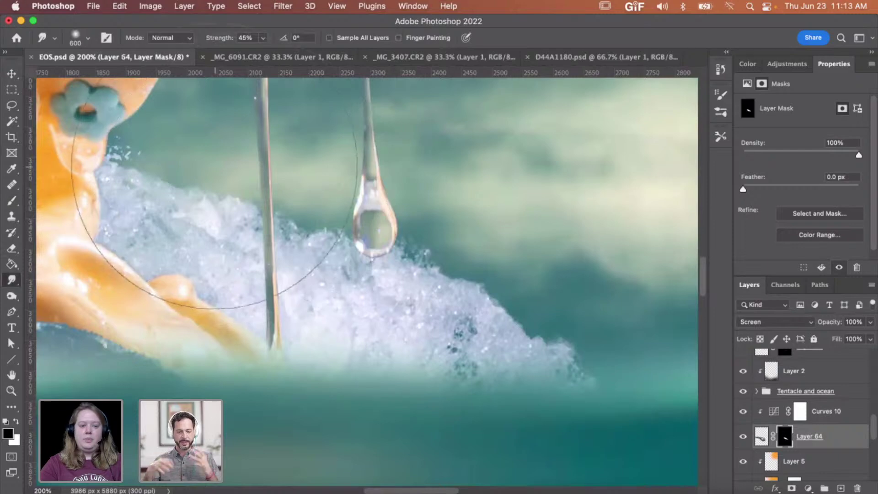
key("z")
left_click(269, 192, "alt")
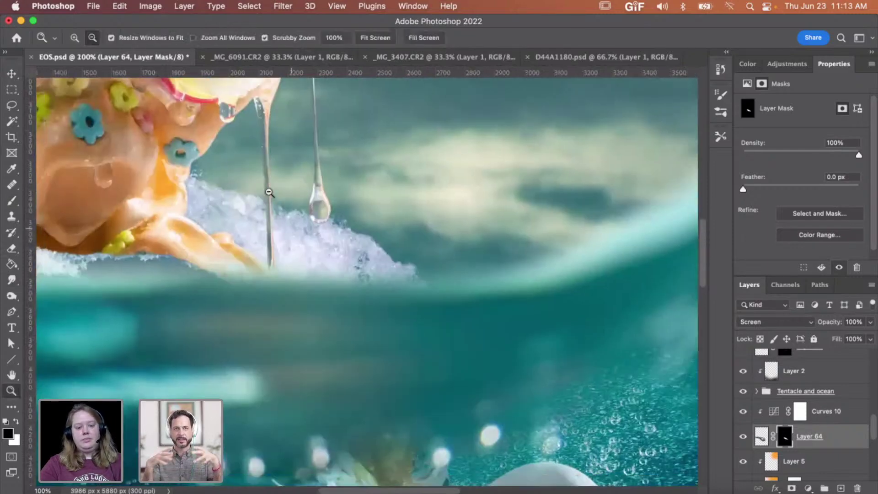
left_click(268, 192, "alt")
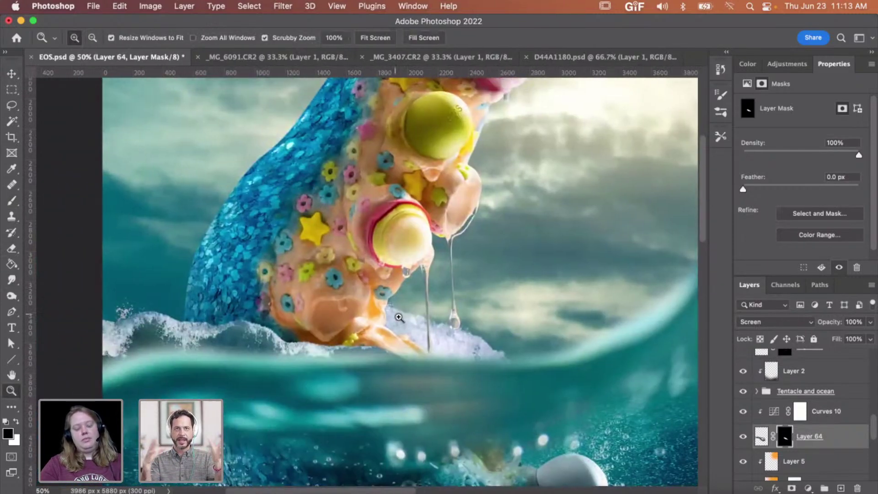
key("v")
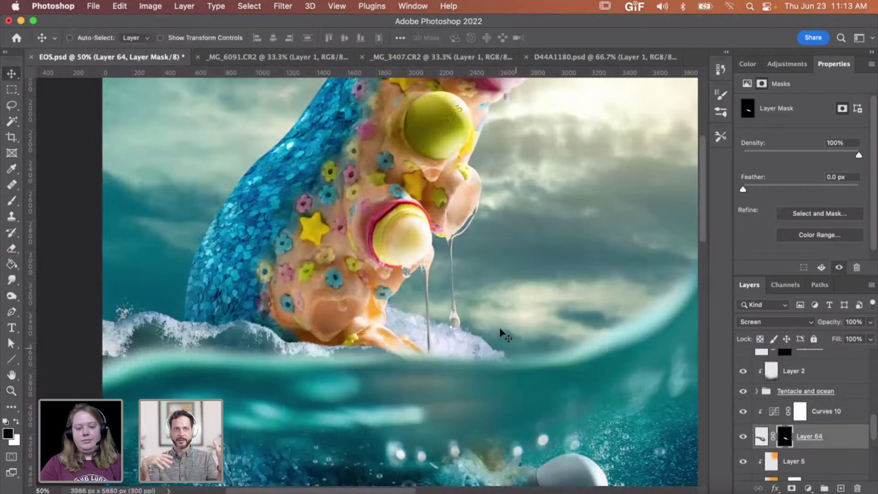
left_click_drag(498, 339, 457, 355)
key("z")
left_click(457, 355)
Step: Add a Color Balance adjustment clipped to Layer 64 and set its midtones to -7 Cyan–Red and +16 Magenta–Green
left_click(787, 64)
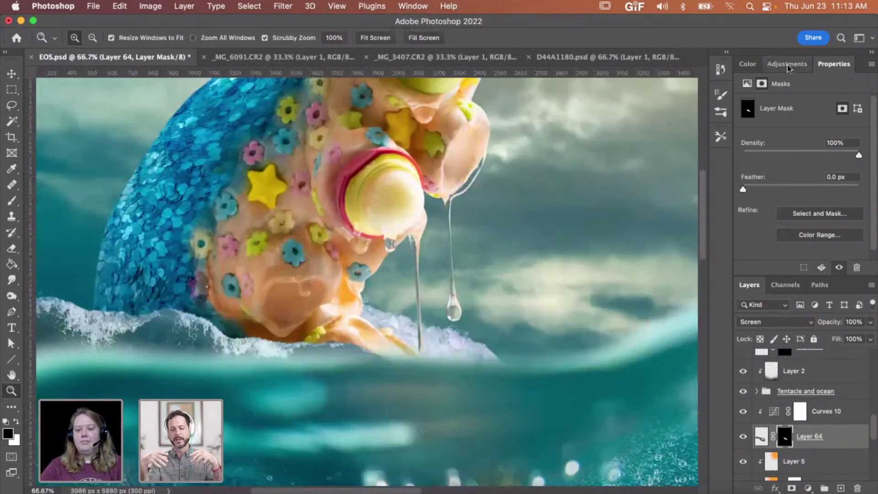
left_click(775, 108)
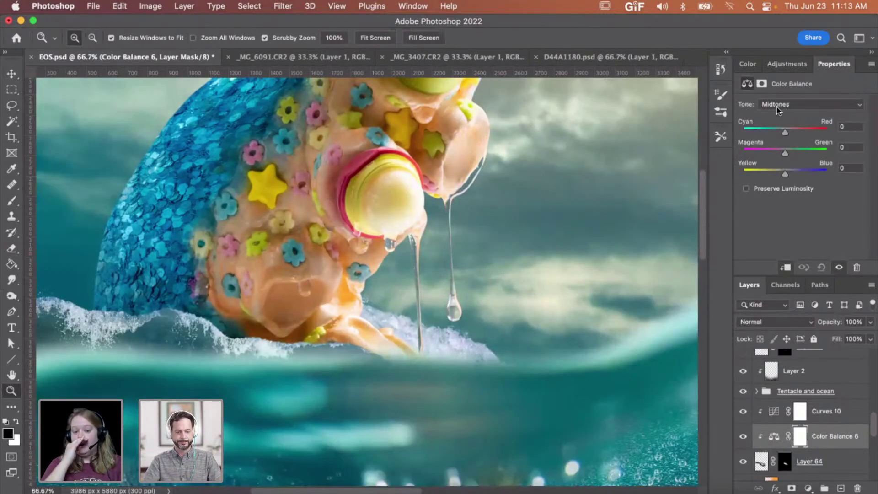
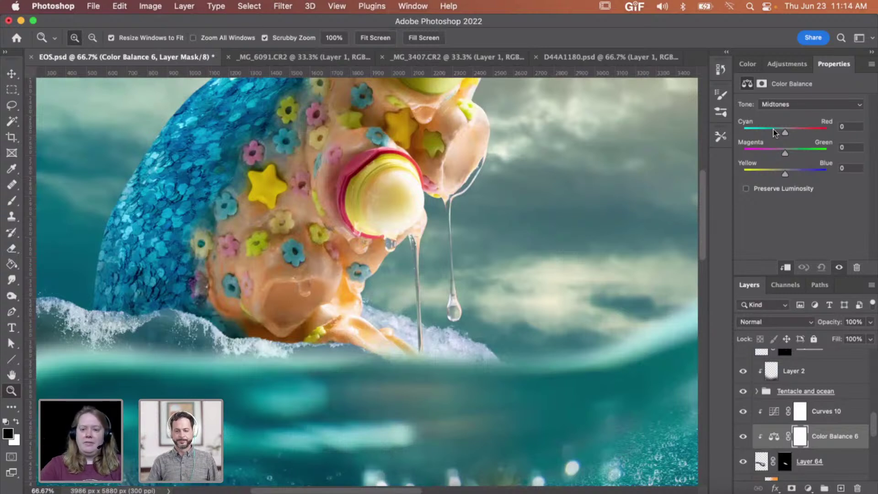
left_click(772, 131)
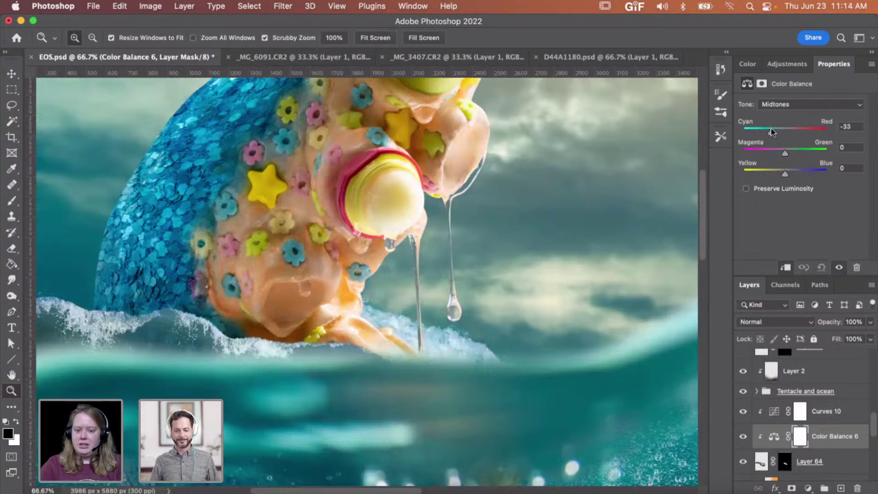
left_click(791, 153)
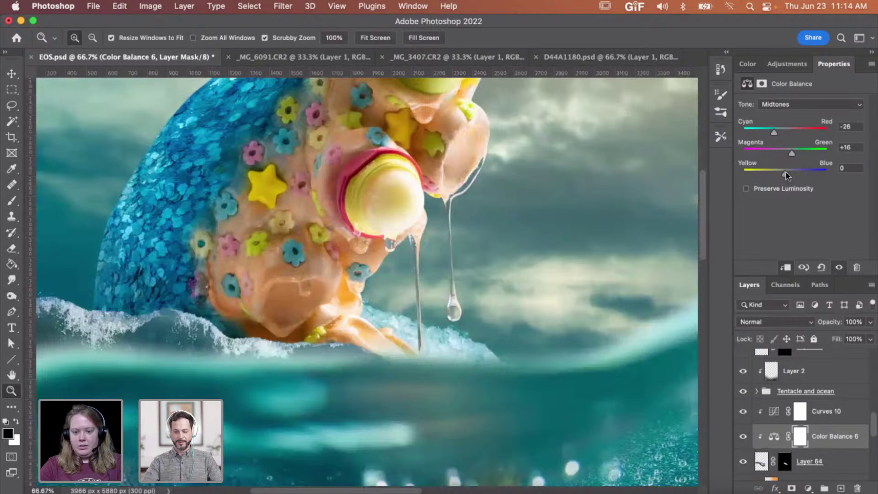
left_click(780, 130)
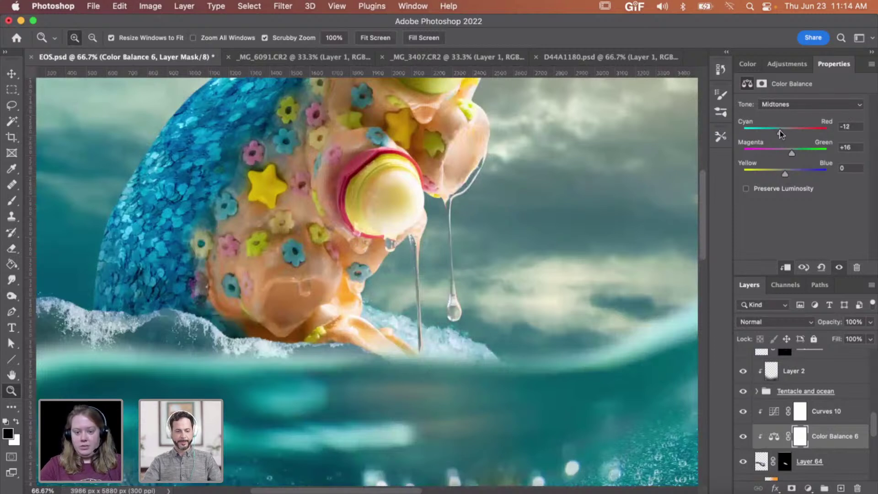
left_click(781, 133)
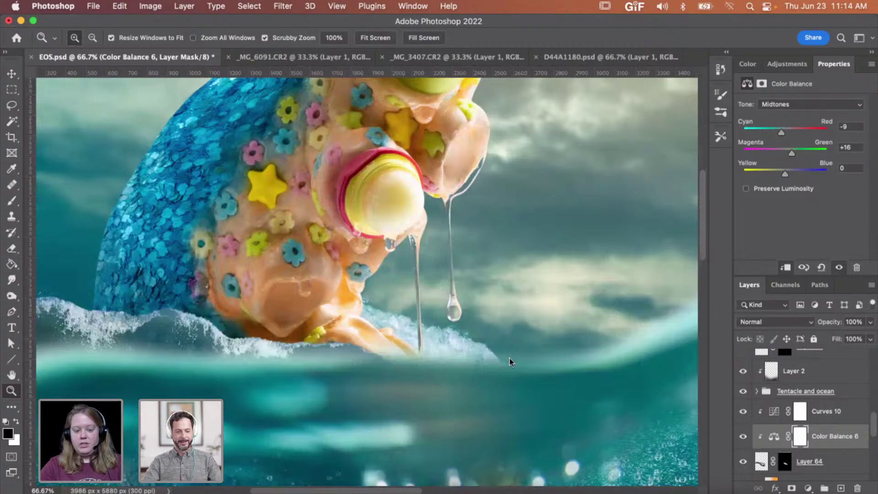
Step: Compare the foam with and without the Color Balance, and refine its midtones to +3 Cyan–Red and 0 Yellow–Blue
left_click(486, 346)
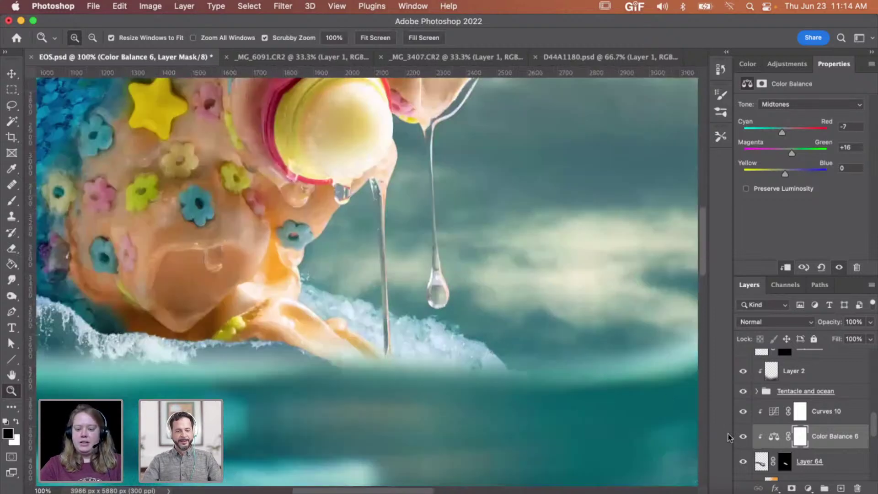
left_click(744, 437)
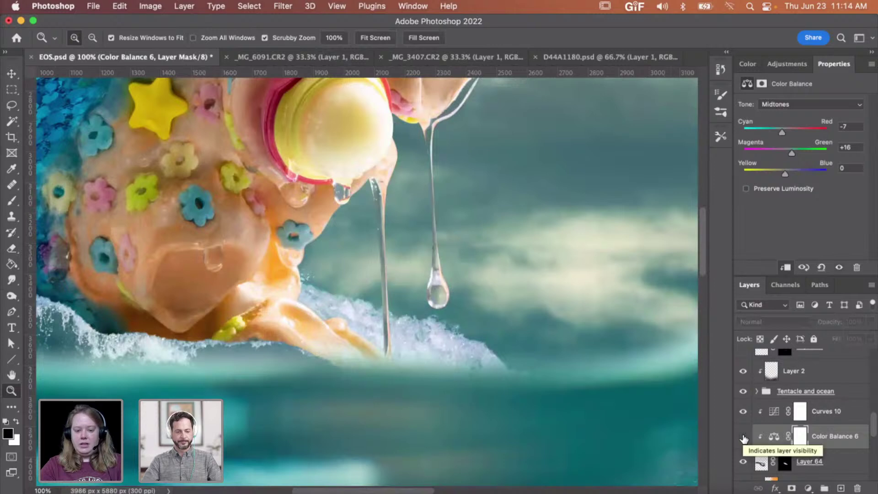
left_click(743, 437)
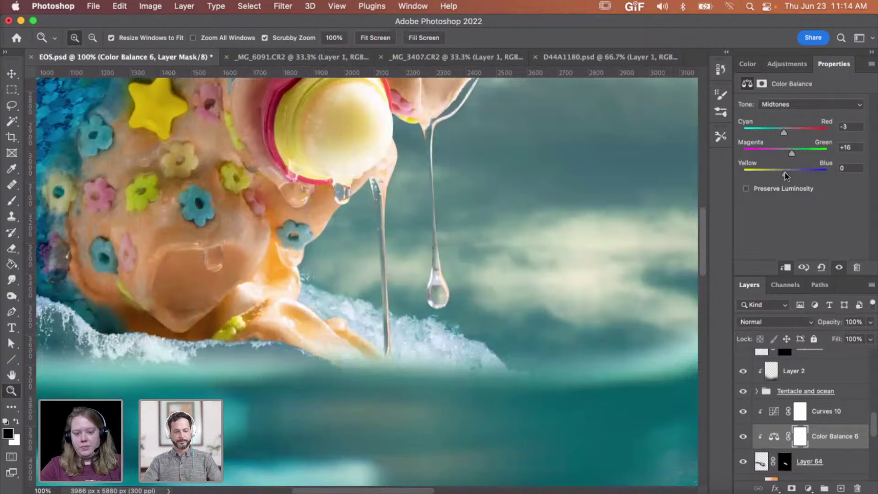
left_click_drag(784, 172, 787, 172)
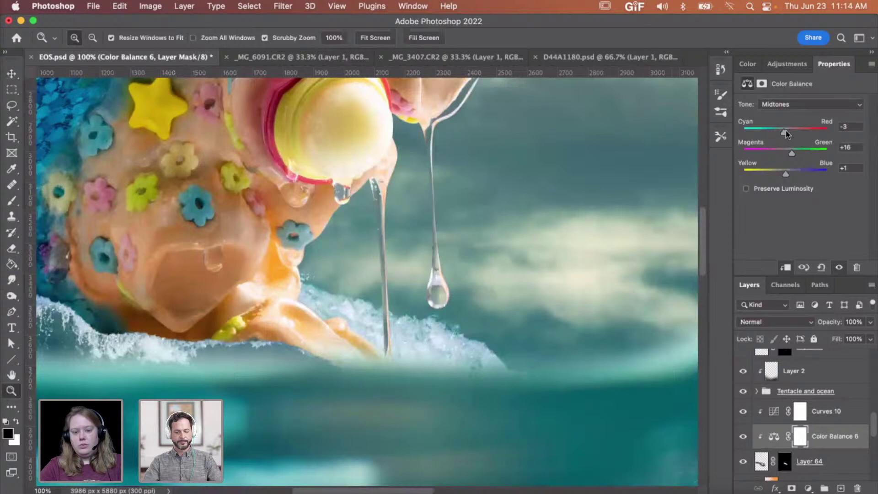
left_click_drag(786, 131, 787, 130)
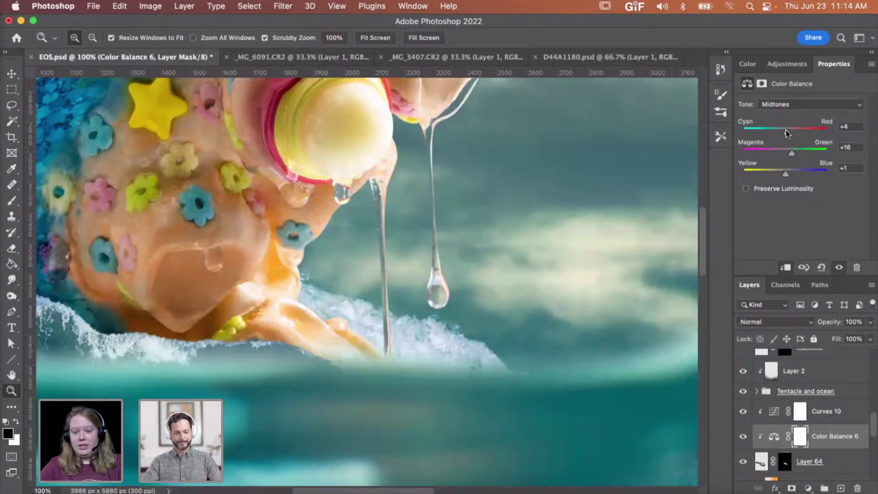
left_click(785, 172)
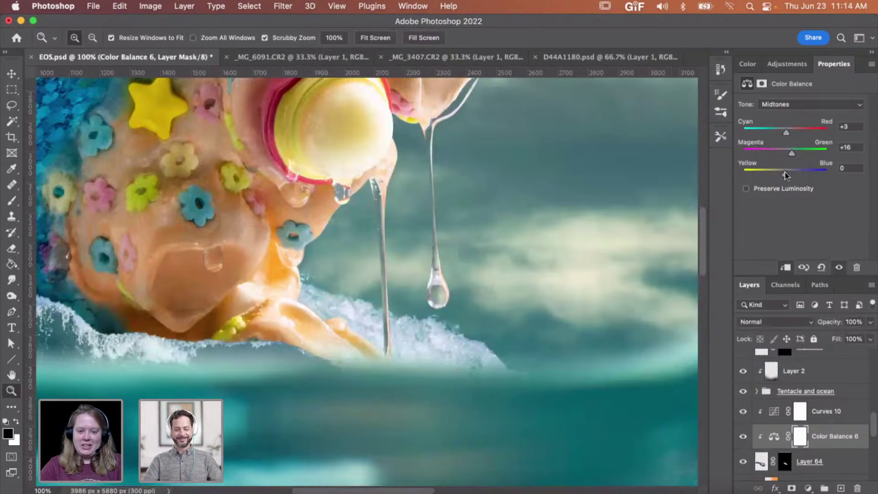
Step: Rotate the foam on Layer 64 slightly counterclockwise with Free Transform
key("alt")
left_click(301, 228, "alt")
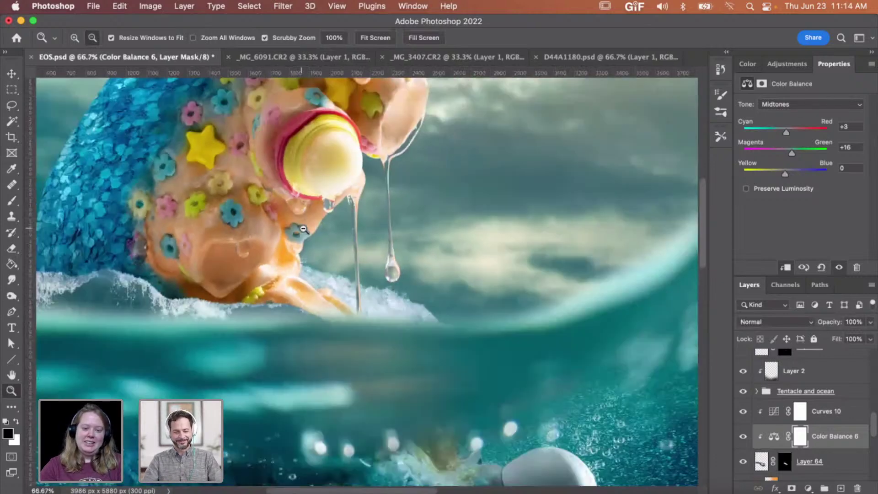
left_click(301, 229, "alt")
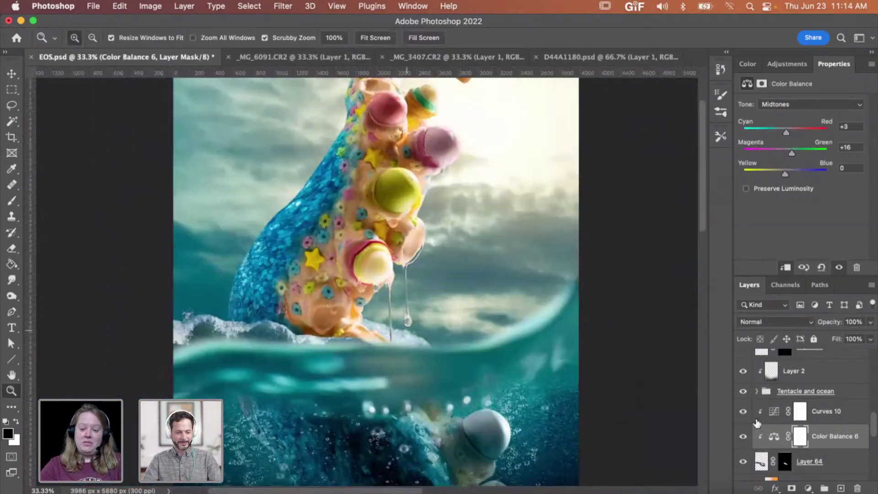
left_click(752, 463)
key("super+t")
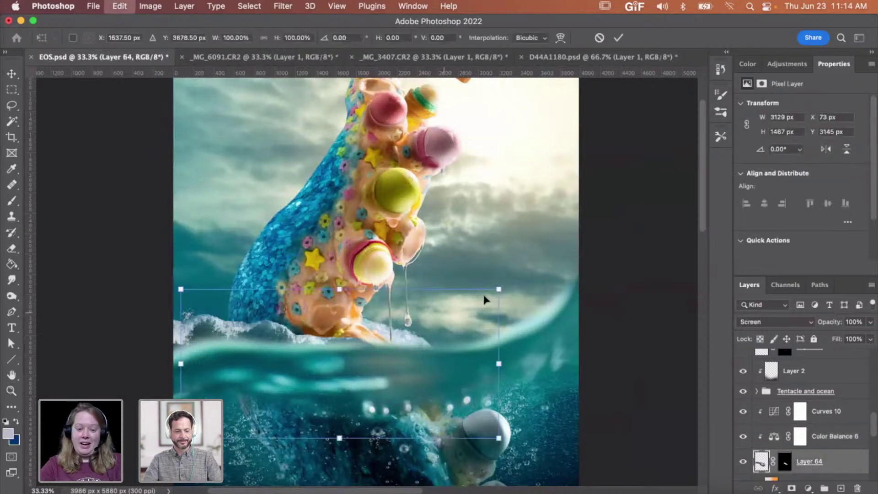
left_click_drag(510, 269, 506, 266)
key("Return")
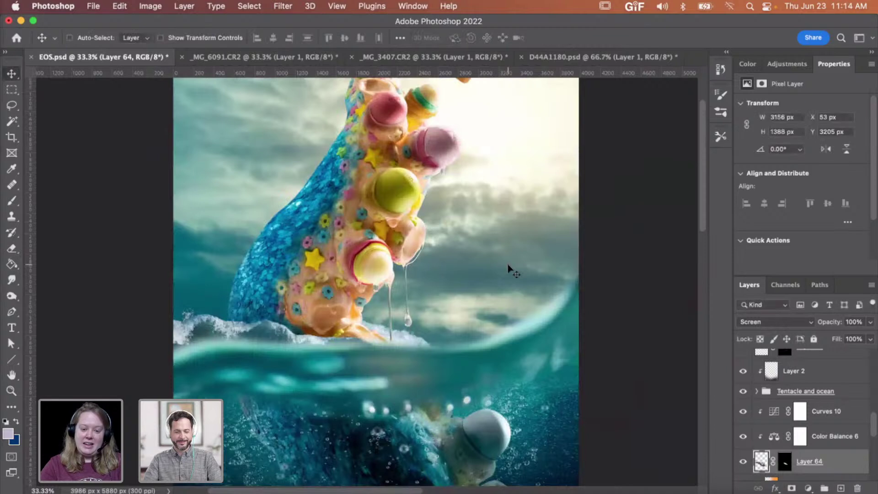
Step: Nudge Layer 64's foam 9 px right and about 37 px down so it sits lower at the waterline
key("Down")
key("Down")
key("Down")
key("Down")
key("Down")
key("Down")
key("Down")
key("Down")
key("Down")
key("Down")
key("Right")
key("Right")
key("Right")
key("Right")
key("Right")
key("Right")
key("Right")
key("Right")
key("Right")
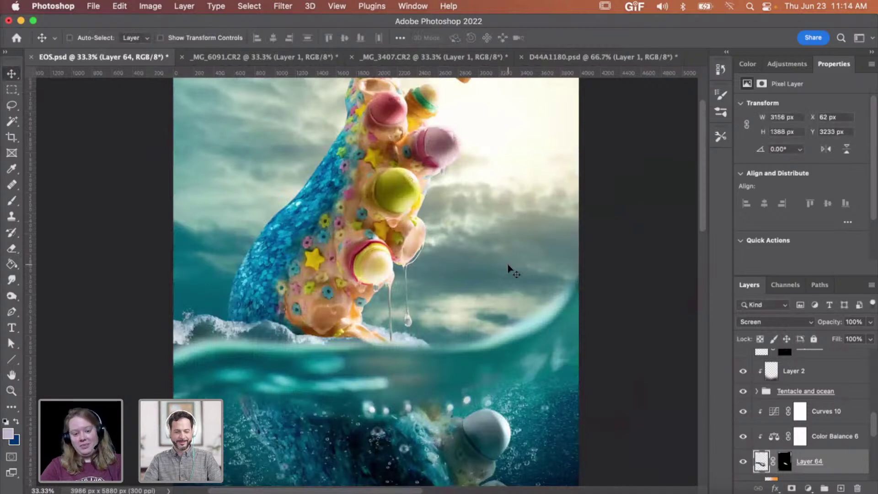
key("Down")
key("Down")
key("Down")
key("Down")
key("Down")
key("Down")
key("Down")
key("Down")
key("Down")
key("Down")
key("Down")
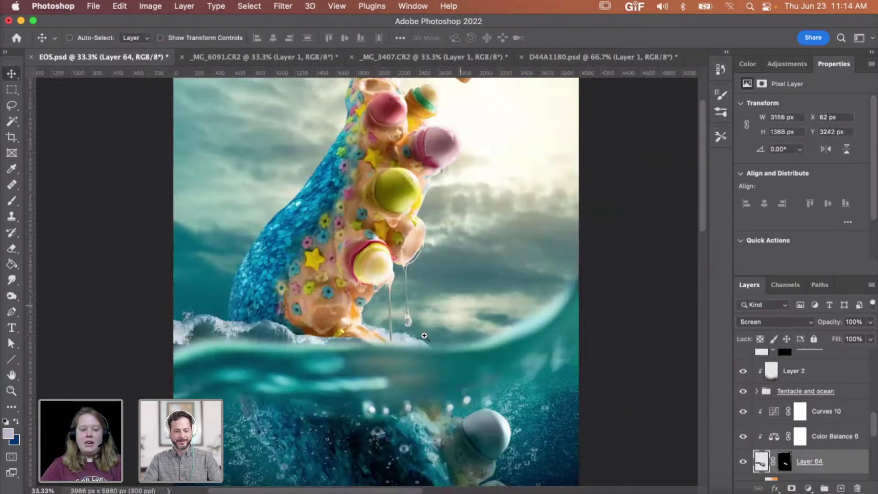
Step: Move Layer 64's foam further right along the waterline, to X 129 px and Y 3246 px
left_click(405, 338)
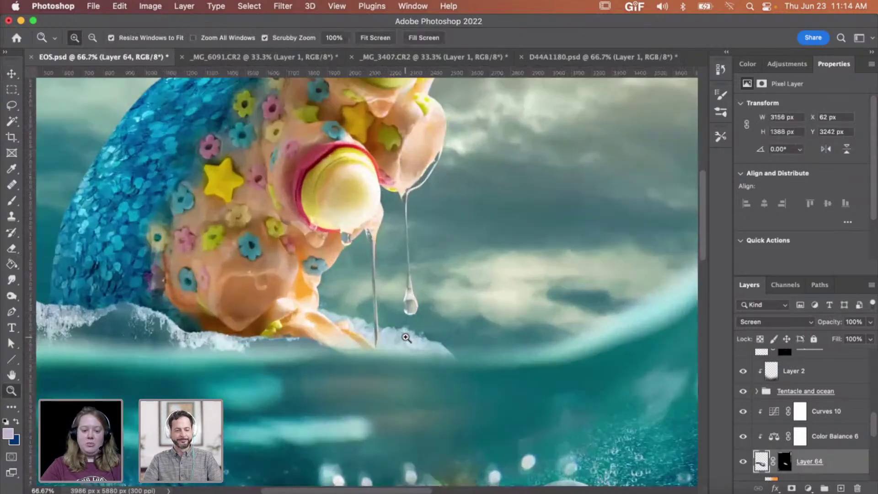
left_click(406, 338)
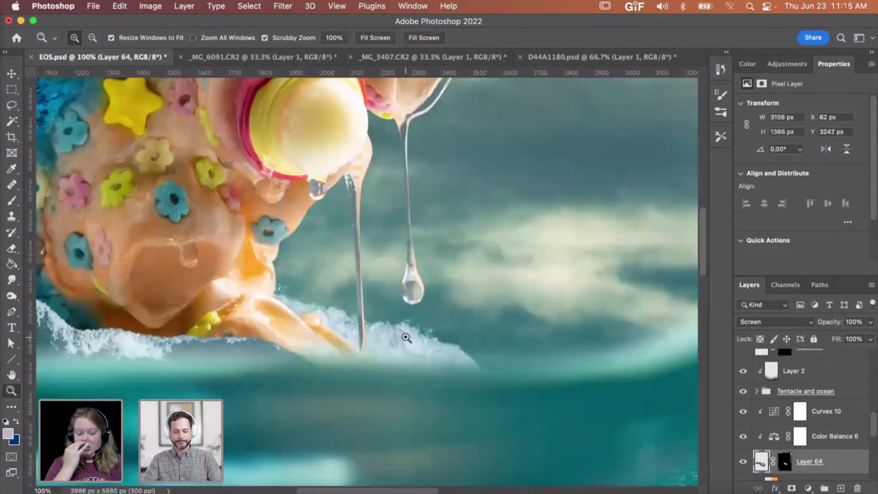
key("v")
left_click_drag(406, 338, 433, 342)
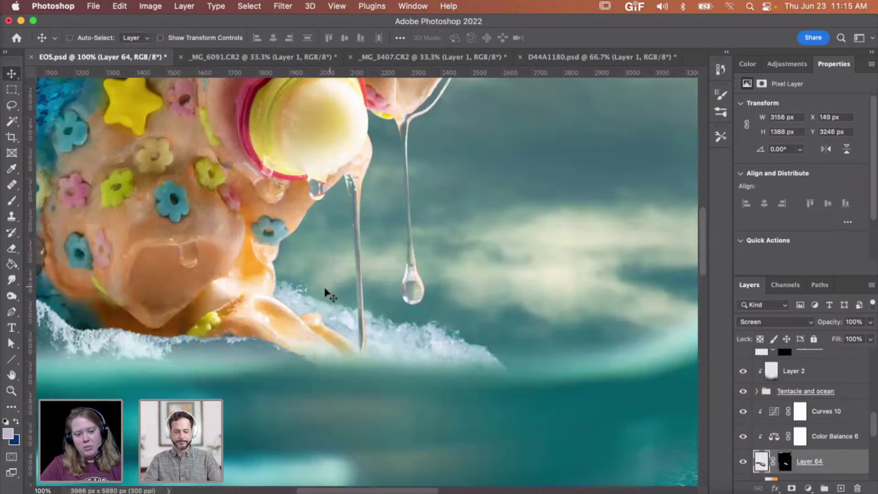
left_click_drag(363, 340, 358, 343)
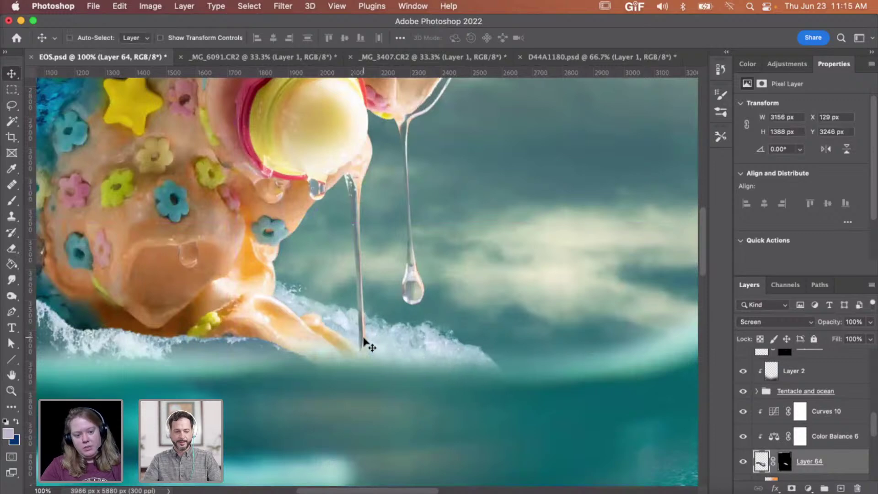
Step: Examine the foam and wave crests around the tentacle's base in close-up and within the whole composite
key("z")
left_click(365, 260, "alt")
left_click(365, 260, "alt")
left_click(351, 305, "alt")
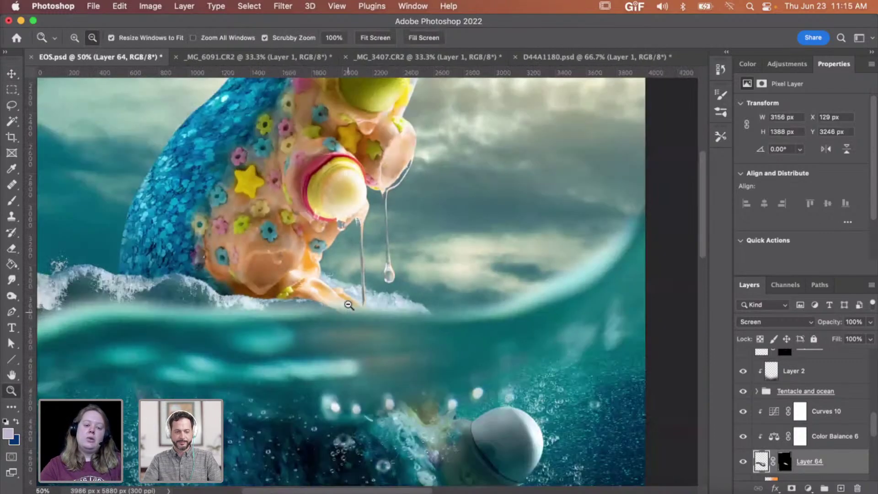
left_click(355, 302, "alt")
left_click(355, 301, "alt")
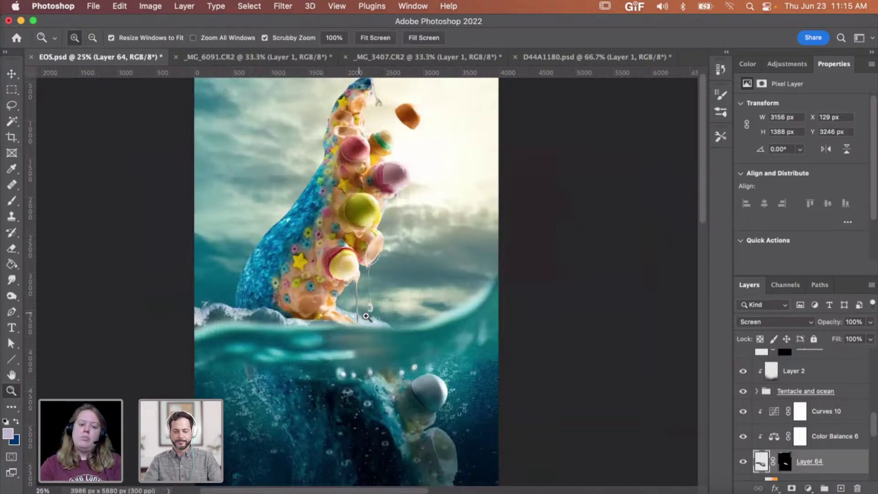
left_click_drag(233, 311, 293, 315)
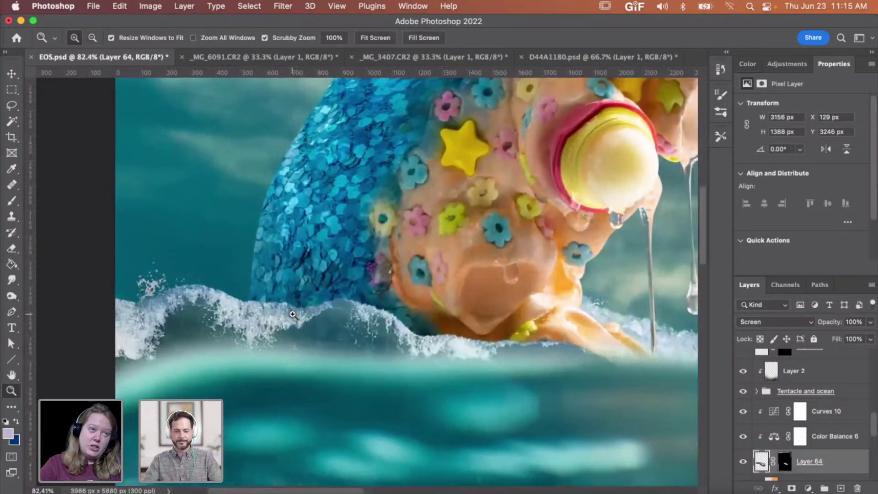
scroll(293, 315, "right", 1)
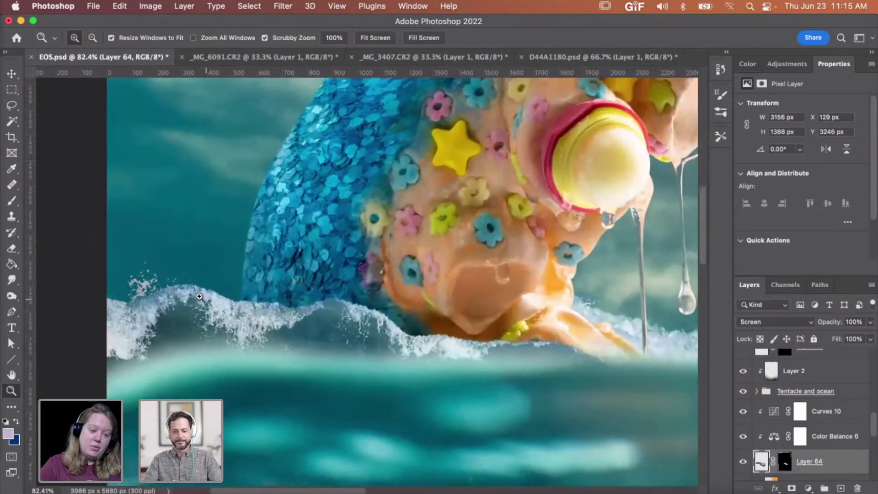
left_click_drag(201, 298, 221, 297)
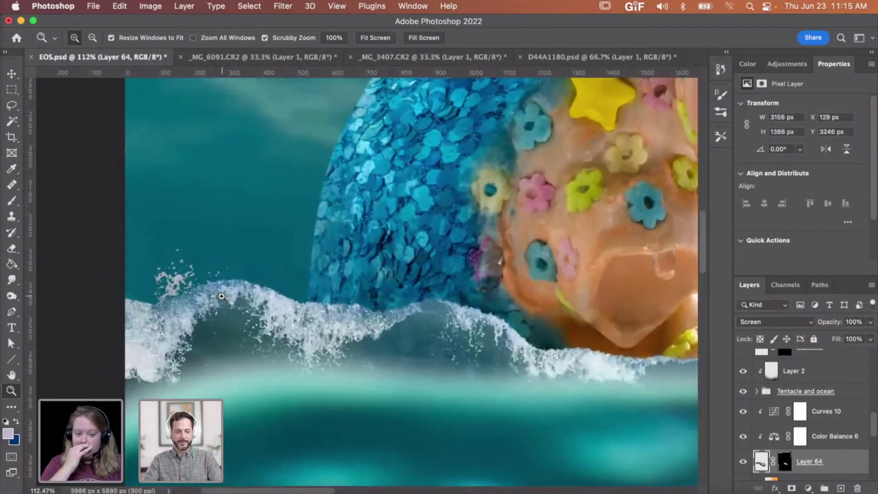
scroll(222, 296, "down", 5)
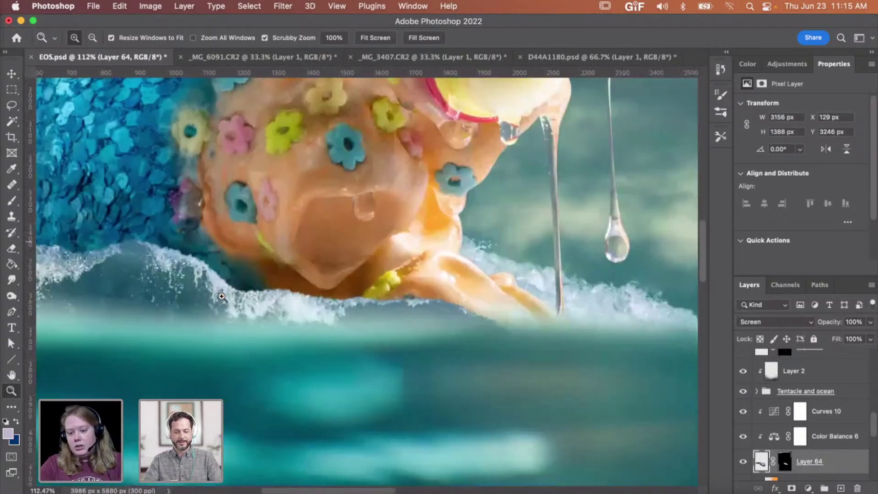
scroll(257, 277, "down", 5)
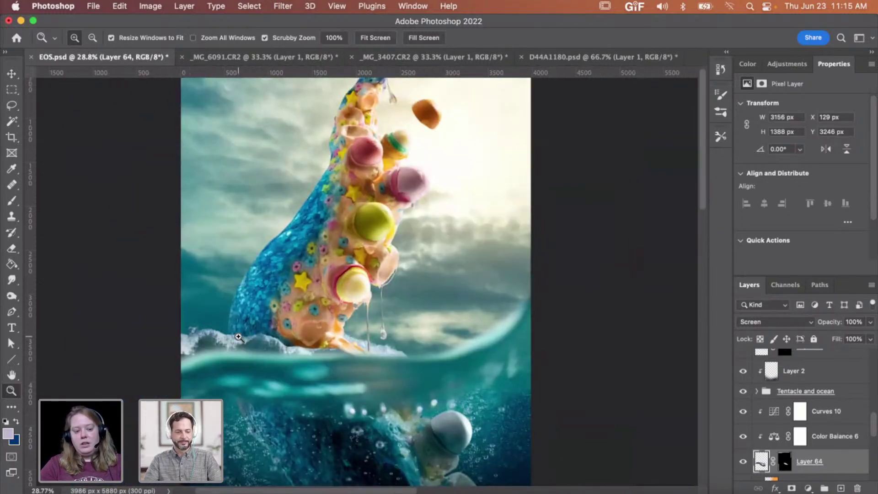
Step: Select the Curves 10 adjustment layer clipped above Layer 64, just below the Tentacle and ocean group
scroll(235, 336, "down", 1)
scroll(776, 436, "up", 5)
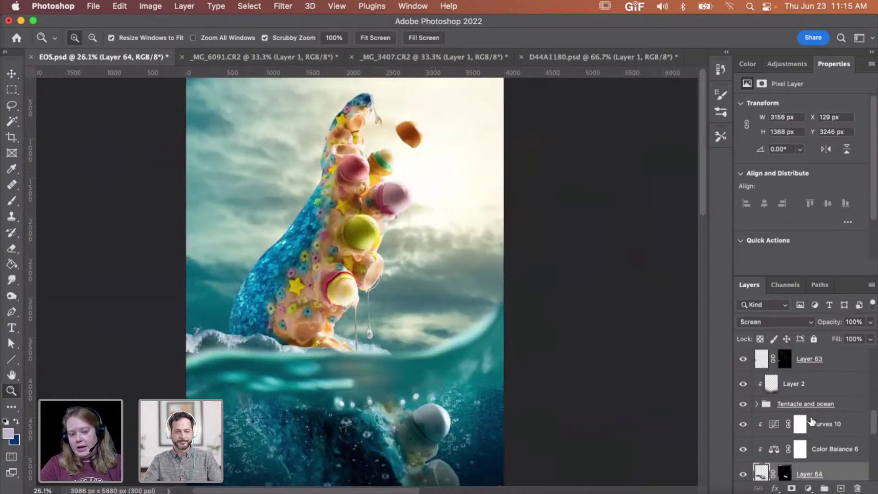
scroll(811, 420, "up", 1)
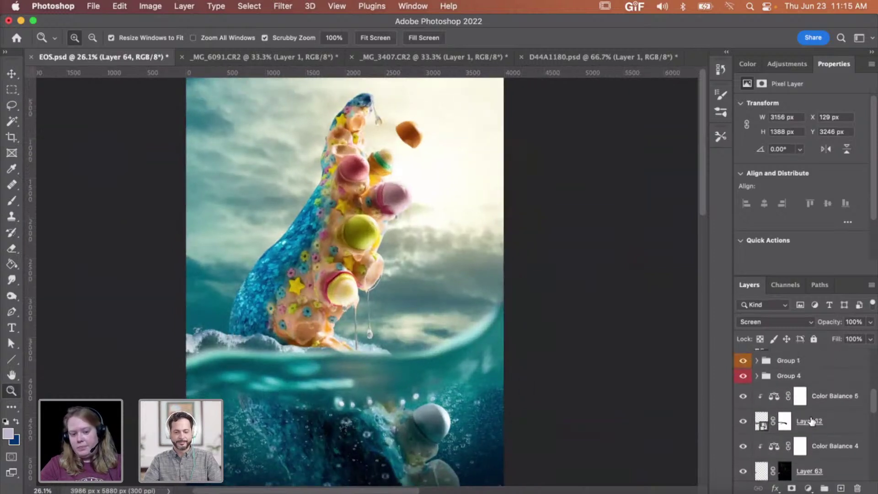
scroll(811, 419, "down", 2)
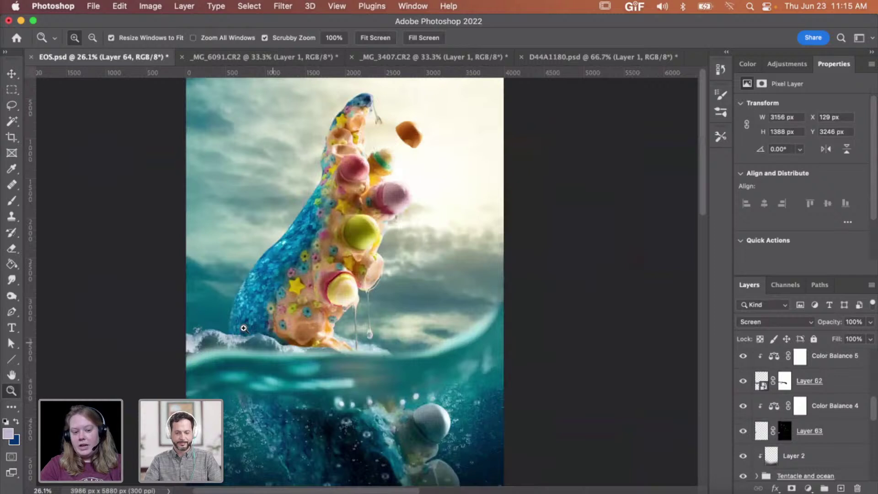
scroll(789, 460, "down", 5)
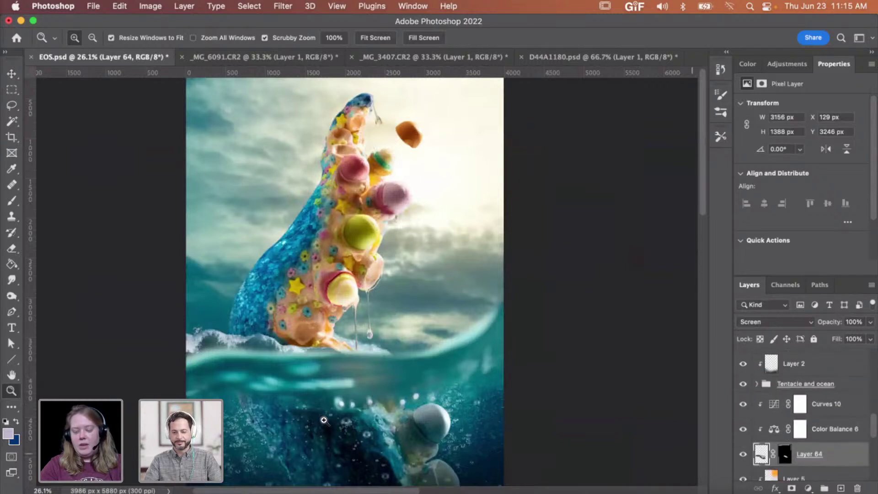
left_click_drag(233, 323, 208, 333)
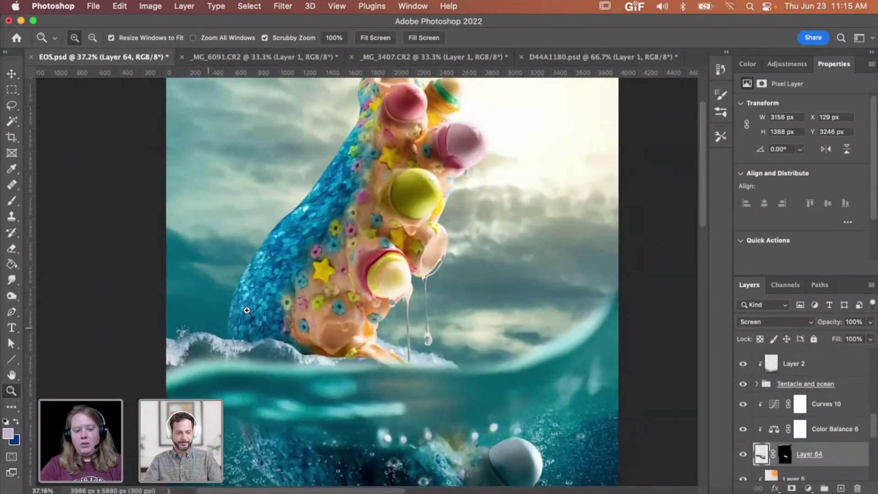
left_click(847, 407)
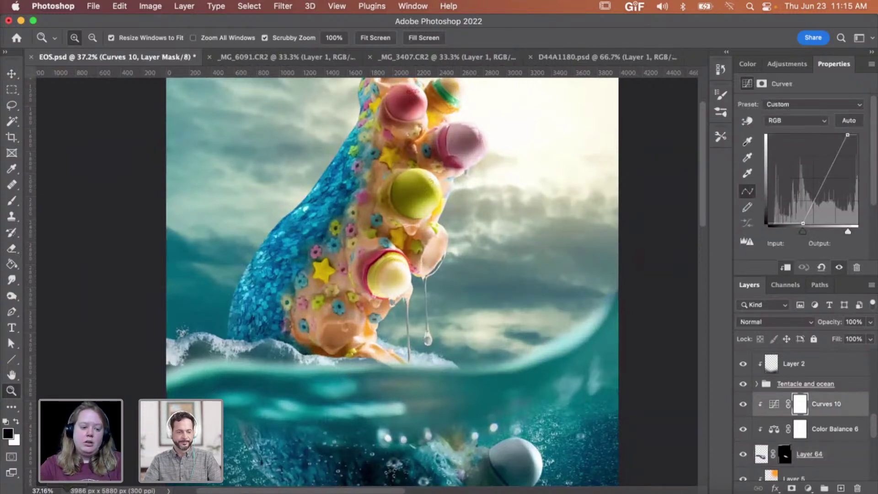
Step: In _MG_6091.CR2, lasso the breaking foam mid-wave on the Background, about 1681 by 1072 px, and copy it to a new layer
left_click(293, 55)
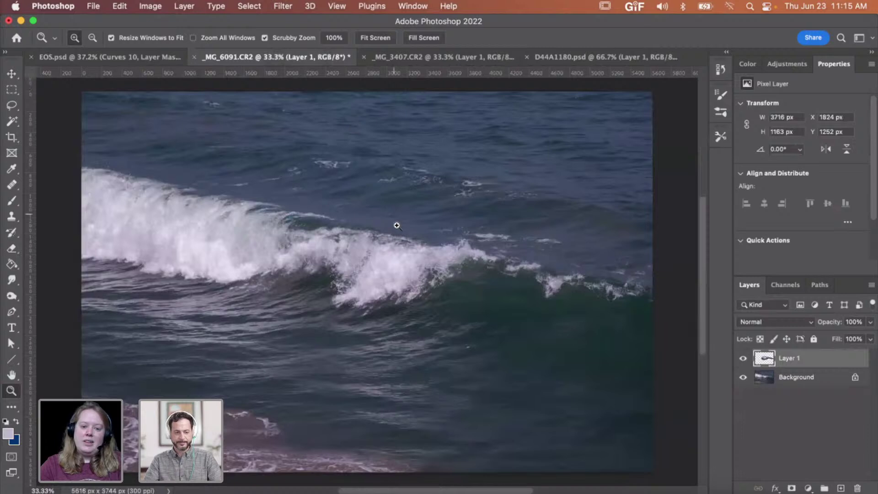
left_click(780, 380)
key("l")
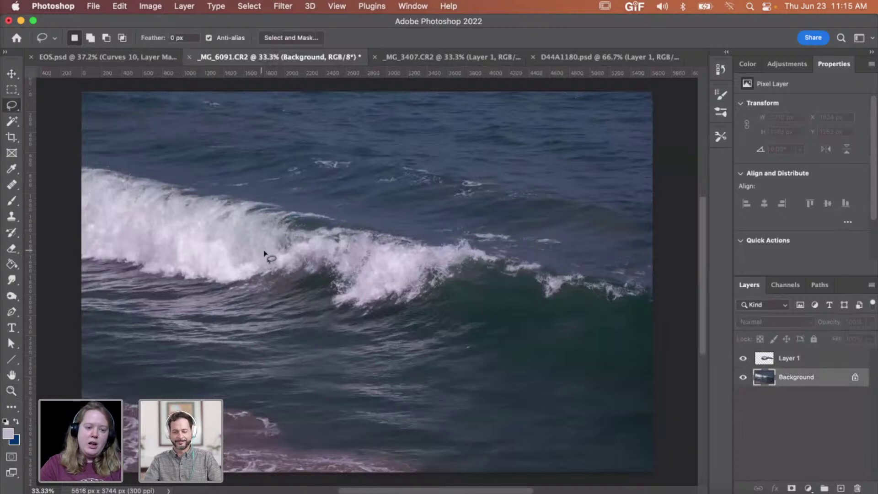
mouse_move(328, 271)
left_mouse_down()
mouse_move(315, 313)
mouse_move(364, 331)
mouse_move(468, 290)
mouse_move(449, 229)
left_mouse_up()
left_click_drag(346, 243, 346, 243)
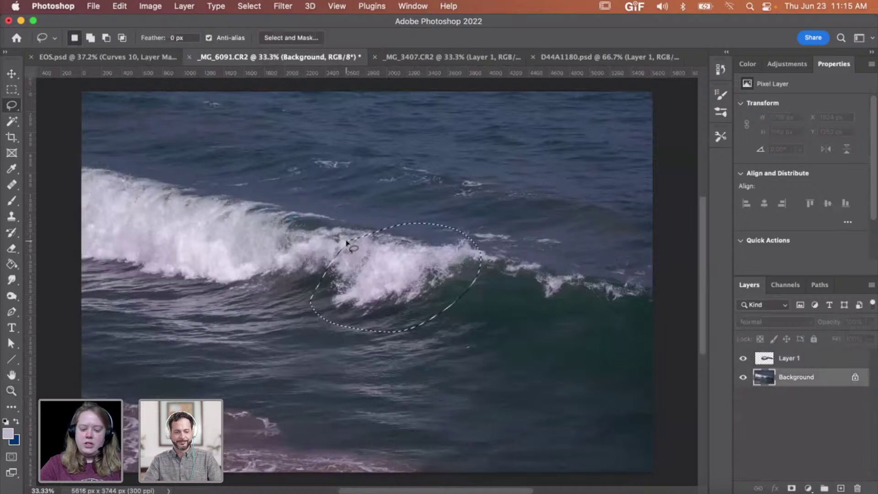
key("super+j")
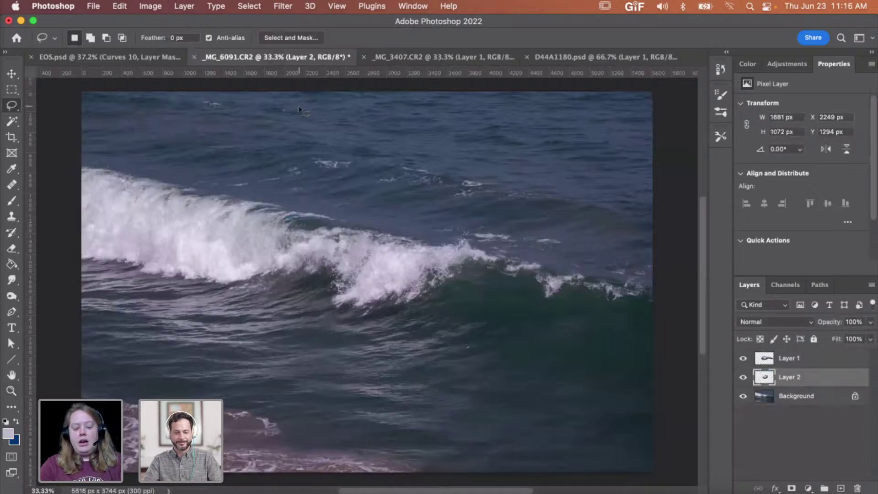
Step: Paste the wave piece into EOS.psd above Curves 10 and move it beside the tentacle's base, to about X -29 px, Y 2756 px
left_click(144, 56)
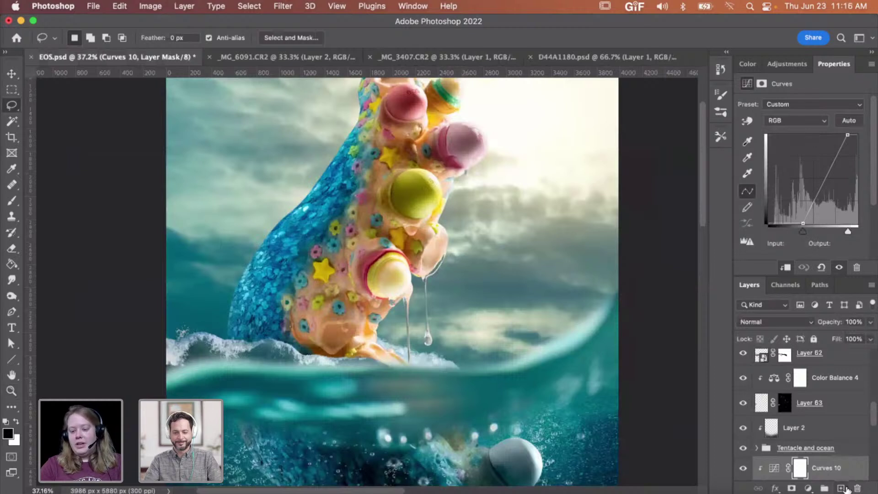
key("super+v")
scroll(441, 334, "down", 2)
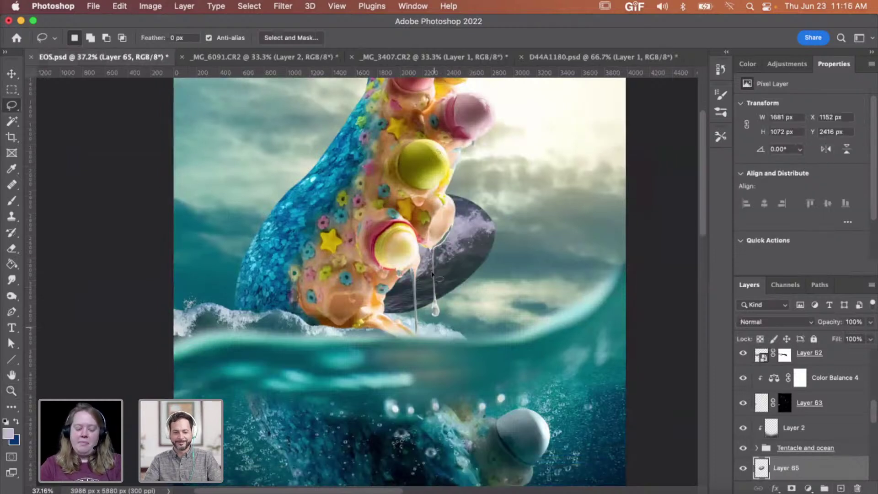
key("v")
left_click_drag(438, 261, 305, 299)
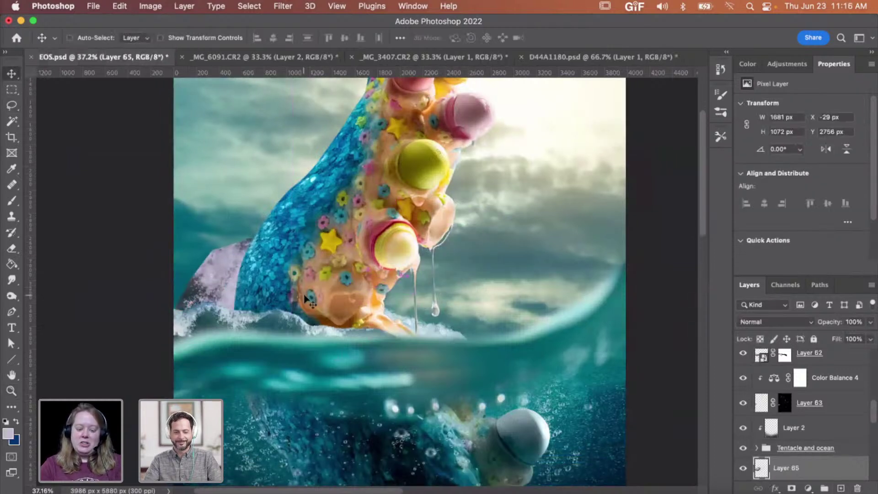
Step: Rotate the pasted wave piece upright with Free Transform and place it behind the tentacle's base at about X 47 px, Y 2897 px
key("super+t")
left_click_drag(366, 237, 262, 394)
left_click_drag(284, 250, 245, 279)
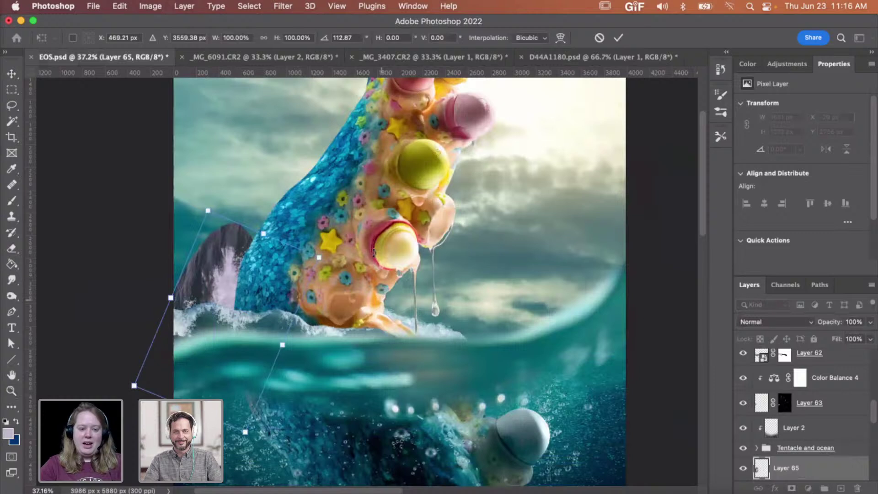
left_click_drag(374, 252, 338, 205)
left_click_drag(243, 312, 237, 288)
key("Return")
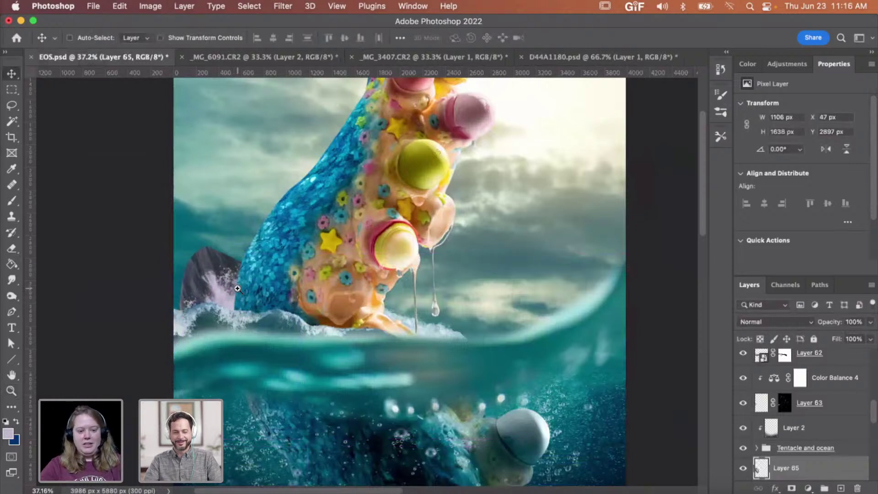
Step: Set up the Clone Stamp with a 100 px brush for Layer 65's foam and make it sample the Current Layer only
key("z")
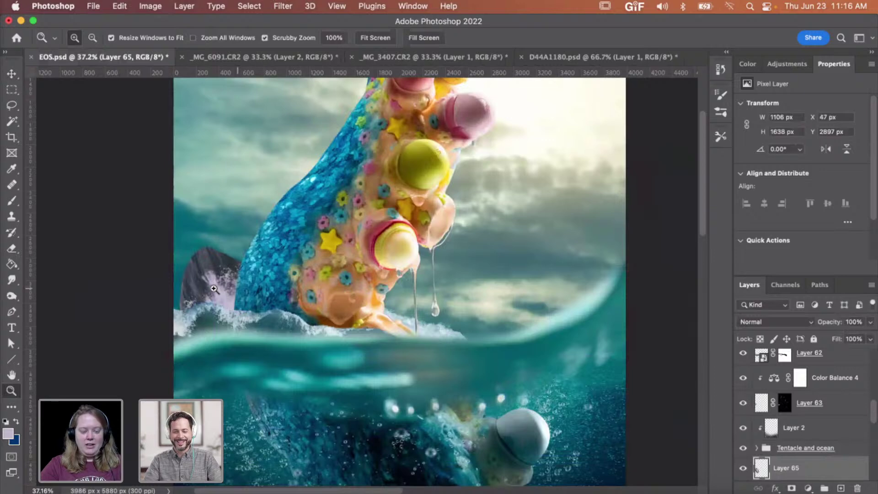
left_click(213, 288)
left_click(214, 290)
left_click(216, 293)
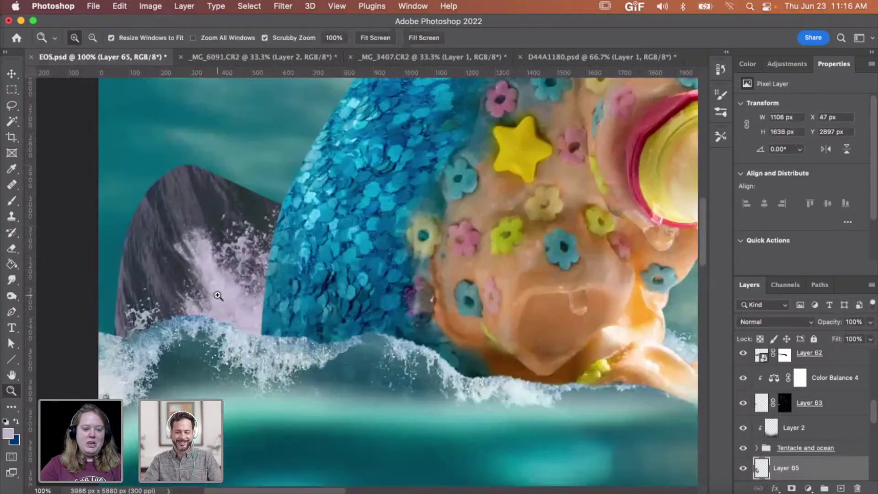
scroll(218, 296, "down", 2)
key("s")
key("bracketright")
key("bracketright")
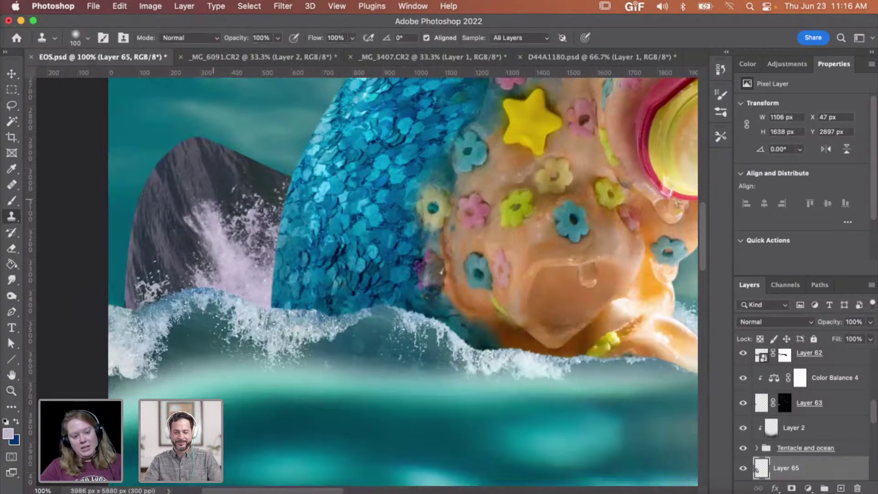
mouse_move(189, 241)
left_mouse_down()
mouse_move(212, 215)
mouse_move(213, 236)
mouse_move(201, 225)
mouse_move(210, 215)
mouse_move(194, 222)
left_mouse_up()
key("super+z")
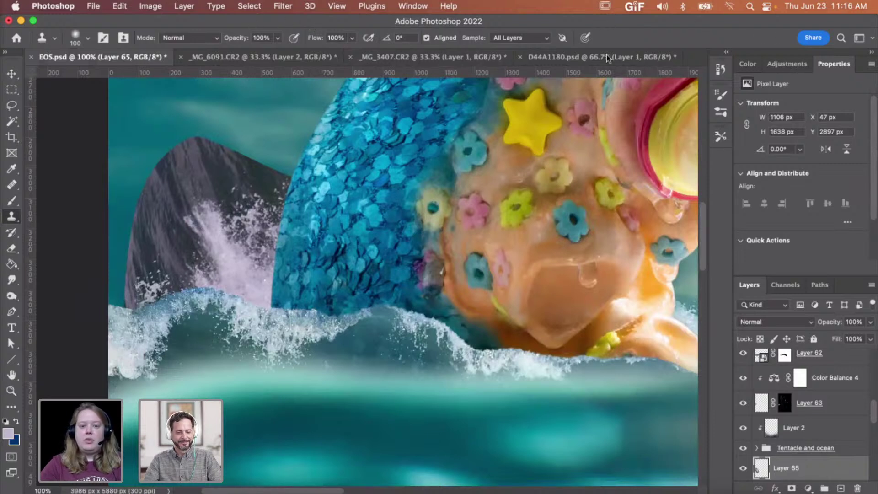
left_click(523, 41)
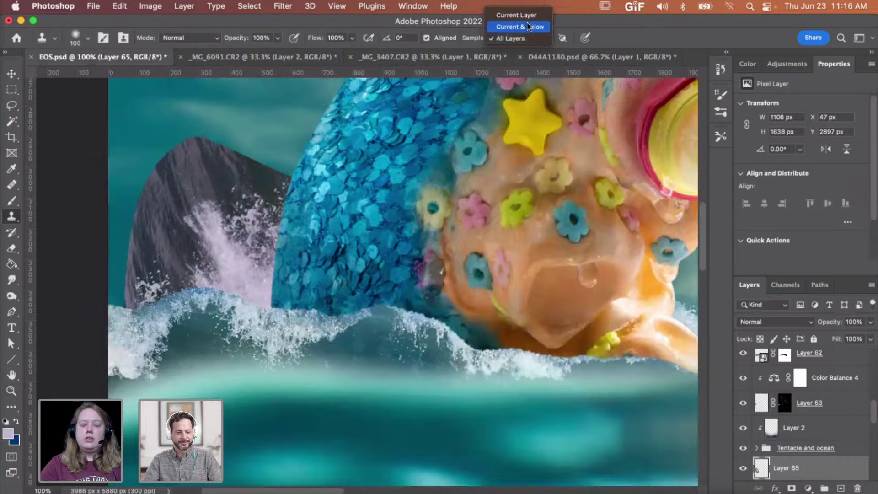
left_click(532, 15)
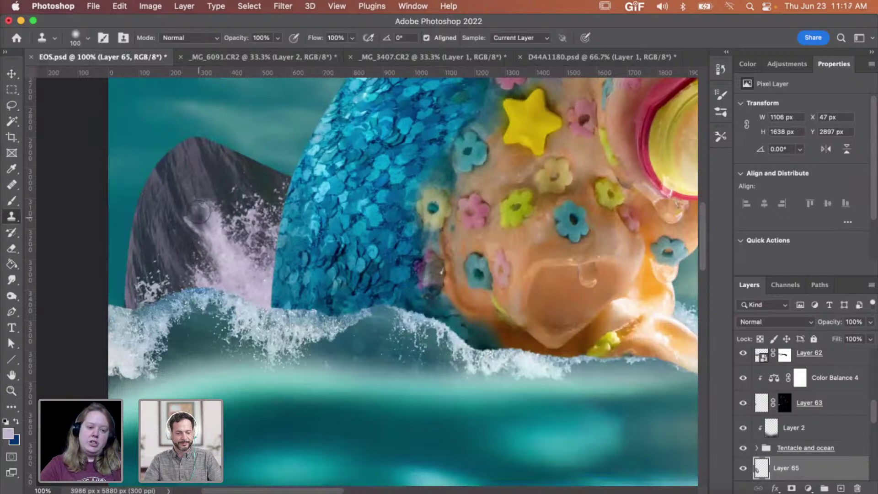
Step: Clone dark water over the stray light streak at the outer edge of Layer 65's splash, using a 50 to 60 px stamp
mouse_move(197, 215)
left_mouse_down()
mouse_move(208, 209)
mouse_move(194, 229)
left_mouse_up()
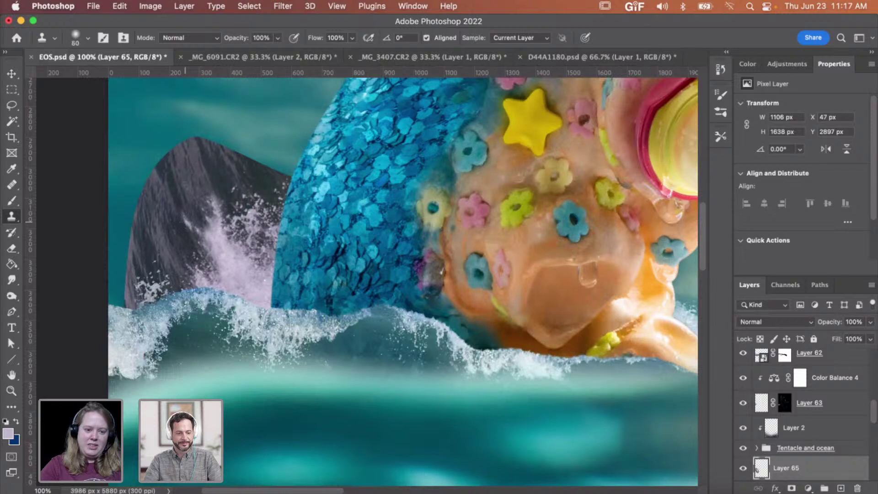
mouse_move(188, 227)
left_mouse_down()
mouse_move(216, 216)
mouse_move(210, 203)
left_mouse_up()
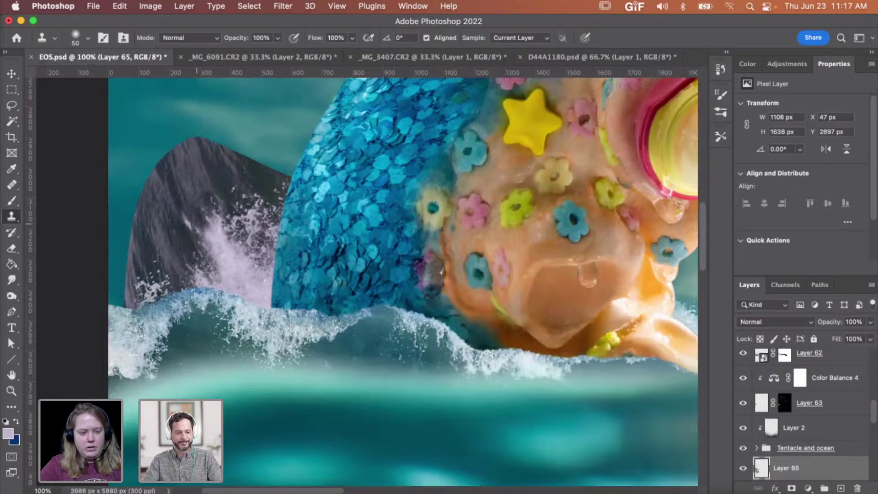
left_click_drag(195, 227, 184, 219)
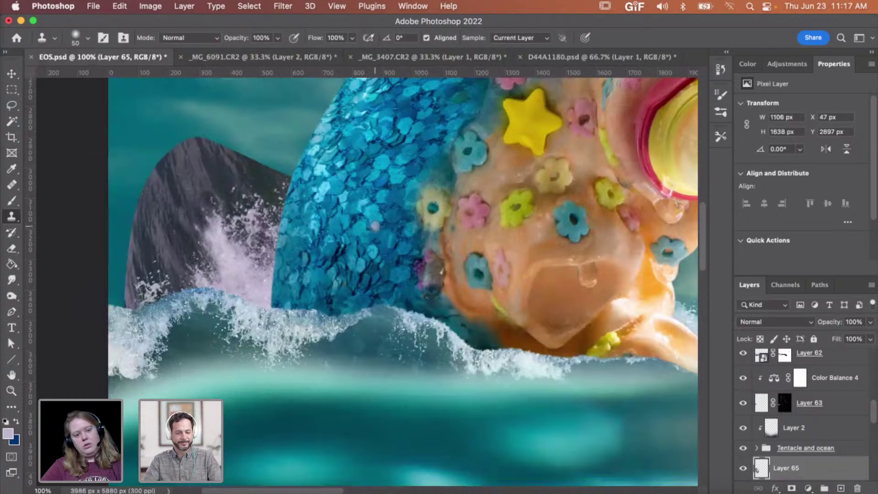
Step: Set Layer 65's blend mode to Screen
key("v")
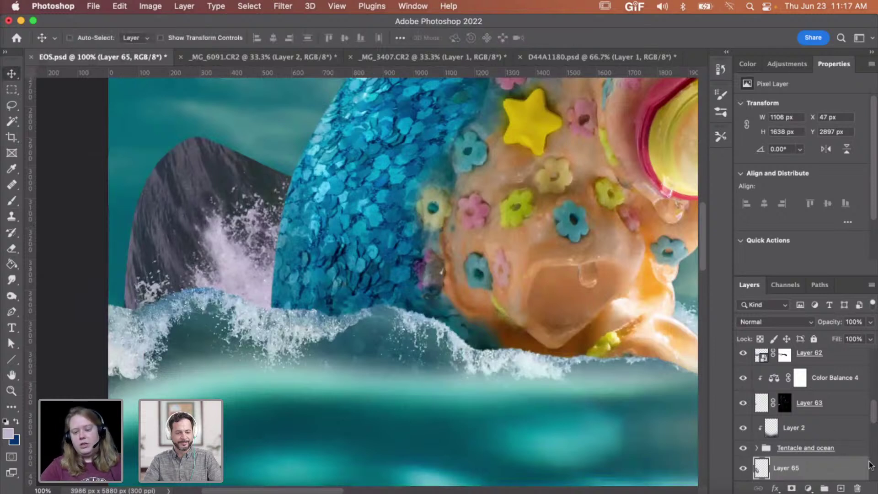
left_click(781, 321)
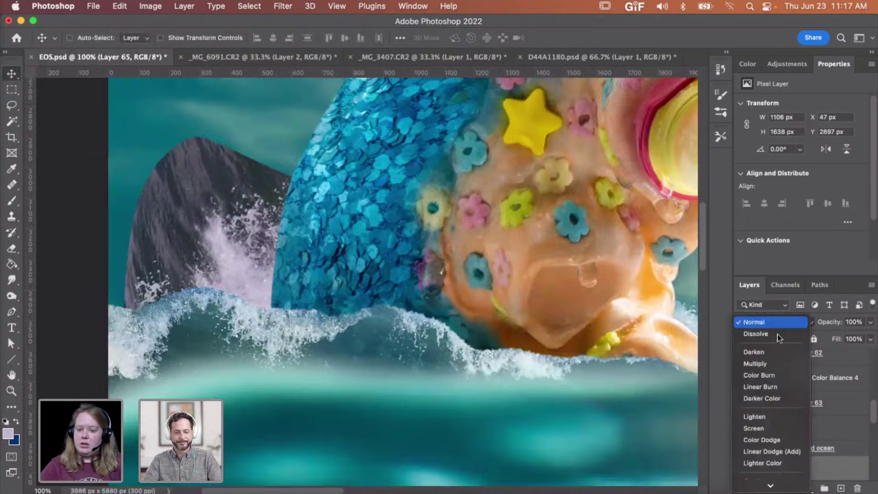
left_click(759, 428)
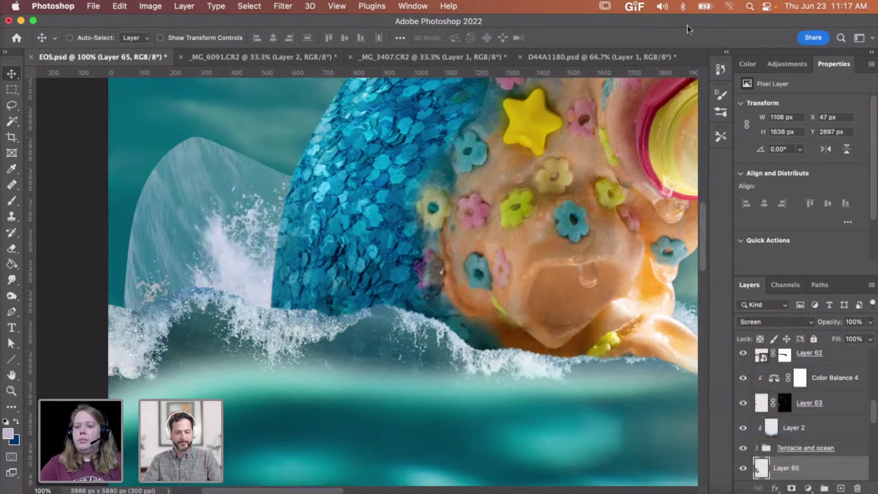
Step: Add a Curves adjustment clipped to Layer 65 and move its black point to input 81, output 0
left_click(785, 64)
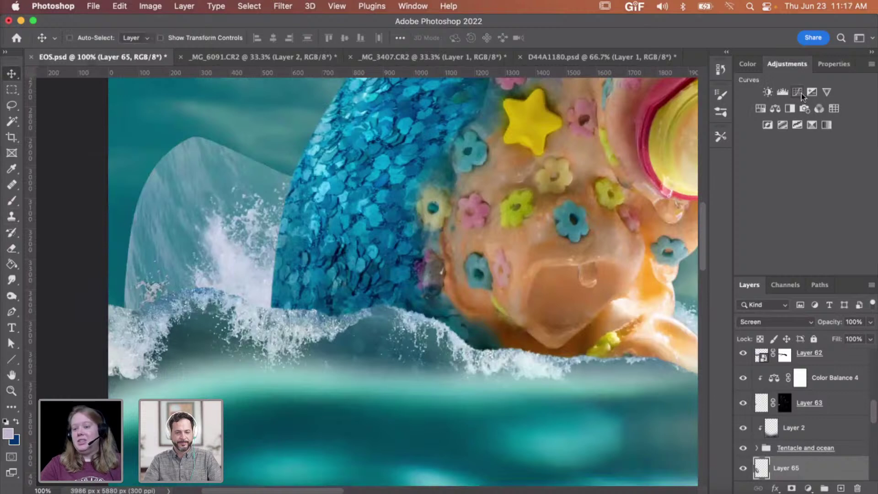
left_click(798, 93)
left_click(768, 223)
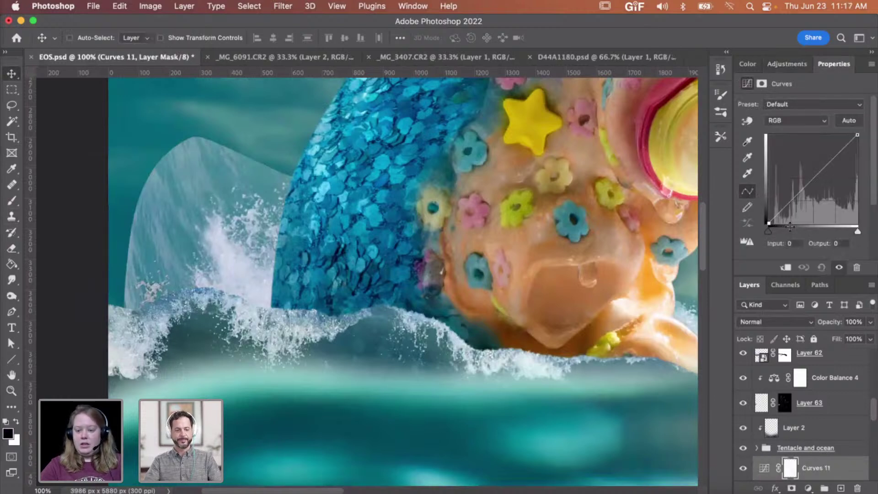
left_click_drag(787, 226, 790, 223)
left_click(786, 269)
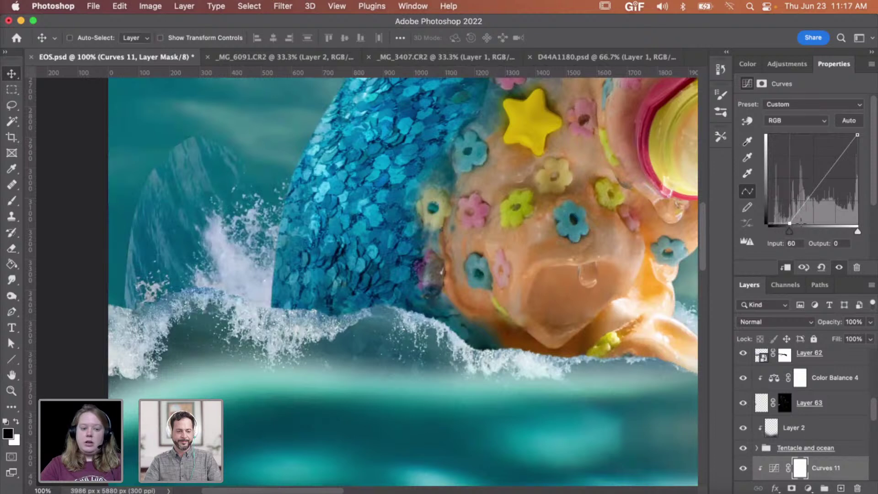
left_click_drag(805, 222, 804, 223)
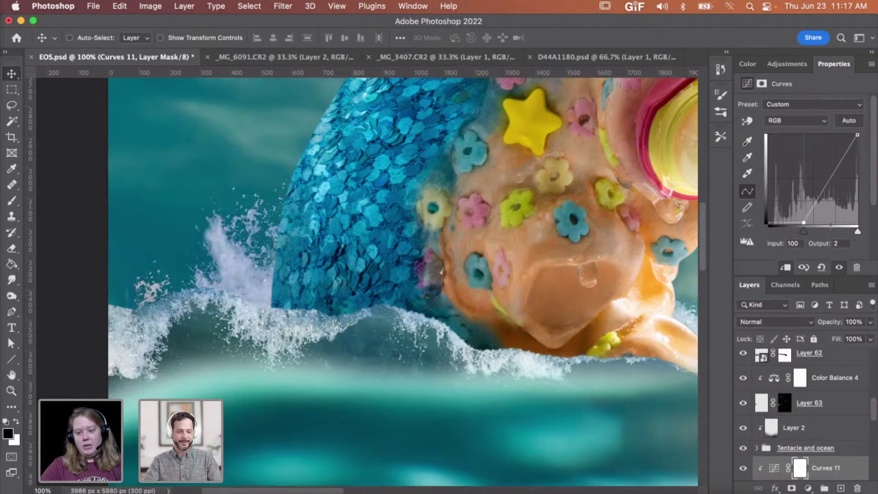
left_click_drag(804, 222, 797, 224)
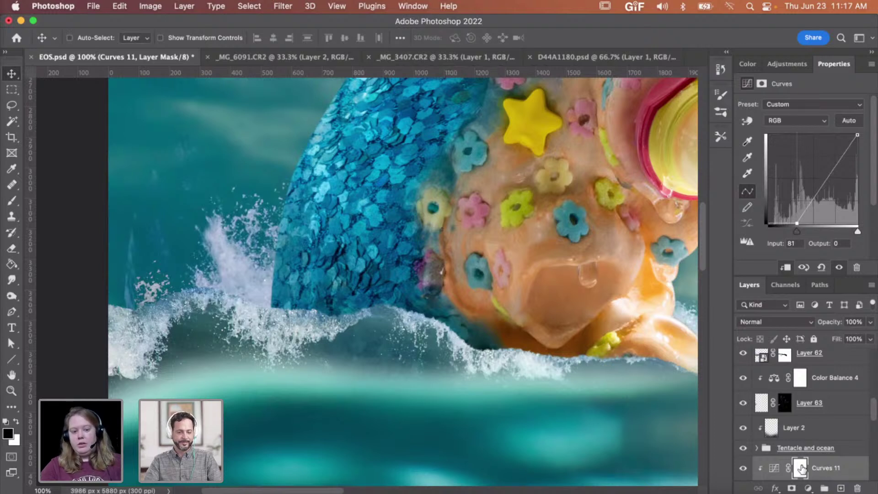
Step: Paint black on the new Curves mask over the faint water above the splash with an 87 px Hard Round brush
key("b")
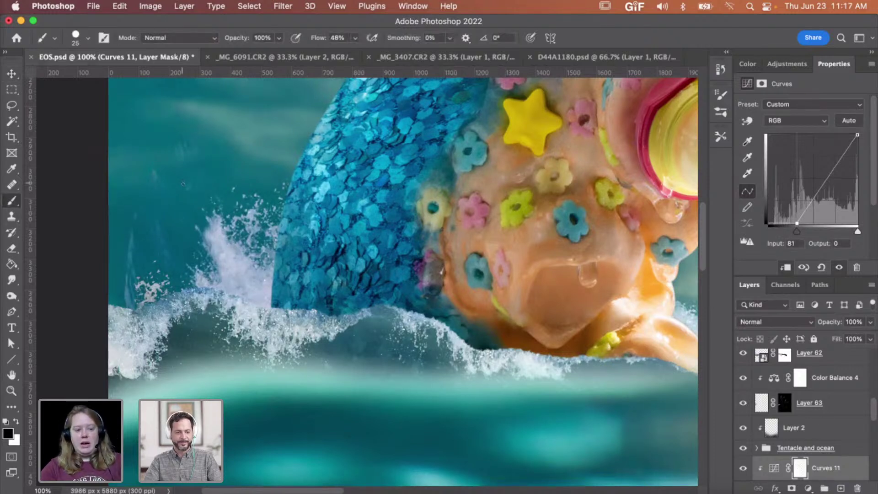
right_click(183, 184)
left_click(233, 319)
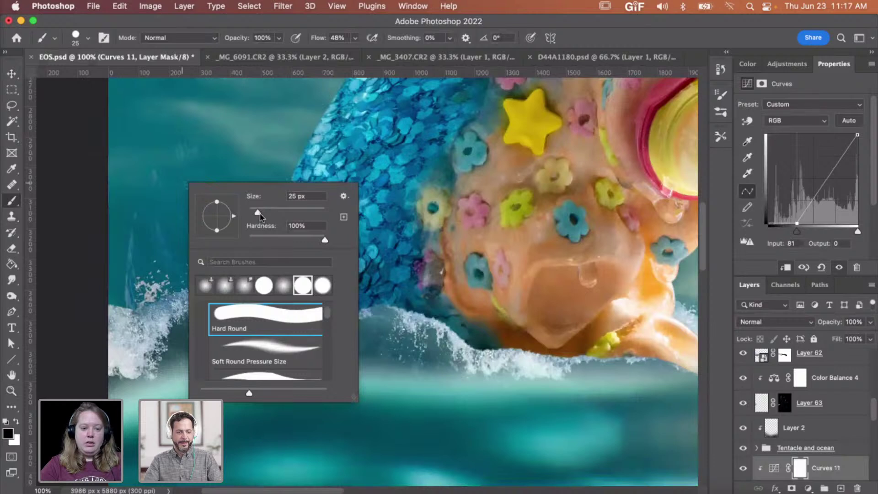
left_click_drag(258, 215, 283, 215)
left_click(179, 177)
mouse_move(177, 176)
left_mouse_down()
mouse_move(183, 158)
mouse_move(203, 144)
left_mouse_up()
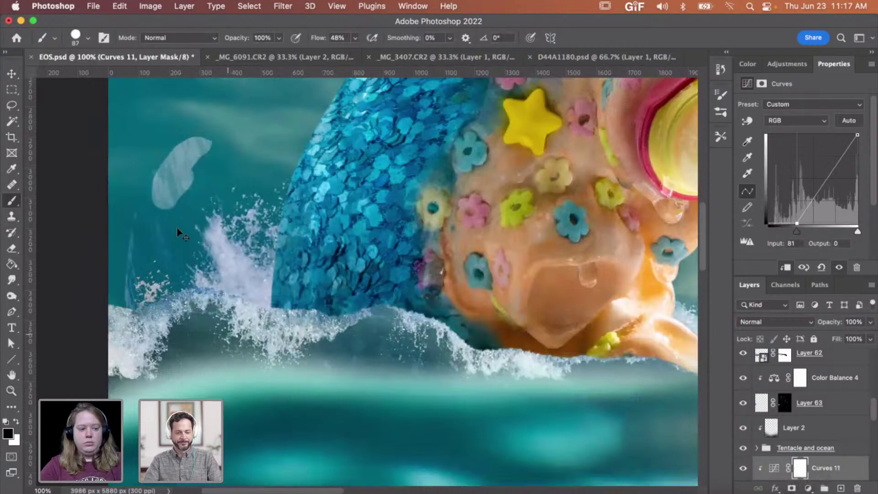
Step: Undo the stroke on the Curves mask and hide the faint water beside the splash with a new layer mask on Layer 65
key("super+z")
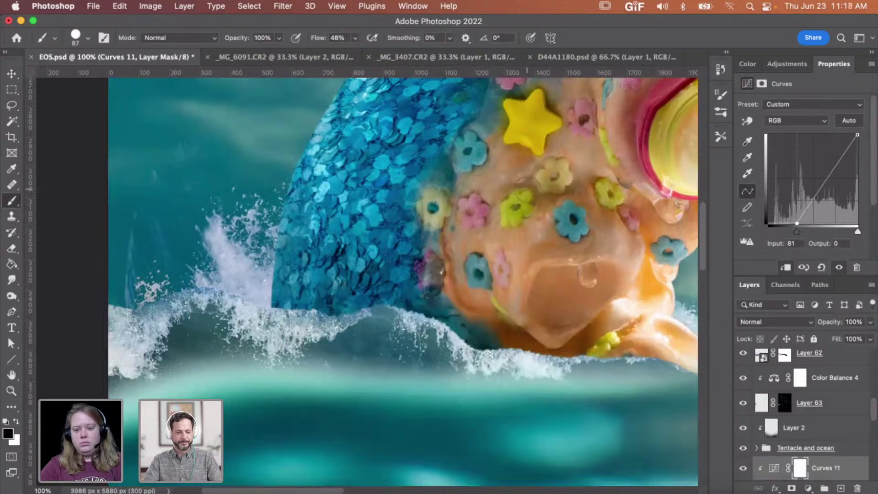
scroll(795, 397, "down", 2)
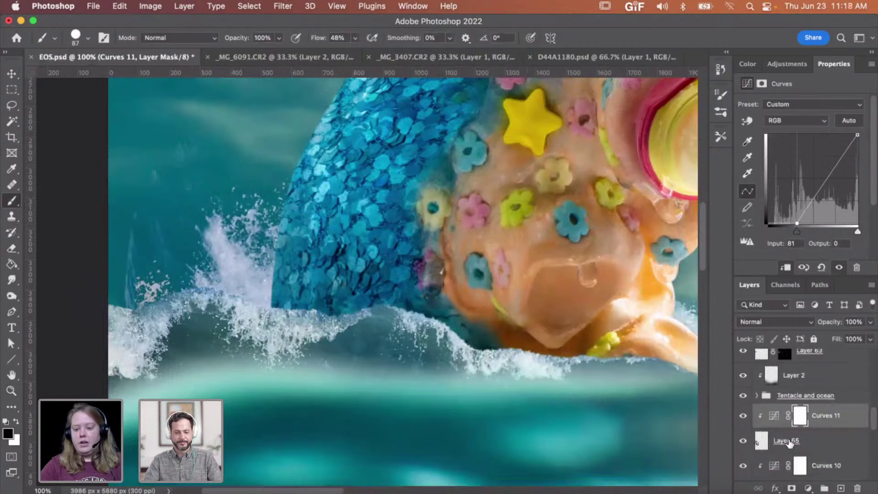
left_click(791, 442)
left_click(793, 488)
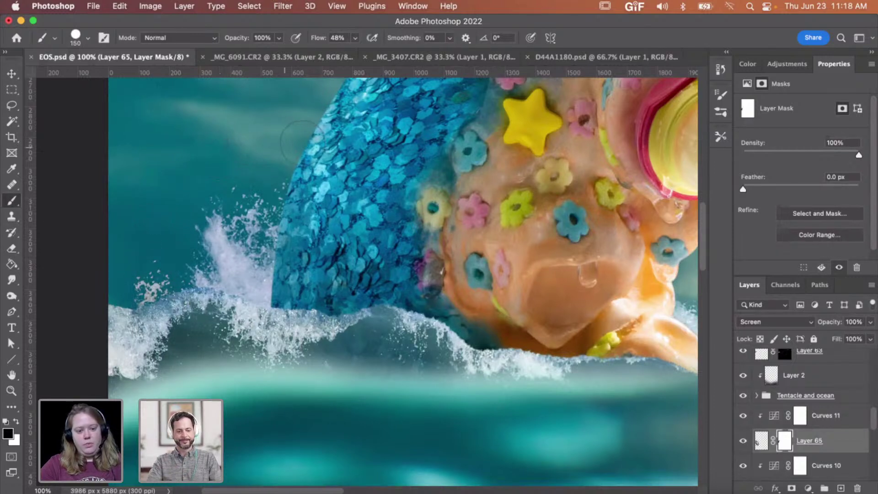
Step: Move Layer 65's splash slightly lower behind the wave crest at the tentacle's base
key("v")
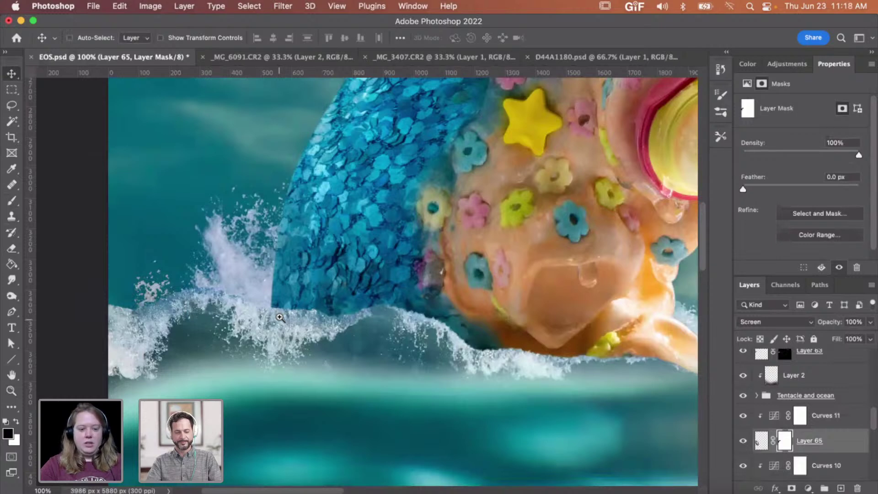
key("z")
left_click(280, 317, "alt")
left_click(280, 317, "alt")
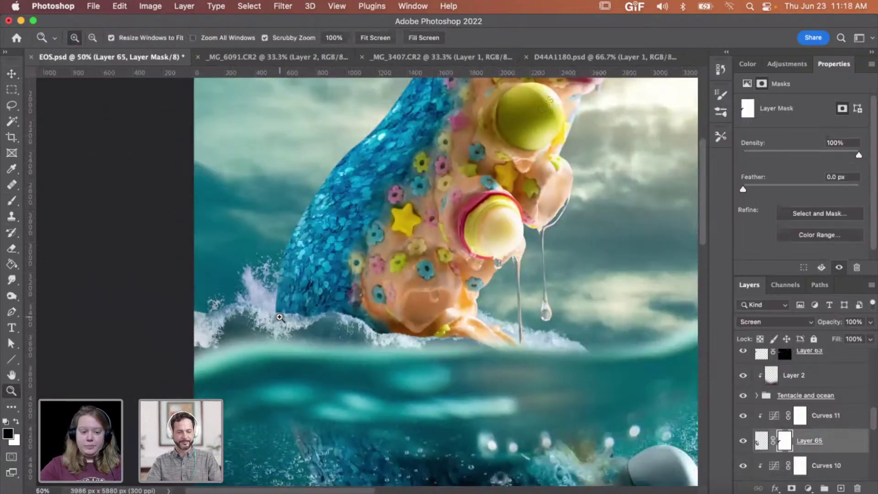
left_click(282, 320, "alt")
left_click(297, 339, "alt")
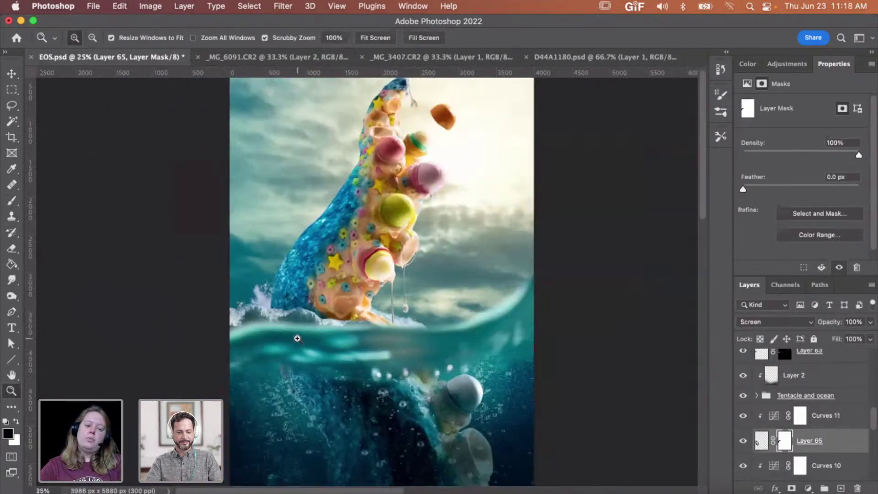
left_click(269, 313)
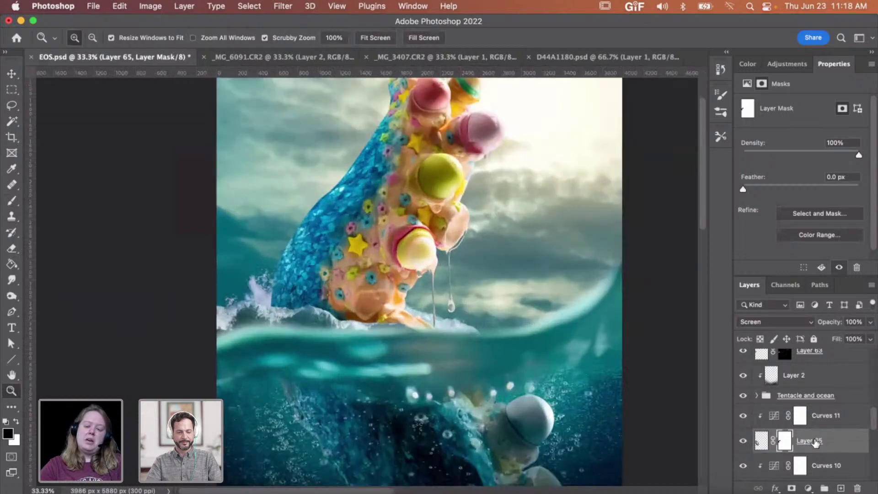
key("v")
left_click_drag(289, 288, 292, 293)
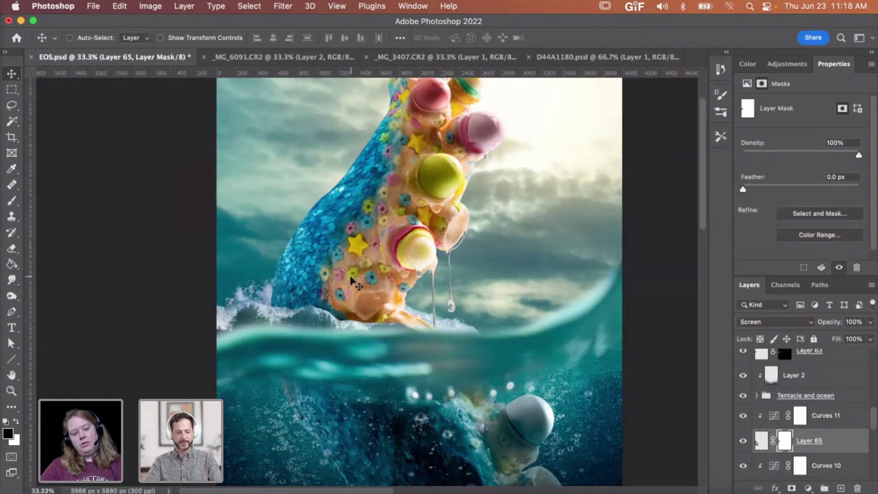
Step: Add a Color Balance adjustment clipped to Layer 65 and set the midtones Magenta–Green value to +14
key("z")
left_click(275, 297)
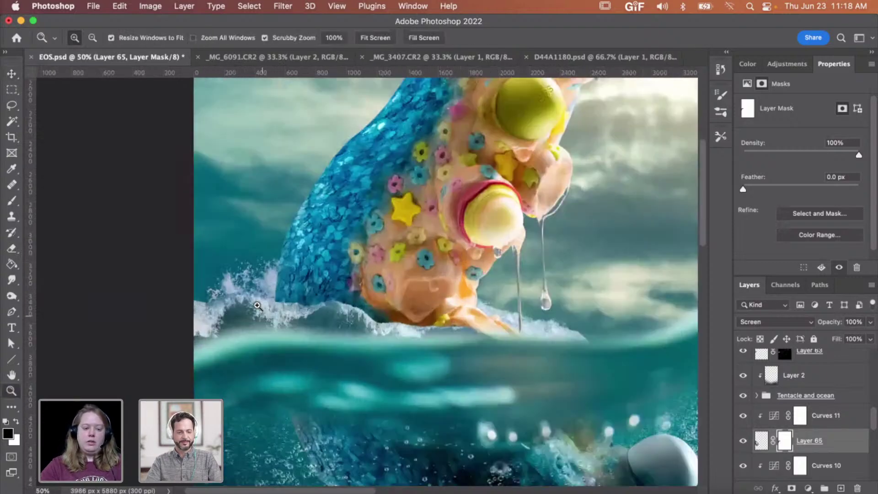
left_click(256, 305)
left_click(258, 305)
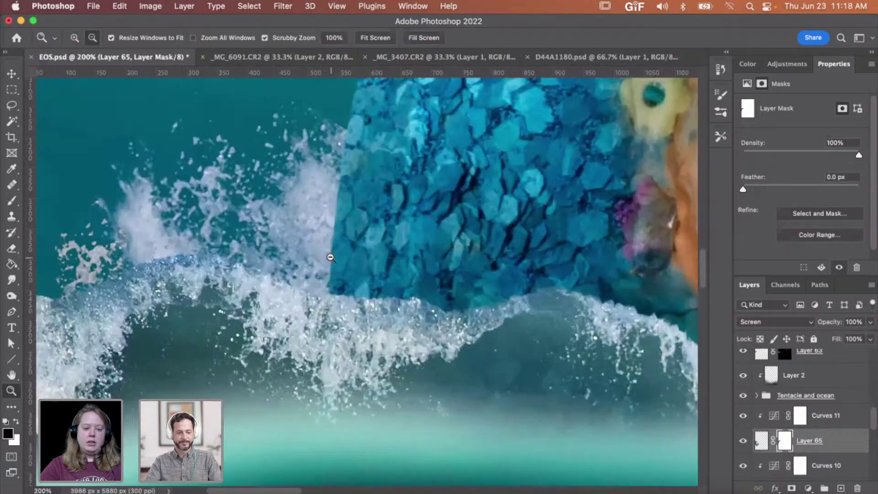
left_click(331, 258, "alt")
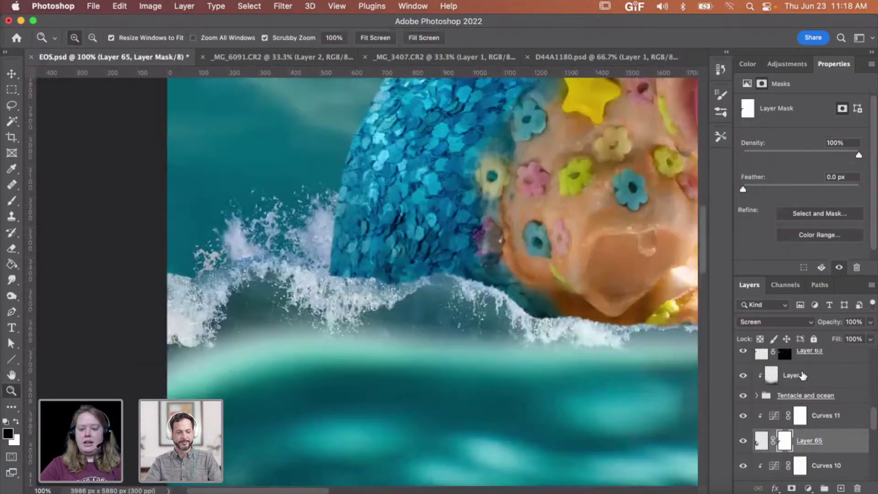
left_click(777, 65)
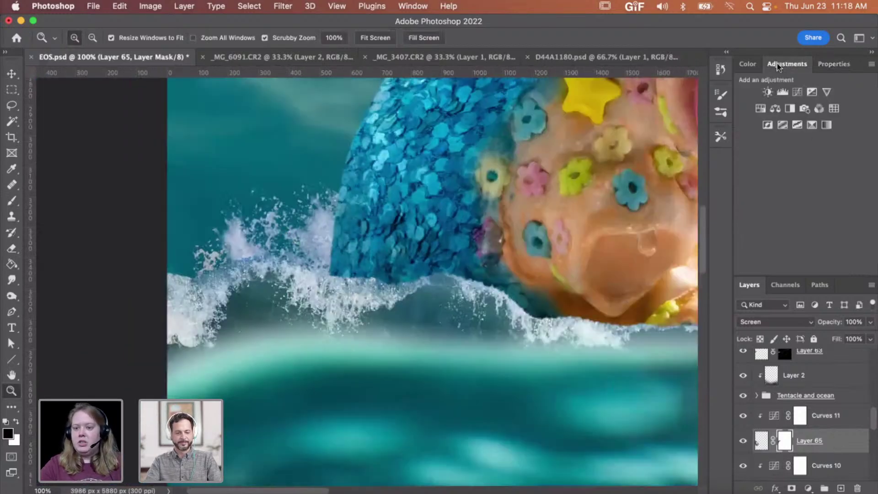
left_click(775, 109)
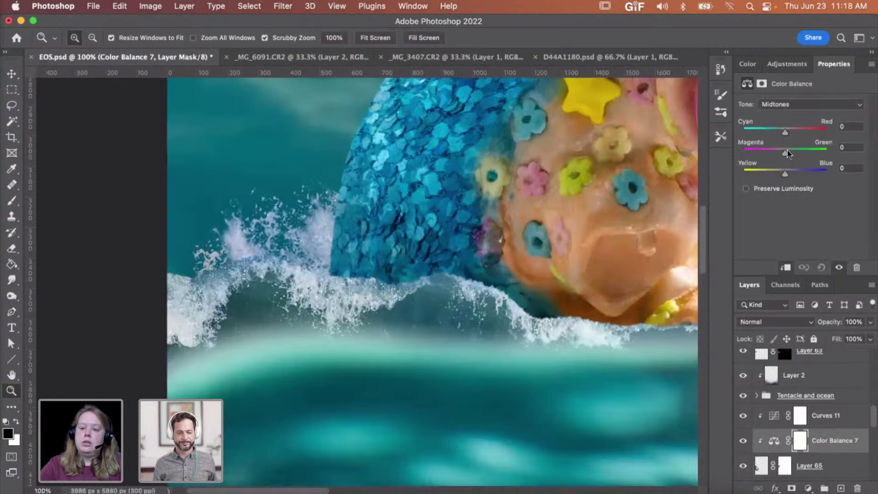
left_click_drag(787, 153, 794, 154)
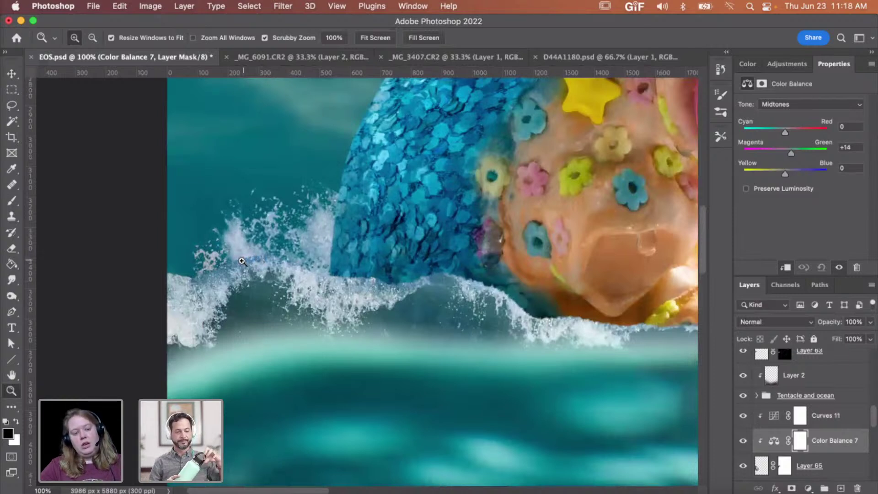
Step: Look through the layer stack and toggle Layer 62's visibility to check which part of the wave it contributes
scroll(798, 434, "down", 1)
scroll(799, 434, "up", 2)
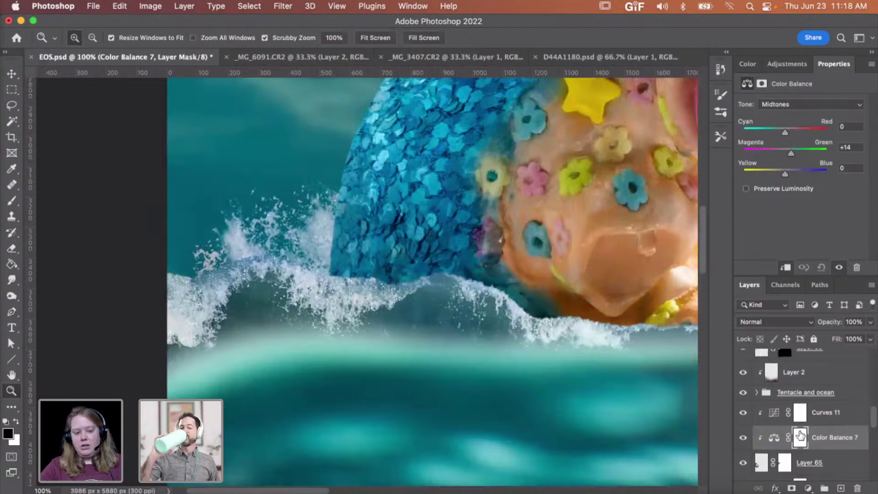
scroll(799, 434, "down", 4)
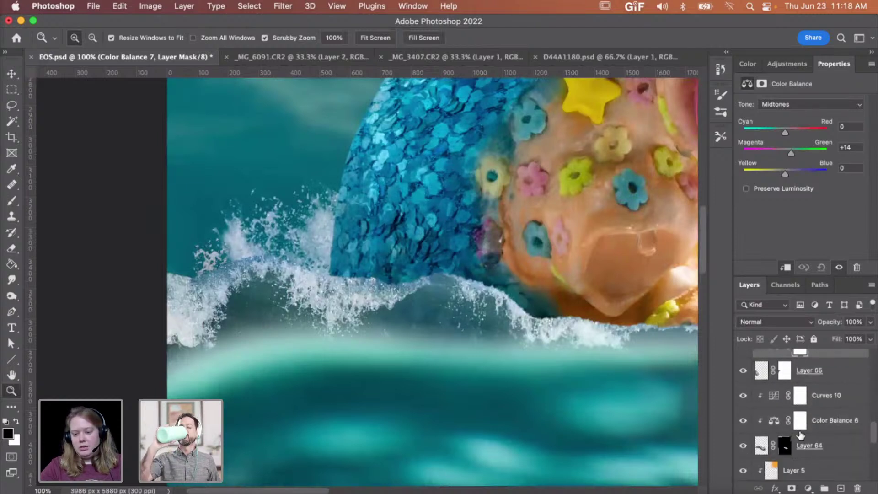
scroll(799, 435, "up", 5)
scroll(800, 435, "down", 3)
scroll(800, 436, "up", 6)
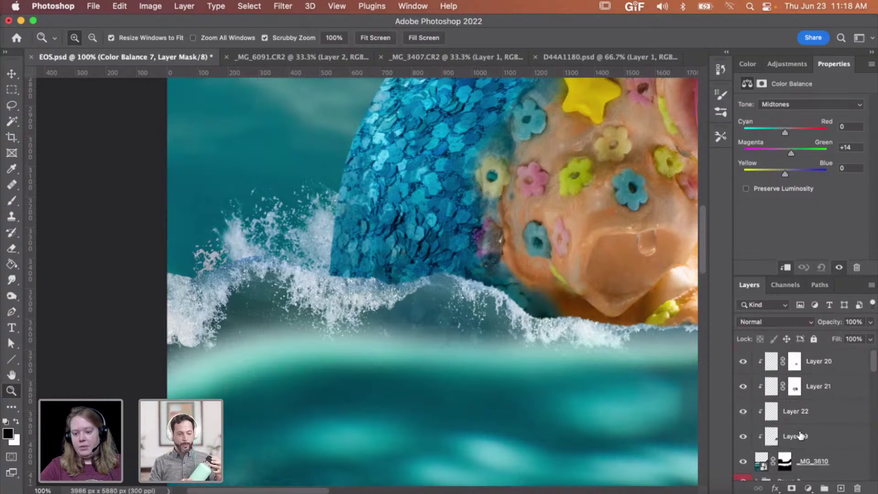
scroll(800, 435, "down", 8)
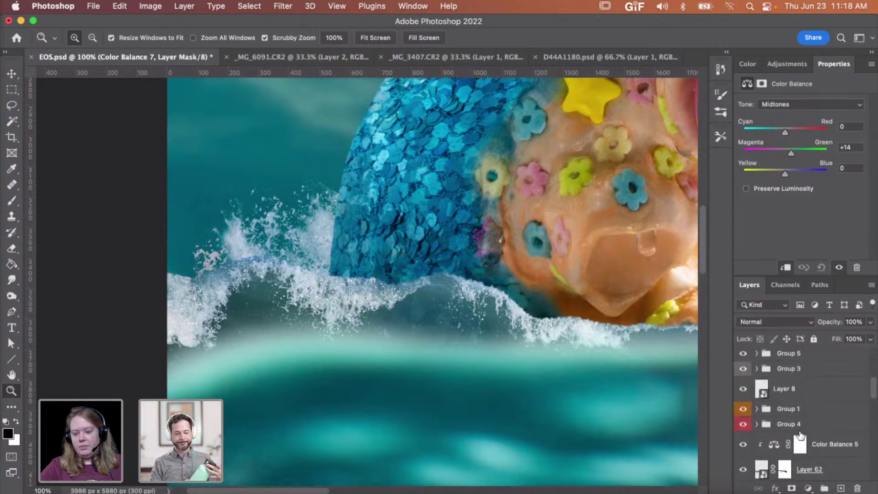
left_click(741, 453)
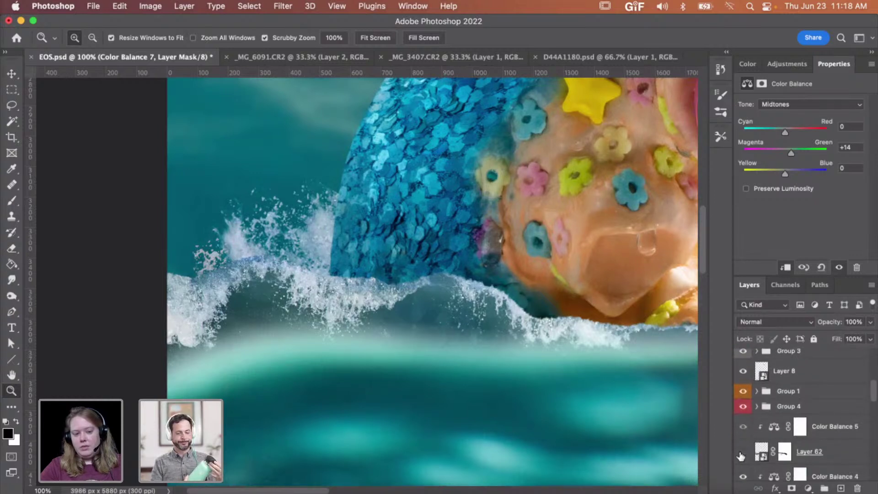
left_click(742, 453)
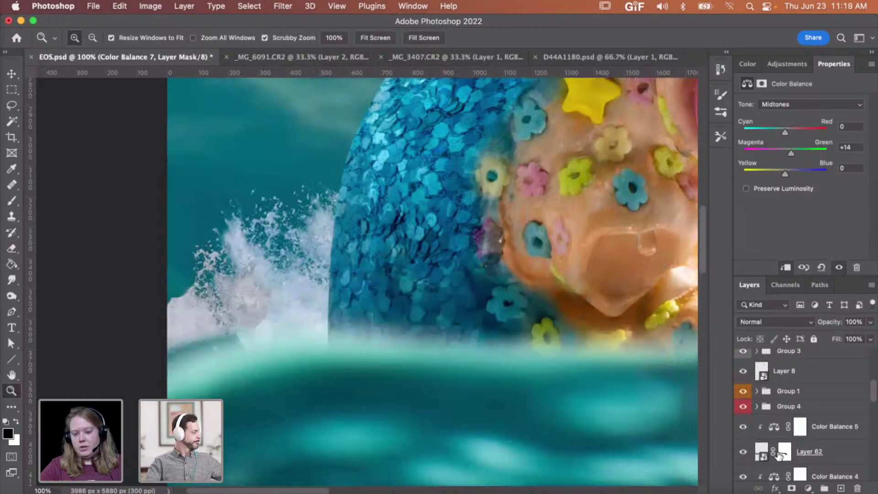
Step: Delete Layer 63 together with its clipped Color Balance 4 adjustment
scroll(790, 452, "down", 2)
left_click(819, 466)
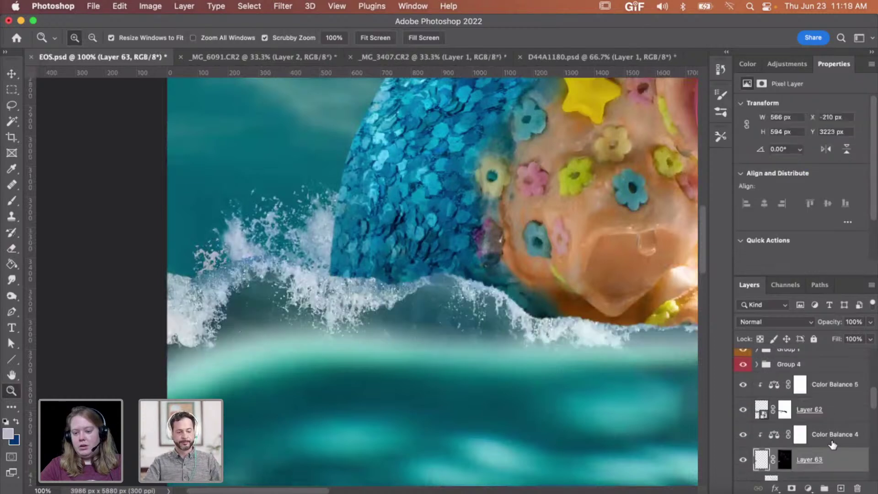
left_click(832, 437, "shift")
key("Delete")
left_click(834, 439)
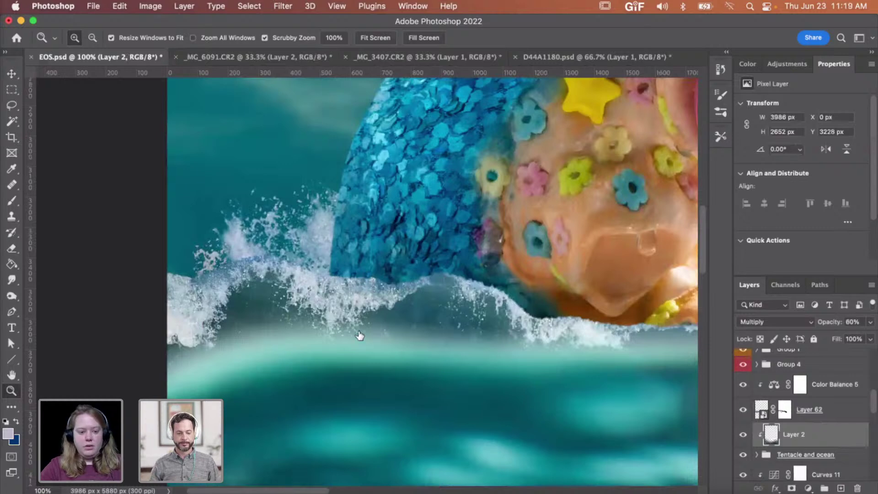
Step: Create a new layer clipped to Layer 62 and place it above the Color Balance 5 adjustment
left_click(272, 261, "alt")
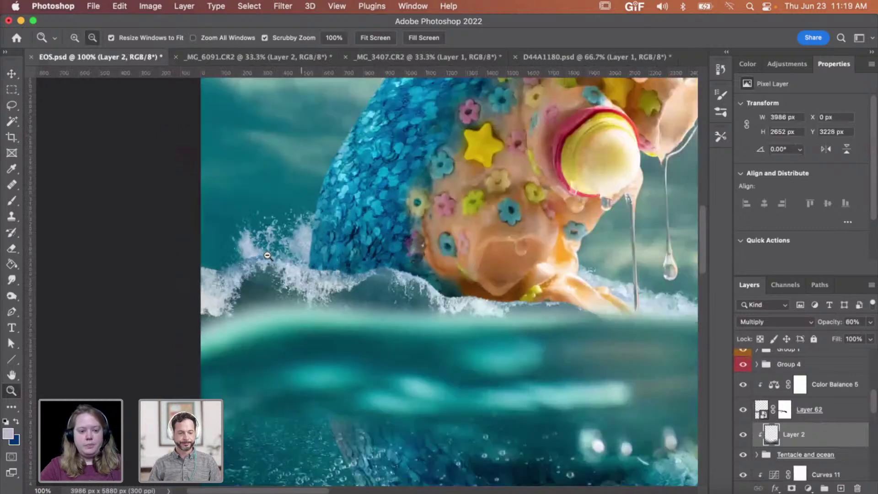
left_click(295, 281, "alt")
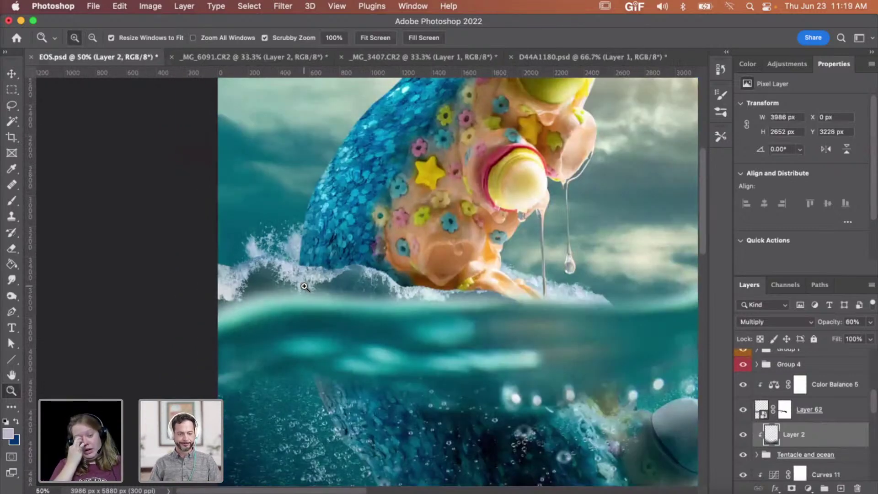
left_click(266, 264)
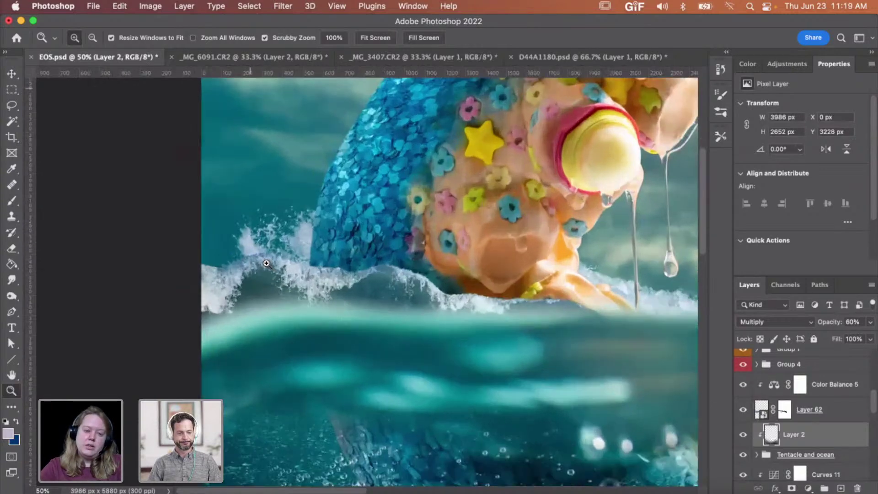
left_click(266, 264)
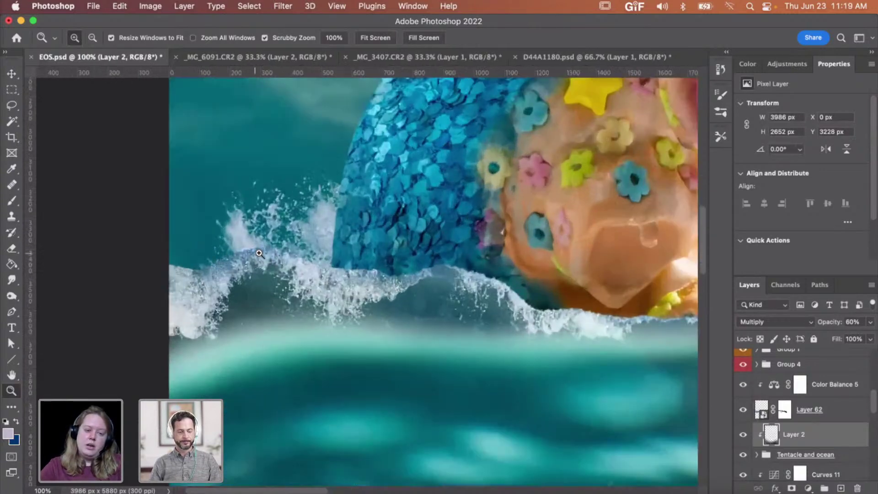
left_click(236, 262)
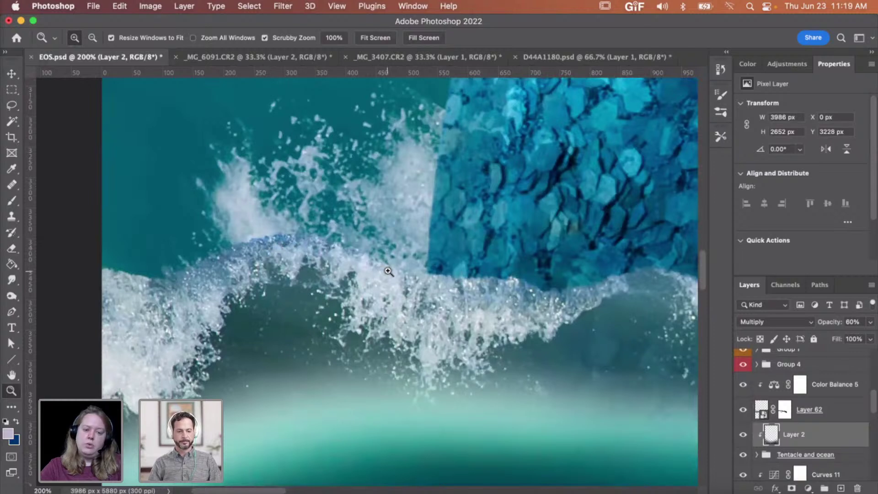
left_click(829, 414)
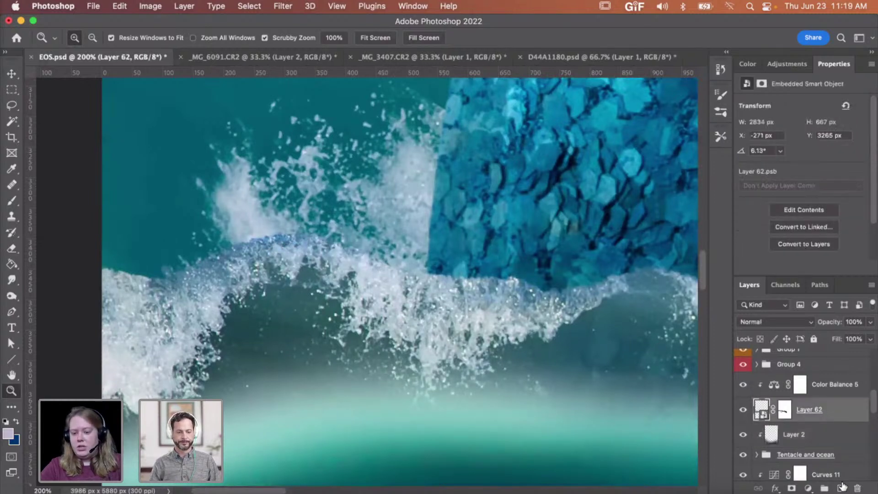
left_click(841, 488)
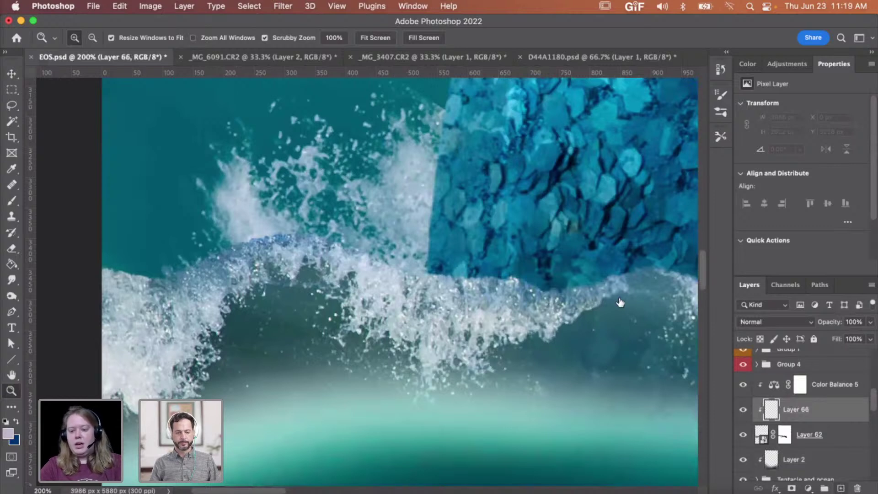
key("super+bracketright")
Step: Paint pale foam colour on Layer 66 over the saturated blue edge of the wave crest below the splash
key("b")
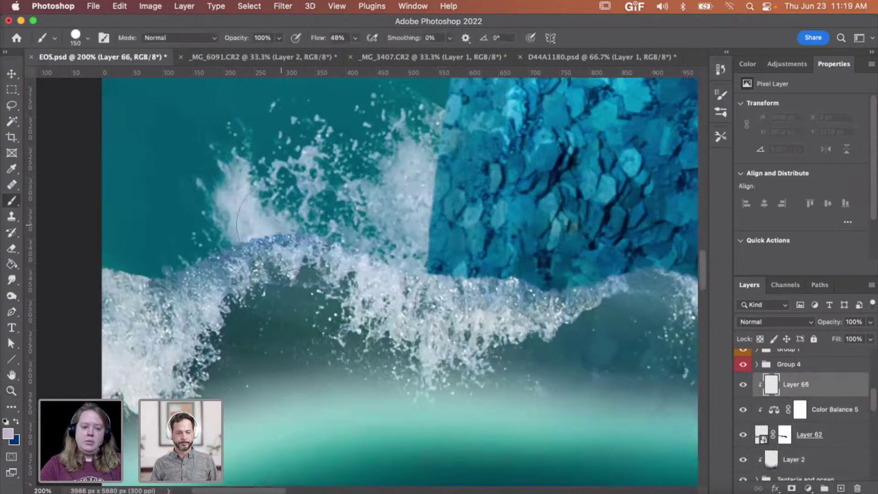
left_click_drag(325, 288, 249, 282)
left_click(243, 239)
mouse_move(256, 224)
left_mouse_down()
mouse_move(302, 215)
mouse_move(202, 235)
mouse_move(206, 265)
mouse_move(192, 284)
mouse_move(197, 270)
mouse_move(203, 281)
left_mouse_up()
Step: Erase excess paint at the outer end of the wave crest on Layer 66 with a 146 px eraser at 0% hardness
key("e")
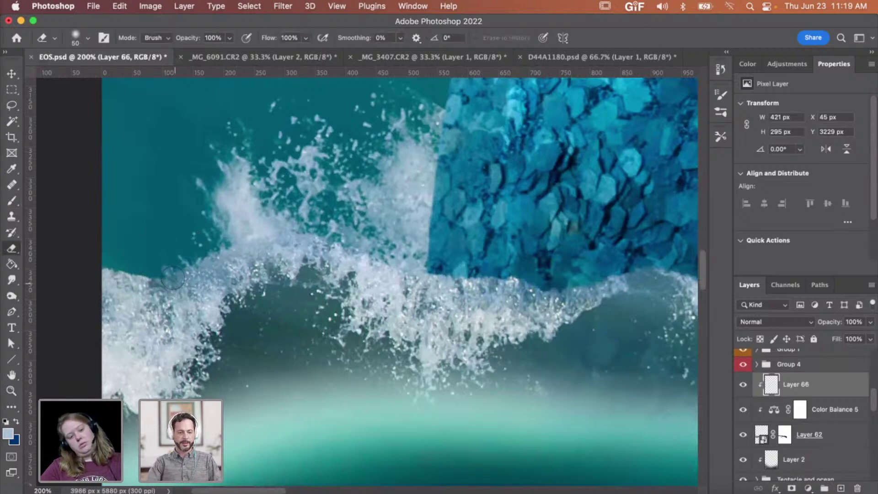
right_click(172, 280)
left_click(285, 303)
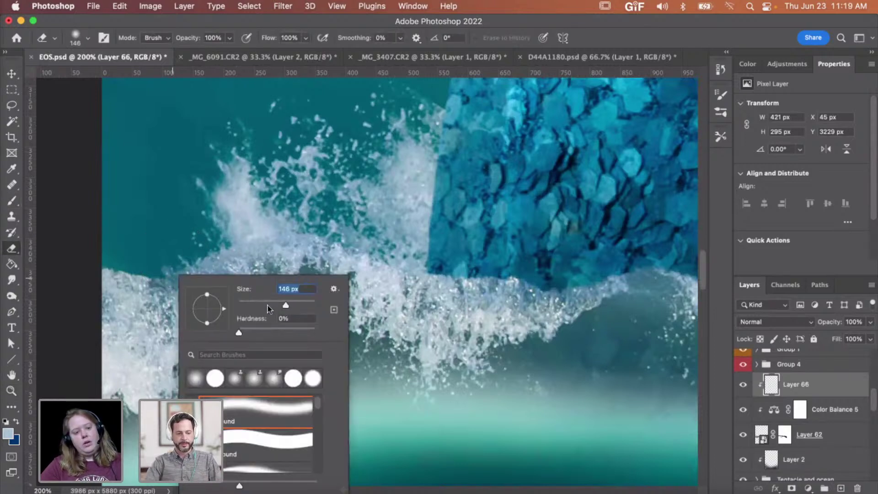
left_click(155, 290)
key("z")
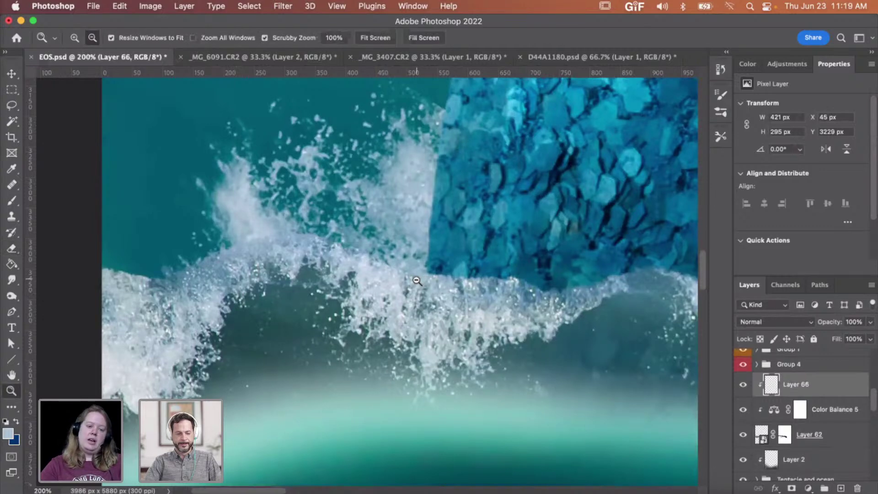
left_click(421, 280, "alt")
left_click(420, 229, "alt")
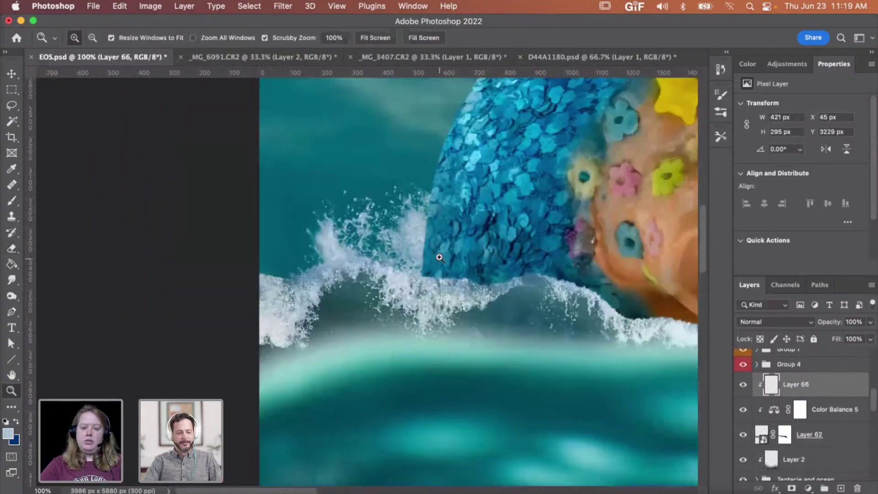
left_click(394, 259)
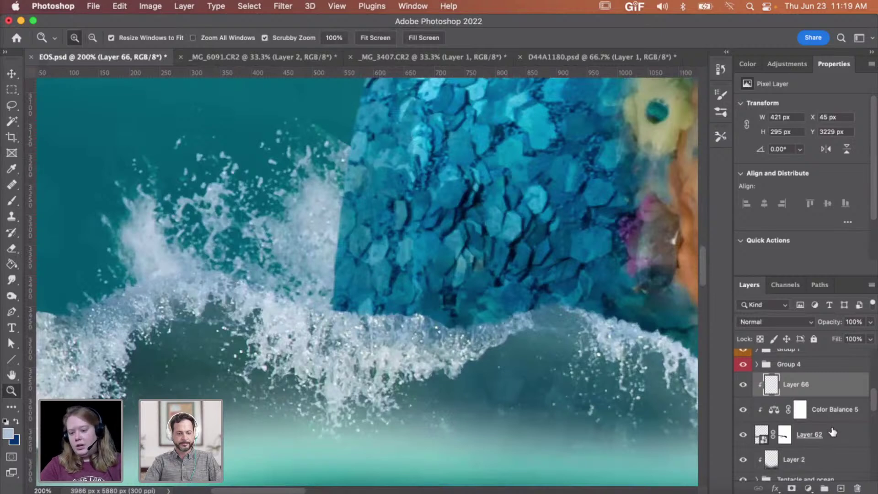
Step: Toggle the visibility of Layer 64 and Layer 65 to identify which layer holds the splash beside the tentacle
scroll(835, 434, "down", 10)
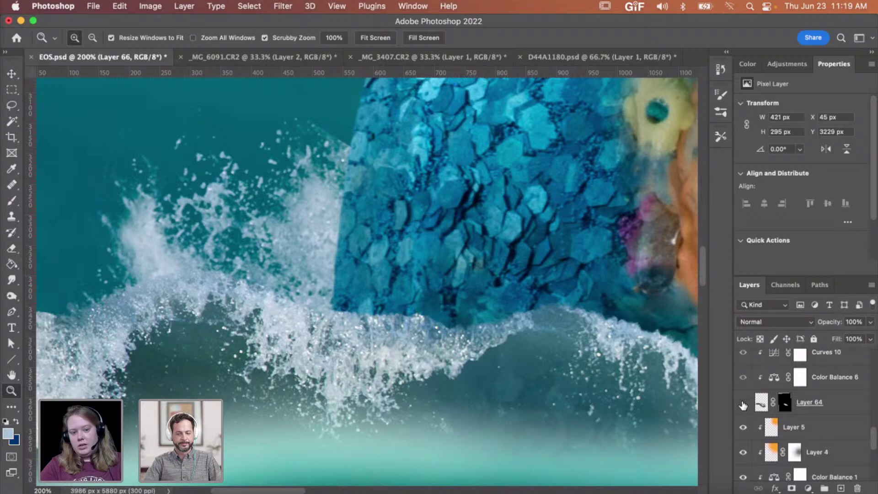
left_click(743, 405)
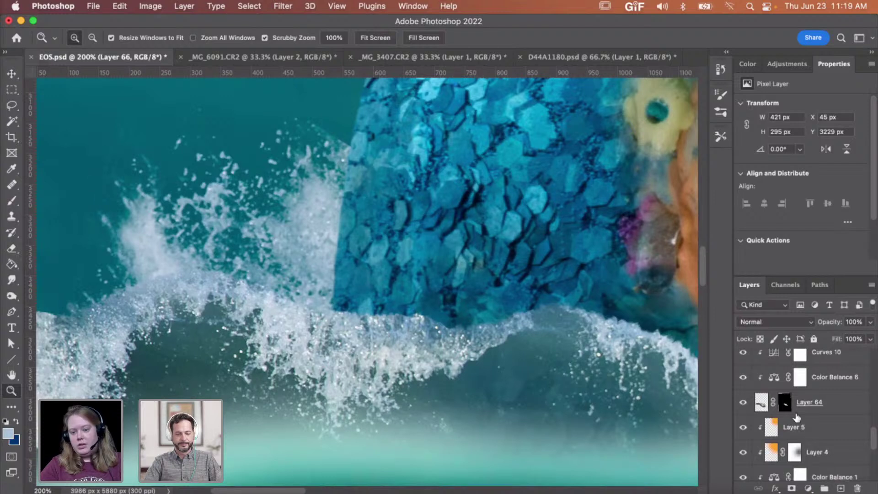
scroll(798, 416, "down", 4)
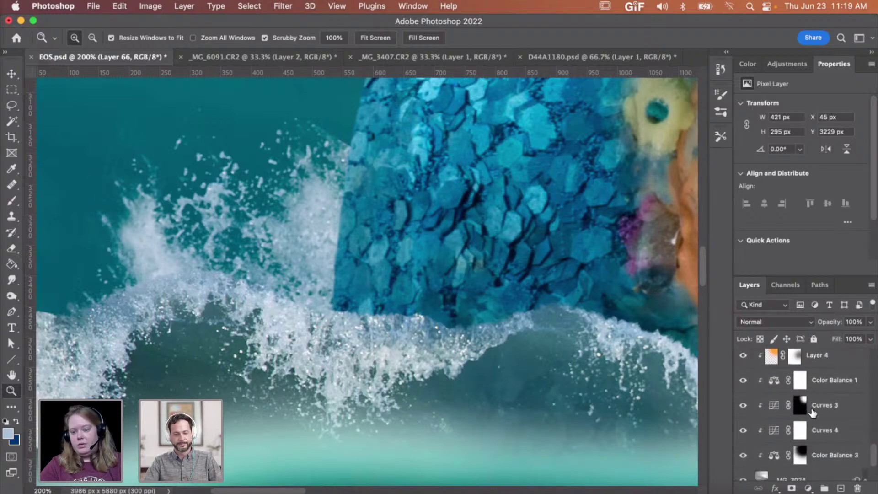
scroll(813, 412, "up", 6)
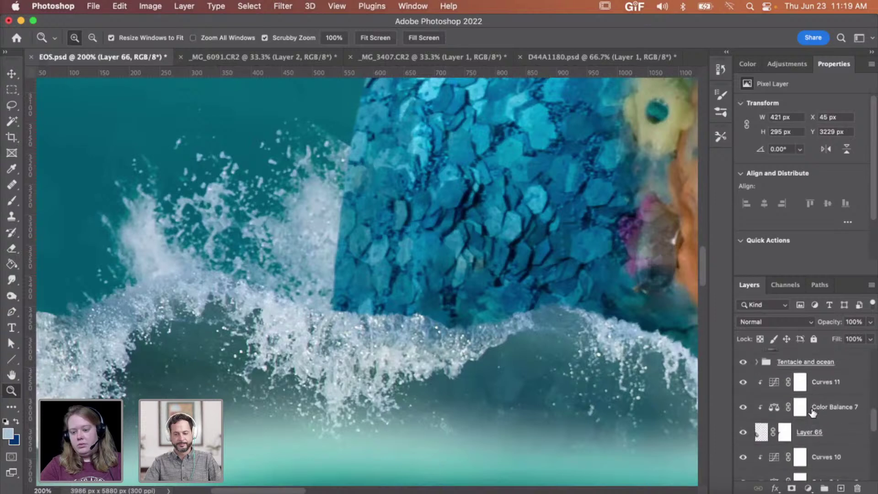
scroll(812, 412, "up", 1)
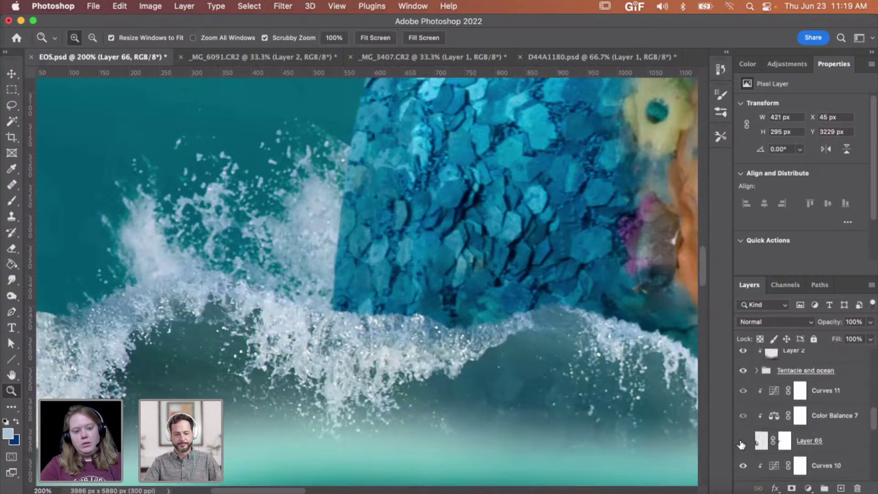
left_click(742, 442)
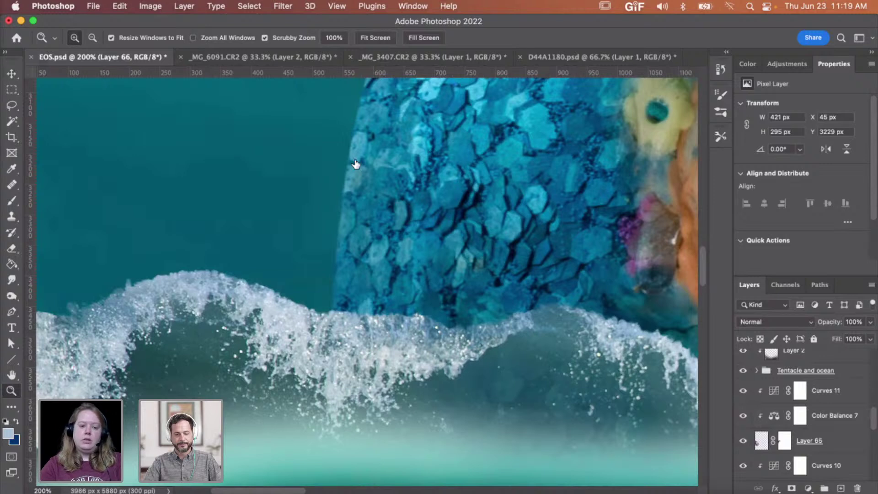
key("b")
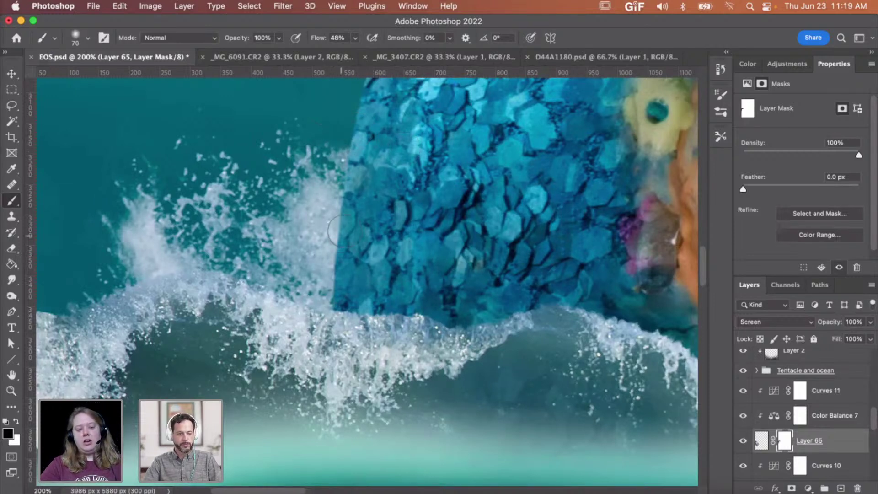
key("v")
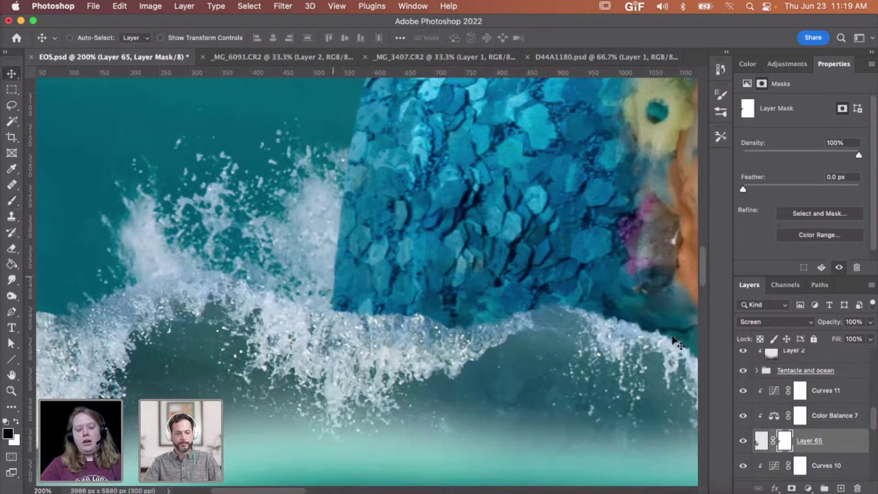
Step: Create a new layer above Curves 11 and paint dark blue over the splash along the tentacle with a 162 px soft brush
left_click(828, 399)
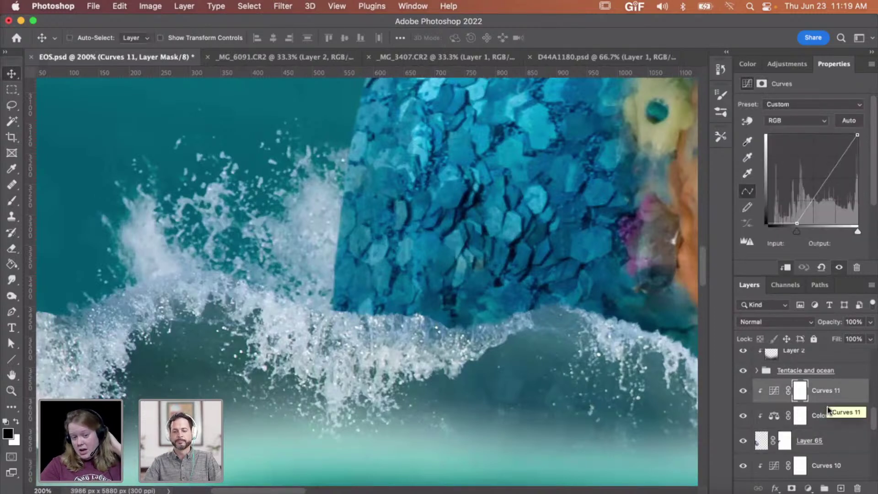
left_click(841, 488)
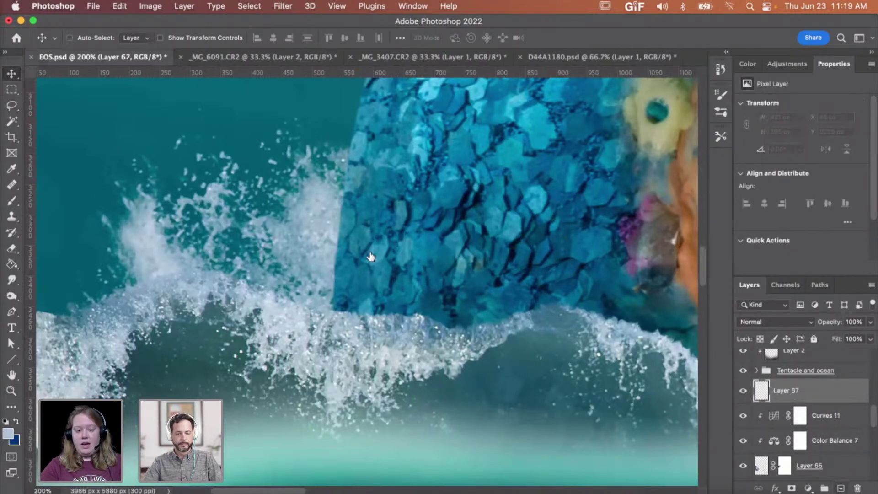
key("b")
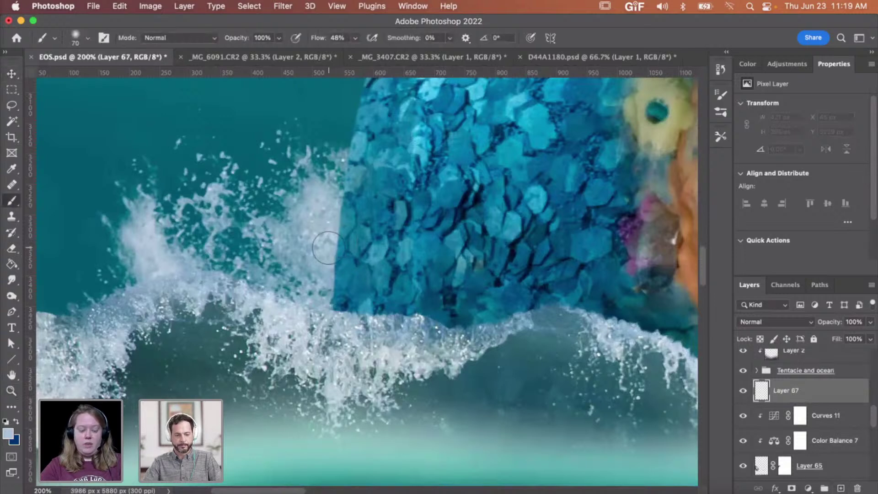
key("x")
right_click(328, 246)
left_click_drag(441, 277, 444, 277)
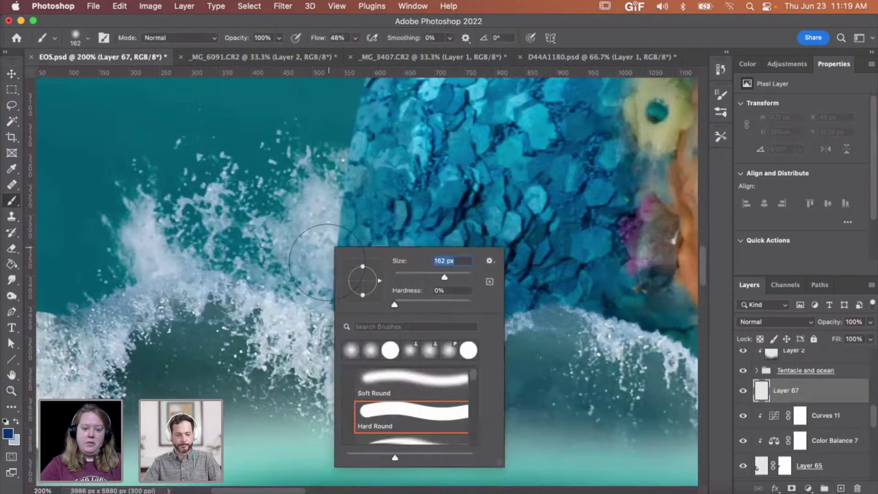
mouse_move(328, 263)
left_mouse_down()
mouse_move(339, 306)
mouse_move(340, 245)
mouse_move(366, 225)
mouse_move(297, 304)
mouse_move(355, 338)
left_mouse_up()
Step: Set Layer 67 to Multiply and adjust its Hue/Saturation to Saturation -58 and Lightness -11
left_click(777, 322)
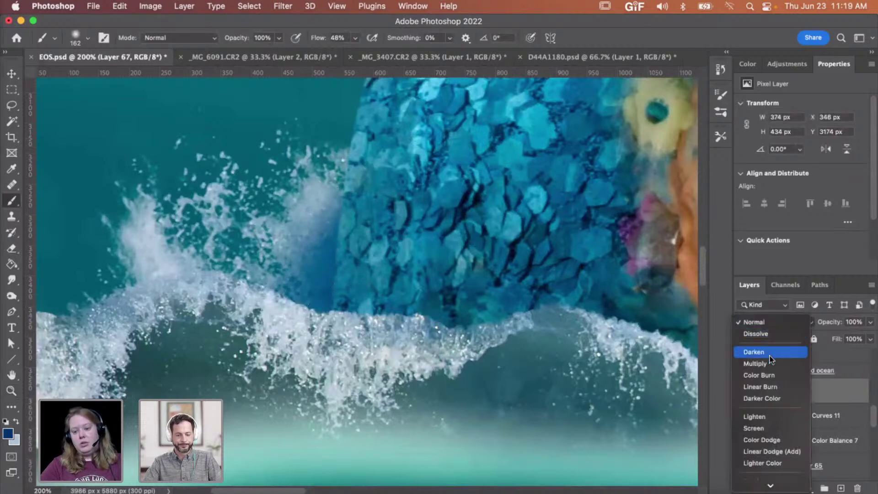
left_click(771, 363)
key("super+u")
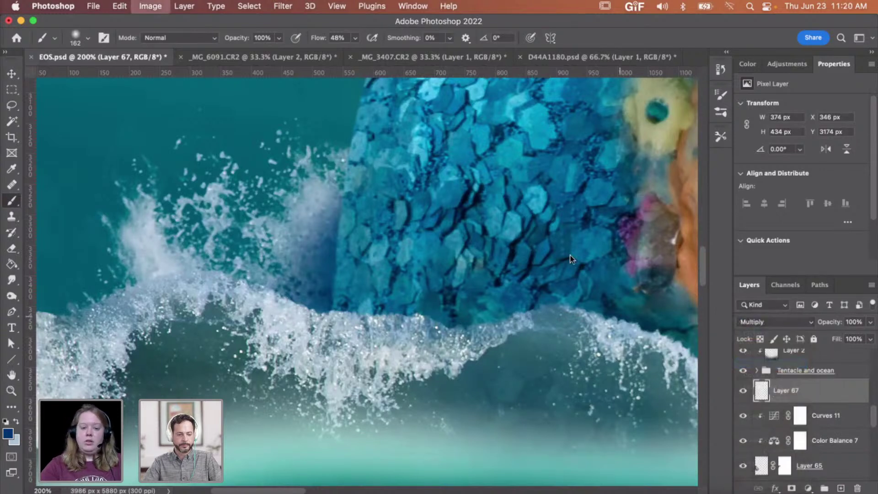
left_click(626, 178)
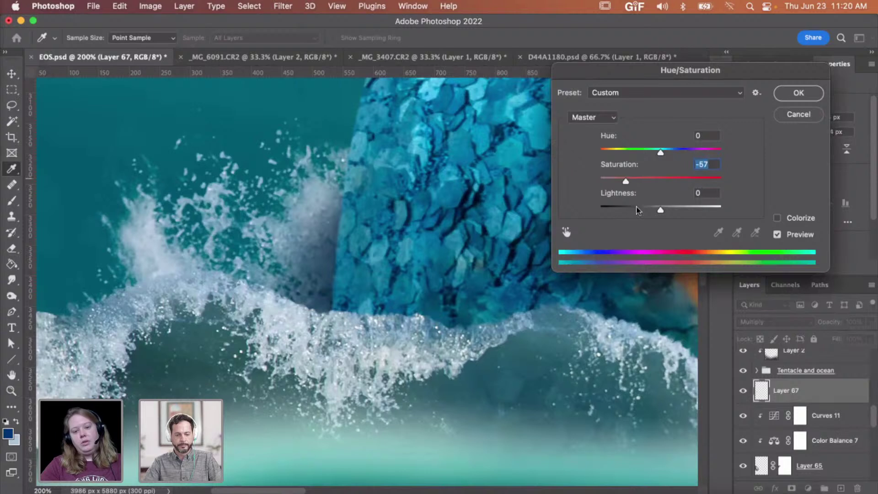
left_click(654, 206)
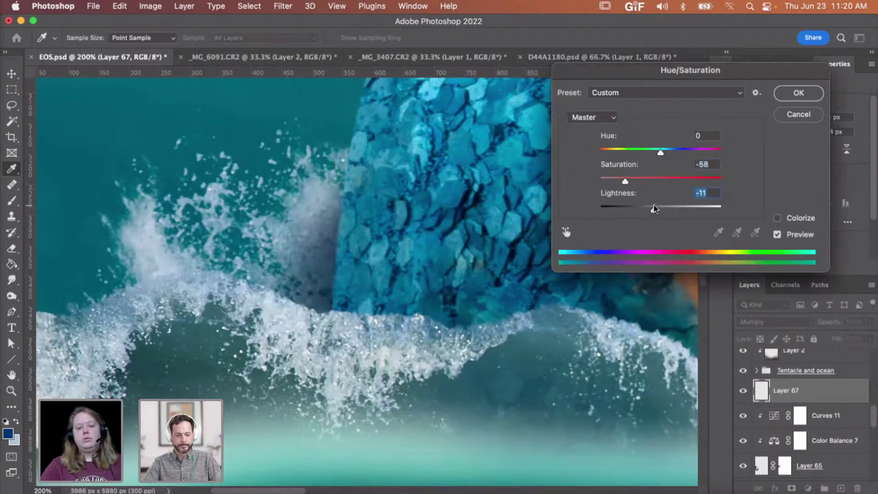
key("Return")
Step: Add a layer mask to Layer 67 and fade the painted shadow on the splash with a 300 px black brush
key("b")
left_click(792, 488)
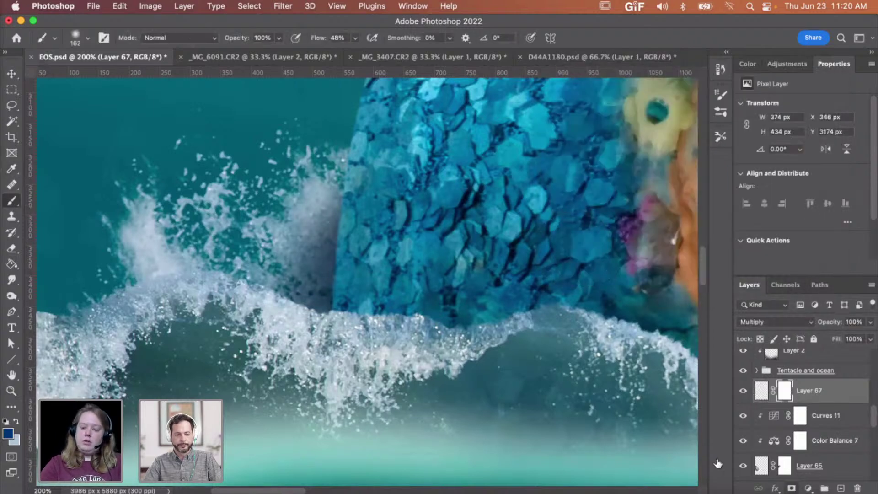
key("bracketright")
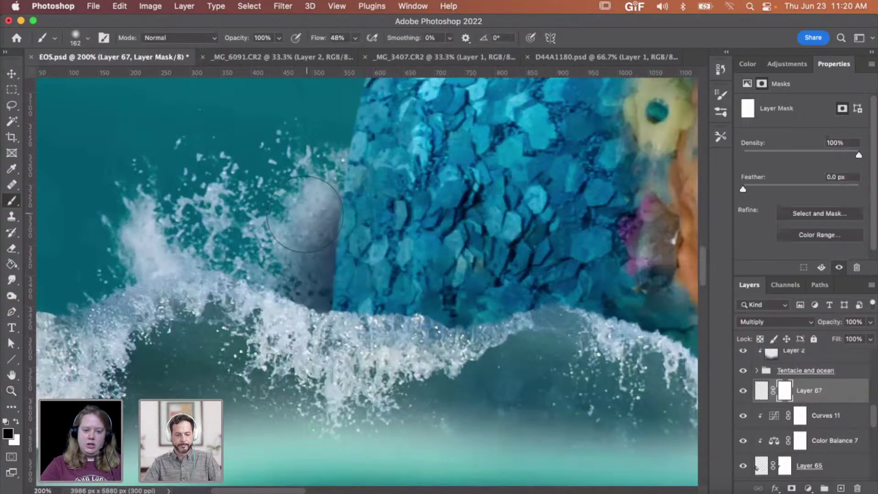
key("bracketright")
key("bracketright")
key("bracketright")
key("bracketright")
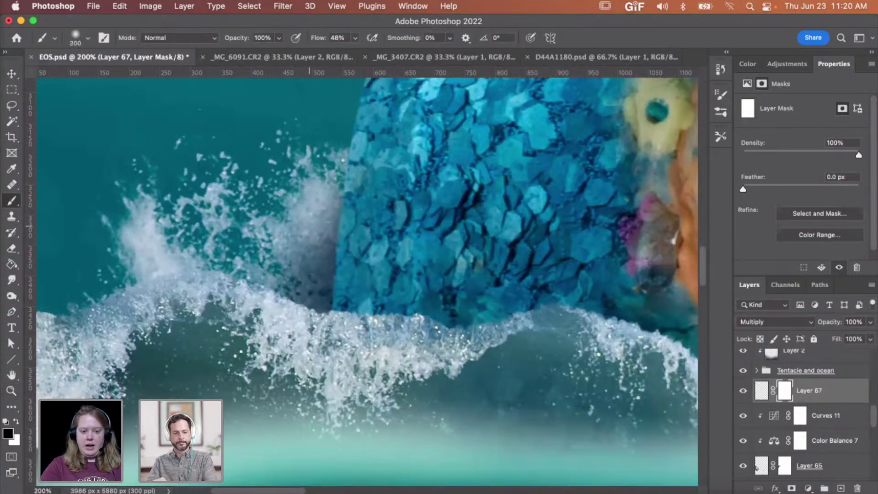
Step: Refine the Layer 67 mask around the splash shadow with a 150 px black brush
key("z")
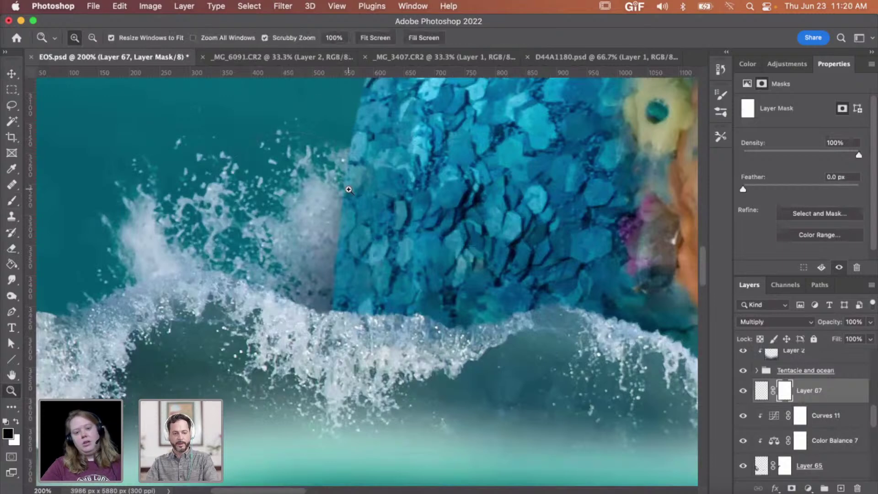
left_click(355, 229, "alt")
left_click(352, 232, "alt")
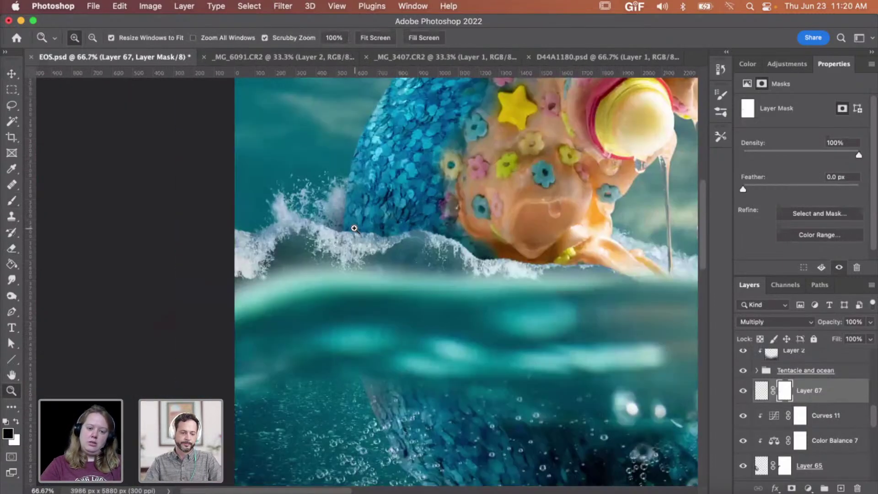
left_click(337, 210)
left_click(339, 210)
key("b")
key("bracketleft")
key("bracketleft")
key("bracketleft")
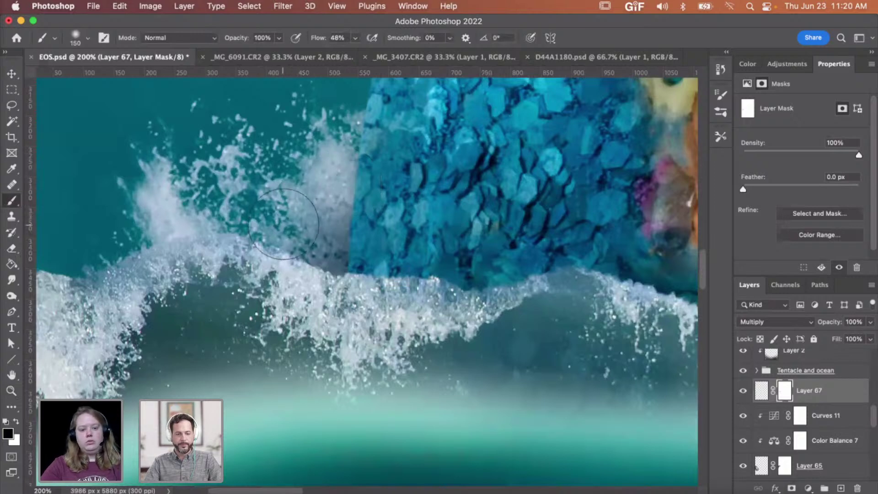
Step: Touch up the Layer 67 mask along the tentacle's edge with an 80 px brush, switching the paint colour from black to white
key("z")
left_click(418, 186, "alt")
left_click(420, 188, "alt")
left_click(420, 187)
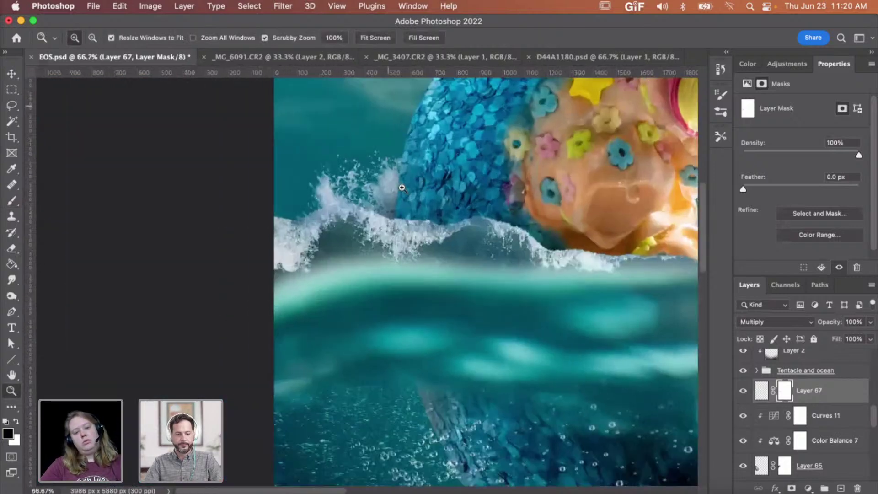
left_click(419, 188)
key("b")
key("bracketleft")
key("bracketleft")
key("bracketleft")
key("bracketleft")
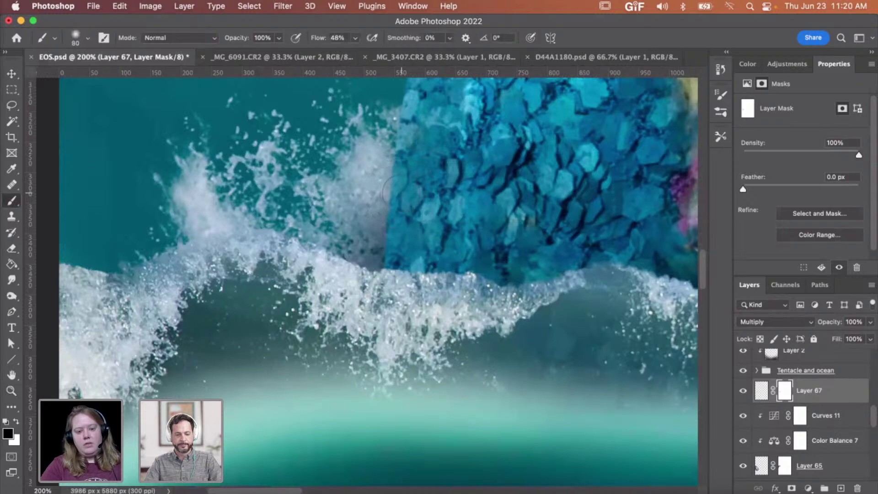
key("x")
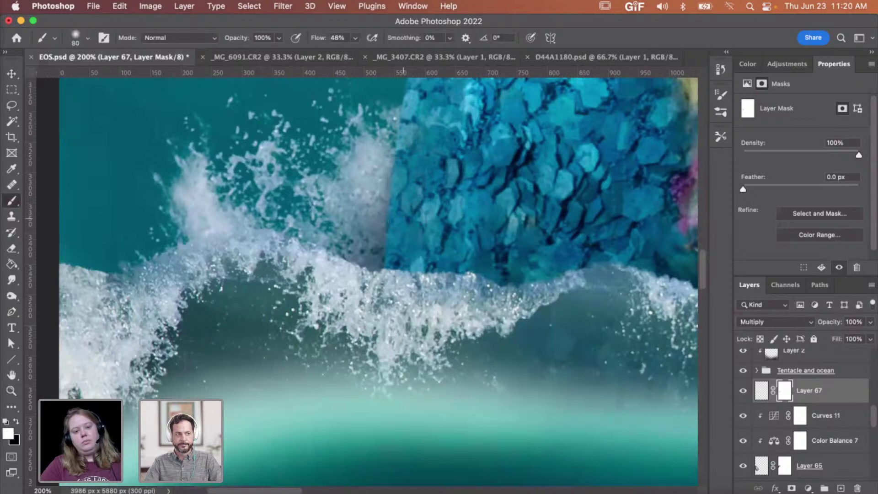
Step: Examine how the shaded splash blends with the tentacle's edge, both close up and in the wider composition
key("z")
left_click(433, 209, "alt")
left_click(434, 211, "alt")
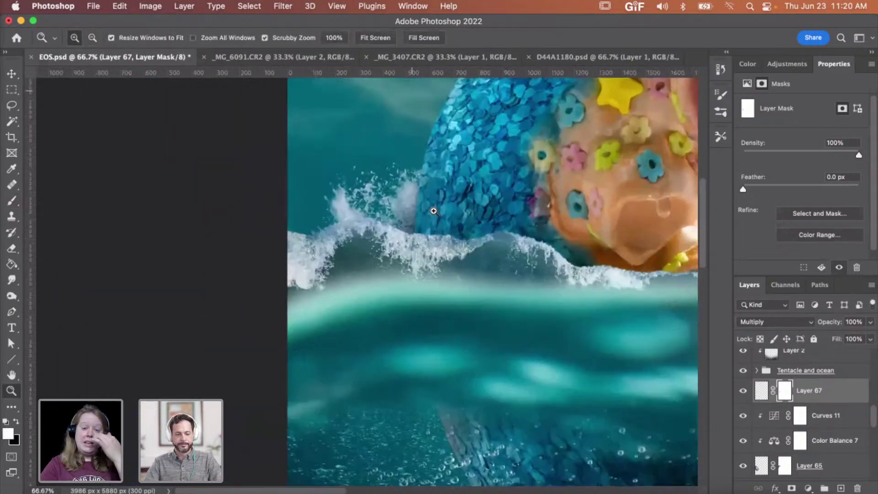
left_click(434, 211)
left_click(431, 208)
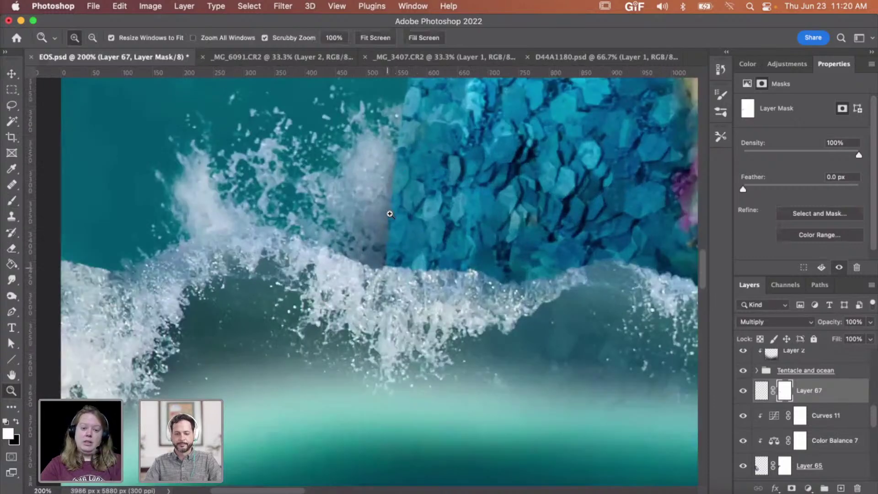
left_click(400, 256, "alt")
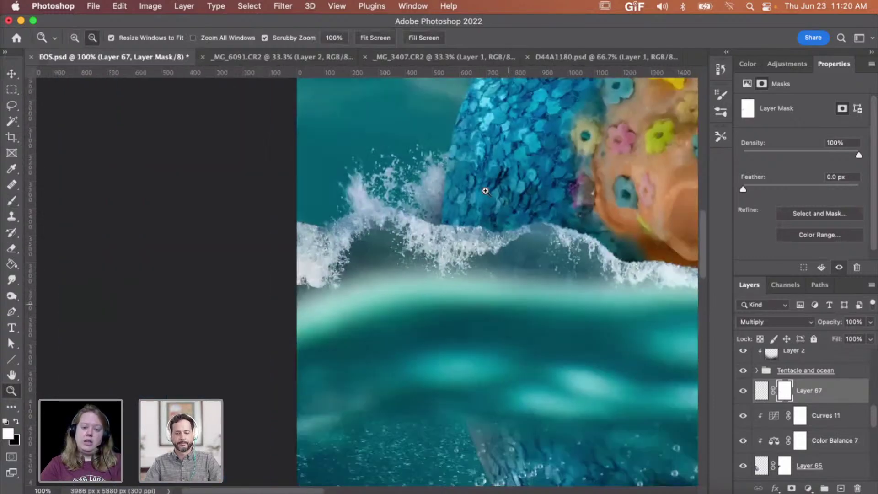
left_click(400, 257, "alt")
left_click(399, 256)
left_click(399, 257)
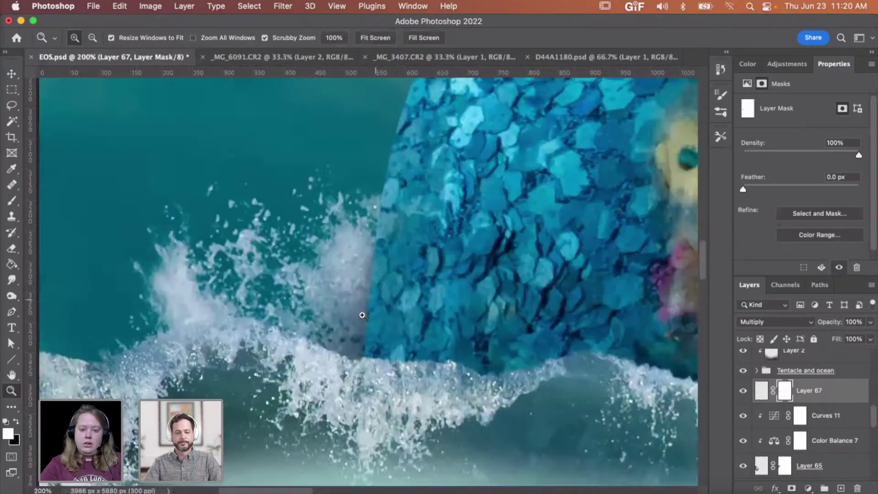
Step: Adjust the Hue/Saturation of Layer 67's painted pixels to Hue -10 and Saturation +88
left_click(761, 392)
key("super+u")
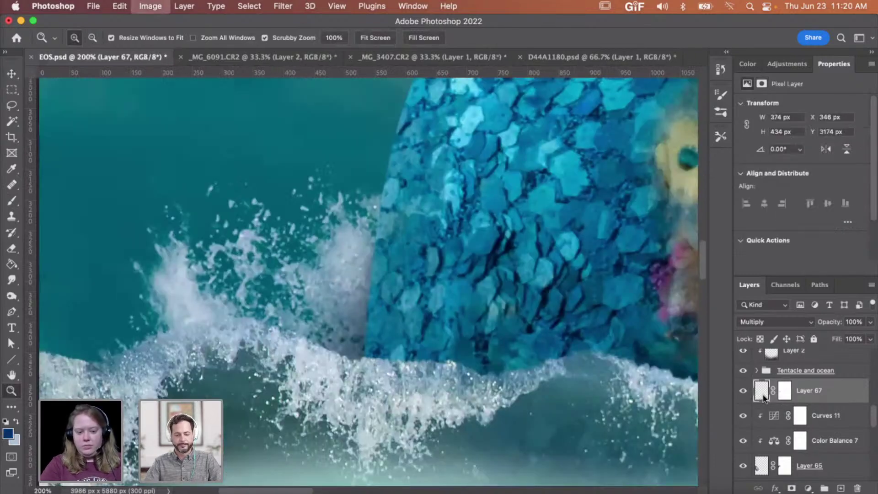
left_click(678, 179)
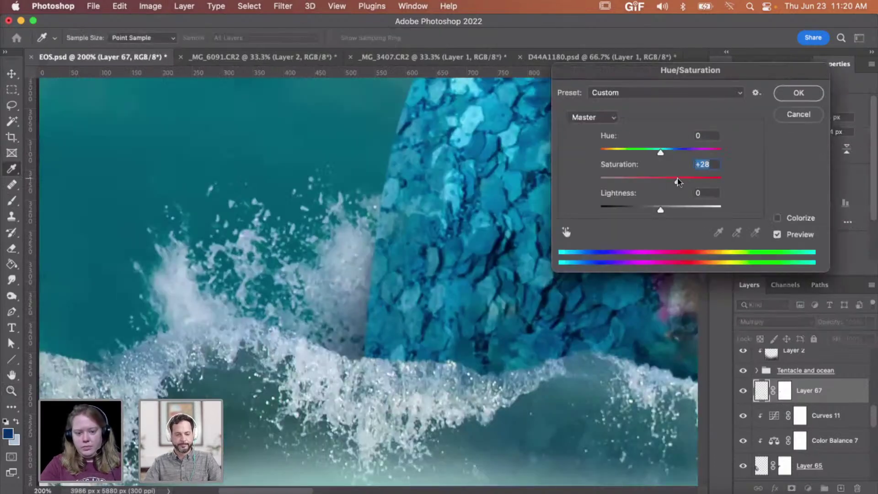
left_click_drag(690, 179, 703, 178)
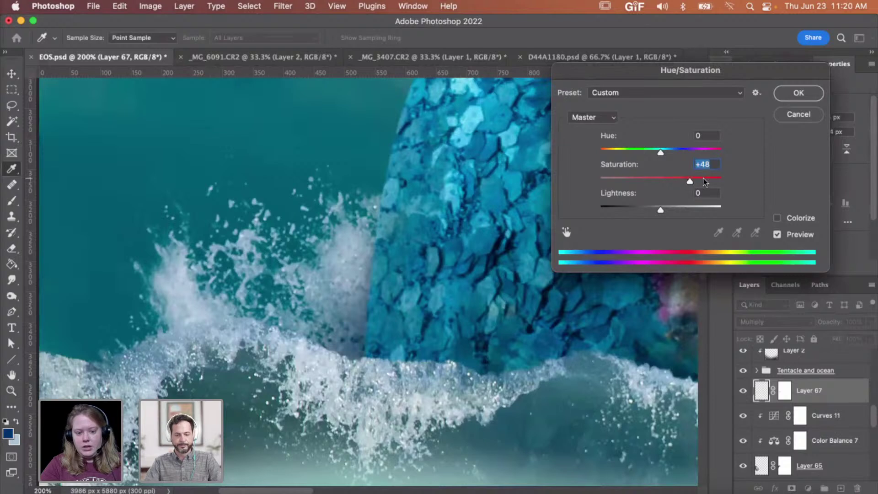
left_click(714, 178)
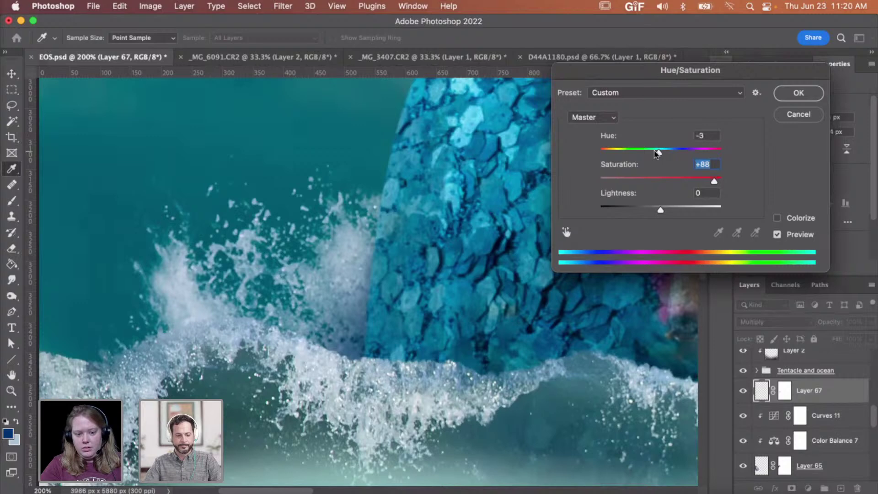
left_click_drag(657, 153, 655, 155)
left_click(794, 95)
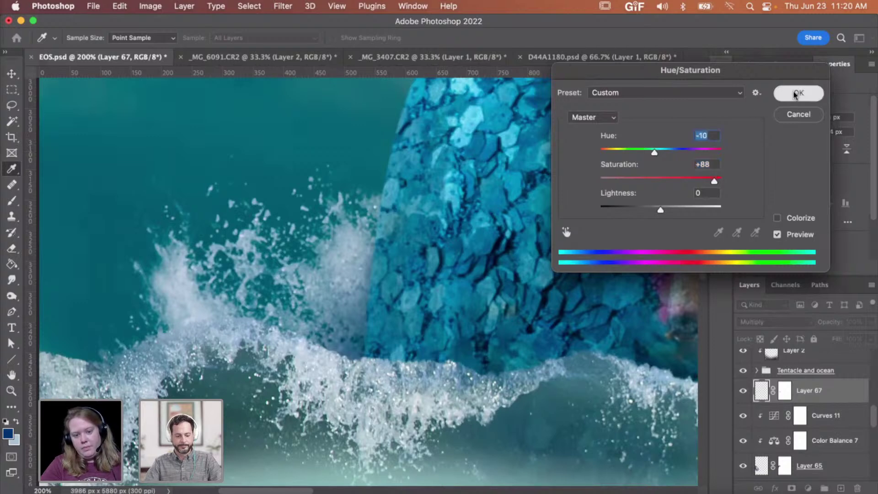
key("z")
left_click(359, 320, "alt")
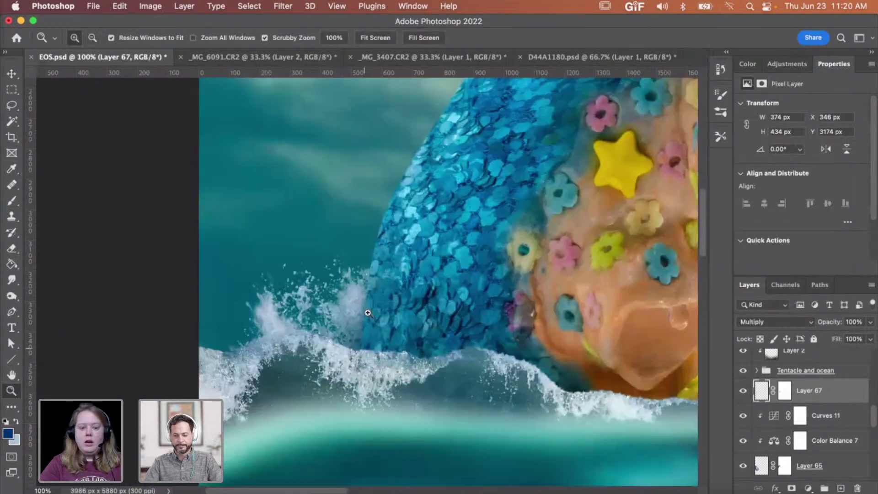
Step: Add a new clipped layer directly above Layer 18 in the Tentacle and ocean group
left_click(368, 340)
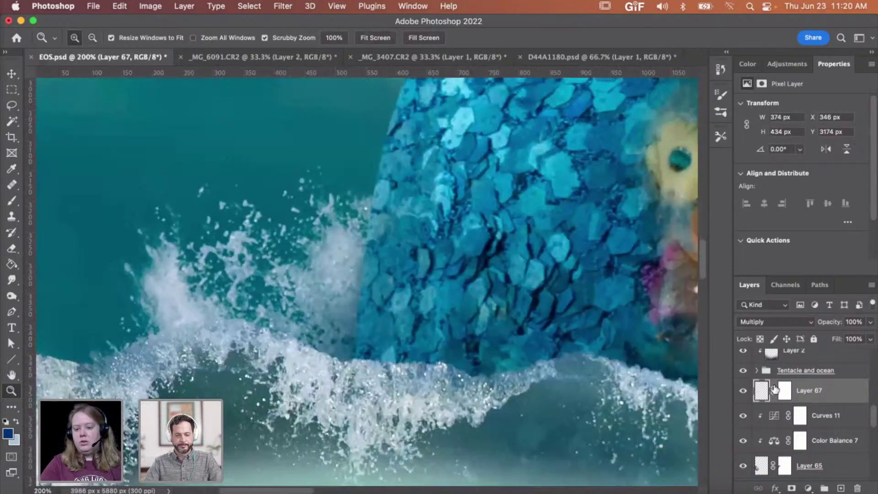
left_click(757, 371)
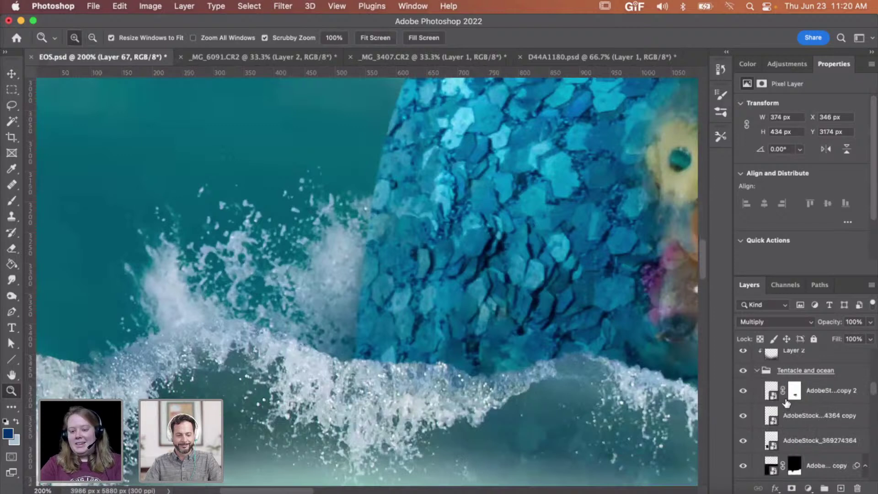
scroll(786, 402, "up", 1)
scroll(802, 434, "up", 1)
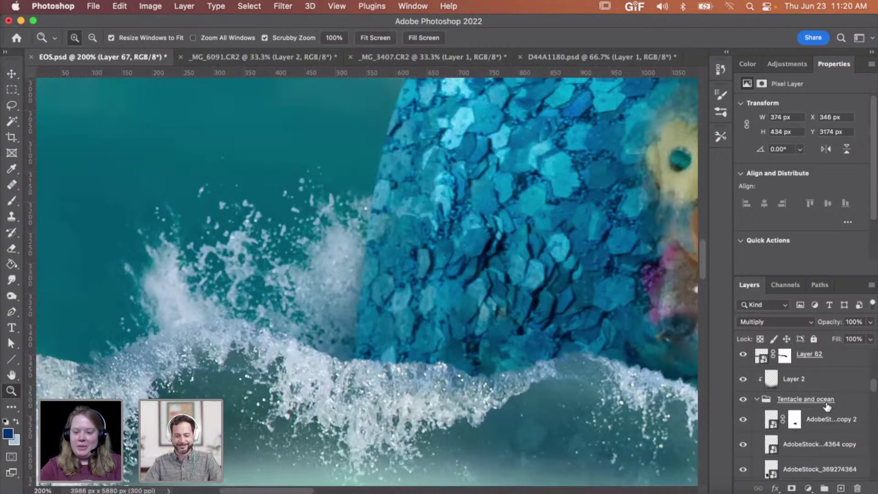
scroll(827, 406, "down", 10)
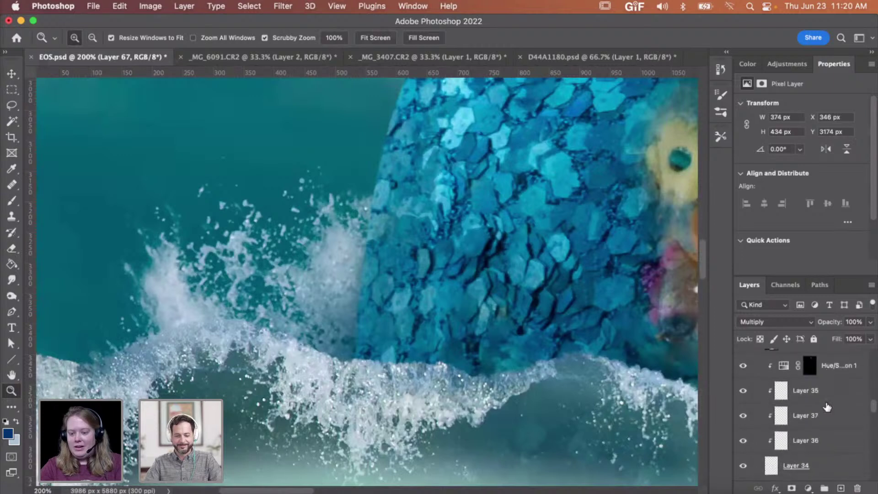
scroll(827, 406, "down", 6)
left_click(828, 431)
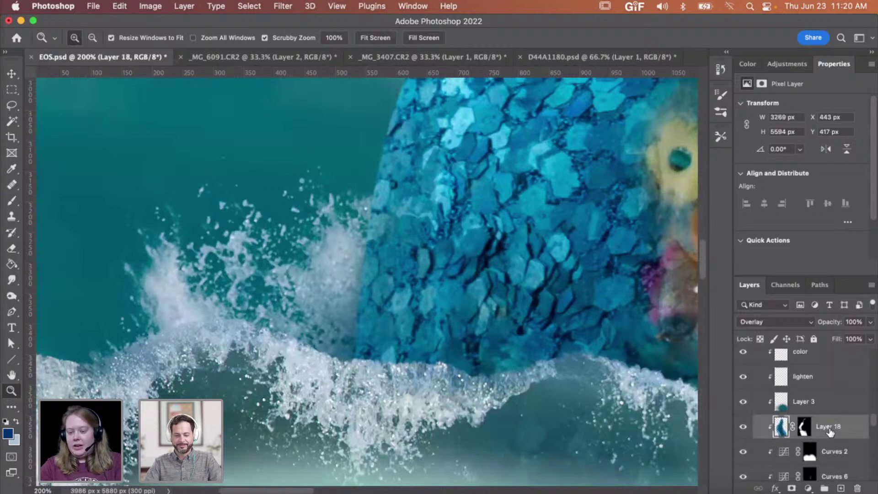
scroll(835, 431, "down", 1)
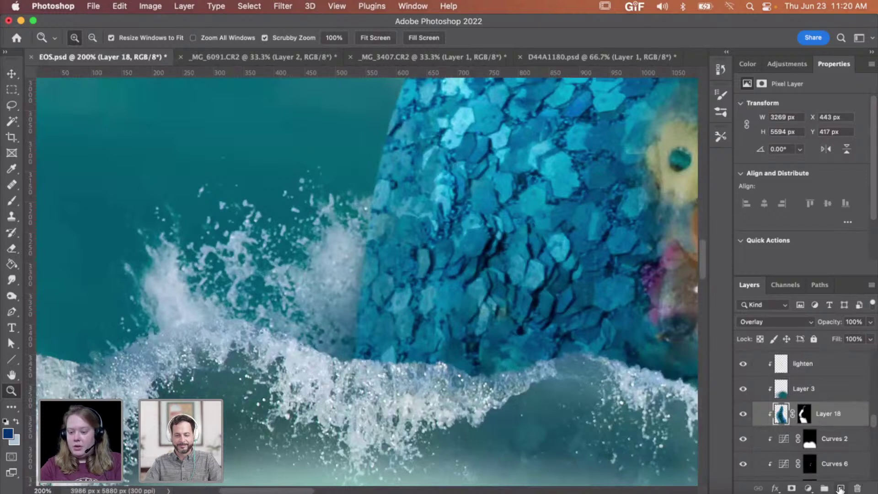
left_click(841, 488)
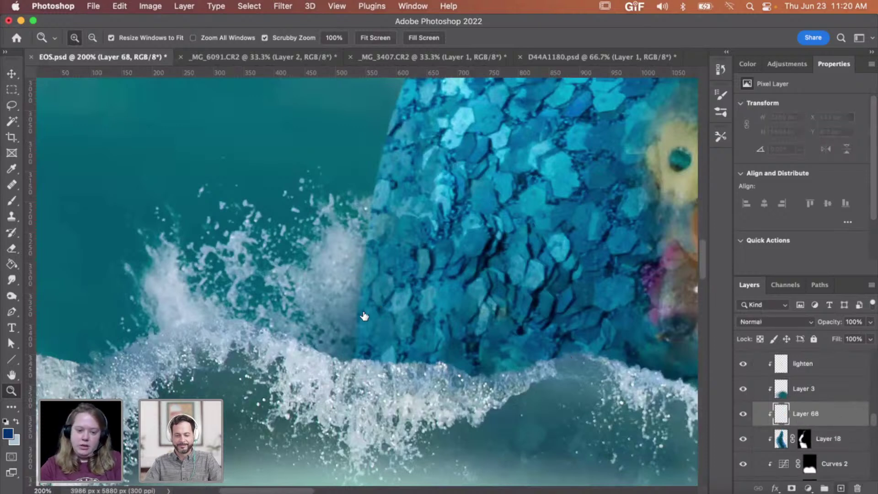
Step: Paint dark blue shading along the tentacle's lower edge beside the splash with a 125 px brush and set the layer to Multiply
key("b")
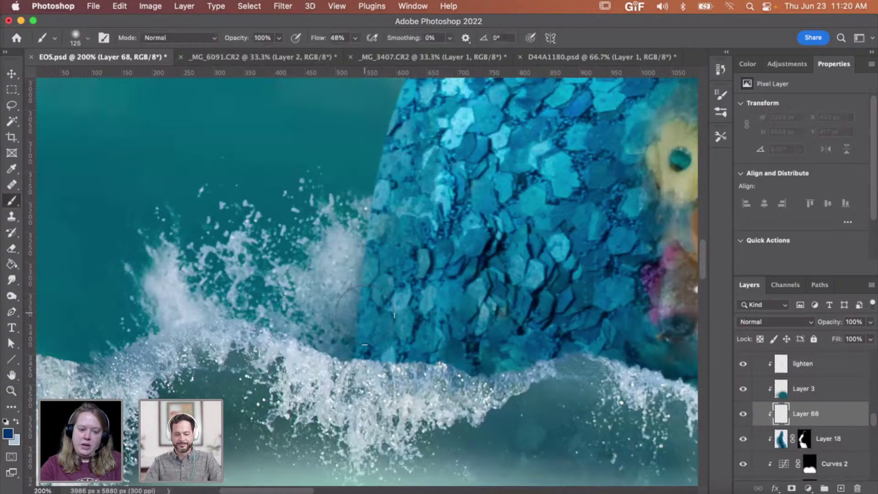
mouse_move(365, 315)
left_mouse_down()
mouse_move(350, 340)
mouse_move(370, 359)
mouse_move(361, 235)
mouse_move(361, 338)
mouse_move(413, 374)
mouse_move(464, 377)
left_mouse_up()
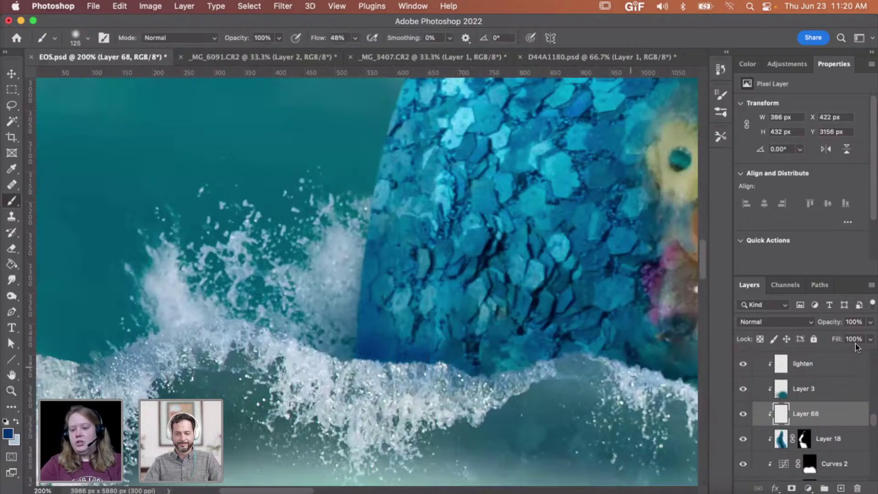
left_click(794, 328)
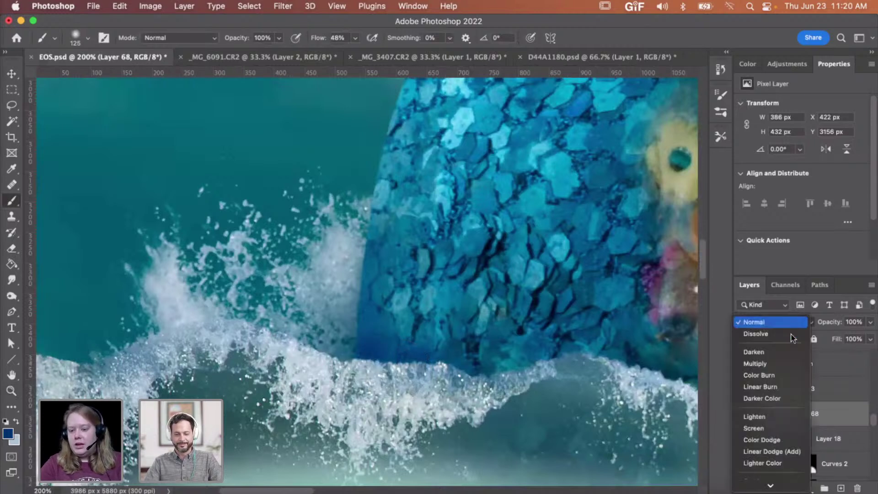
left_click(784, 363)
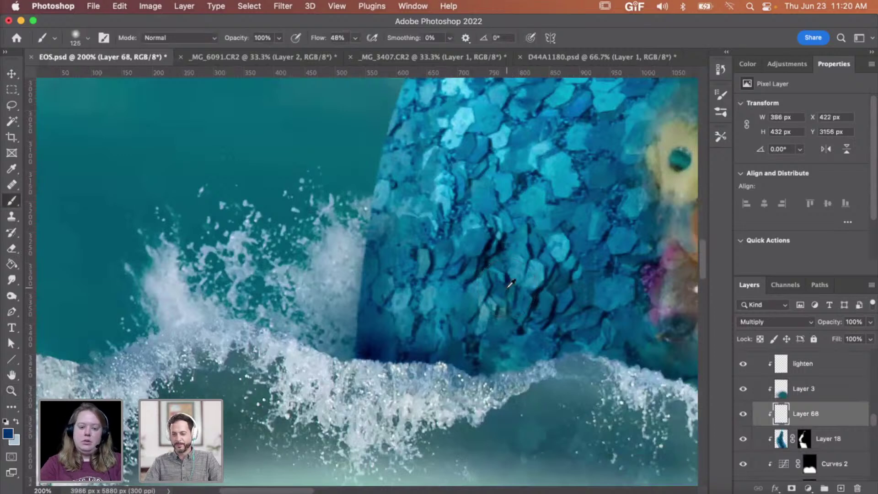
Step: Adjust the Hue/Saturation of Layer 68's painted shading to Saturation -49 and Lightness +11
key("super+u")
left_click(631, 179)
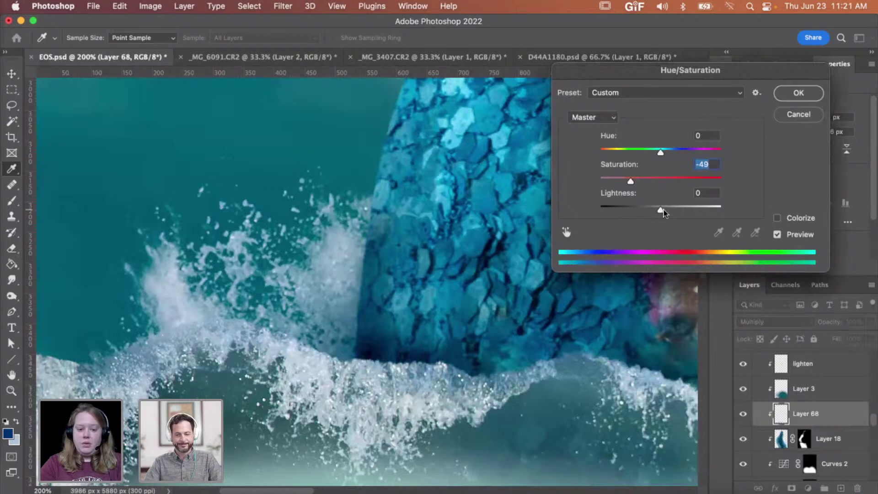
left_click_drag(666, 209, 667, 209)
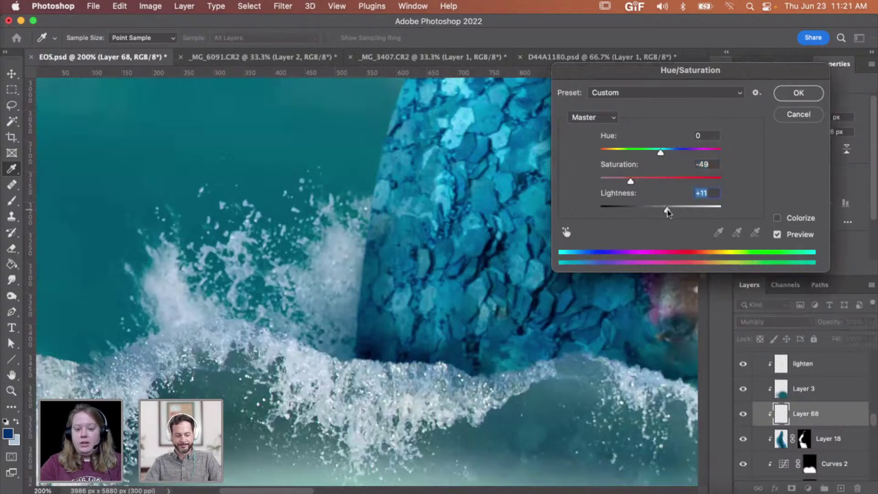
key("Return")
Step: Add a mask to Layer 68 and soften the shading on the tentacle with a 300 px black brush
key("b")
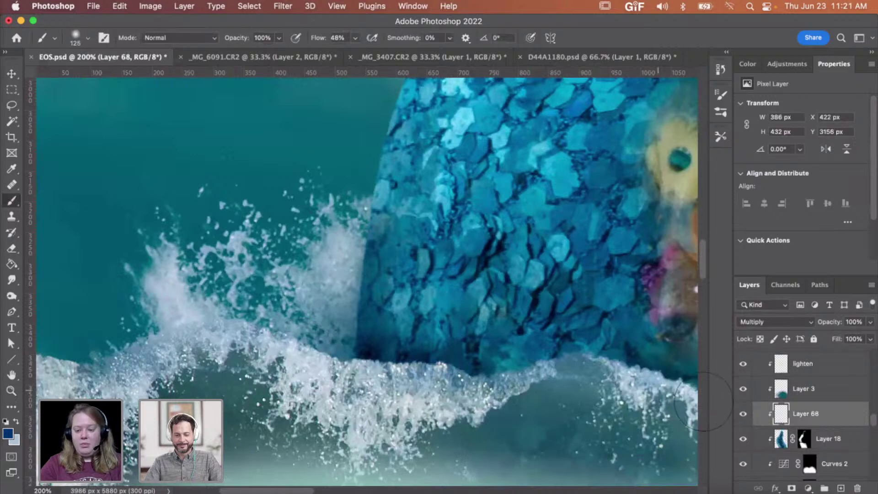
left_click(792, 489)
key("d")
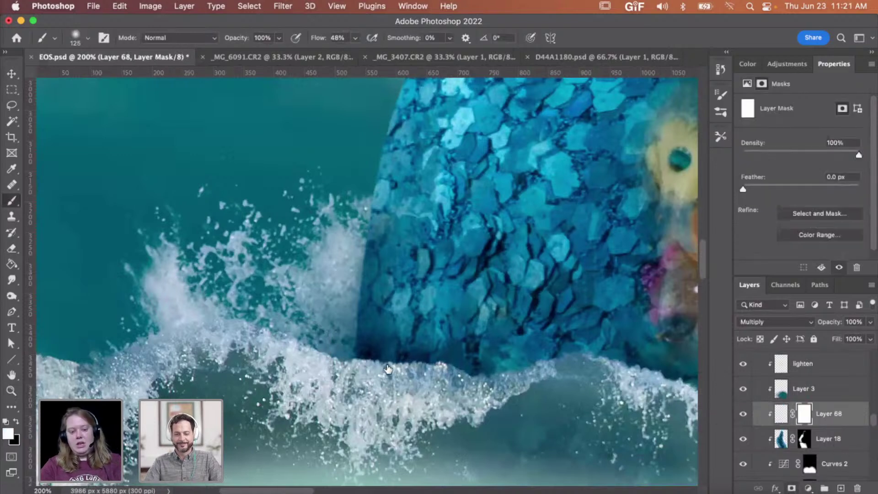
key("bracketright")
key("bracketright")
key("bracketright")
key("bracketright")
key("bracketright")
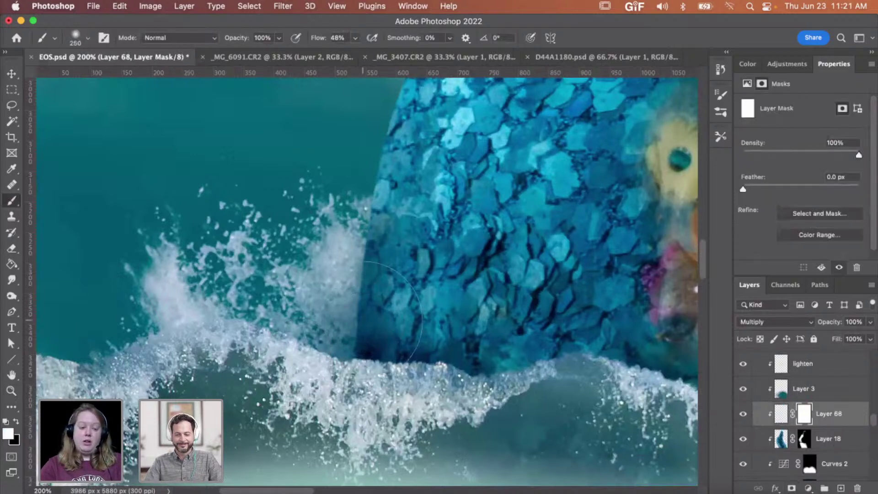
key("x")
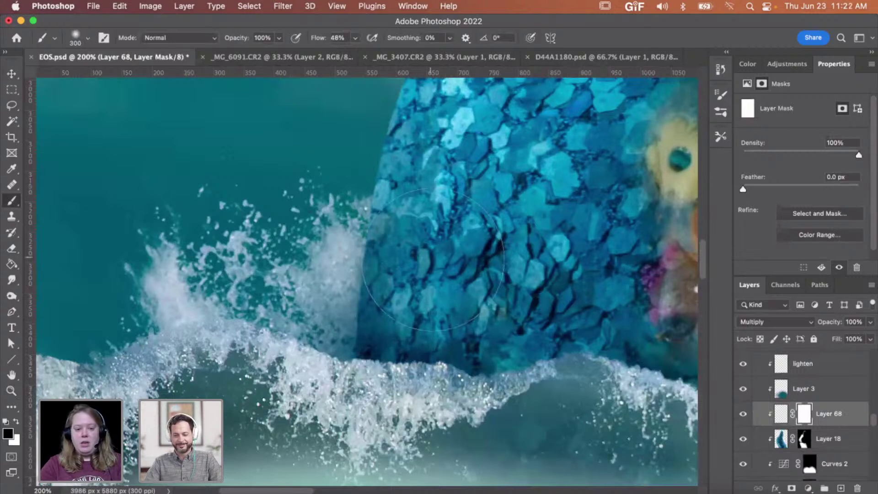
Step: Examine how the shaded tentacle base sits in the wider composition
key("z")
left_click(499, 241, "alt")
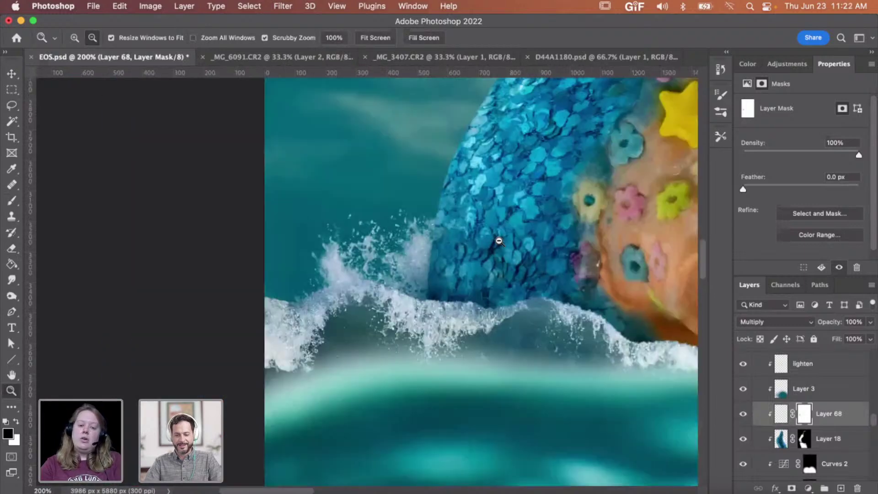
left_click(499, 240, "alt")
left_click(499, 243, "alt")
left_click(499, 244, "alt")
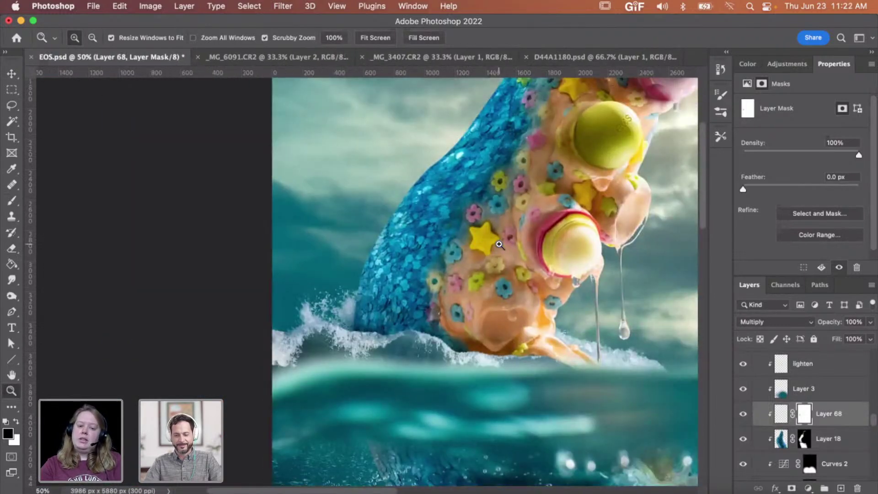
scroll(499, 245, "right", 3)
scroll(499, 245, "up", 3)
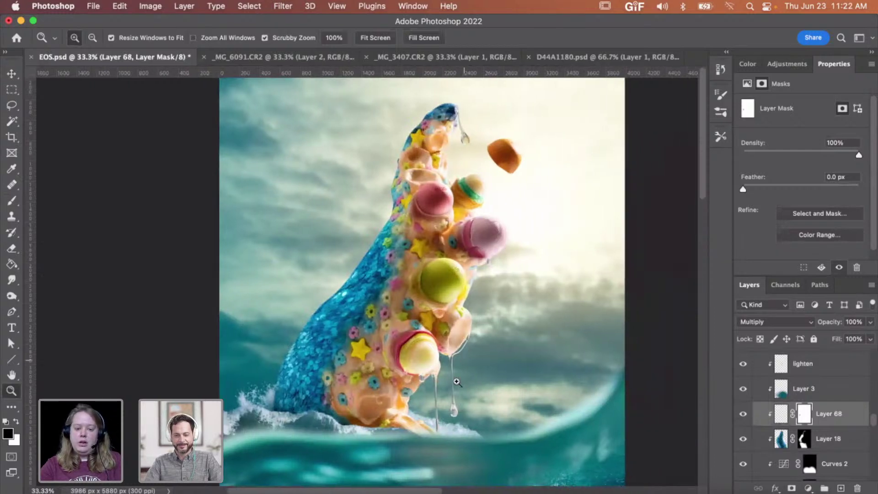
Step: Add a new layer directly above Curves 10 for shading the splash beside the tentacle's orange tip
left_click(440, 438)
left_click(444, 445)
left_click(444, 445)
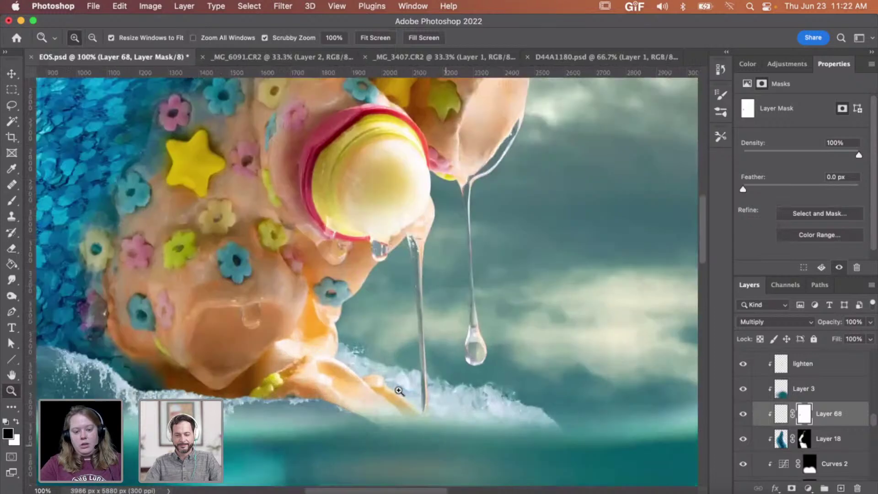
scroll(813, 430, "down", 2)
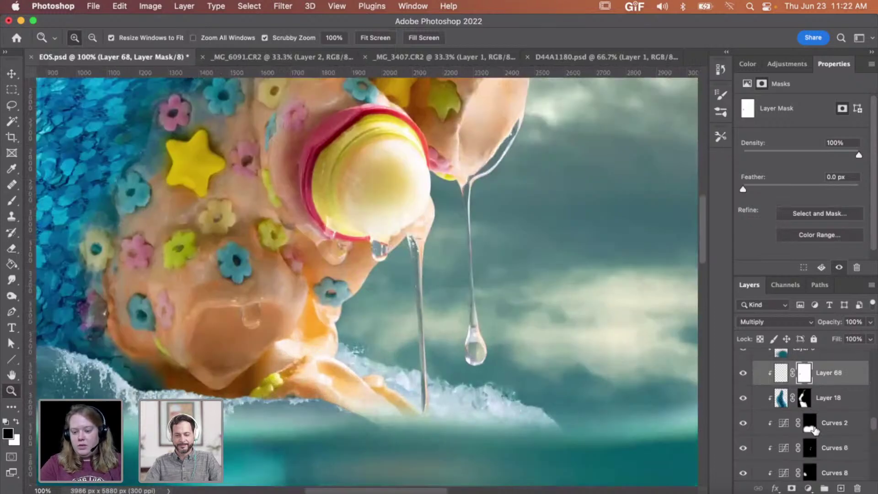
scroll(813, 430, "down", 5)
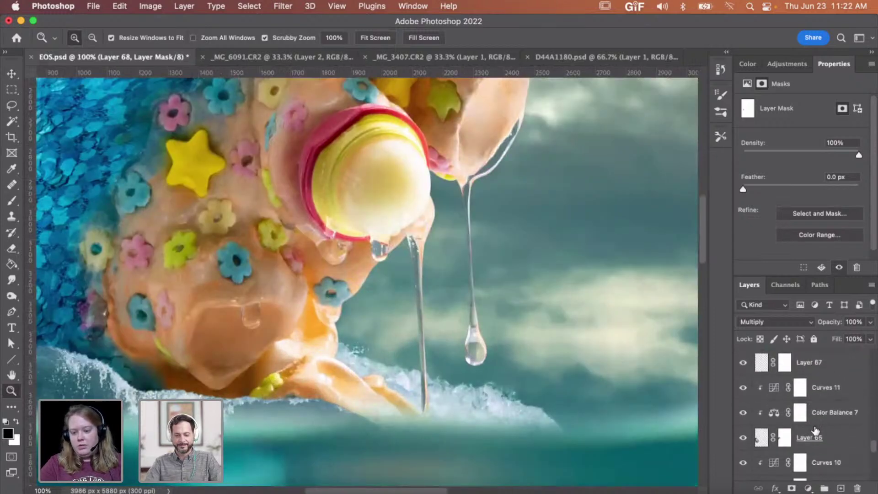
scroll(815, 430, "down", 1)
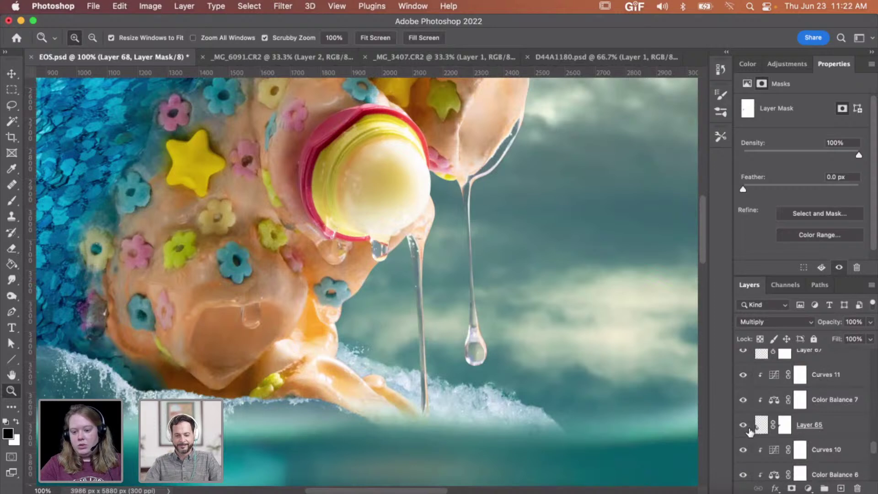
scroll(802, 431, "down", 2)
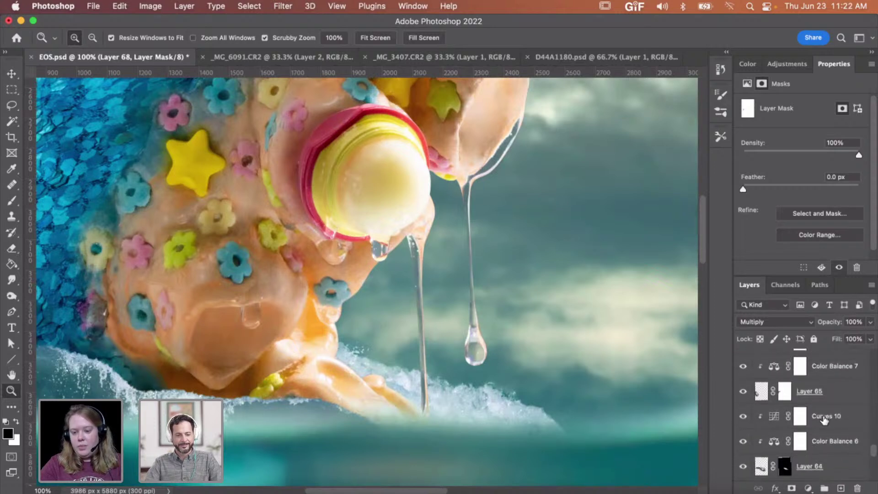
left_click(826, 416)
left_click(842, 489)
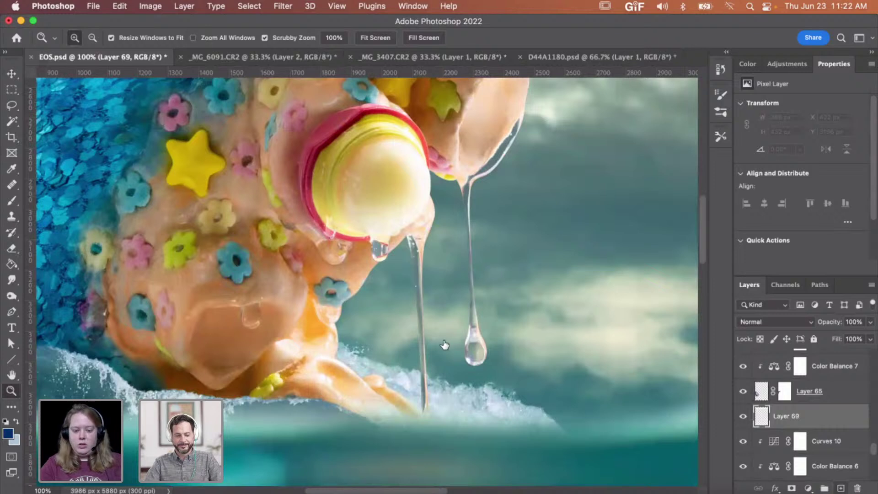
Step: Paint dark blue shading over the splash by the orange tip with a 150 px brush and set the layer to Multiply
key("b")
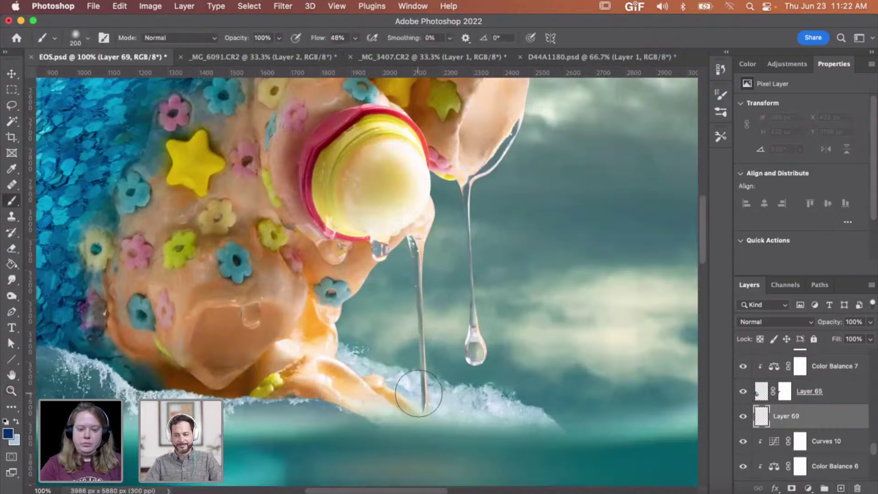
left_click_drag(406, 409, 497, 446)
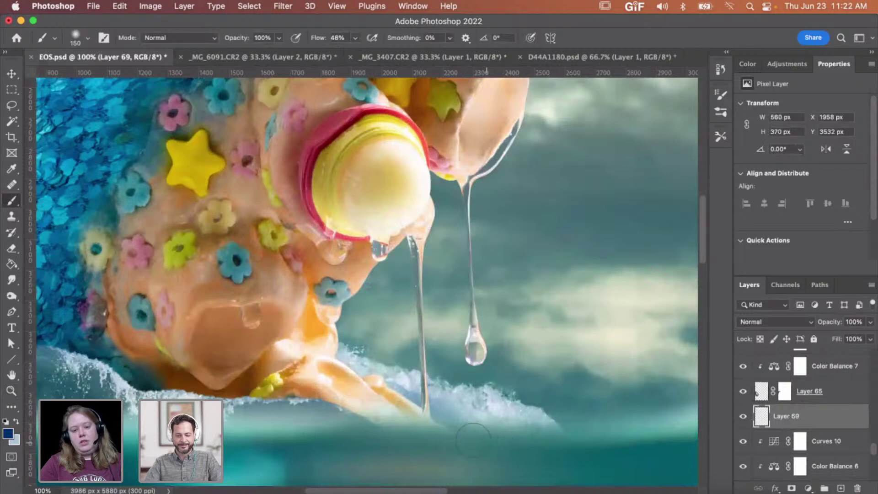
mouse_move(384, 414)
left_mouse_down()
mouse_move(370, 408)
mouse_move(377, 396)
mouse_move(332, 382)
mouse_move(315, 366)
left_mouse_up()
left_click(776, 321)
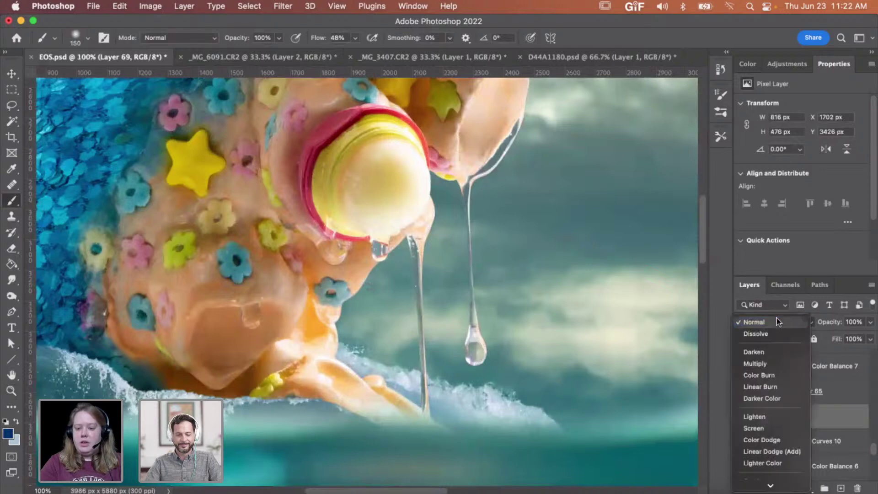
left_click(768, 361)
Step: Examine the whole tentacle composite to judge how the shaded splashes blend with the tentacle and ocean
key("z")
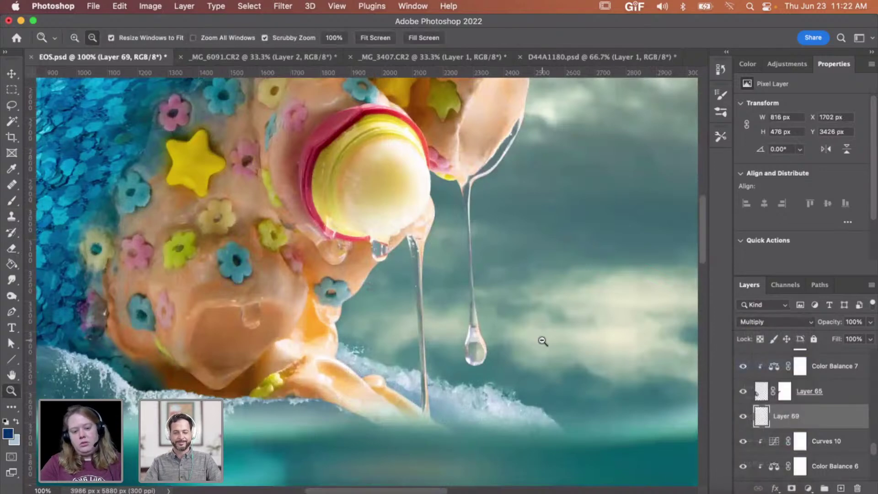
left_click(543, 342, "alt")
left_click(543, 341, "alt")
left_click(542, 341, "alt")
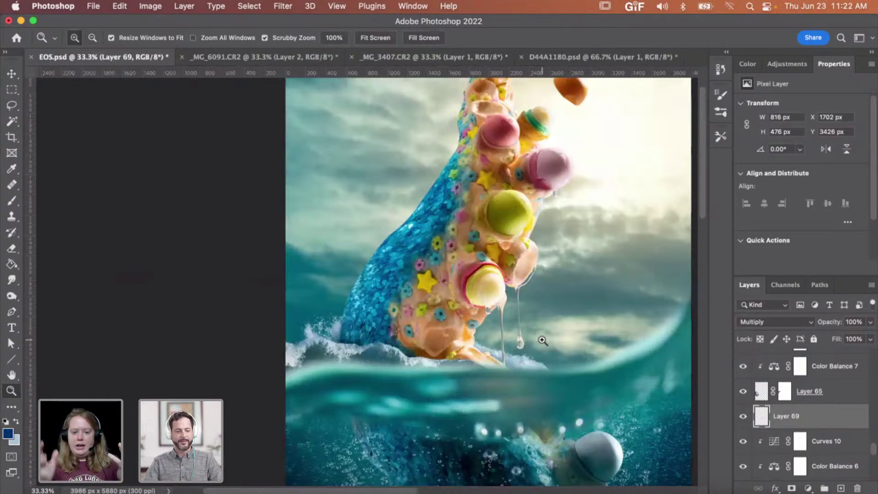
left_click_drag(542, 340, 489, 353)
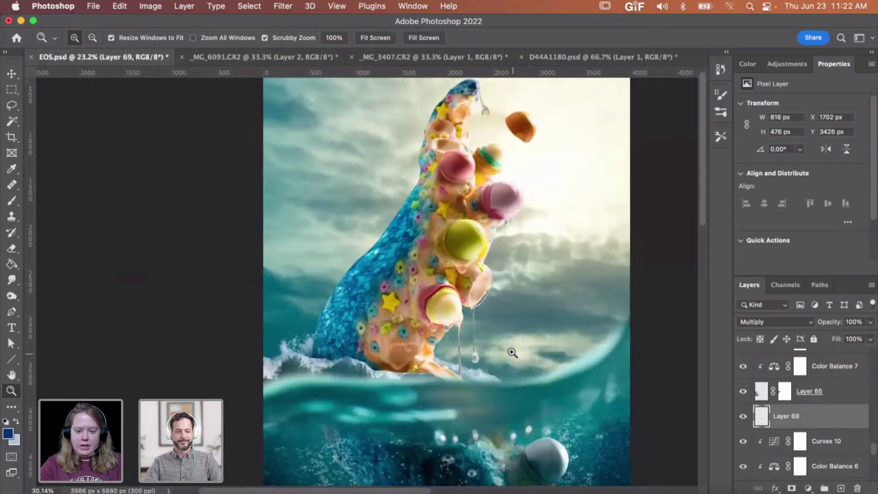
scroll(512, 351, "up", 2)
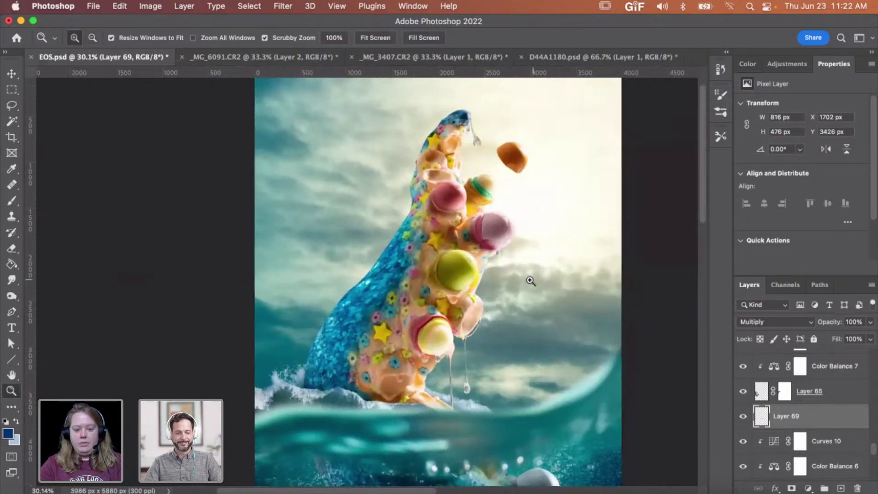
scroll(506, 269, "up", 1)
scroll(494, 268, "down", 3)
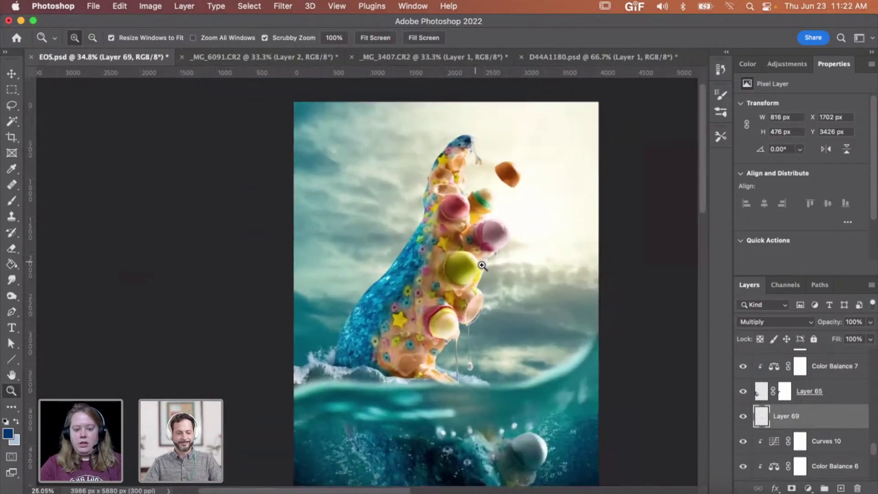
scroll(482, 266, "up", 2)
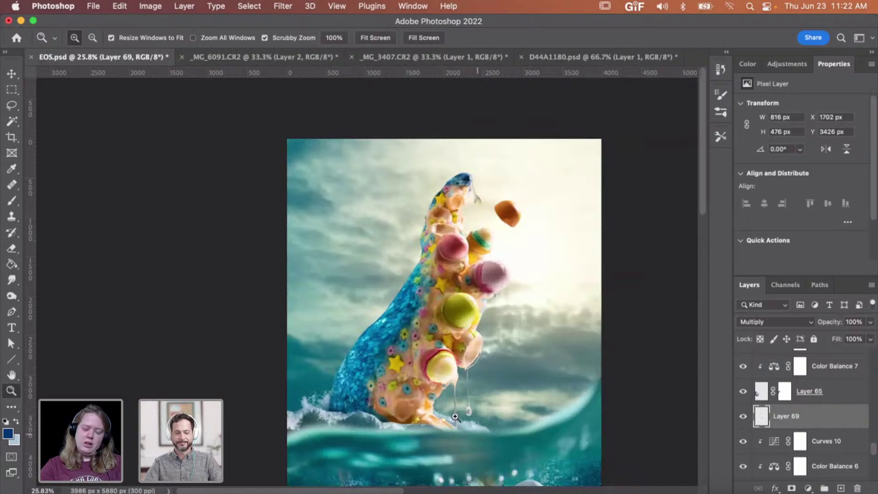
Step: Select Layer 20 at the top of the layer stack, ready for adding a highlight to the hanging water drop
left_click_drag(465, 394, 498, 389)
scroll(803, 415, "up", 10)
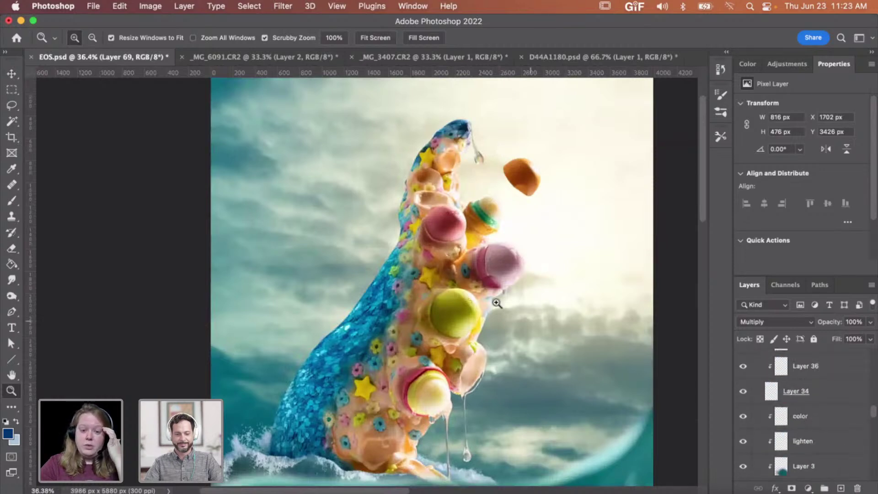
left_click_drag(466, 456, 557, 453)
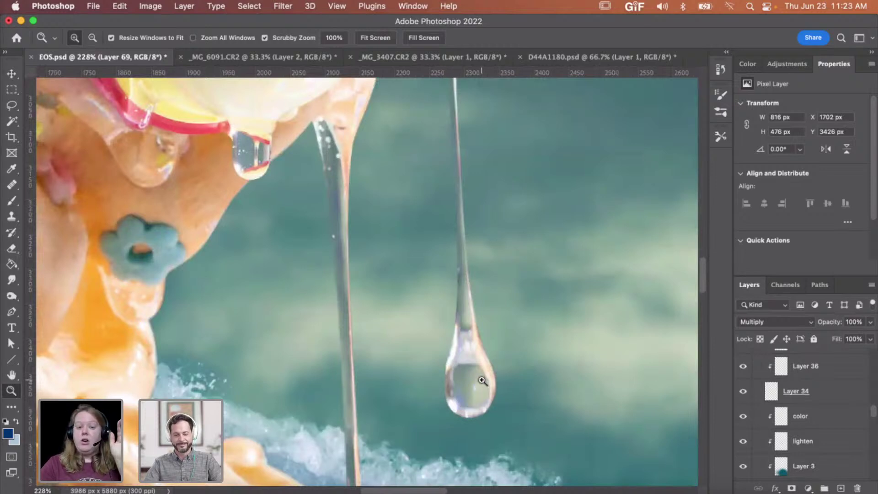
scroll(798, 404, "up", 10)
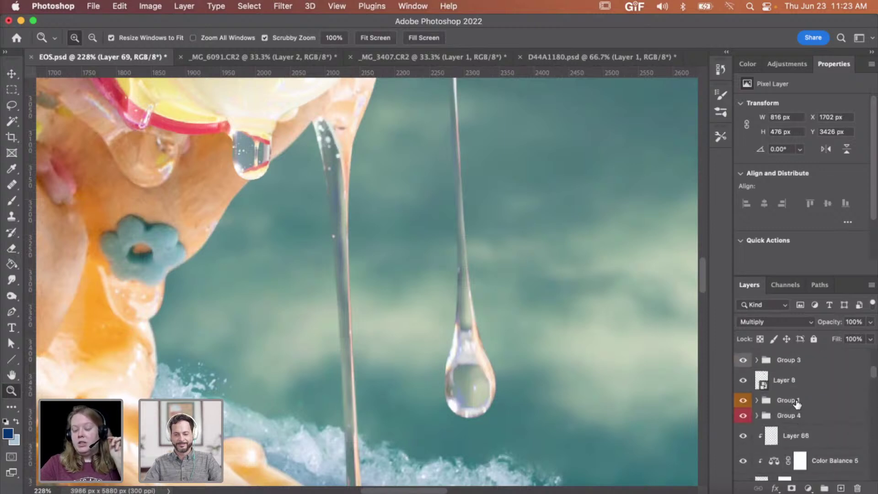
scroll(787, 434, "down", 10)
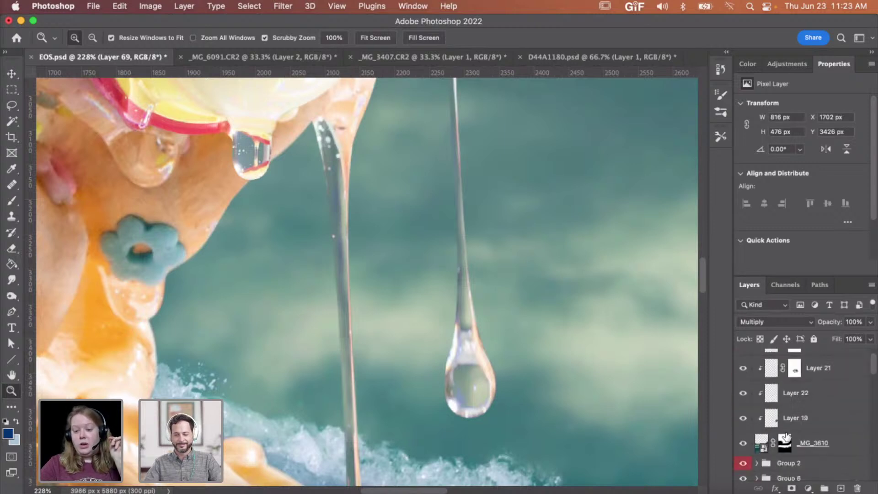
left_click(819, 362)
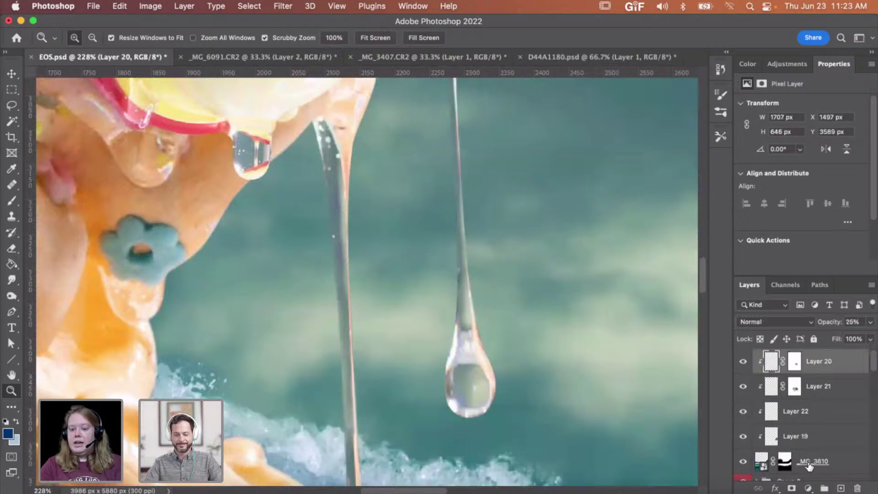
left_click(518, 340, "alt")
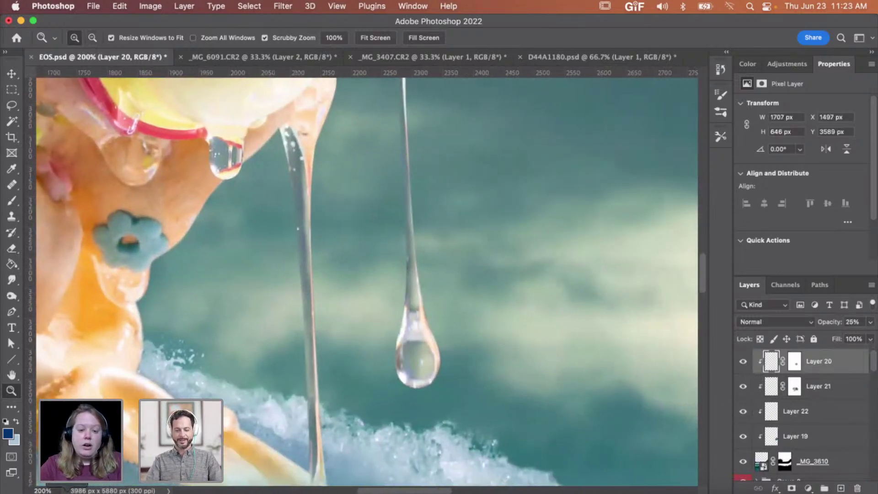
Step: Switch to Finder, compare the lens flare images in the Stock folder, and place Altair.jpg into EOS.psd above Layer 20
left_click(66, 493)
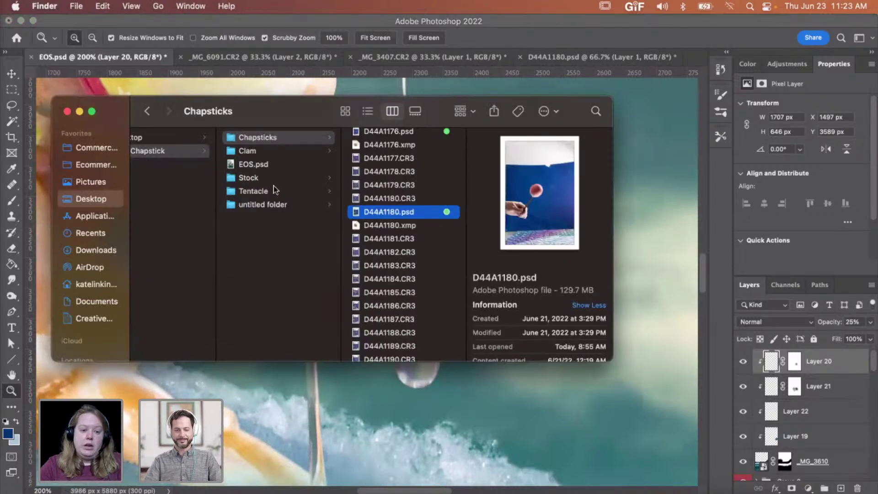
left_click(272, 178)
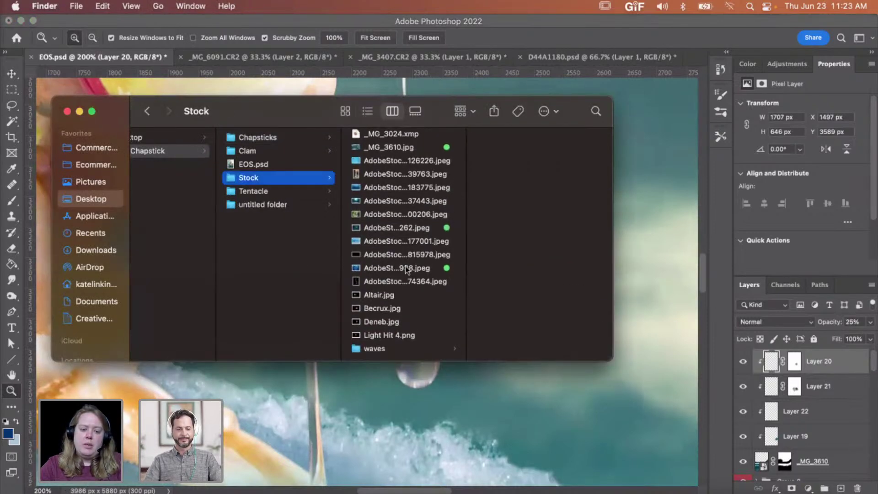
left_click(384, 295)
left_click(388, 309)
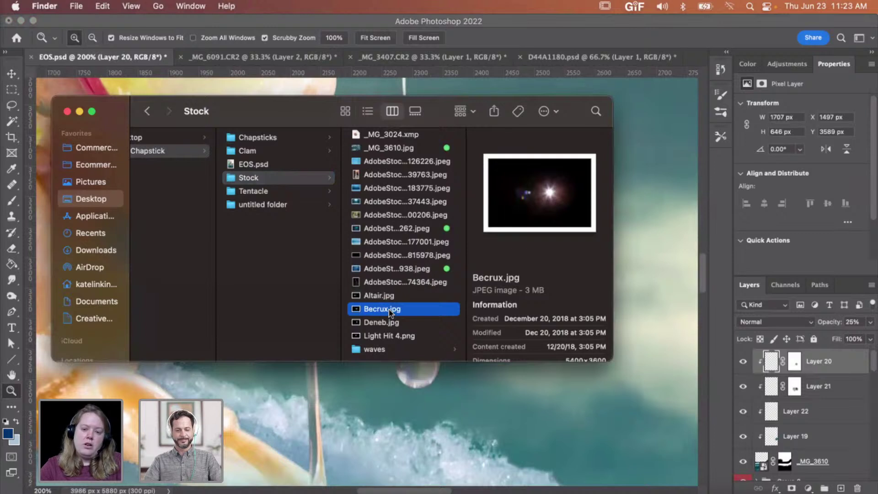
key("Down")
key("Down")
key("Up")
key("Up")
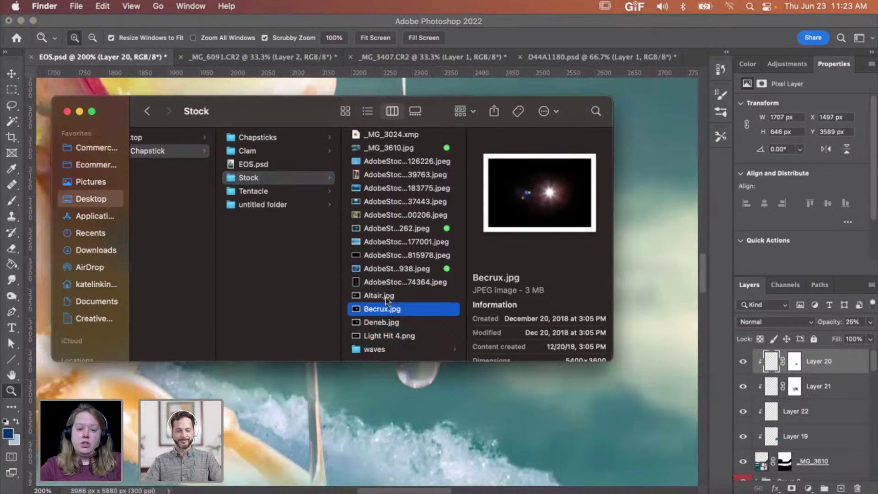
left_click(386, 296)
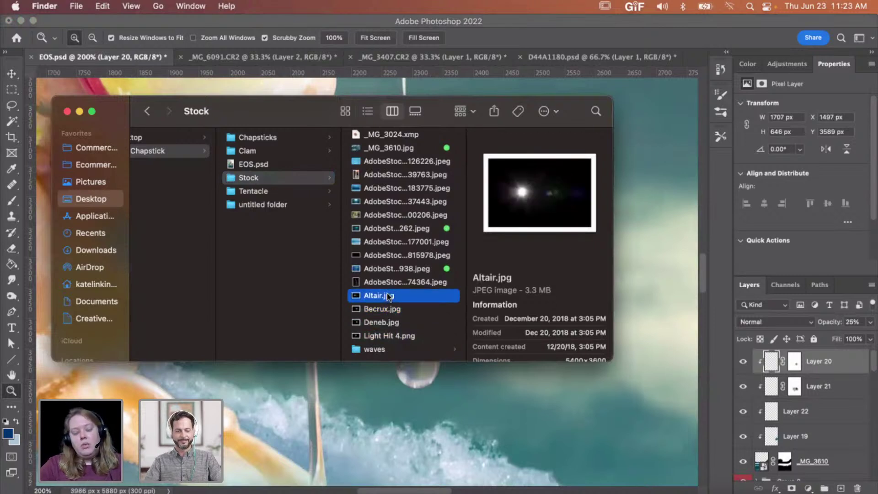
left_click_drag(388, 296, 385, 390)
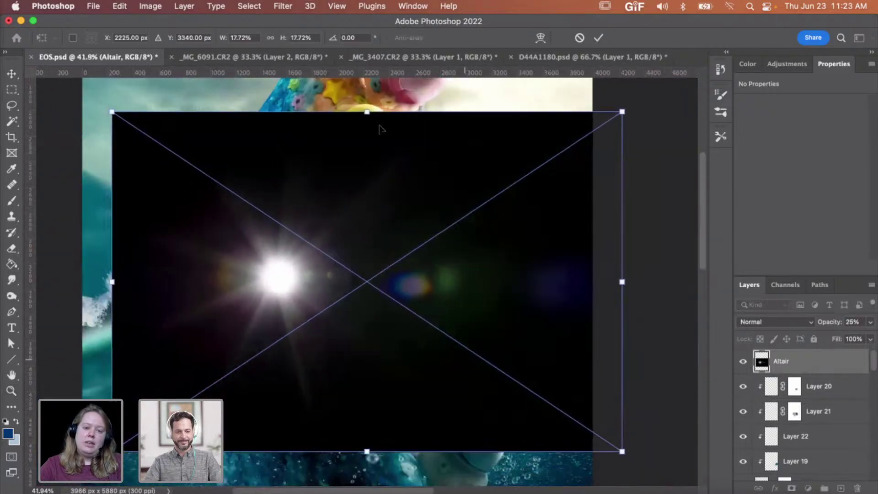
Step: Scale the placed Altair flare to 3.23% and rotate it to 145° near the hanging water drop
left_click_drag(368, 113, 371, 251)
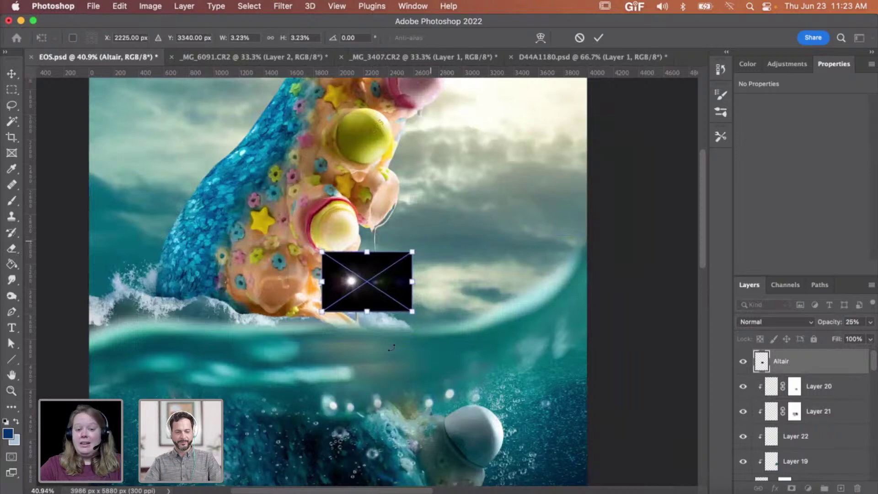
left_click_drag(391, 348, 344, 336)
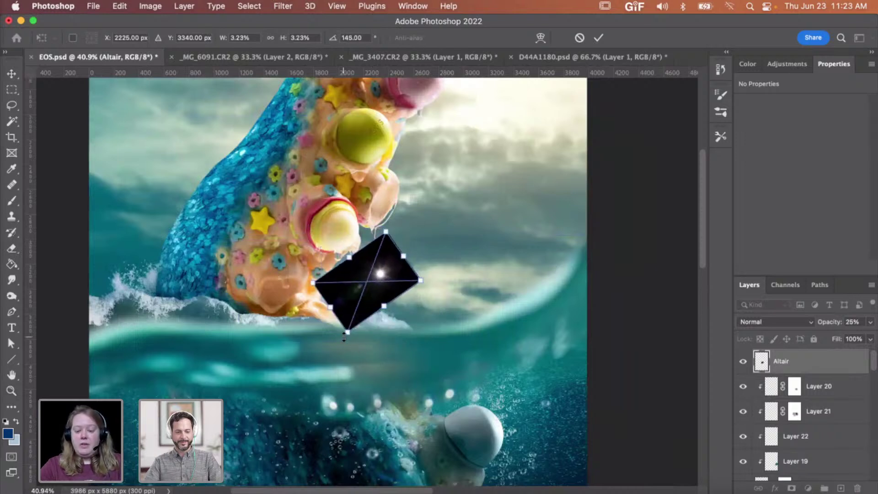
key("Return")
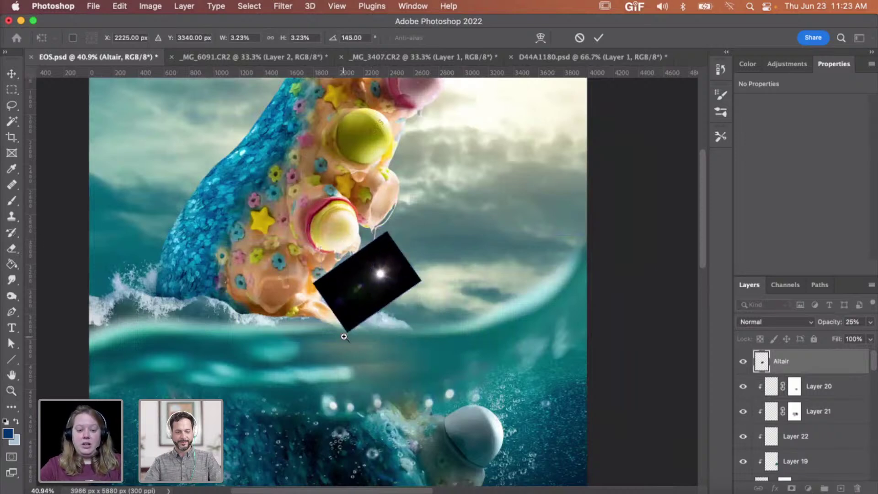
Step: Set the Altair layer to Screen and move its flare onto the hanging water drop
left_click(349, 292)
left_click(431, 280)
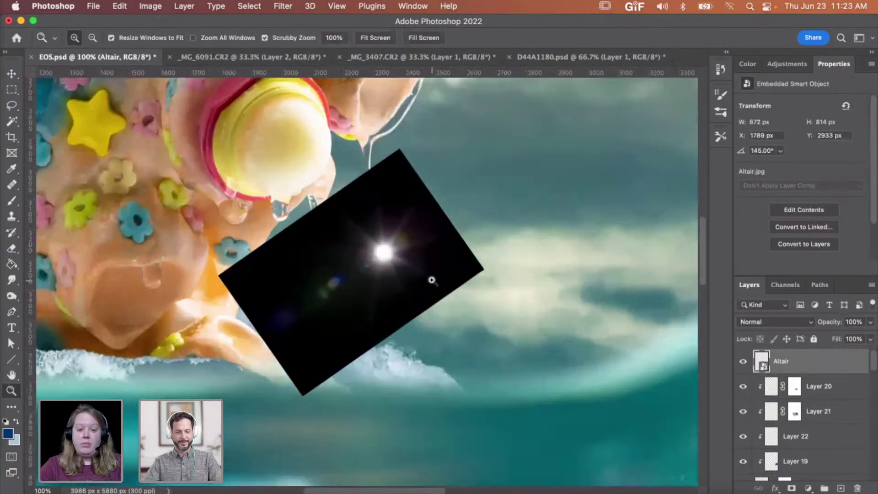
left_click(431, 280)
left_click(775, 323)
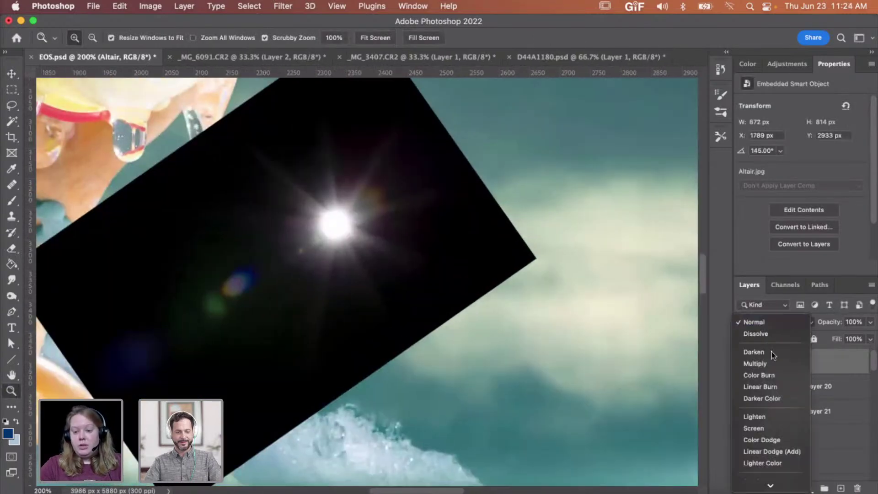
left_click(761, 427)
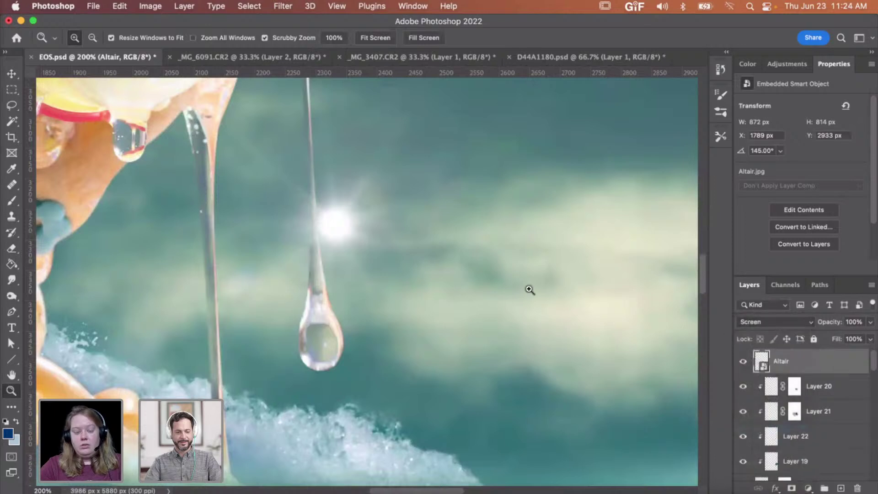
key("v")
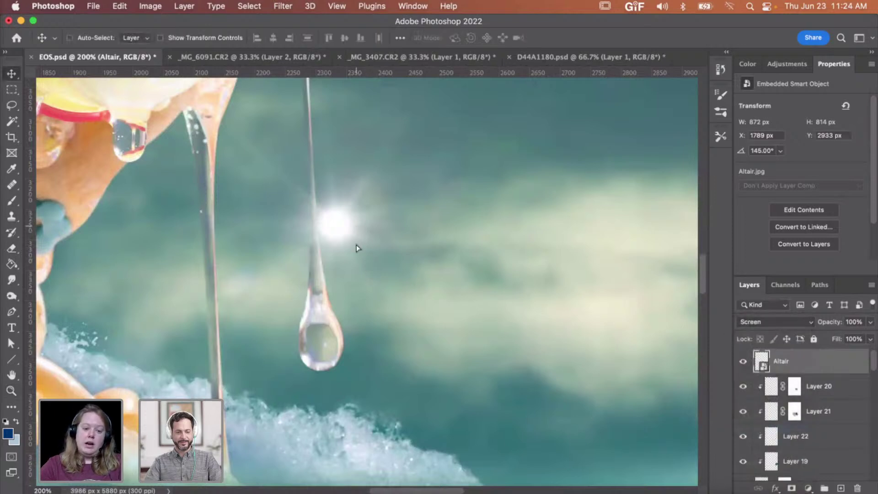
left_click_drag(356, 247, 345, 308)
Step: Shrink the Altair flare in two passes, to 2.19% and to 1.71%, so it fits inside the hanging drop
scroll(345, 307, "down", 3)
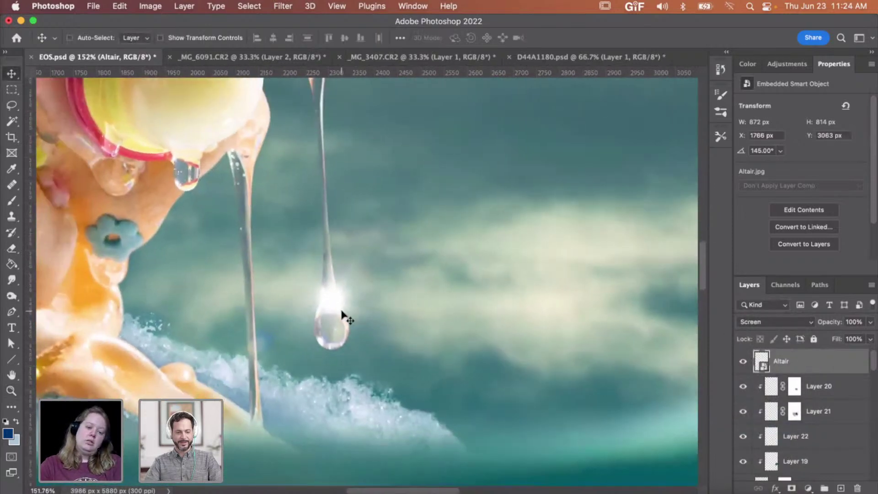
scroll(344, 311, "down", 5)
key("super+t")
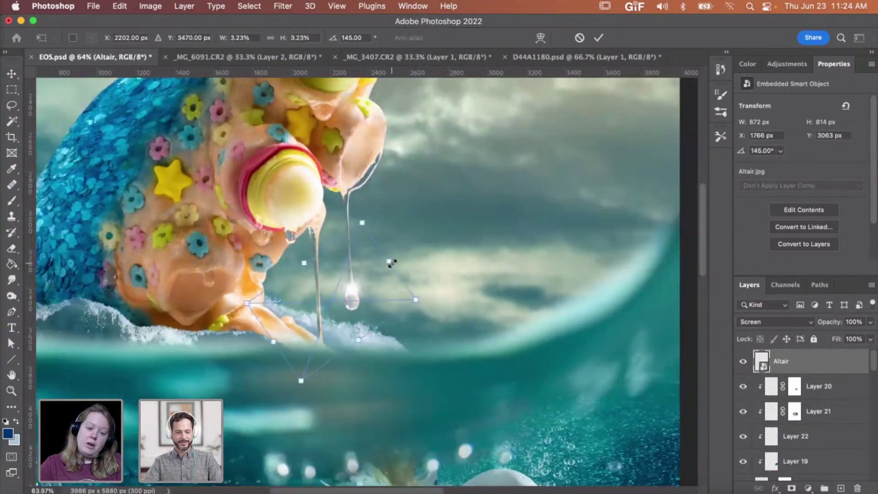
left_click_drag(392, 264, 363, 303)
key("Return")
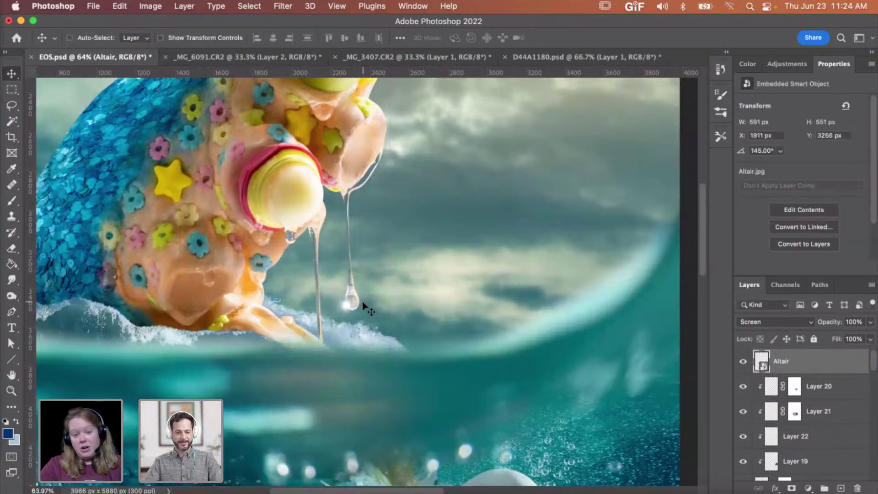
key("super+t")
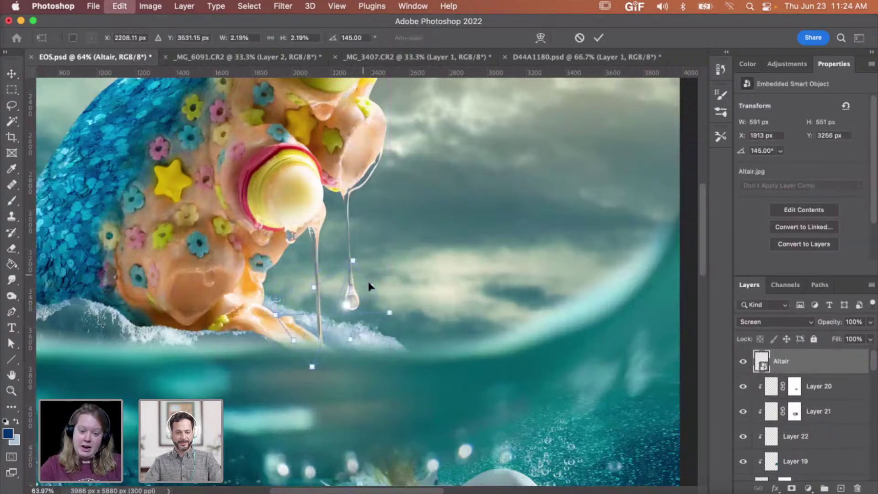
left_click_drag(369, 287, 363, 291)
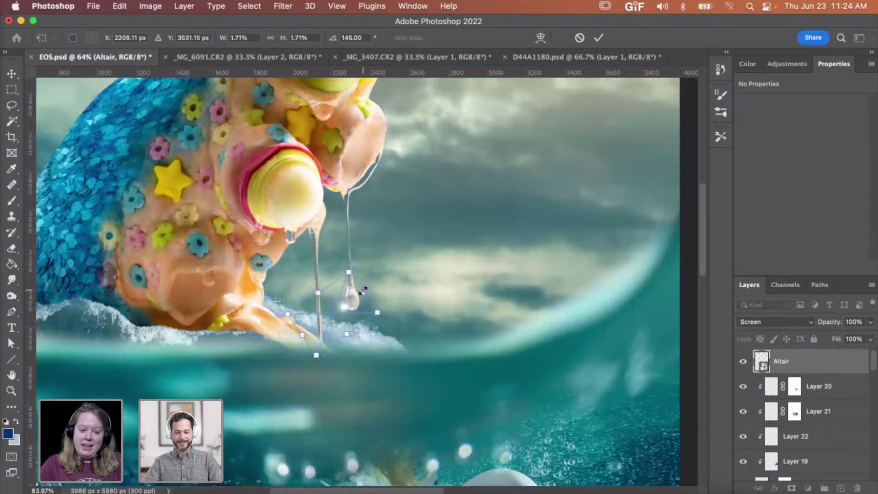
key("Return")
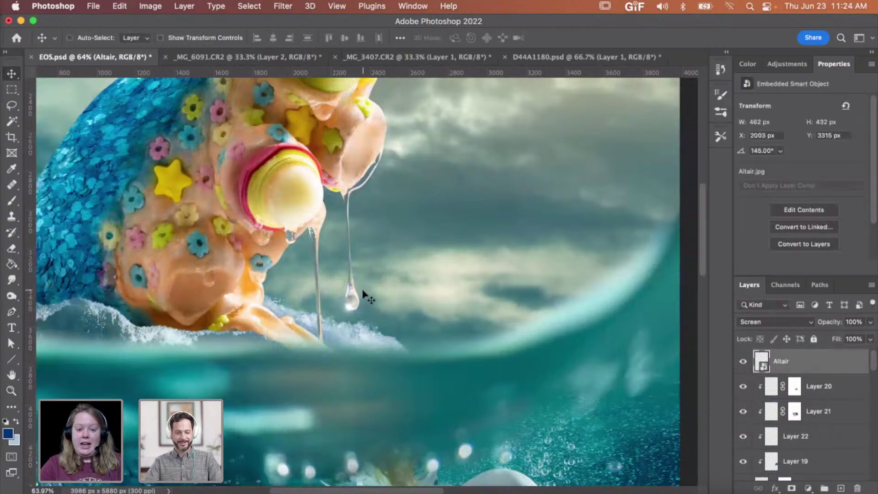
Step: Nudge the Altair flare to X 1999 px, Y 3308 px inside the hanging drop
key("Up")
key("Up")
key("Up")
key("Up")
key("Up")
key("Up")
key("Up")
key("Up")
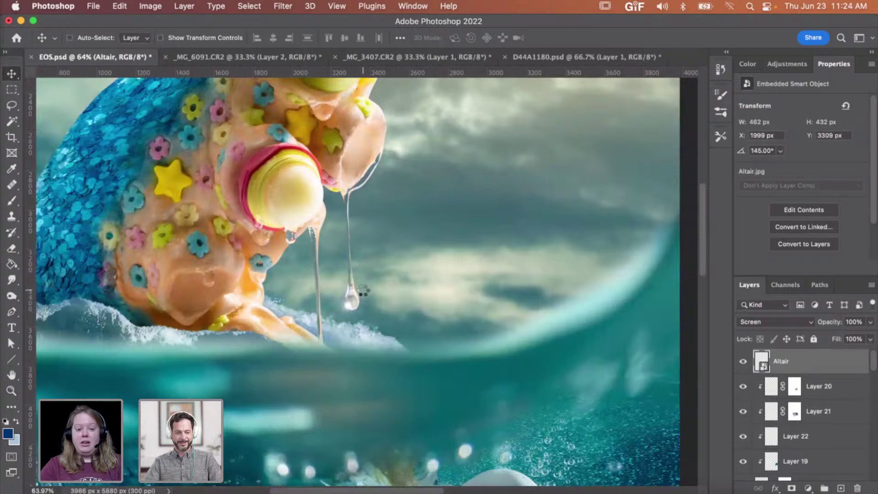
key("Right")
key("Right")
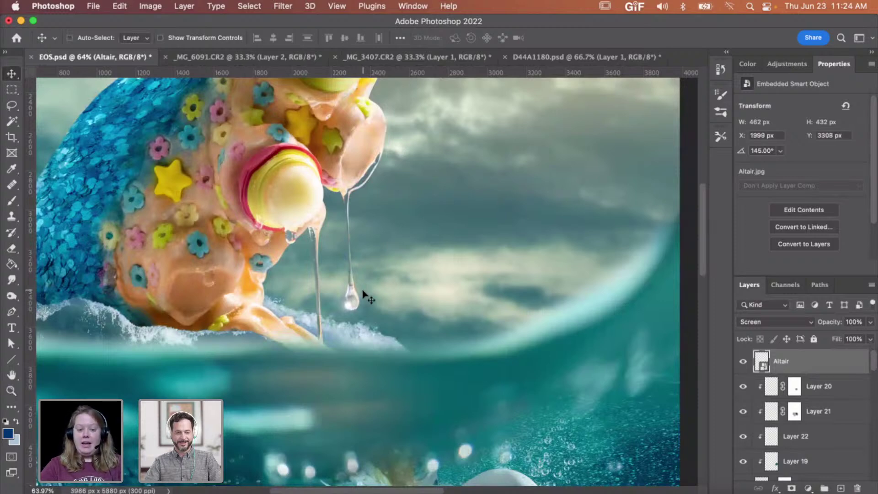
Step: Examine the dripping strands, glossy highlights and lip balm spheres along the tentacle up to the pink sphere
key("z")
left_click(364, 295, "alt")
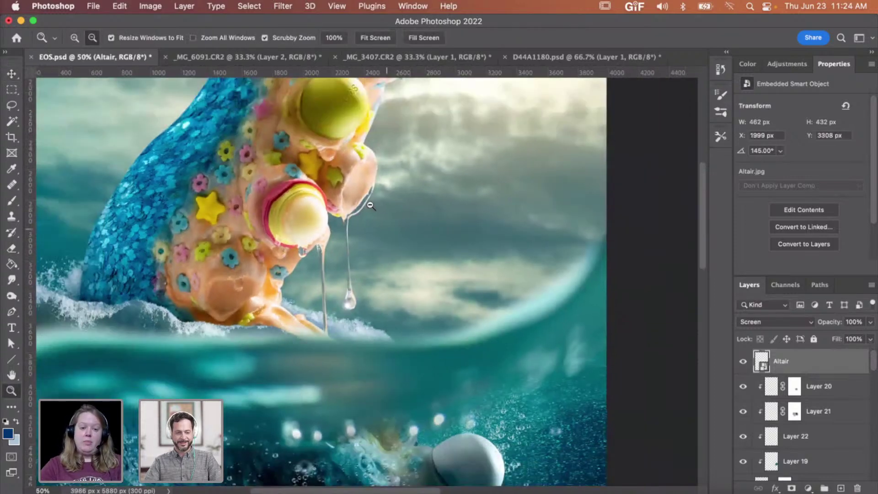
left_click(367, 200)
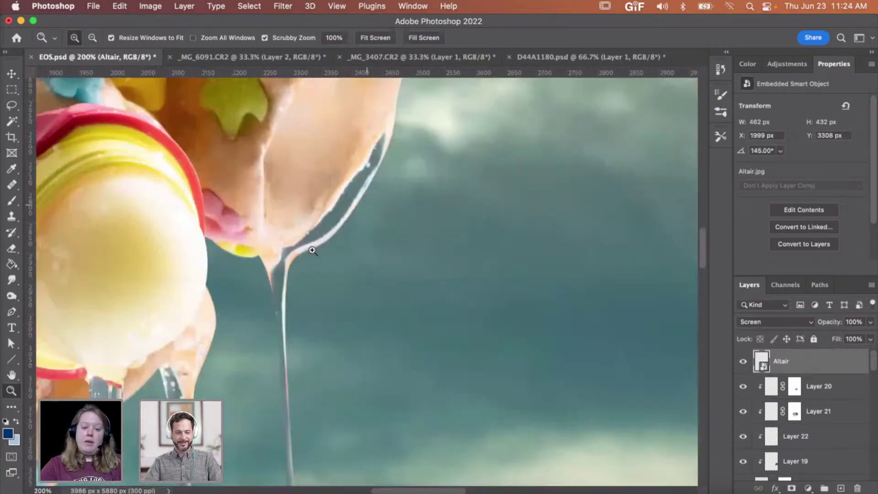
scroll(323, 267, "up", 5)
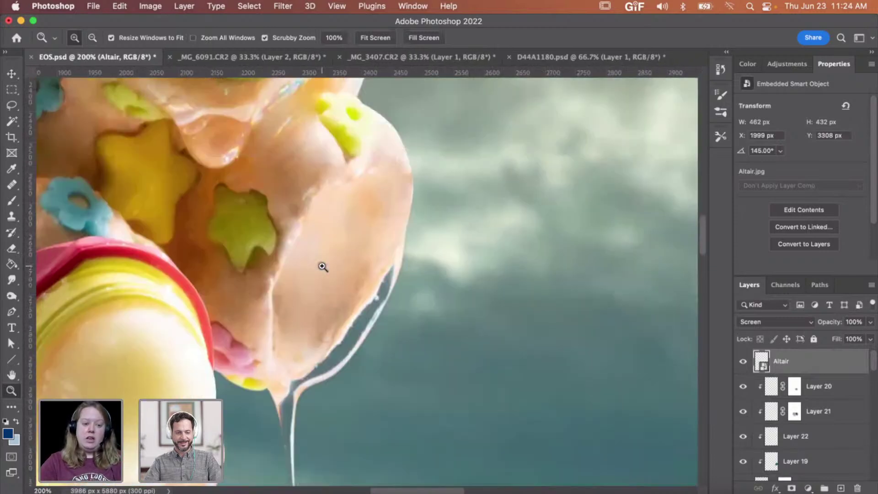
left_click(226, 298)
left_click_drag(226, 297, 186, 308)
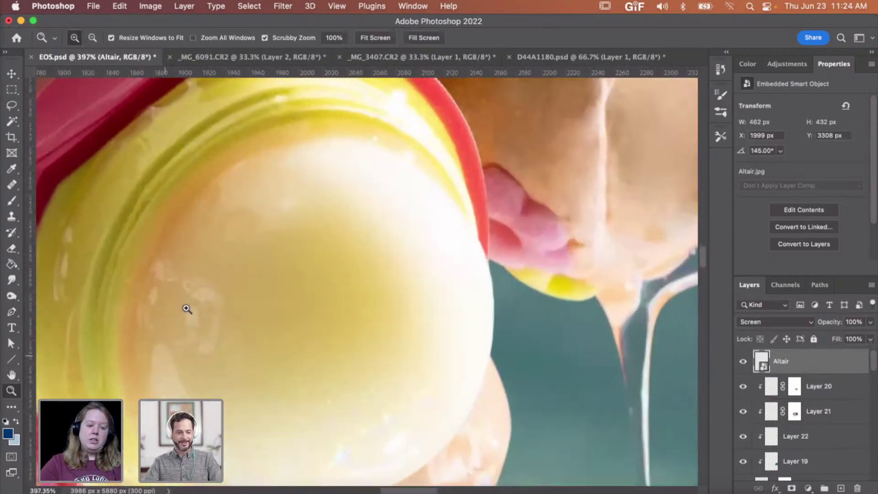
left_click_drag(291, 289, 251, 288)
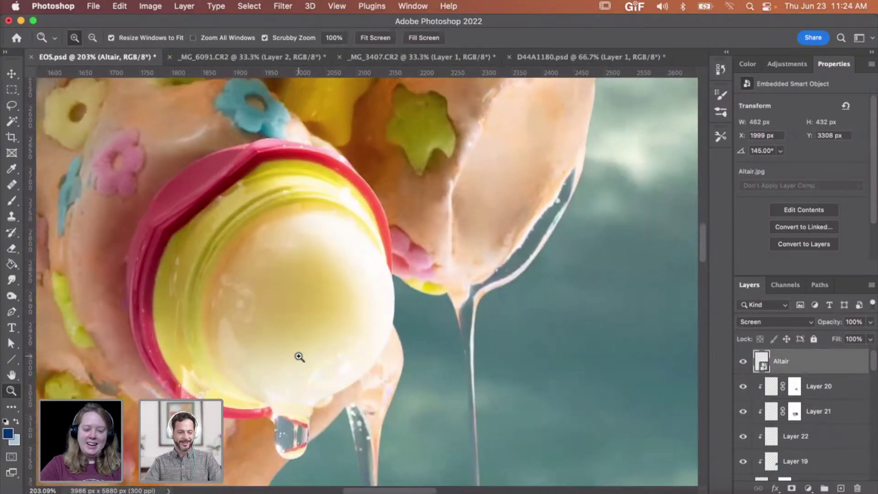
left_click_drag(325, 367, 293, 358)
scroll(404, 294, "up", 8)
scroll(404, 293, "right", 4)
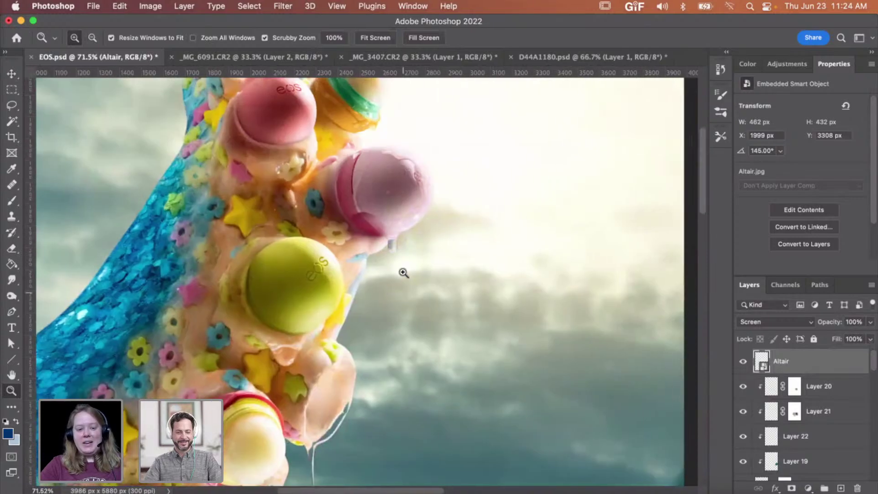
scroll(393, 232, "up", 5)
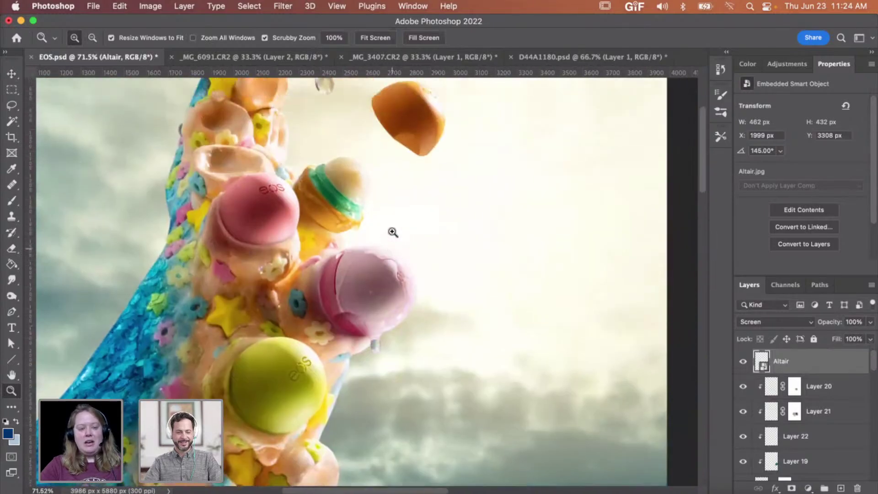
left_click_drag(196, 230, 243, 229)
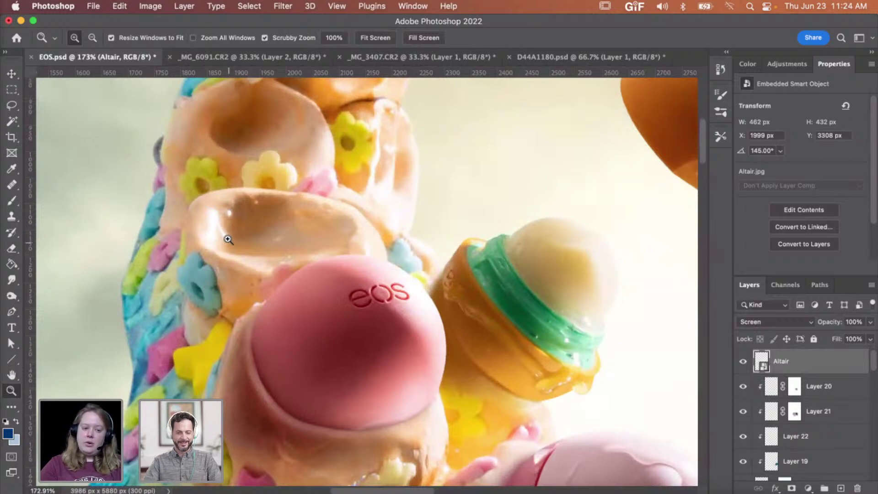
Step: Place Becrux.jpg from the Stock folder into EOS.psd and scale it down to 2.50%
left_click_drag(230, 244, 227, 230)
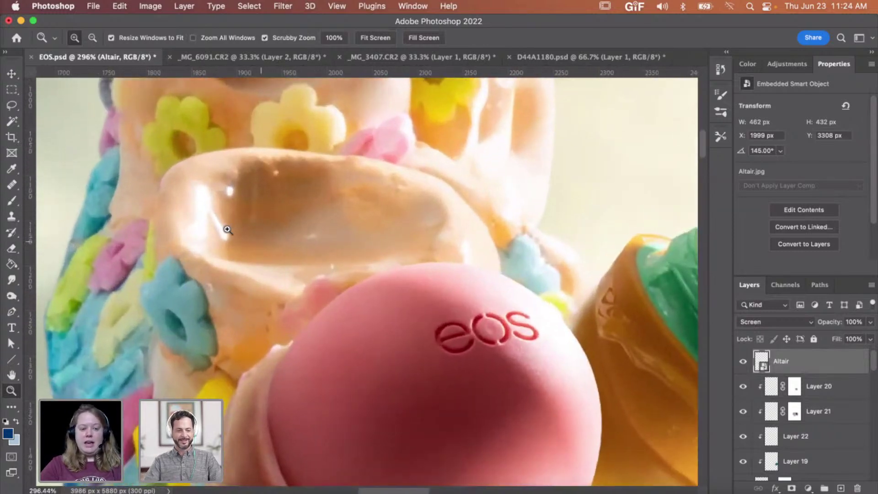
key("super+Tab")
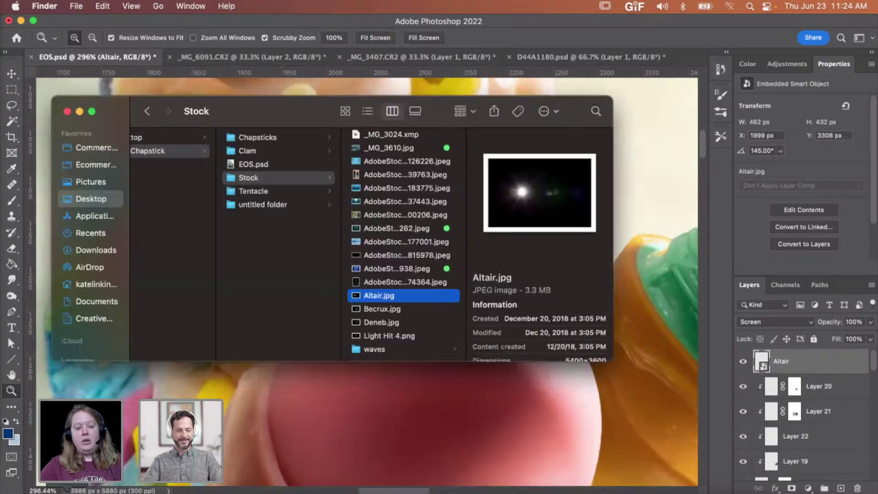
left_click(402, 310)
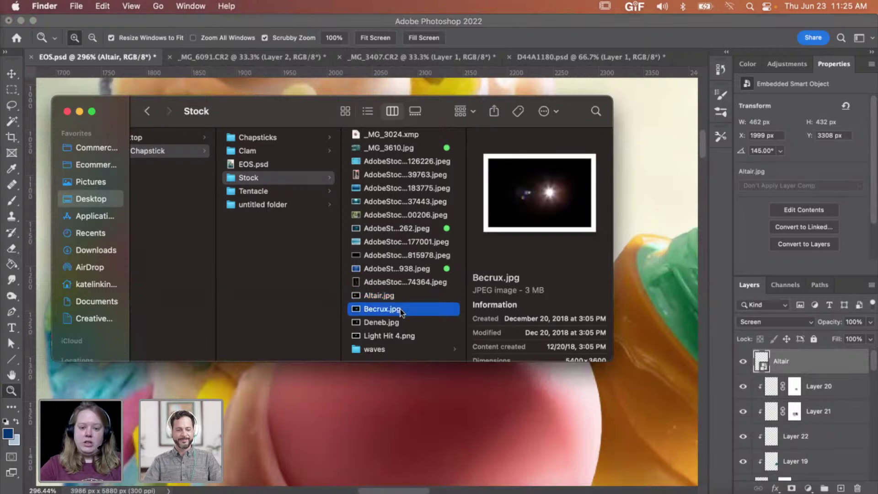
left_click_drag(401, 311, 420, 391)
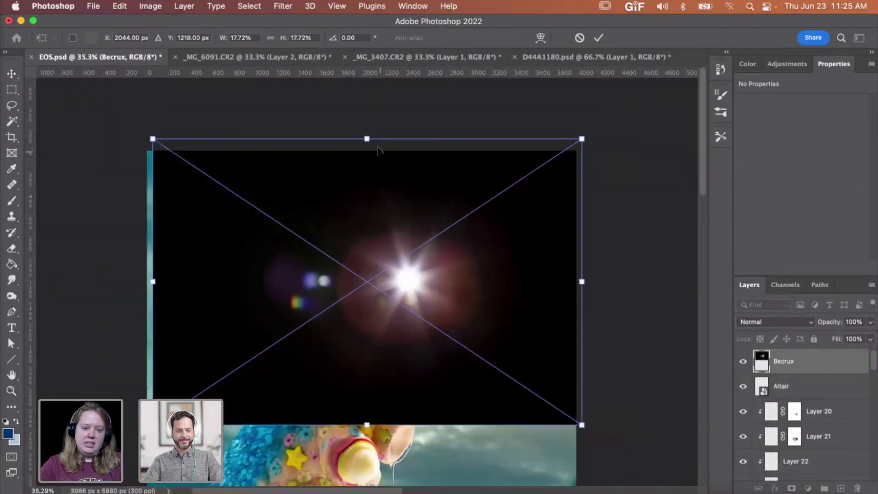
left_click_drag(370, 135, 387, 258)
key("Return")
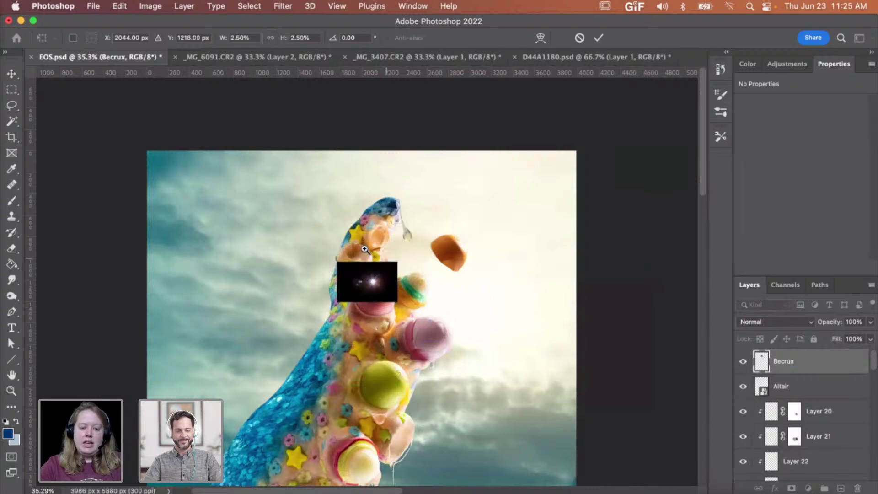
Step: Set the Becrux layer to Screen and move its flare onto the glossy sucker highlight above the pink EOS sphere, at X 1566 px, Y 986 px
key("z")
left_click(365, 250)
left_click(365, 250)
left_click(365, 250)
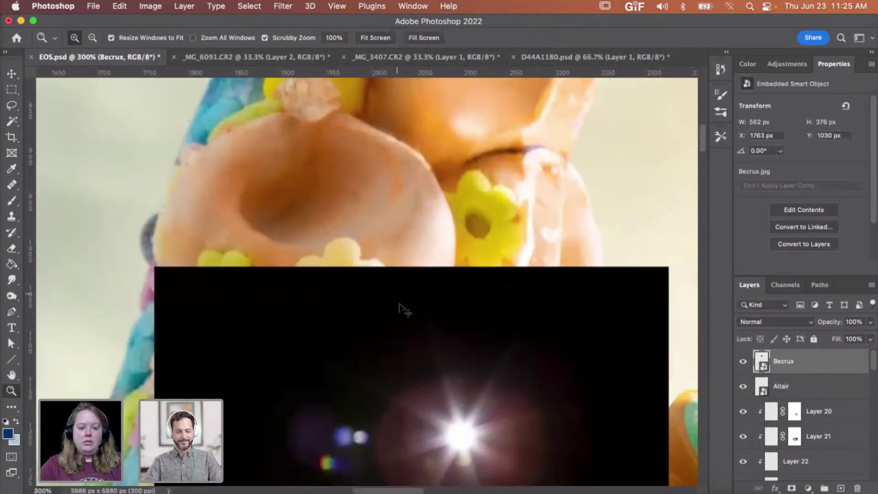
key("v")
left_click_drag(365, 250, 110, 355)
scroll(255, 310, "down", 5)
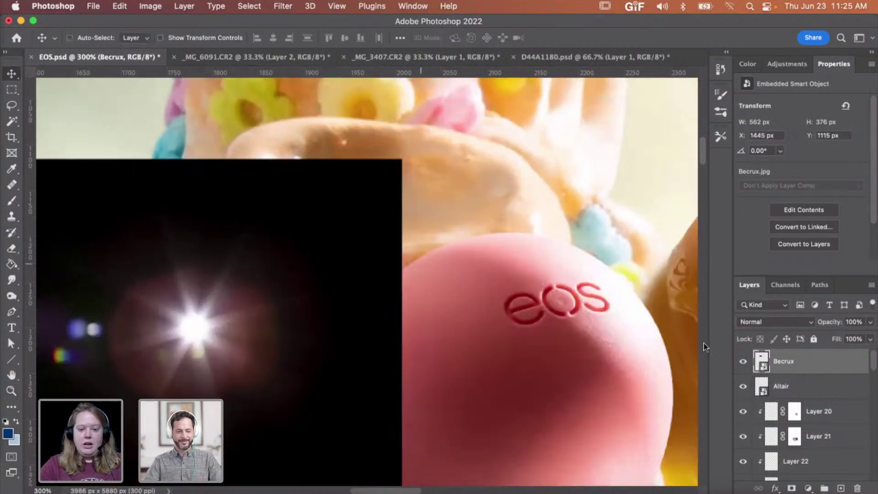
left_click(773, 322)
left_click(759, 428)
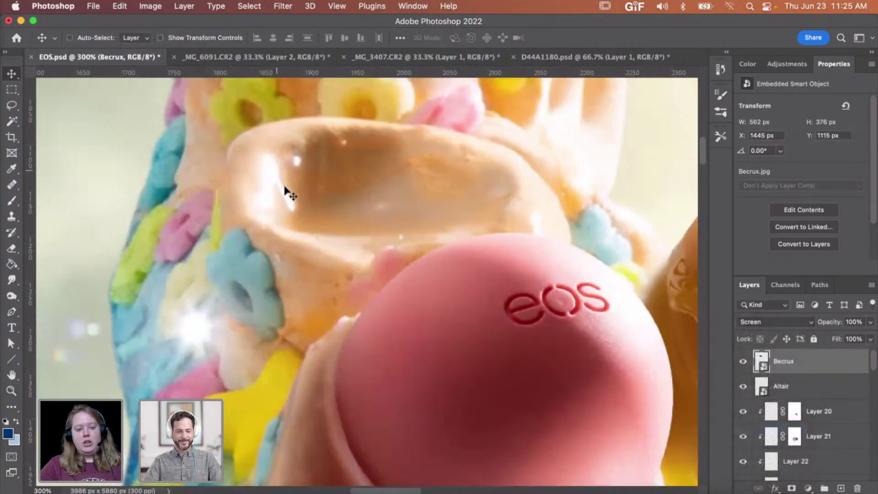
left_click_drag(214, 311, 326, 193)
Step: Examine the whole composite from the tentacle tip down to the waterline and the underwater spheres
key("z")
left_click(369, 215, "alt")
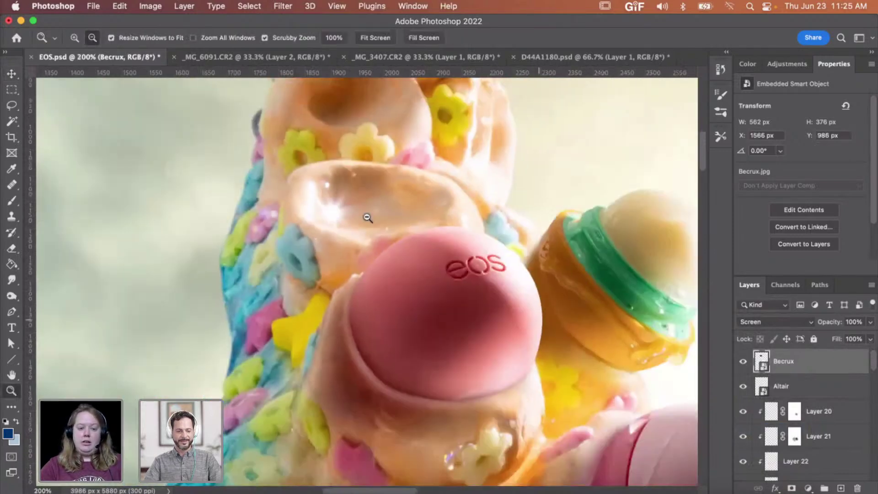
left_click(393, 222, "alt")
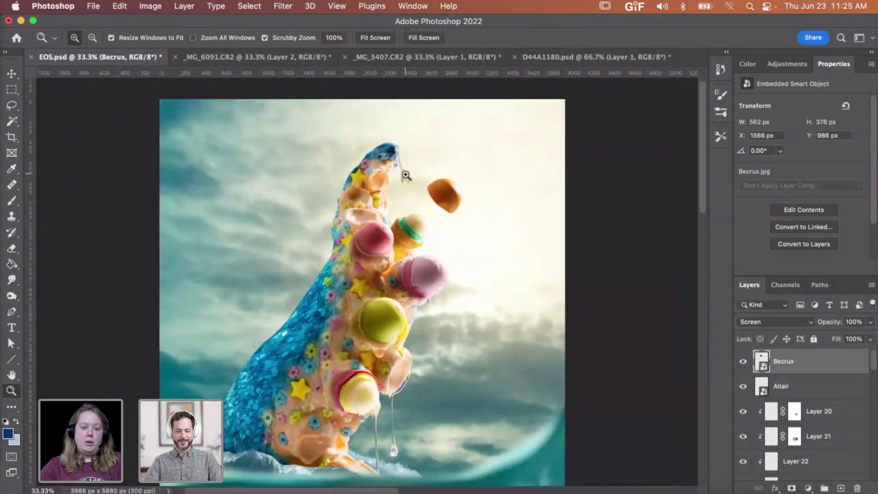
scroll(407, 176, "down", 5)
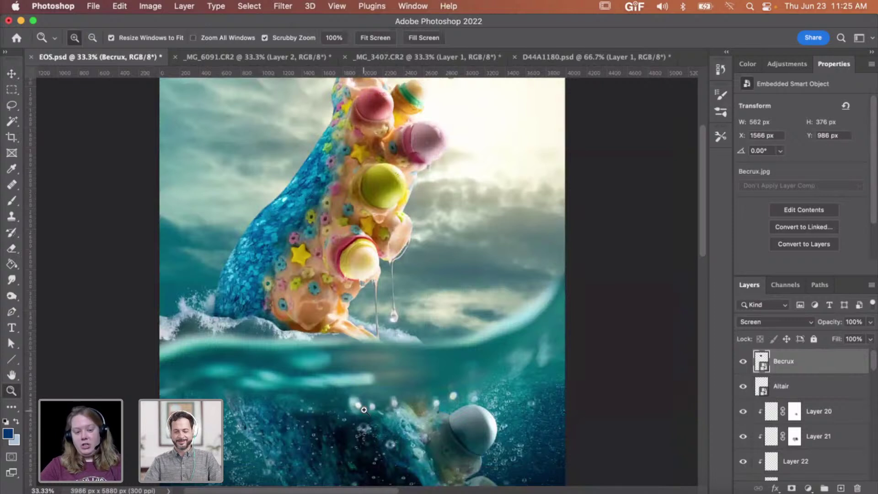
scroll(388, 406, "down", 2)
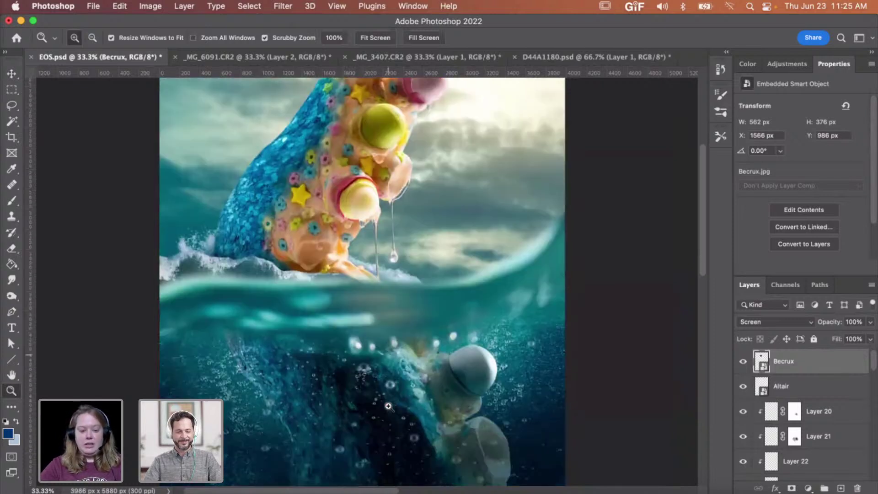
scroll(505, 318, "up", 8)
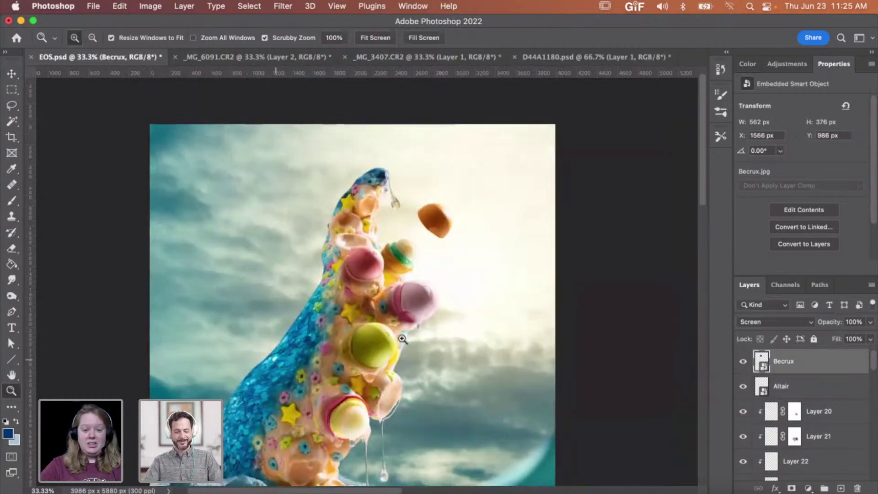
scroll(402, 340, "down", 1)
scroll(429, 333, "down", 1)
scroll(429, 333, "down", 1)
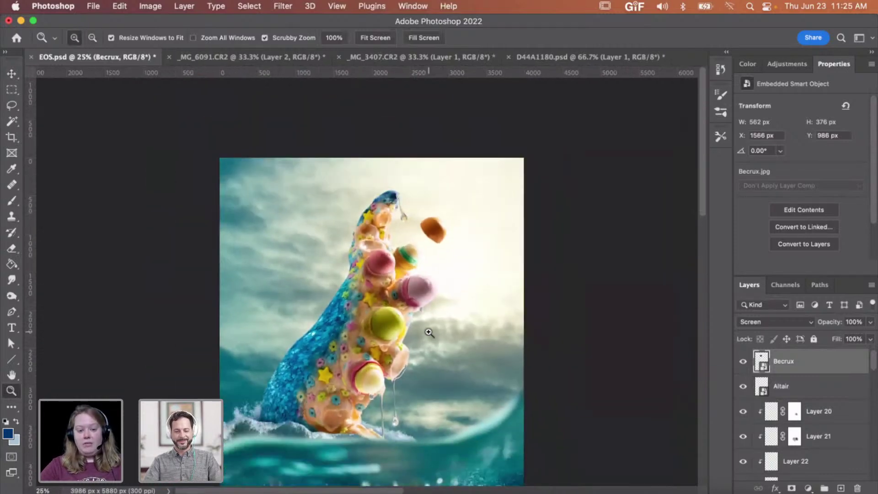
scroll(429, 333, "down", 1)
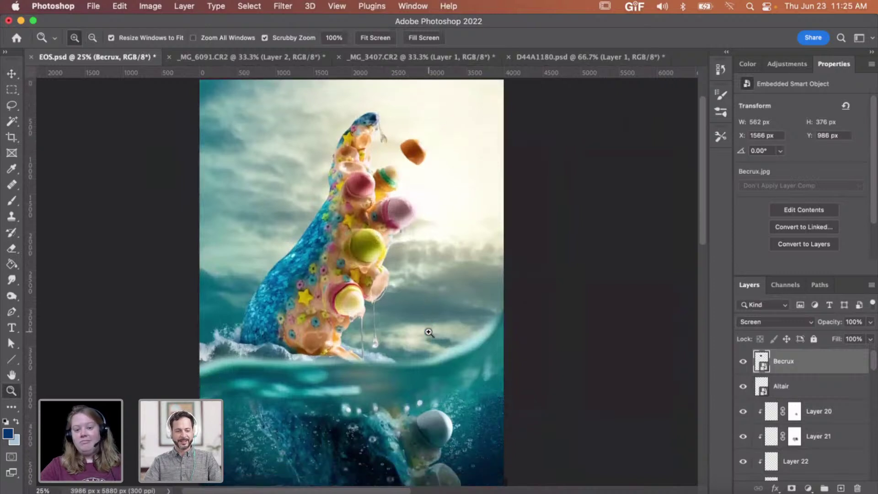